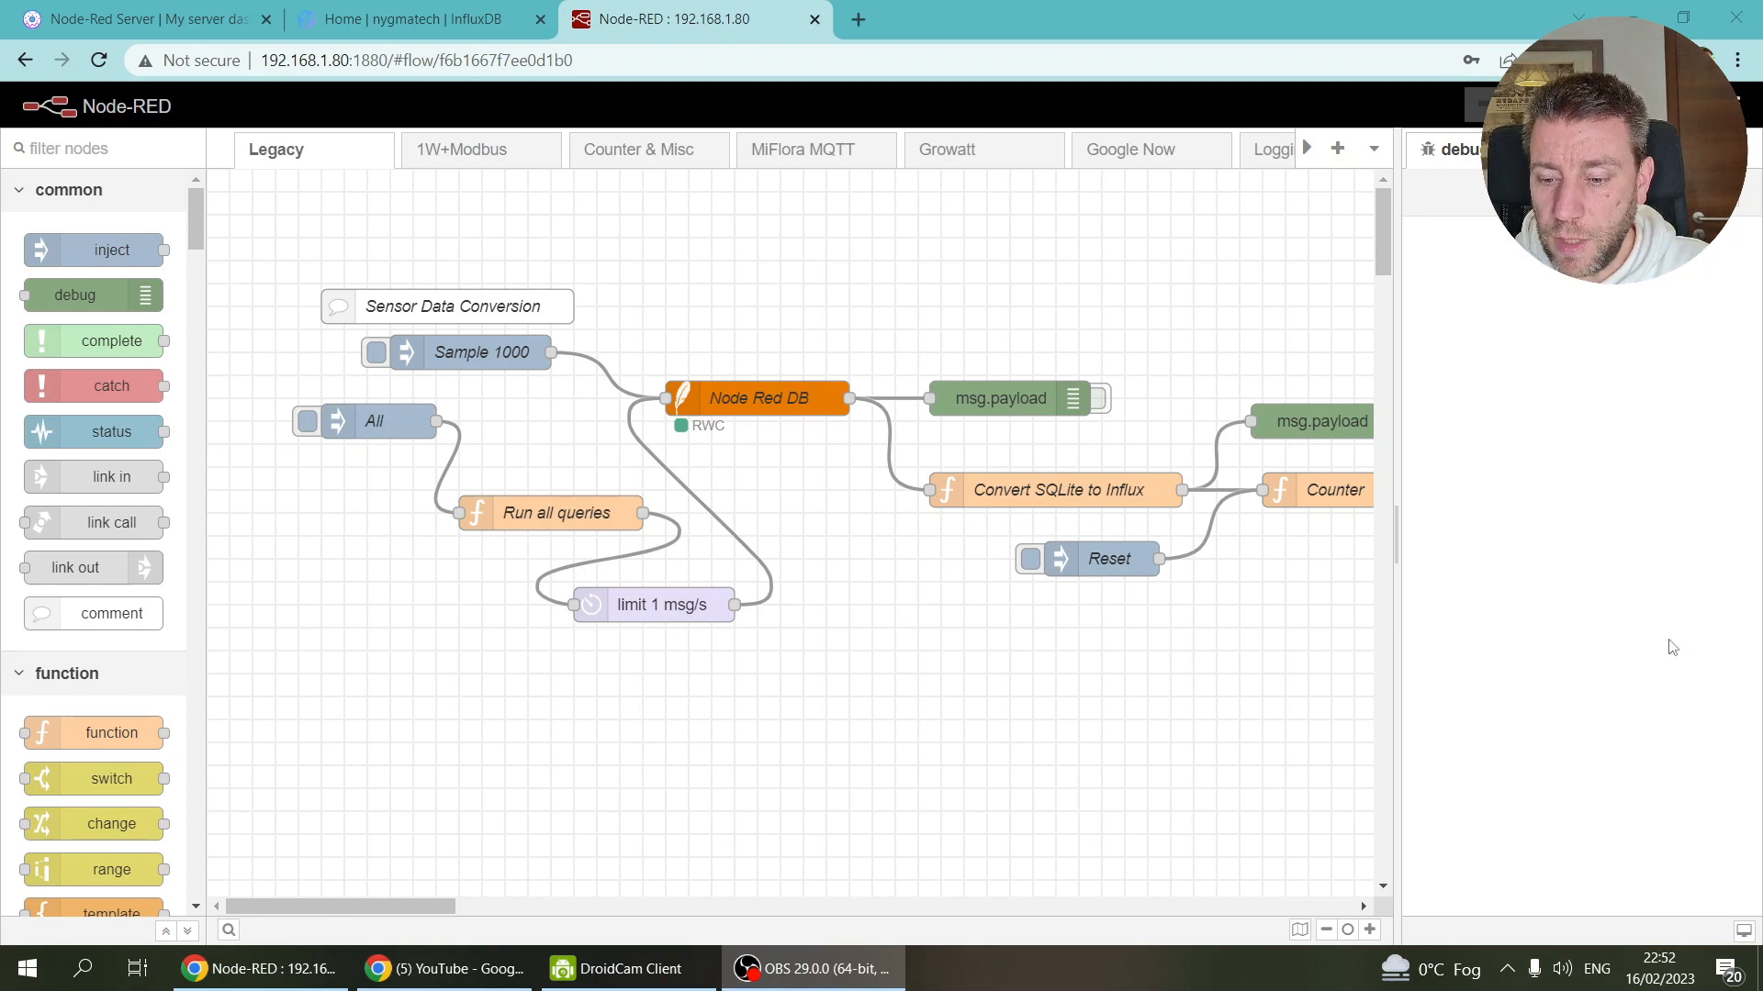
Step: Add a new flow tab and rename it from Flow 1 to EV
click(1338, 151)
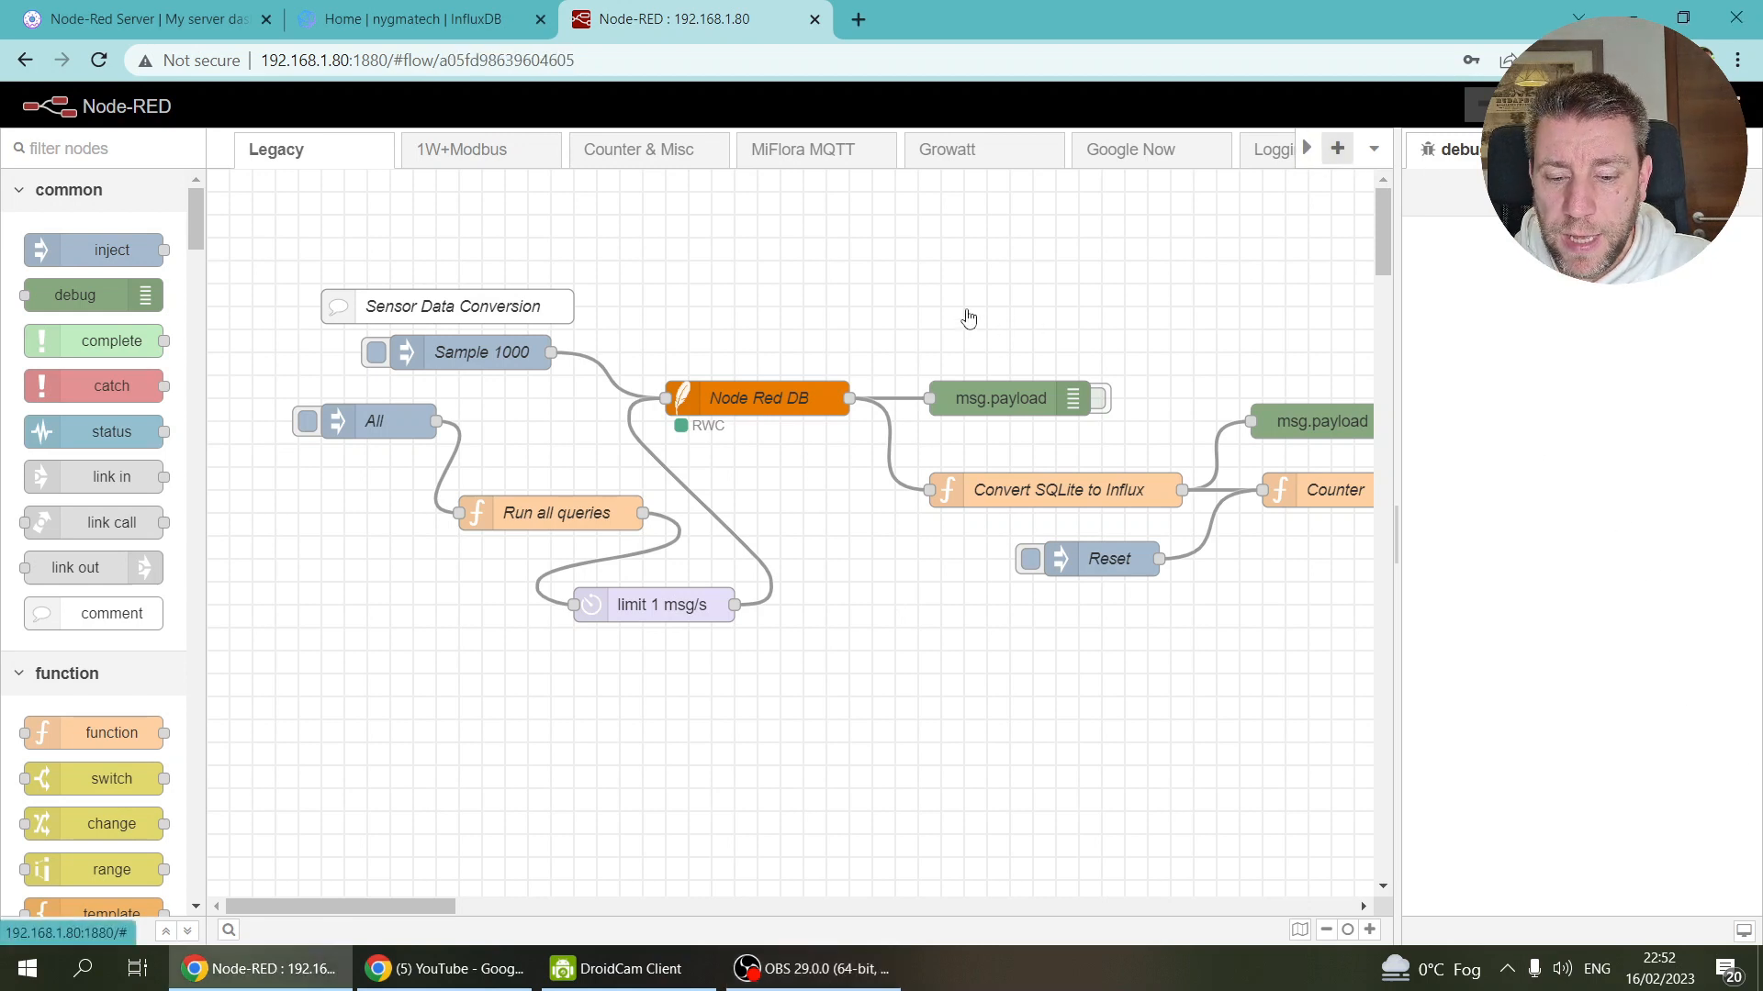
double_click(1155, 151)
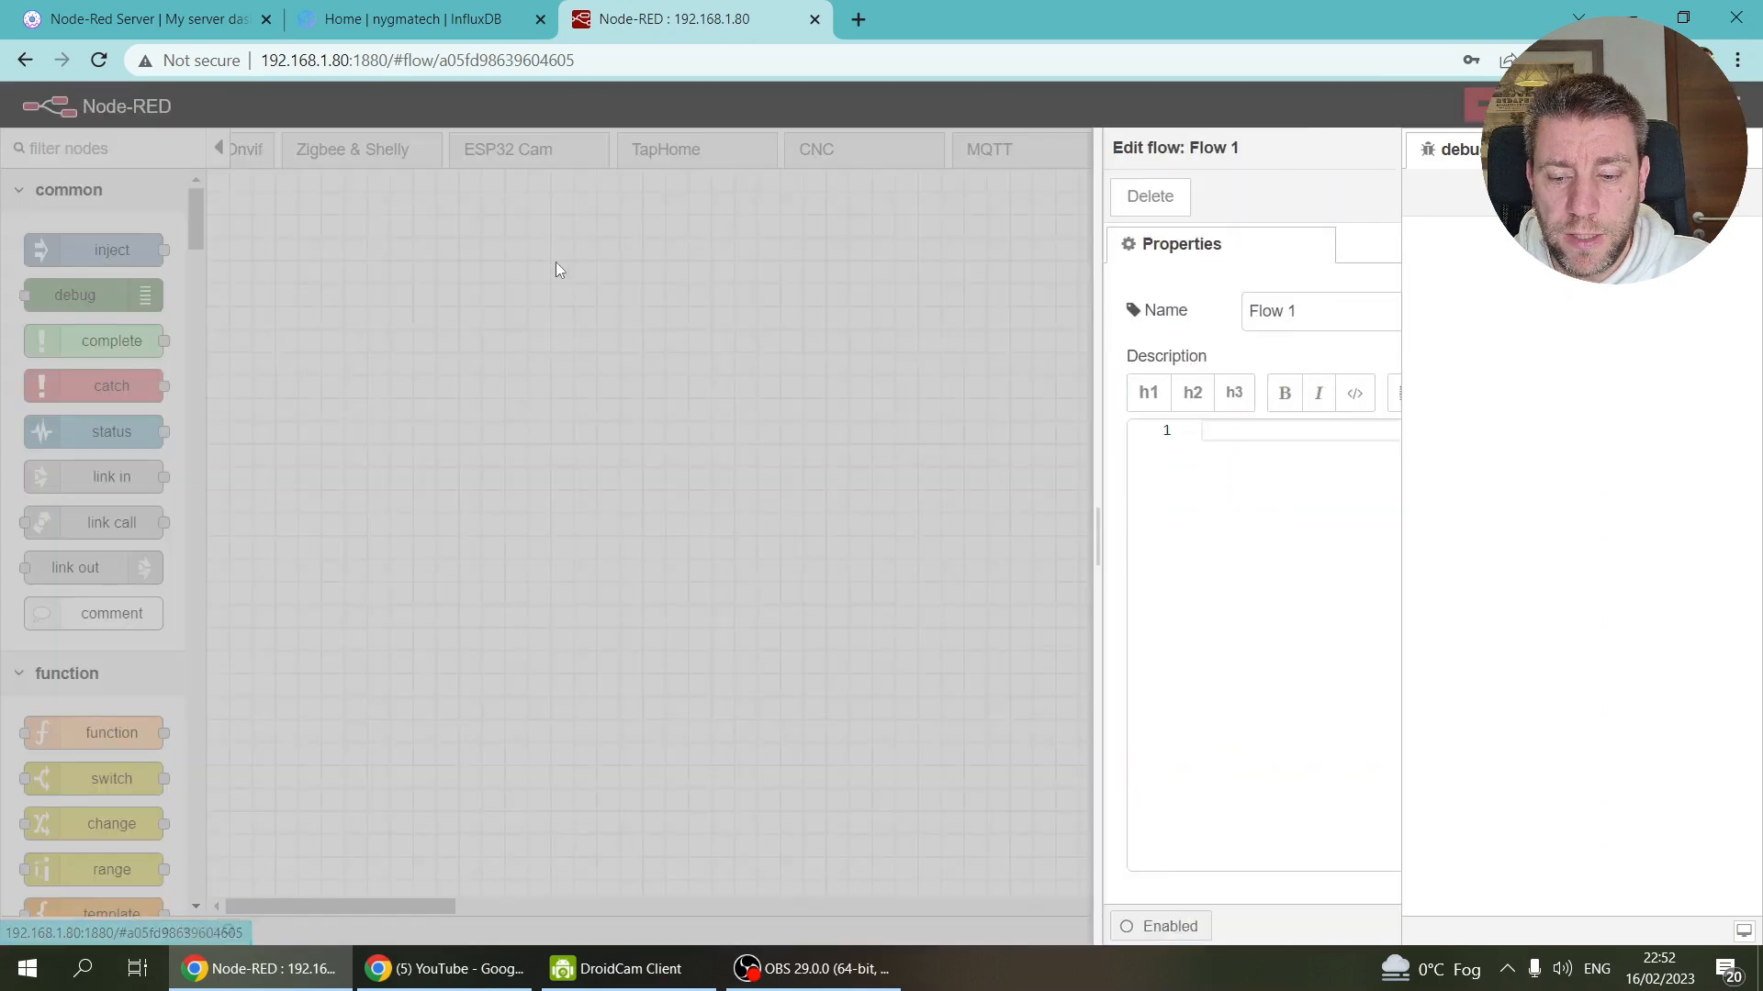
drag(1054, 322, 773, 316)
text(EV)
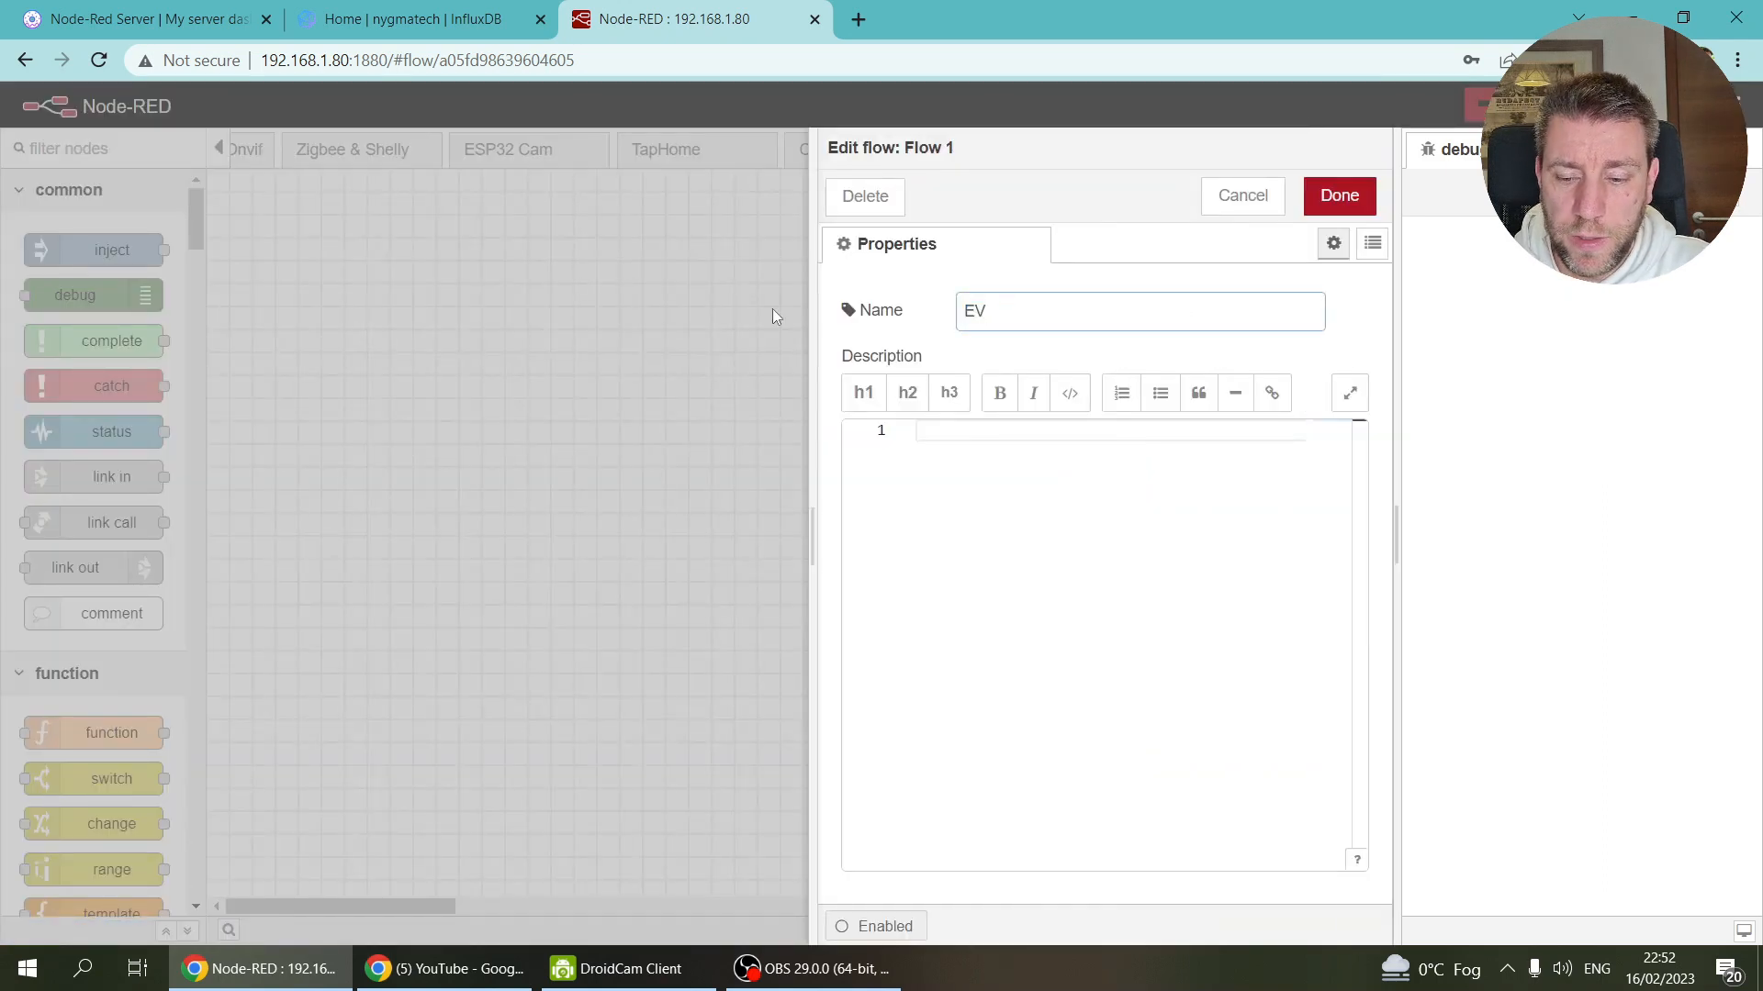
key(ctrl+Return)
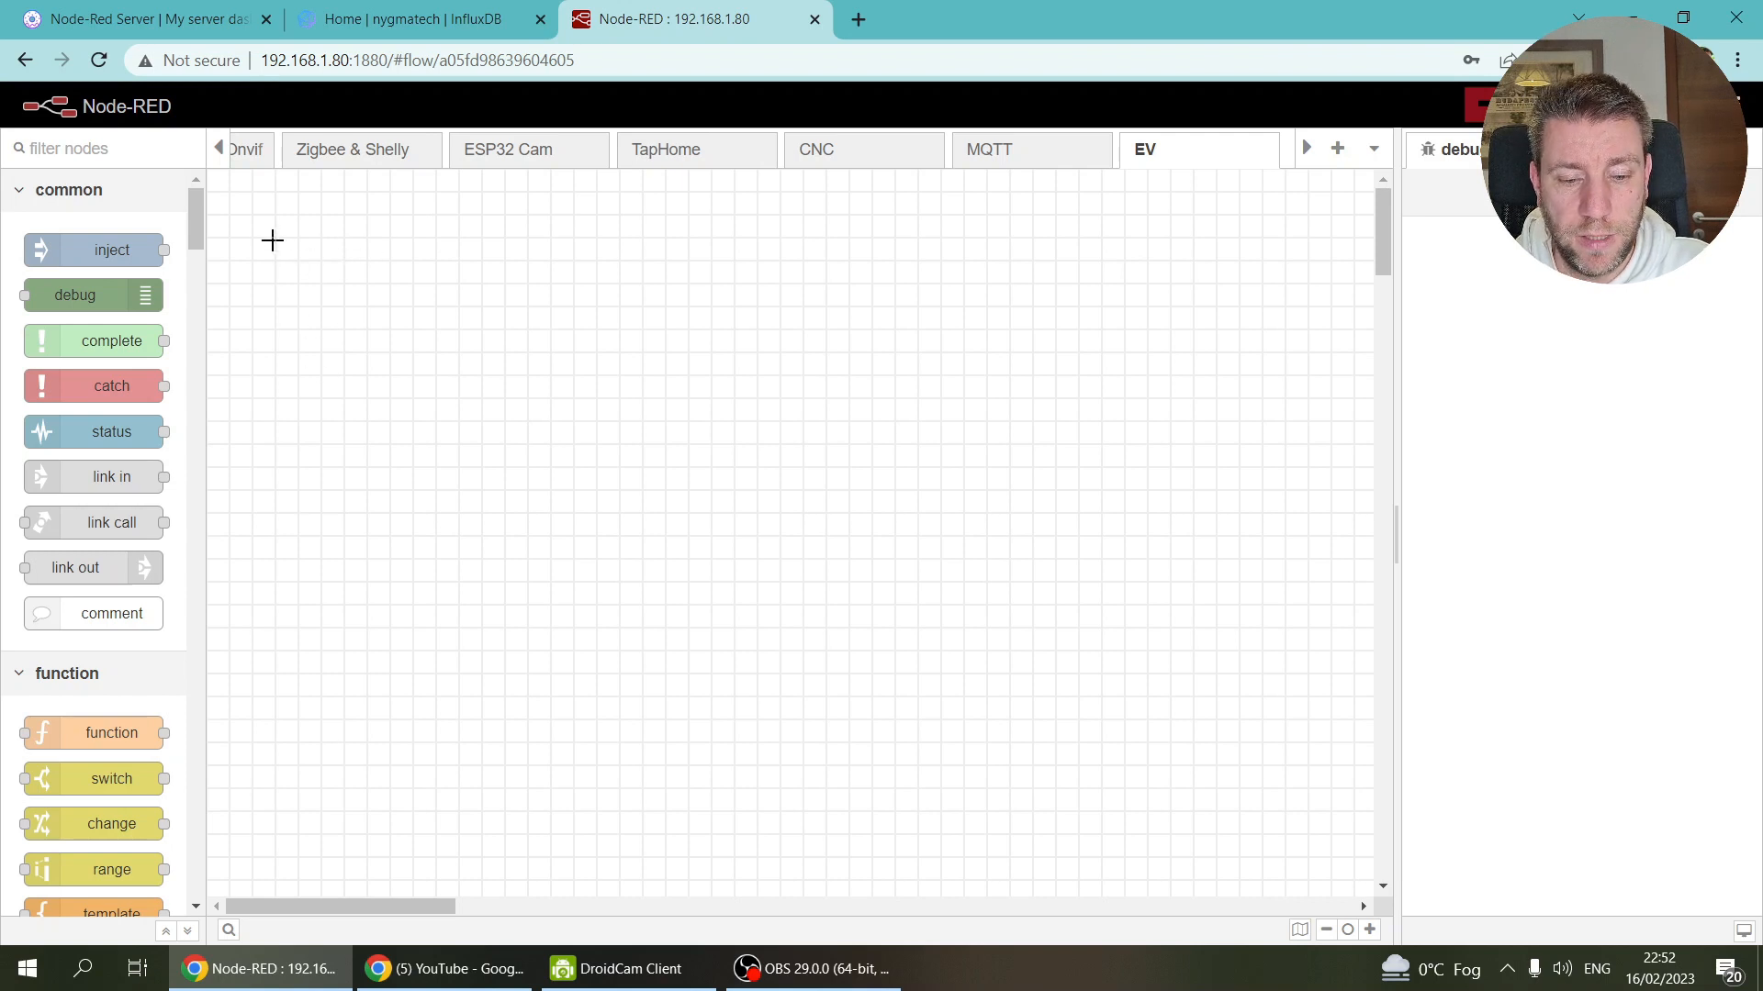
Step: Quick-add a comment node to the EV flow
ctrl+click(272, 240)
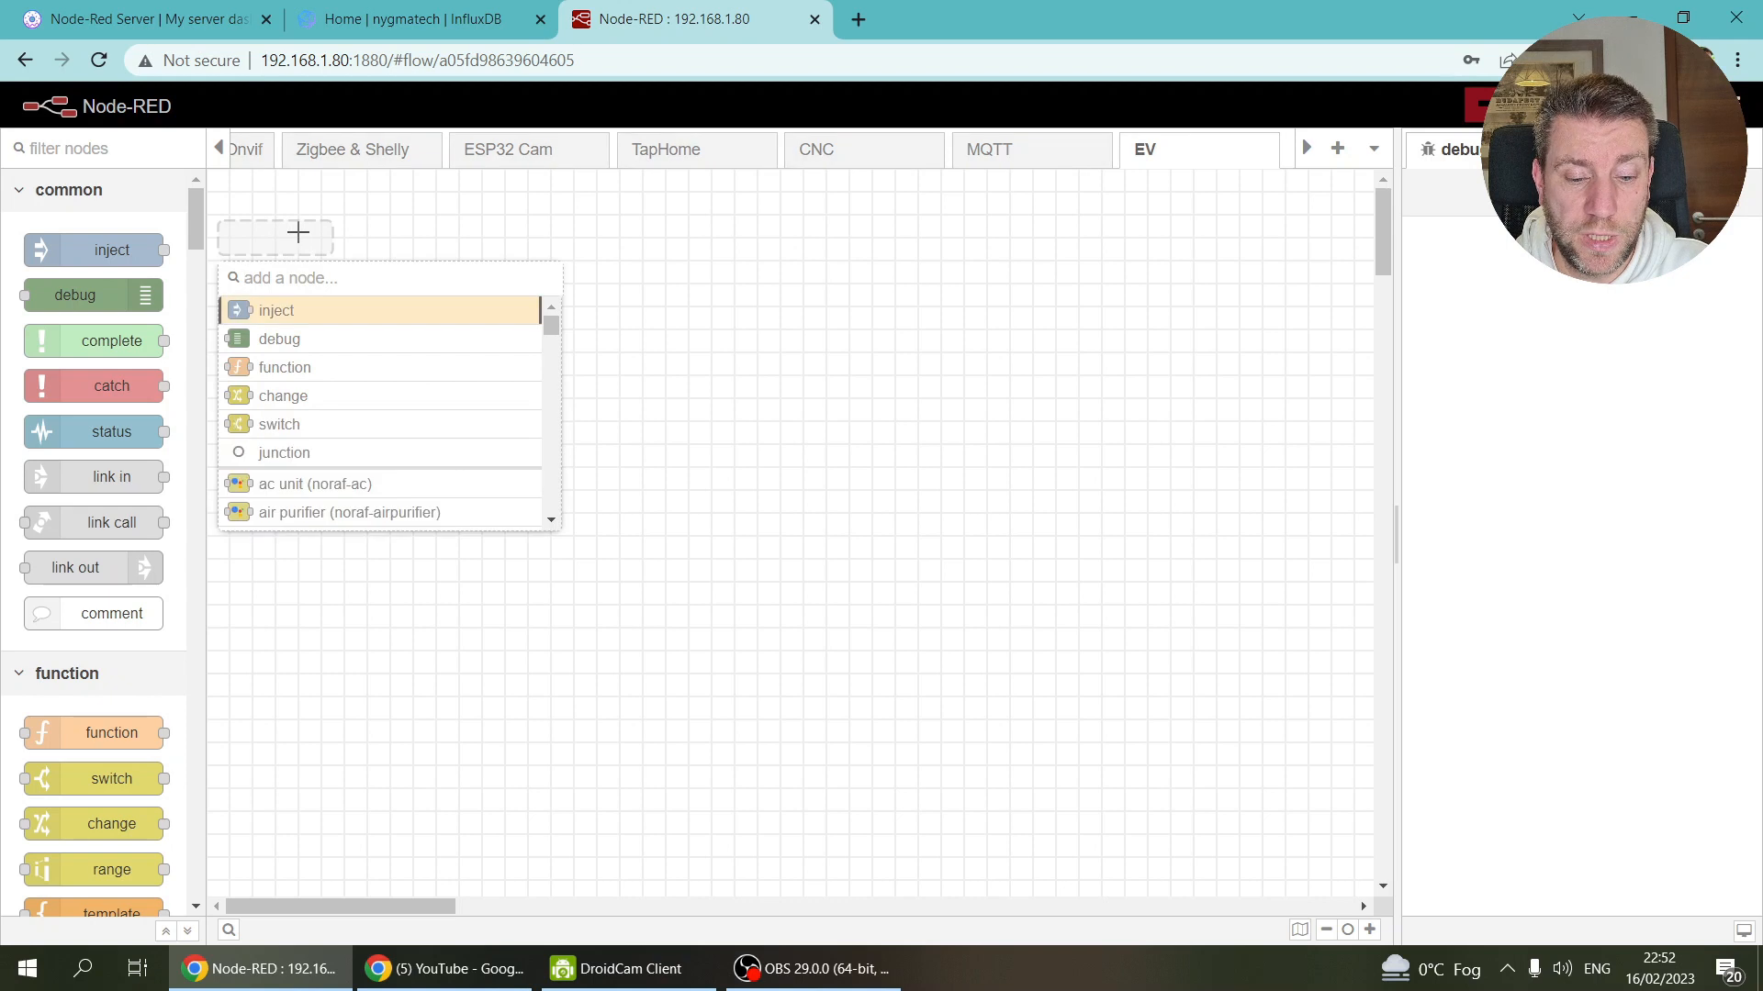
text(comm)
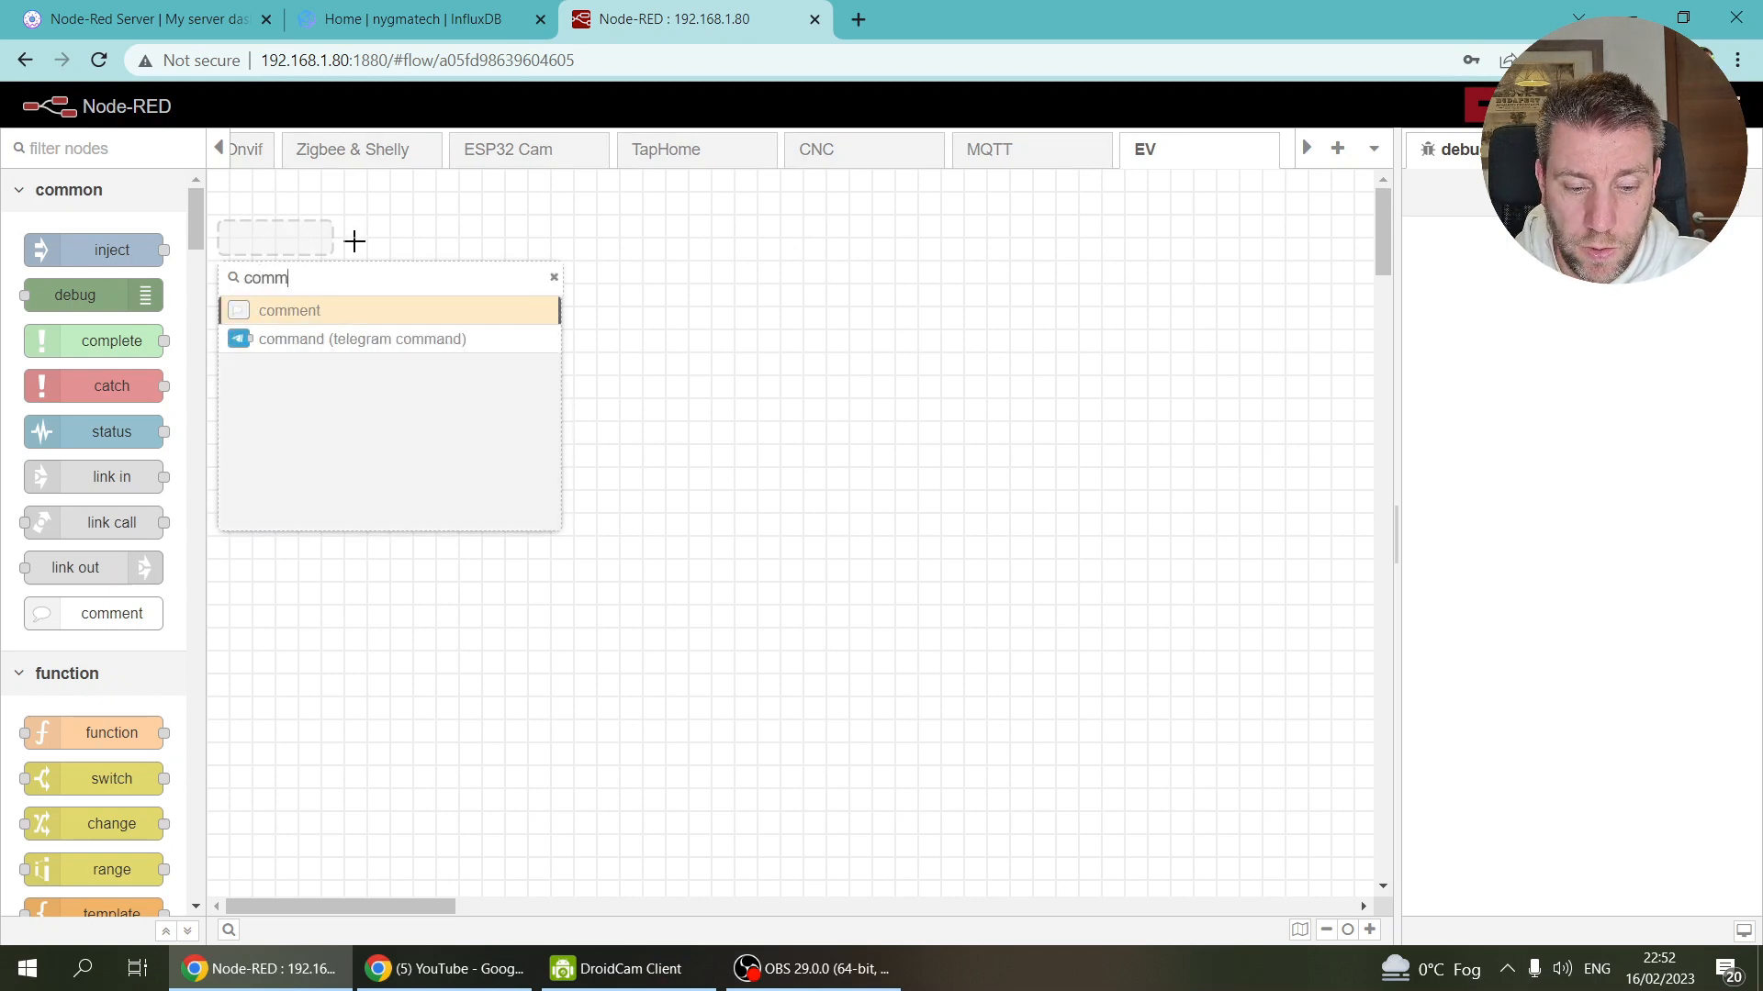
key(Return)
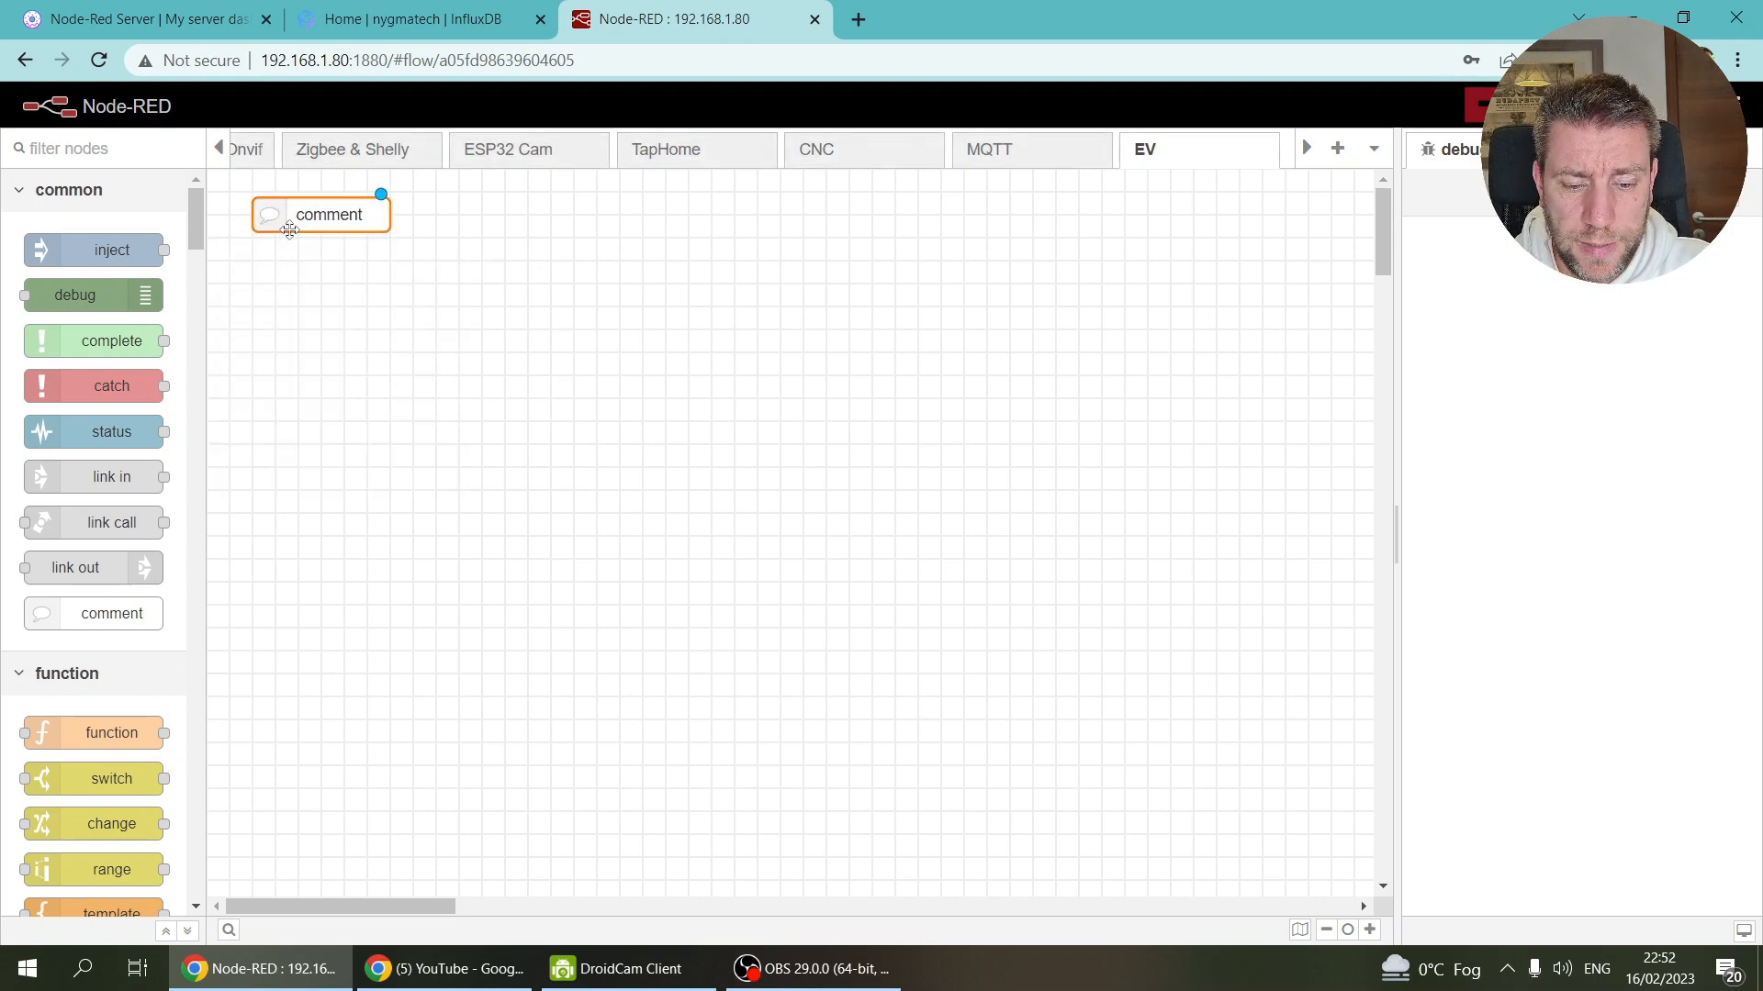
Step: Title the comment 'Monitor energy consumption' and open a new browser tab
double_click(298, 218)
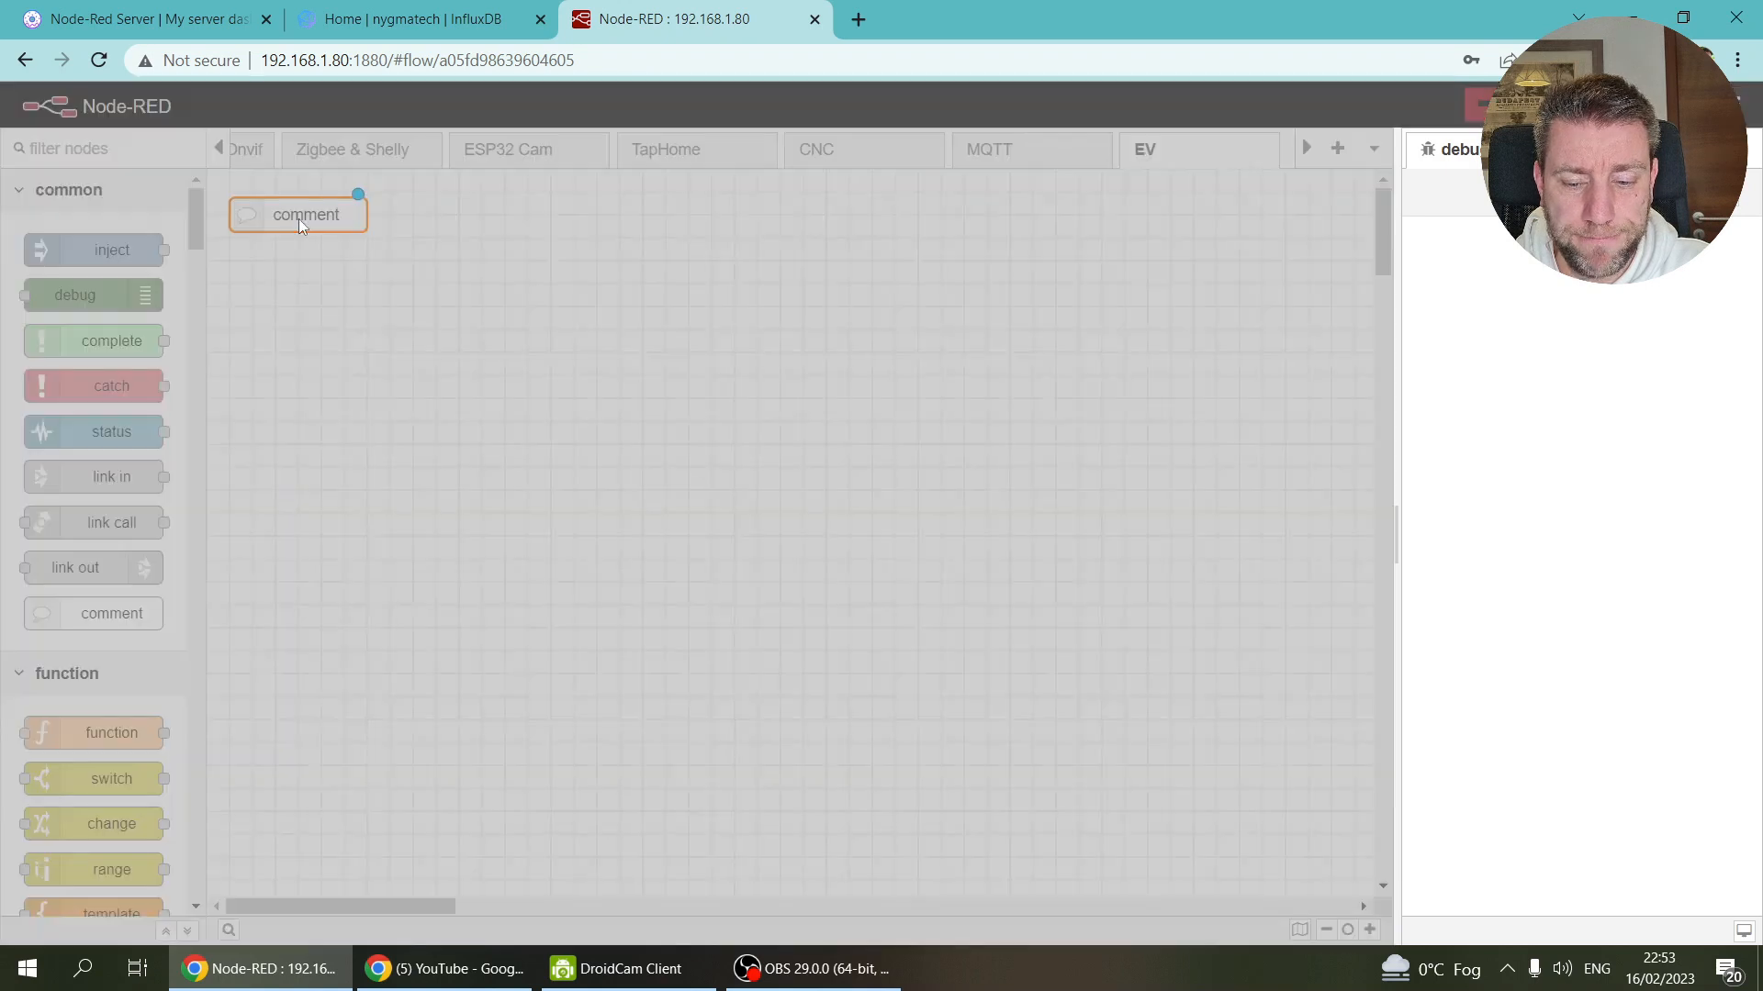
click(1000, 307)
text(Monitor the)
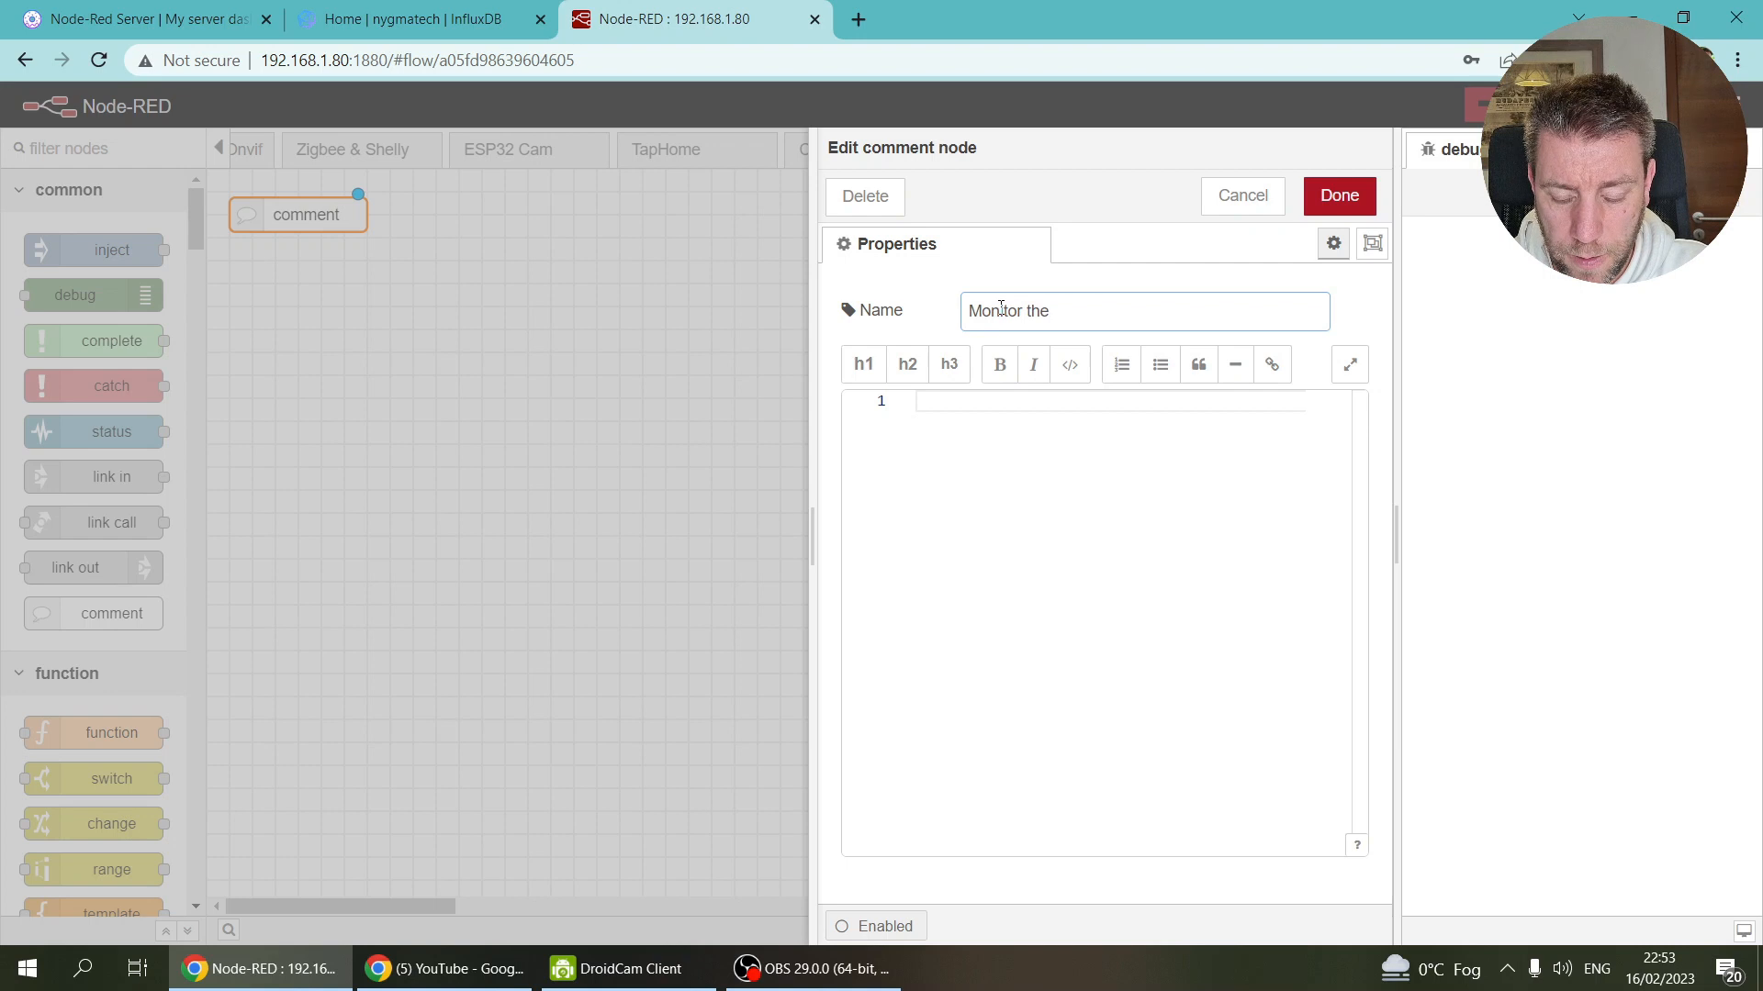
key(BackSpace)
key(BackSpace)
key(BackSpace)
key(BackSpace)
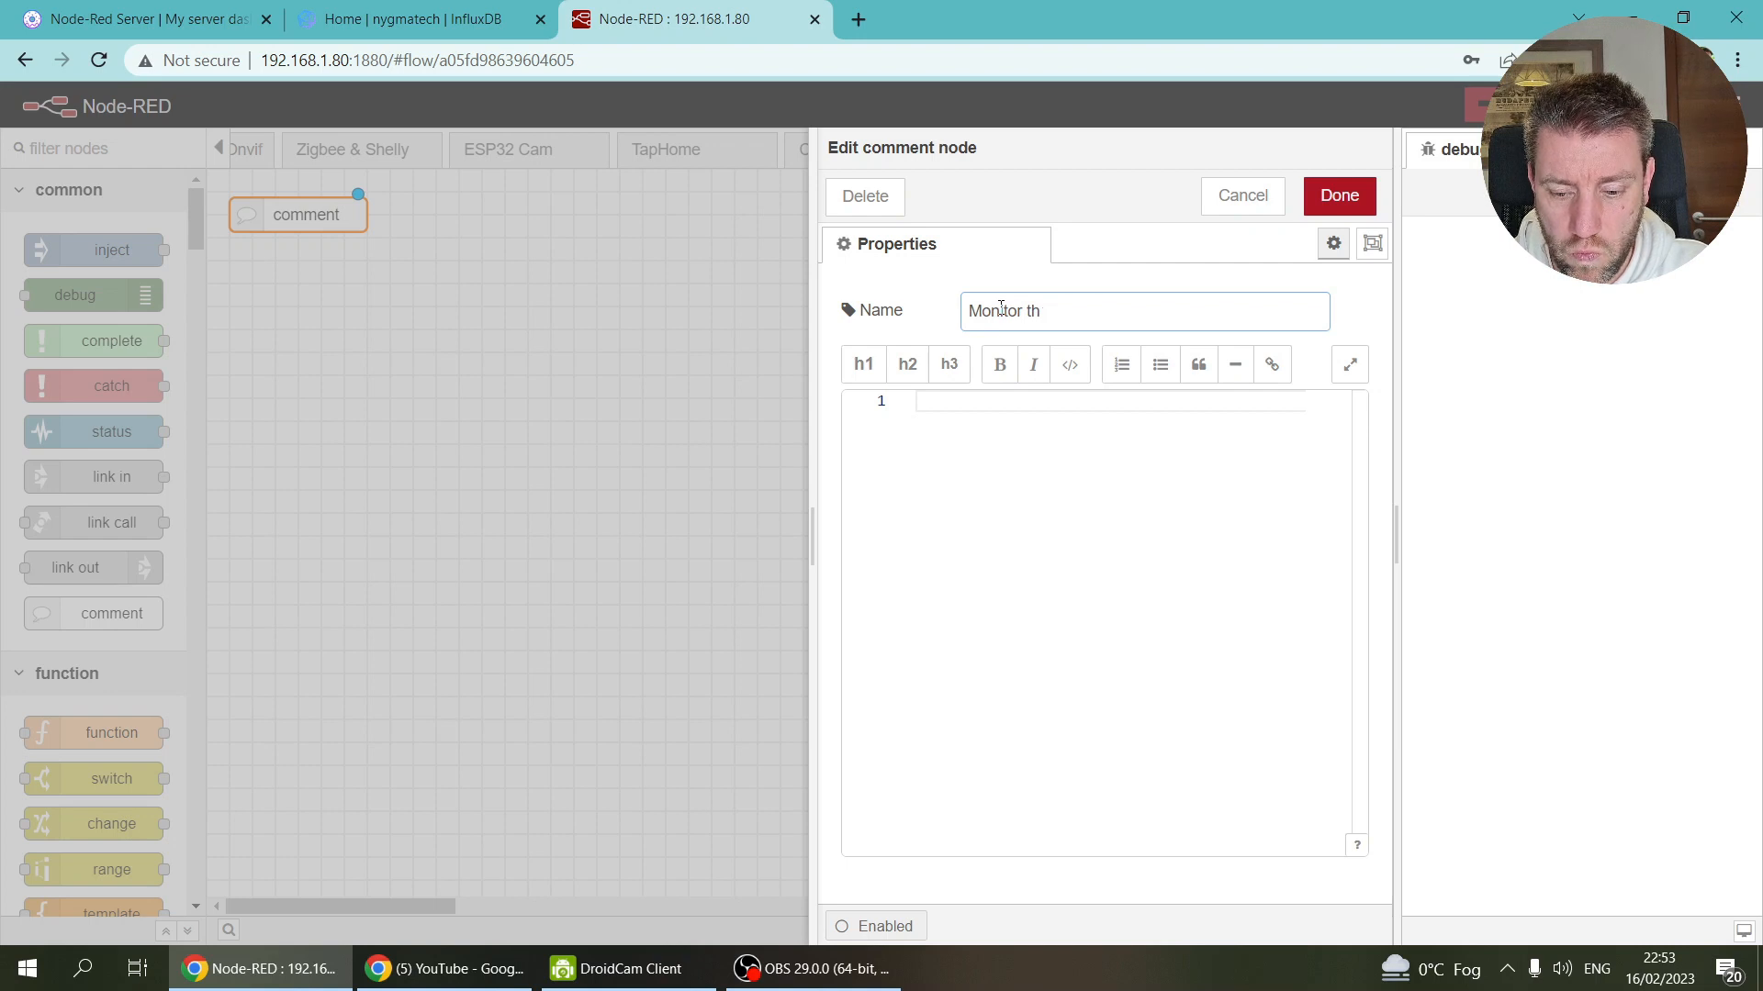
text(energy co)
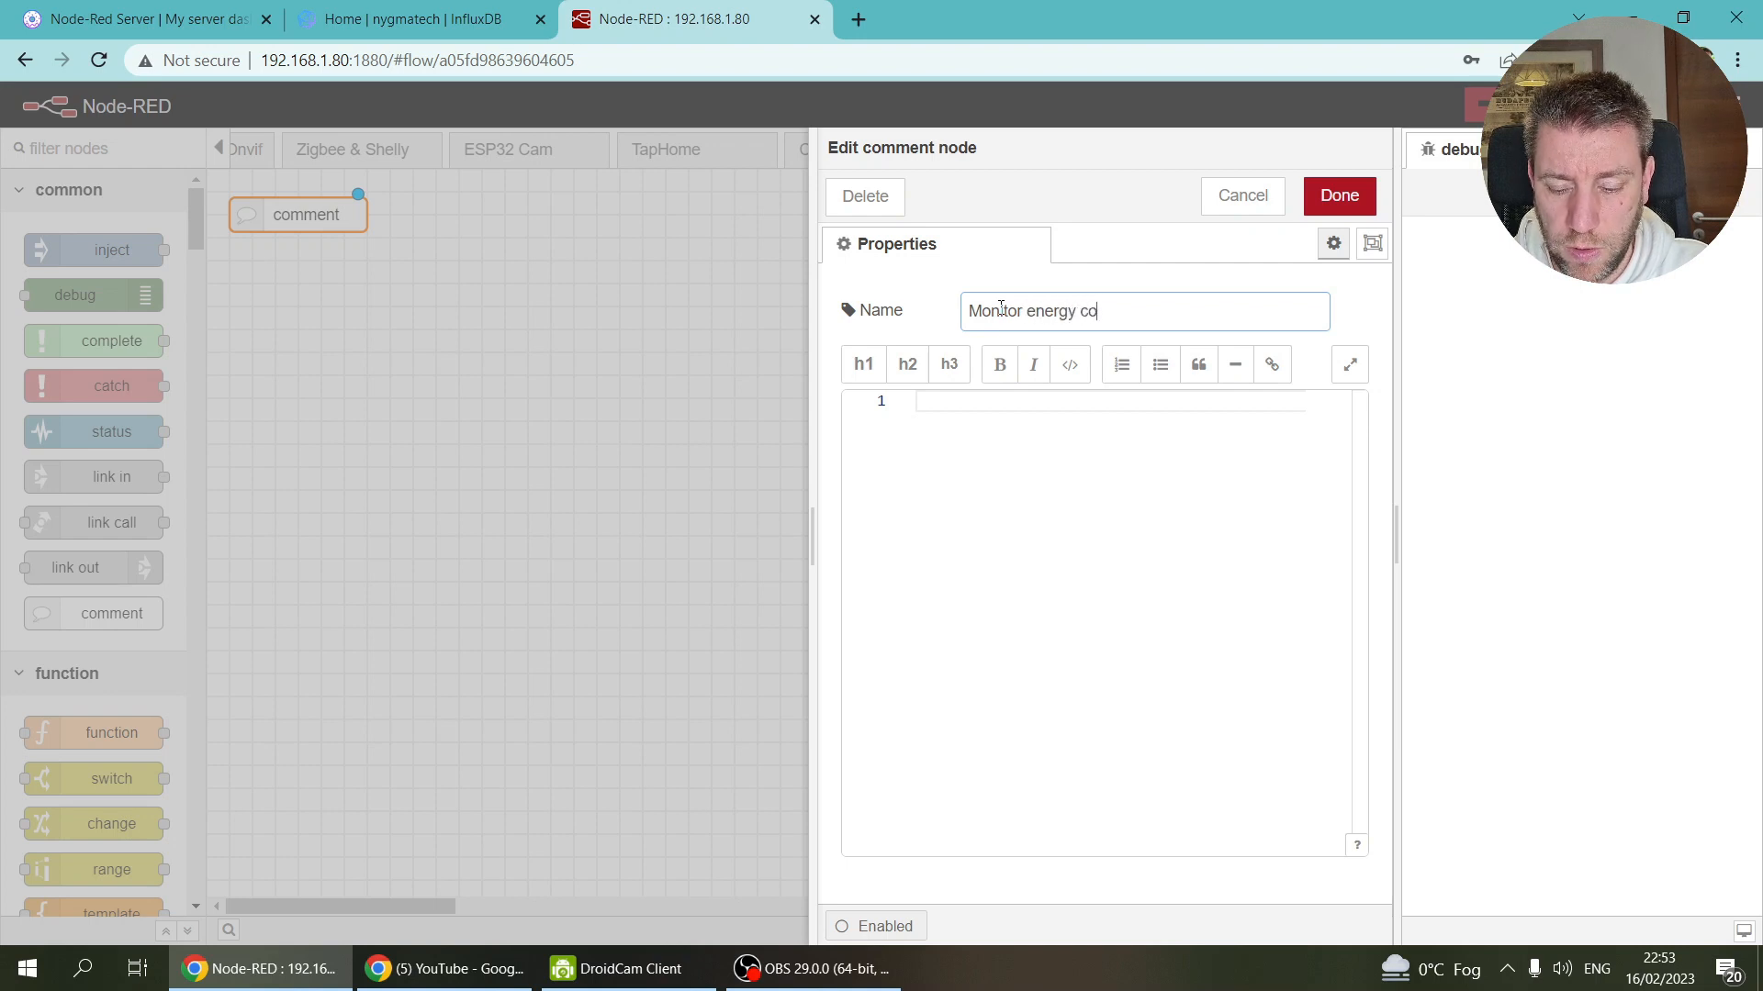
text(nsumption)
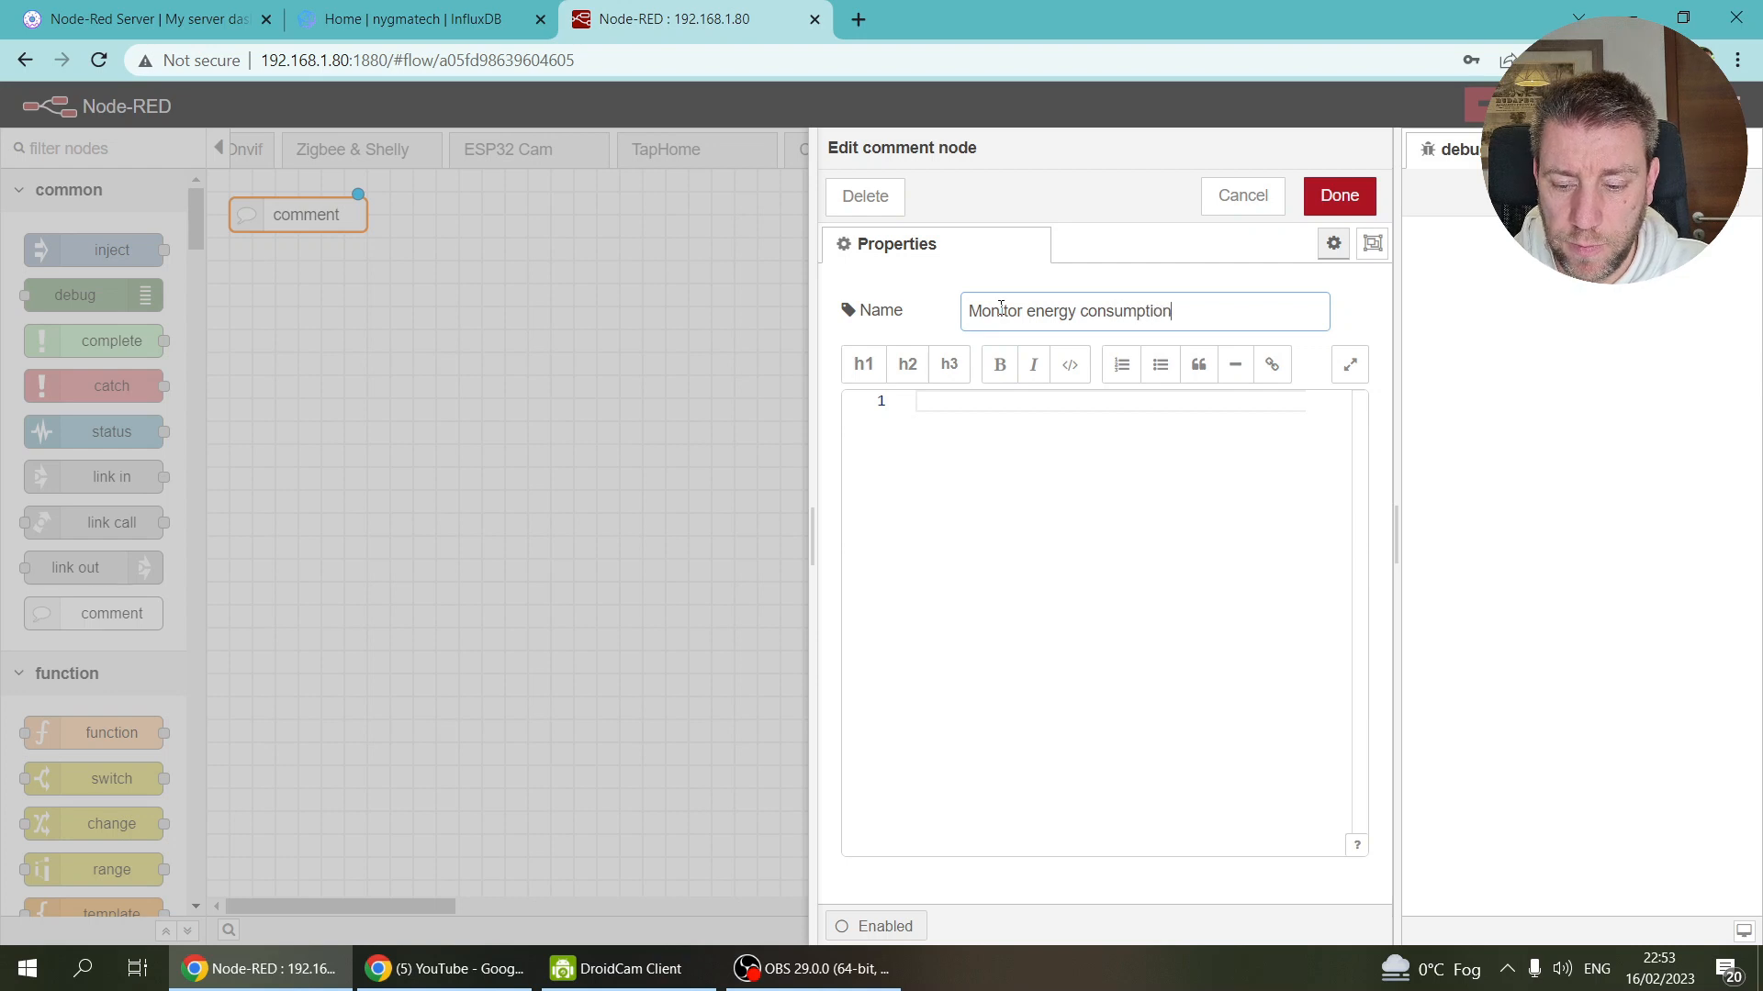
click(1338, 210)
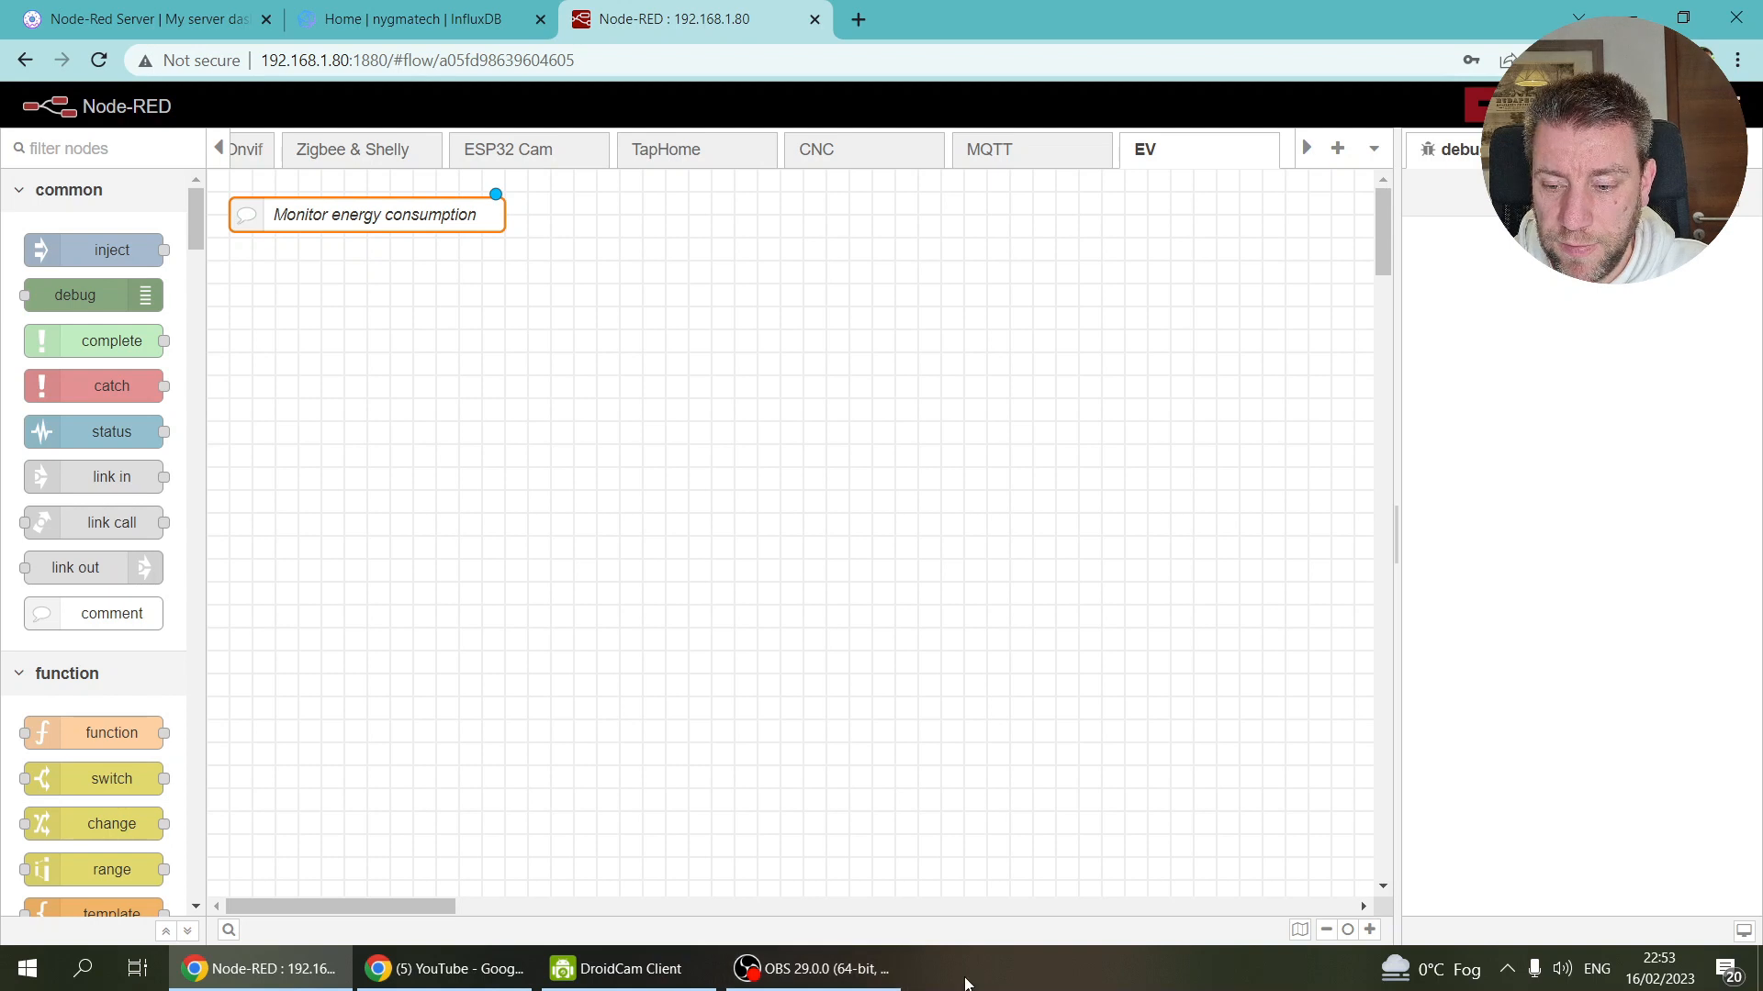
click(859, 18)
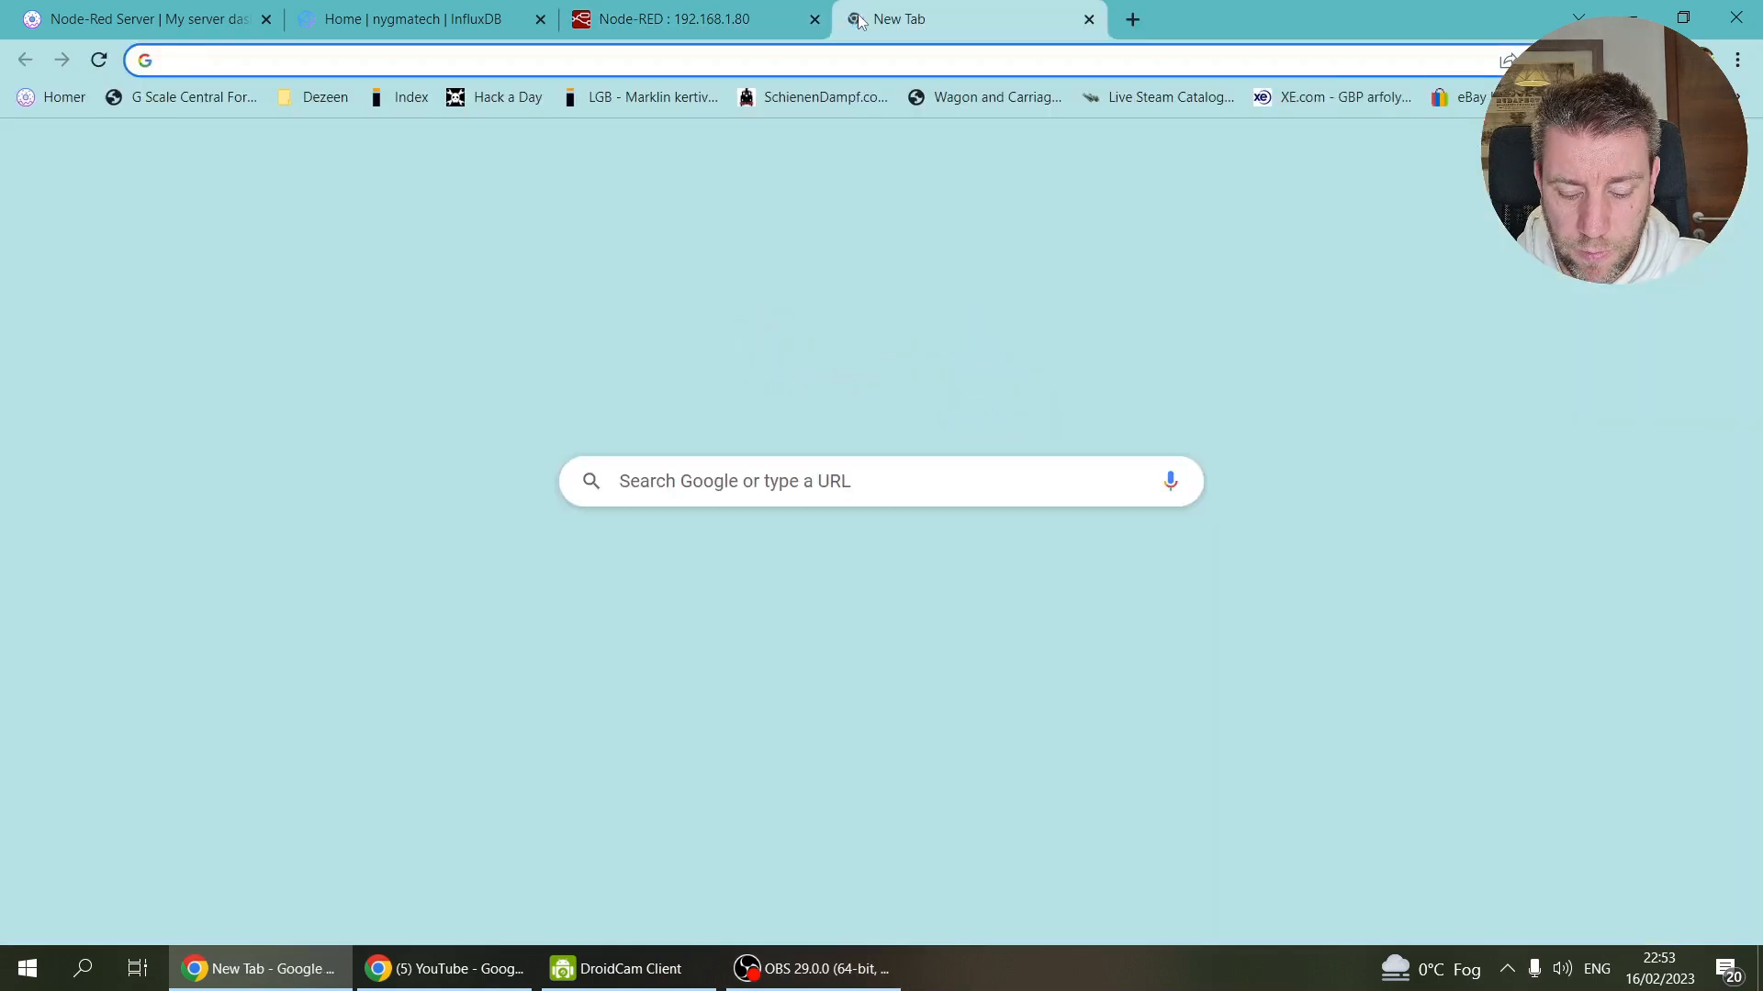
Step: View img/webandmqtt.jpg in the sdm1202mqtt GitHub repo, then go back to Node-RED
text(sdm)
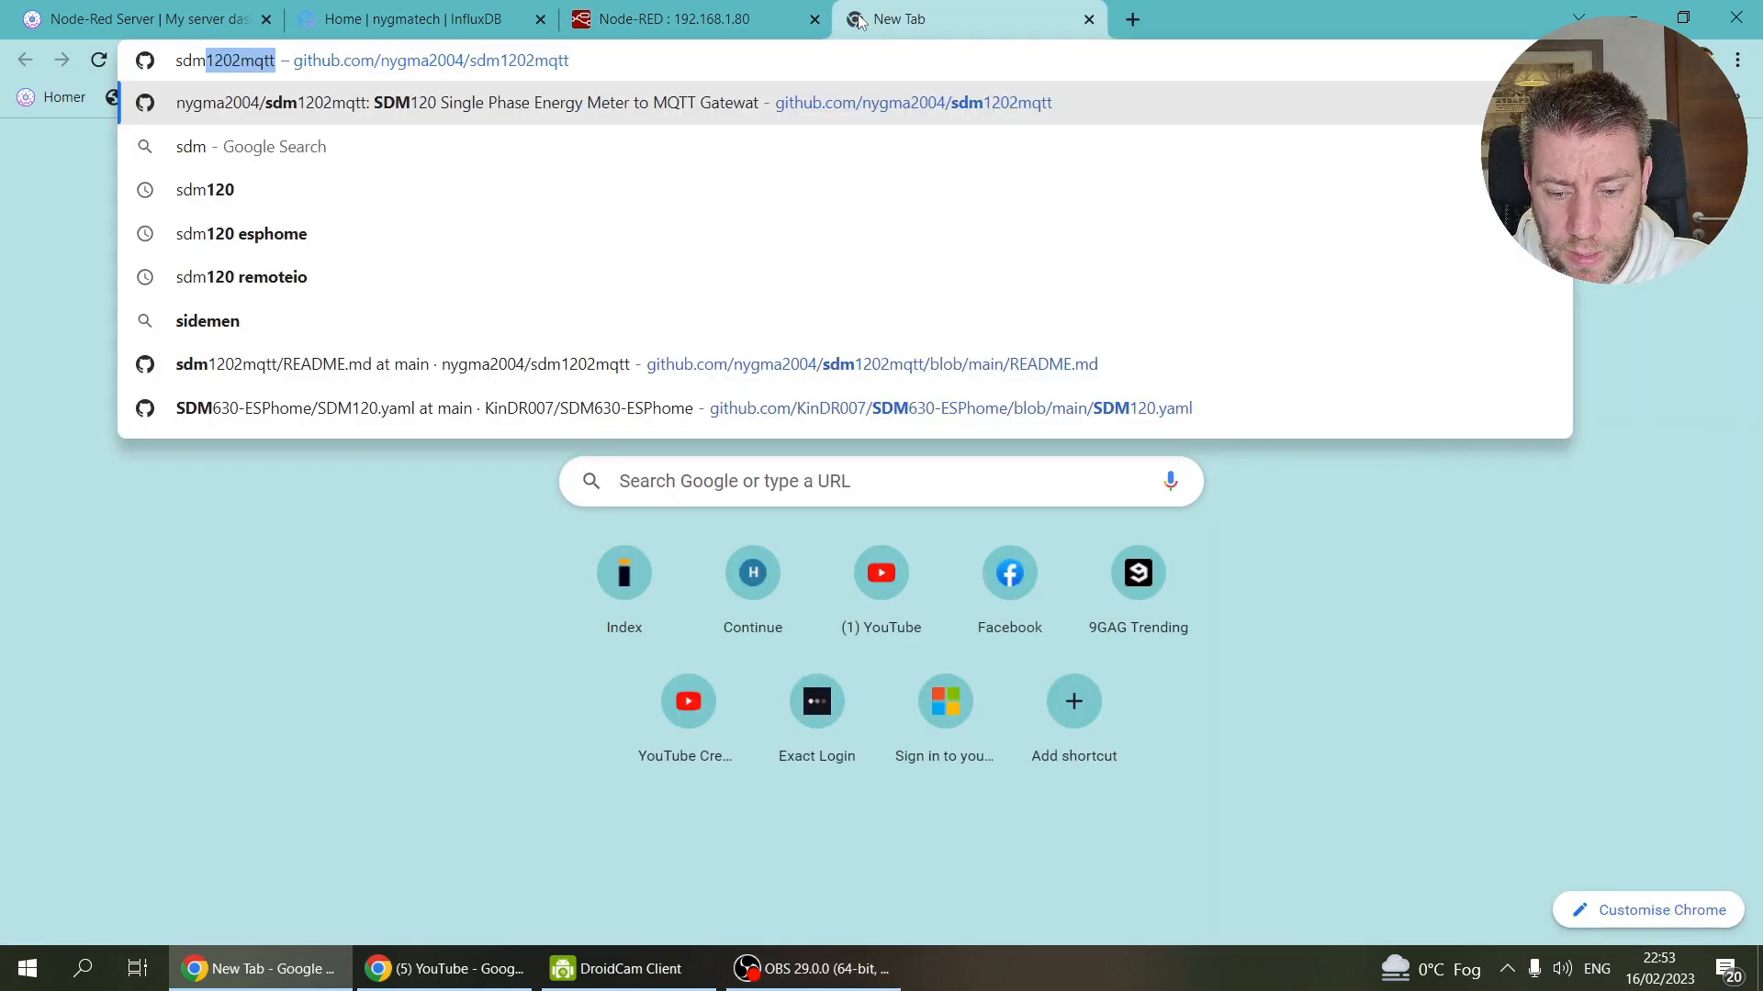
key(Return)
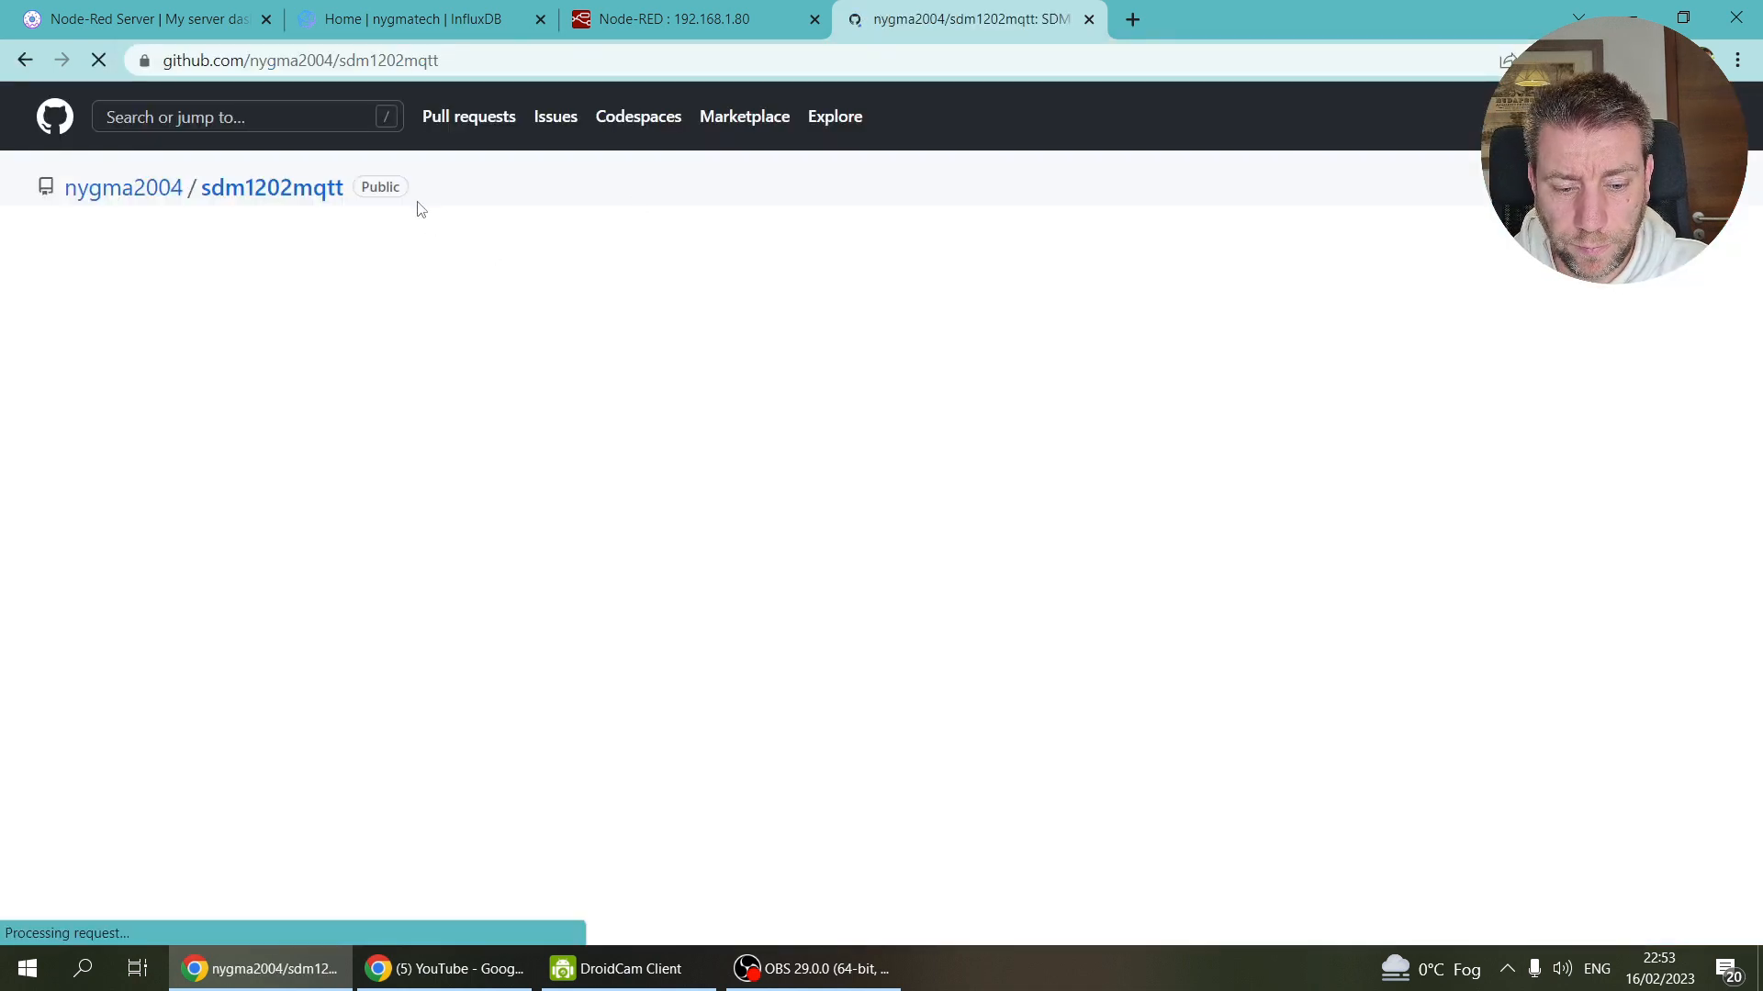
click(243, 449)
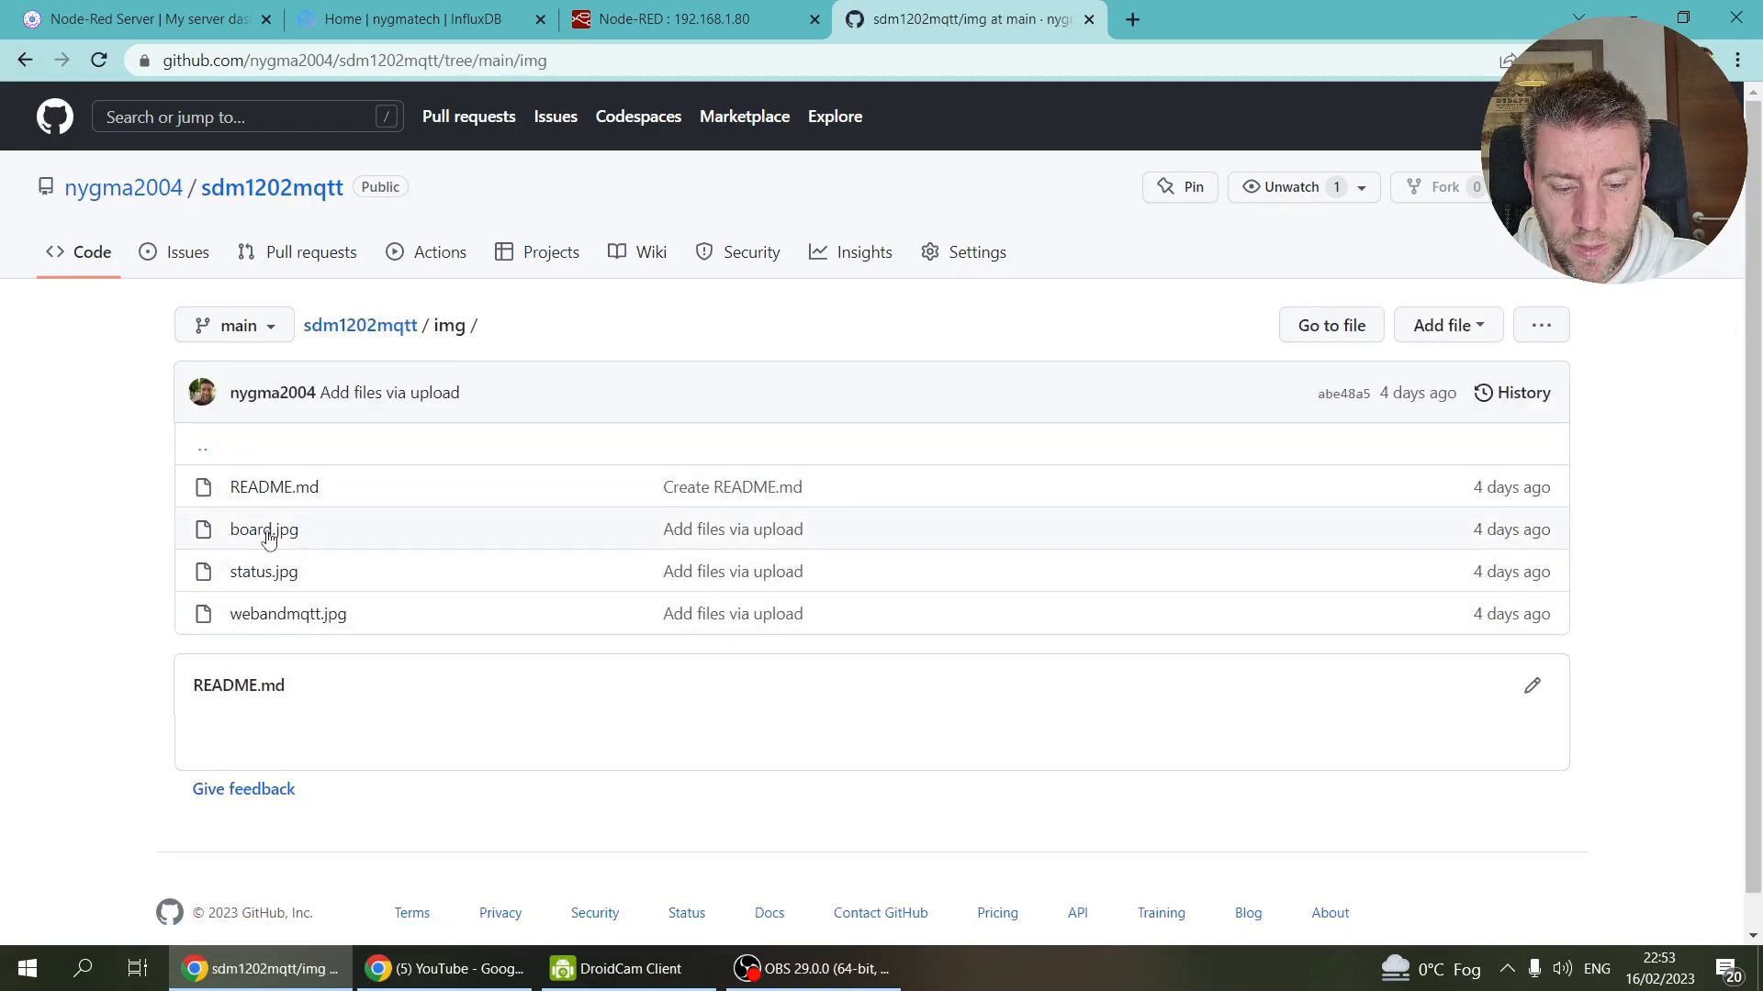
click(264, 618)
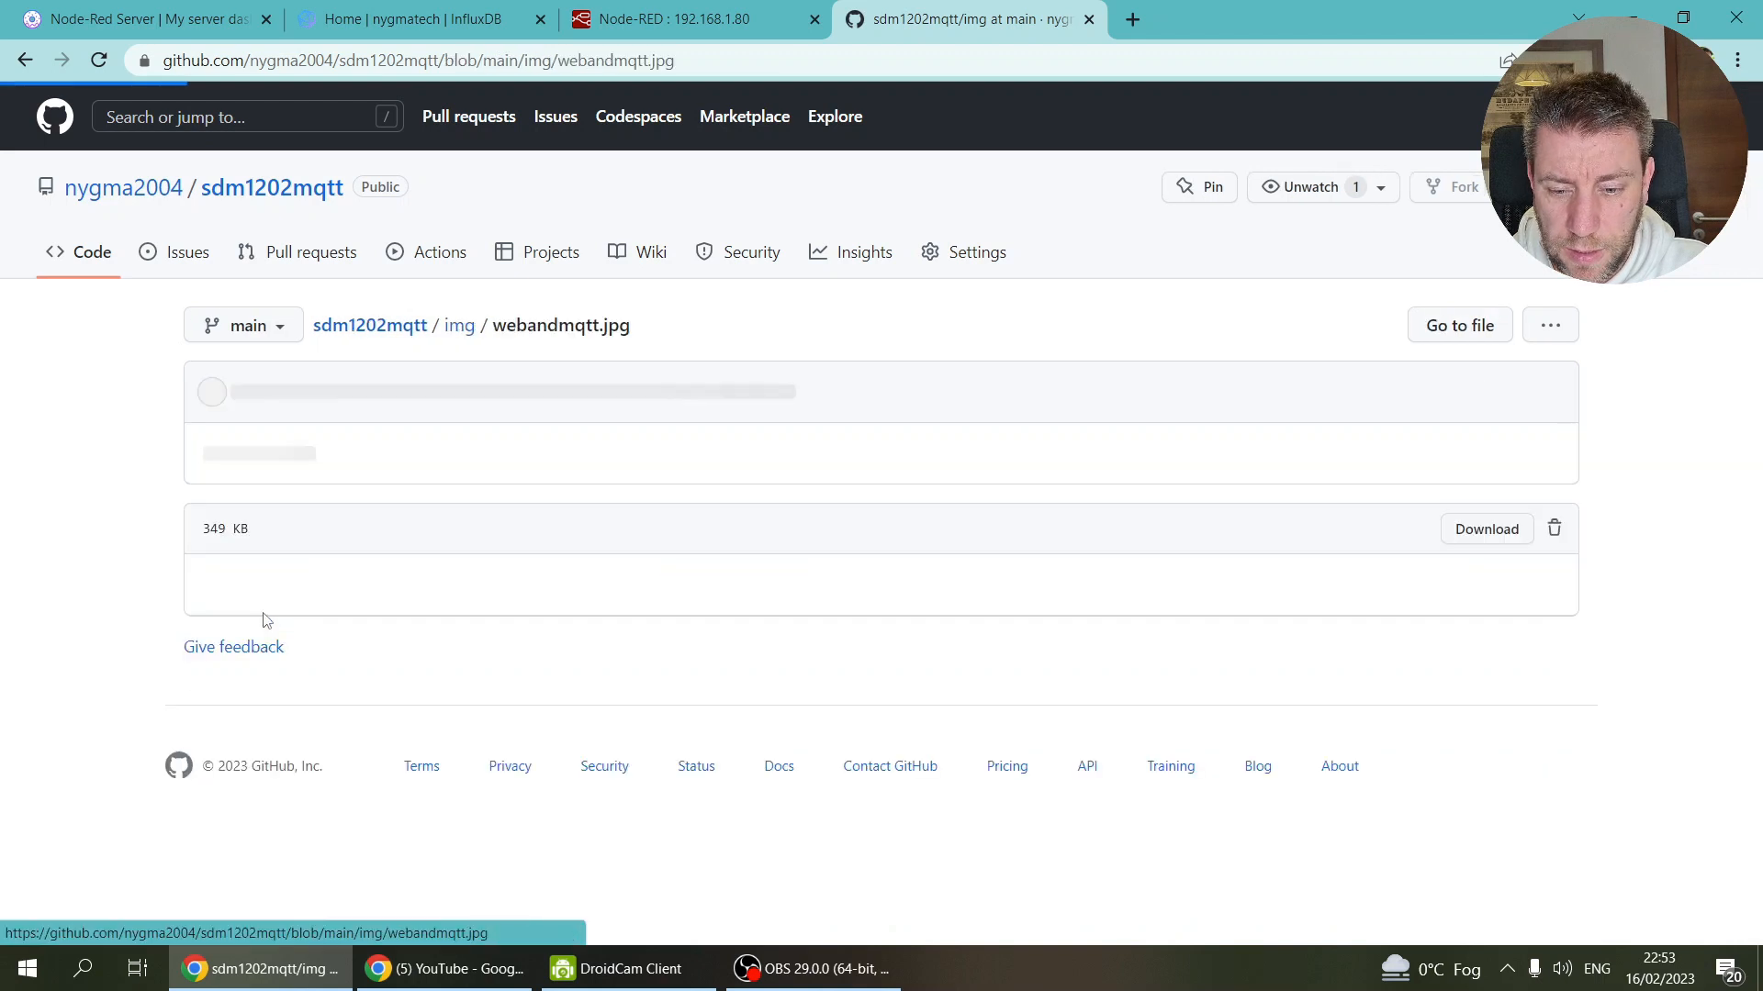
scroll(614, 499, down, 4)
scroll(614, 498, down, 8)
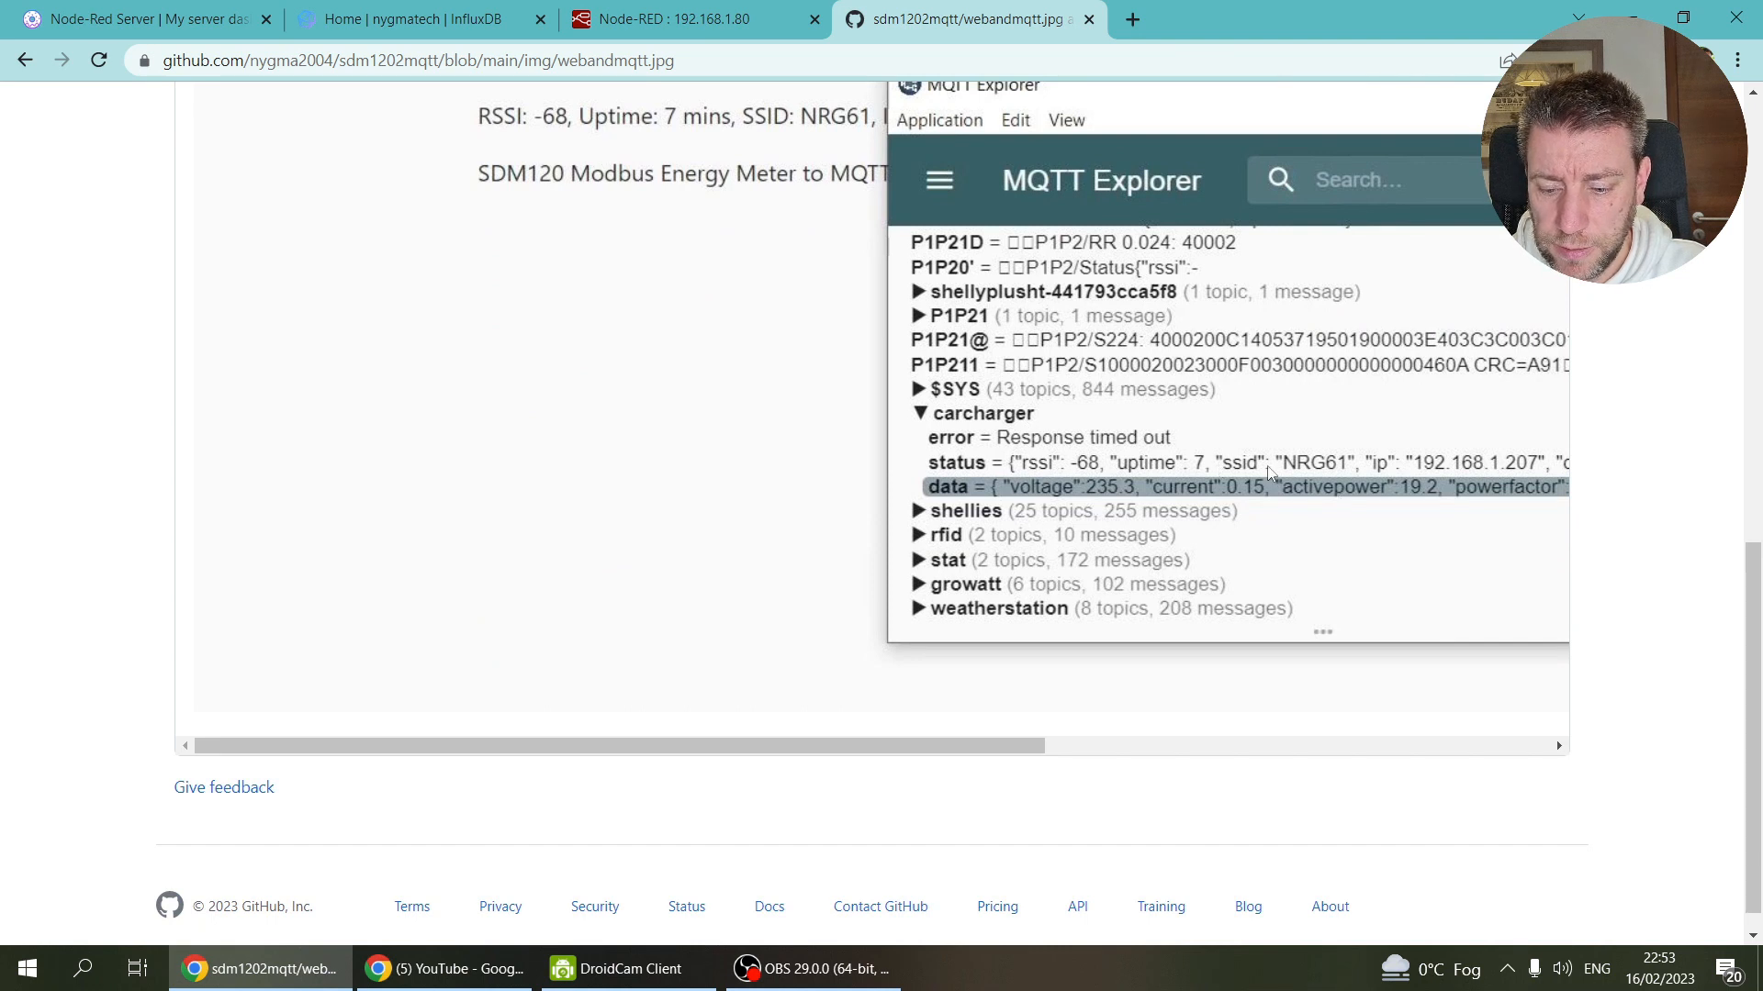
drag(1027, 750, 1586, 773)
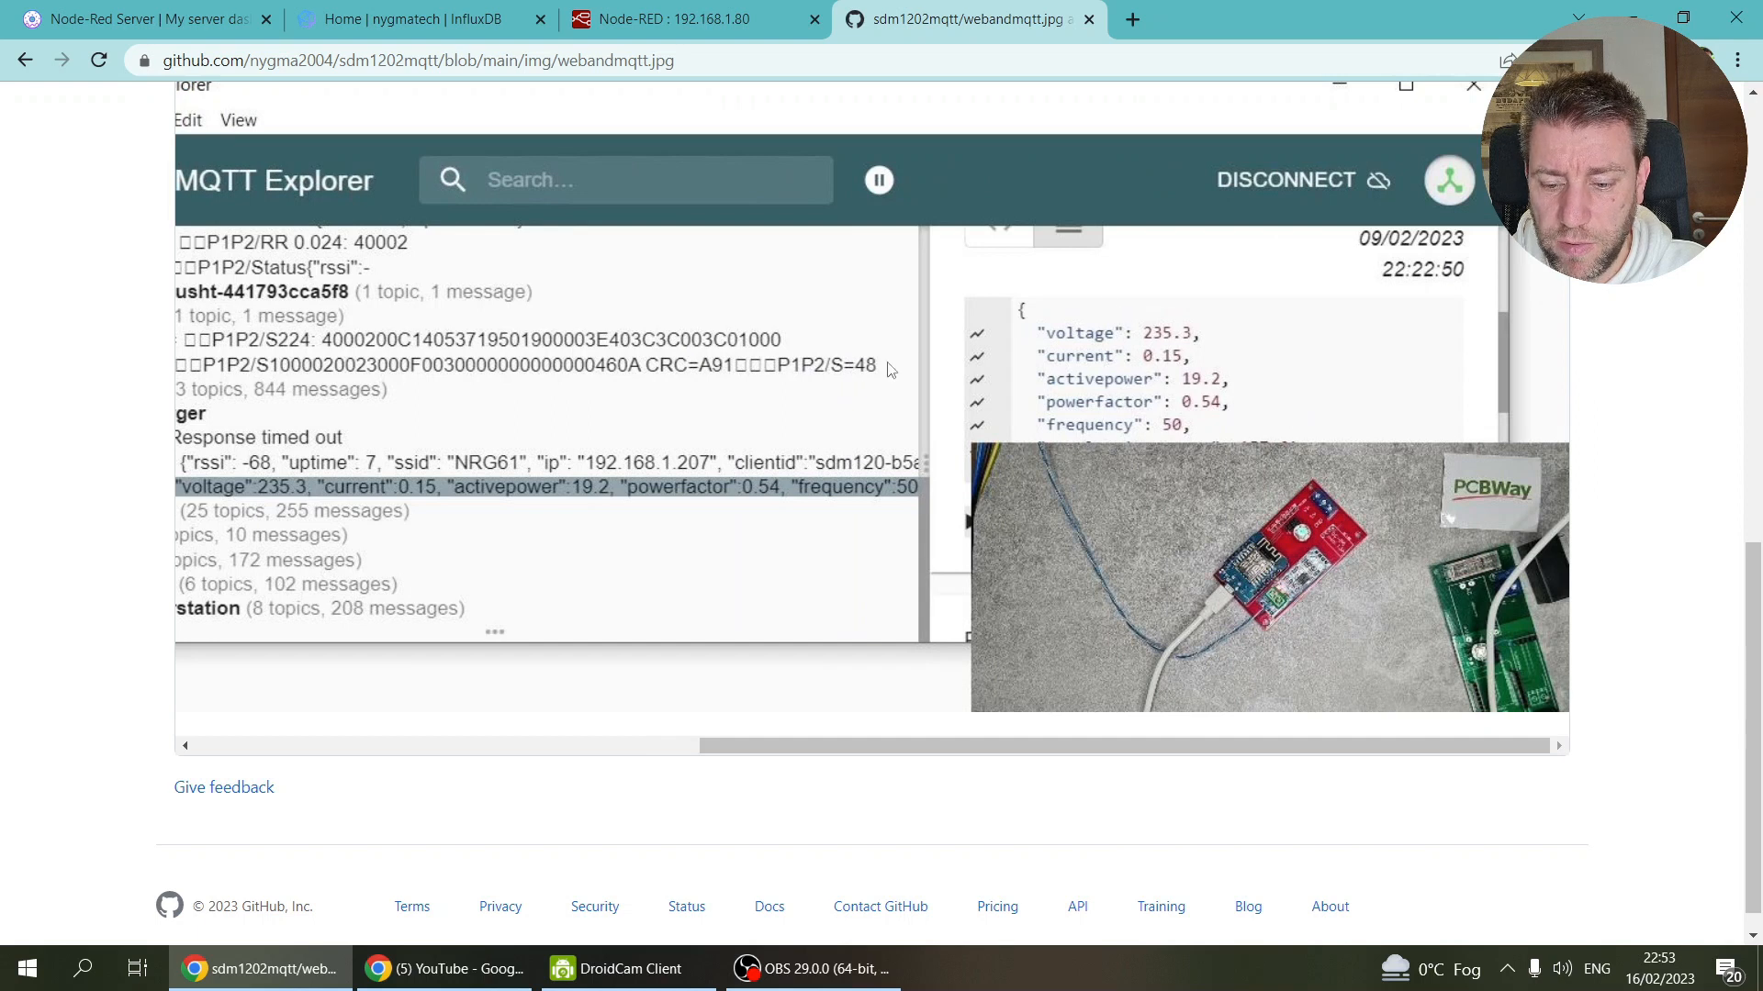
click(679, 18)
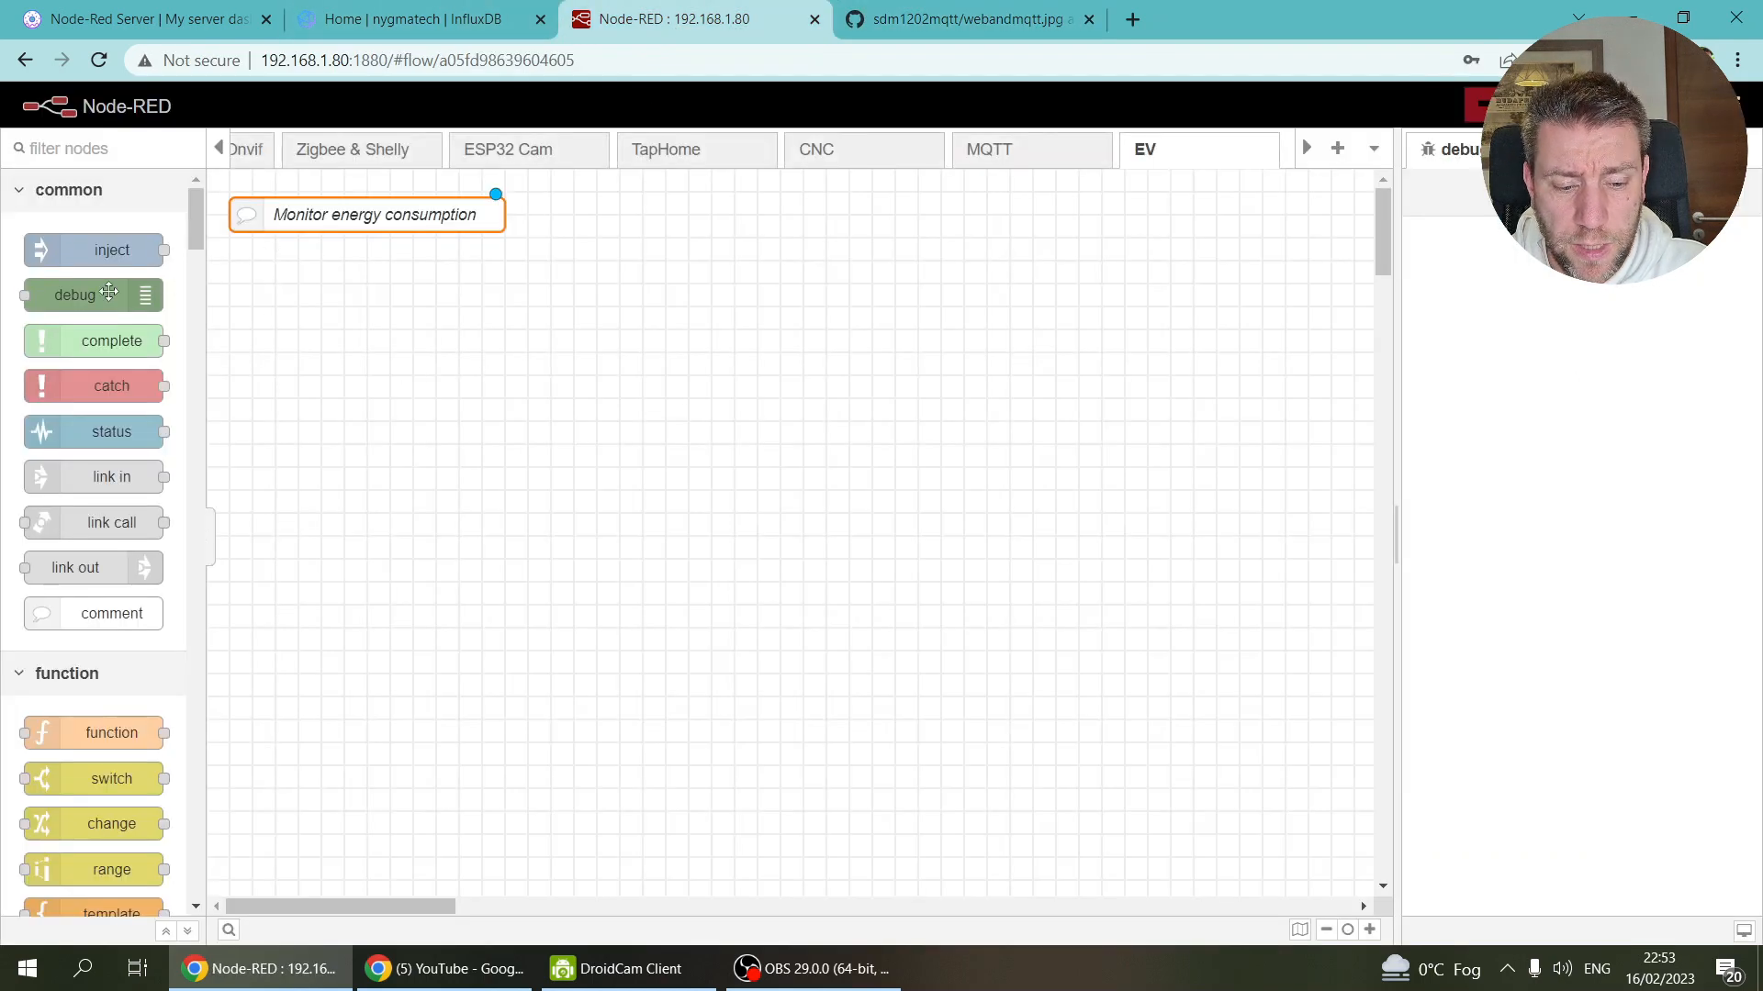
Step: Add an mqtt in node to the EV flow subscribing to topic carcharger/data
ctrl+click(266, 309)
text(q)
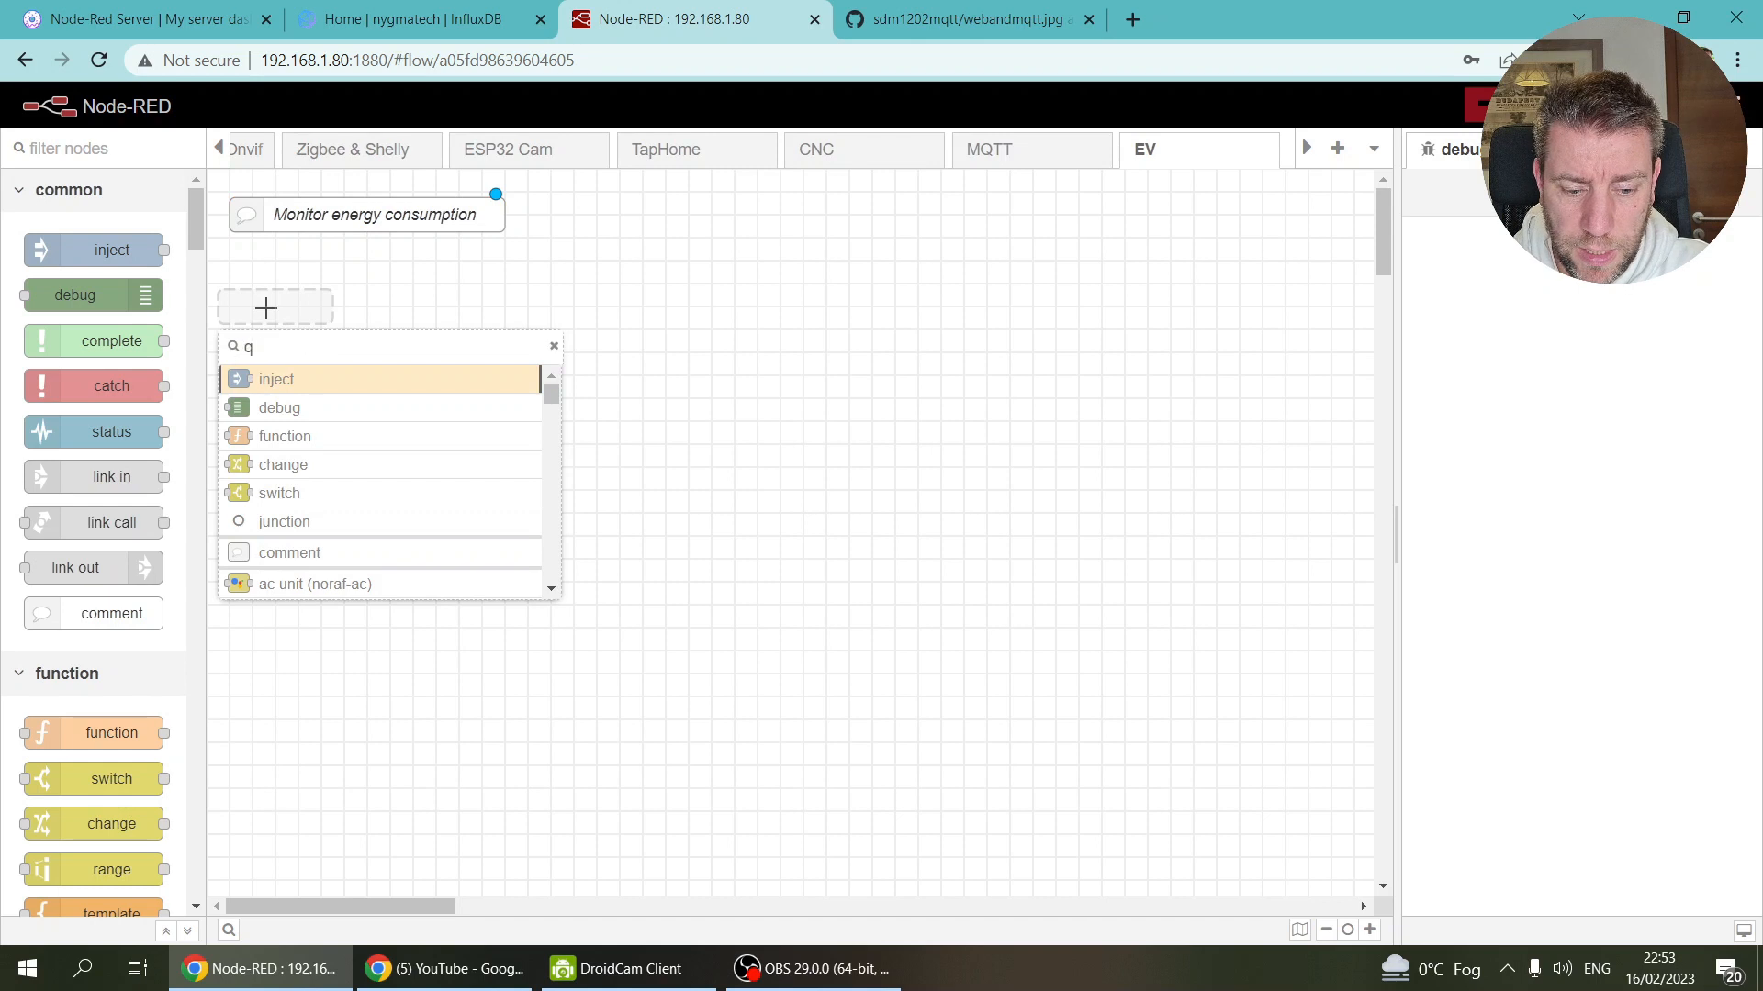
key(Return)
drag(263, 298, 295, 259)
key(Return)
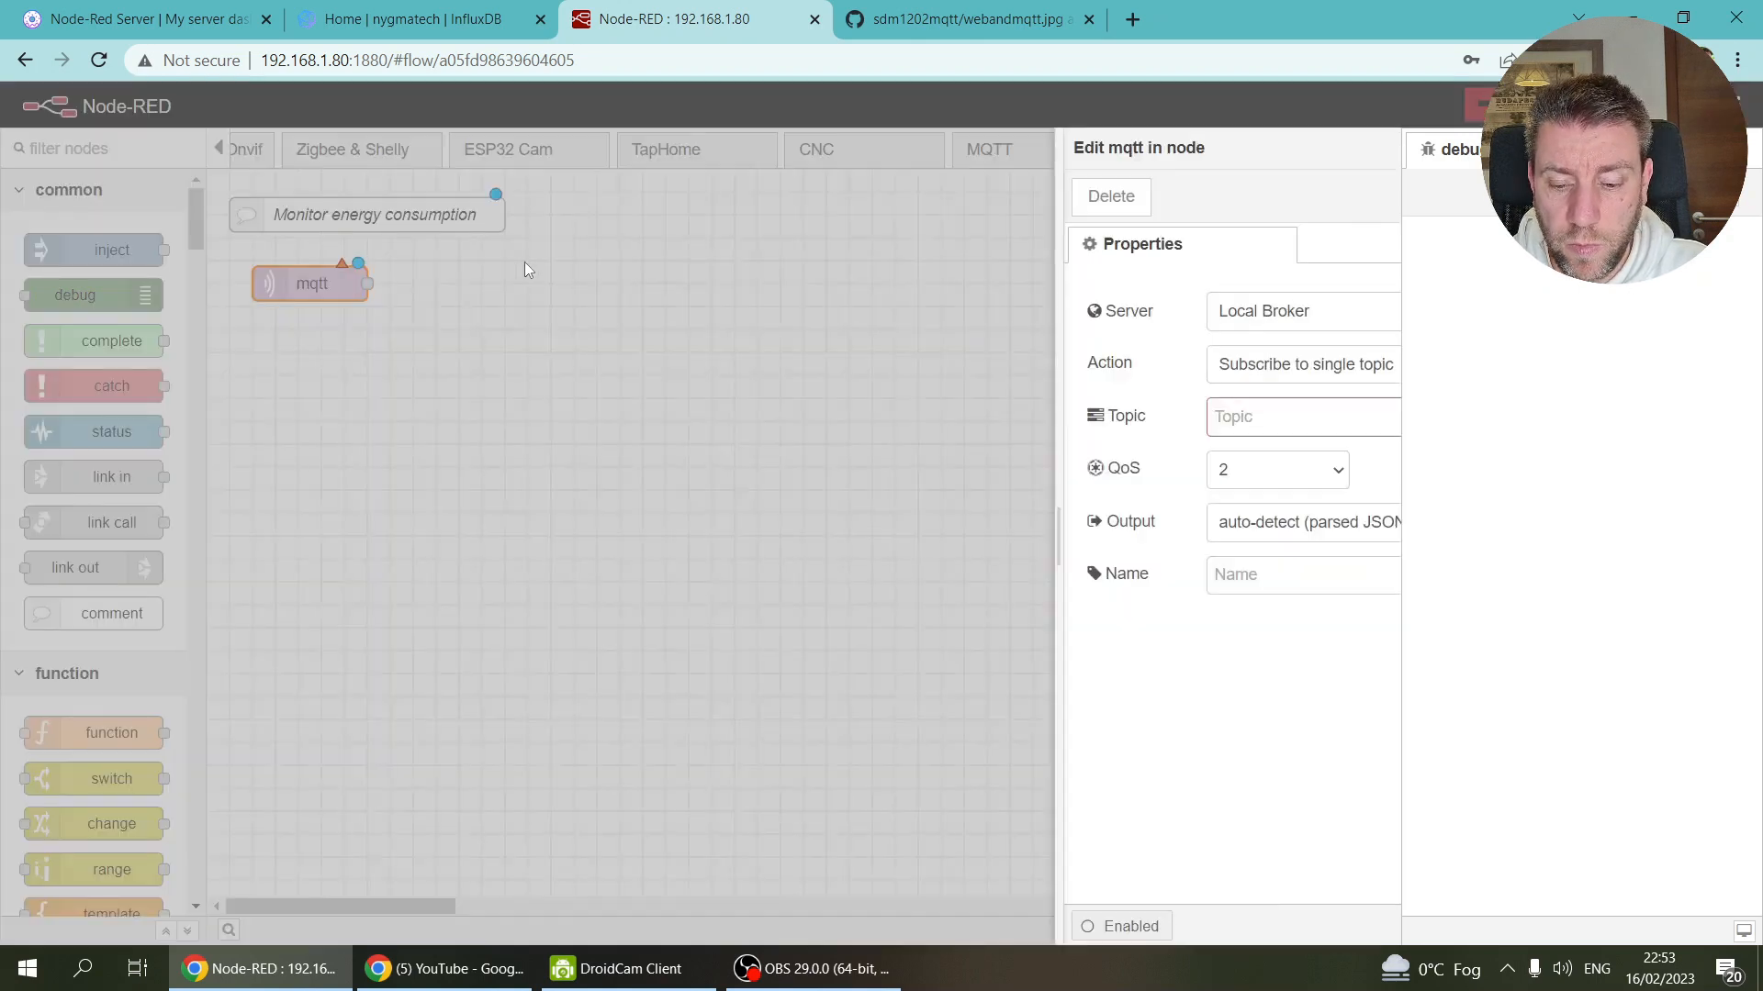
click(1035, 404)
text(a)
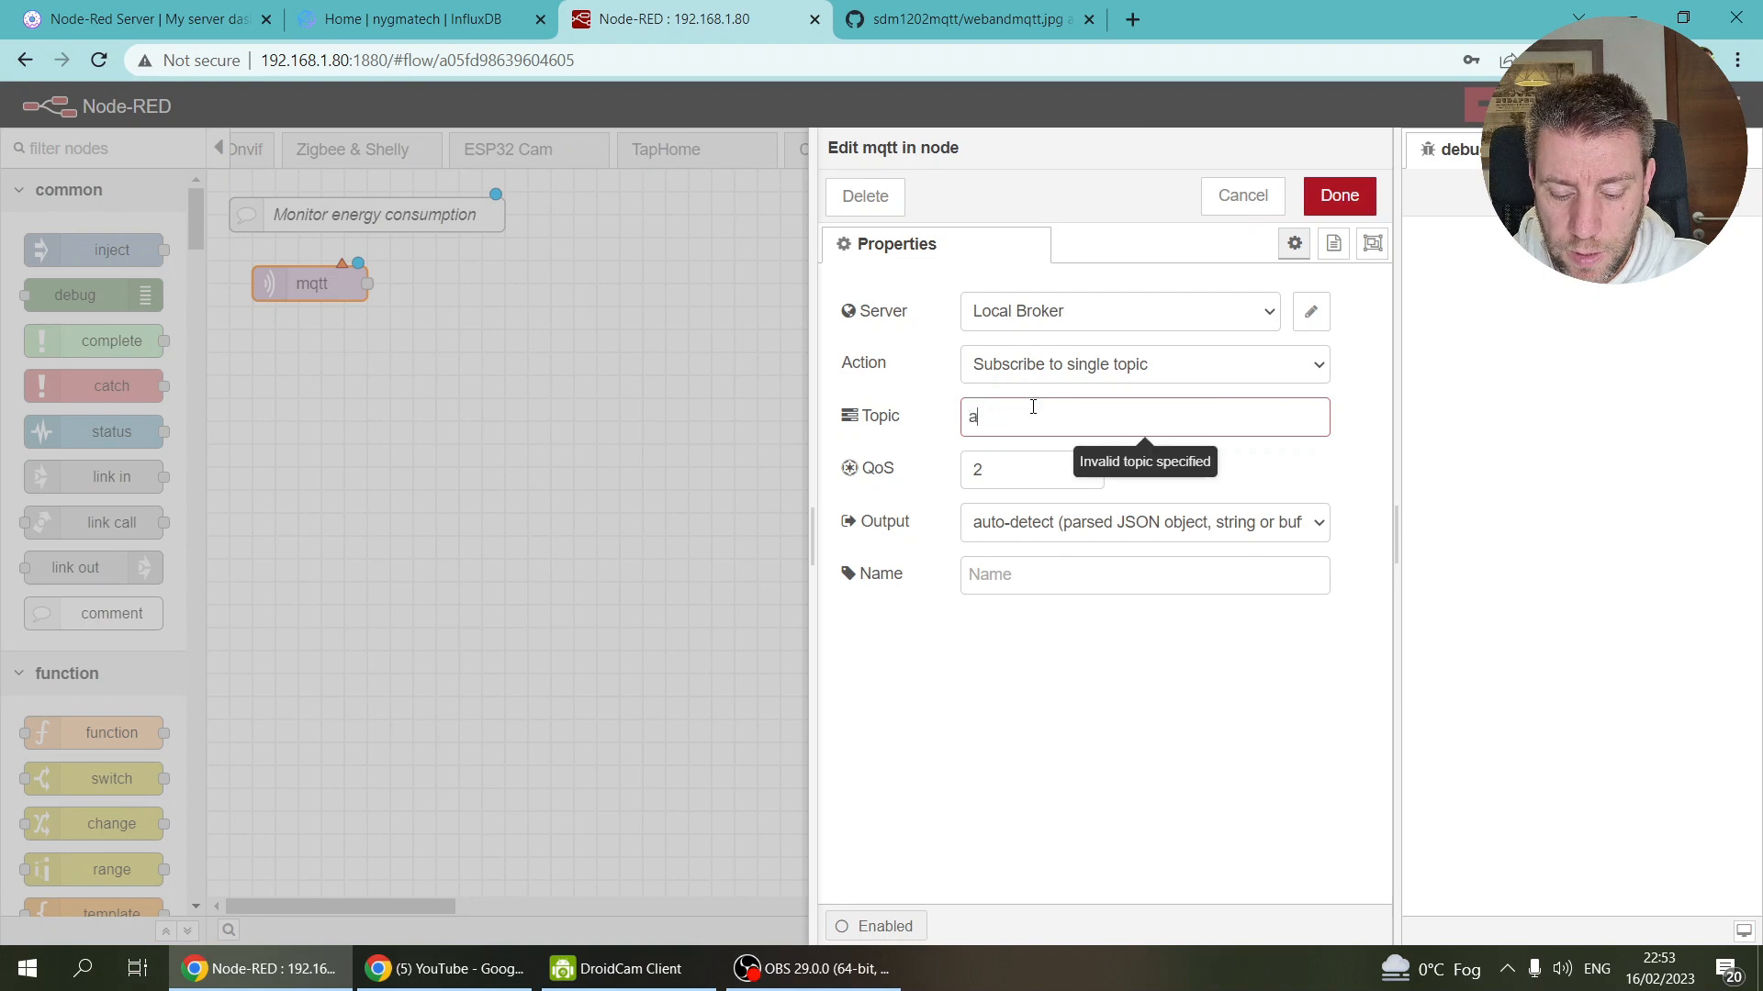
key(BackSpace)
text(carcha)
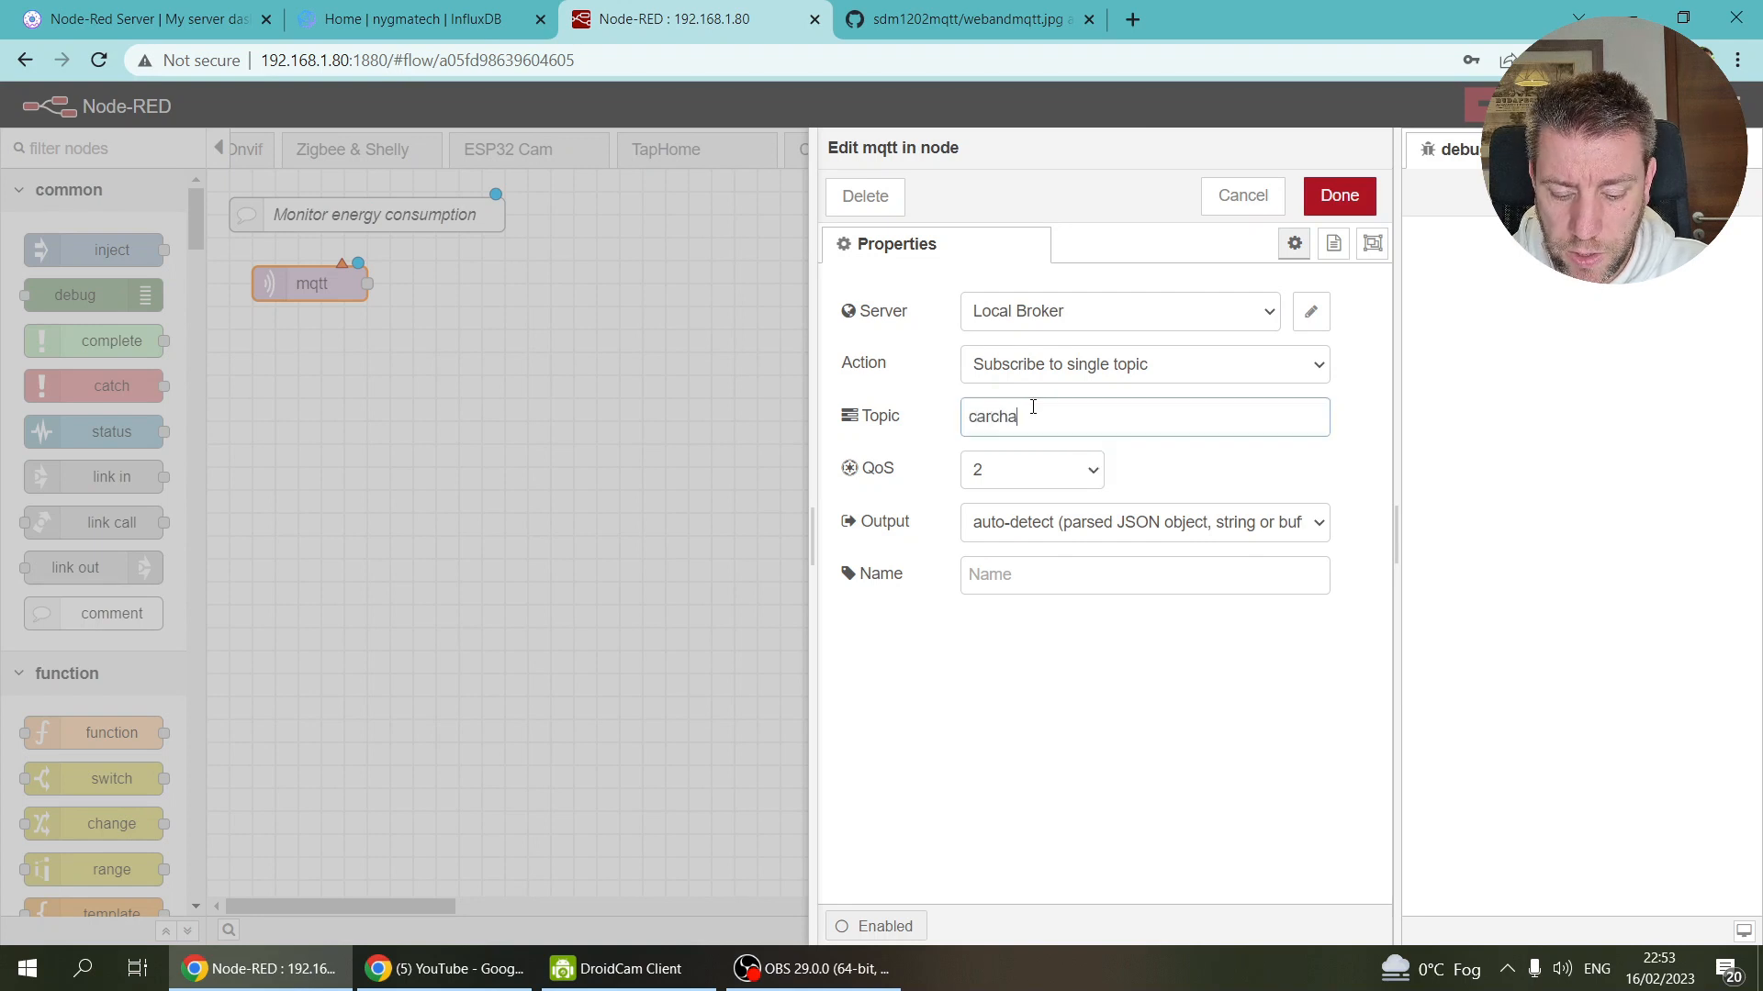
key(BackSpace)
key(BackSpace)
text(h)
key(BackSpace)
text(harger/data)
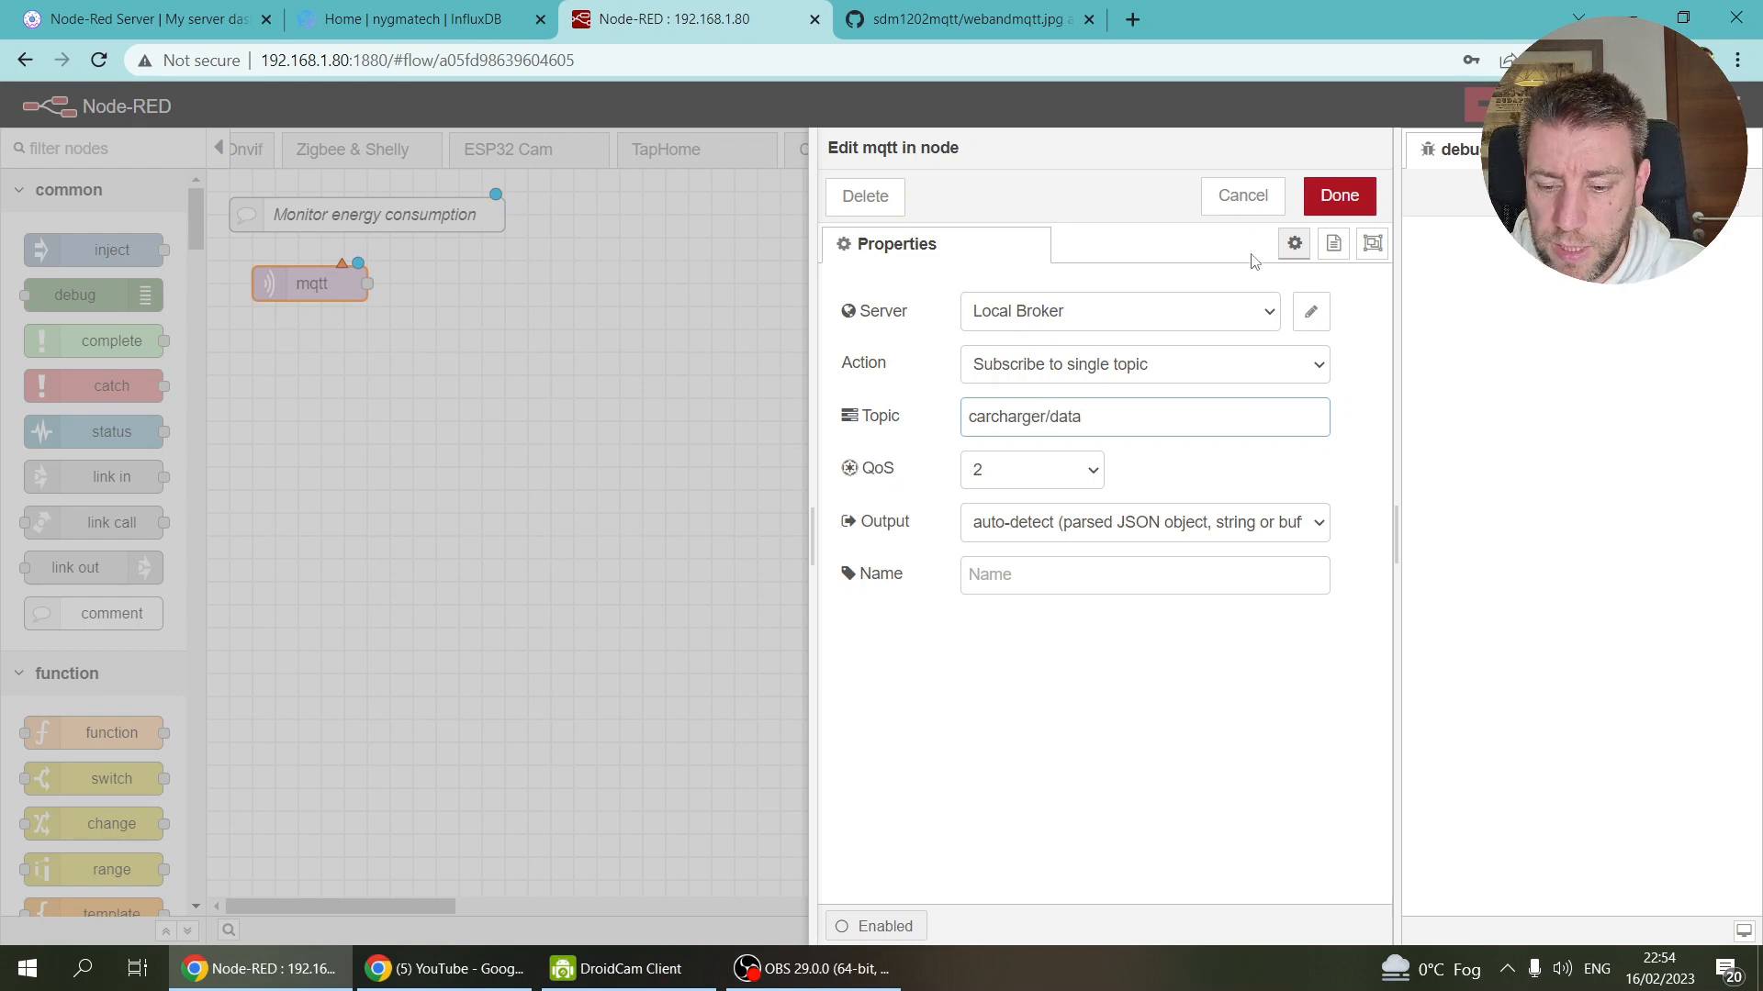
Step: Use broker 192.168.1.80:1883 with QoS 0, check the topic in the screenshot, and confirm
click(1259, 316)
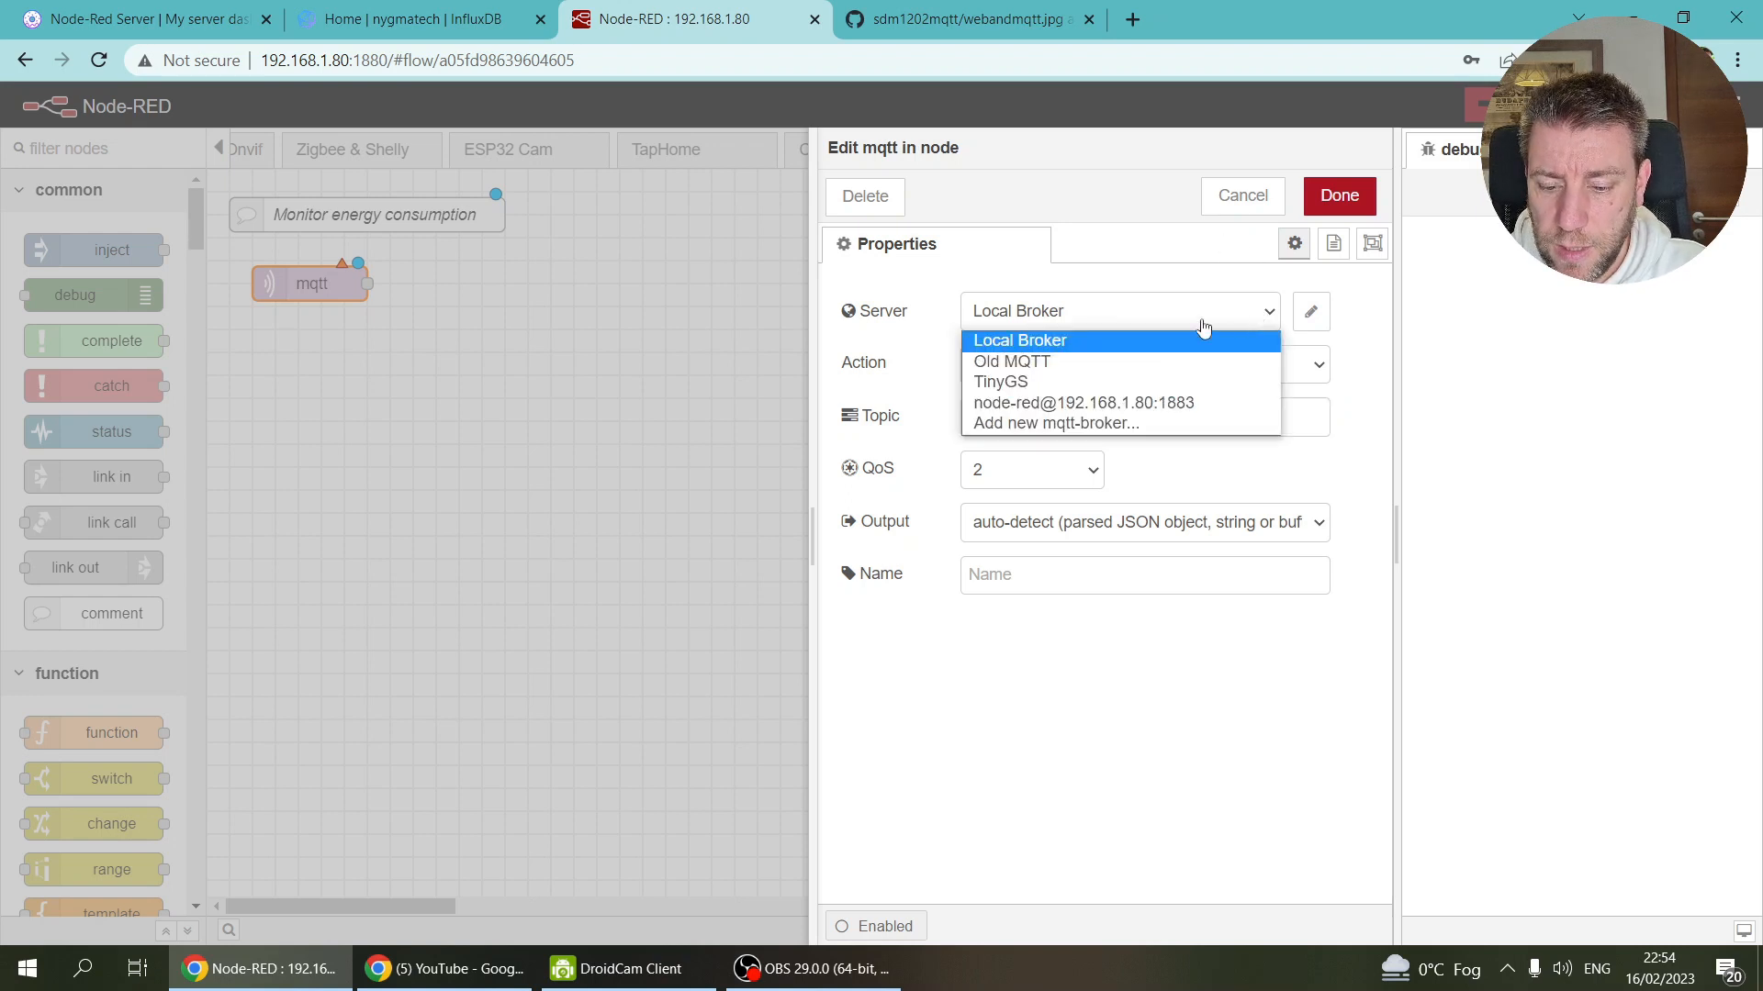
click(1063, 405)
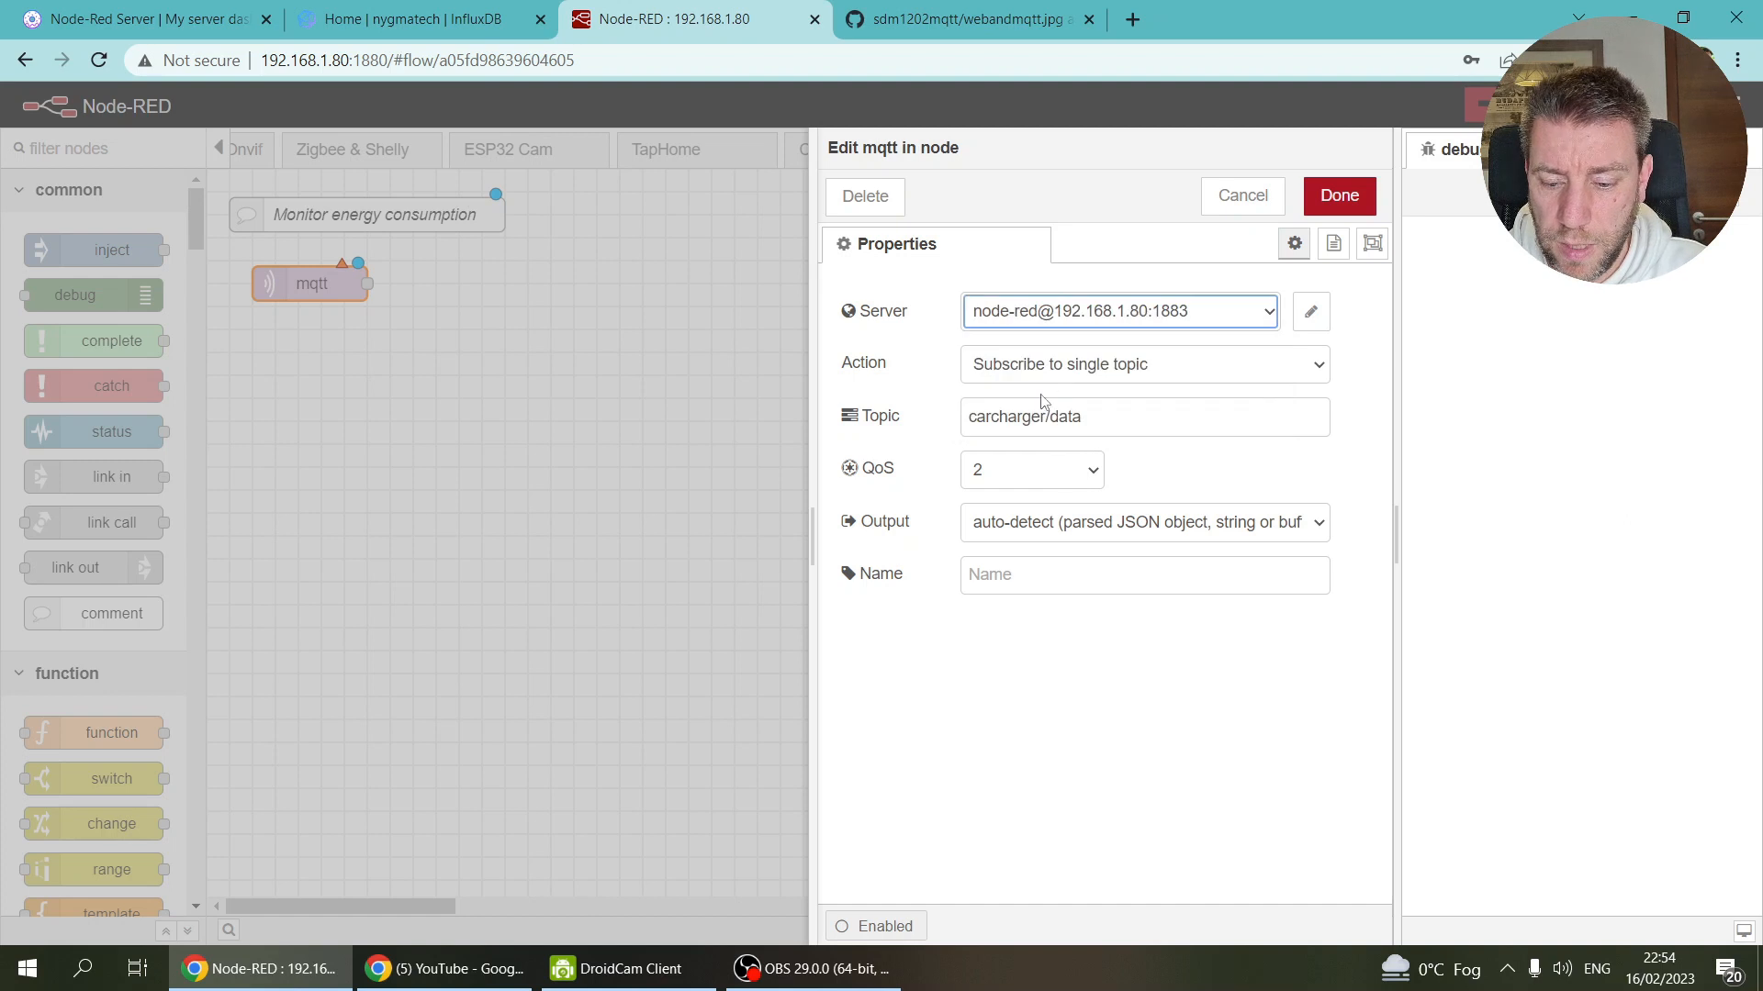
click(1029, 470)
click(1000, 496)
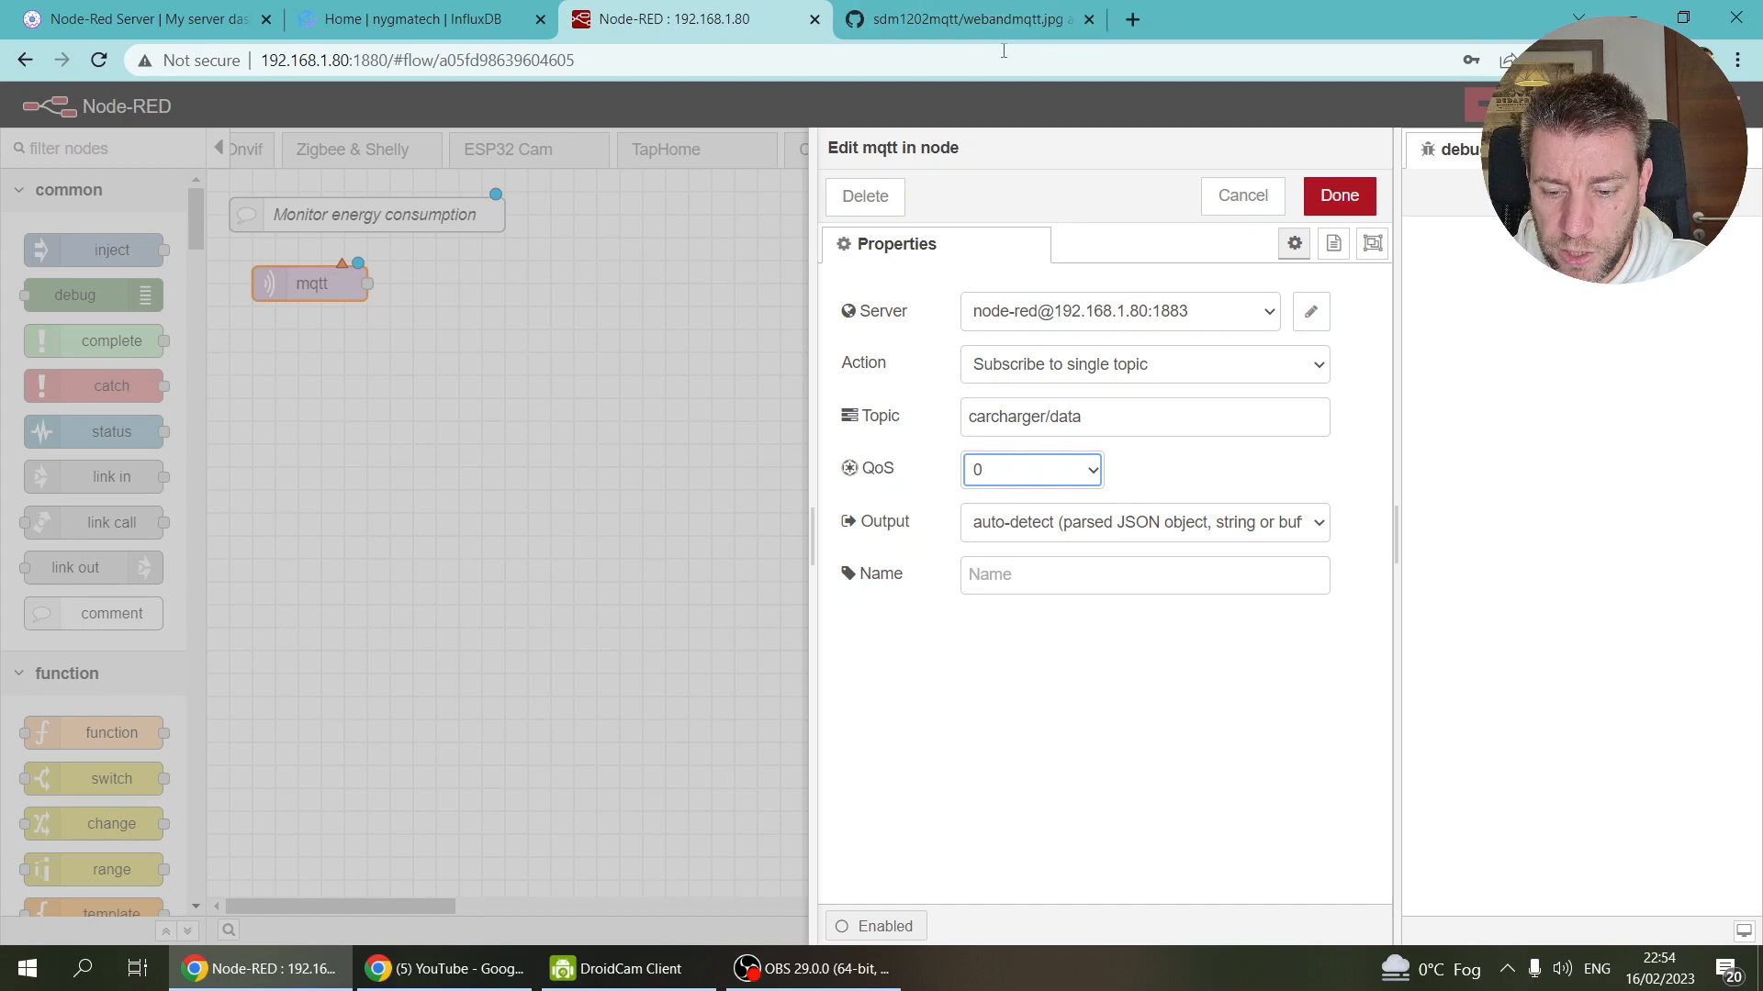
click(973, 18)
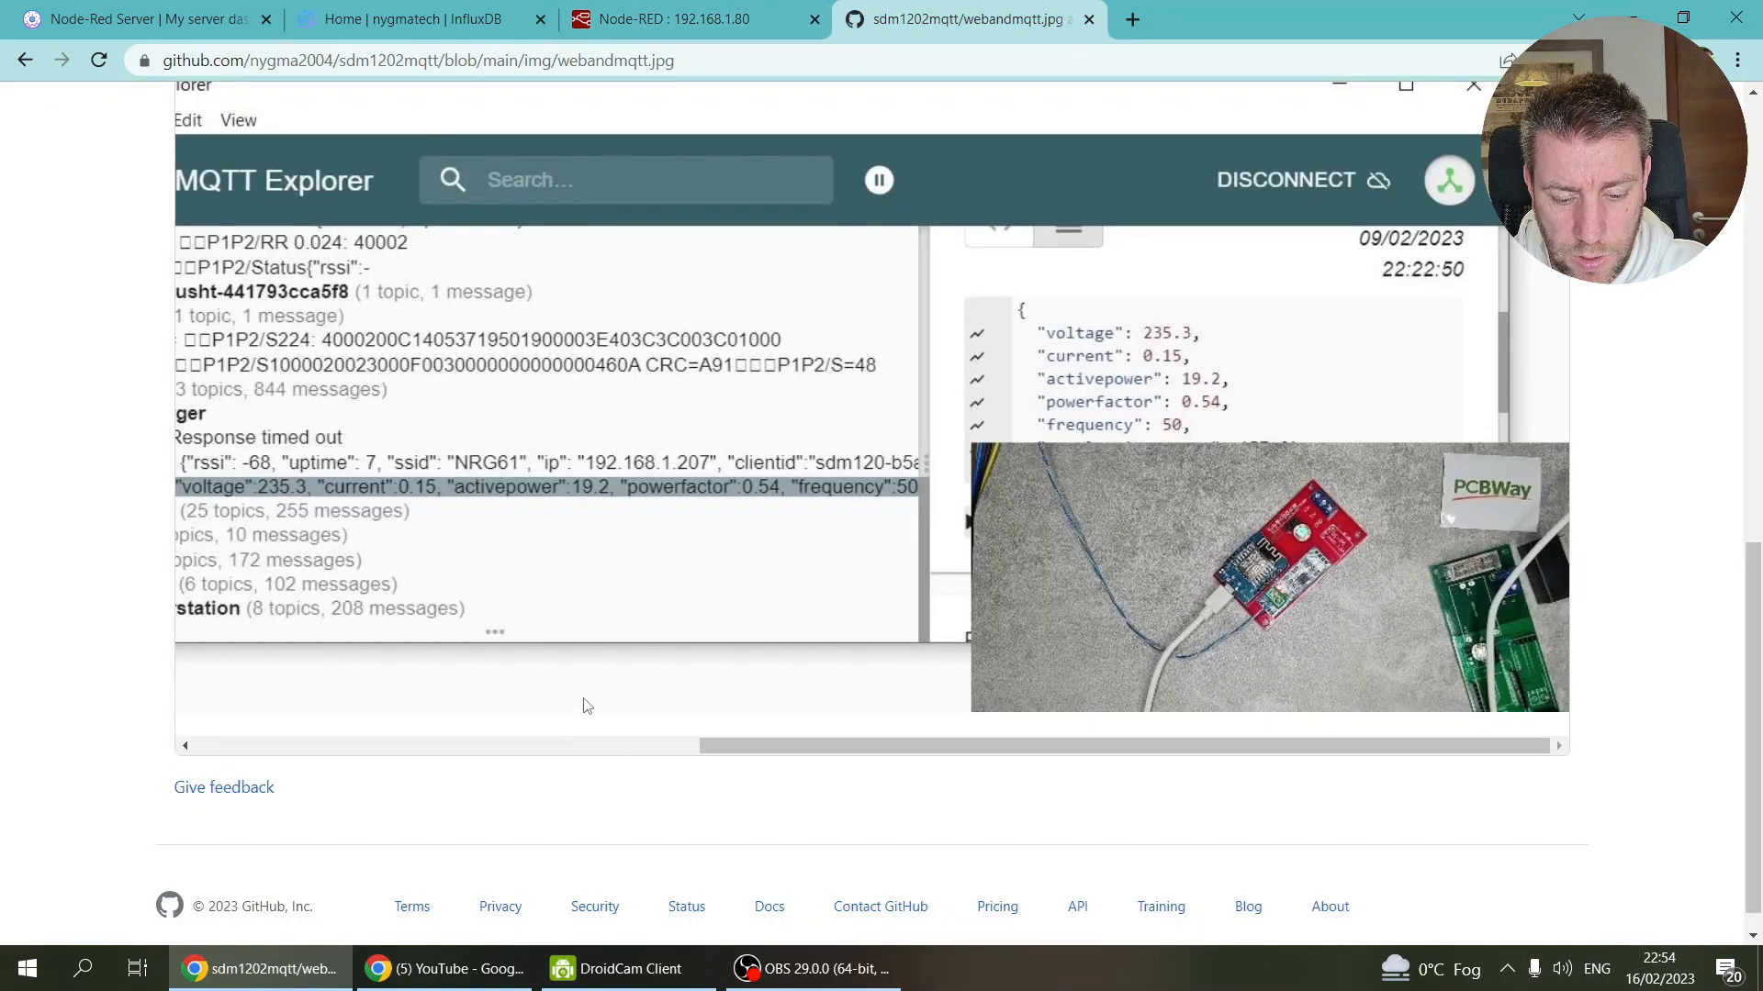
drag(725, 755, 372, 757)
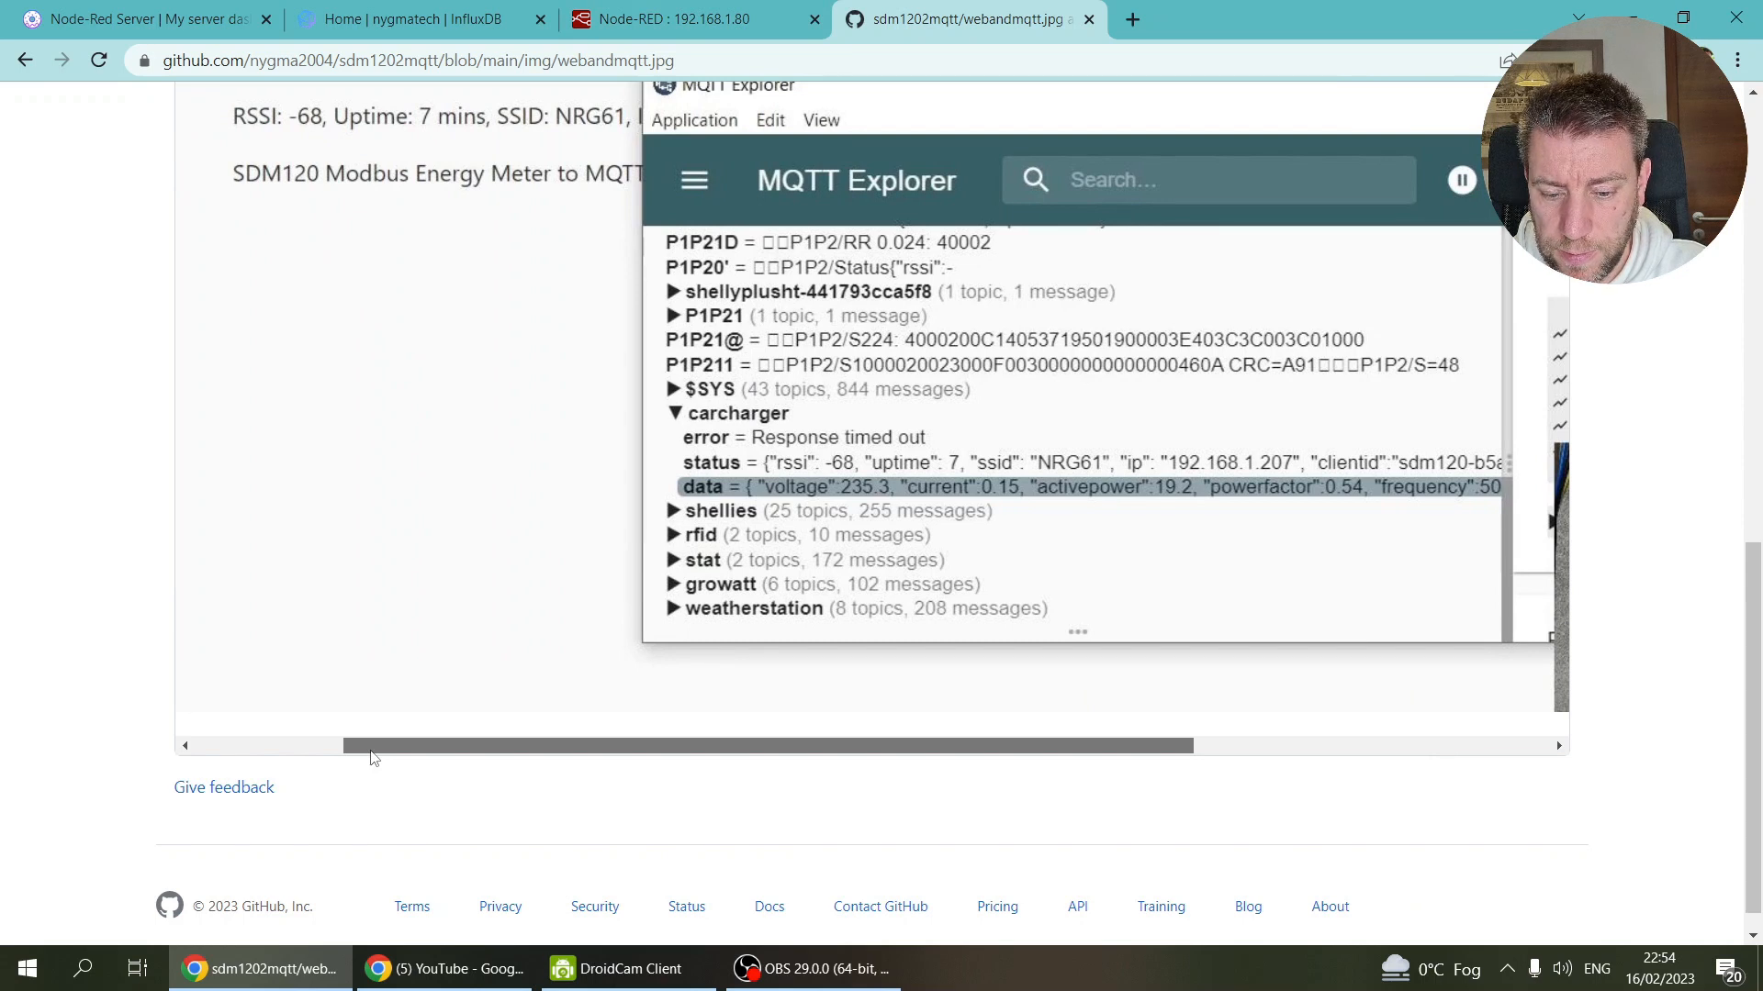
drag(371, 757, 514, 760)
click(666, 21)
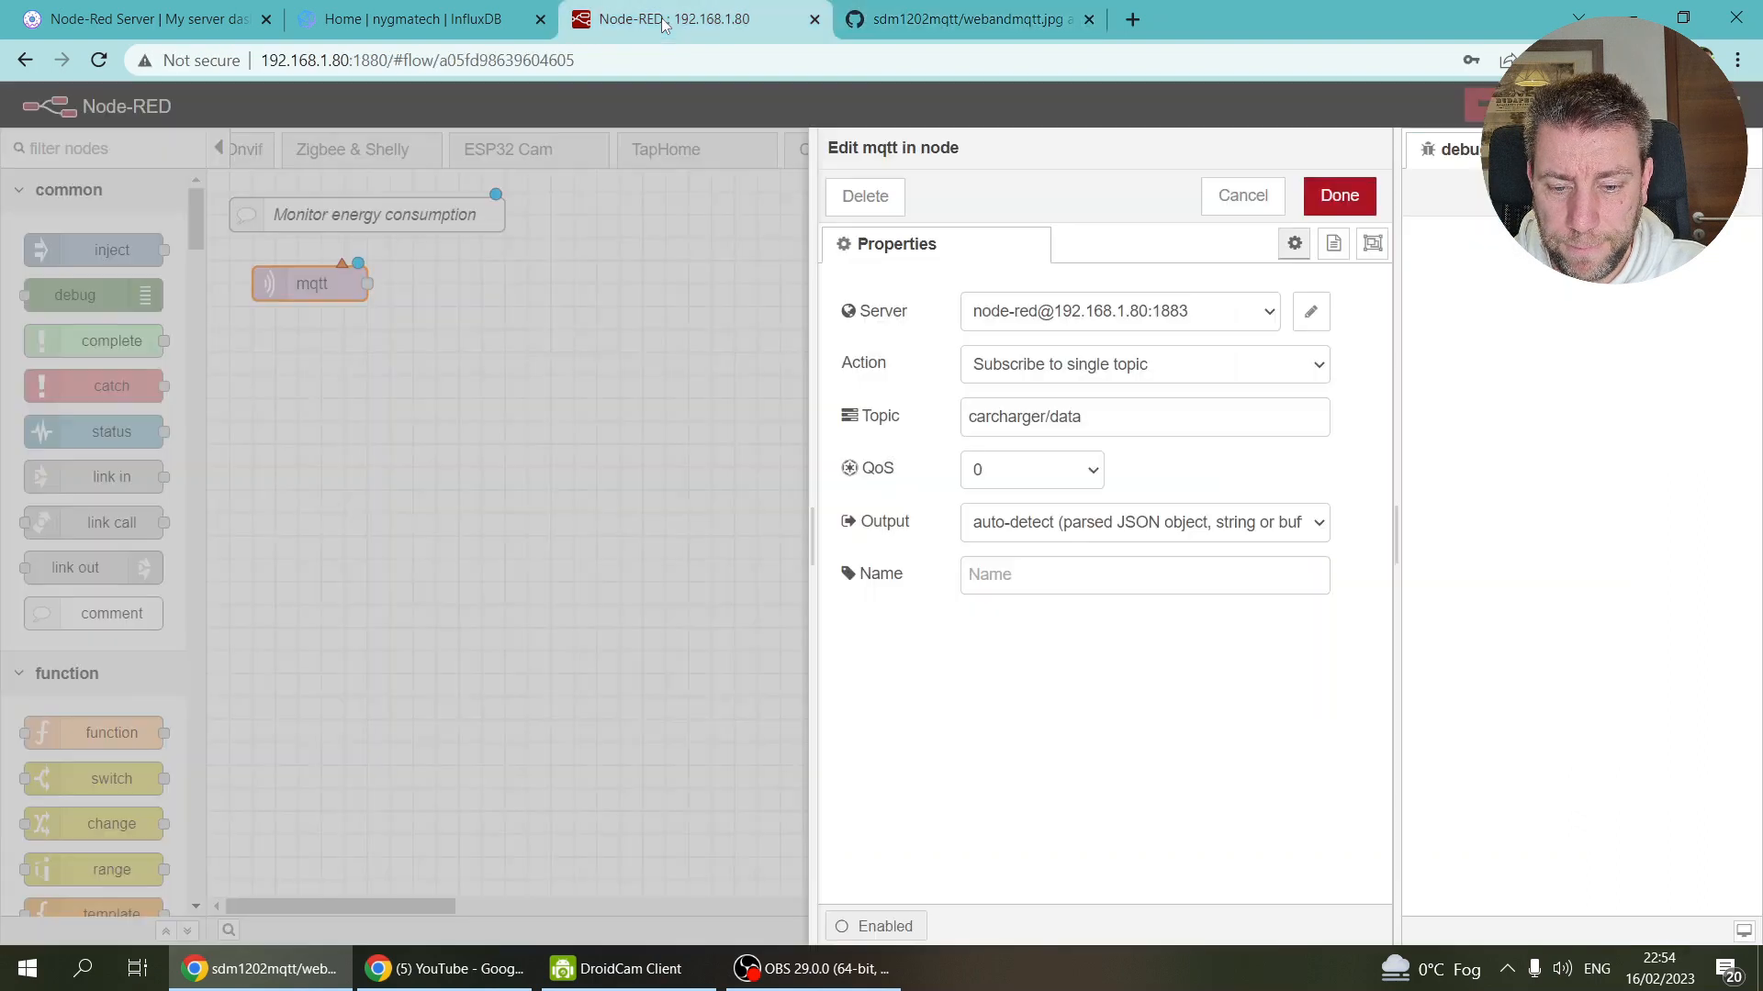
click(1340, 195)
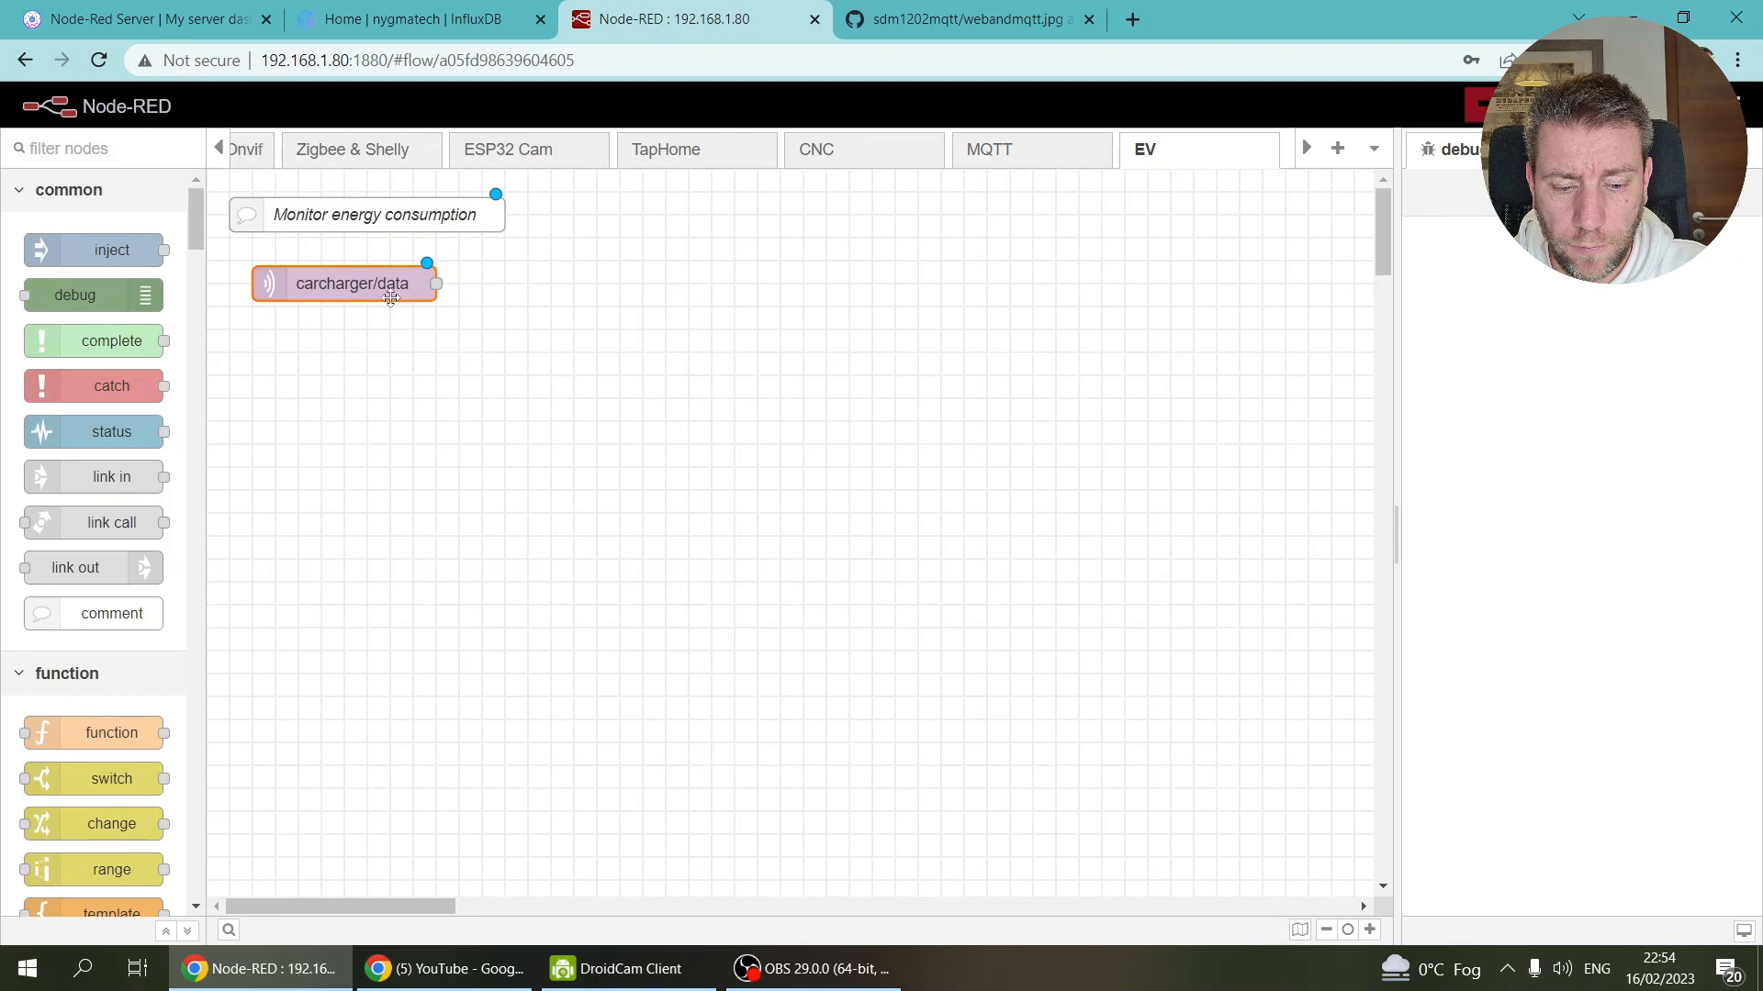
Step: Add a filter (rbe) node to the right of carcharger/data
ctrl+click(622, 284)
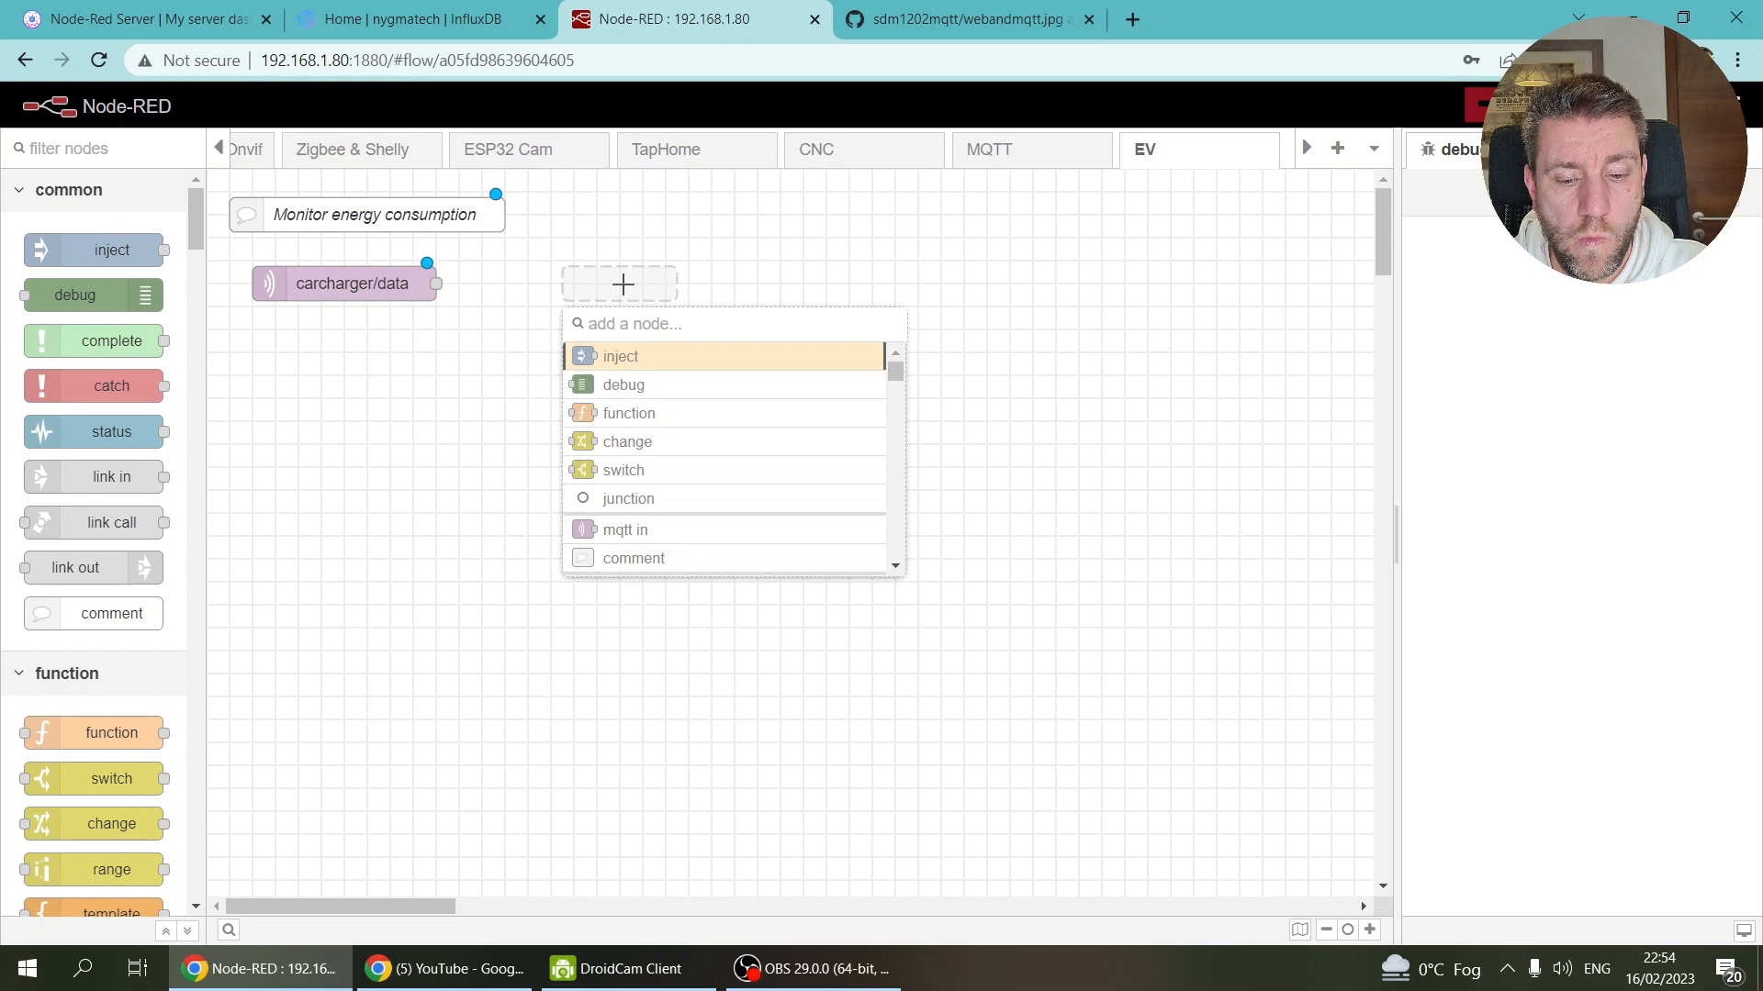
text(fil)
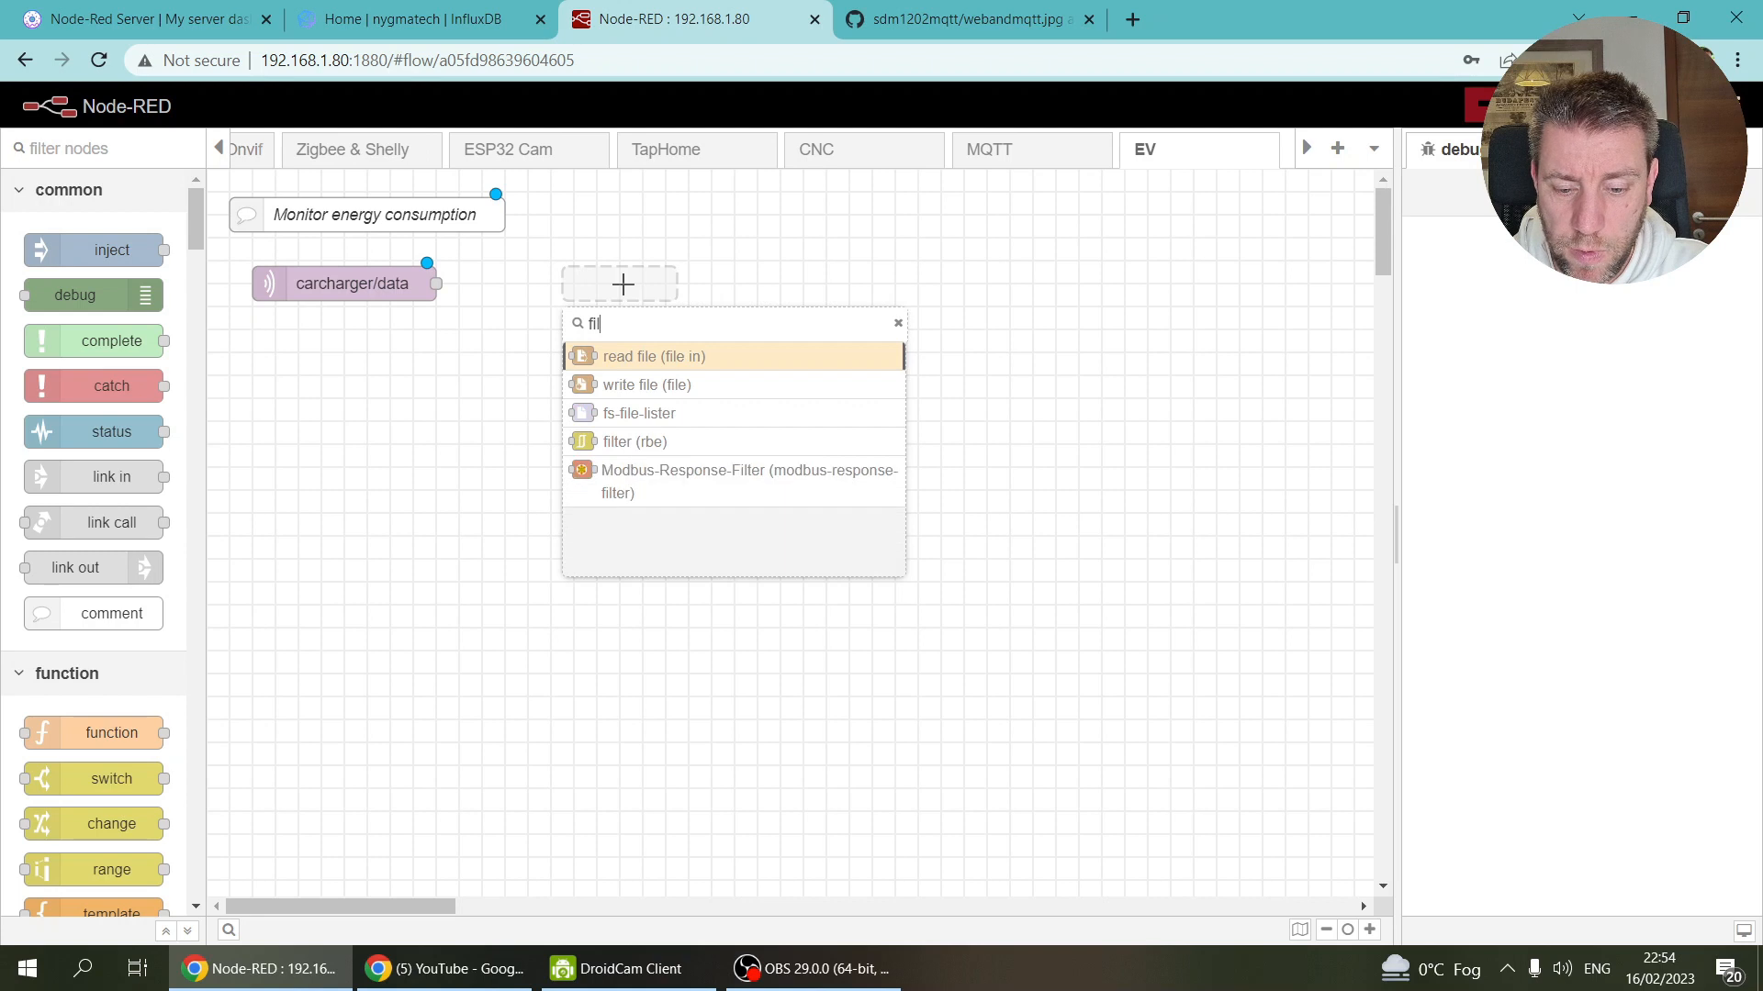
click(640, 450)
mouse_move(622, 287)
mouse_down()
mouse_move(589, 287)
mouse_move(610, 287)
mouse_up()
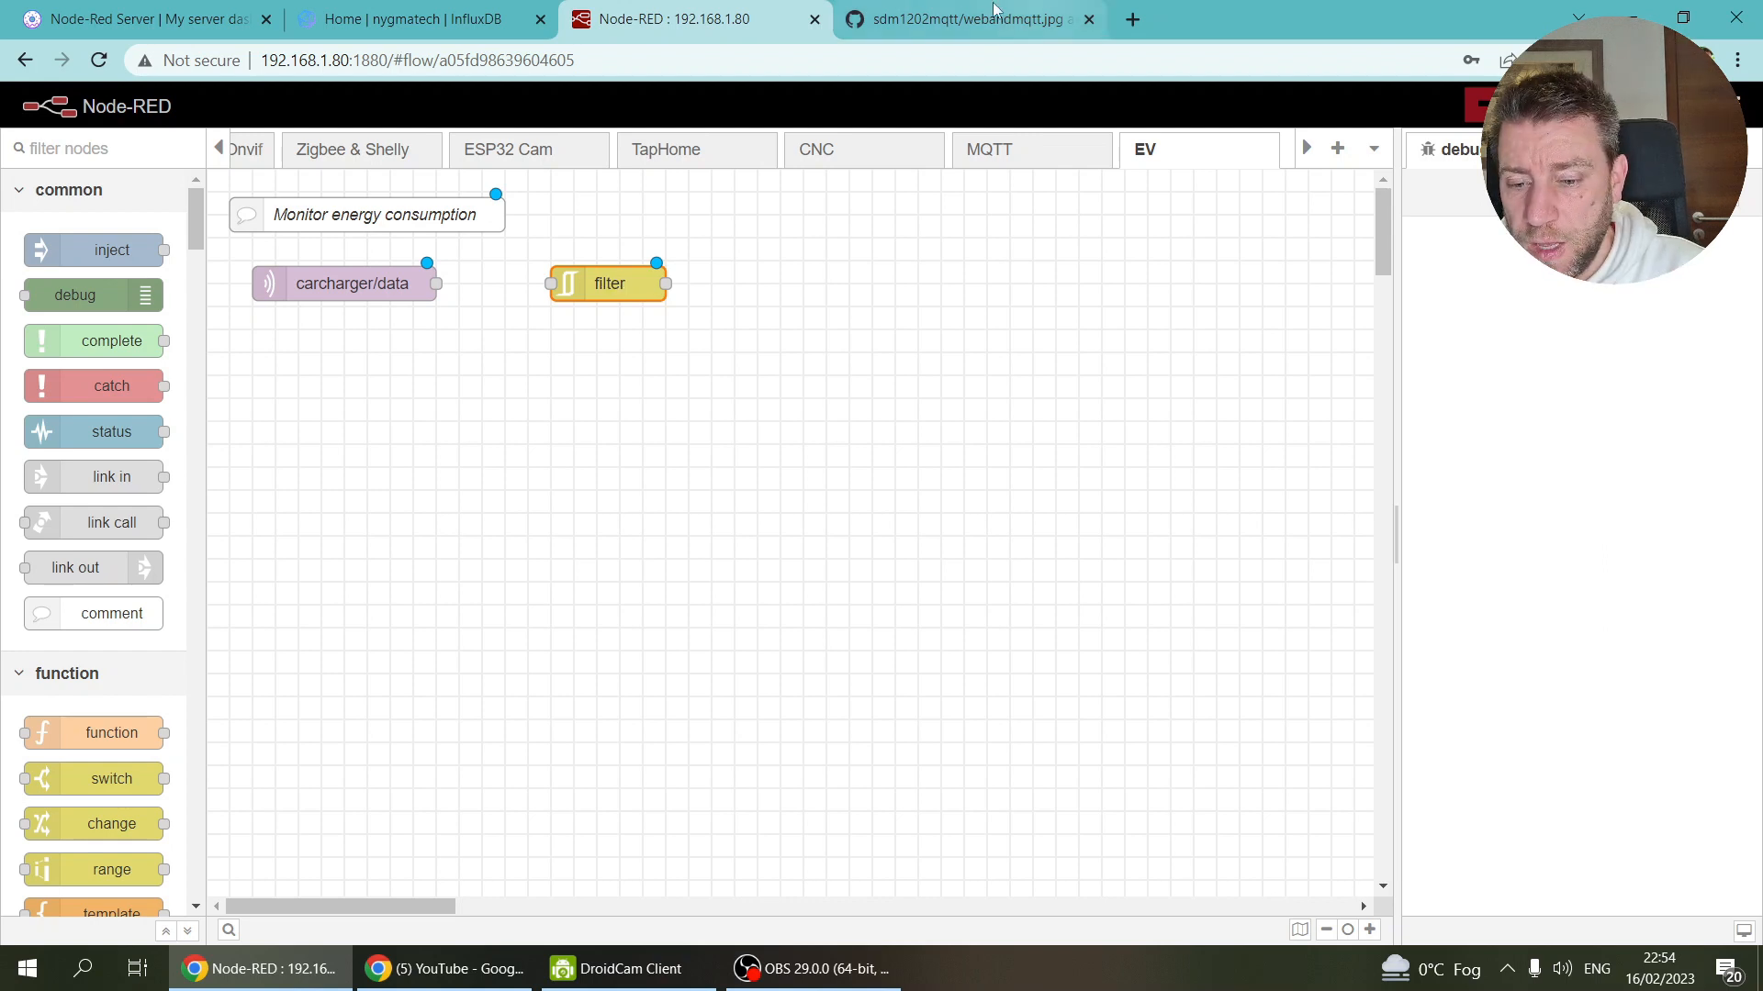
Step: Set the filter's property to msg.payload.power after rechecking the MQTT screenshot
click(963, 16)
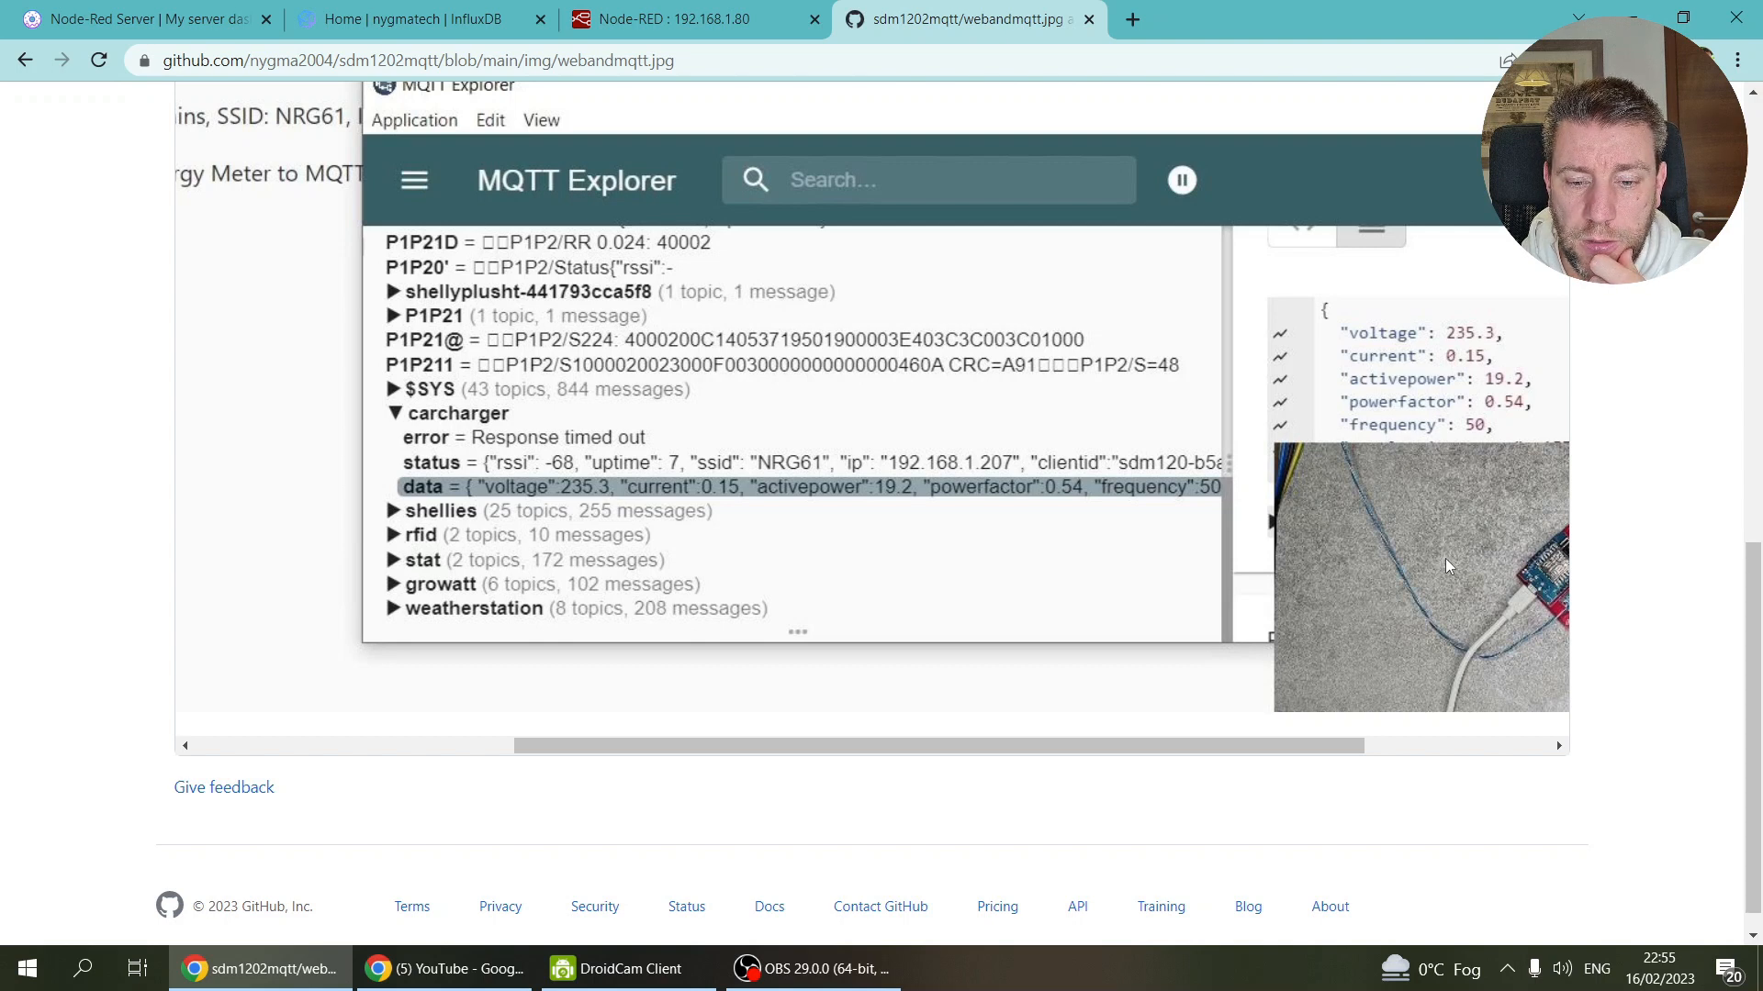
click(771, 17)
double_click(590, 293)
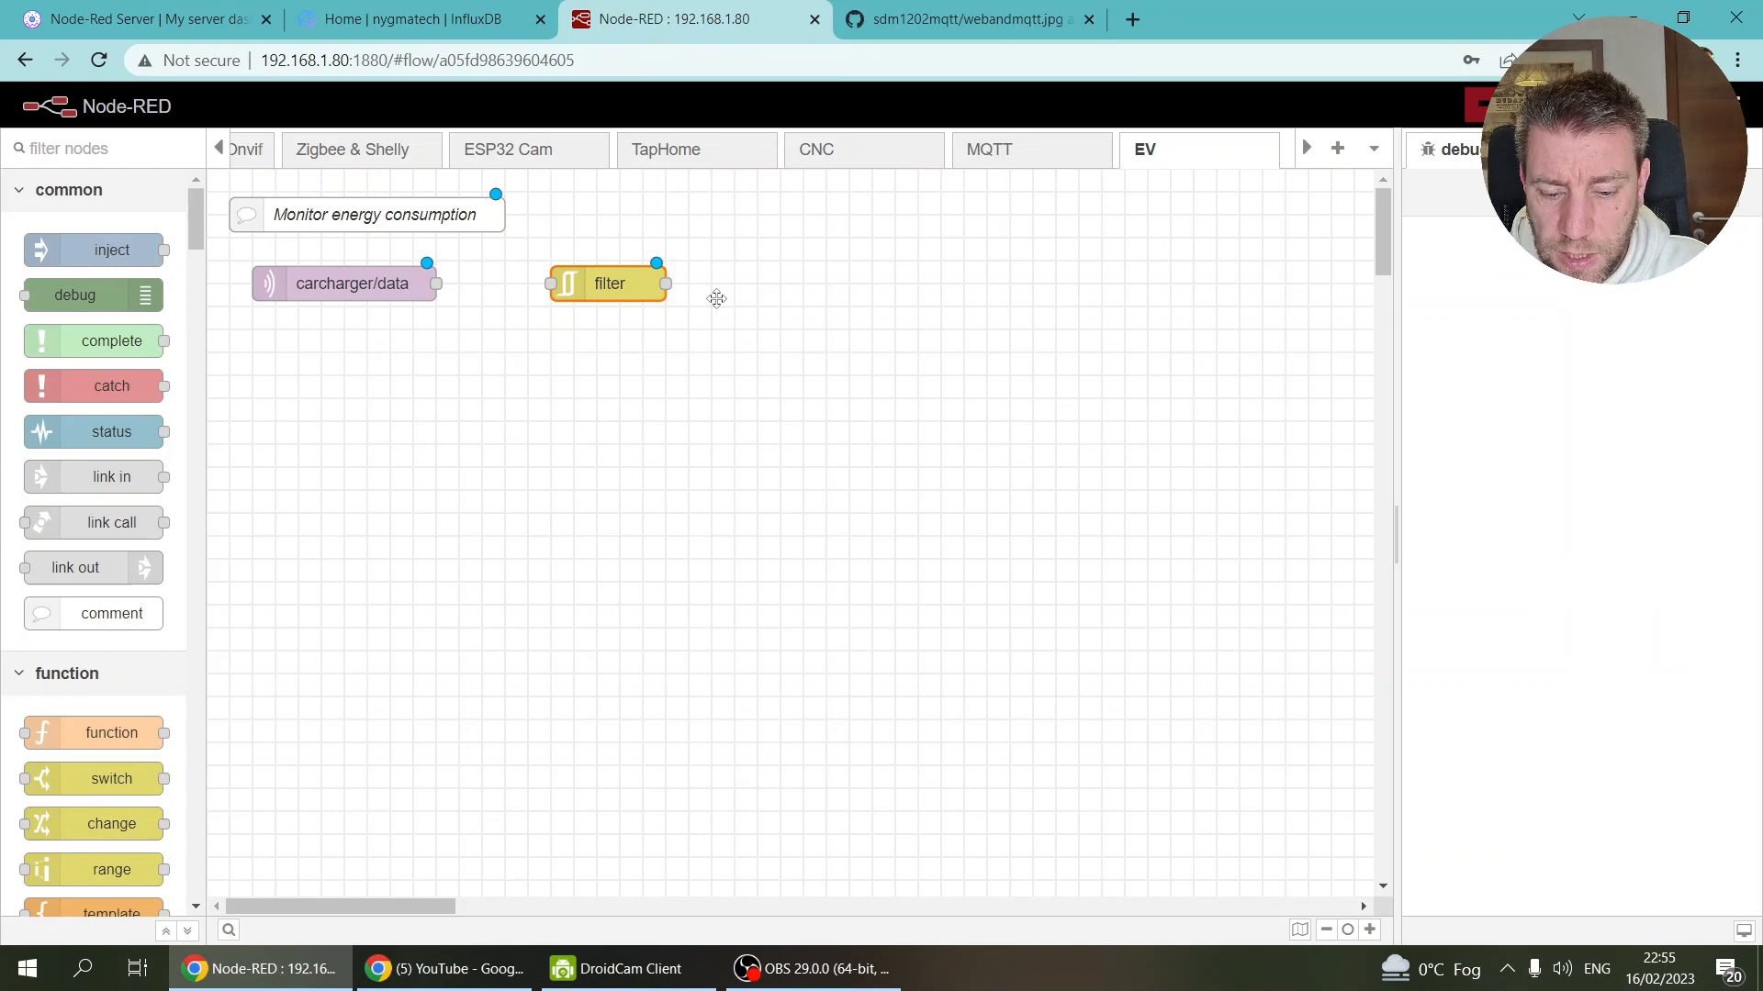
click(1109, 372)
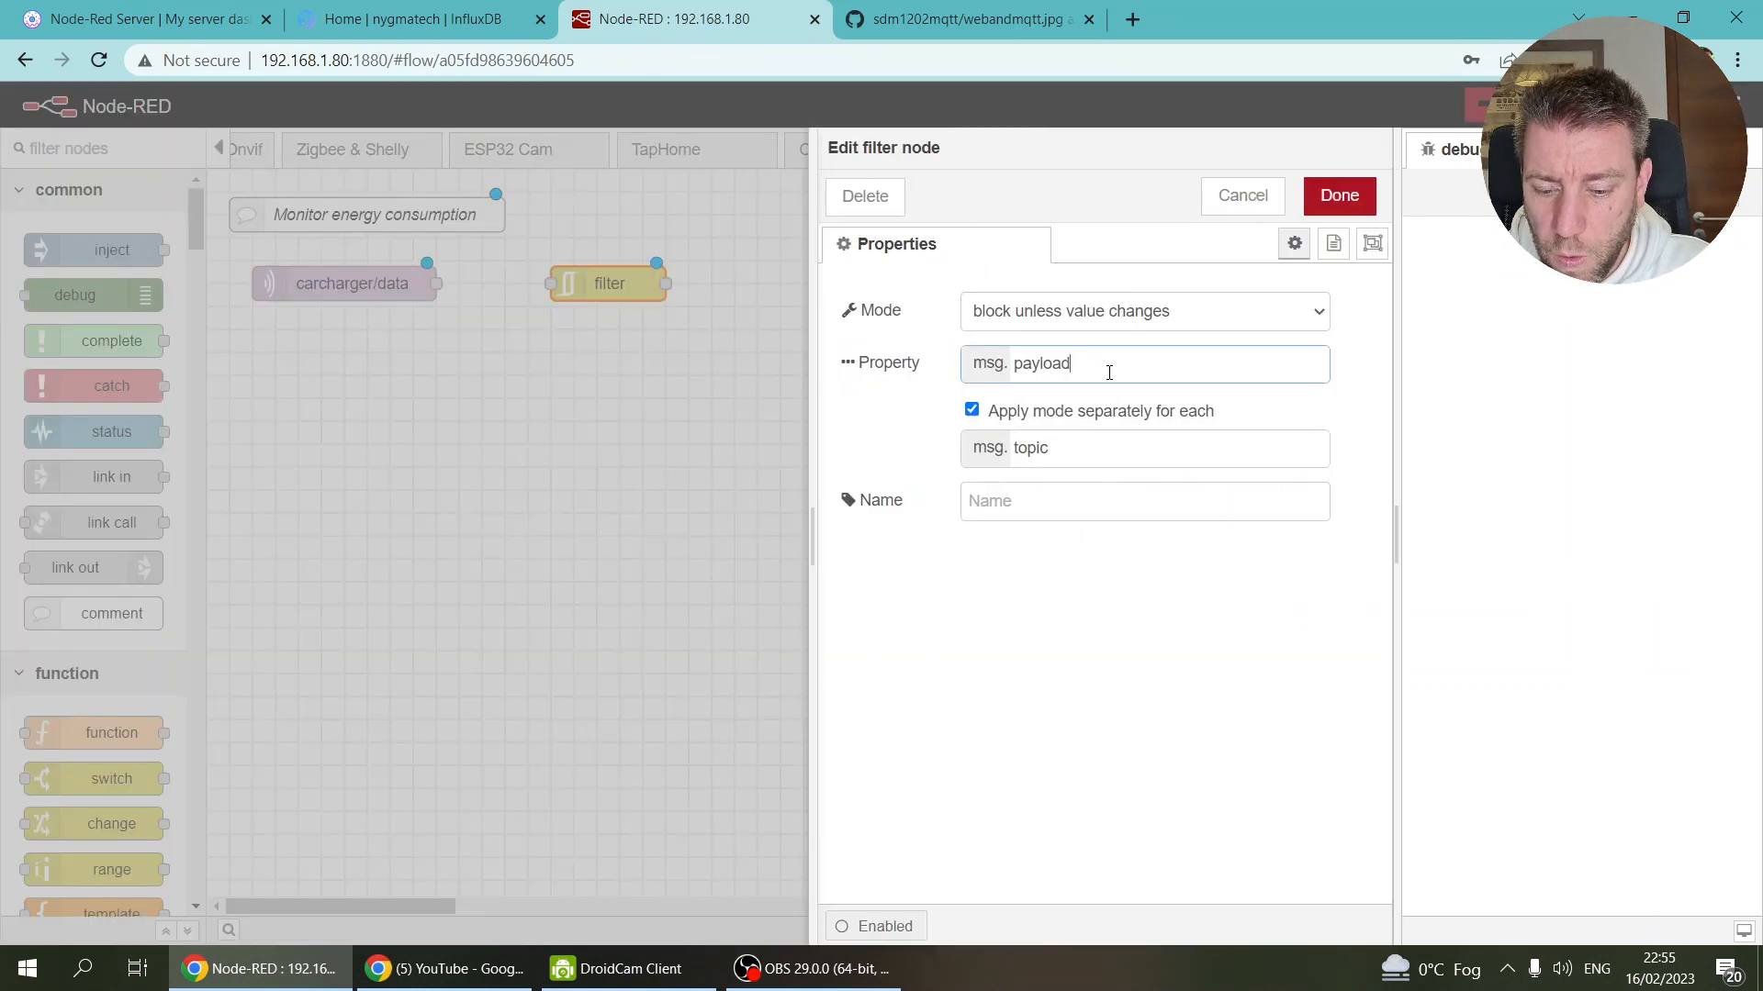
text(.)
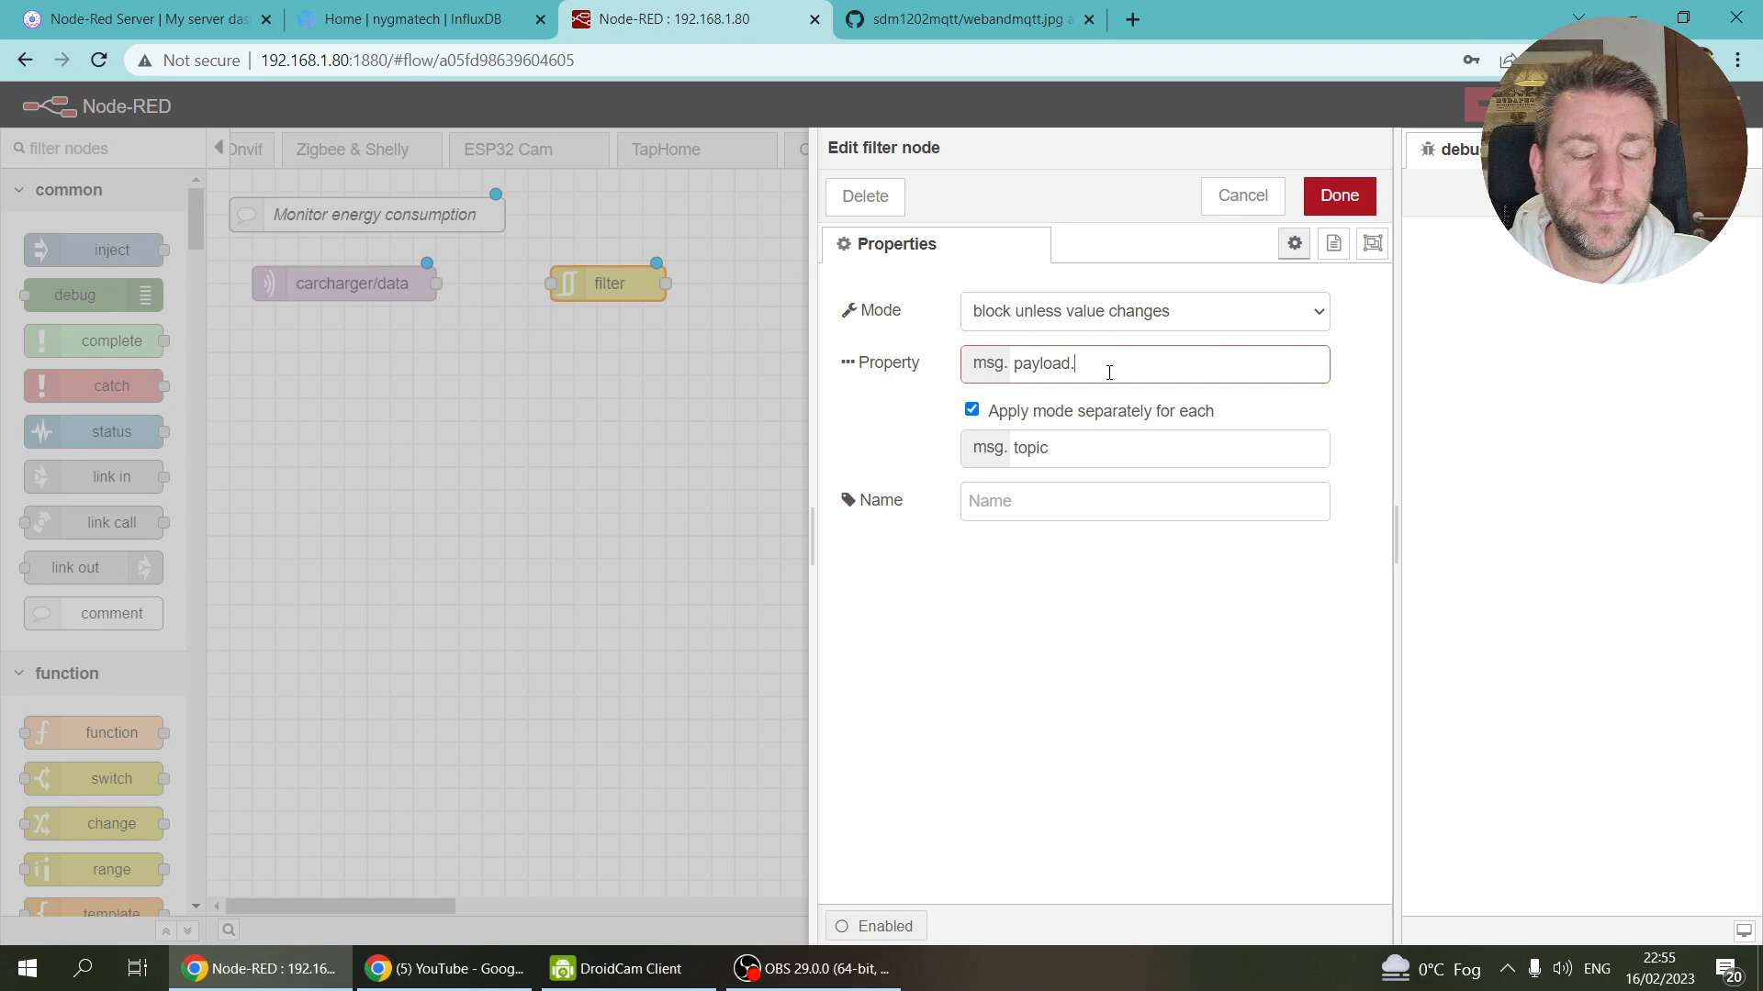
text(power)
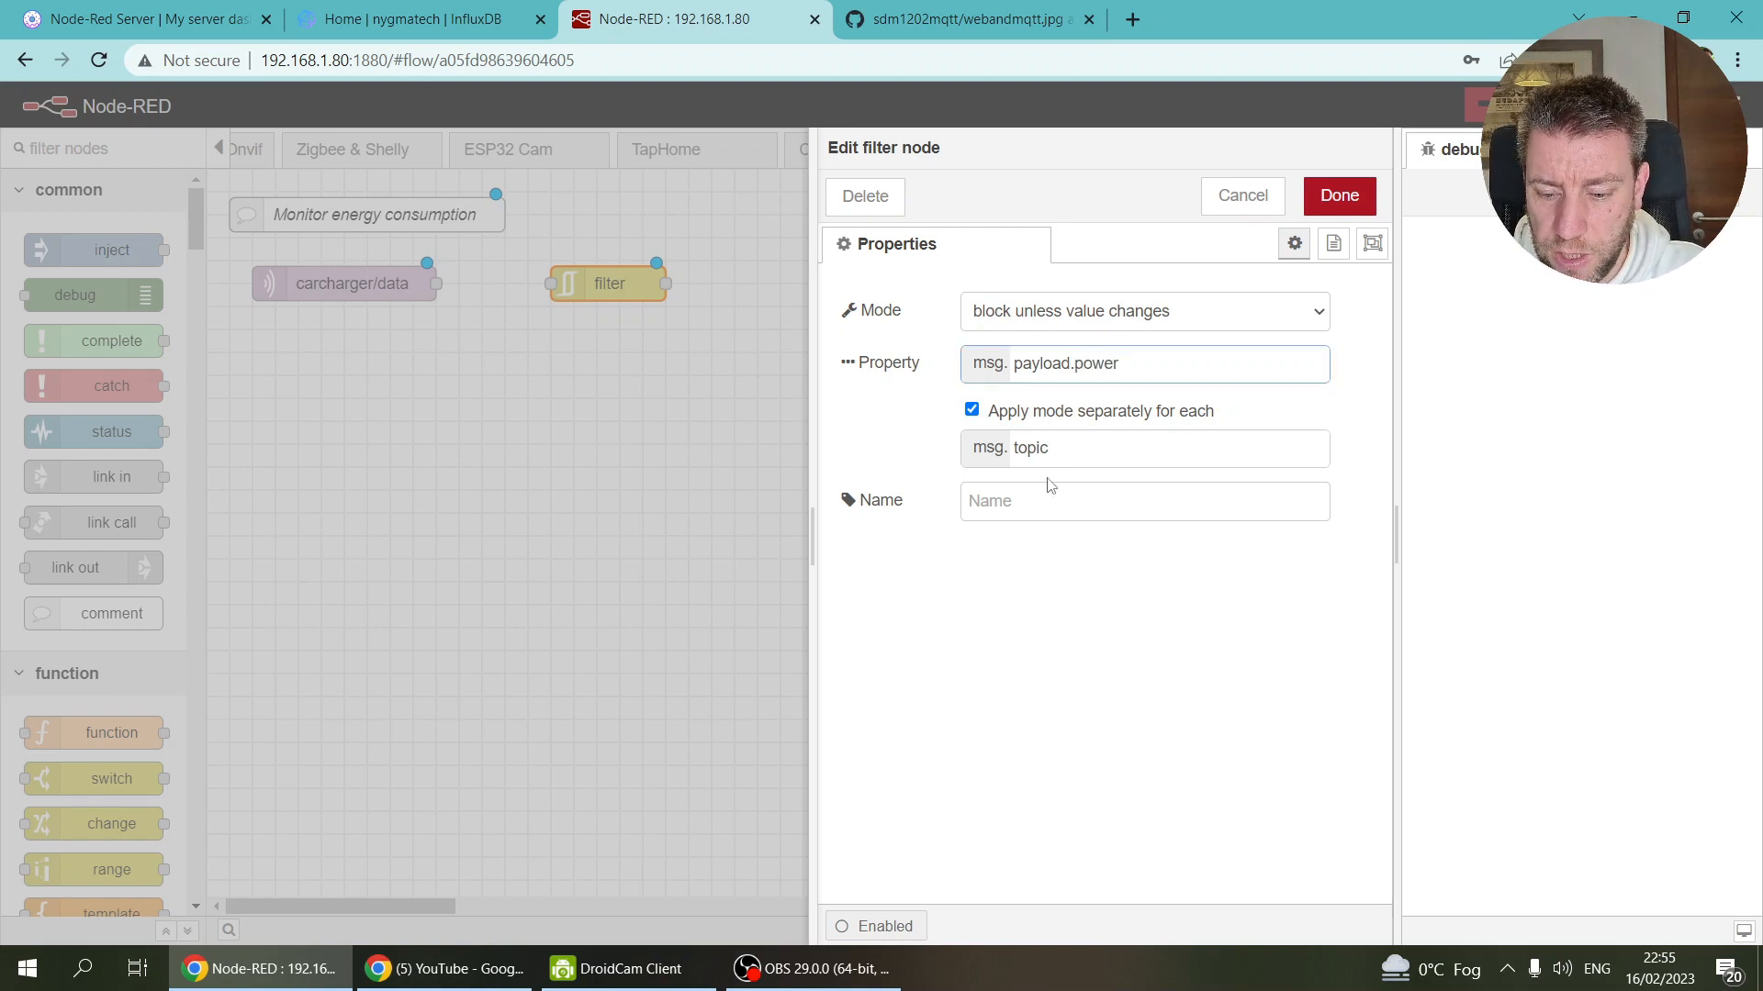
click(1339, 196)
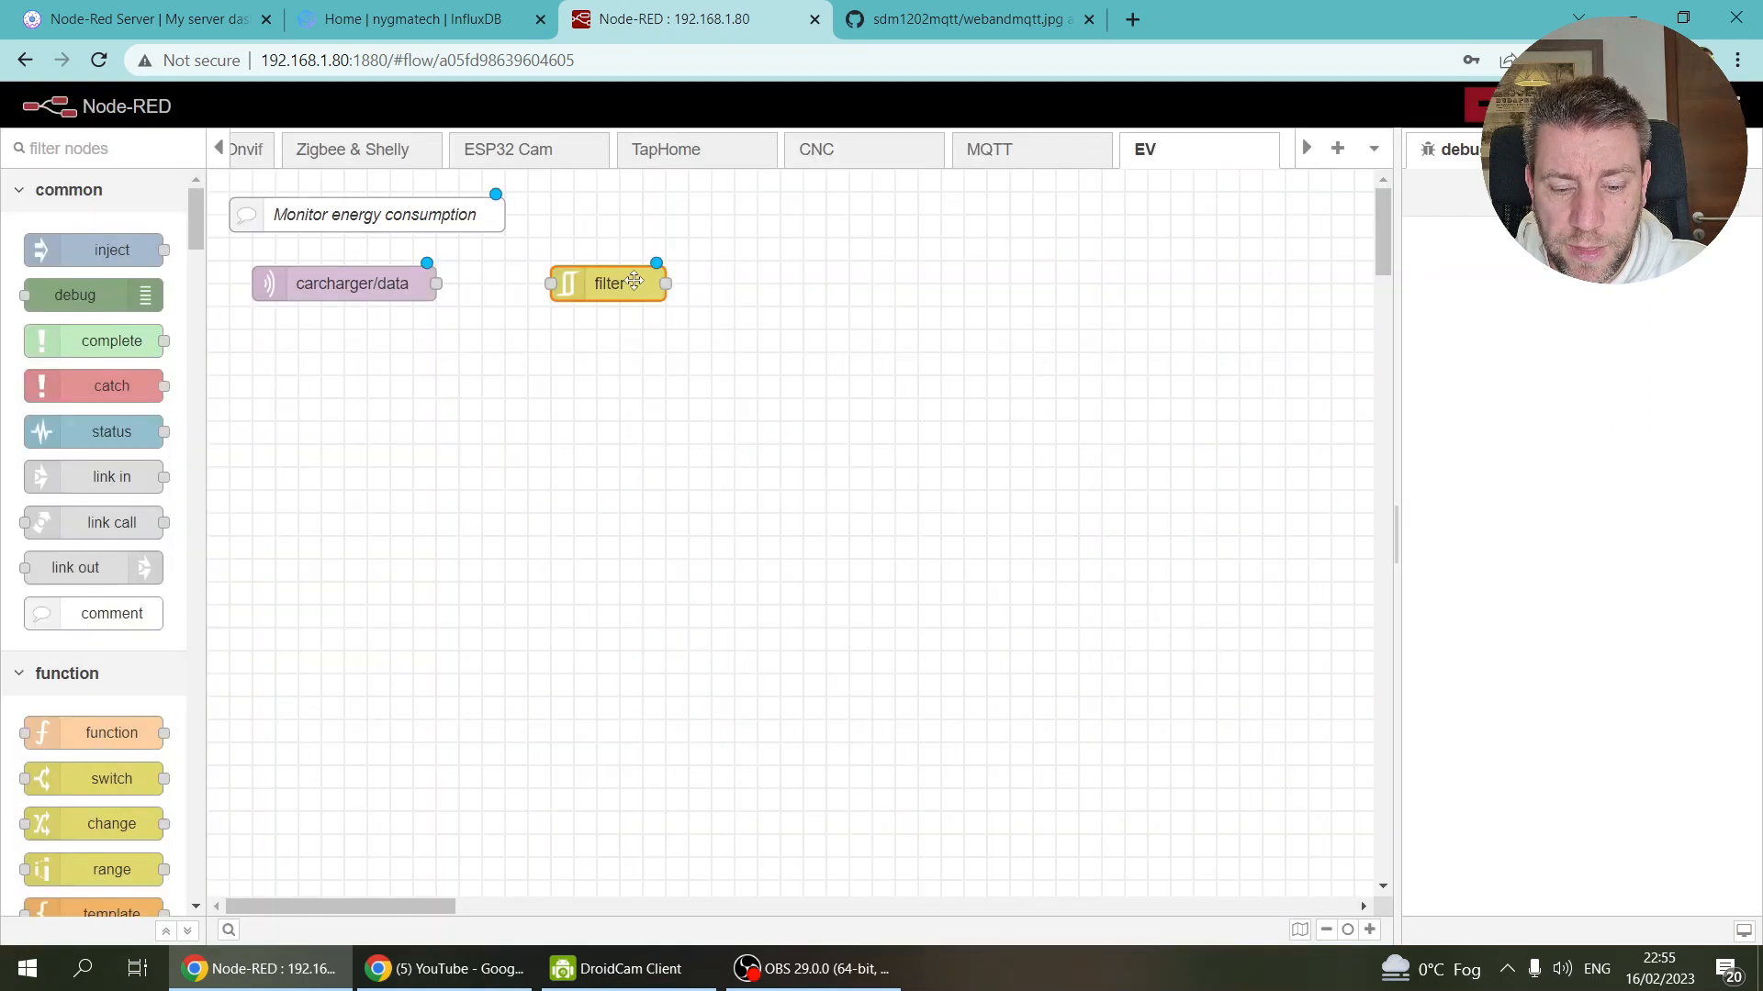
ctrl+click(774, 285)
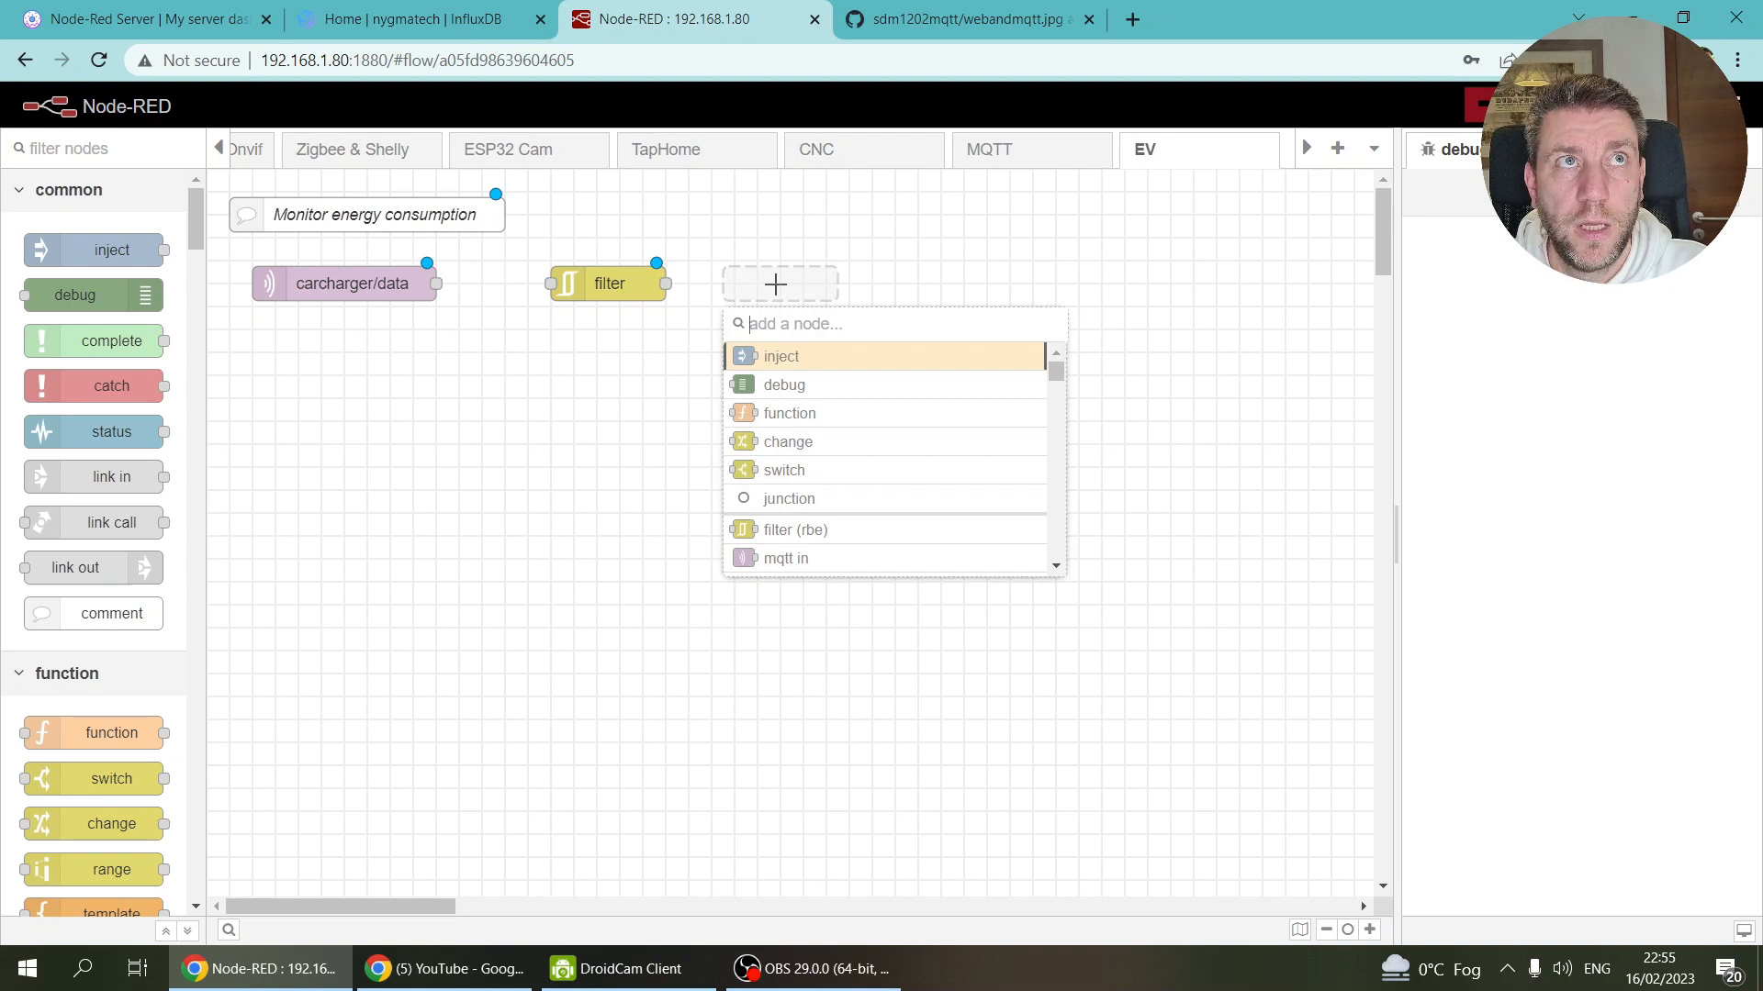
Step: Add a delay node and wire carcharger/data → filter → delay
text(dela)
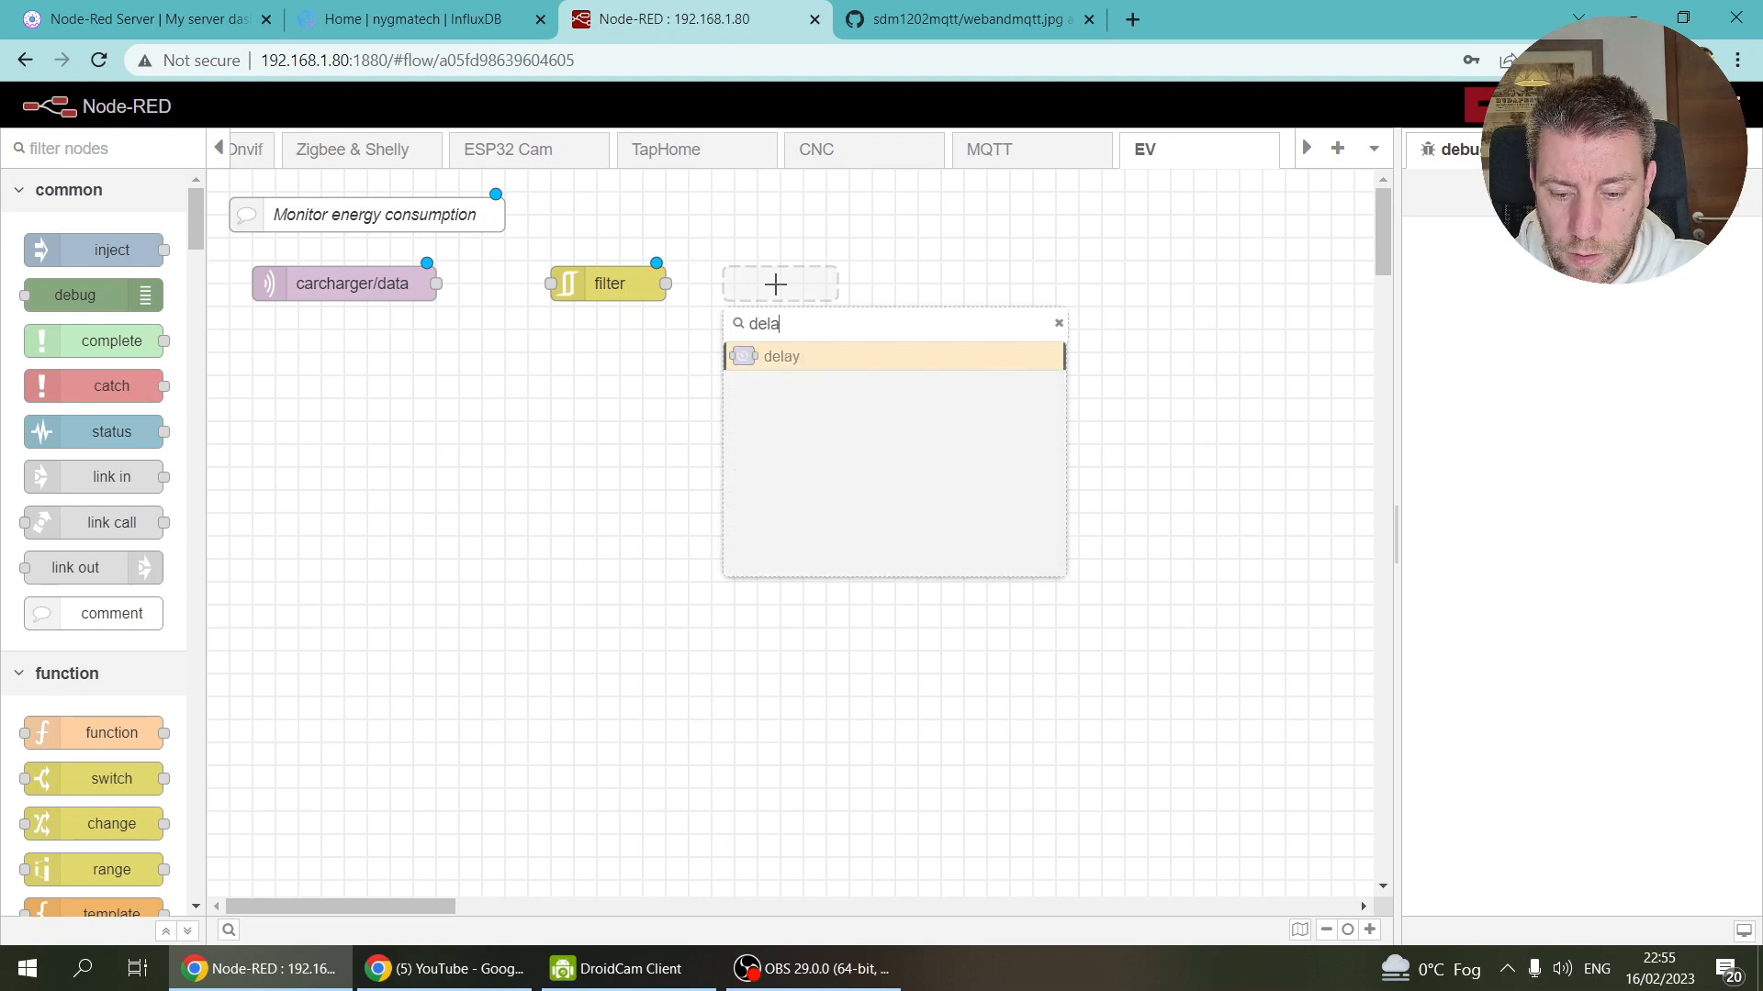
key(Return)
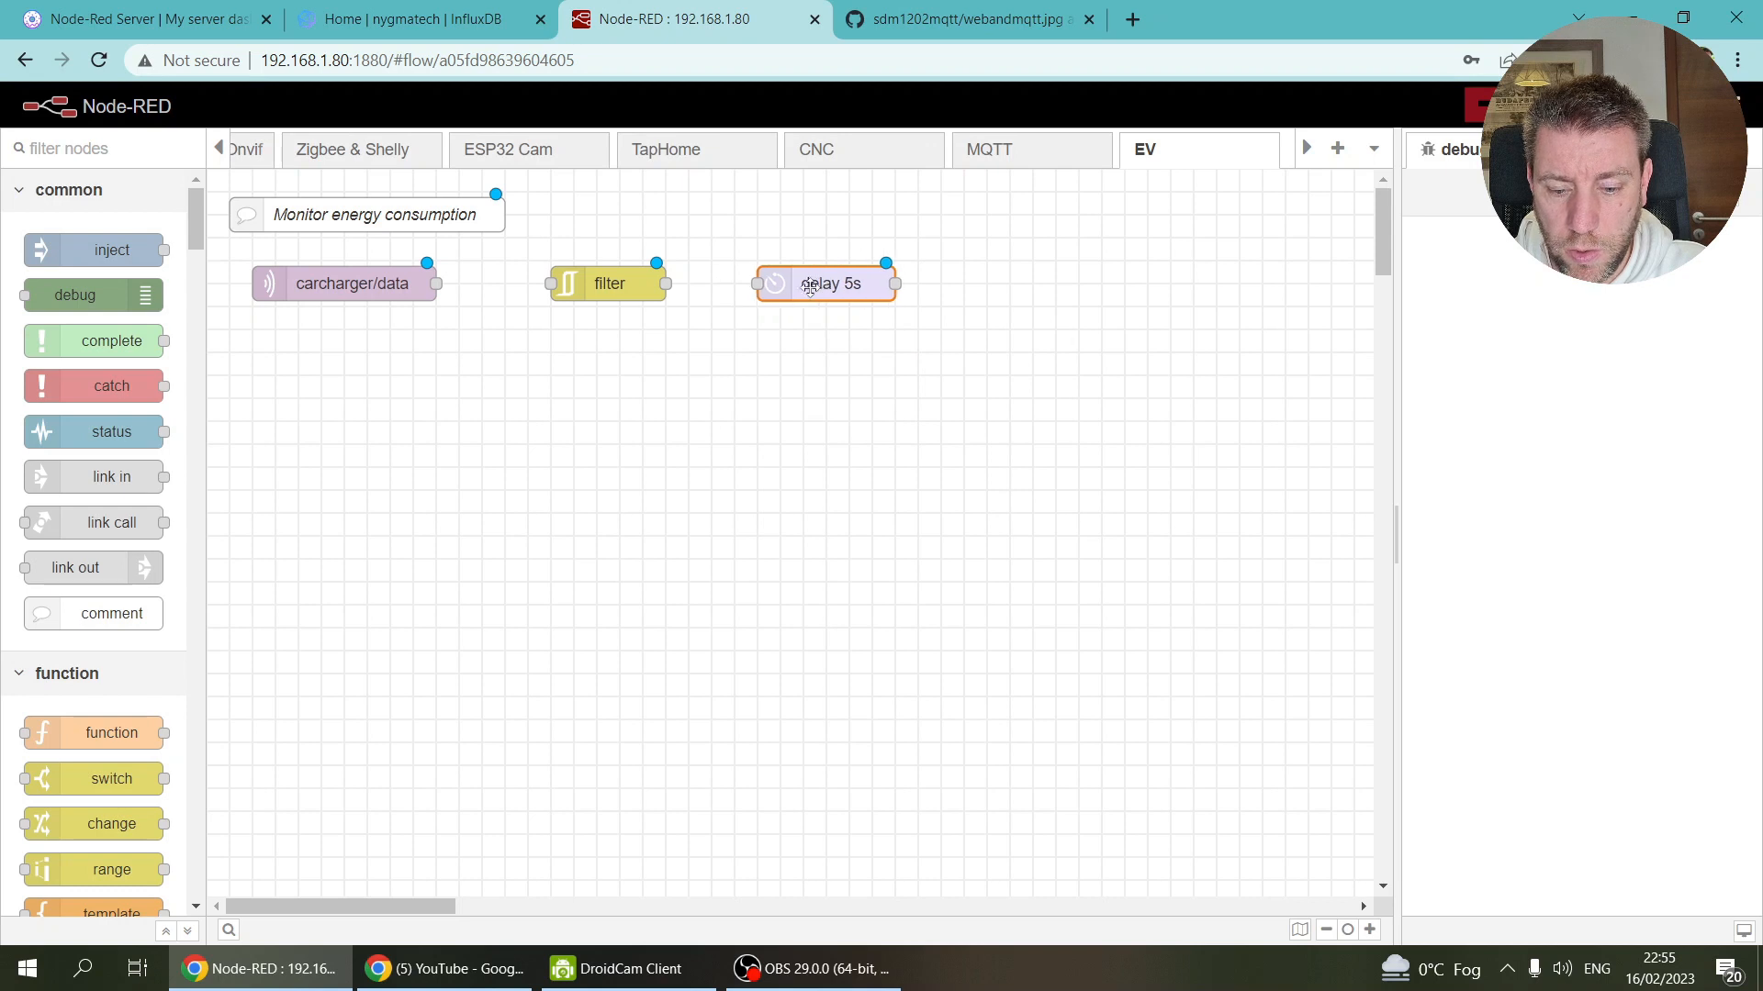
drag(441, 285, 552, 283)
drag(667, 284, 824, 285)
Step: Set the delay to Rate Limit all messages at 1 per Minute, dropping intermediate messages
double_click(823, 285)
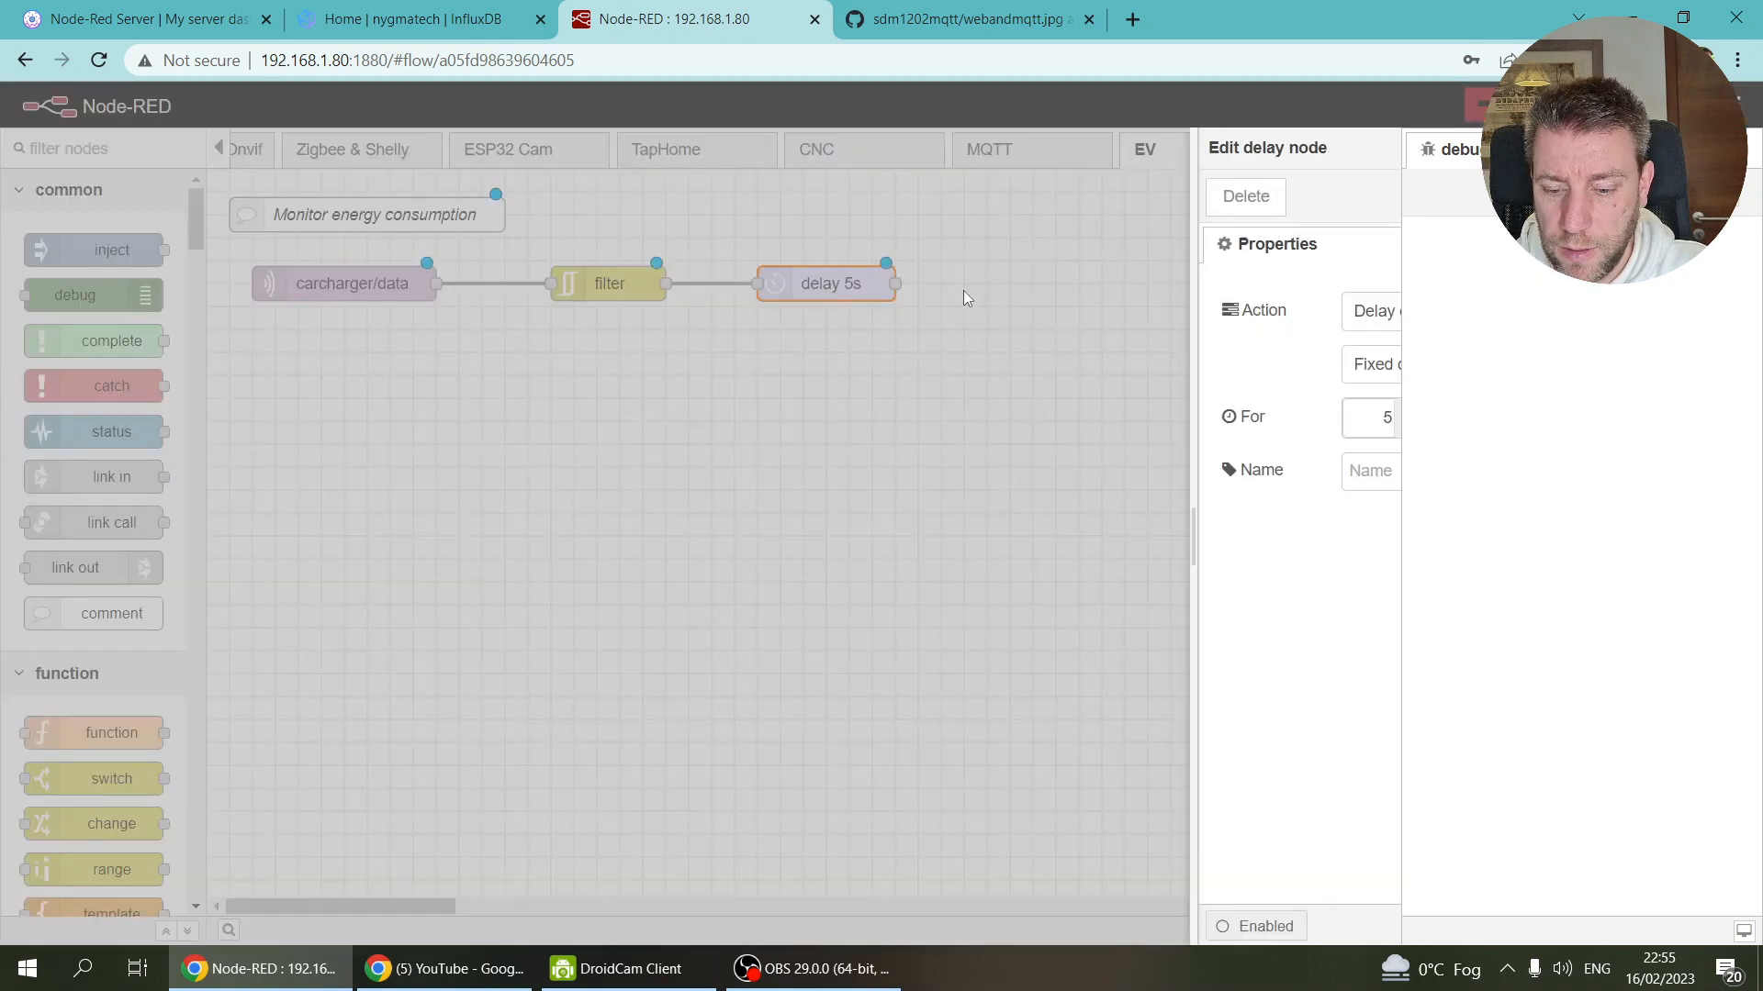
click(1069, 311)
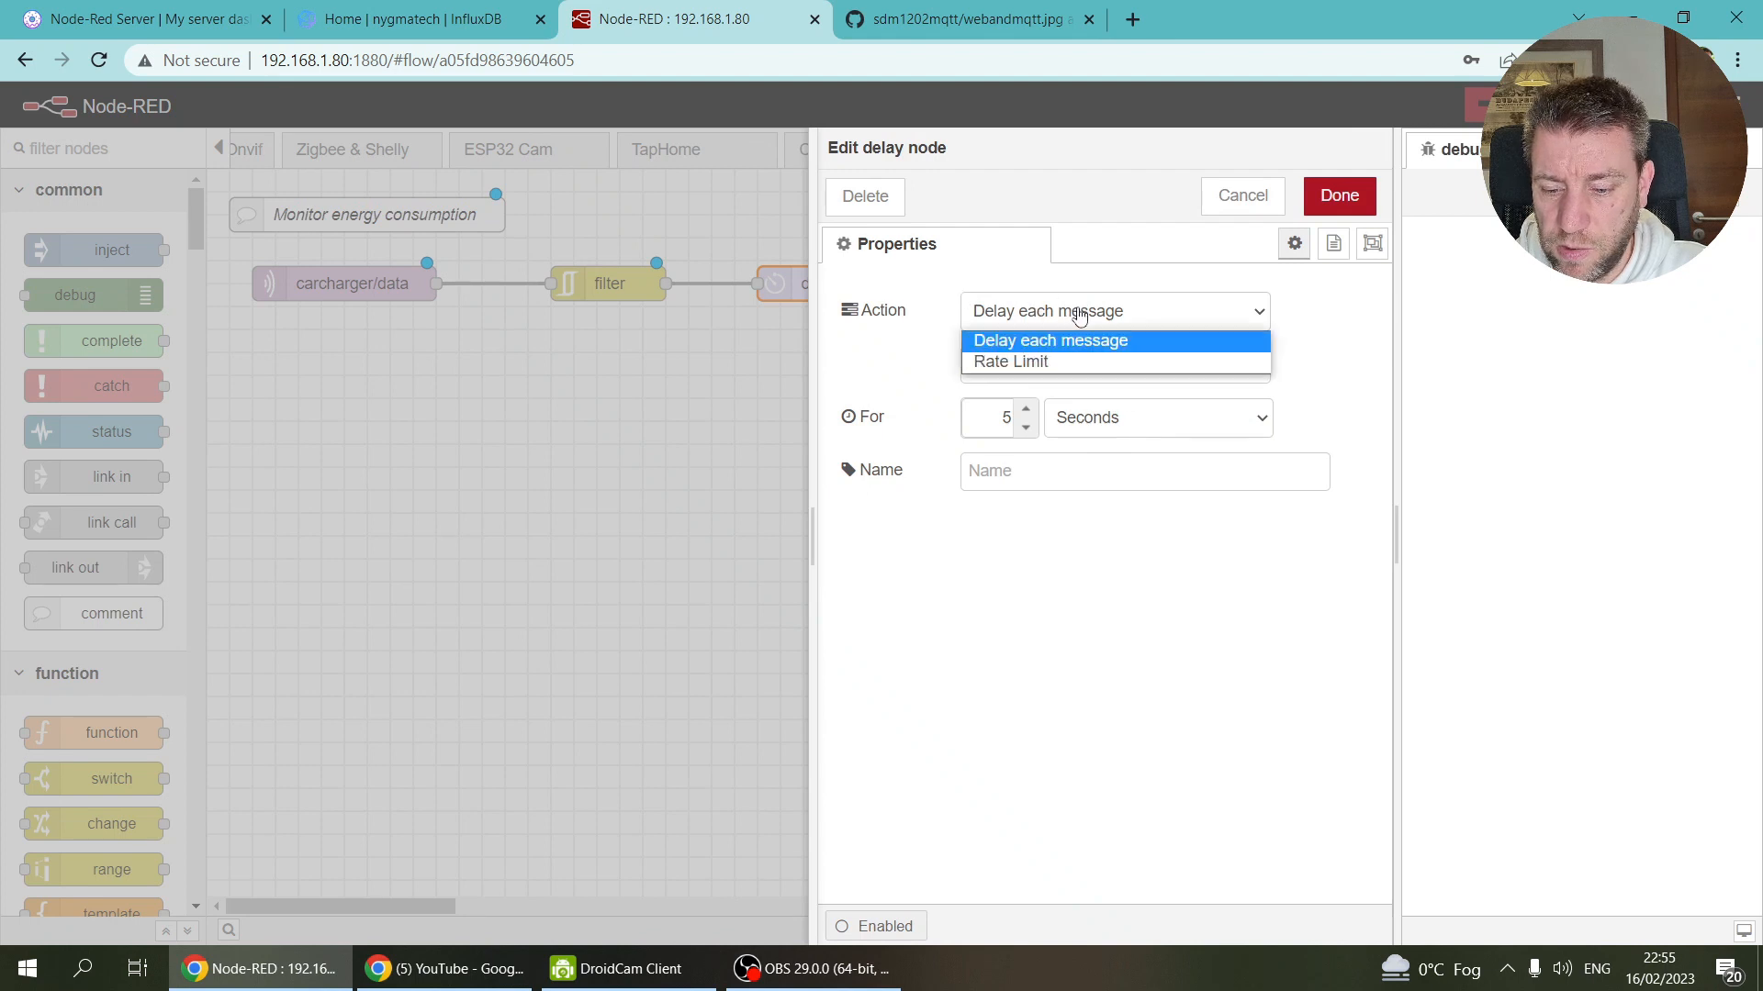
click(1081, 356)
click(1062, 371)
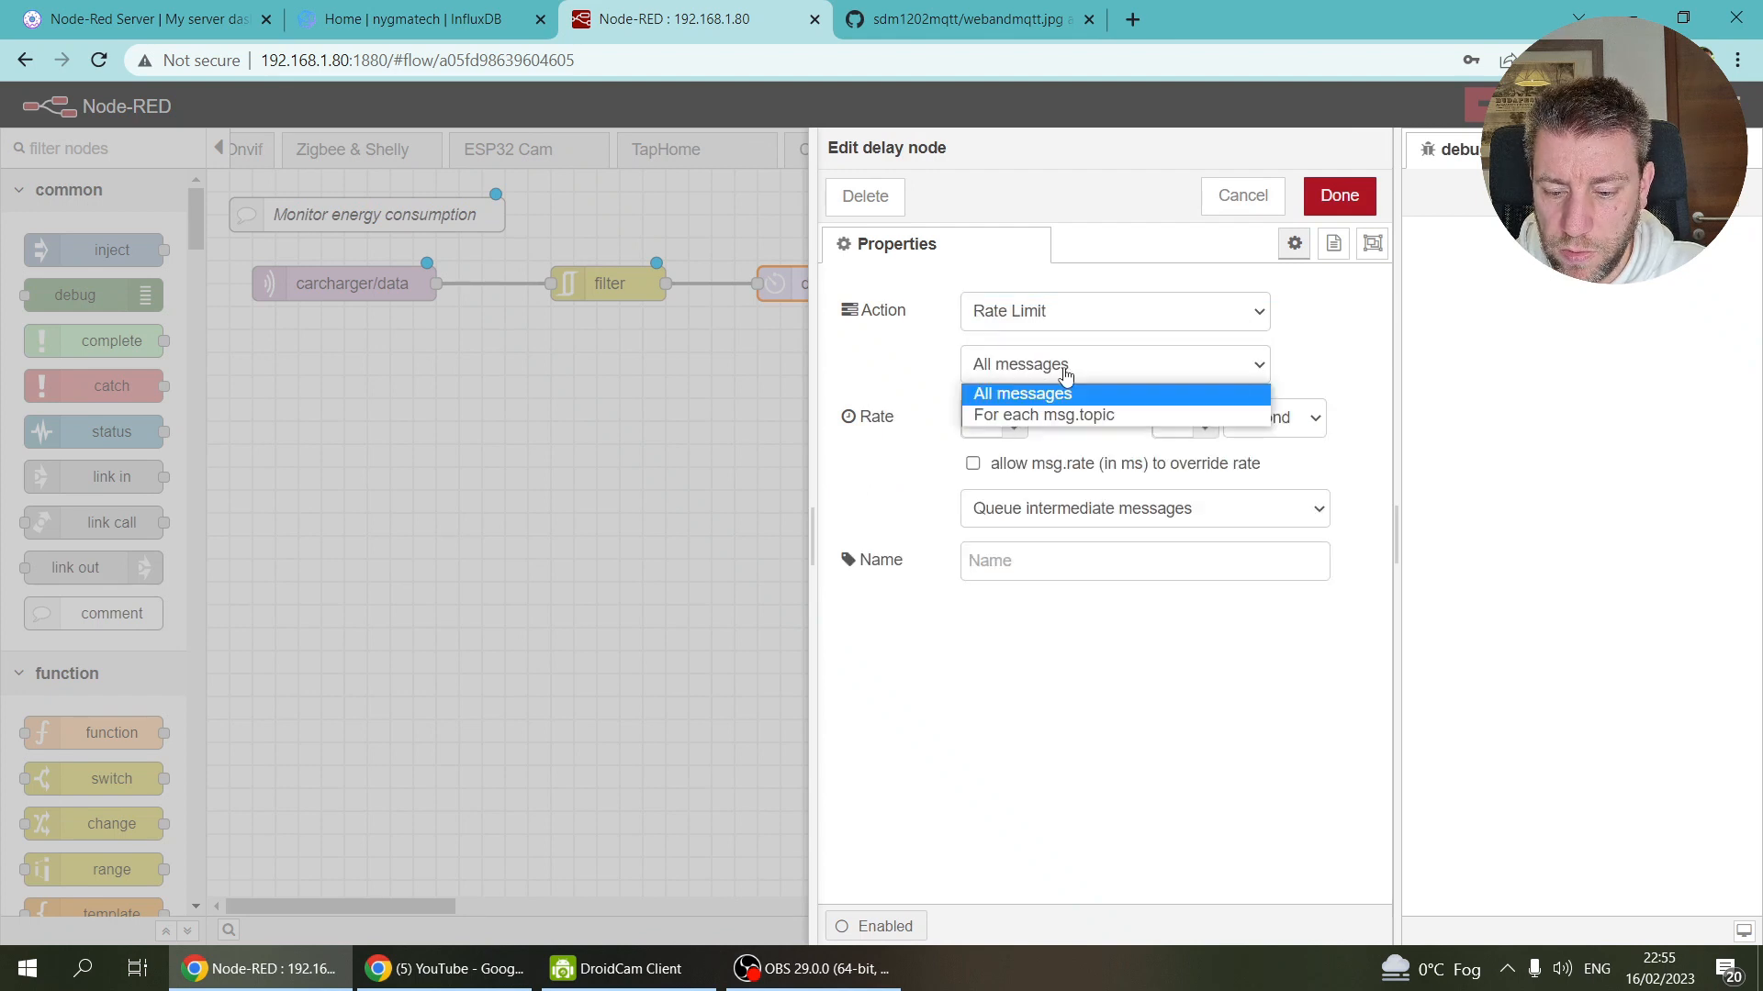
click(1045, 392)
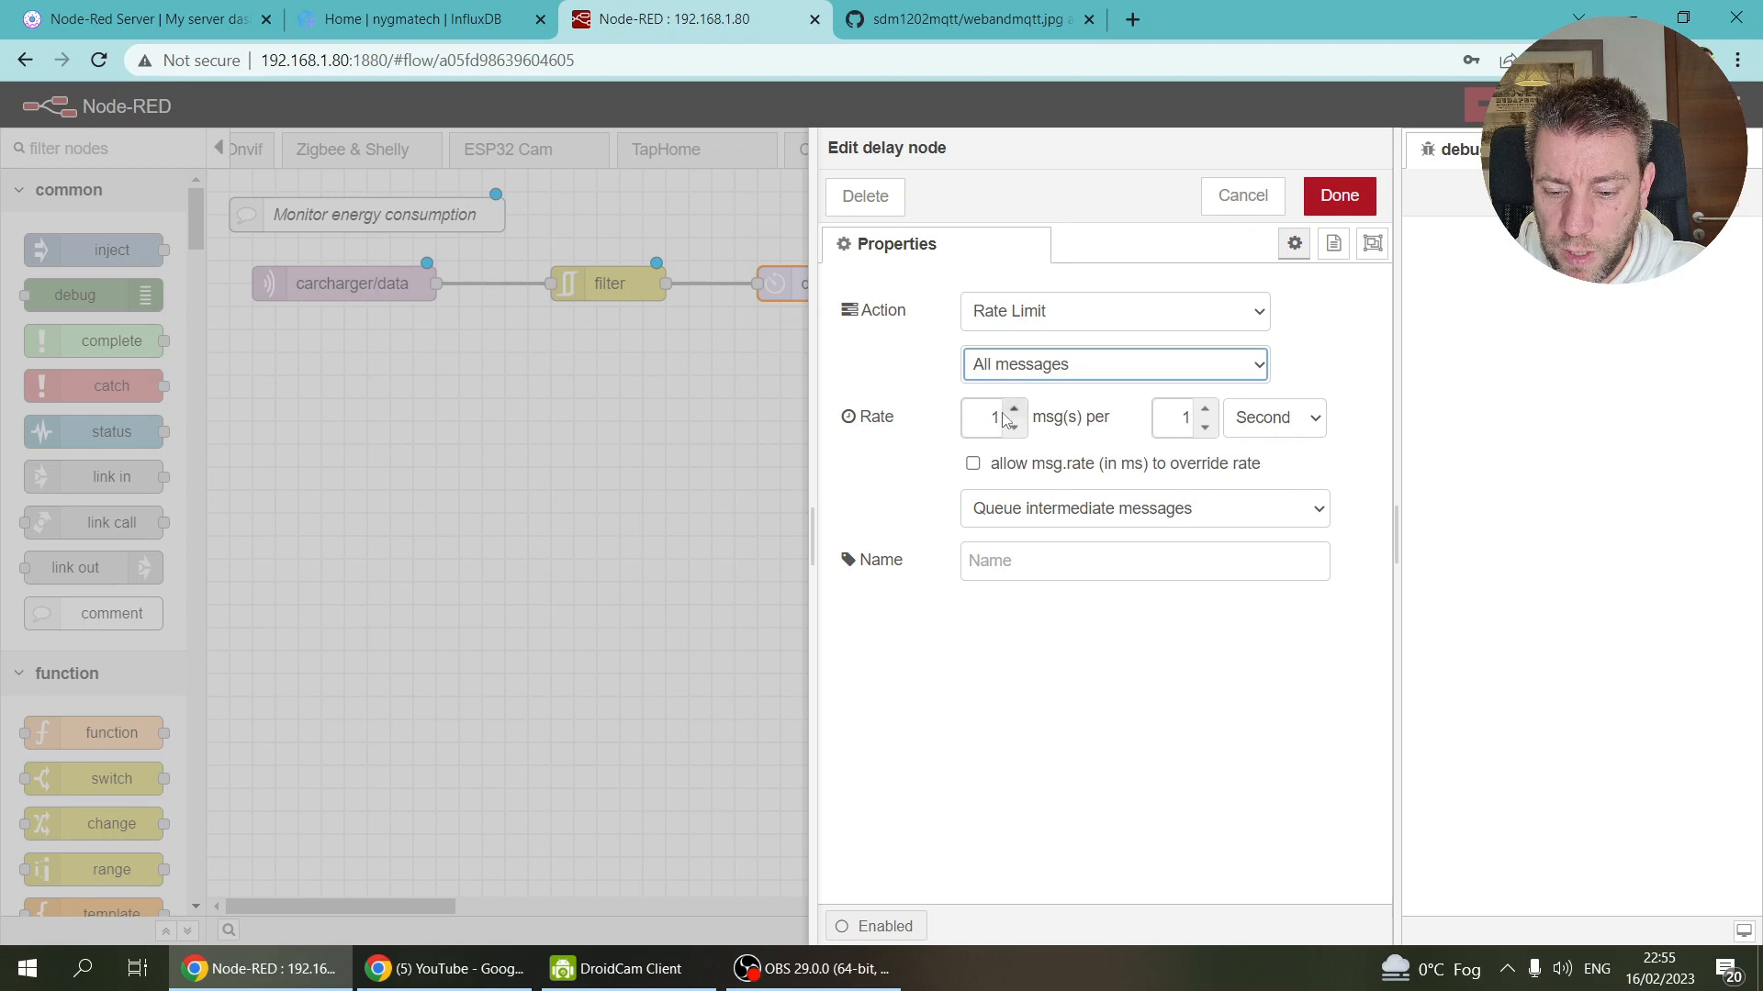
click(1245, 420)
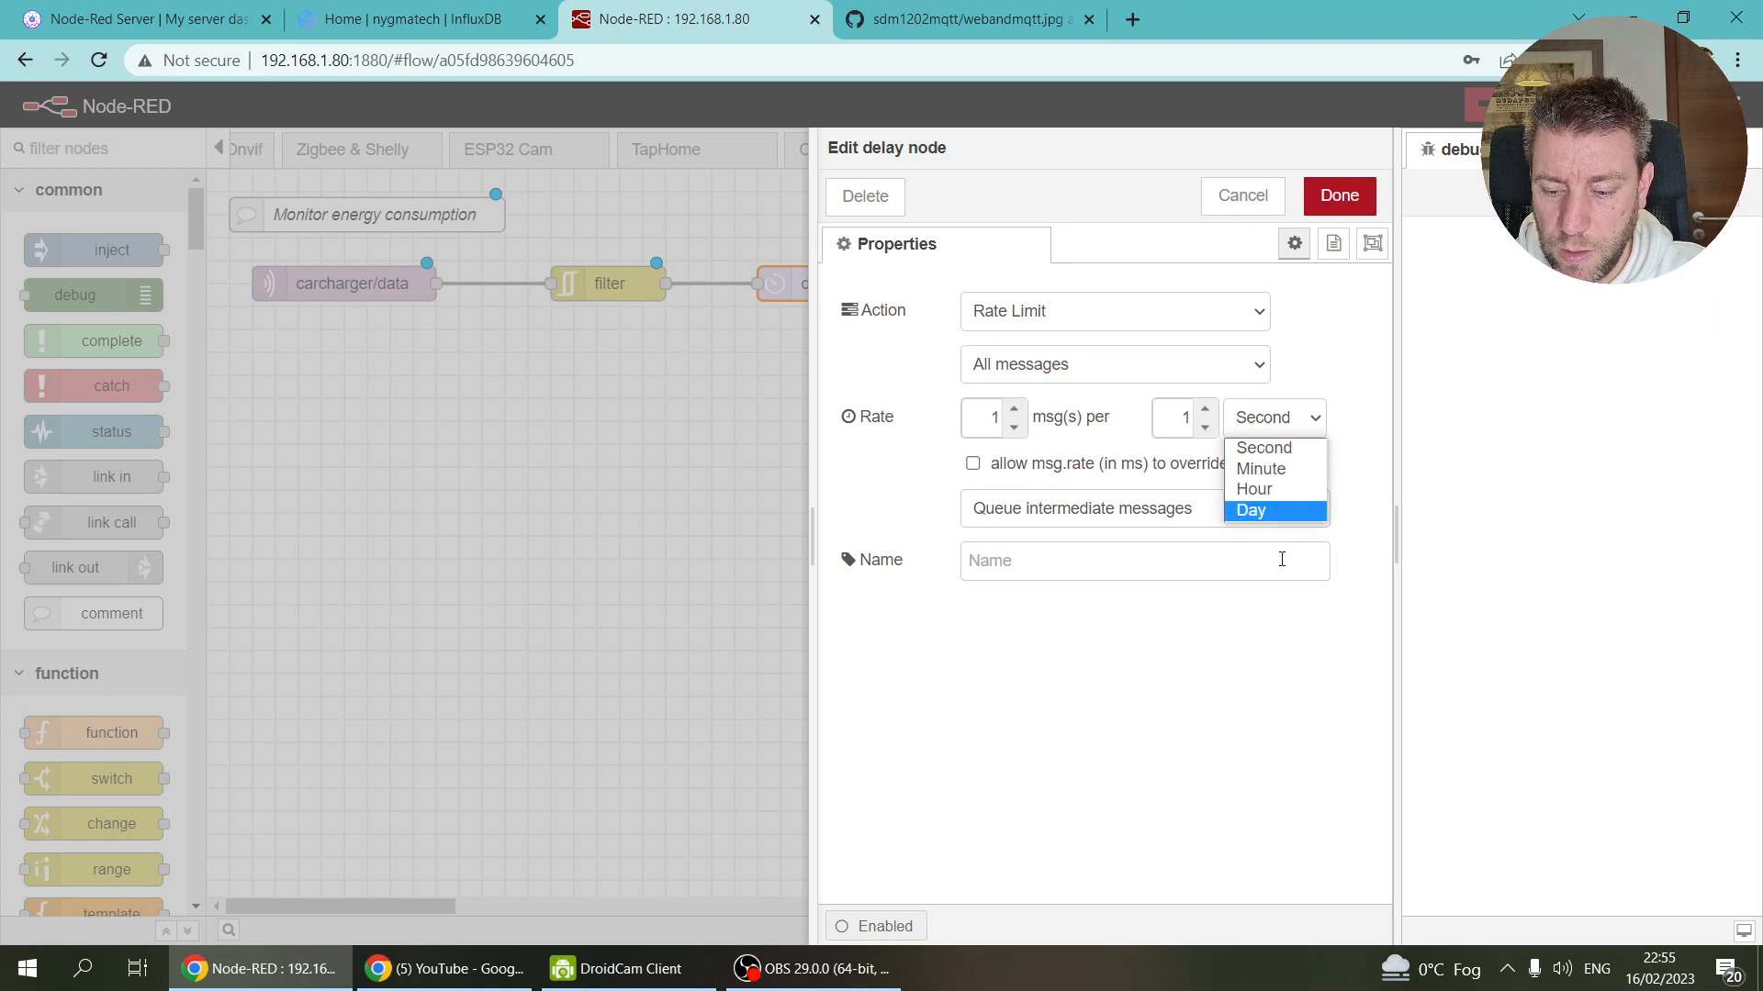
click(1257, 468)
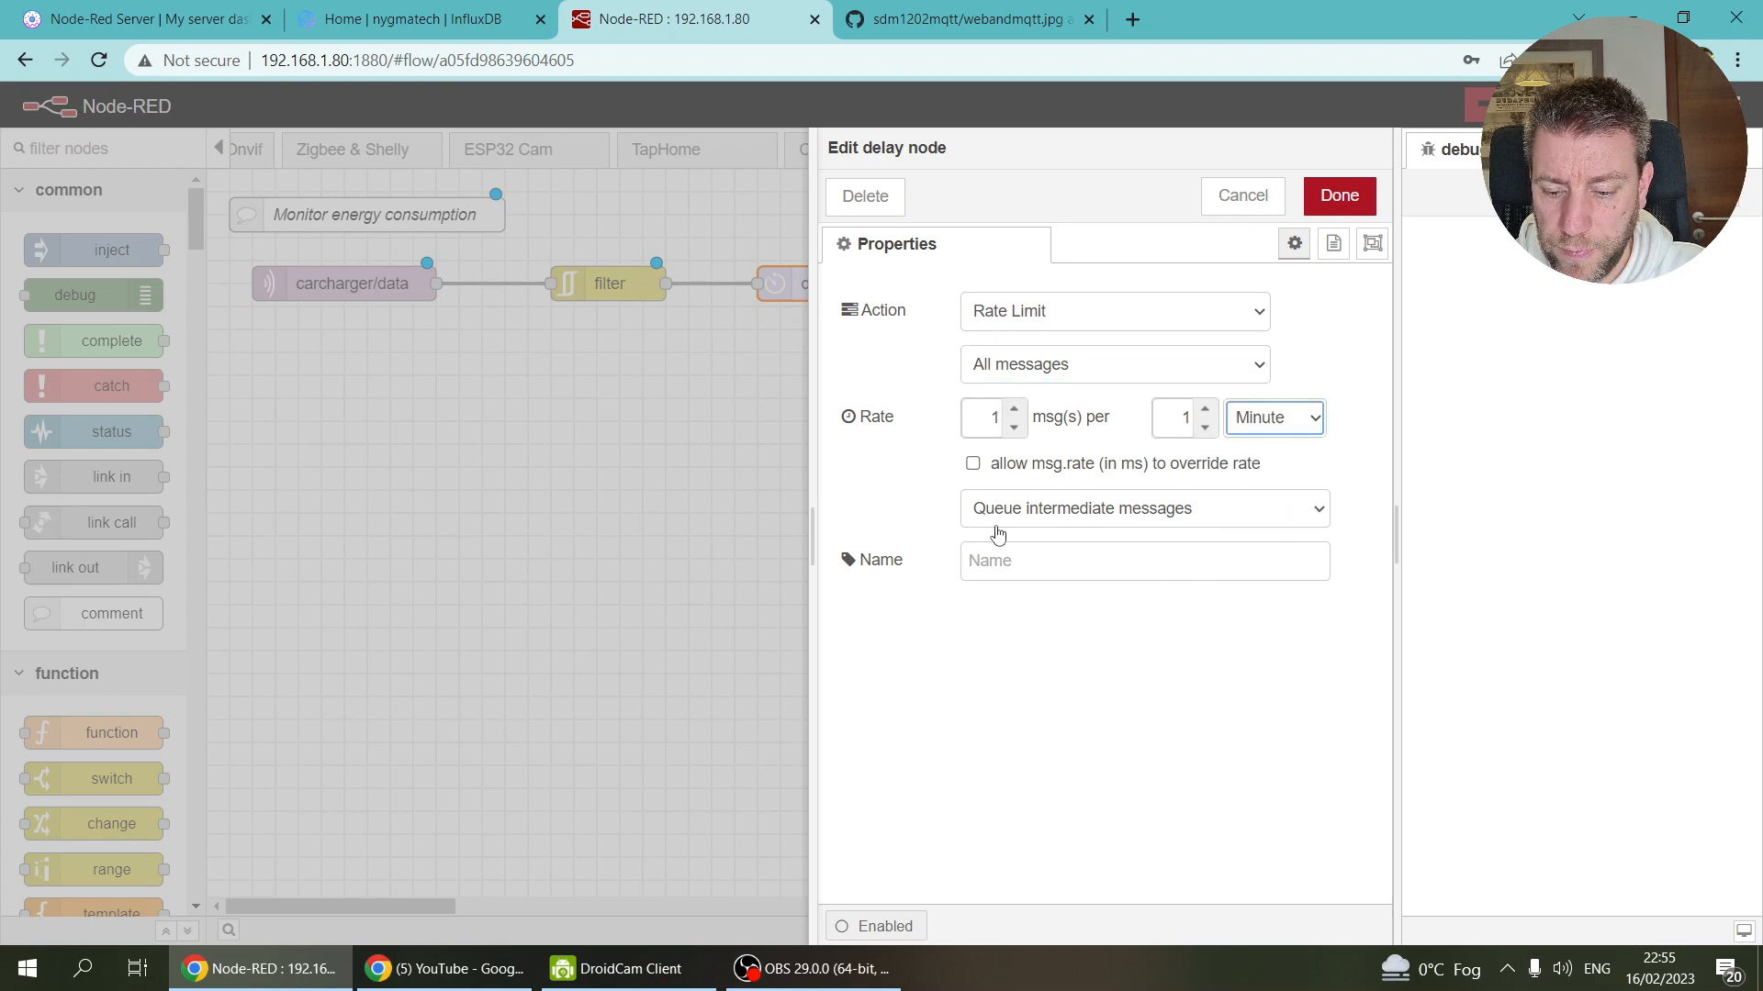
click(1030, 512)
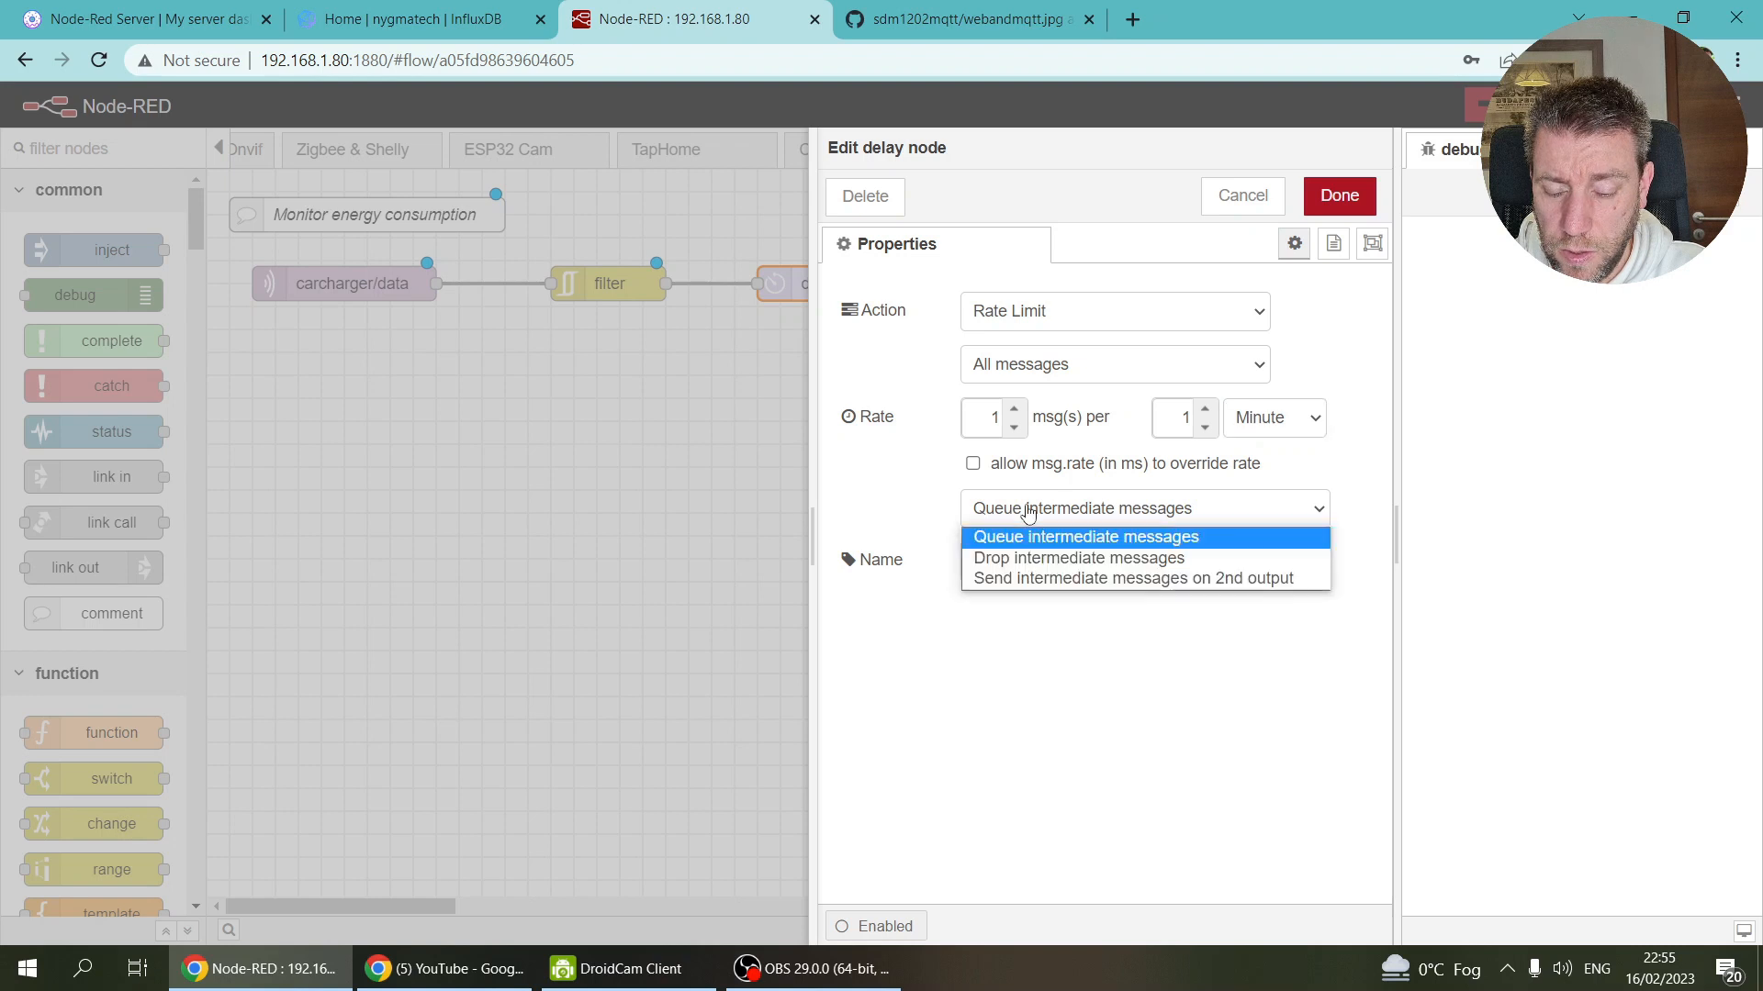
click(1065, 558)
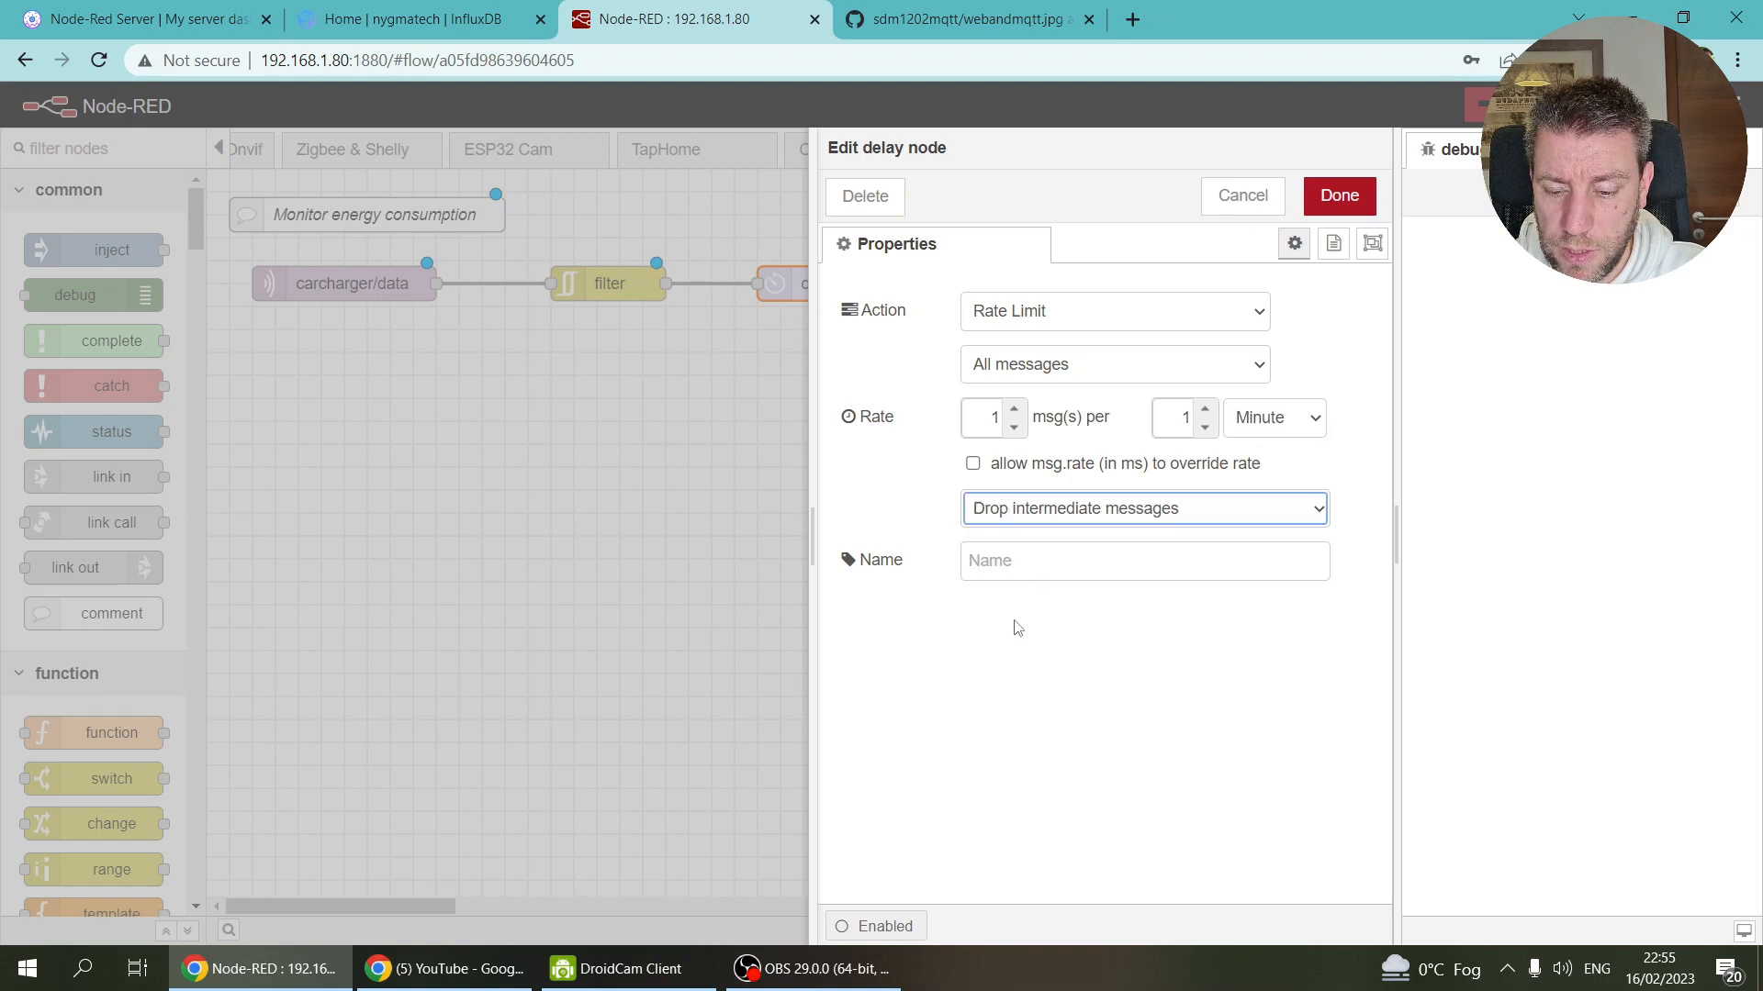
click(1015, 560)
click(1356, 197)
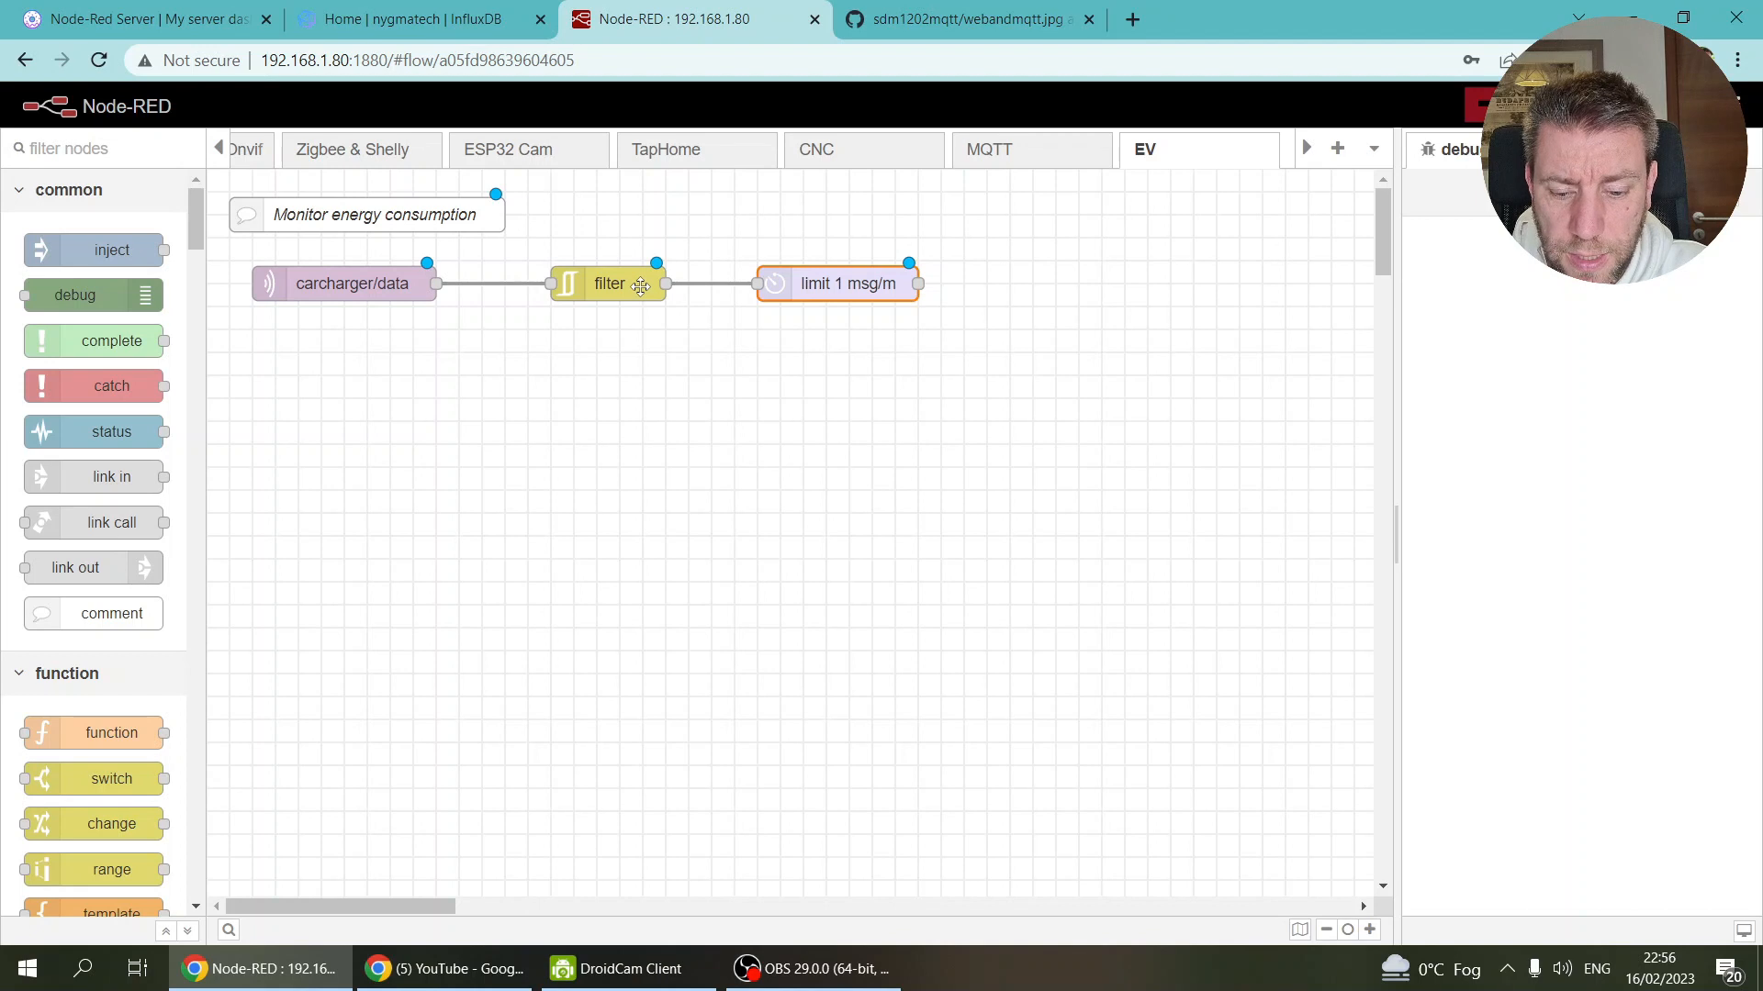
Step: Name the filter node 'Changes in Power' and shift the limit 1 msg/m node right
double_click(641, 284)
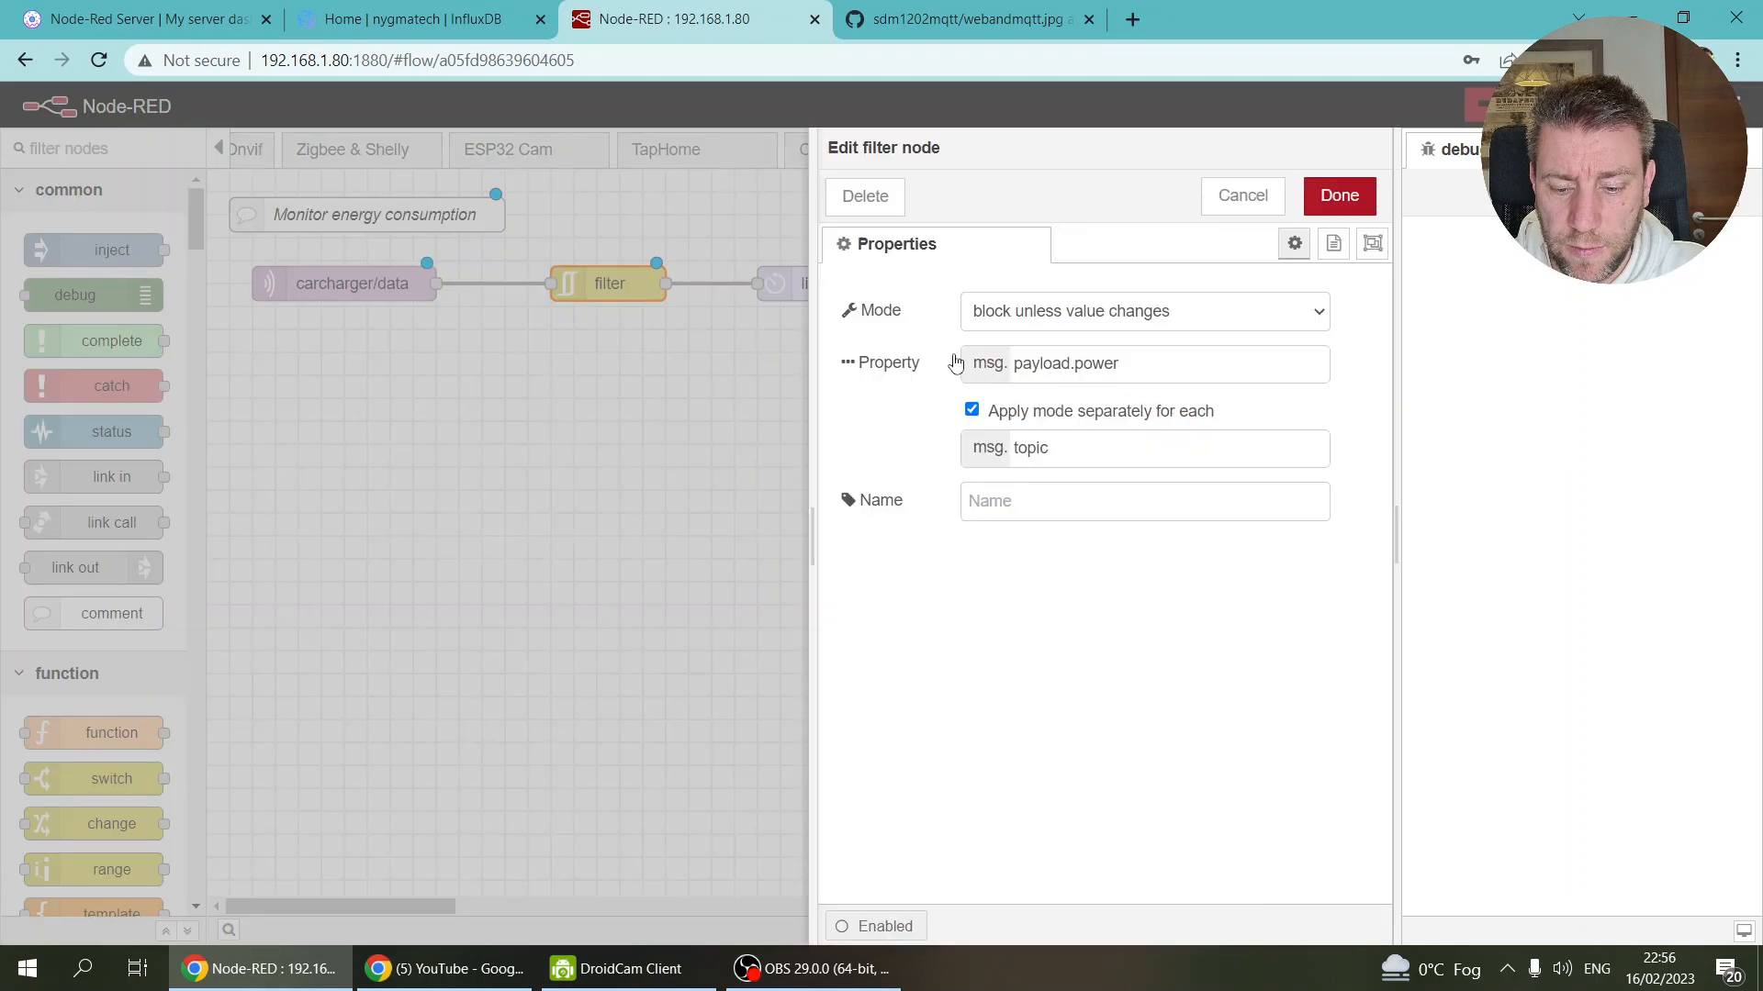
click(1044, 501)
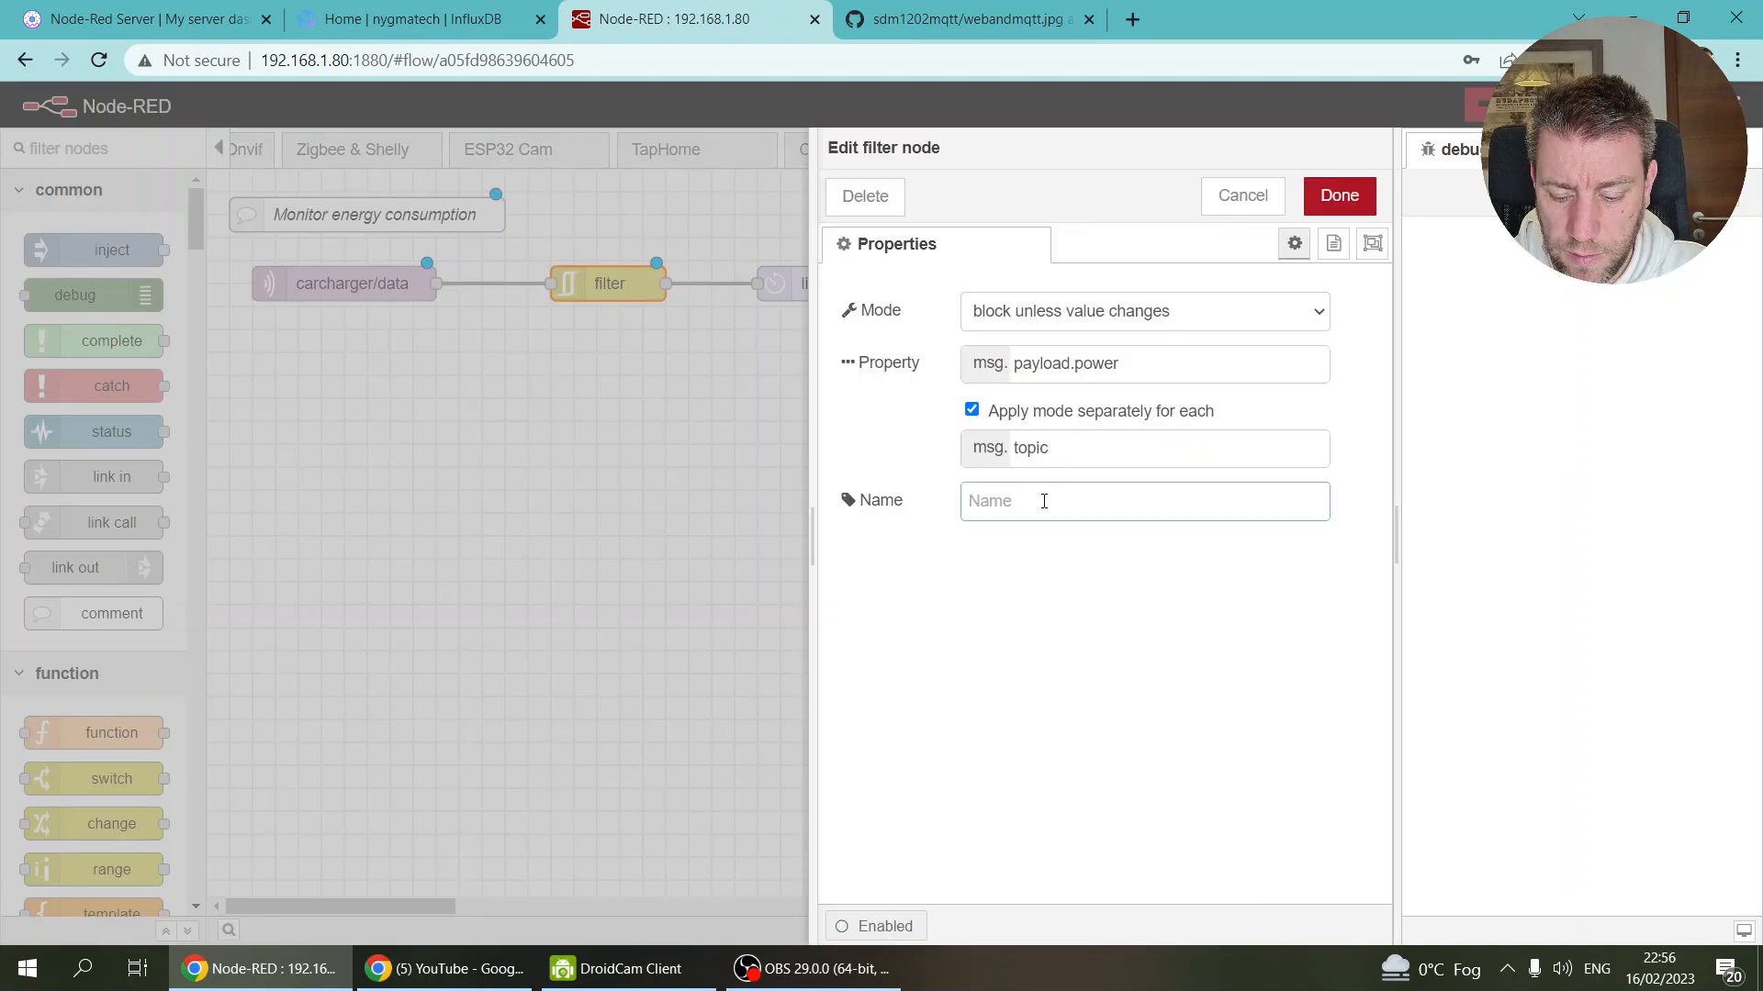
text(Changes in)
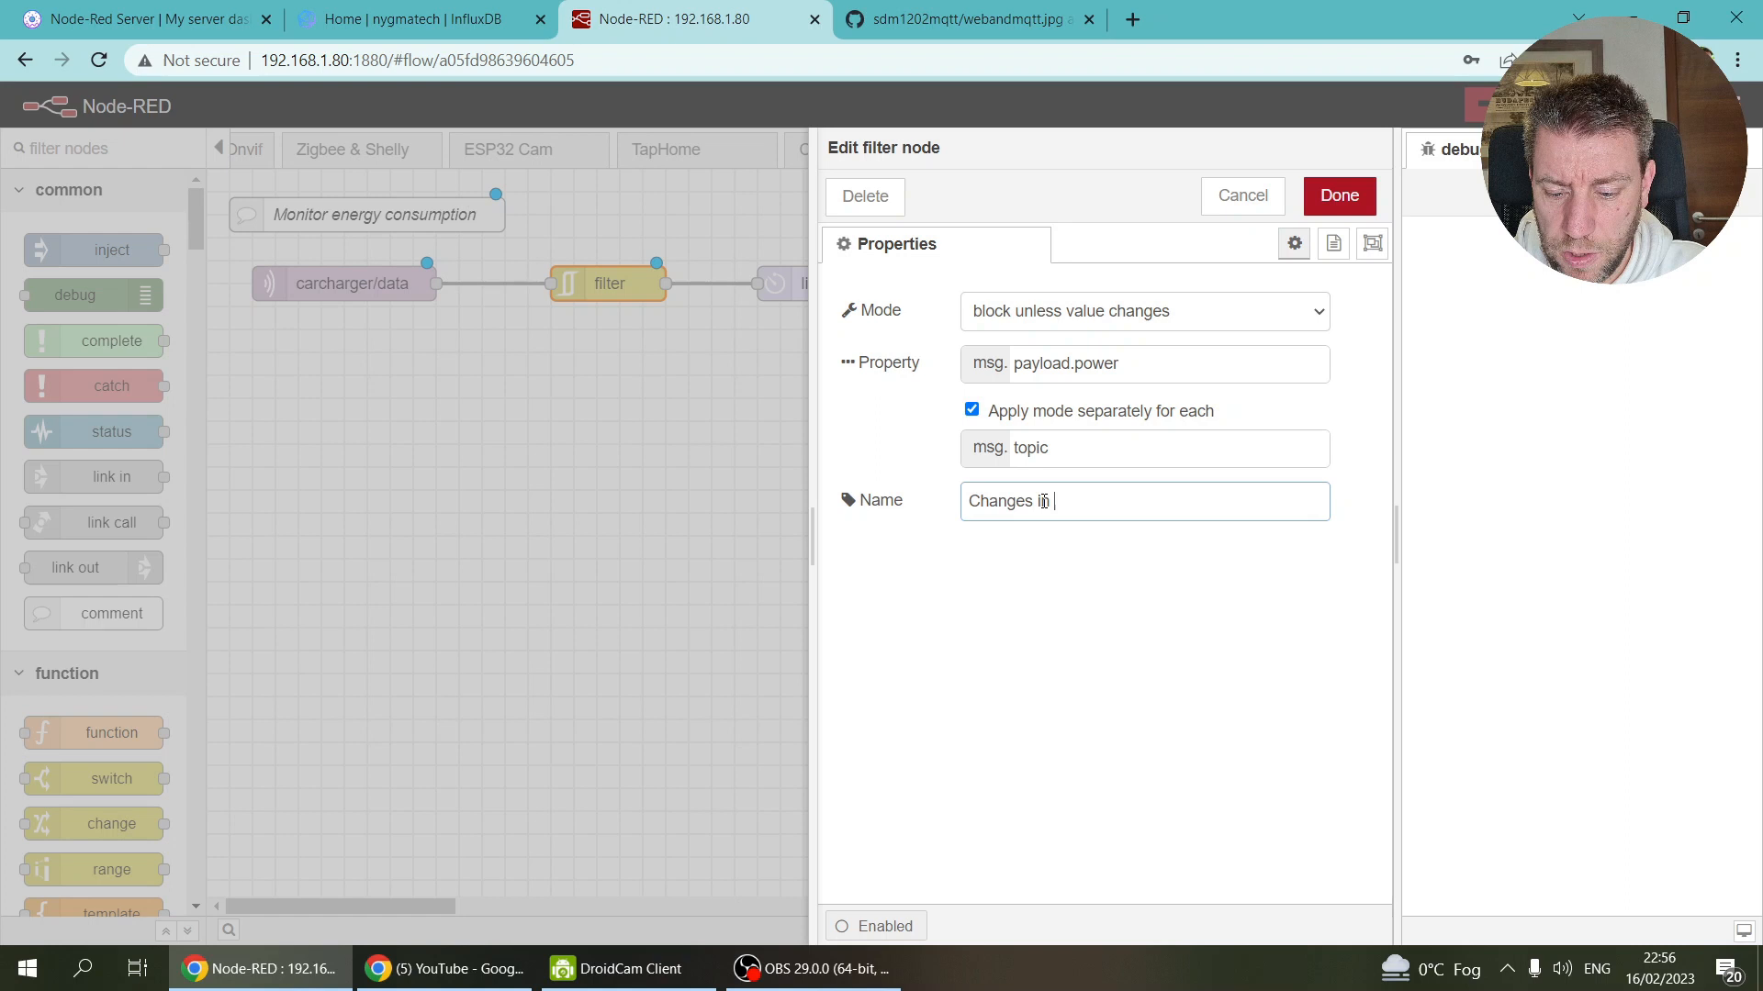
text( Power)
click(1339, 196)
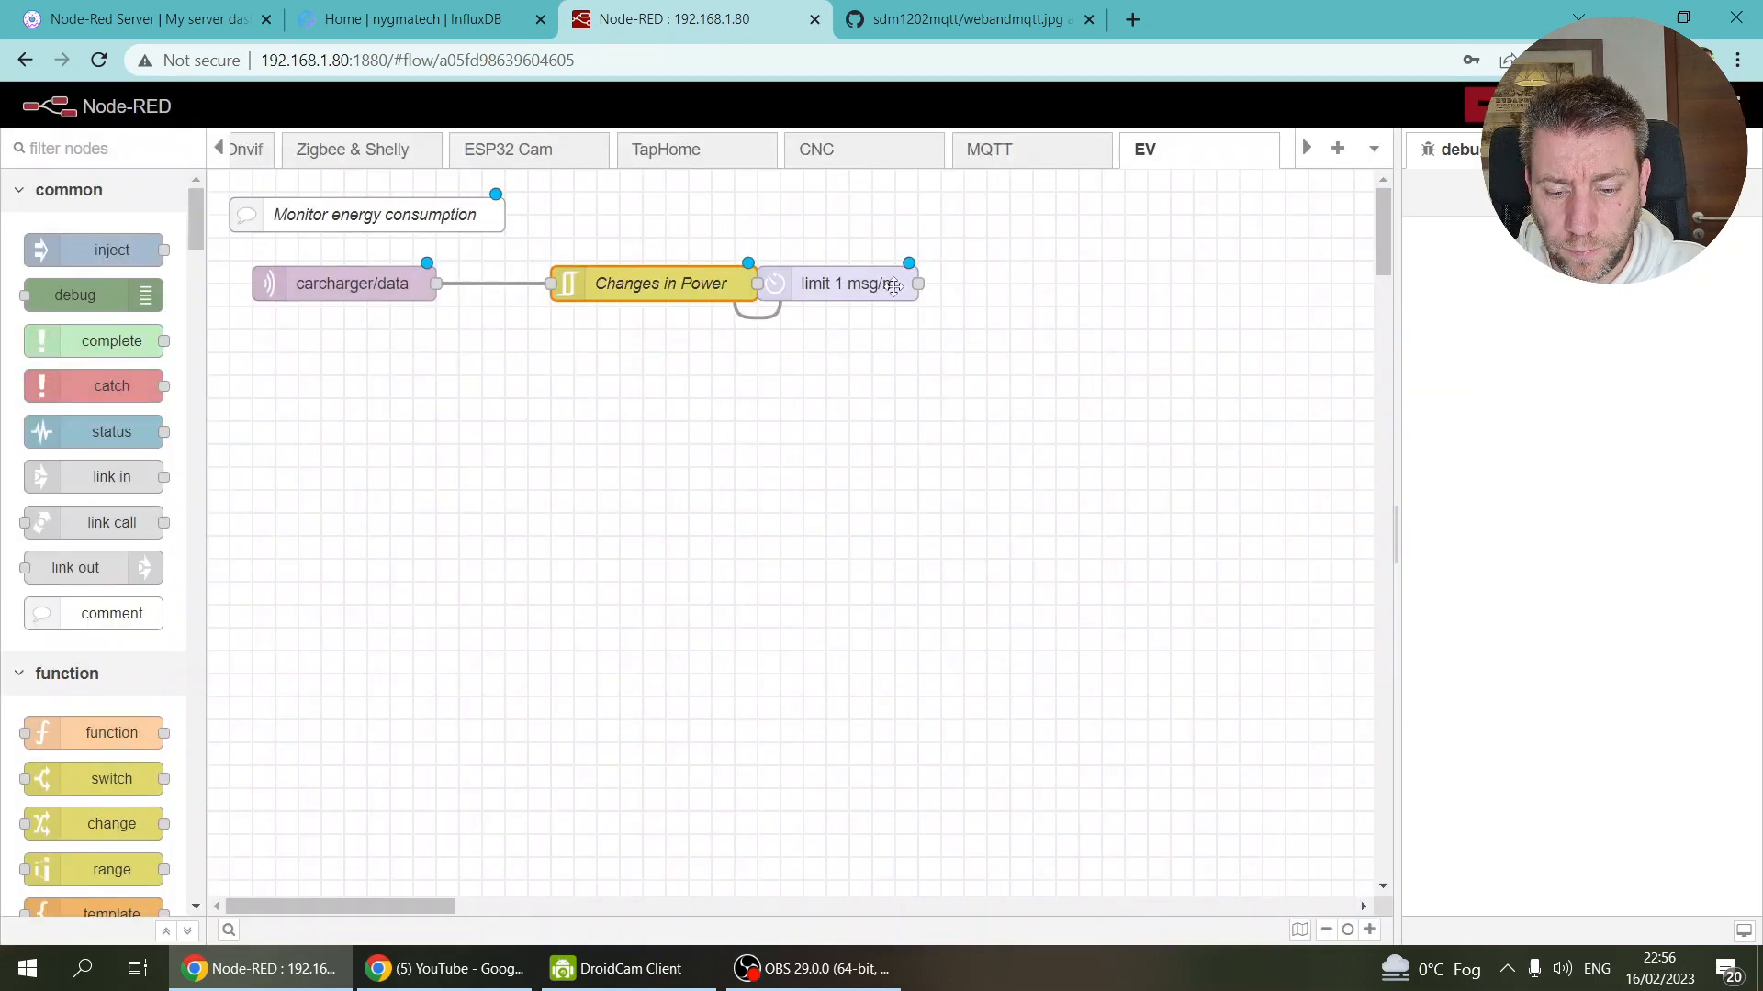
drag(815, 284, 884, 287)
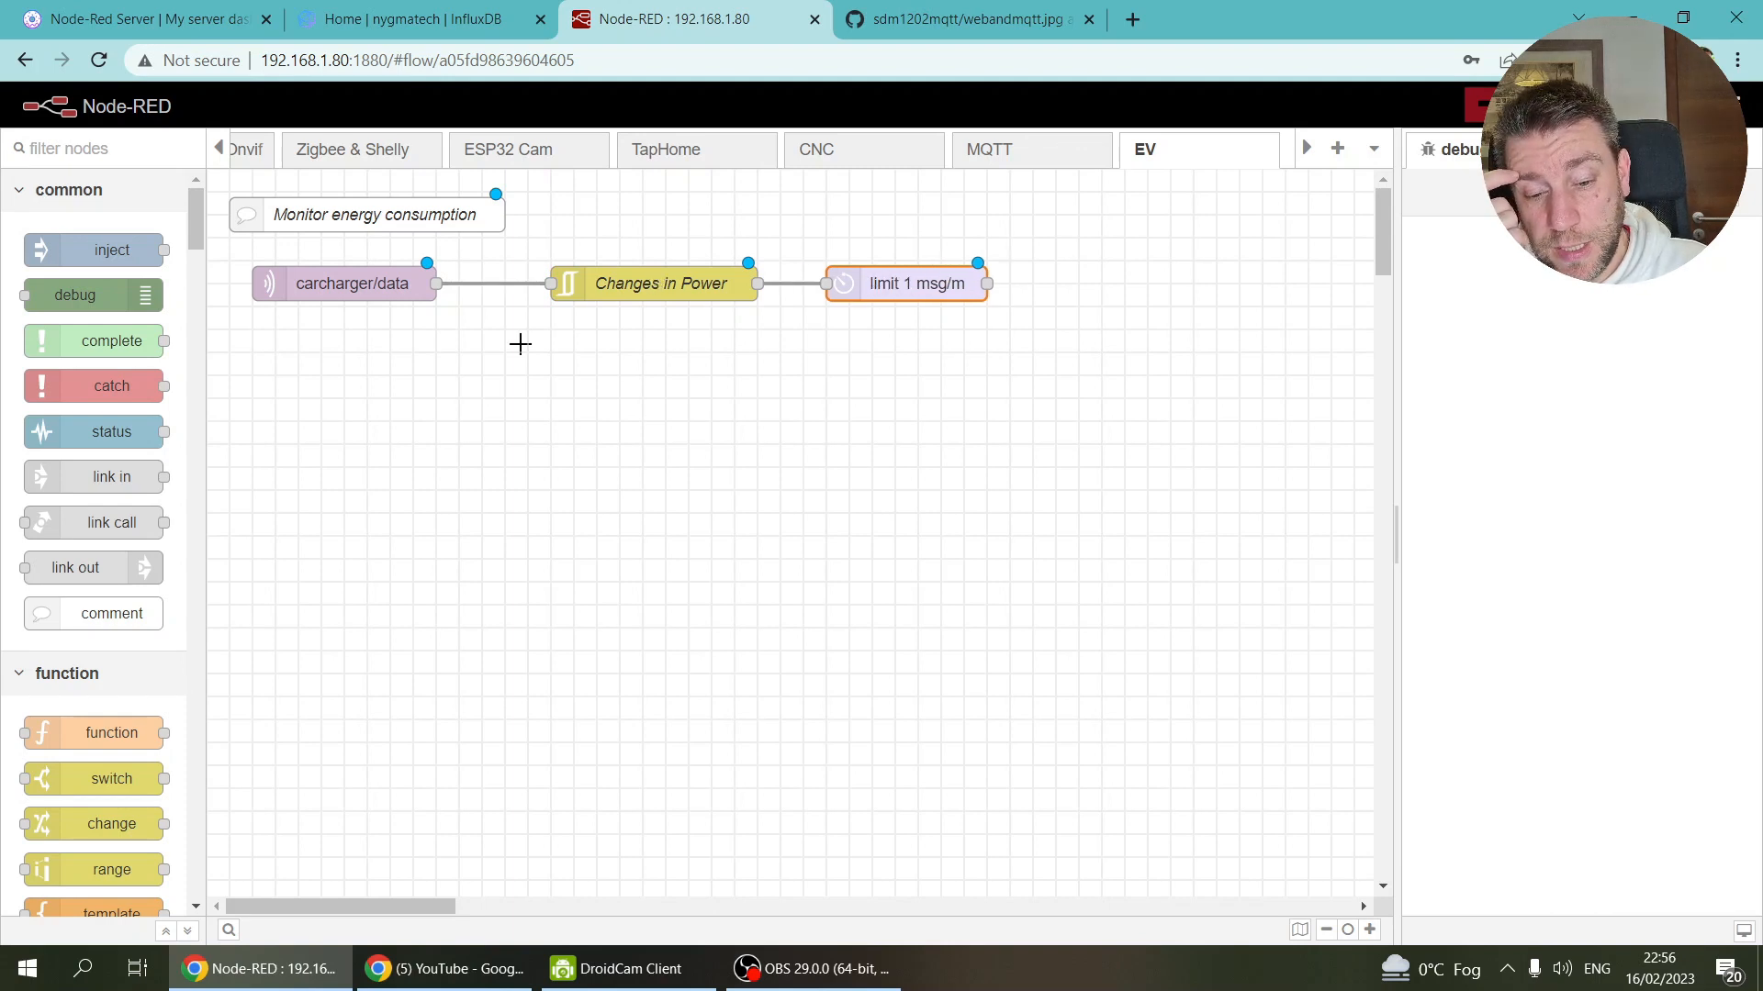
click(225, 163)
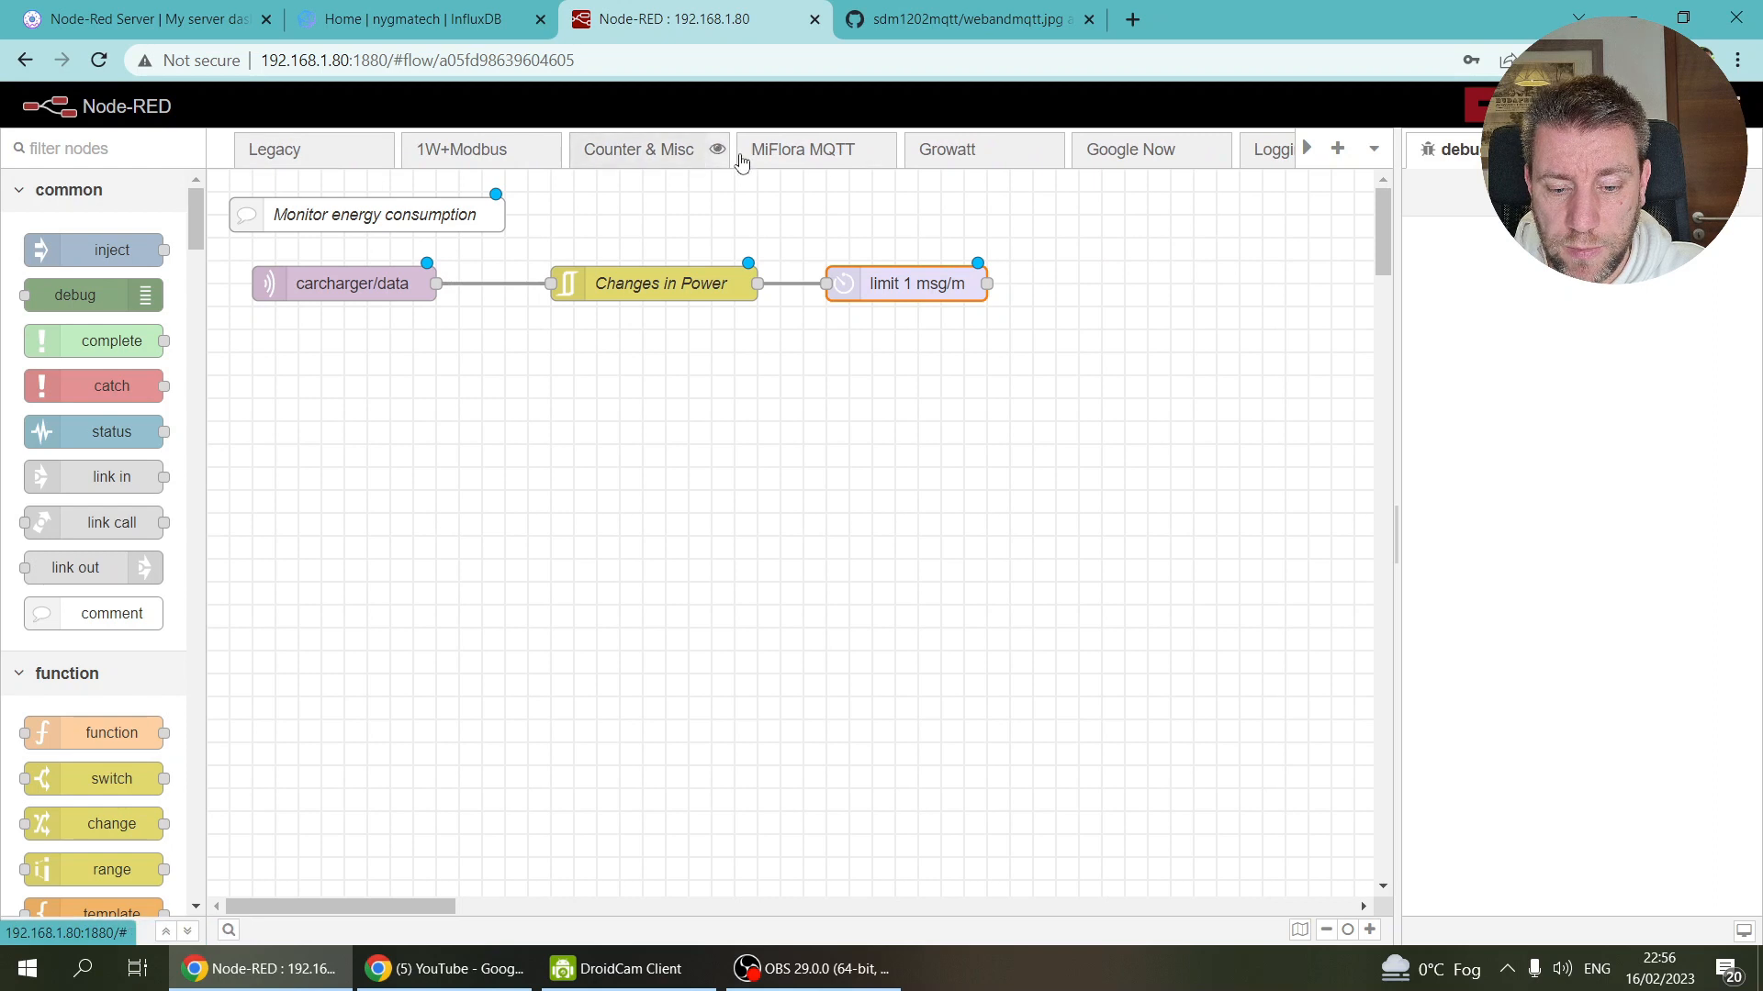
Step: Open the MiFlora MQTT flow and pan around its sensor, chart and database nodes
click(799, 158)
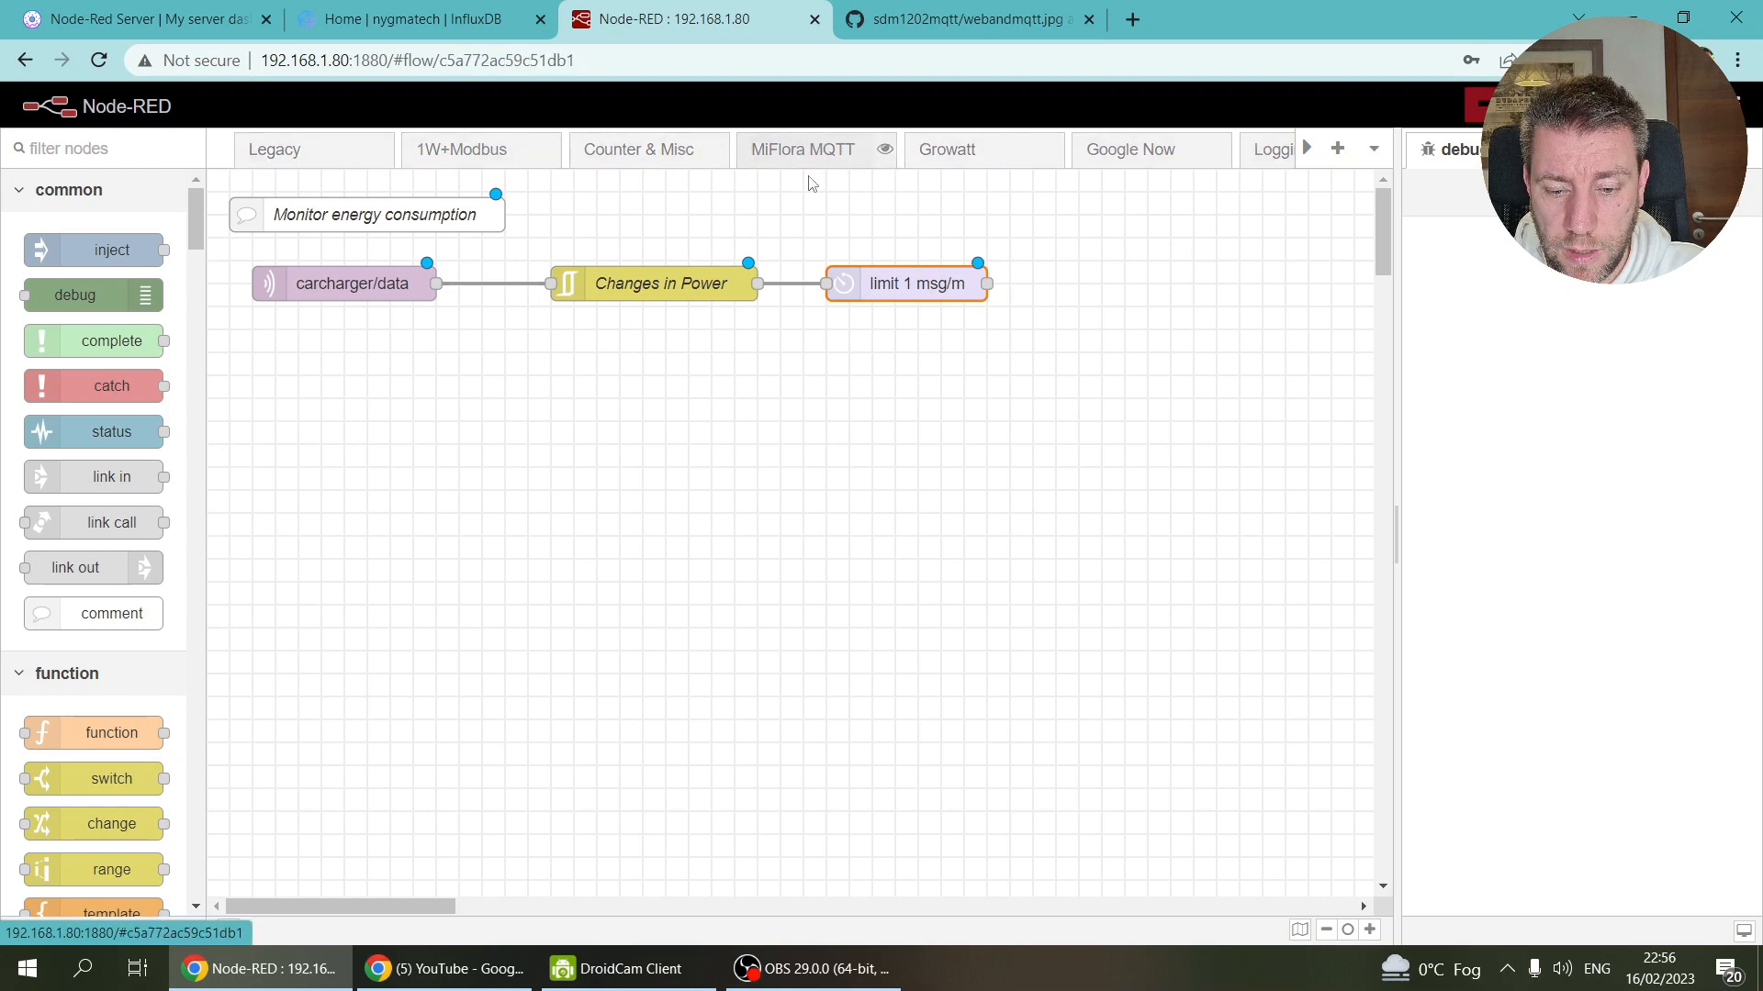
scroll(797, 340, down, 4)
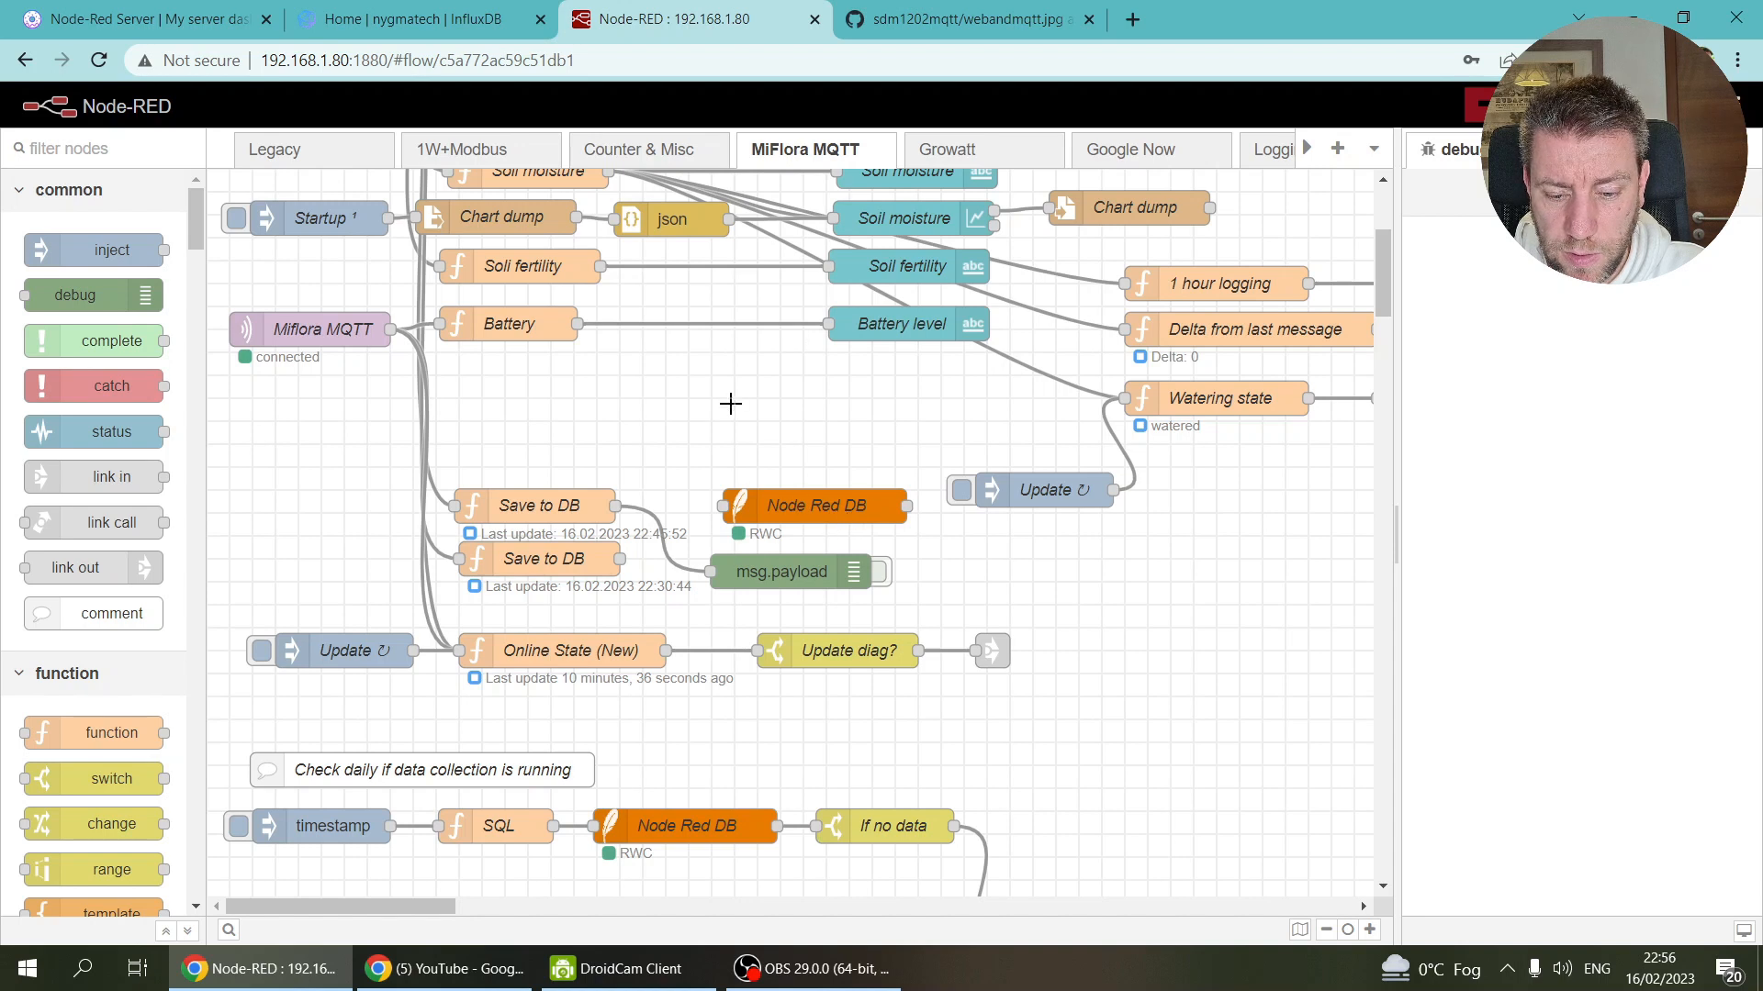
scroll(729, 401, up, 4)
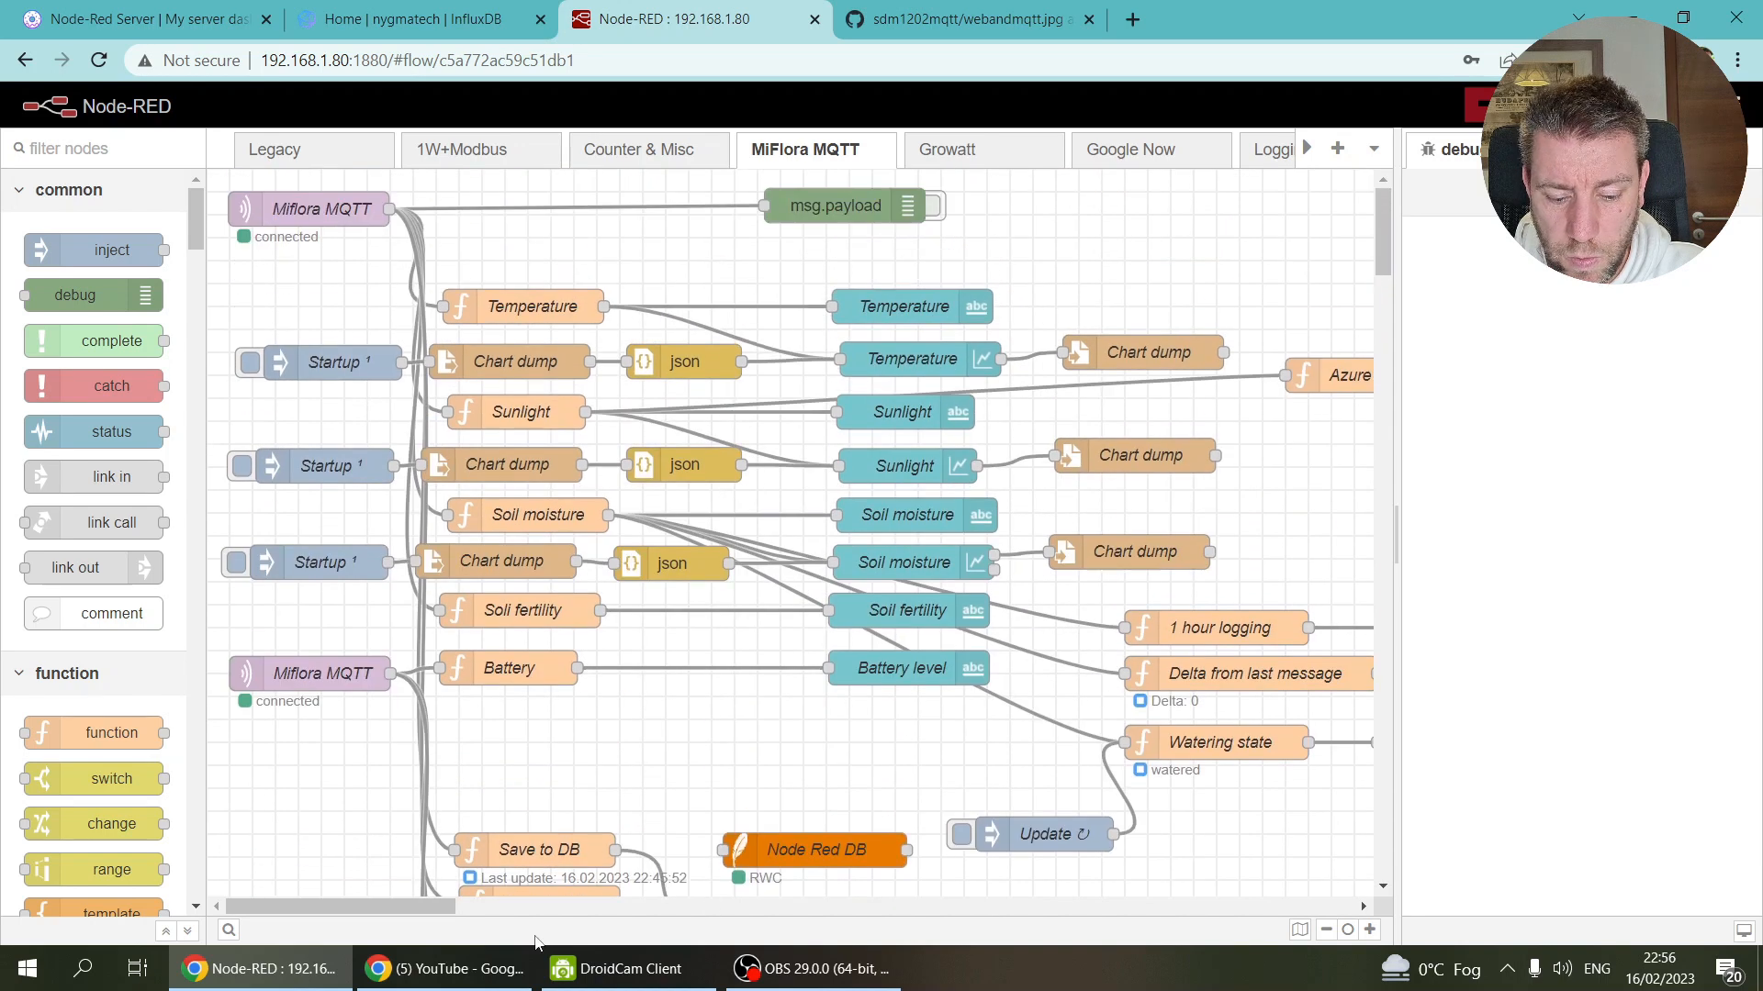
mouse_move(376, 909)
mouse_down()
mouse_move(535, 908)
mouse_move(381, 910)
mouse_up()
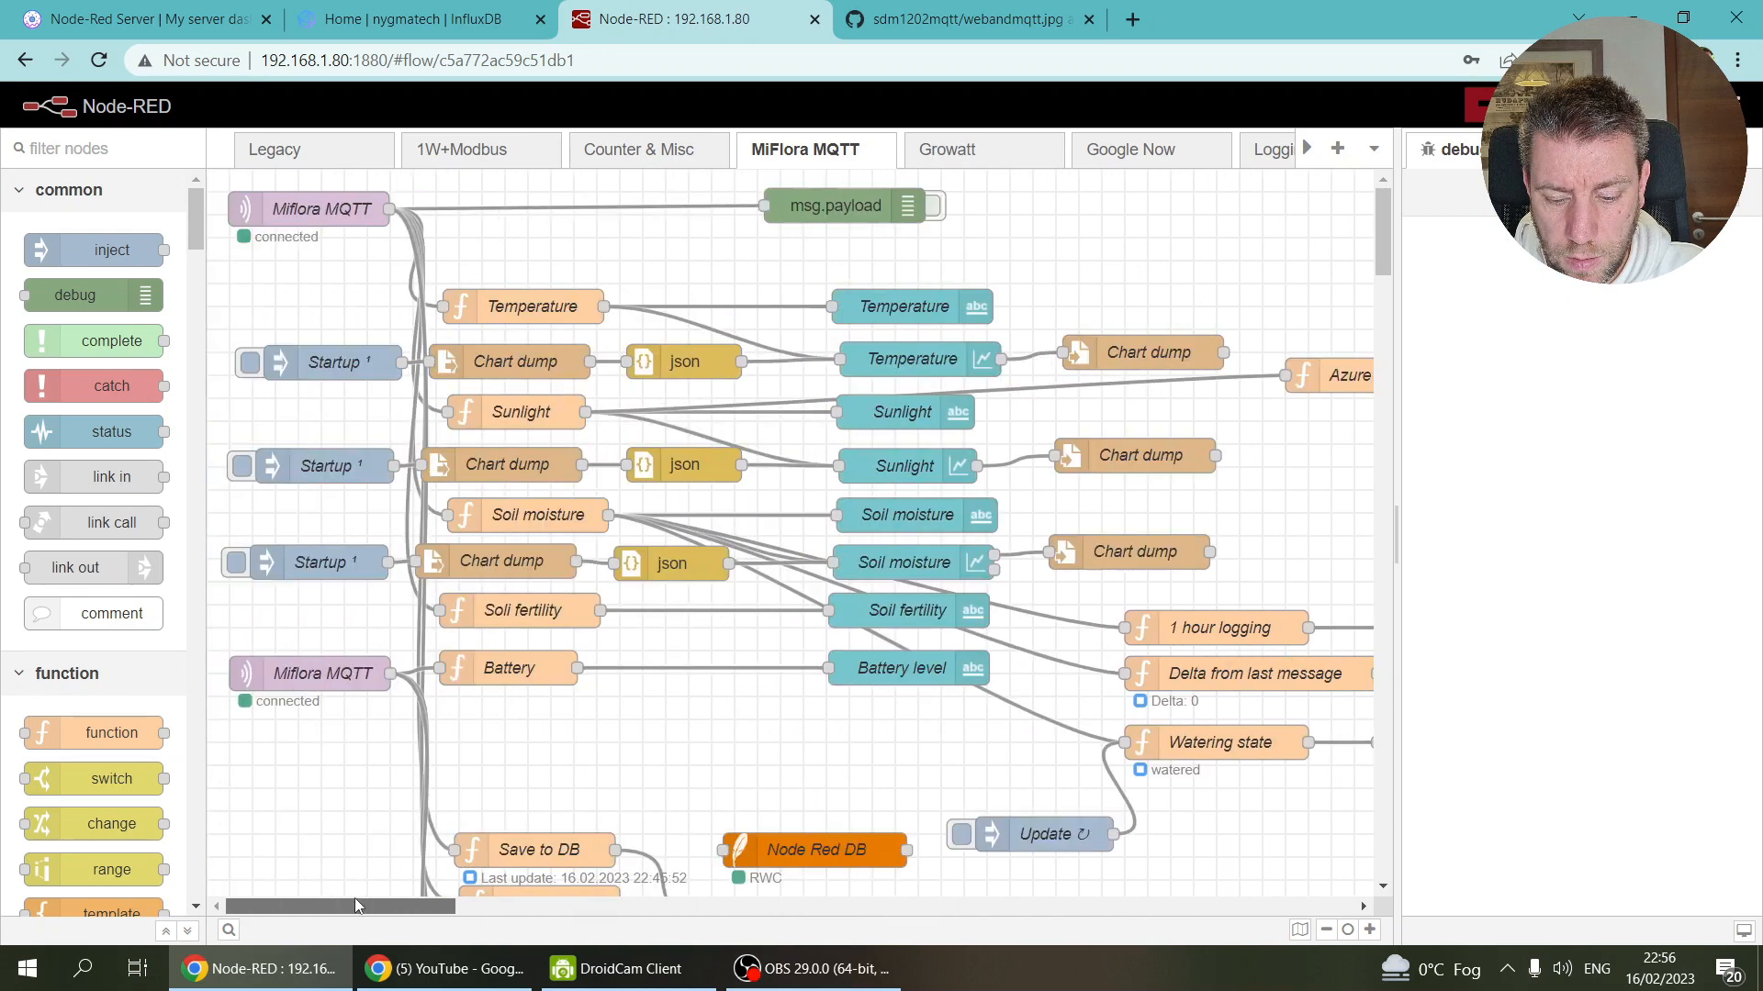
scroll(637, 621, down, 4)
scroll(637, 621, down, 5)
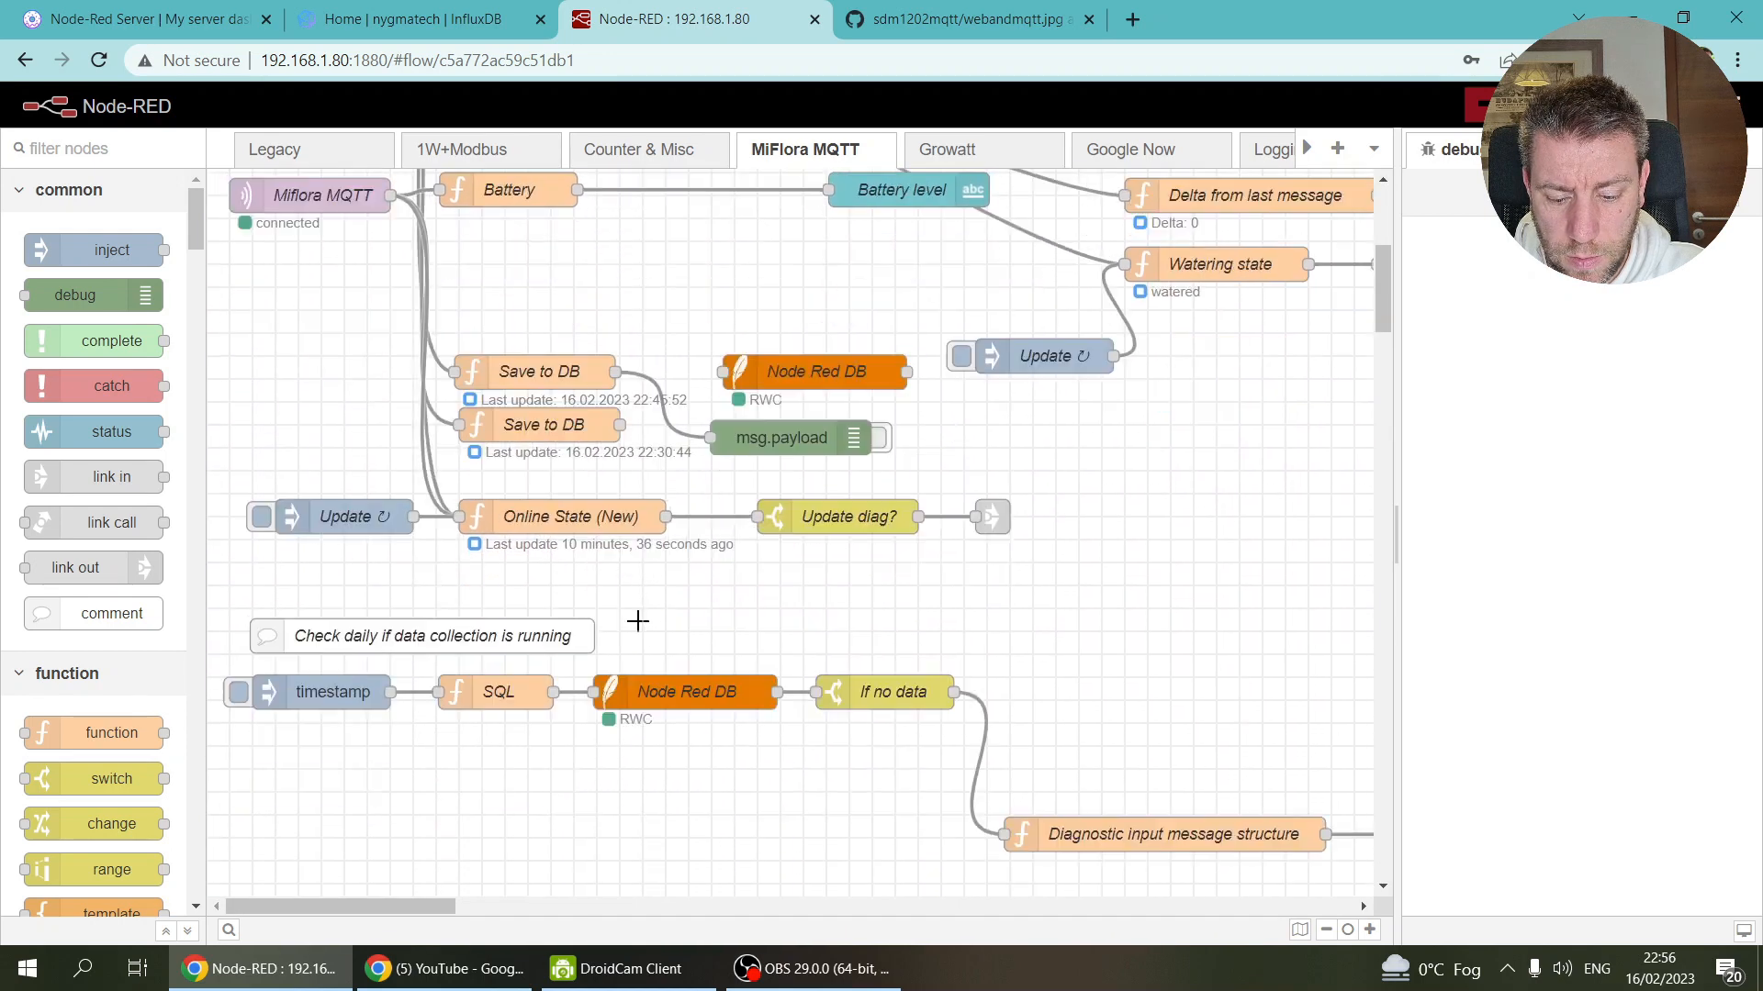
scroll(638, 622, up, 4)
scroll(638, 621, up, 4)
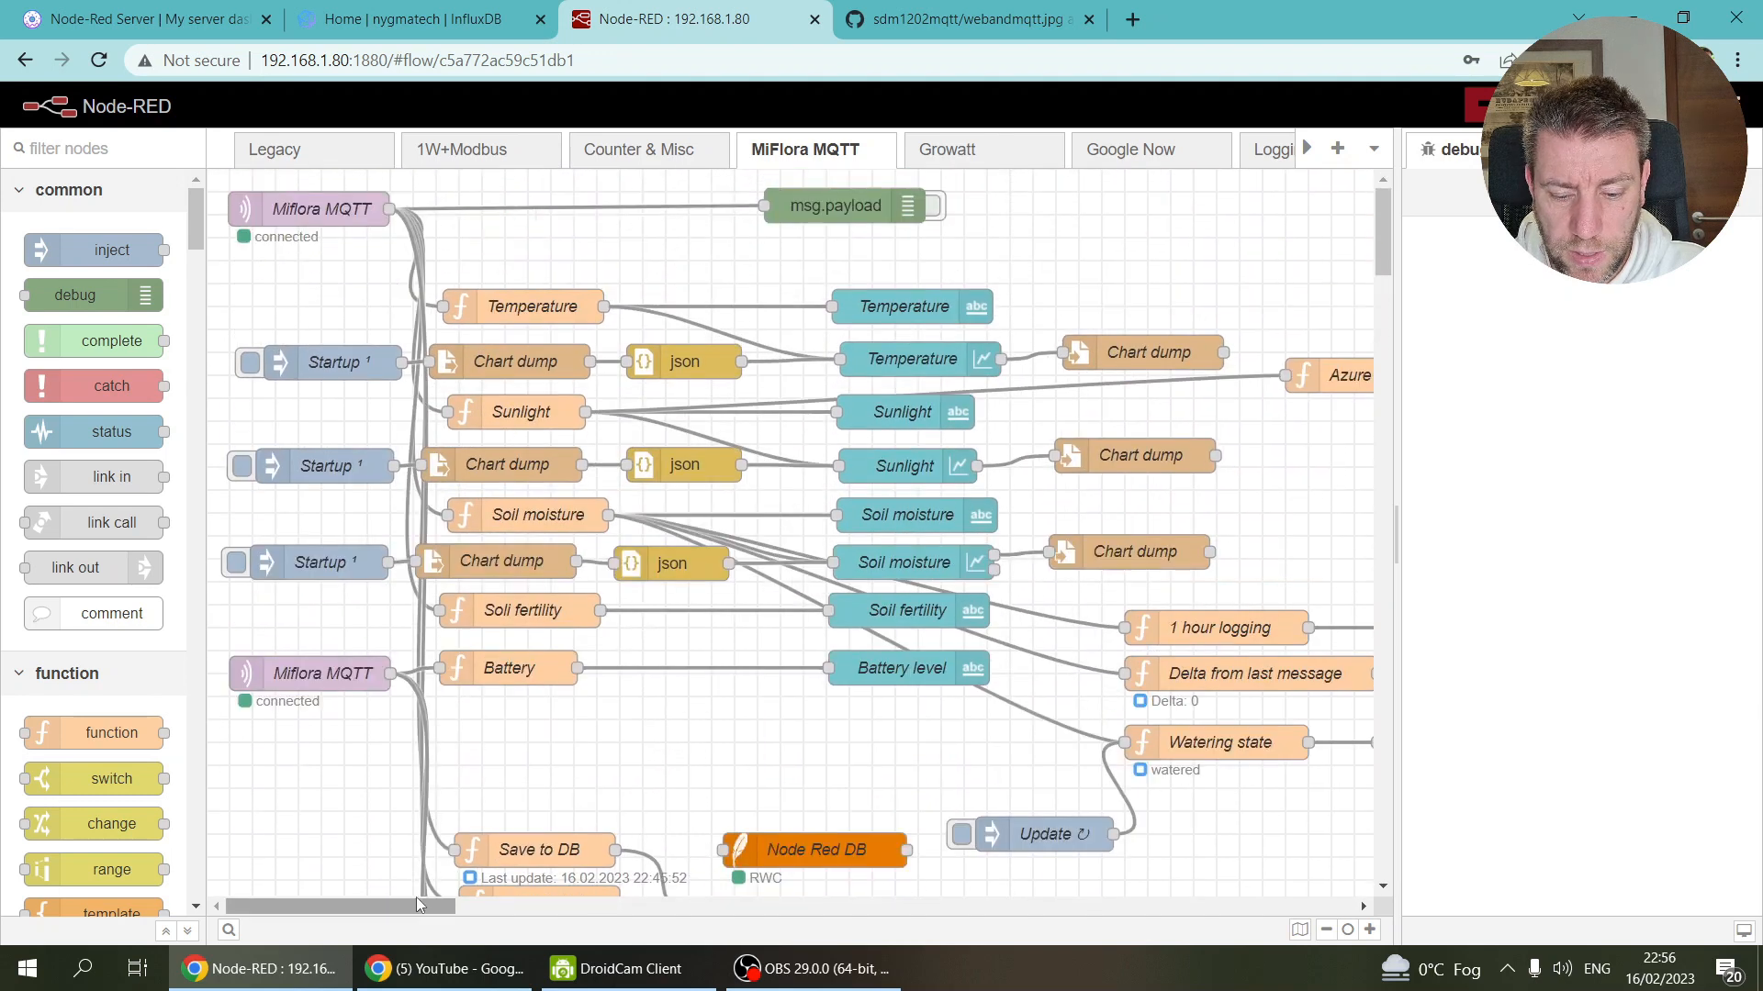
mouse_move(399, 922)
mouse_down()
mouse_move(560, 938)
mouse_move(392, 938)
mouse_up()
scroll(690, 679, down, 5)
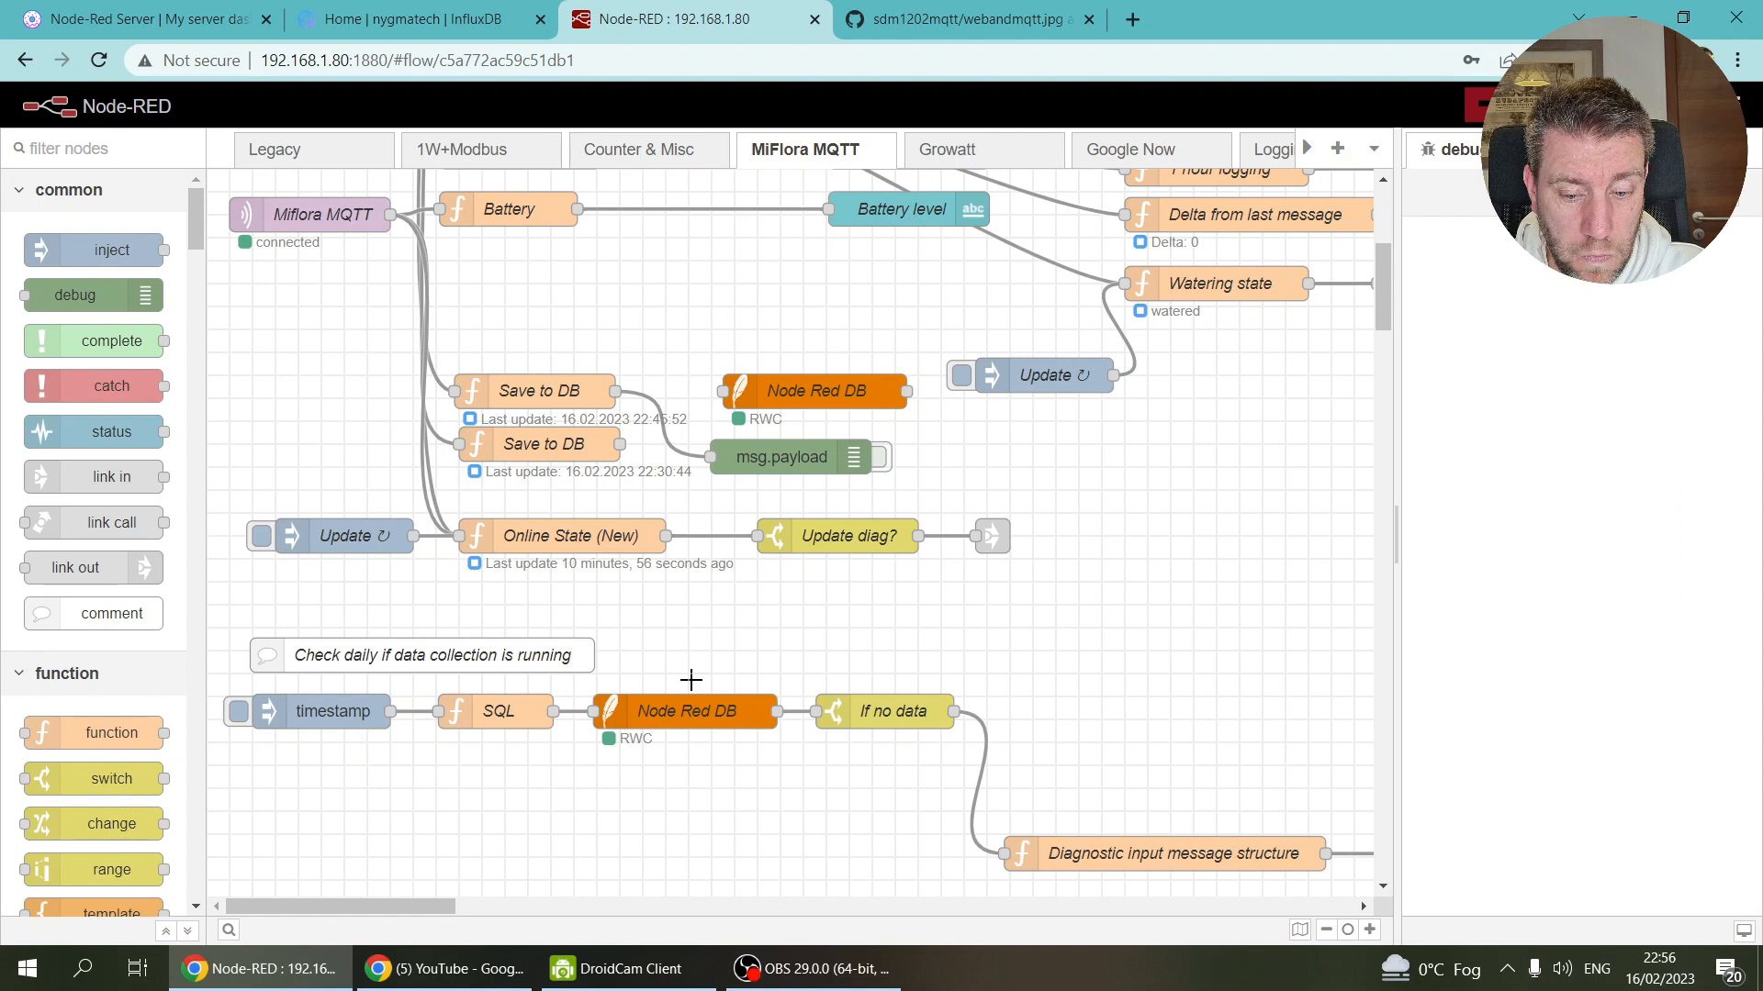
scroll(691, 679, up, 4)
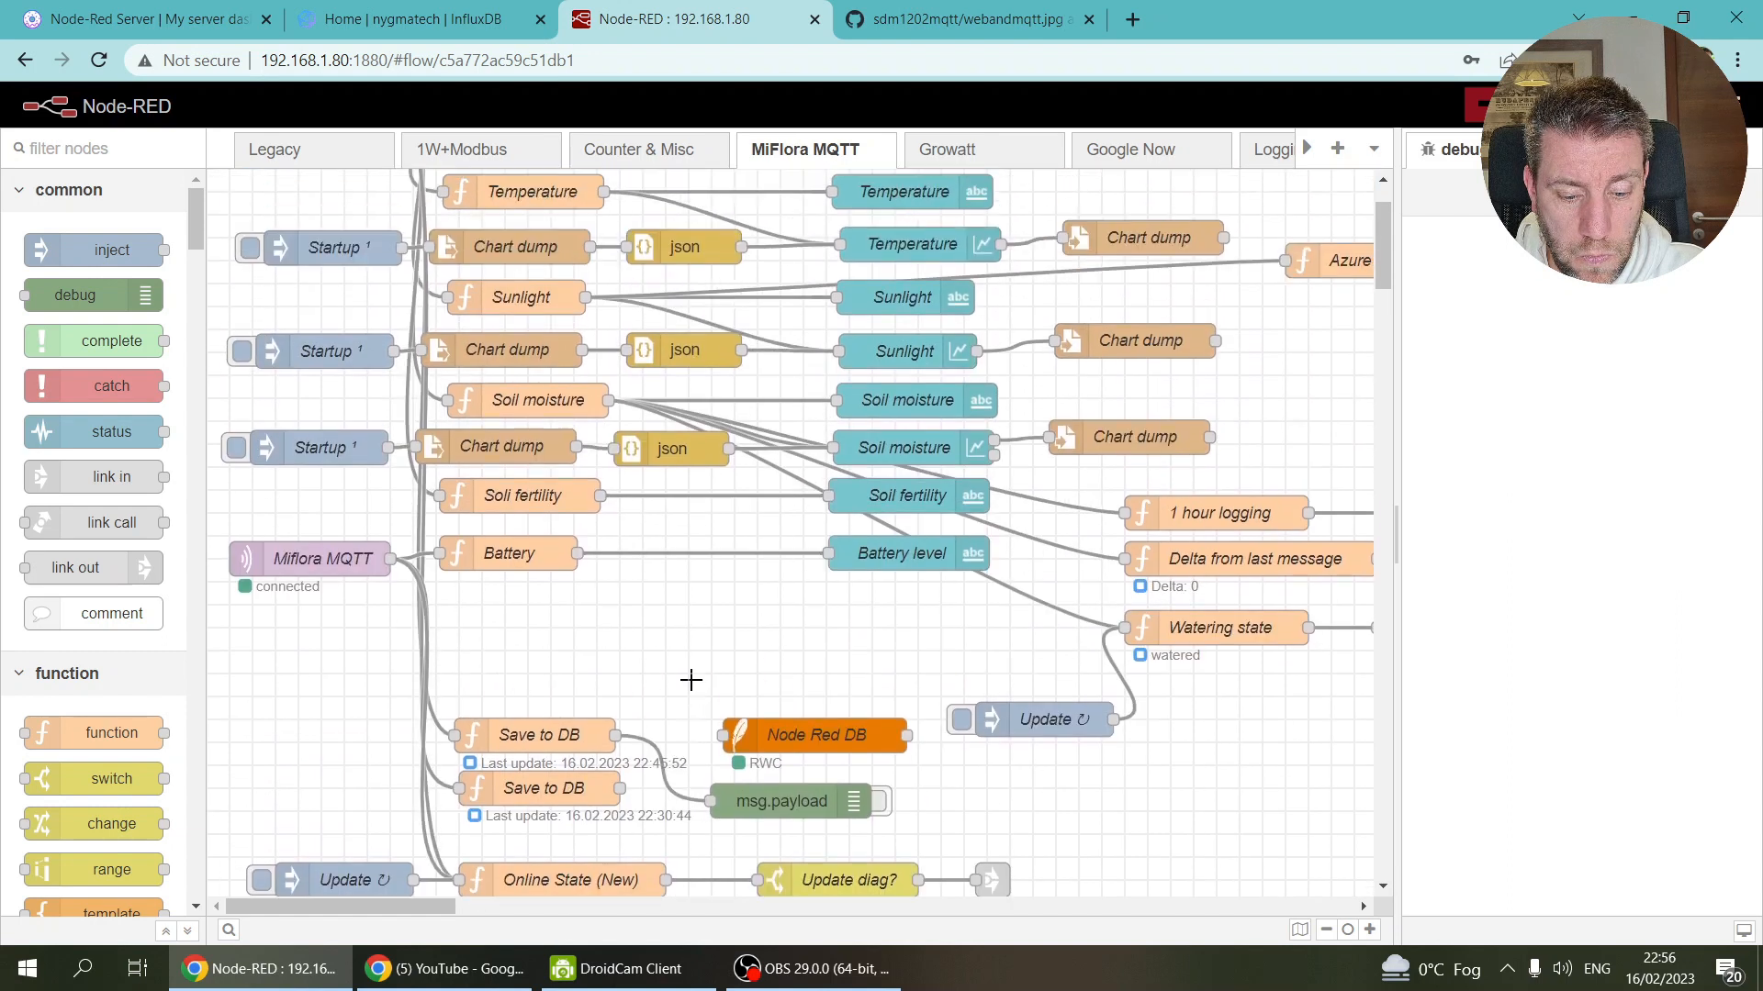
scroll(690, 679, up, 1)
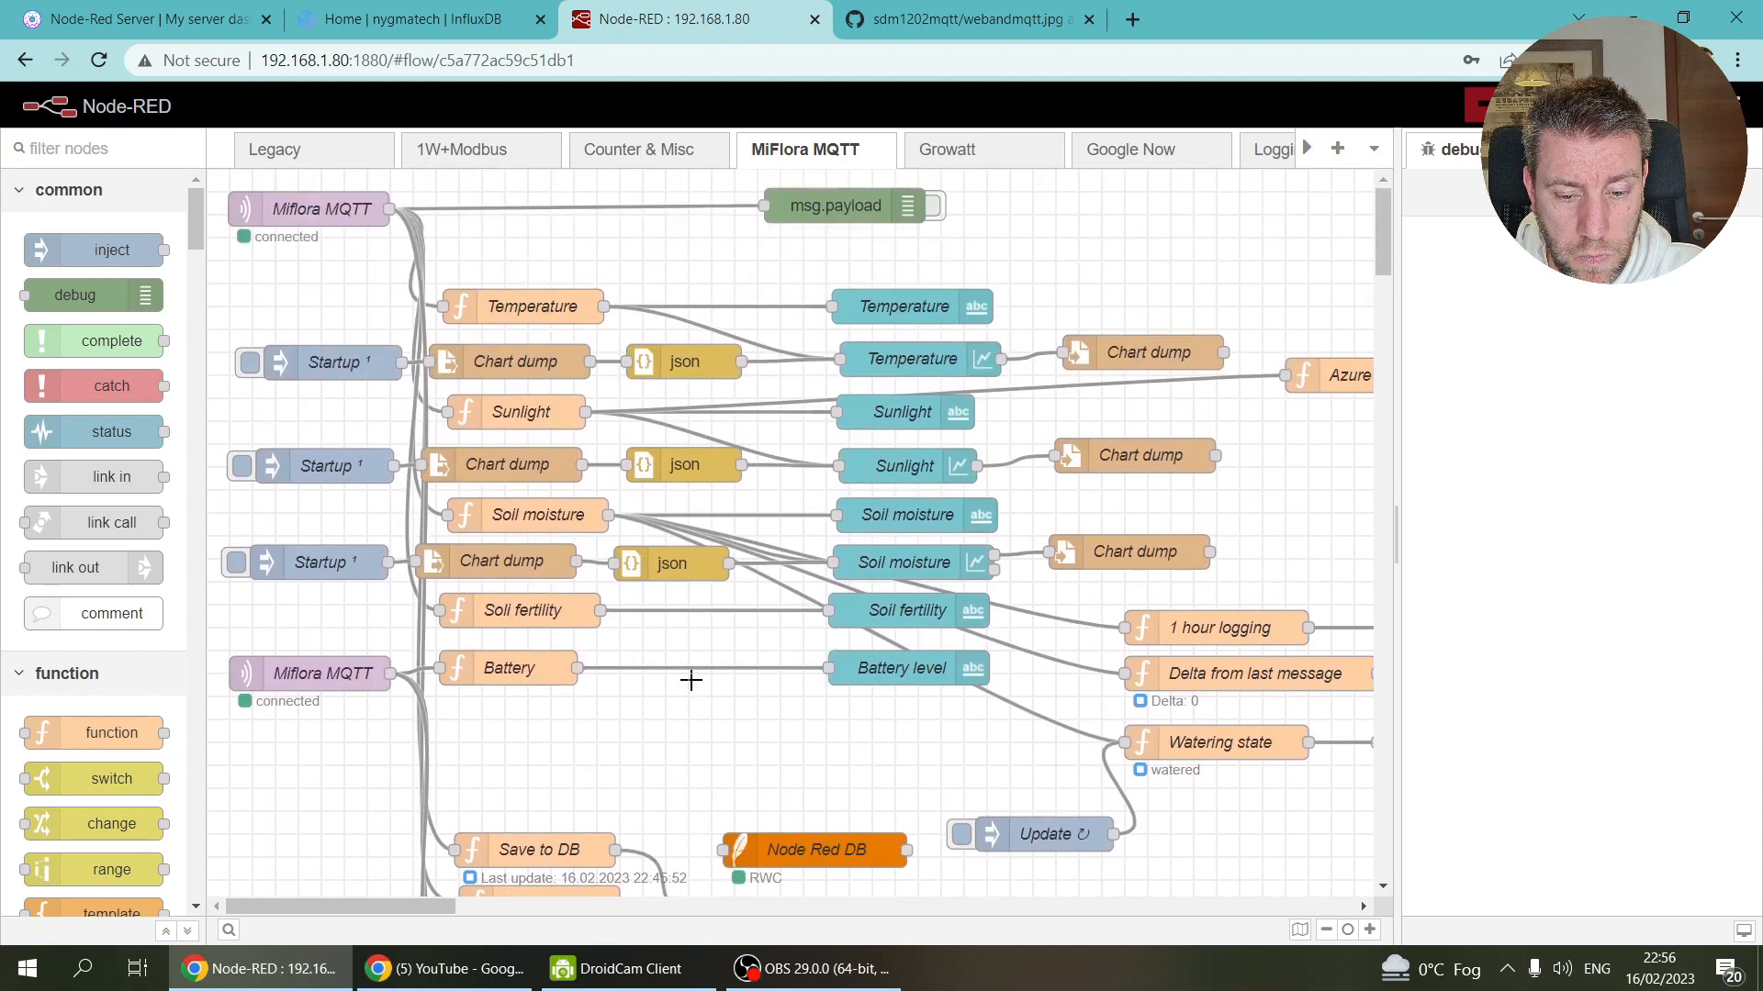
click(971, 155)
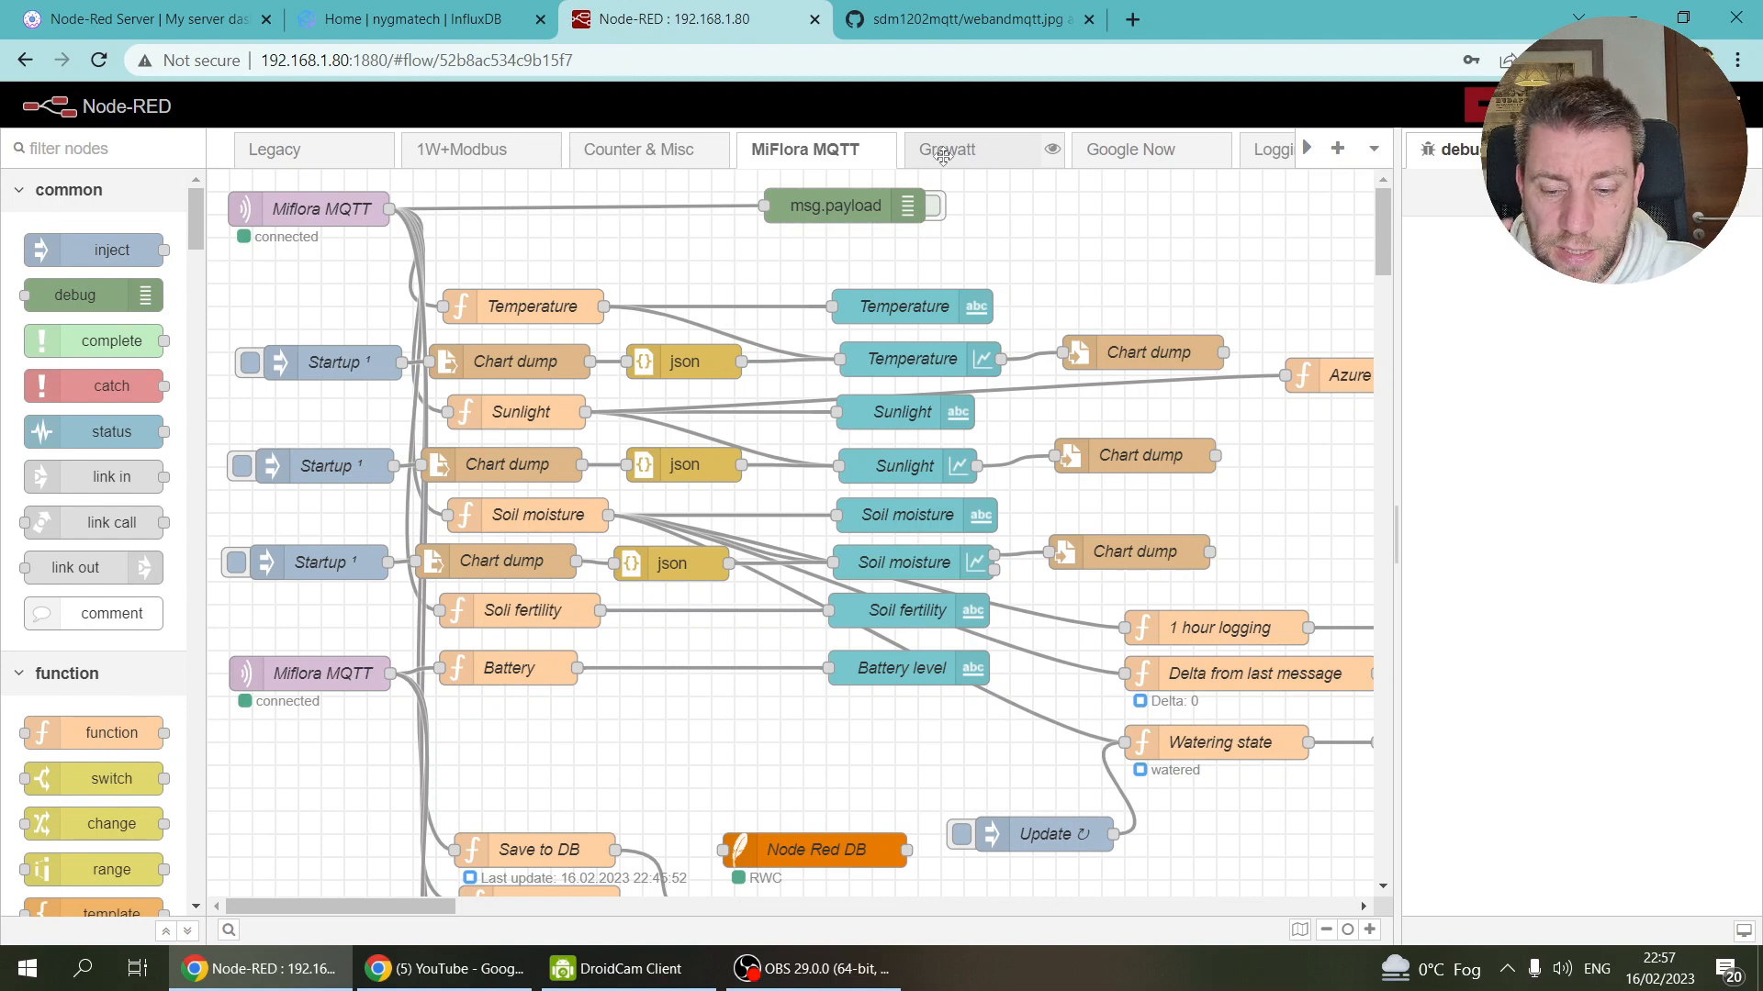
Step: On the Growatt flow, inspect the Convert Growatt to Influx code and cancel without changes
click(973, 151)
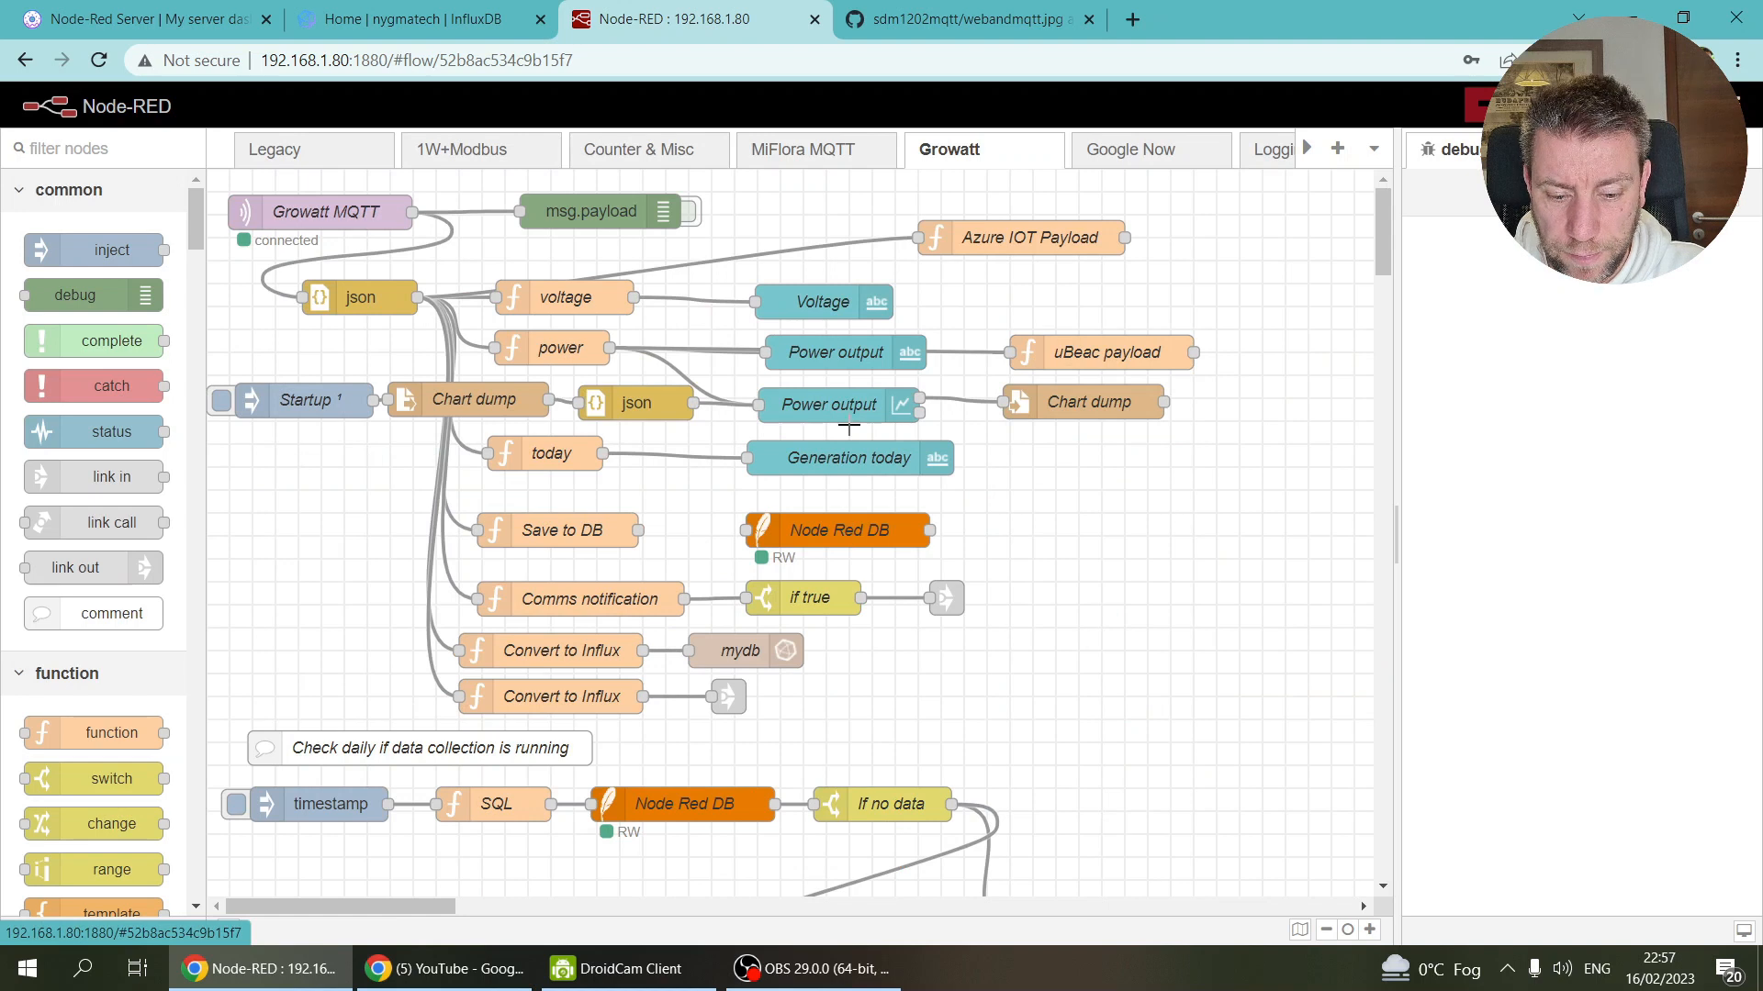
scroll(848, 425, down, 6)
scroll(848, 425, up, 6)
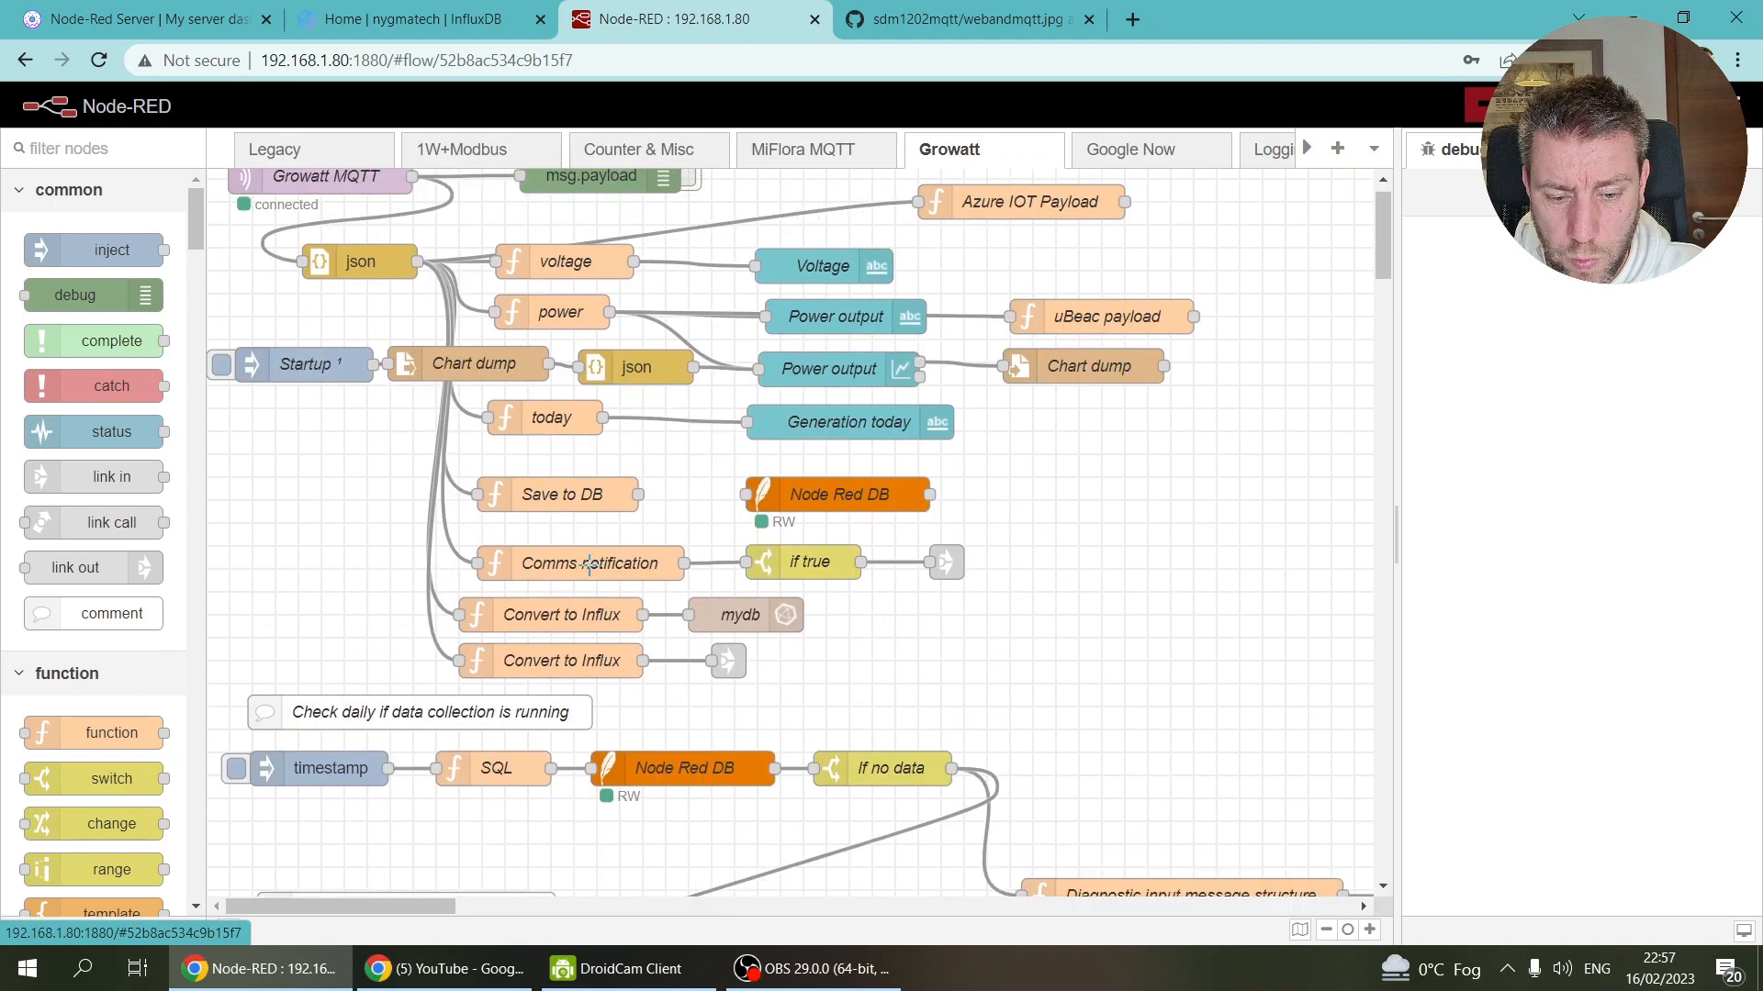
scroll(588, 565, down, 11)
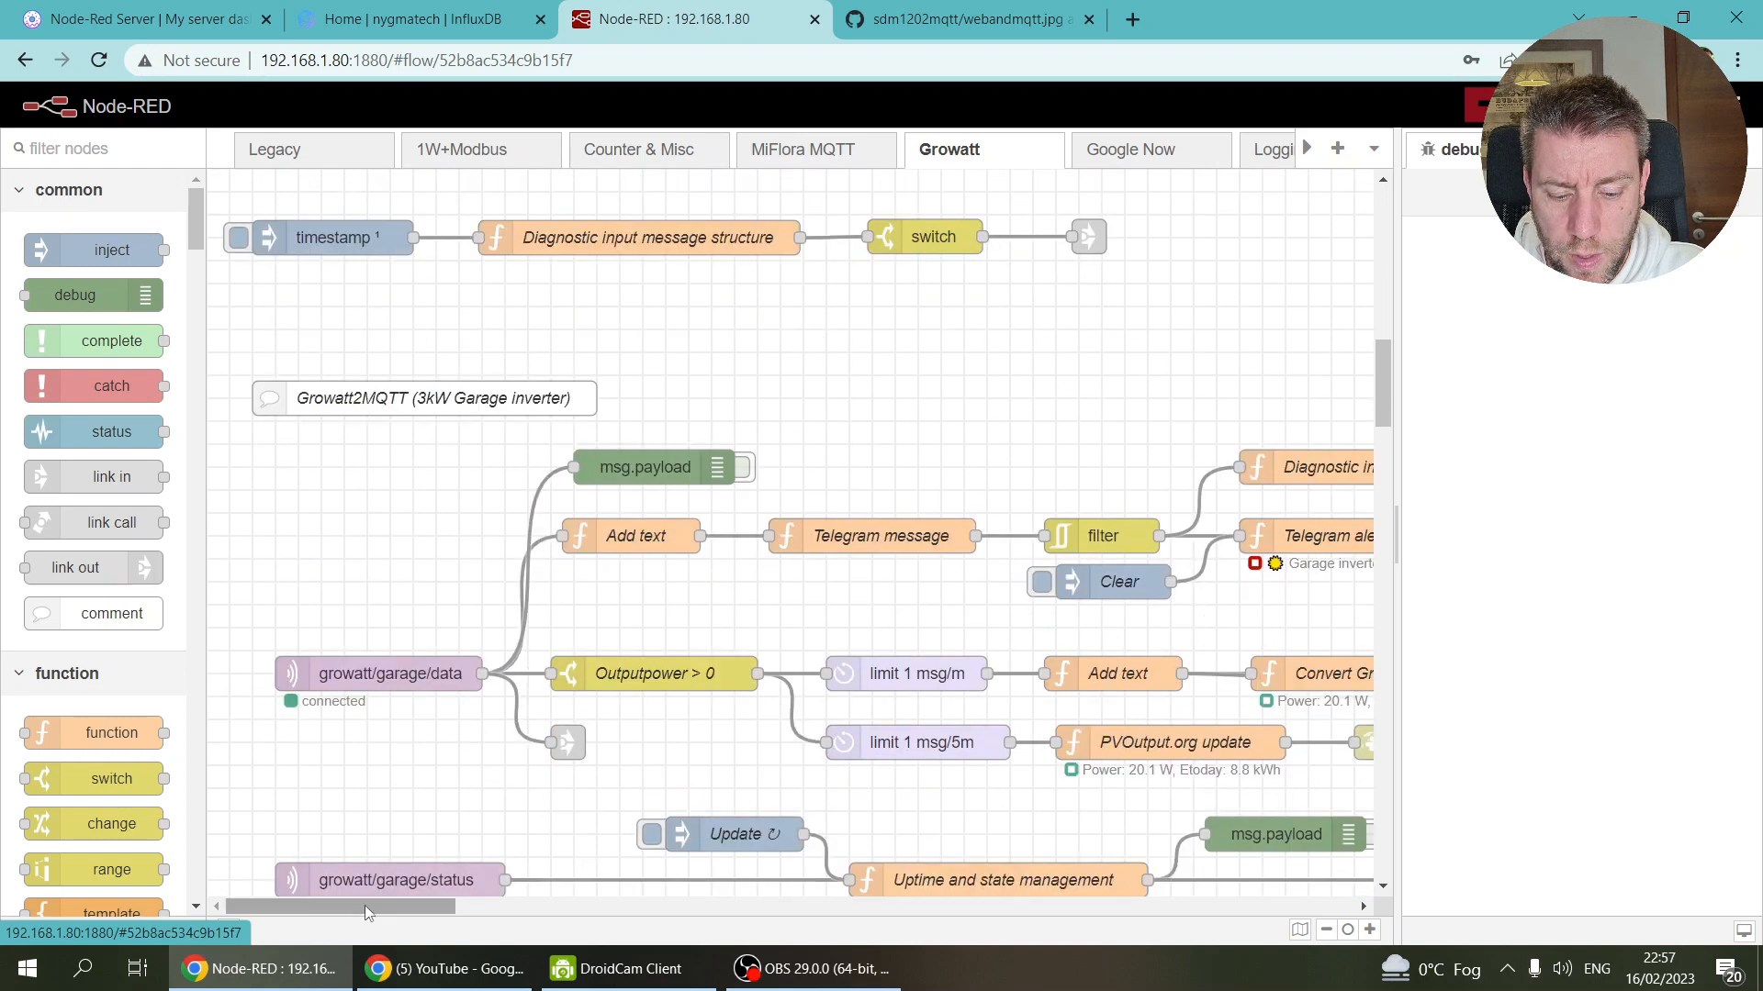
drag(439, 907, 581, 909)
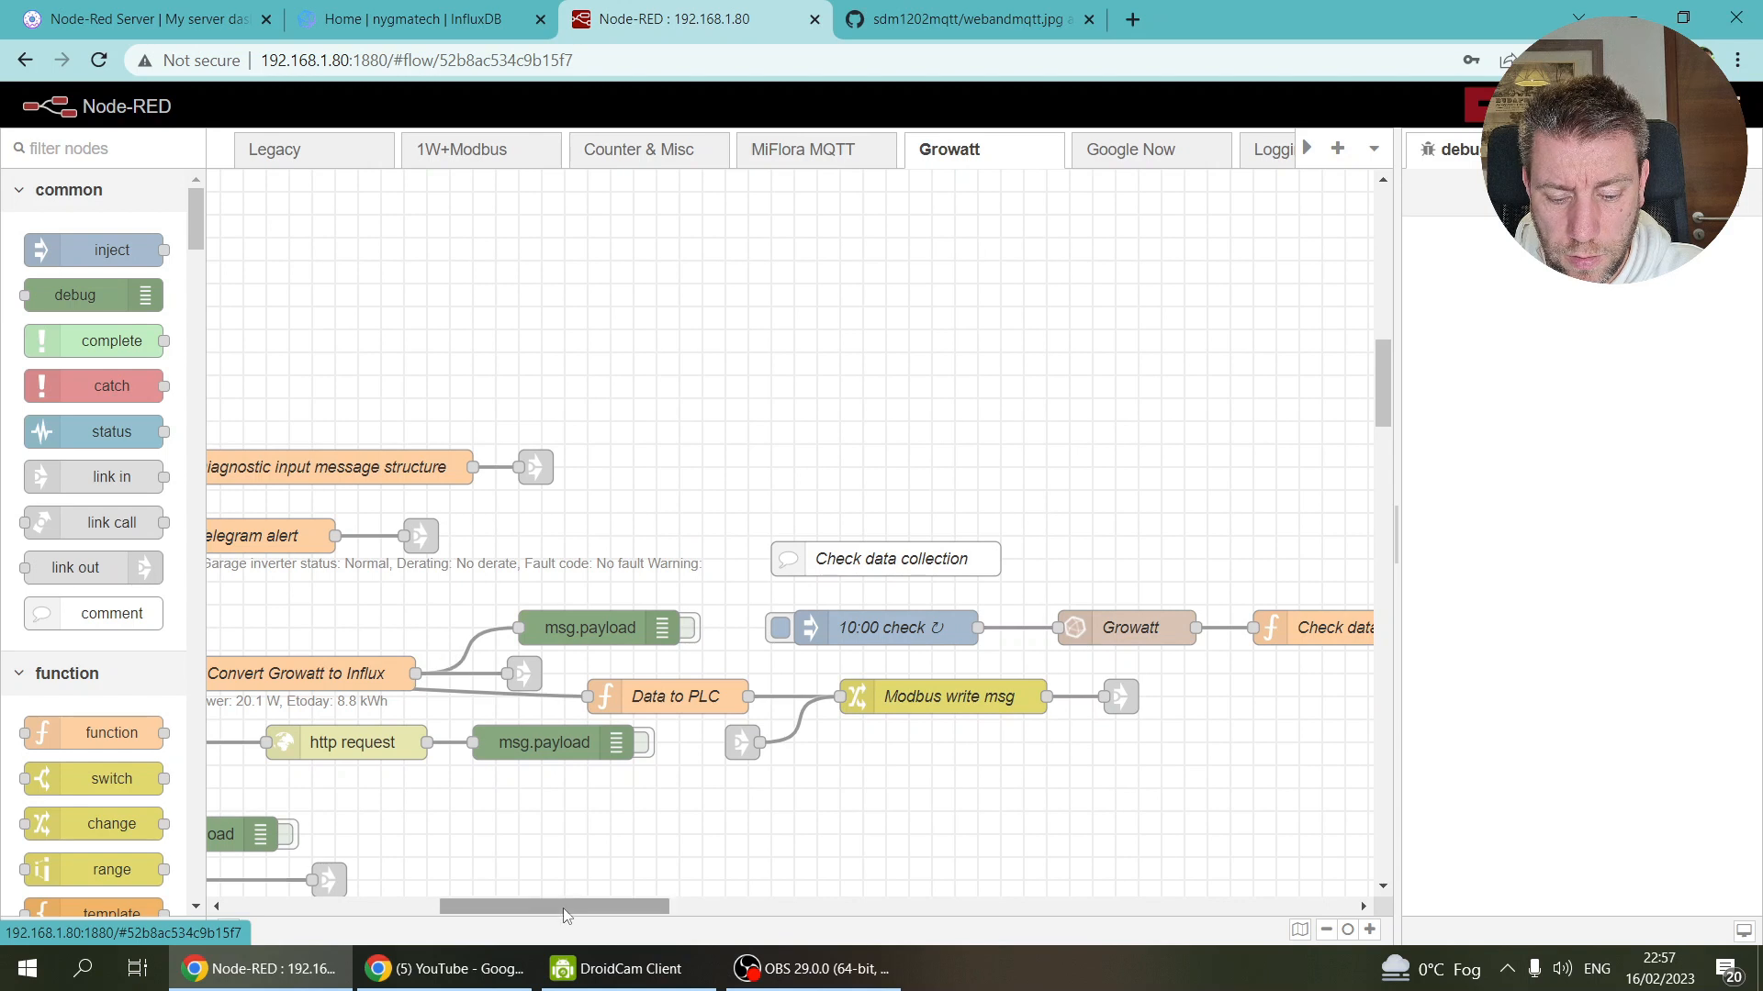
drag(564, 907, 452, 907)
scroll(624, 649, down, 2)
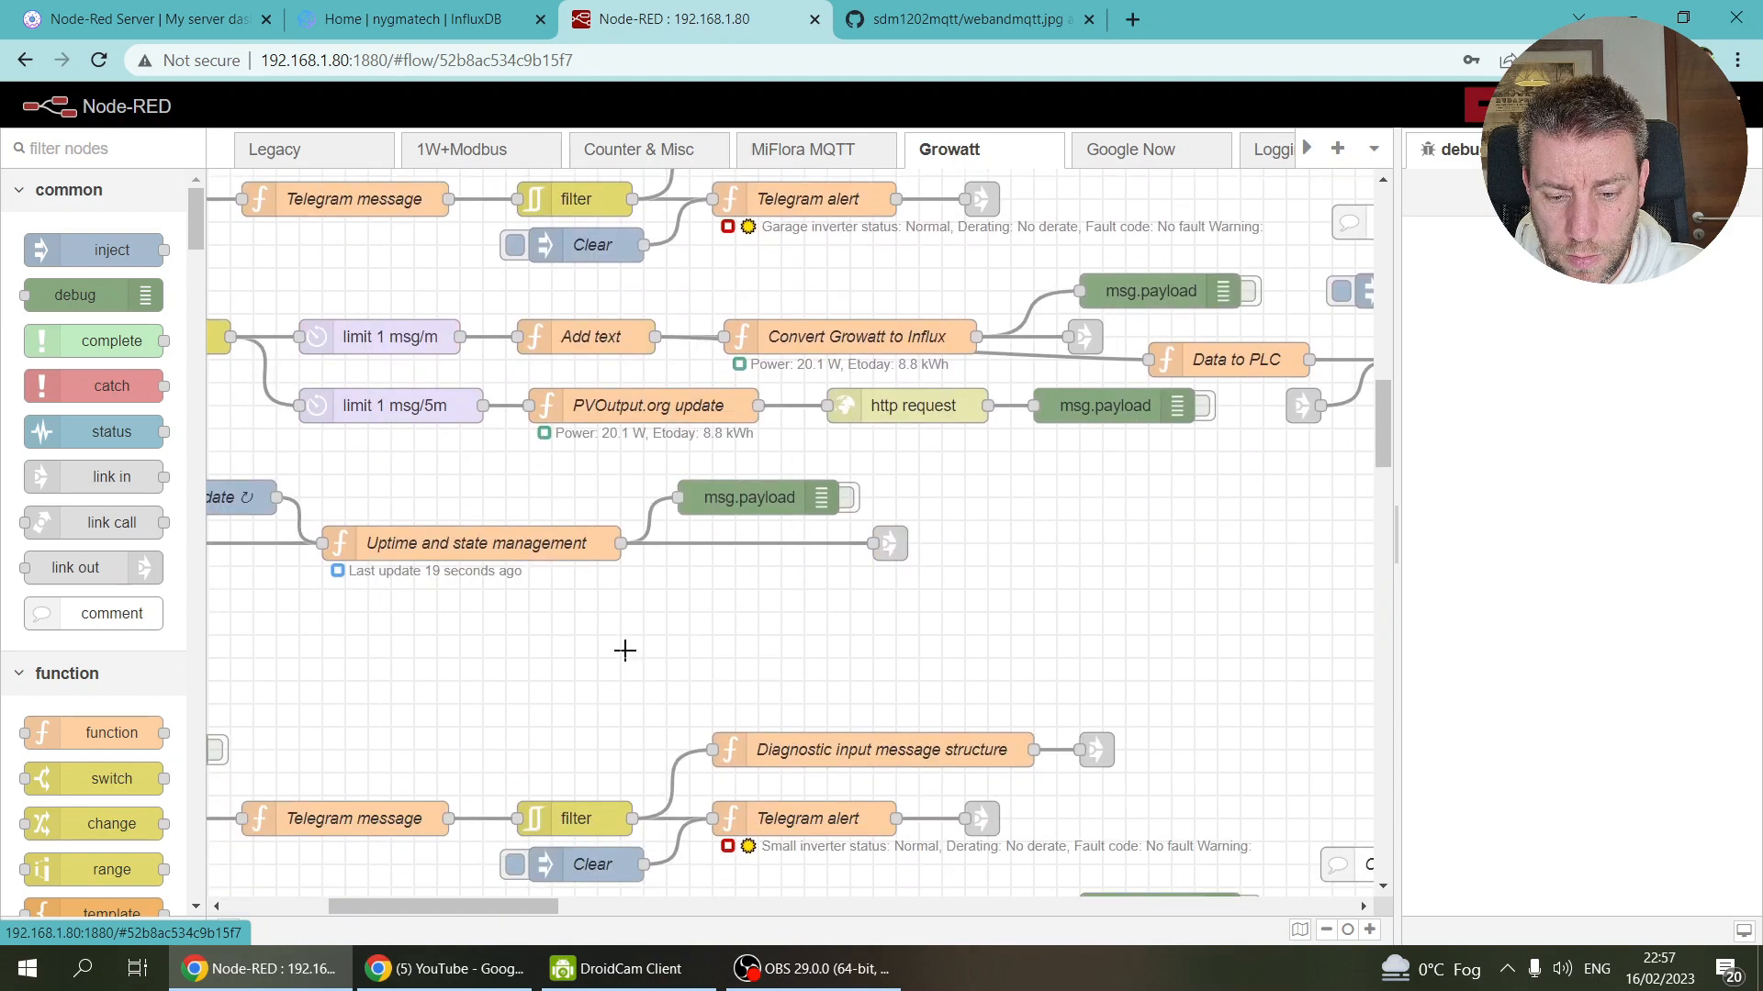
mouse_move(482, 907)
mouse_down()
mouse_move(437, 912)
mouse_move(512, 915)
mouse_up()
click(748, 562)
click(748, 563)
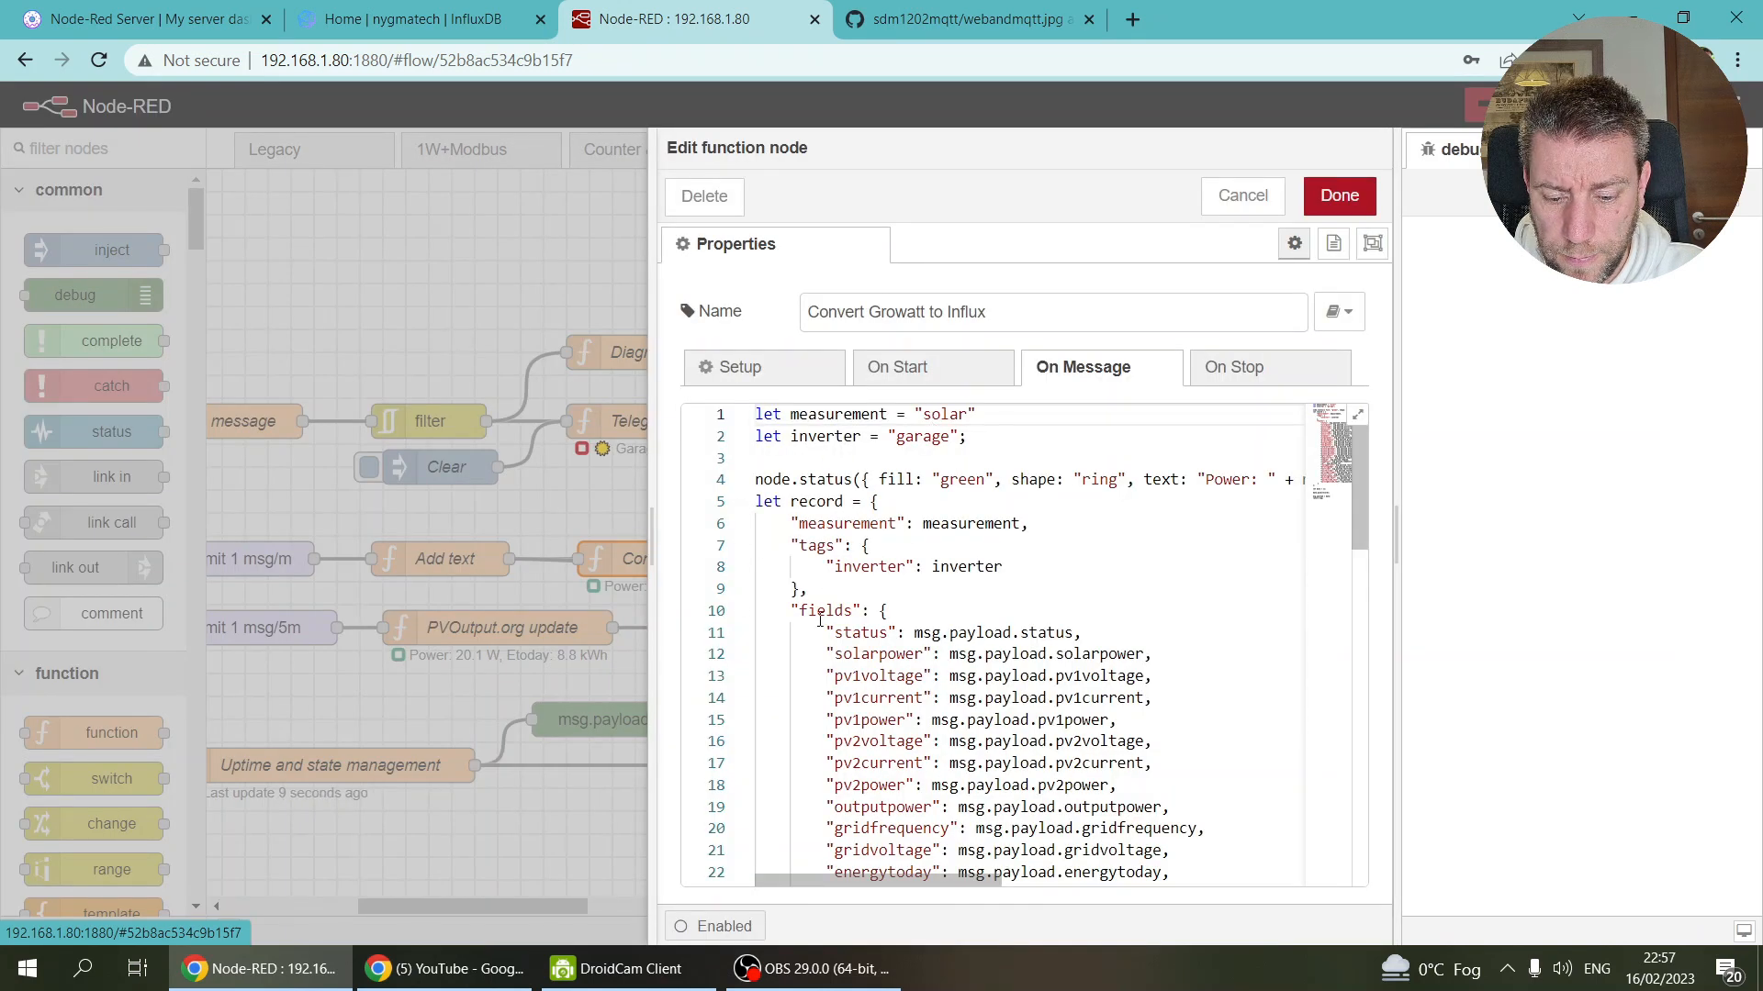
click(1239, 194)
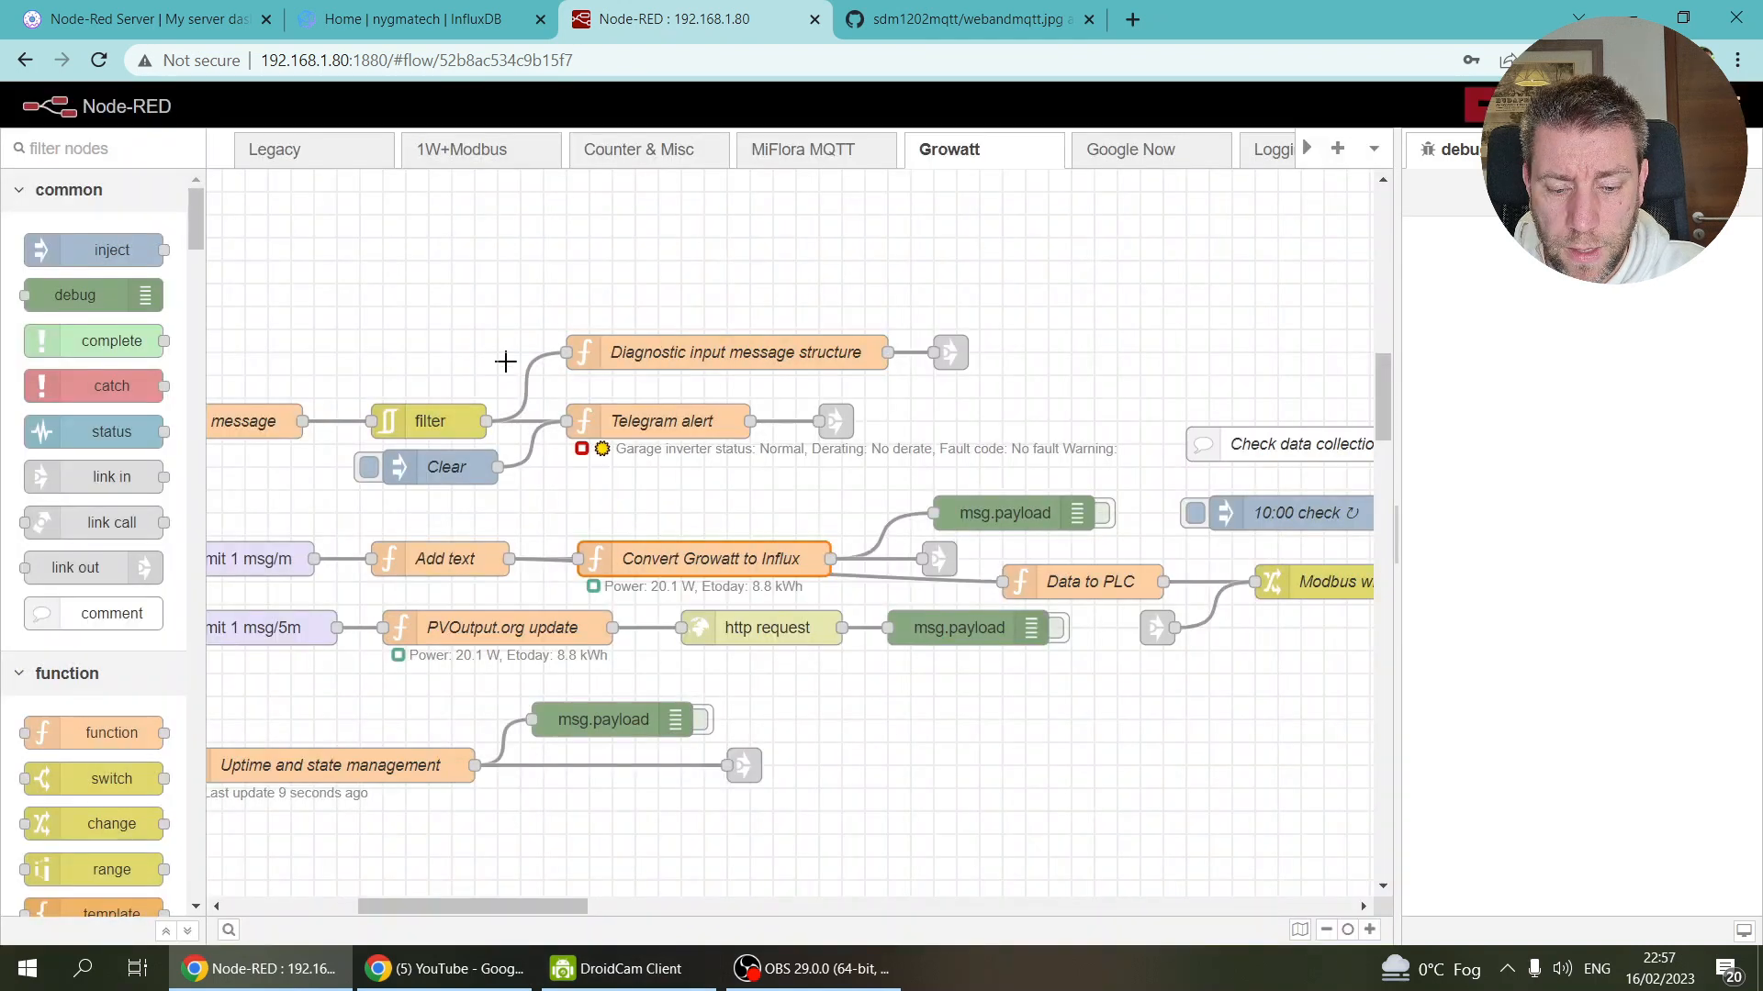
Step: Search all flows for 'weather' and jump to the weather station comment in MiFlora MQTT
key(ctrl+f)
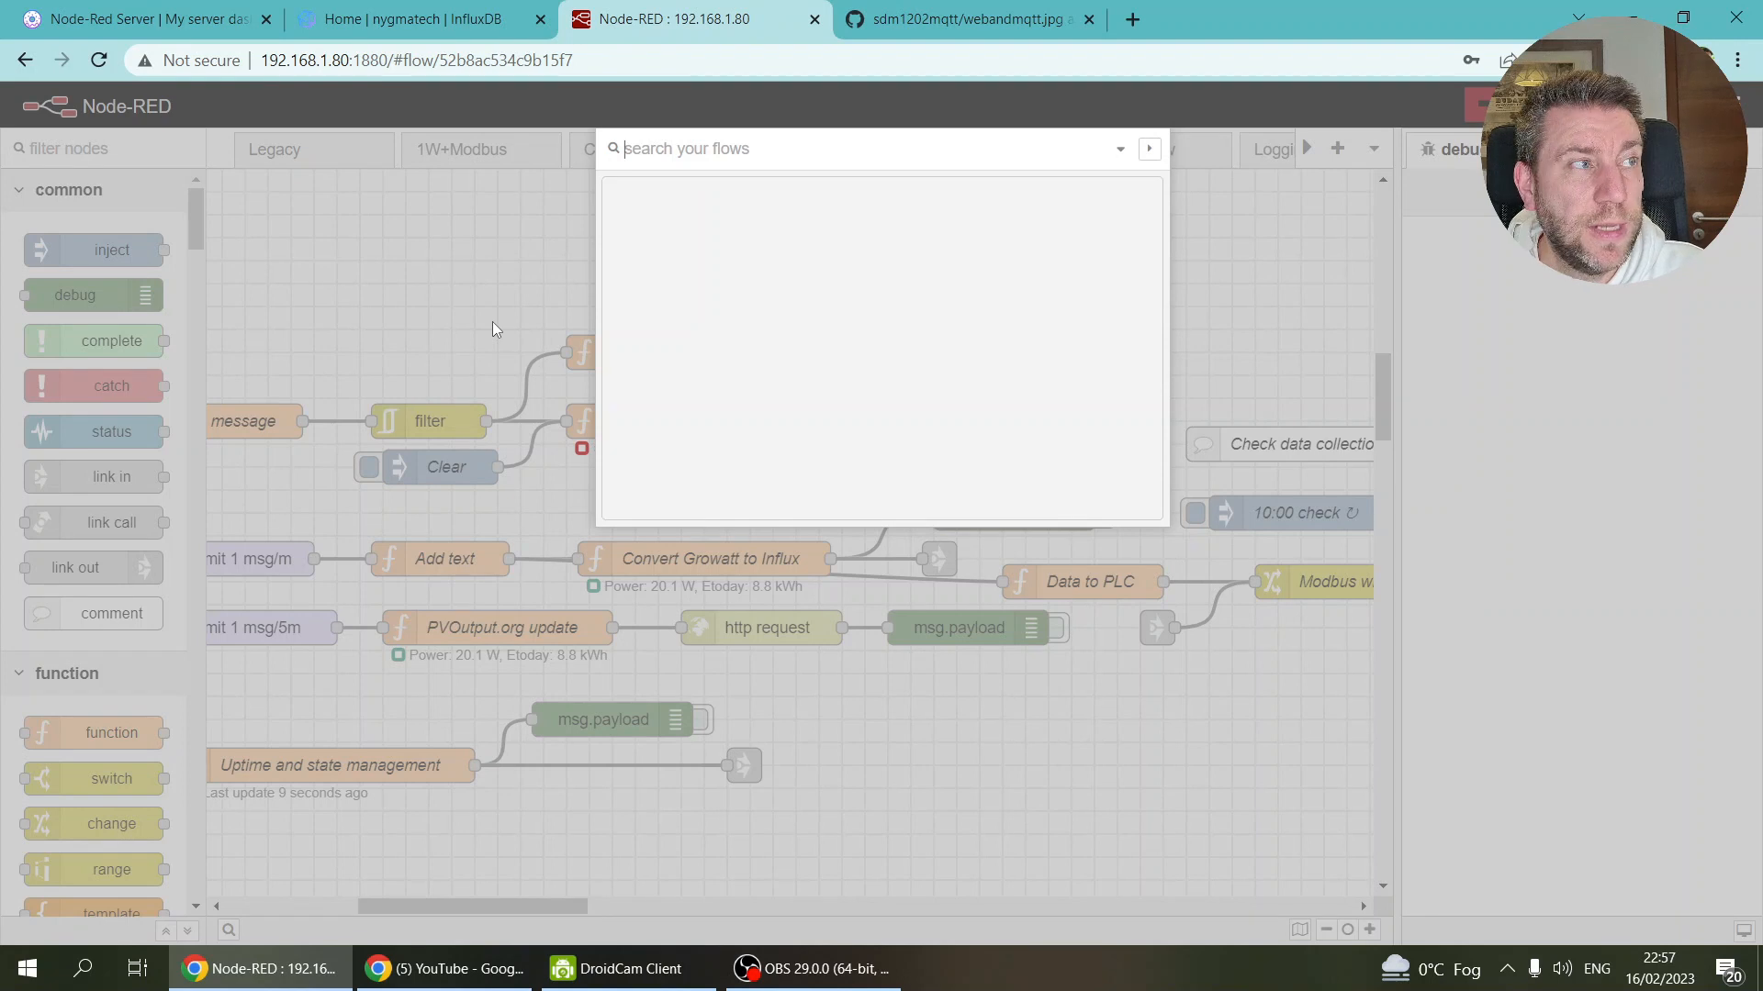
text(weather)
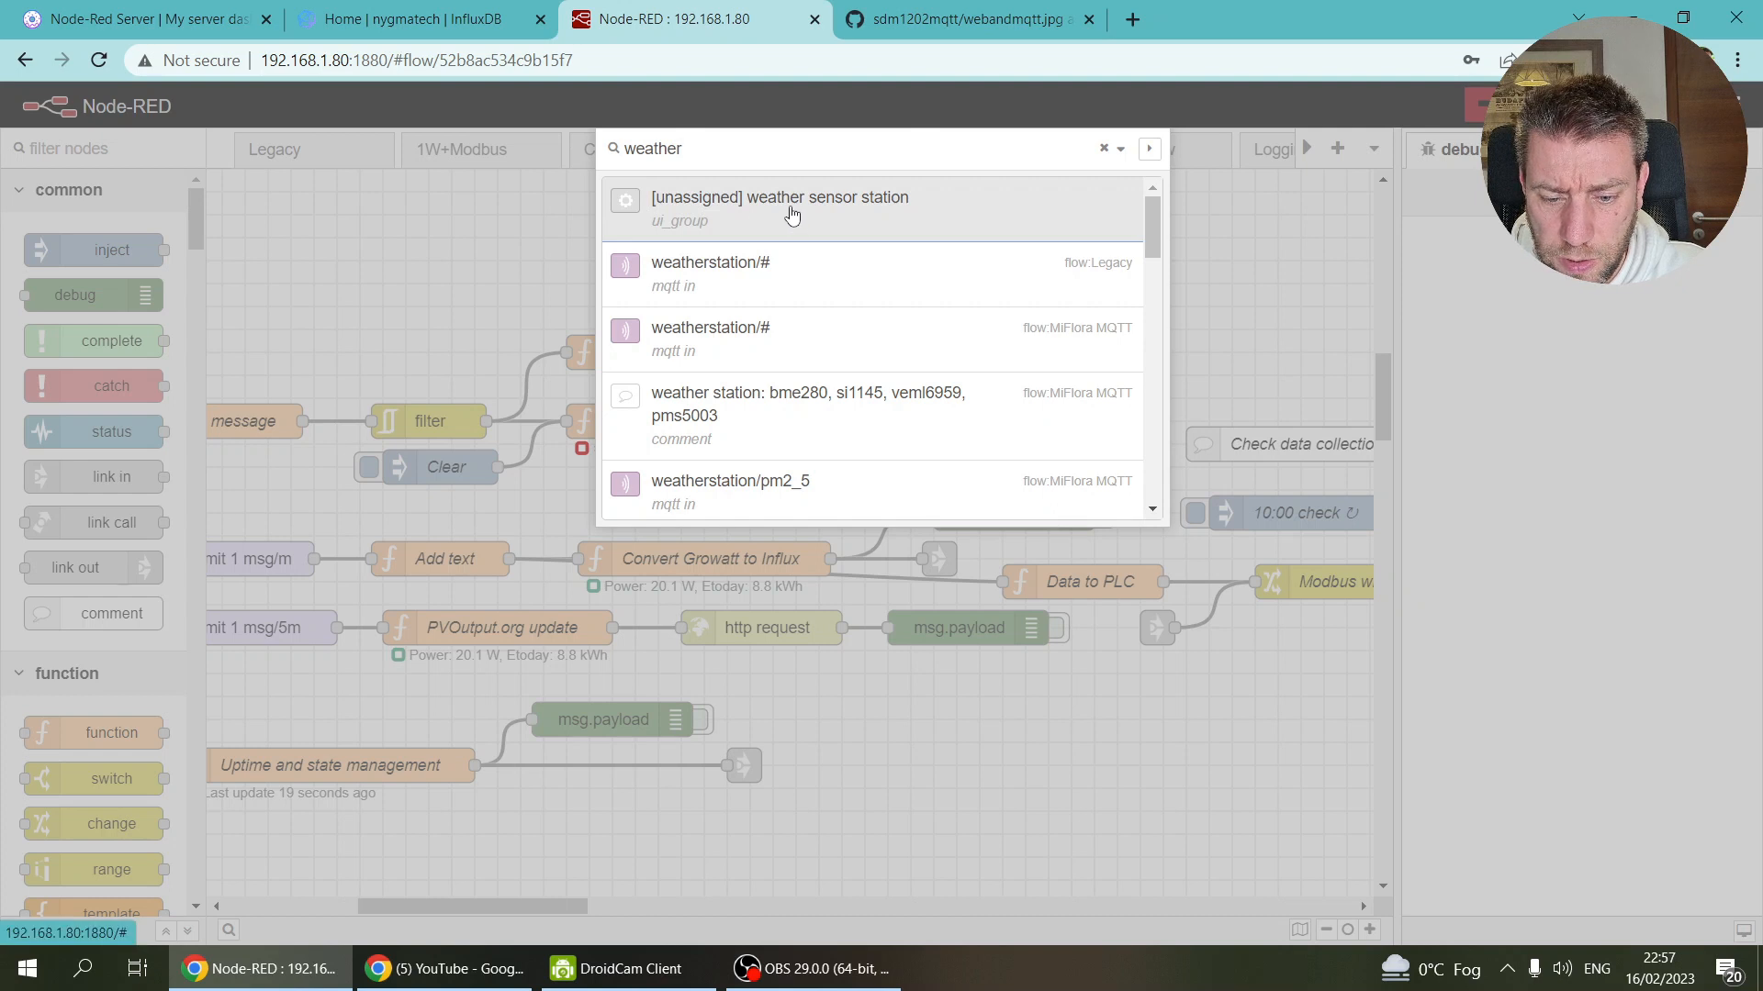
key(Return)
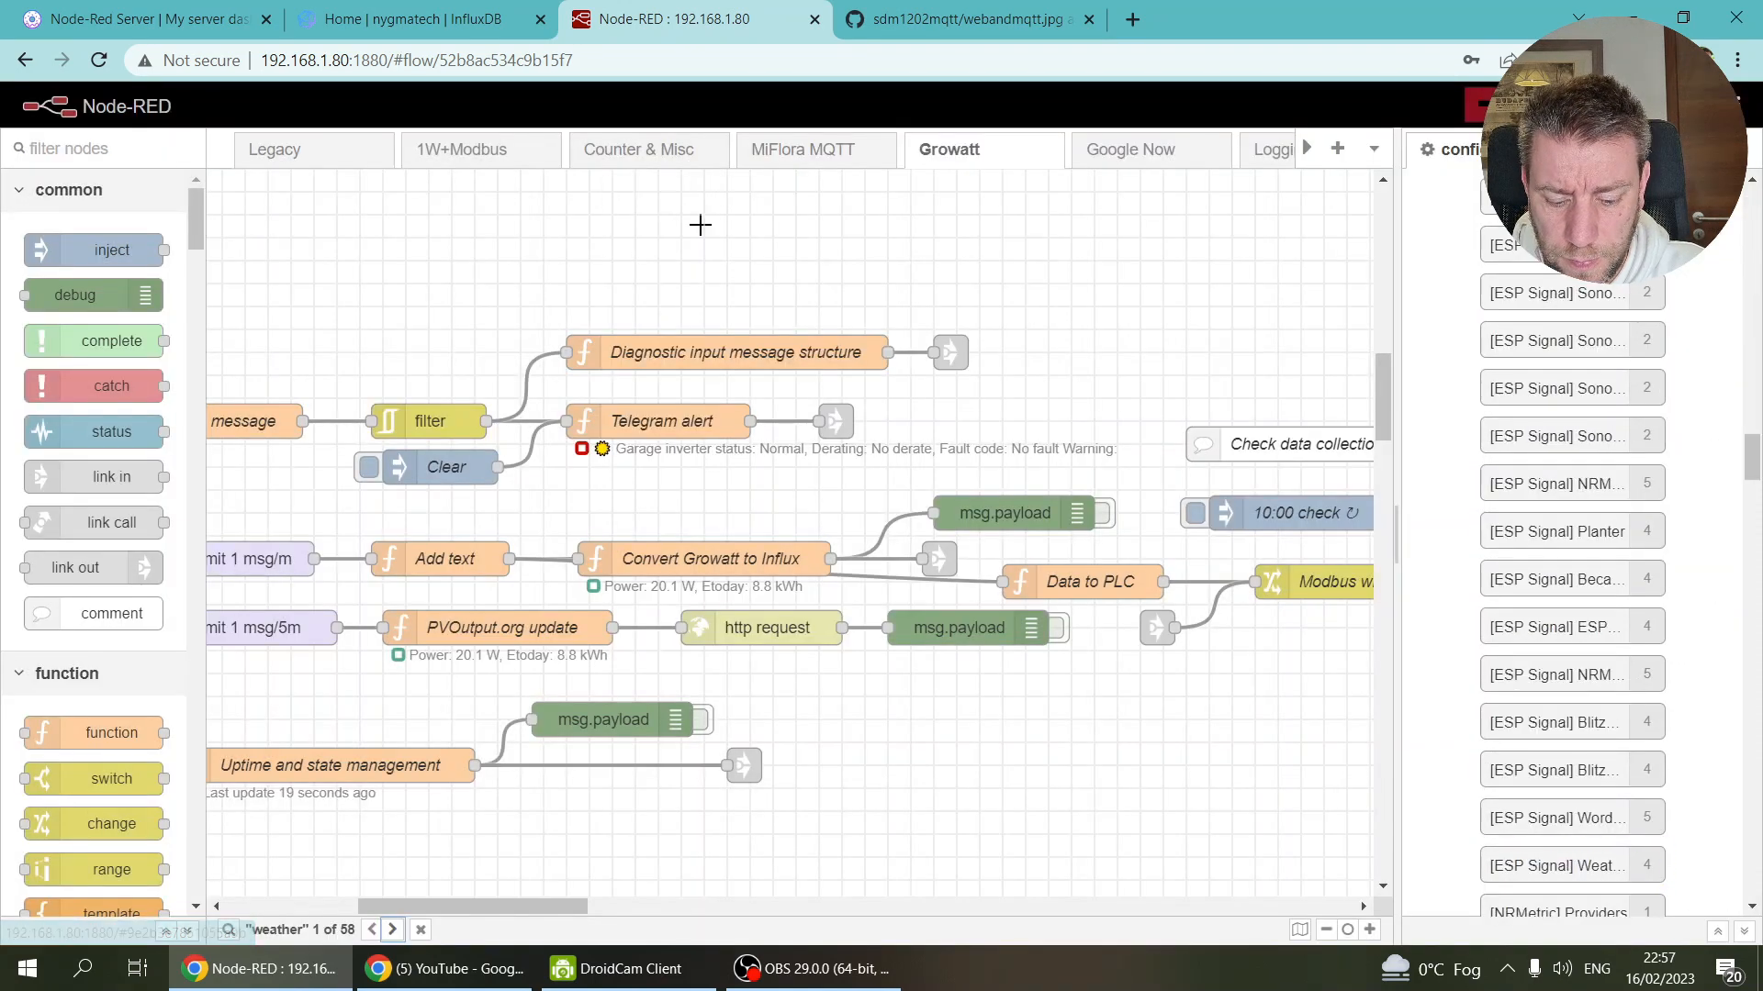
key(ctrl+f)
text(weather)
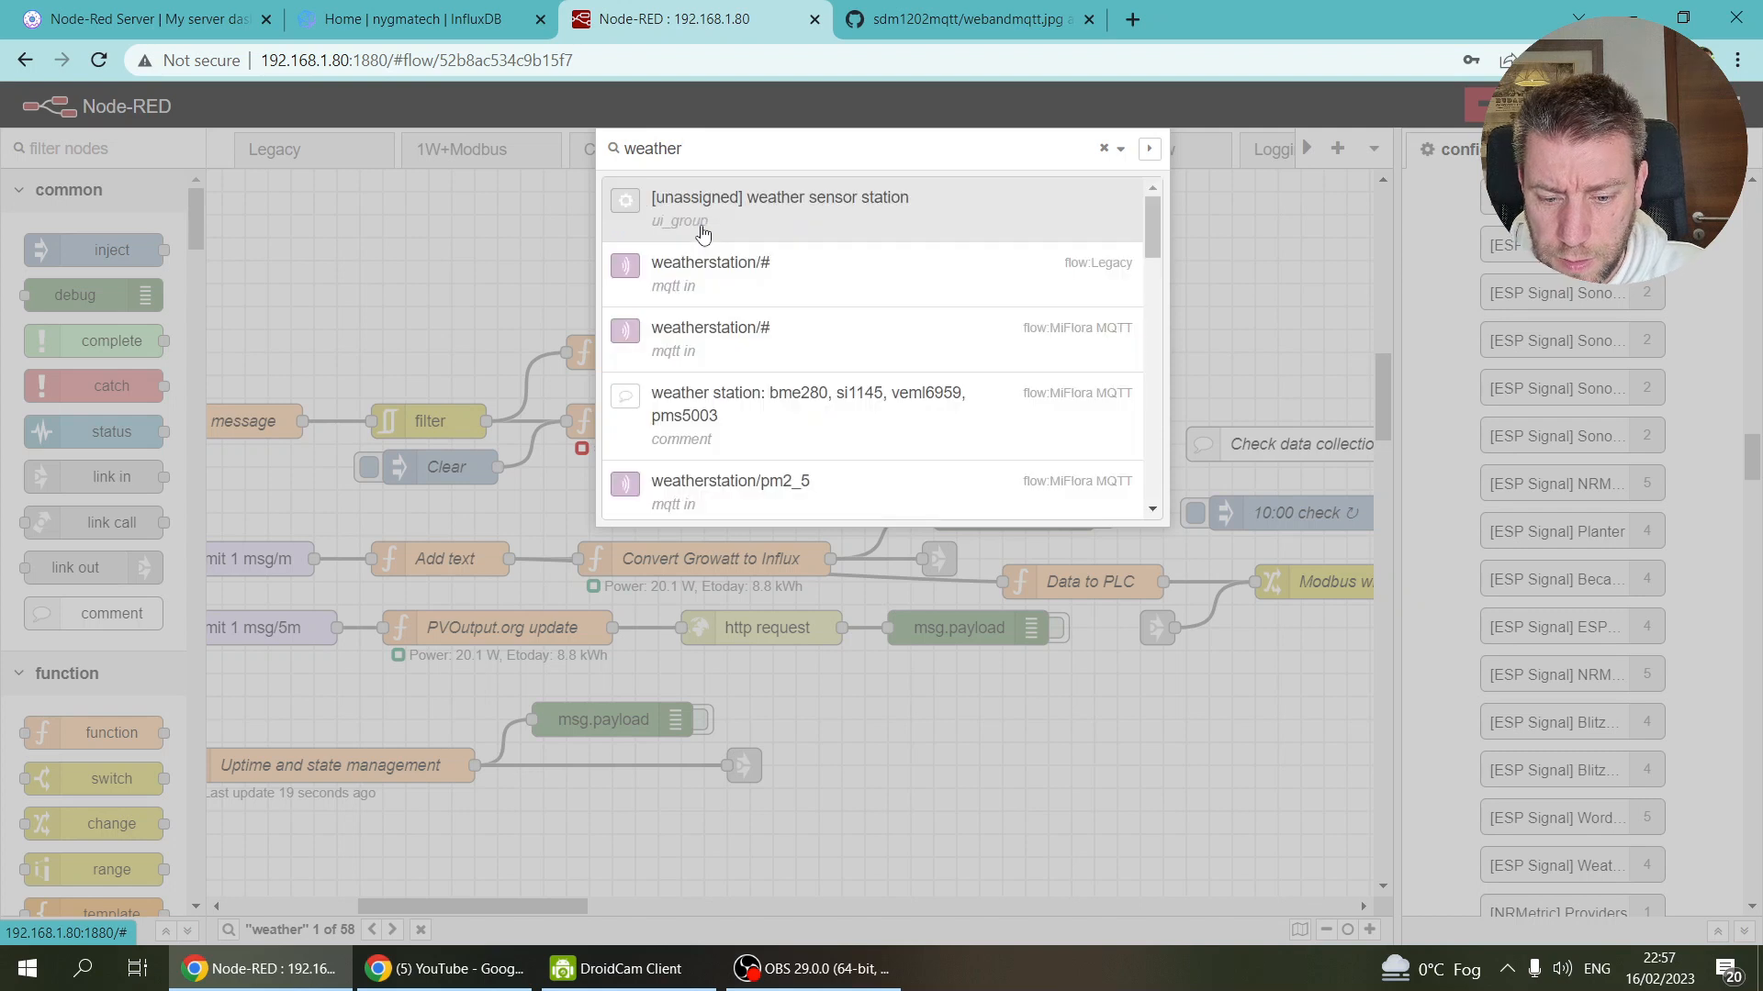
click(743, 437)
Step: Zoom out and pan around the MiFlora MQTT flow's weather station section
scroll(742, 428, down, 5)
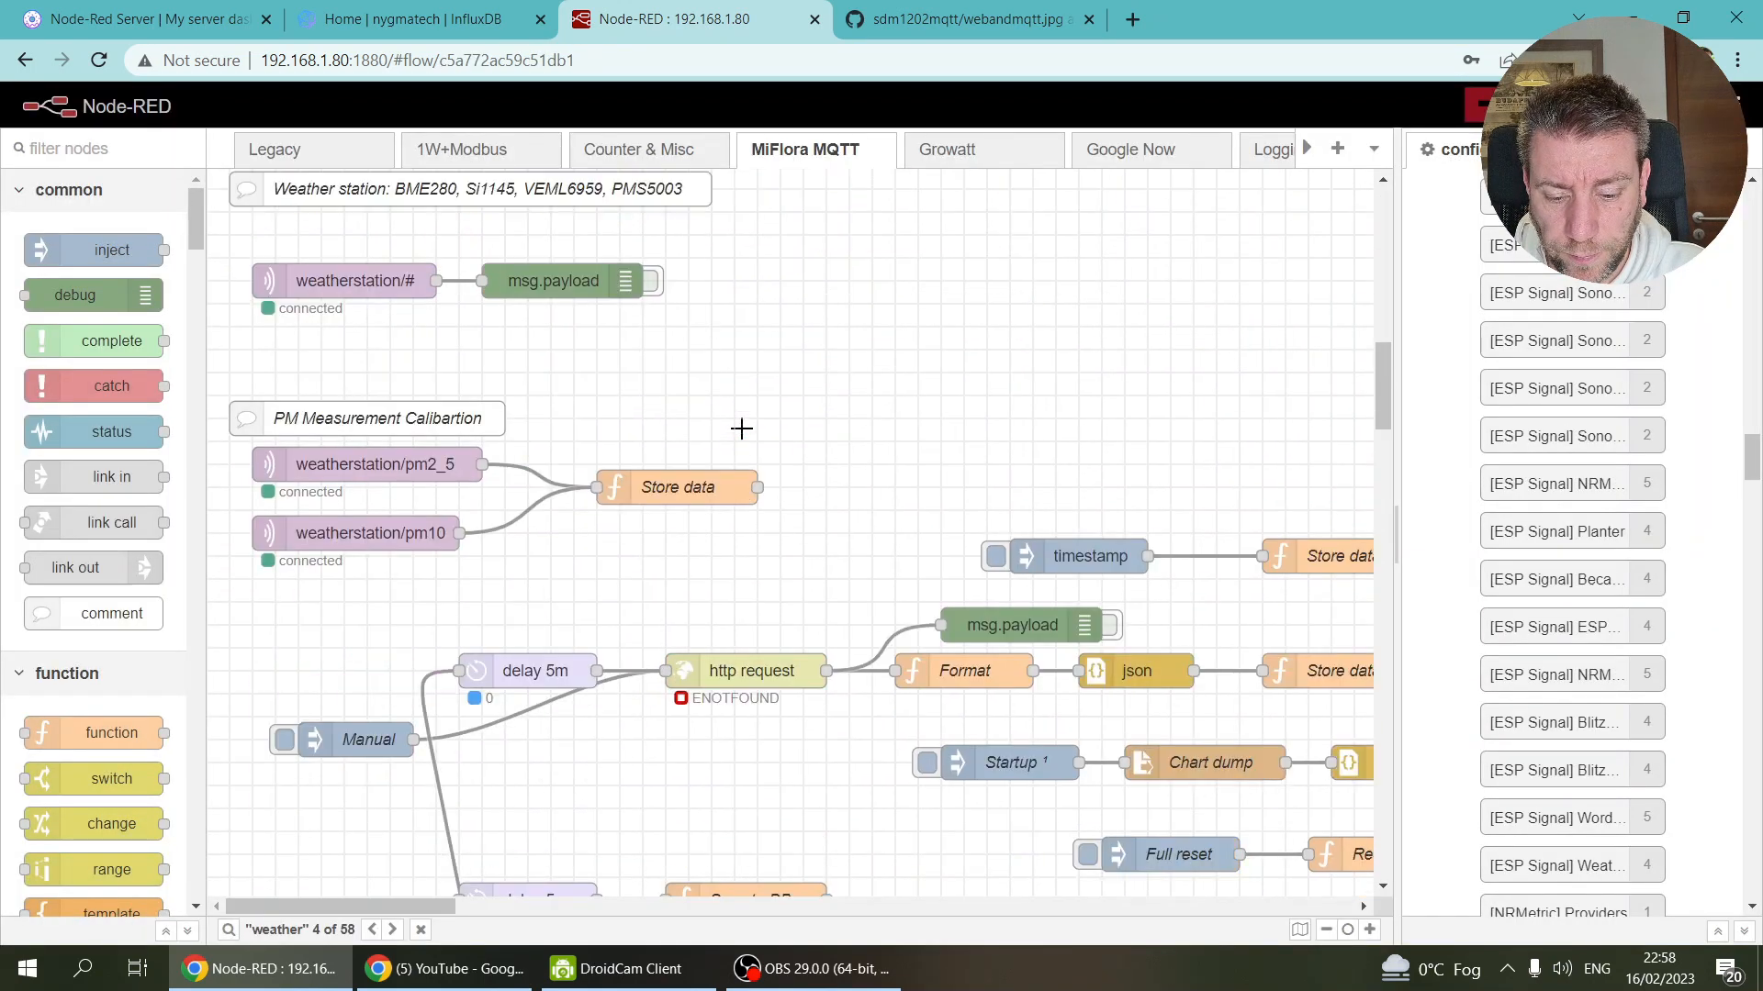
scroll(742, 428, down, 3)
drag(434, 906, 614, 921)
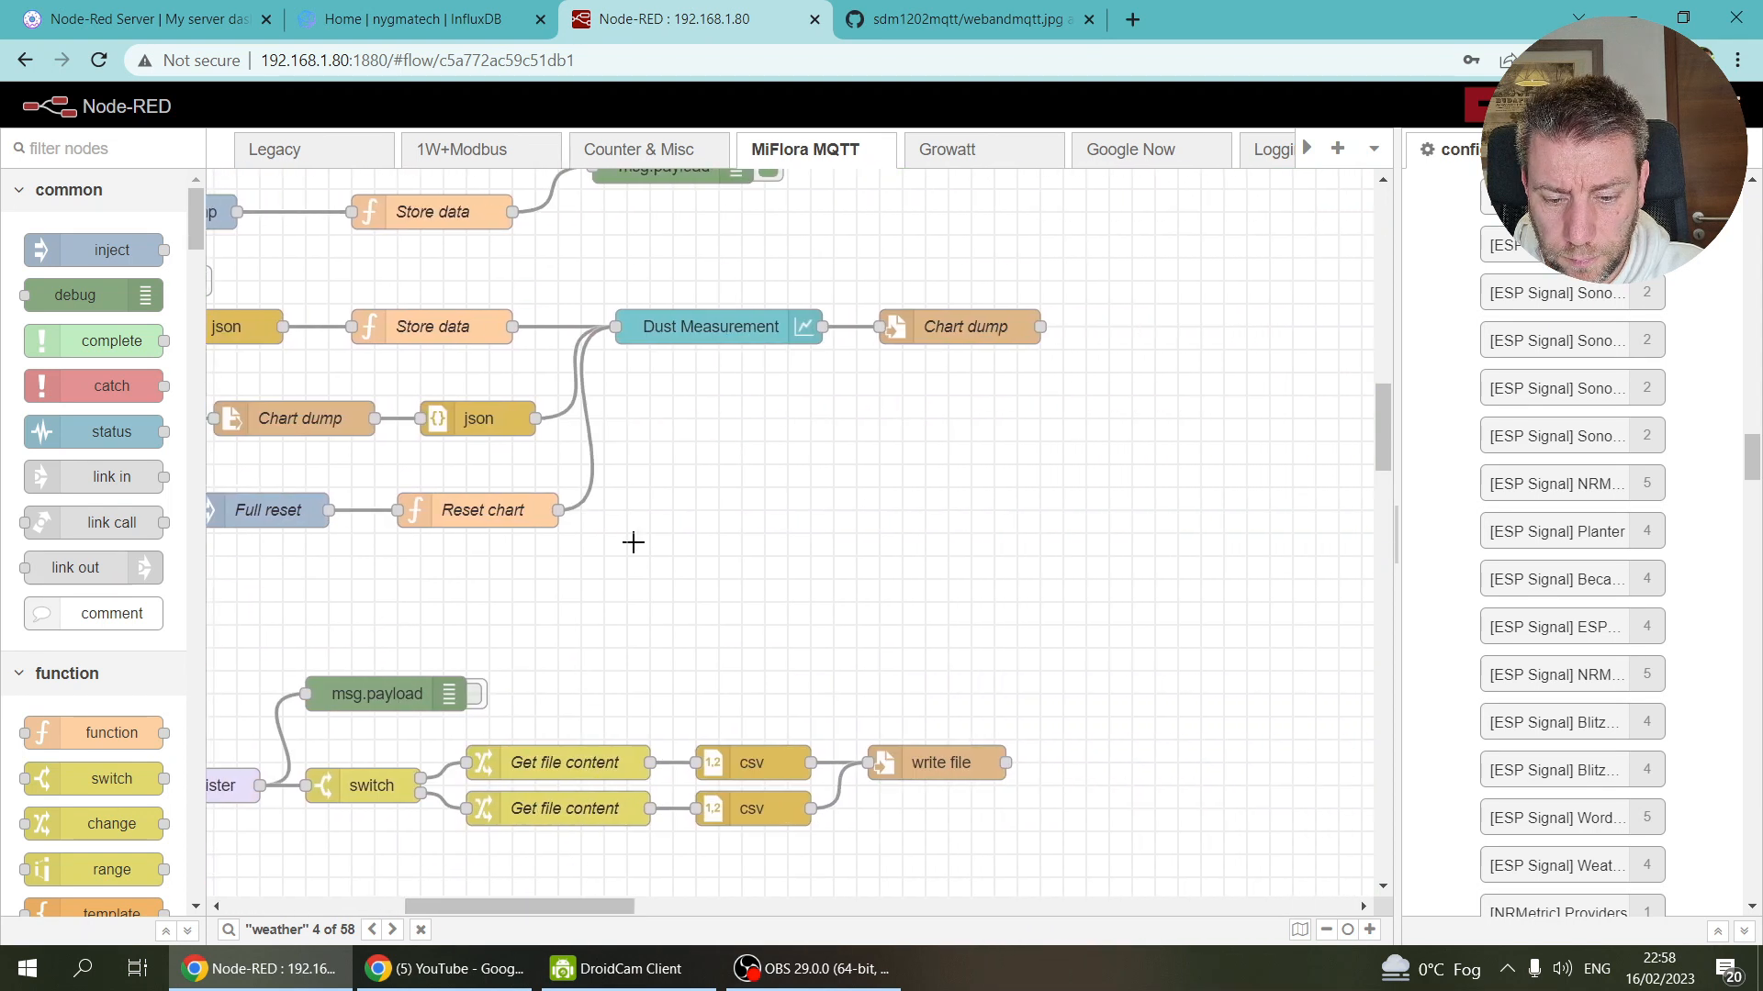
scroll(630, 539, up, 1)
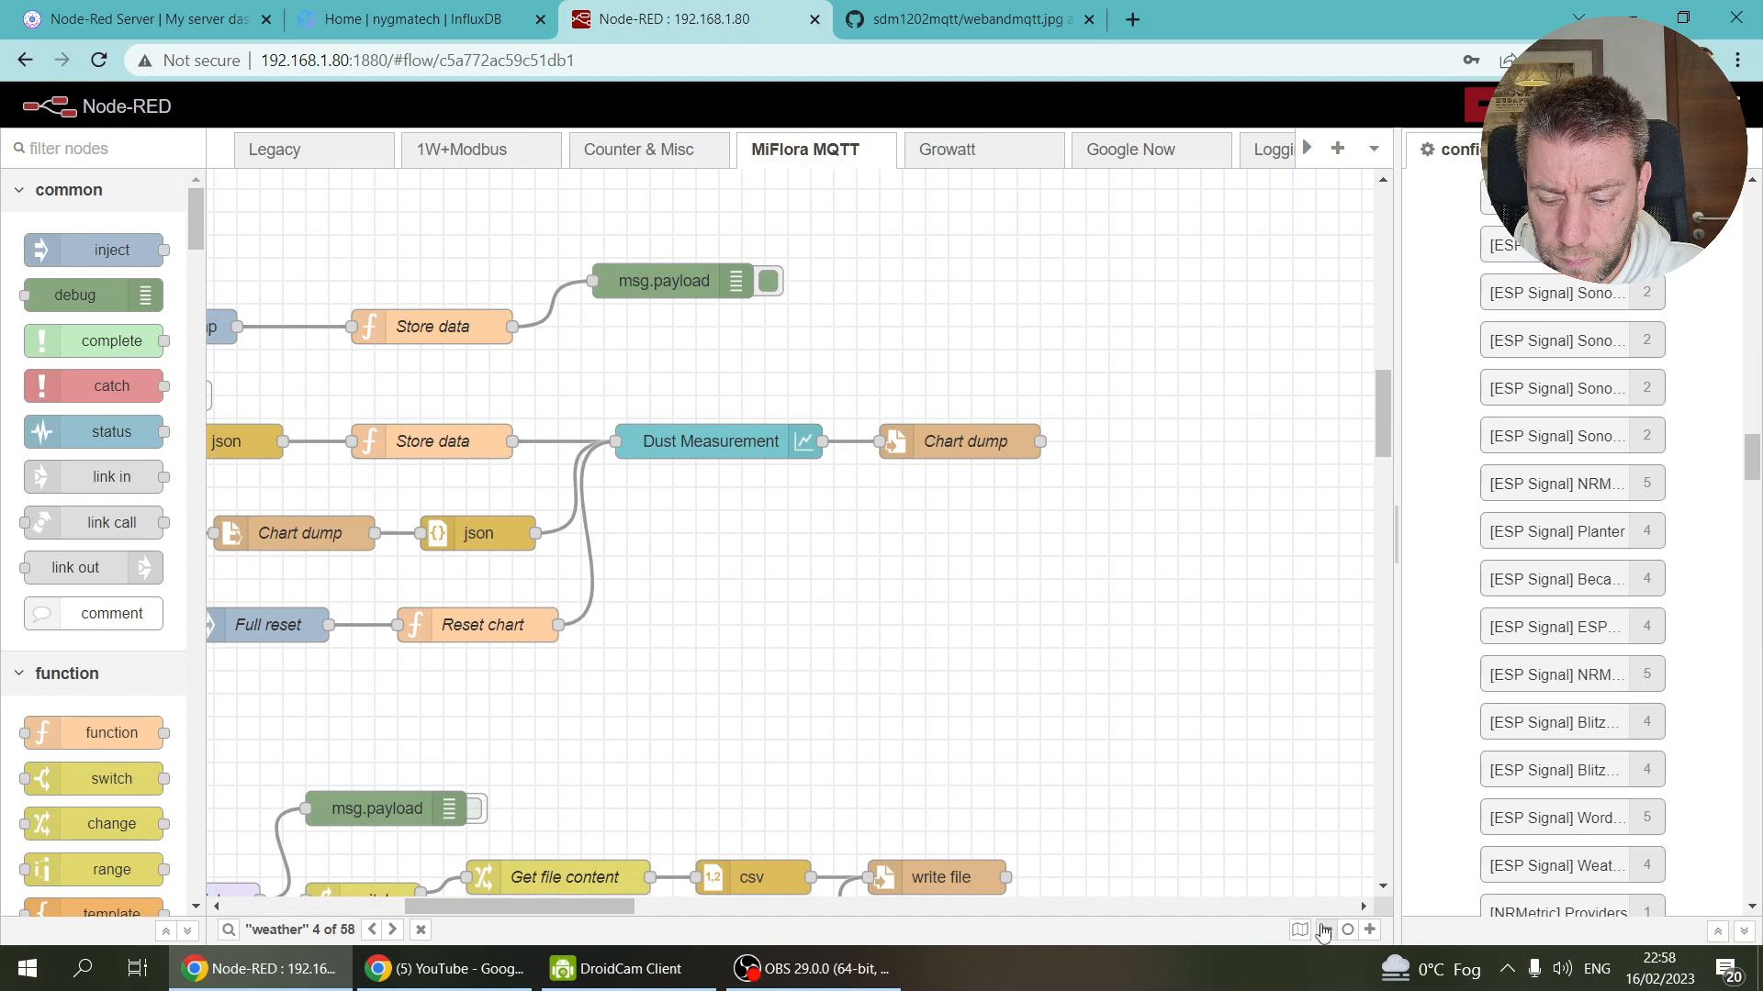
click(1327, 930)
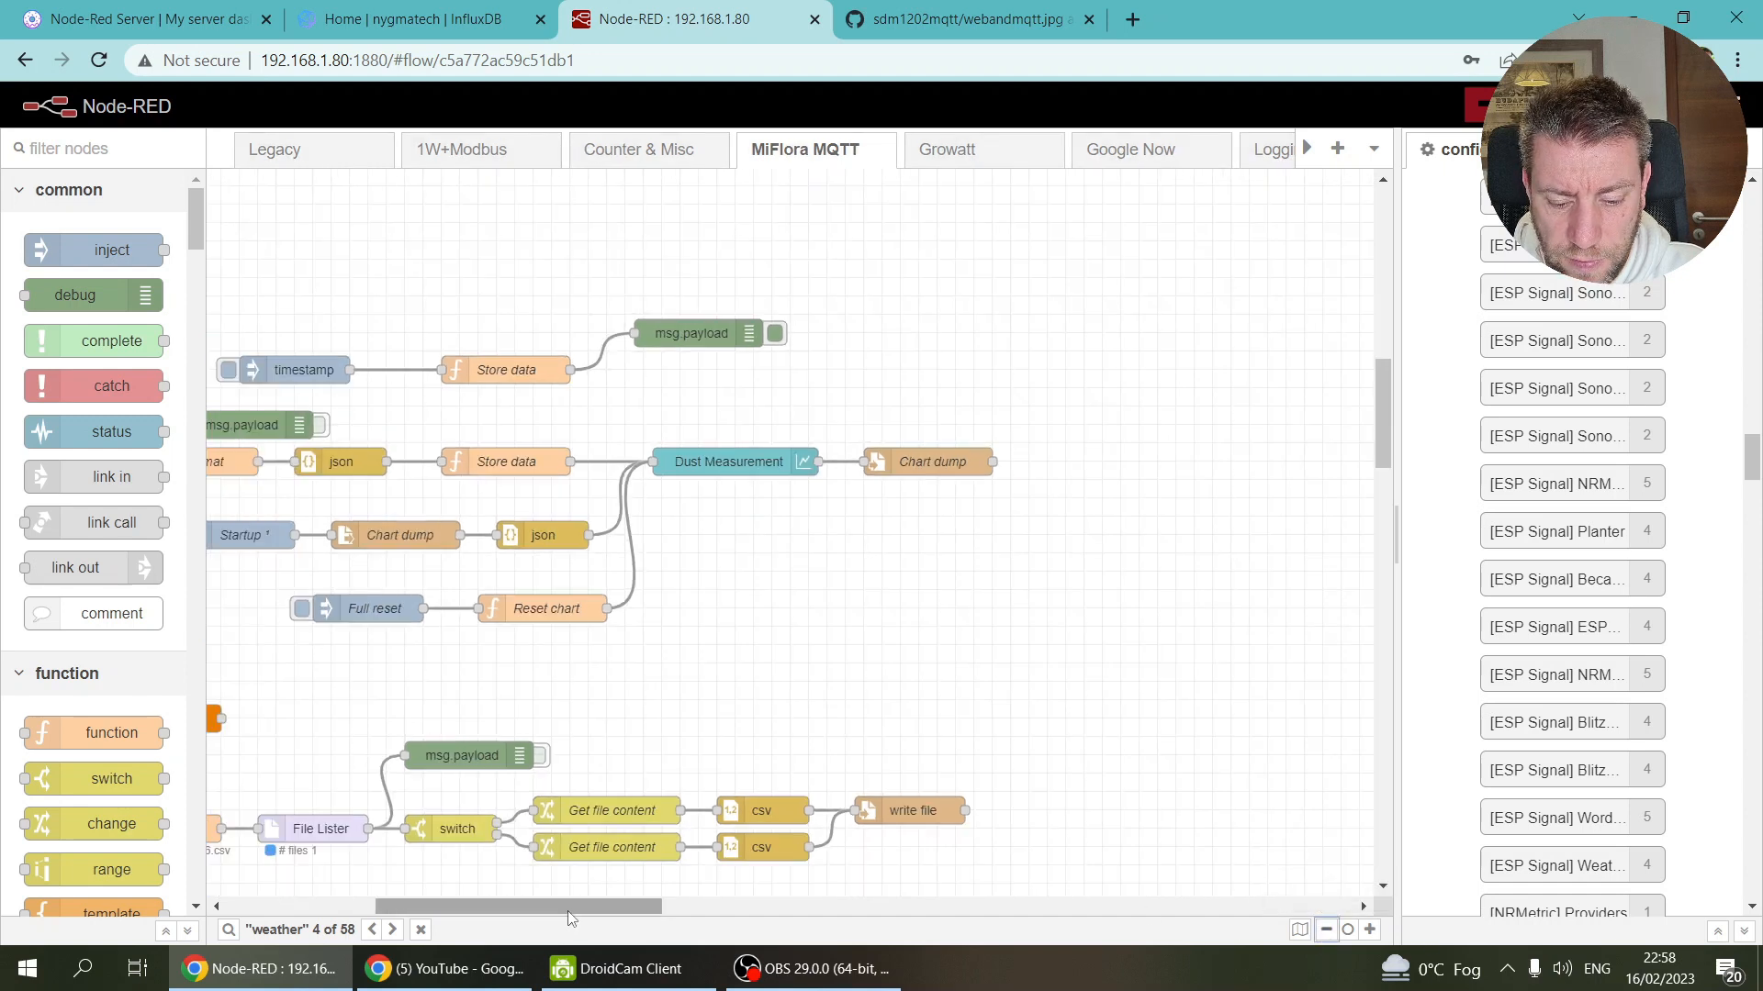
drag(520, 909, 369, 908)
scroll(760, 637, down, 9)
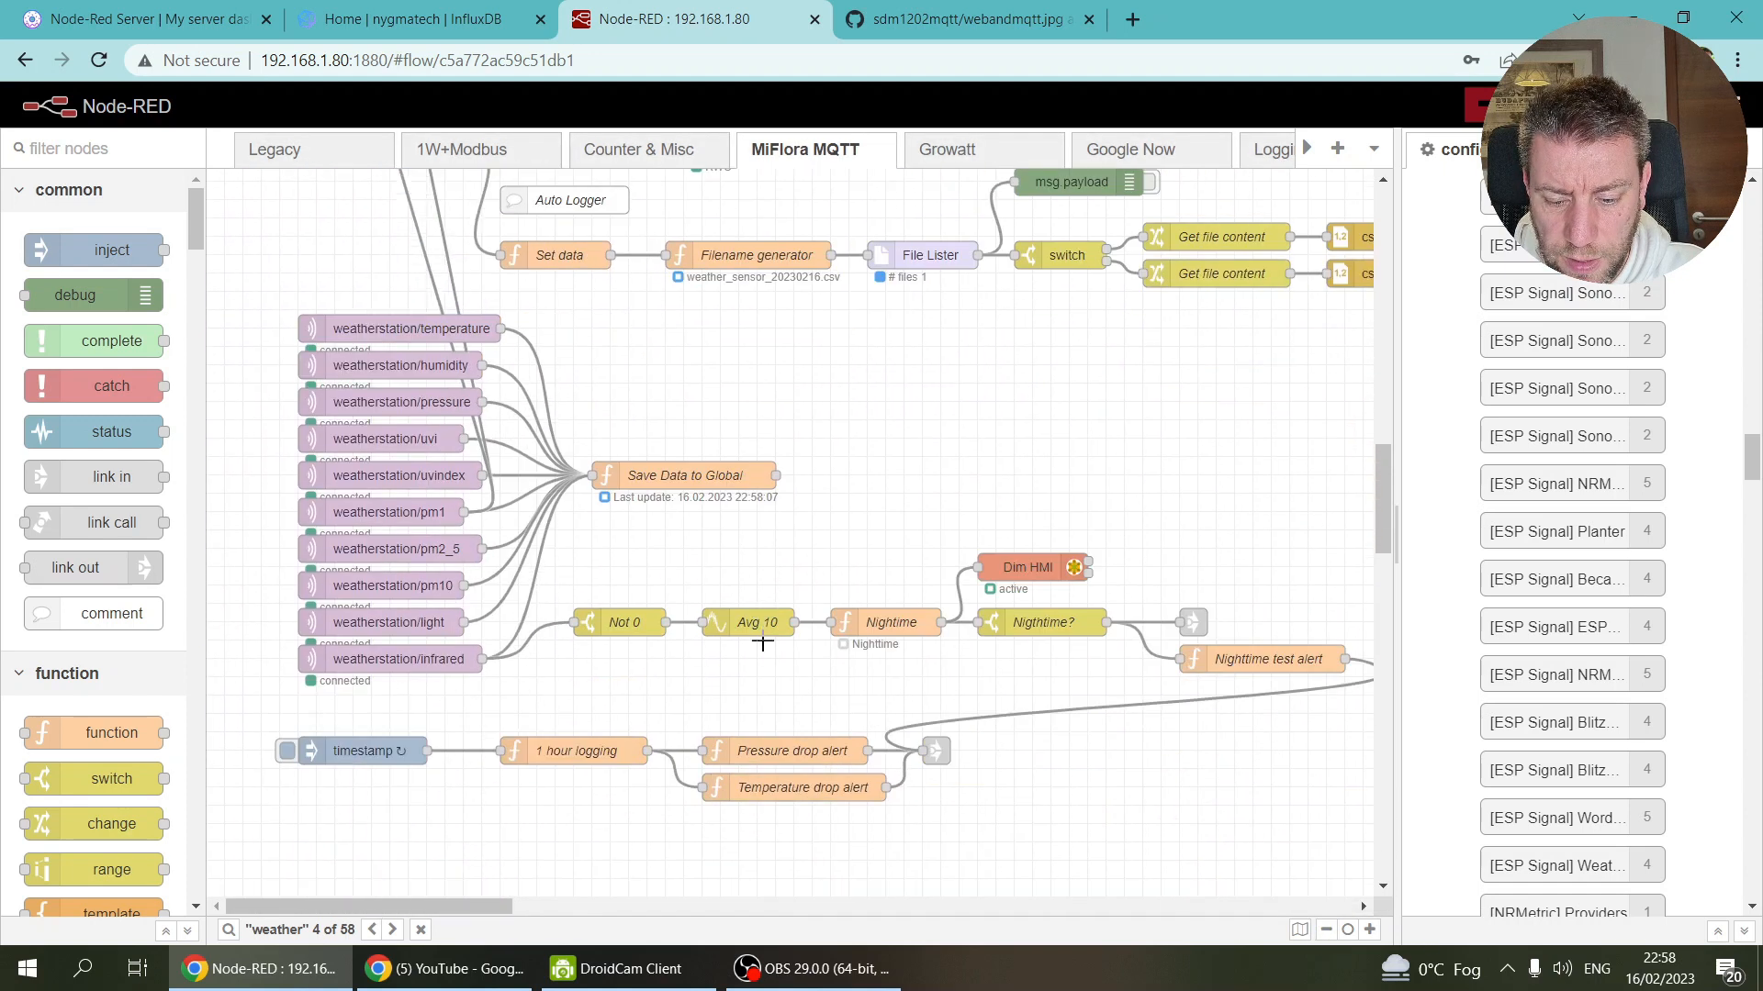
mouse_move(410, 899)
mouse_down()
mouse_move(645, 921)
mouse_move(396, 913)
mouse_up()
scroll(791, 536, up, 1)
scroll(791, 536, up, 3)
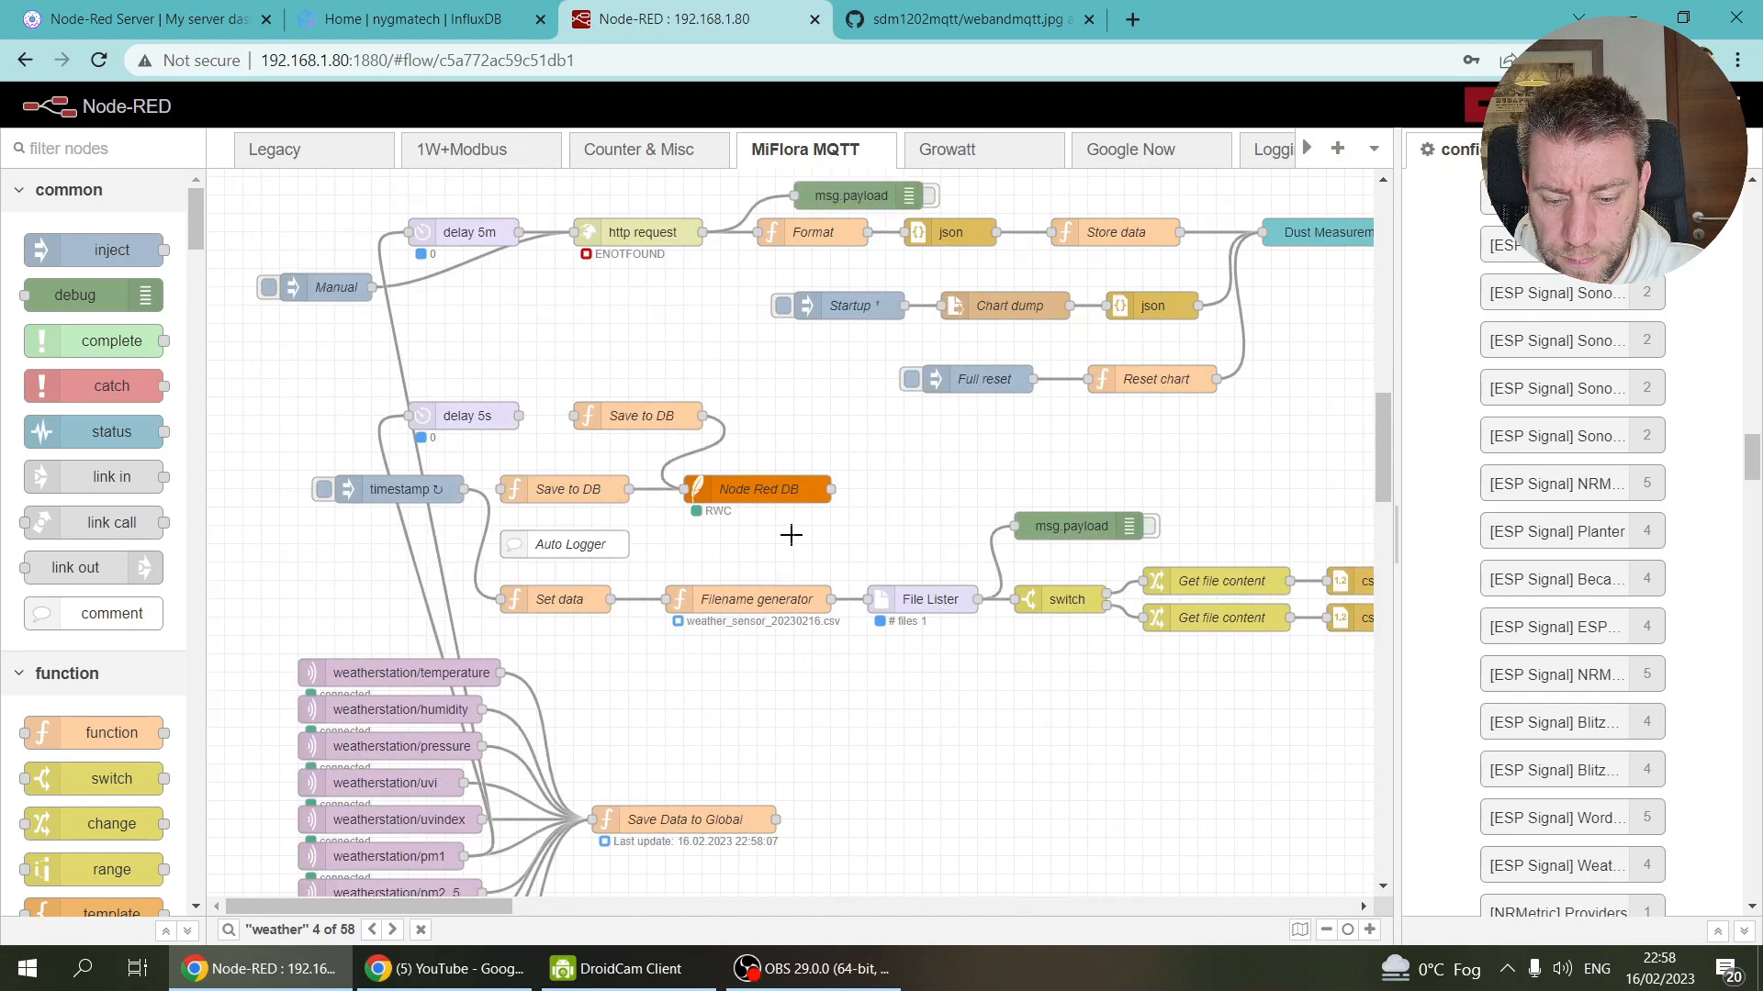
scroll(792, 535, up, 2)
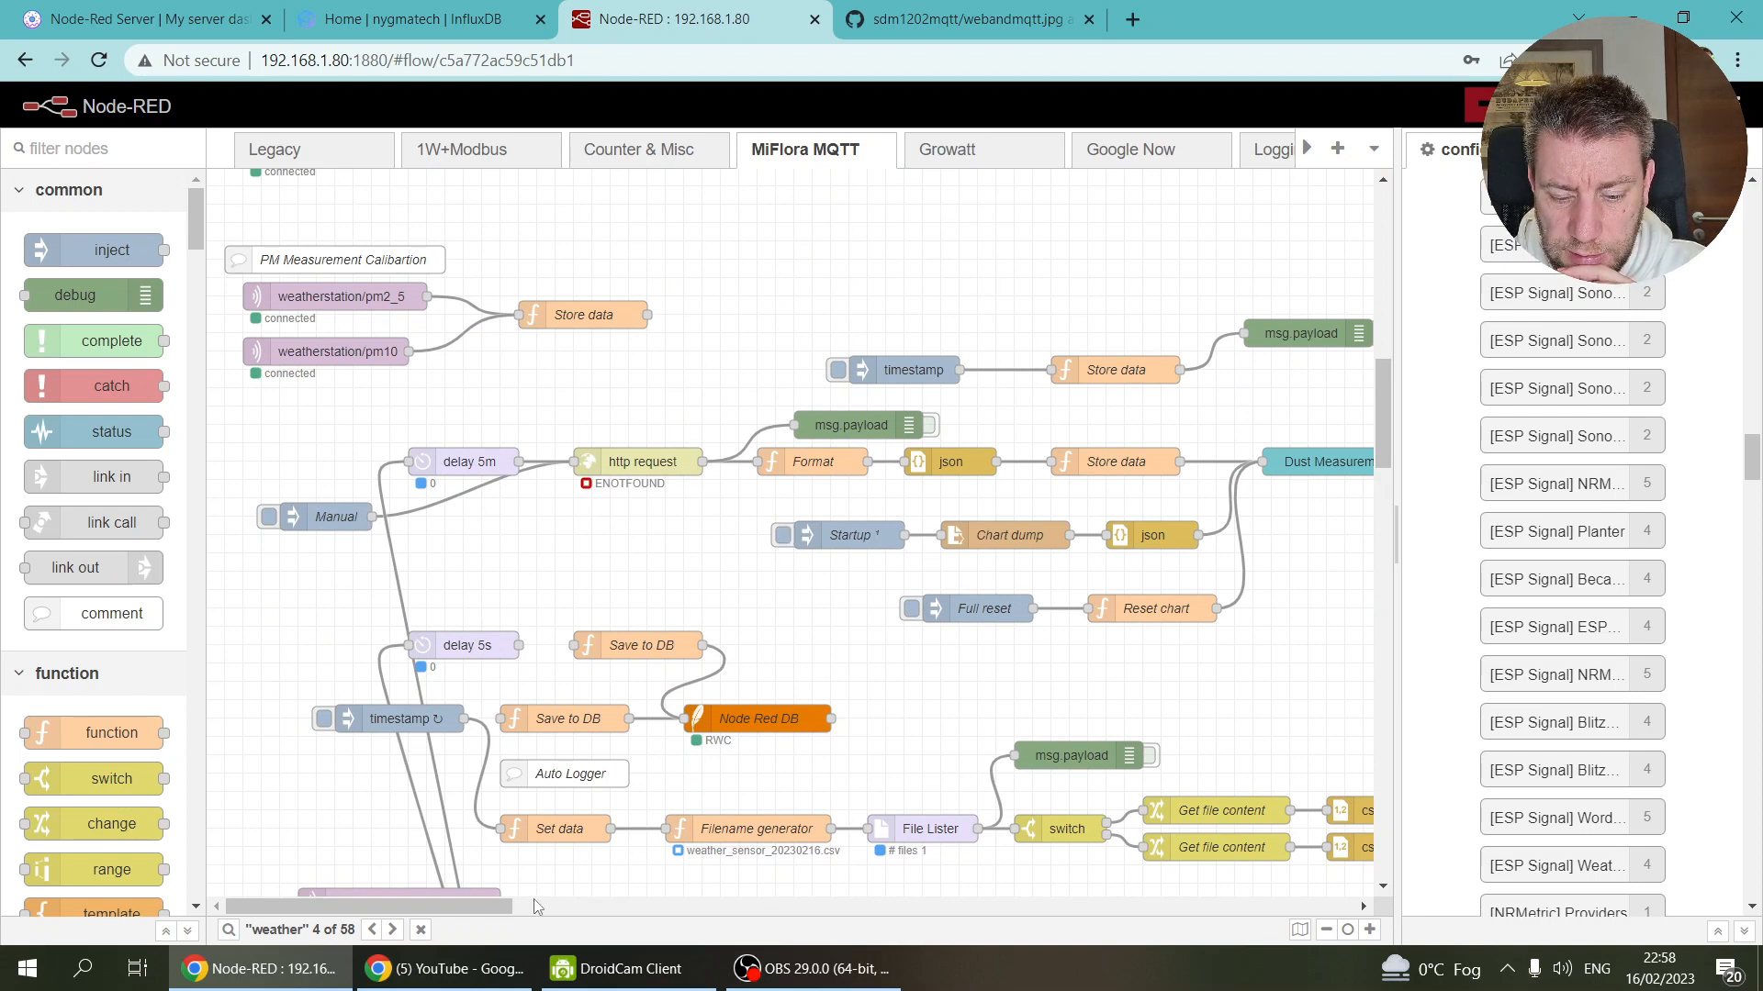
drag(457, 911, 413, 912)
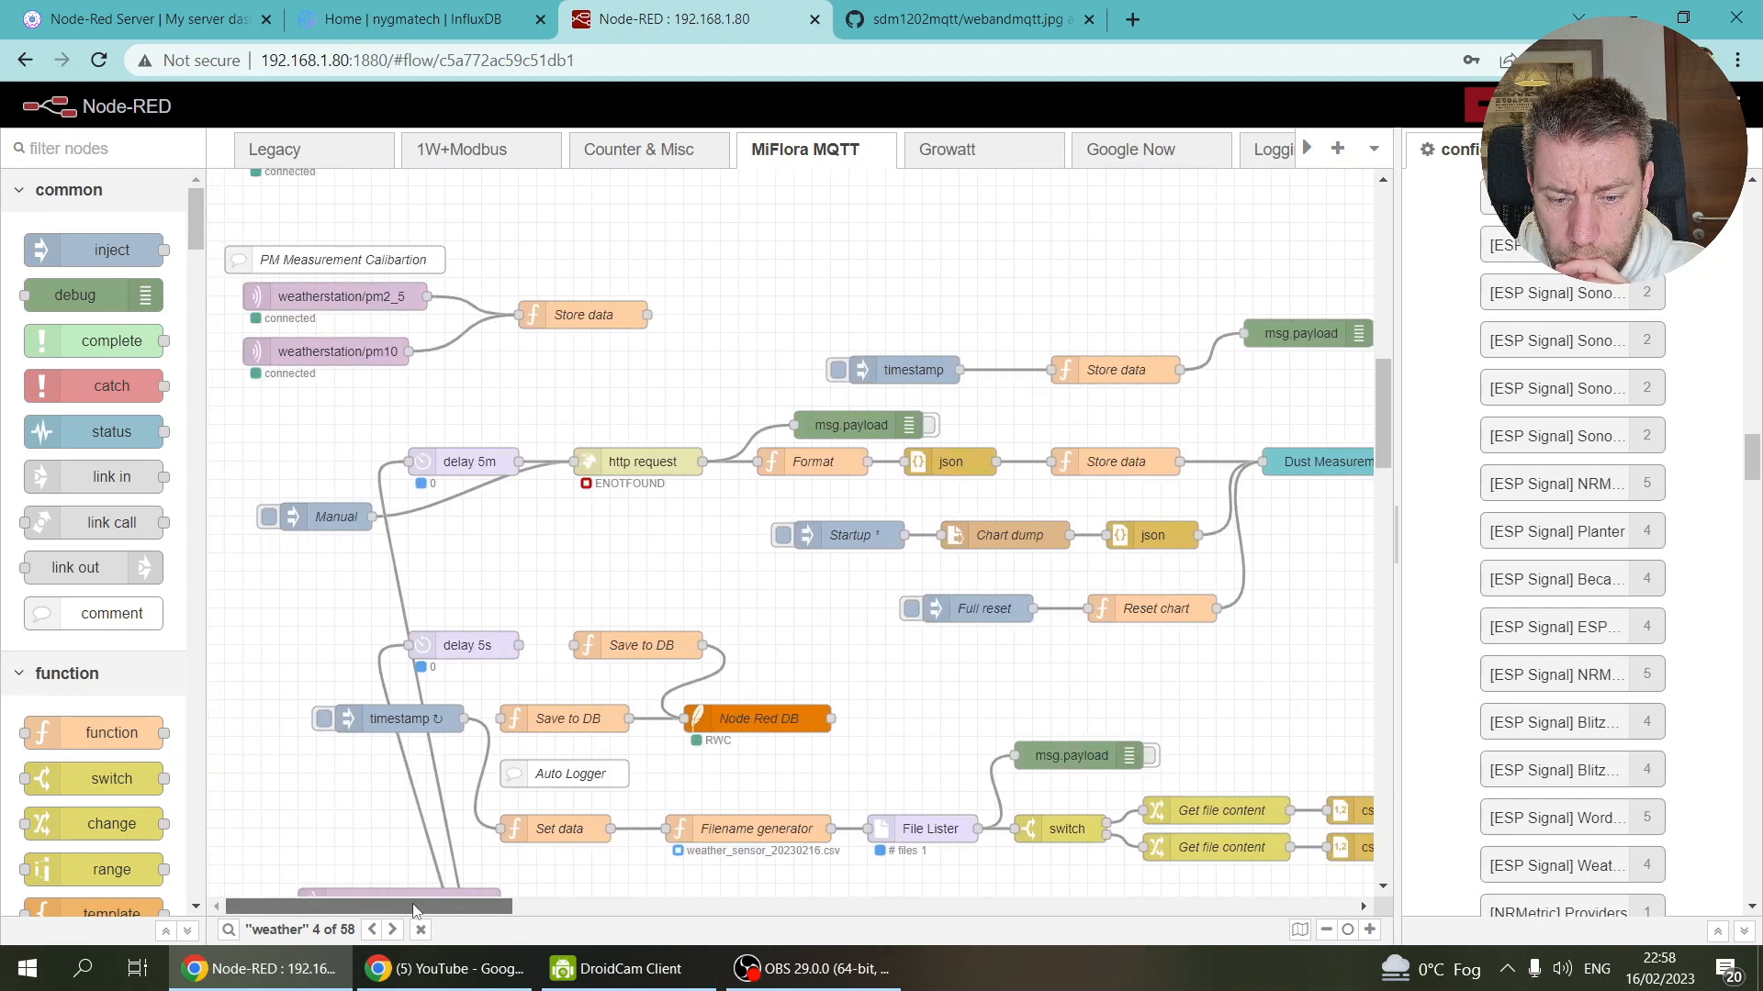
Step: Open the Legacy flow and scroll down to its Convert to Influx nodes
click(300, 148)
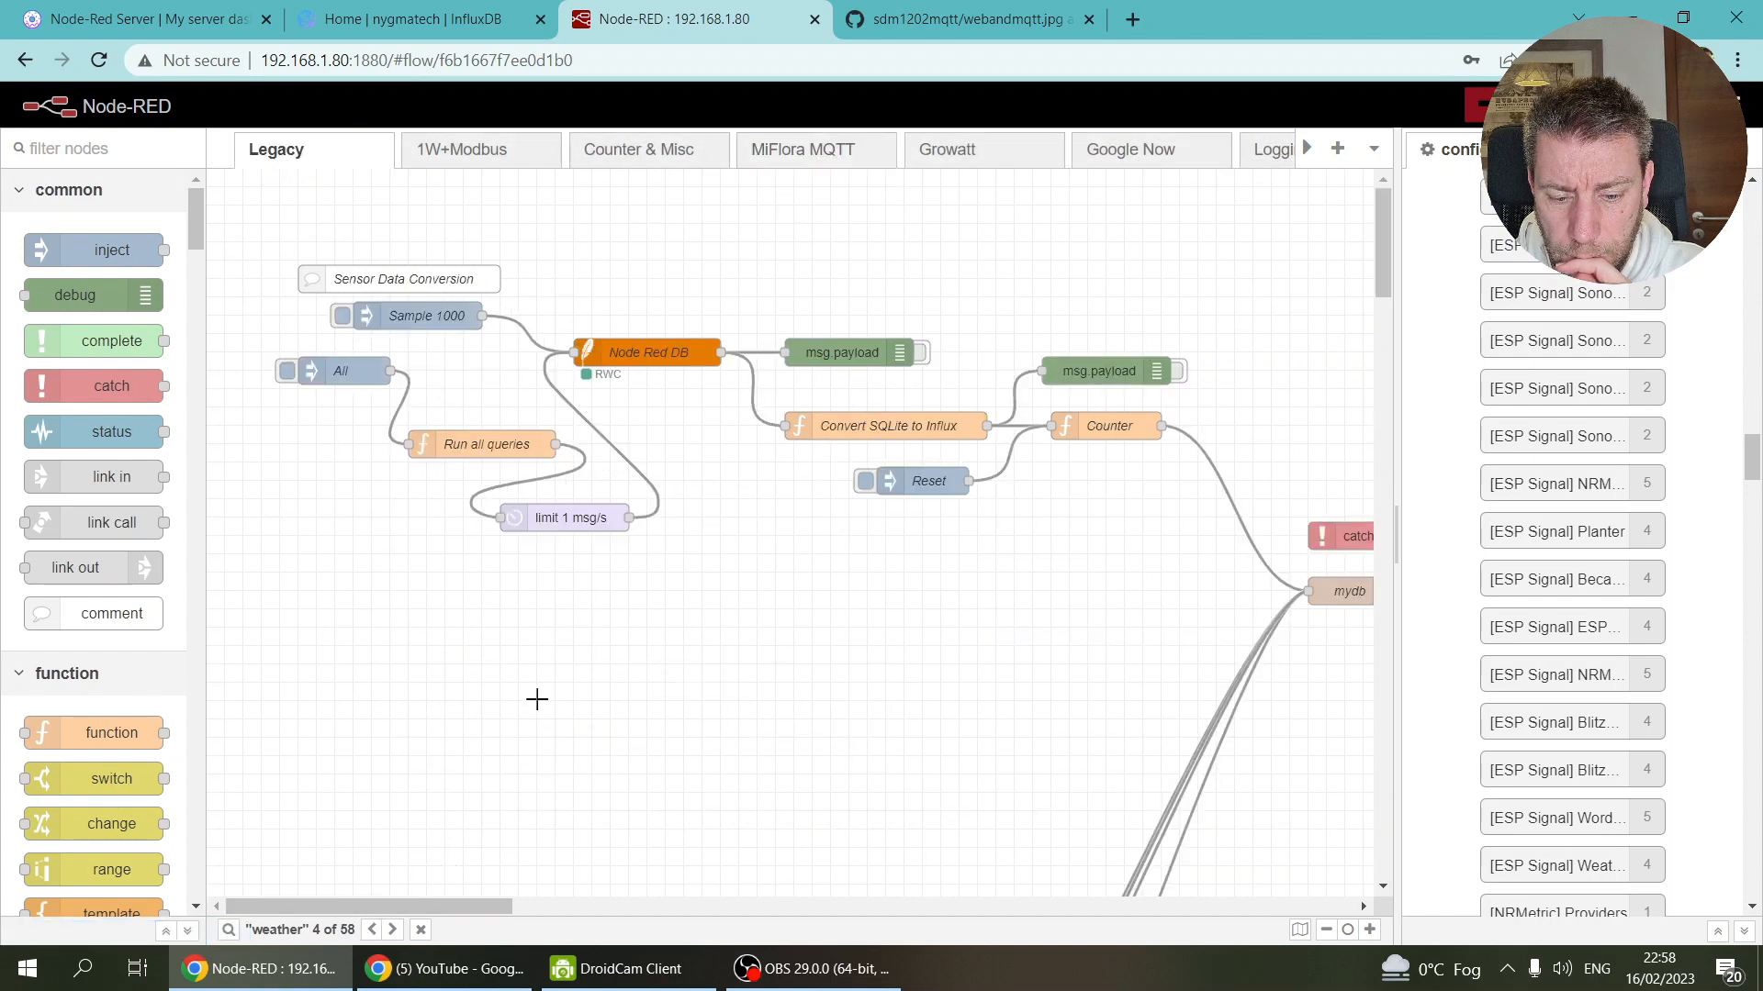
scroll(537, 699, down, 10)
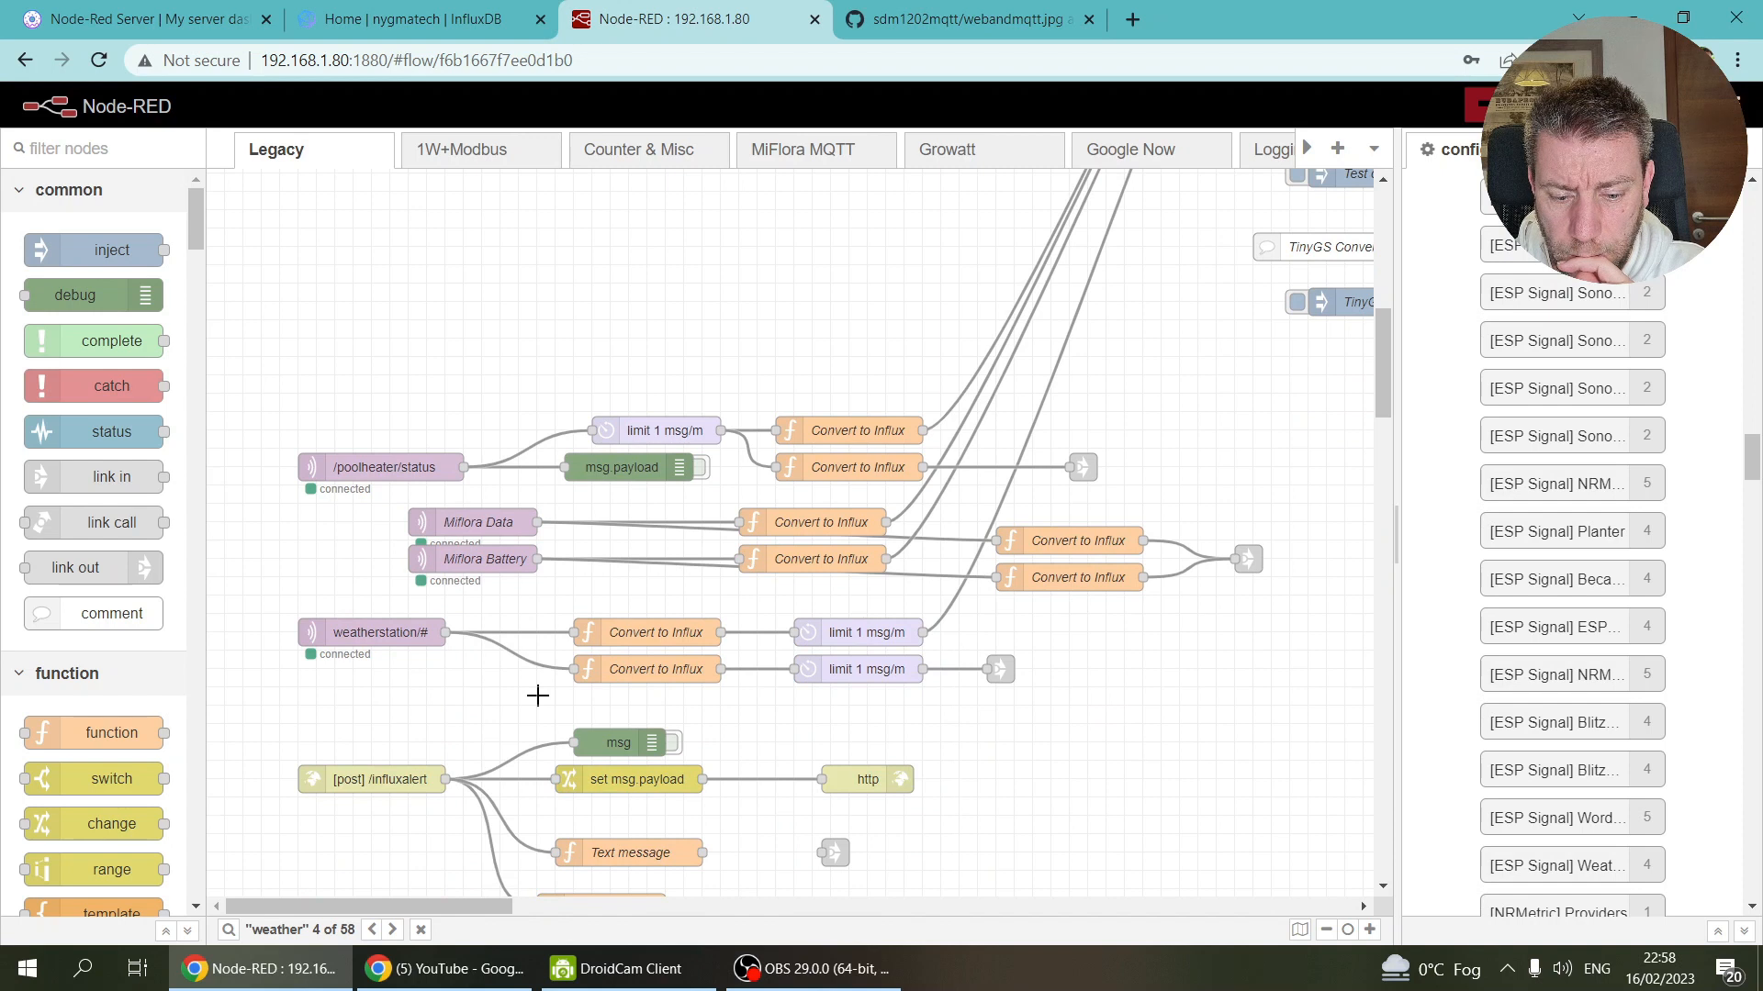
scroll(537, 696, down, 2)
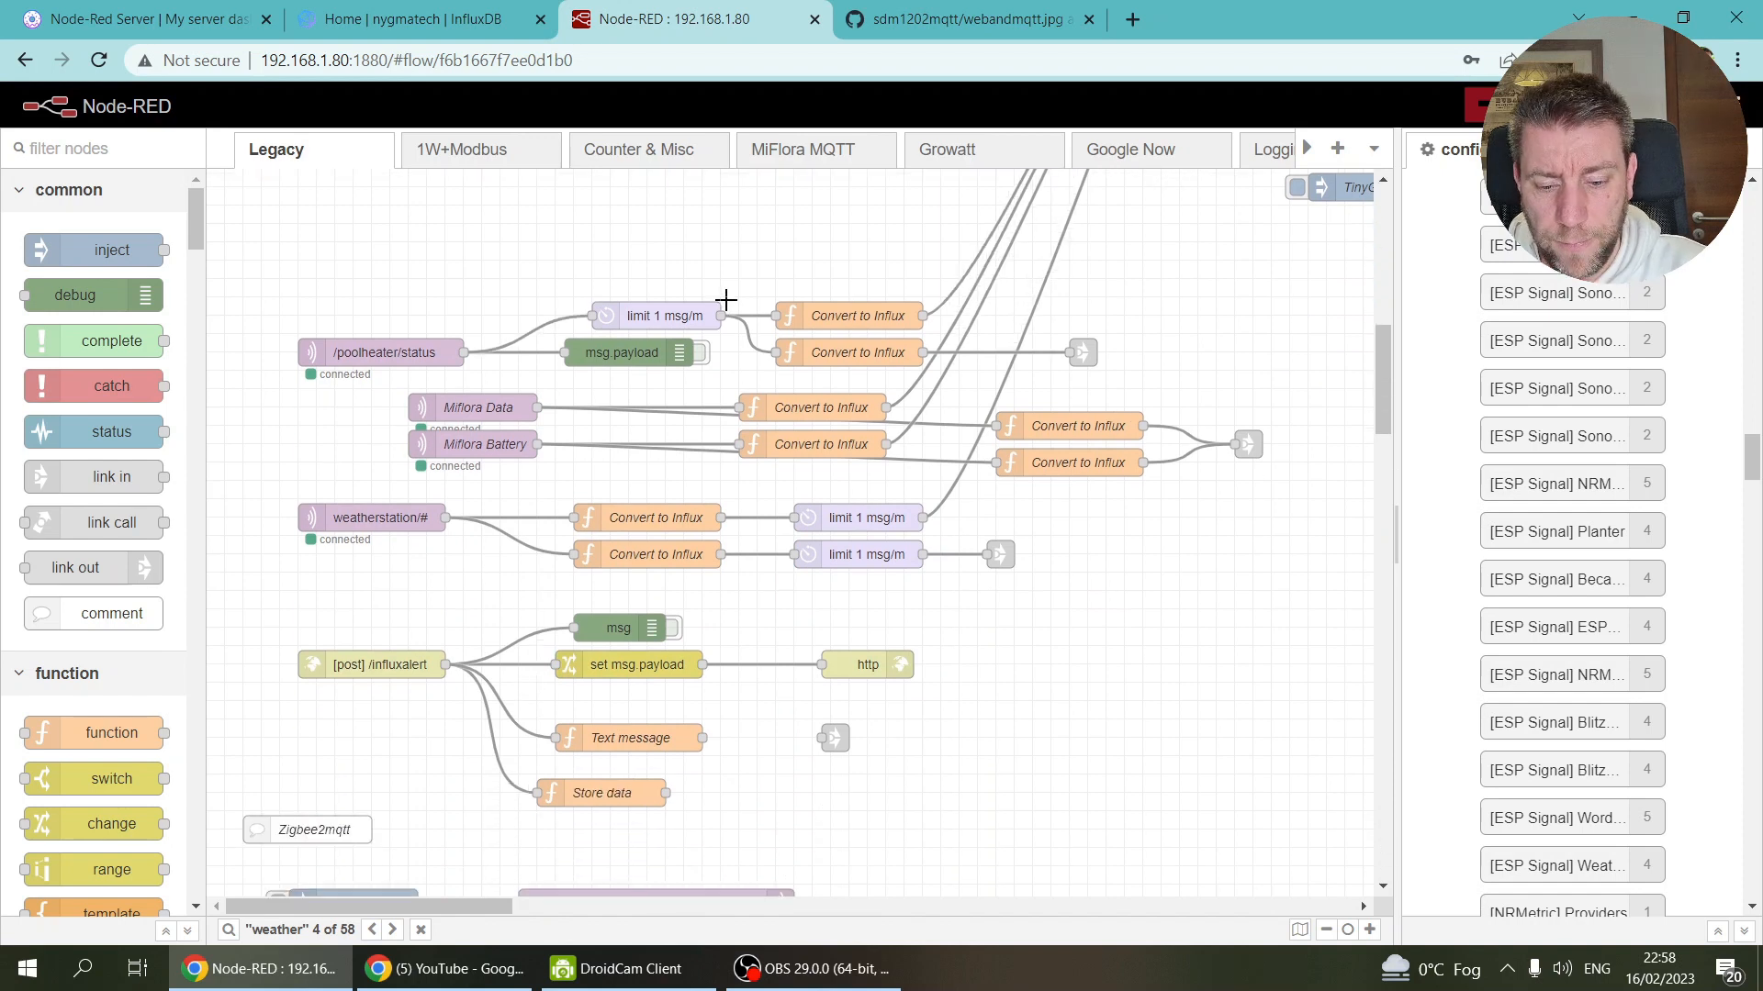
Step: Find the Saia & NORA flow via search 'saia' and copy its Convert to Influx and link out nodes
key(ctrl+f)
text(saia)
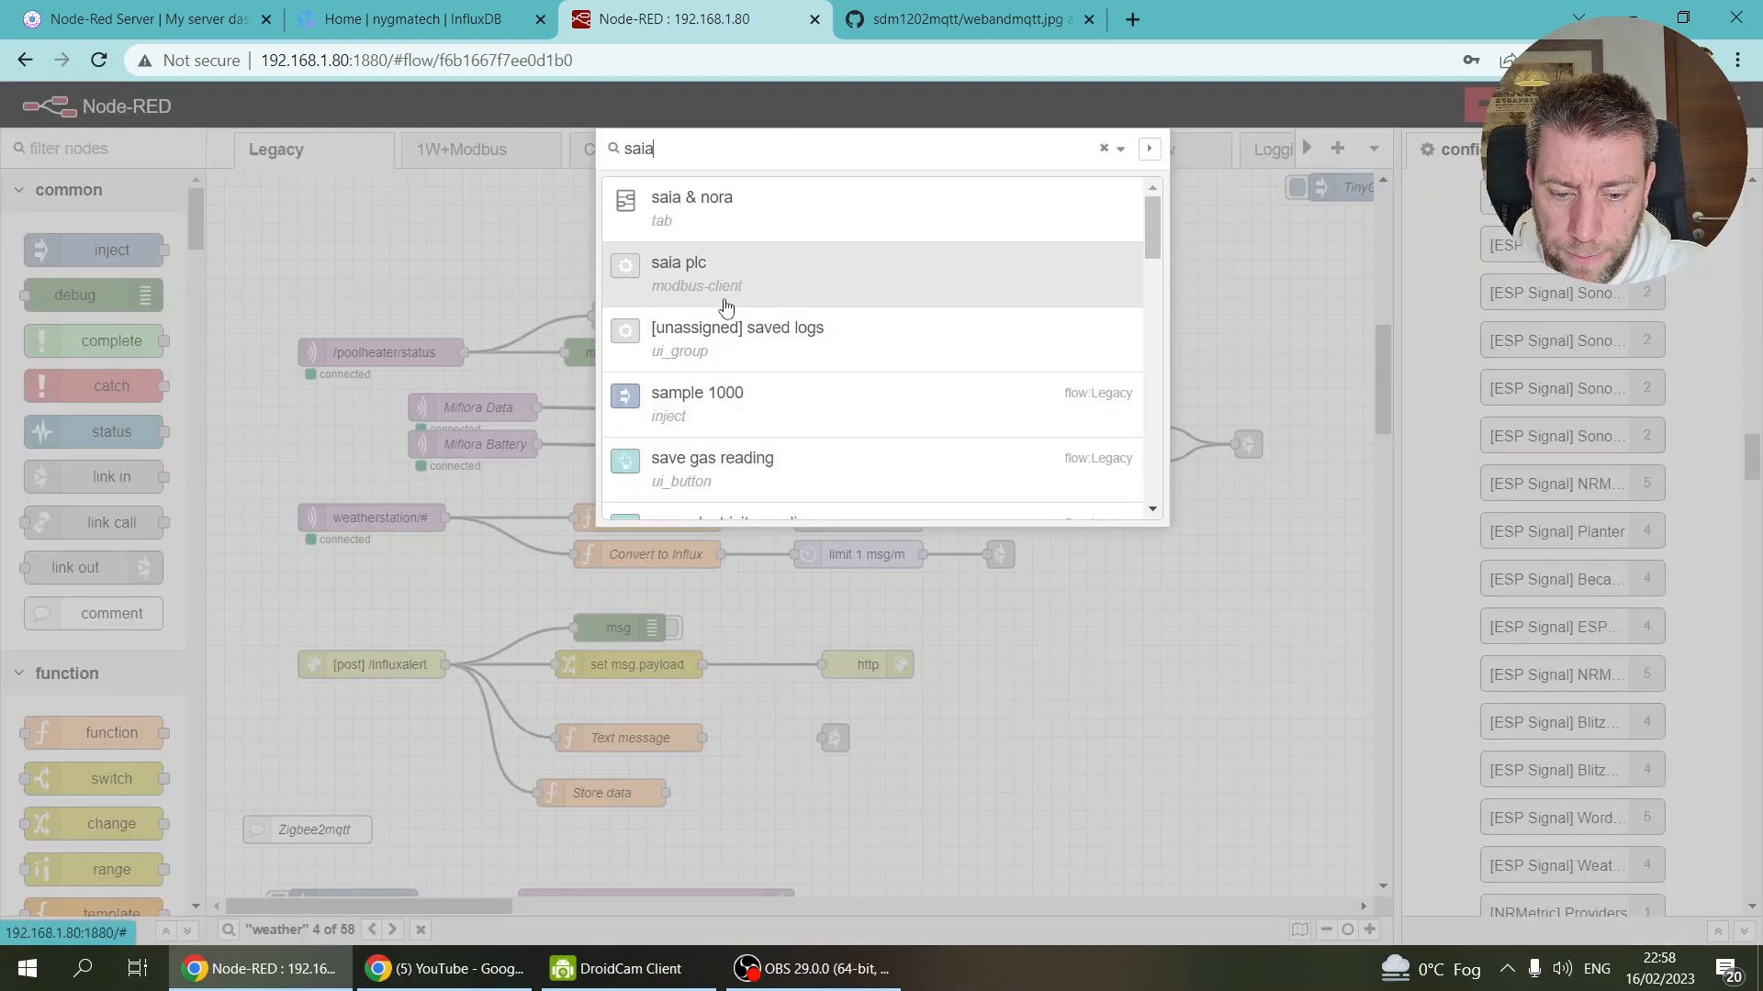
click(753, 219)
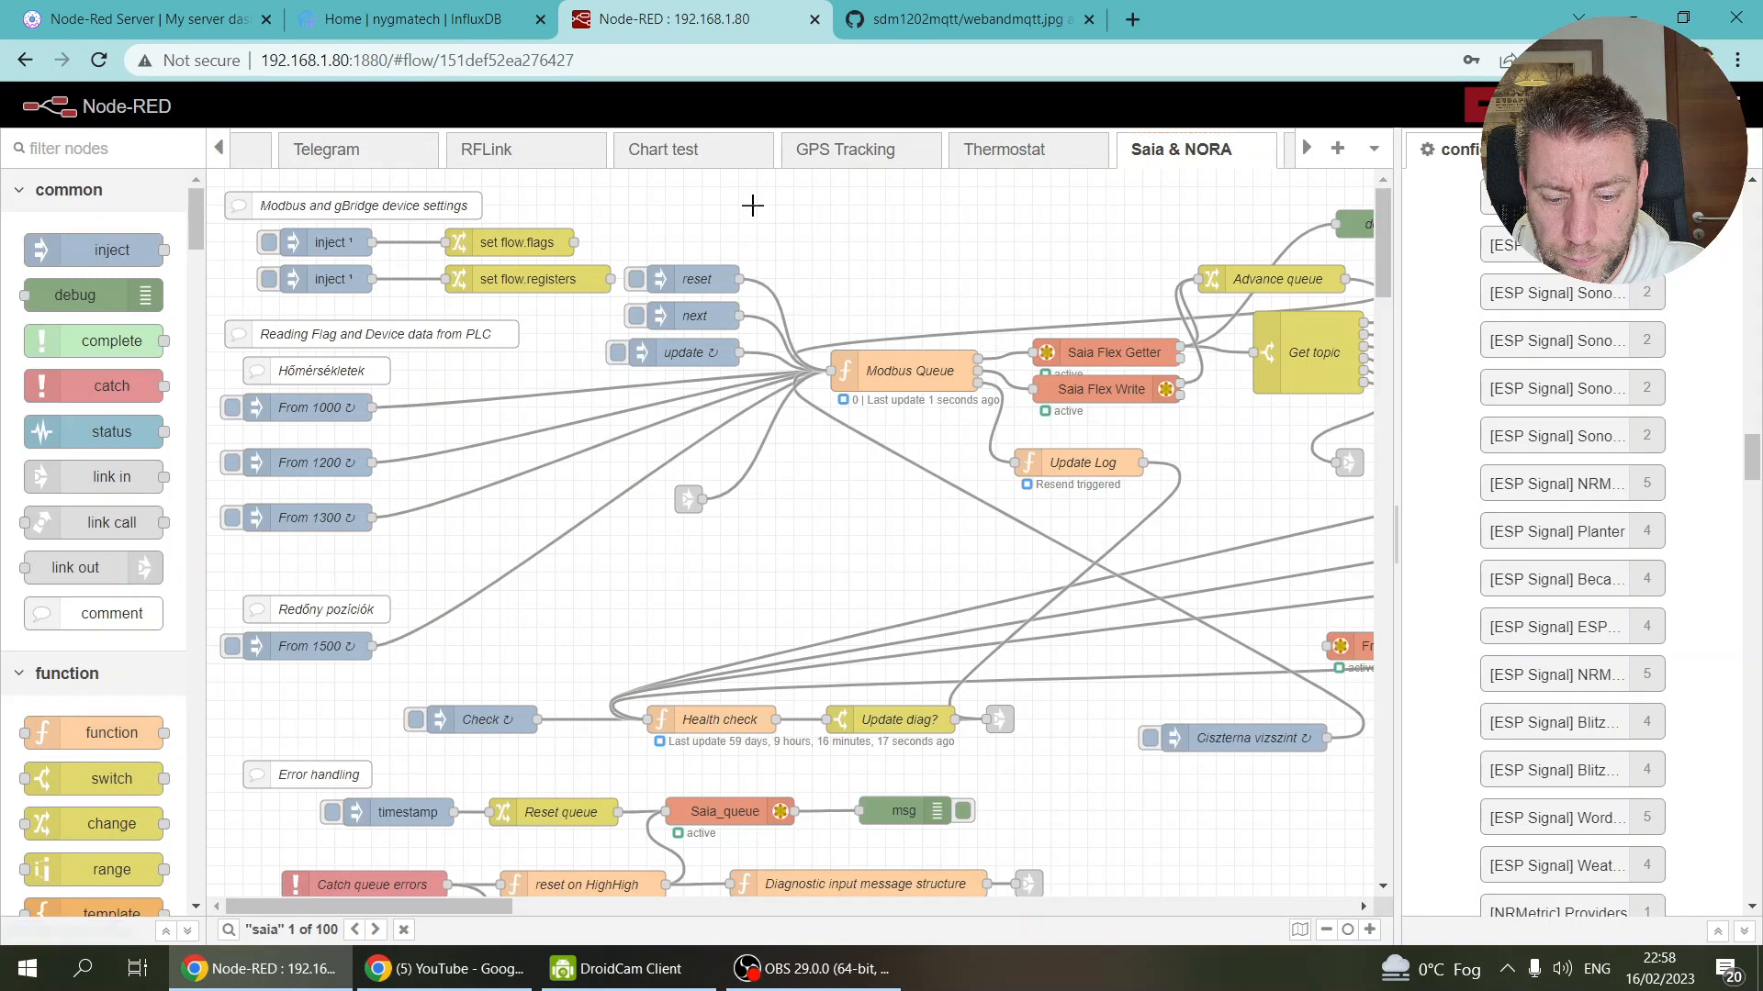
drag(473, 907, 1264, 945)
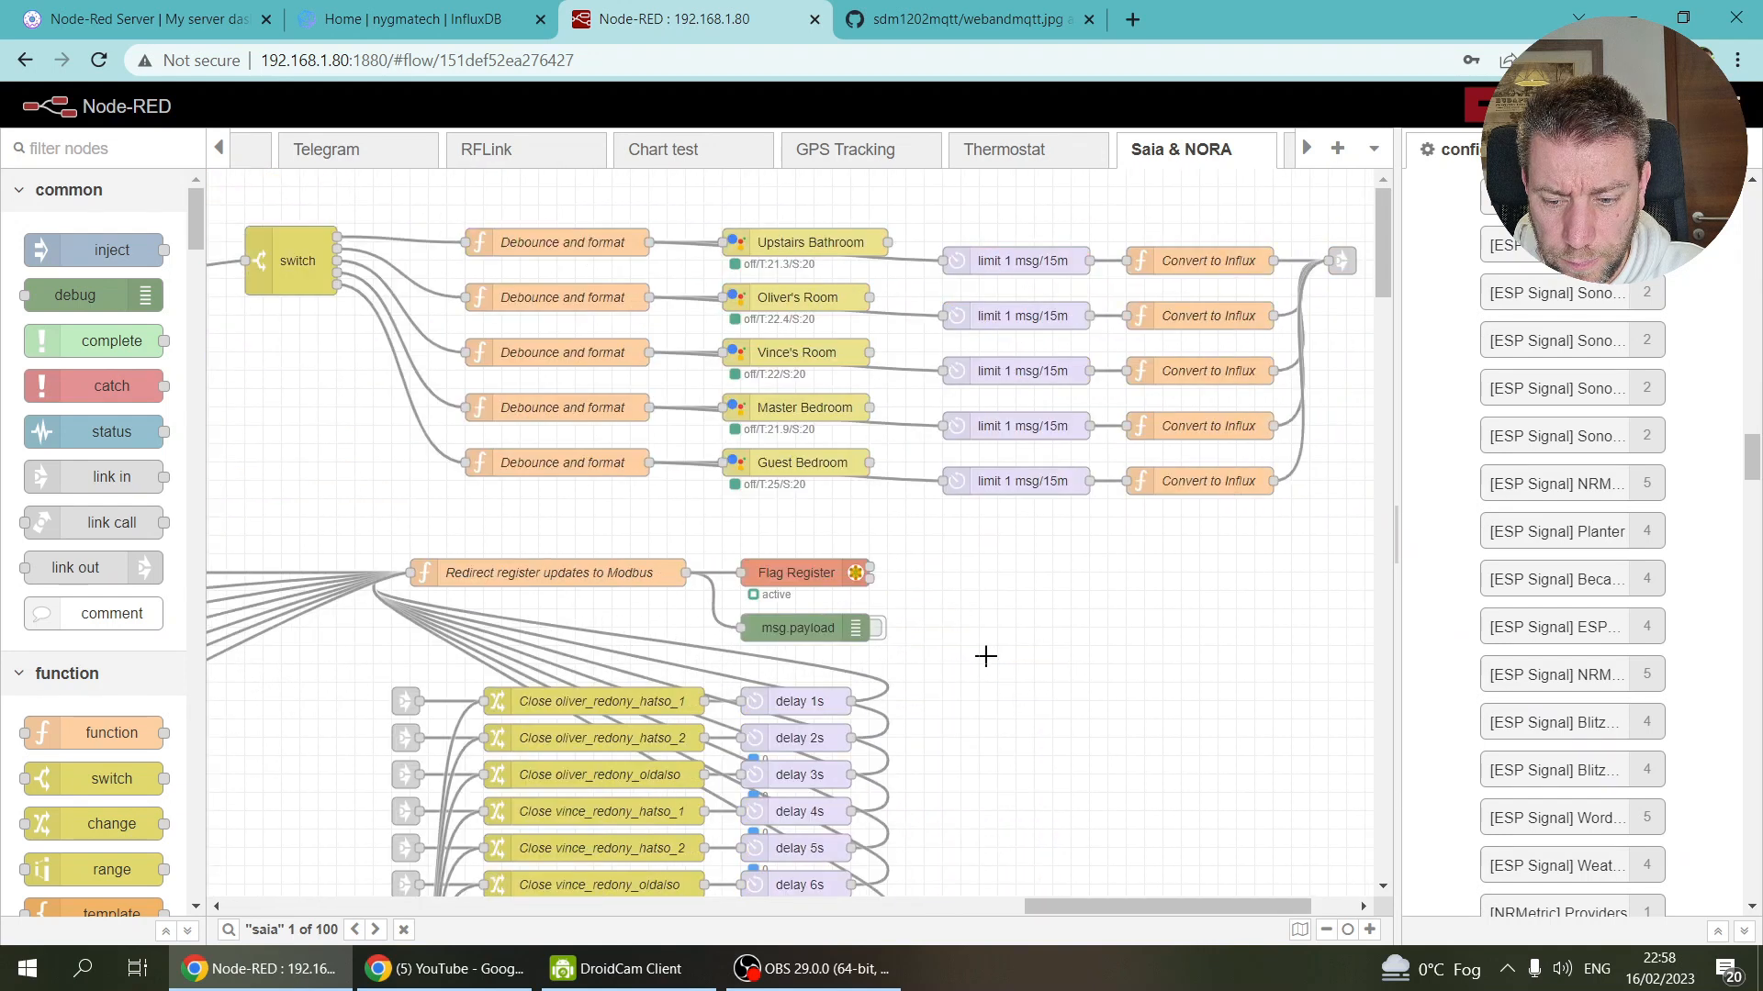
scroll(983, 652, down, 3)
scroll(1074, 601, up, 3)
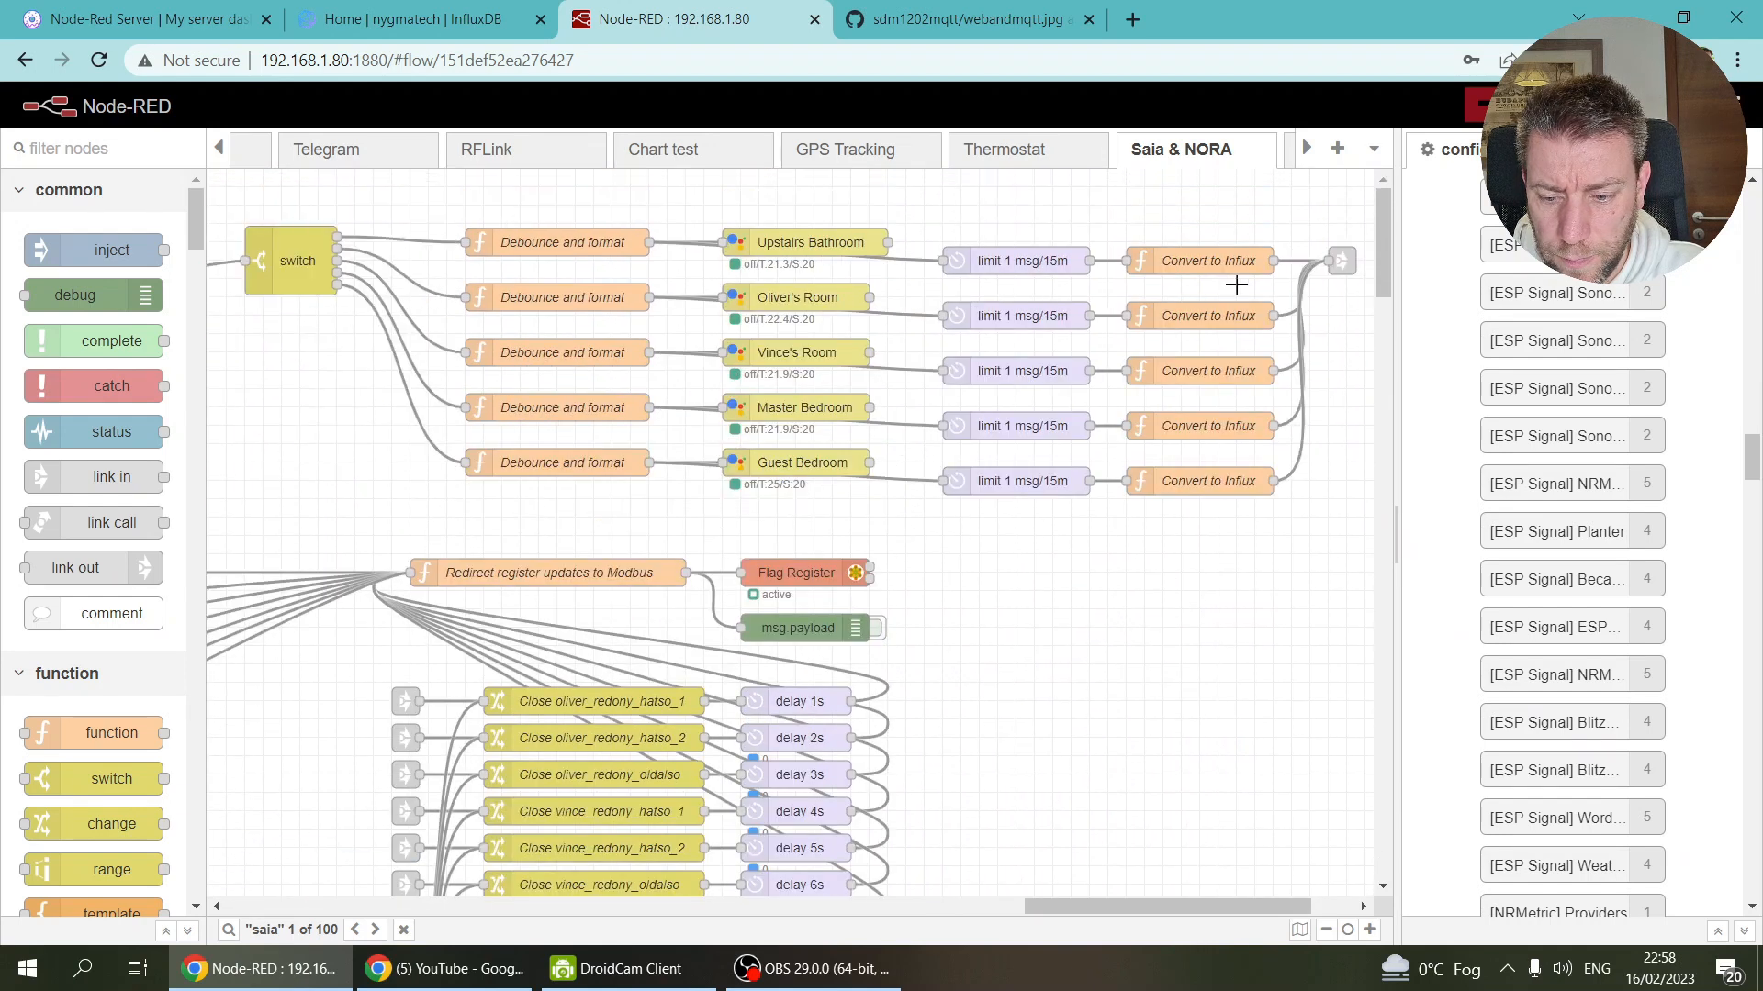
ctrl+click(1338, 260)
key(ctrl+c)
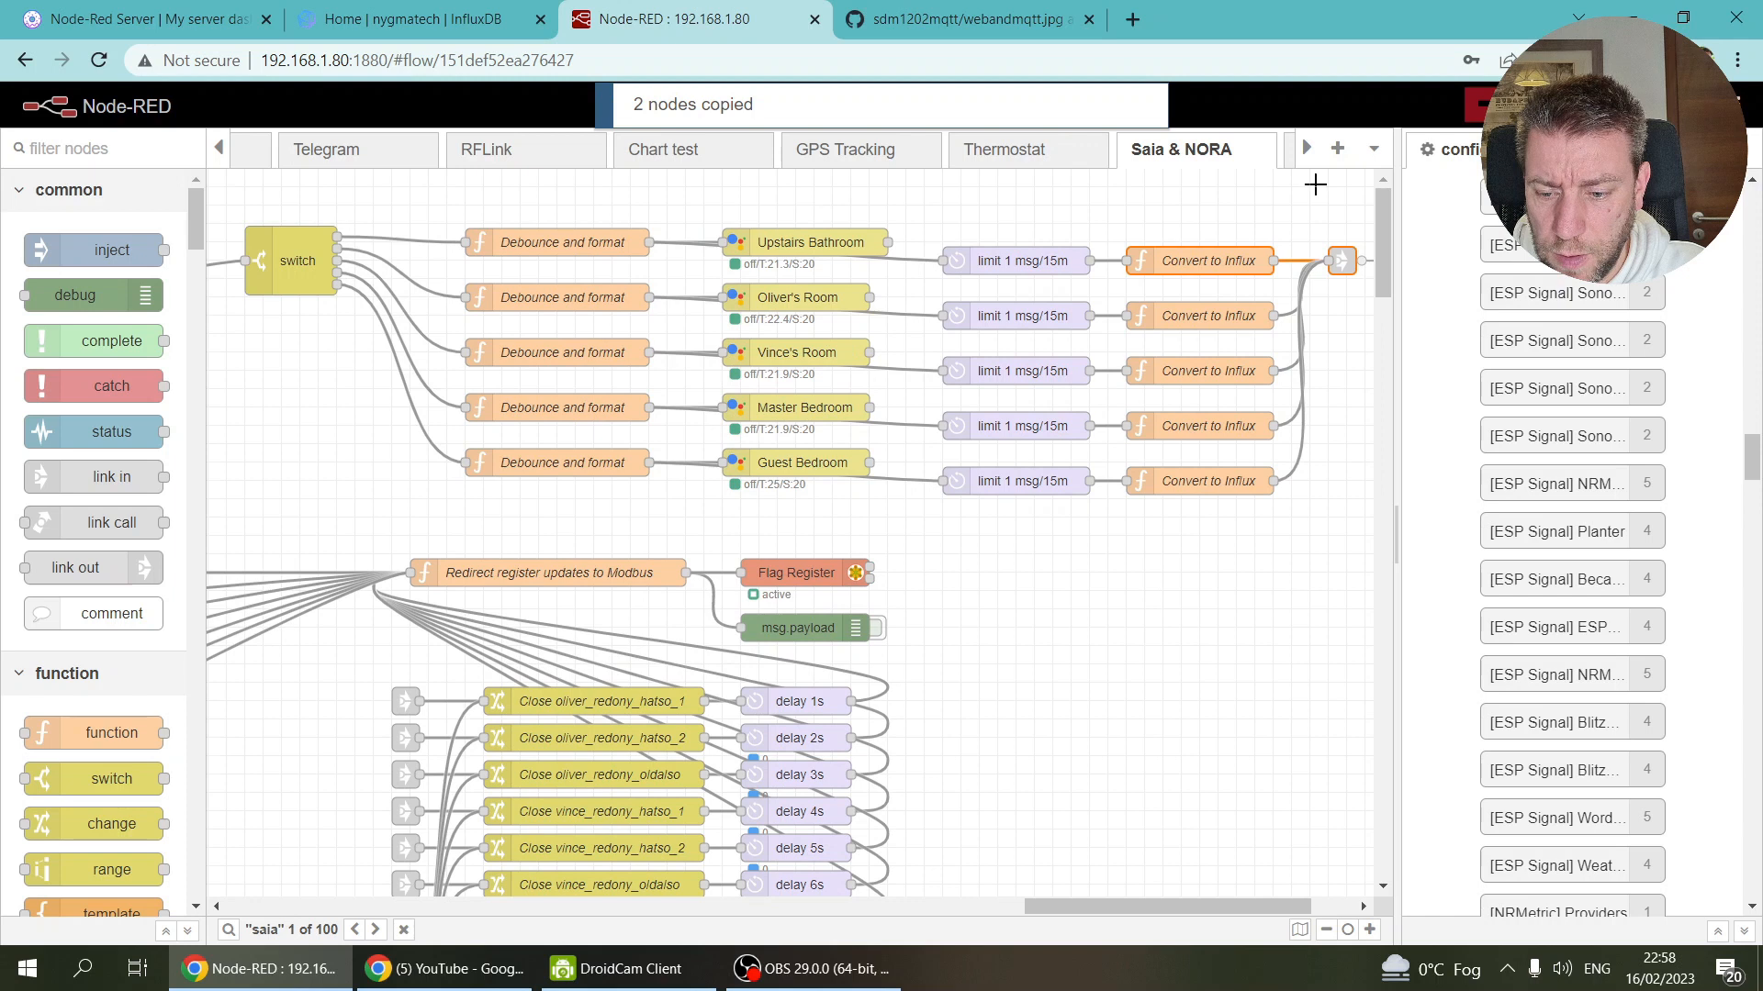
Step: Scroll through the flow tabs and return to the EV flow
click(1305, 149)
click(1305, 149)
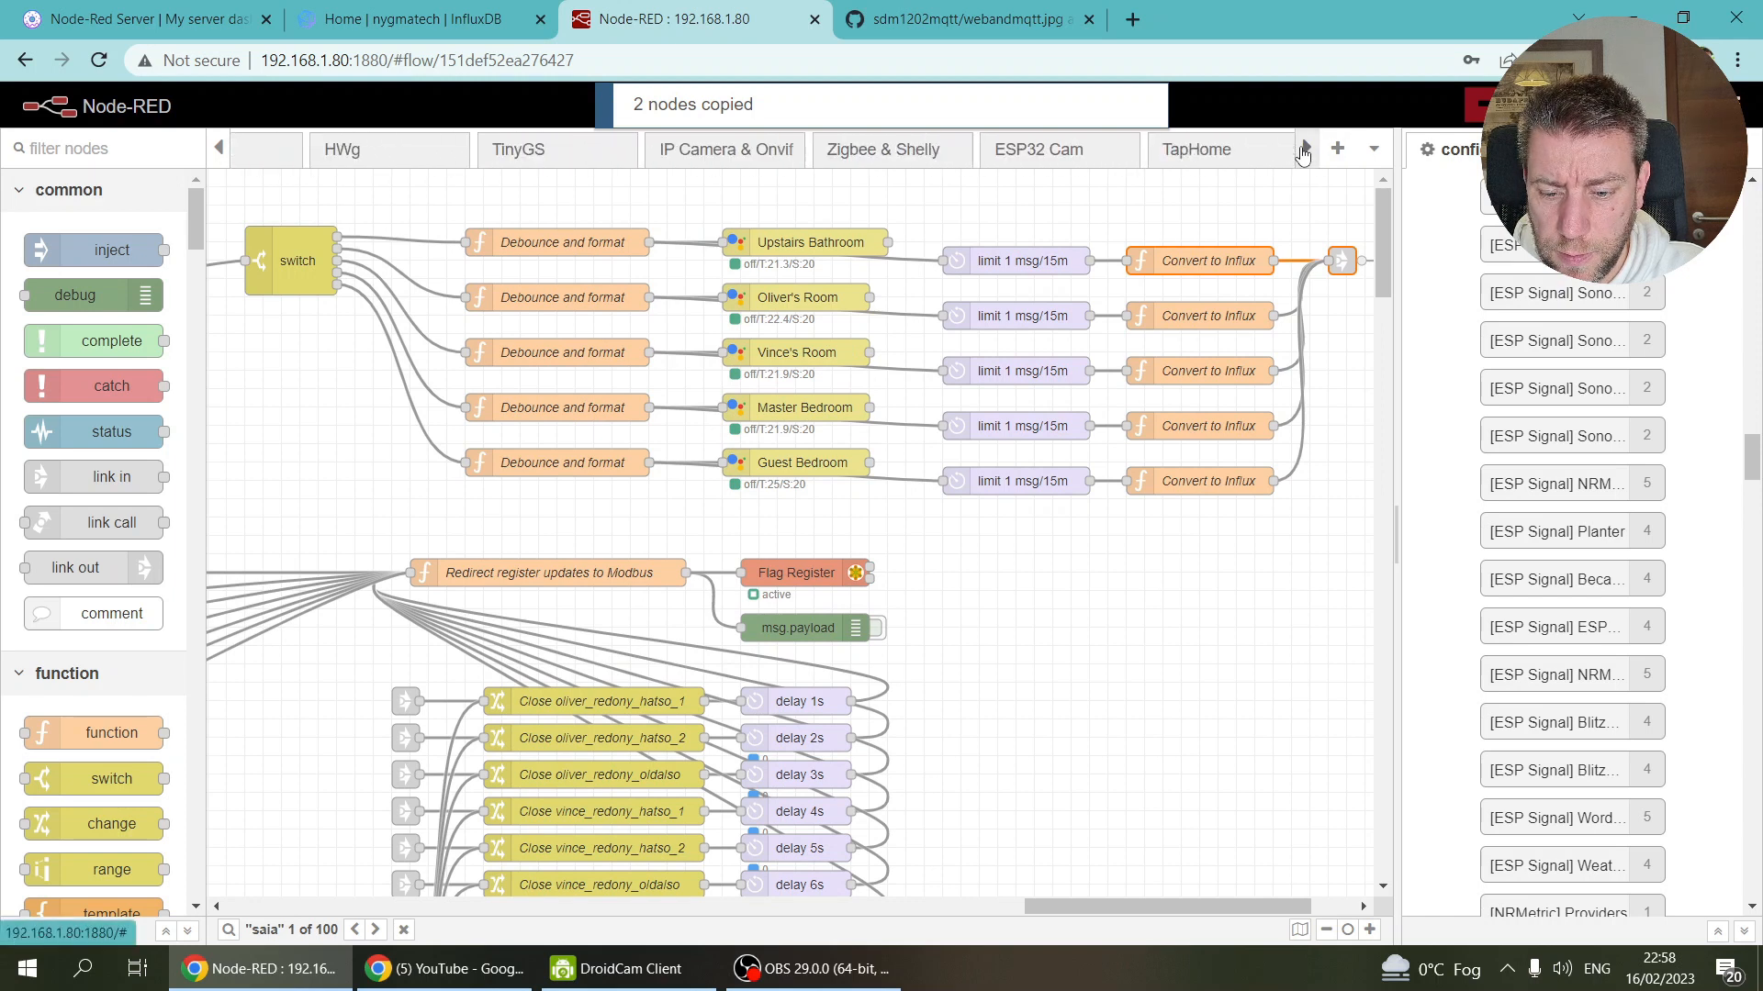
click(1179, 154)
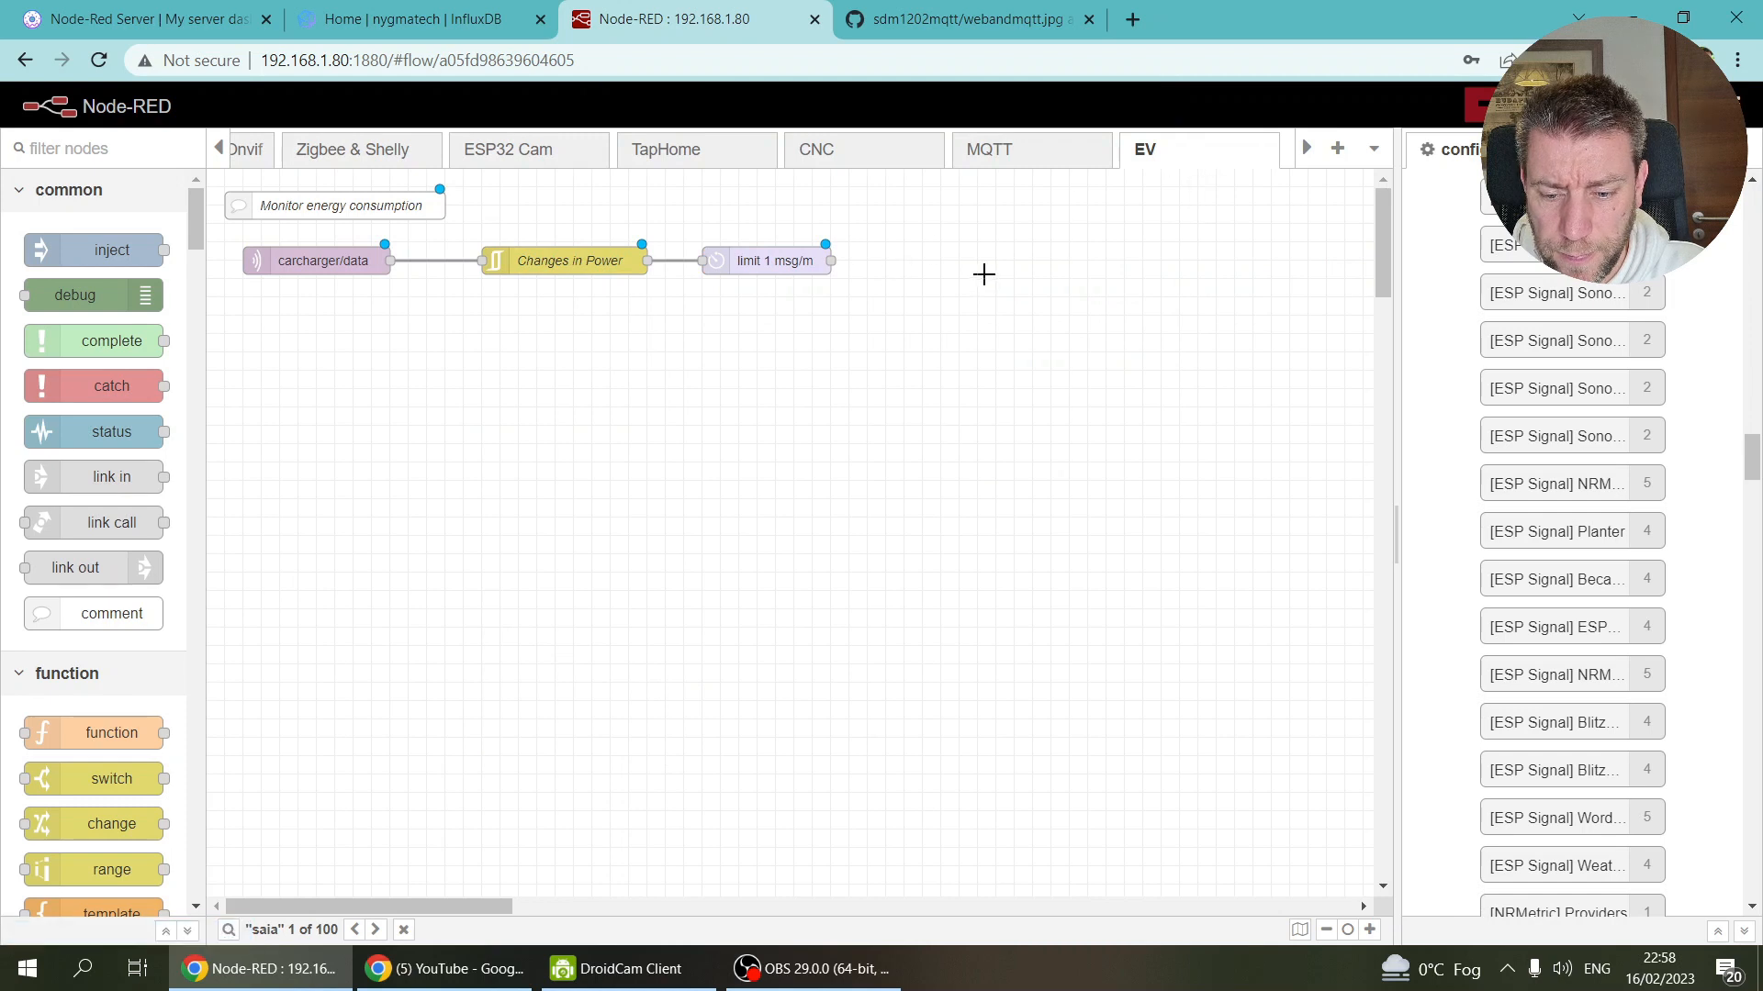
Step: Paste the Convert to Influx and link nodes right of limit 1 msg/m and wire them up
key(ctrl+v)
click(960, 267)
drag(830, 261, 929, 260)
Step: Review the Convert to Influx code, changing device upstairsbathroom to carcharger on line 18
double_click(929, 260)
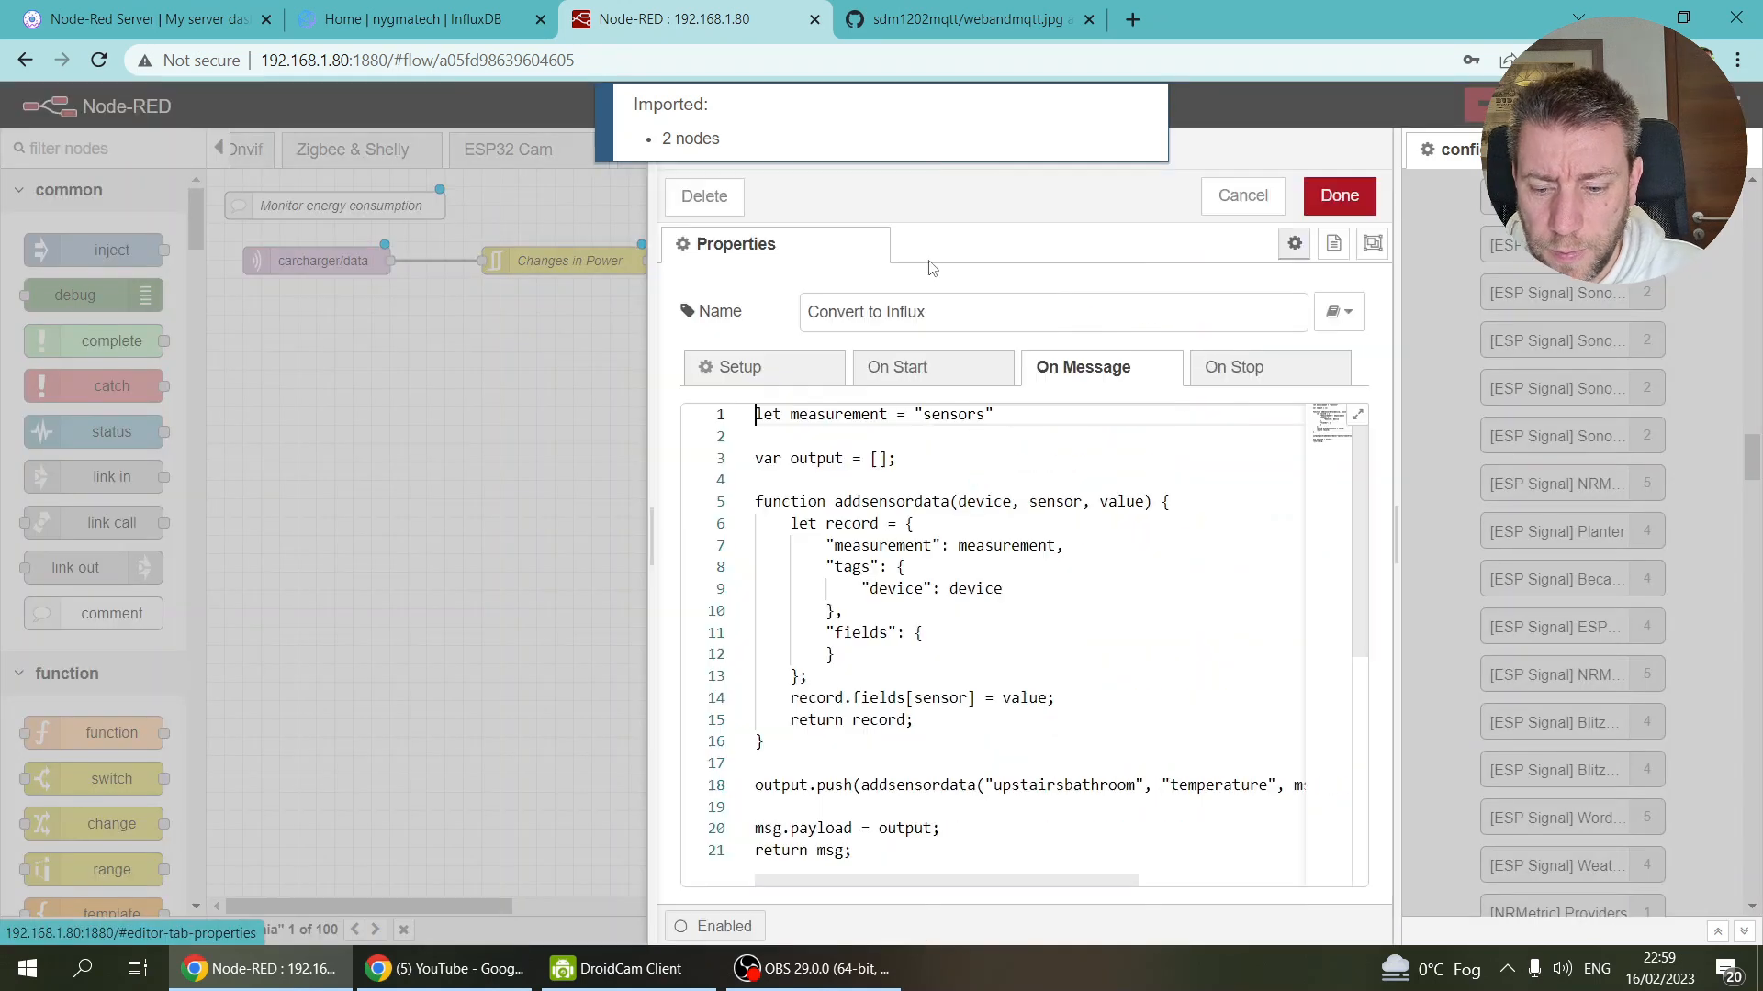
drag(653, 537, 512, 545)
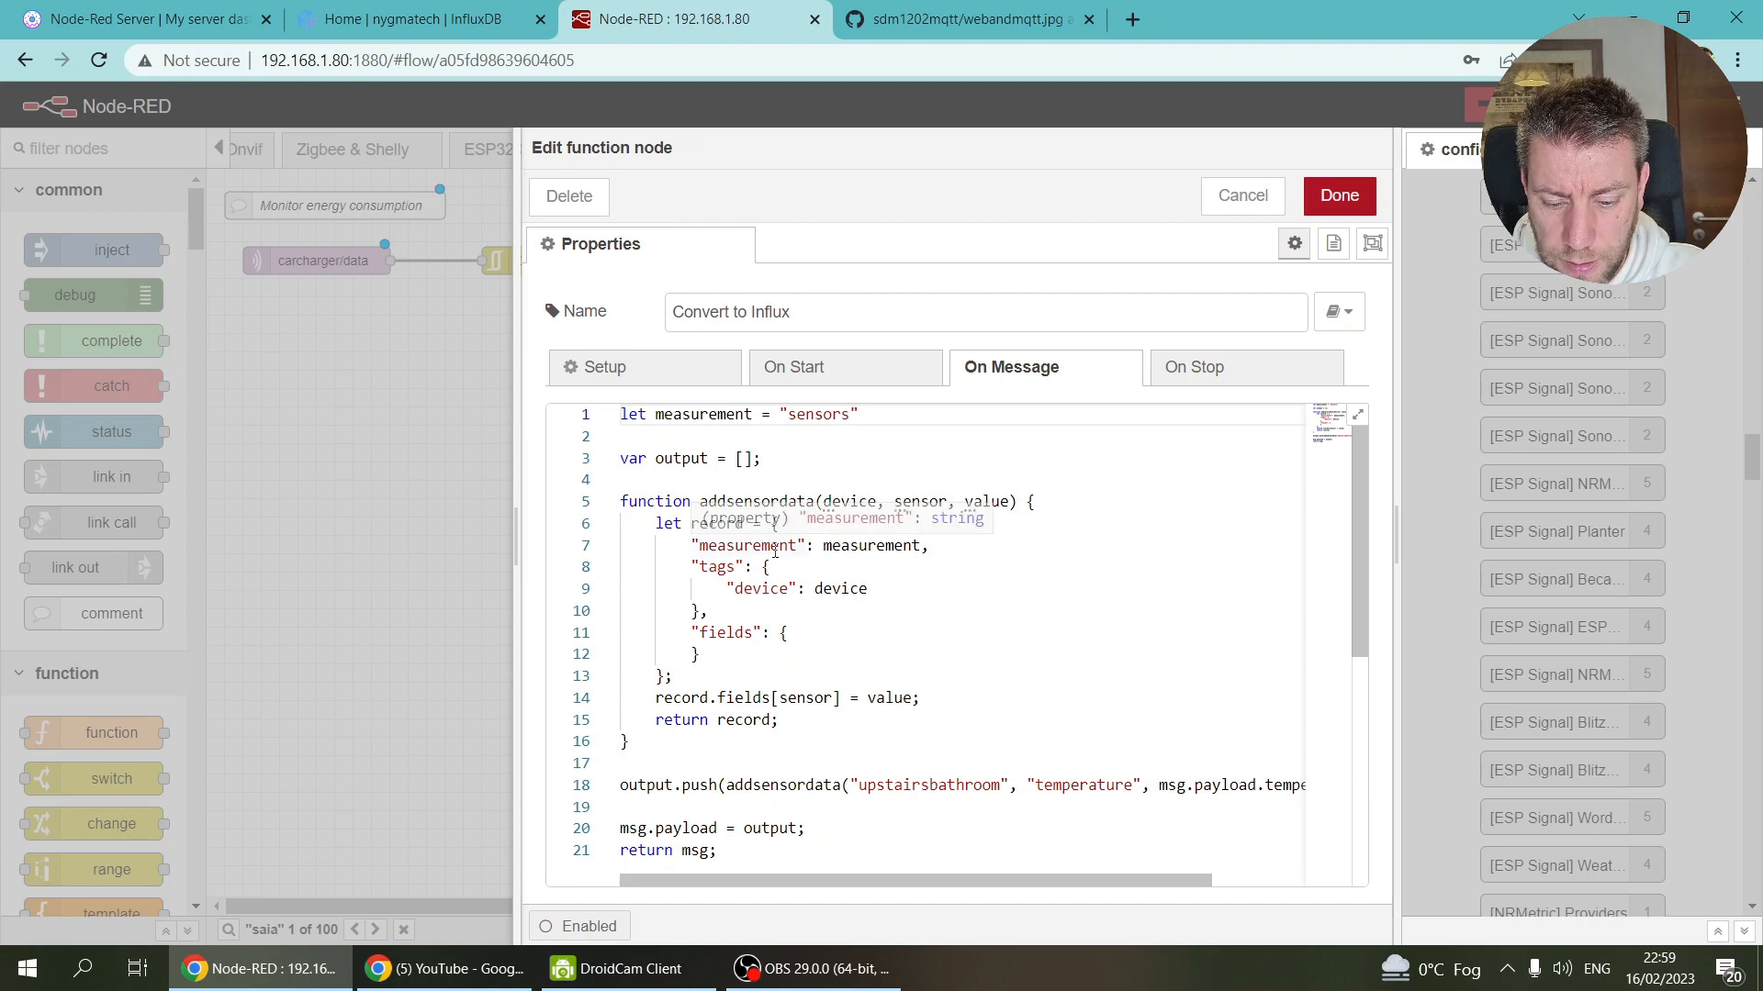
scroll(774, 542, down, 2)
scroll(784, 514, up, 2)
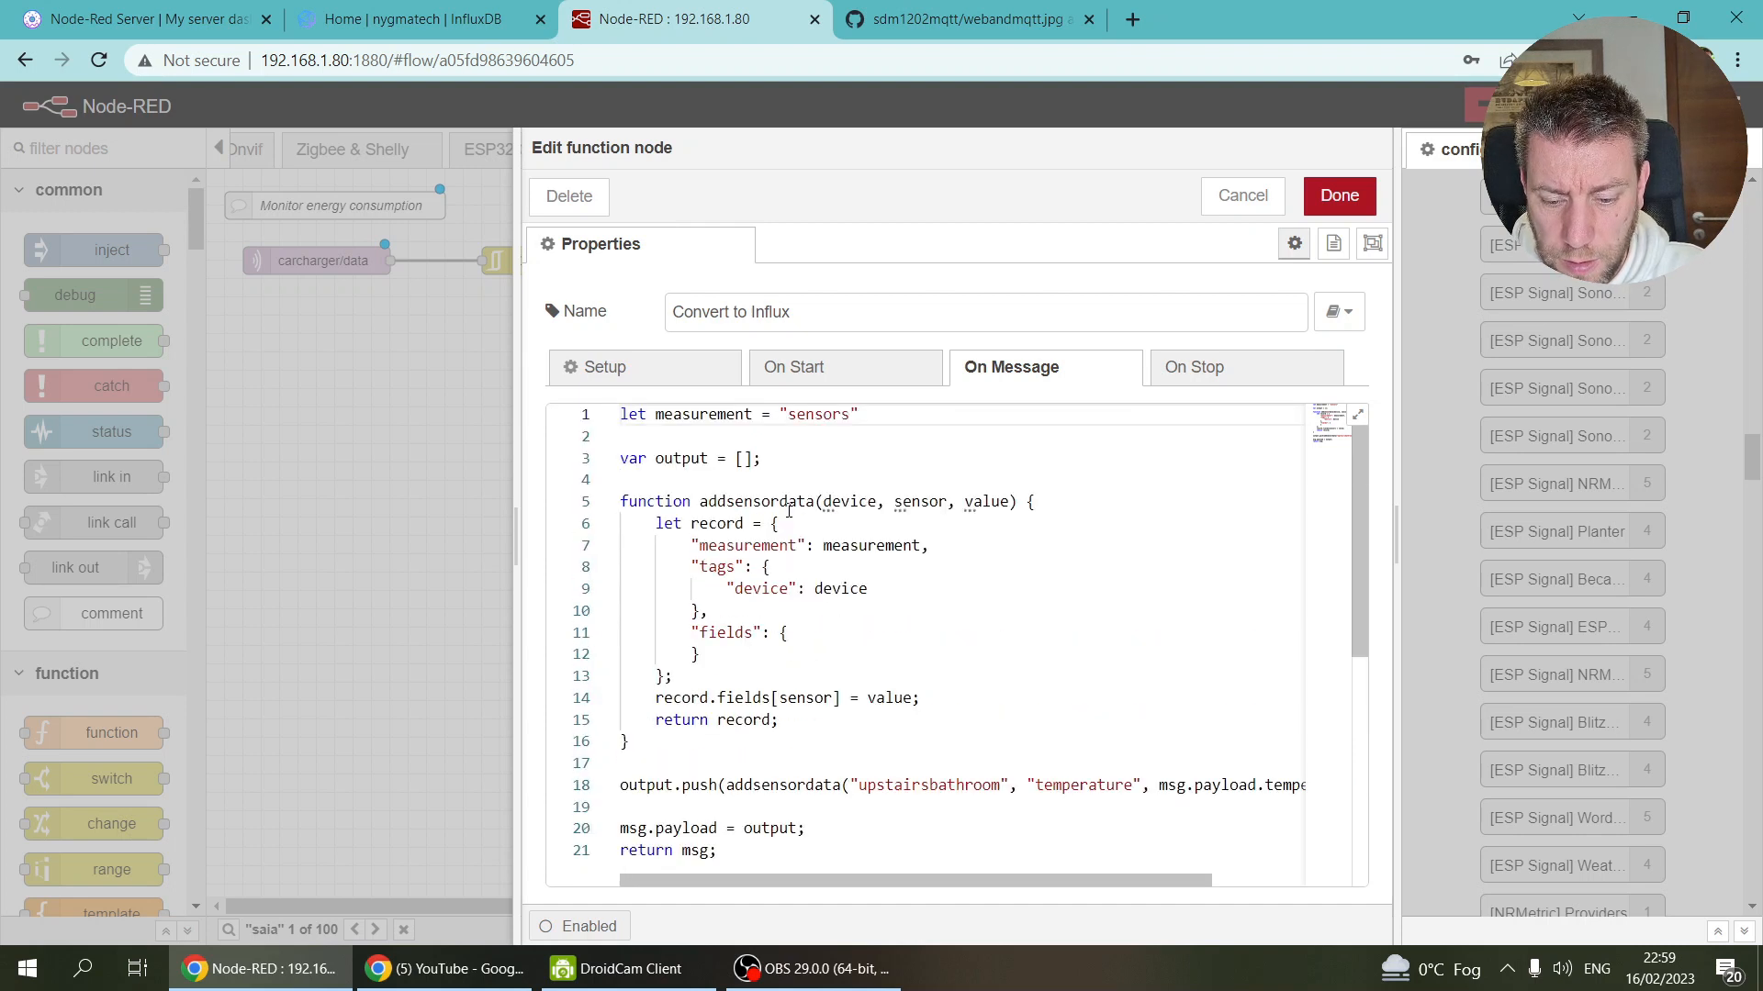
scroll(951, 502, down, 3)
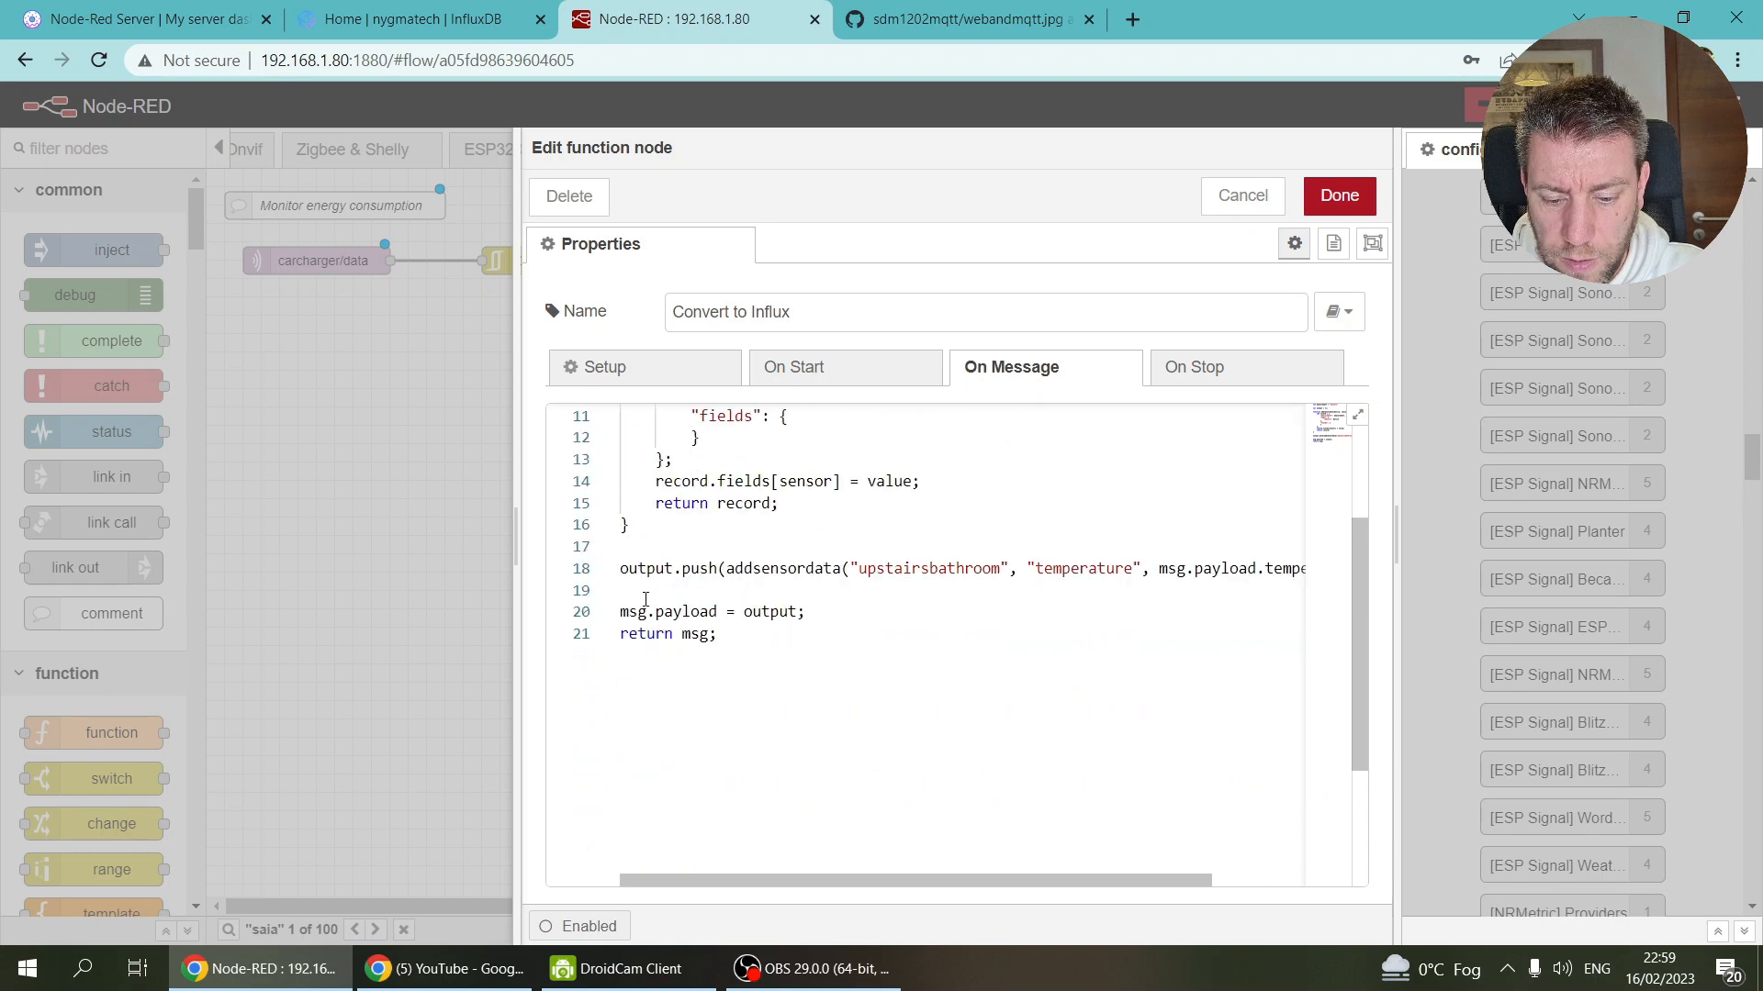
drag(516, 545, 202, 541)
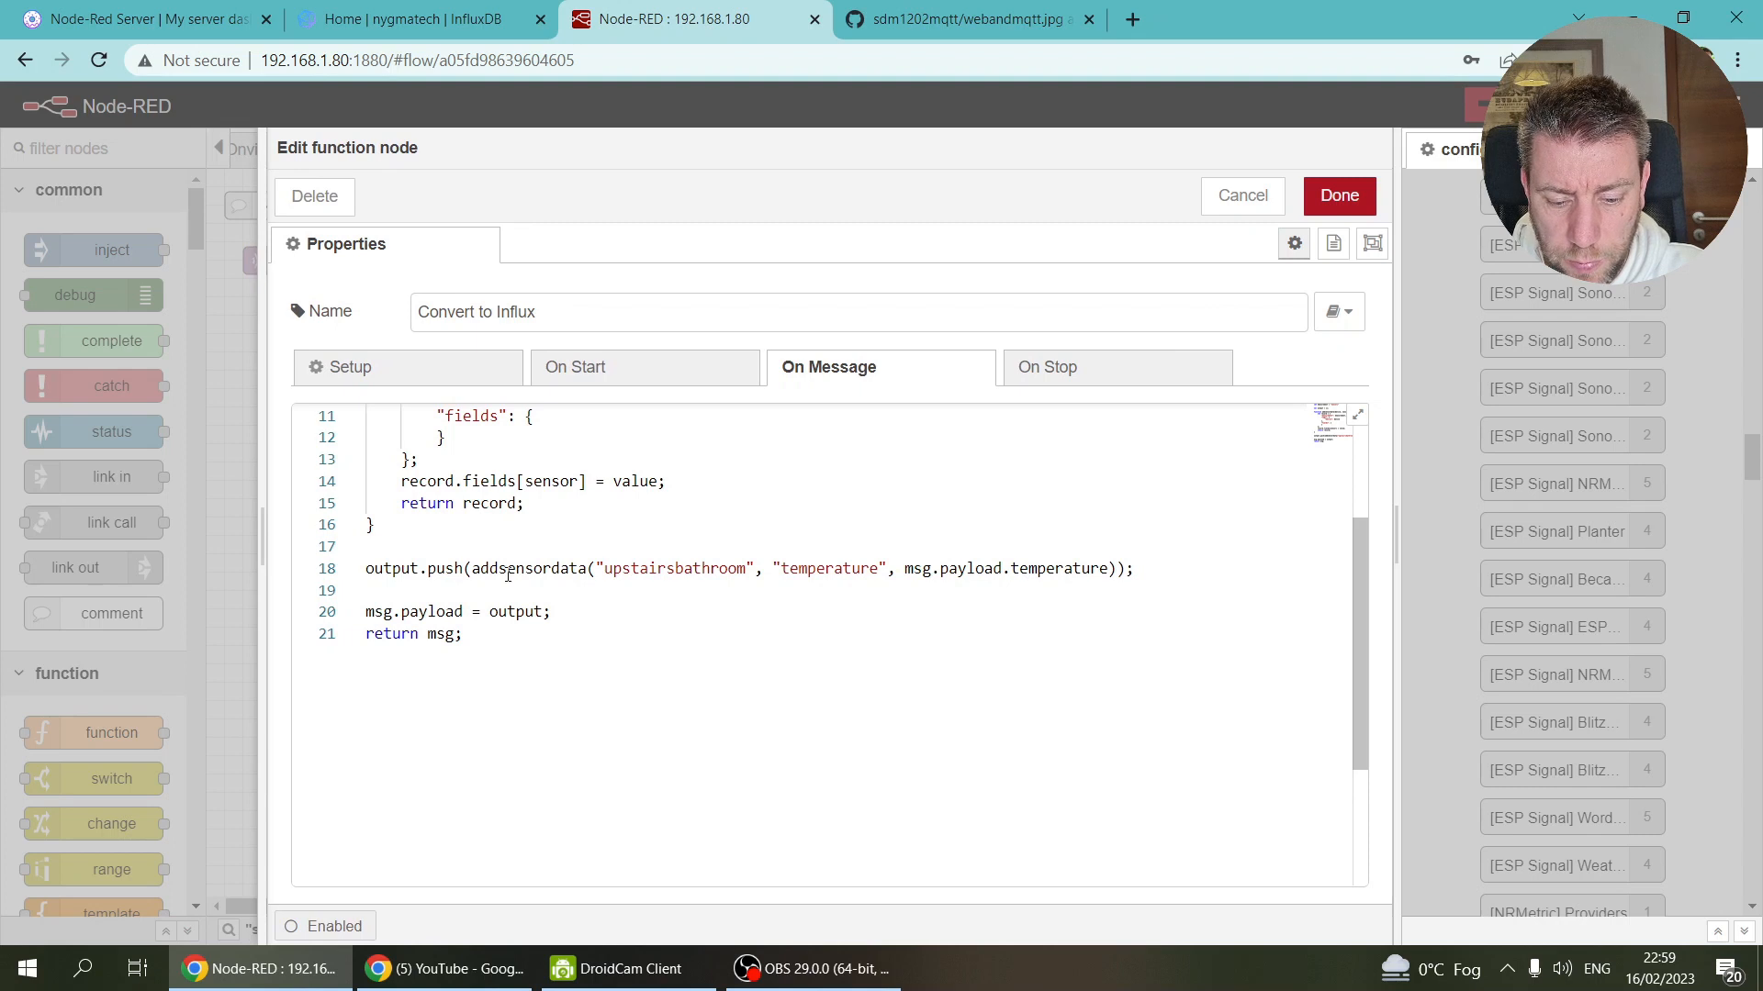
double_click(675, 569)
text(carcharger)
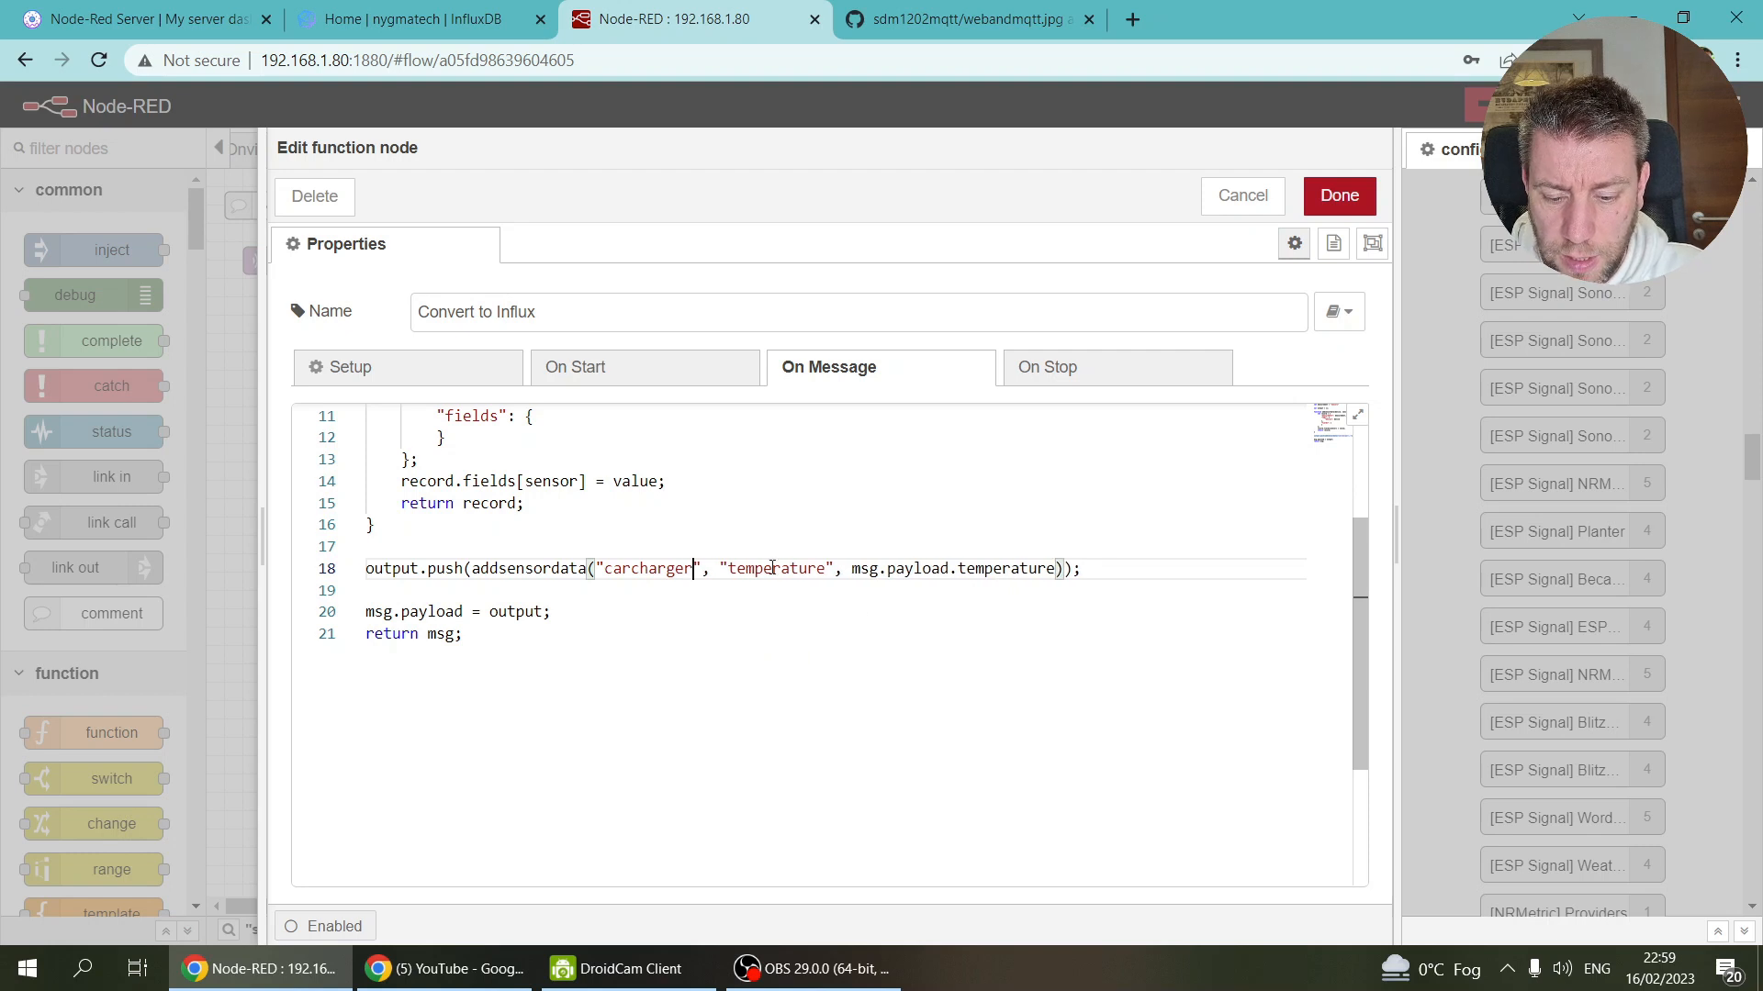
double_click(772, 568)
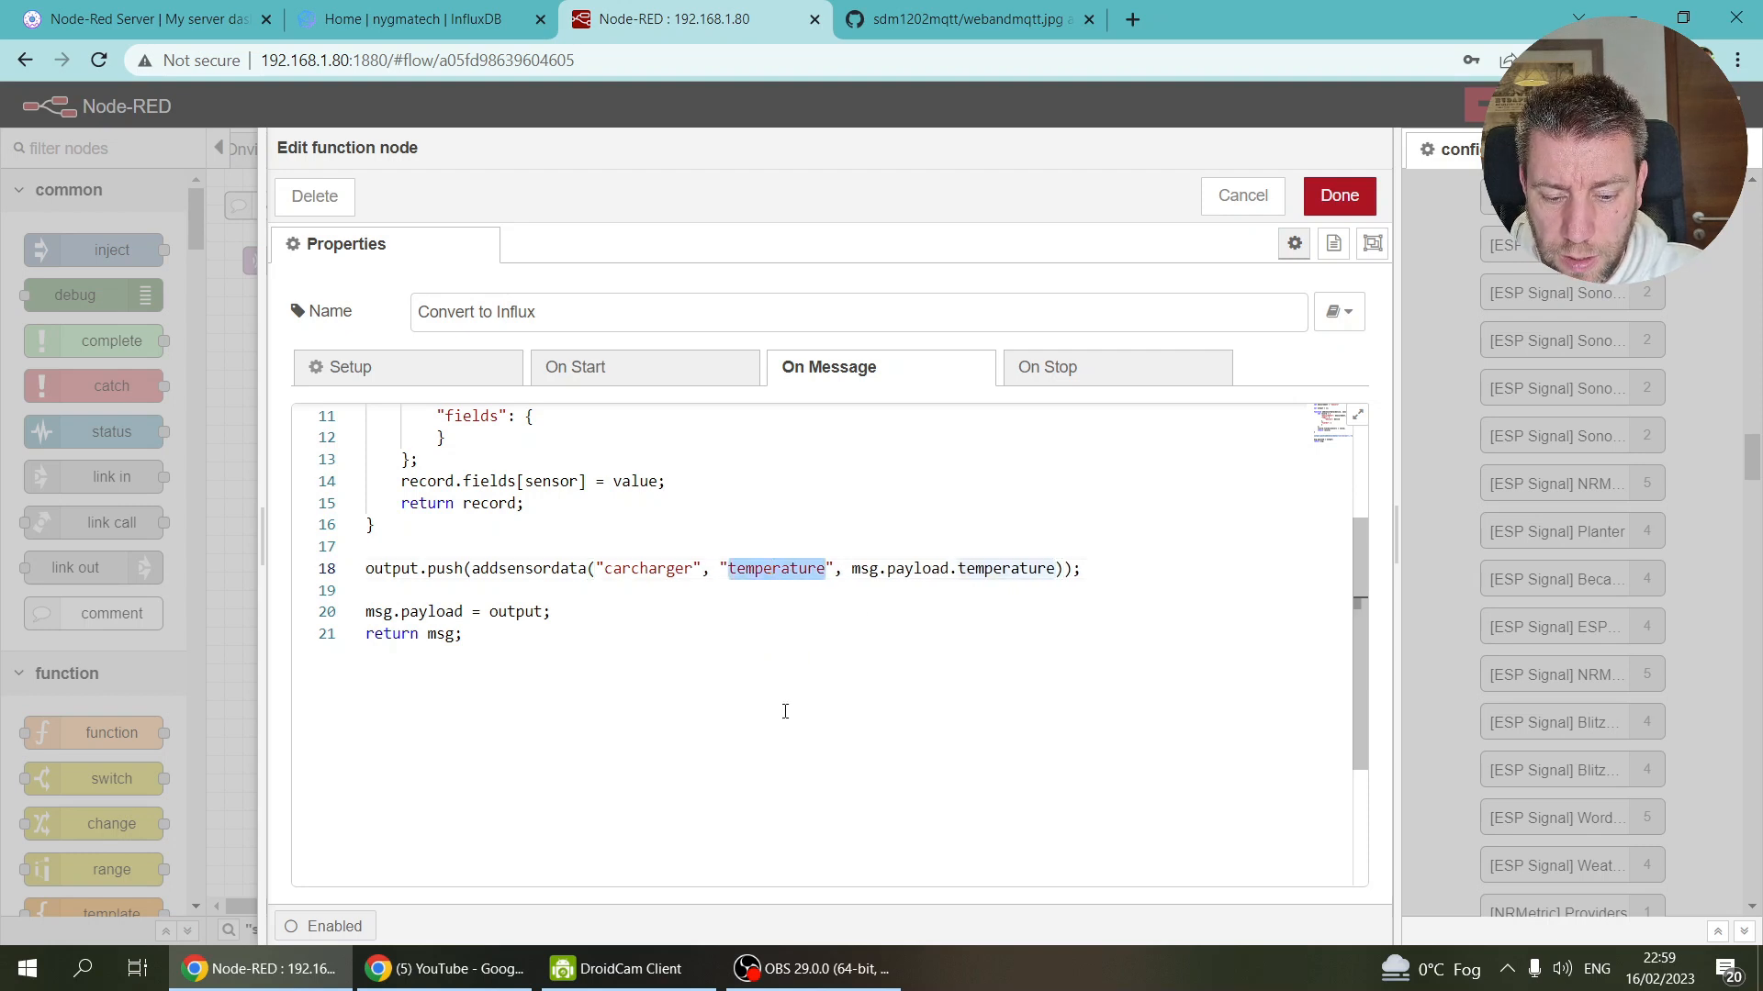
scroll(780, 584, up, 3)
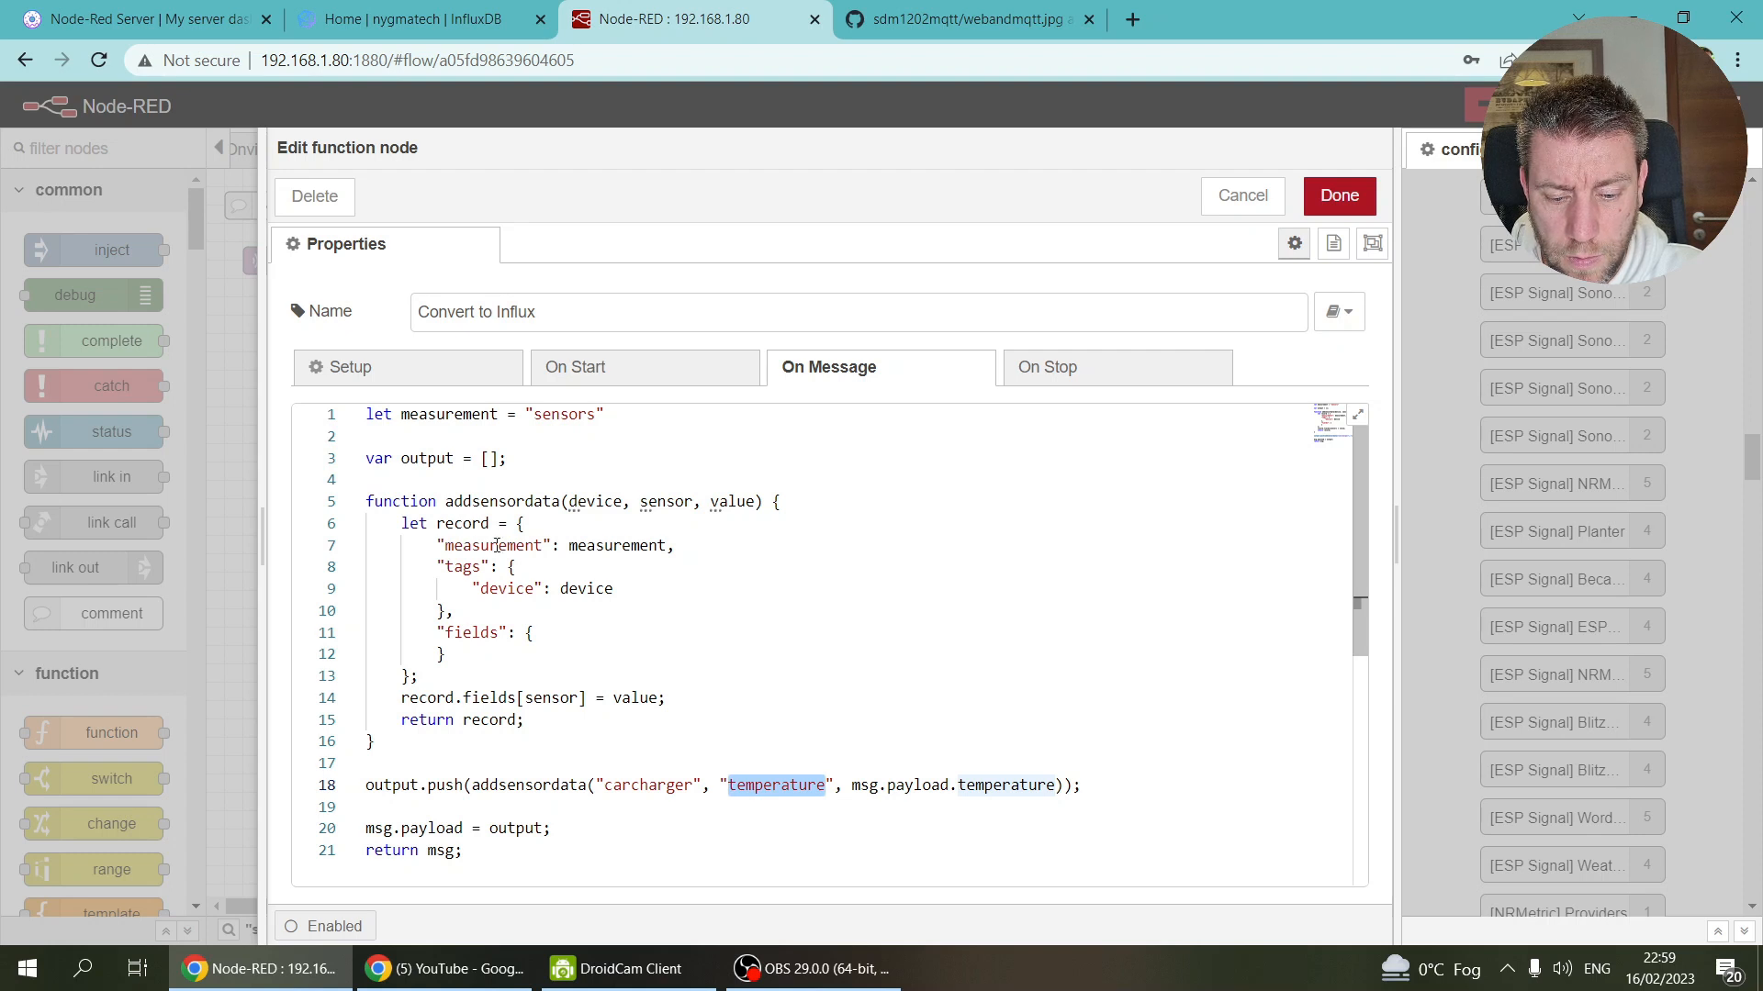
click(634, 783)
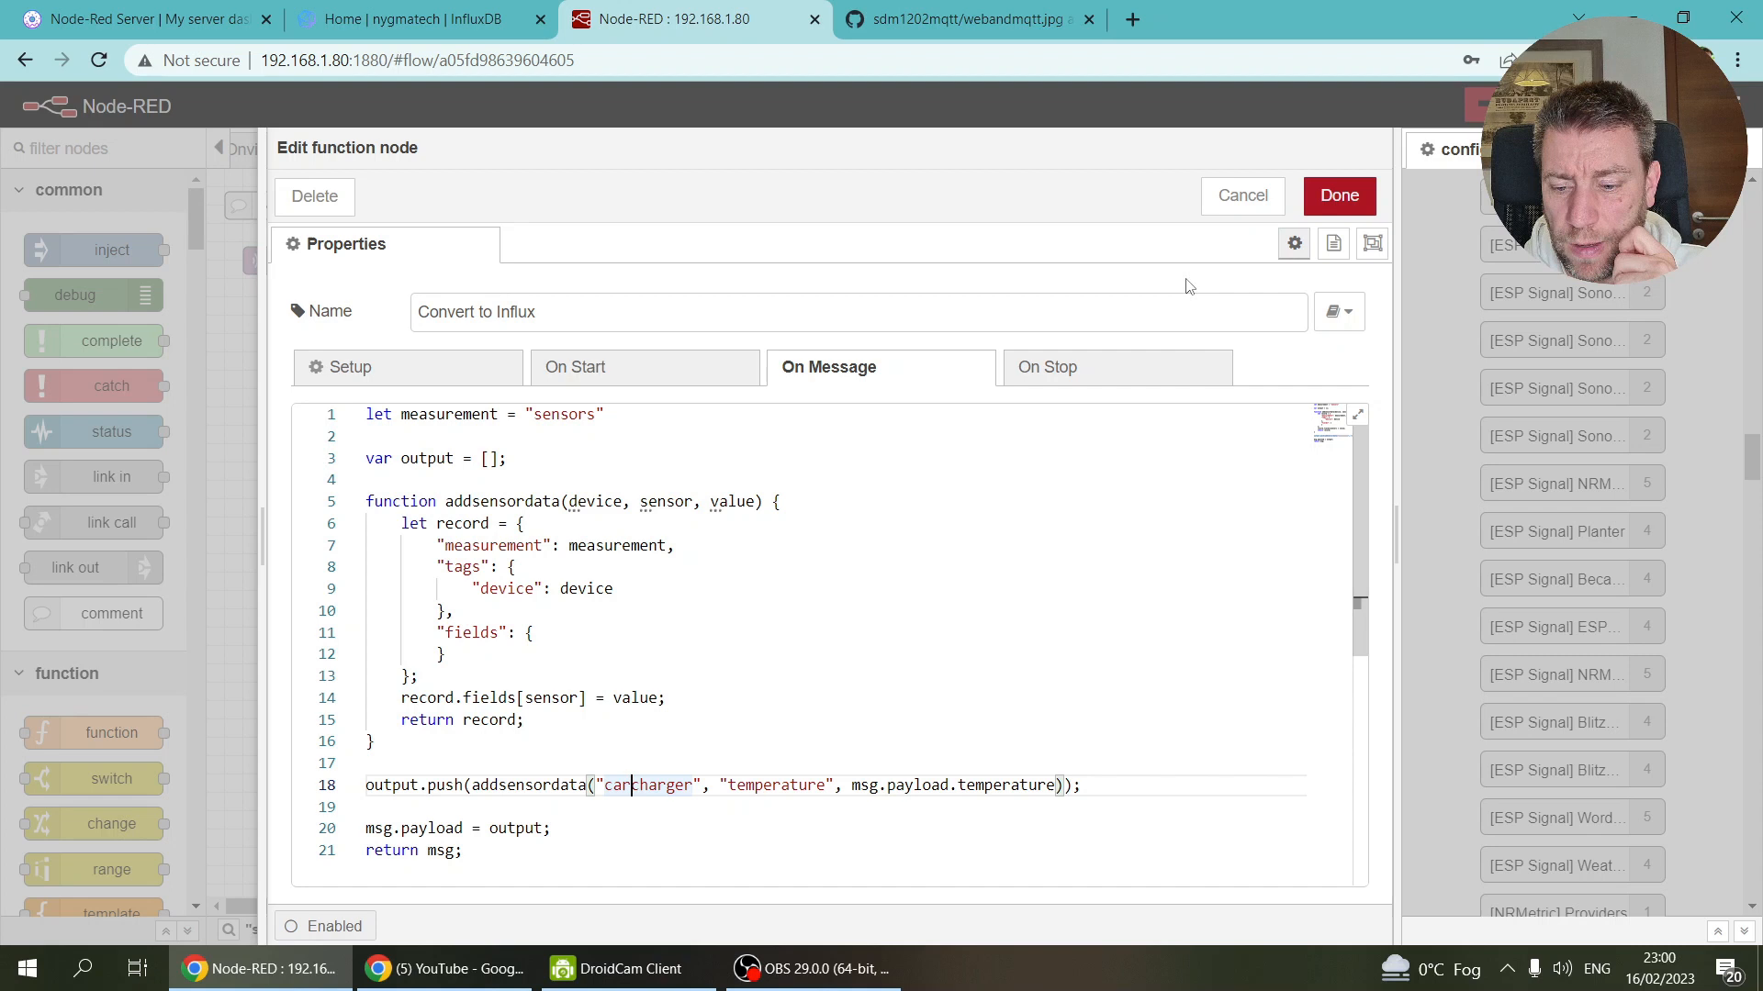
click(1230, 196)
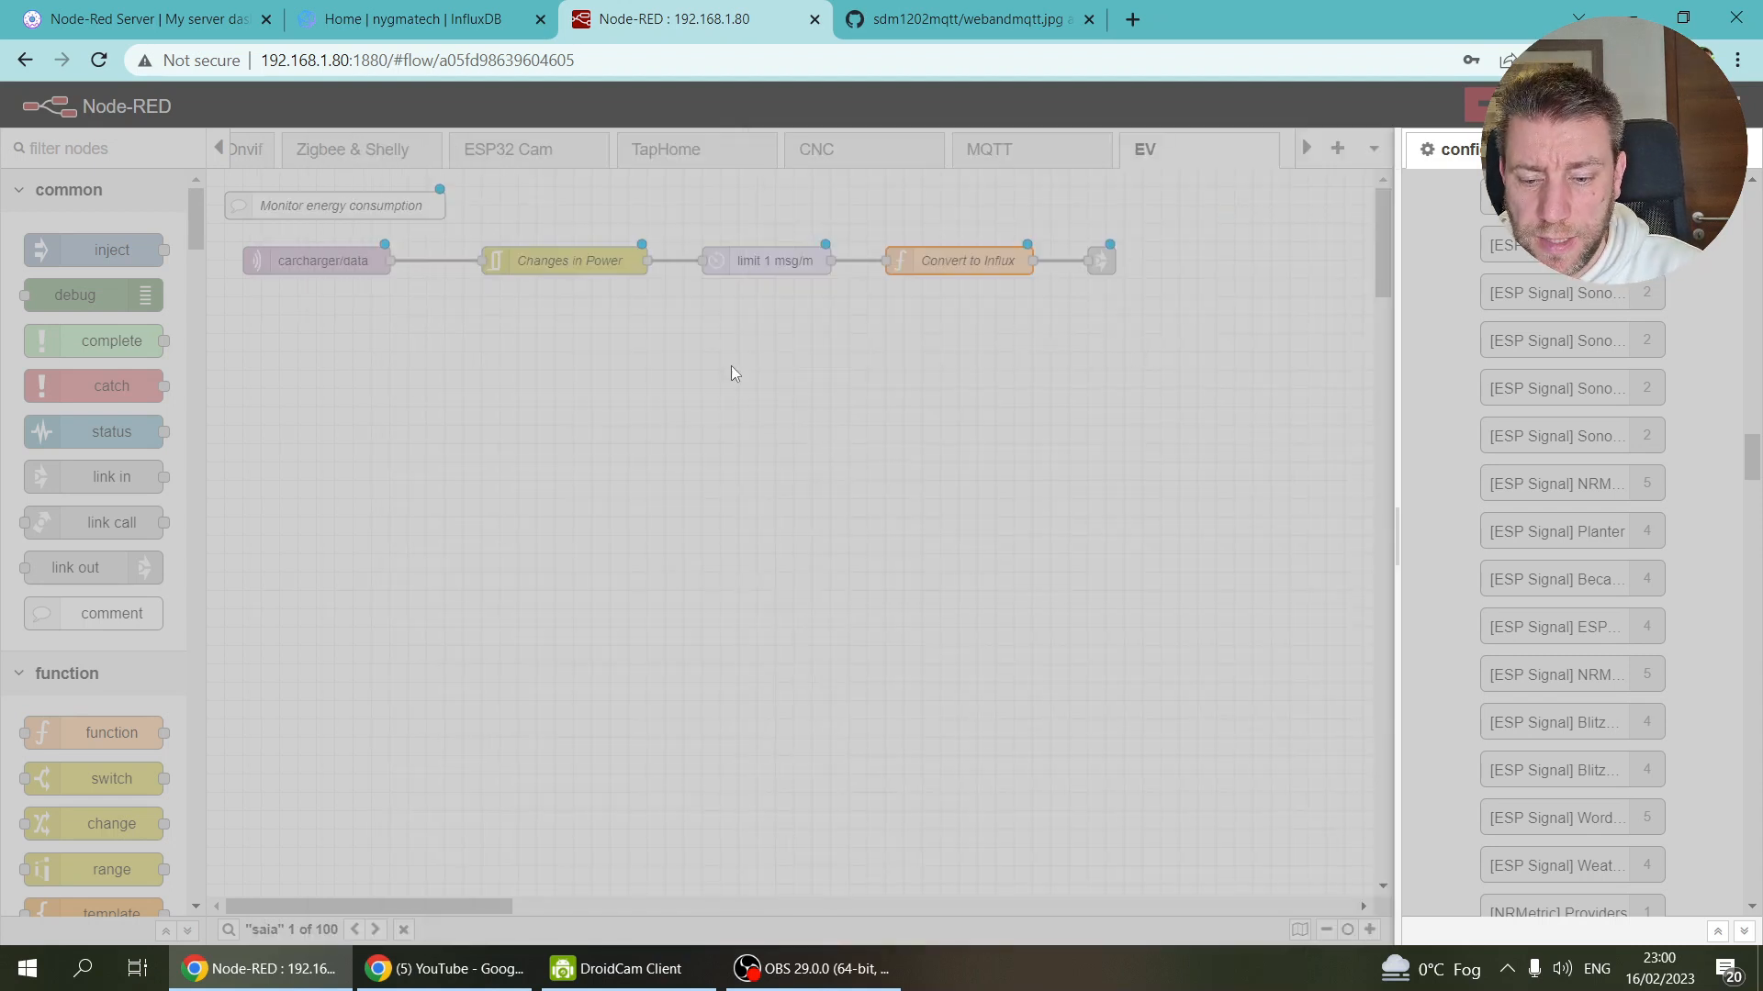
Step: Search 'convert to influx', open the Shelly Motion 2 function in Zigbee & Shelly, and select its code
key(ctrl+f)
text(conve)
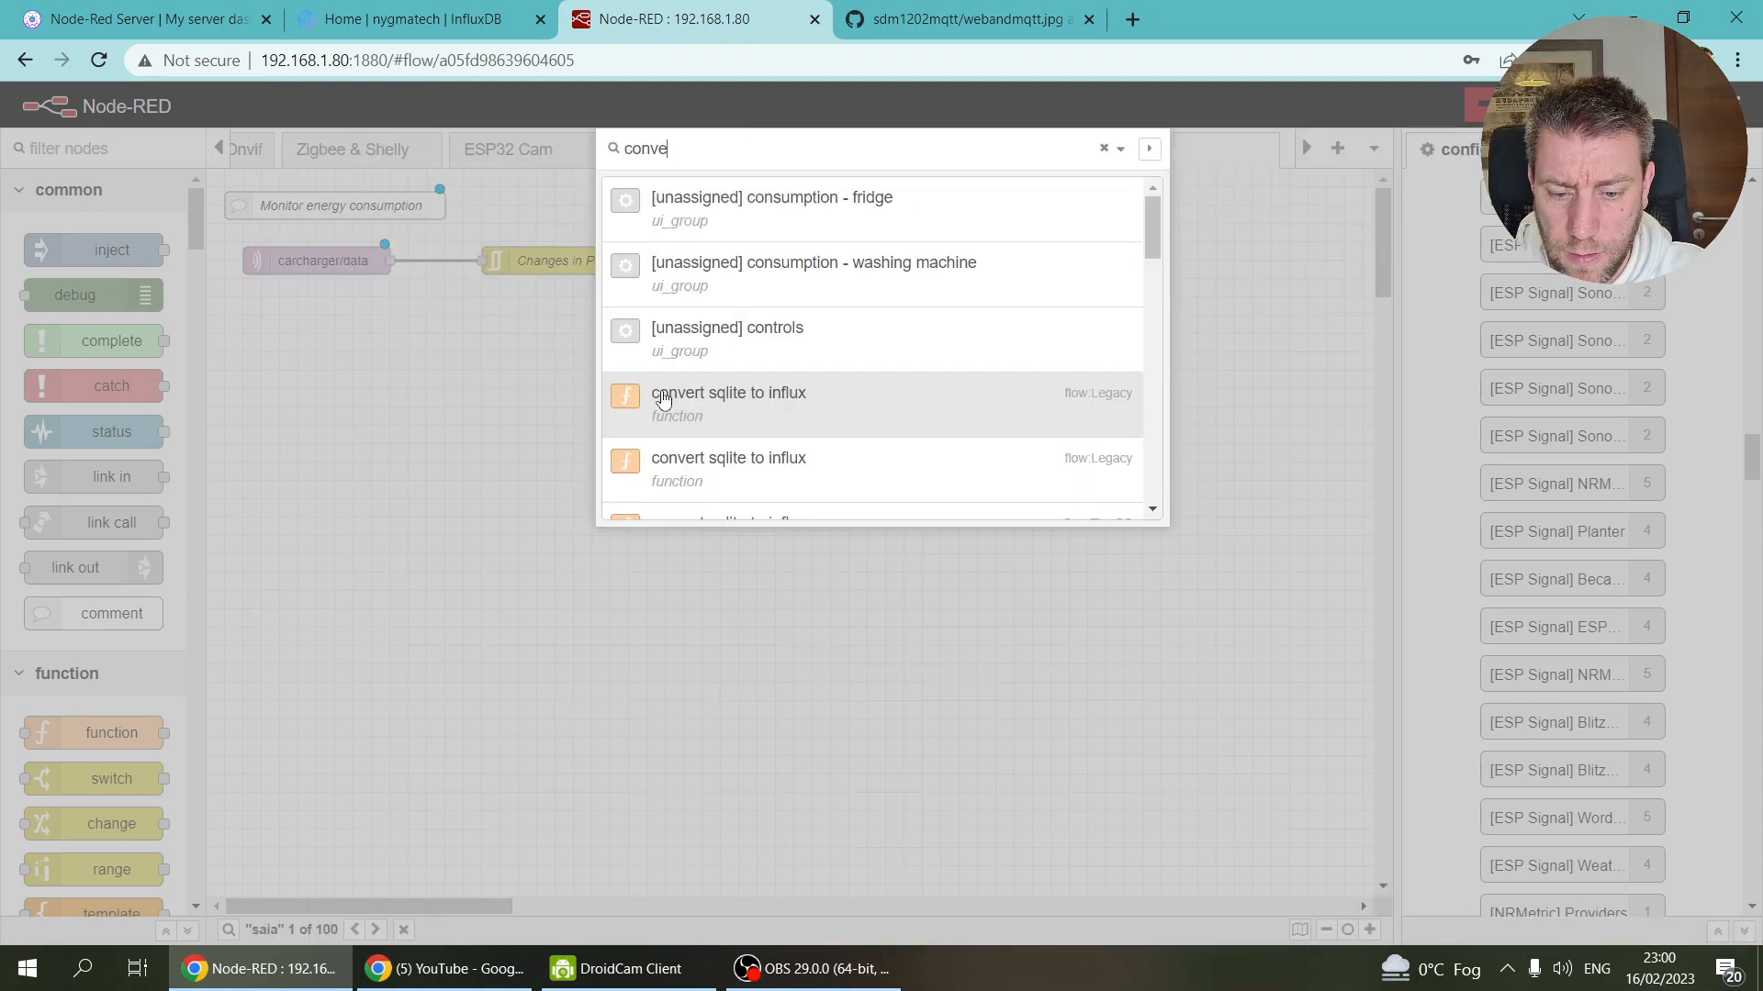
text(rt to influx)
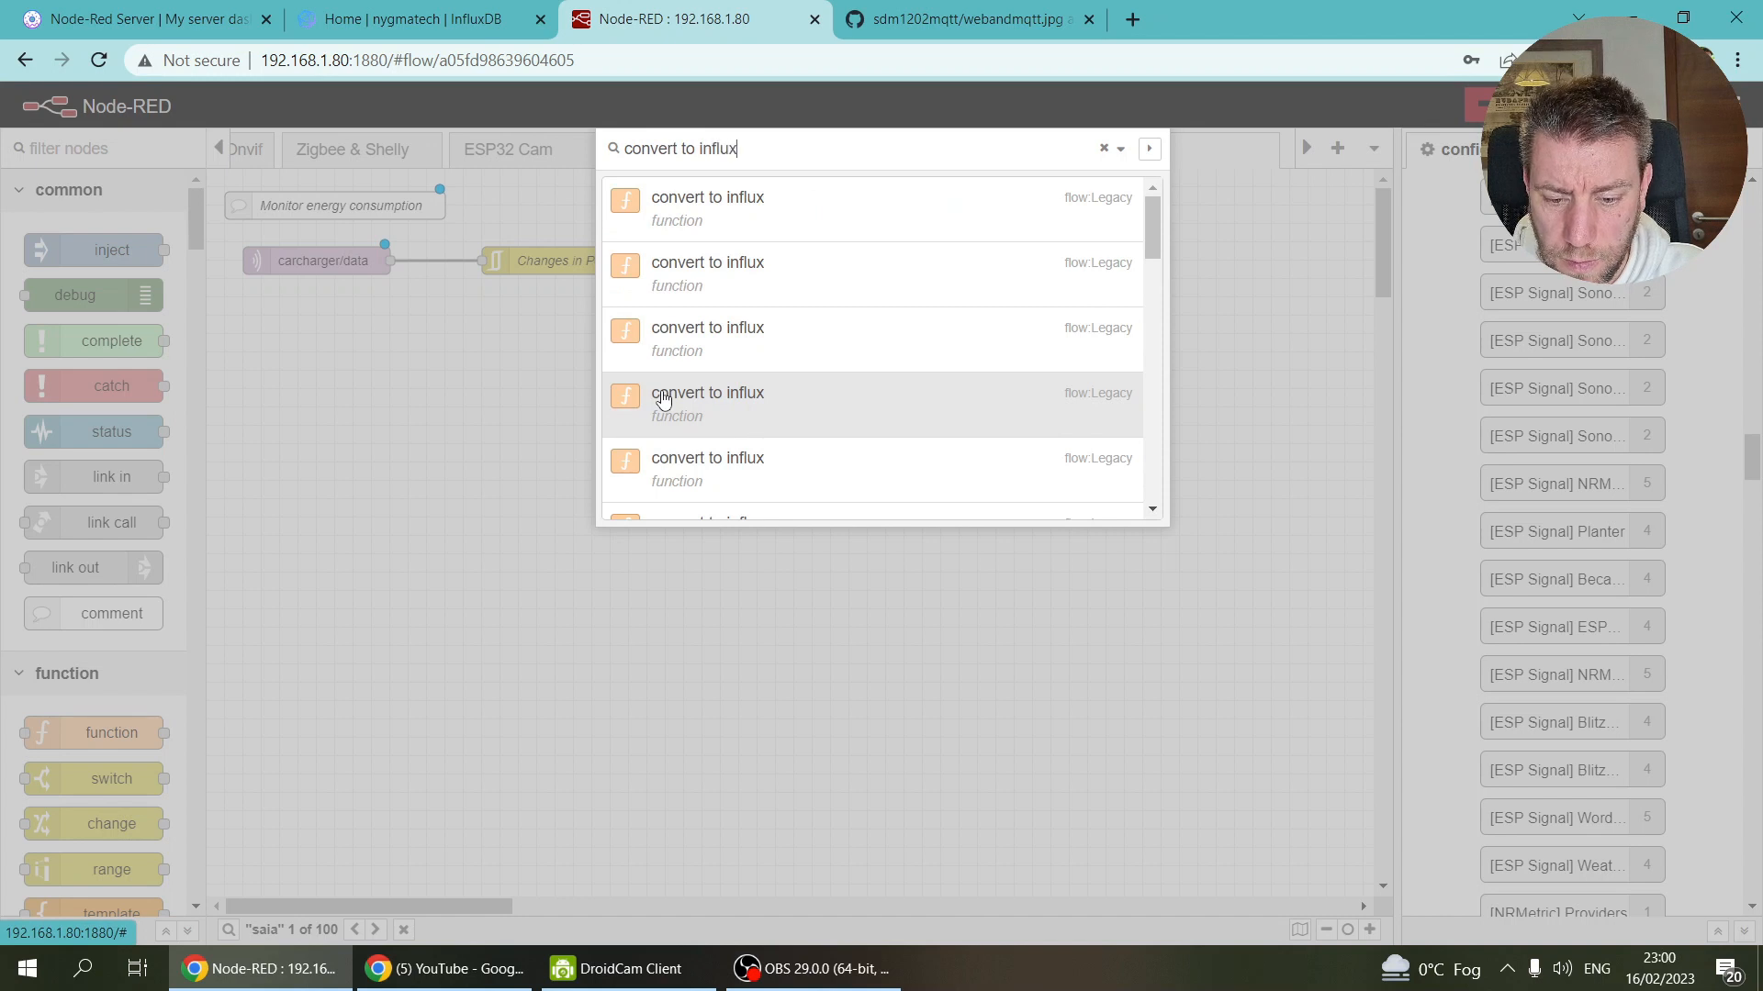
scroll(873, 298, down, 5)
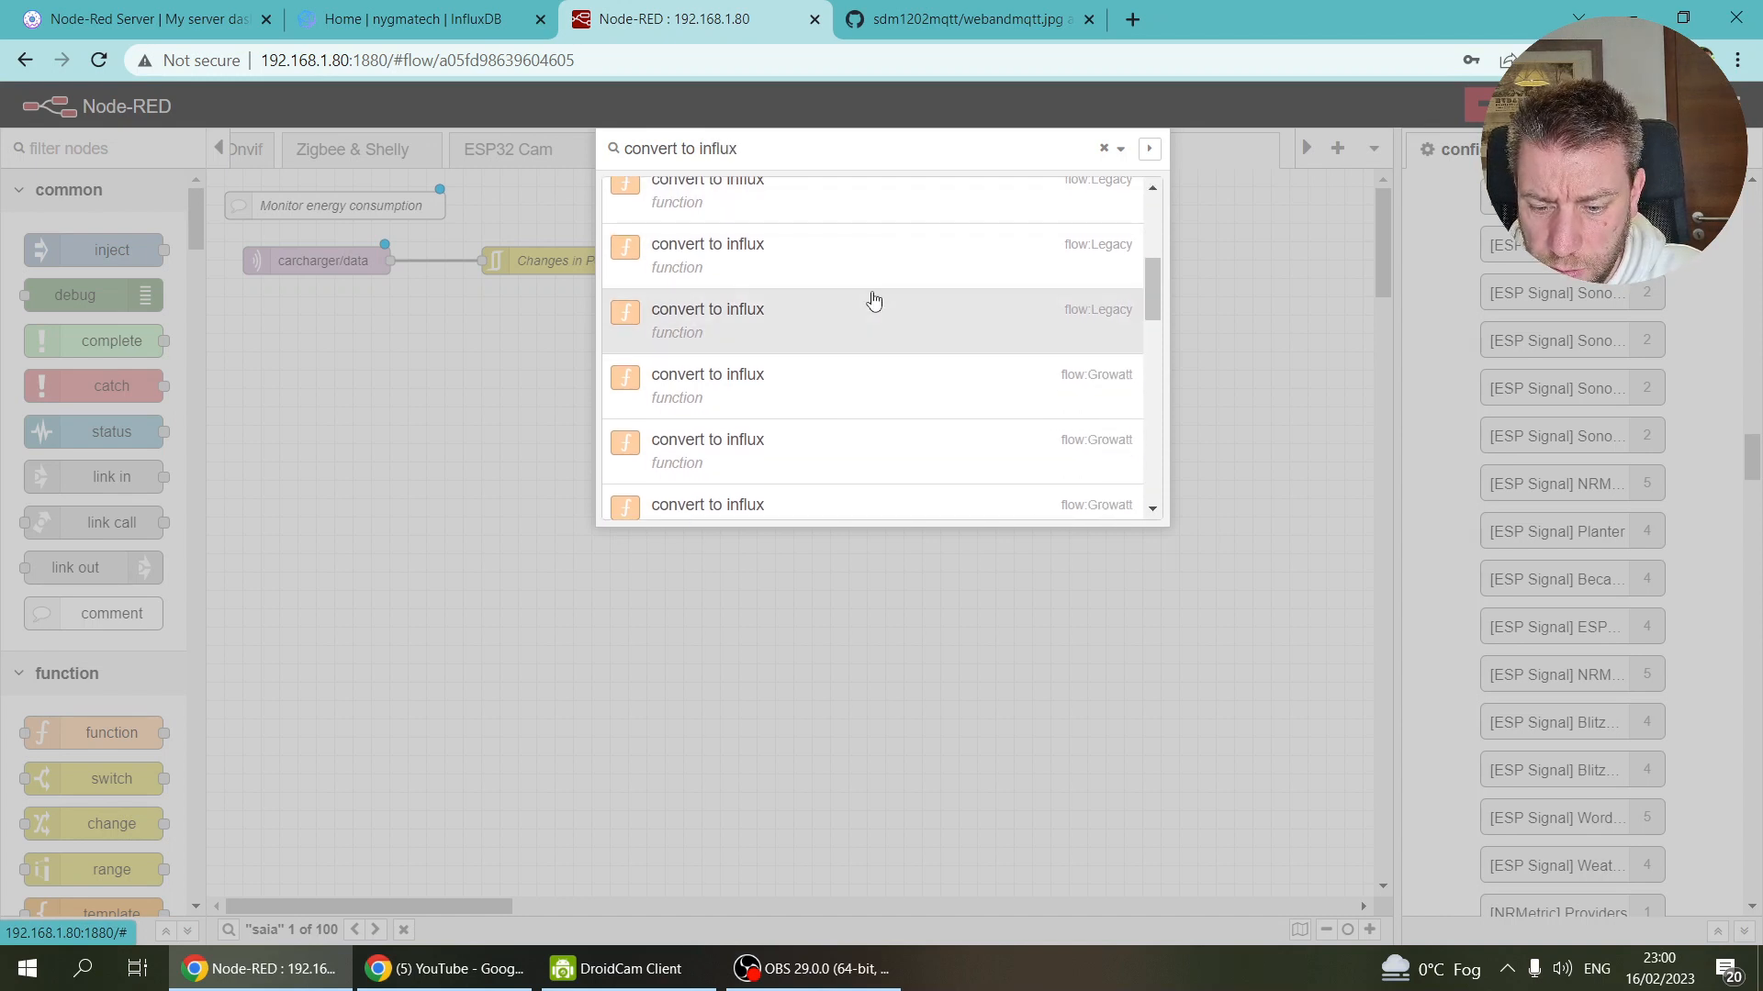
scroll(873, 300, down, 2)
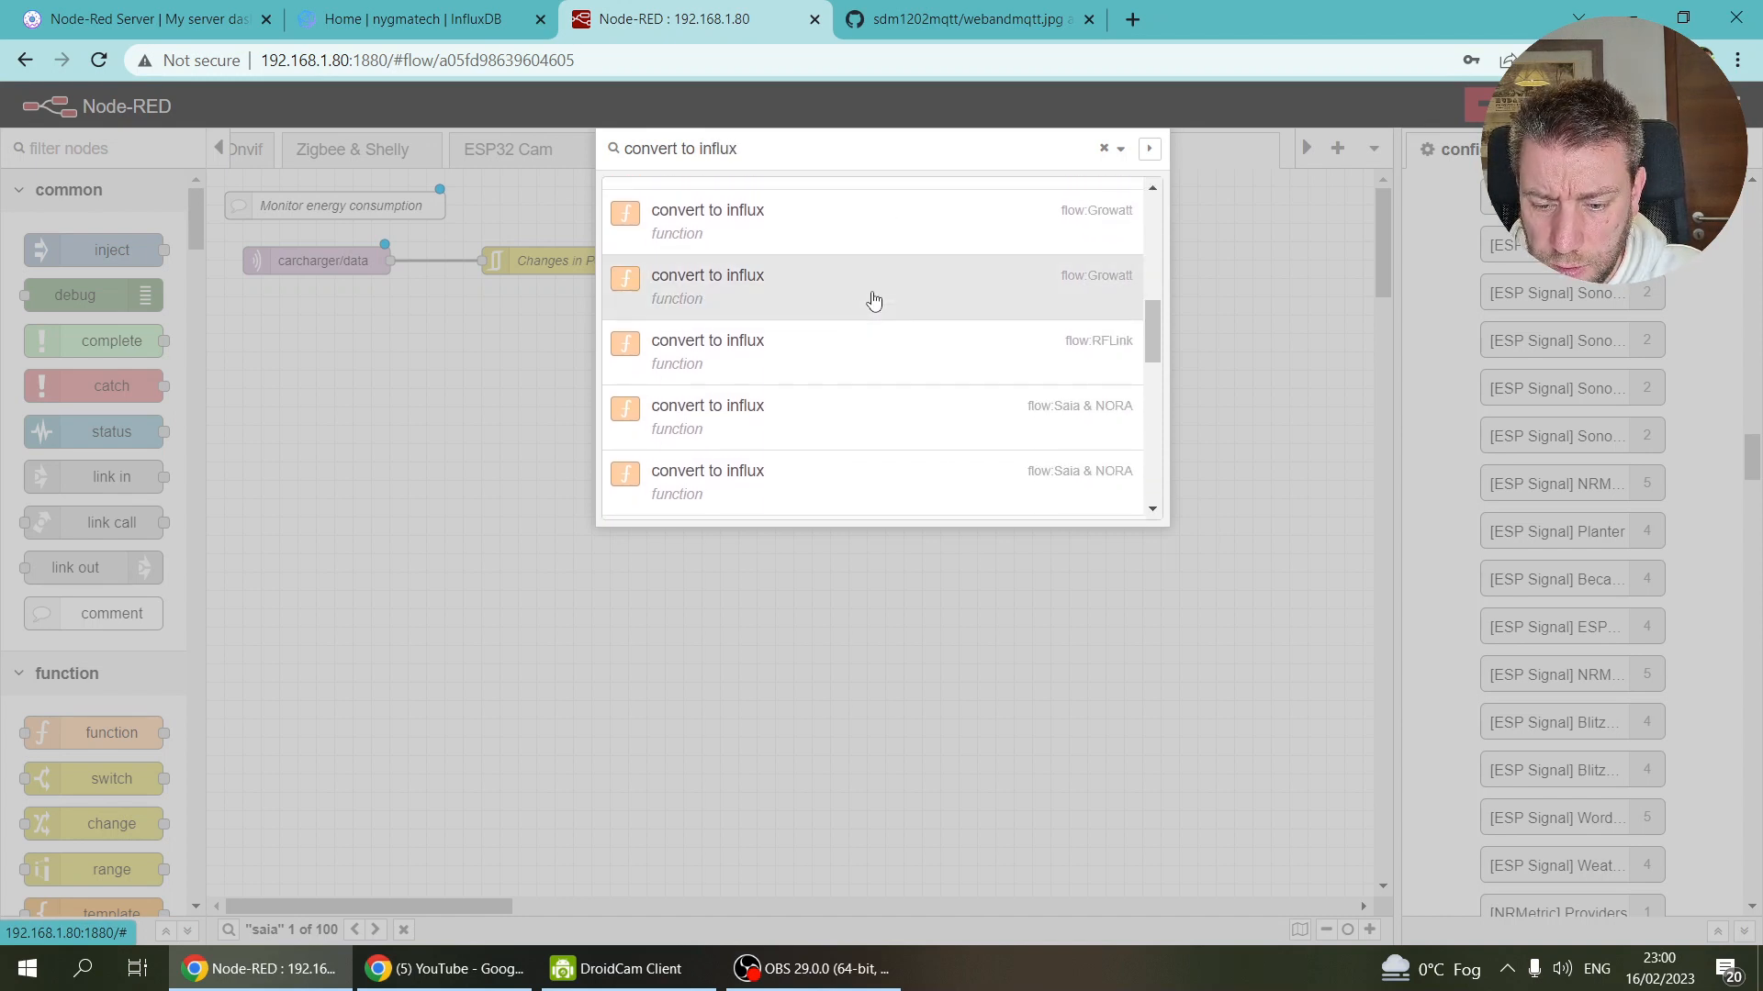
scroll(873, 300, down, 5)
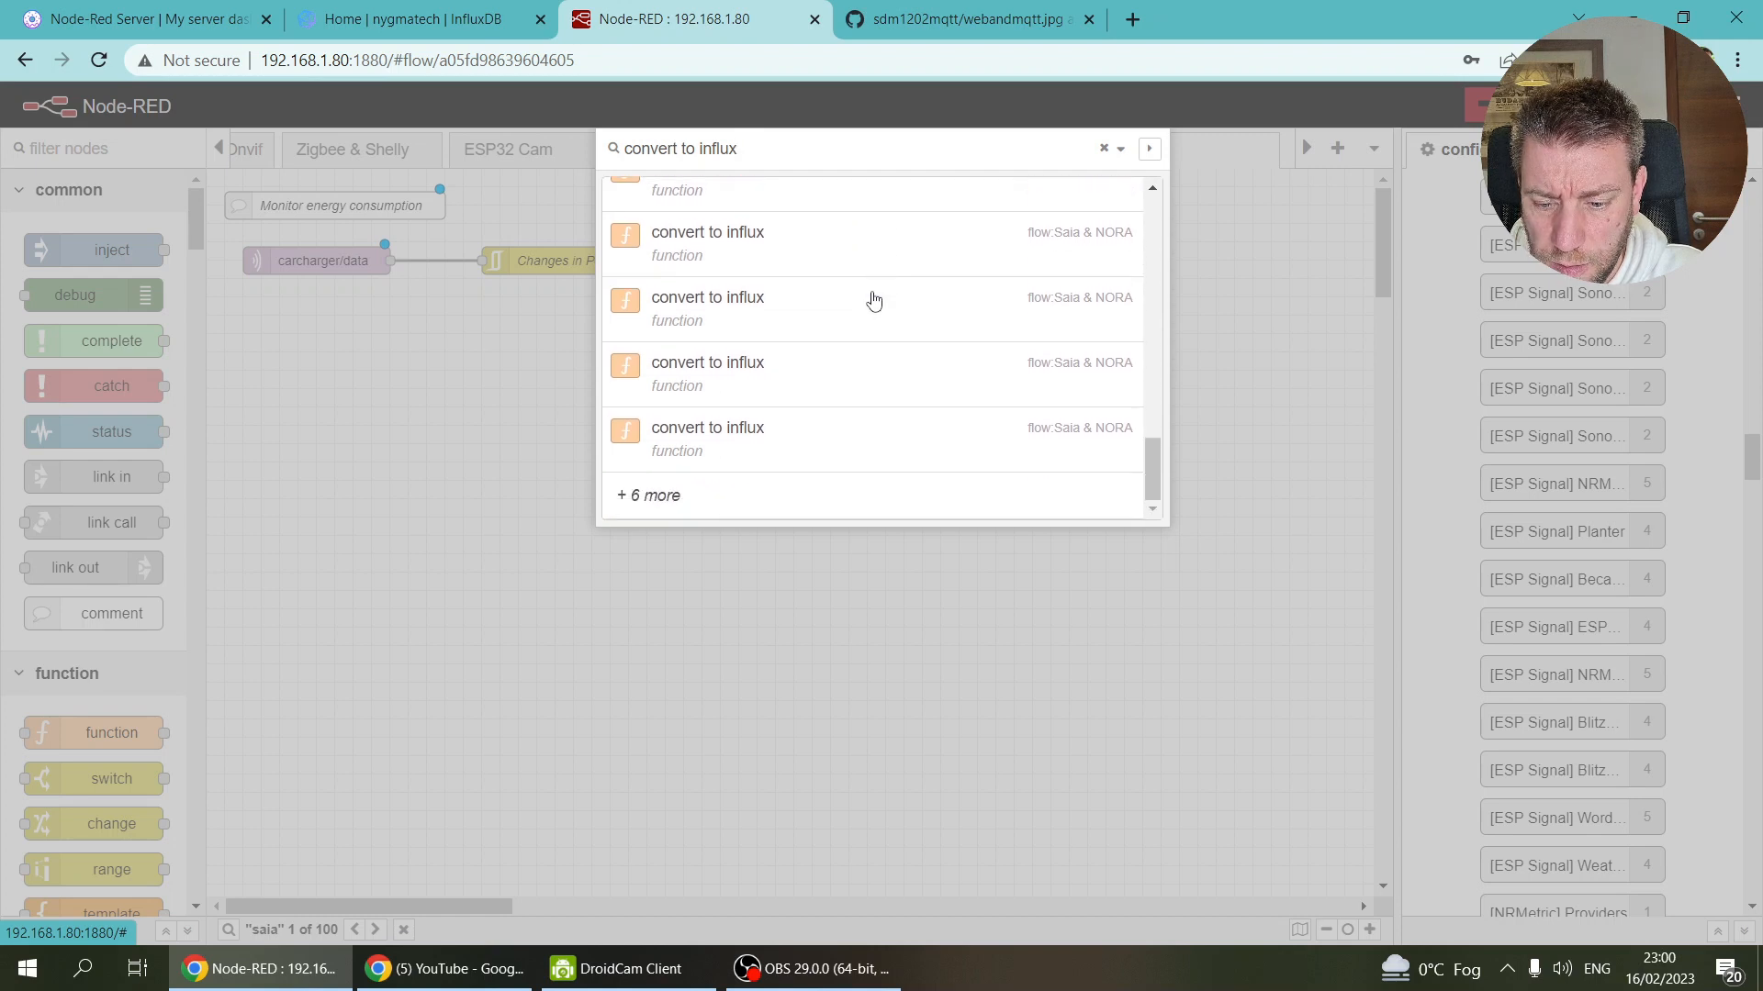
click(676, 495)
scroll(793, 446, down, 2)
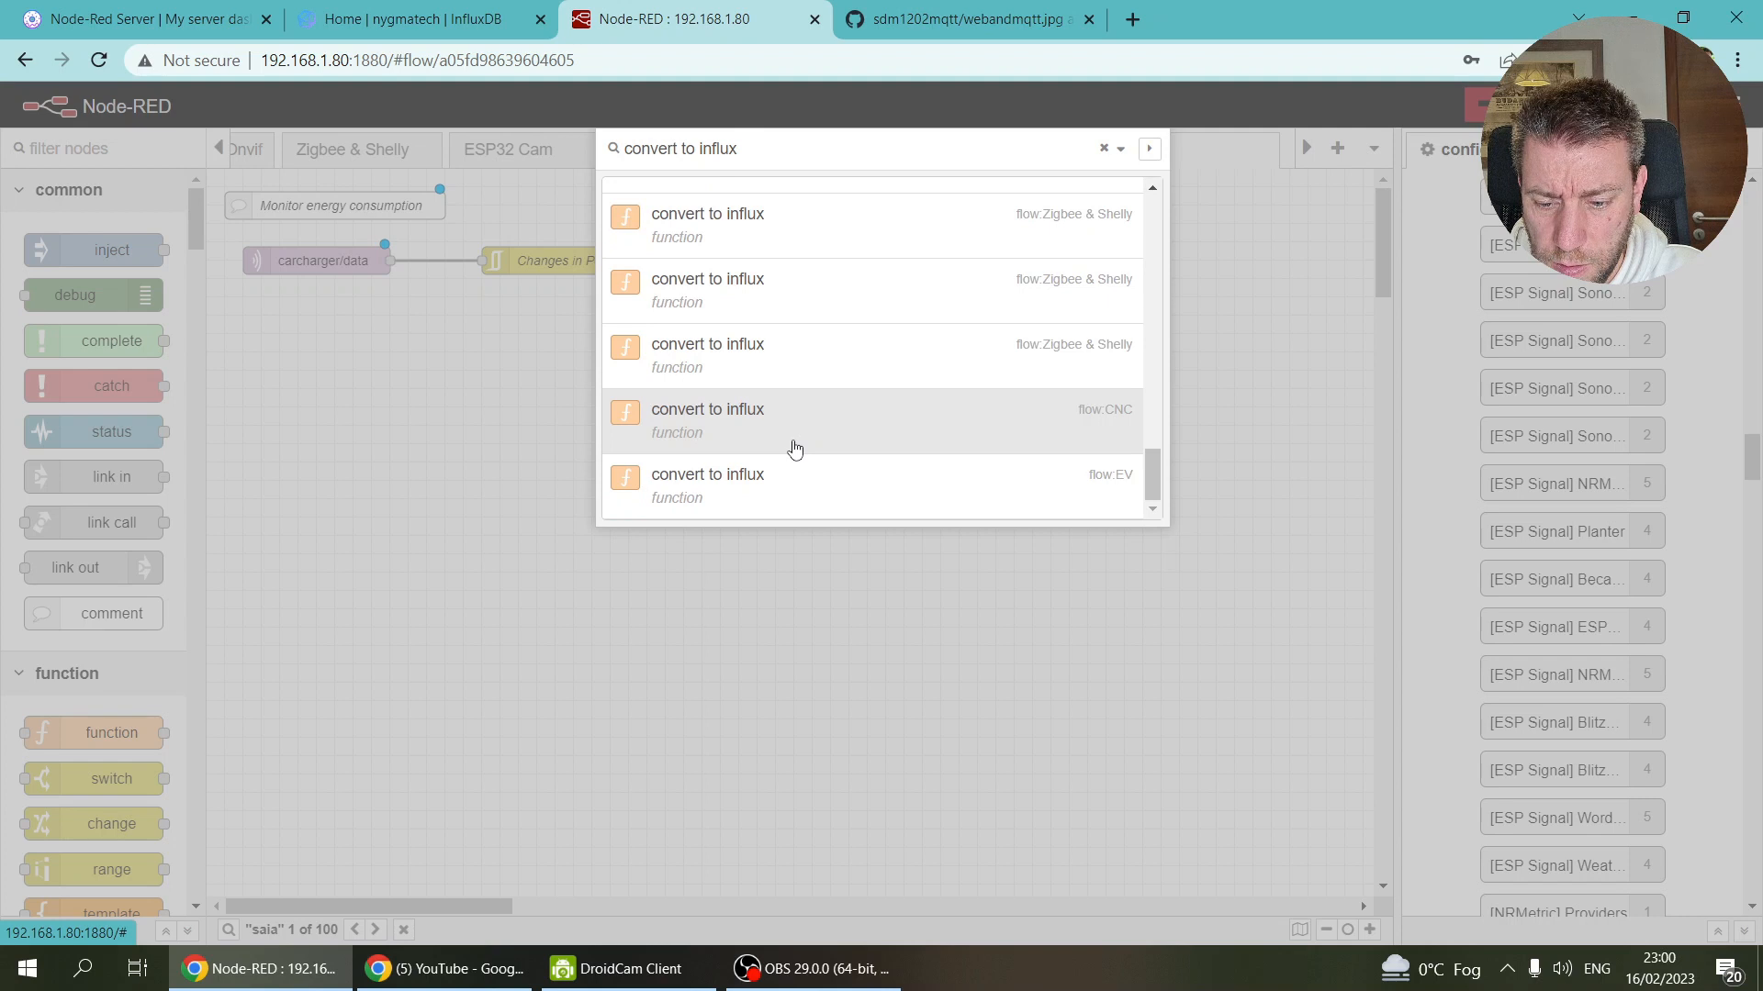
click(695, 359)
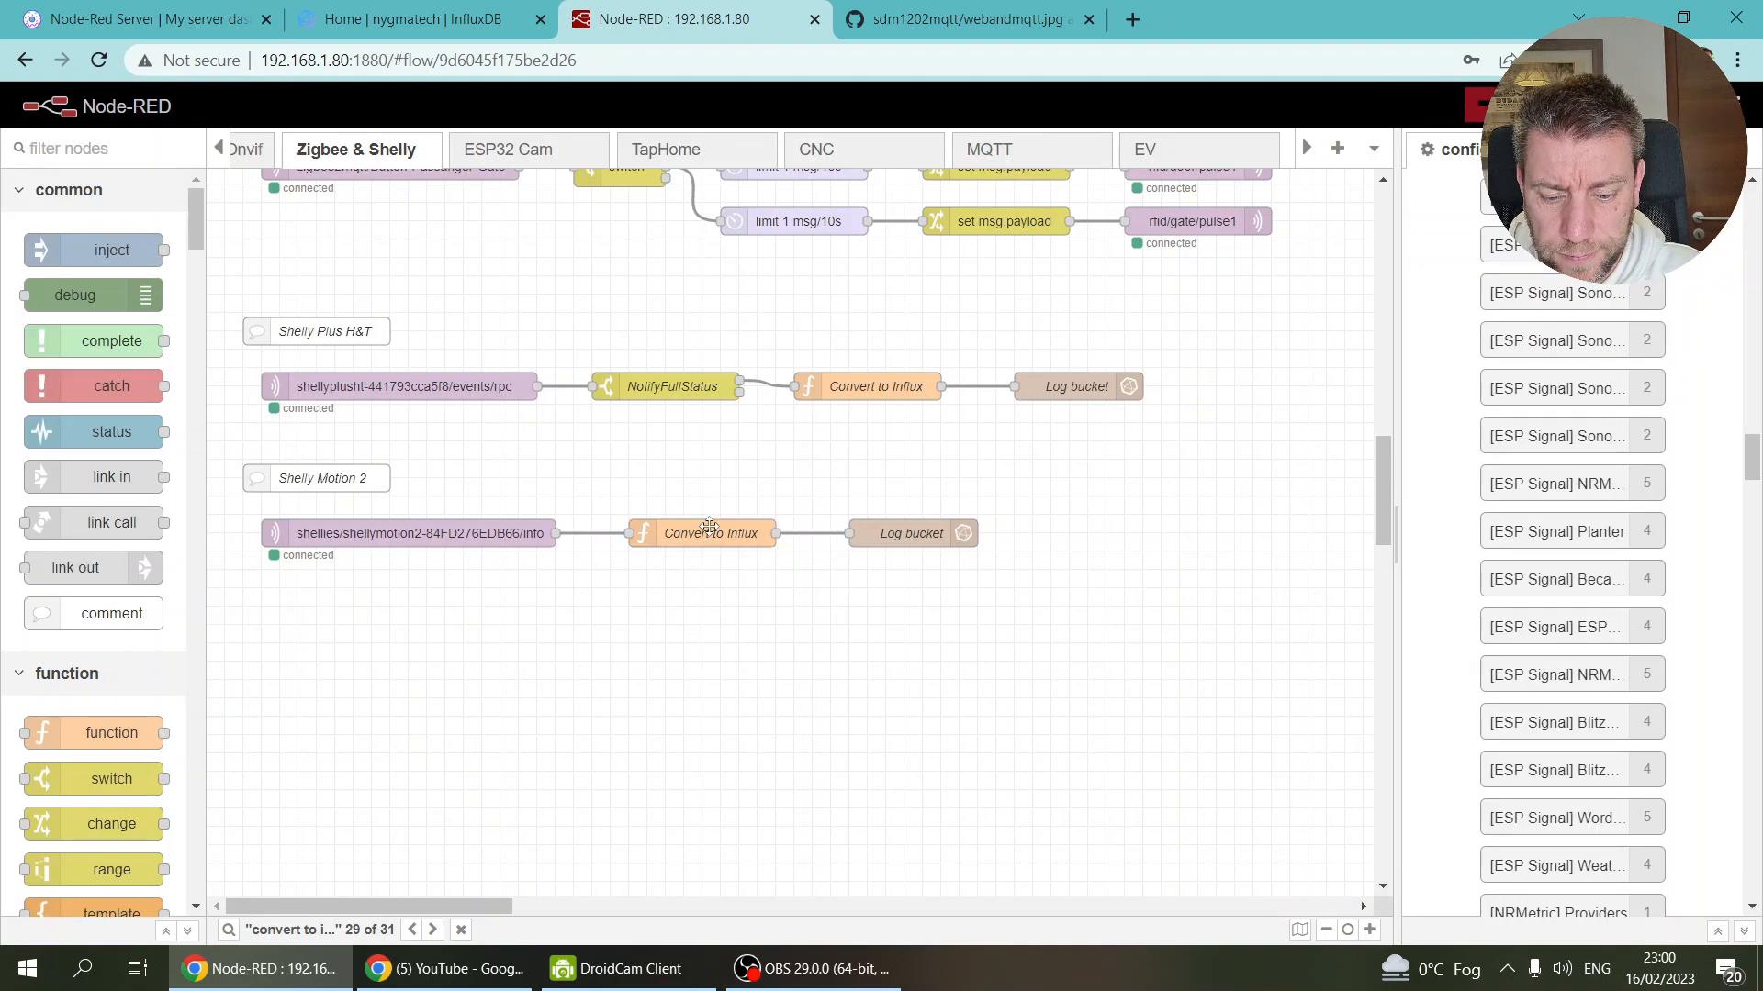
double_click(709, 530)
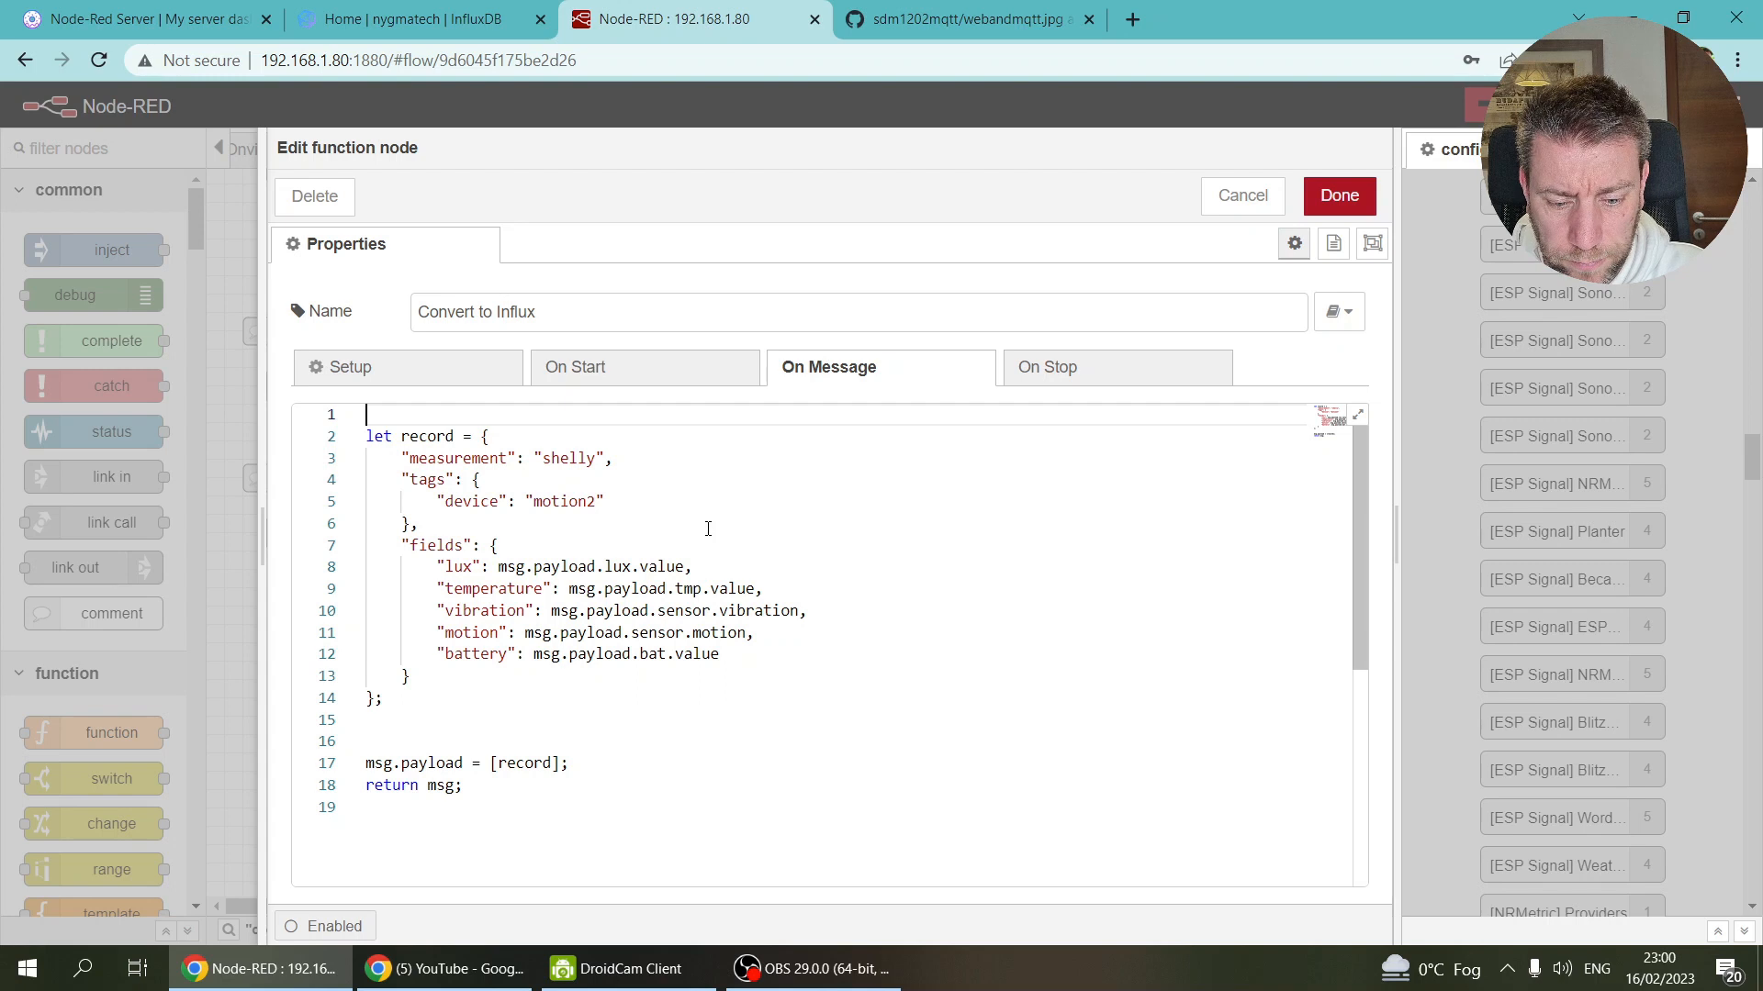
drag(471, 786, 367, 410)
key(ctrl+c)
Step: Replace the EV Convert to Influx code with the copied Shelly record code
click(1339, 196)
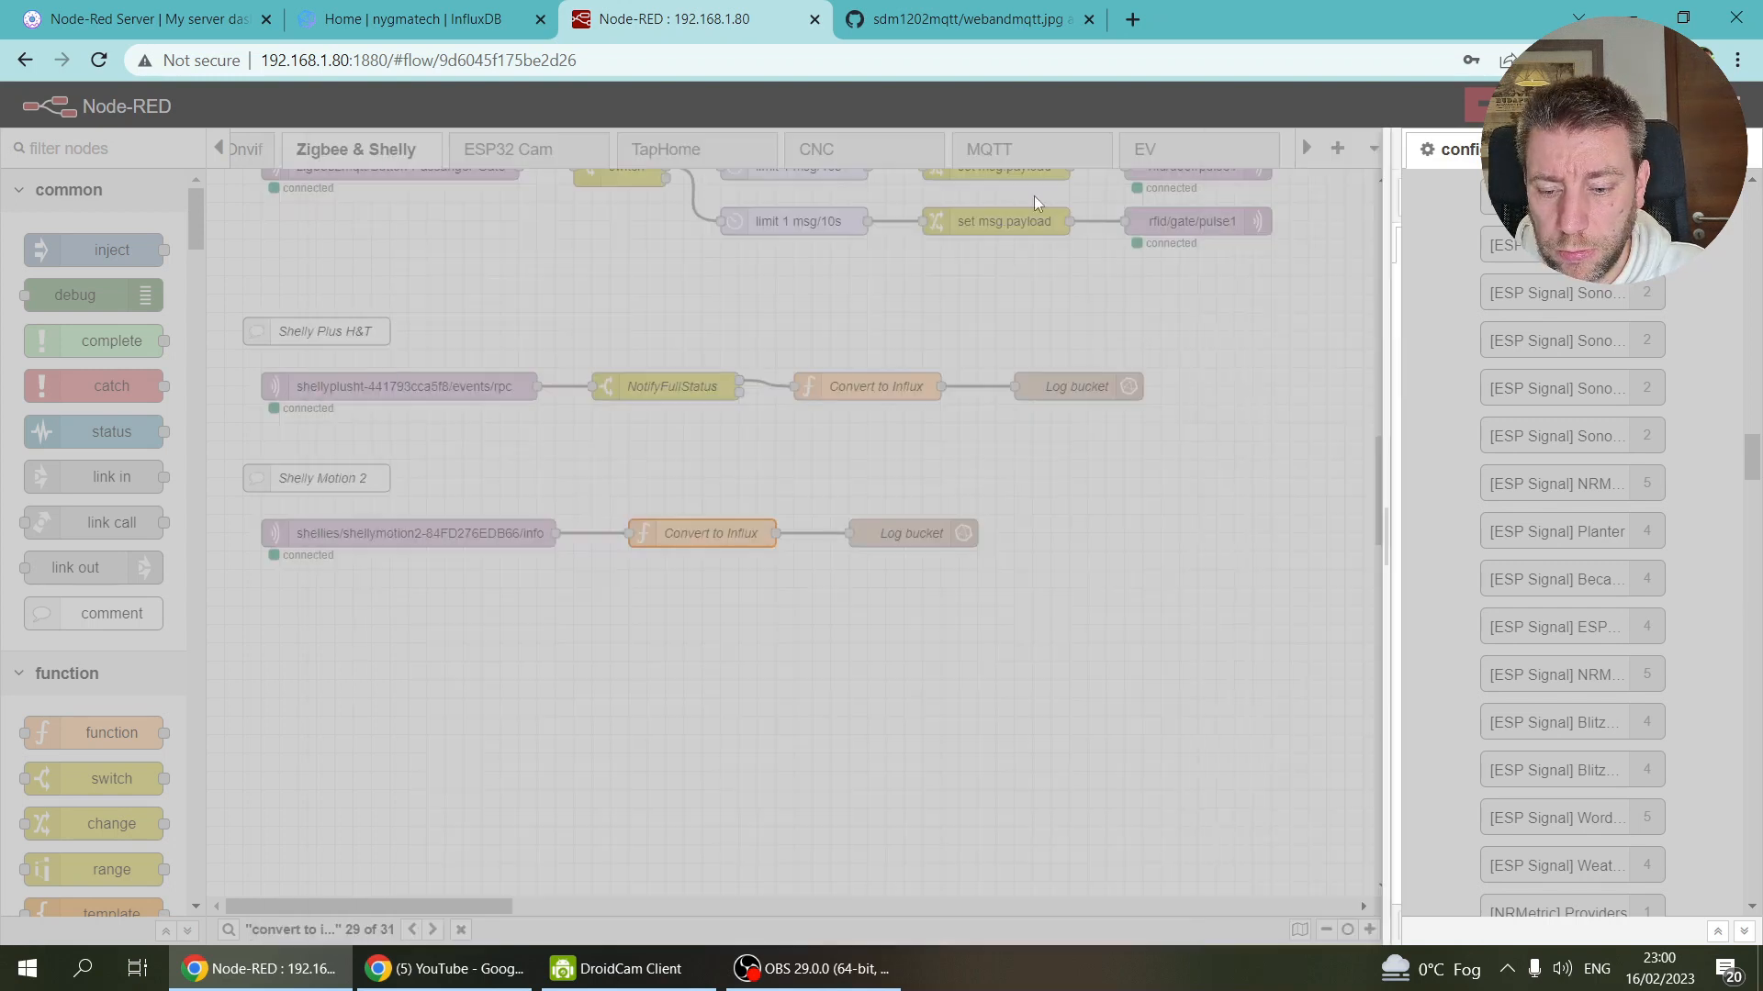
click(1169, 152)
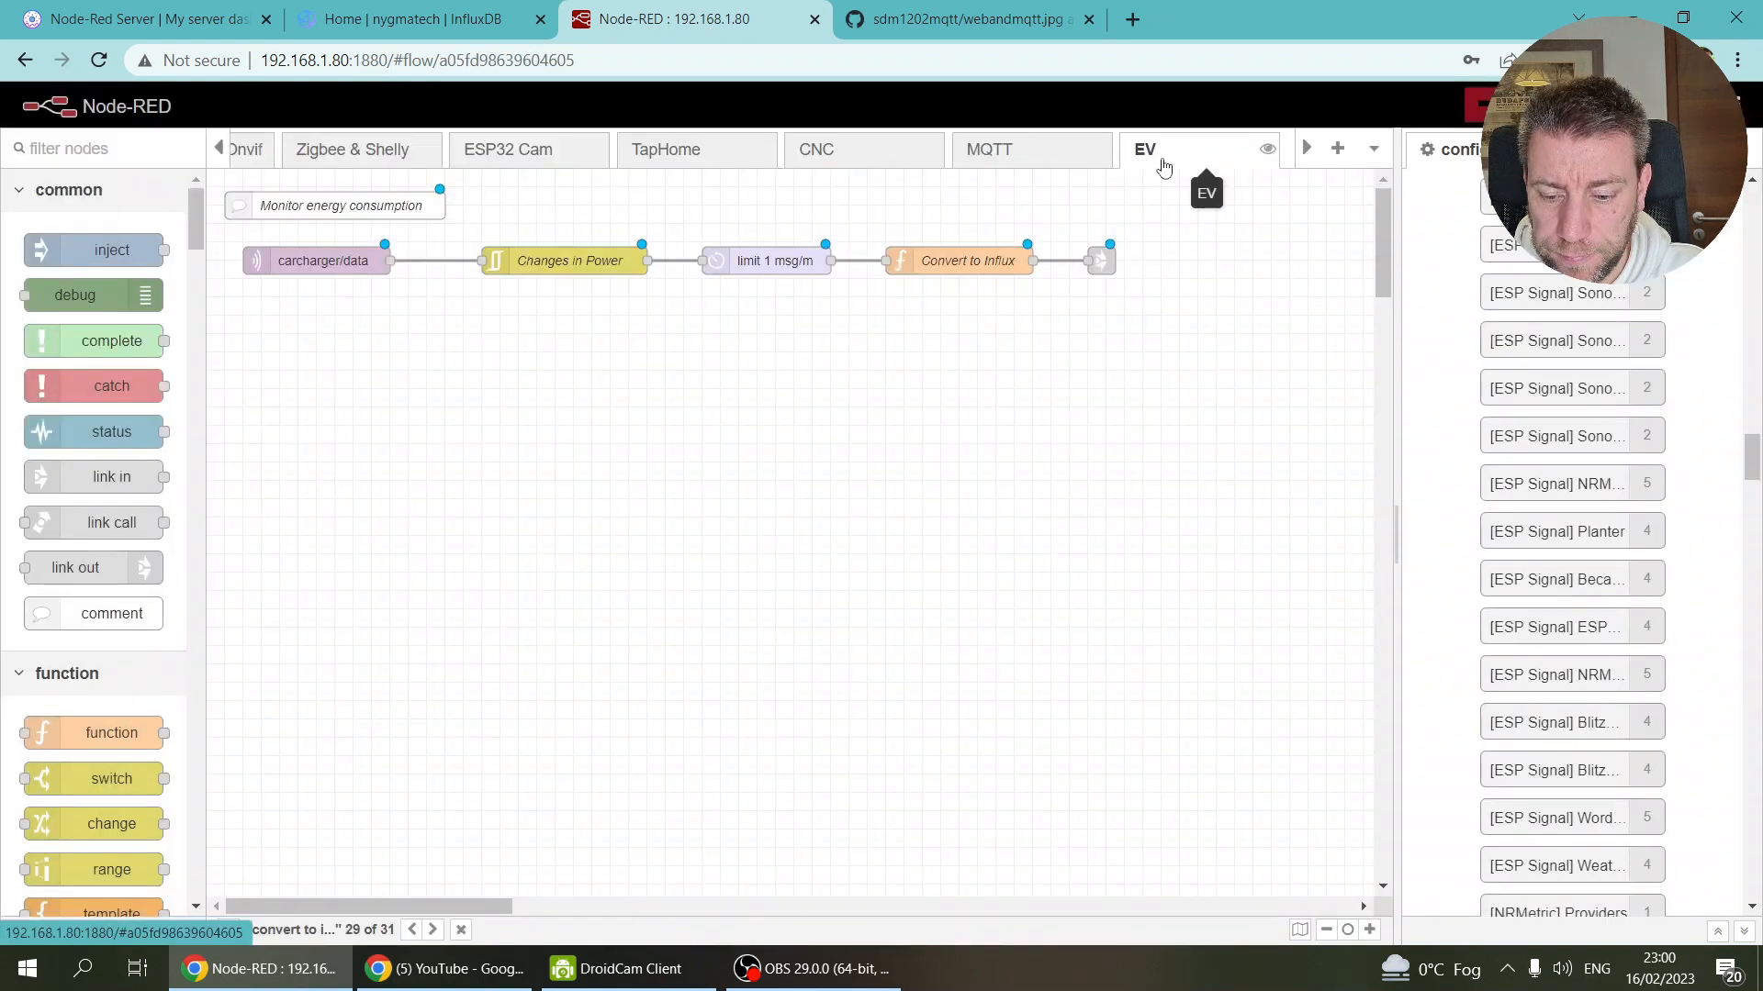
double_click(969, 263)
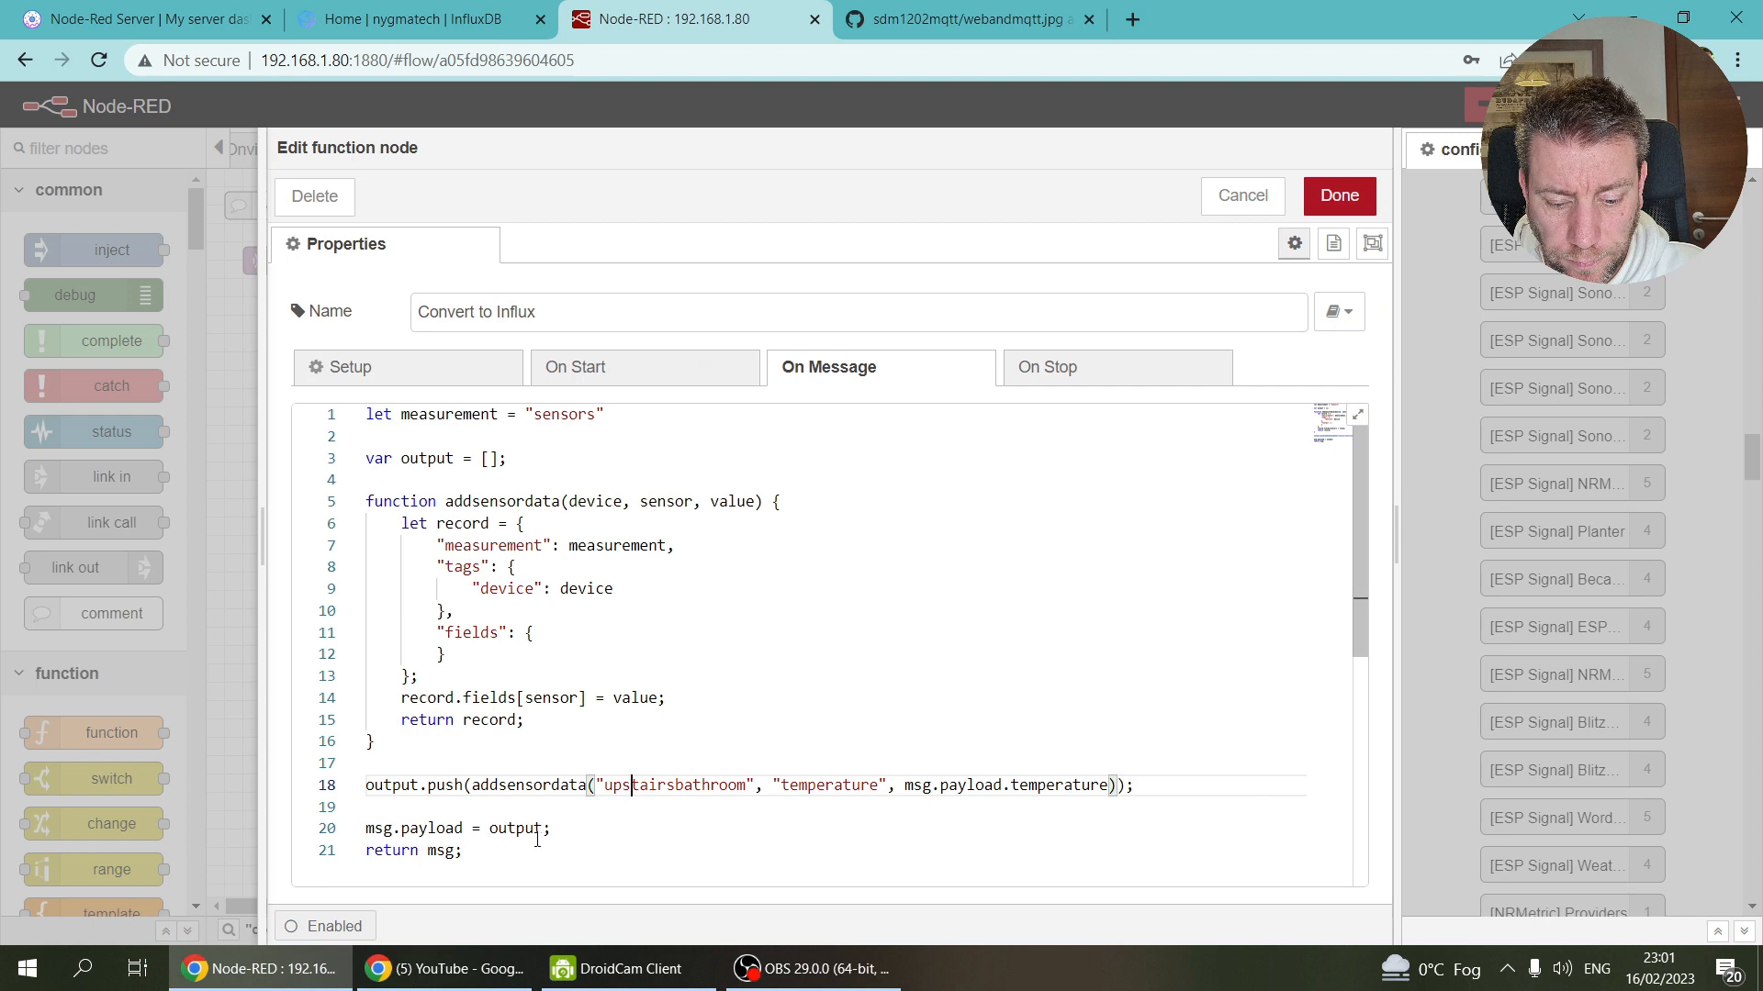
key(ctrl+a)
key(ctrl+v)
Step: Rename the measurement from shelly to sensors
double_click(561, 459)
text(carcharger)
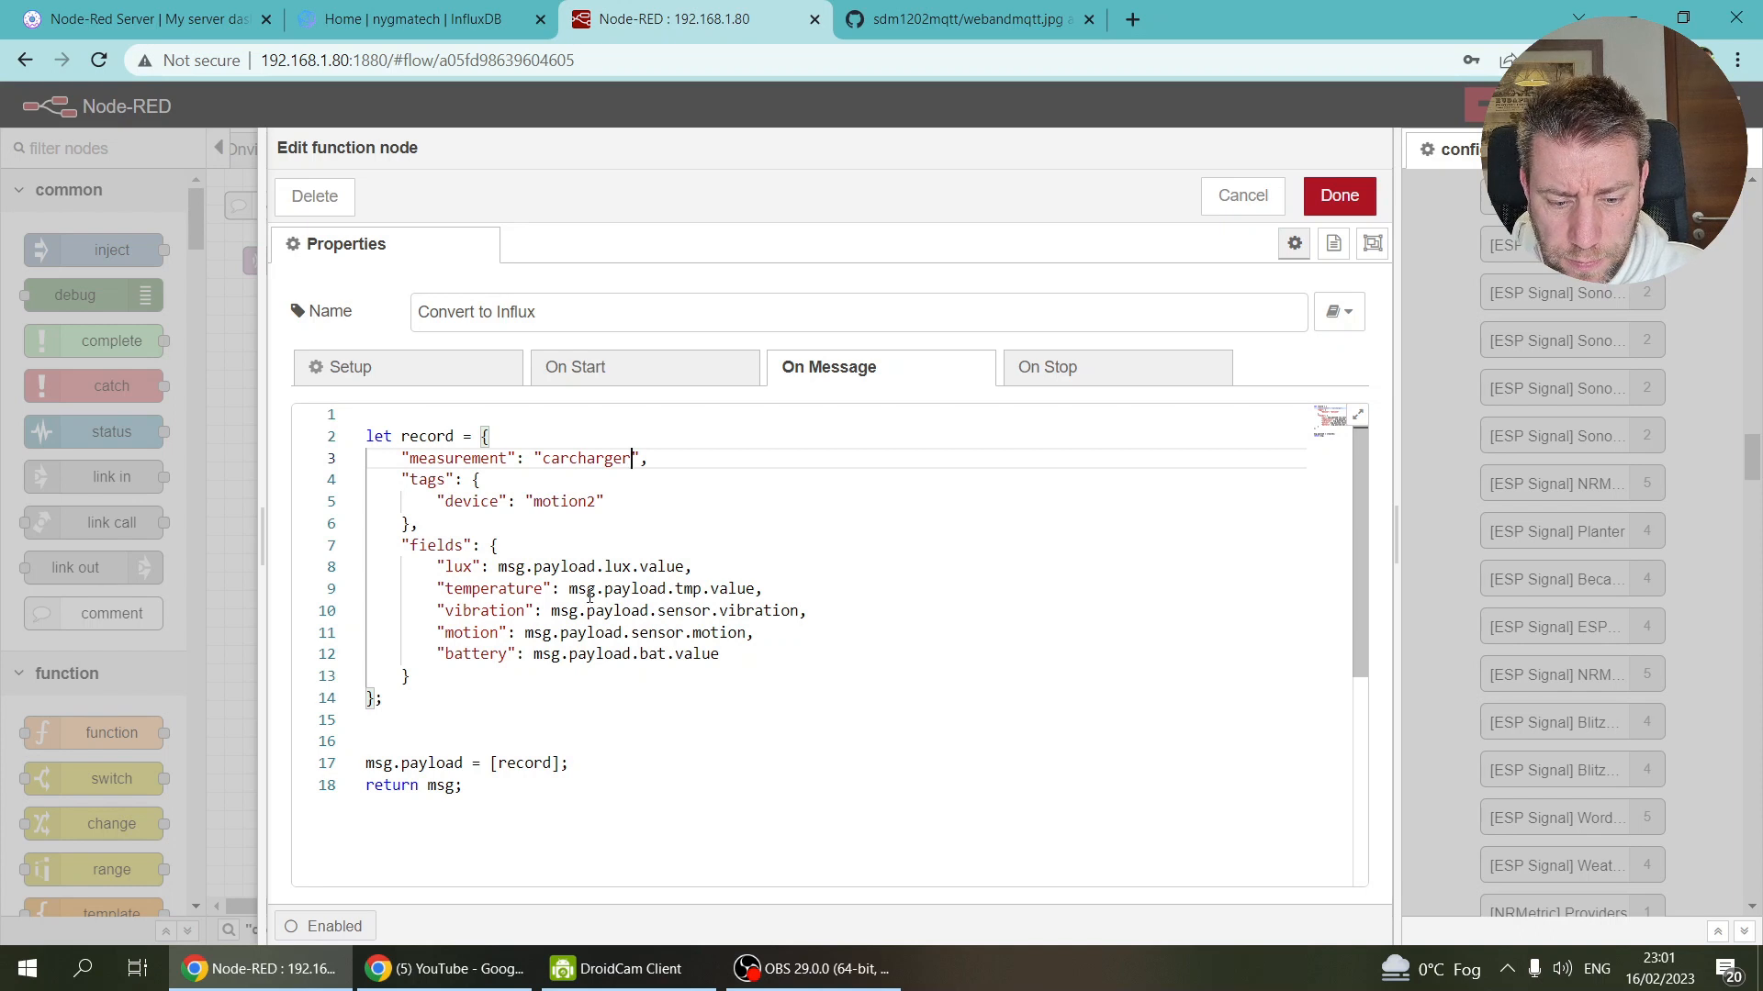
key(ctrl+z)
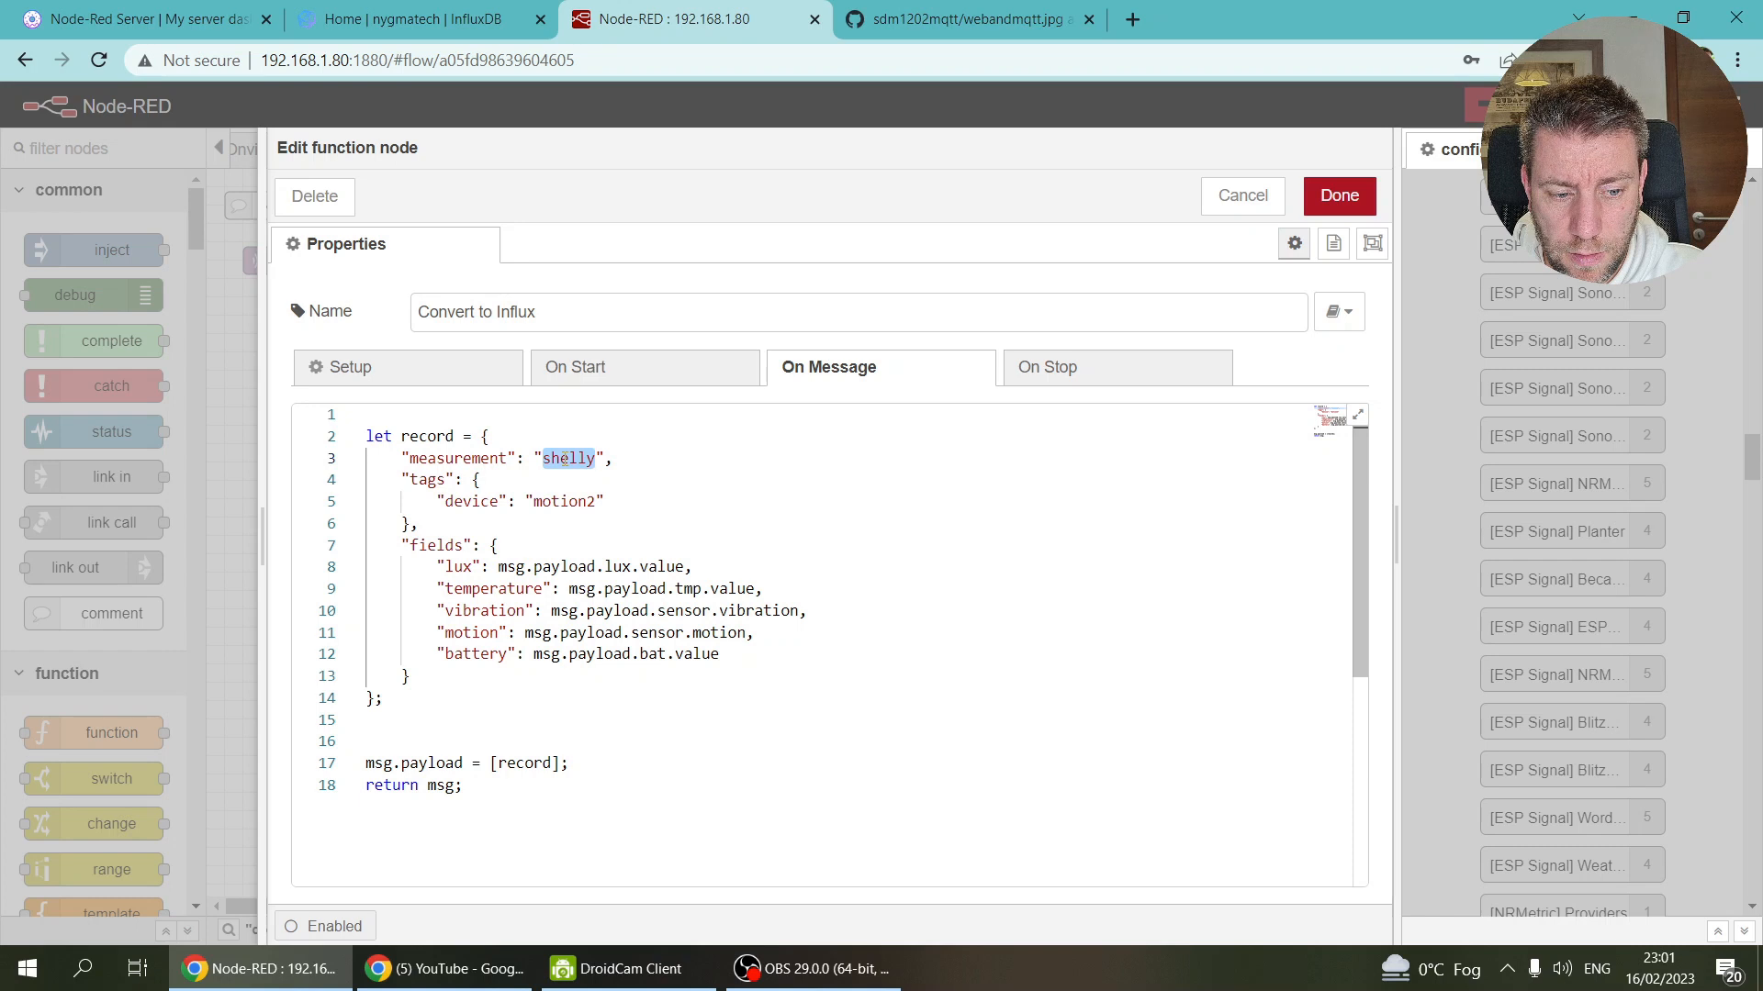
text(sensors)
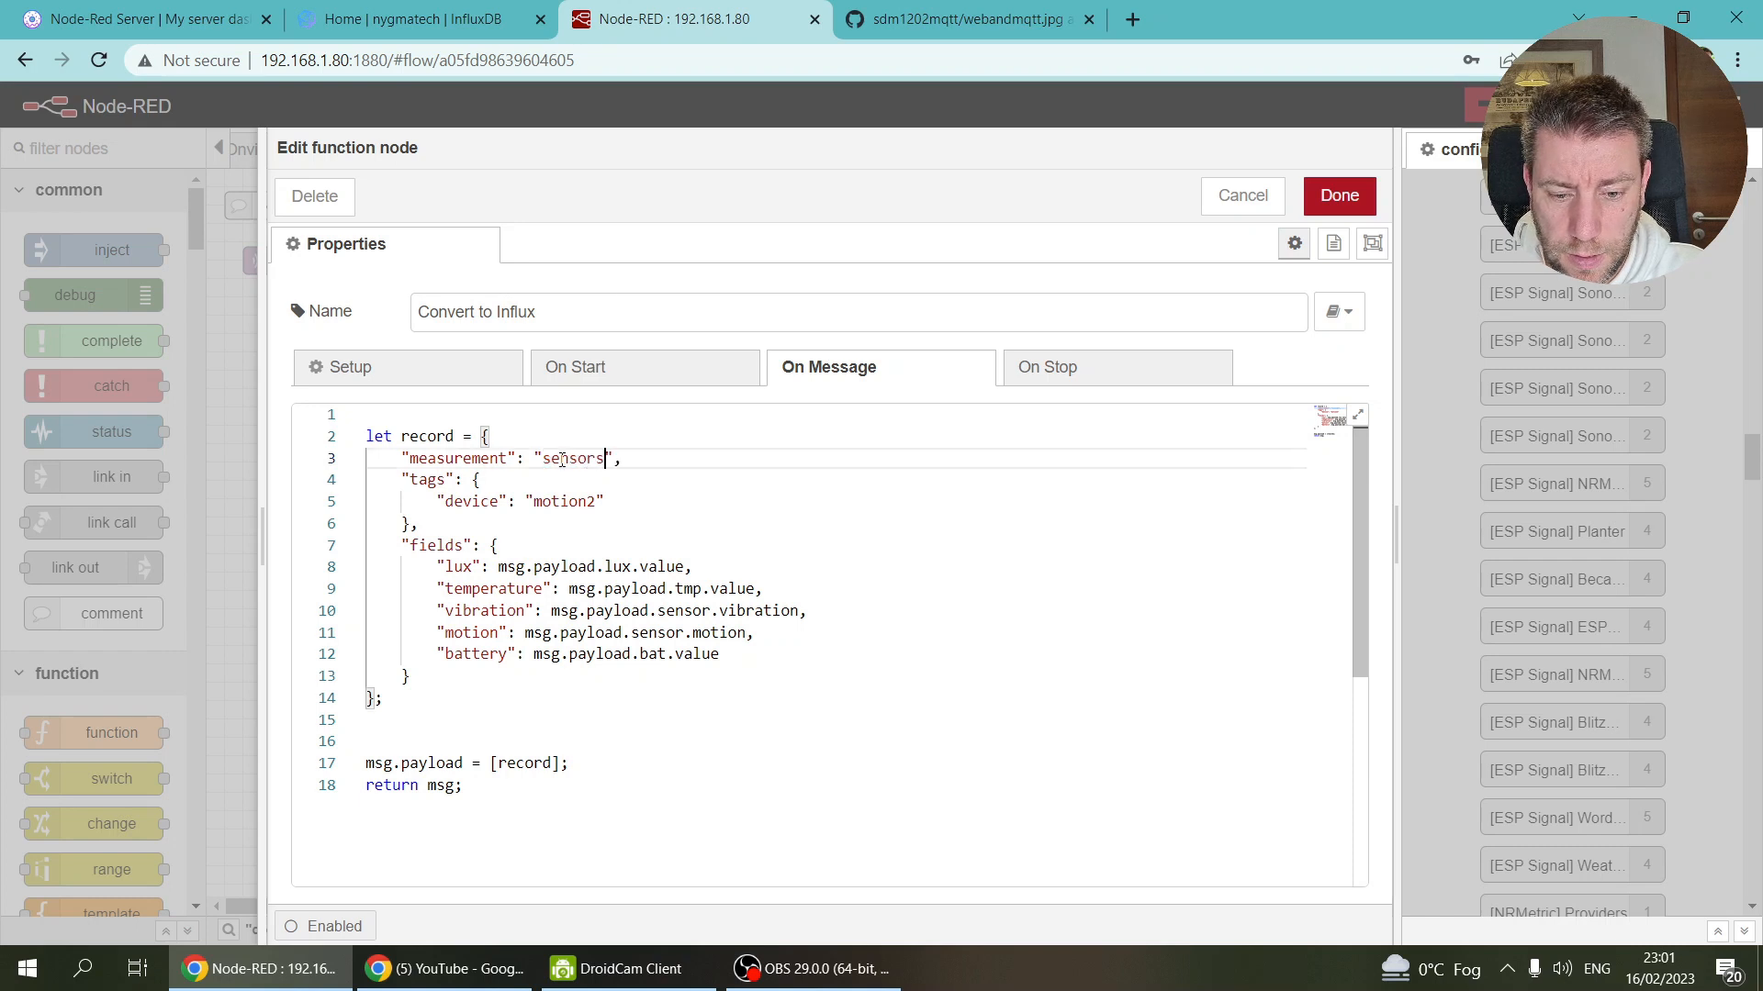
click(408, 11)
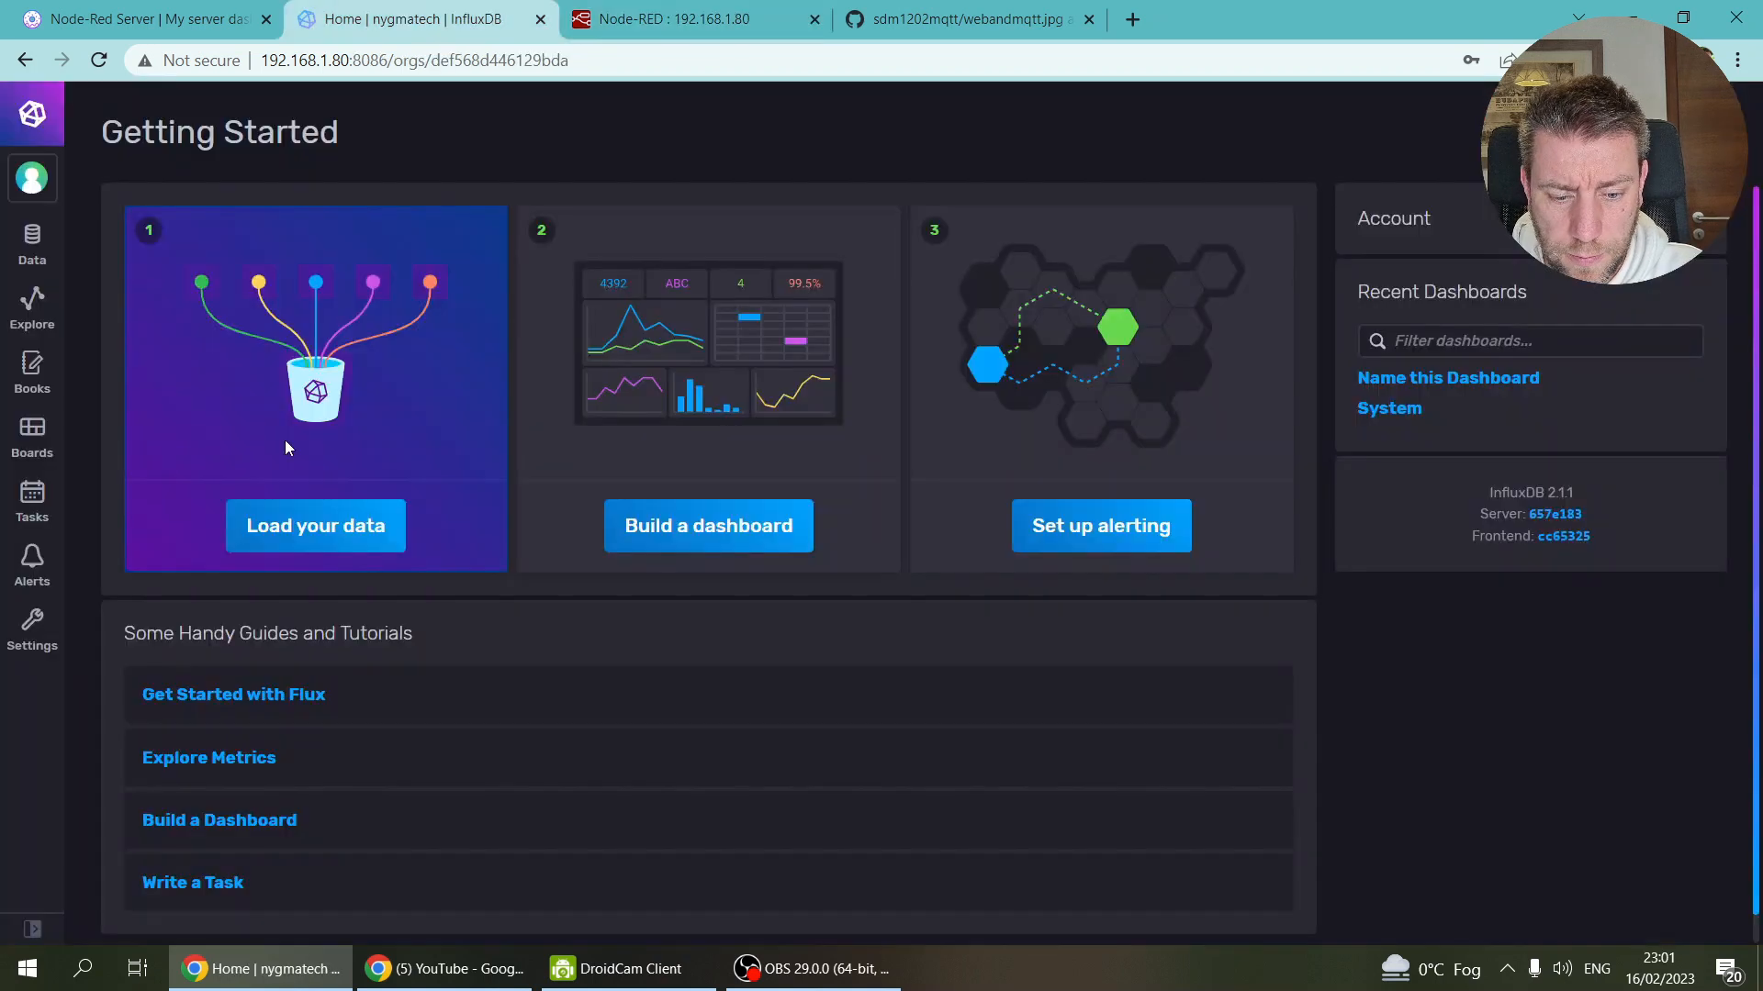
Step: In the Data Explorer, choose bucket nodered, measurement sensors, and filter by the device tag
click(32, 307)
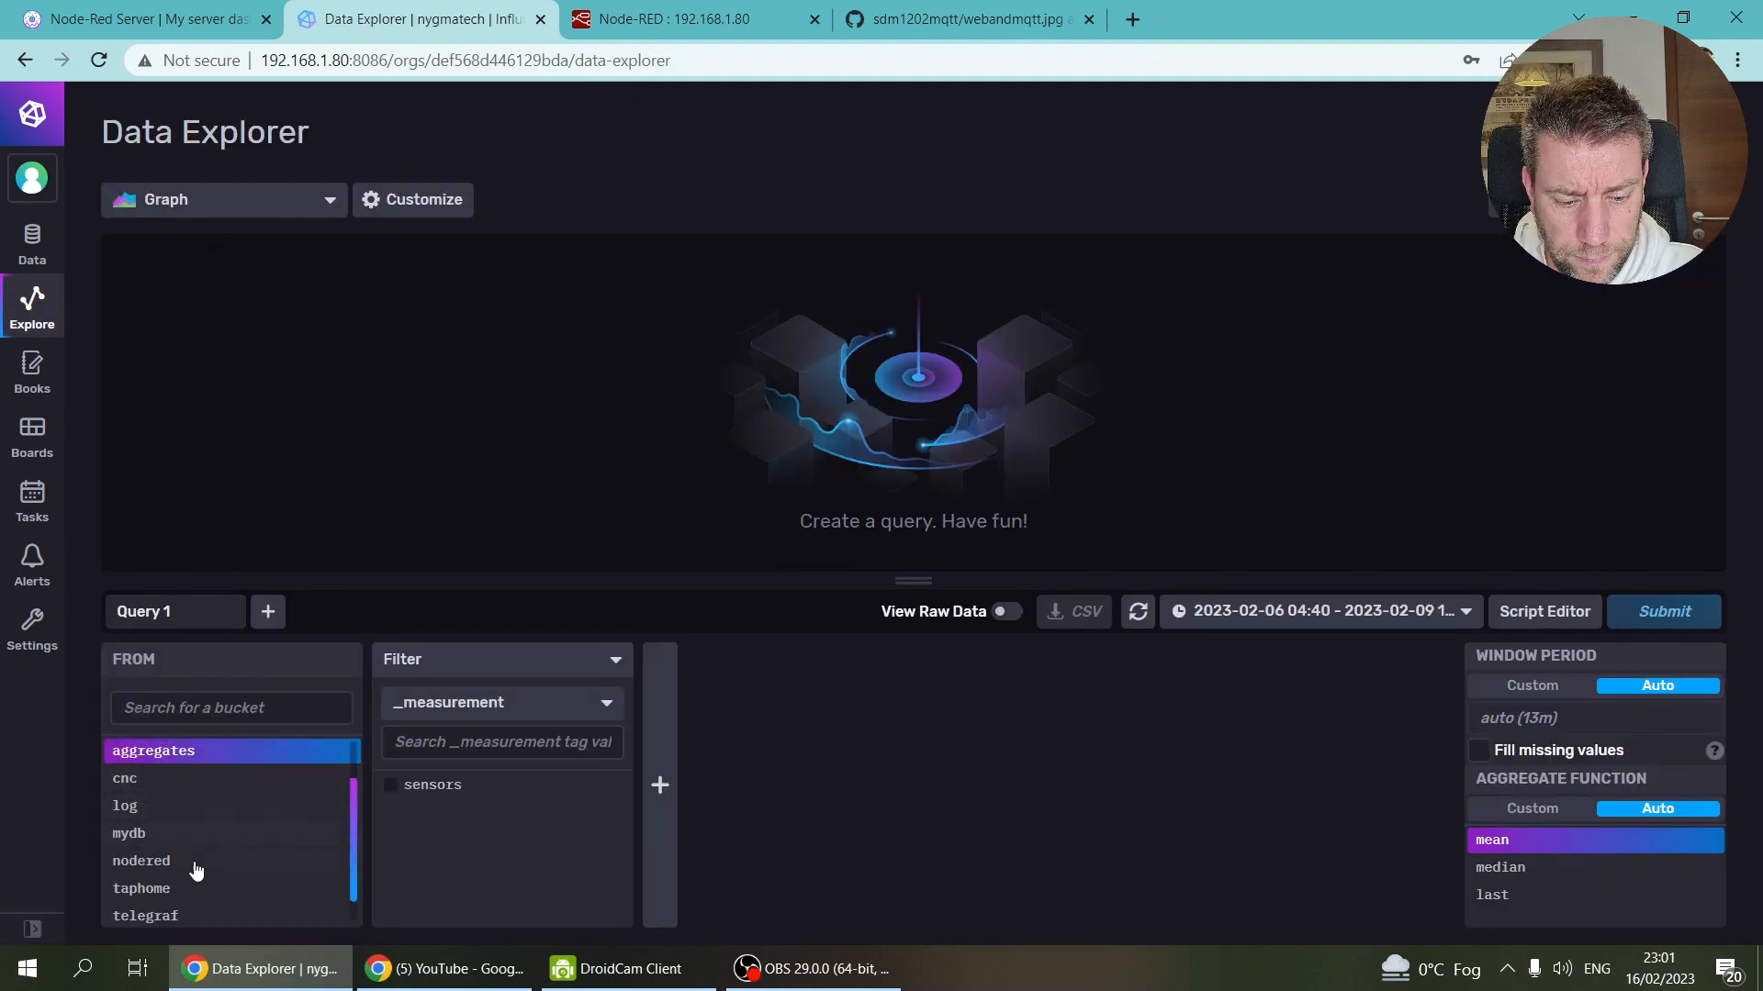
click(141, 859)
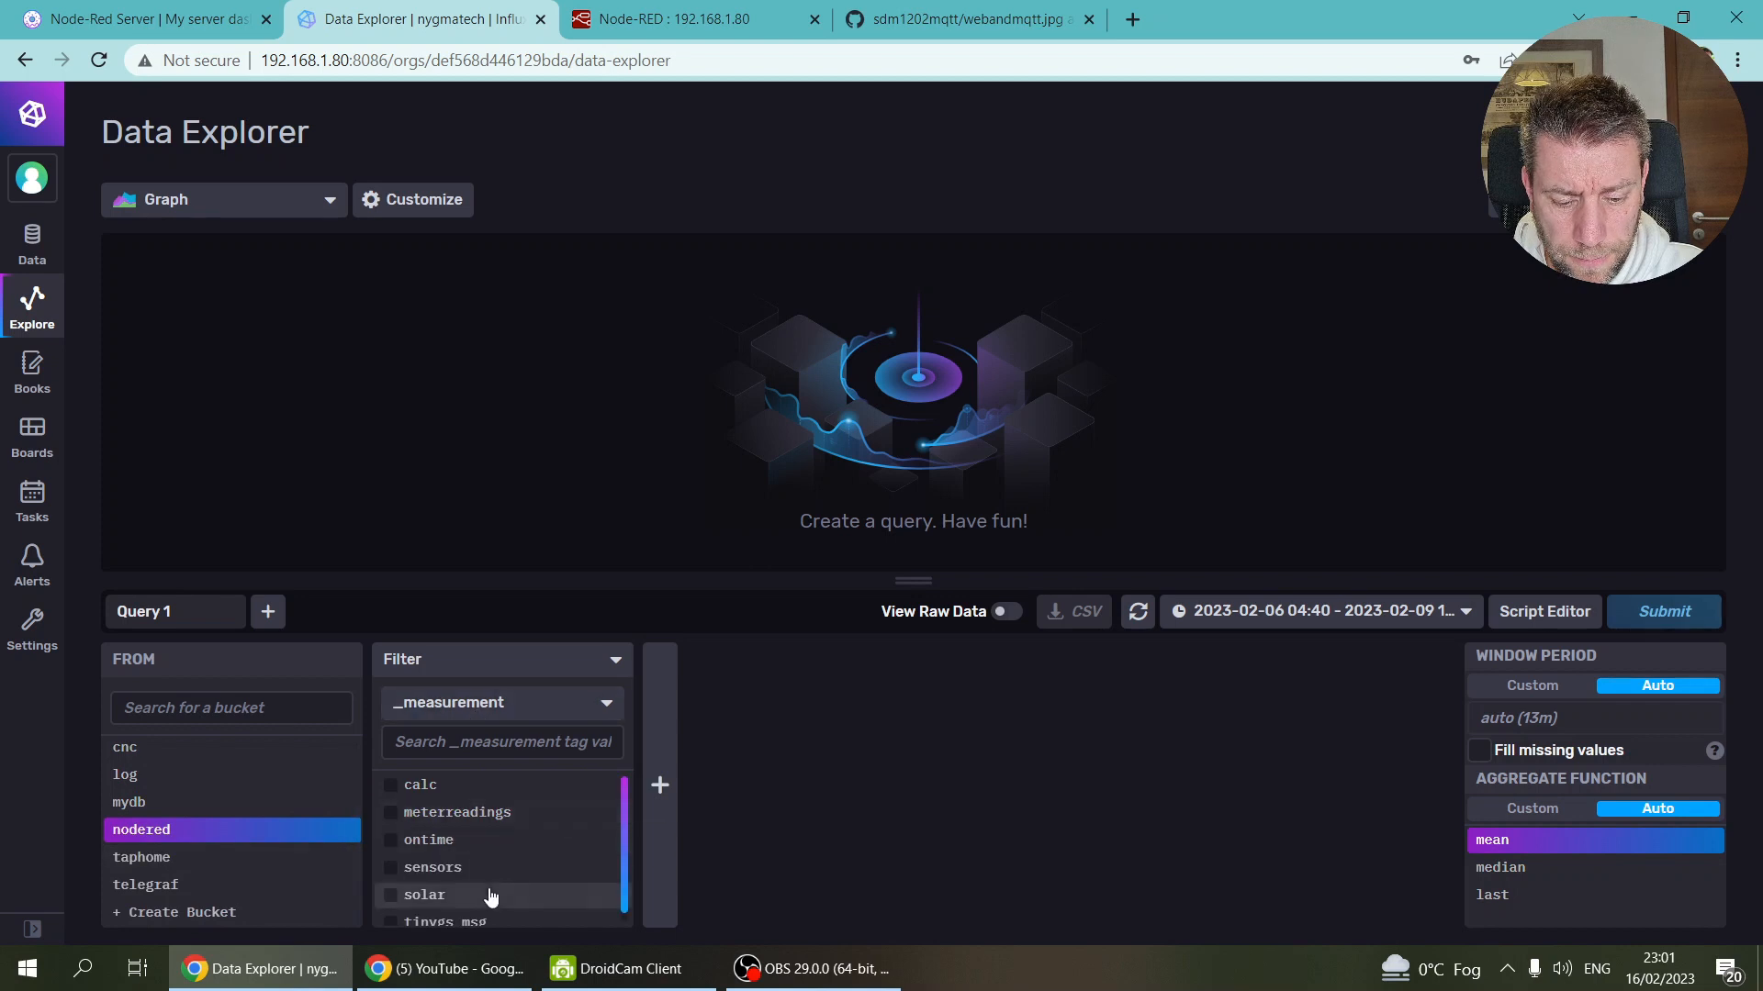
scroll(514, 864, down, 1)
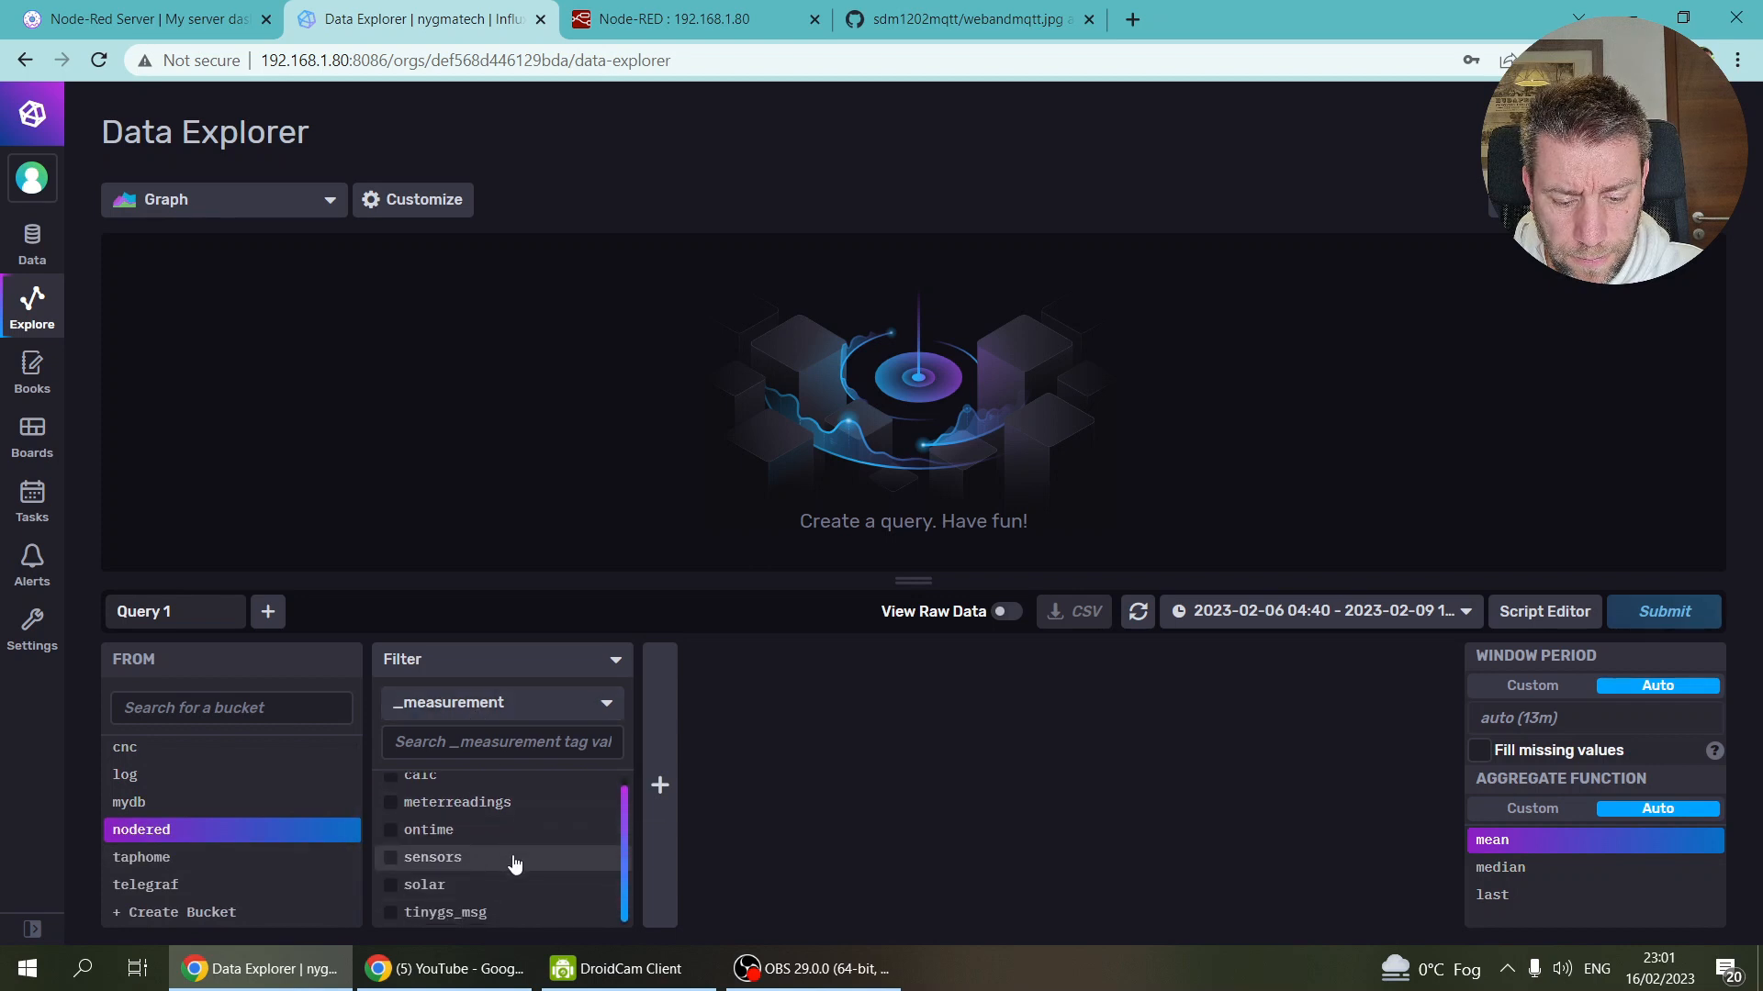
click(431, 863)
click(852, 712)
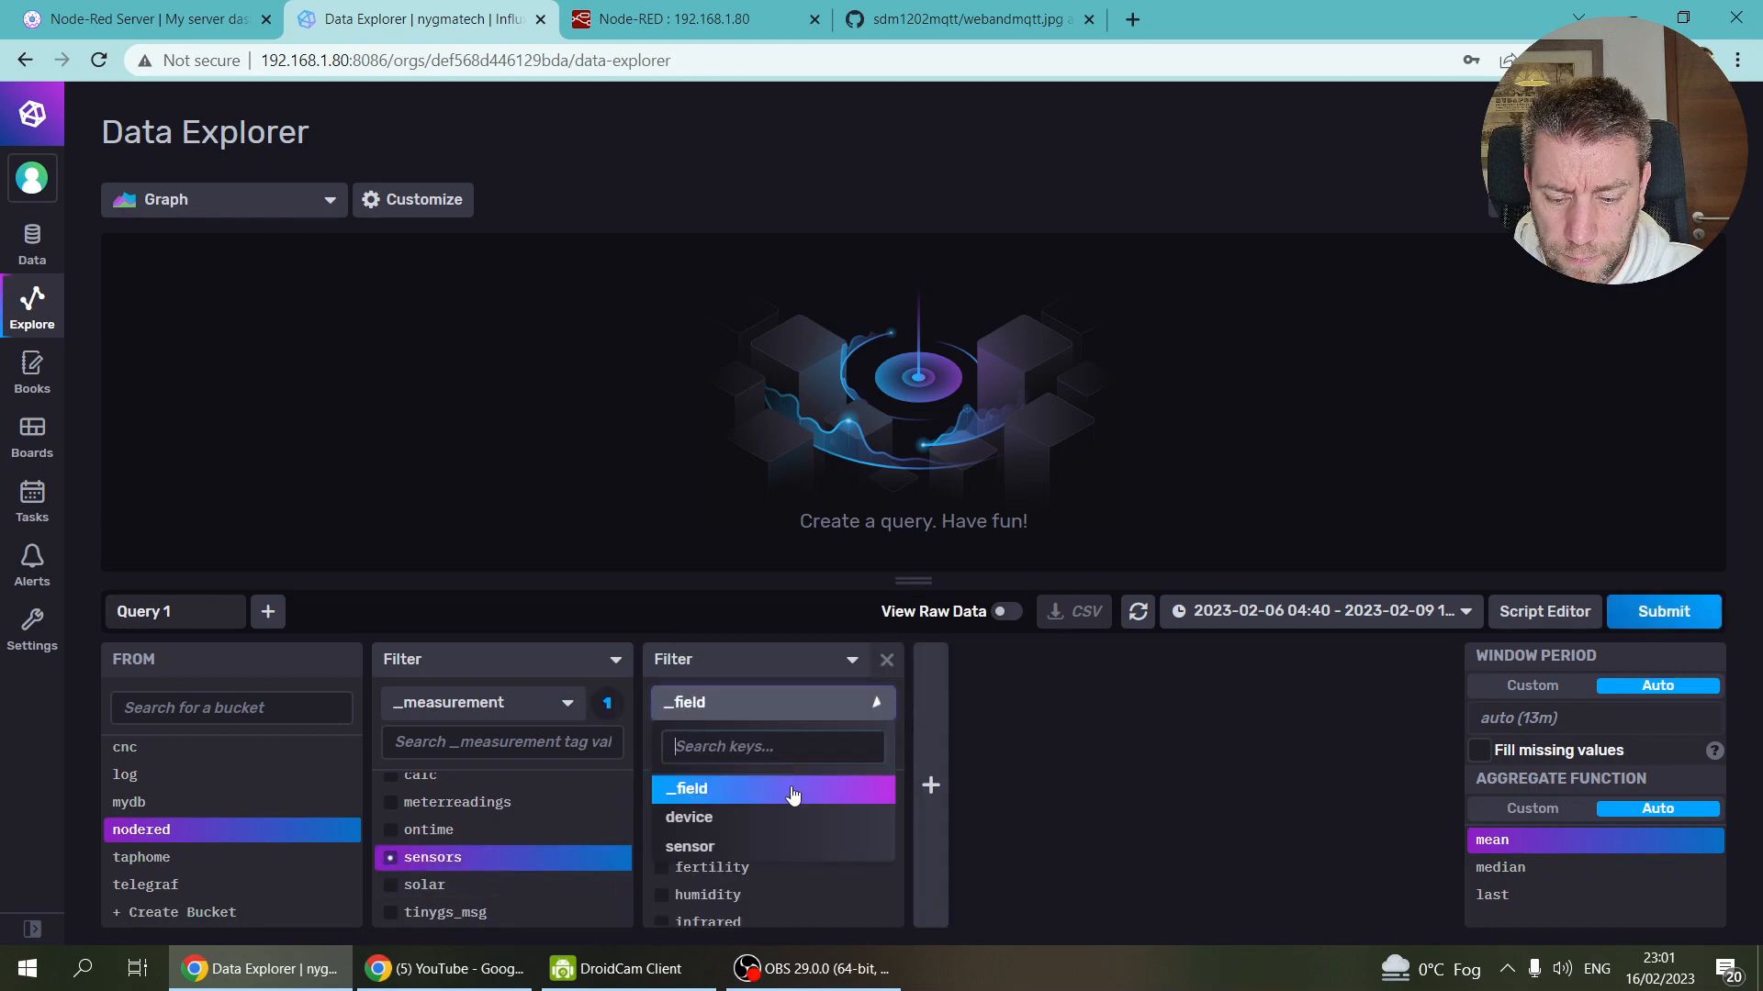
click(708, 817)
scroll(764, 820, down, 5)
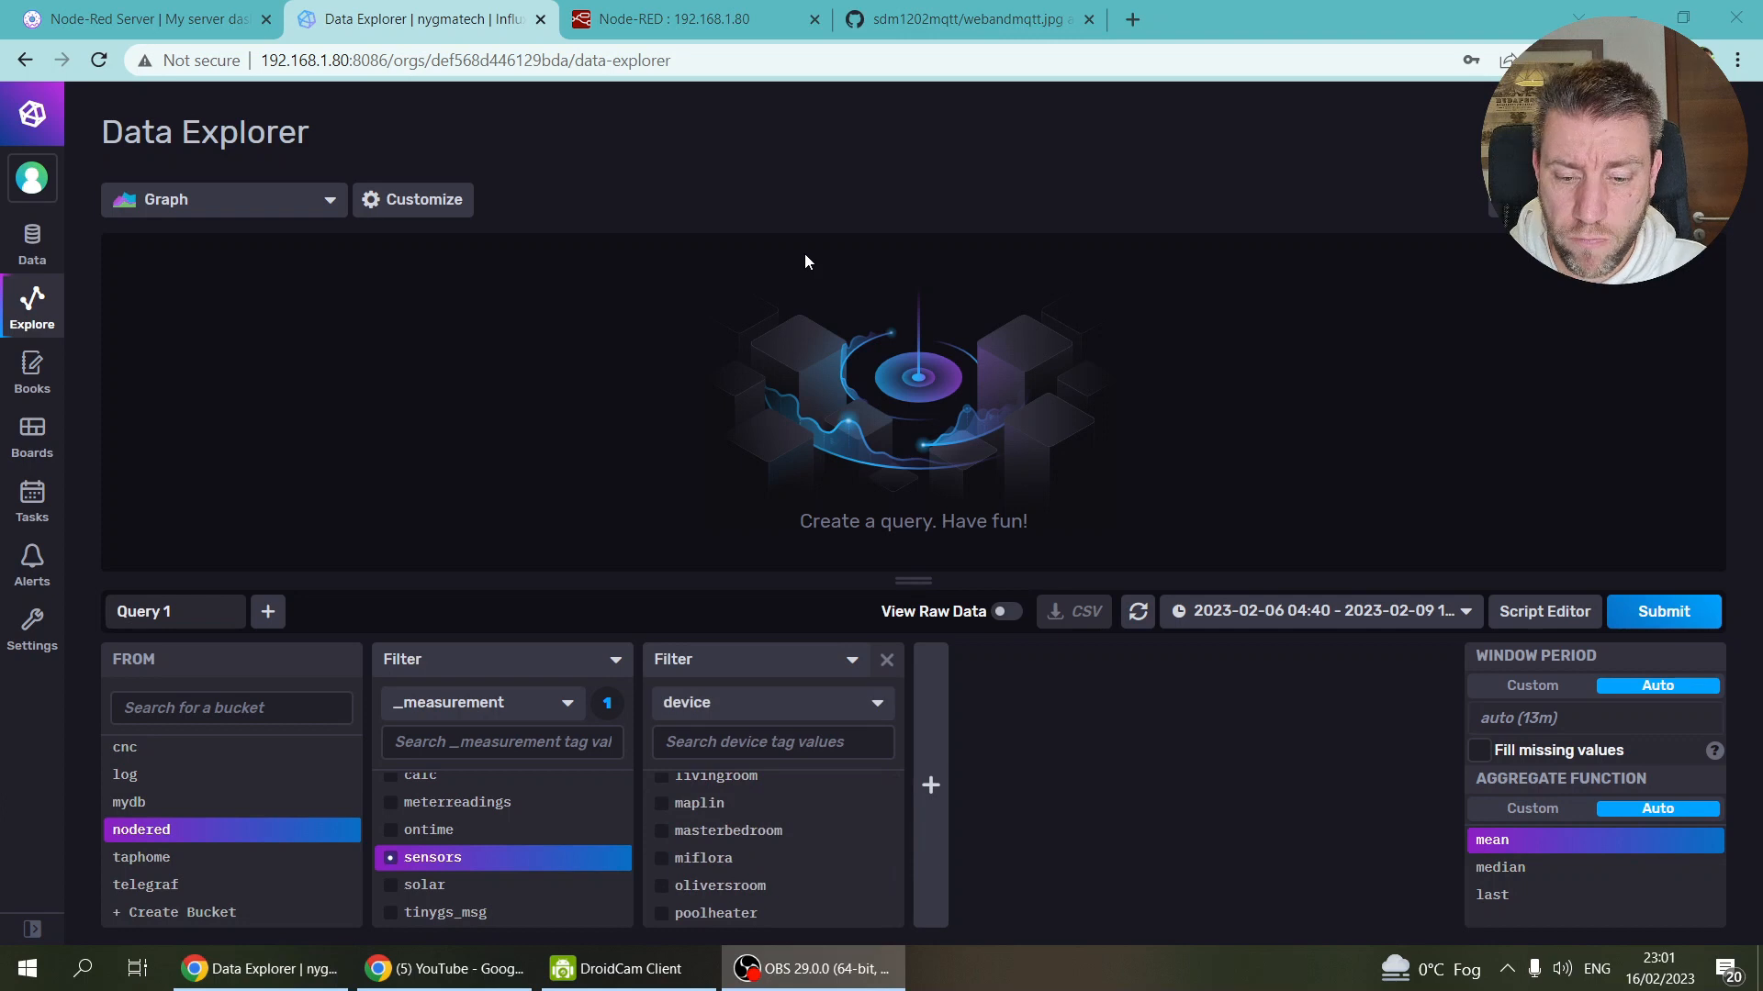
click(964, 21)
click(666, 11)
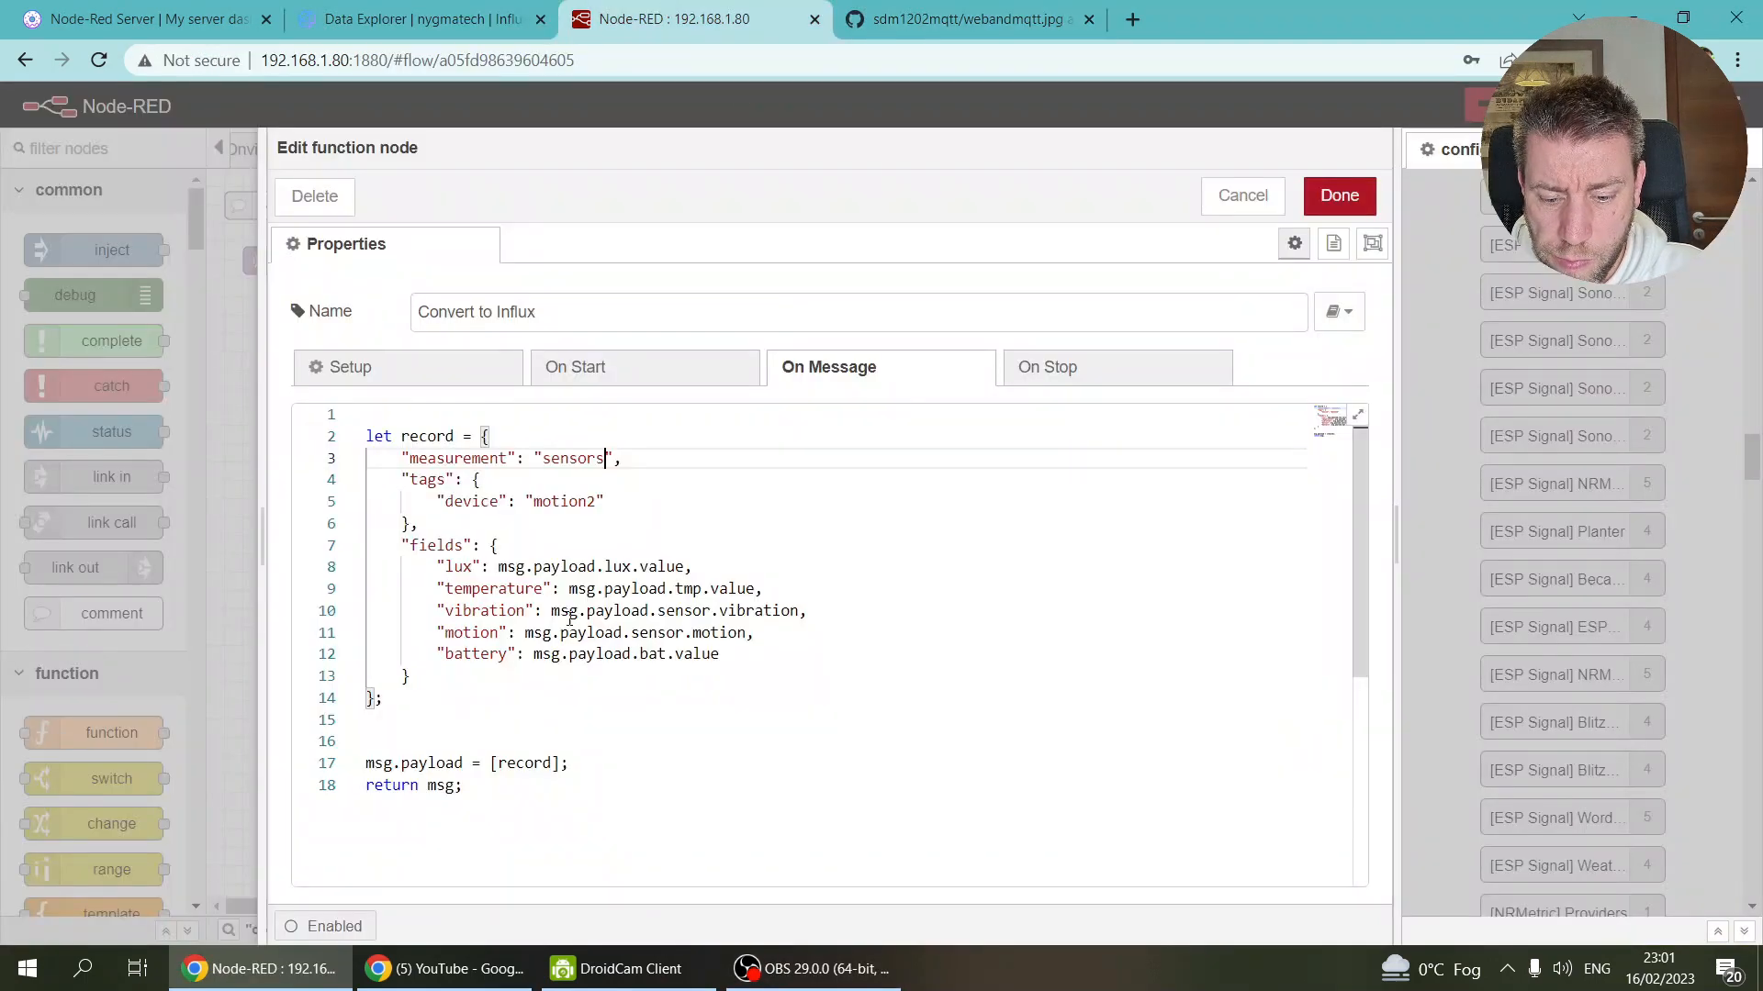
Step: Set the device tag to carcharger and rename lux, temperature, vibration to voltage, current, power
double_click(547, 502)
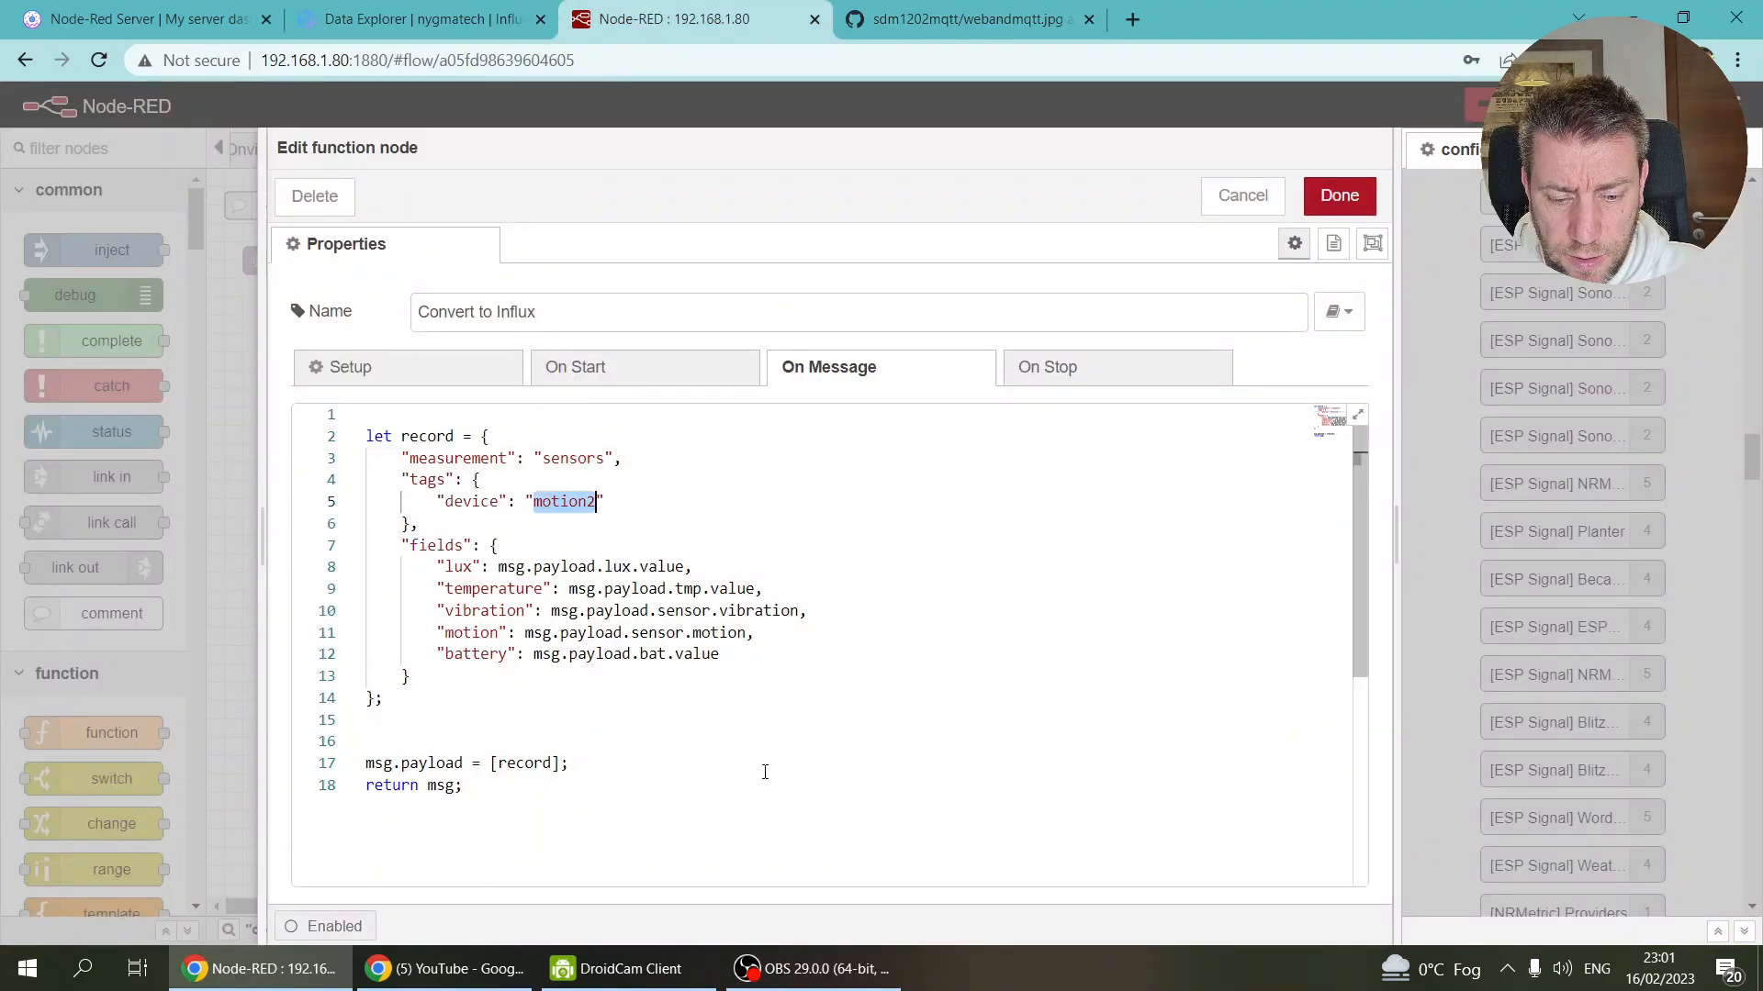
text(carcharger)
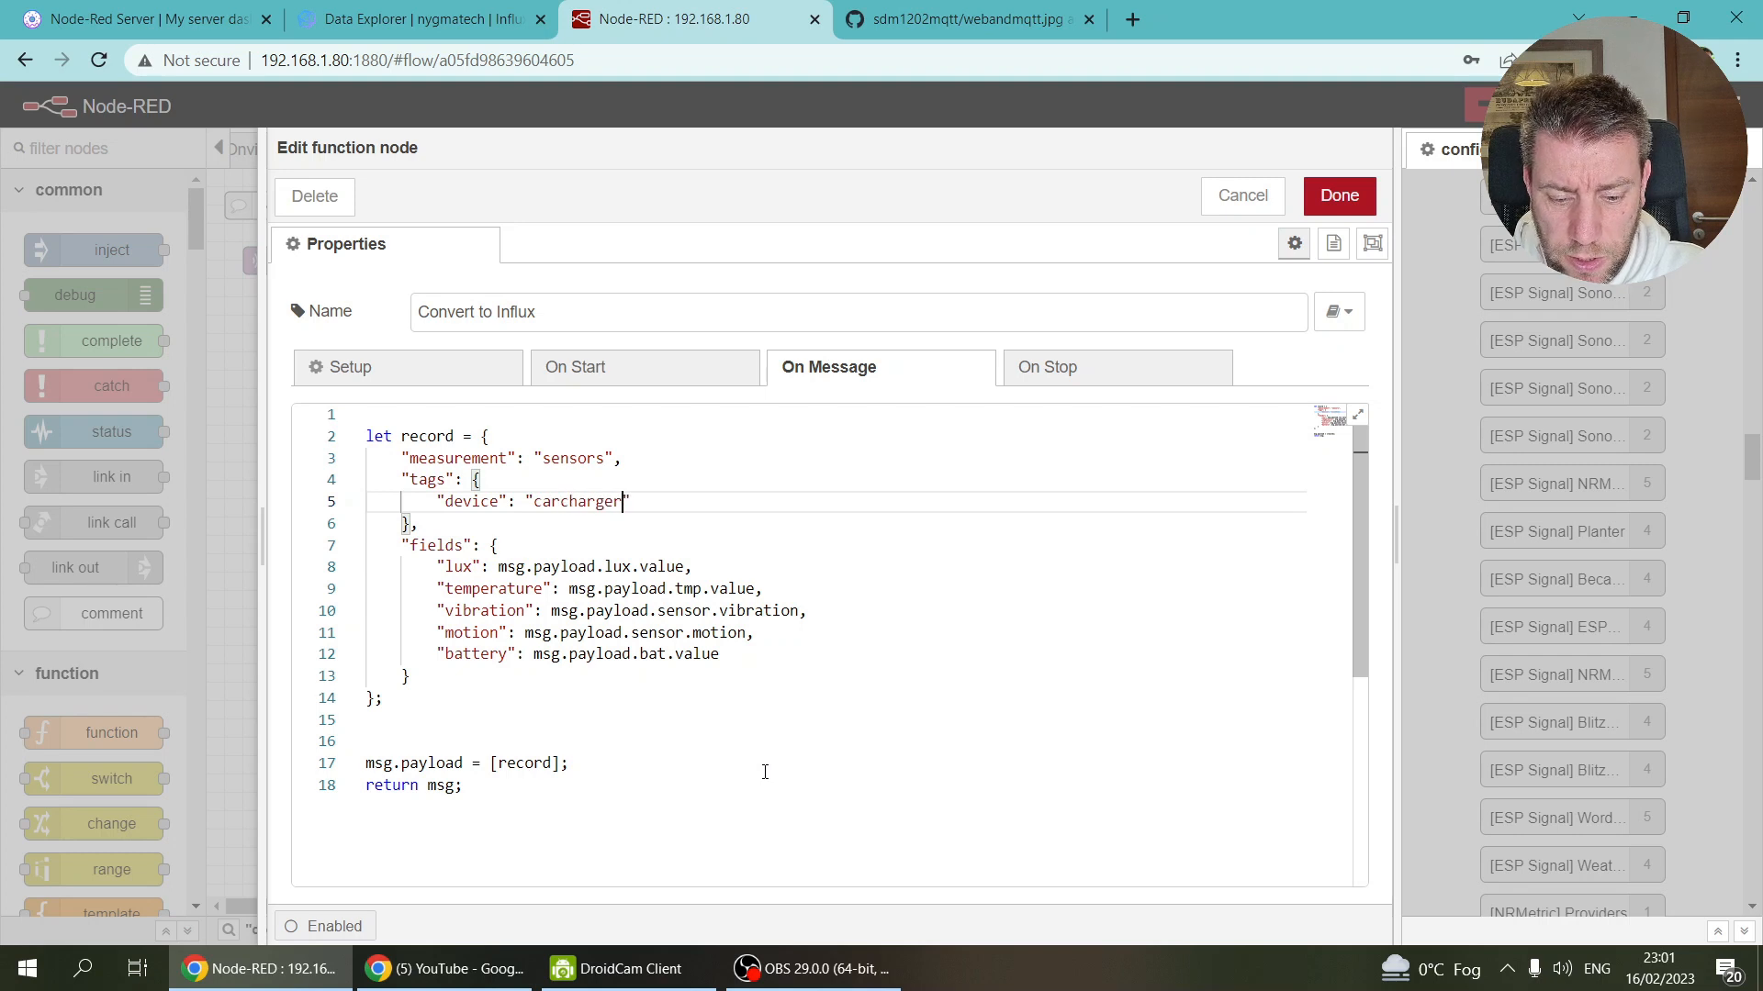
double_click(458, 568)
text(voltage)
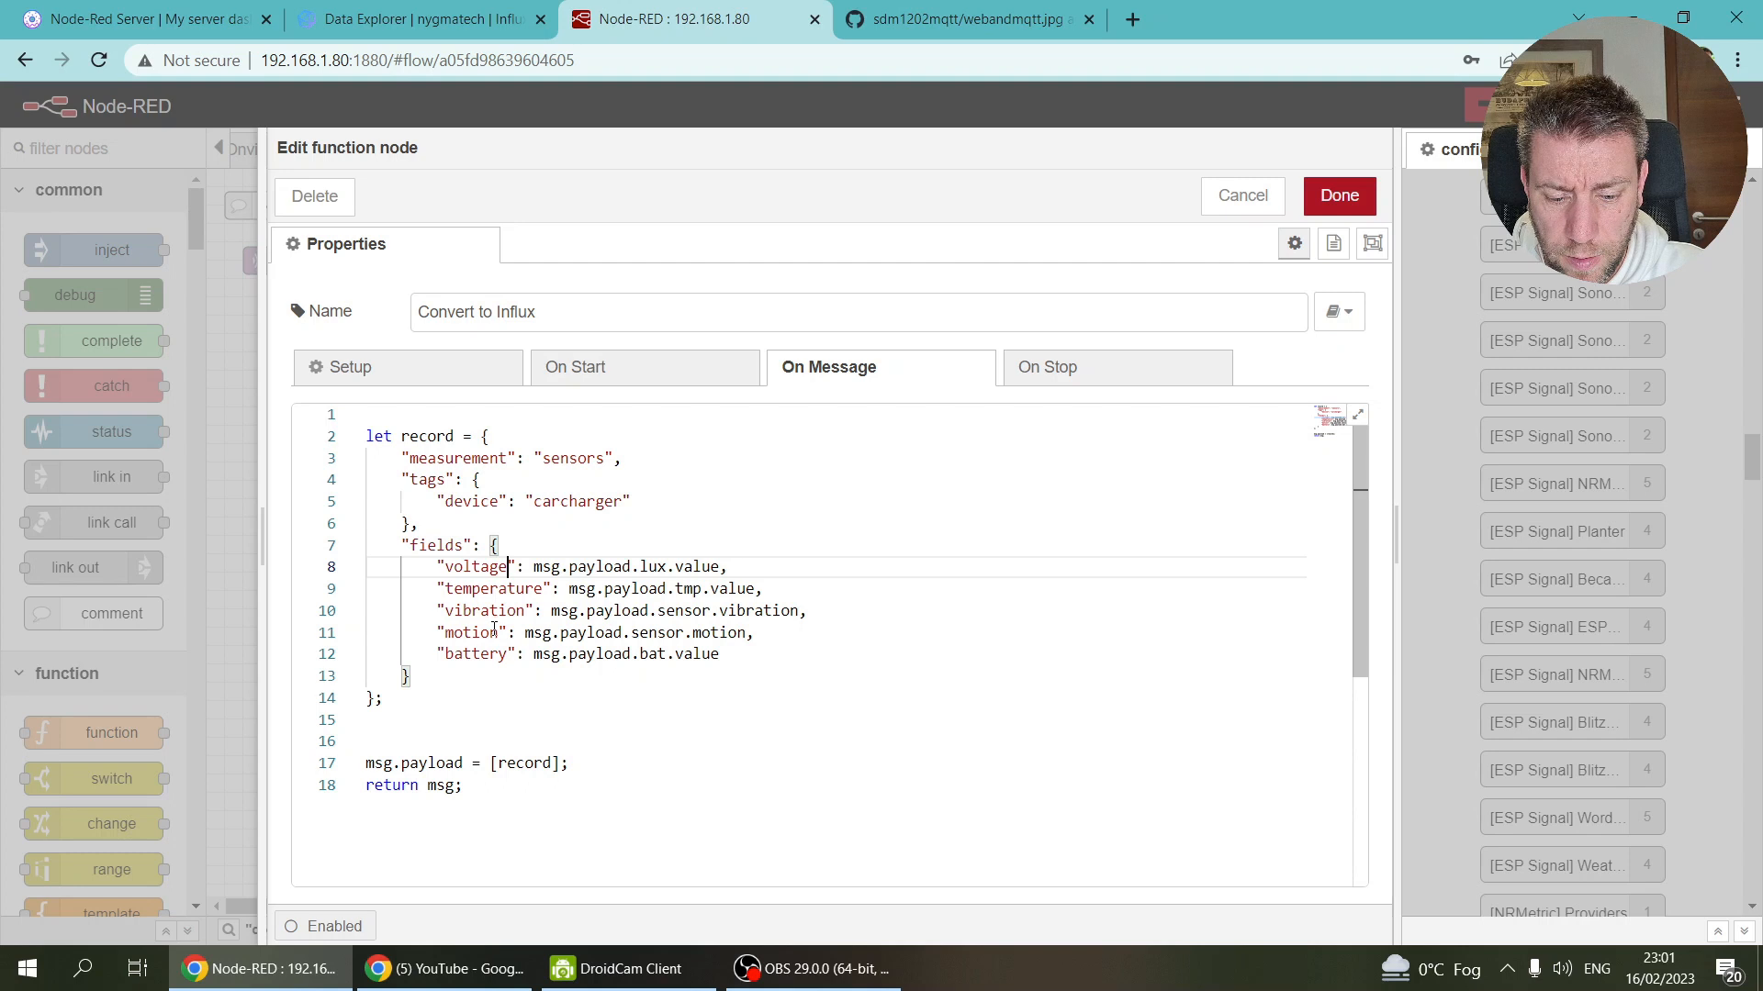
double_click(487, 589)
text(current)
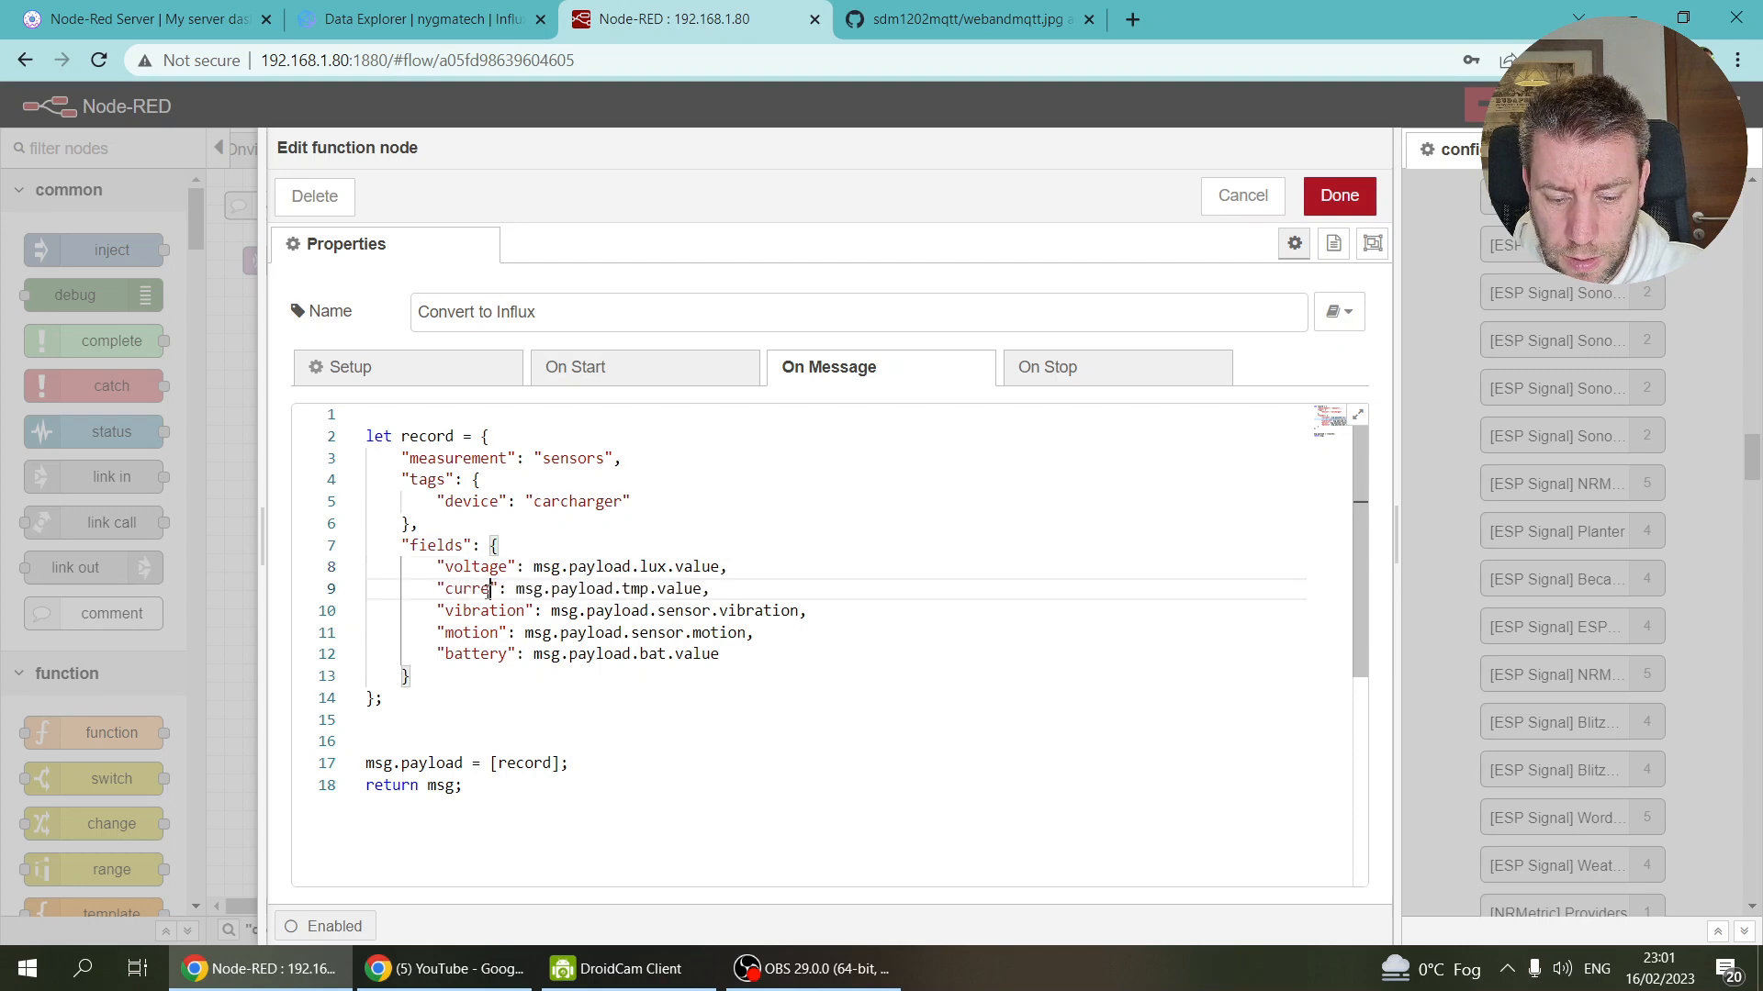
double_click(484, 610)
text(power)
double_click(473, 632)
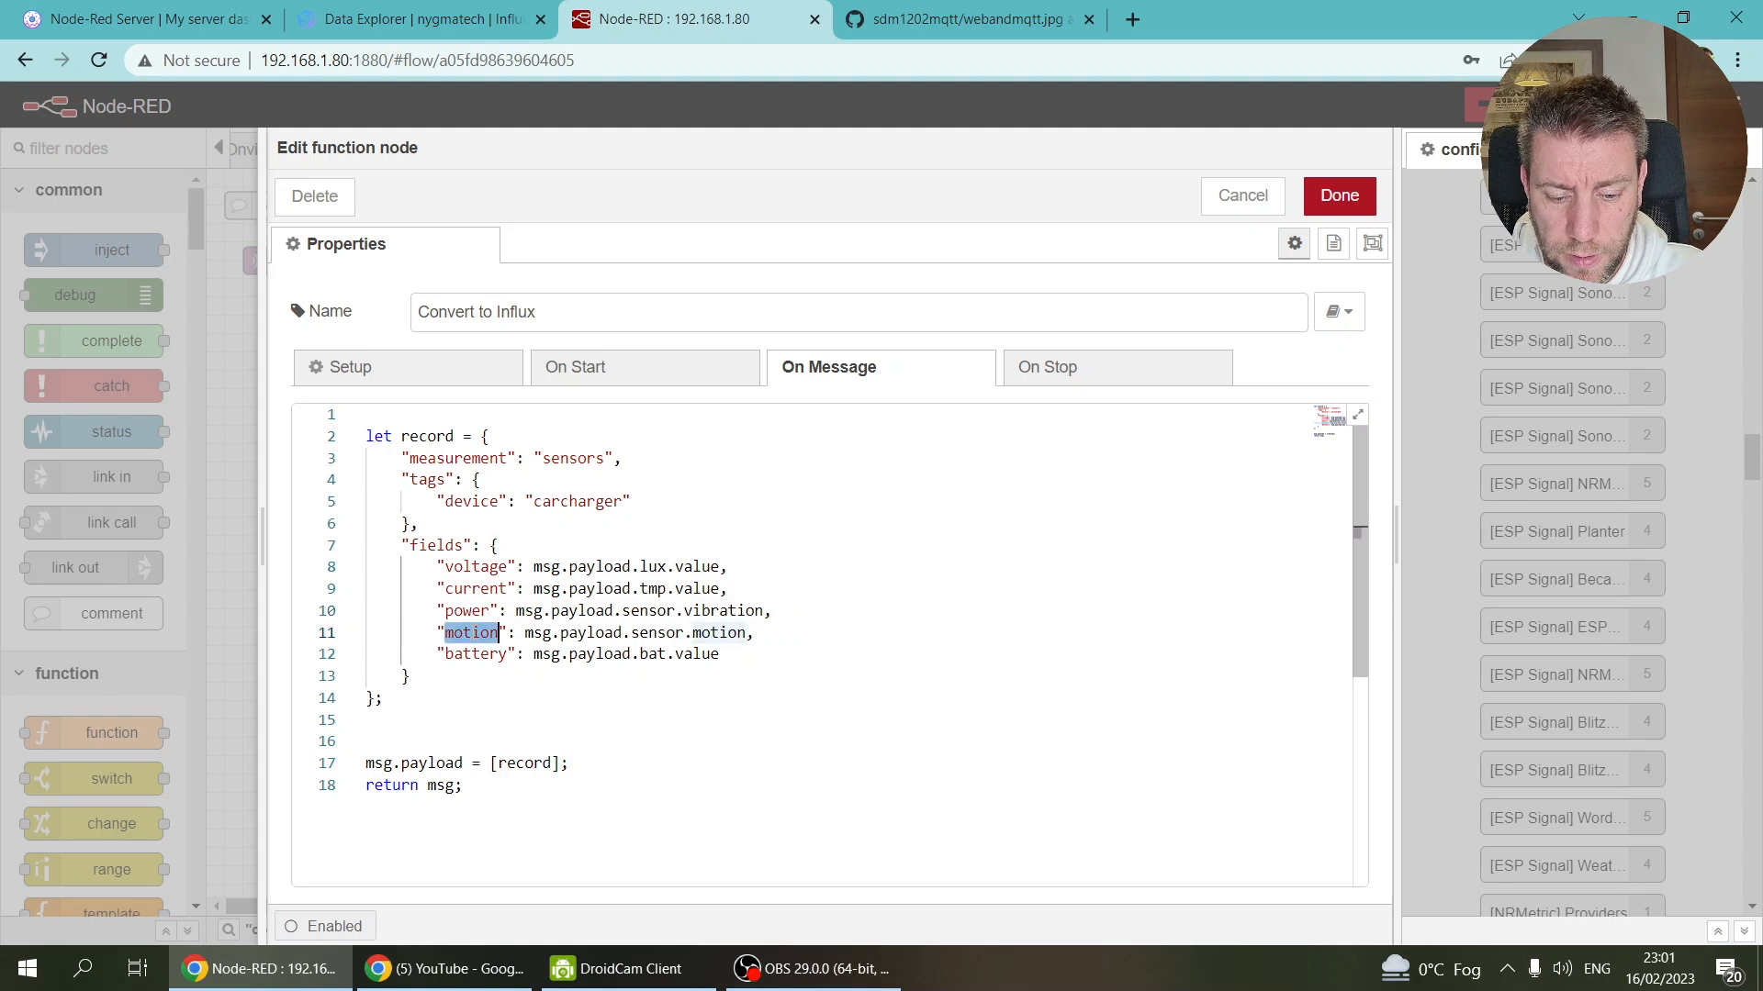
Step: After checking the charger's fields on GitHub, rename power to activepower and motion to powerfactor
click(964, 13)
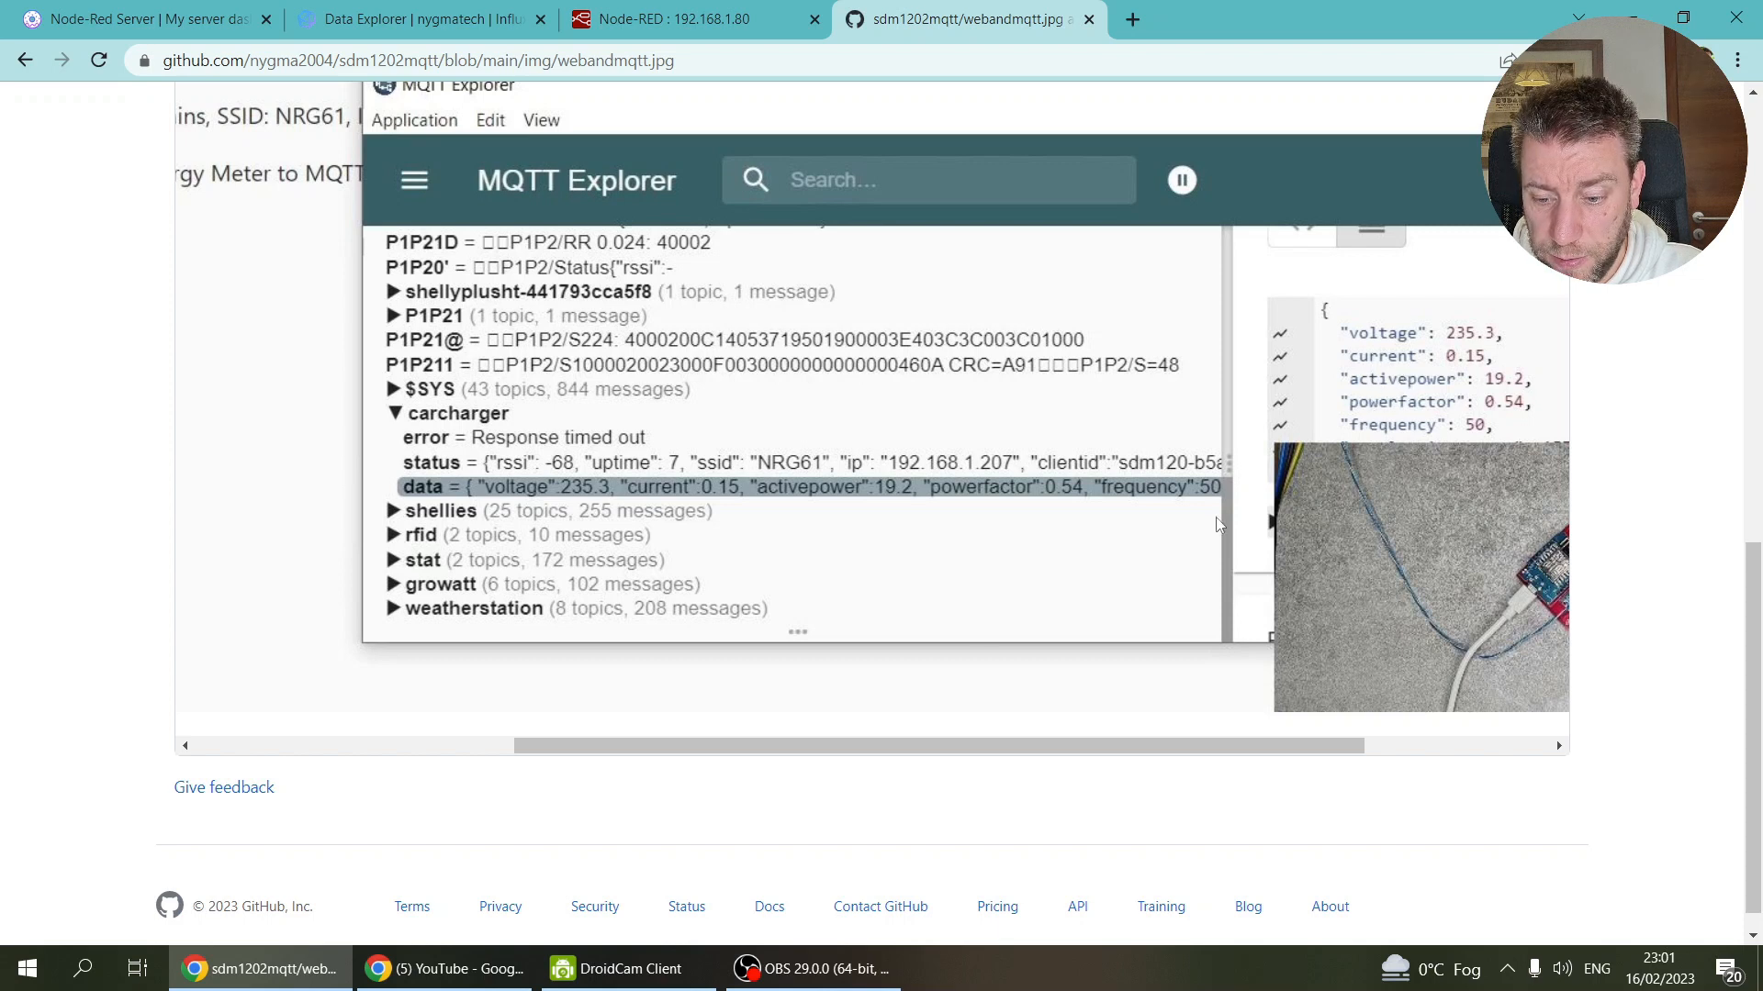
key(alt+Tab)
click(683, 28)
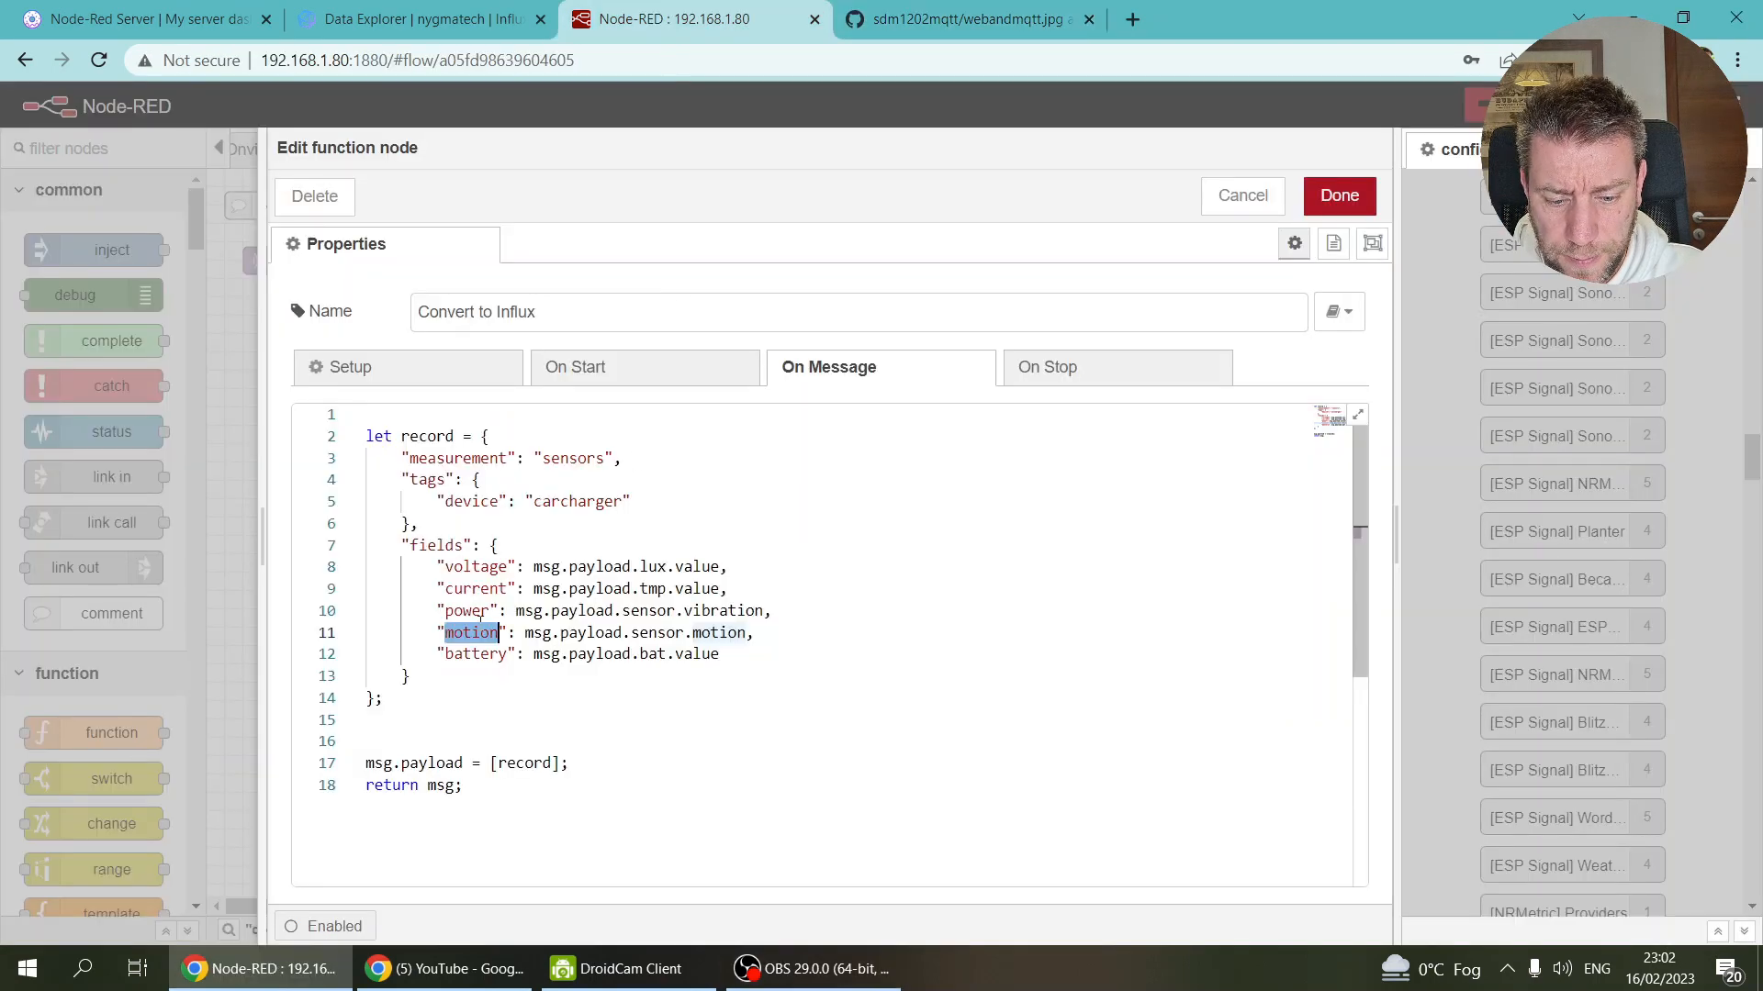
click(446, 612)
text(active)
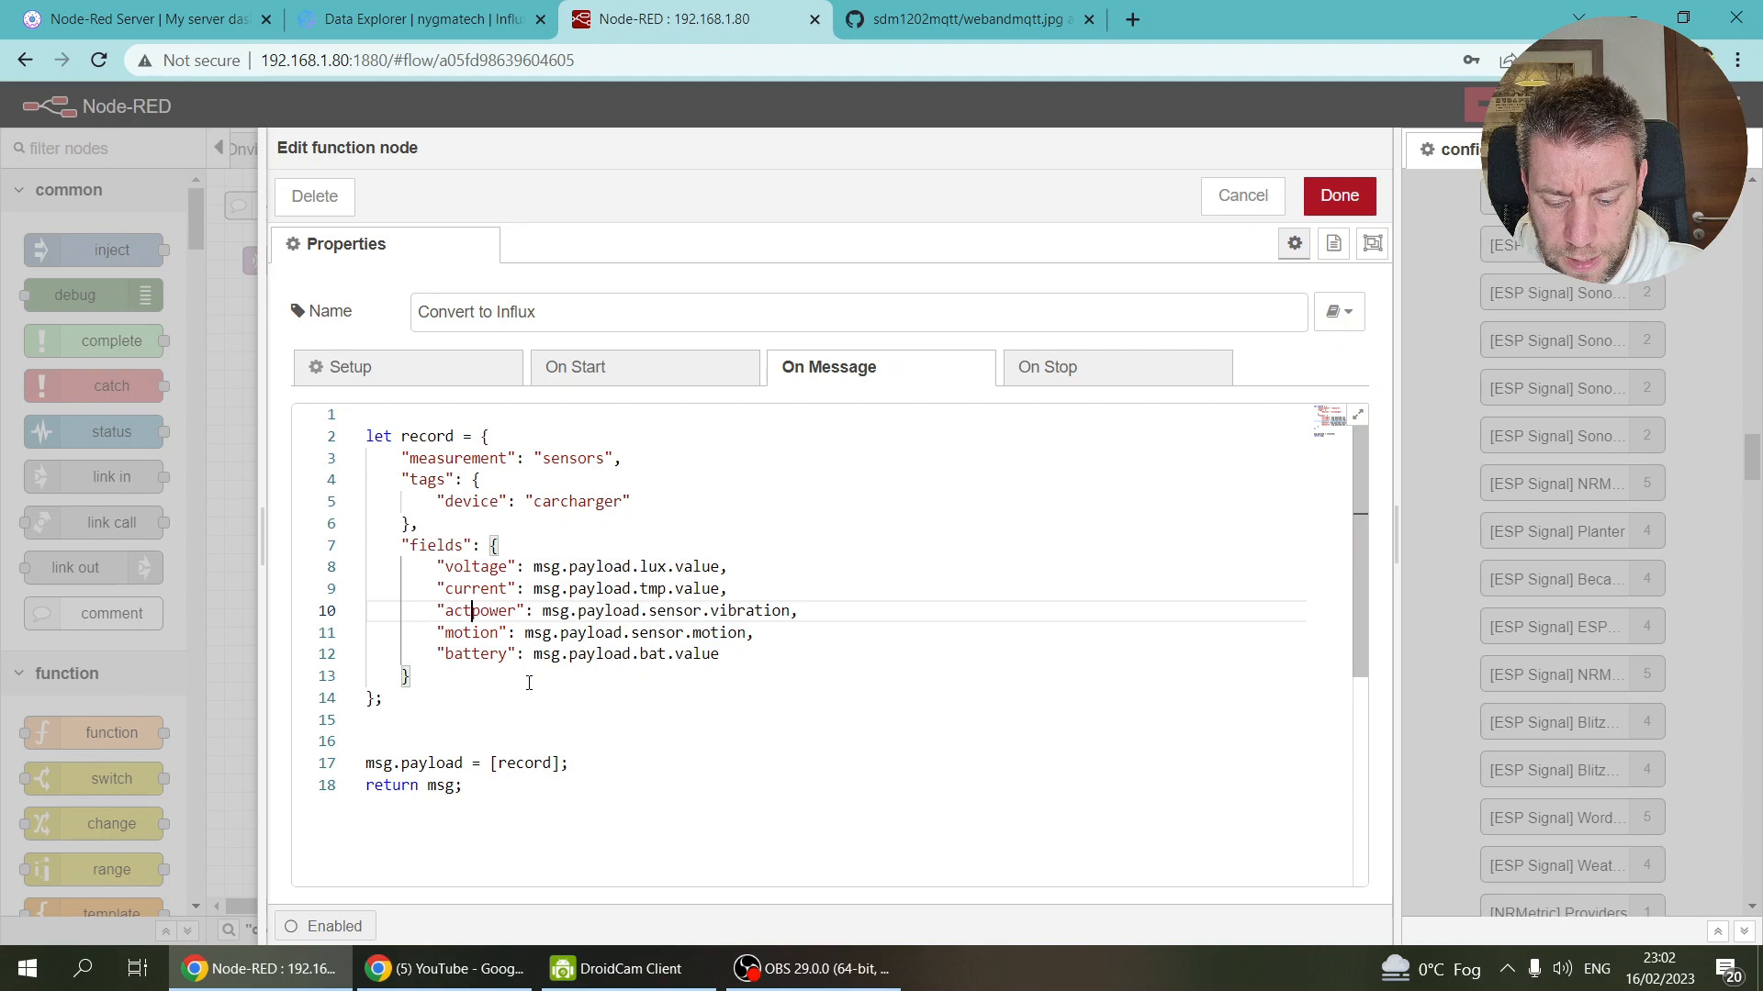
double_click(461, 632)
text(poe)
key(BackSpace)
text(werfactor)
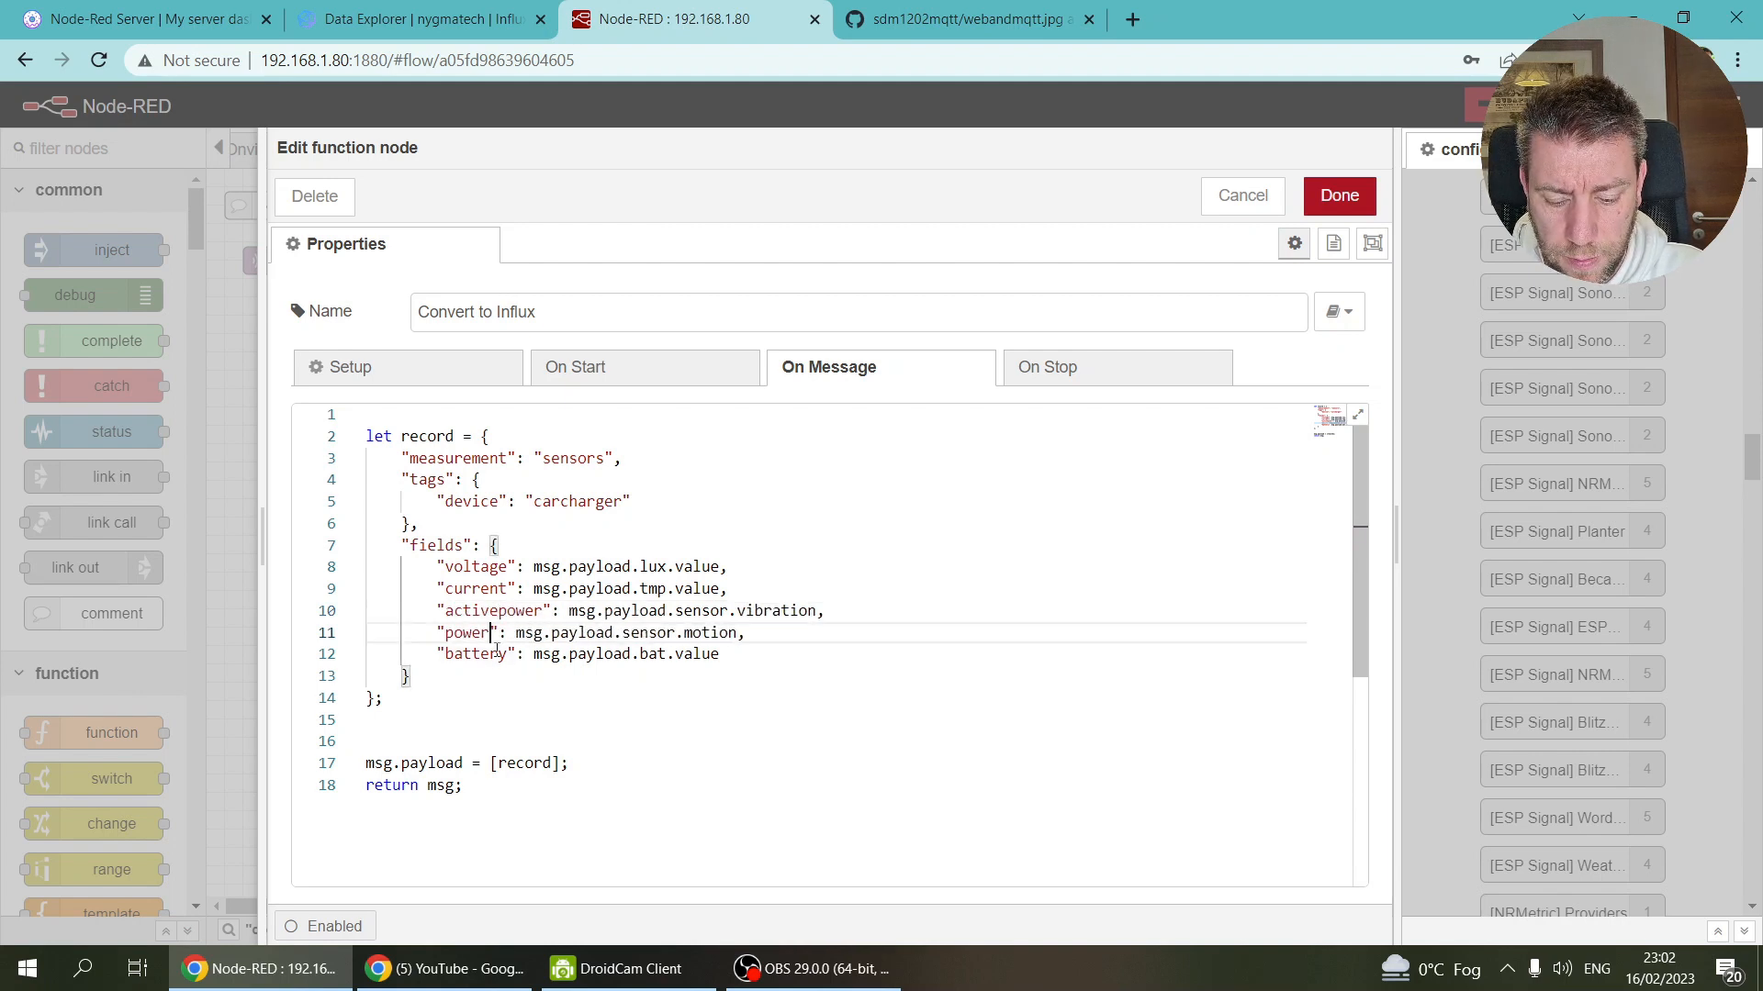
Step: Duplicate the battery field line and rename the copies frequency and totalactiveenergy
click(674, 653)
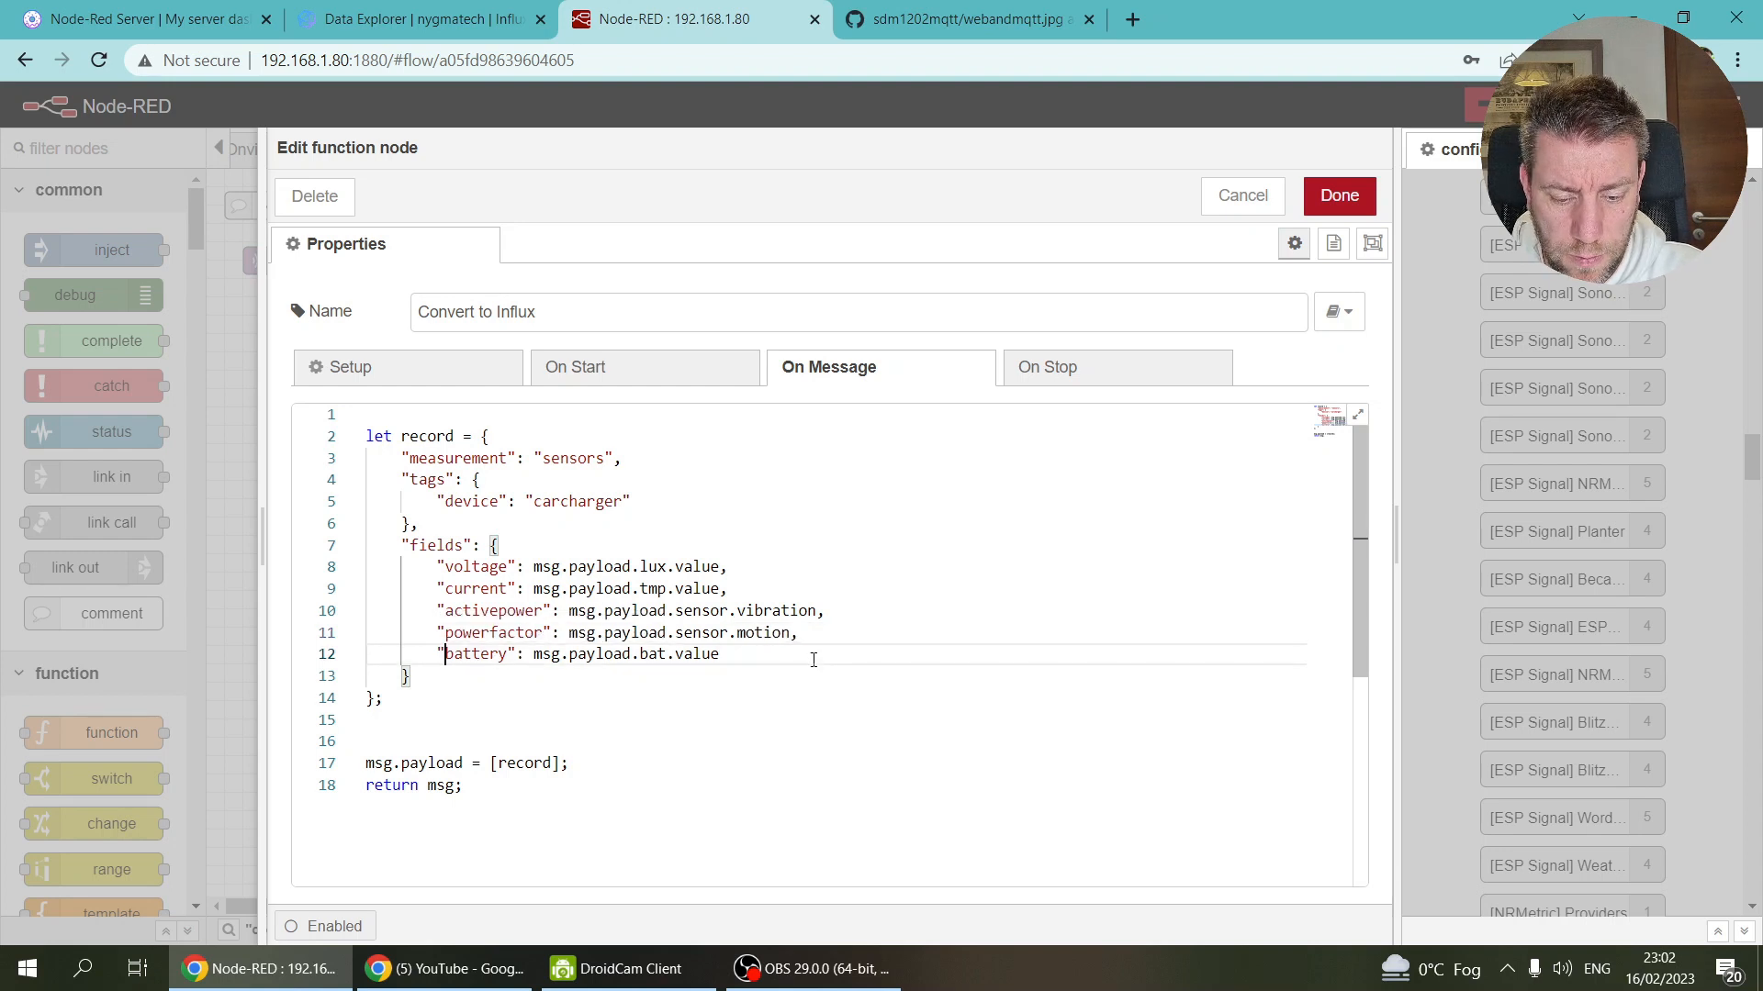
key(shift+Down)
key(ctrl+c)
key(ctrl+v)
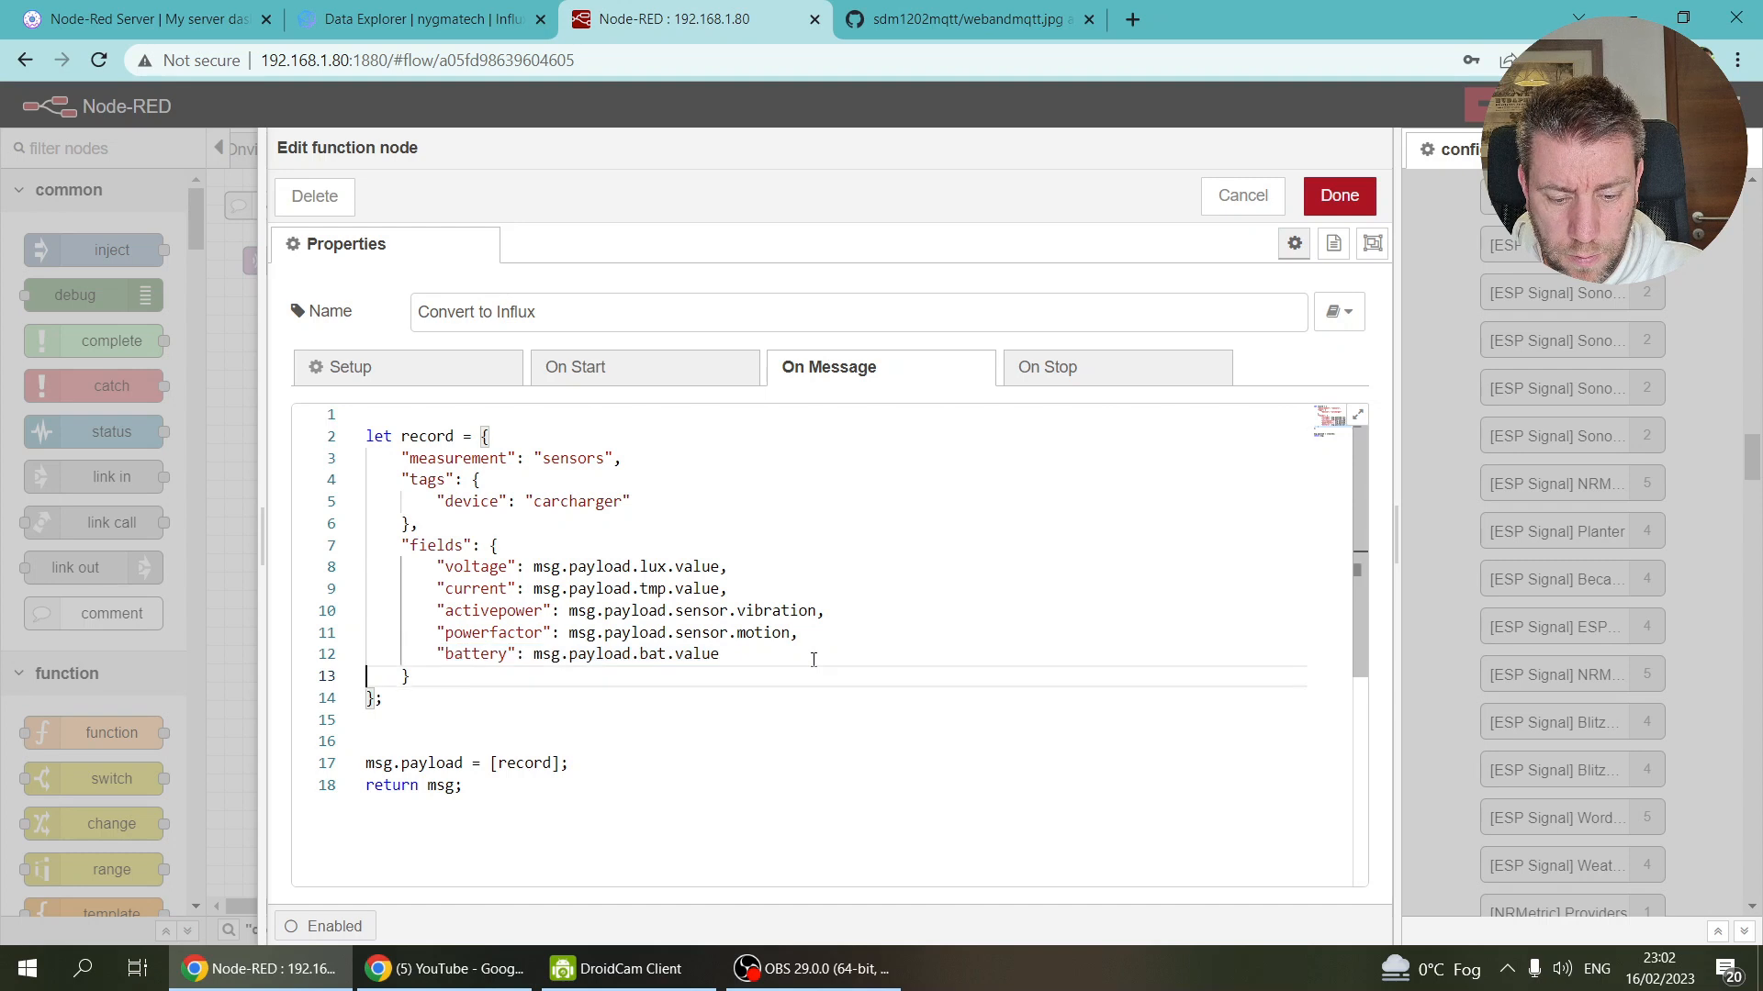
key(ctrl+v)
key(ctrl+v)
key(Up)
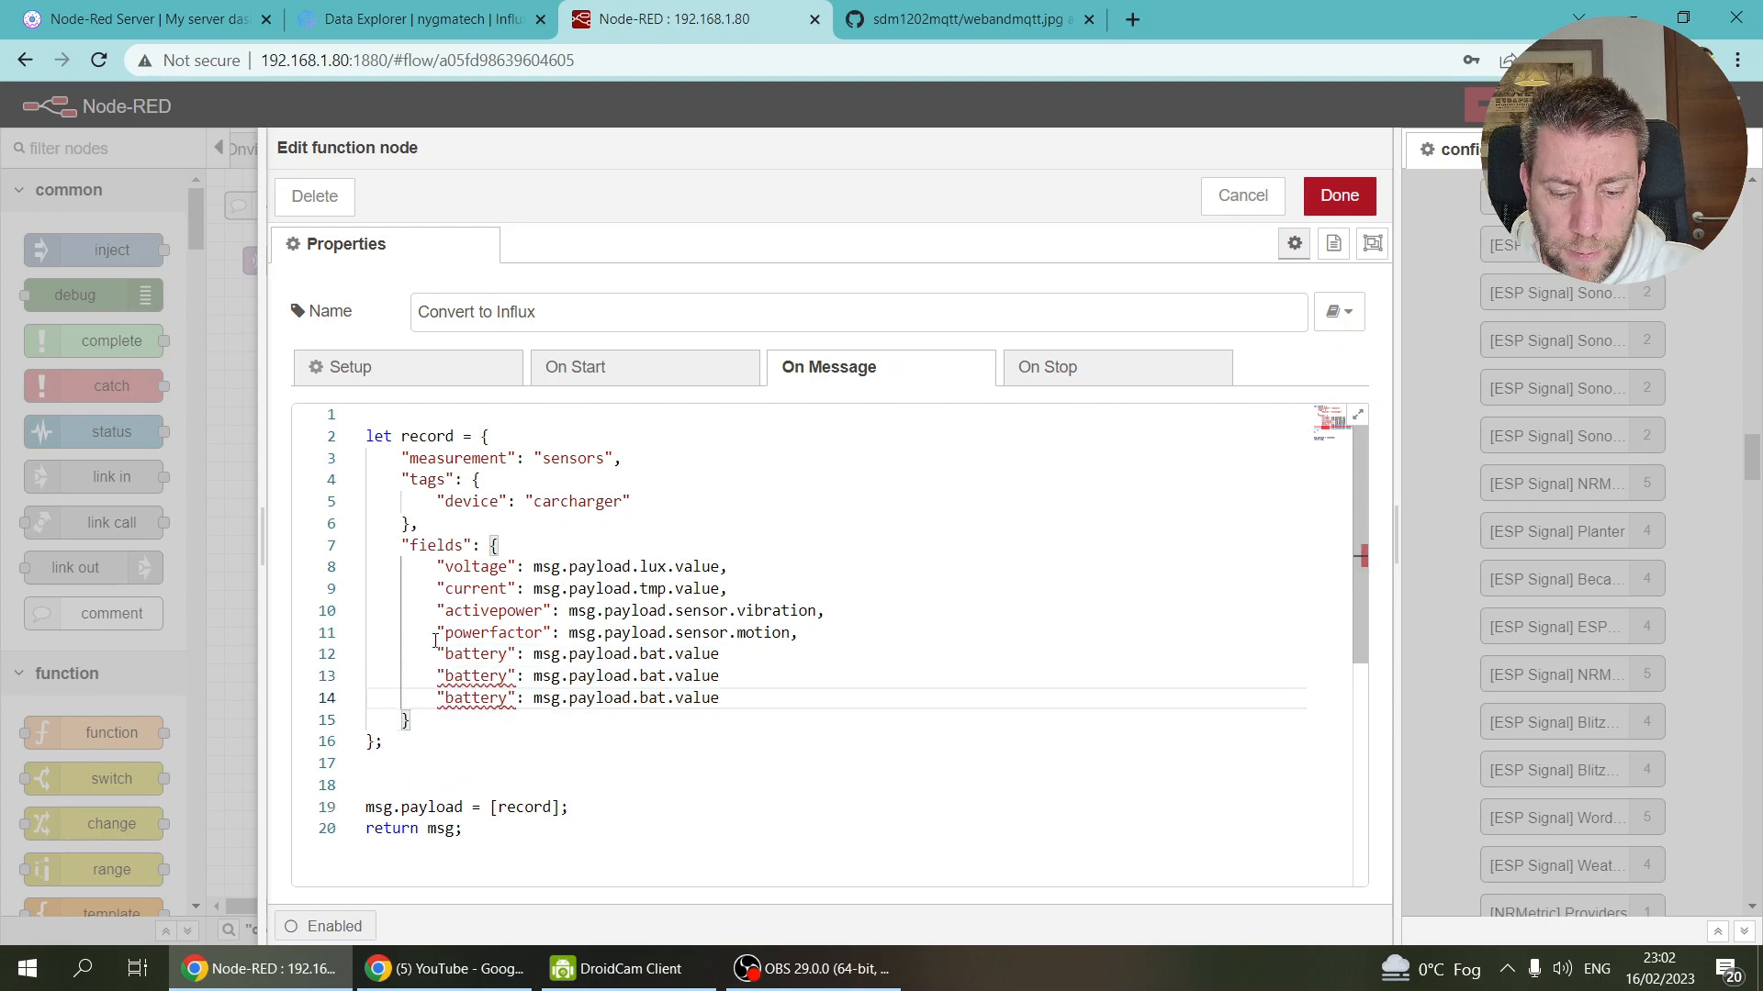
double_click(469, 639)
double_click(475, 653)
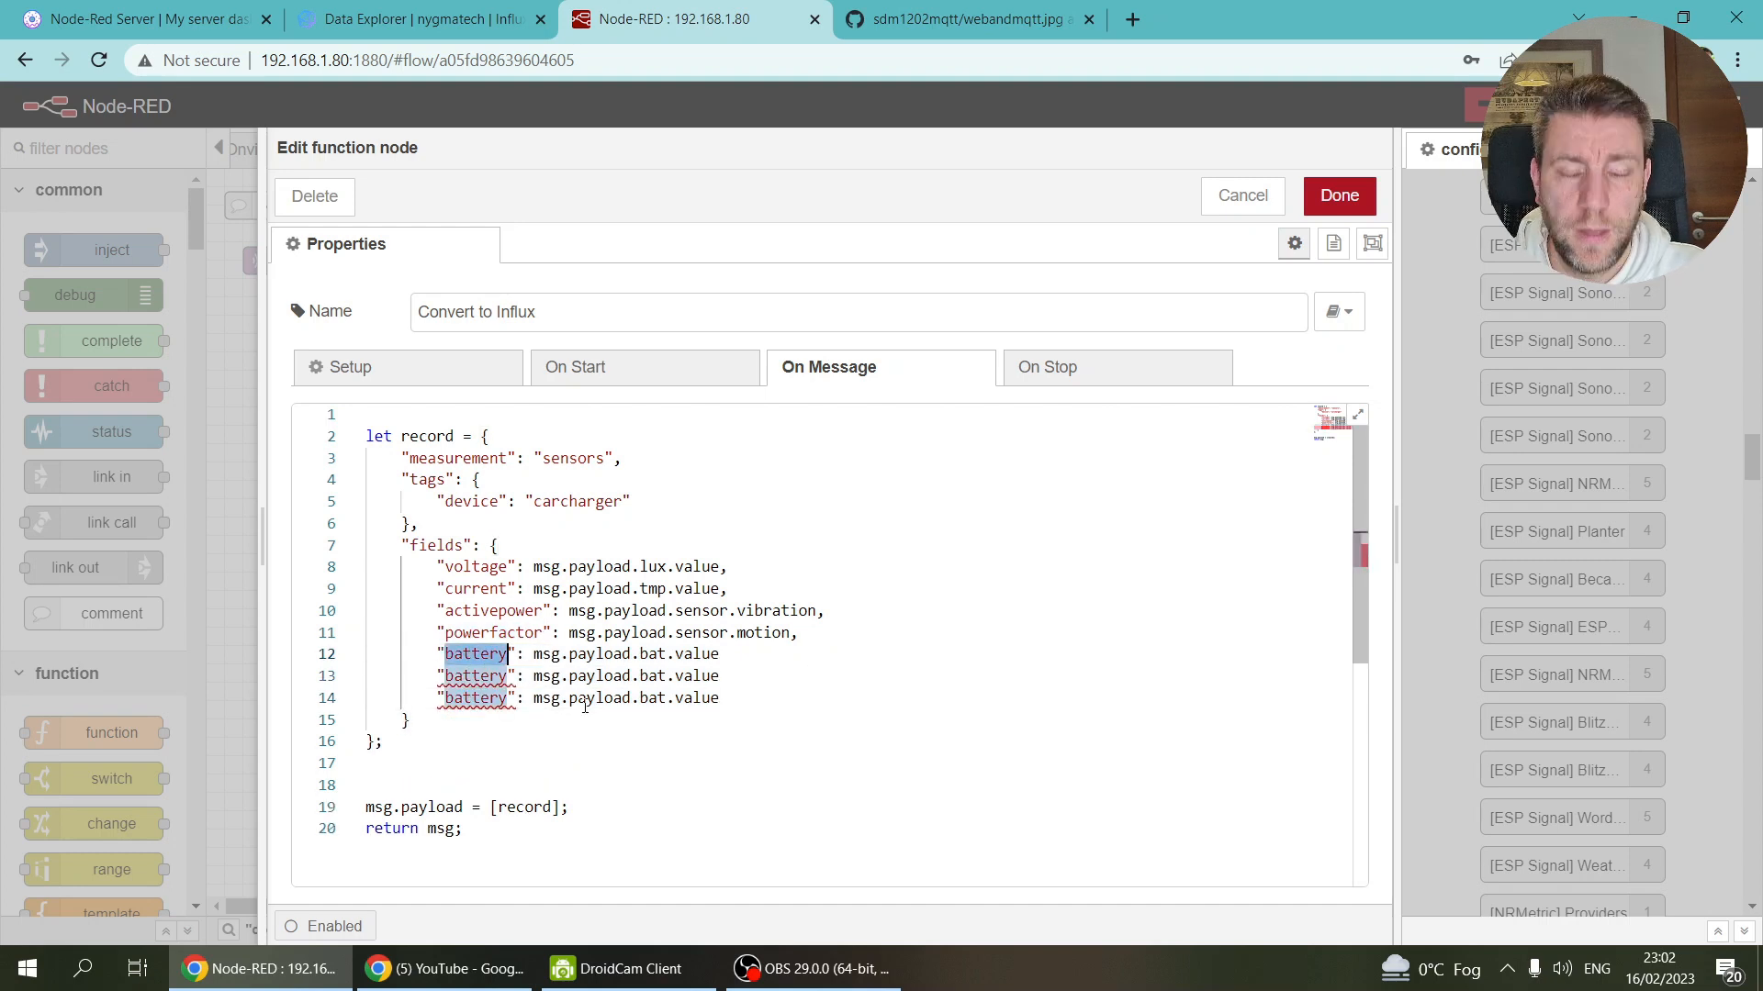
text(frequency)
double_click(474, 675)
text(totalactiveenergy)
Step: View the charger's status.jpg screenshot in the GitHub img folder
click(955, 10)
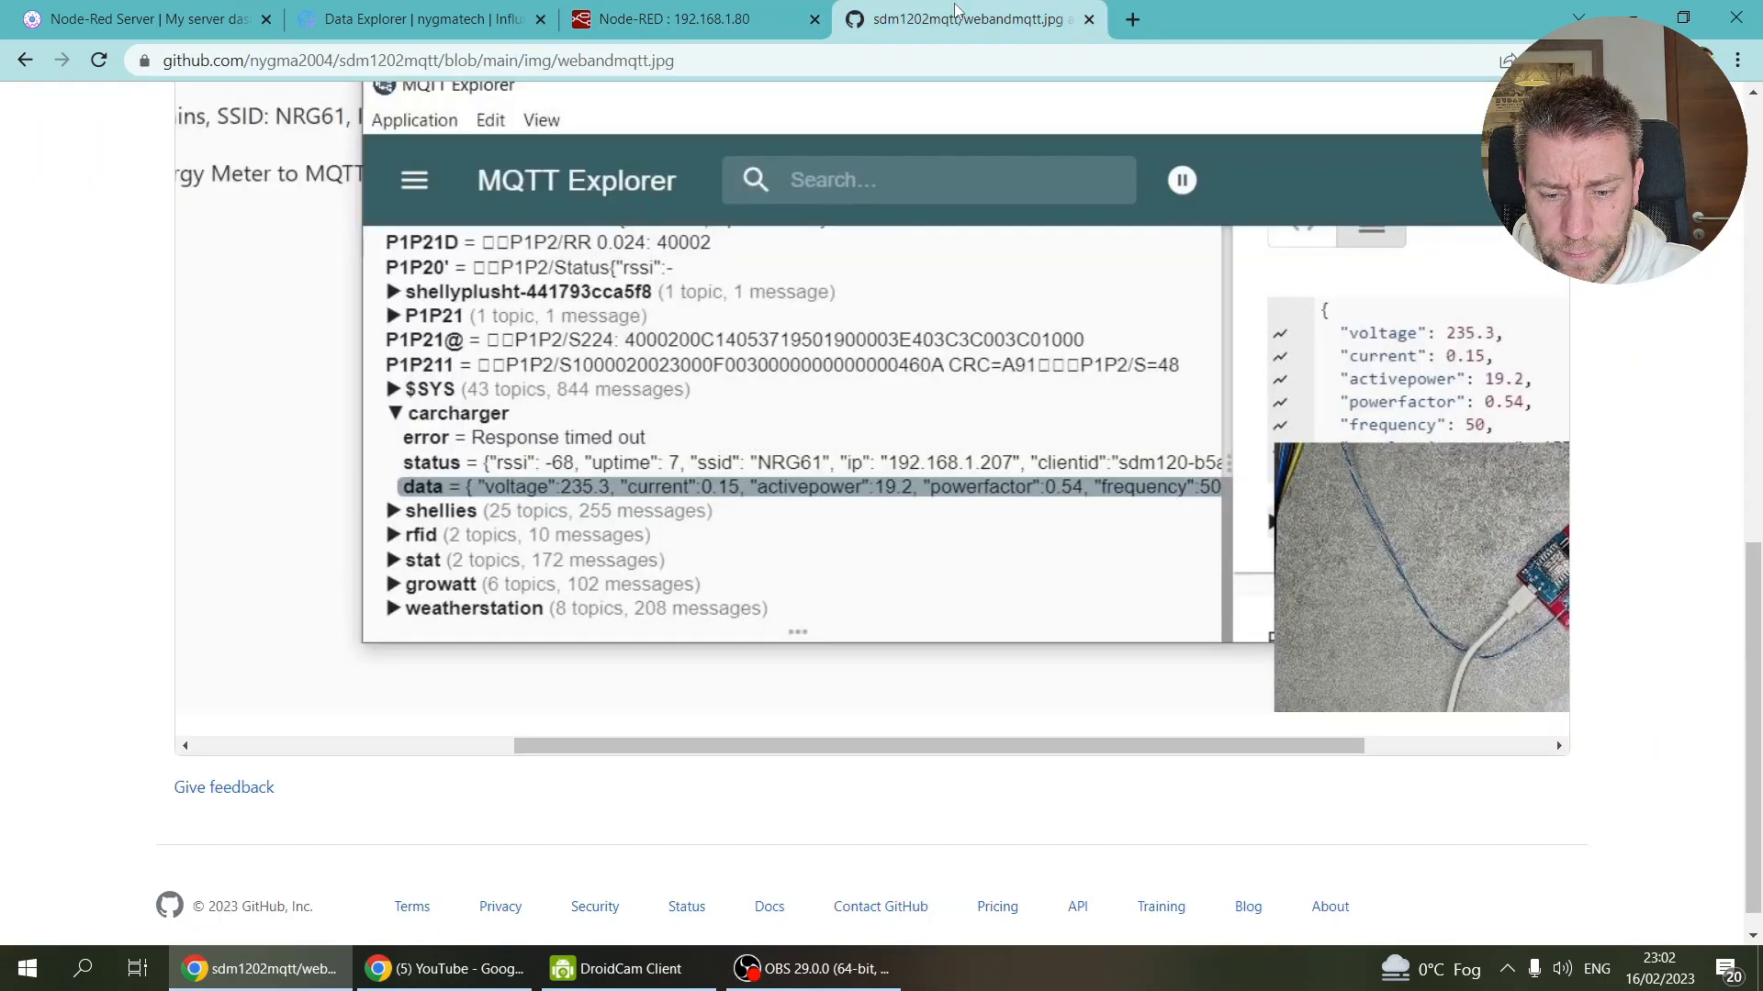
scroll(247, 285, up, 10)
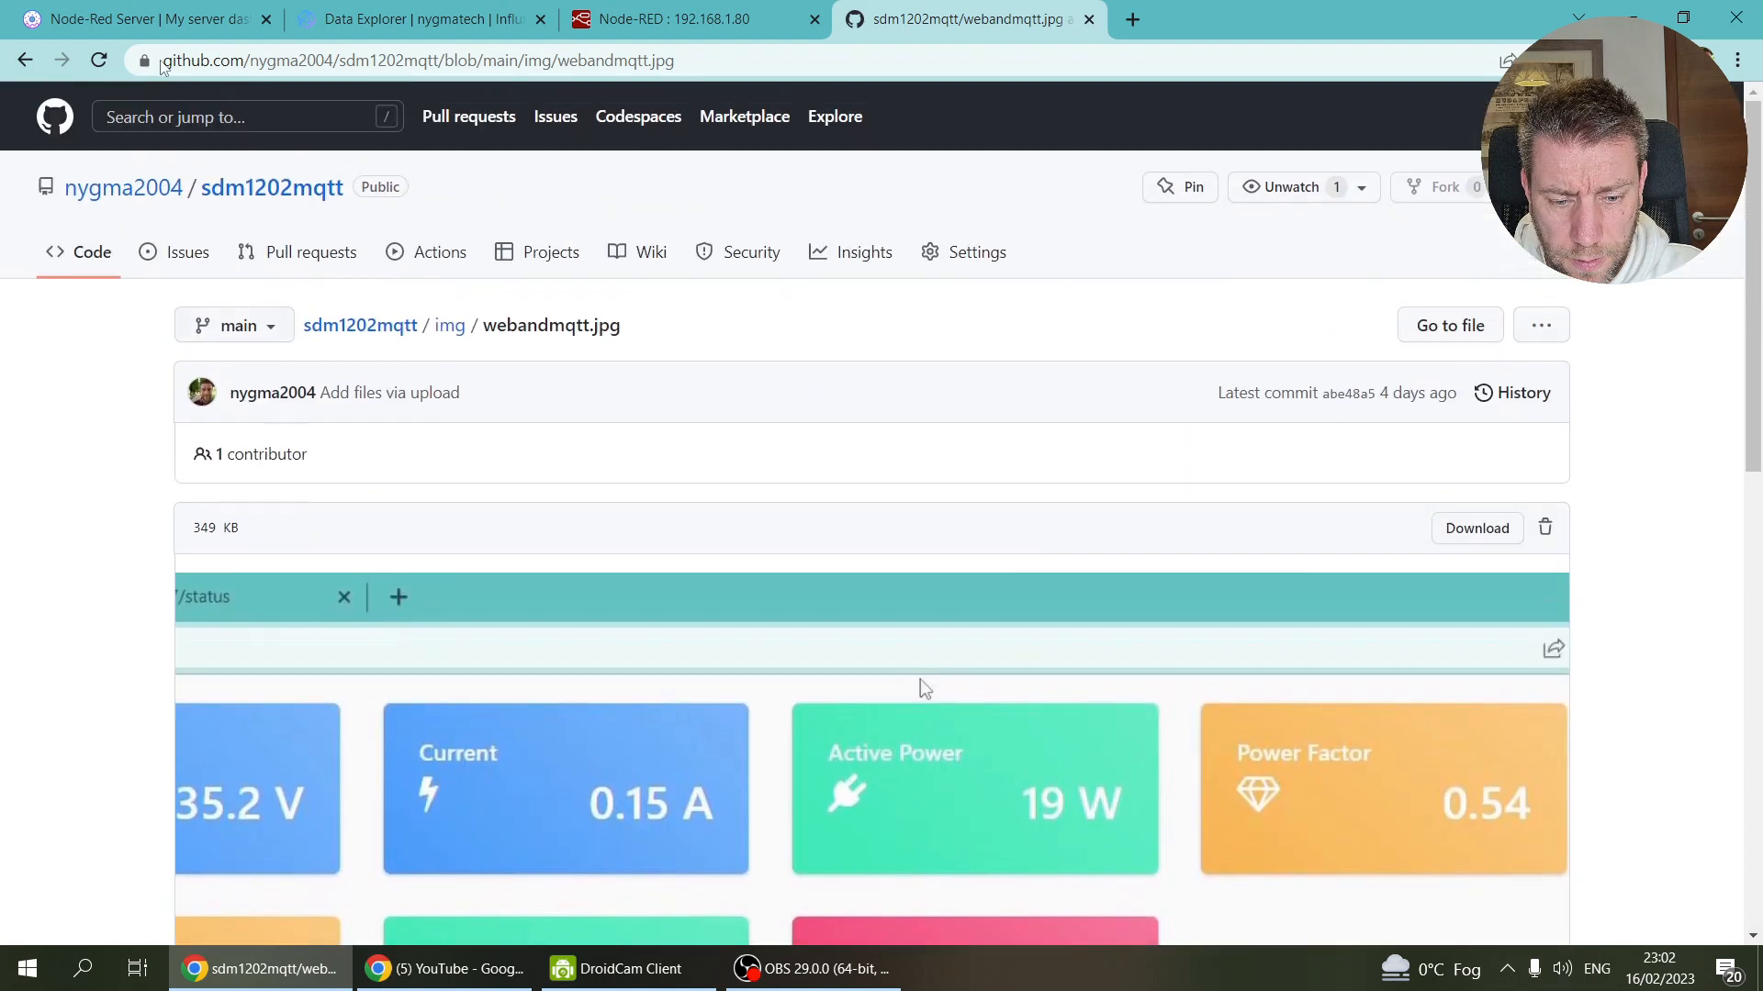
click(25, 59)
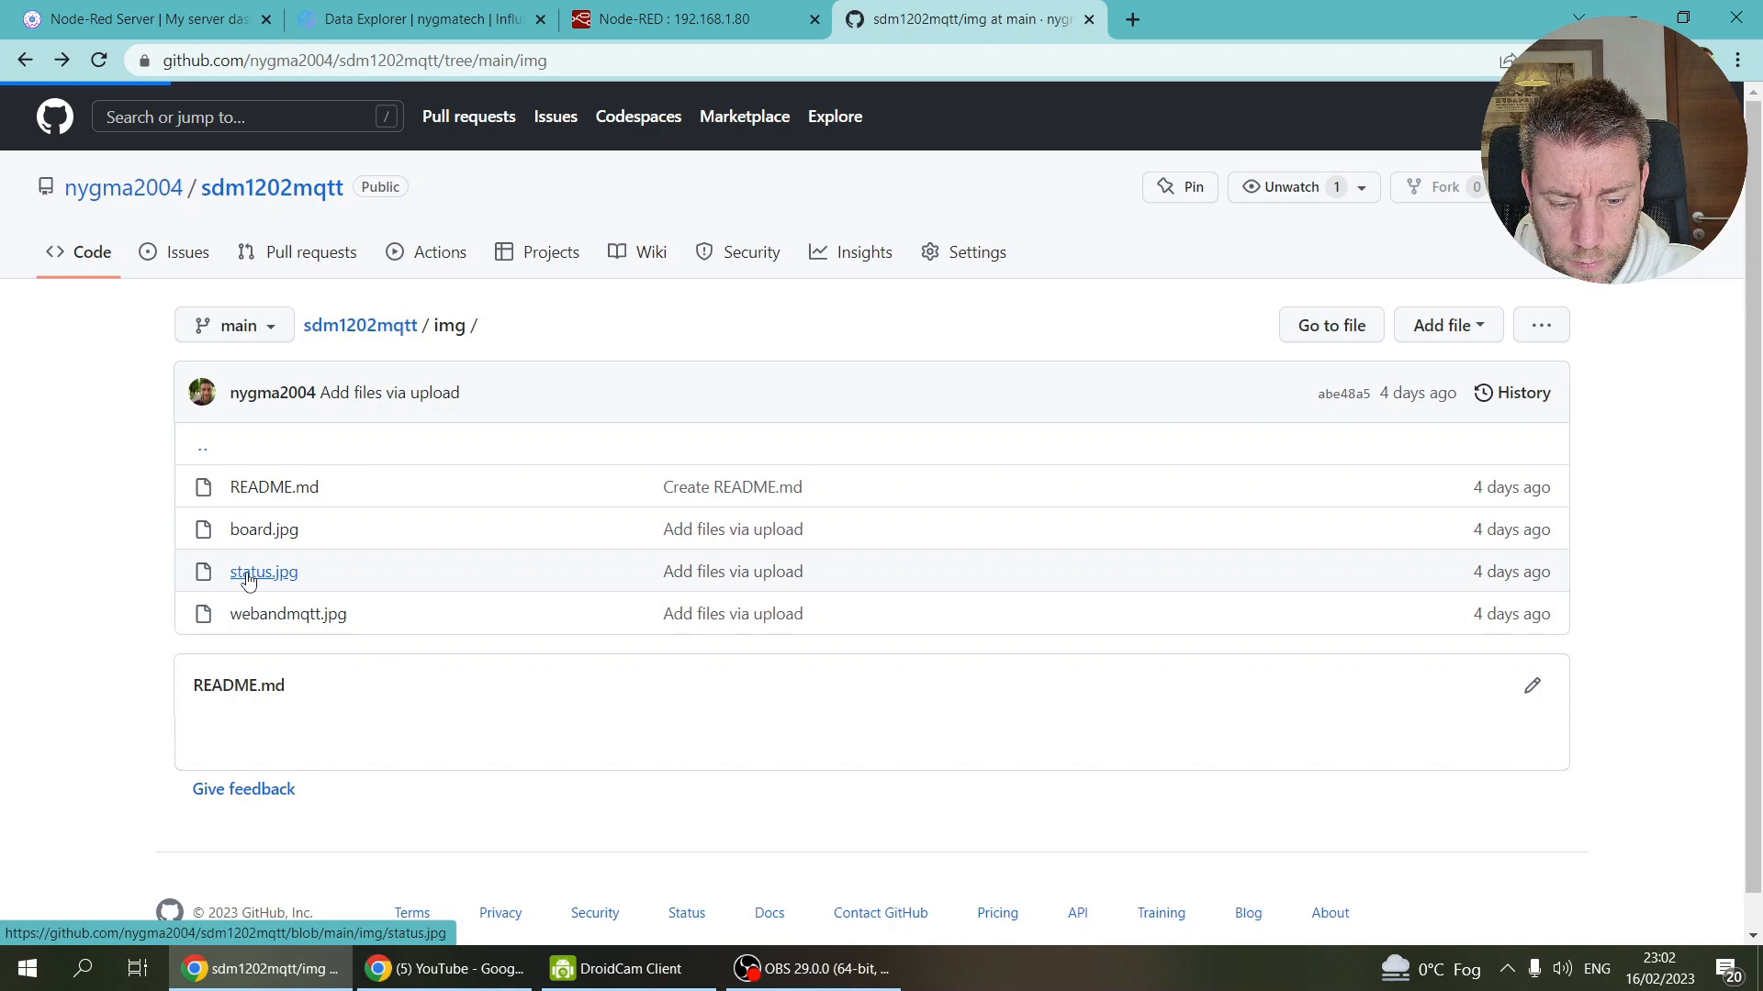
click(246, 573)
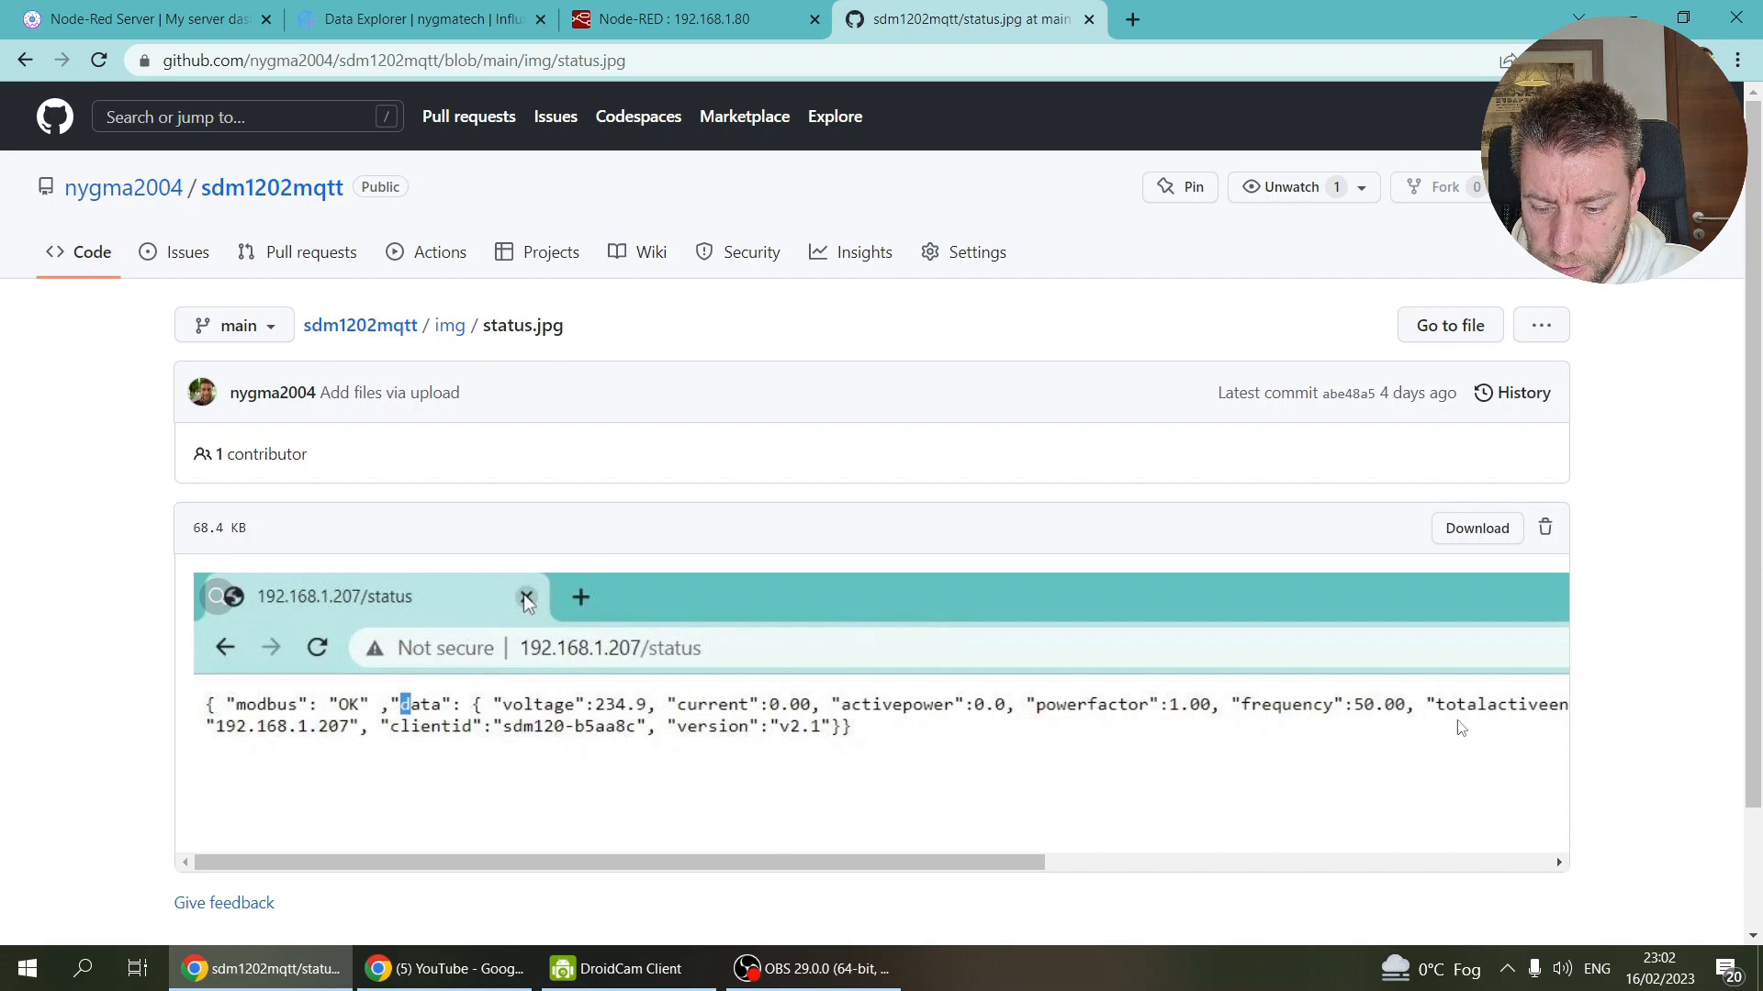
drag(1019, 861, 1389, 877)
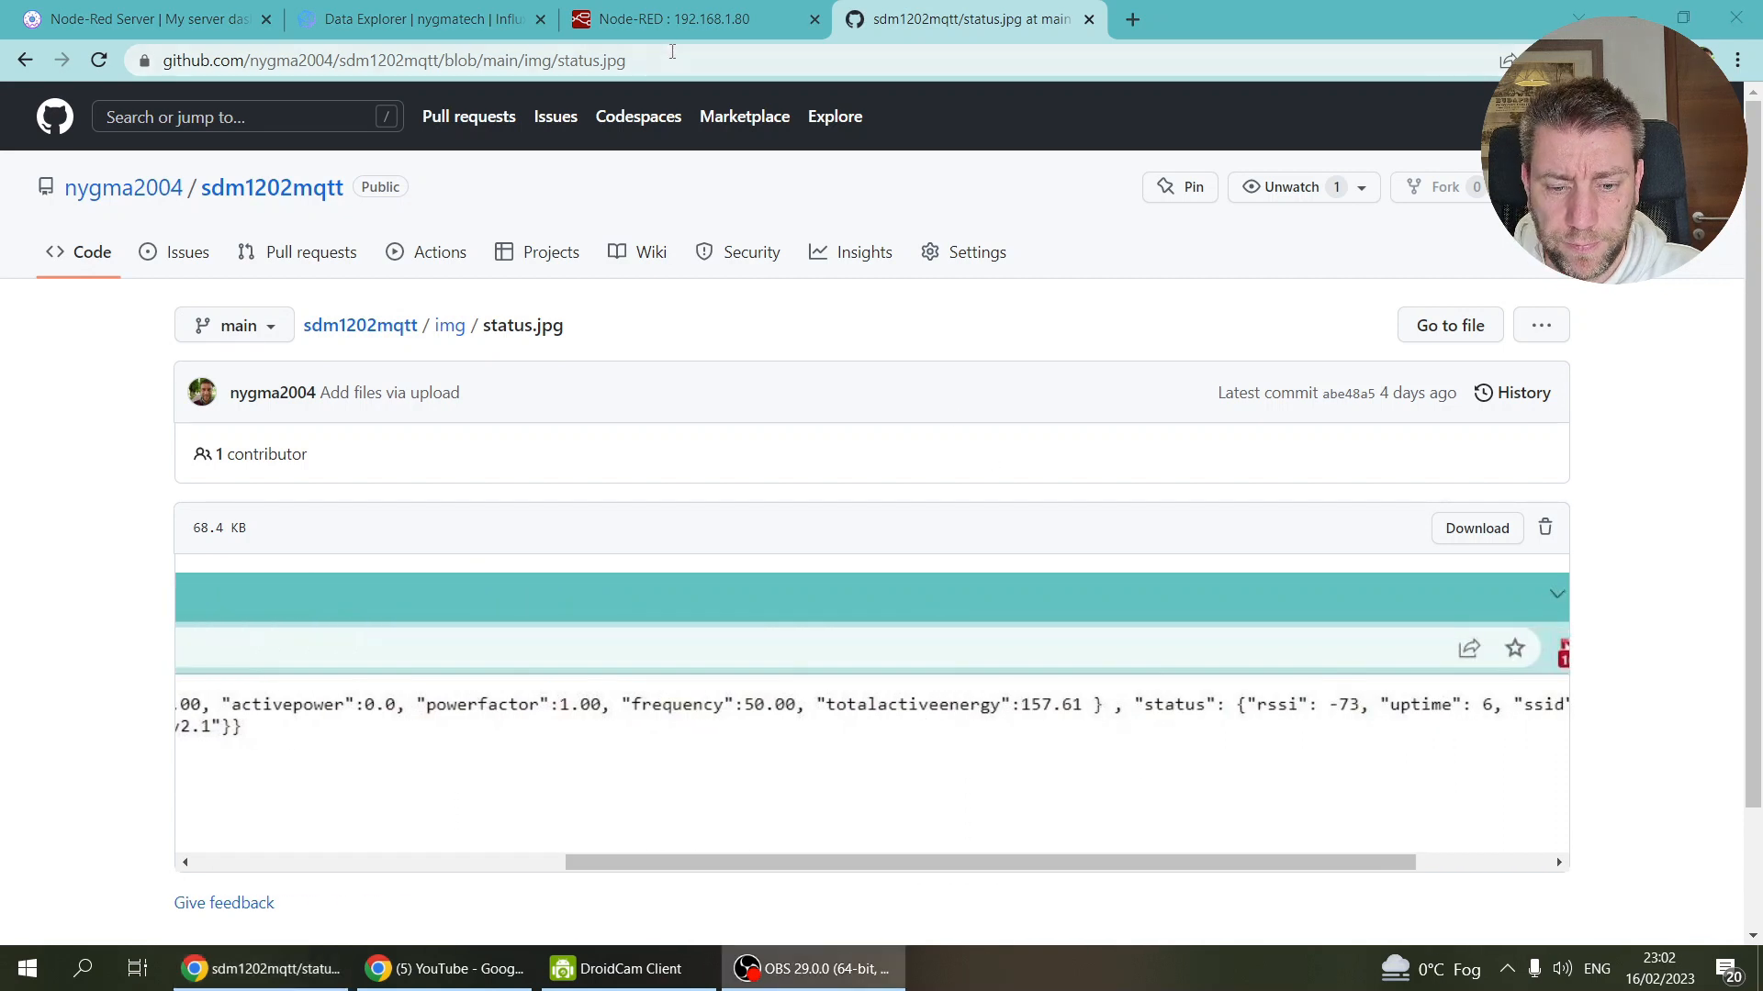
Step: Delete the leftover battery line from the Convert to Influx code
click(683, 22)
drag(720, 701, 213, 677)
key(BackSpace)
key(BackSpace)
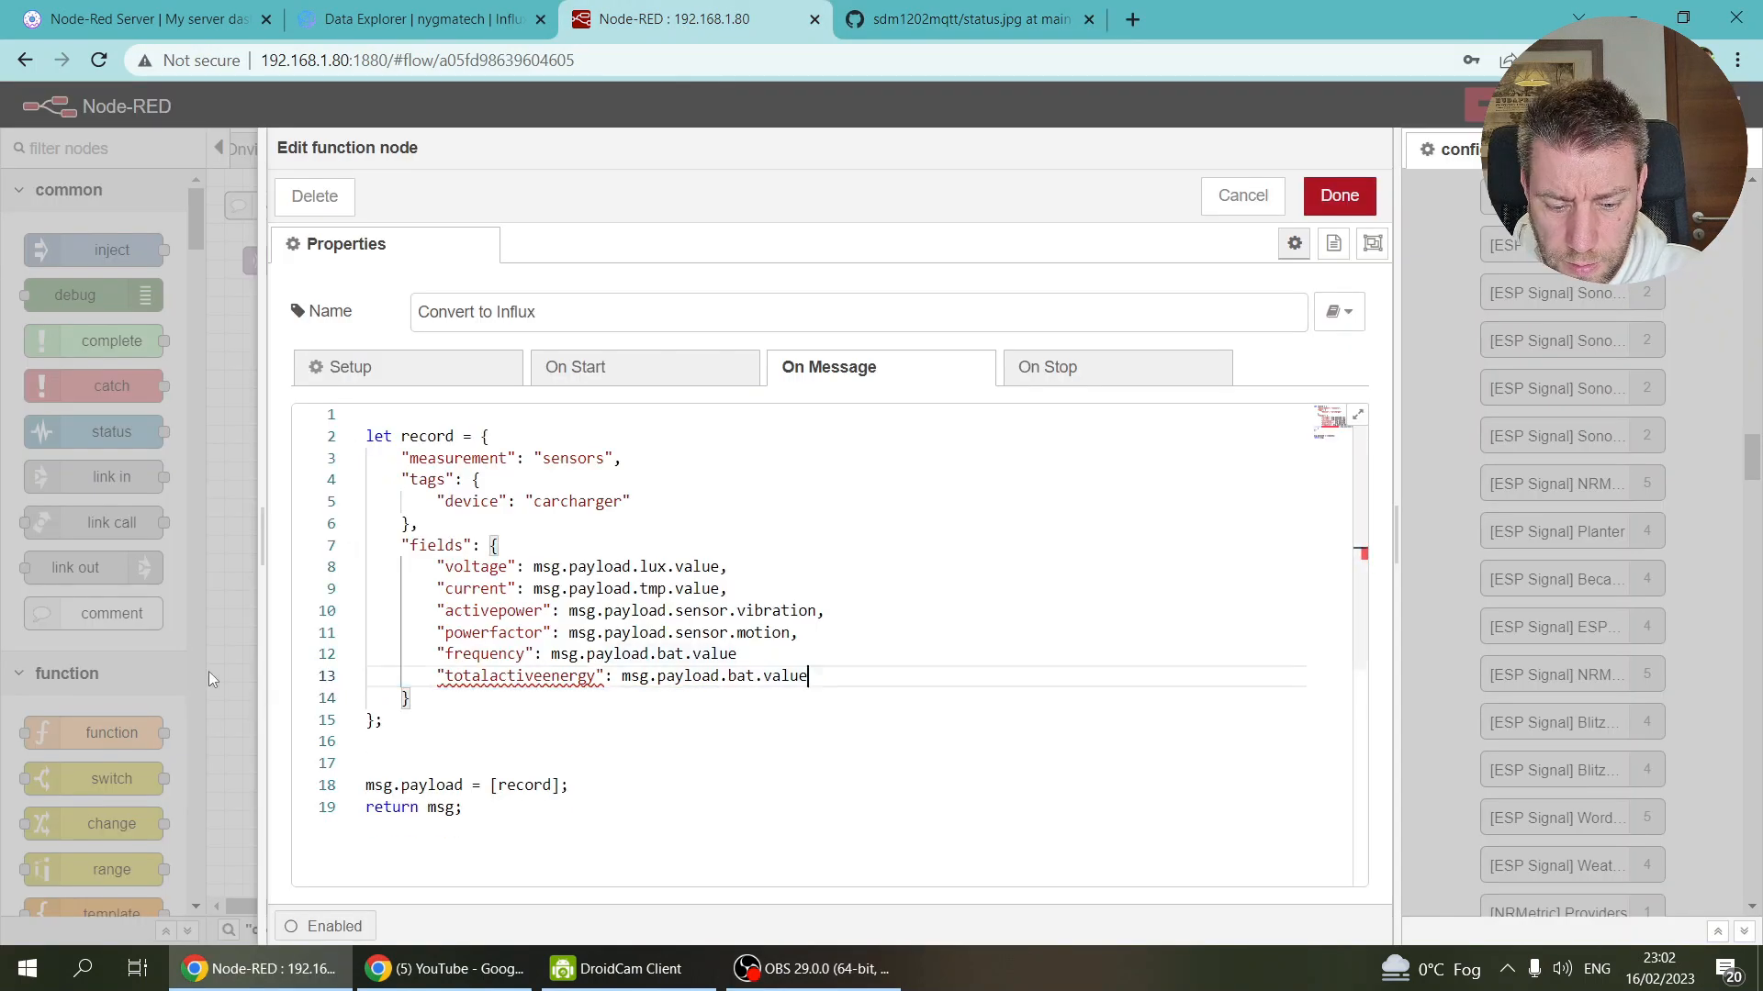
Step: Replace lux.value, tmp.value and sensor.vibration with voltage, current and activepower
click(771, 648)
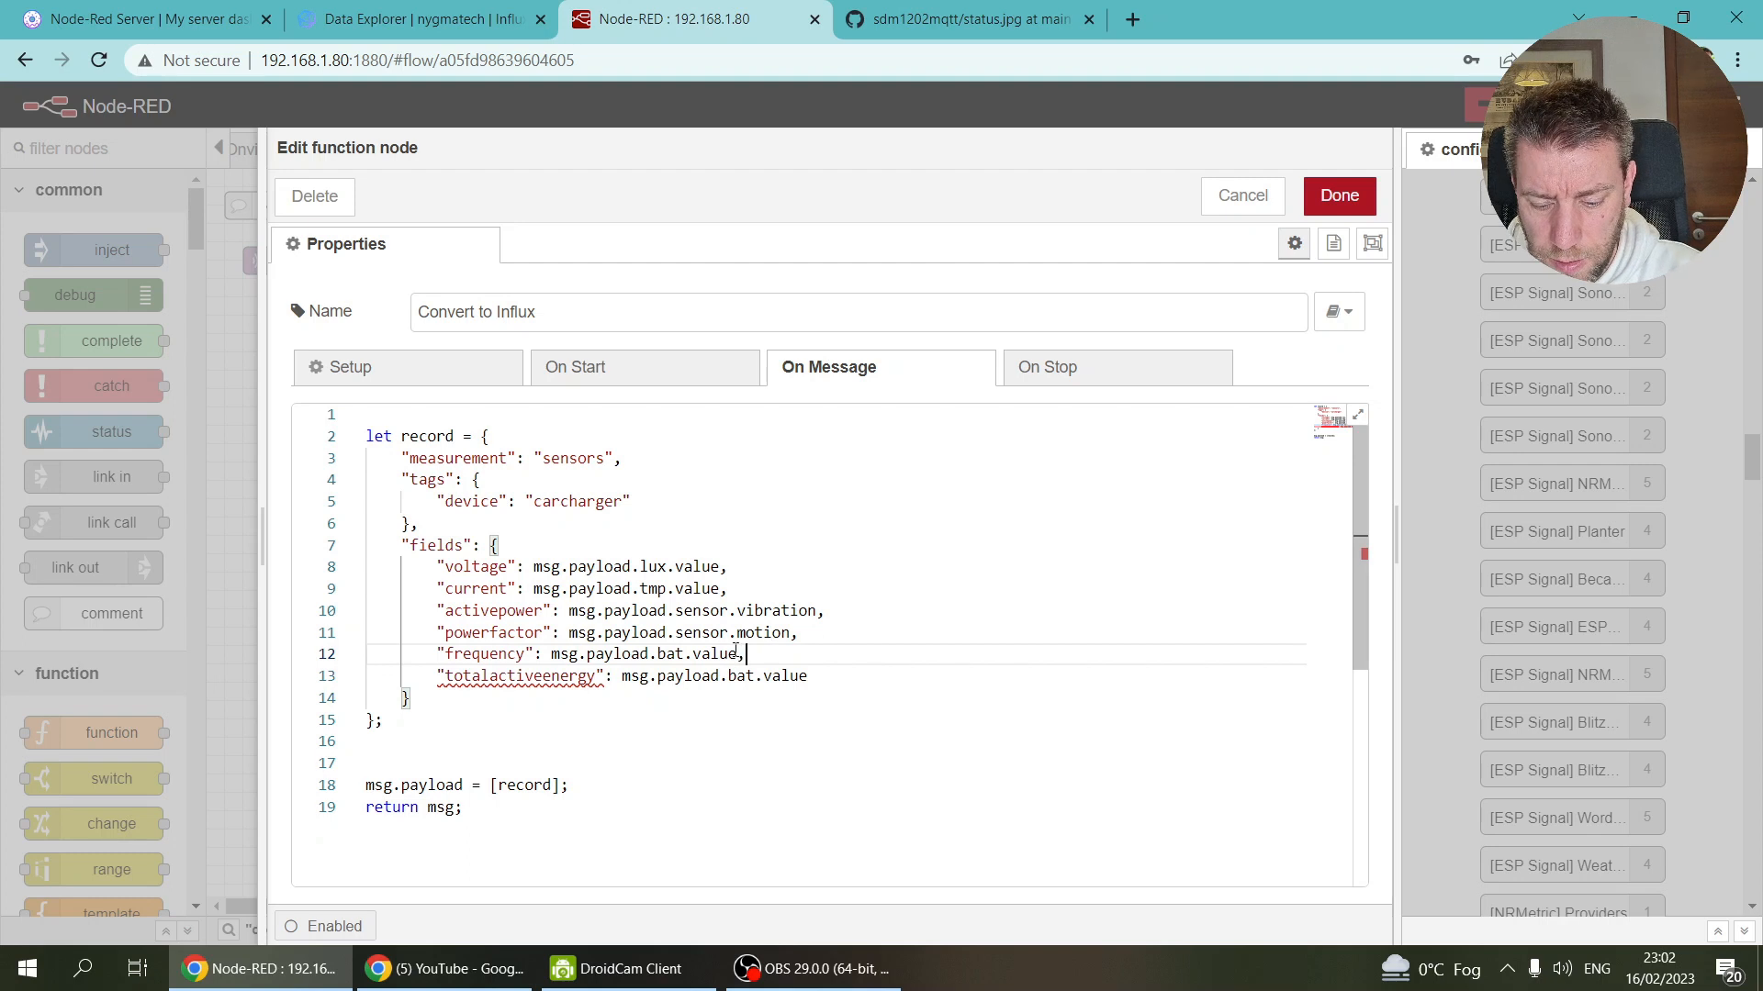
double_click(475, 566)
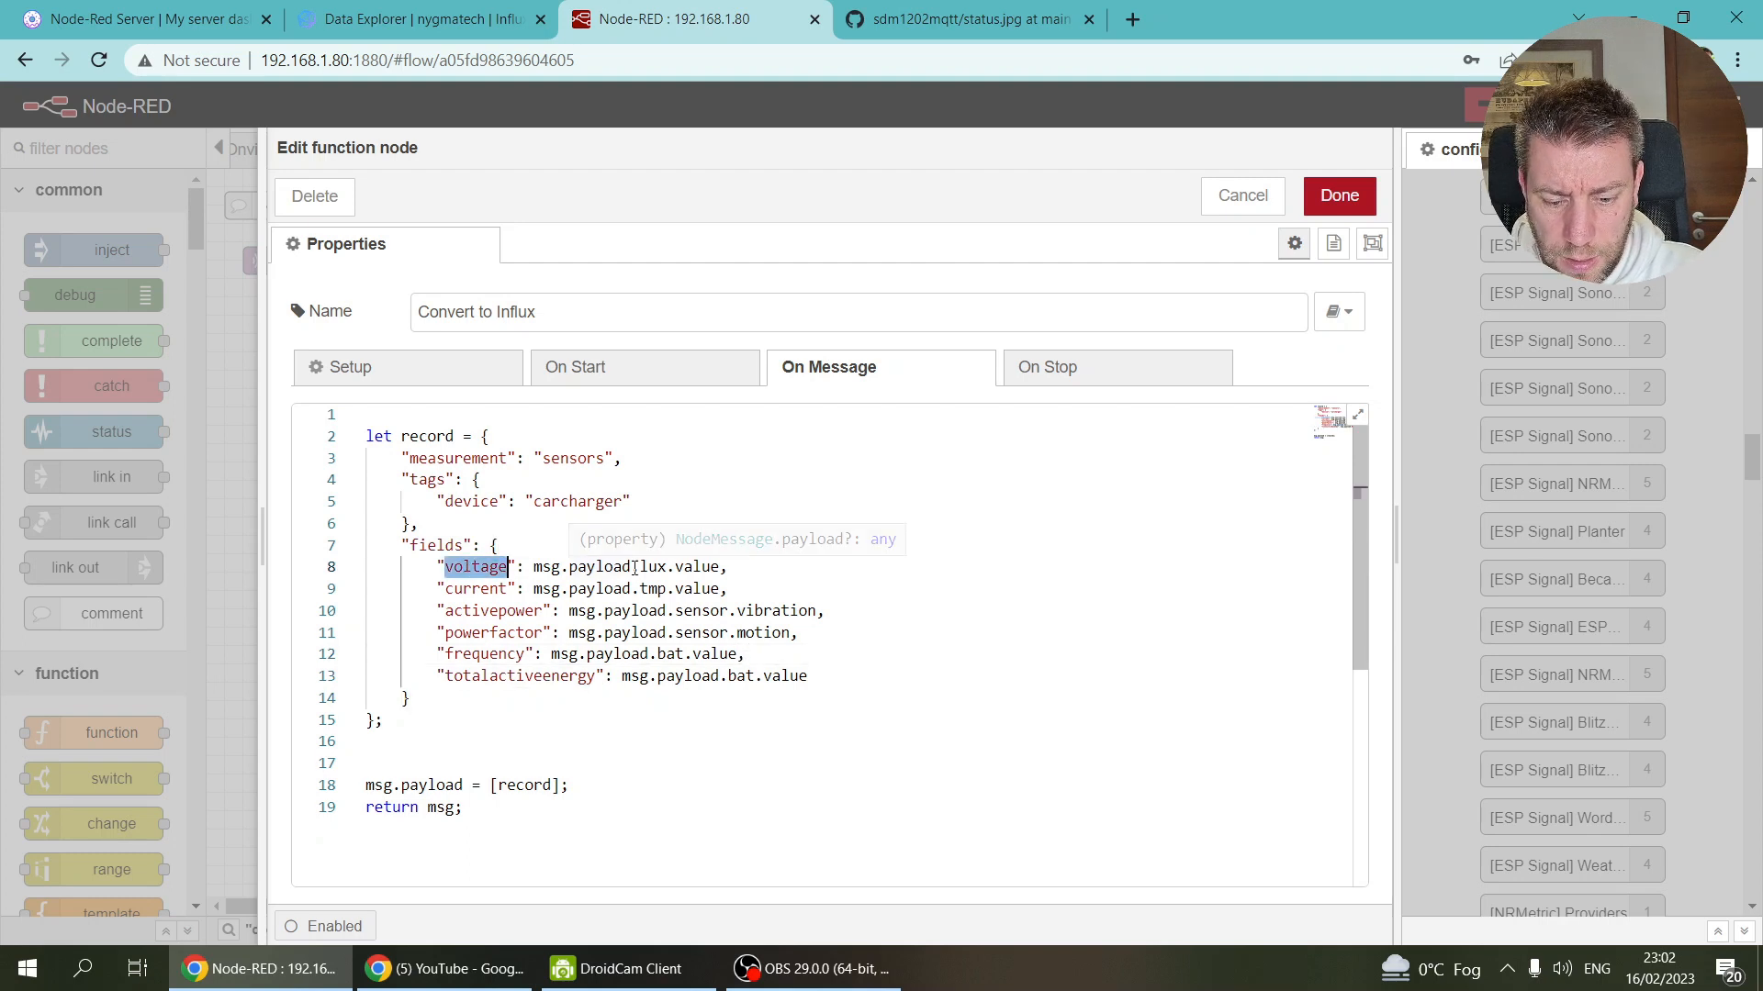
drag(640, 566, 710, 567)
key(ctrl+v)
double_click(472, 589)
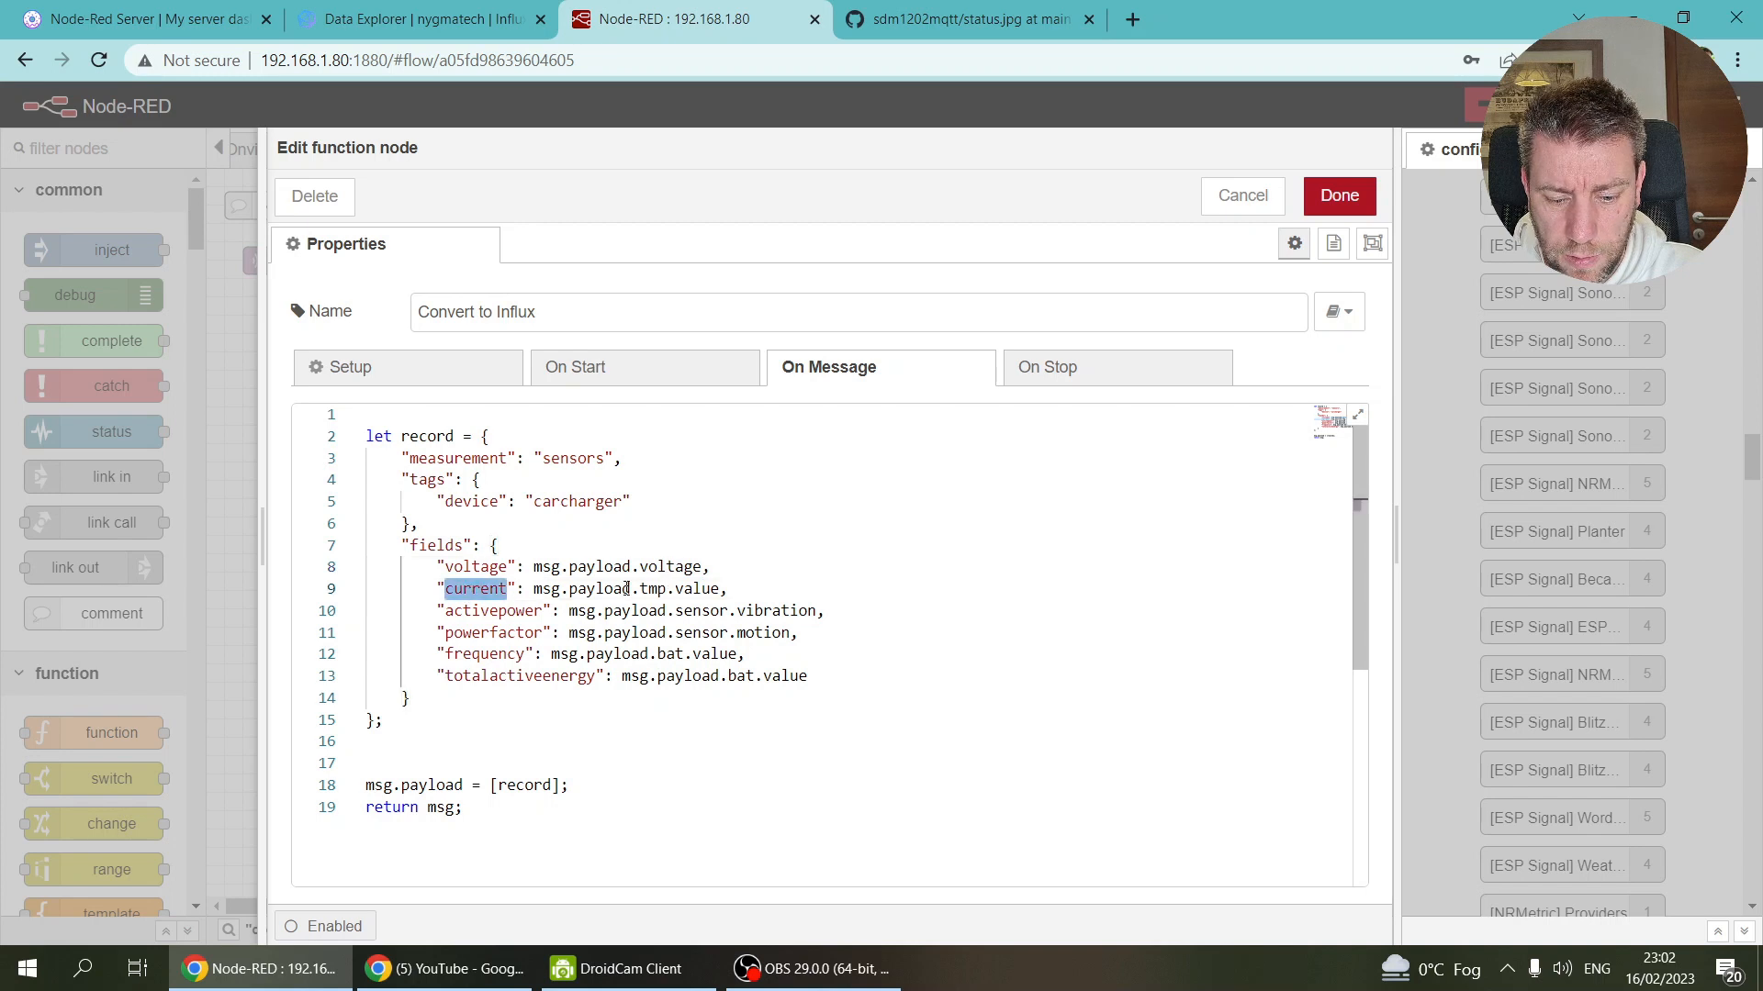
drag(646, 588, 721, 589)
key(ctrl+v)
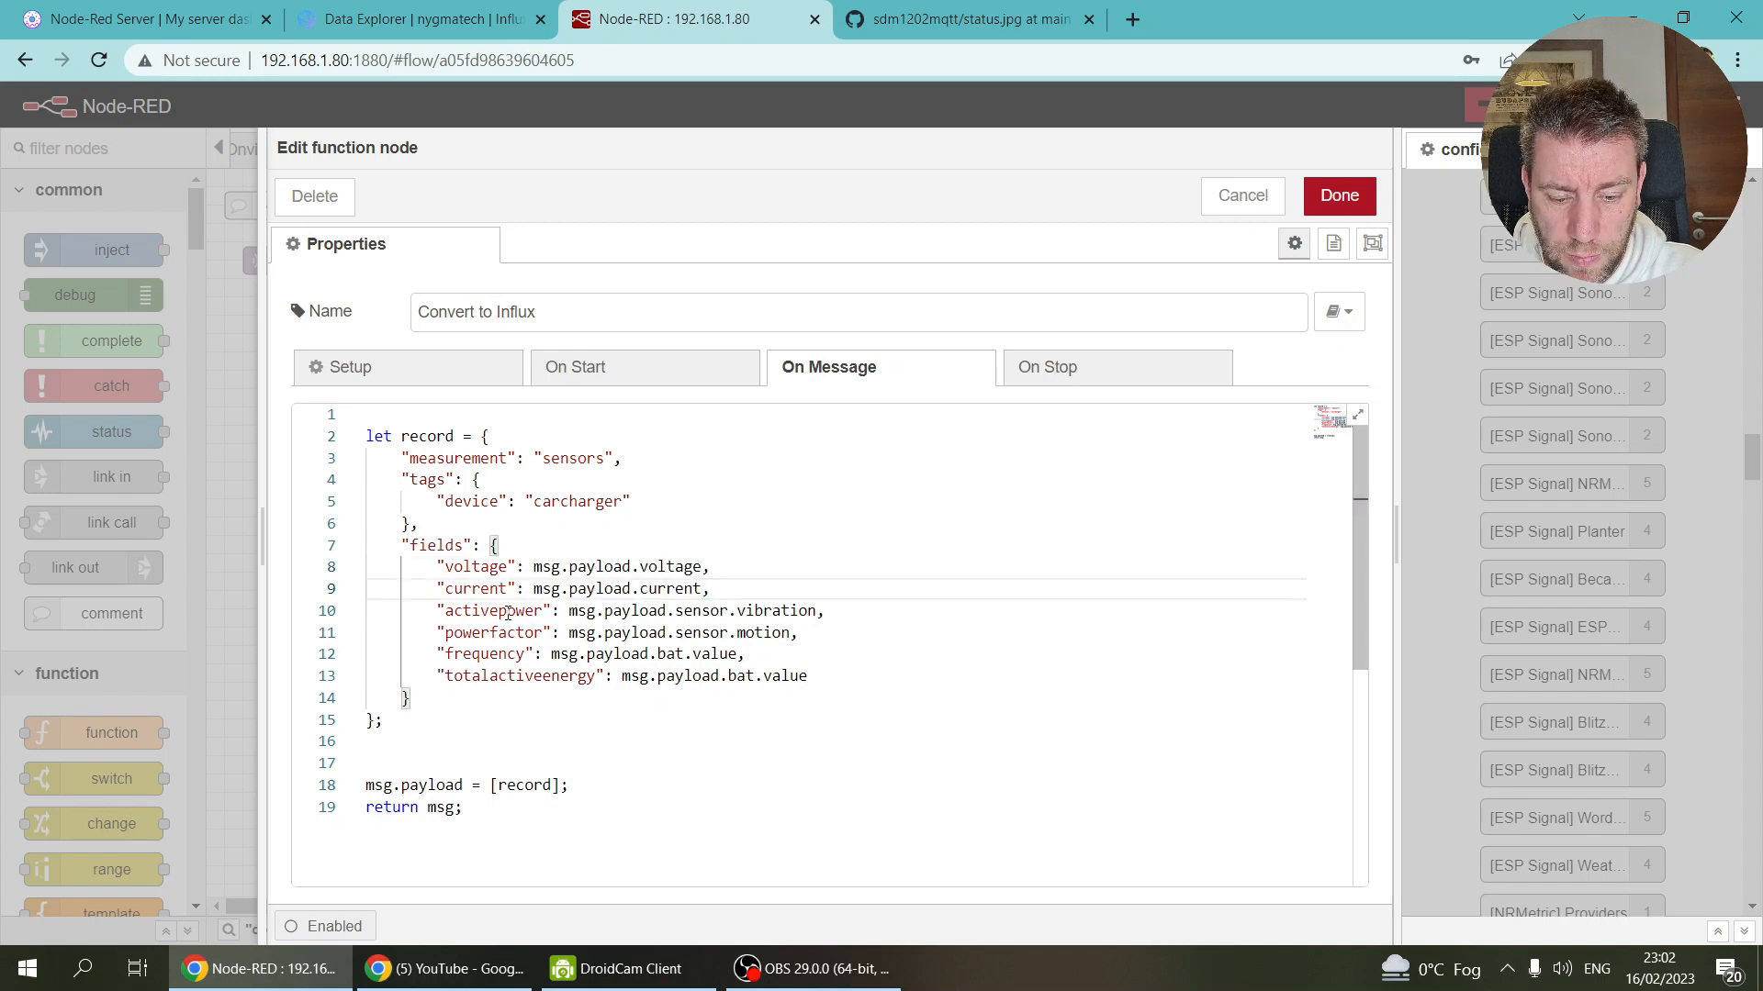
double_click(493, 611)
drag(676, 610, 810, 612)
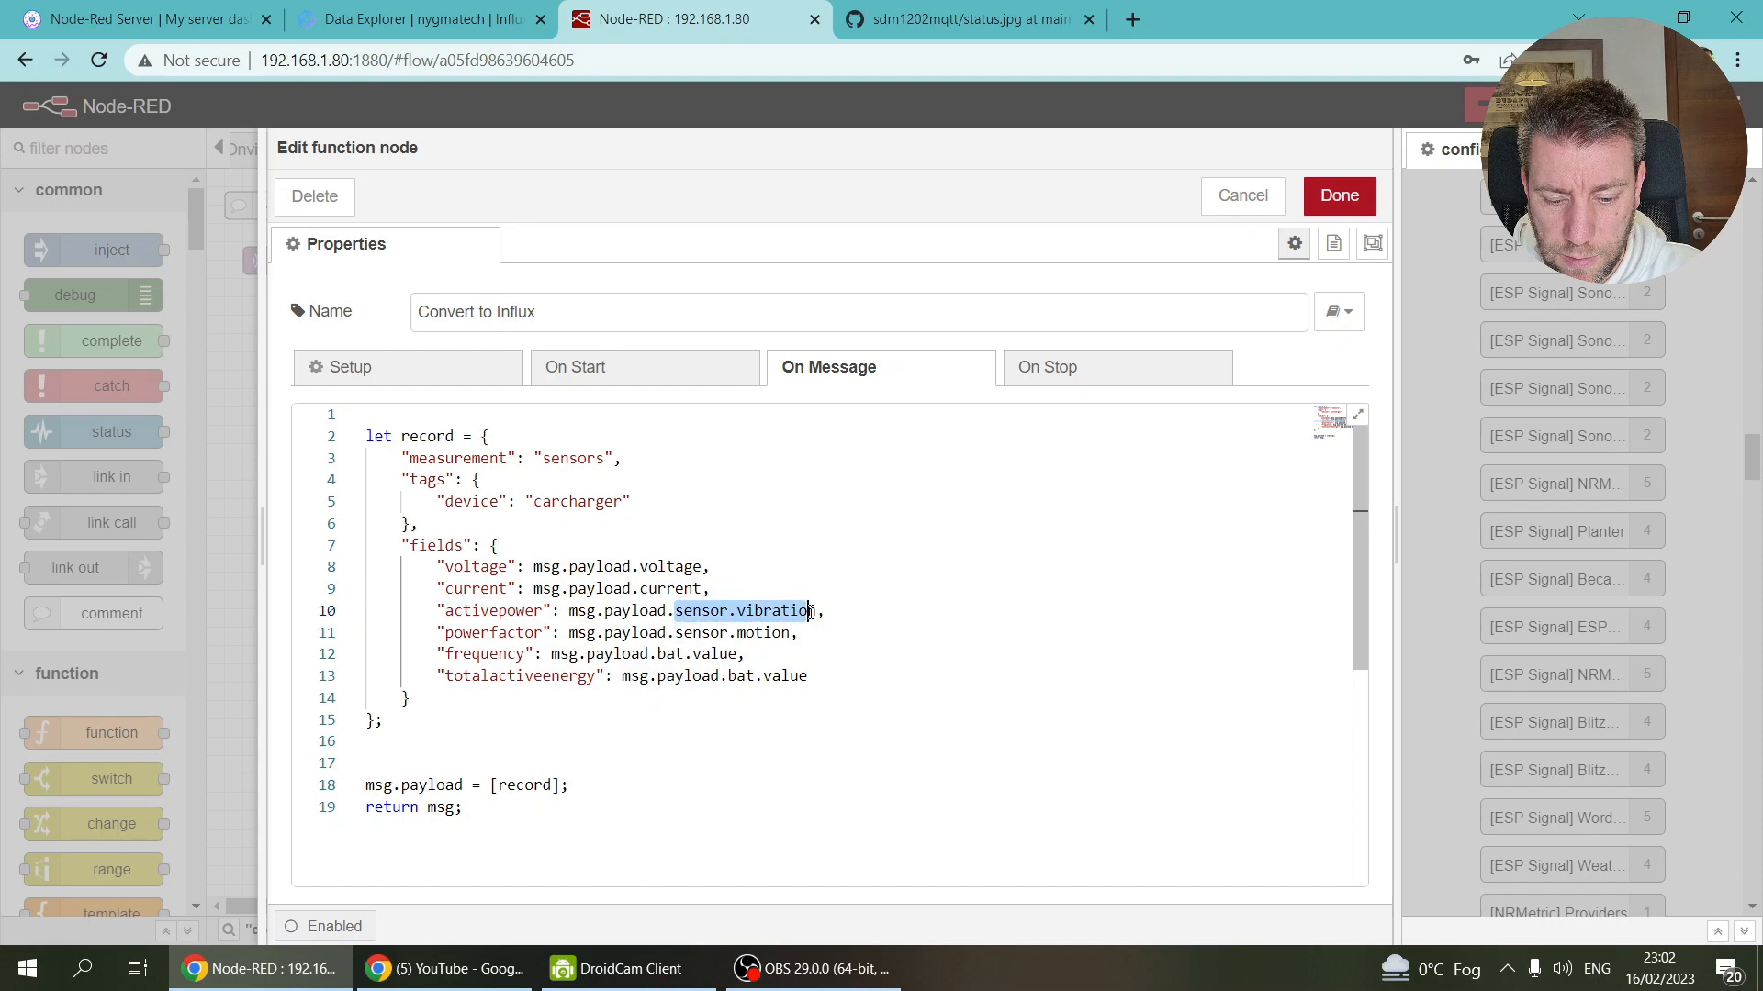
key(ctrl+v)
Step: Replace the bat.value and sensor.motion reads with frequency, totalactiveenergy and powerfactor, then save
double_click(464, 653)
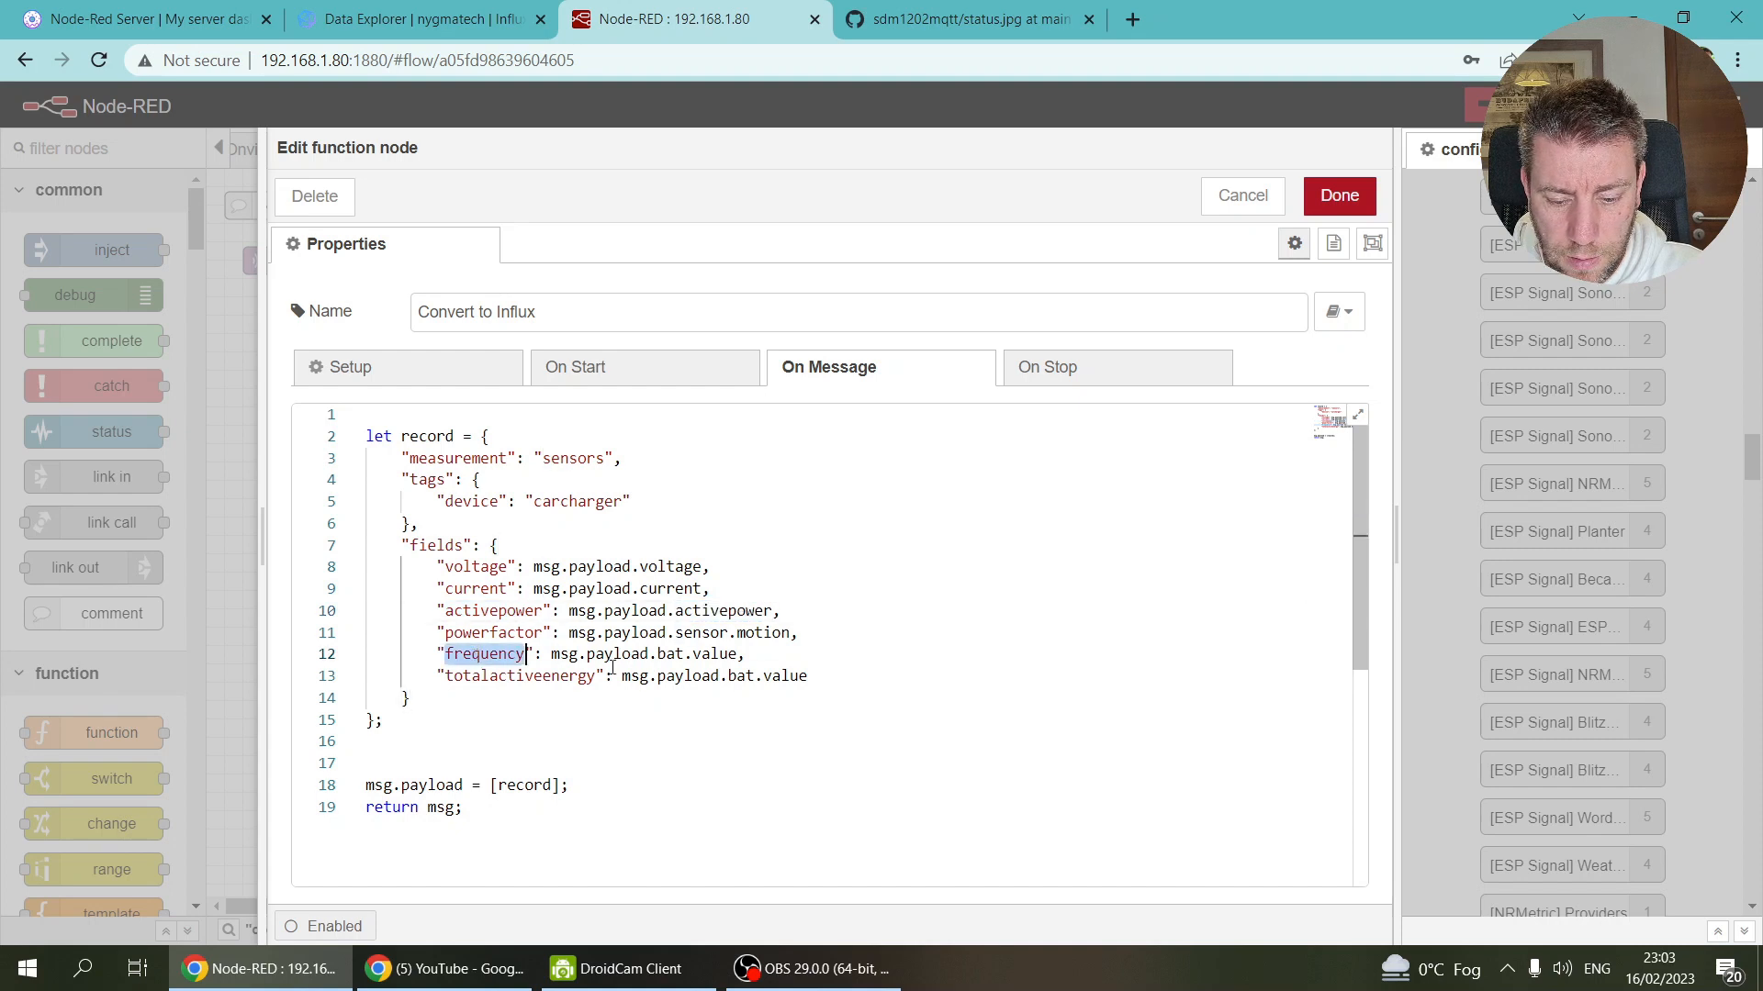
click(661, 653)
drag(683, 654, 739, 653)
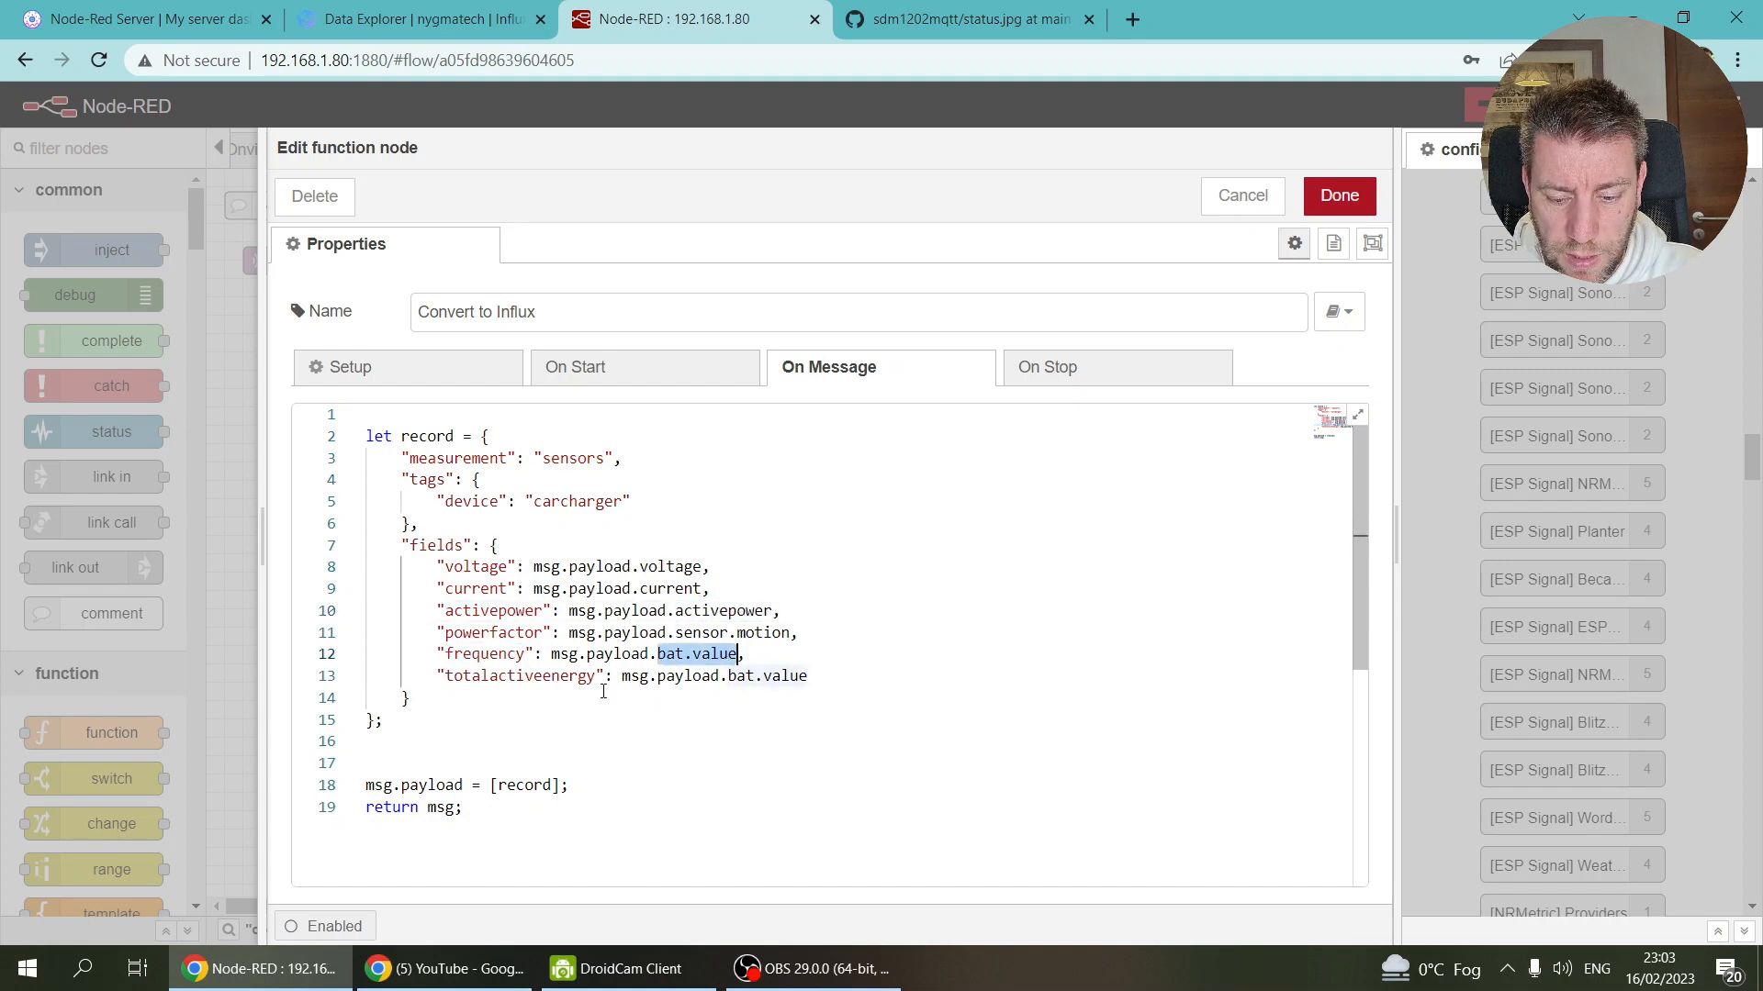
key(ctrl+v)
double_click(519, 675)
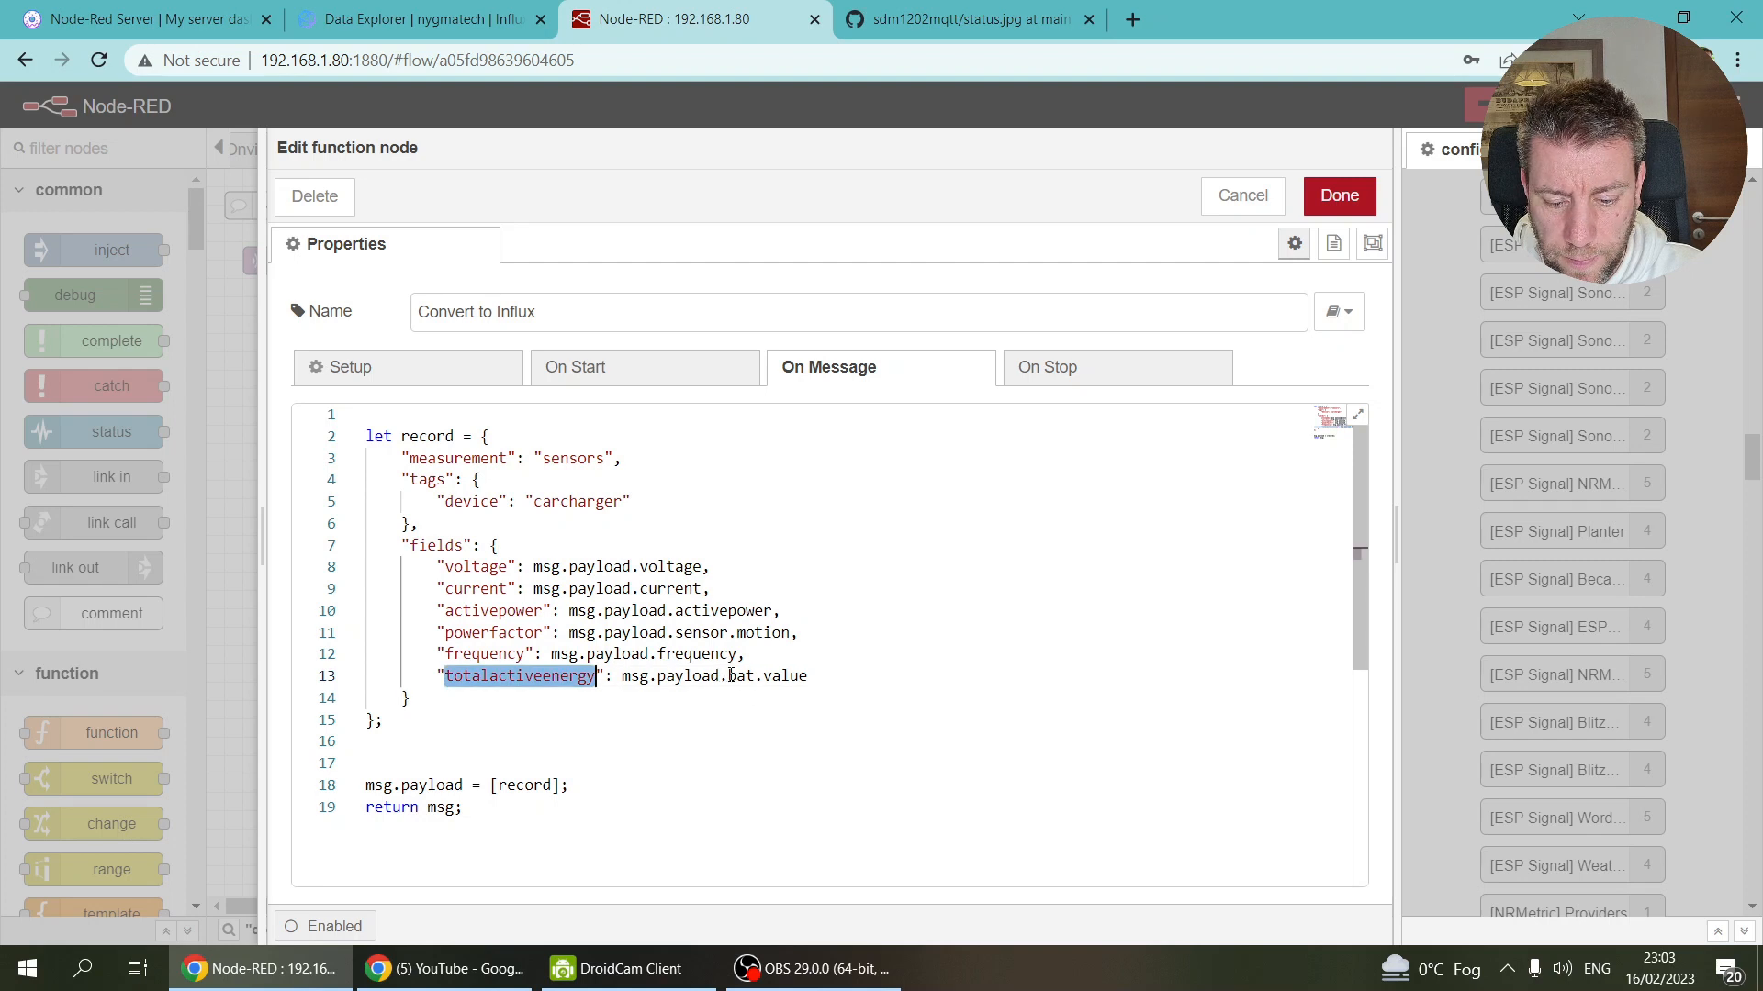
drag(731, 676, 801, 676)
key(ctrl+v)
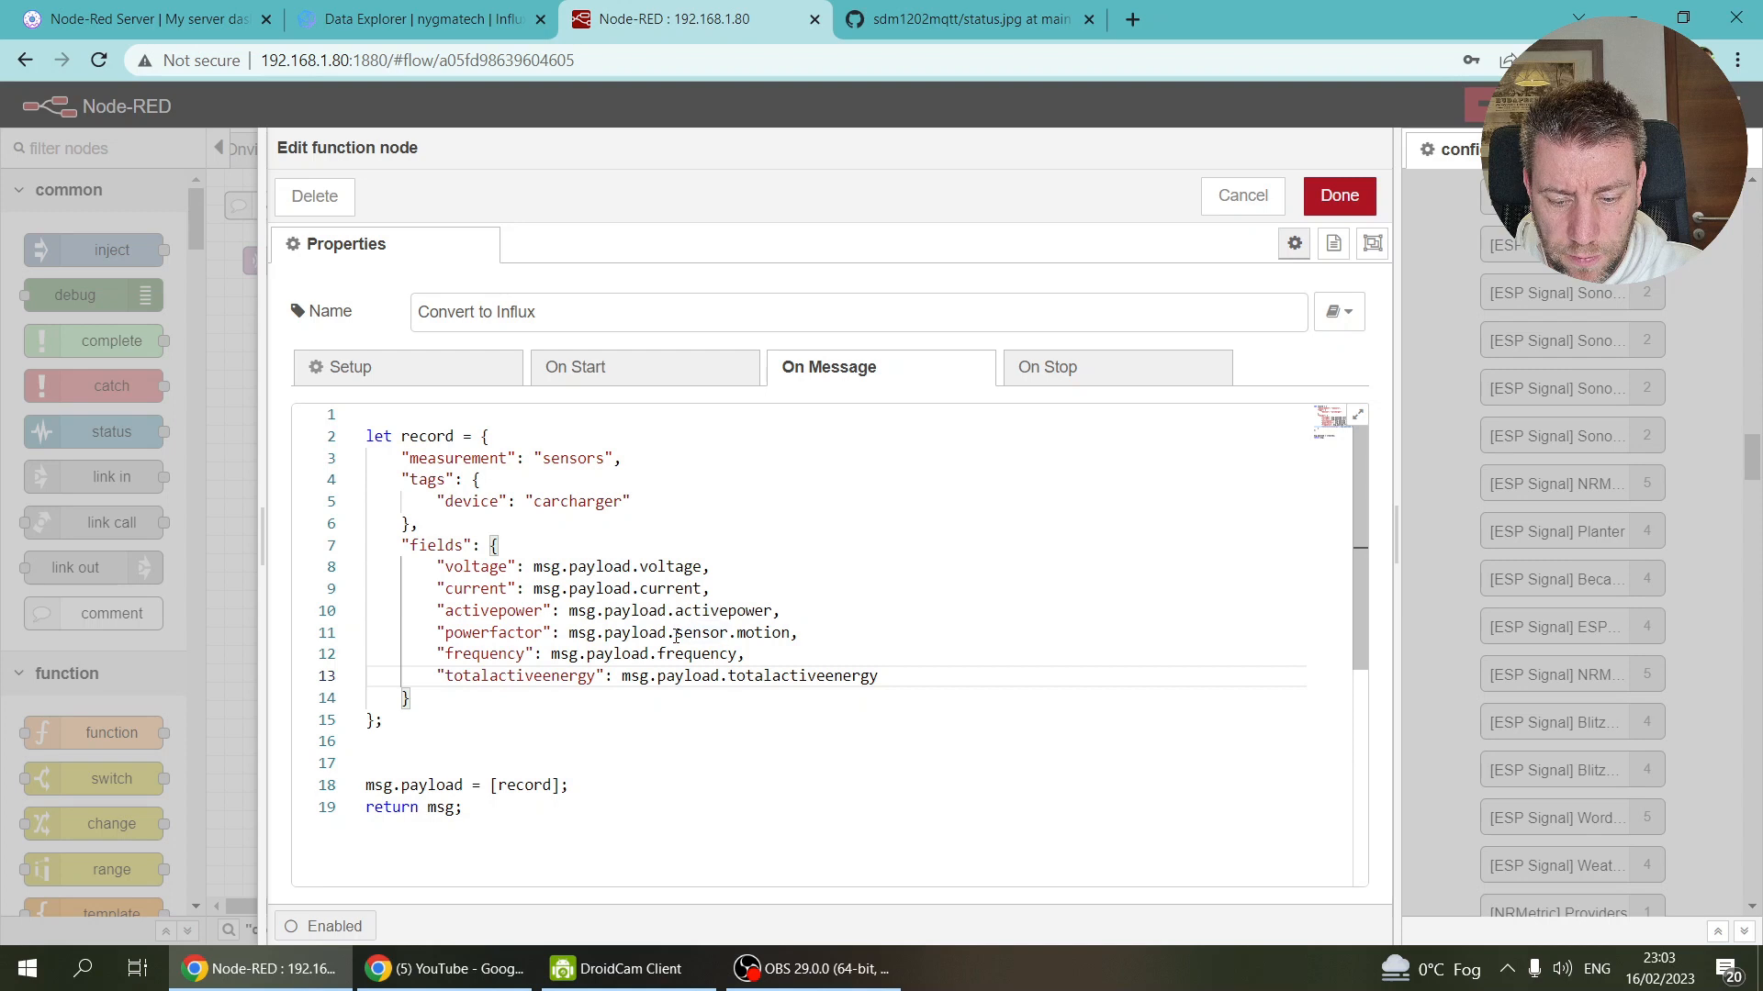
double_click(493, 632)
key(ctrl+c)
drag(675, 632, 800, 633)
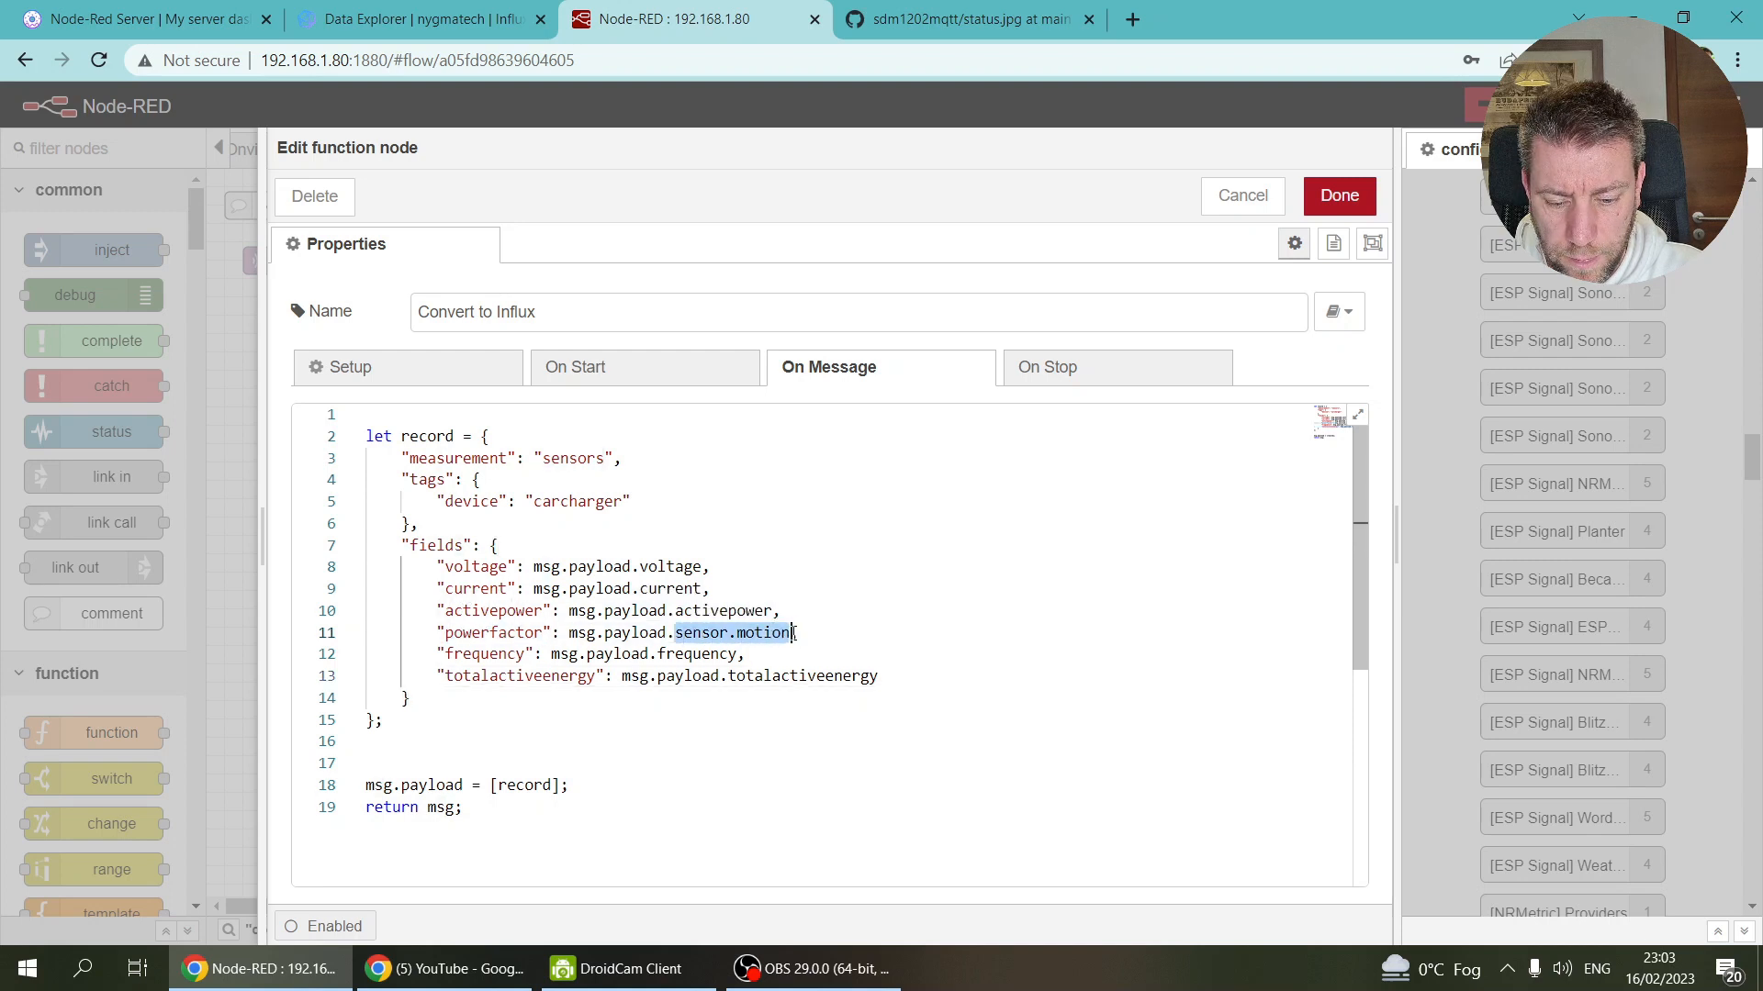
key(ctrl+v)
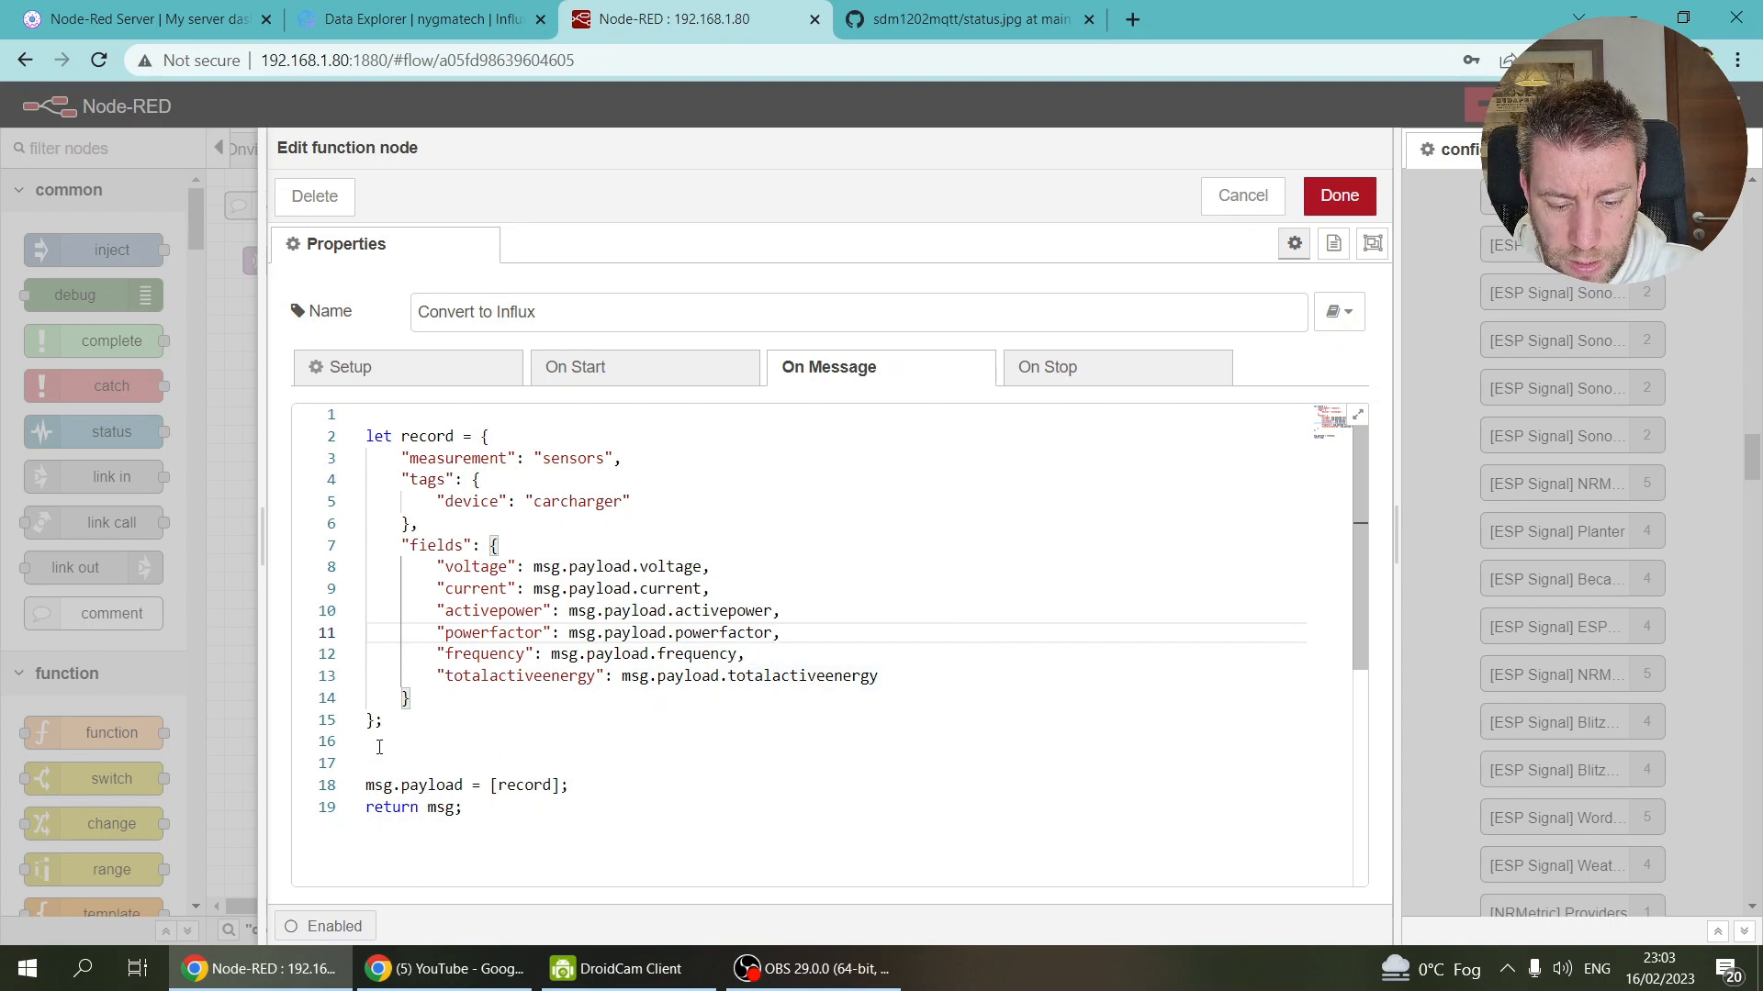
click(1339, 195)
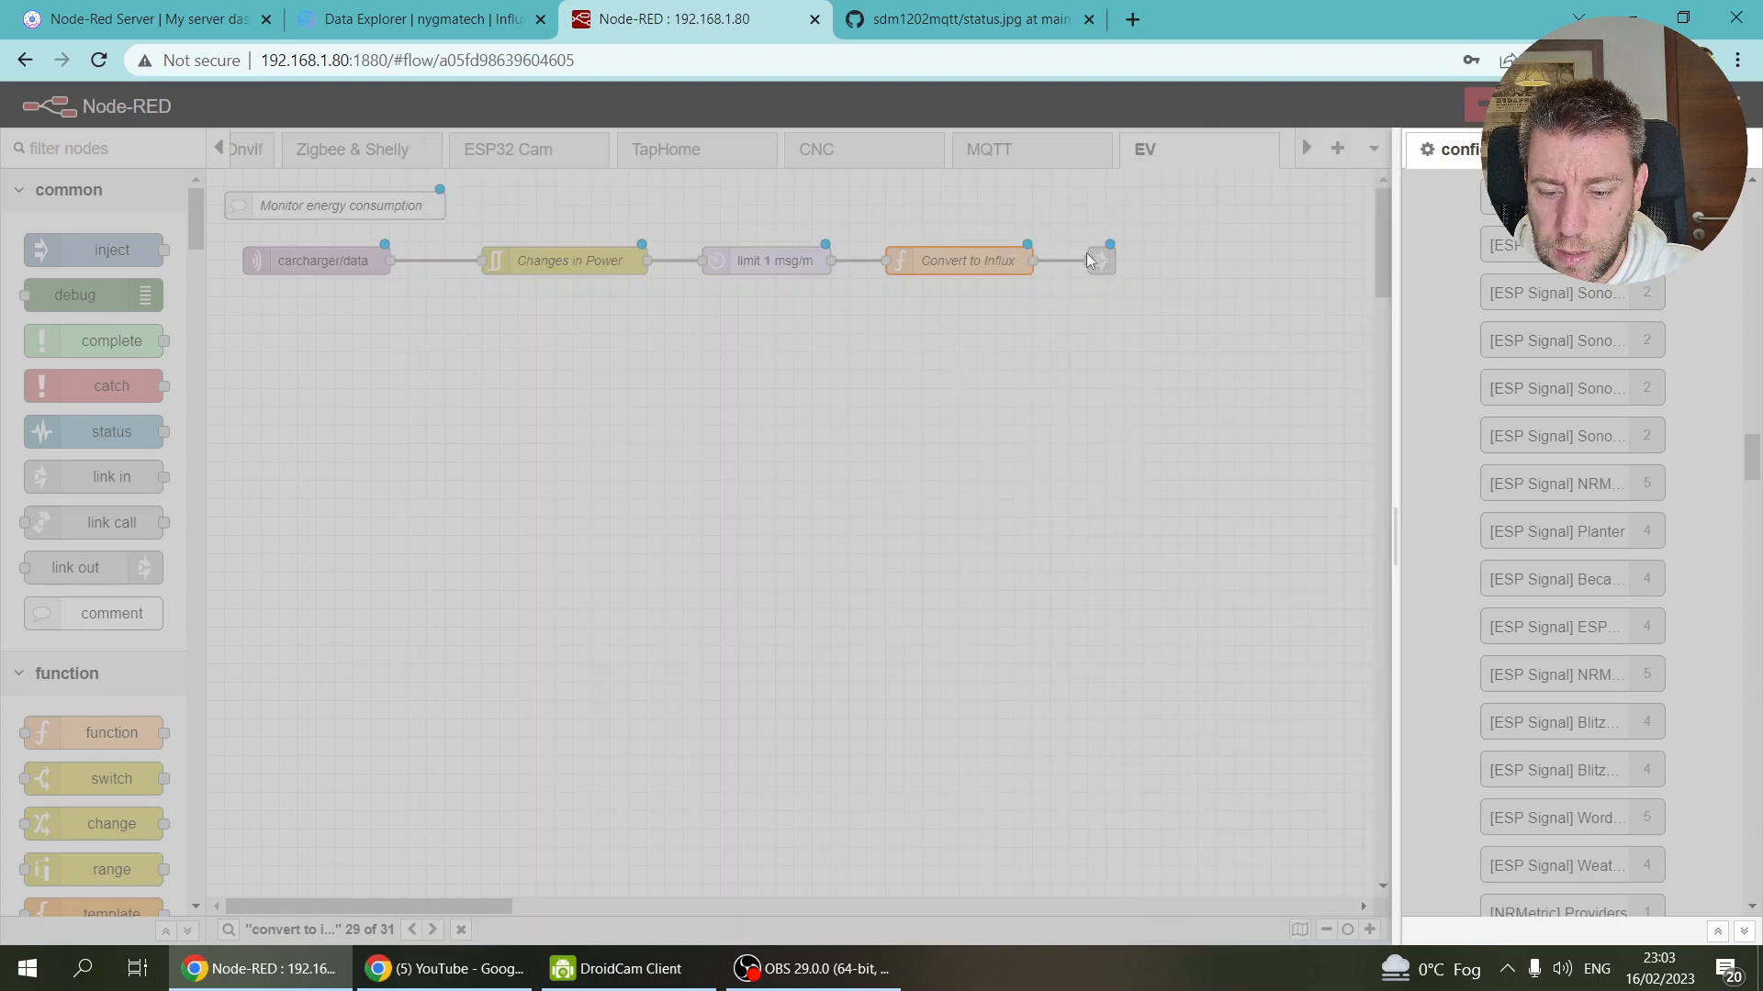
click(1101, 261)
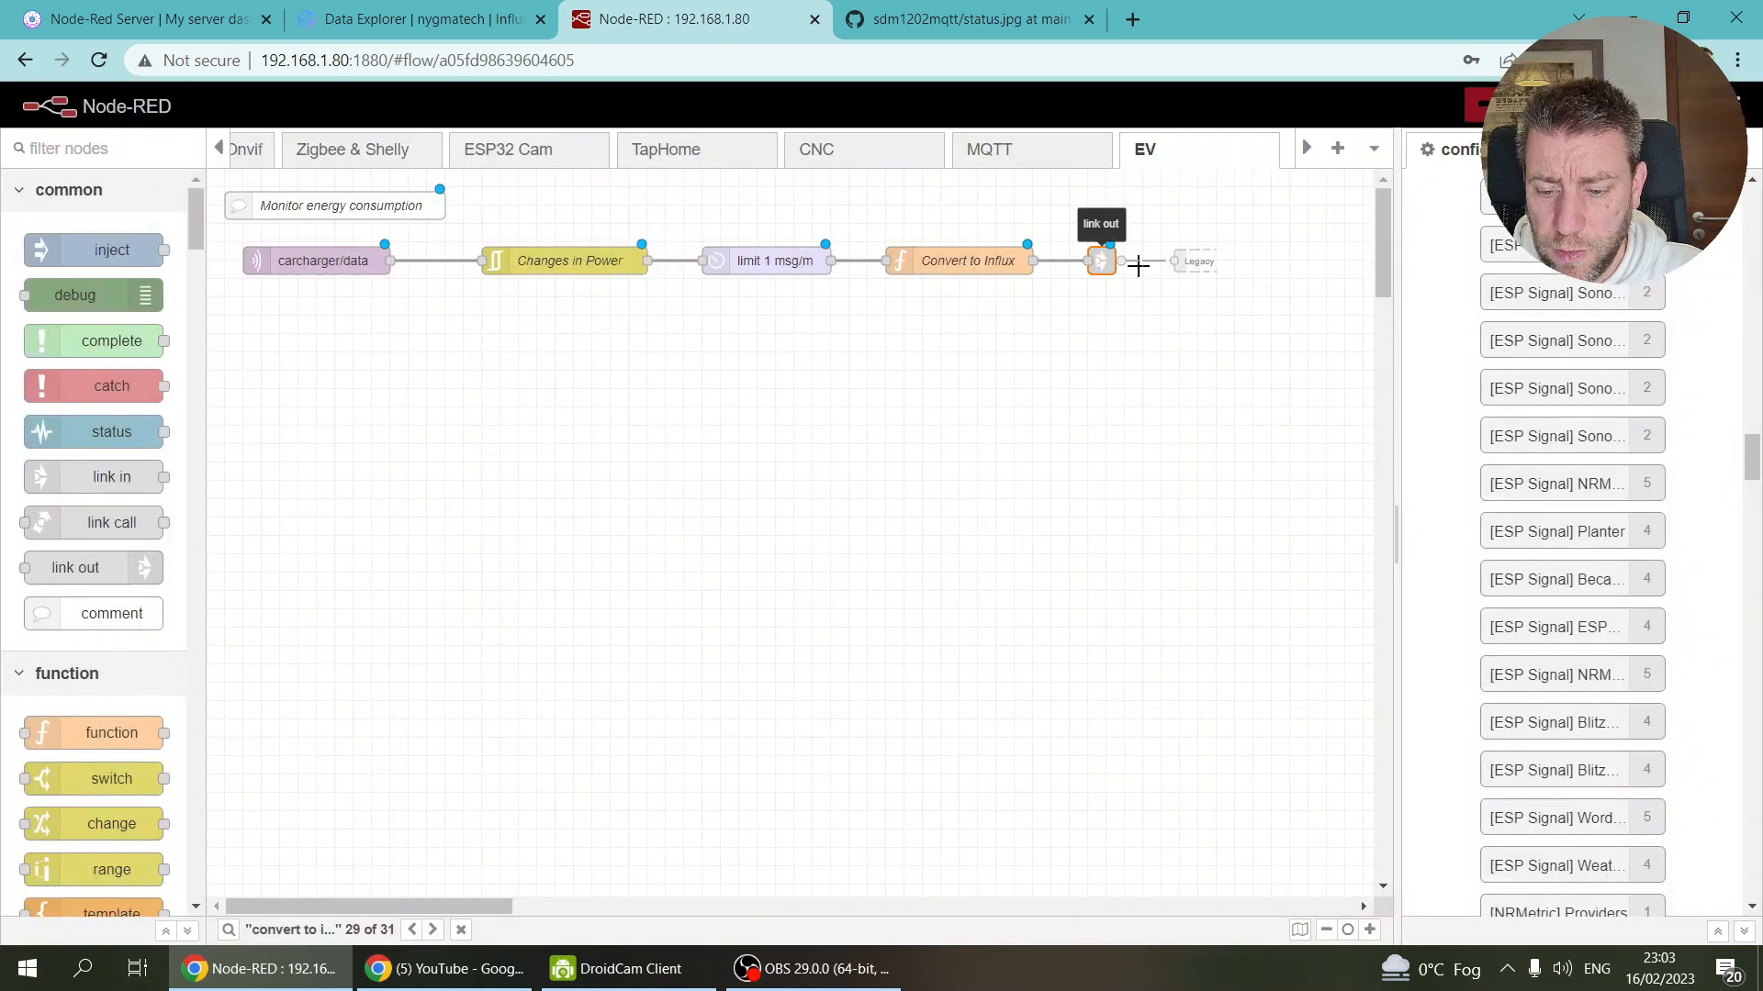
click(1202, 265)
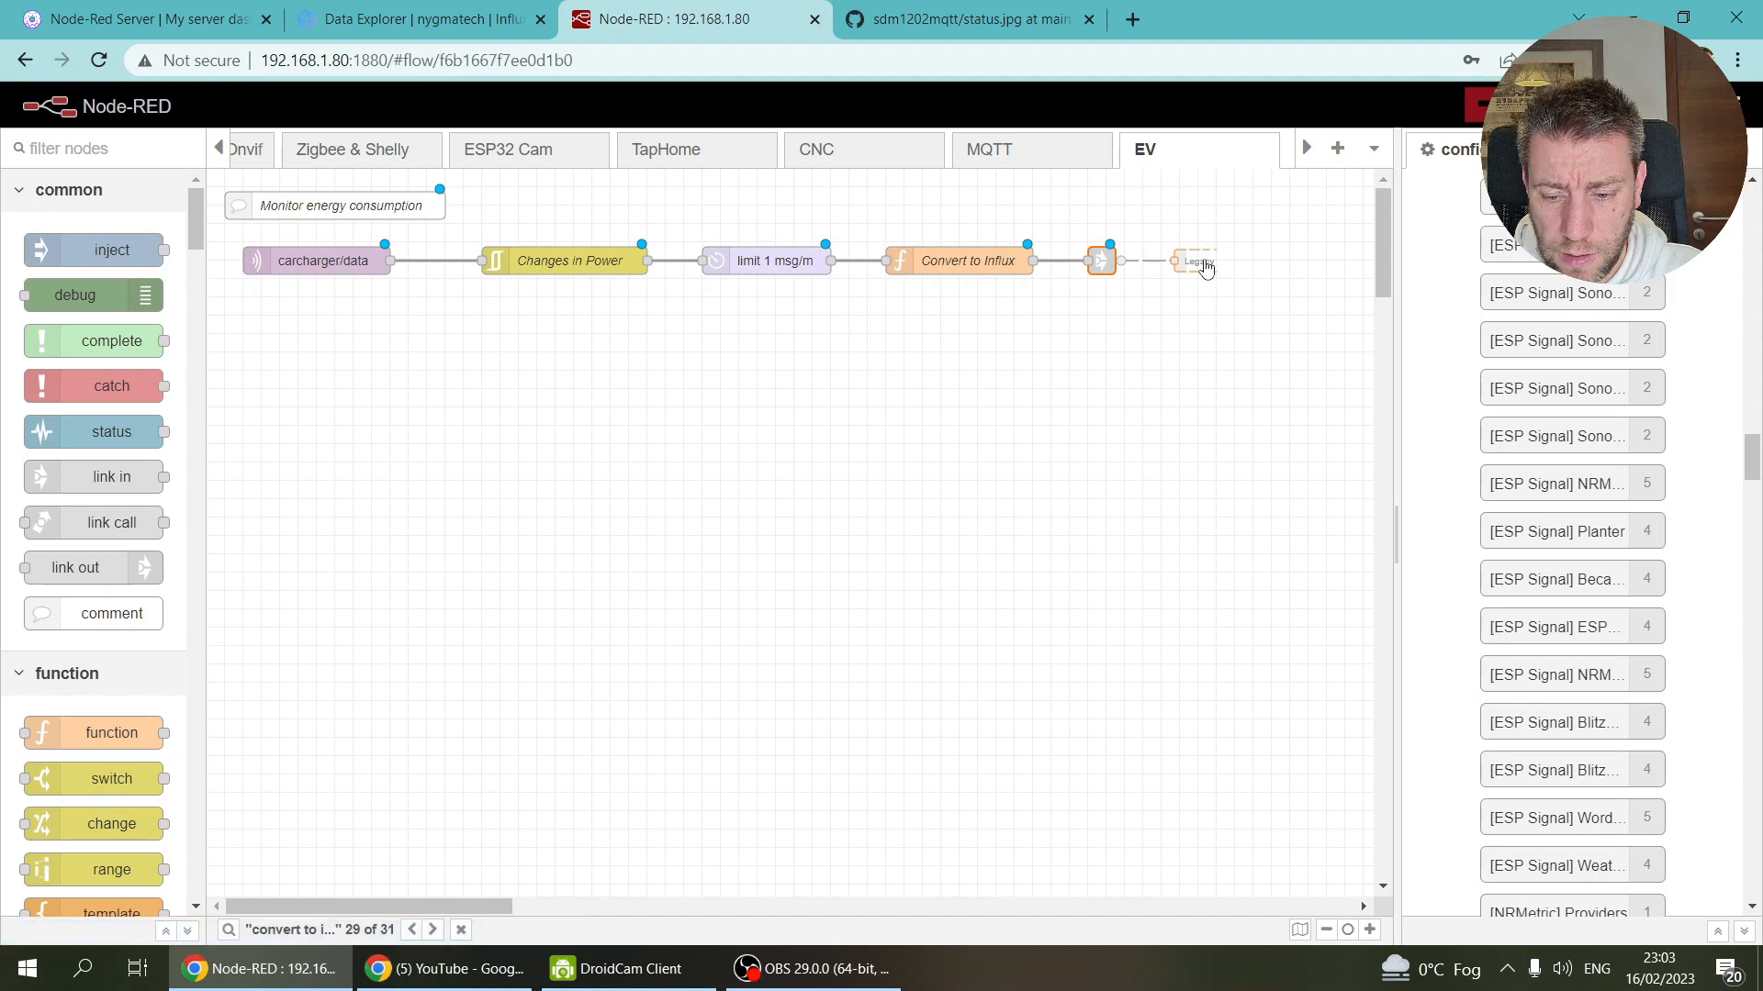
click(978, 260)
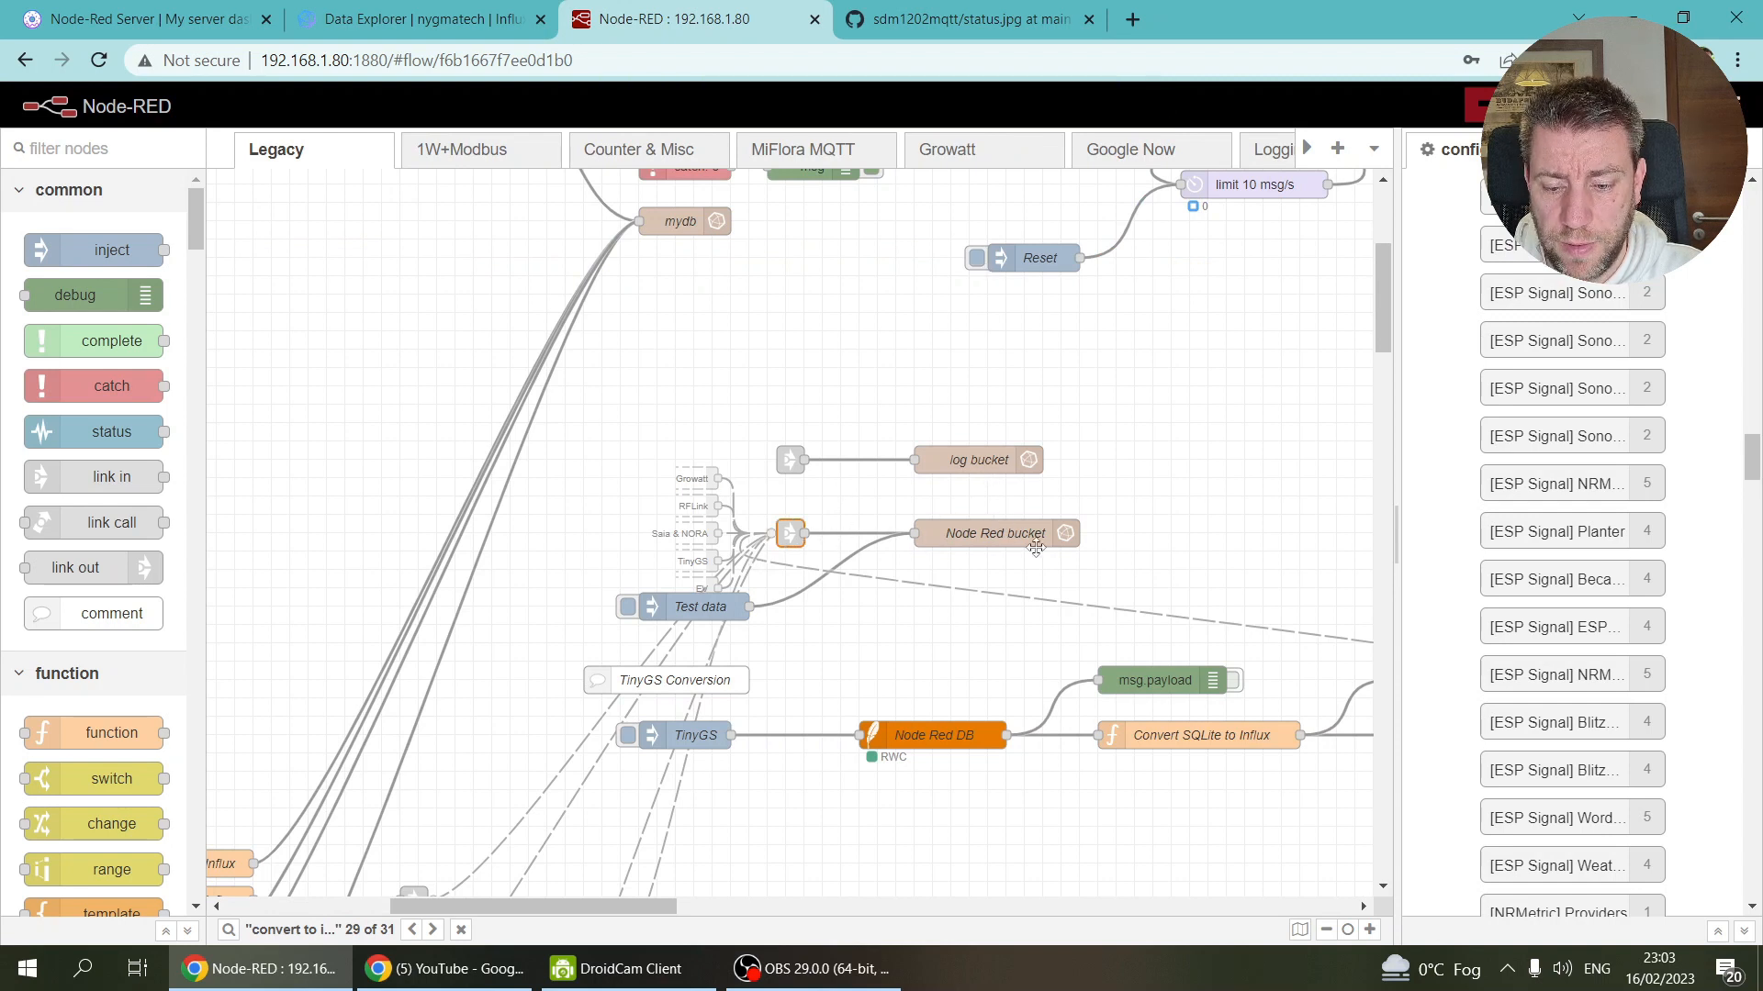
click(1306, 148)
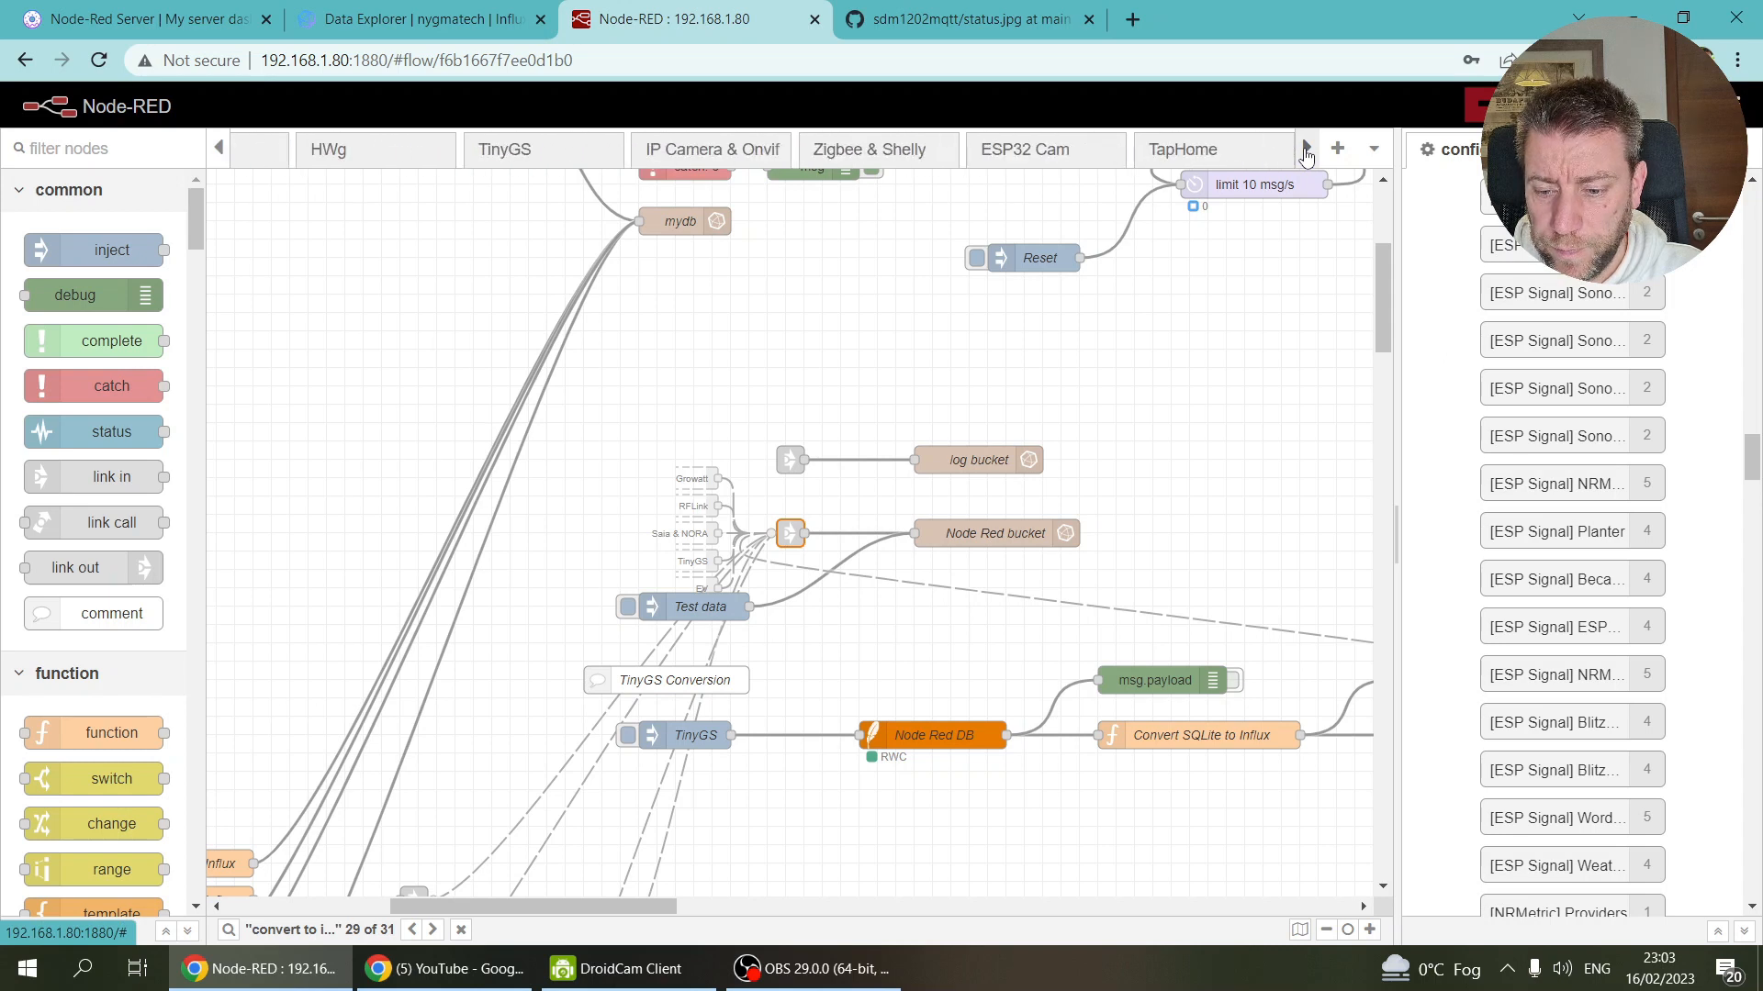
click(1178, 161)
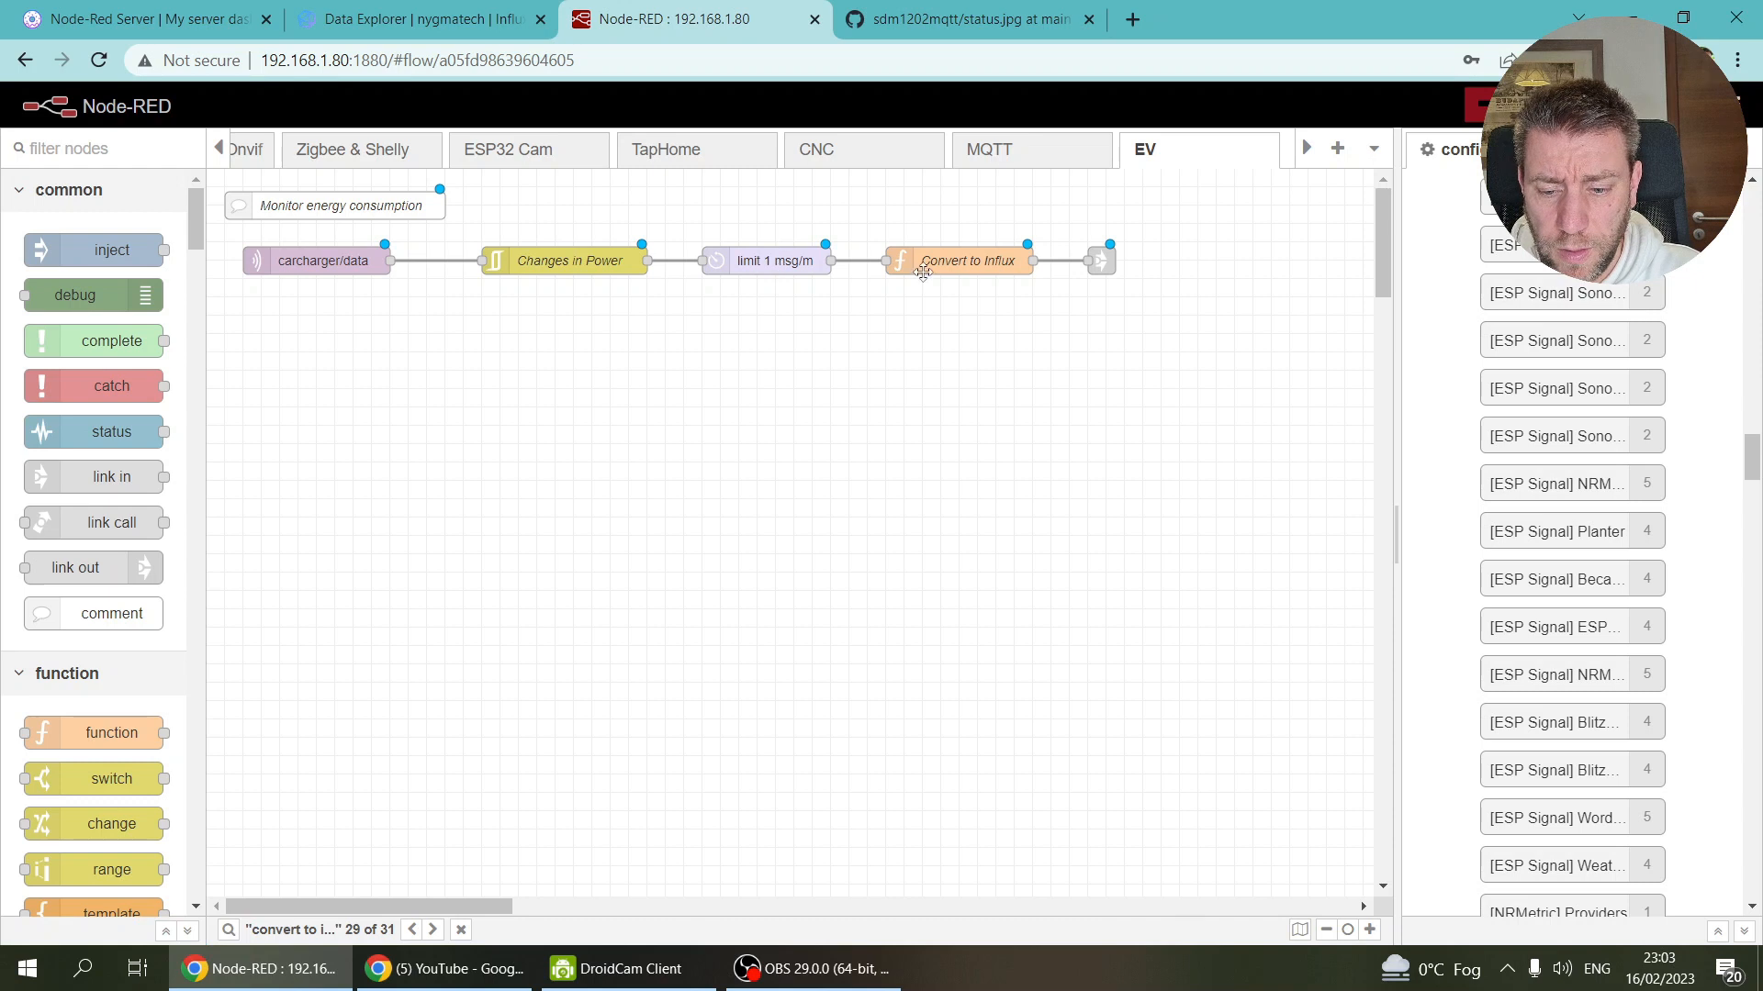
click(972, 260)
key(Return)
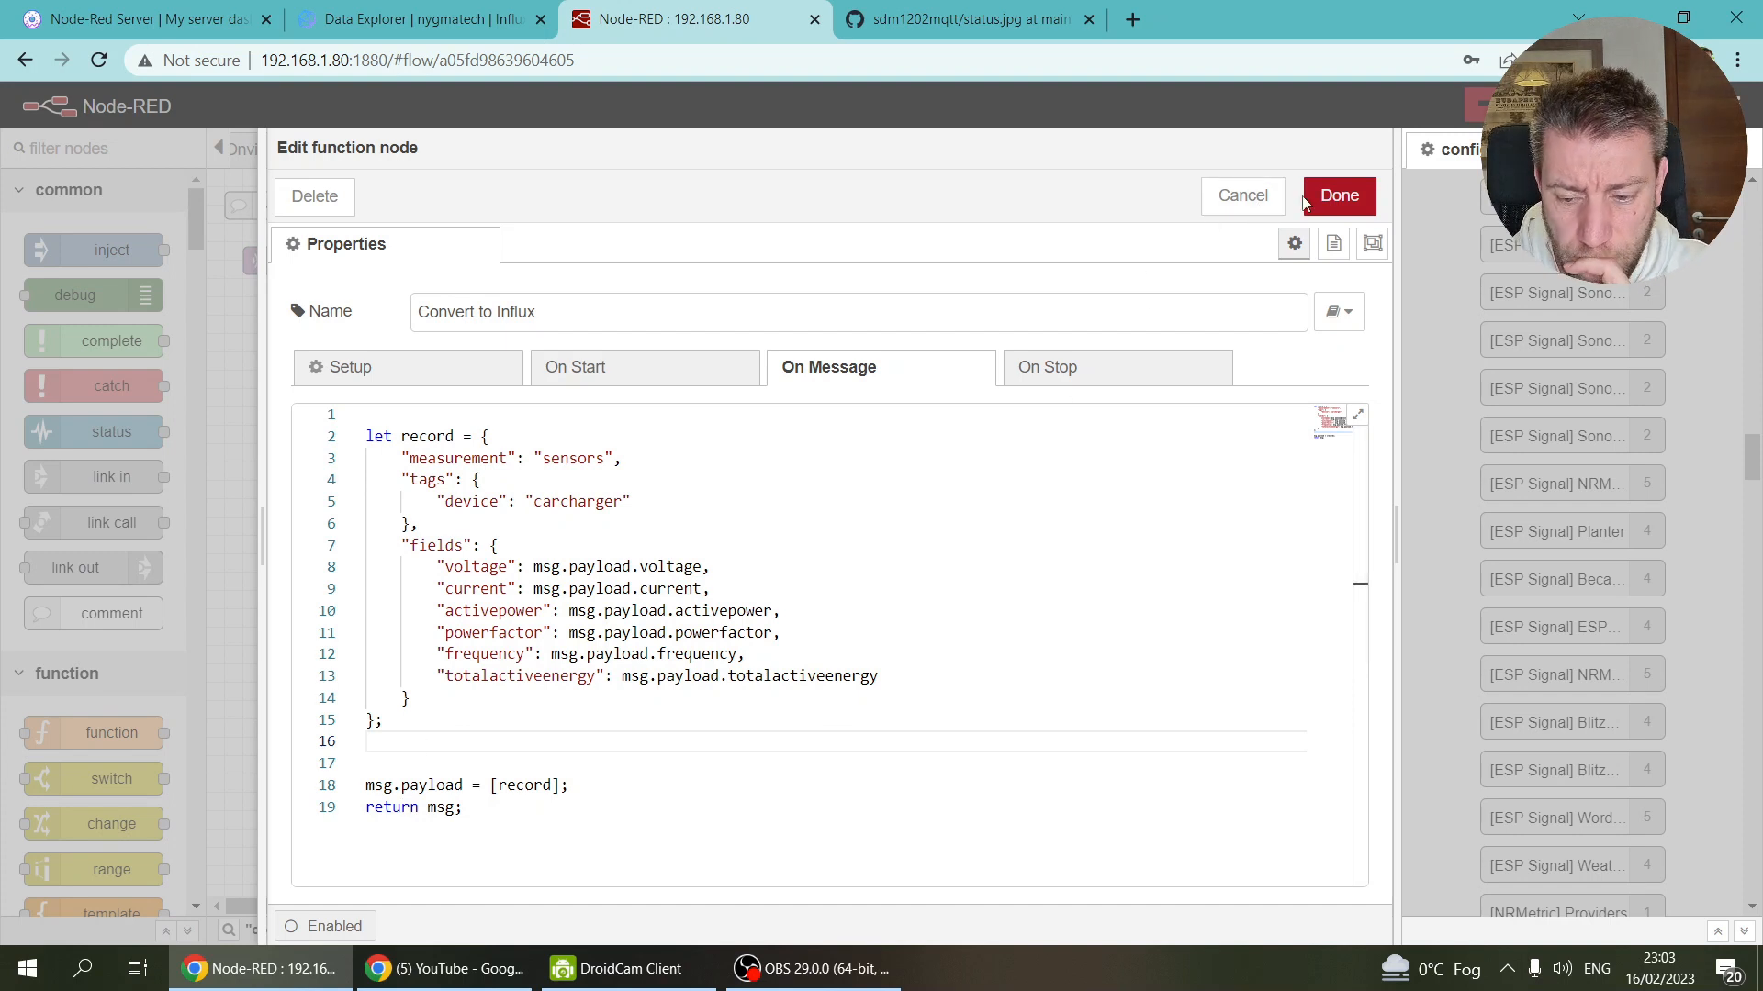
click(1340, 195)
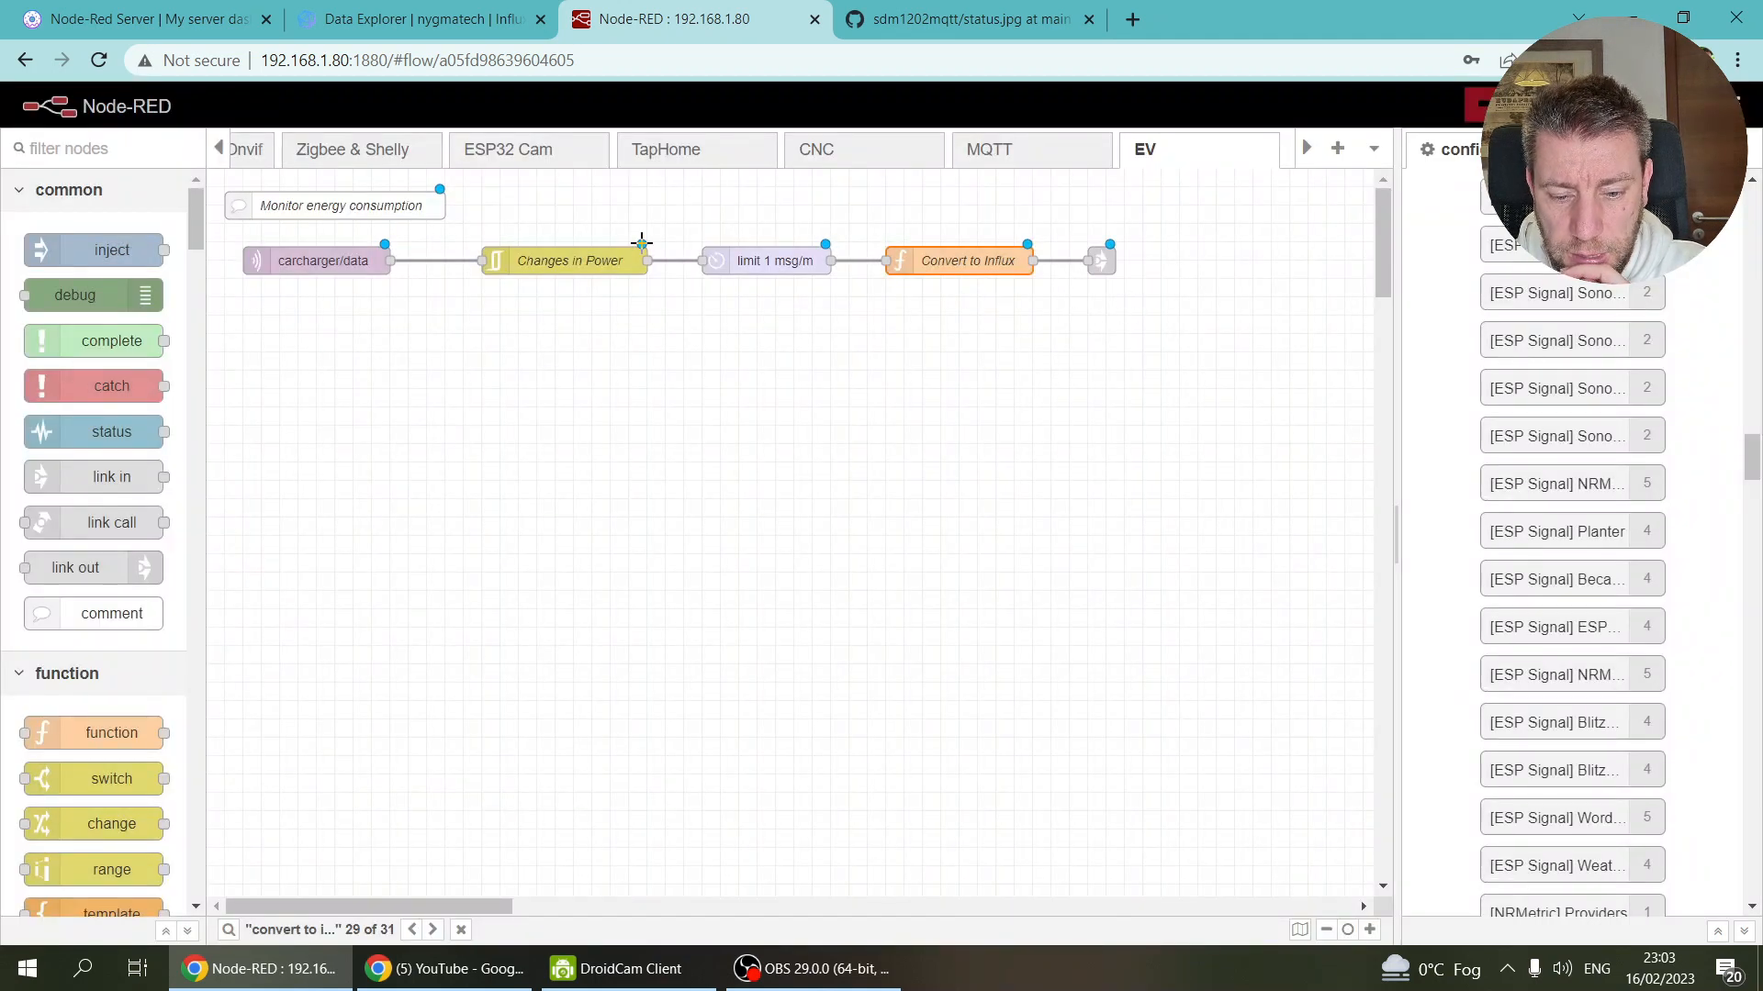
click(599, 262)
Step: Set the Changes in Power property to plain payload, after trying payload.powerfactor and payload.activepower
double_click(598, 262)
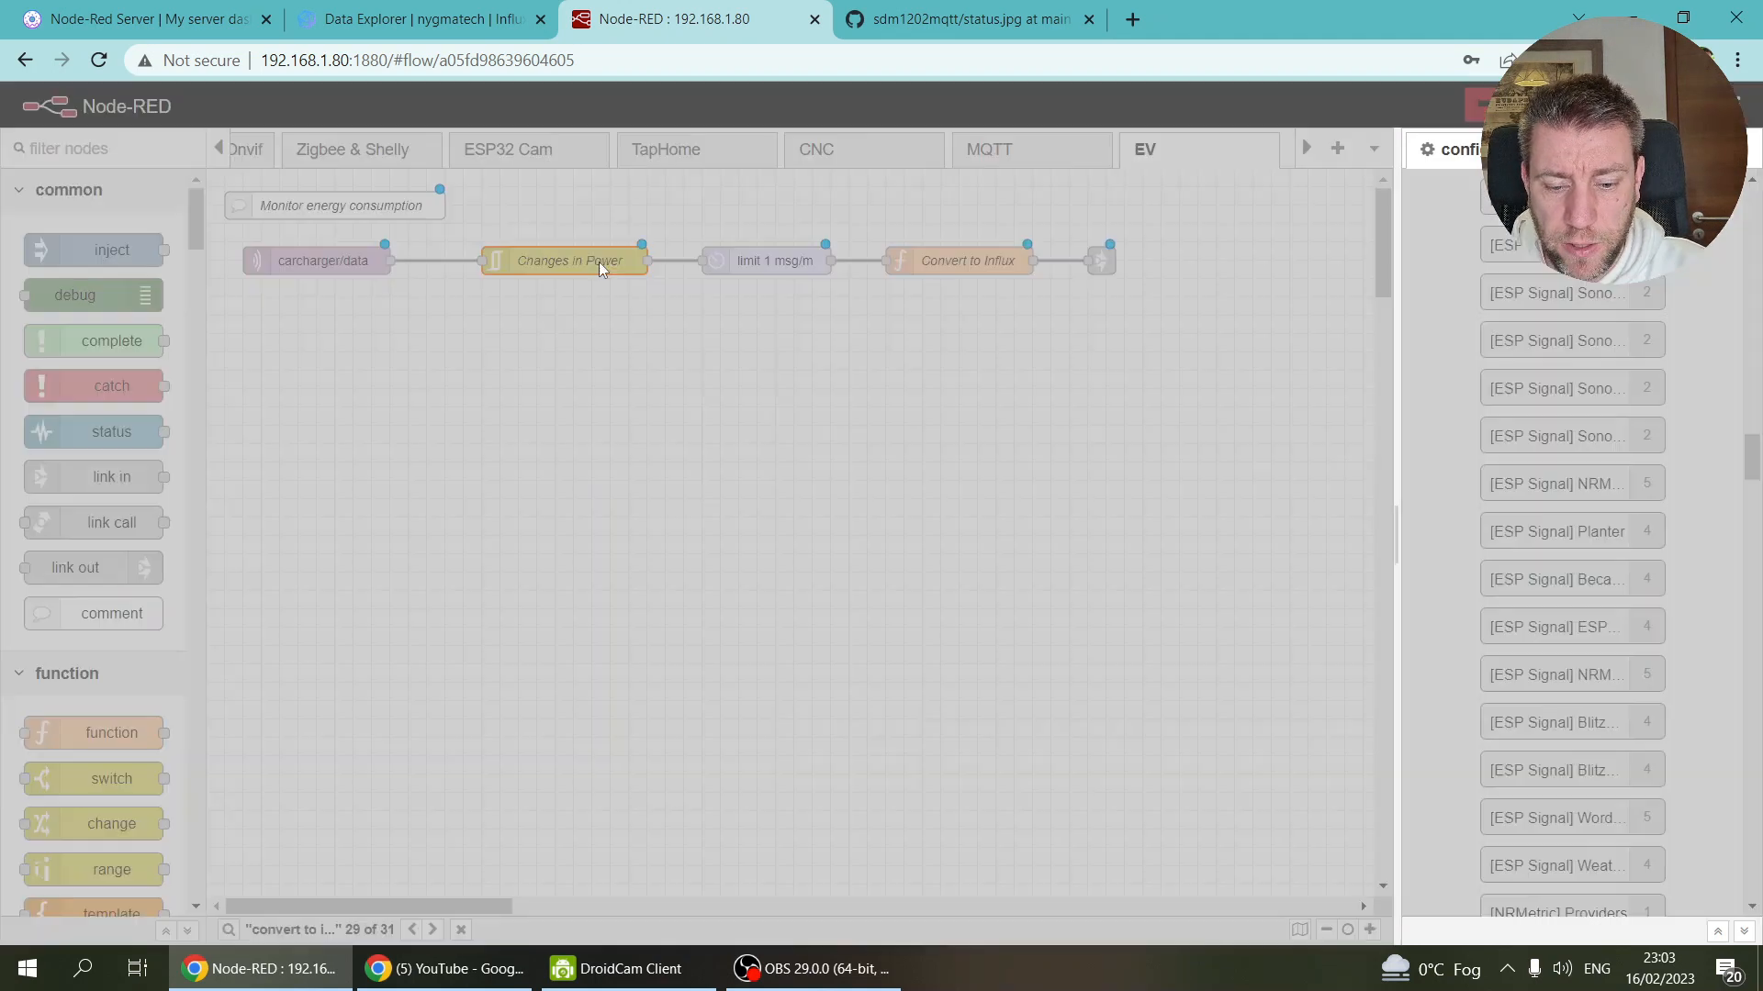
double_click(1090, 367)
key(ctrl+v)
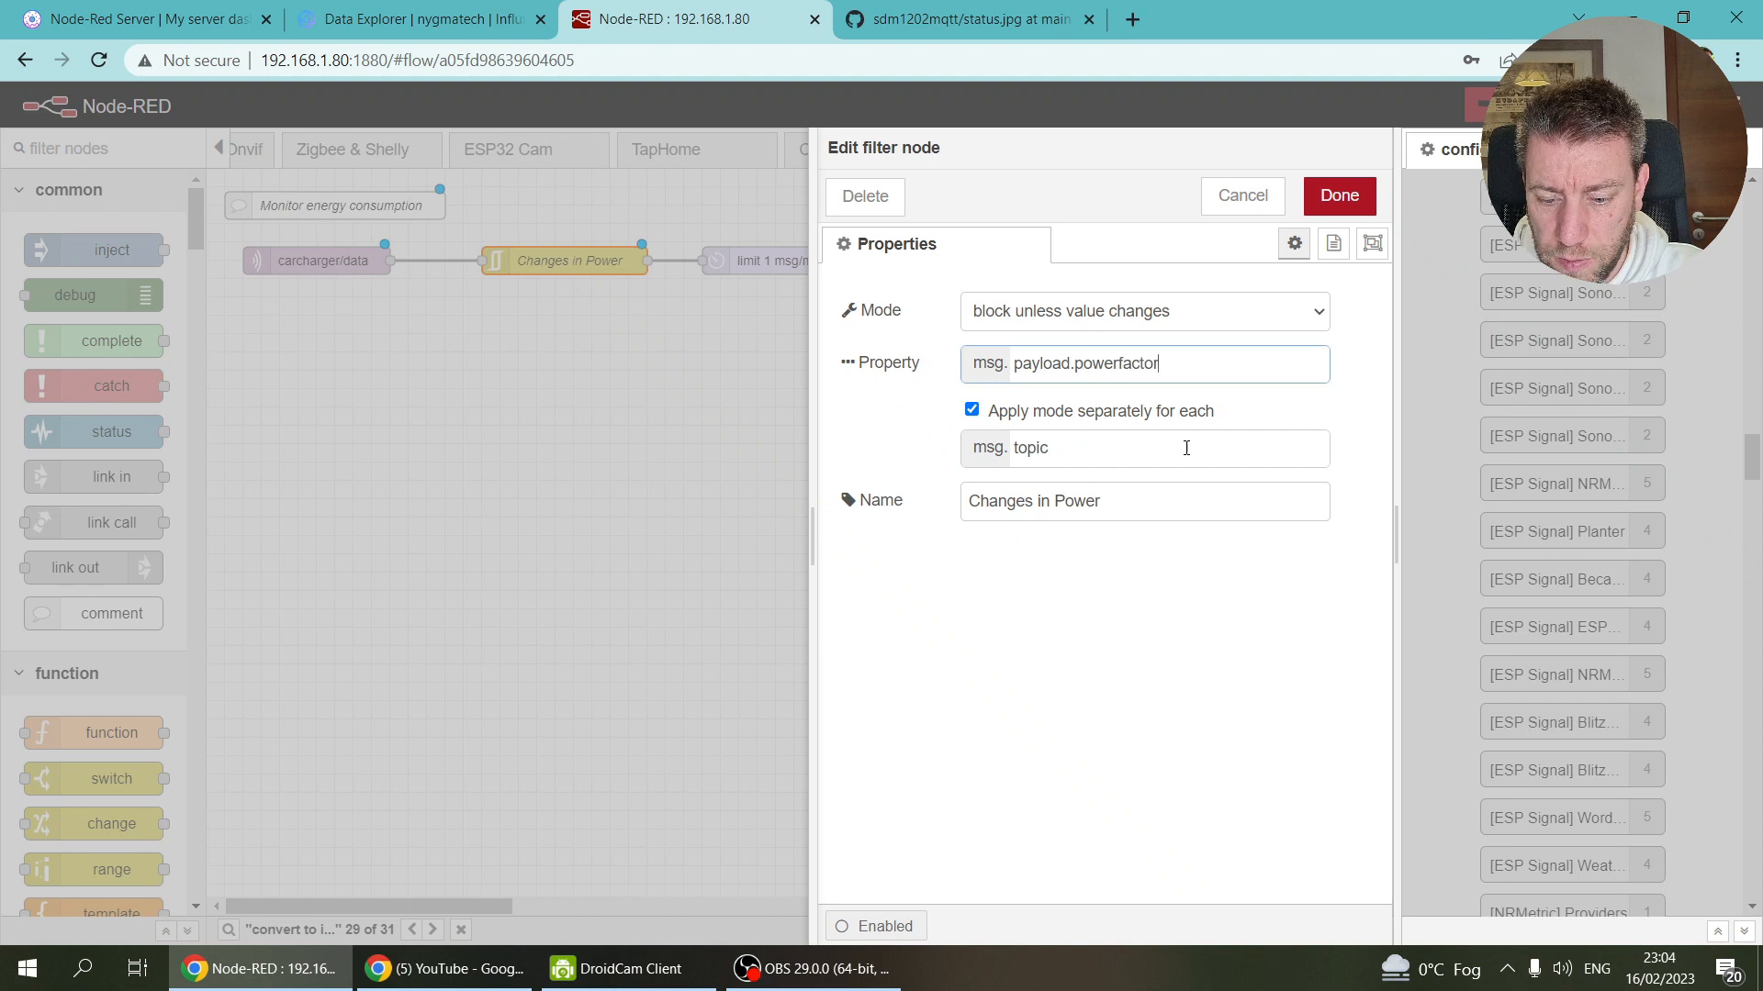
double_click(1137, 366)
text(ctivepow)
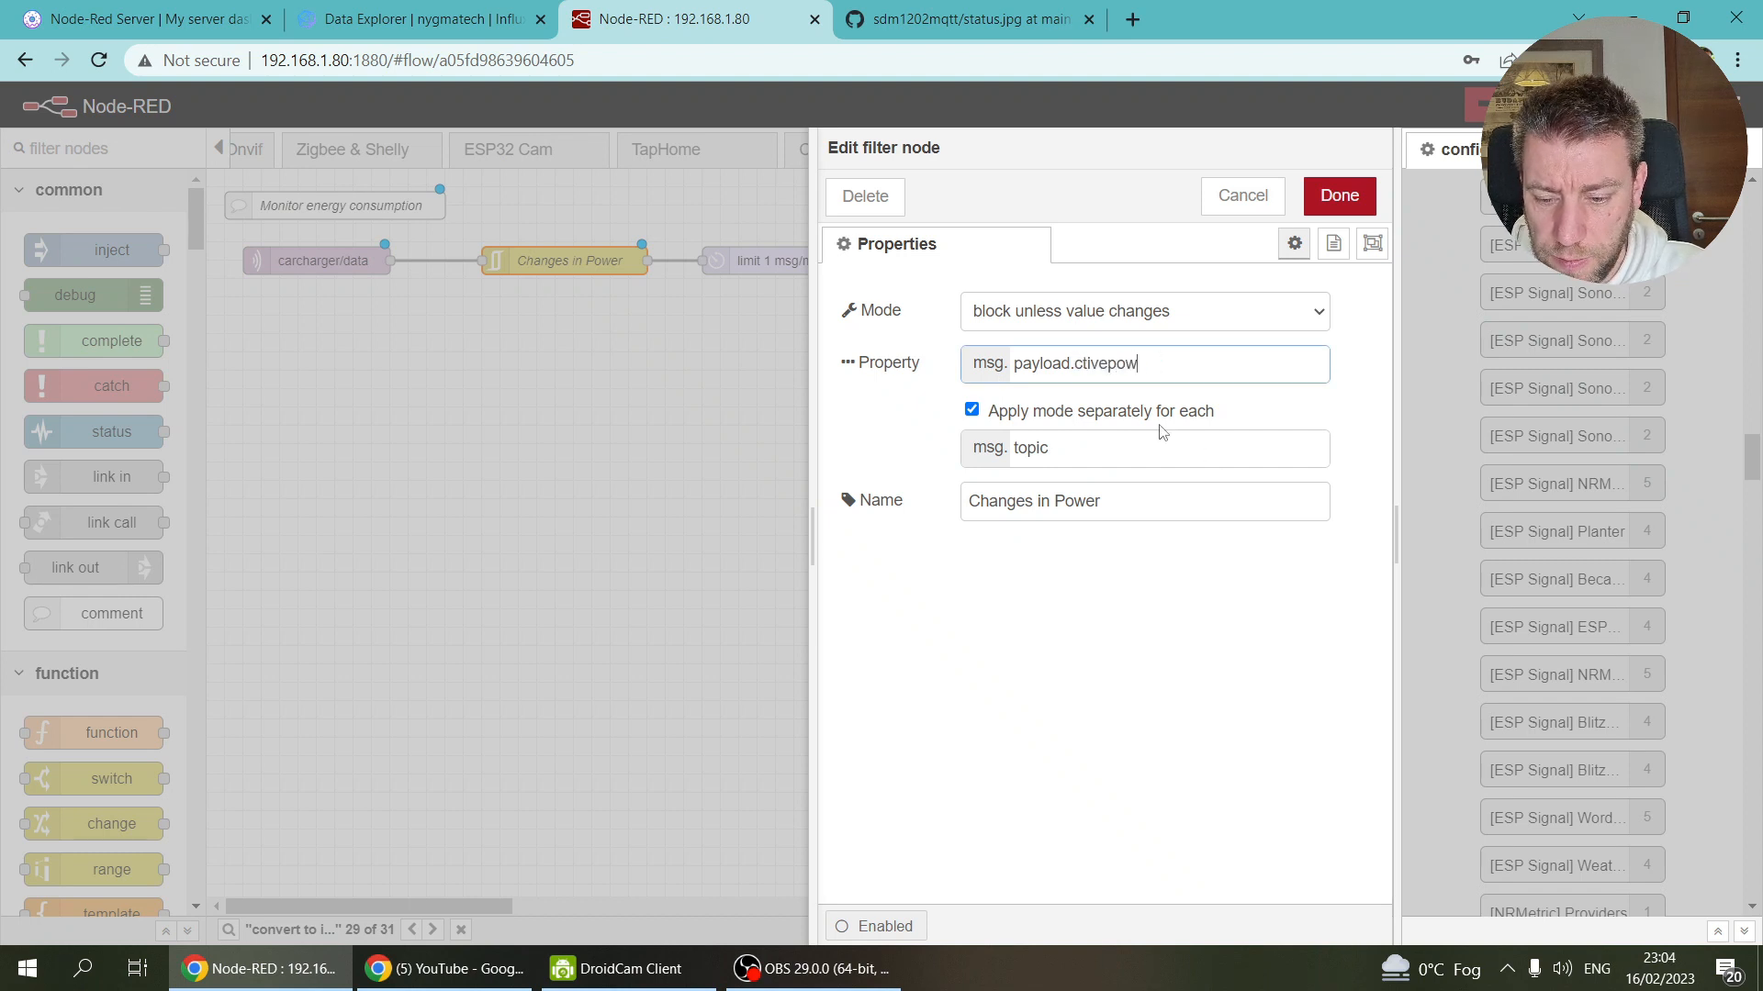
key(BackSpace)
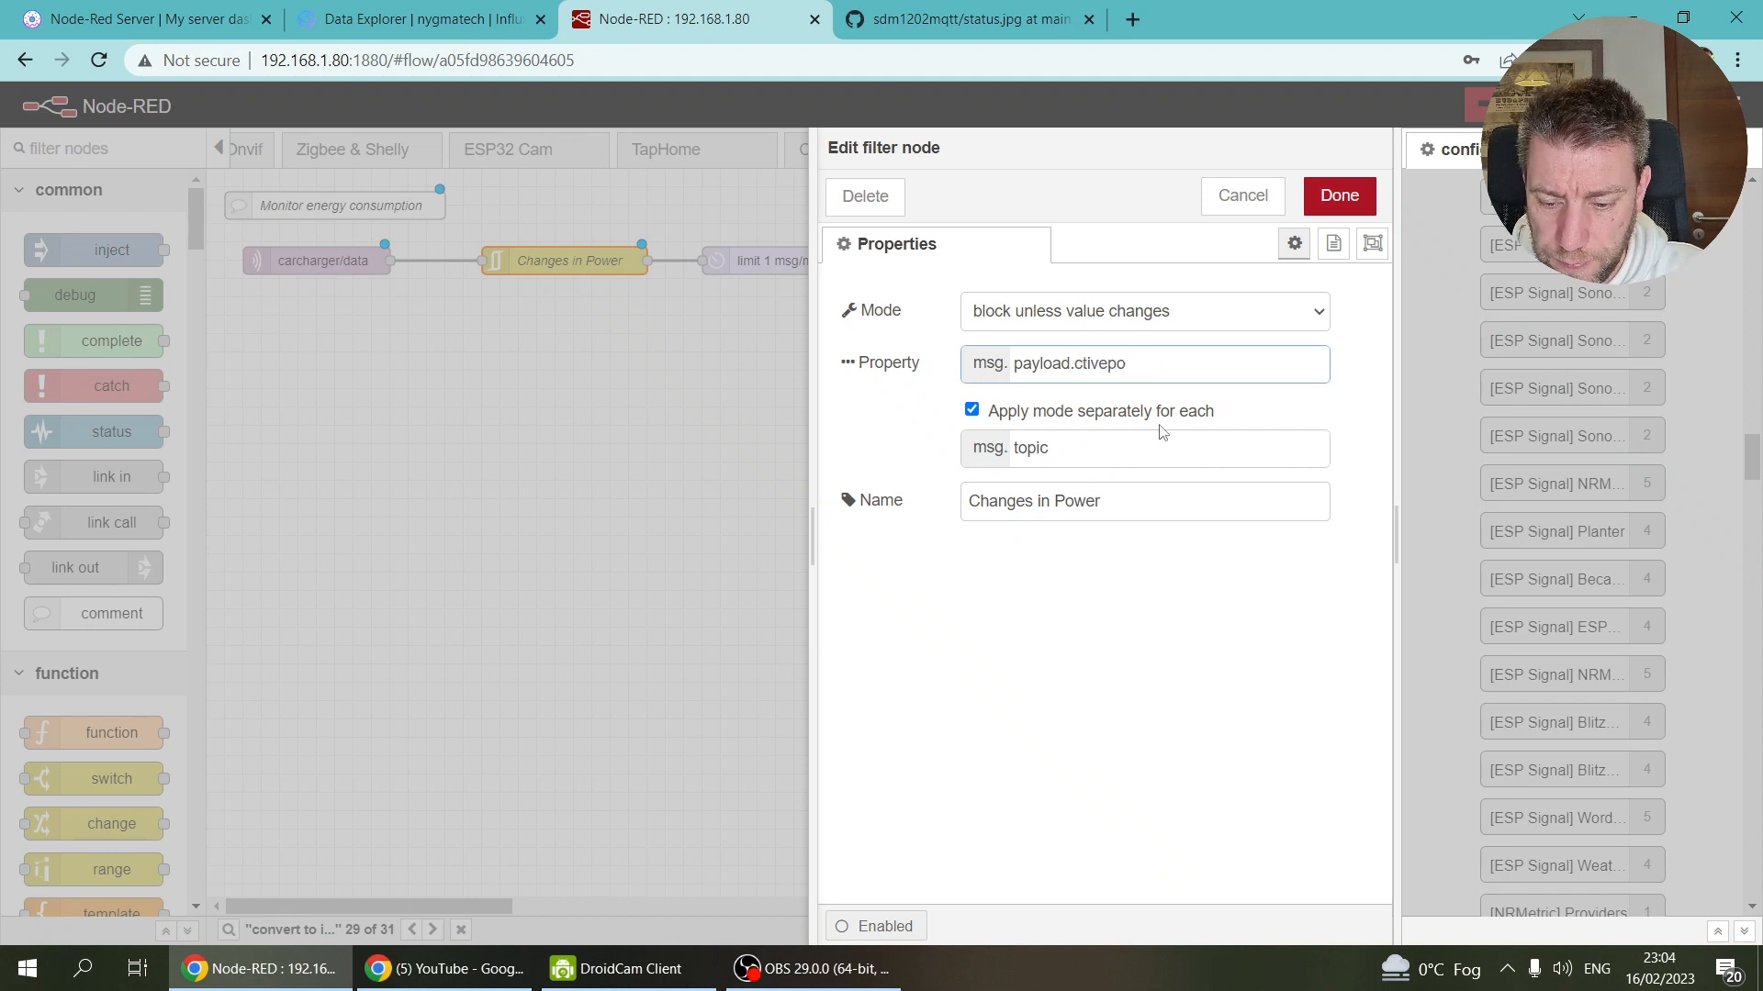
key(BackSpace)
text(activepower)
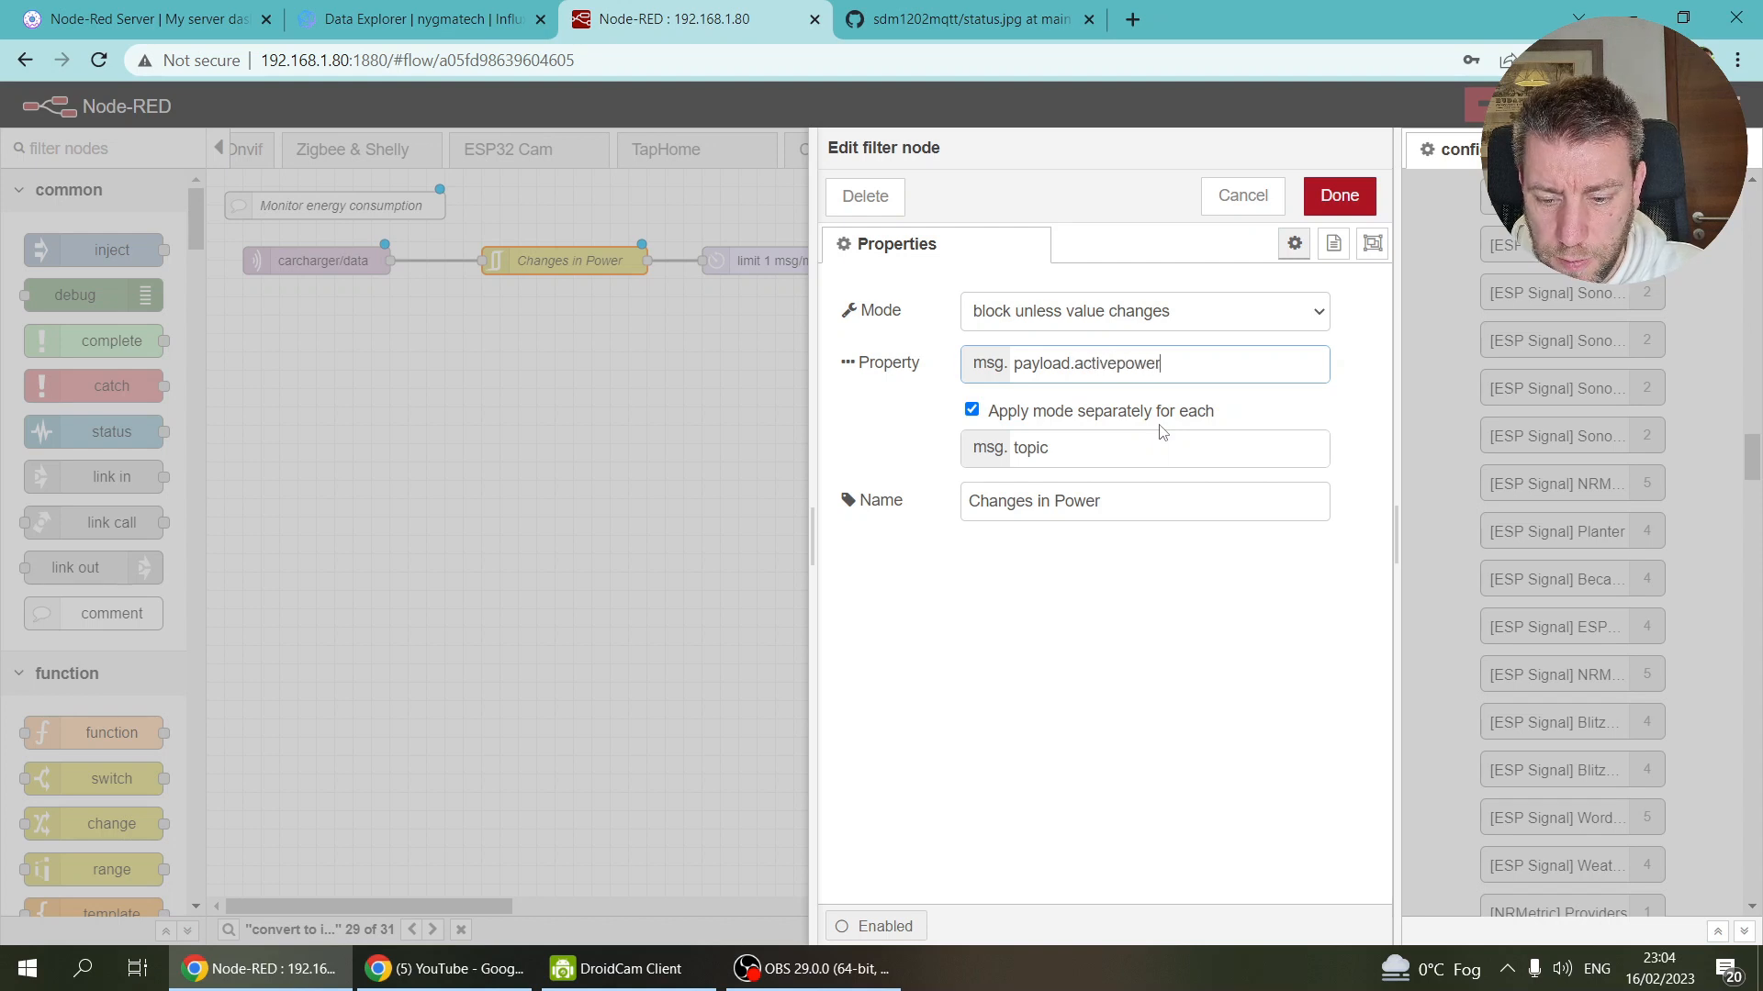
drag(1071, 364, 1349, 378)
key(BackSpace)
click(1328, 200)
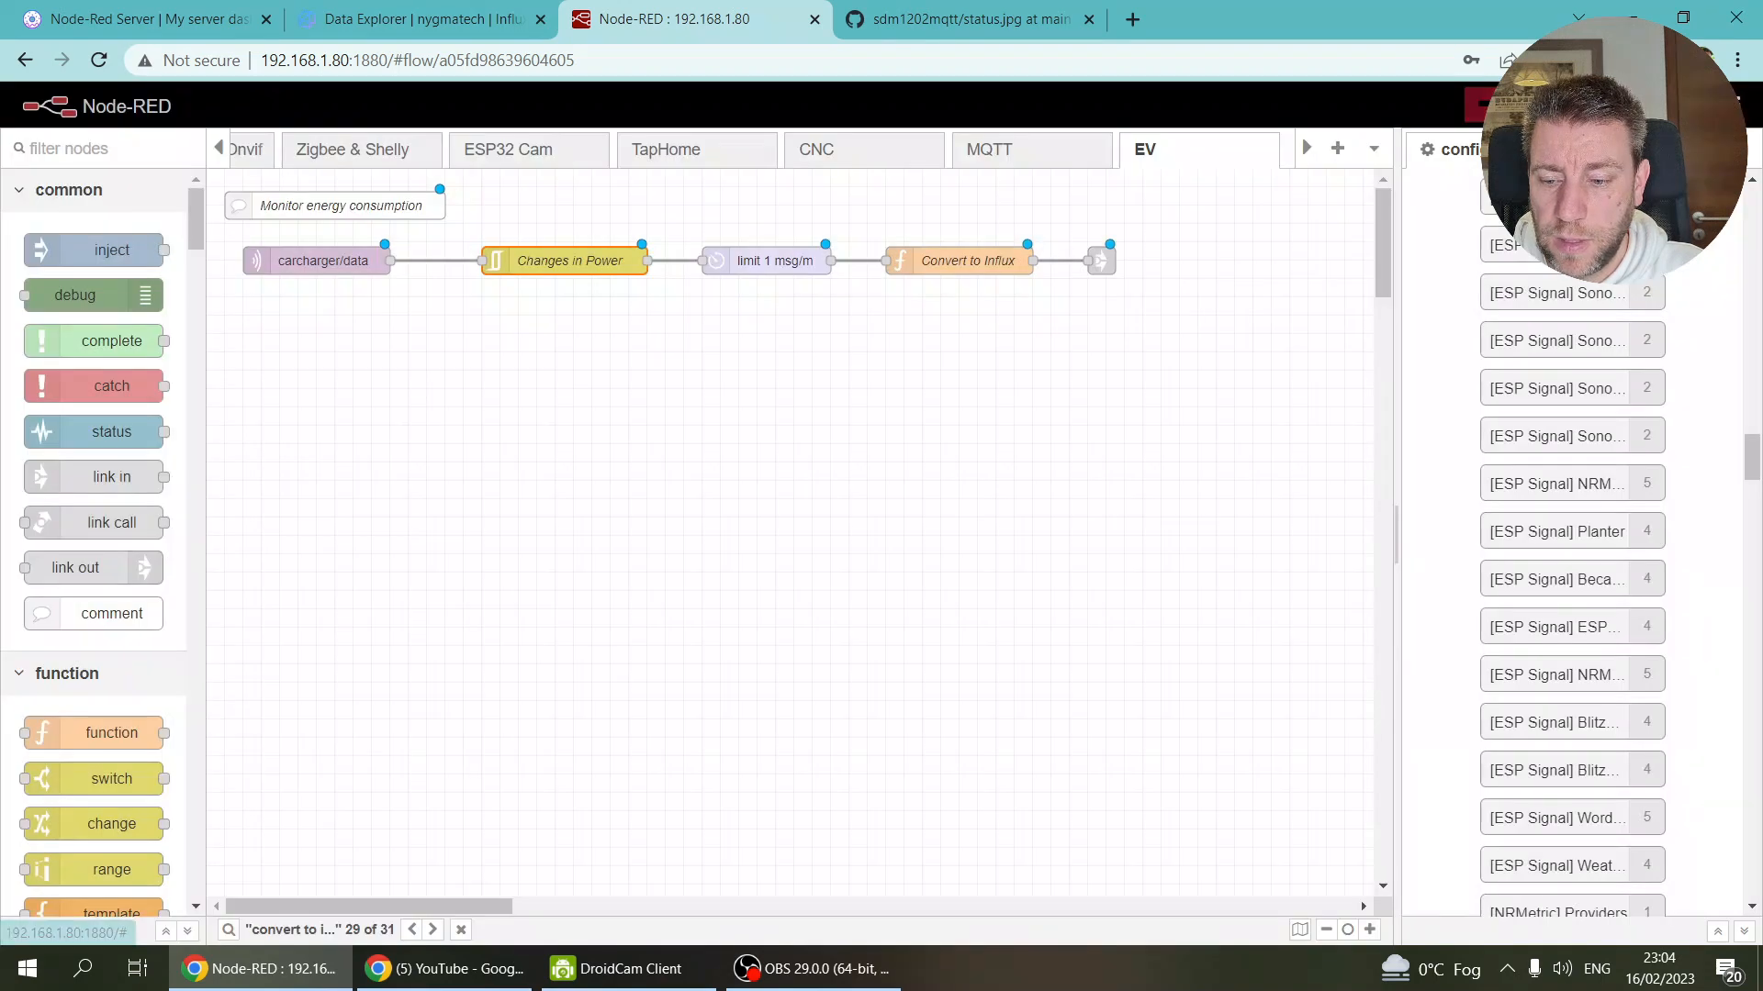
Step: Deploy the EV flow and dismiss the 'Successfully deployed' notice
click(1535, 105)
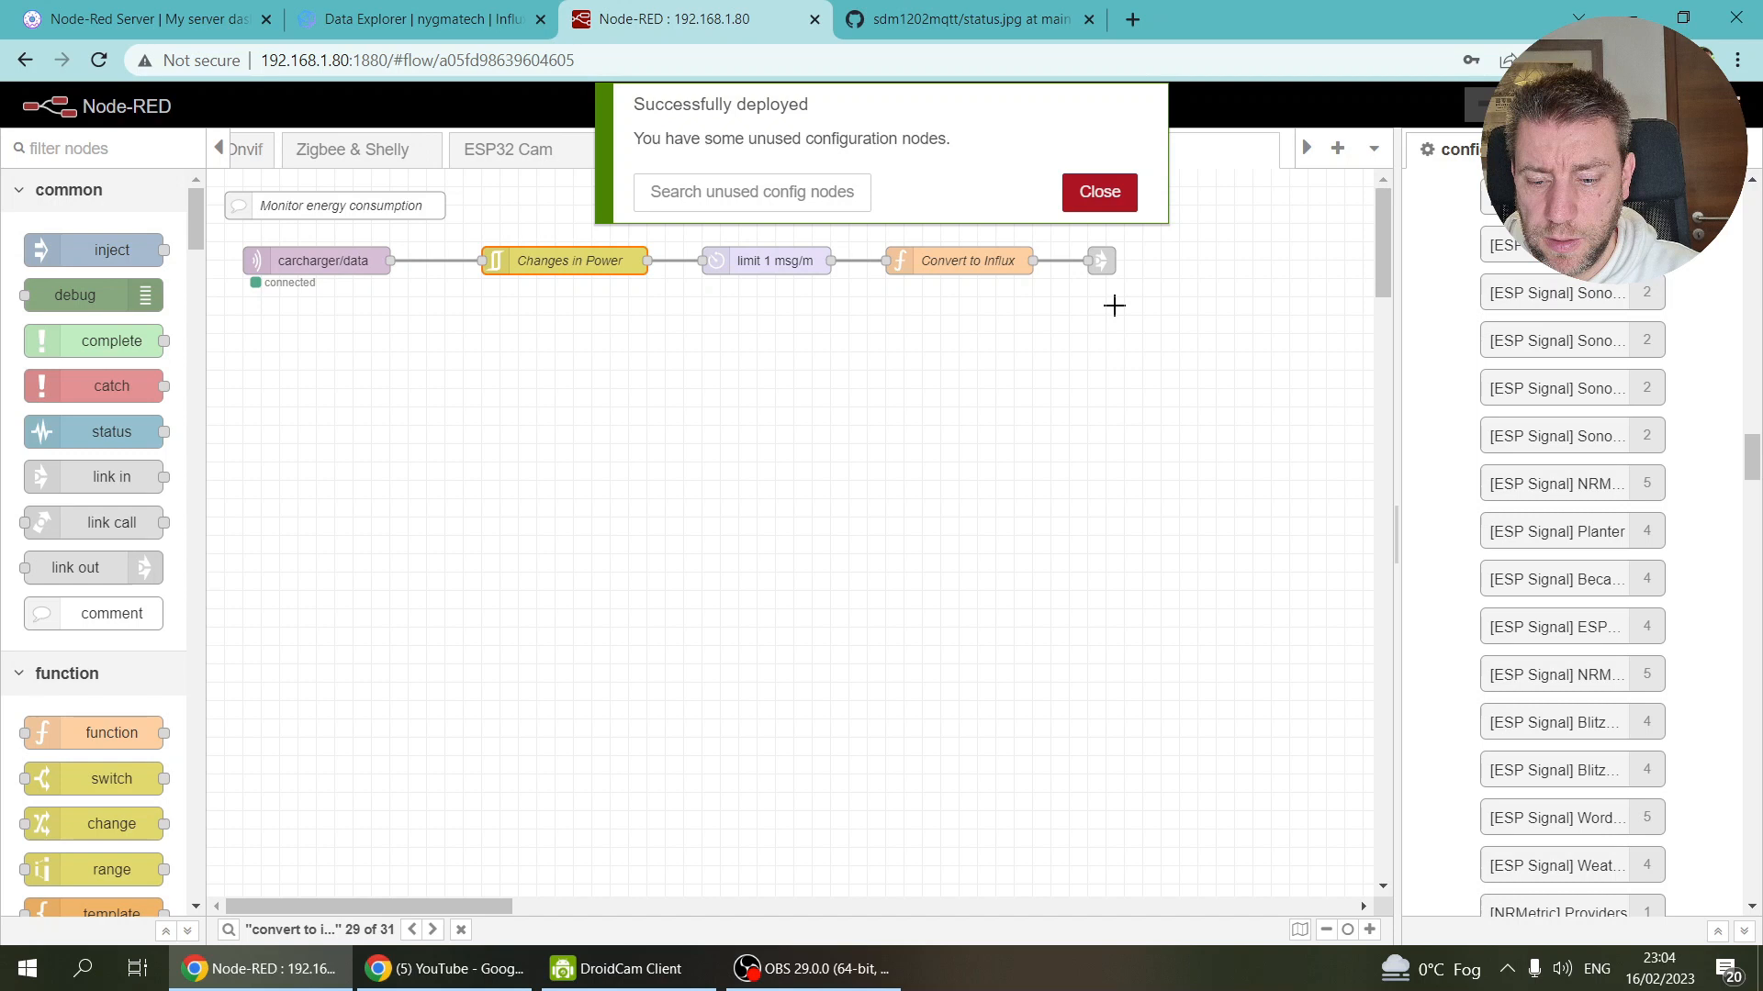
click(1100, 192)
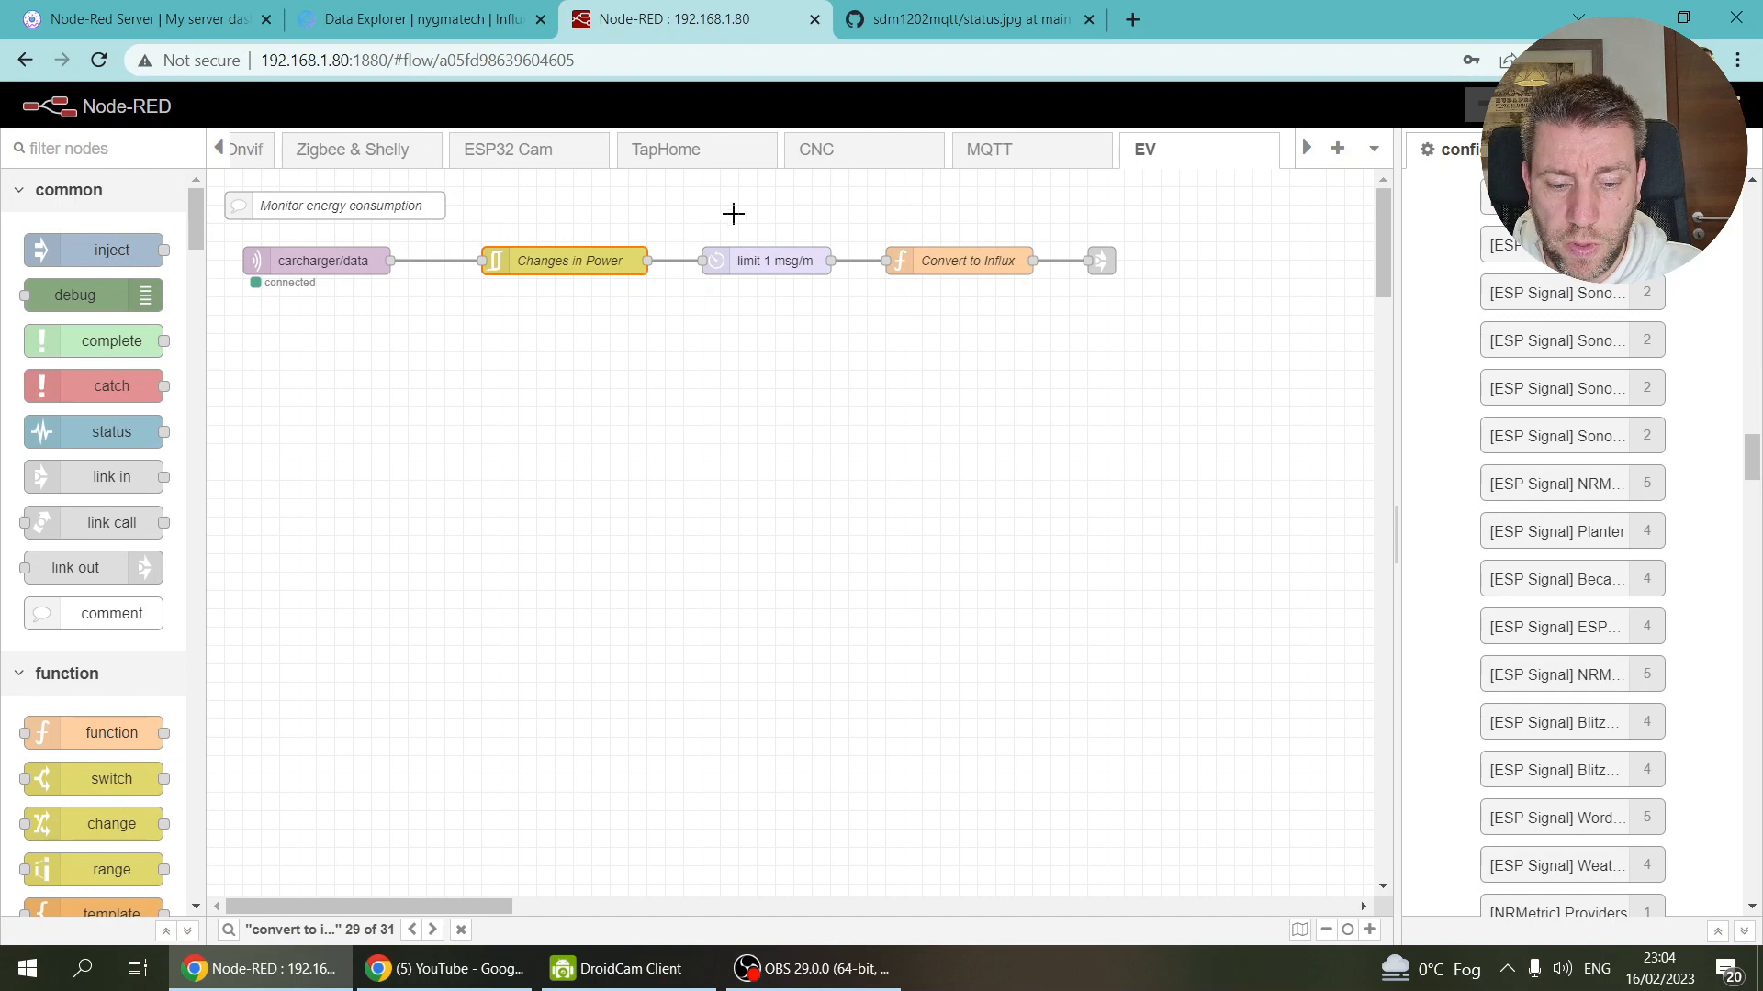
Step: Copy the Monitor energy consumption comment above the chain and rename it 'Log data to Influx'
click(367, 204)
key(ctrl+c)
key(ctrl+v)
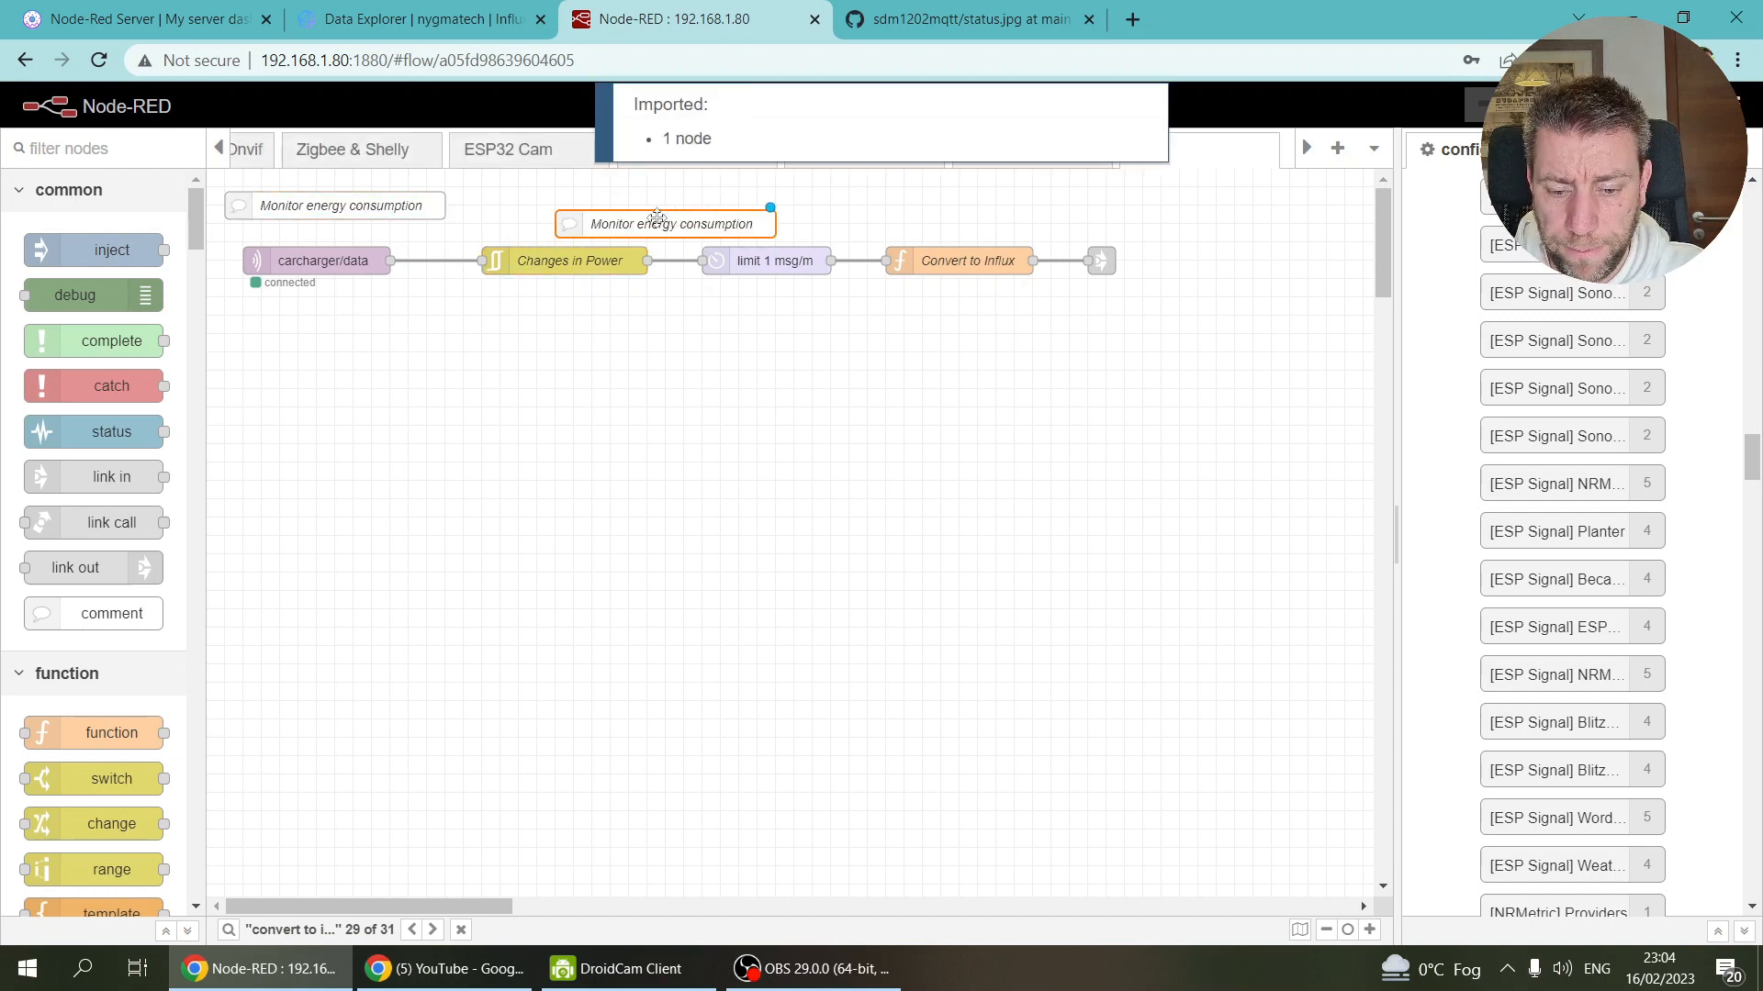
click(652, 208)
key(Return)
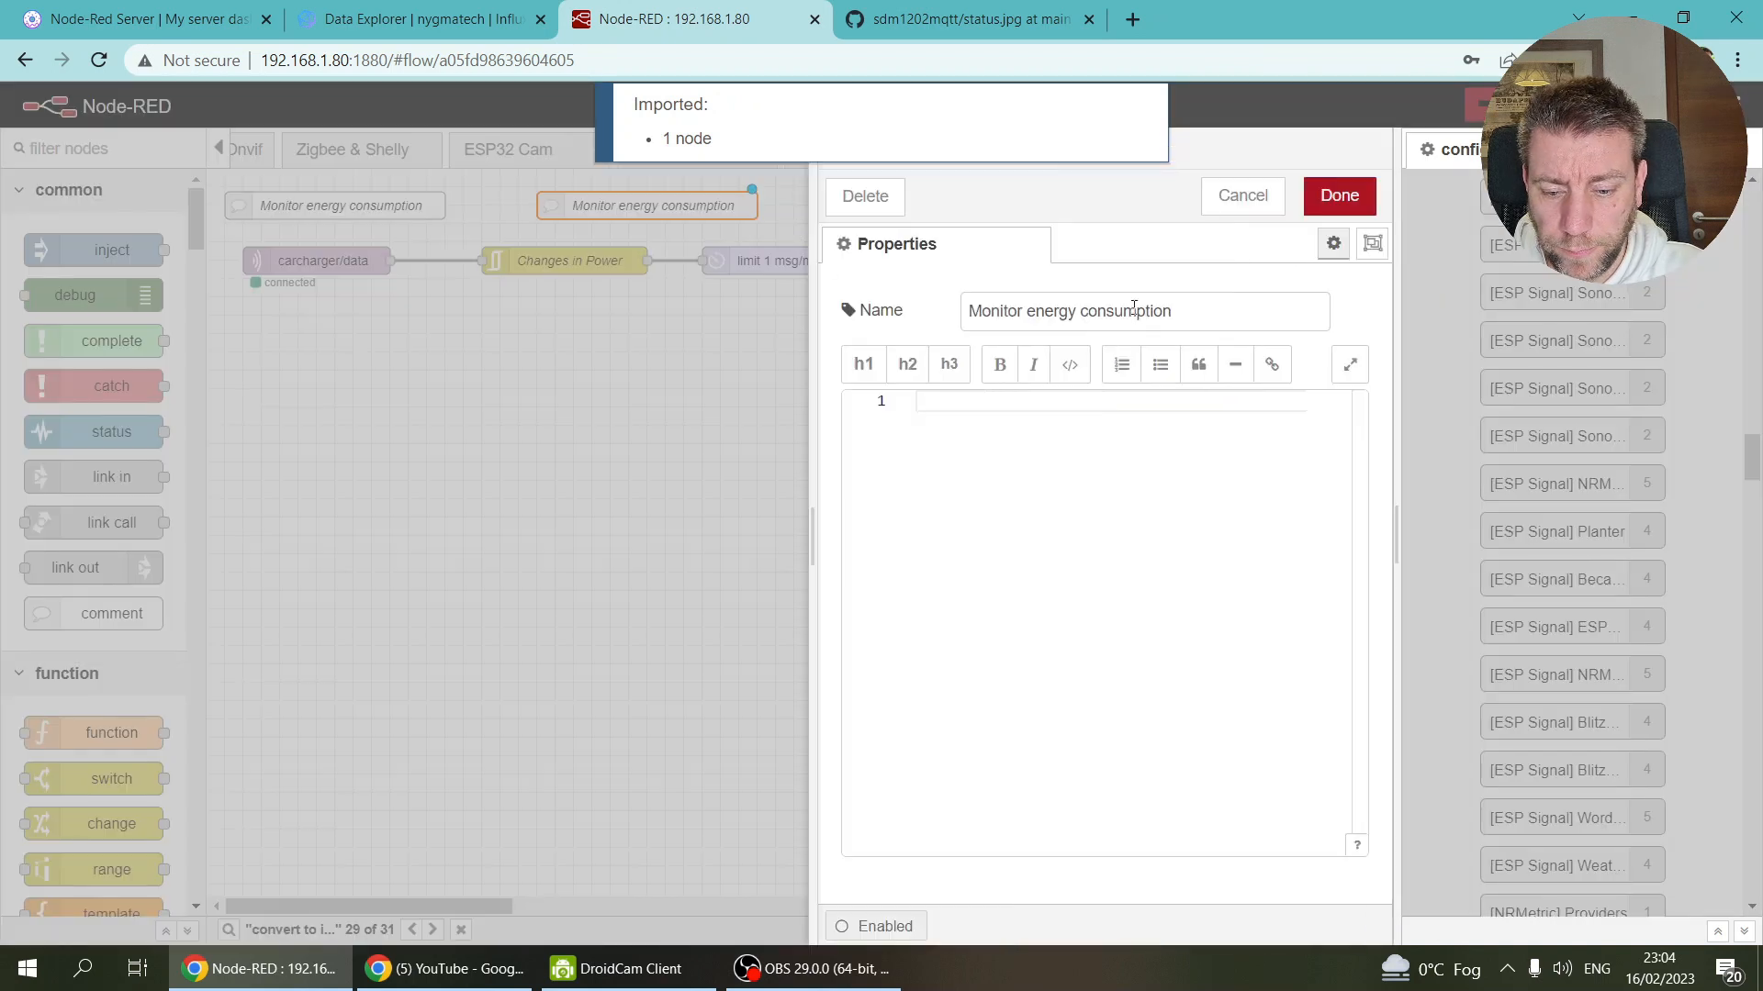
triple_click(1214, 322)
text(Sav)
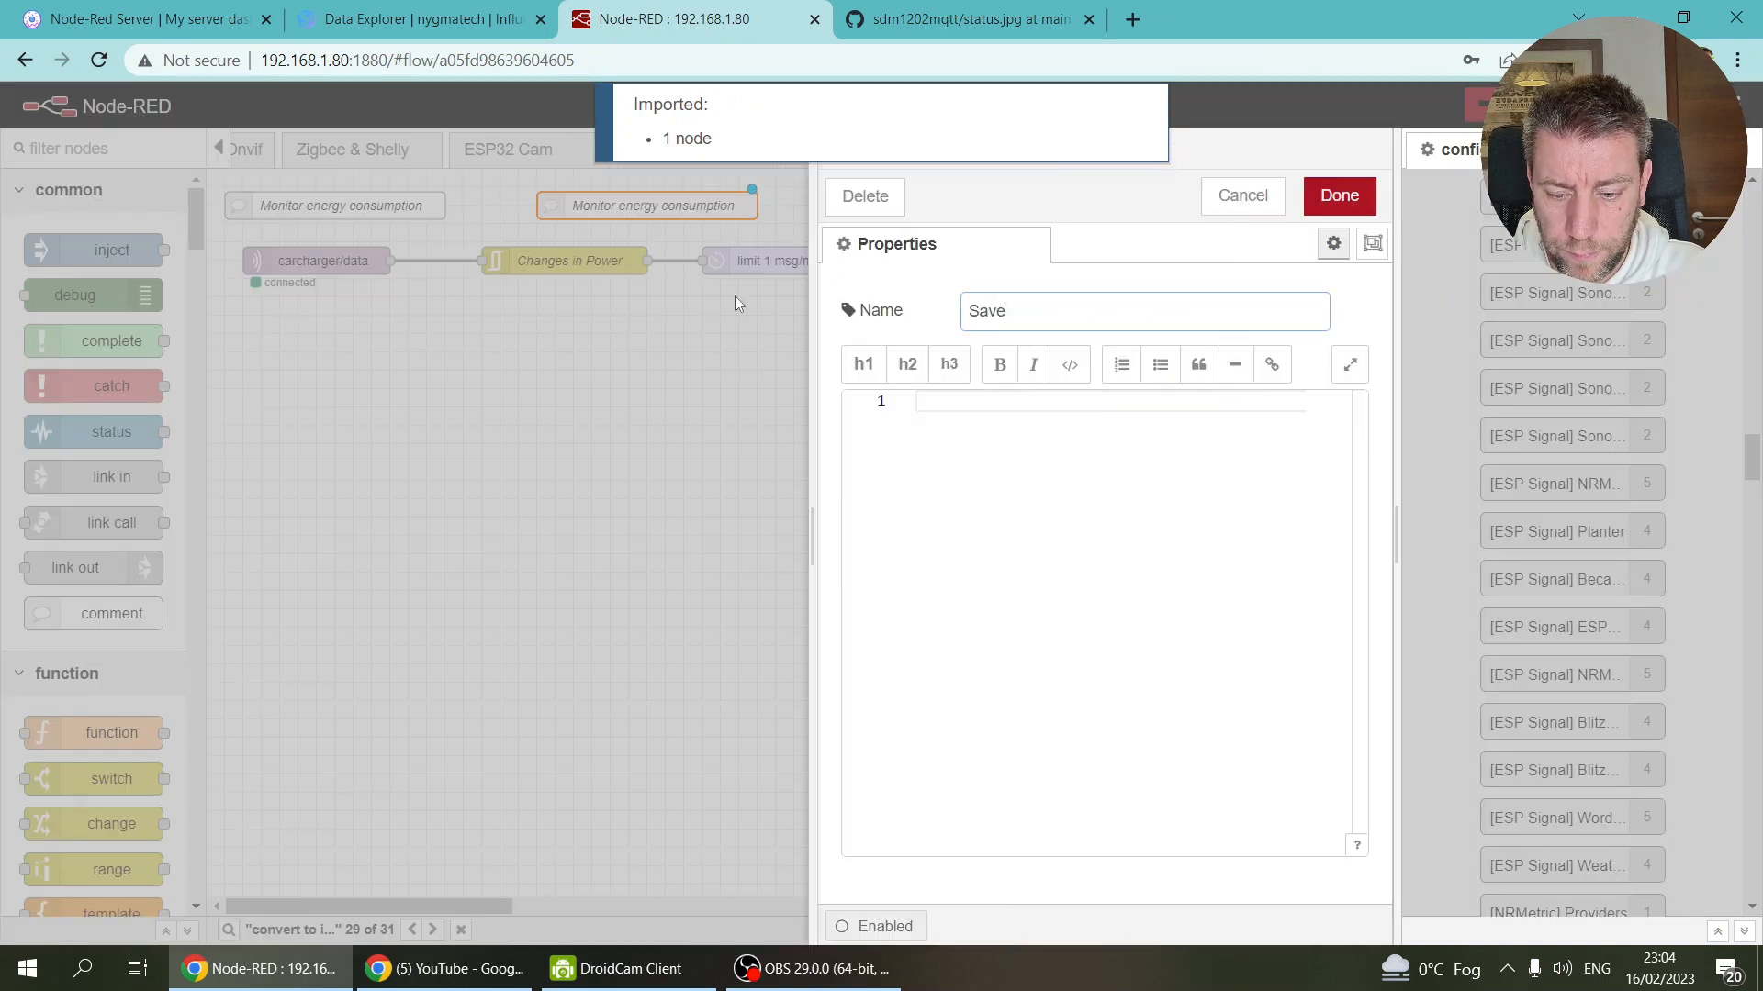
text(e)
key(BackSpace)
key(BackSpace)
key(BackSpace)
key(BackSpace)
text(Log data to)
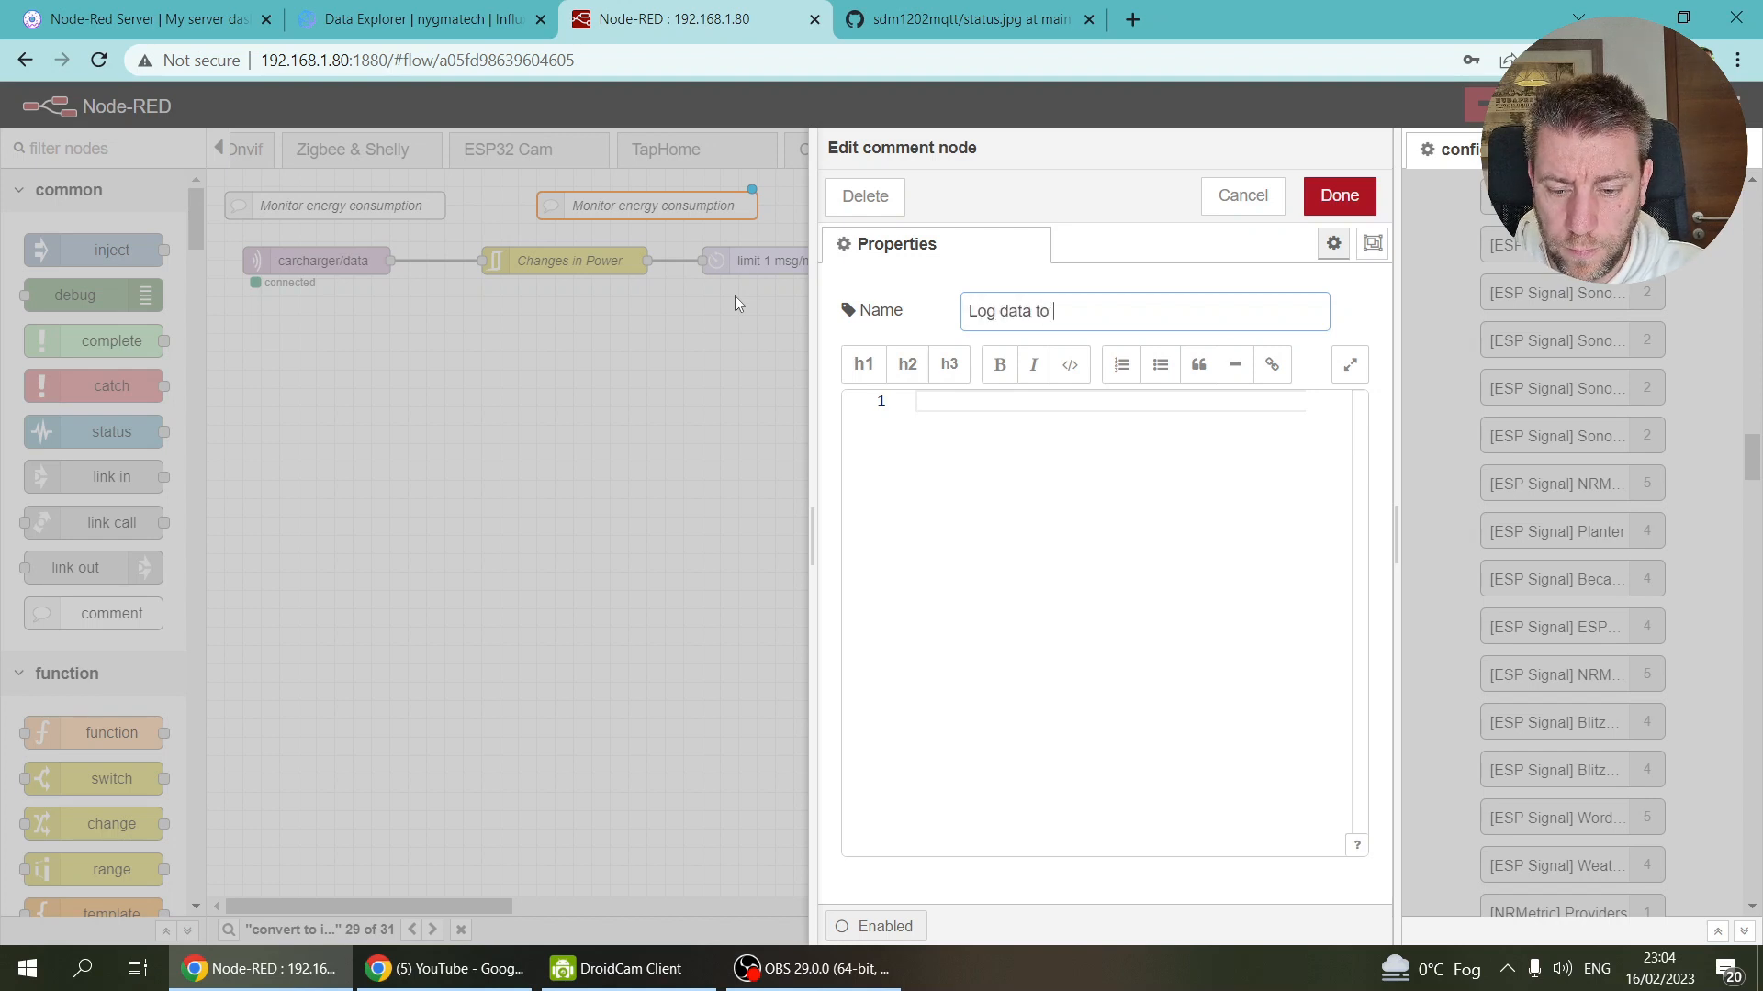
text( Influx)
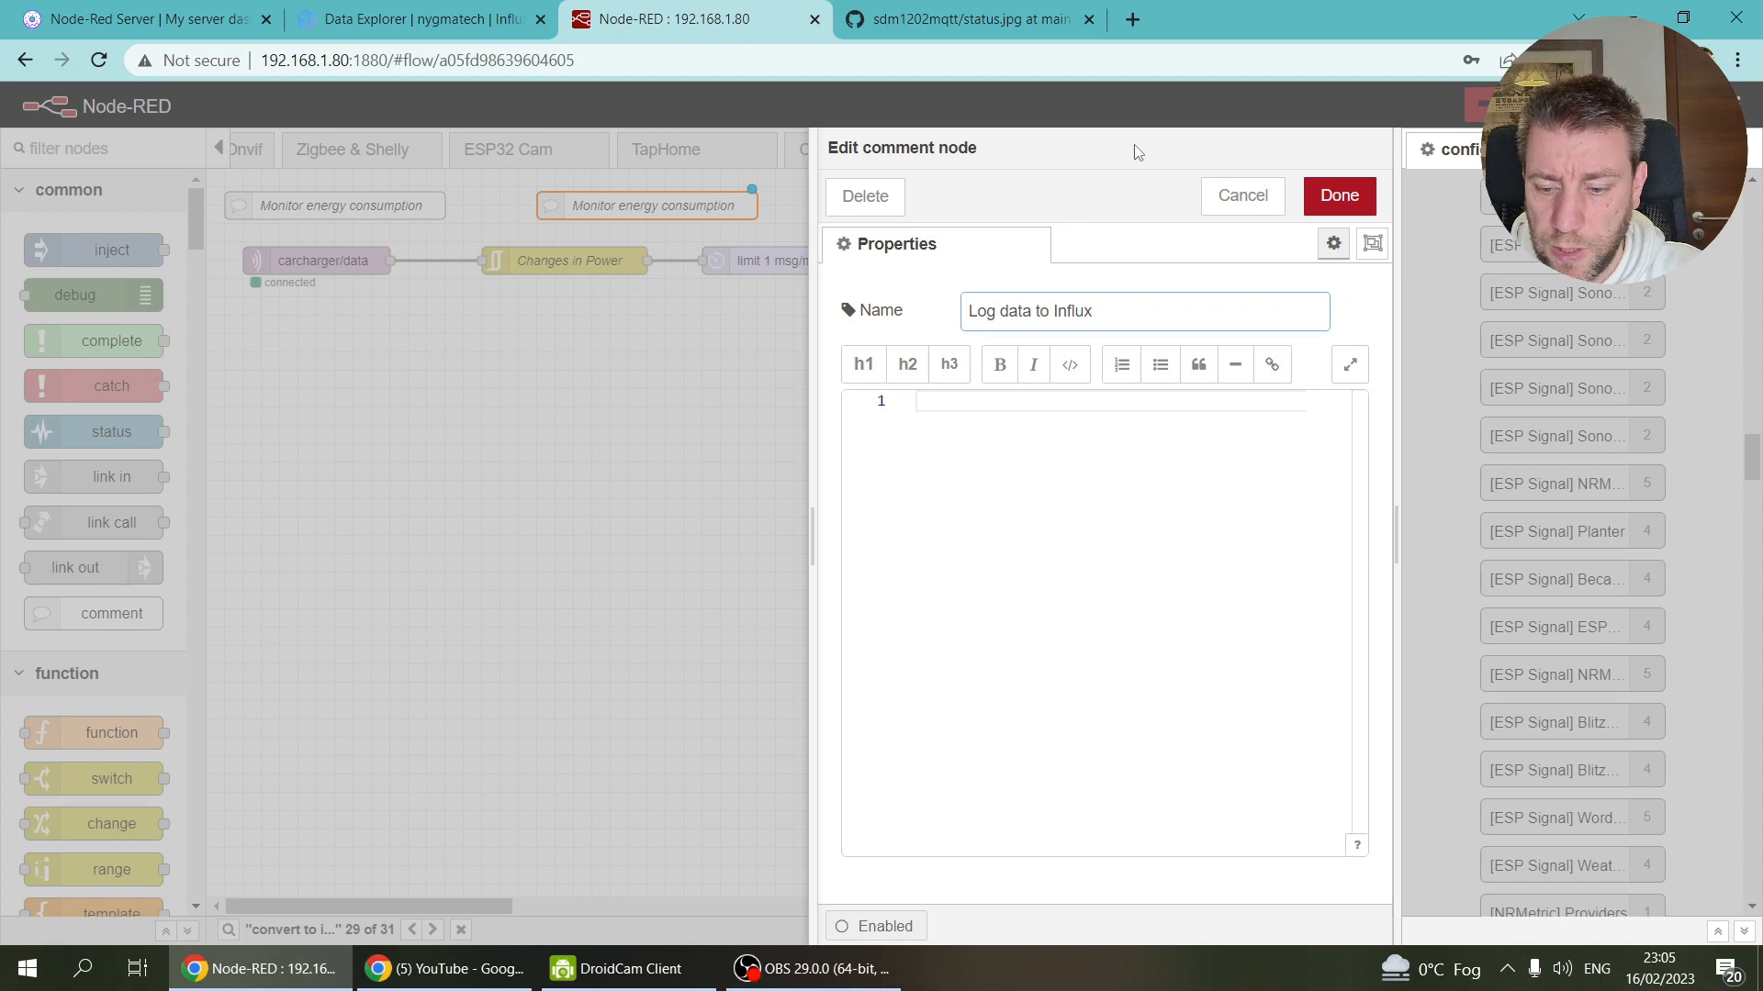
click(1339, 195)
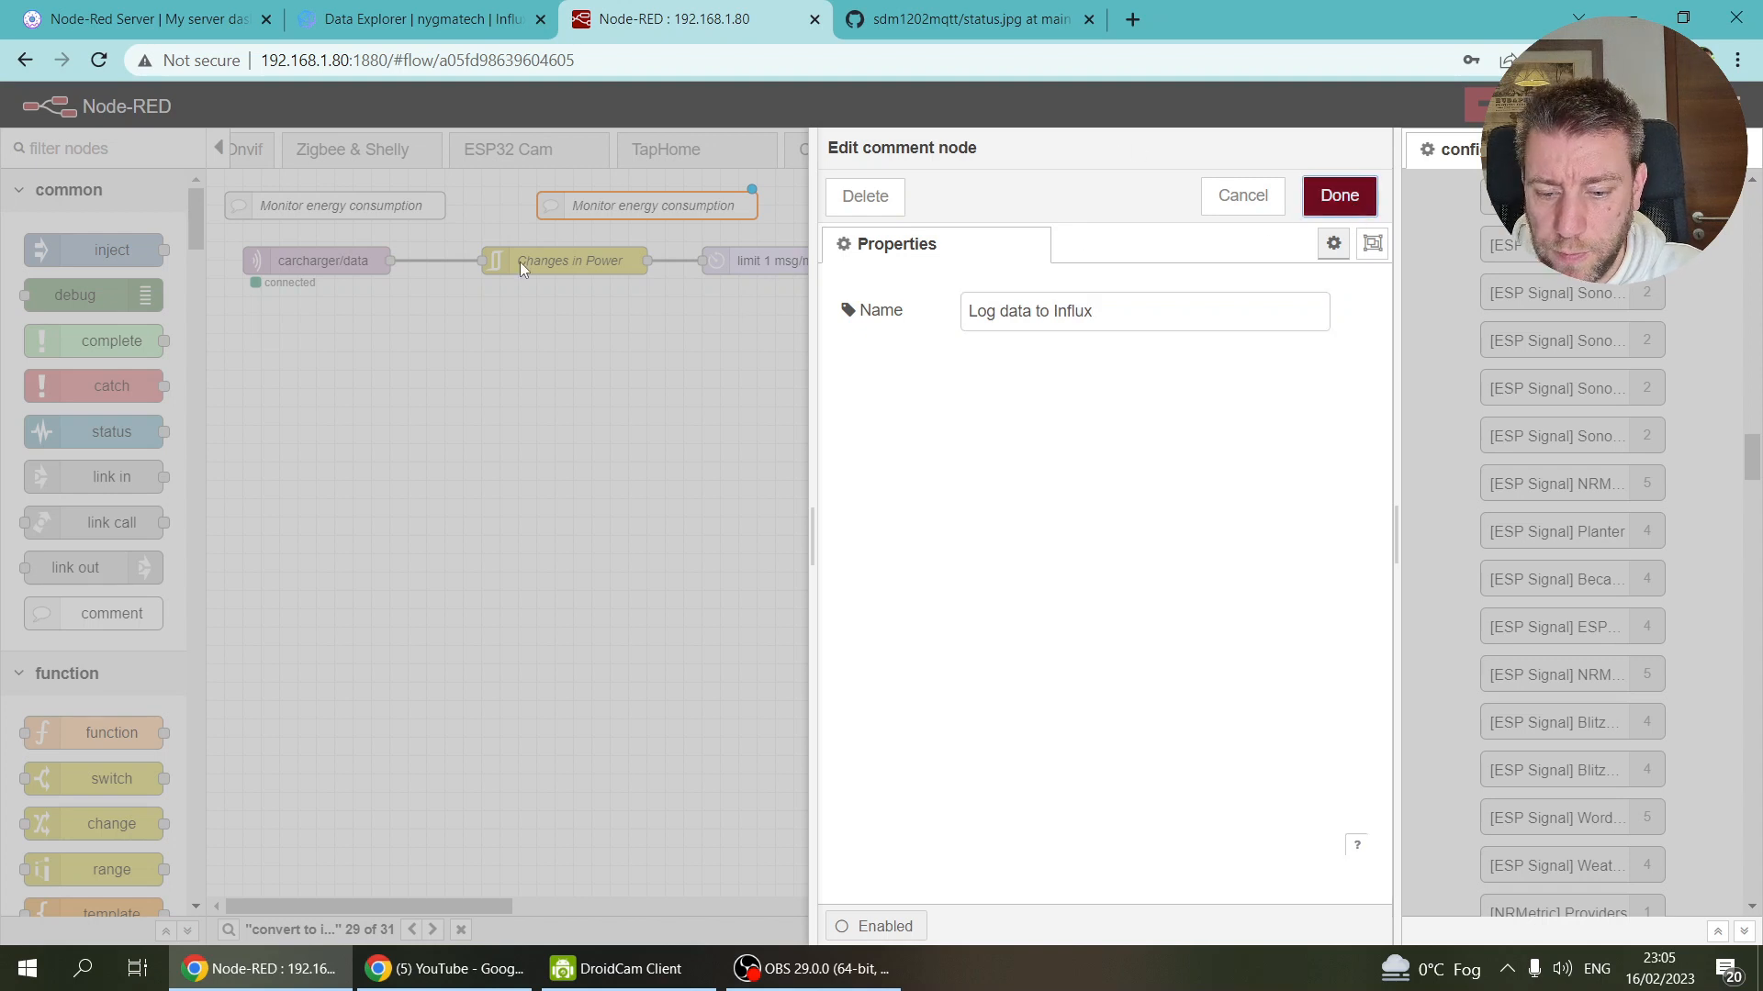
Step: Move the Changes in Power chain of nodes further to the right
mouse_move(468, 231)
mouse_down()
mouse_move(916, 322)
mouse_move(1129, 330)
mouse_up()
drag(554, 254, 609, 255)
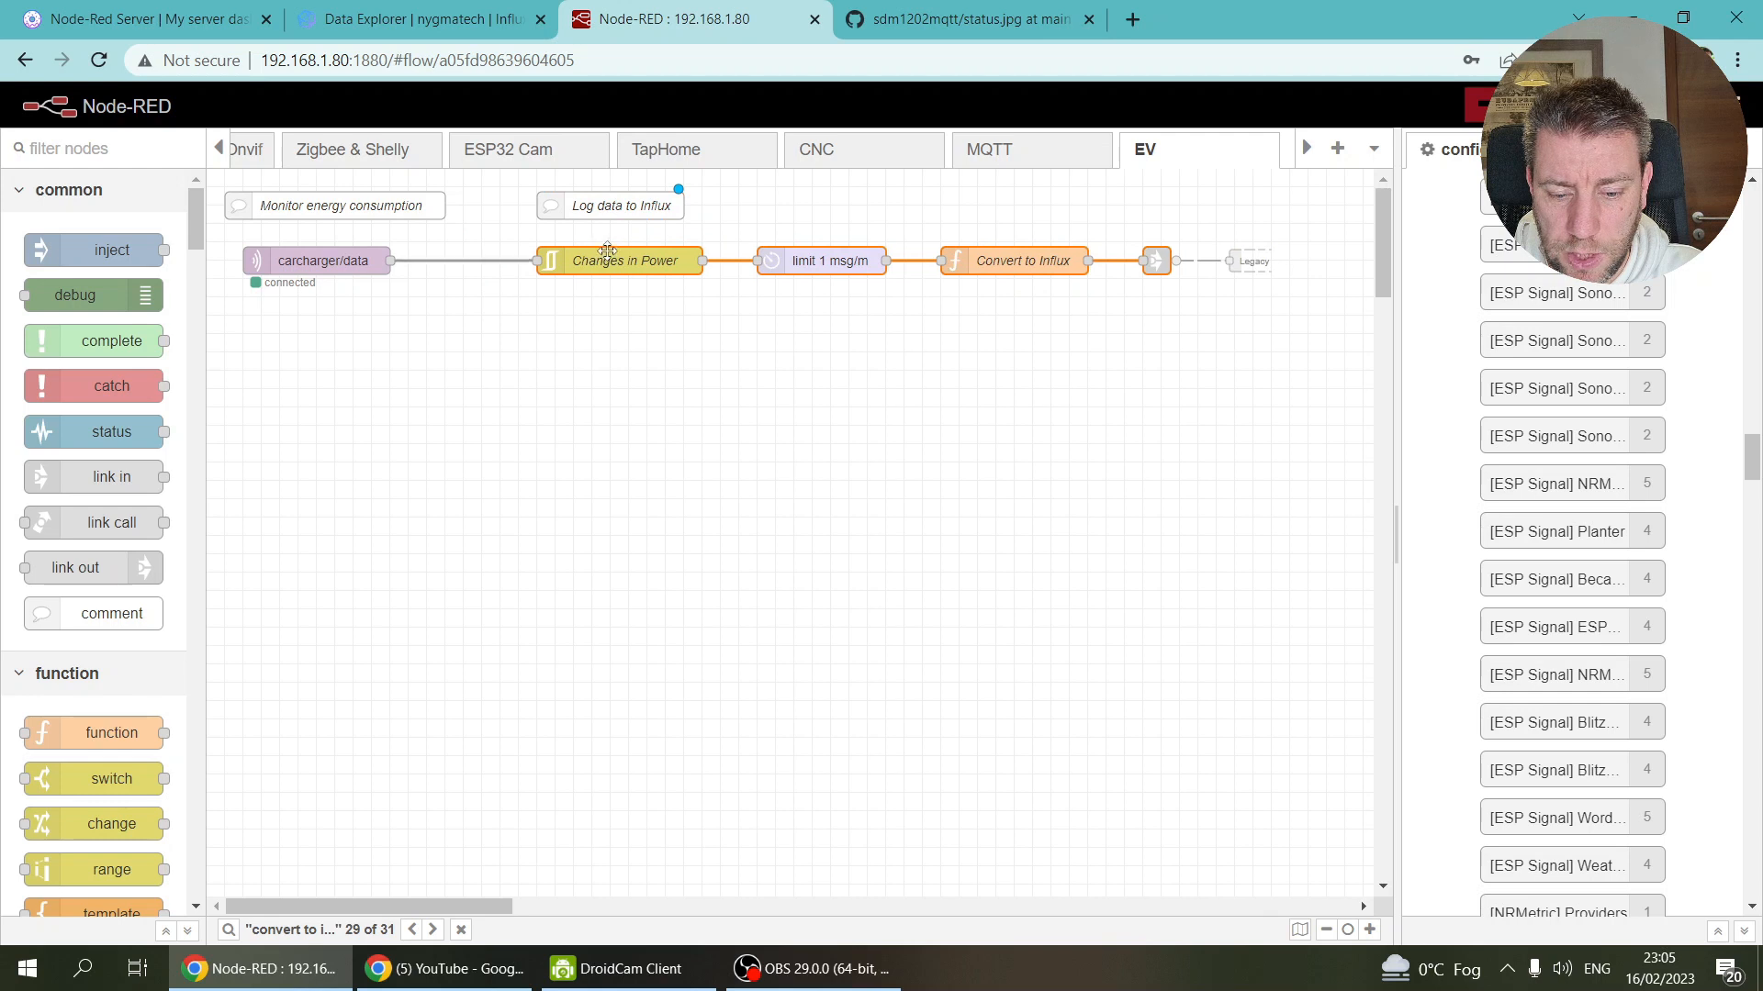
click(596, 338)
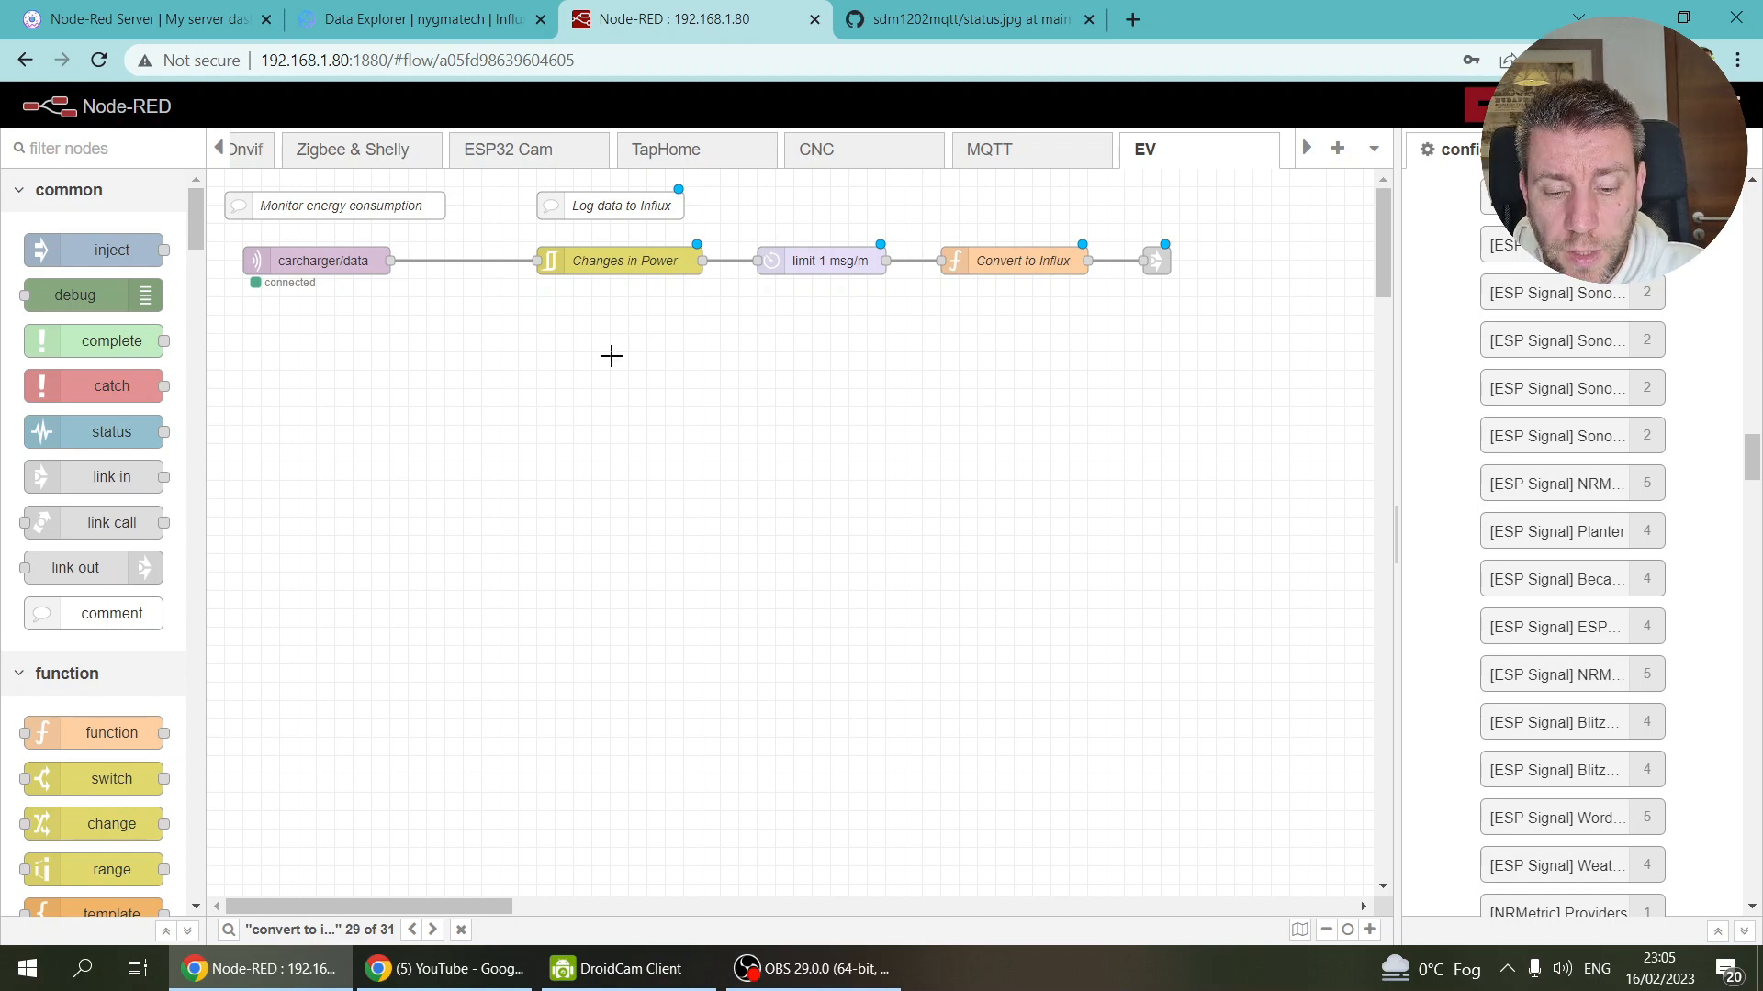
click(1750, 164)
Step: Show the Context Data sidebar and wire carcharger/data into a new function node
click(1558, 315)
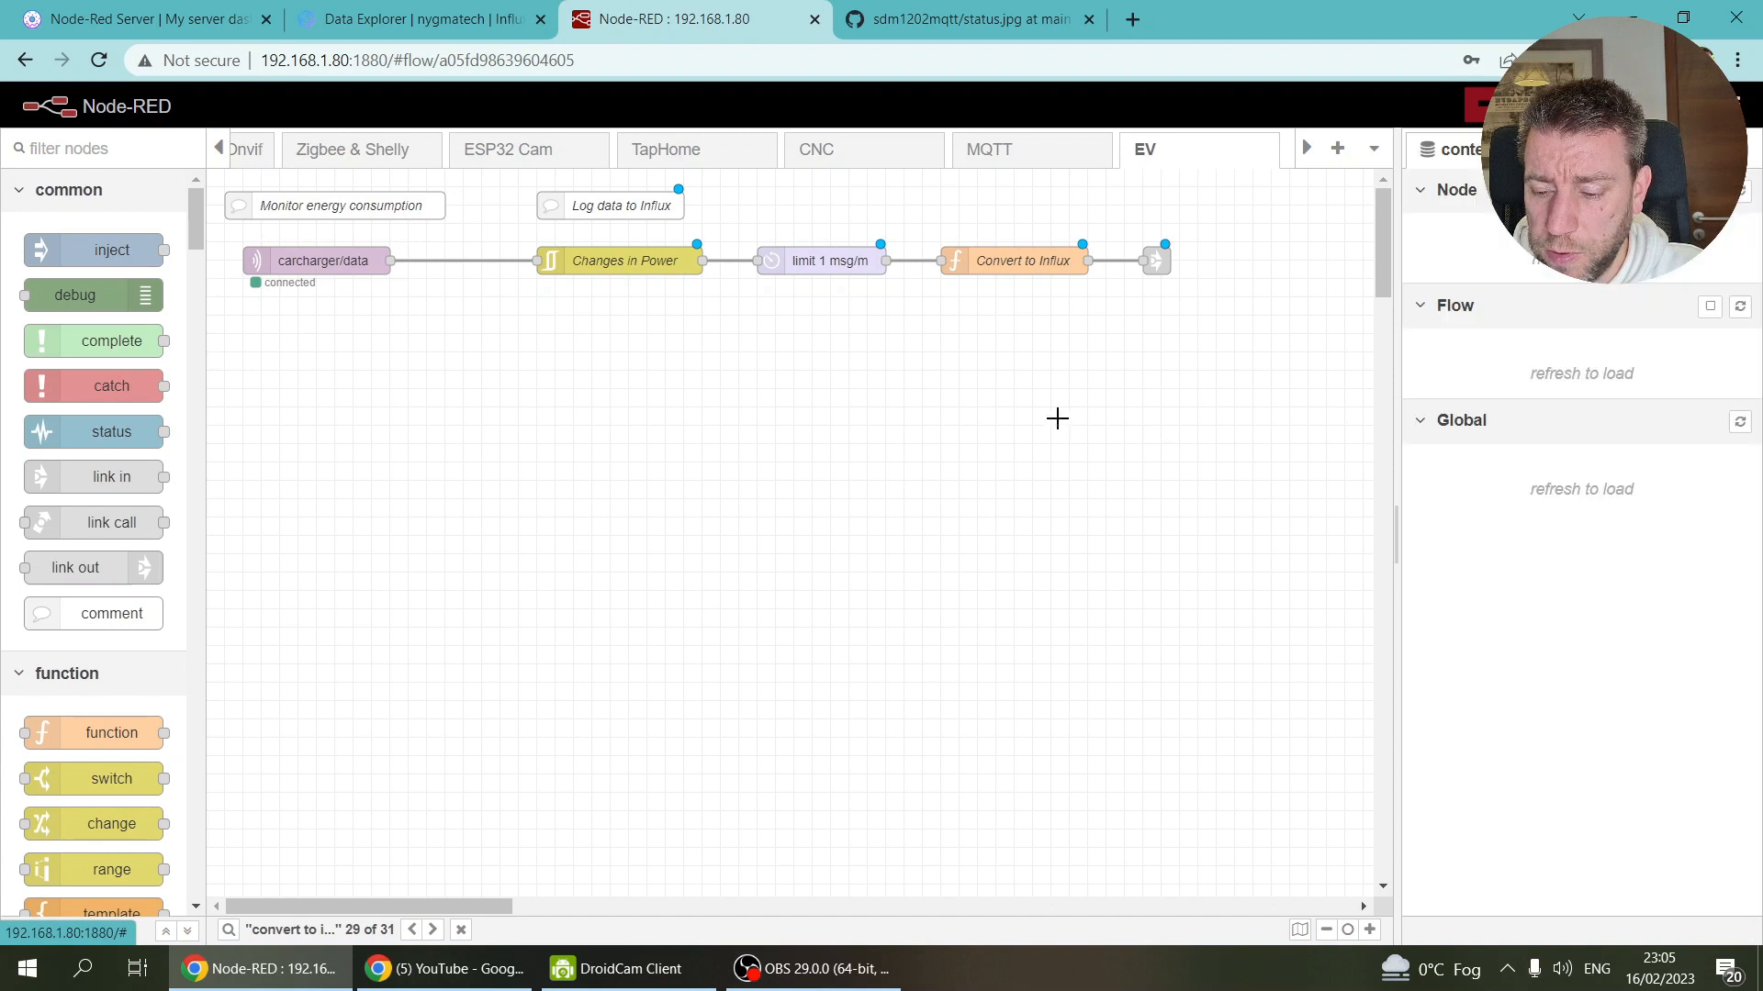
ctrl+click(554, 345)
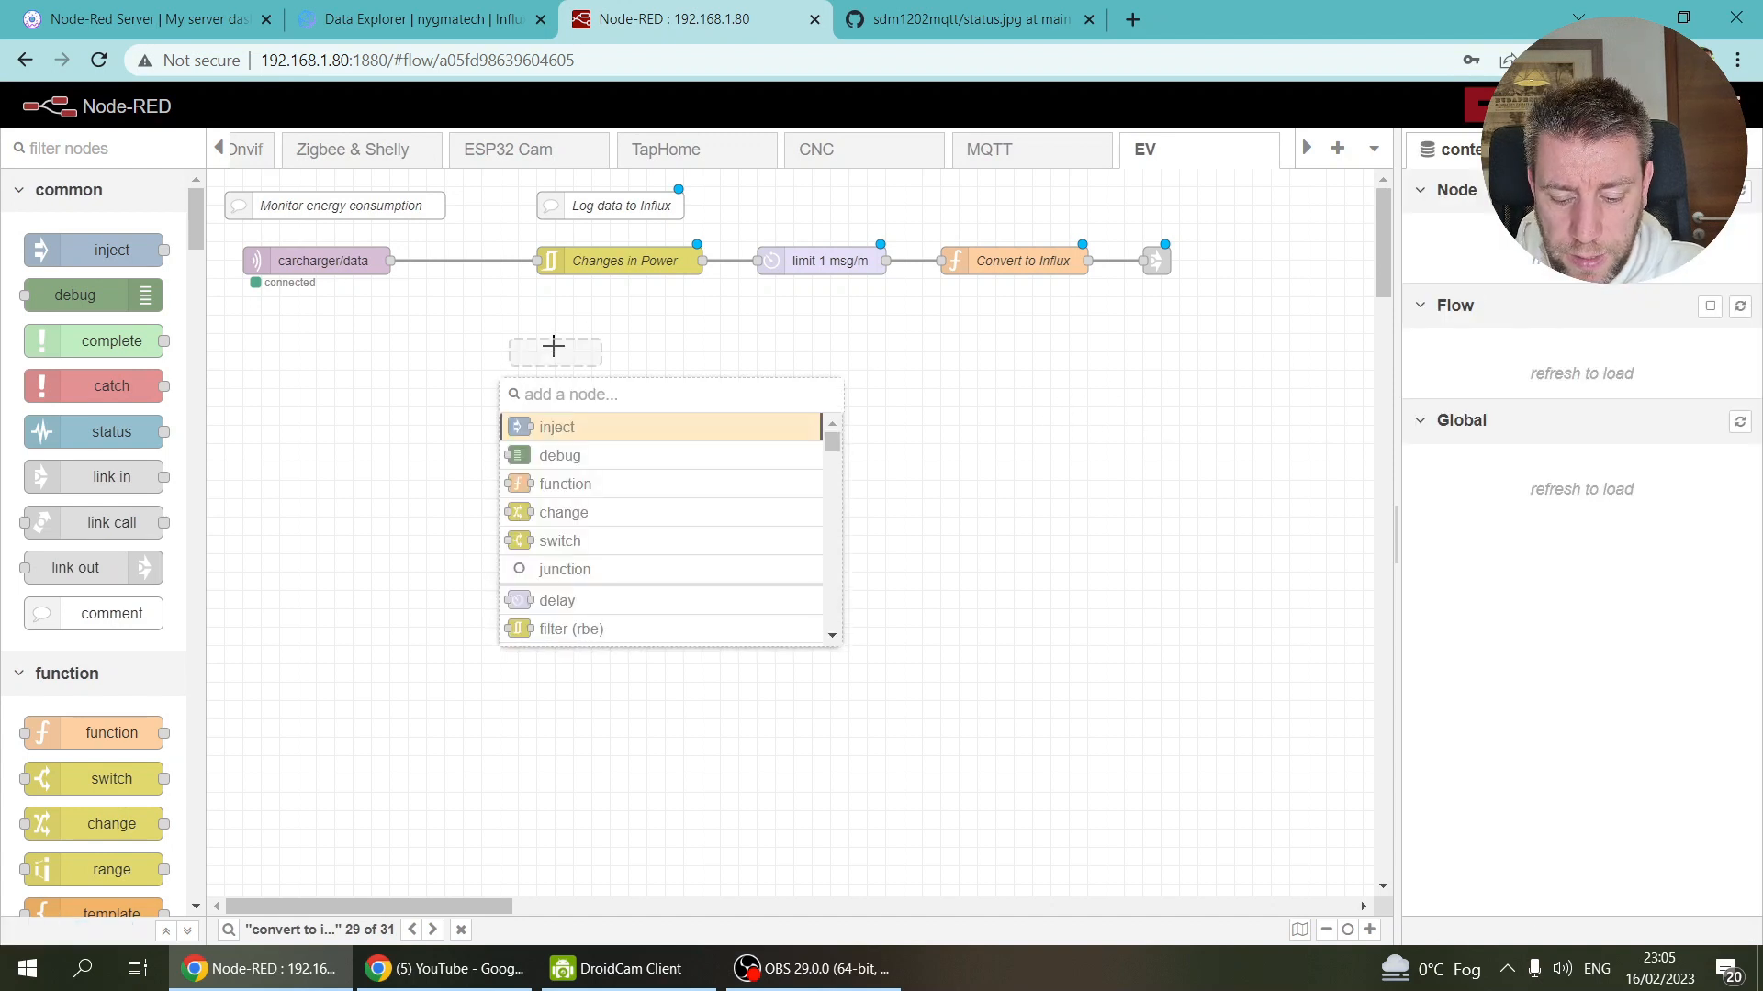
text(fun)
key(Return)
mouse_move(554, 345)
mouse_down()
mouse_move(575, 302)
mouse_move(580, 342)
mouse_up()
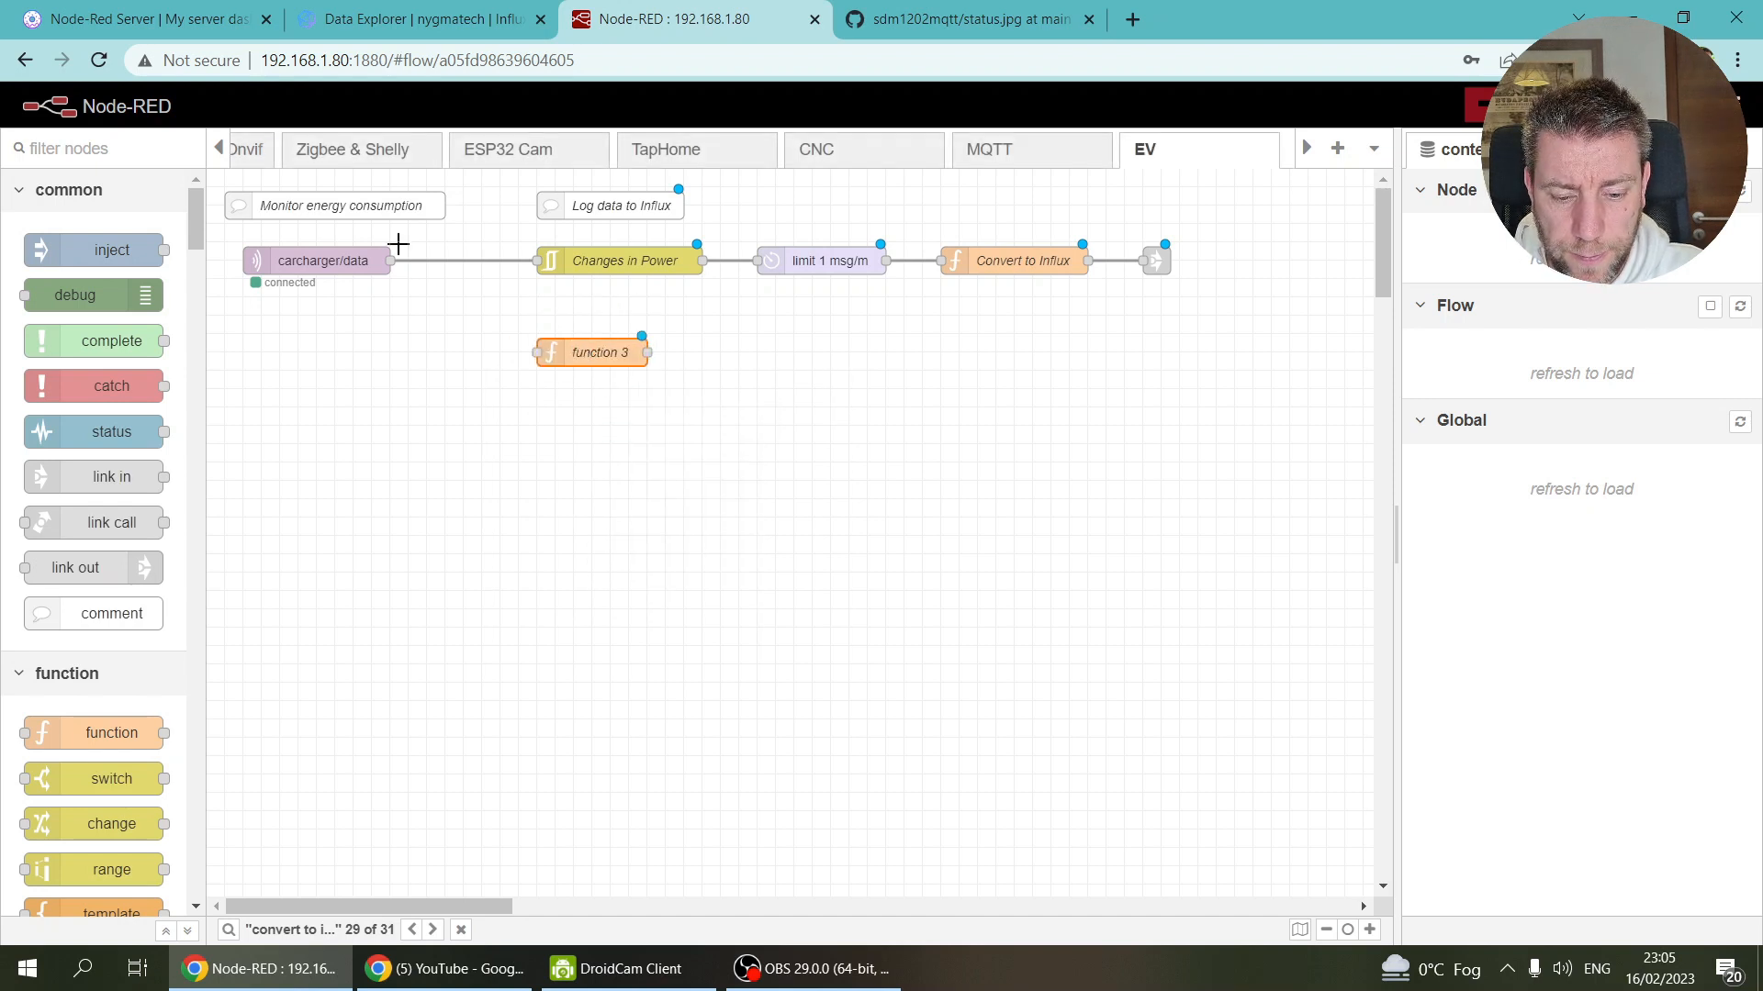
drag(390, 260, 549, 357)
Step: Paste a copy of the comment above the function node and name it 'Charge state'
click(614, 208)
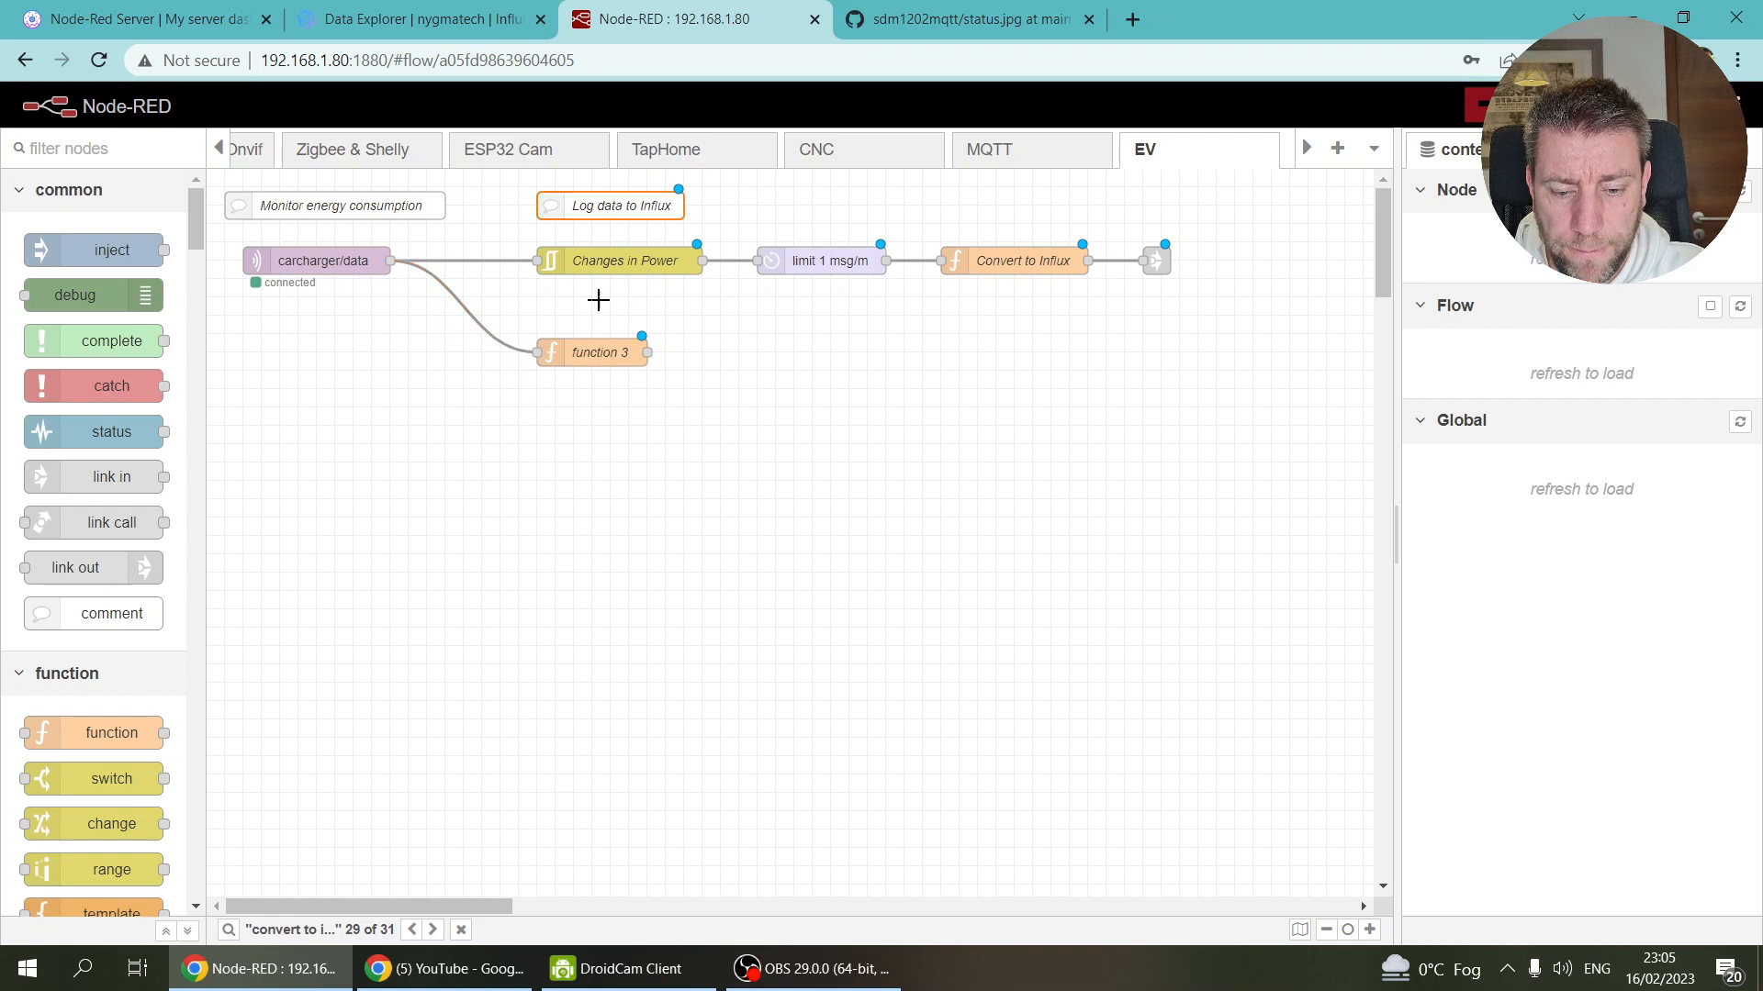
key(ctrl+c)
key(ctrl+v)
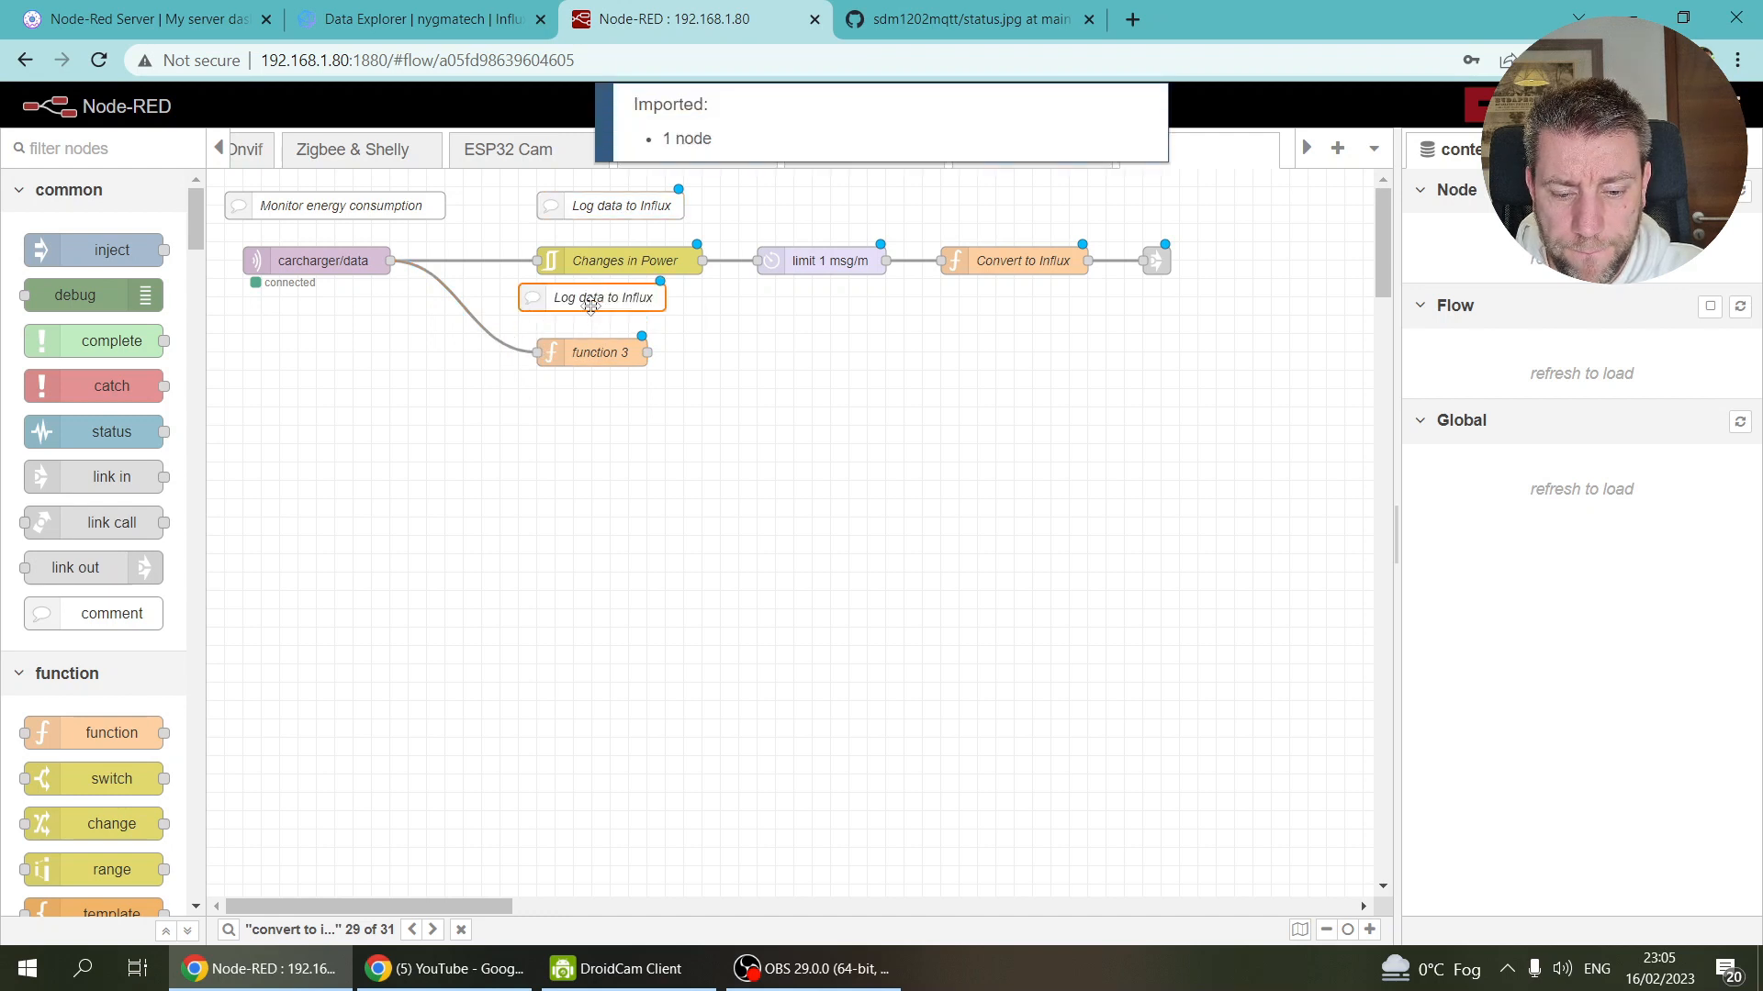
click(606, 308)
double_click(606, 312)
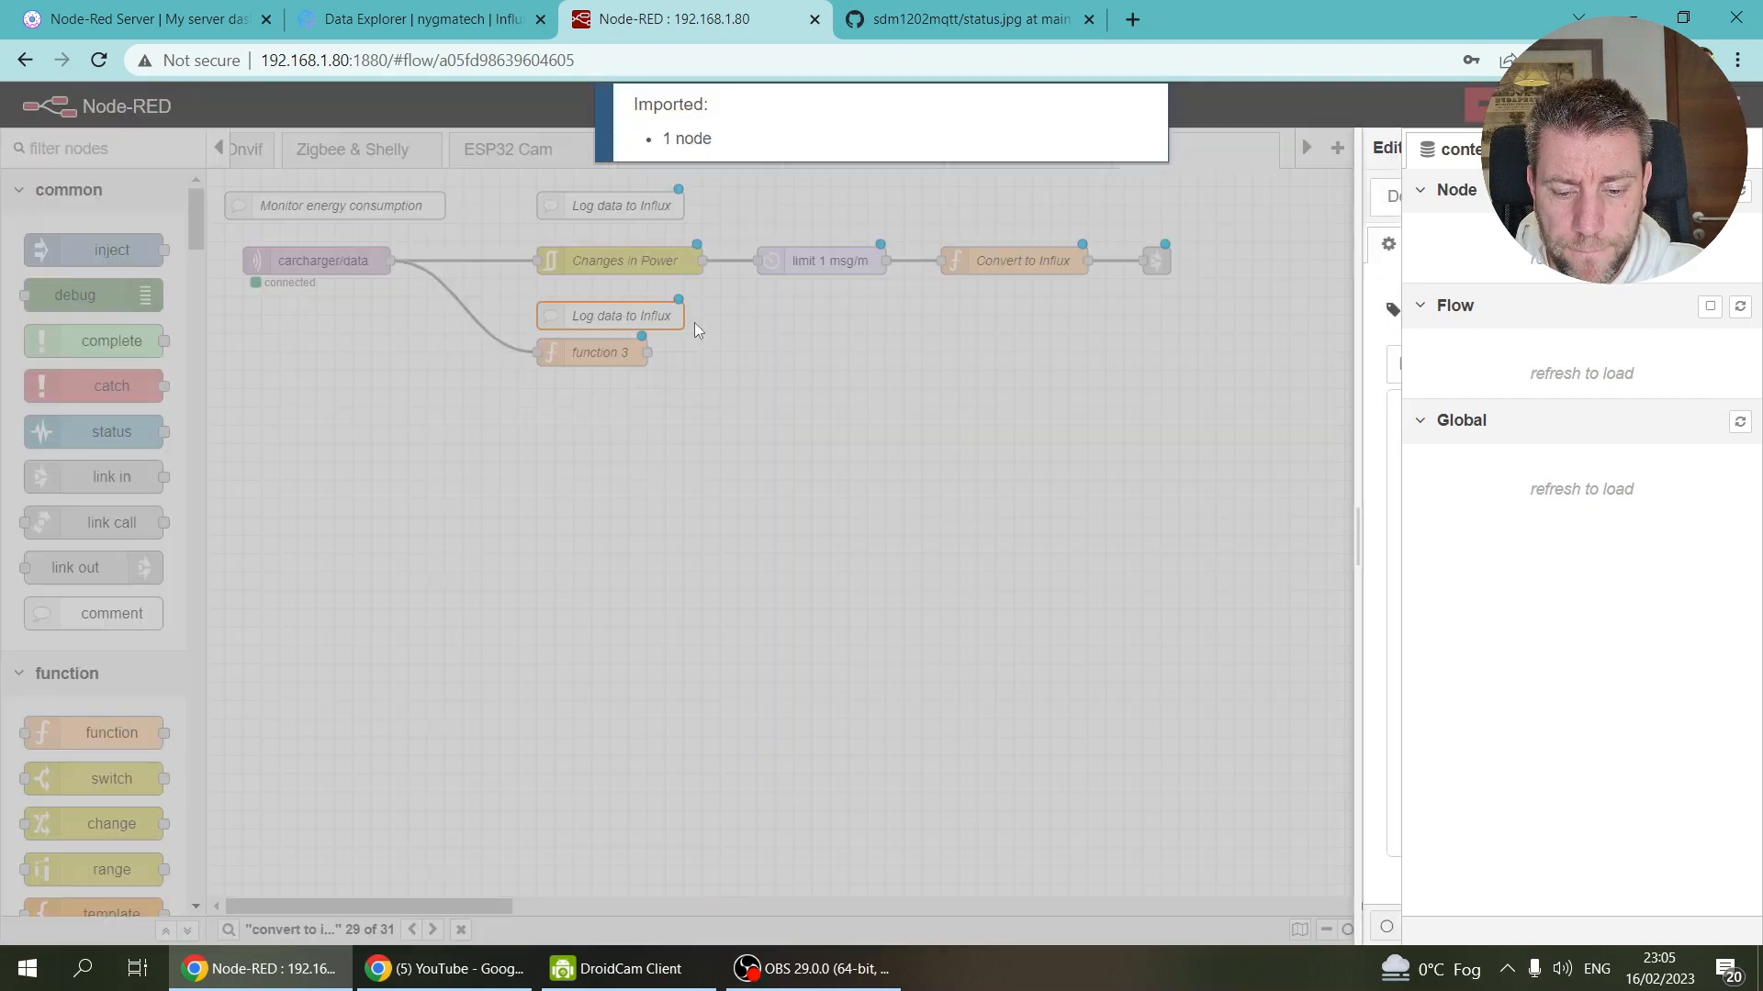
drag(1120, 313, 714, 295)
text(Ch)
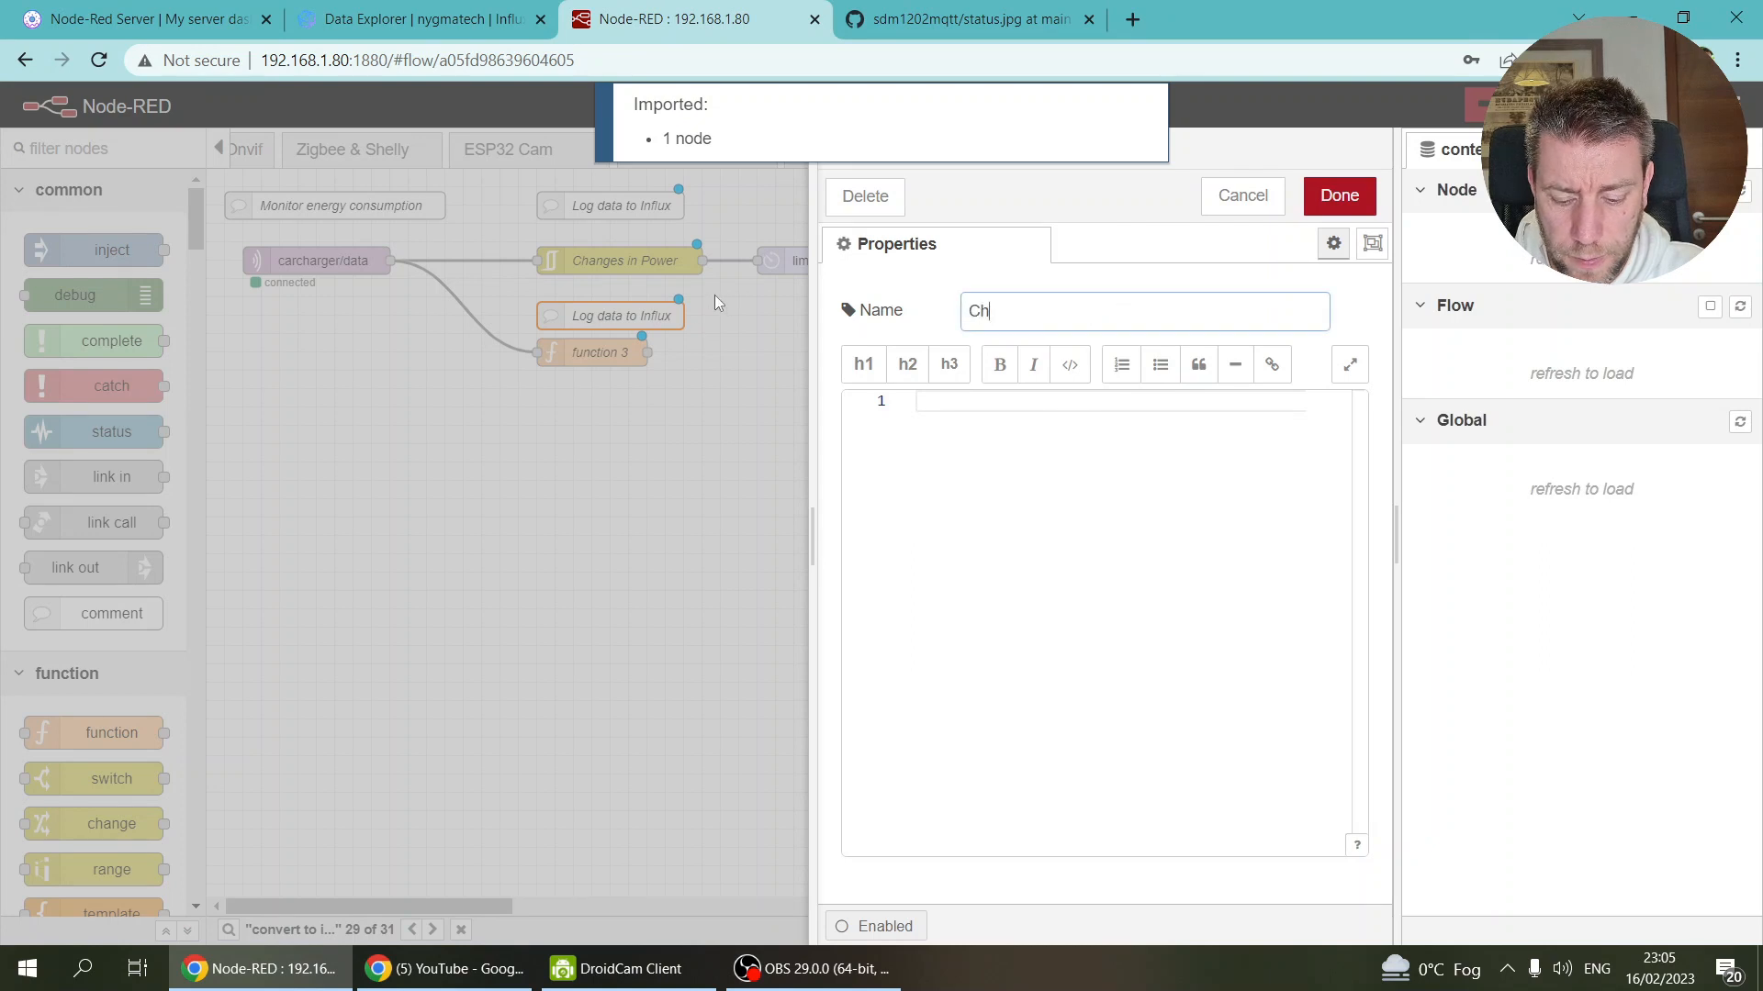
text(arge statu)
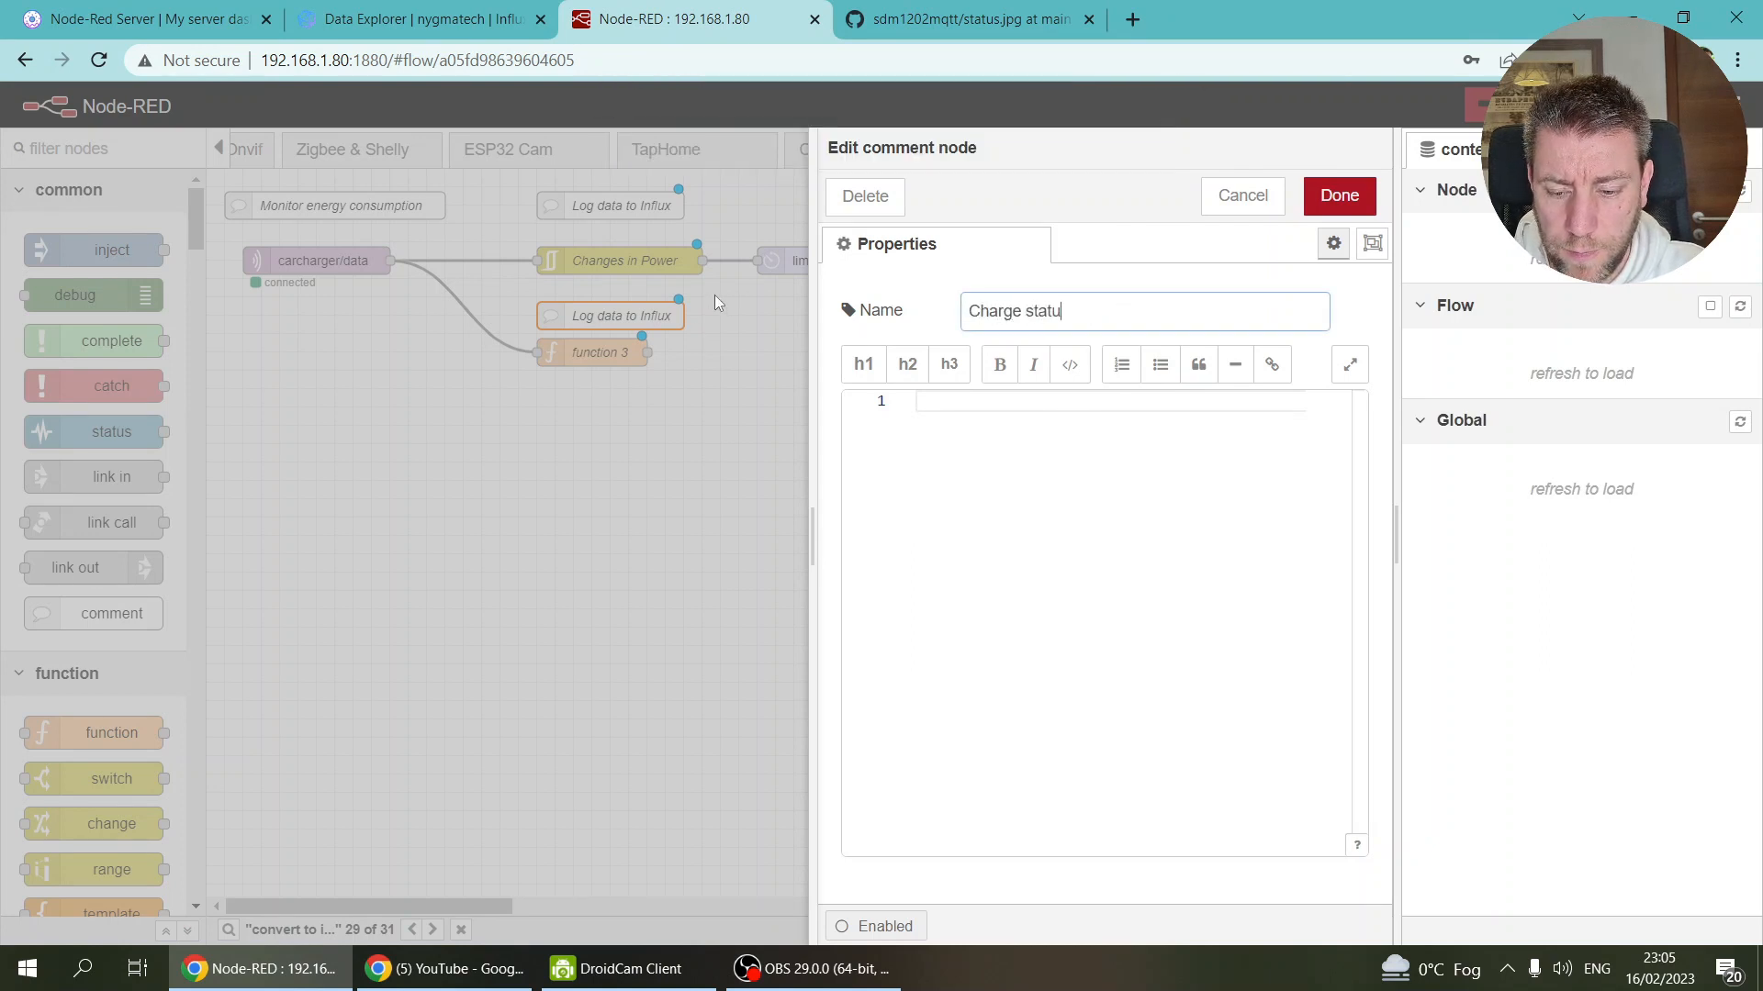
key(BackSpace)
text(e)
click(1313, 206)
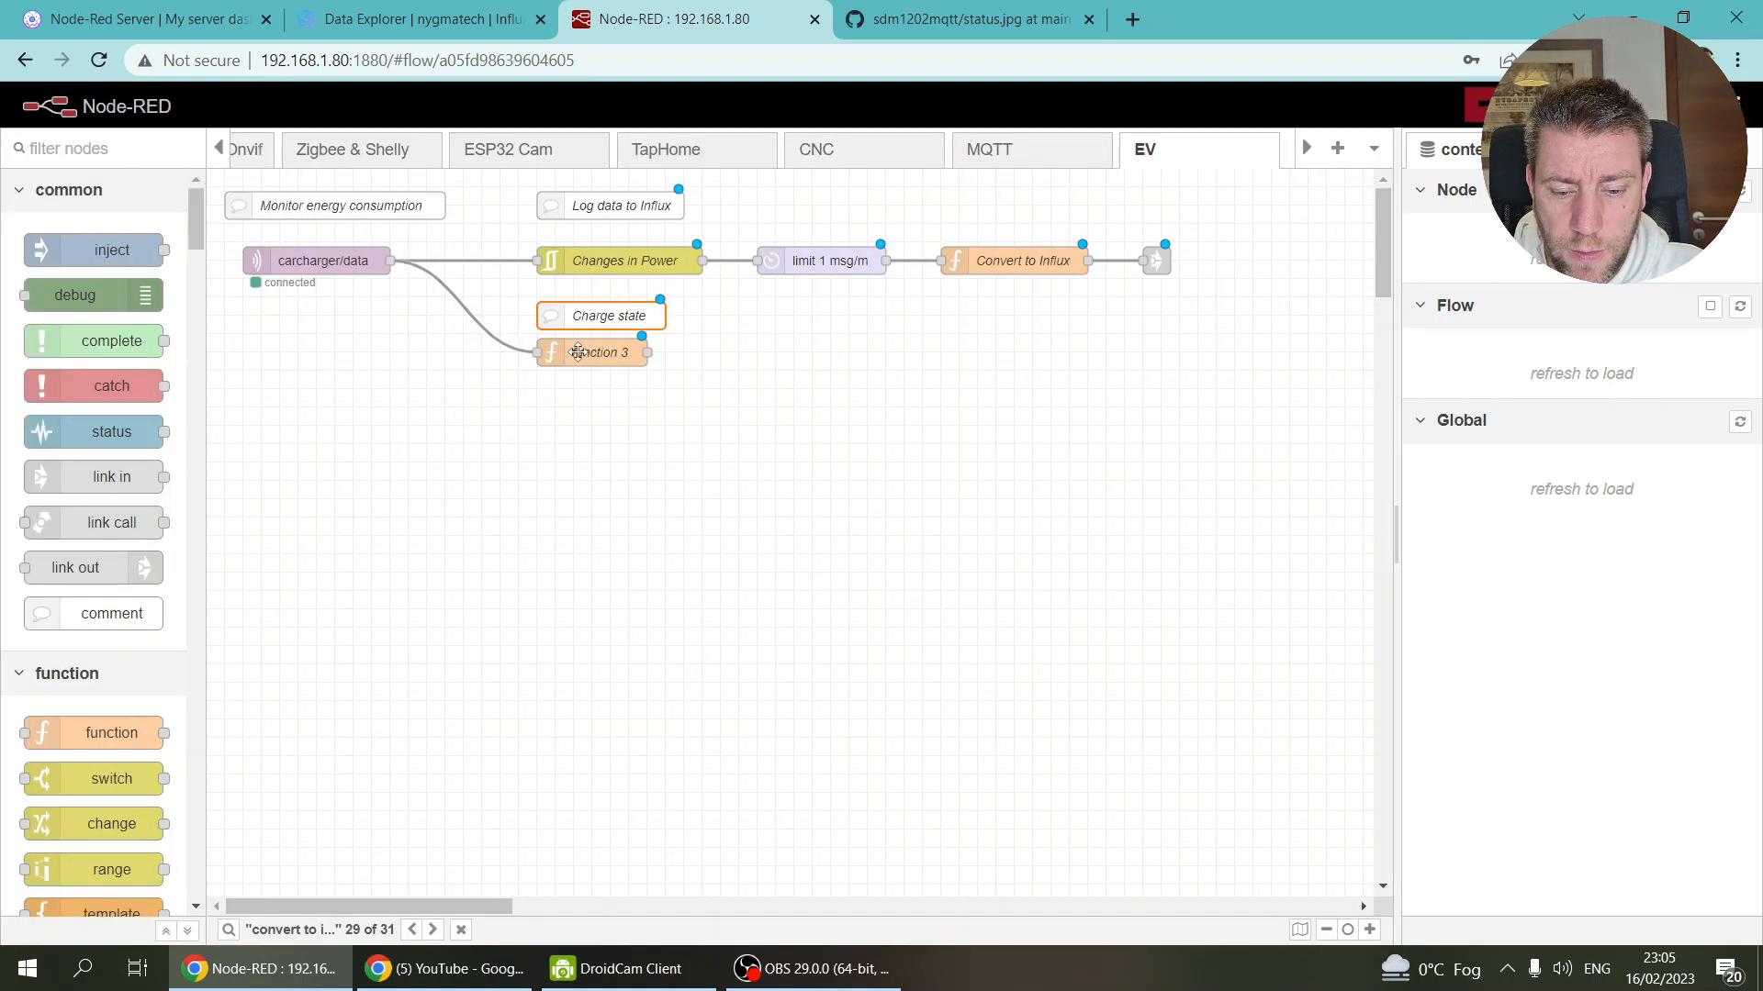
Step: Name the function 'Monitor charging state' and begin its code with let powerthreshold = 10;
drag(576, 353, 585, 370)
key(Return)
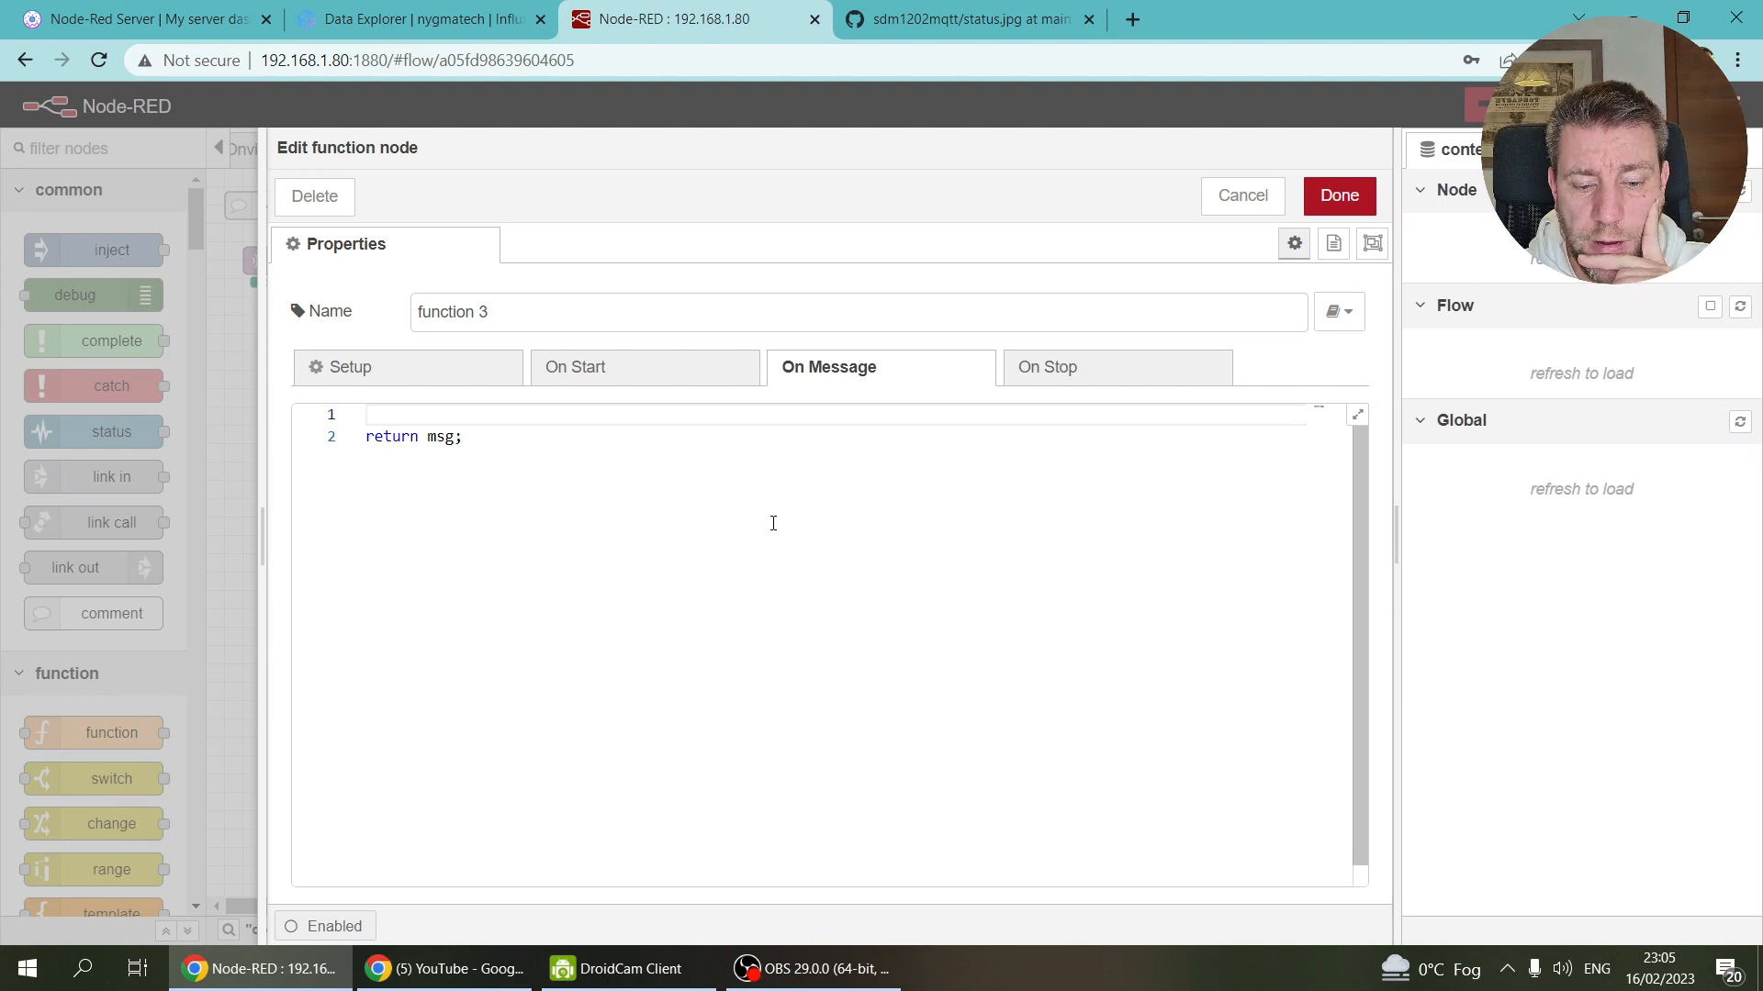
text(let )
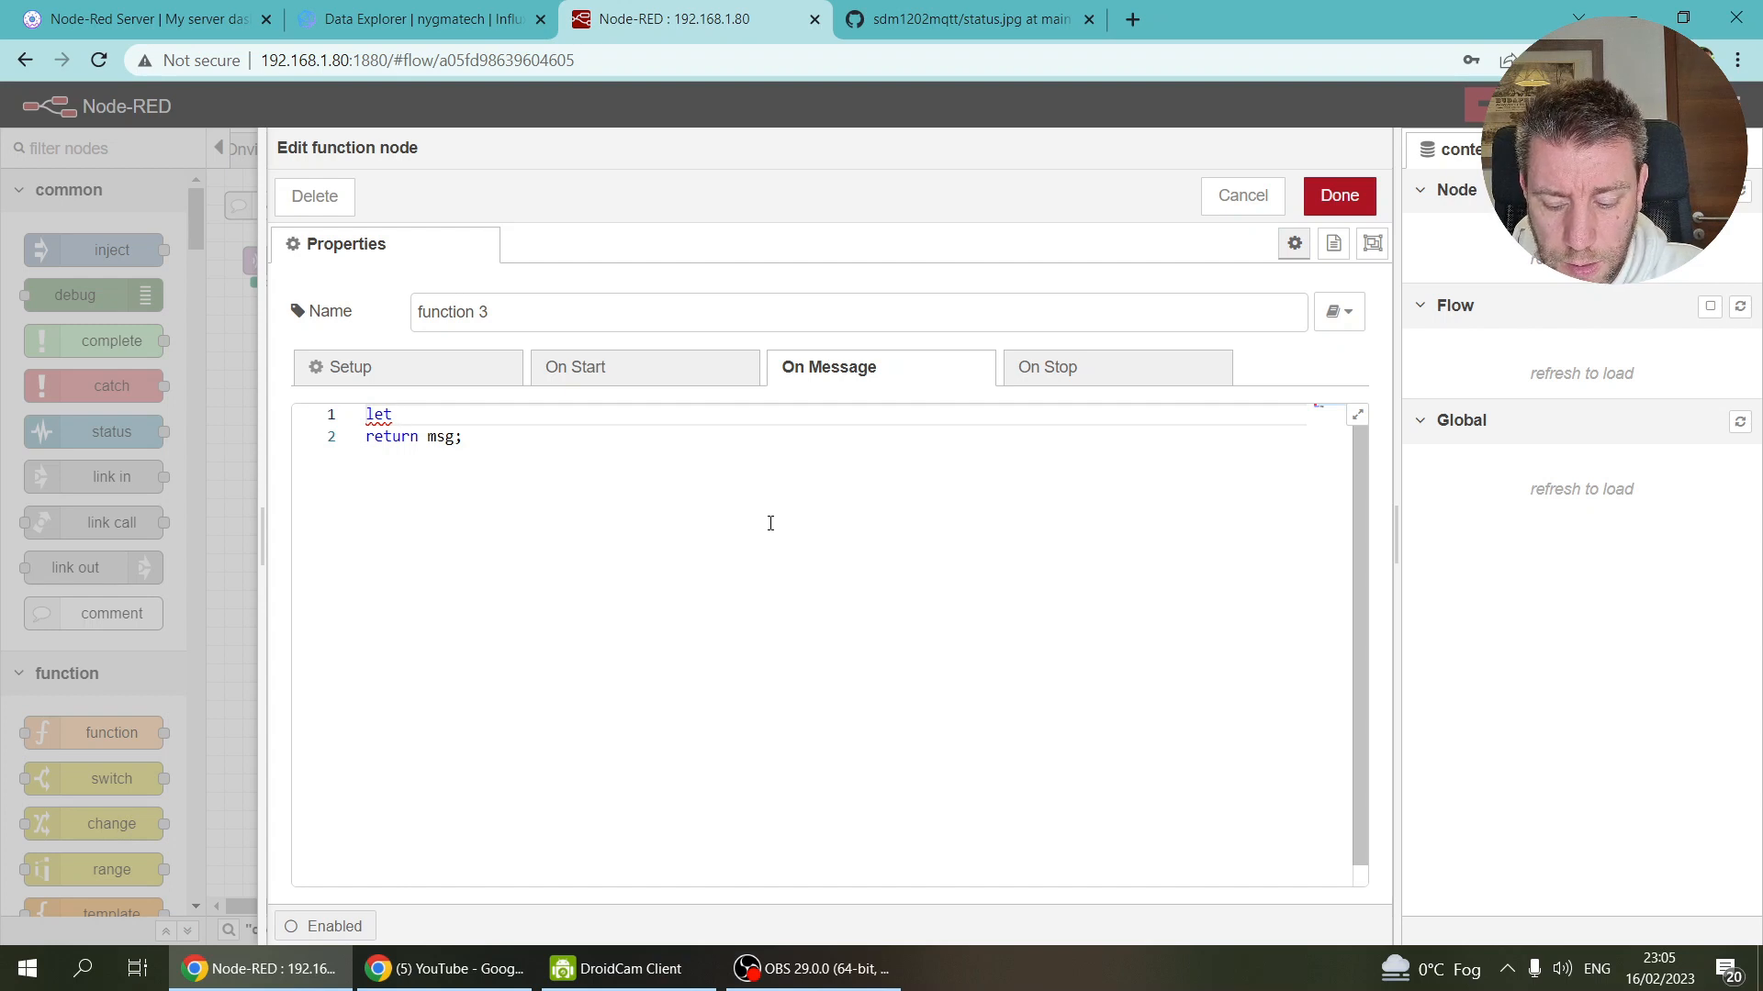
text(powerthre)
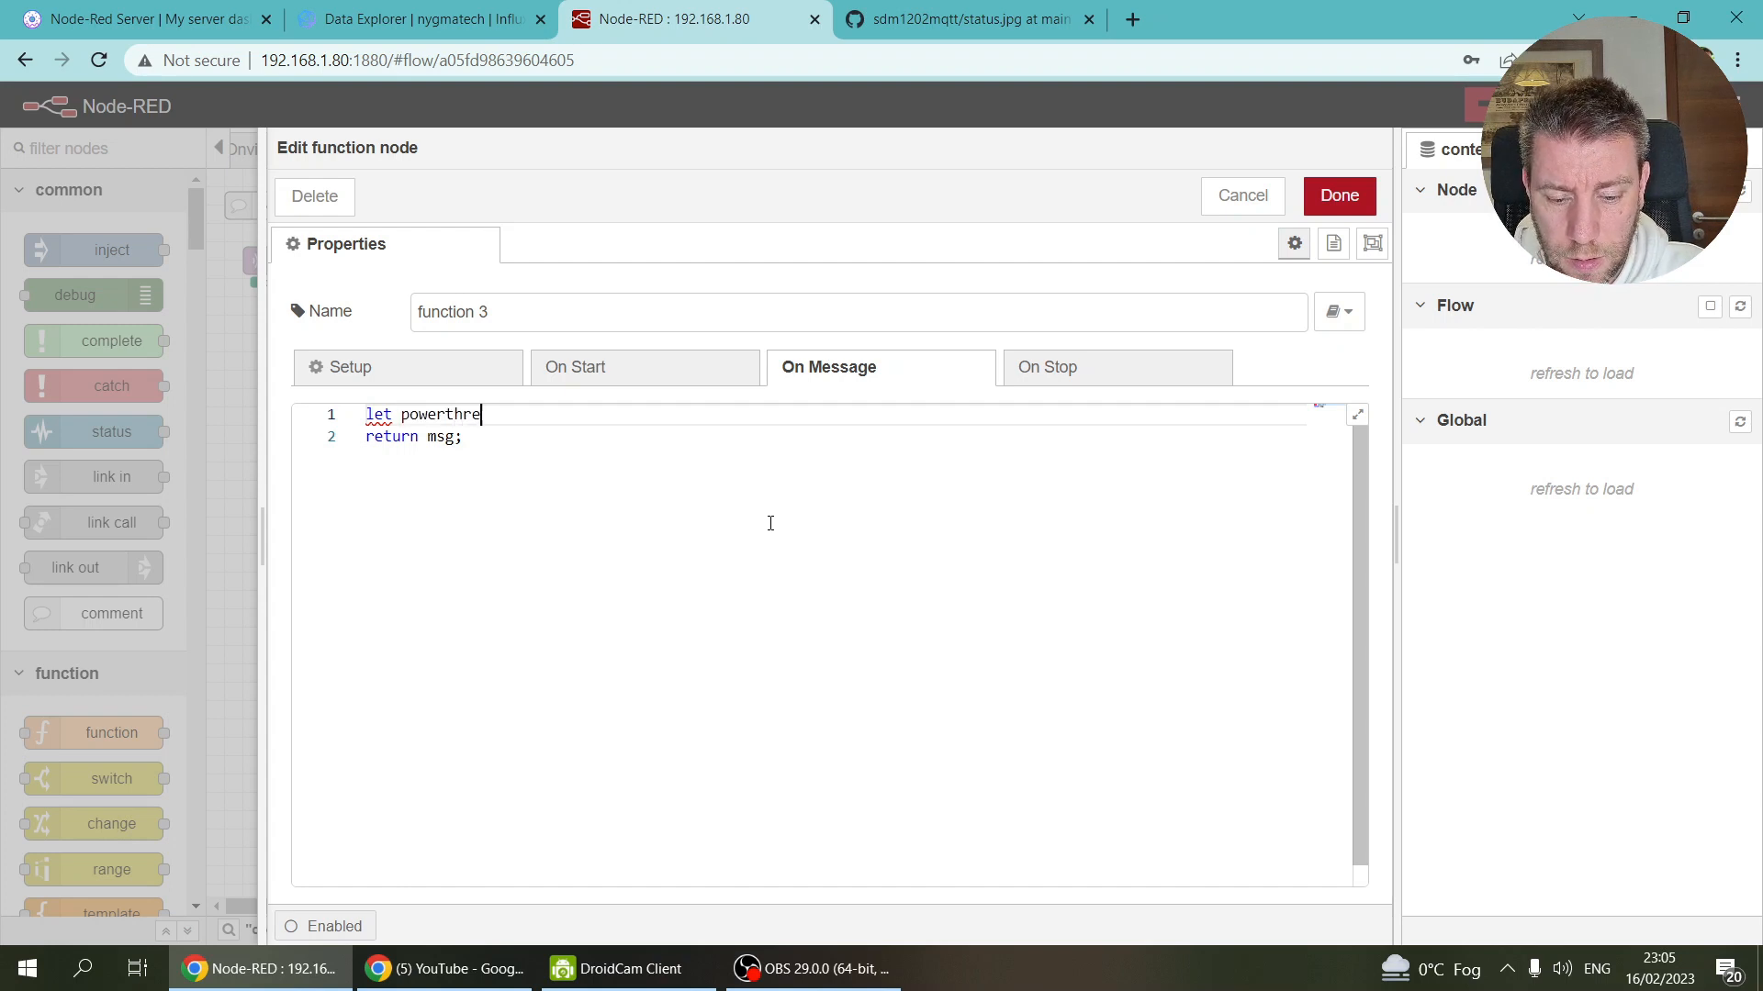
text(shold = 10;)
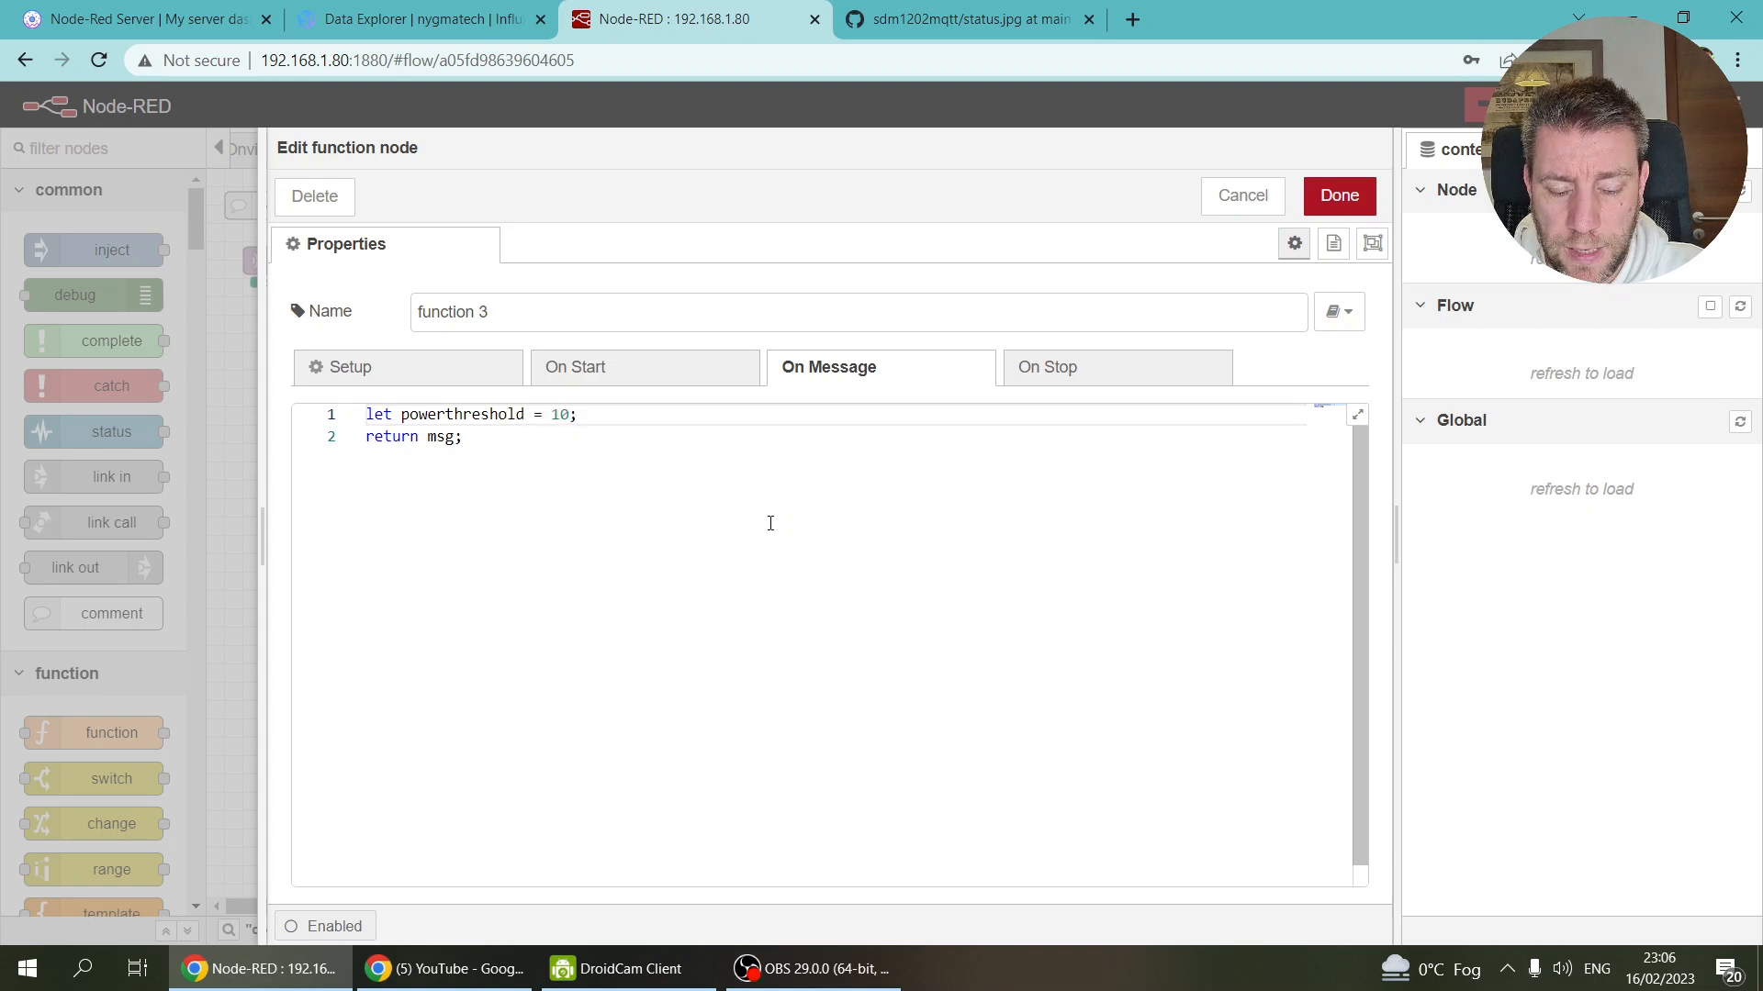
triple_click(440, 312)
text(Monitor cha)
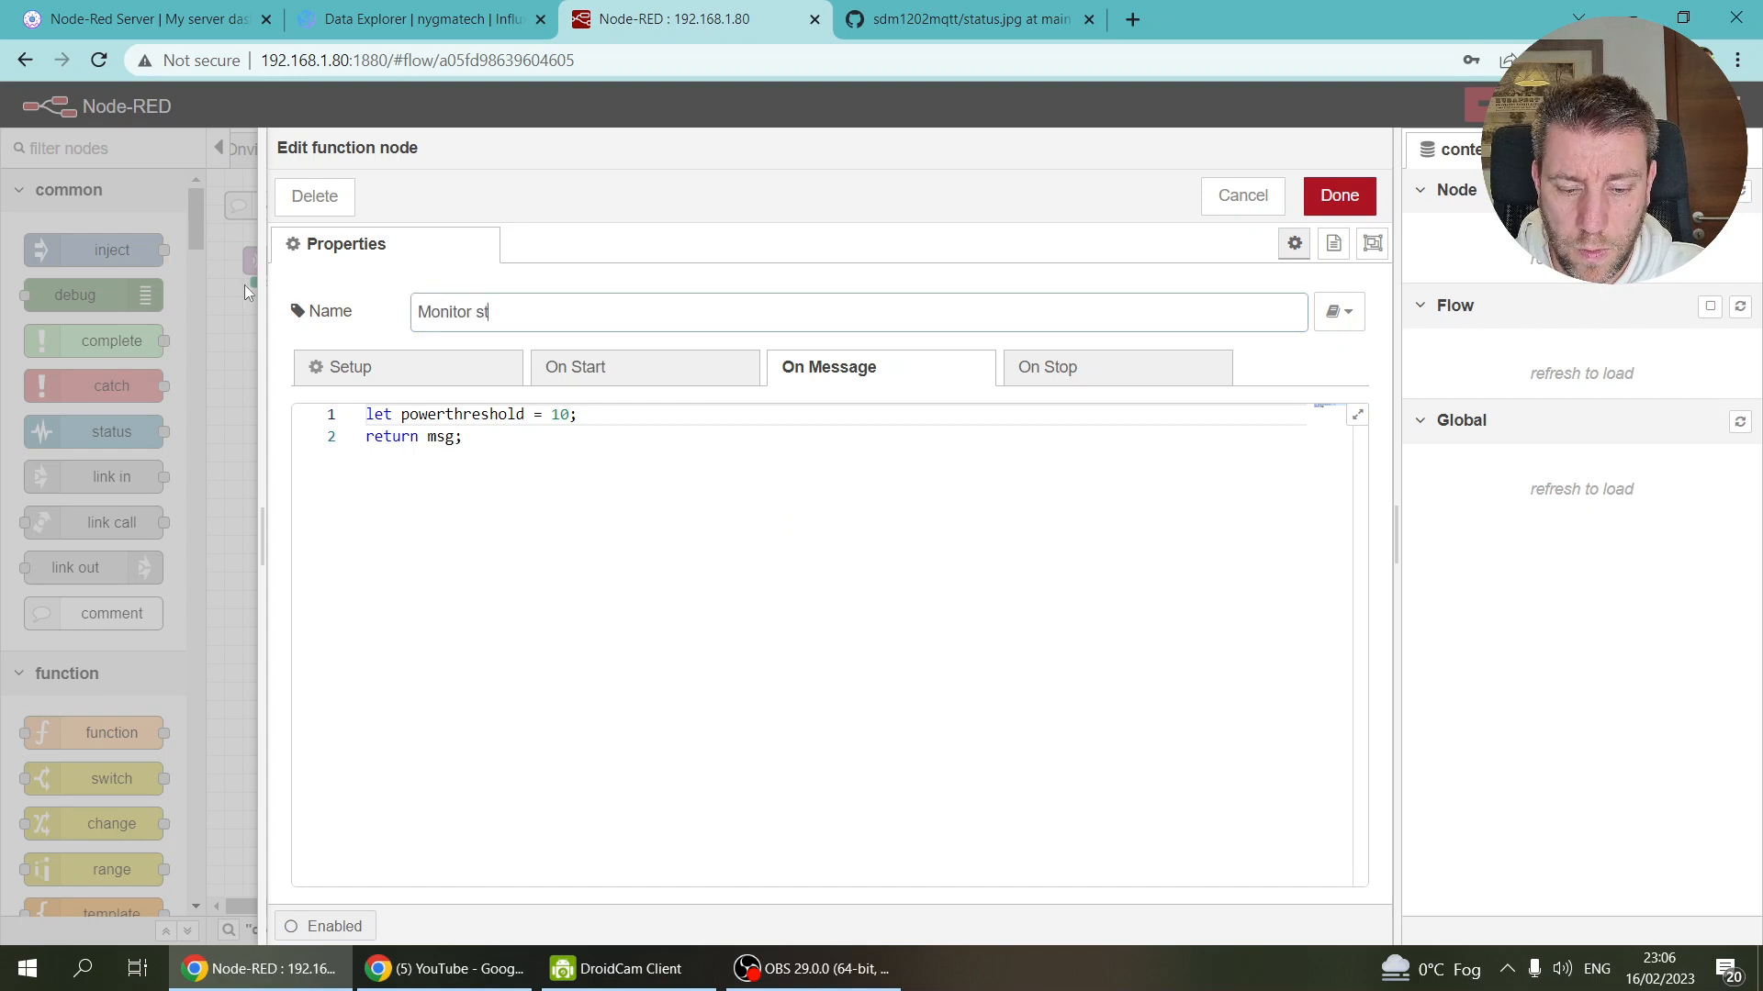
text(rging state)
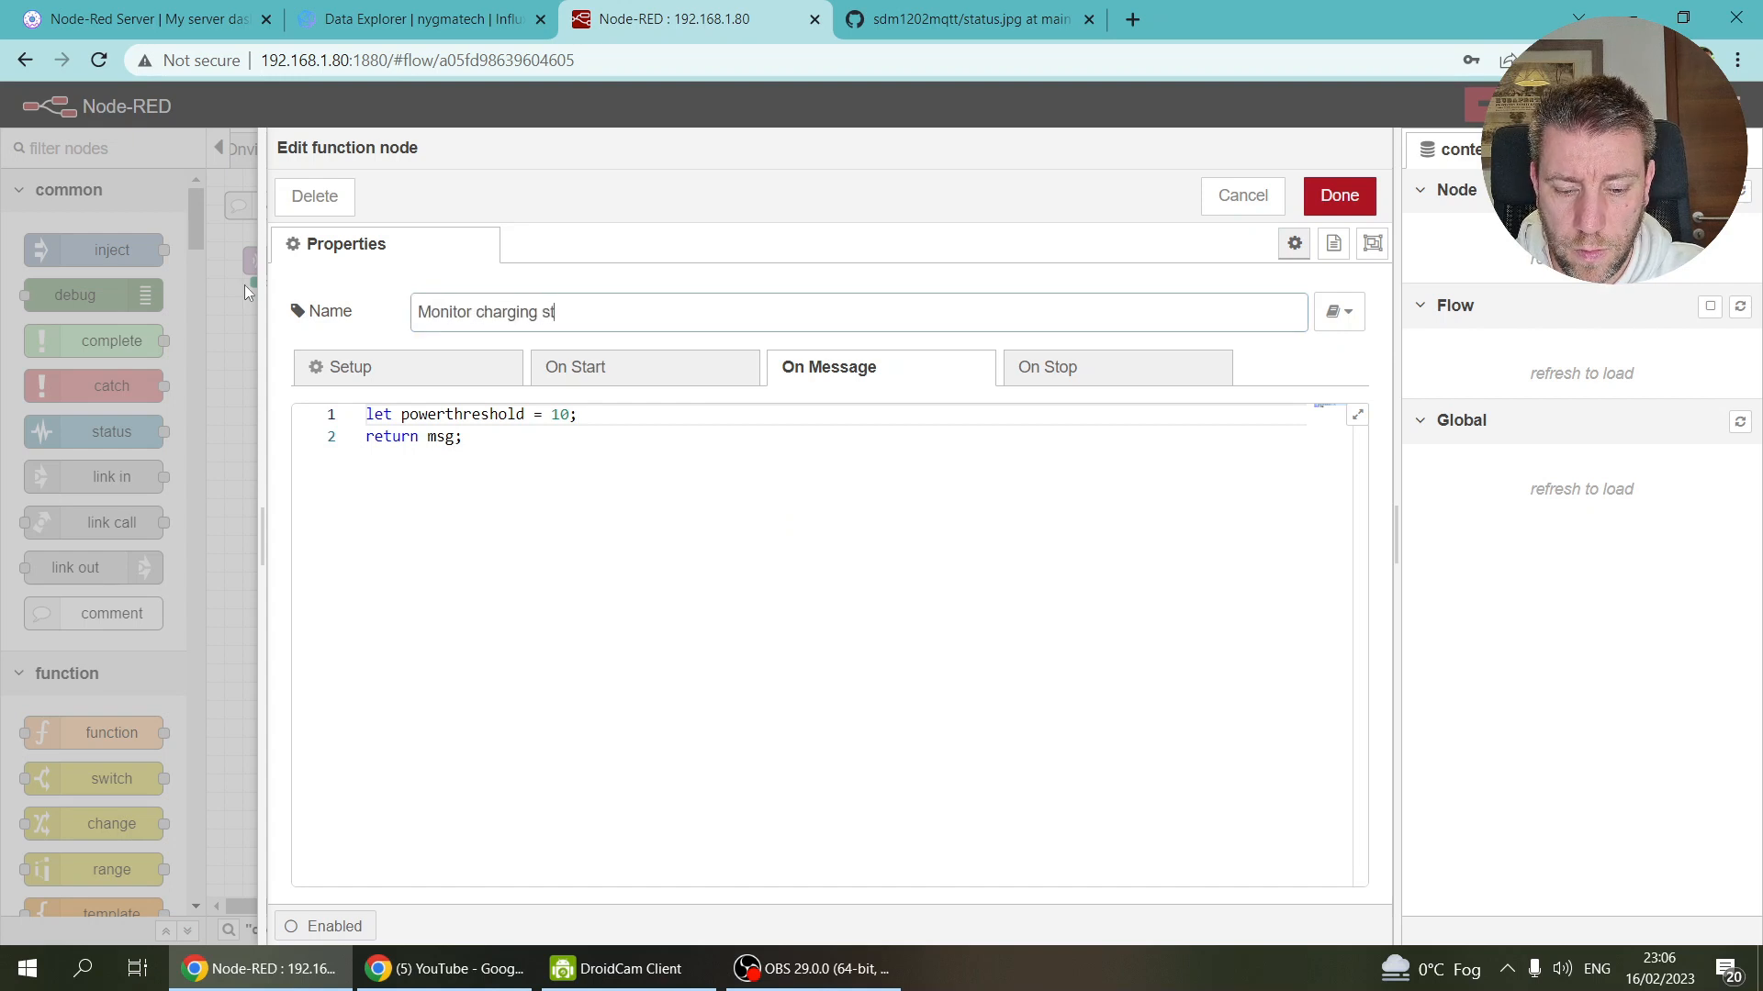
click(1332, 209)
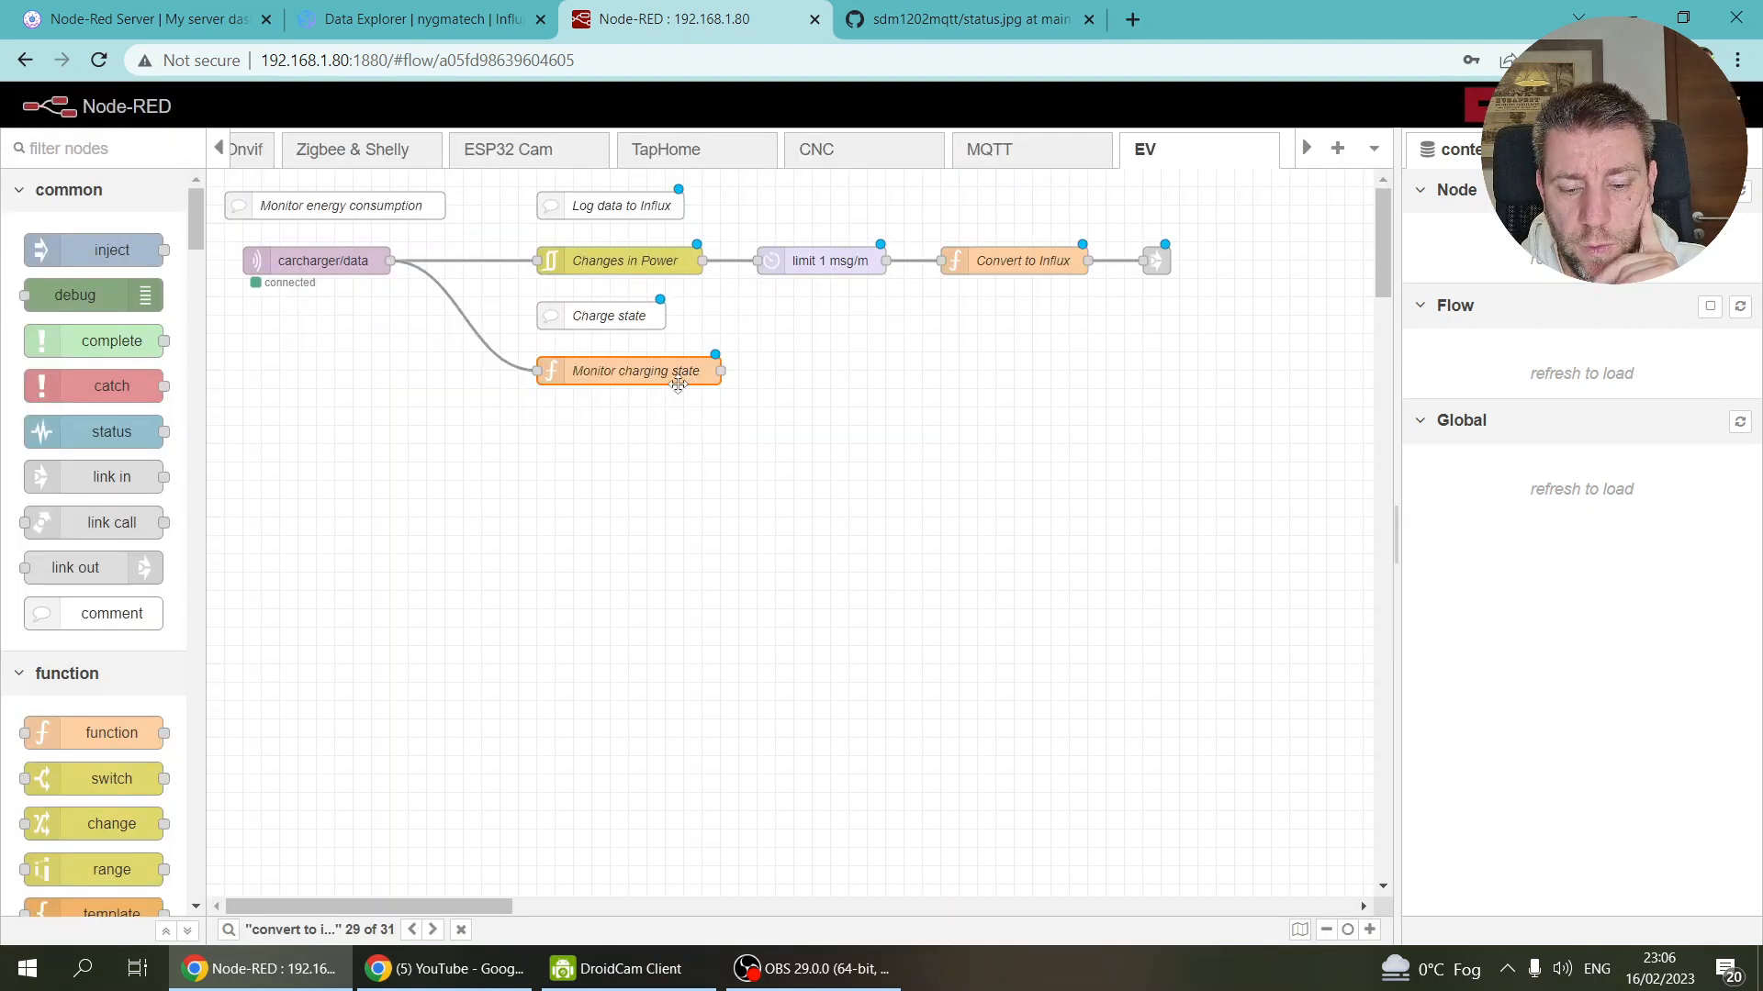
Step: Load chargestate from flow context with let chargestate = flow.get("chargestate");
double_click(677, 382)
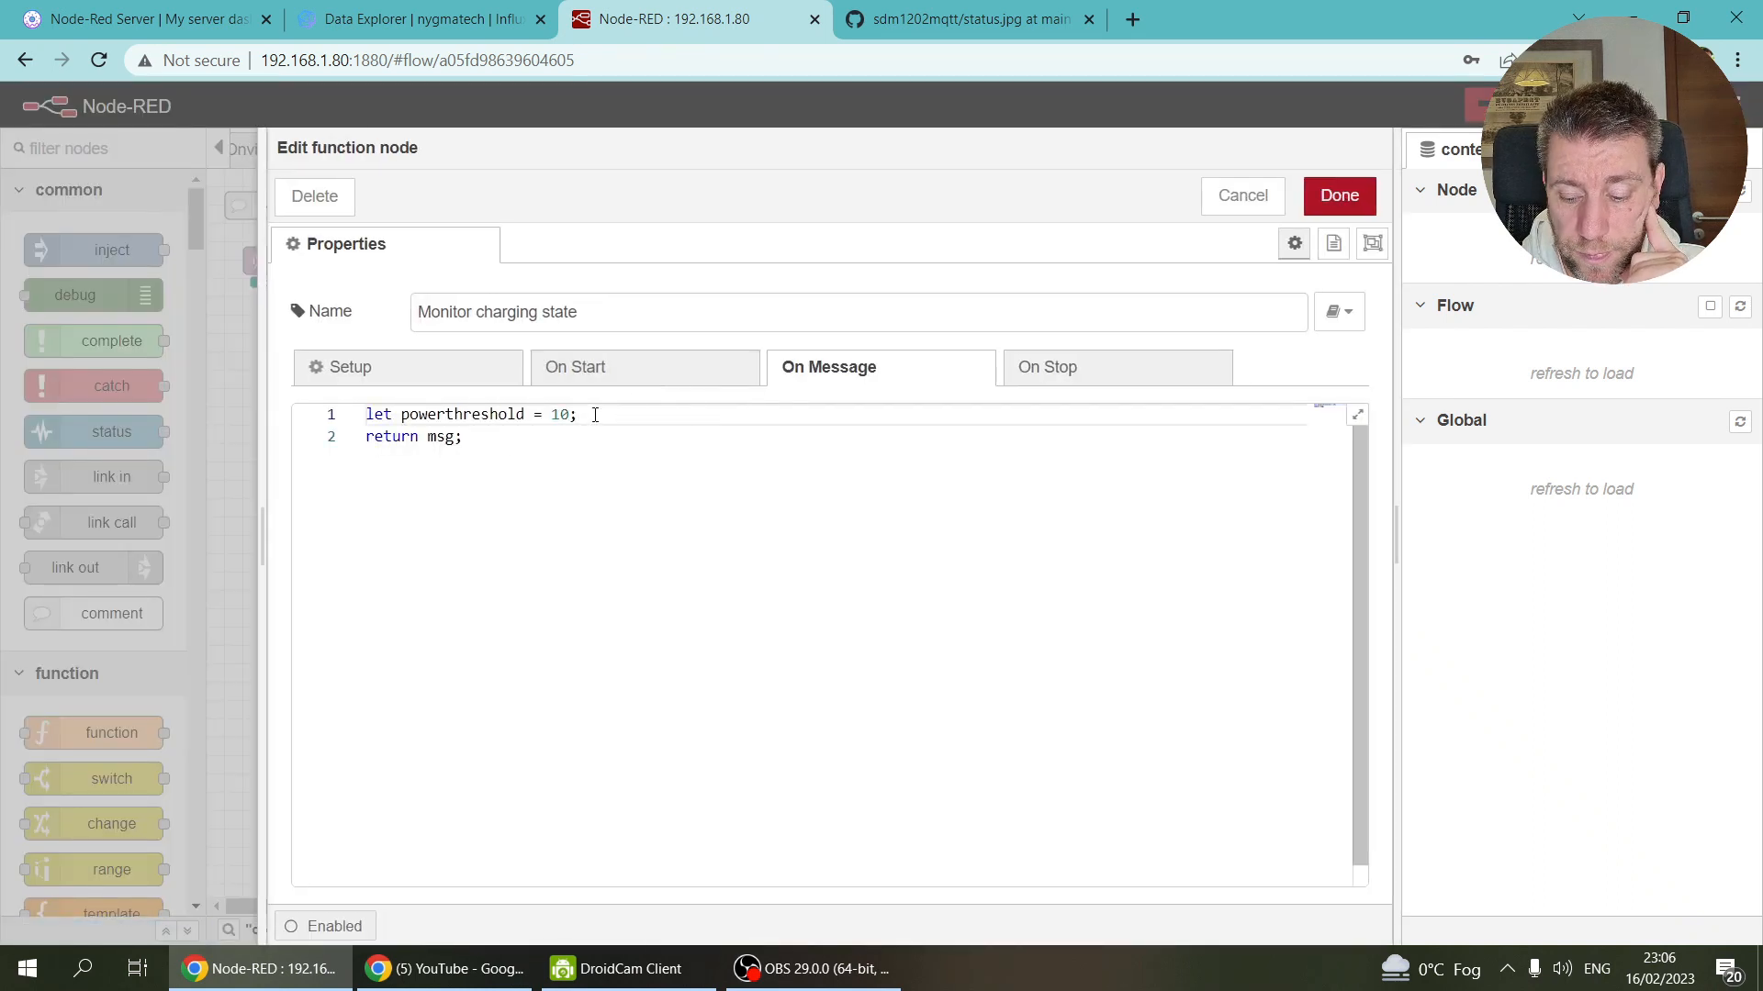
key(Return)
key(Return)
text(let chr)
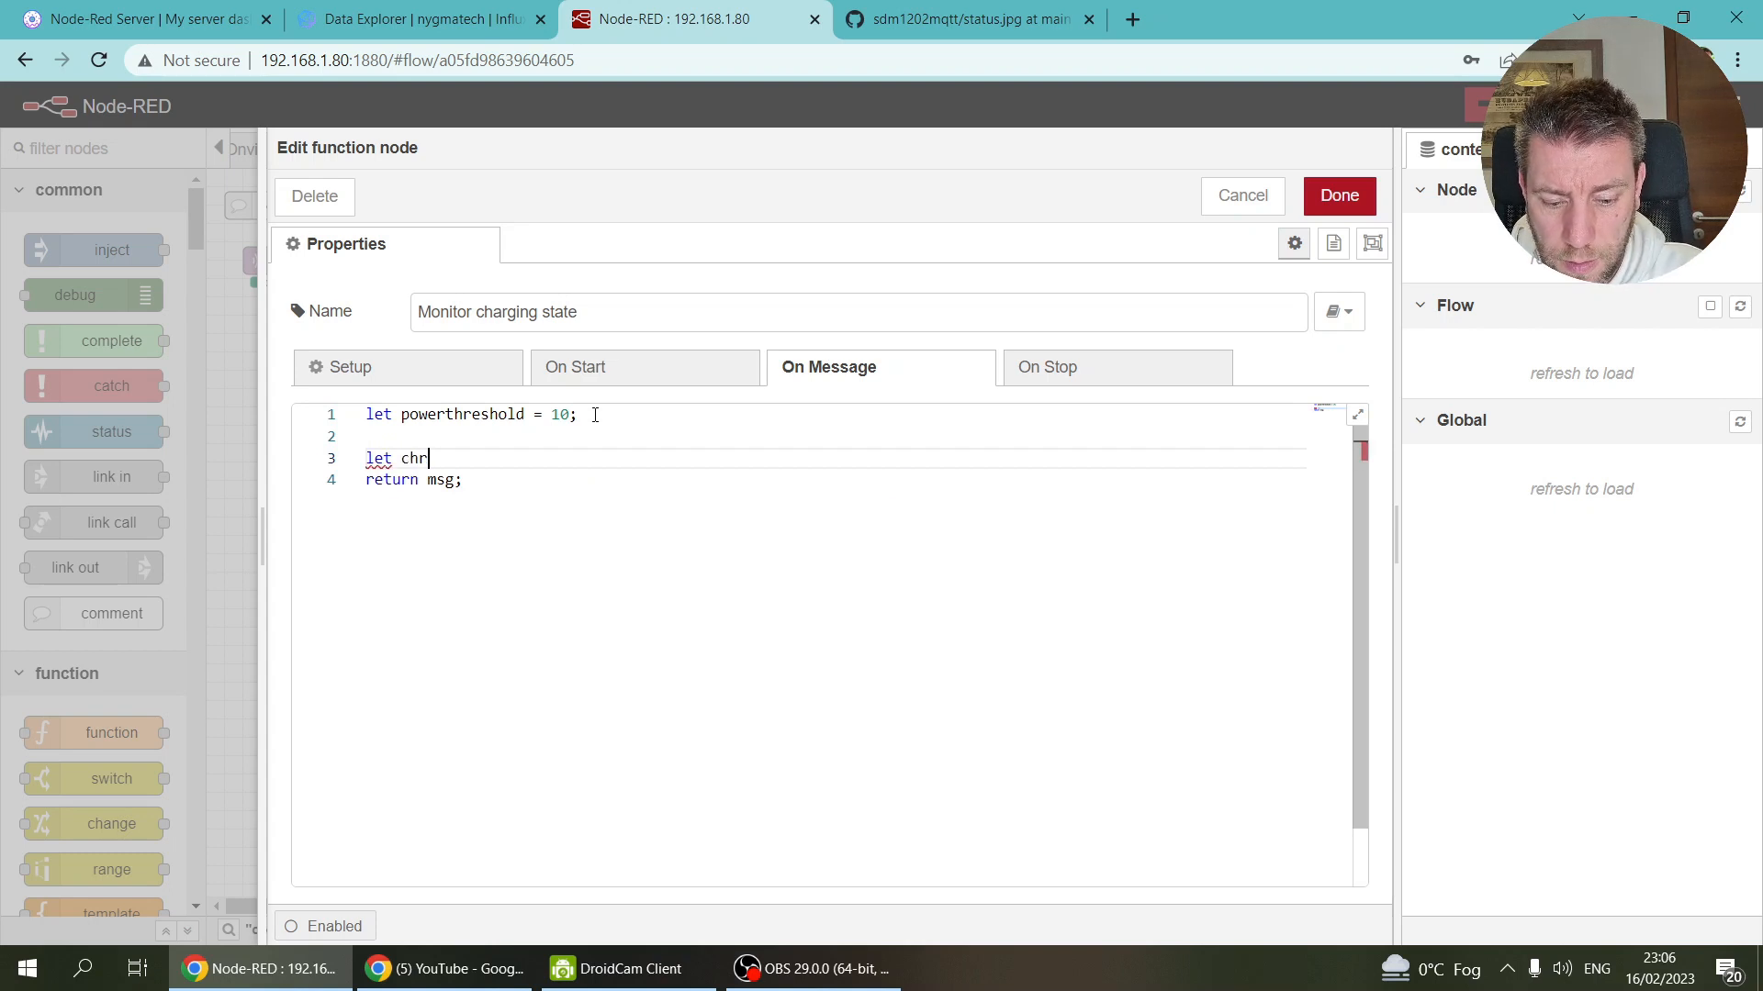
key(BackSpace)
text(argestate)
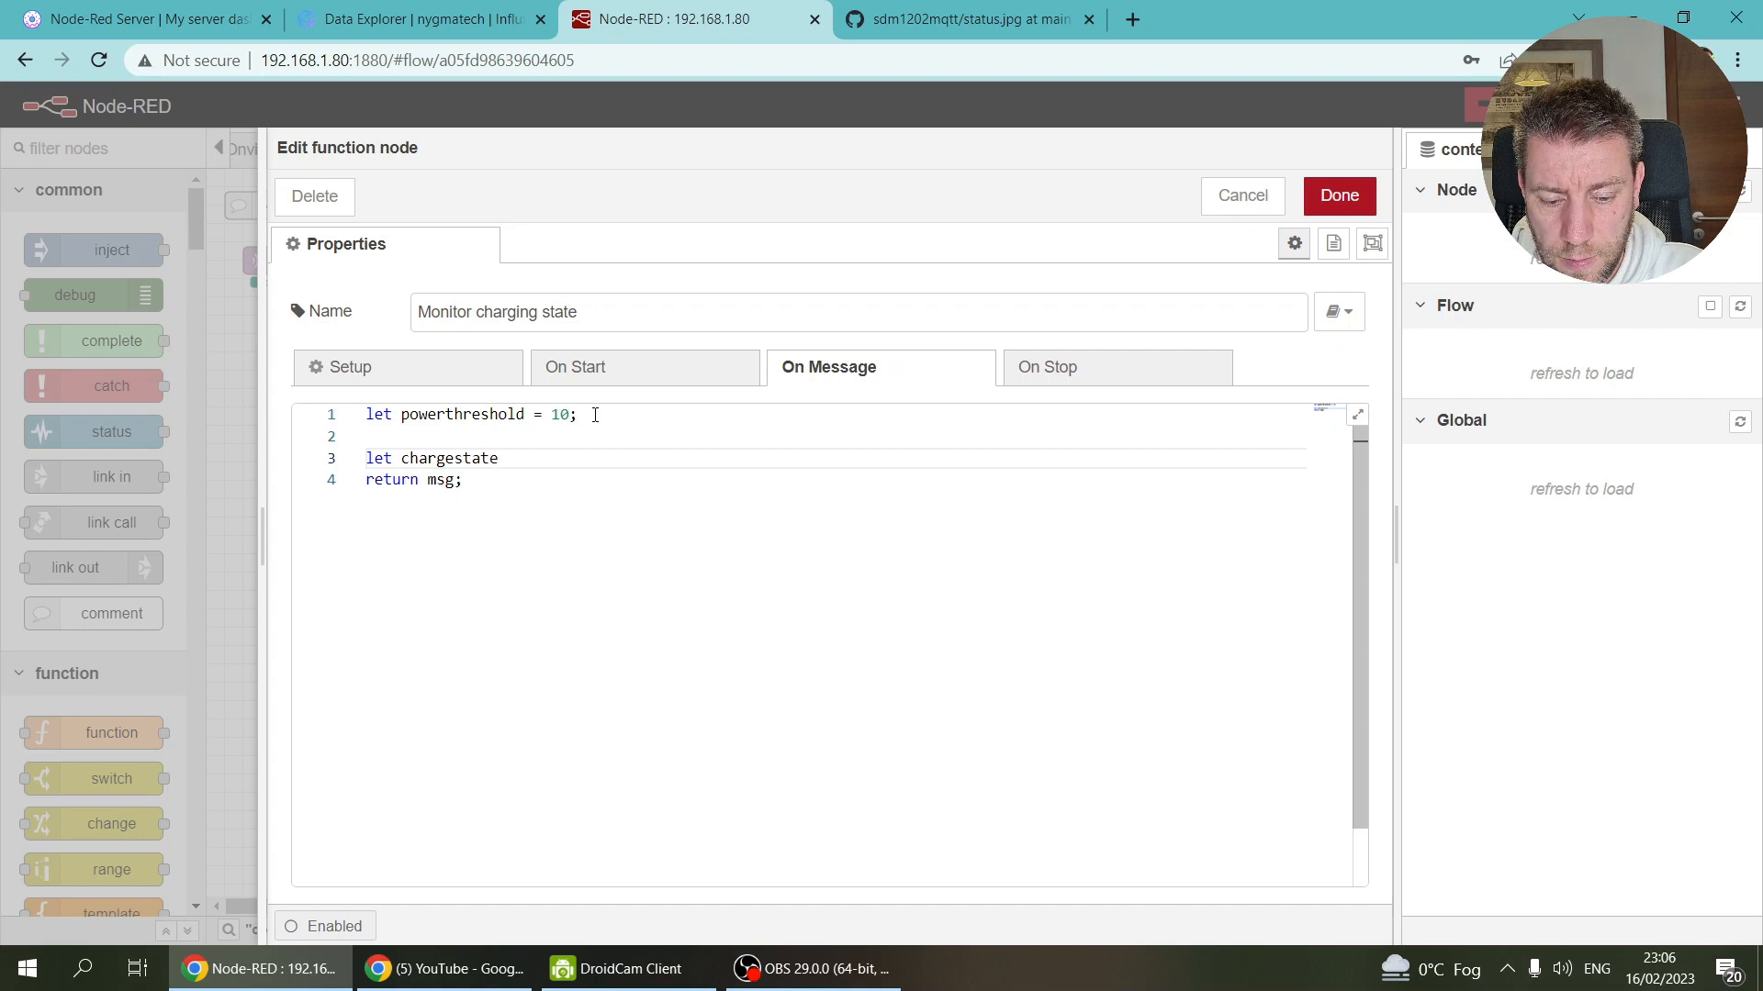
text( = )
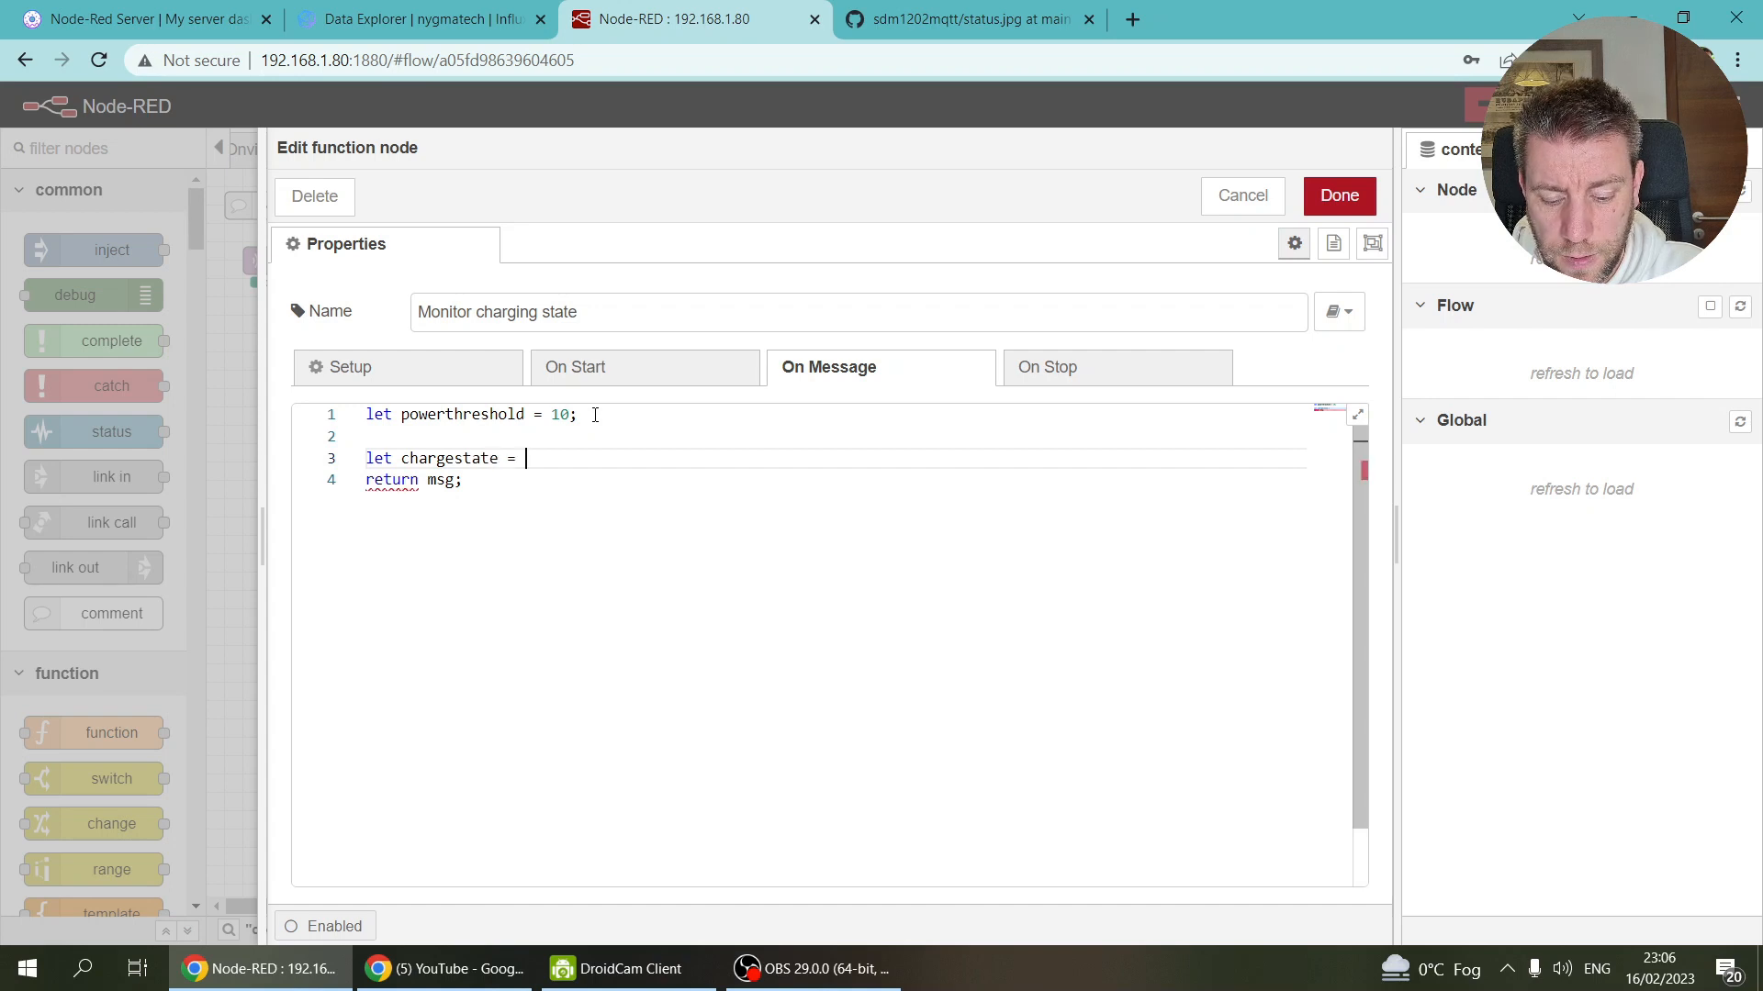
text(fl)
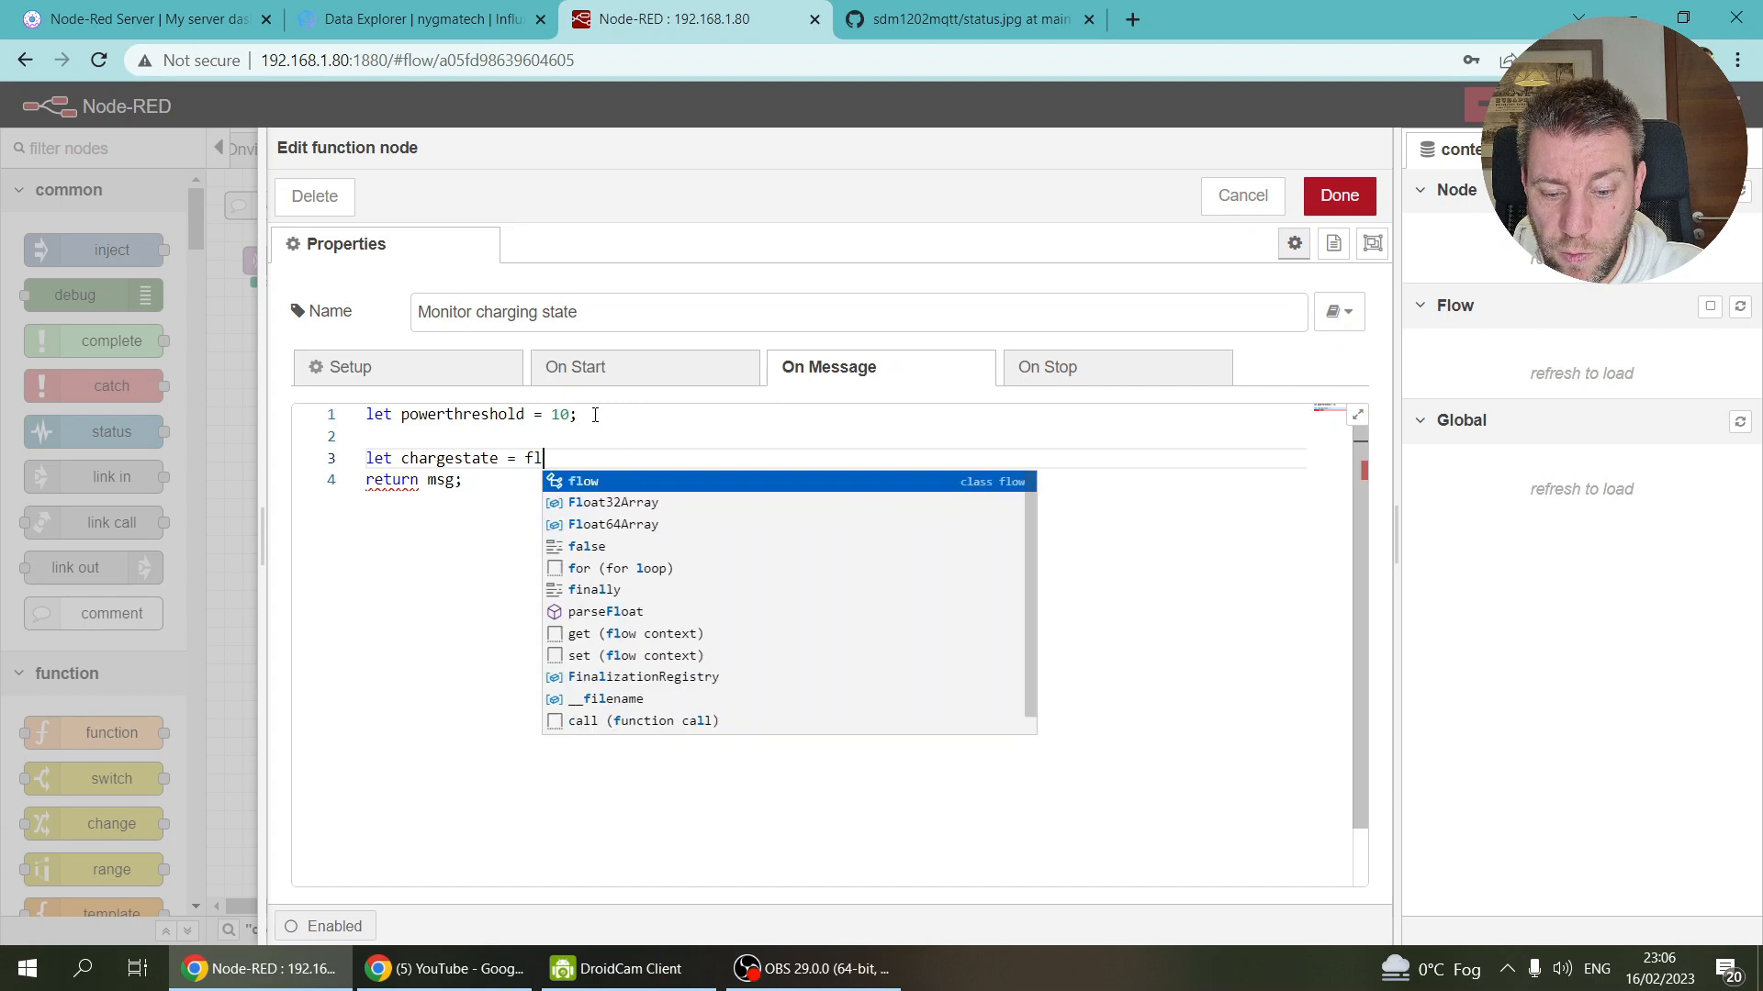
text(ow.get(")
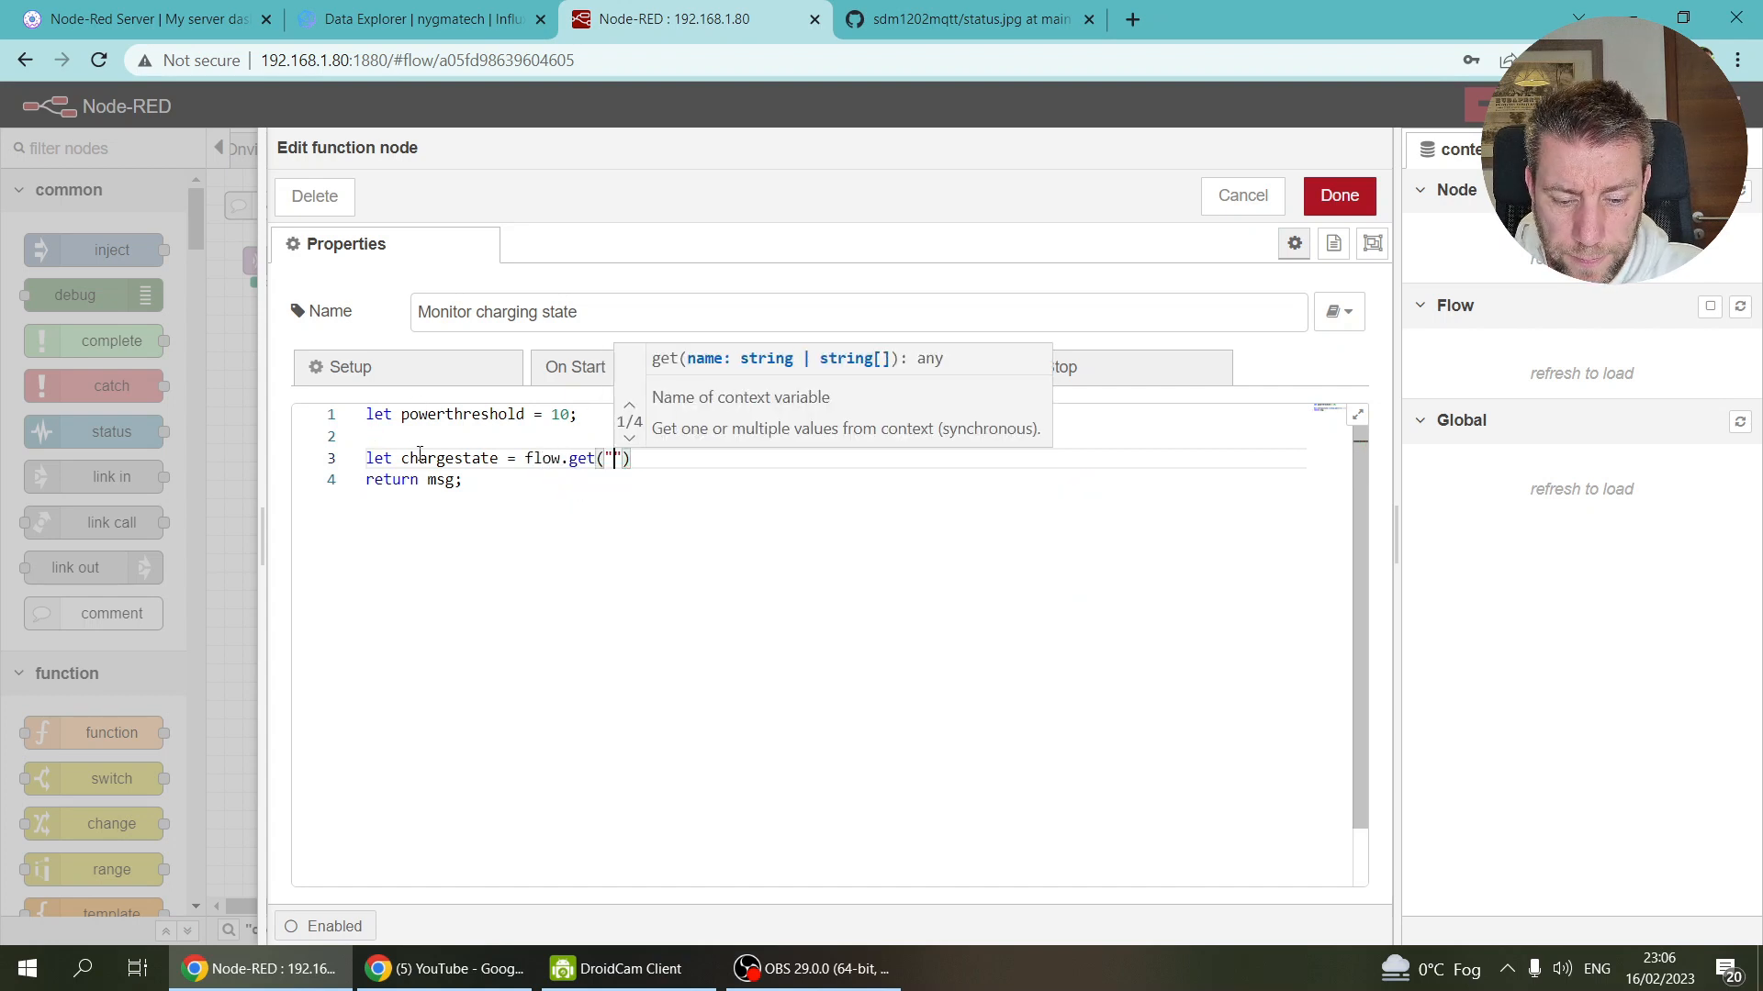
double_click(450, 458)
click(616, 457)
key(ctrl+v)
click(820, 456)
text(;)
Step: Add an if condition checking whether chargestate === undefined
key(Return)
text(if ()
key(ctrl+v)
text(===undfined))
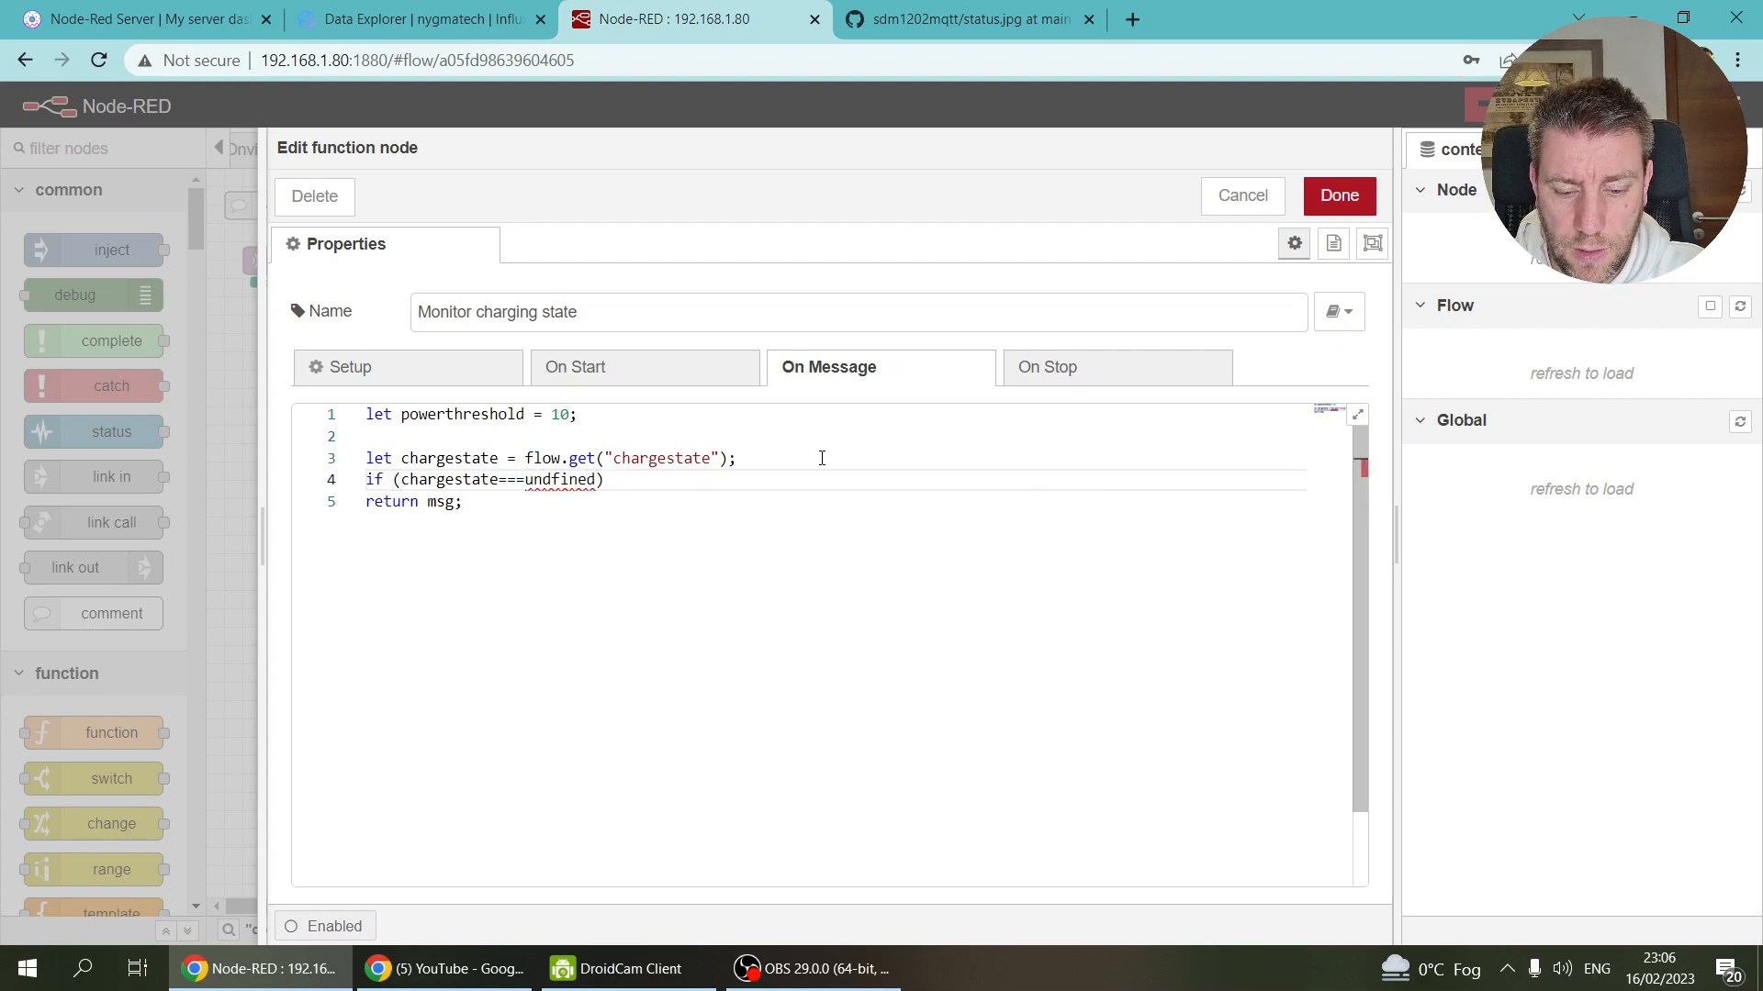
double_click(597, 479)
text(indefined)
click(534, 481)
key(BackSpace)
text(u)
Step: Inside the undefined check, initialise chargestate to {"charging": false}
key(End)
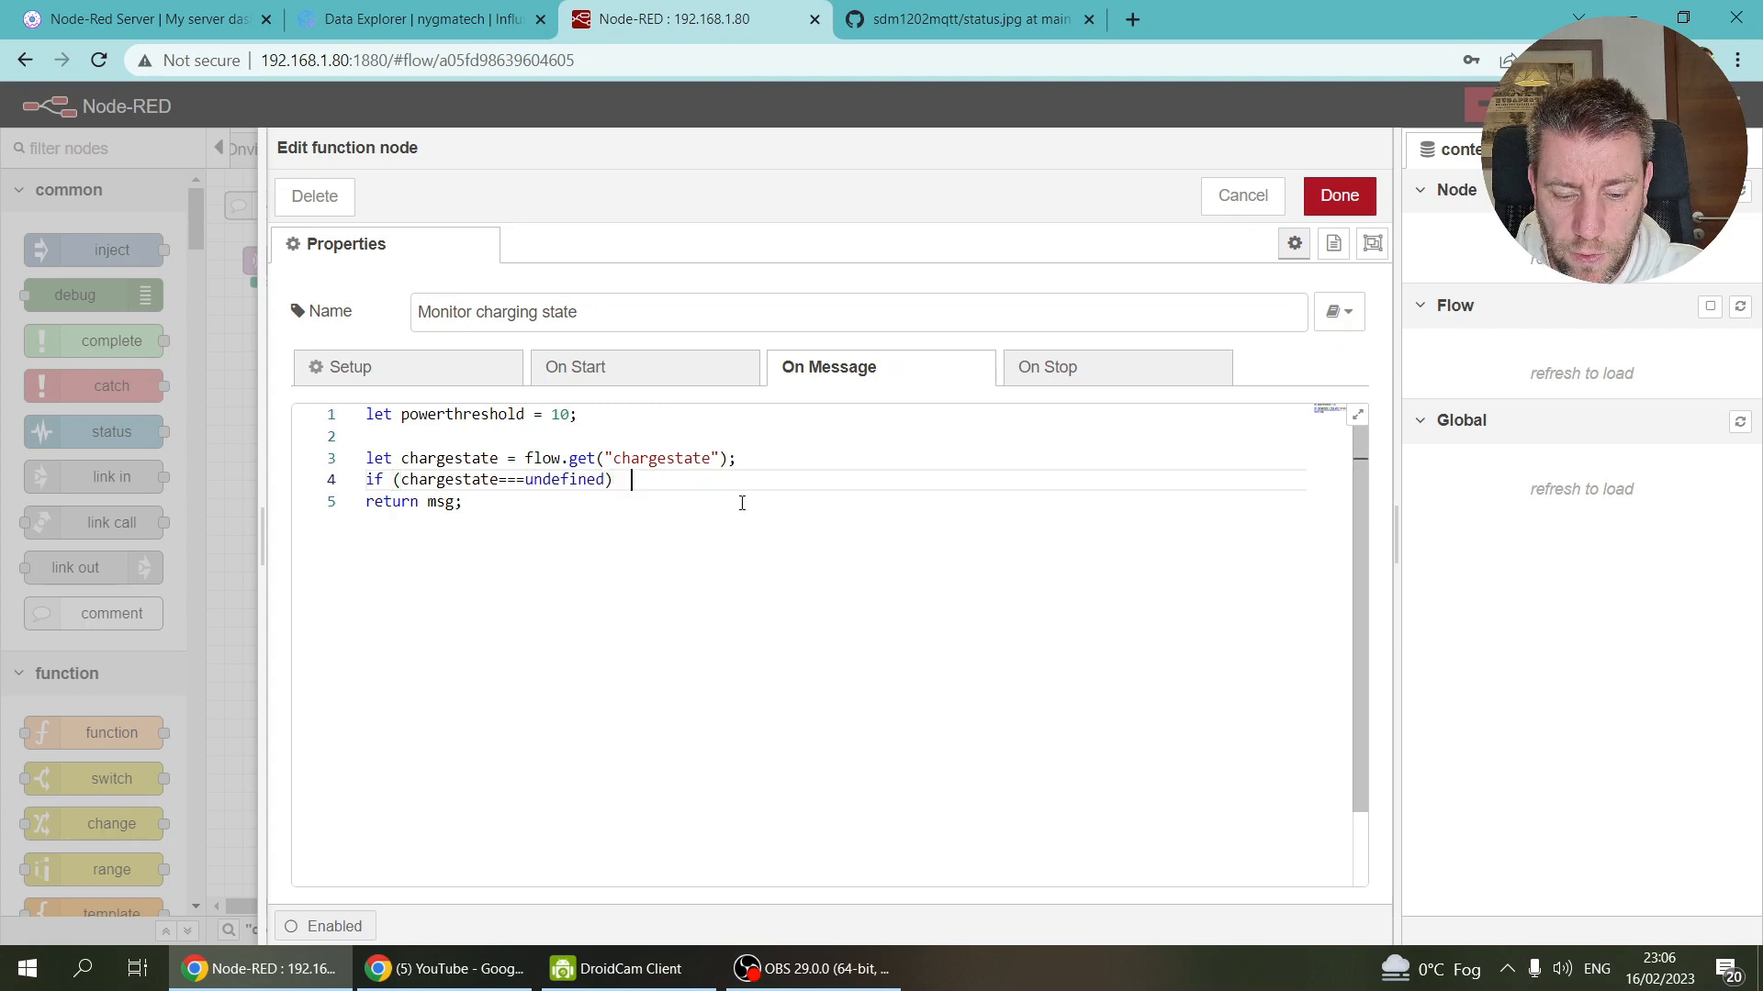
text({)
key(Return)
text(chargestate )
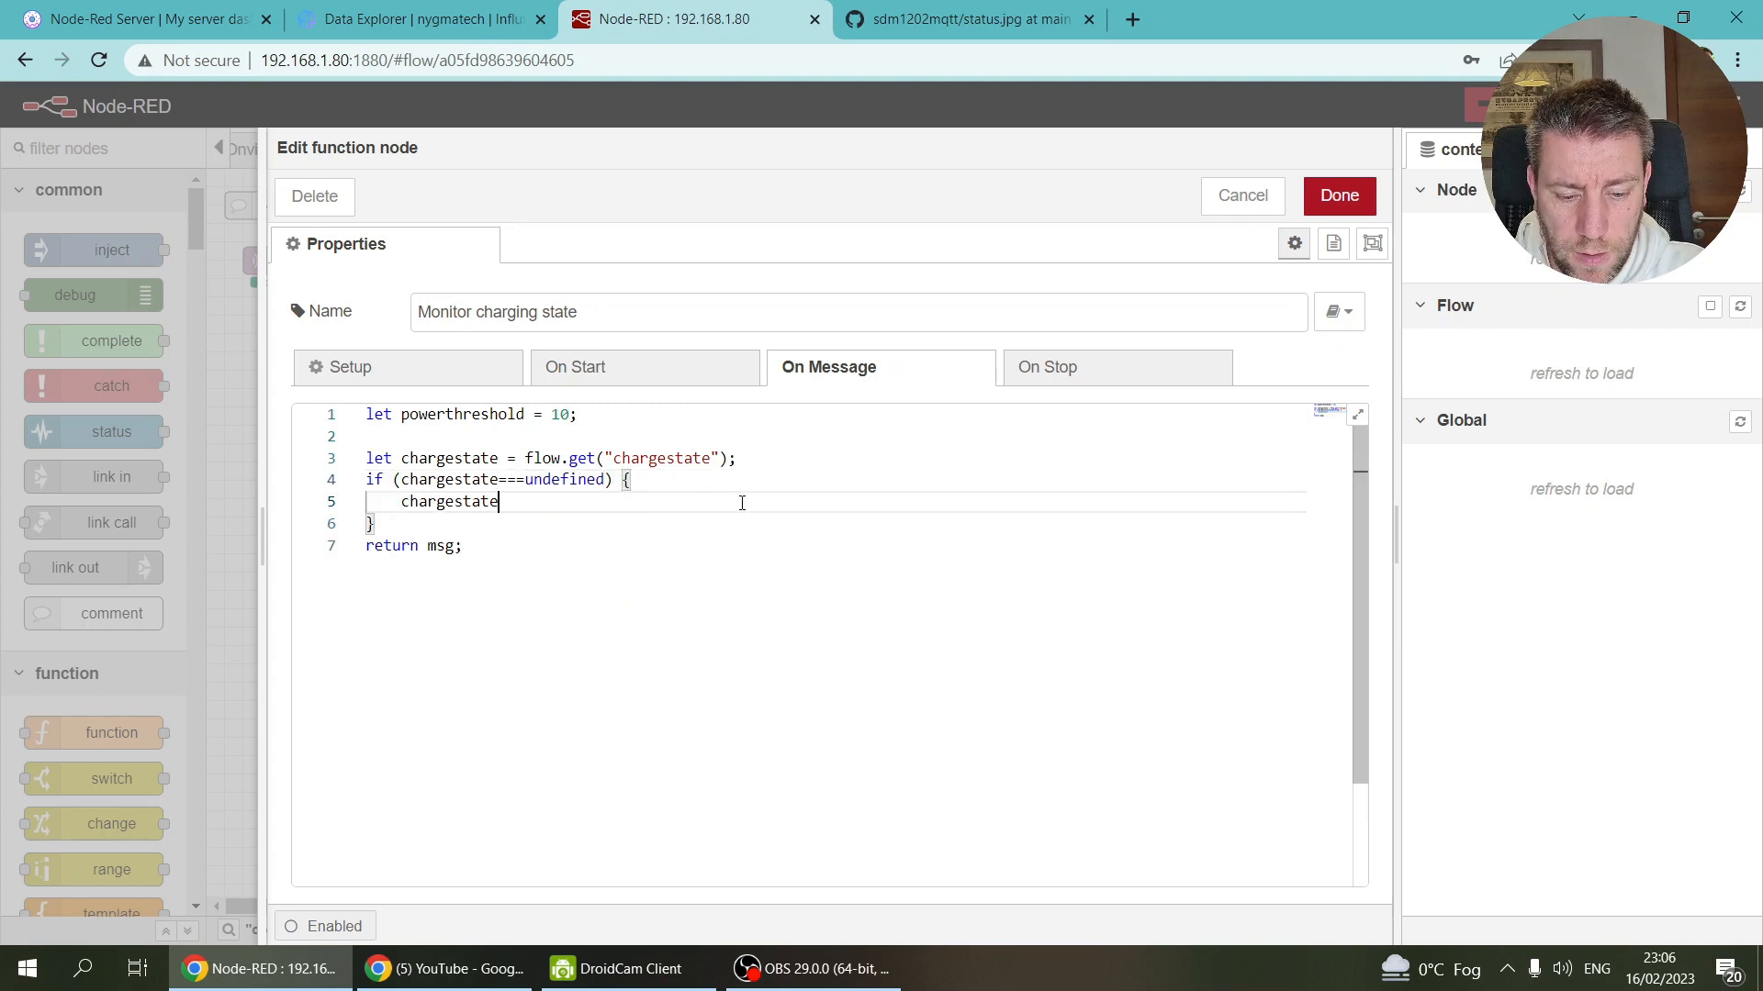
text(= {})
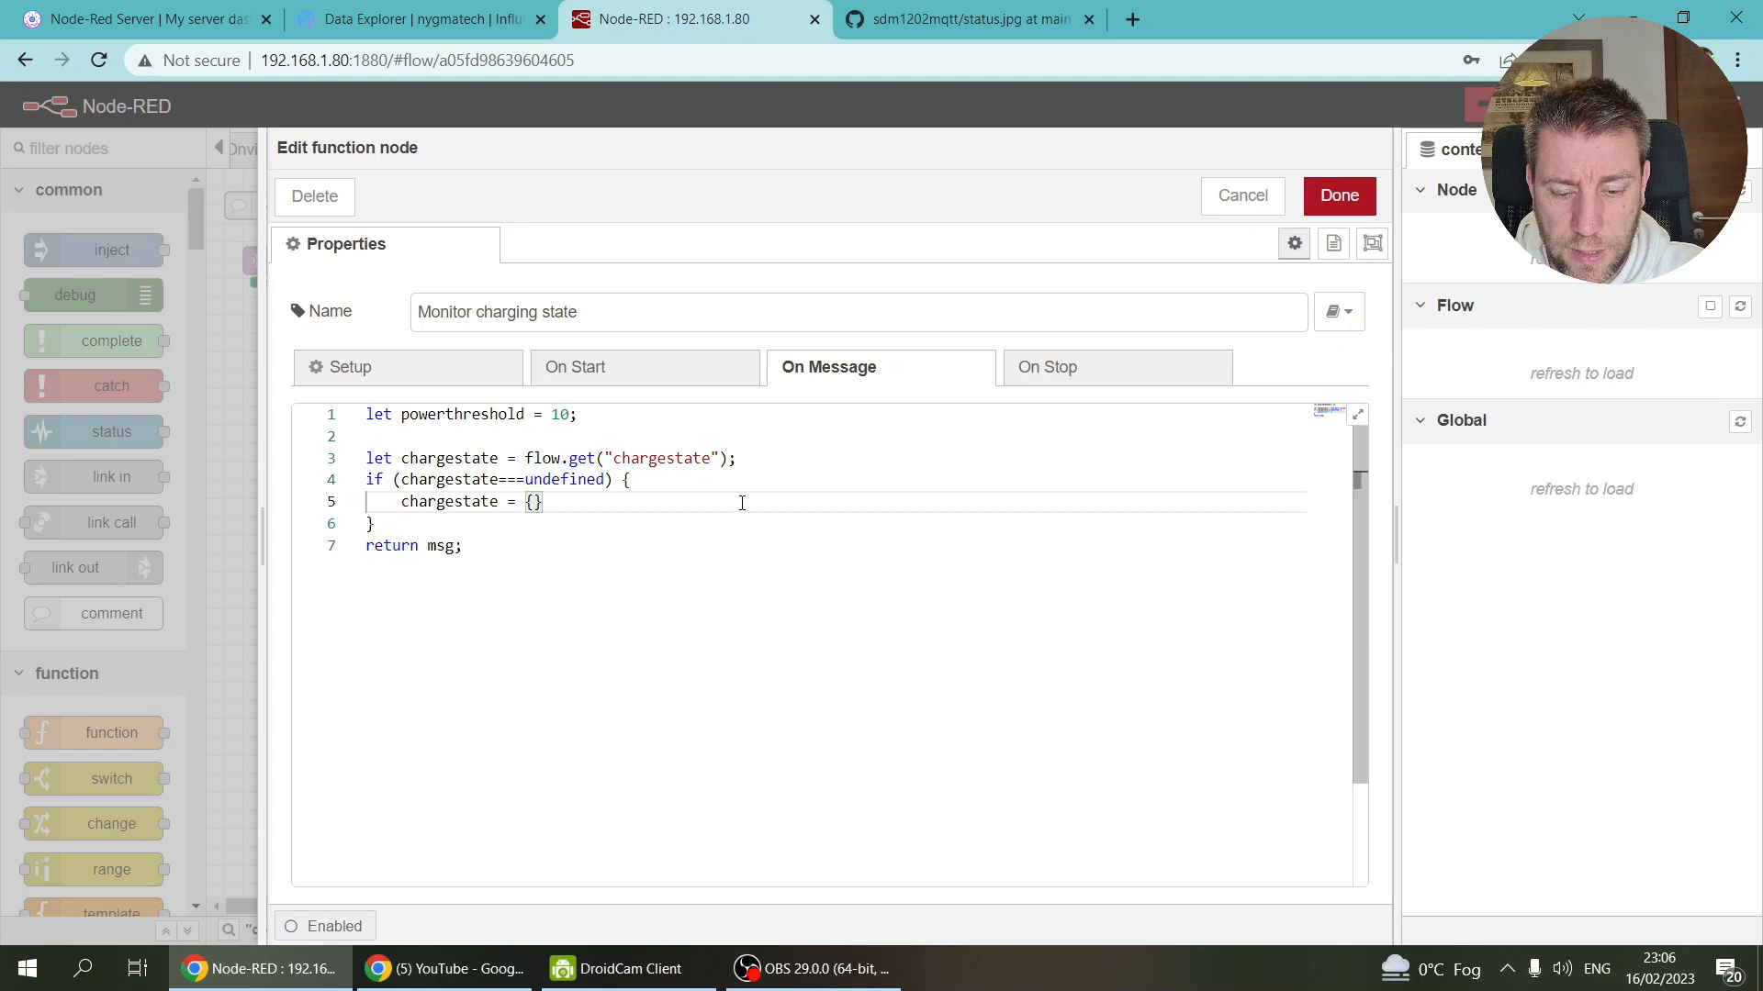
text(;)
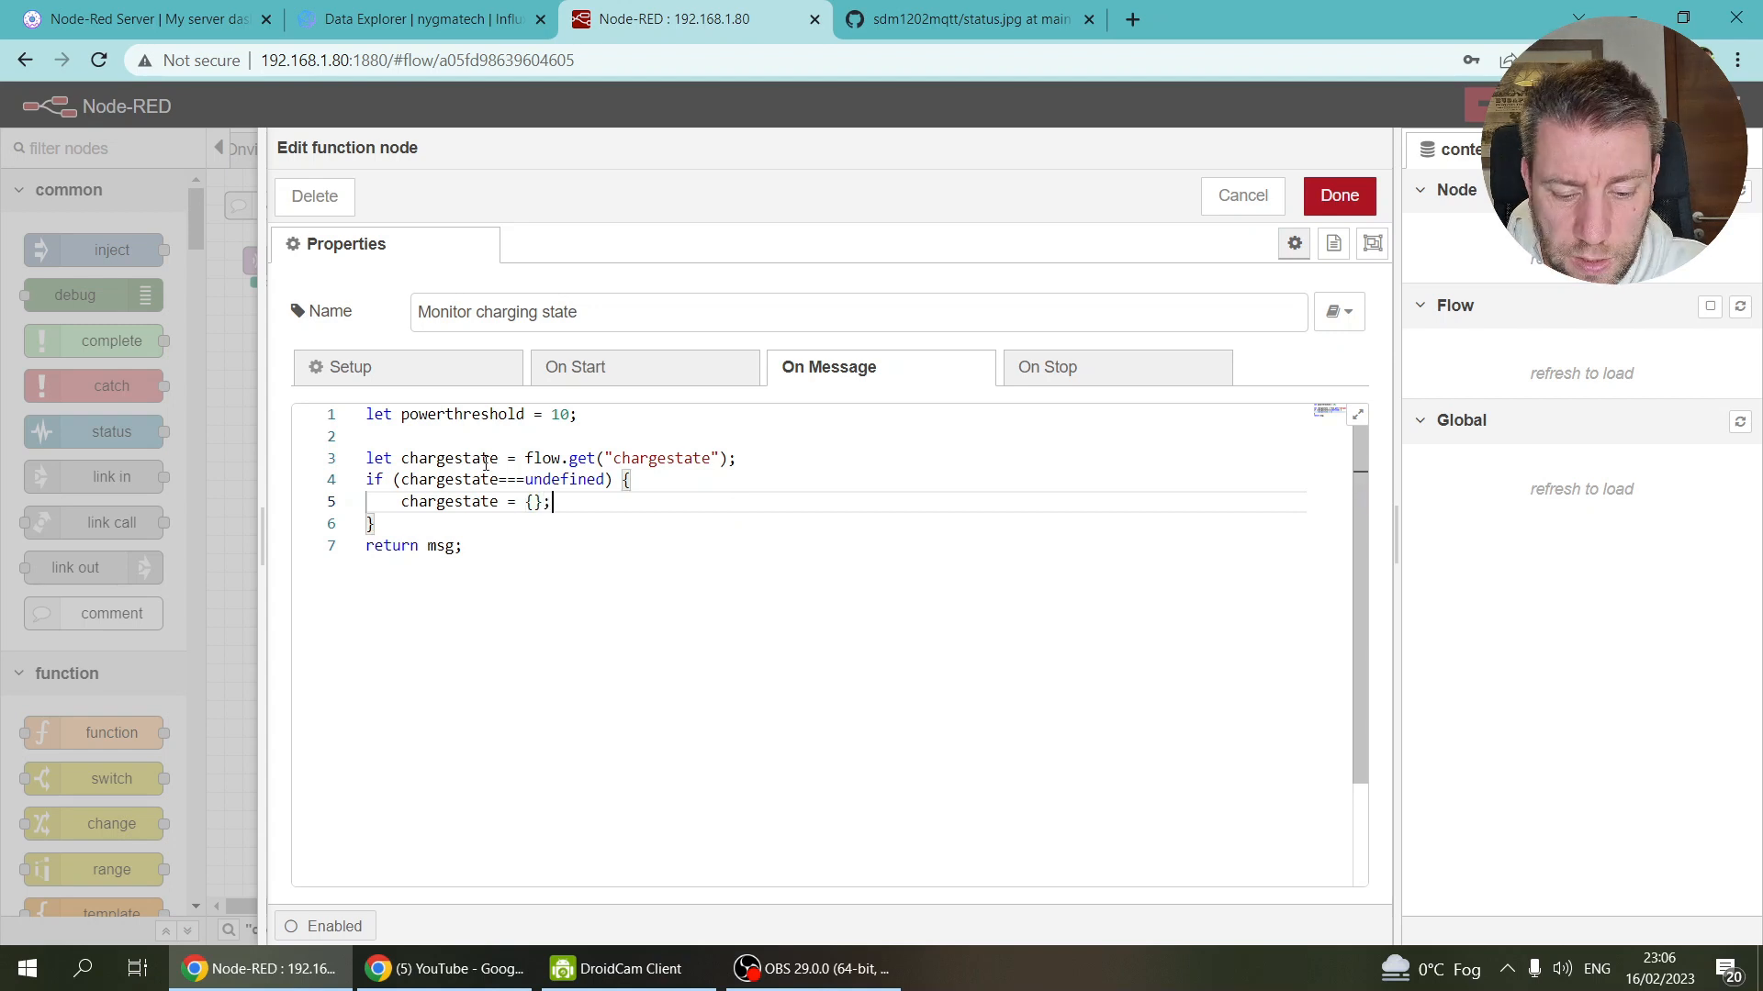
key(Left)
key(Left)
text("charging)
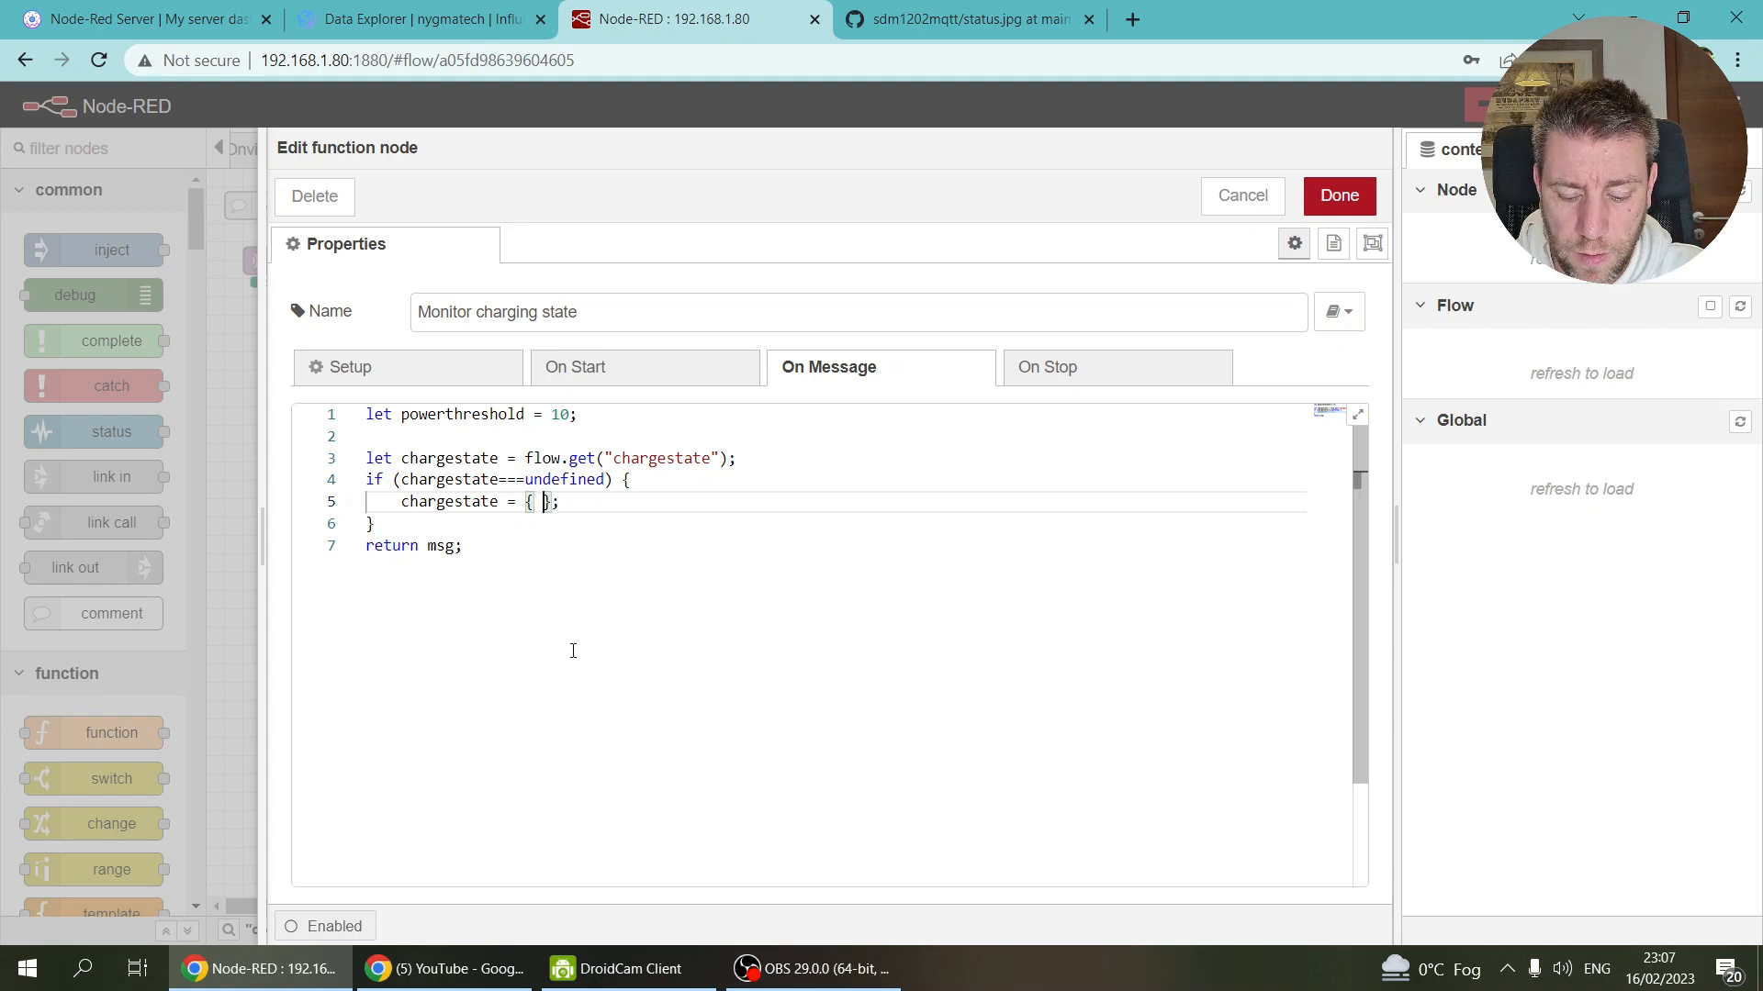
key(BackSpace)
text(": false)
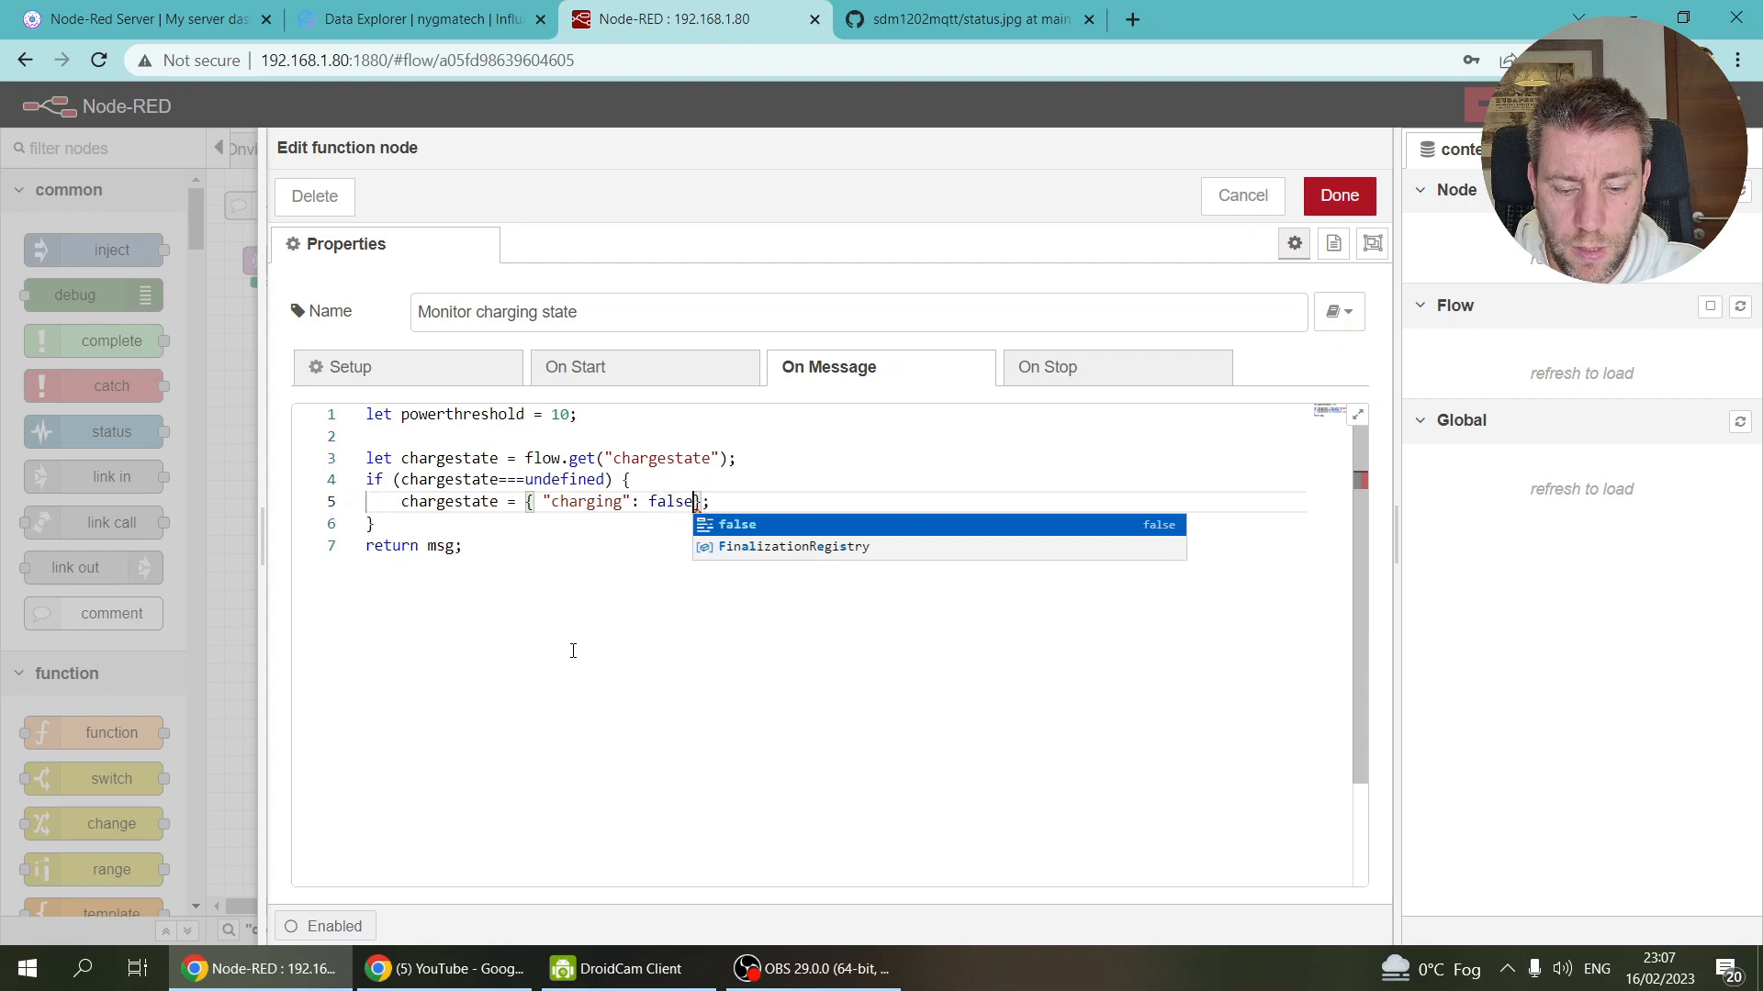
key(Escape)
key(Down)
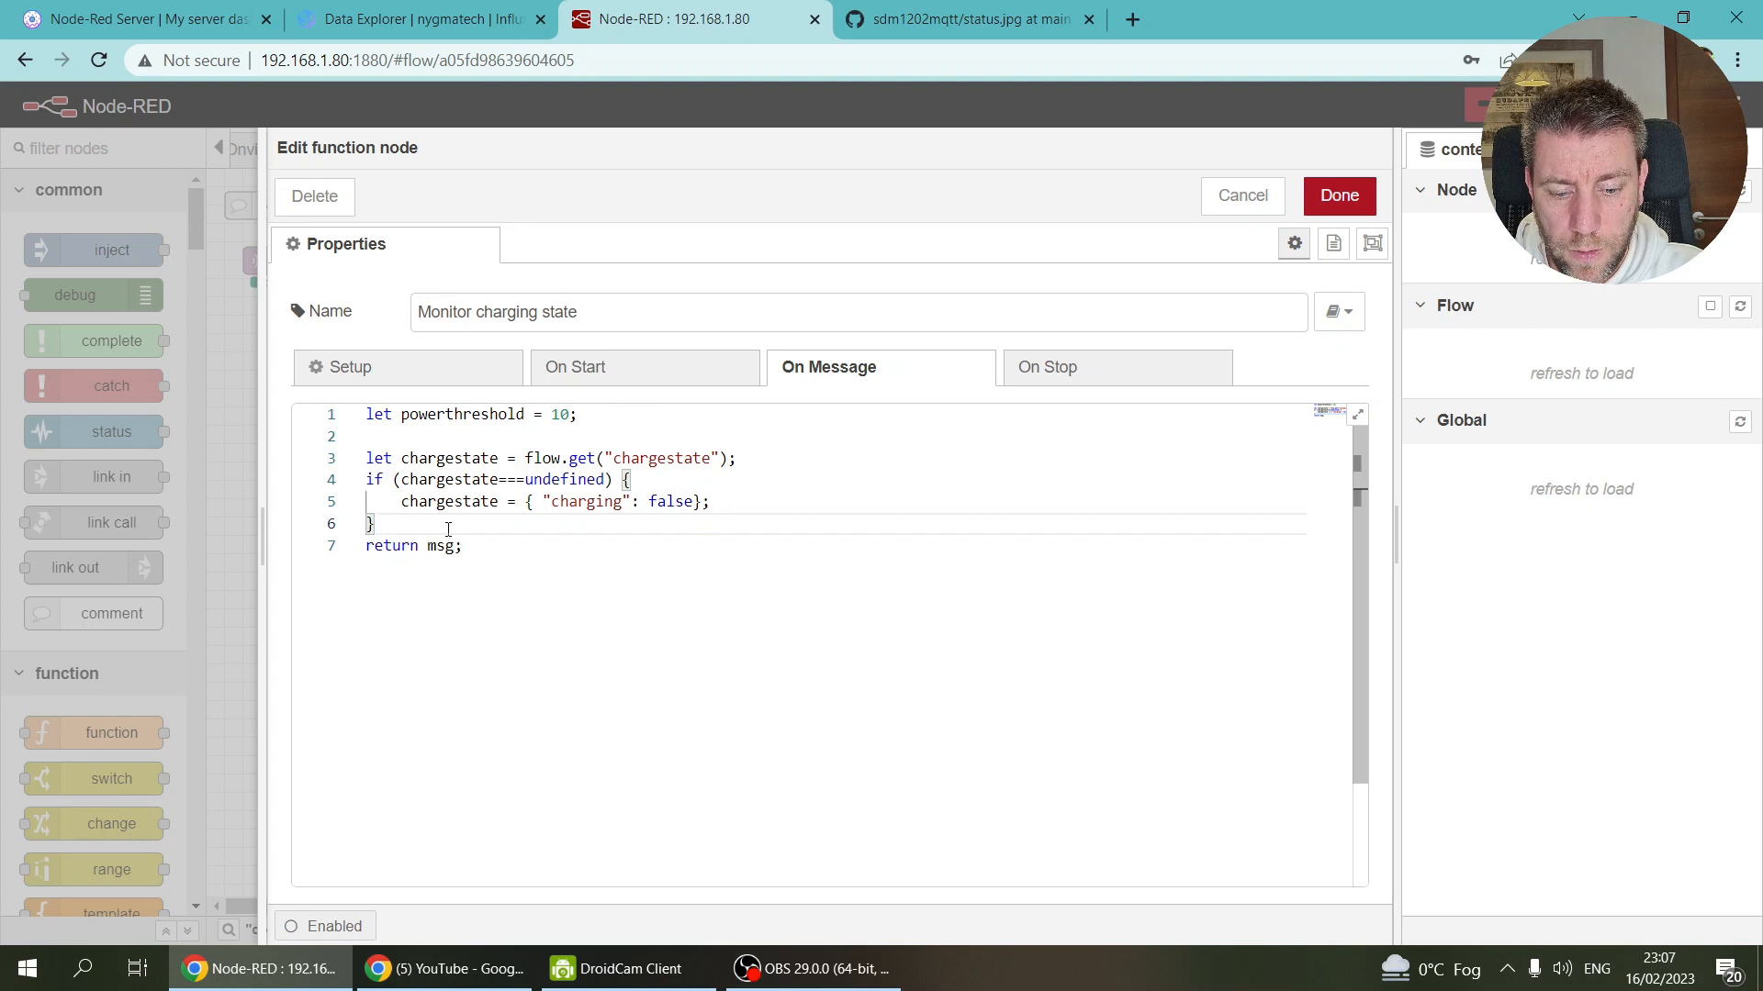
Step: Start a condition requiring not chargestate.charging and msg.payload.activepower >= the threshold
key(Return)
key(Return)
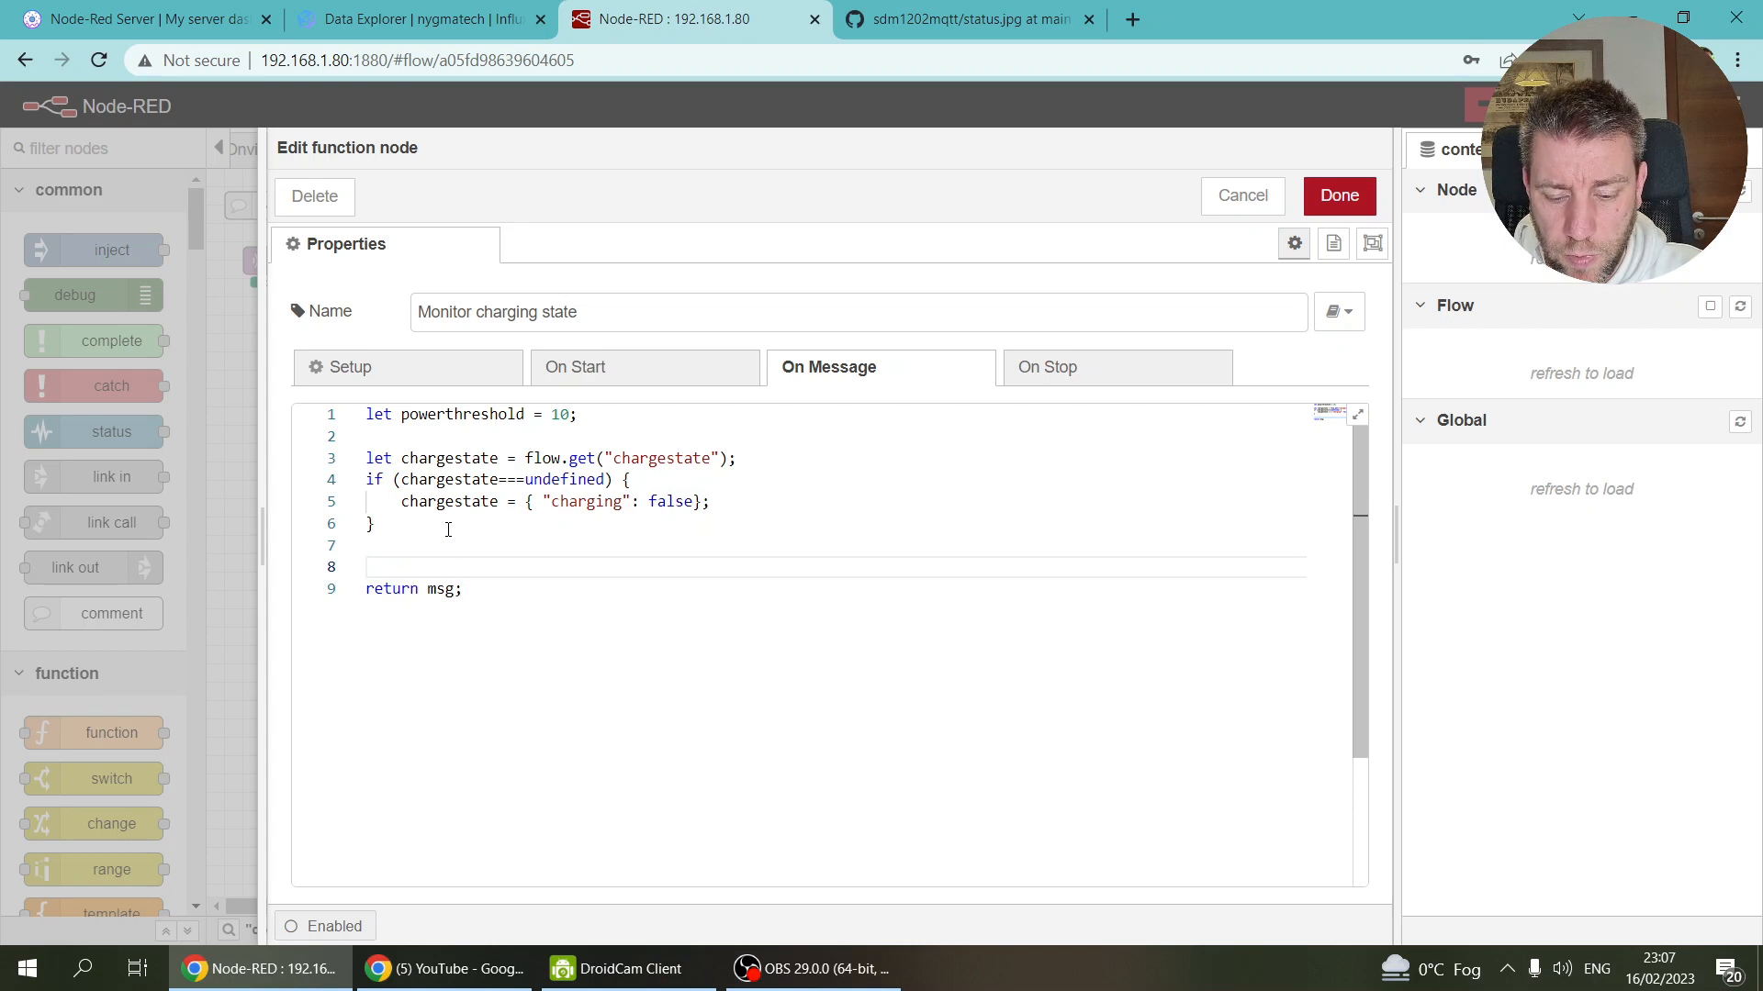
text(if ()
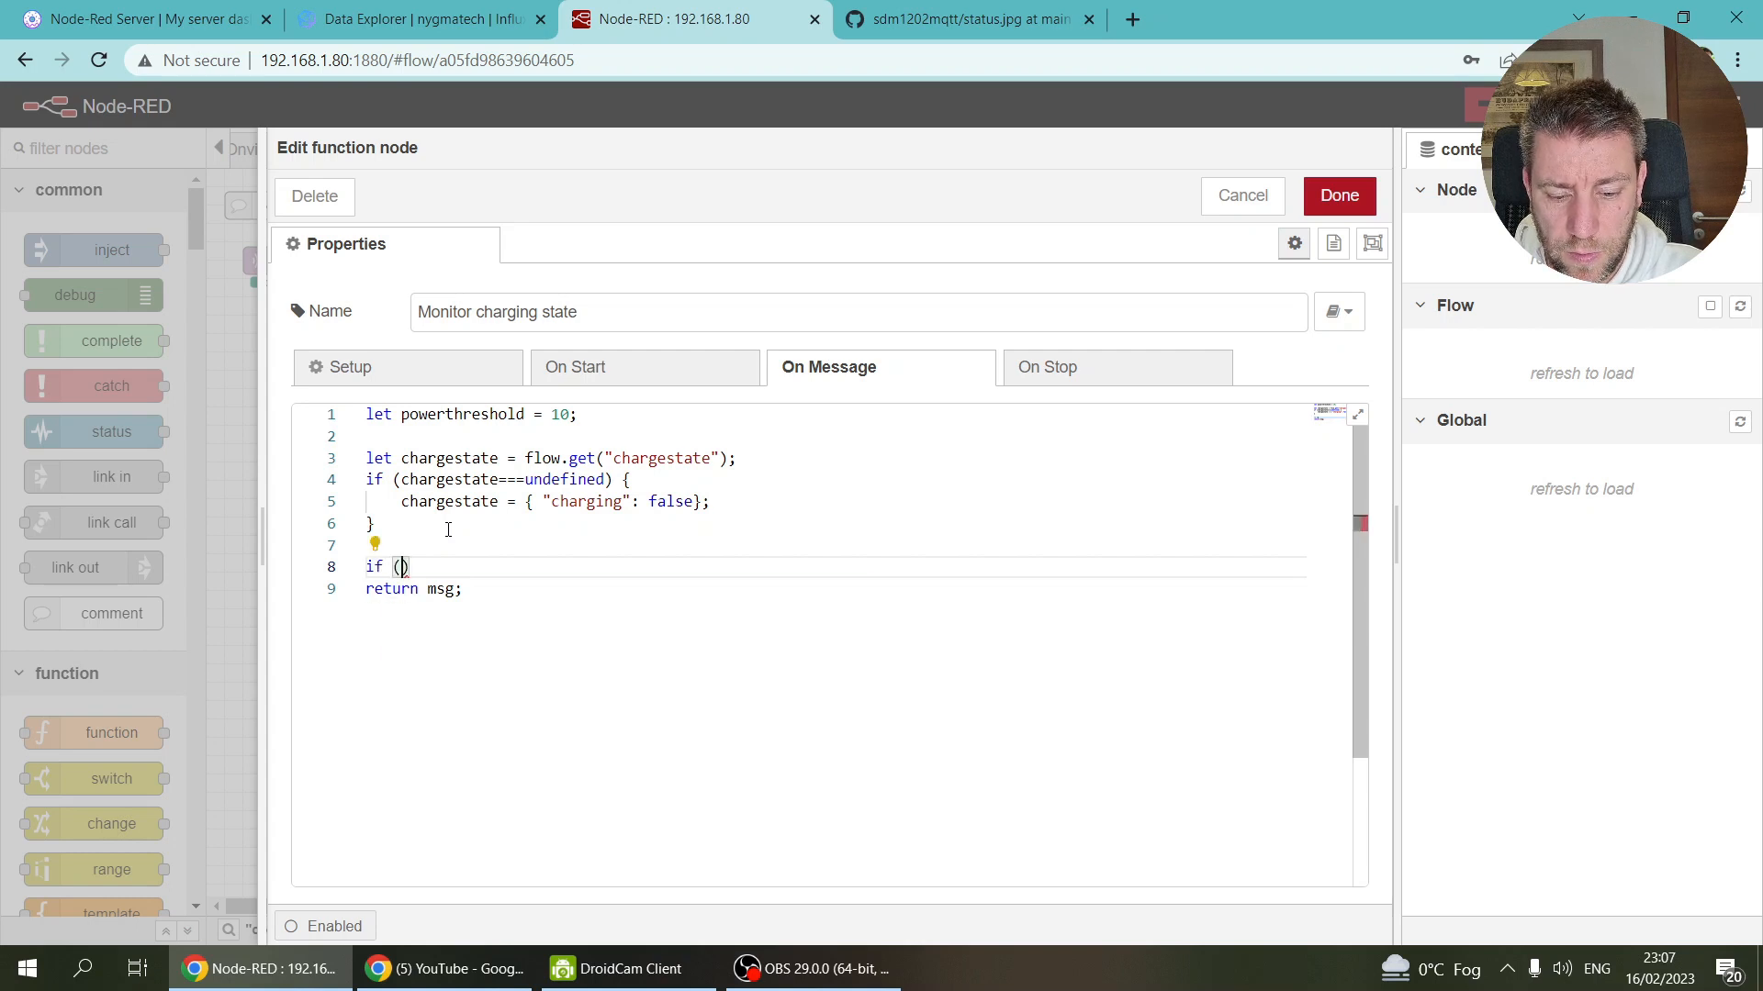
text(chargestate.c)
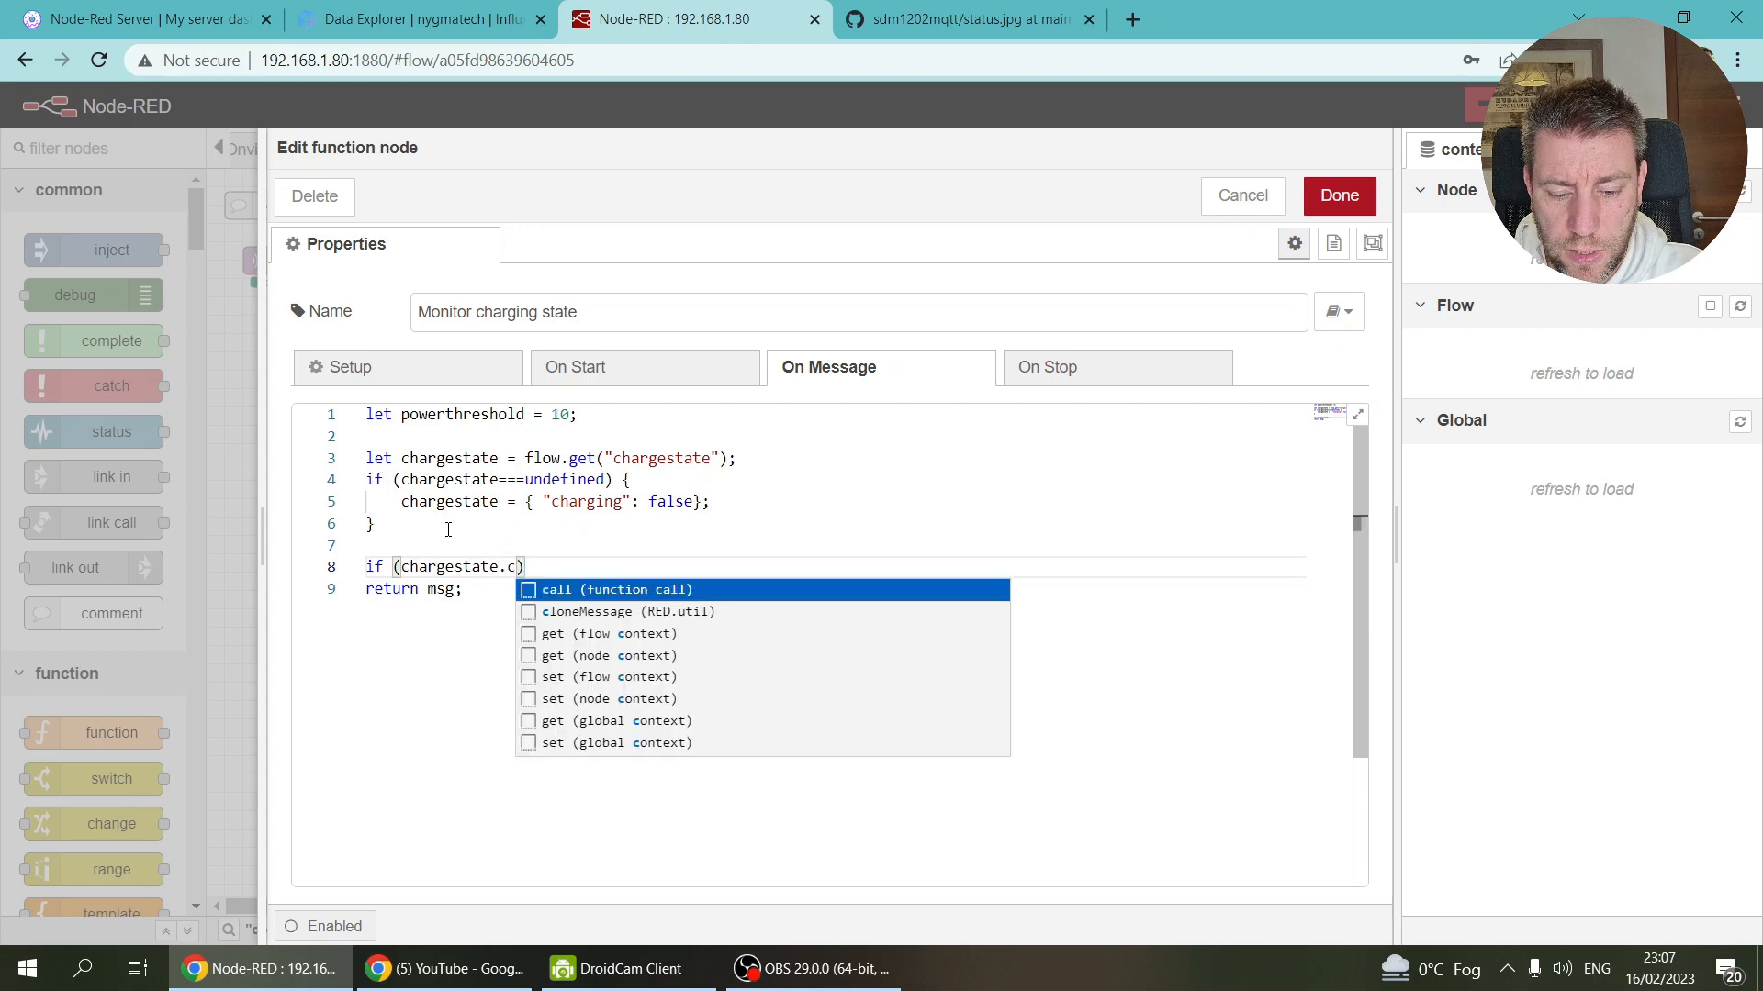
text(ha)
text(rging)
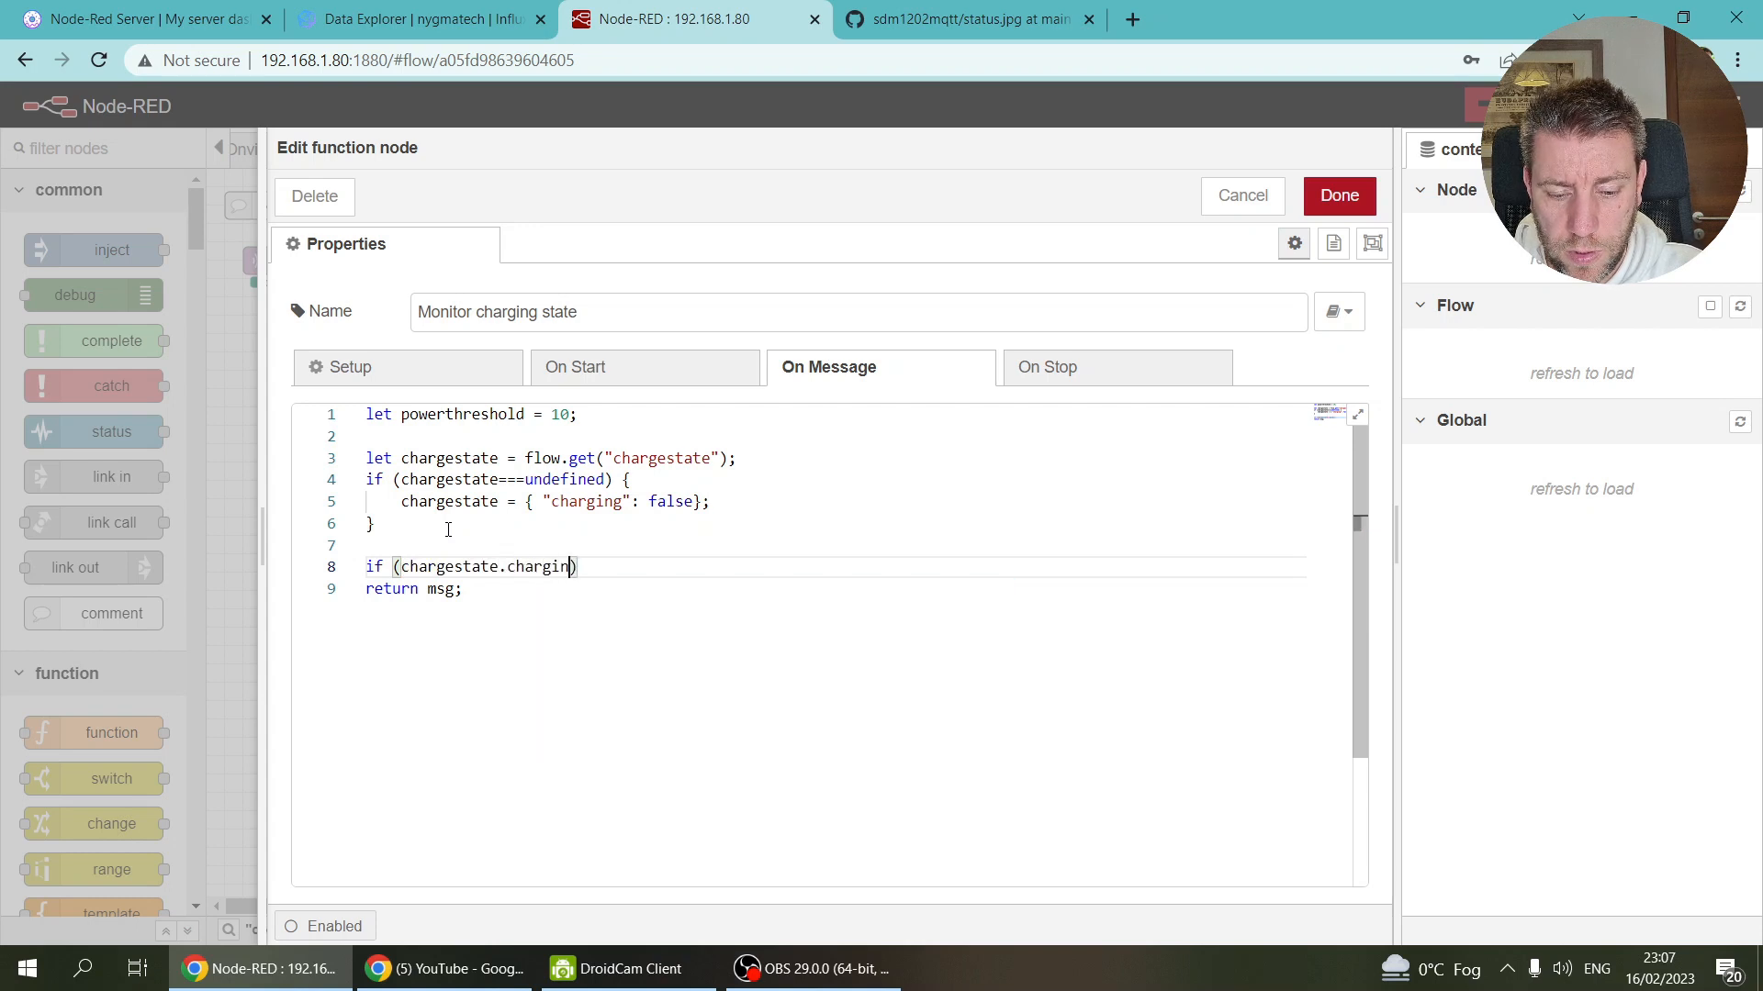
text(=)
key(BackSpace)
key(ctrl+Left)
key(ctrl+Left)
text(!)
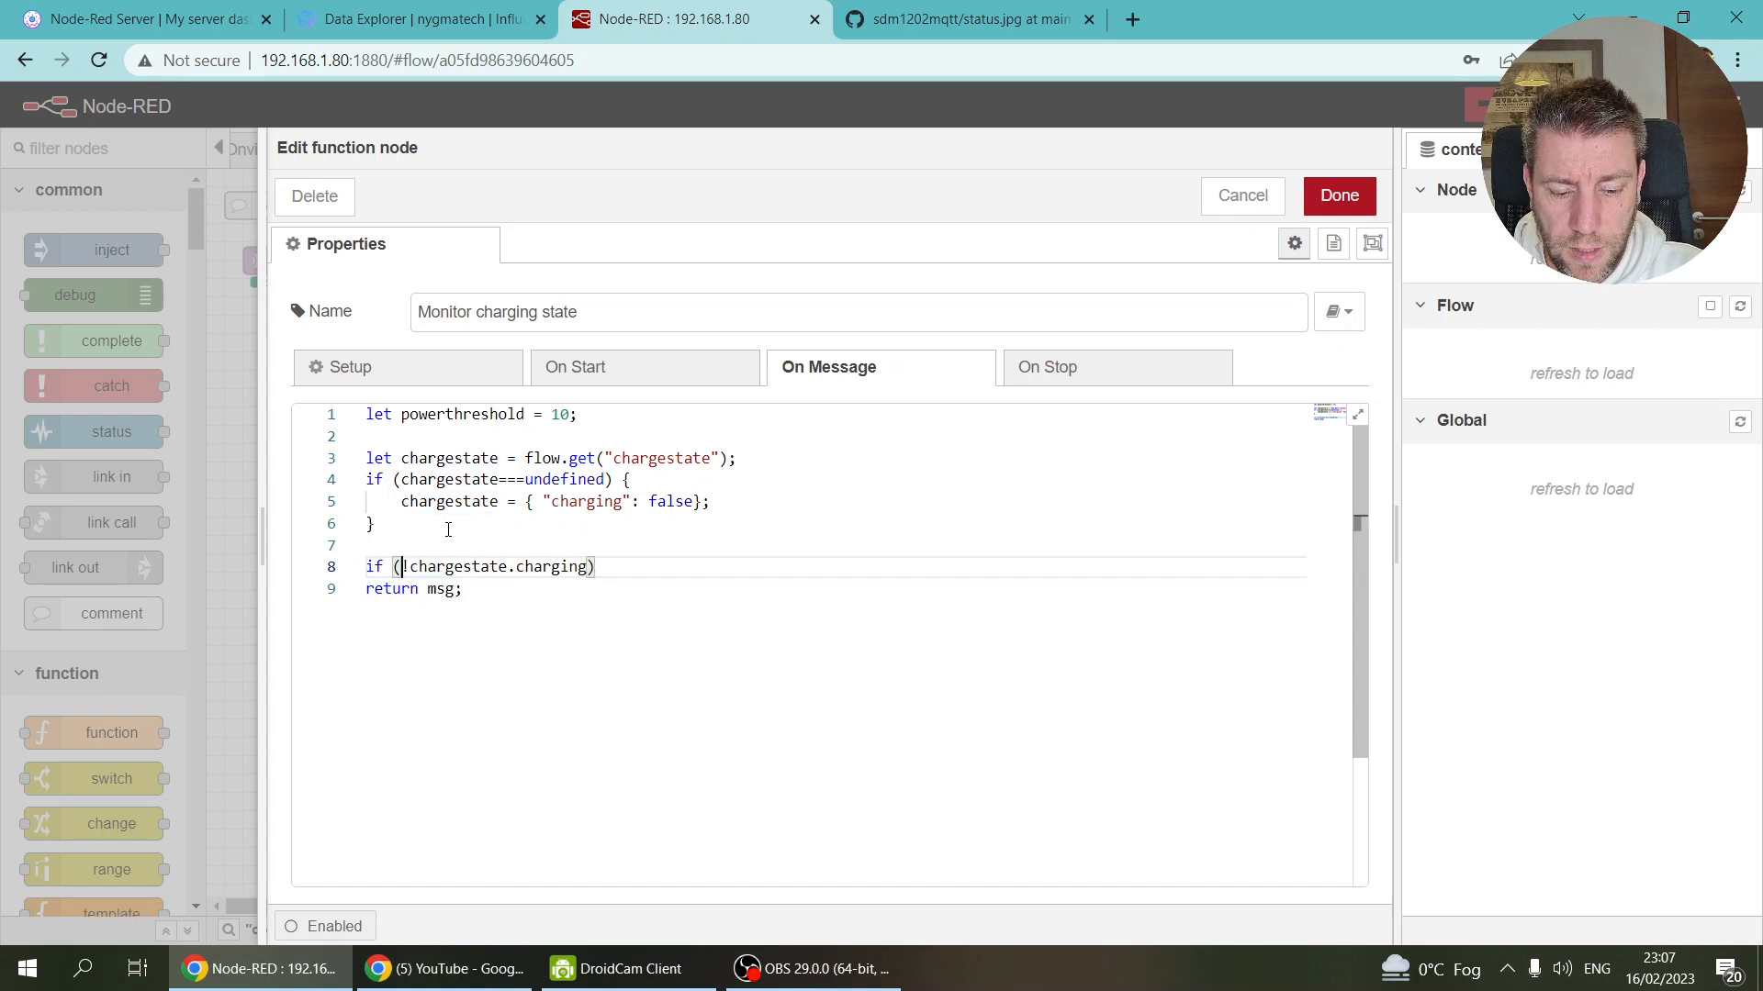
text(()
key(End)
key(Left)
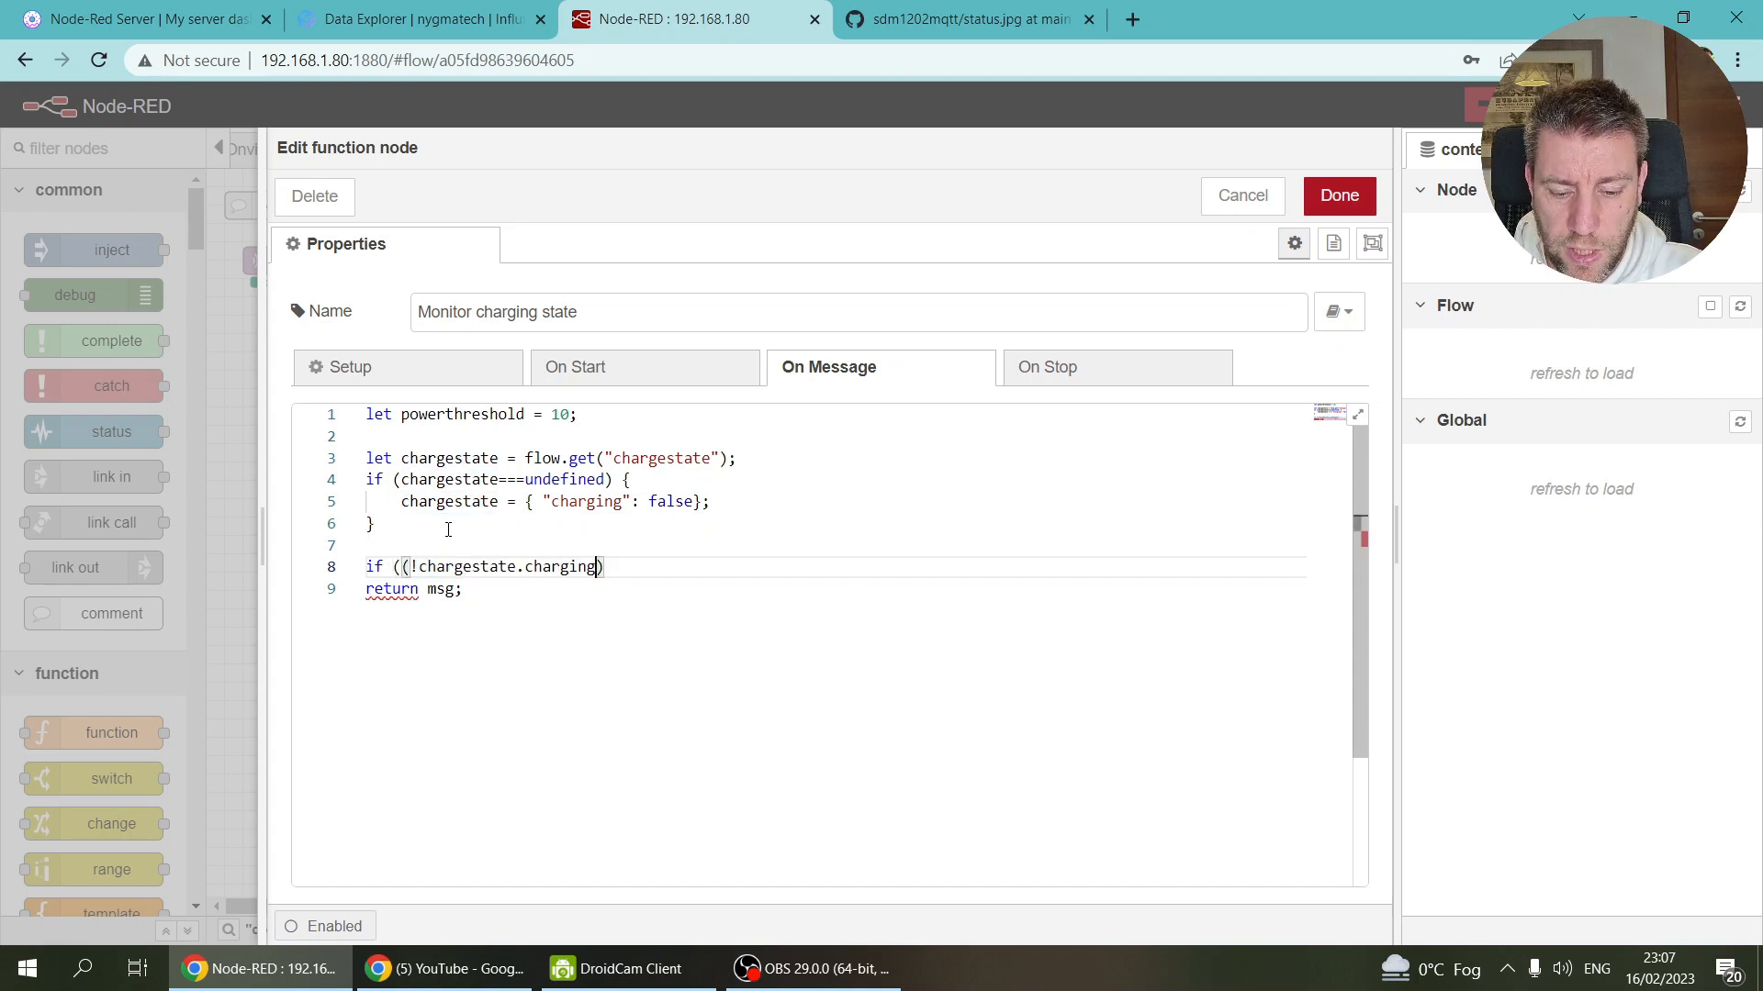
text(||)
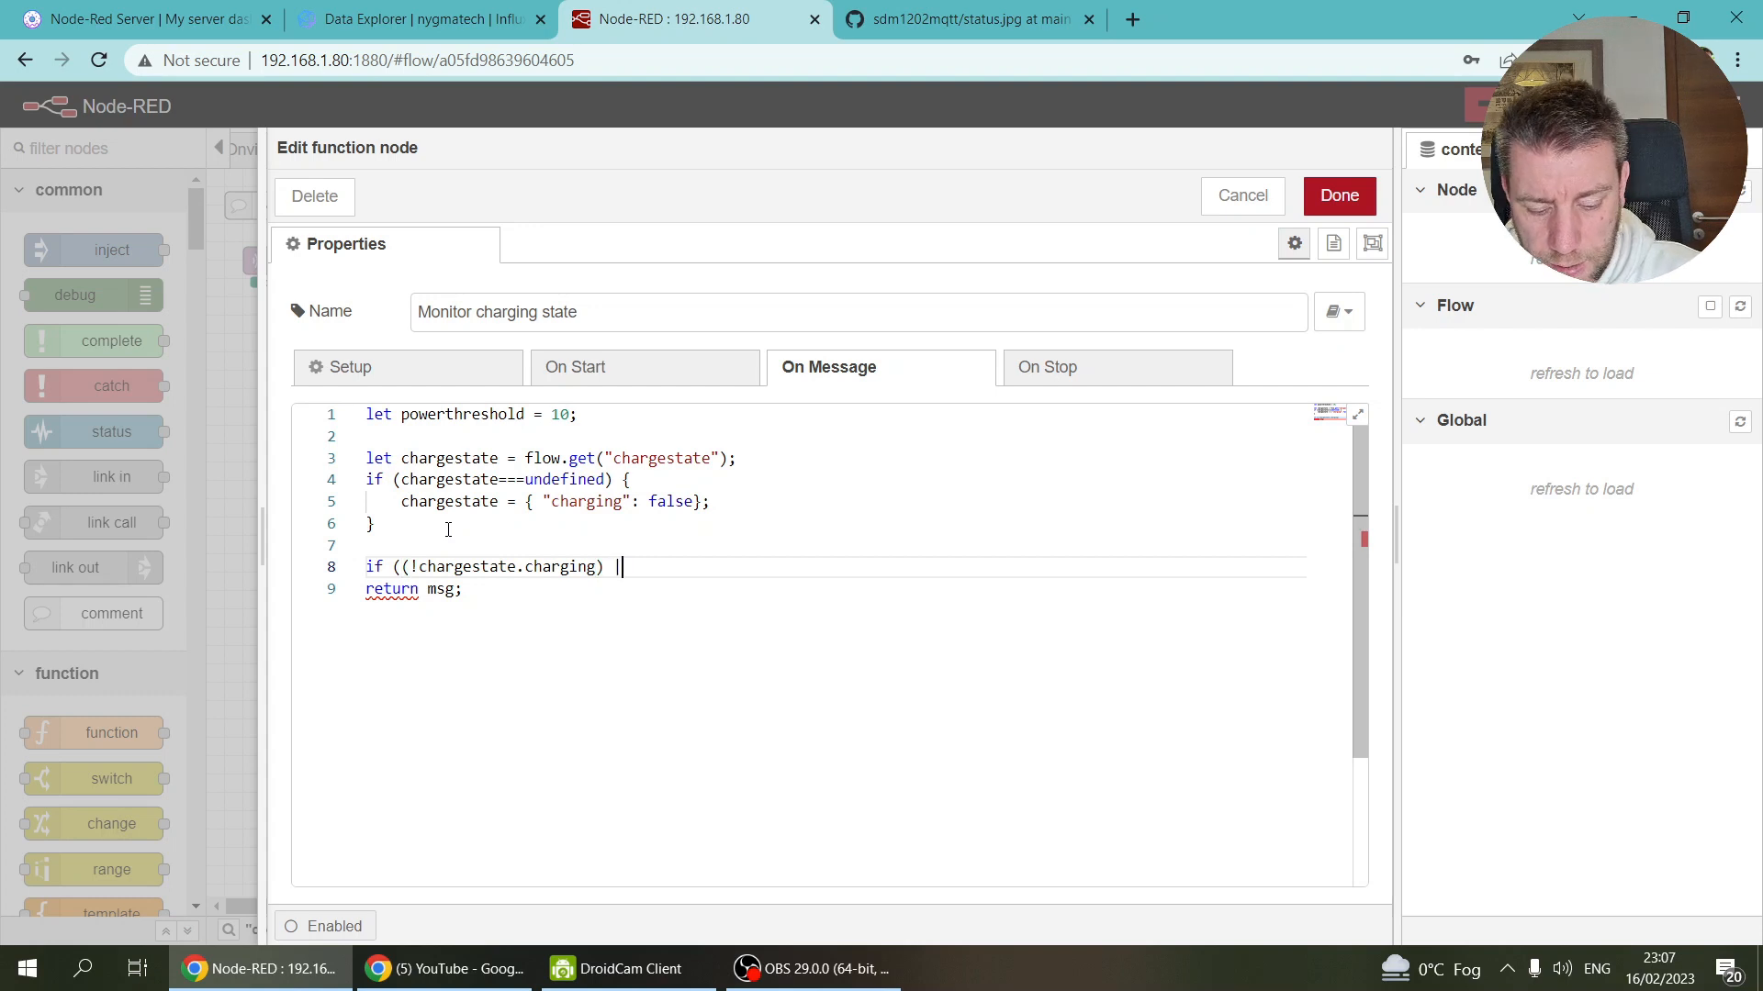
key(BackSpace)
key(BackSpace)
text(&& )
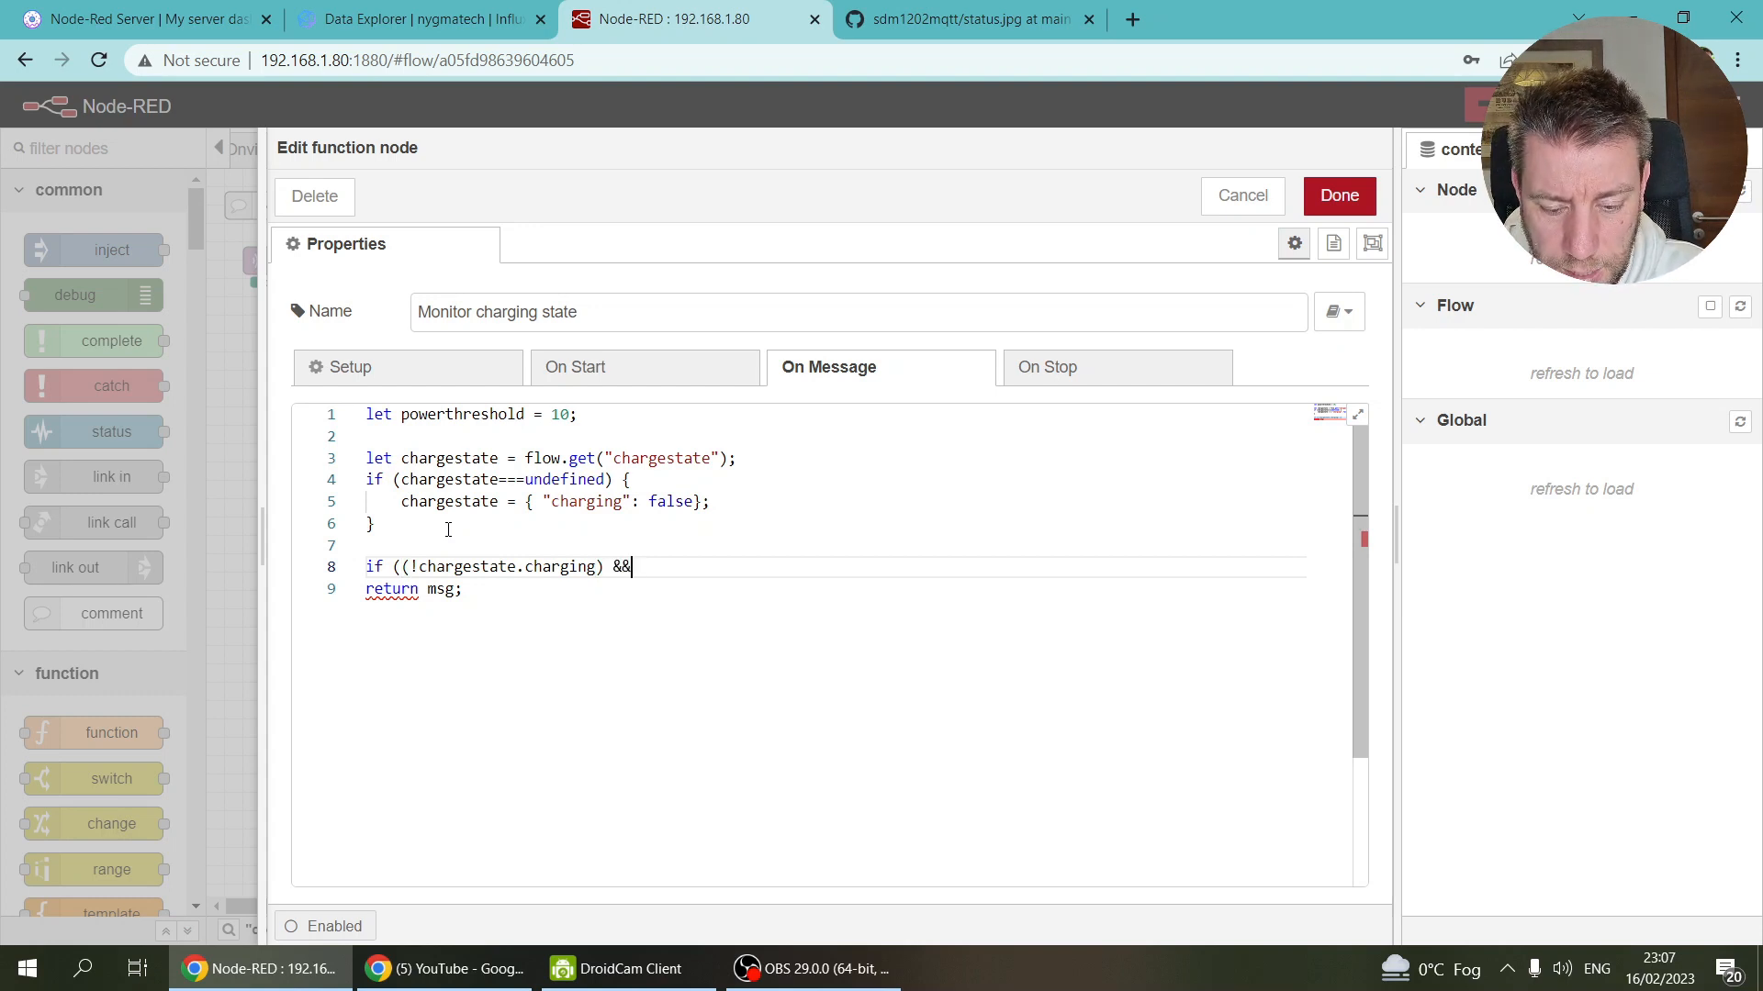
text(()
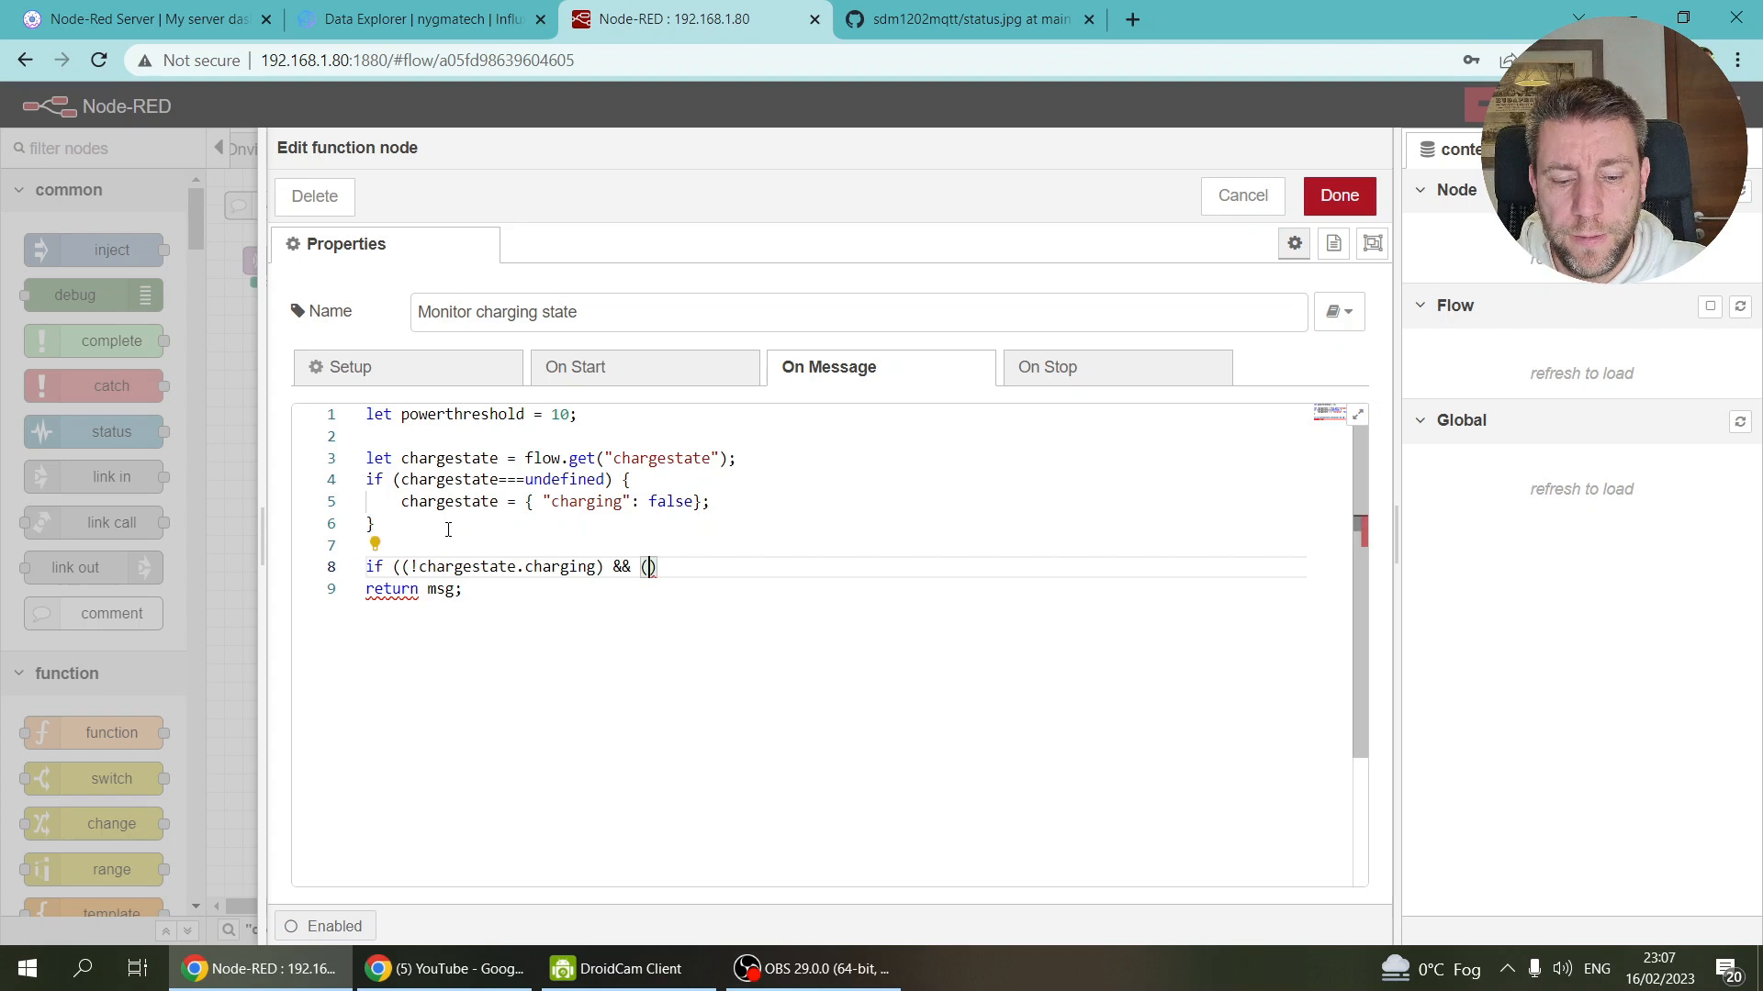
text(power)
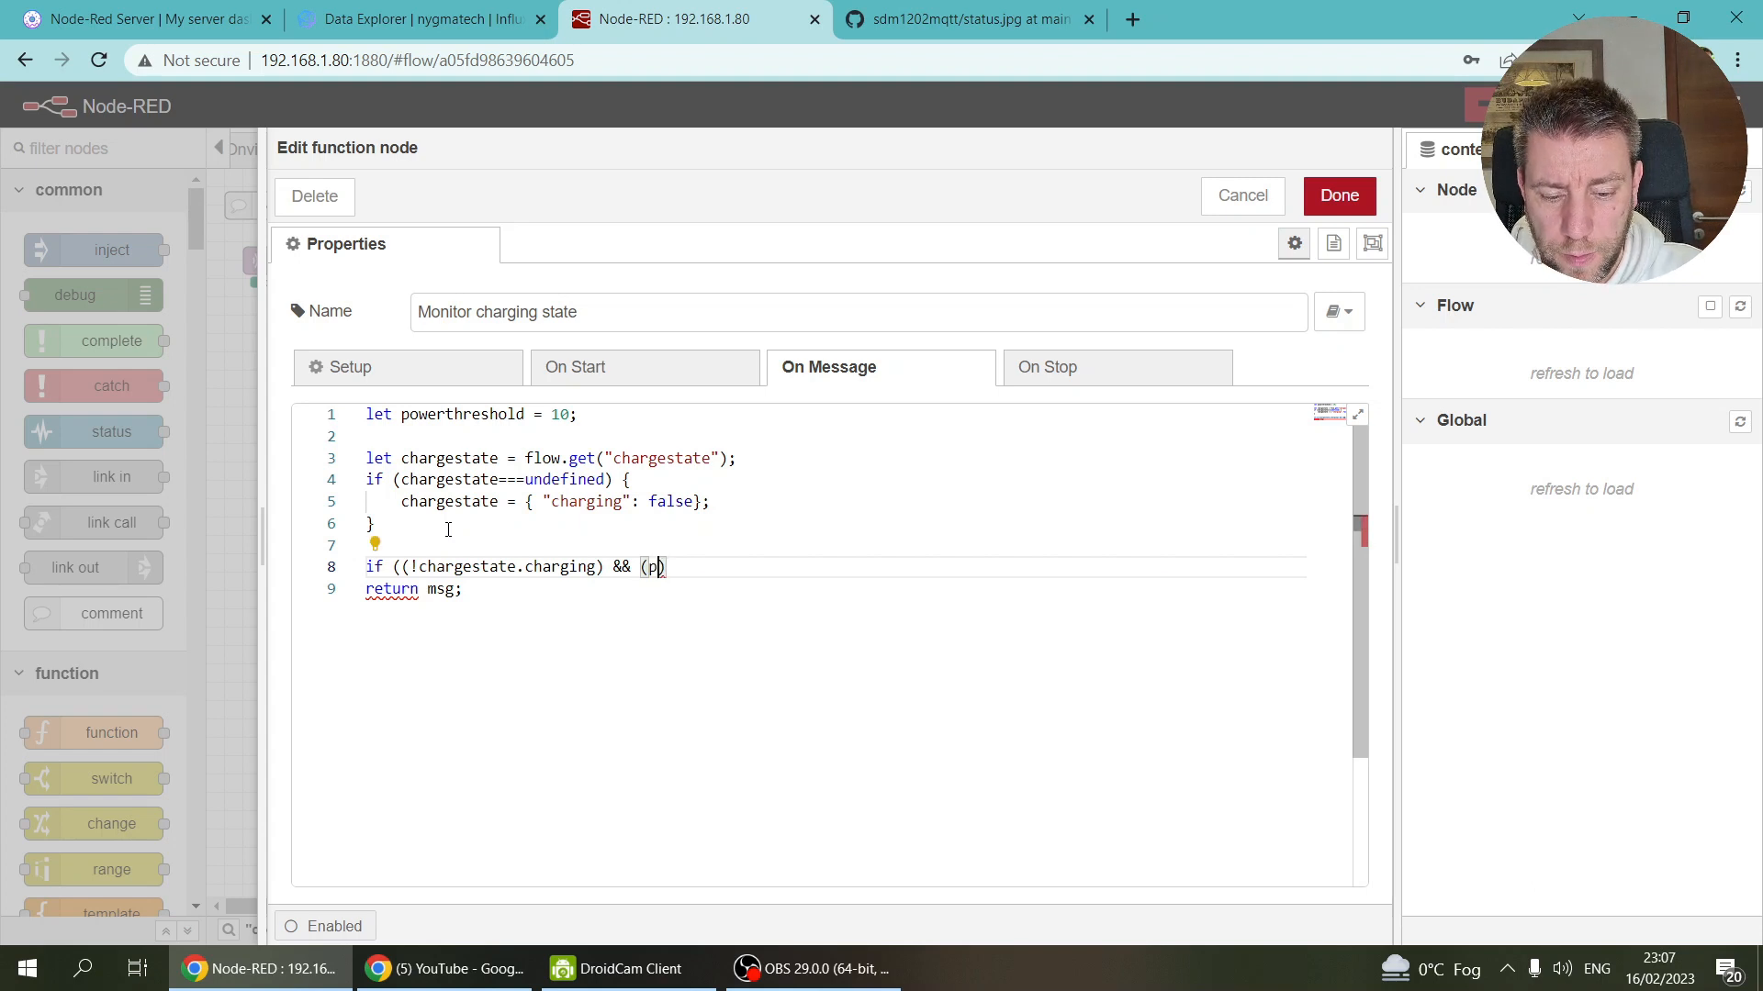
key(BackSpace)
key(BackSpace)
key(BackSpace)
key(BackSpace)
key(BackSpace)
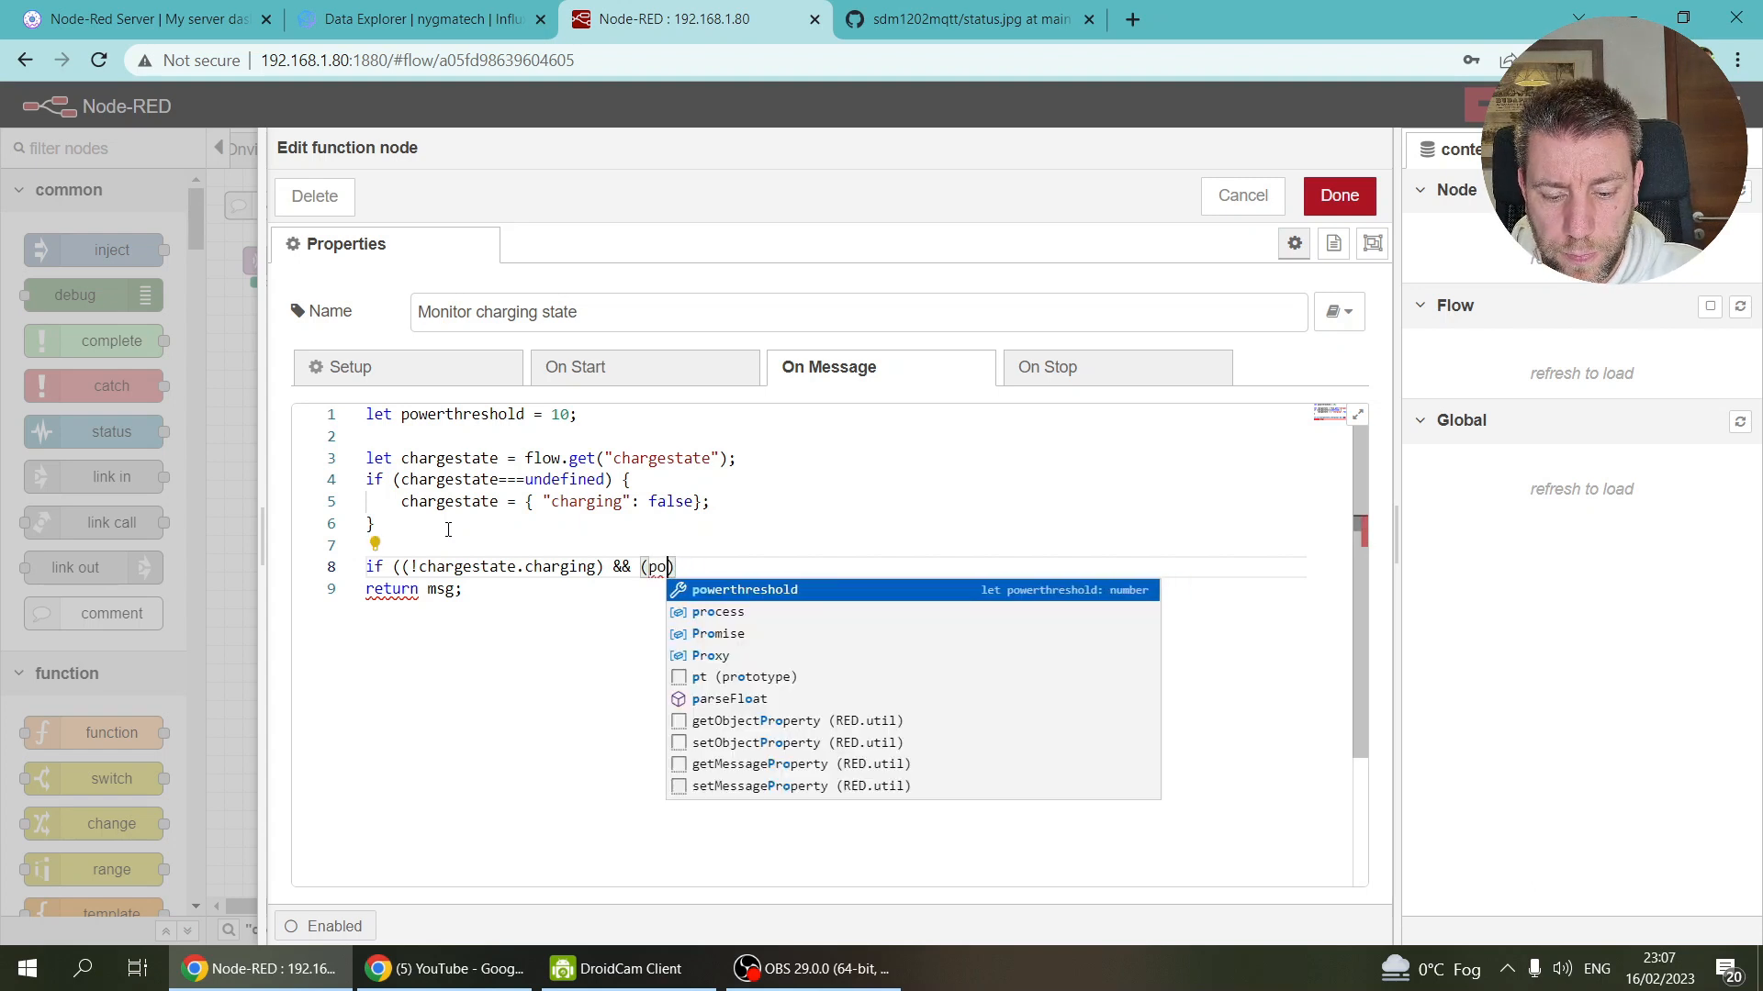
text(msg.)
text(payload.ac)
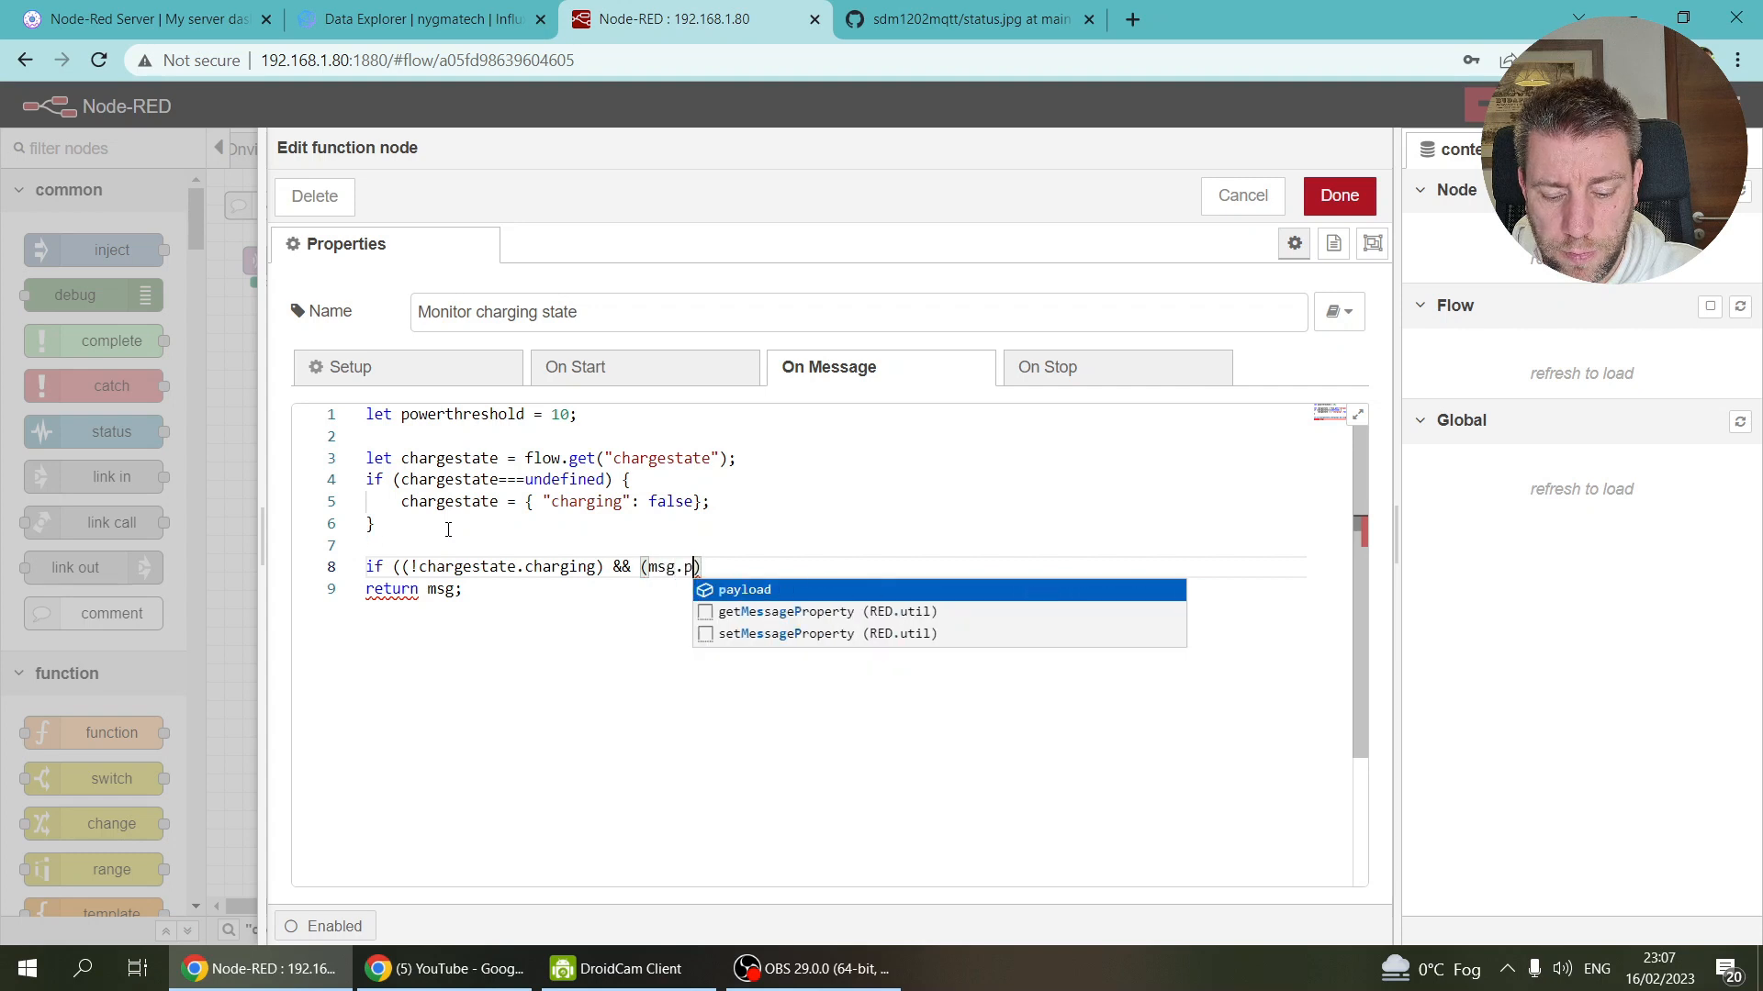
text(tivepower)
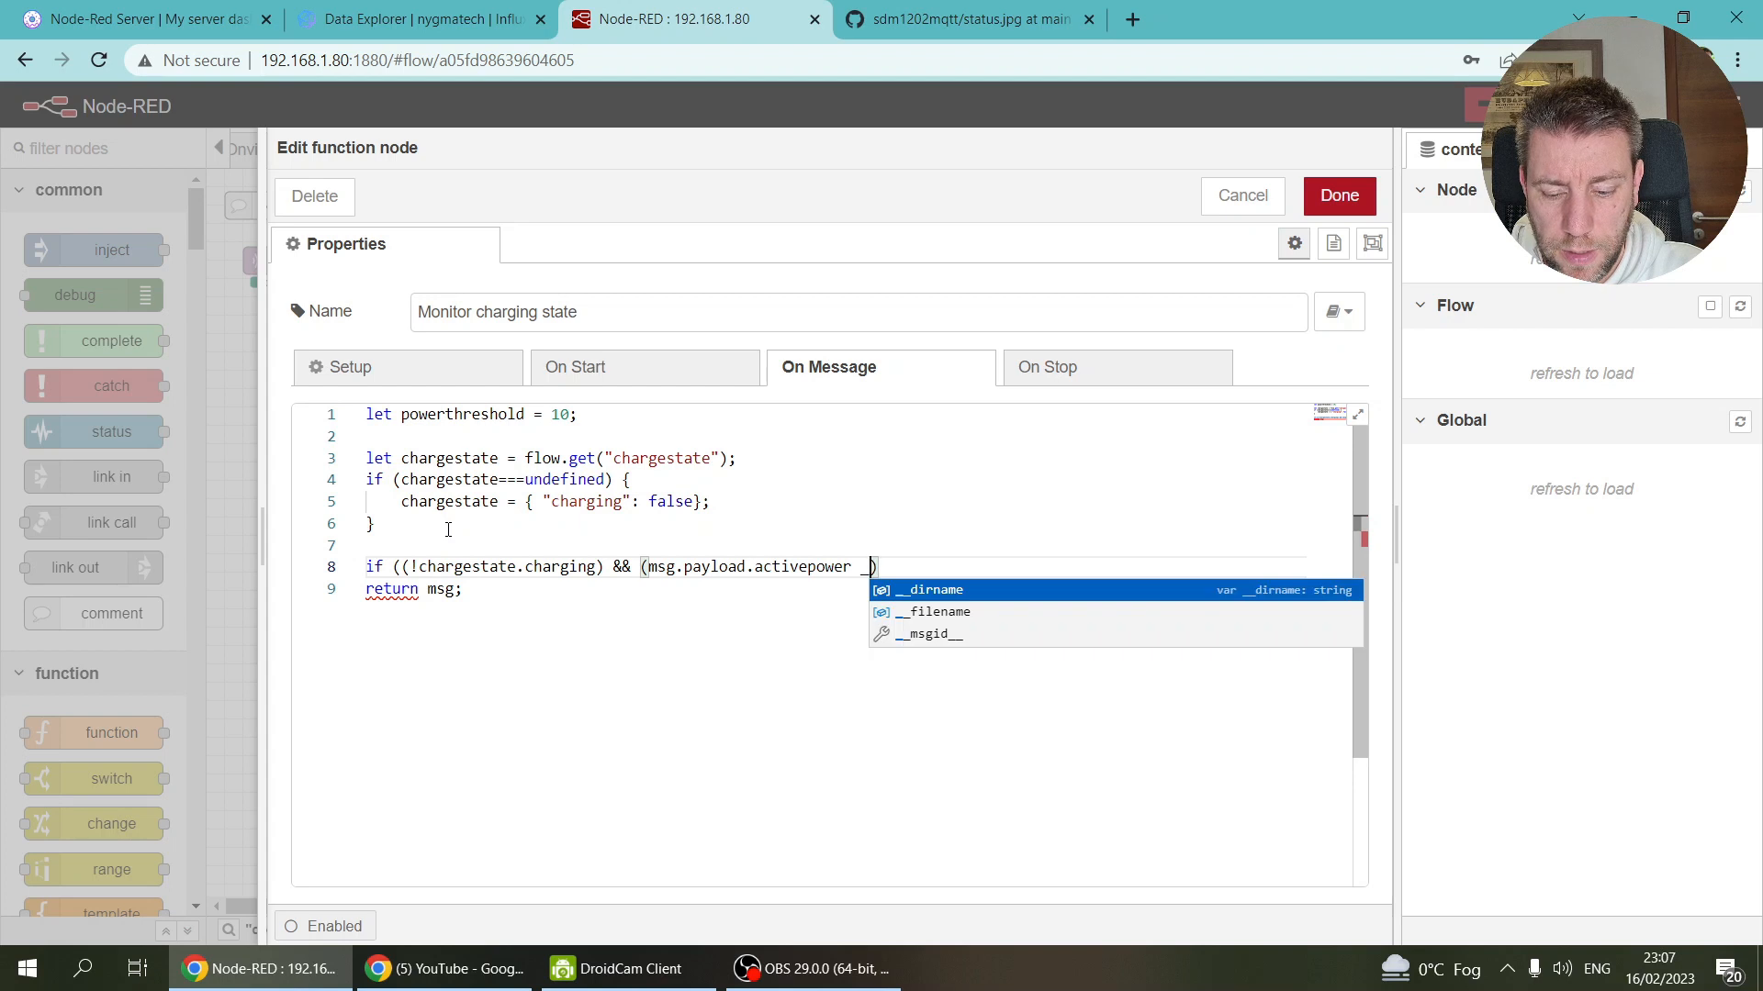
key(BackSpace)
text(>=)
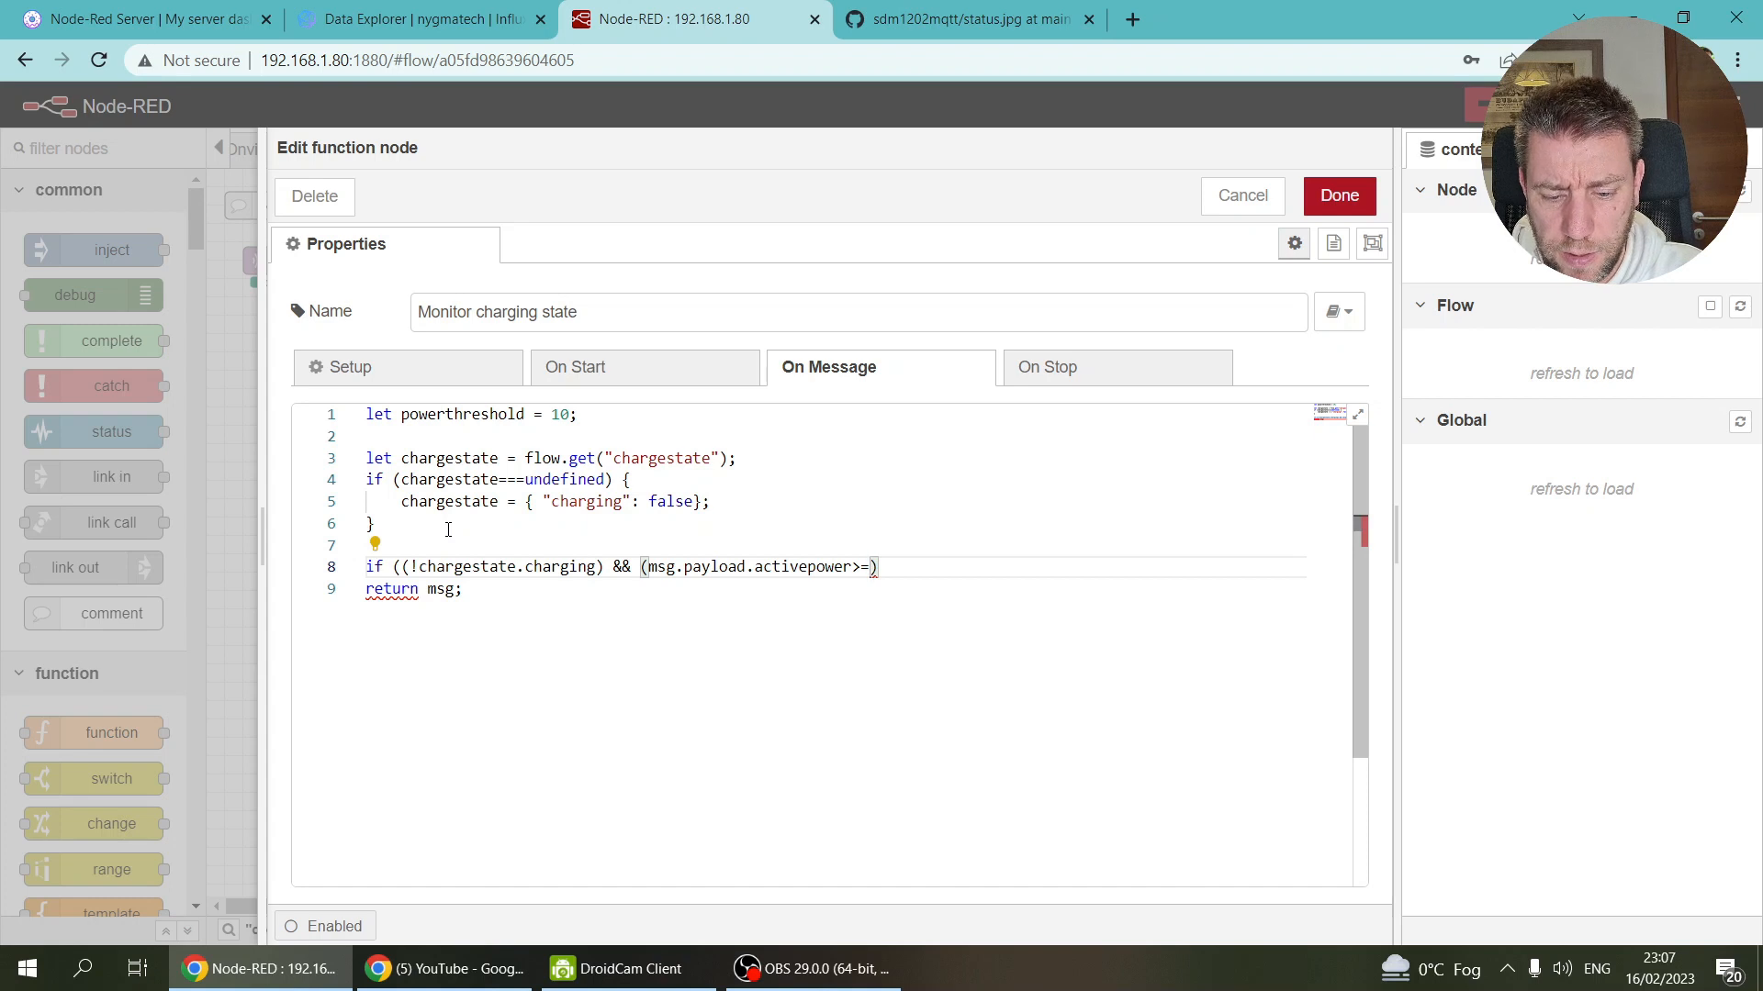
Step: Compare against powerthreshold and open the block with a 'charging starts' comment
double_click(459, 415)
key(ctrl+c)
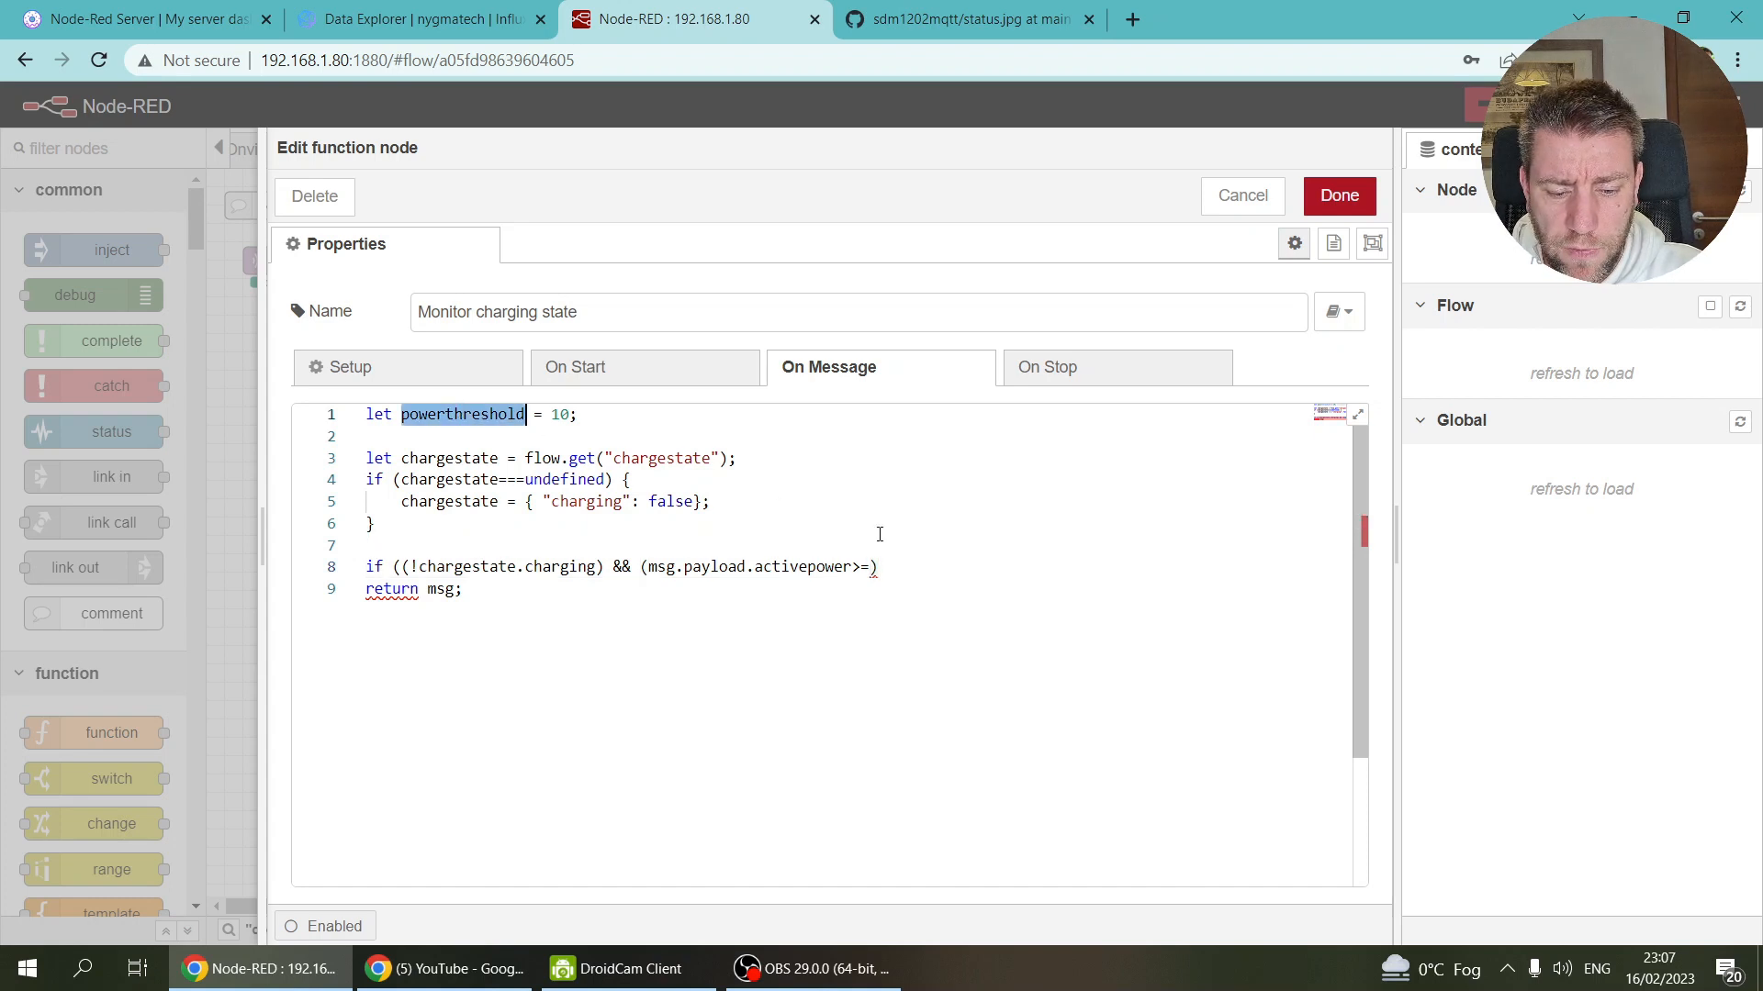
click(872, 568)
key(ctrl+v)
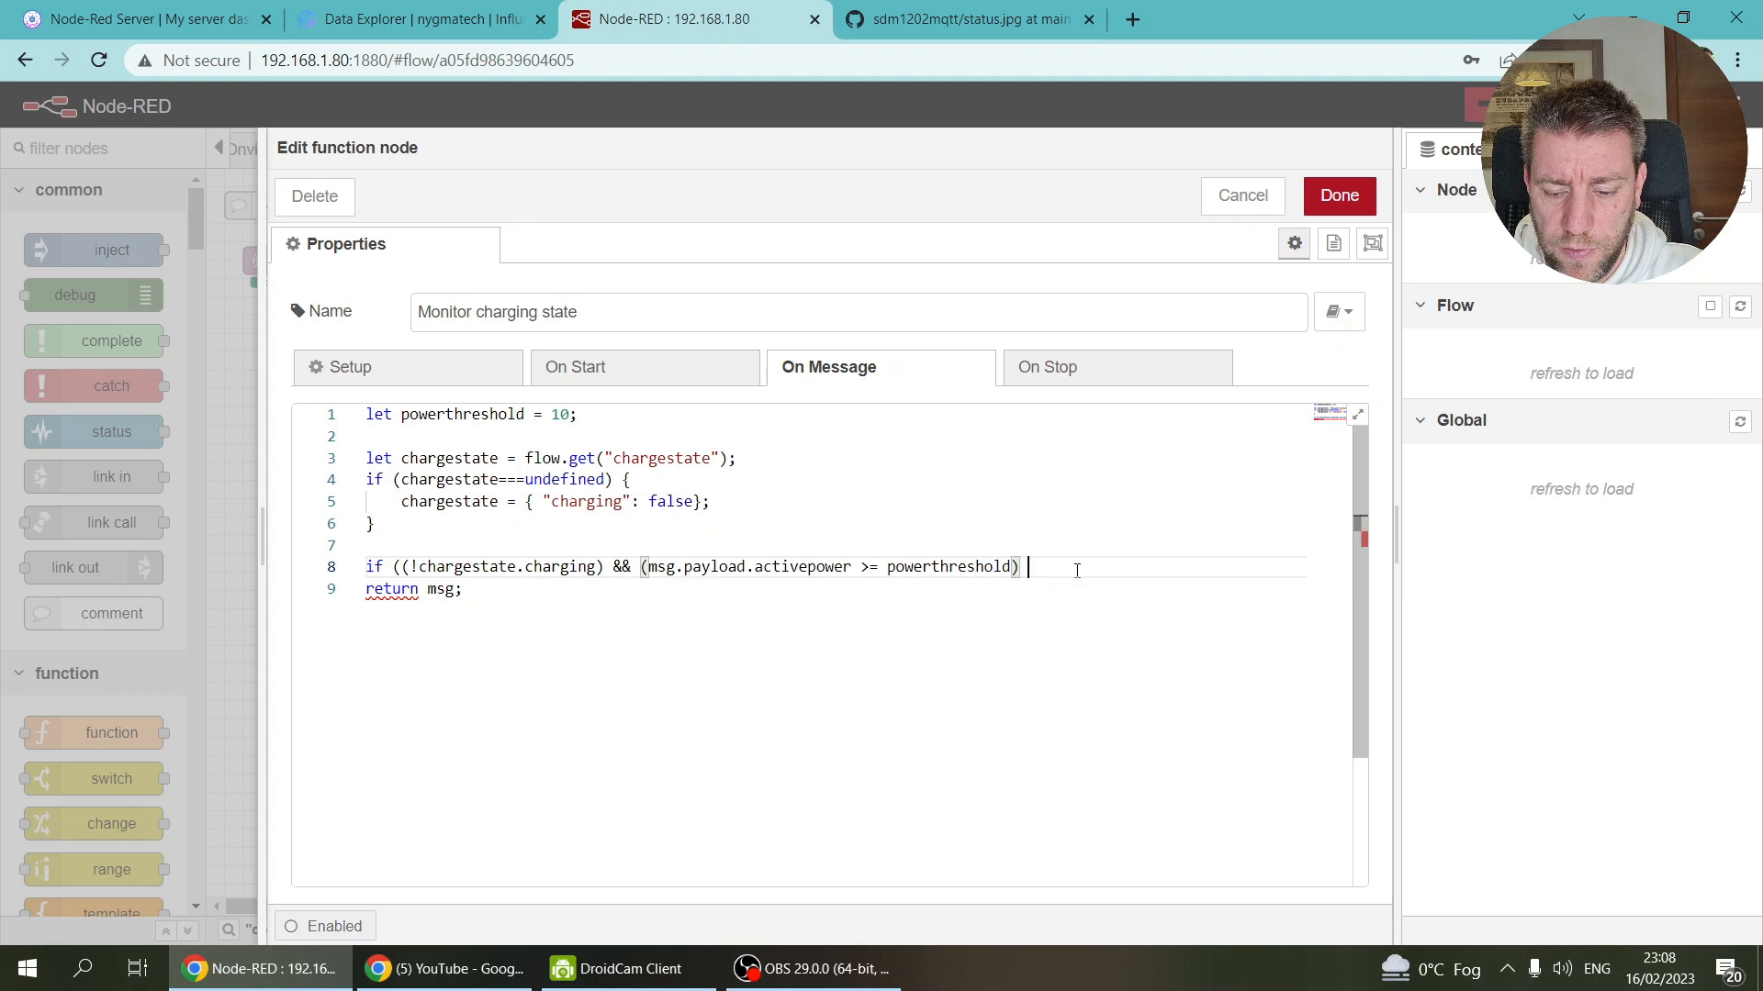
text() )
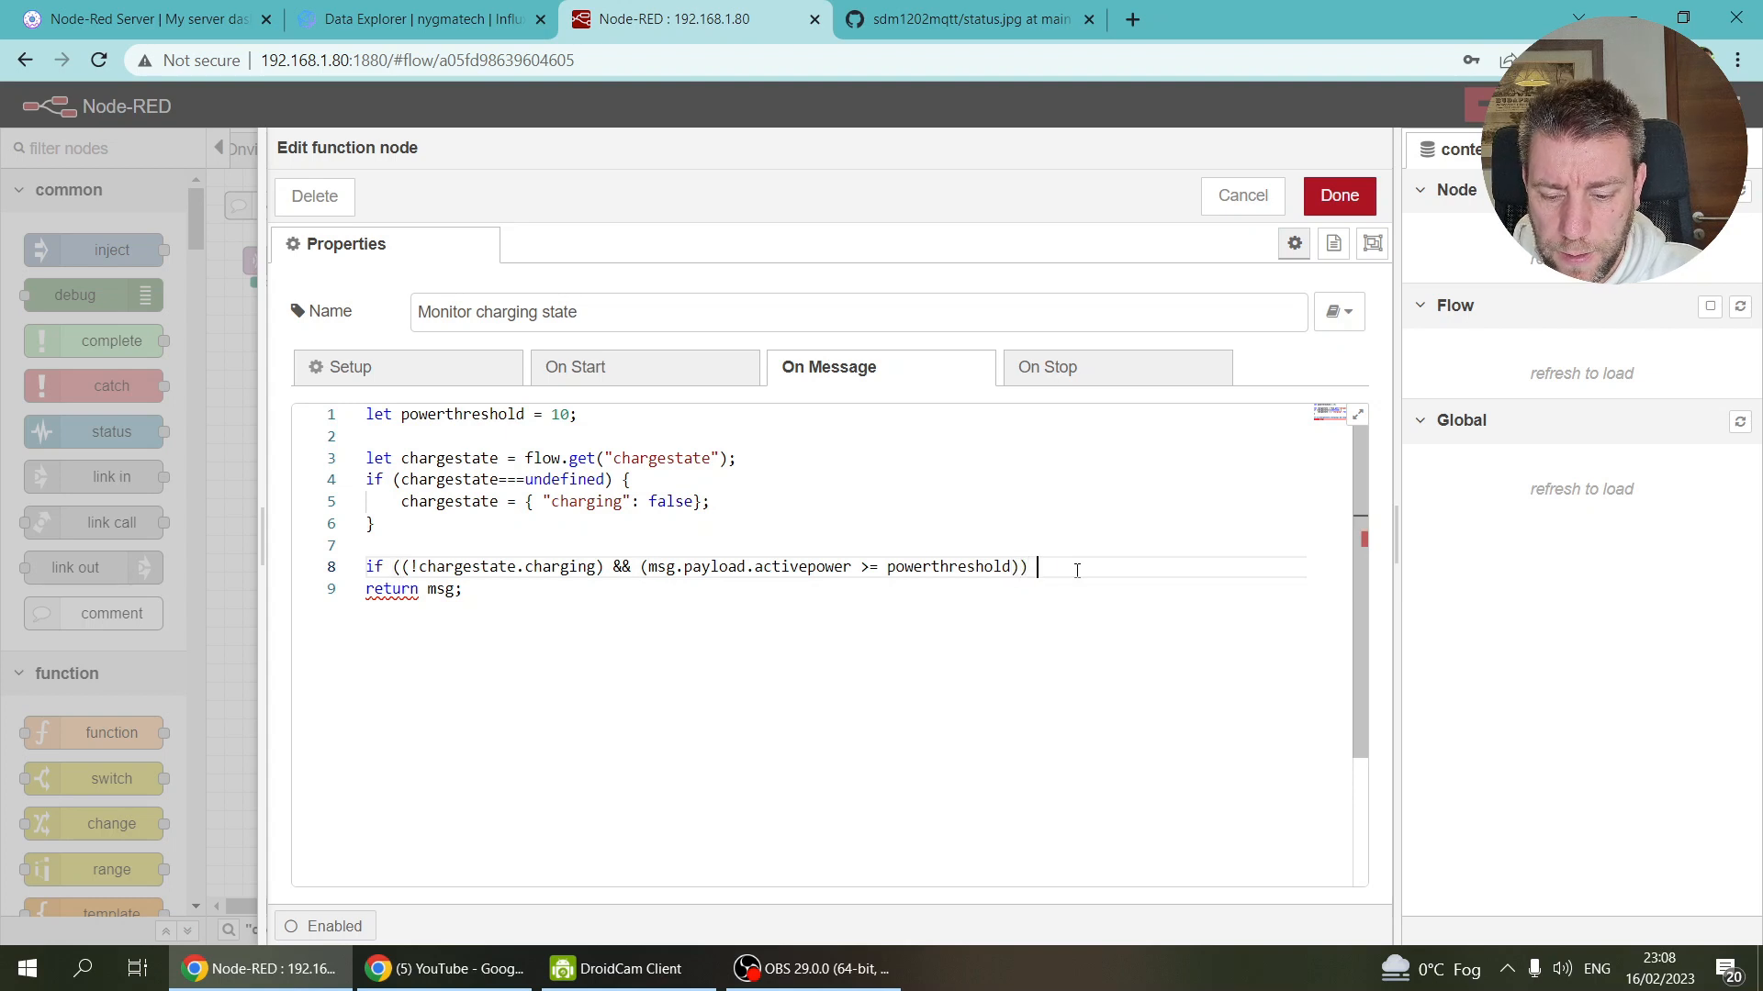
text({)
key(Return)
text(//)
text( s)
text(harging )
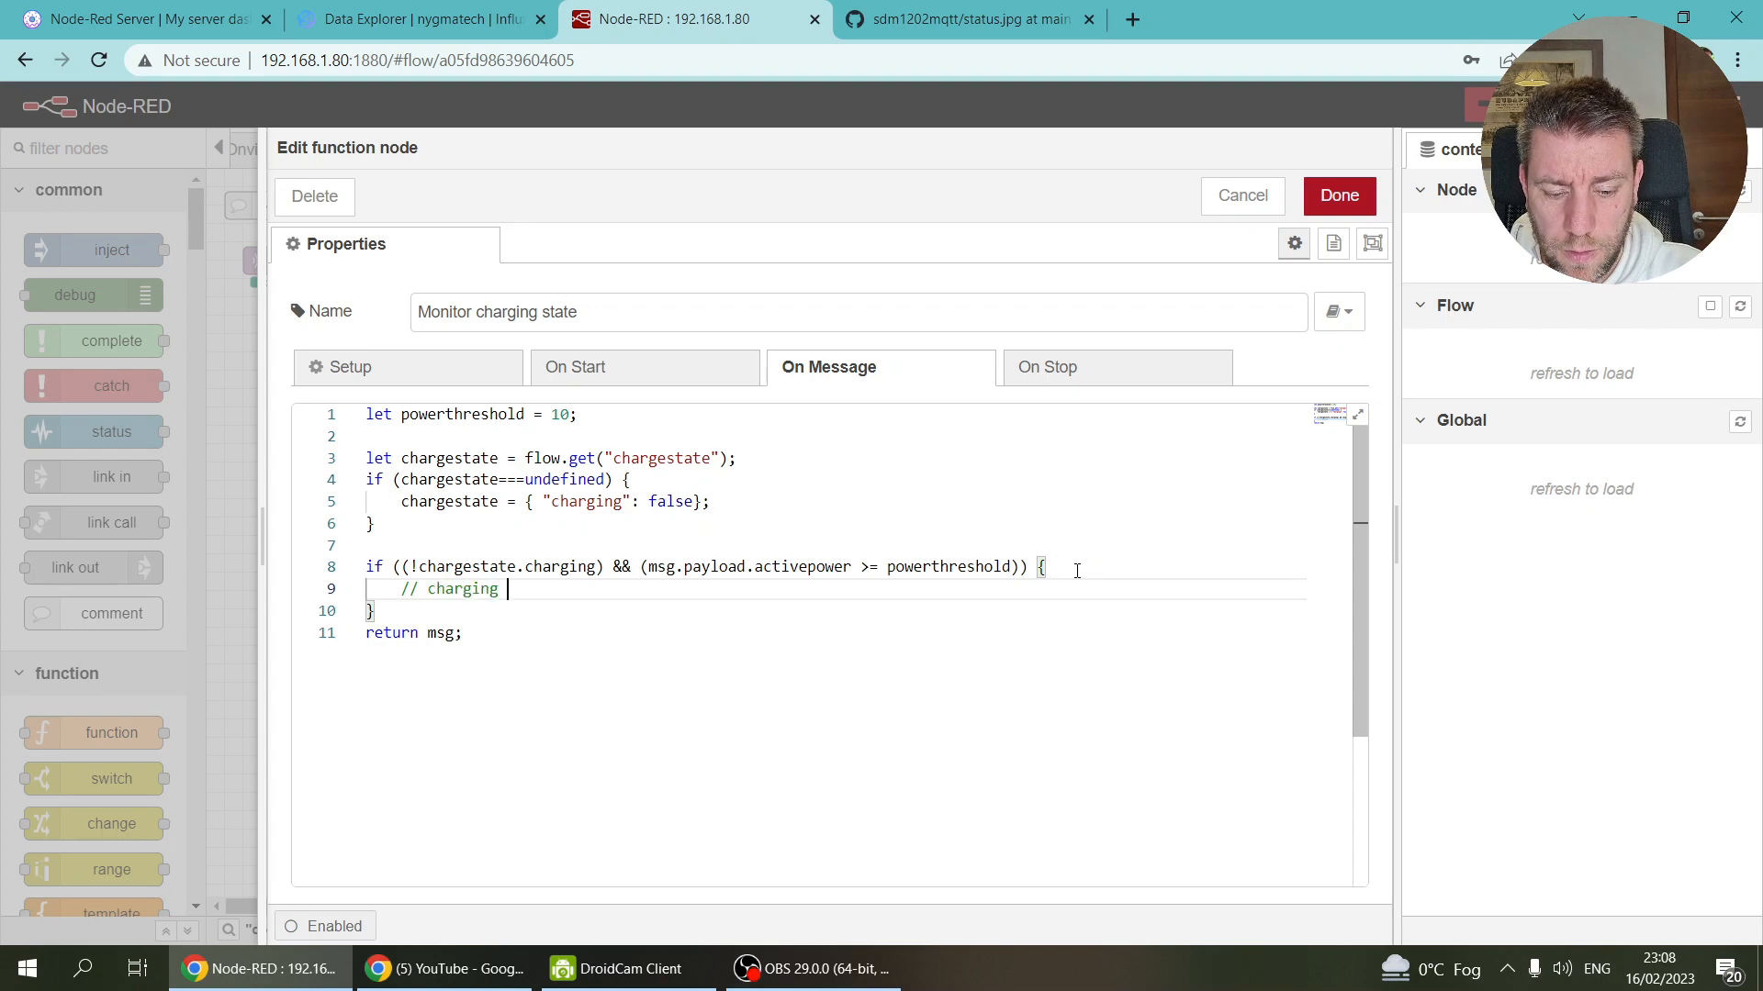
text(starts)
key(Return)
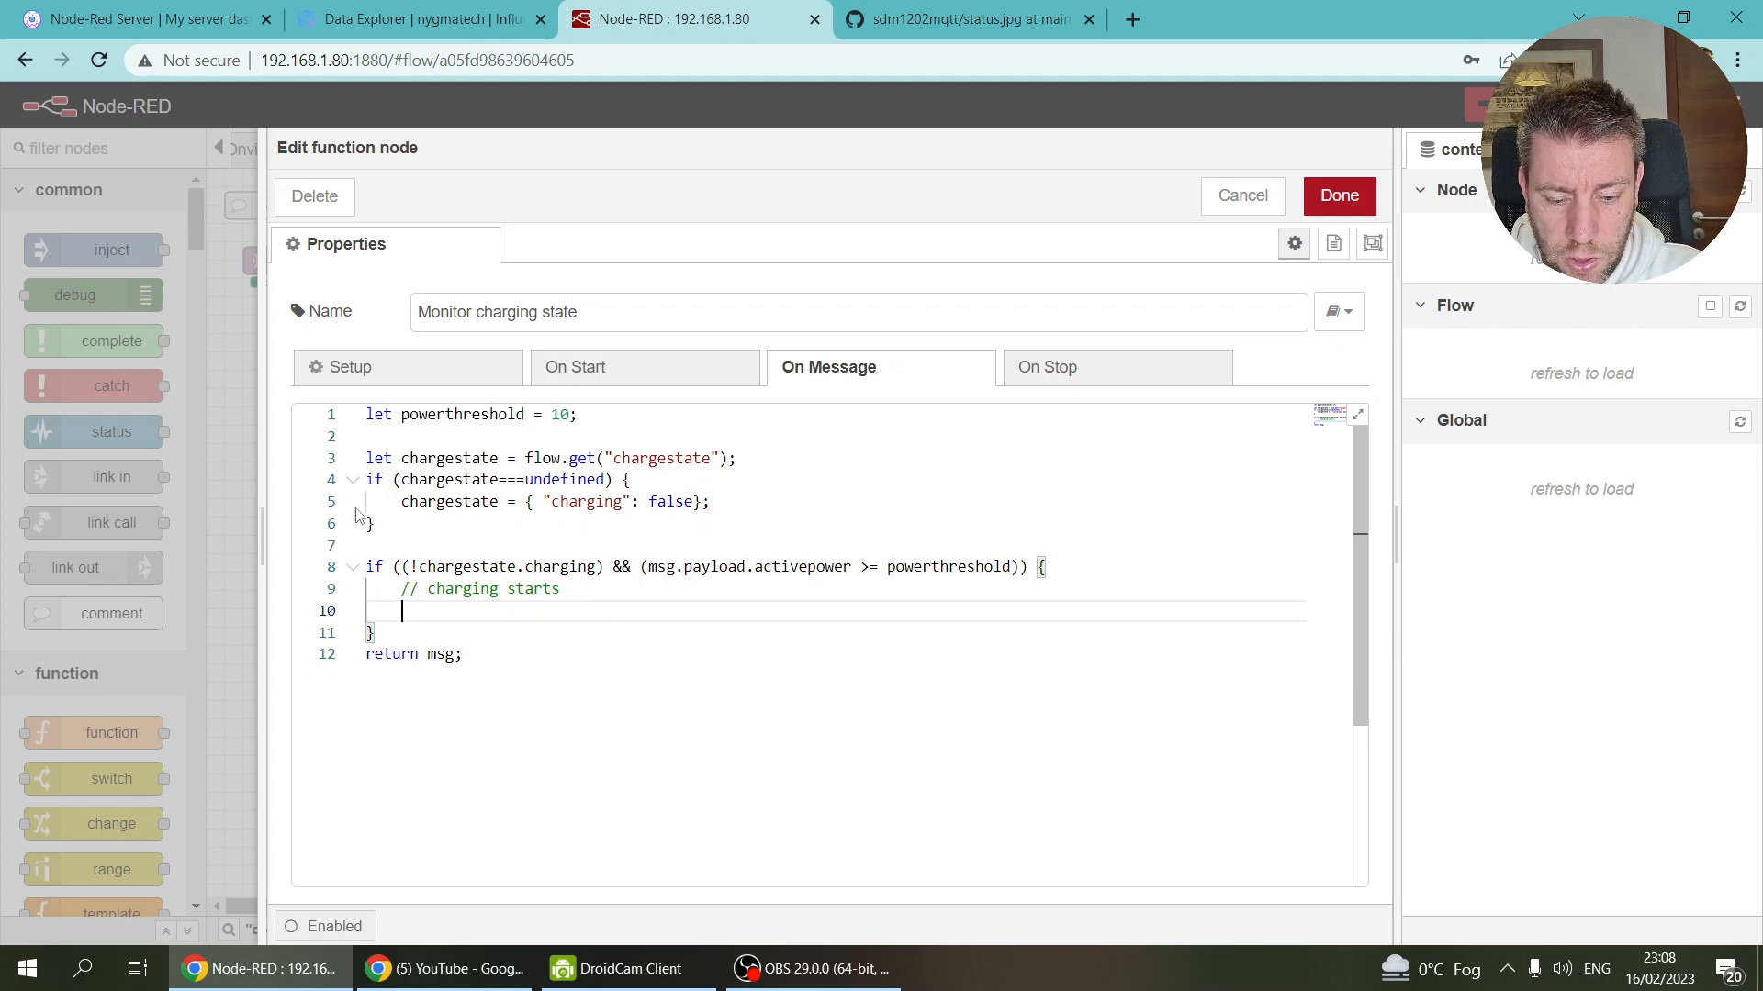
Step: Set chargestate.charging = true inside the charging-starts branch
drag(419, 567, 598, 569)
key(ctrl+c)
click(455, 611)
key(ctrl+v)
text(= true;)
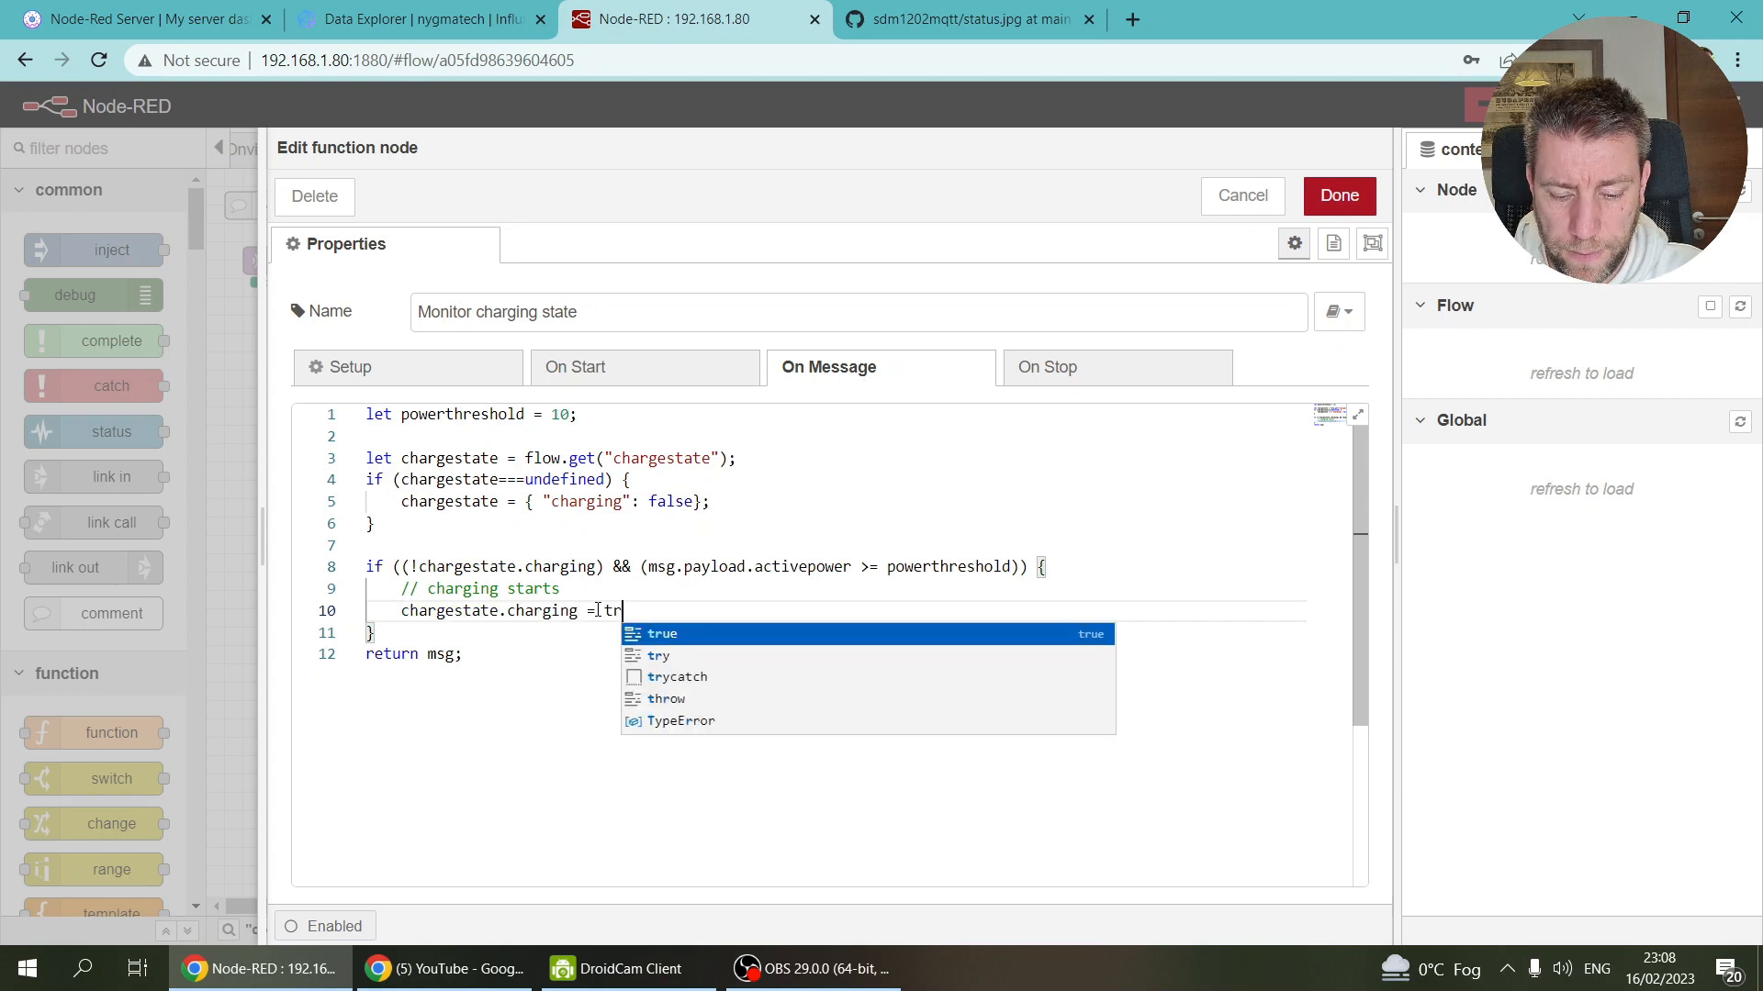
Step: Add flow.set("chargestate", chargestate); after the initialisation line in the undefined check
click(716, 504)
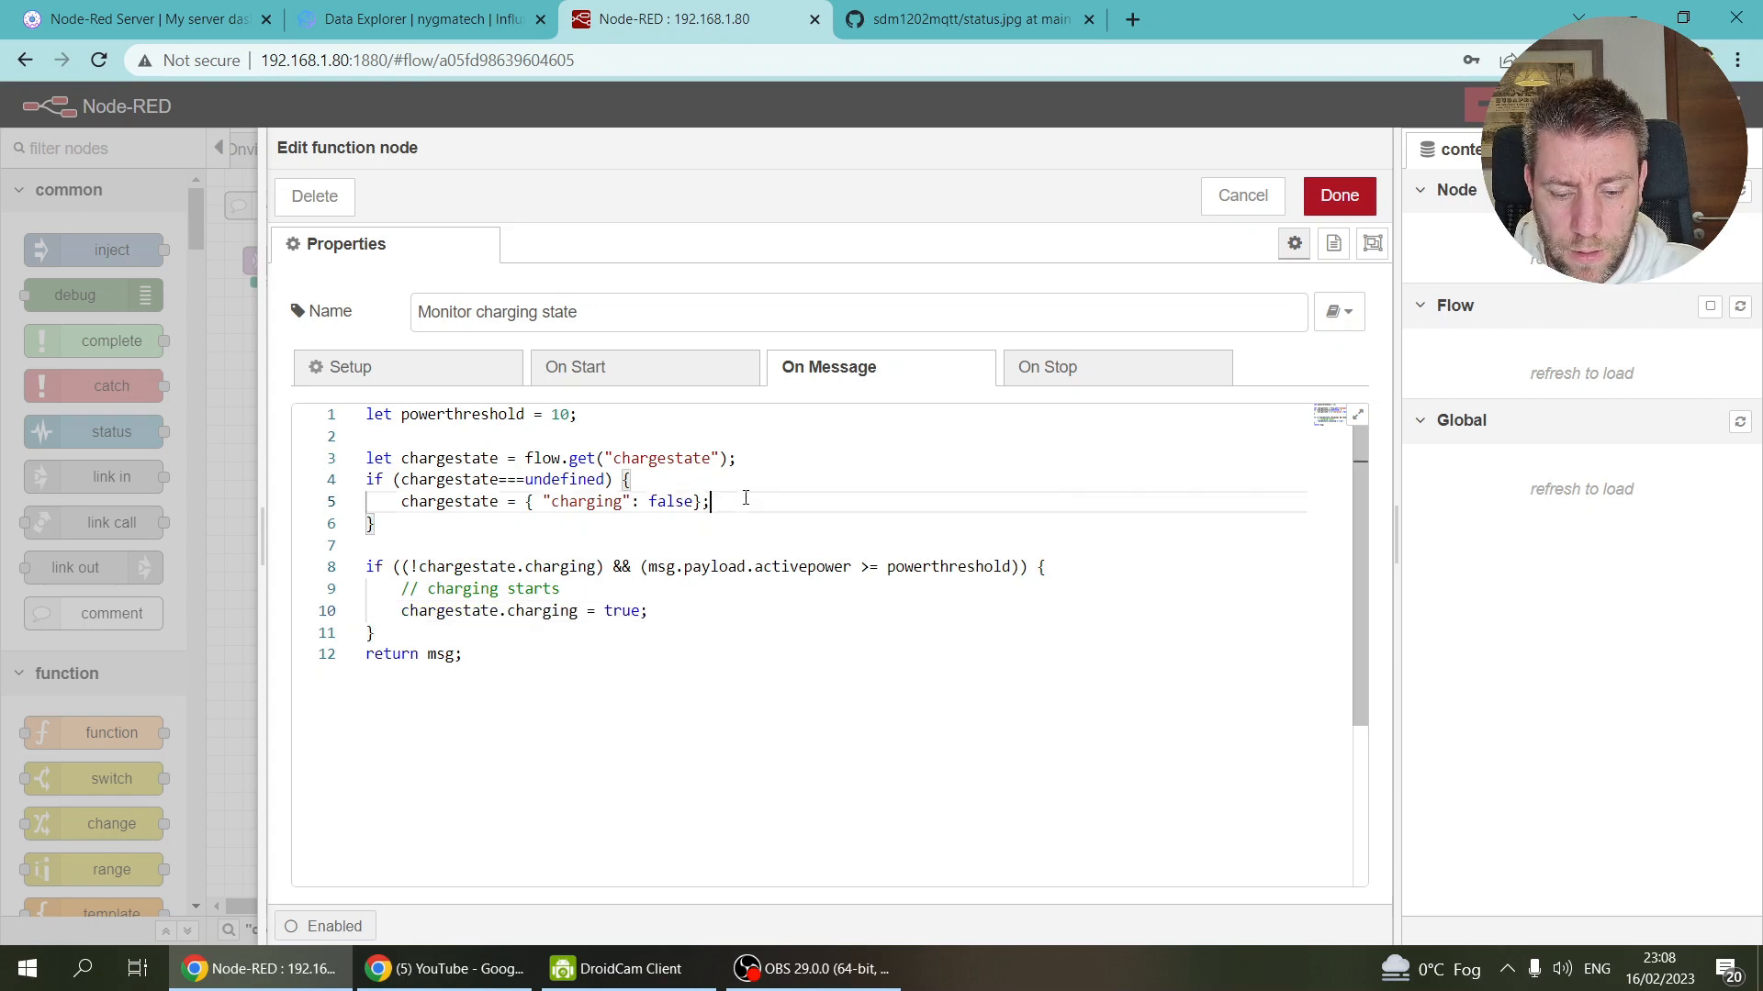
key(Return)
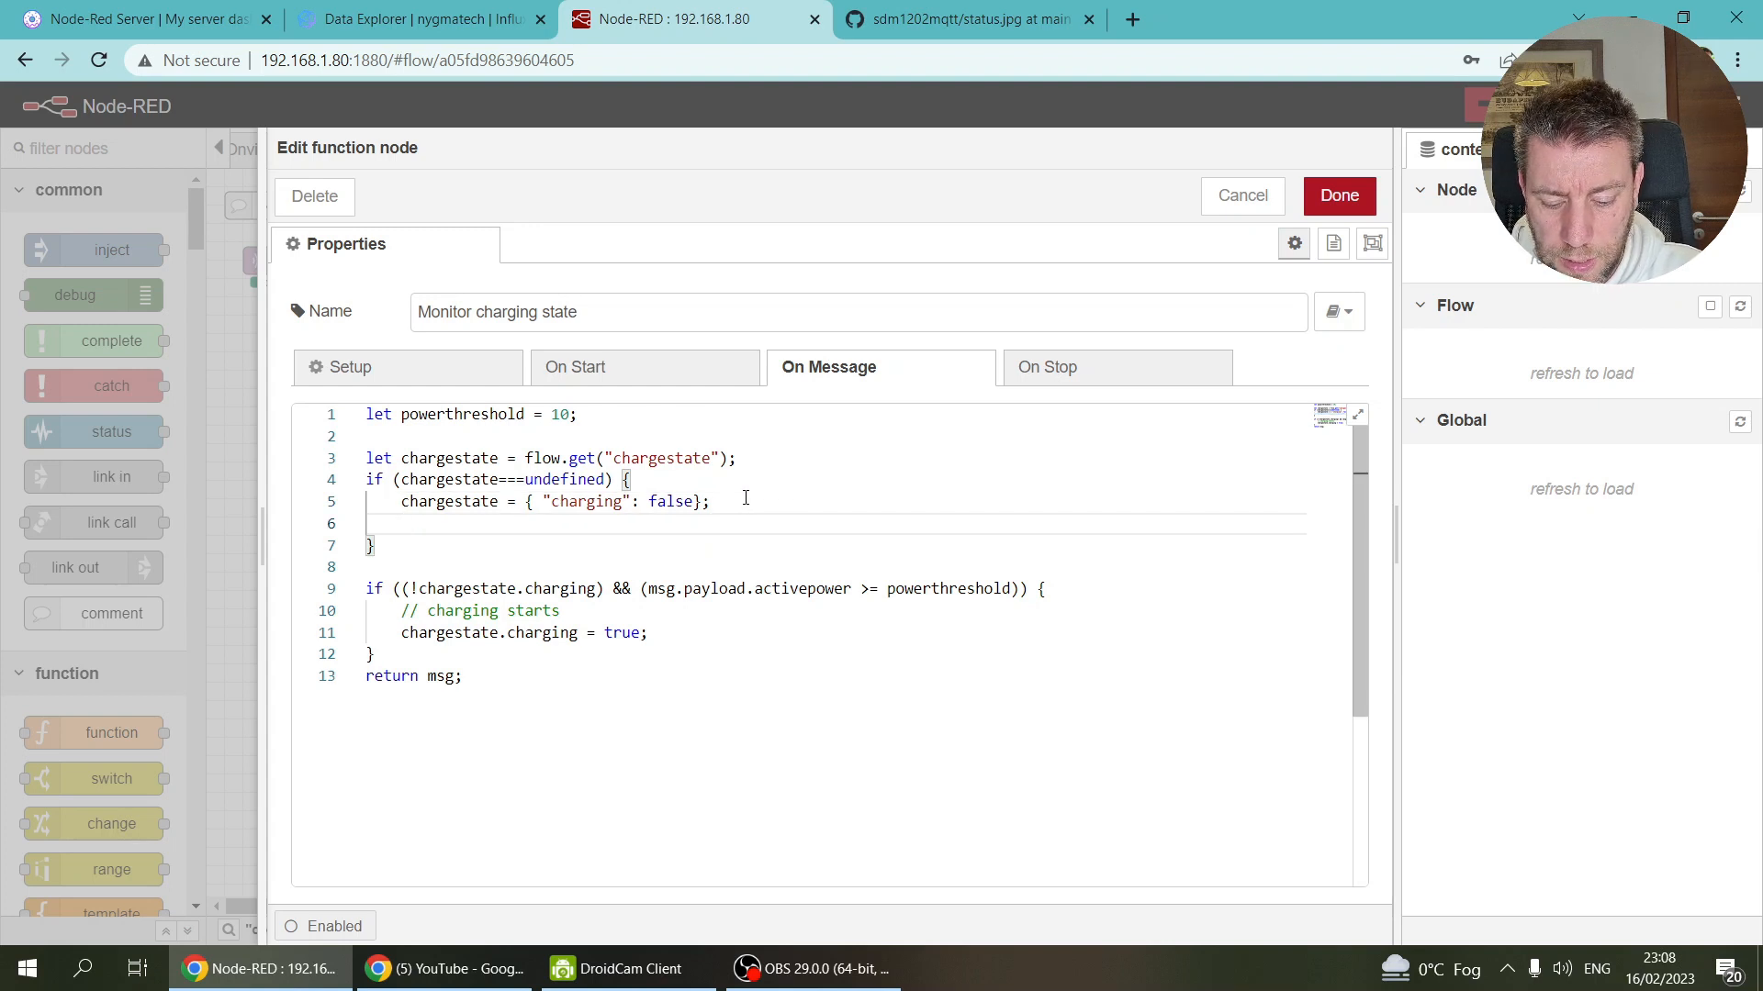
text(flow.set()
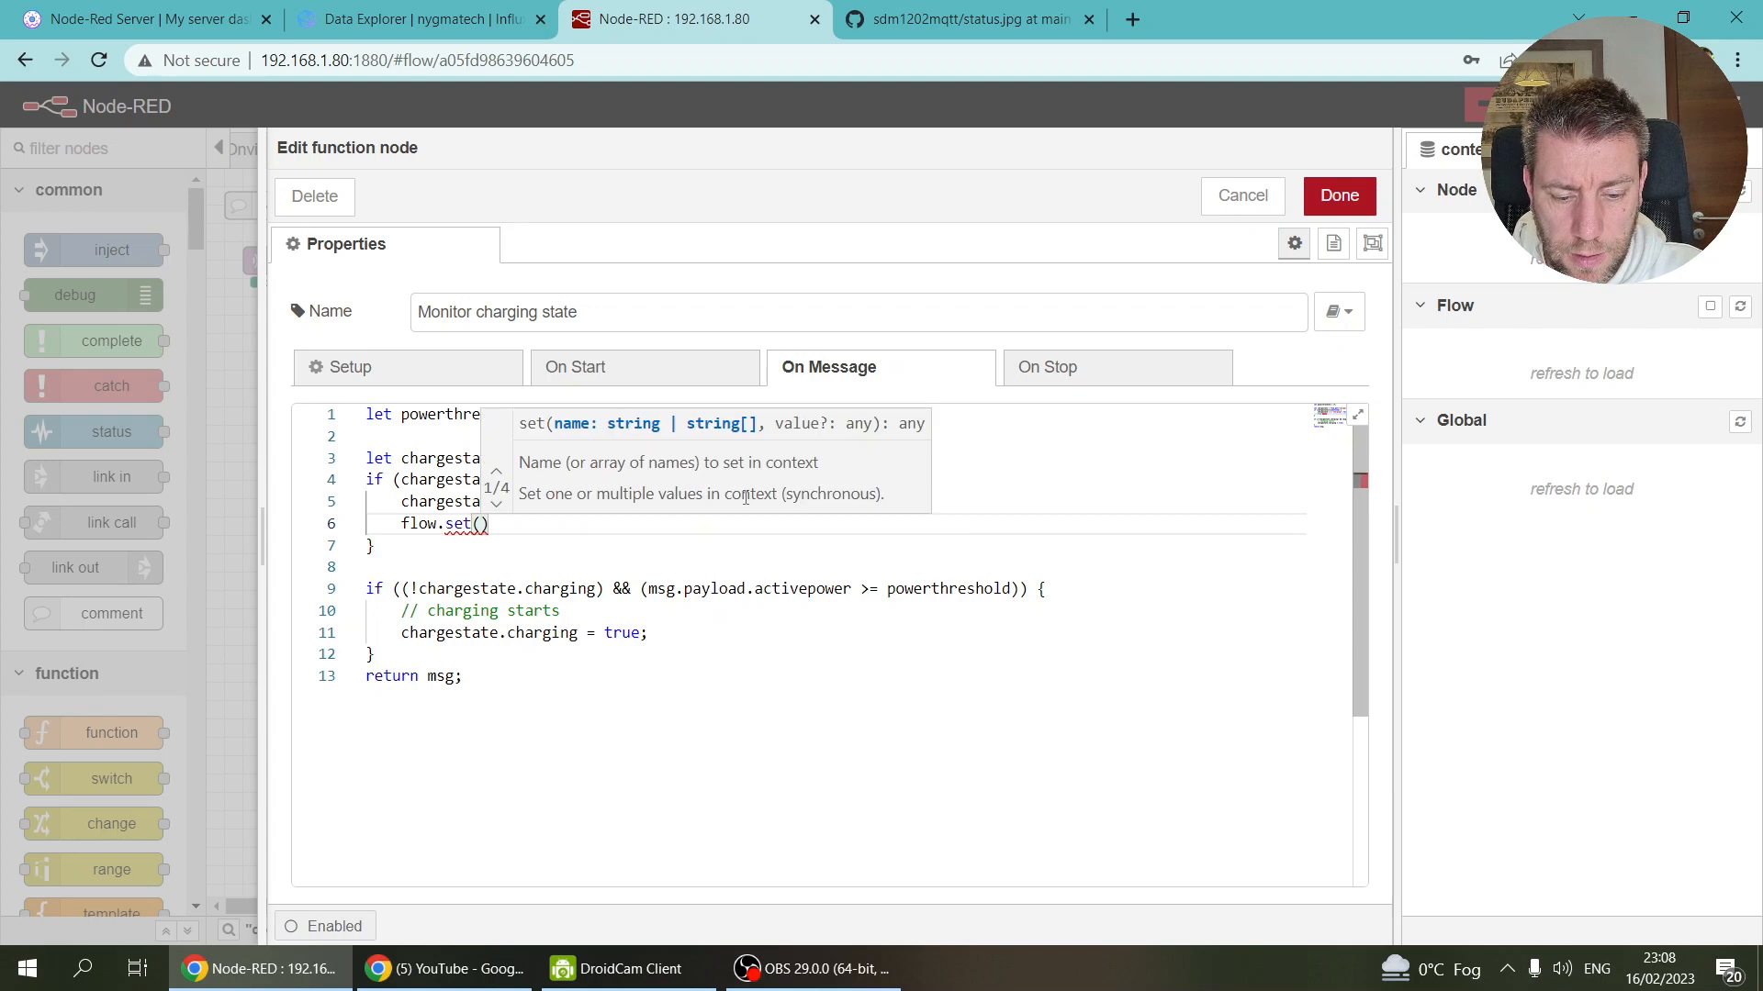
double_click(449, 479)
key(ctrl+c)
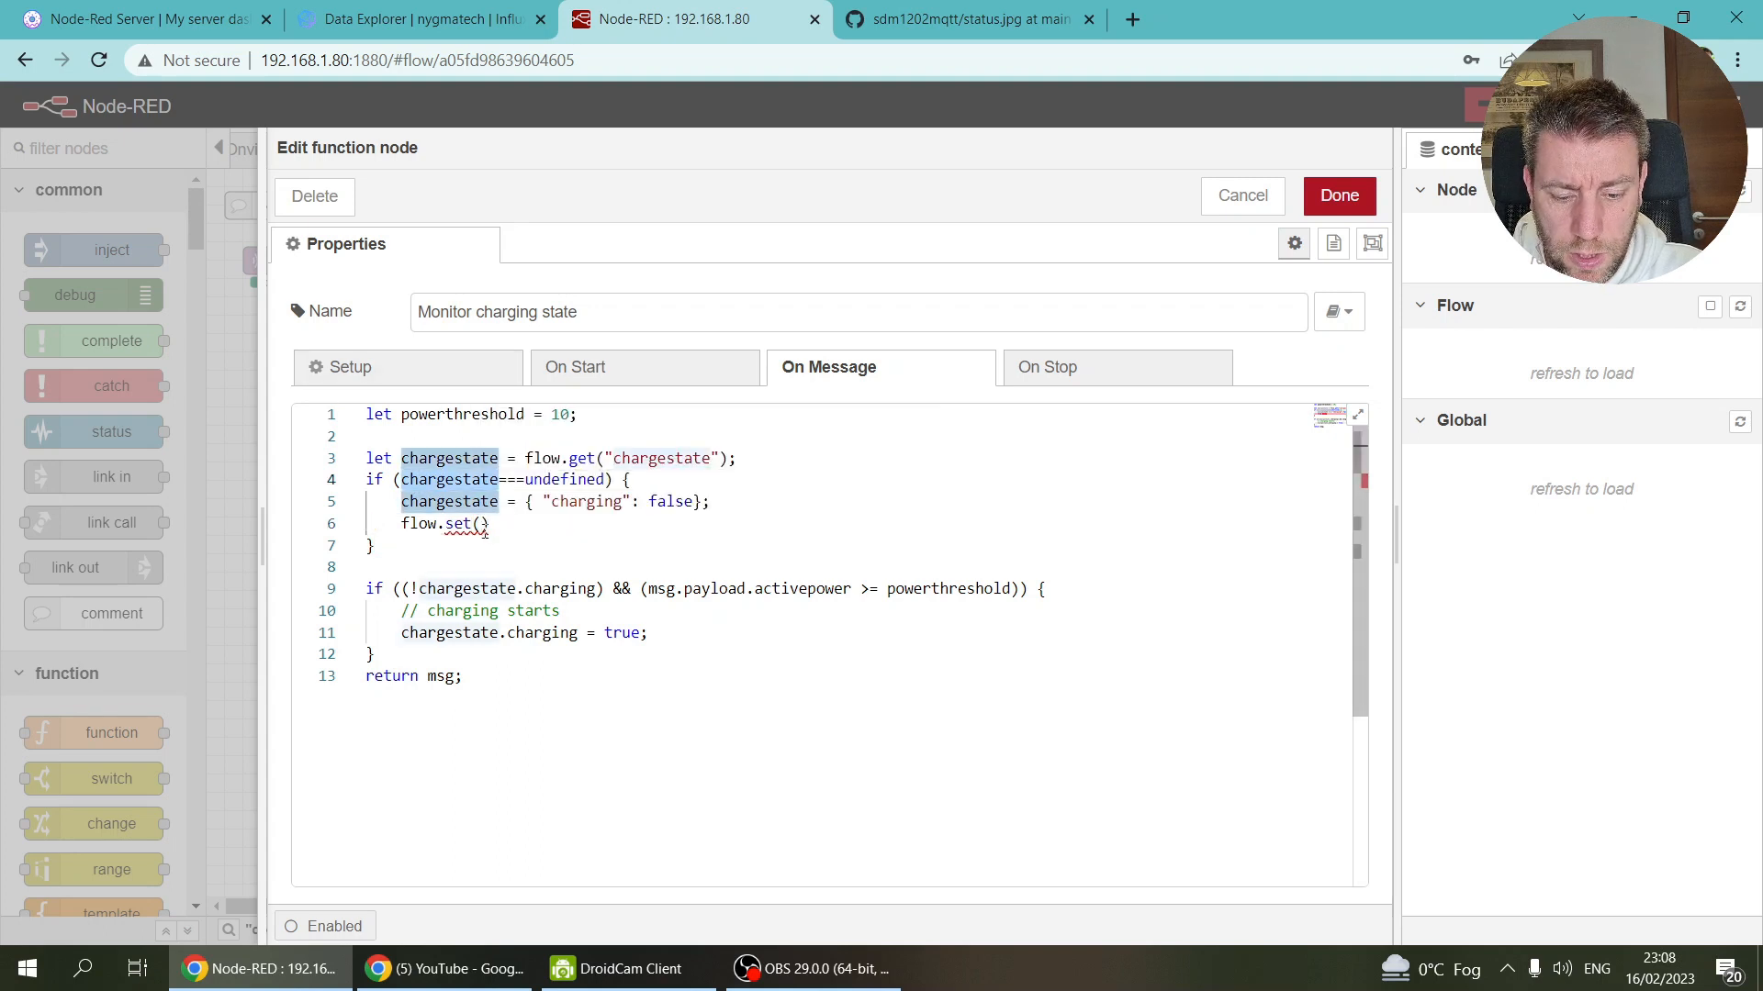
click(472, 523)
key(ctrl+v)
key(ctrl+z)
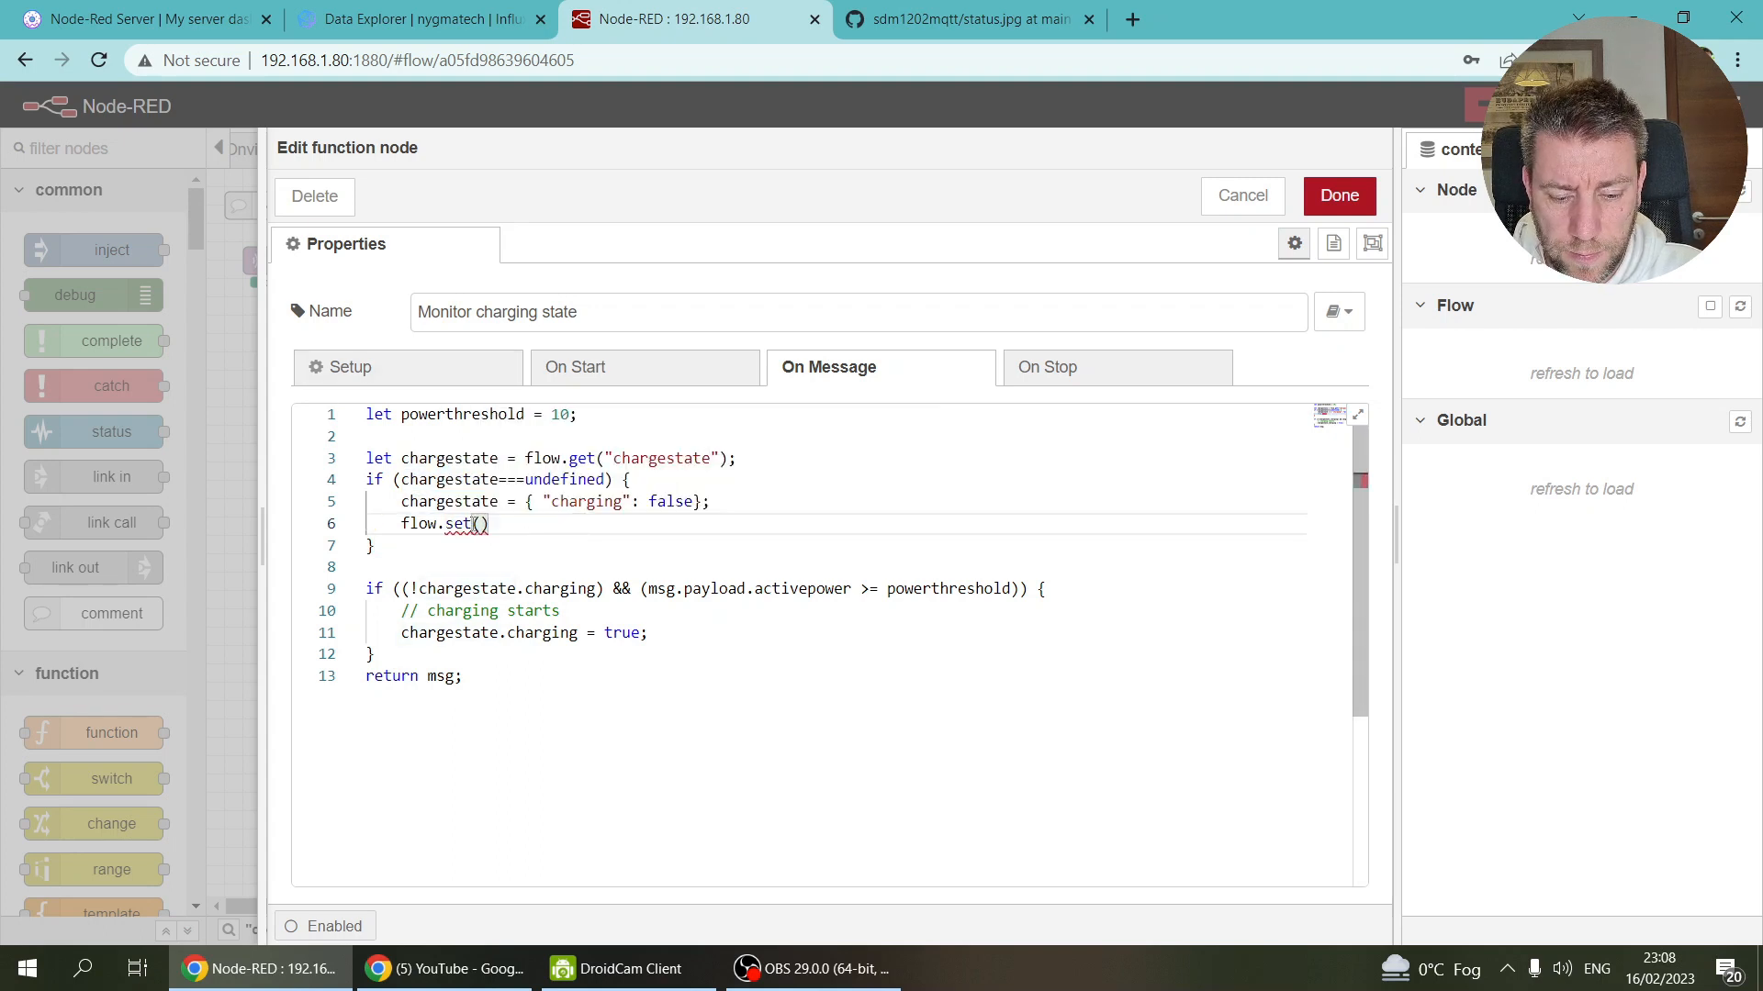
text(")
key(ctrl+v)
key(Right)
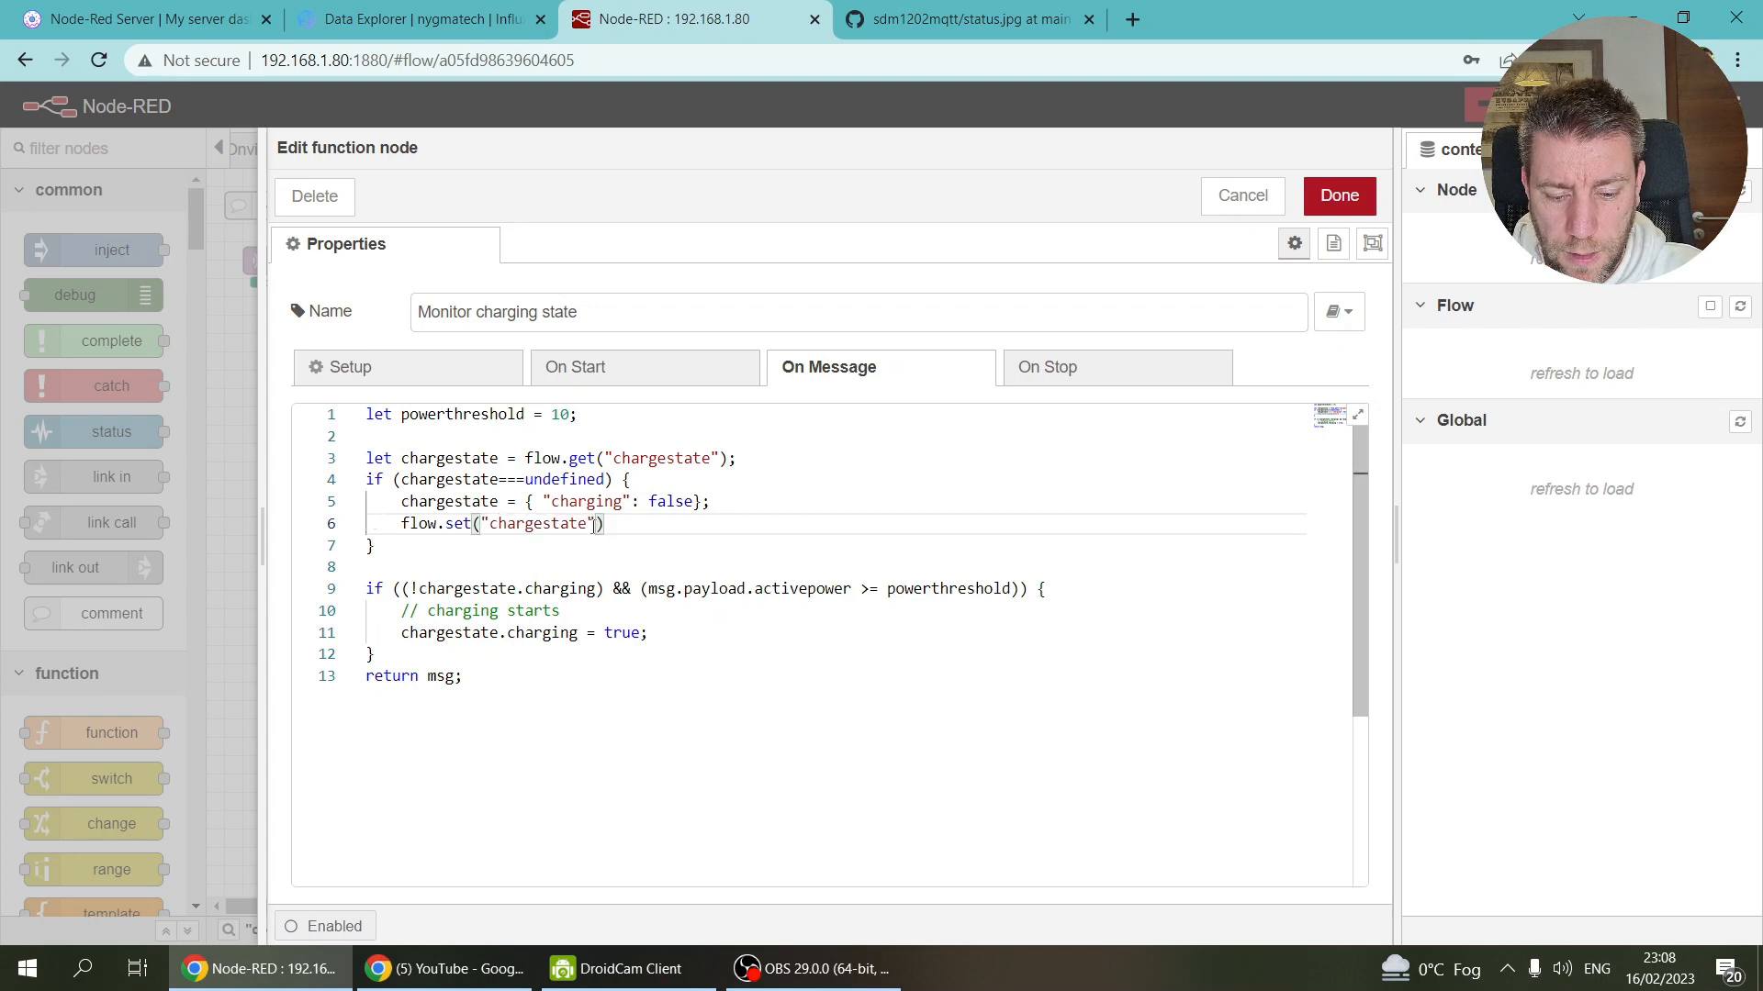
text(, chargestate);)
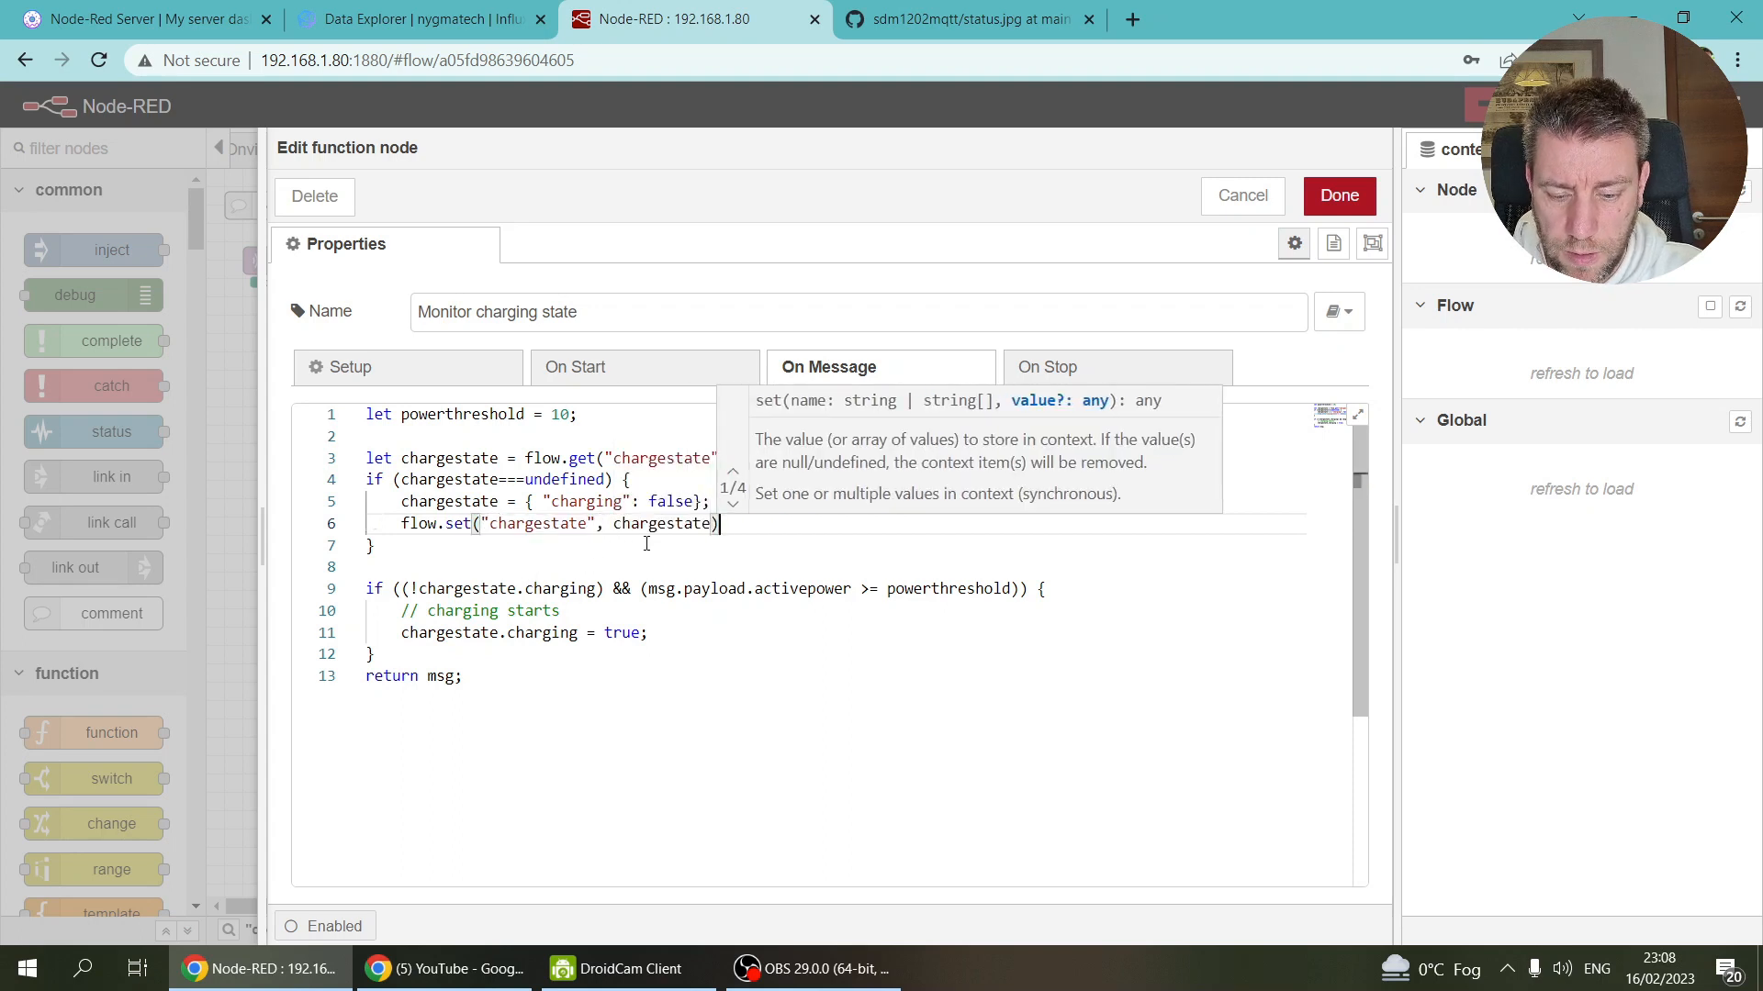
click(646, 544)
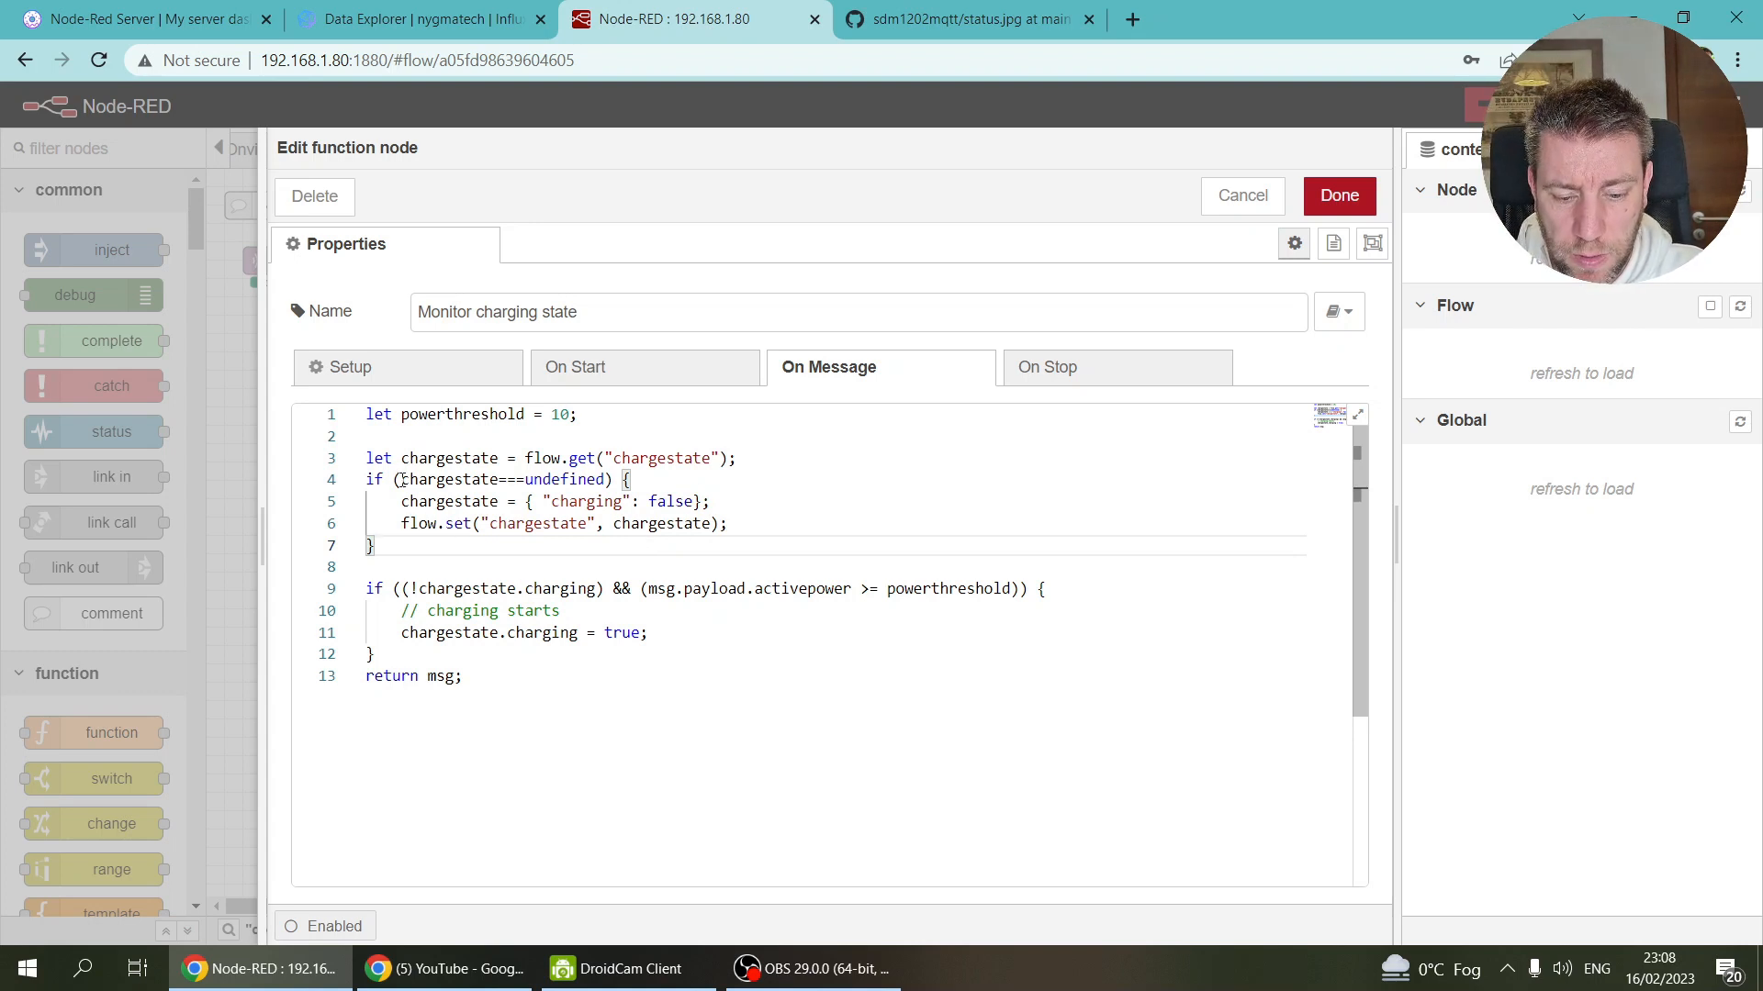
click(404, 636)
click(715, 648)
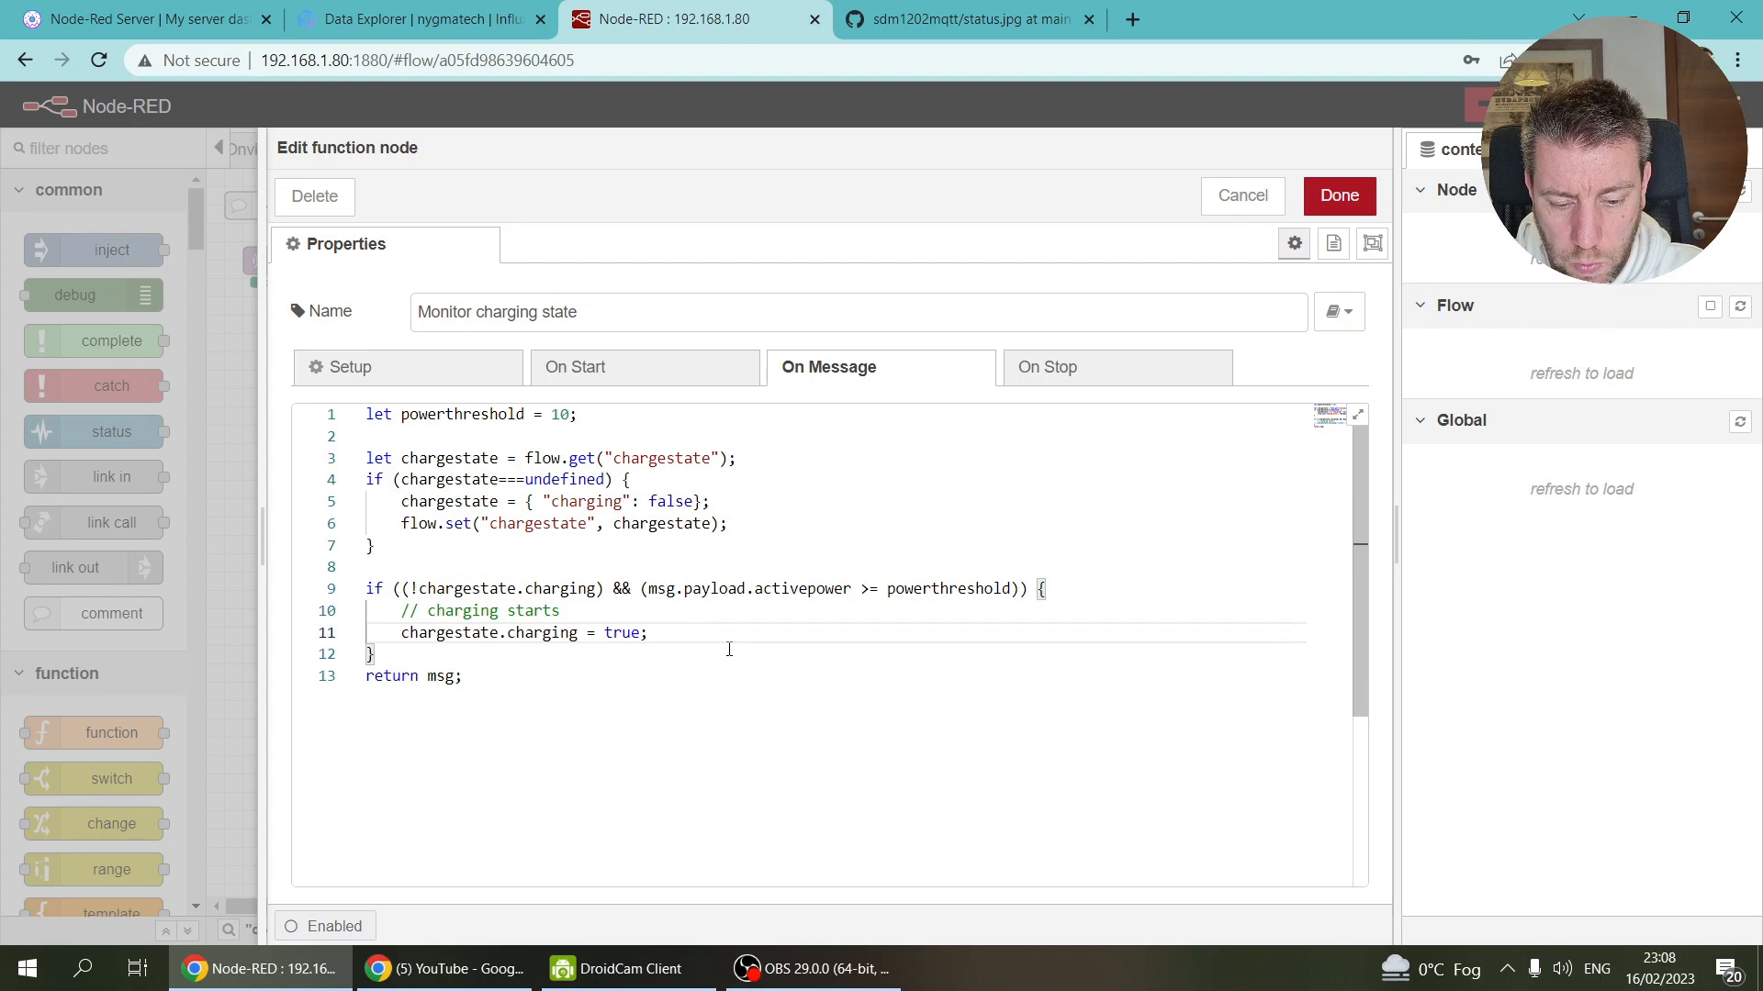
Step: Record chargestate.starttime = new Date().getTime(); after the charging flag
key(Return)
text(charge)
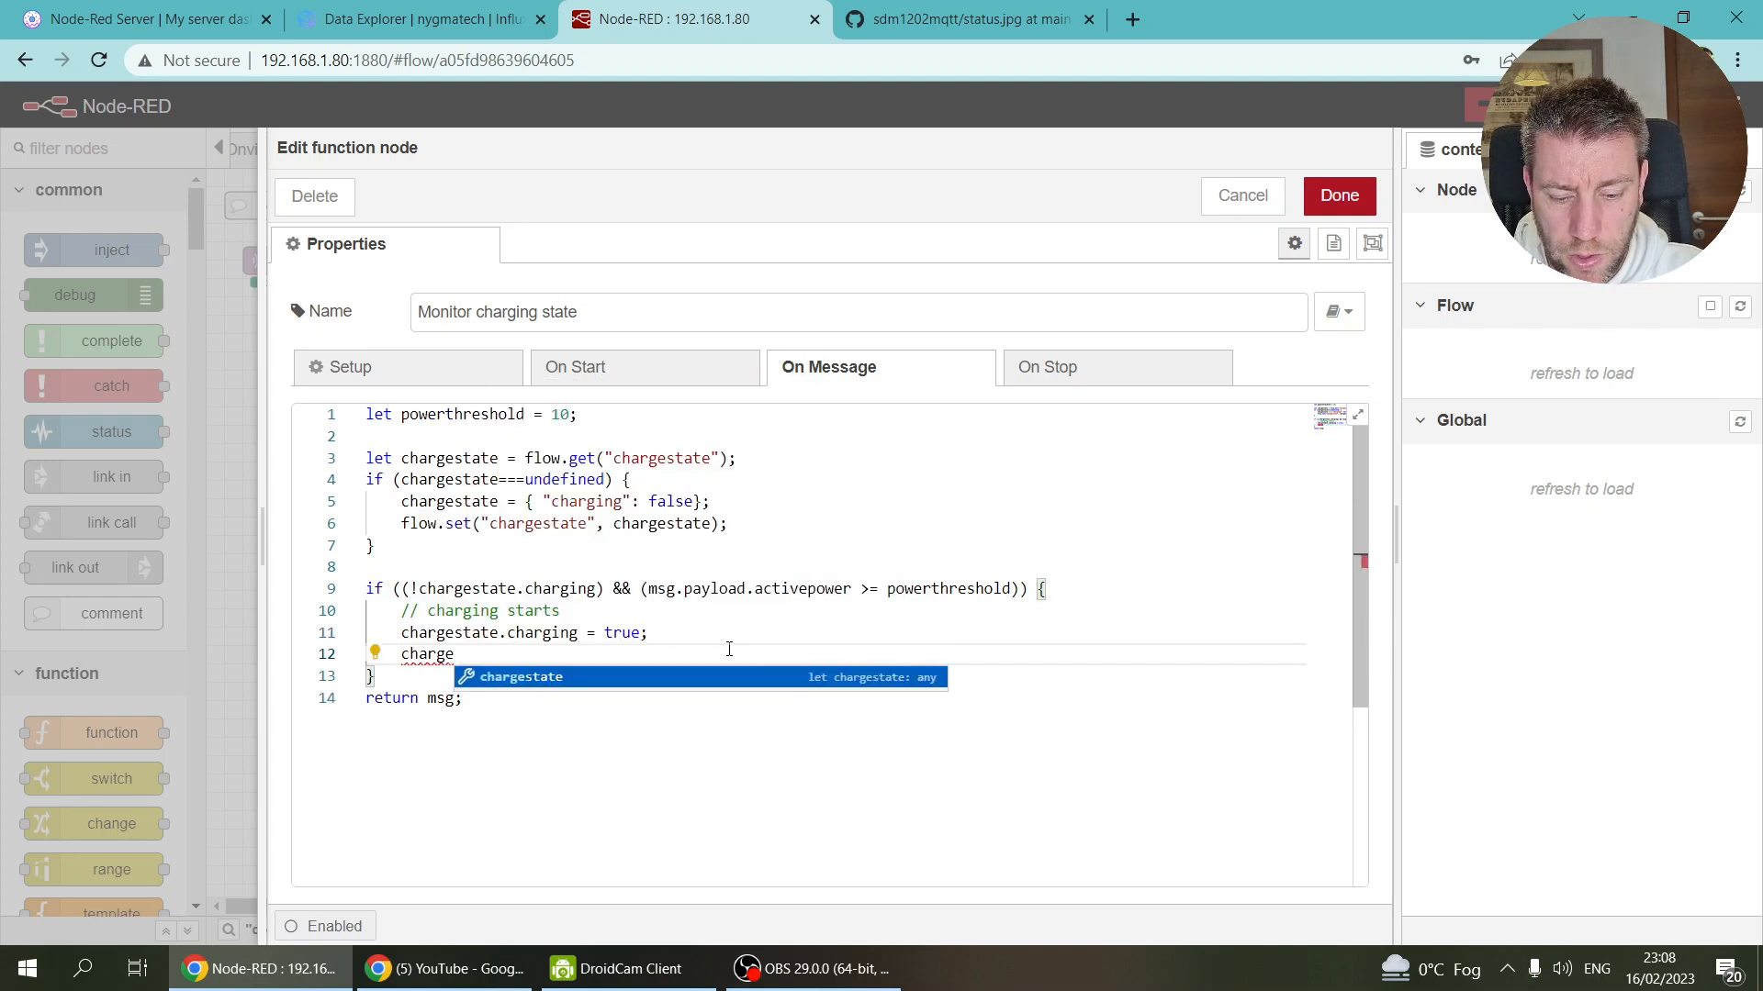
key(Return)
text(.)
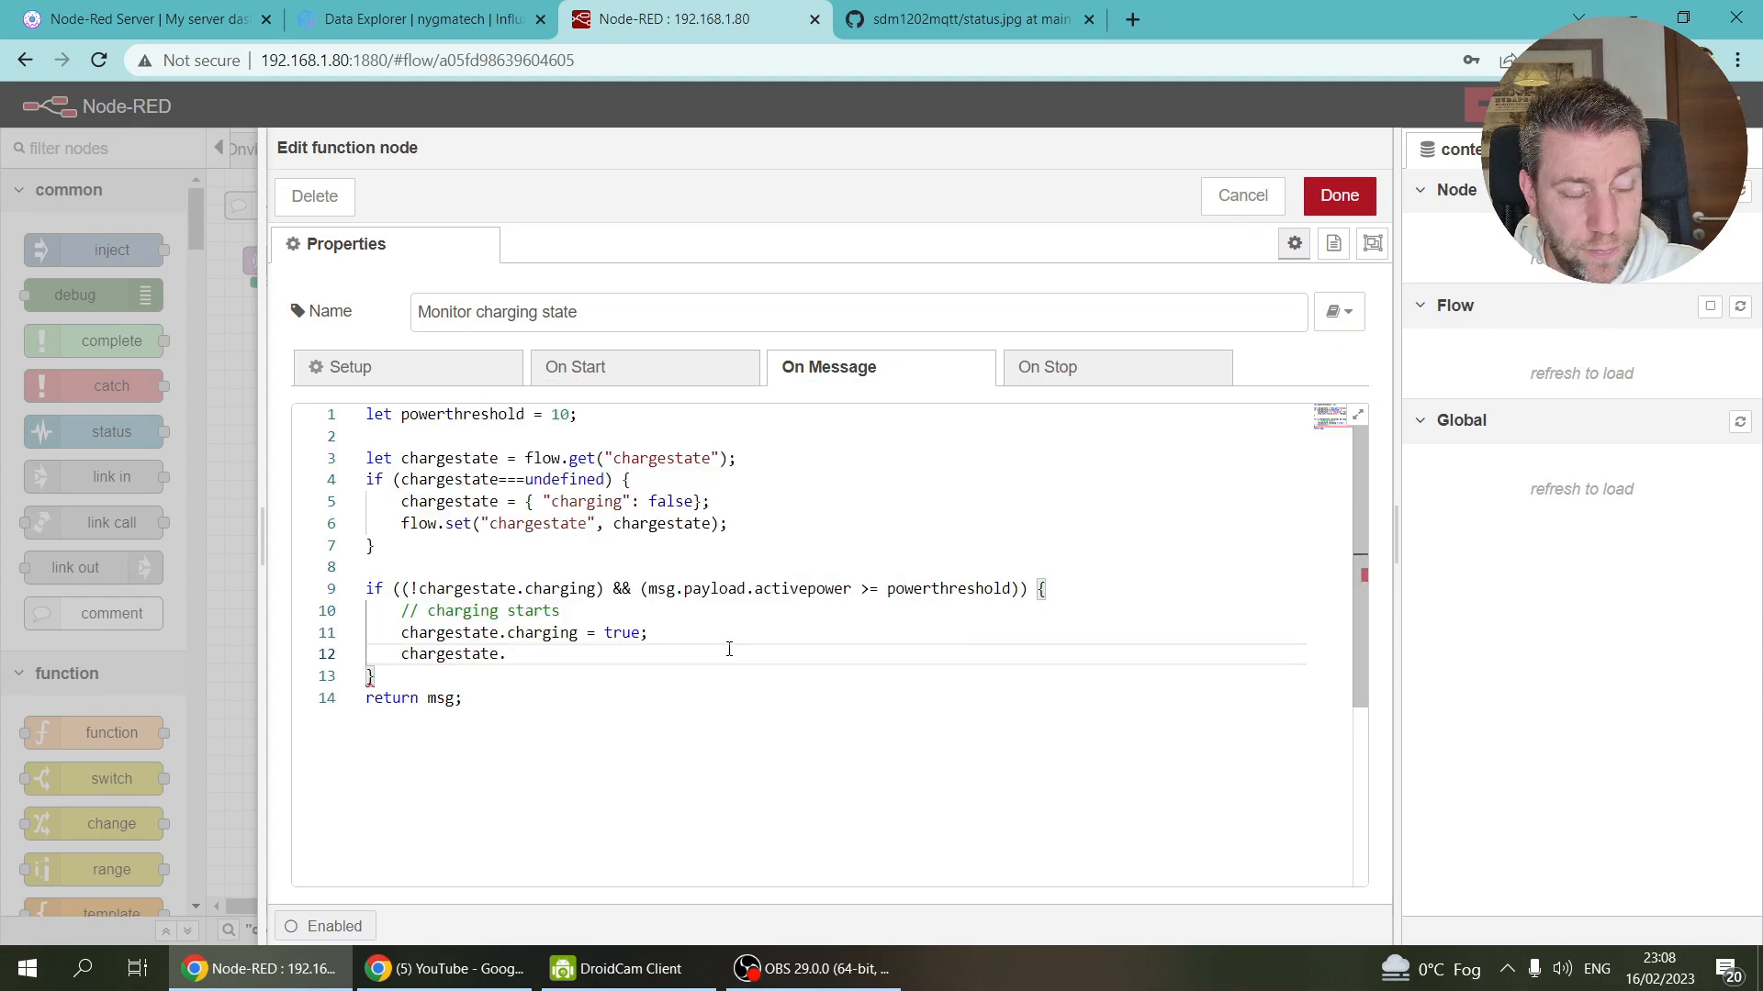
text(start = )
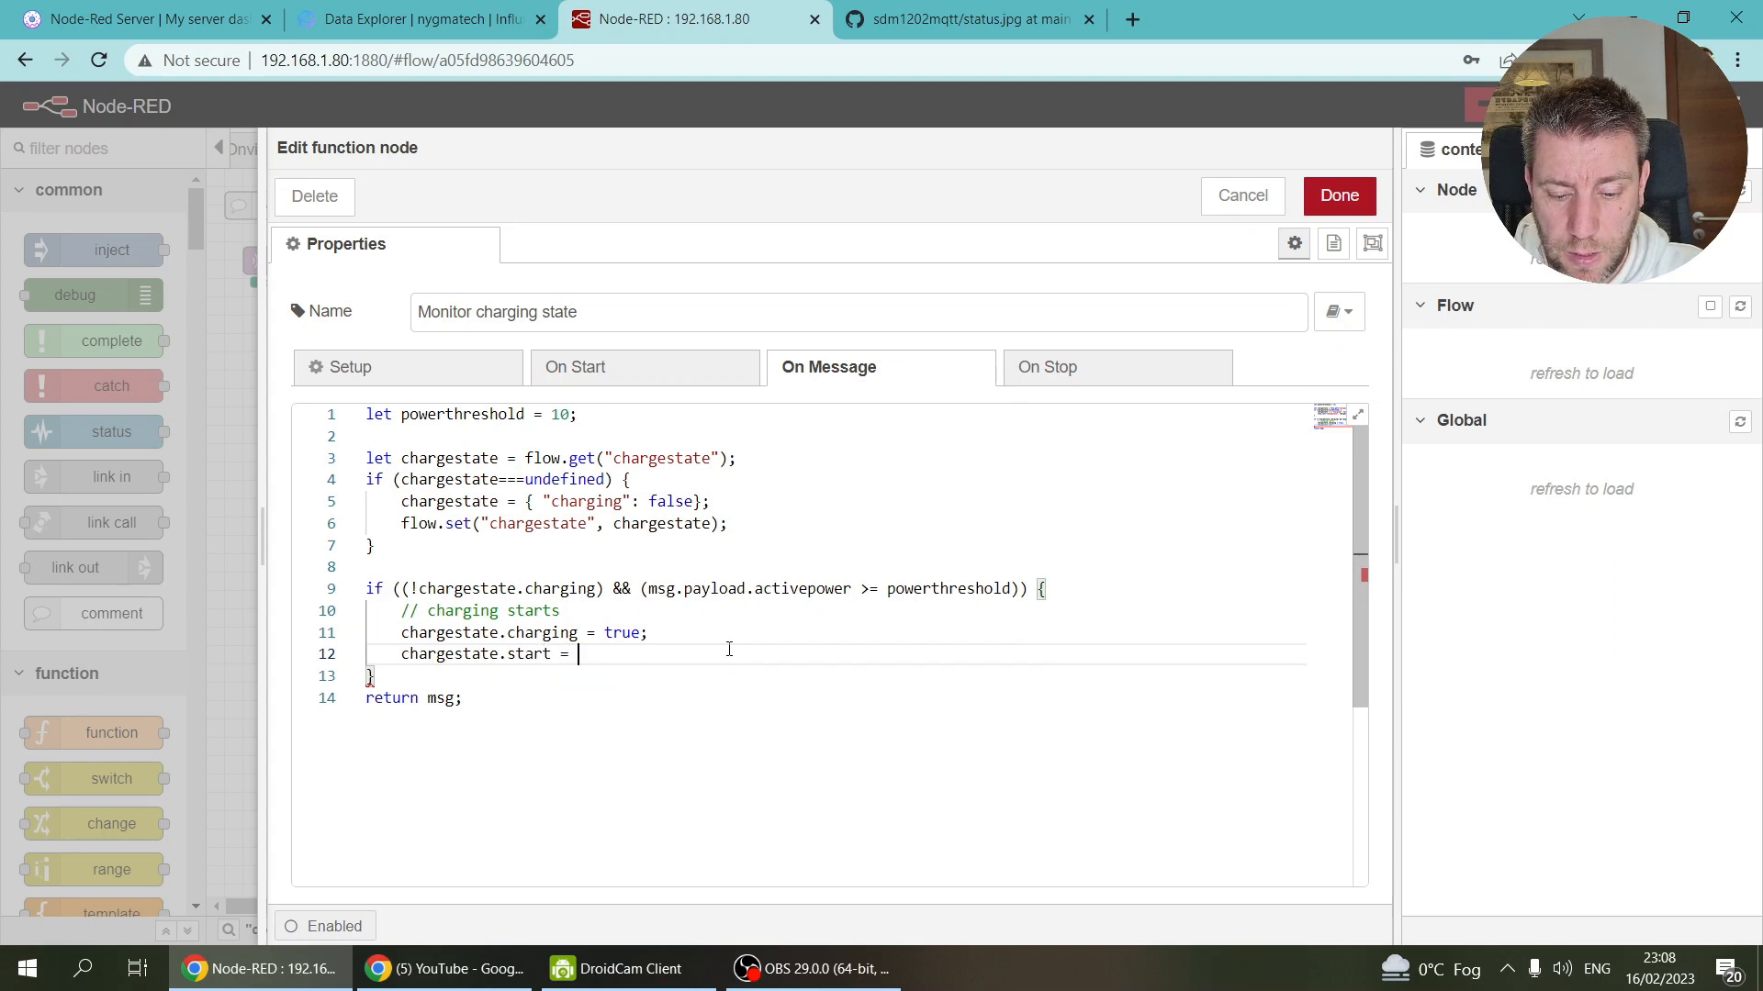
text(new )
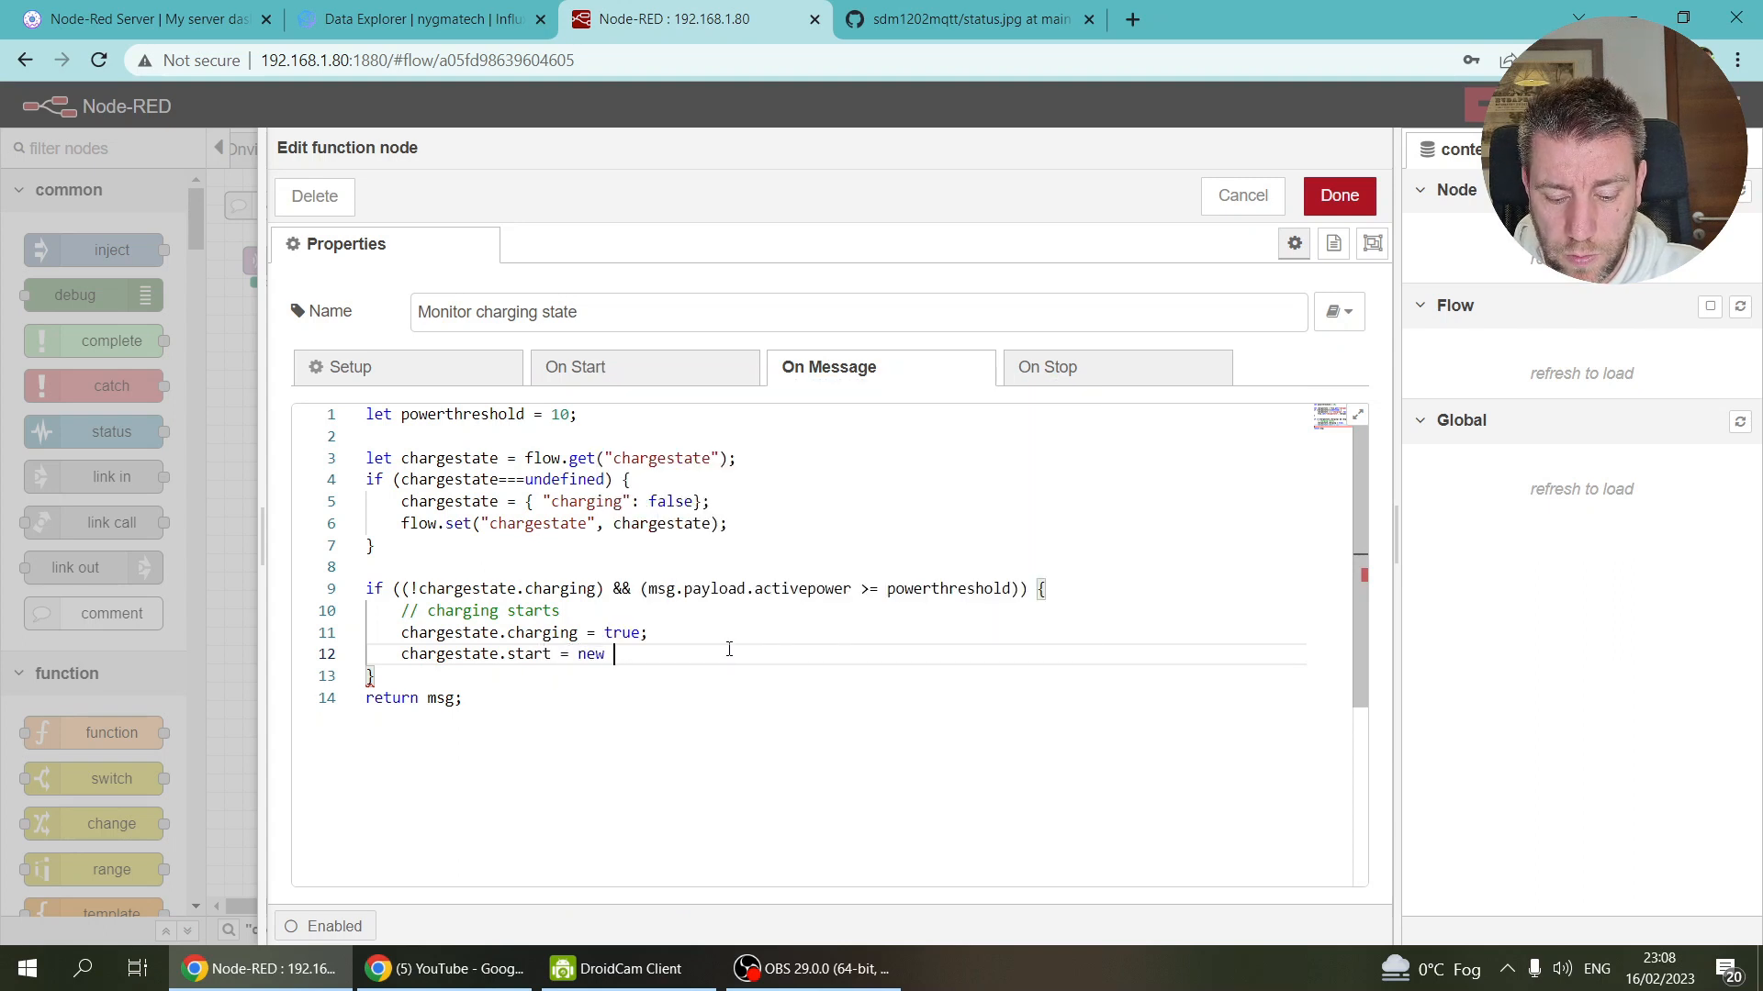
text(Date().Get)
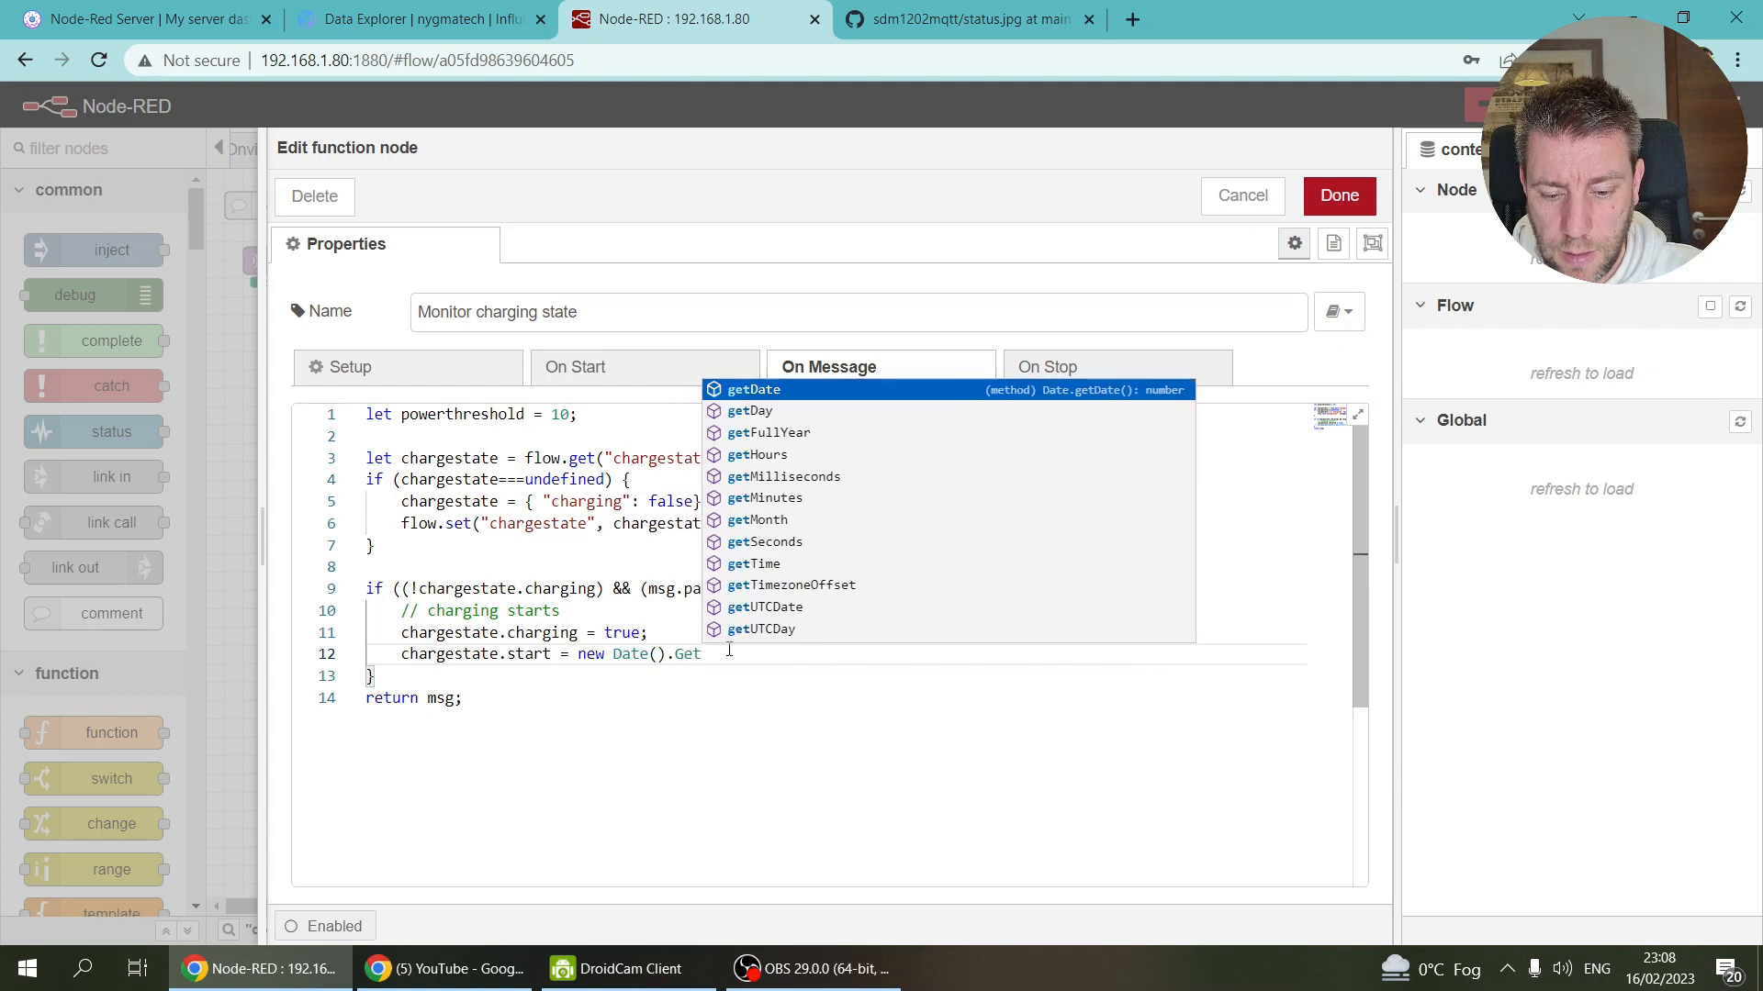
key(BackSpace)
key(BackSpace)
text(getTime();)
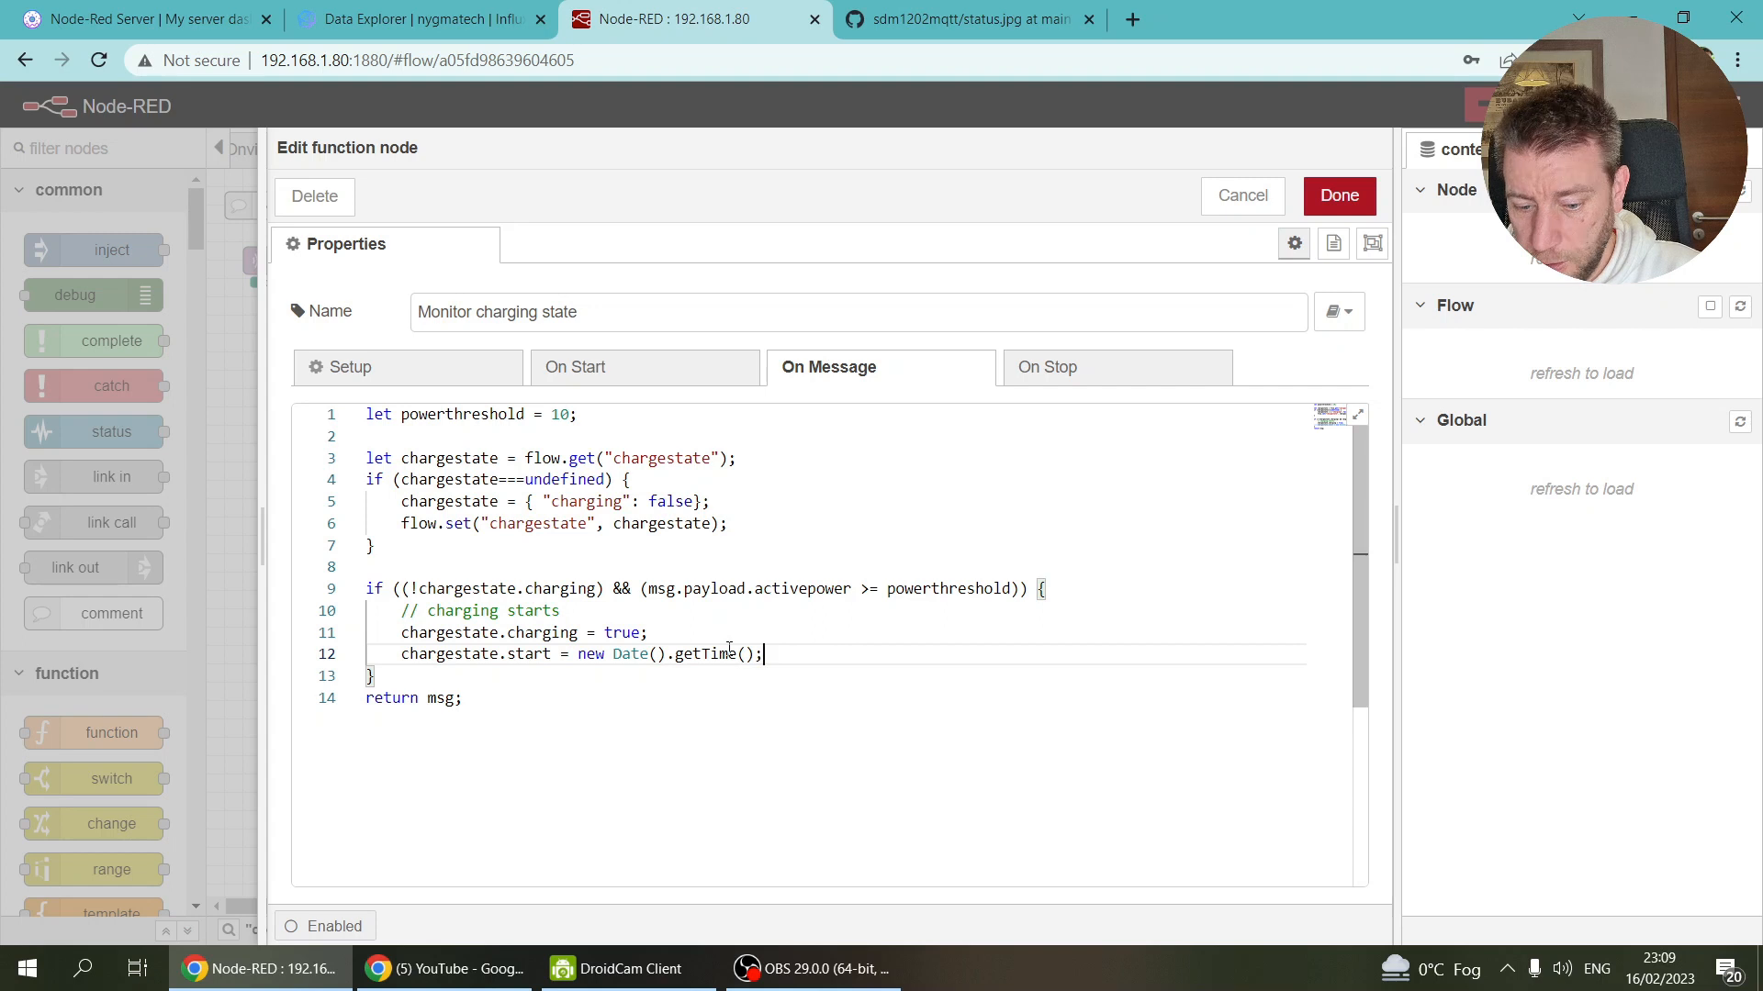
key(Return)
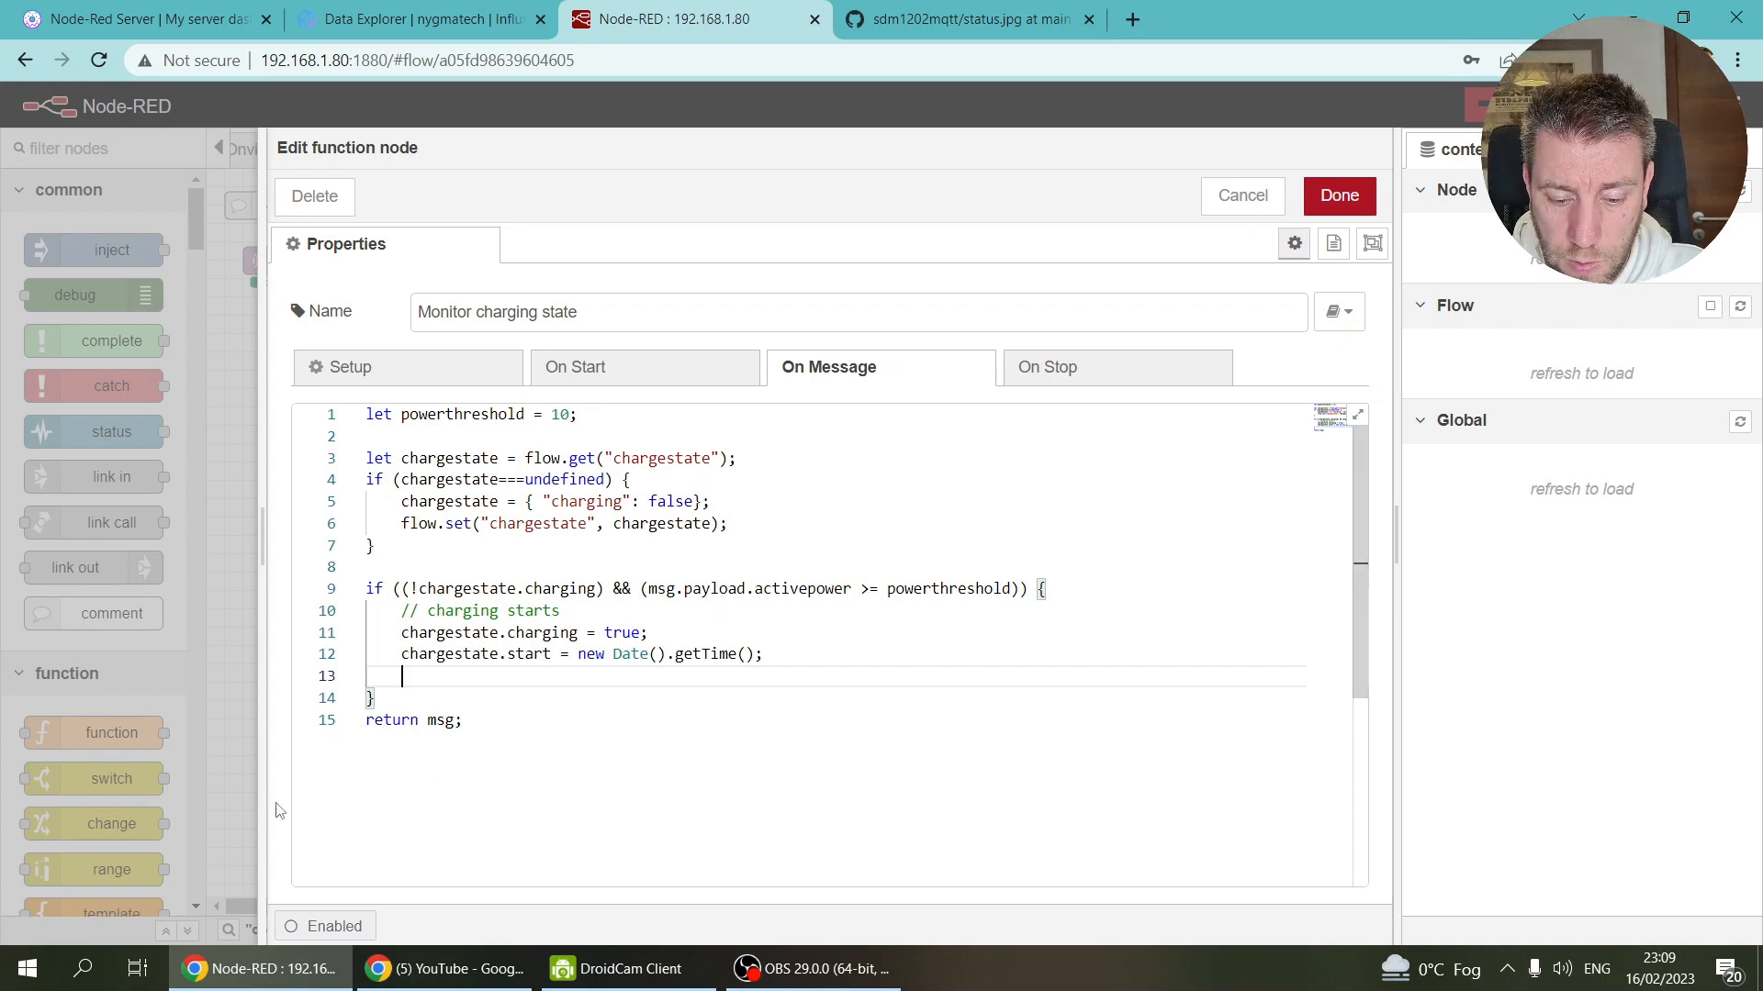
click(552, 653)
text(time)
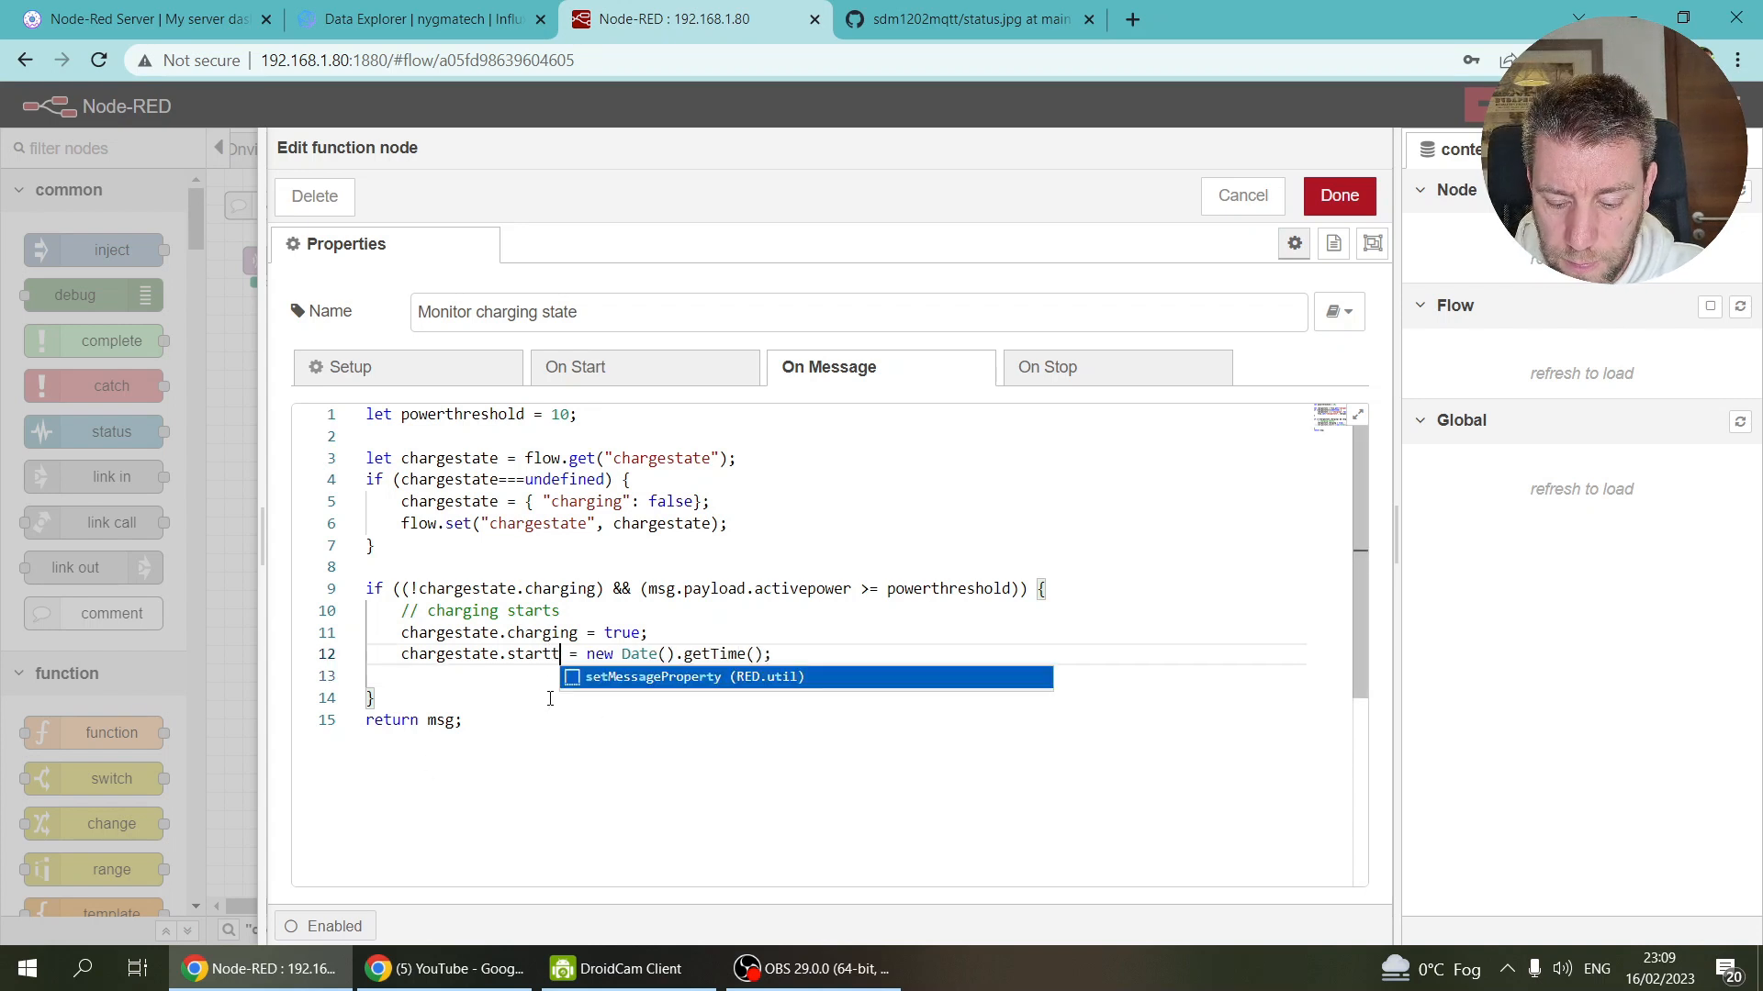
click(854, 655)
Step: Record chargestate.startenergy from msg.payload.totalactiveenergy
key(Return)
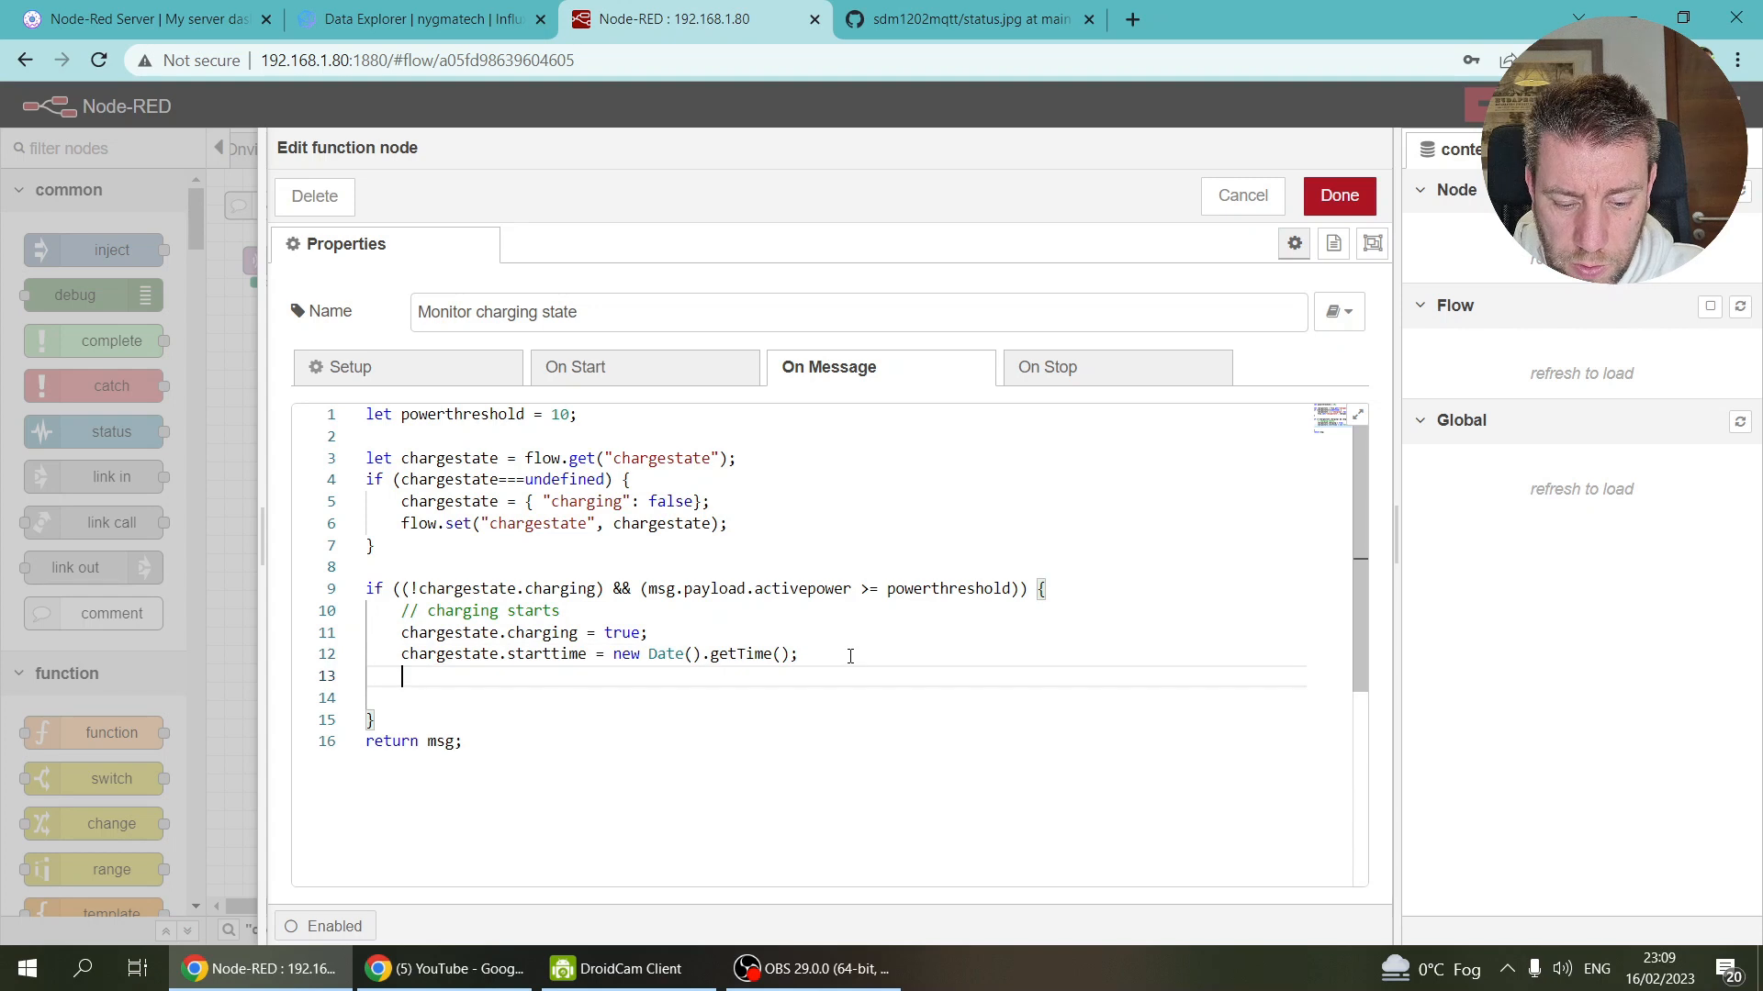
text(chargestate)
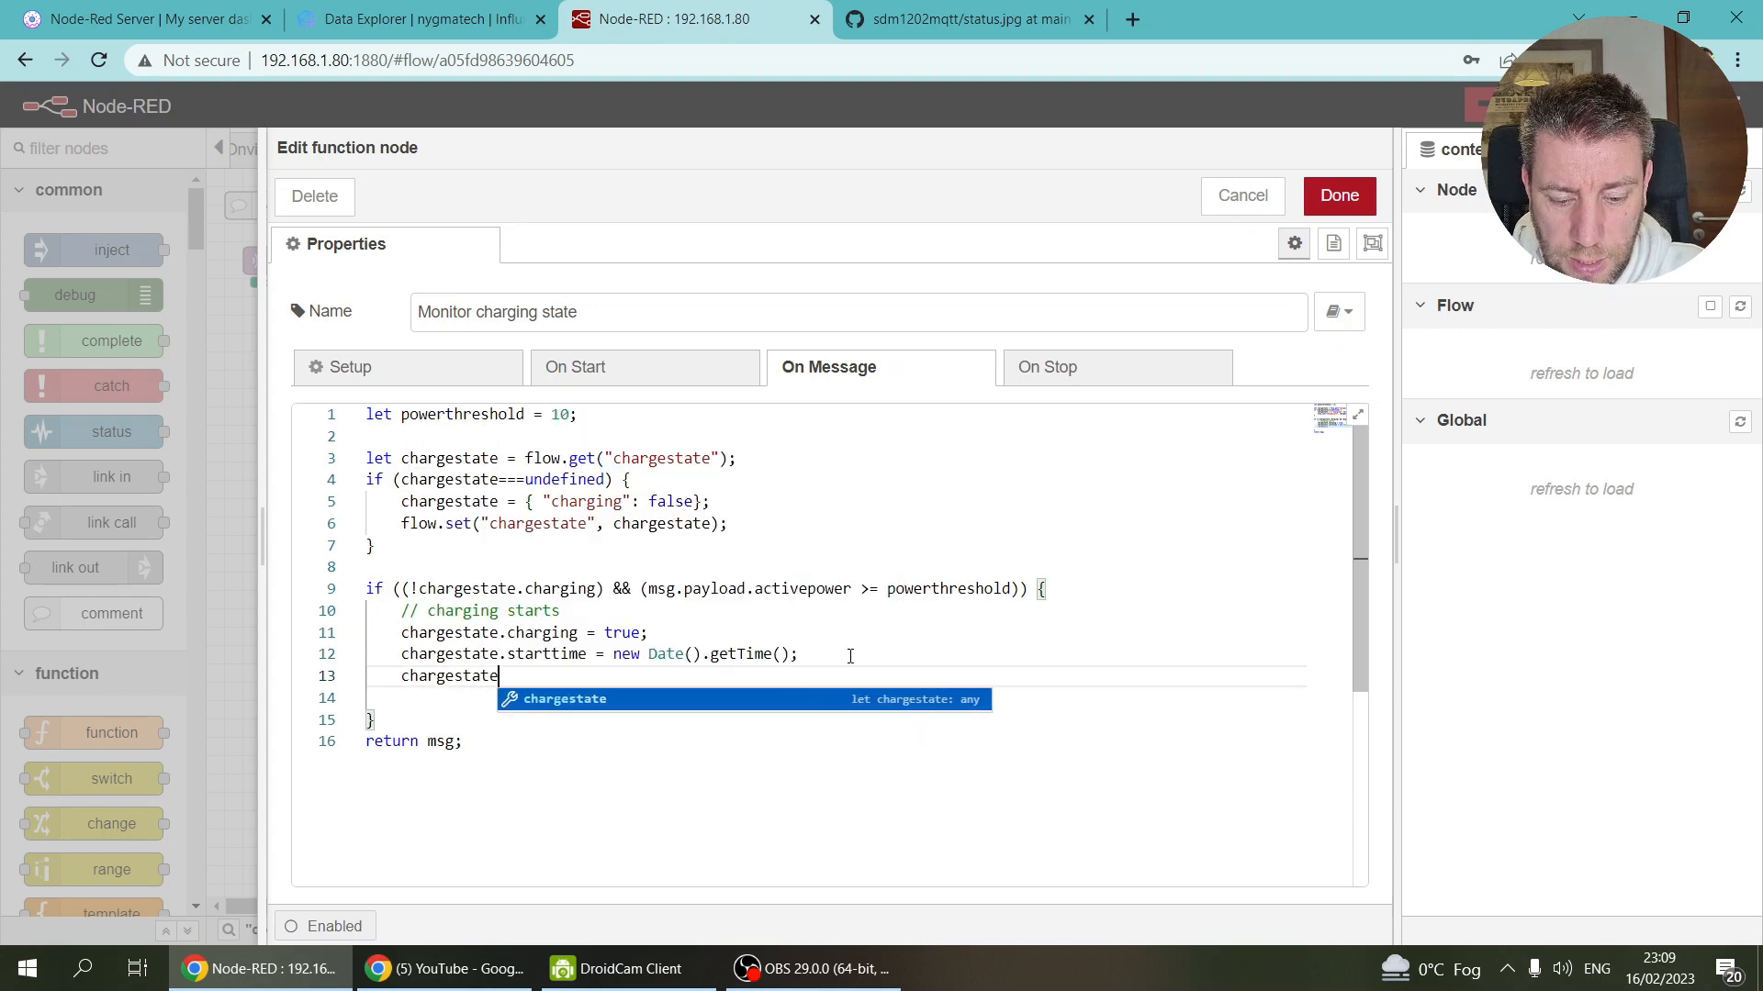
text(.startenergy = msg.pa)
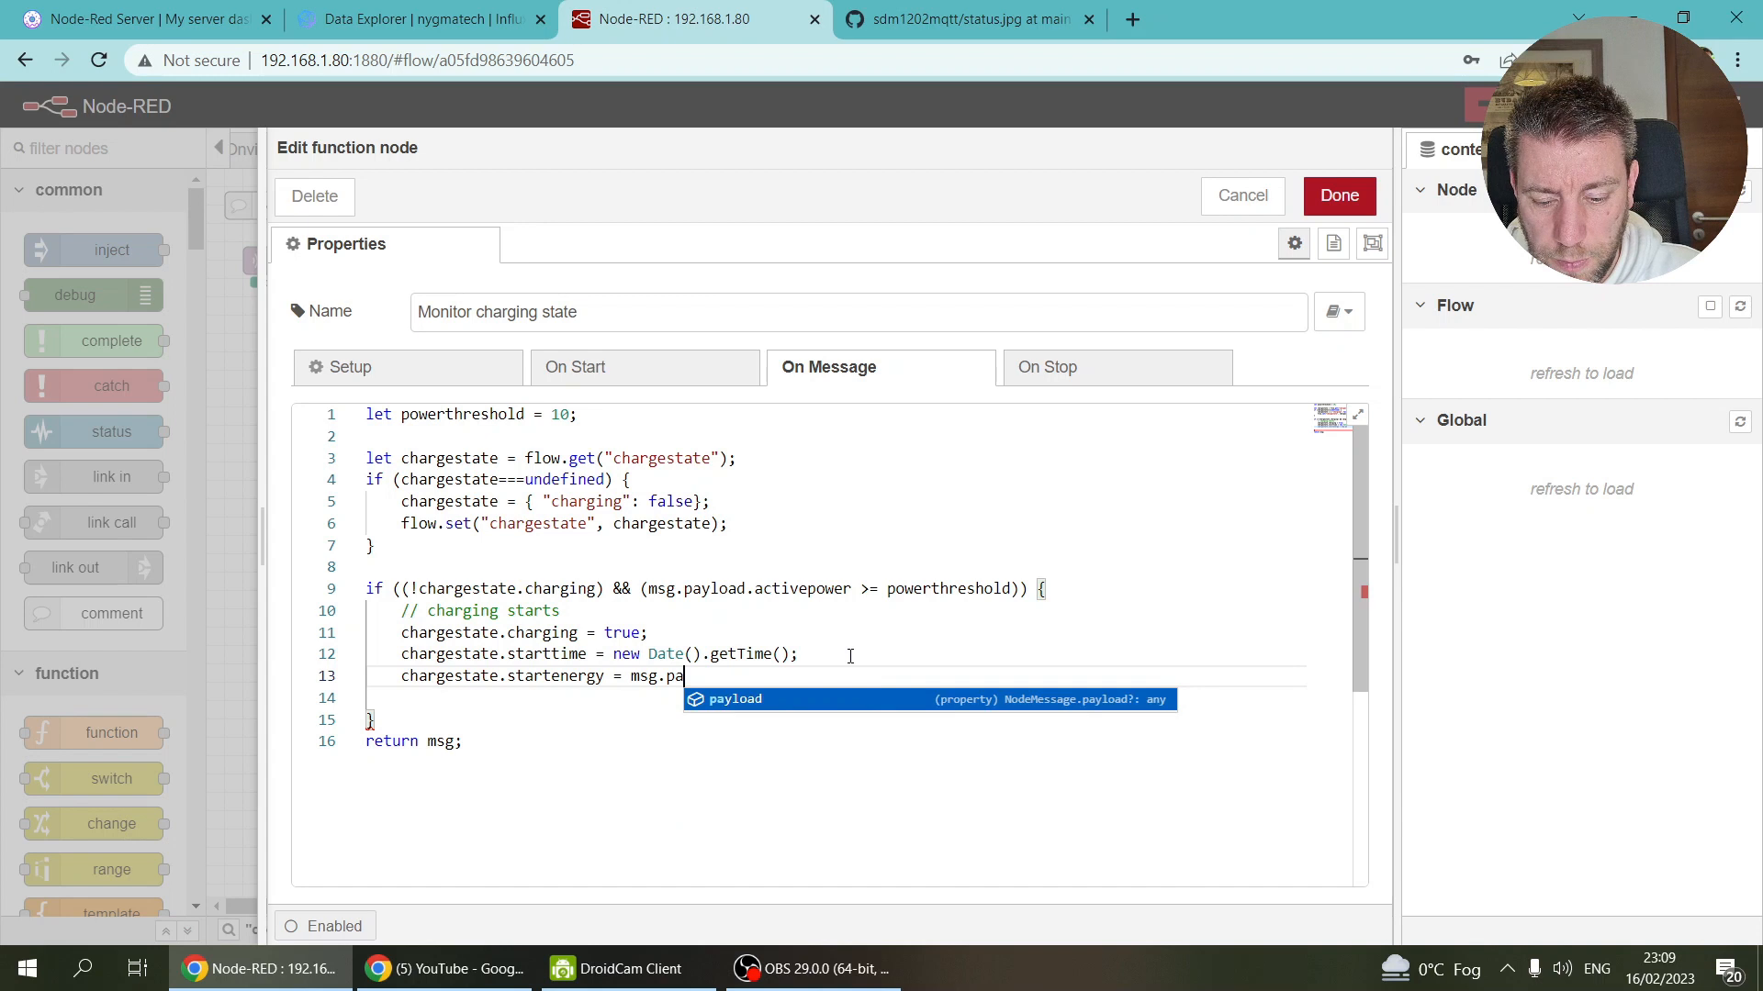
text(yload.total)
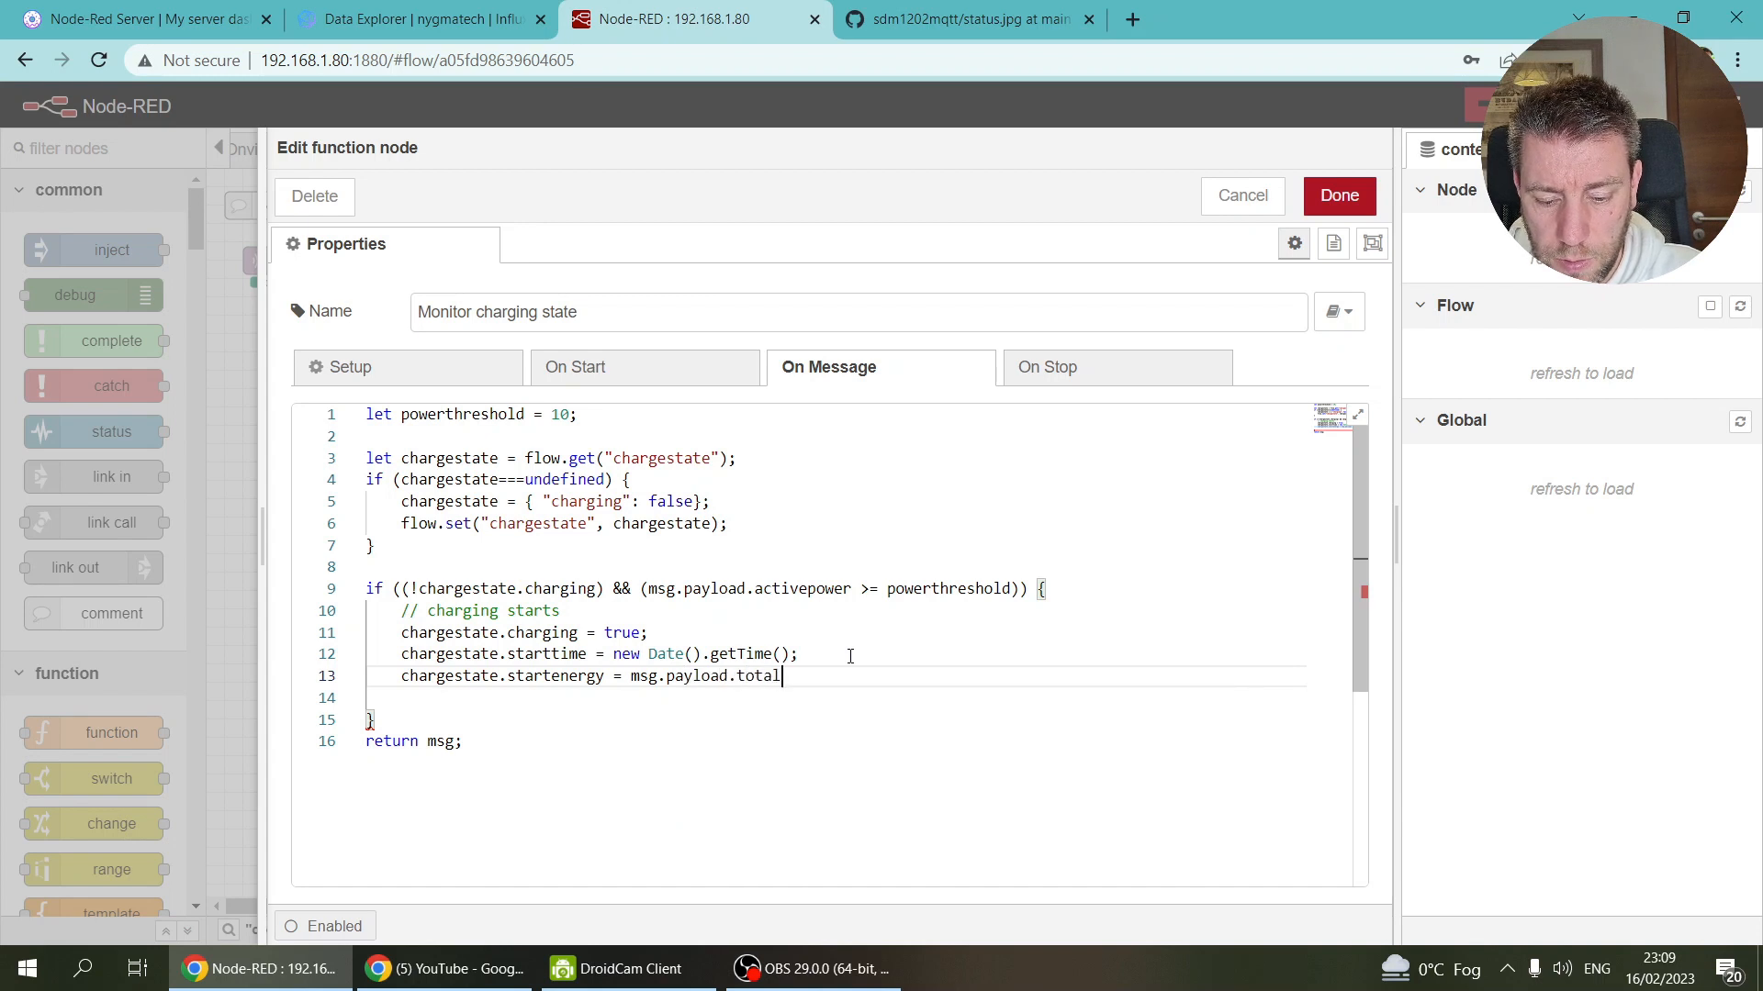
text(activeenergy;)
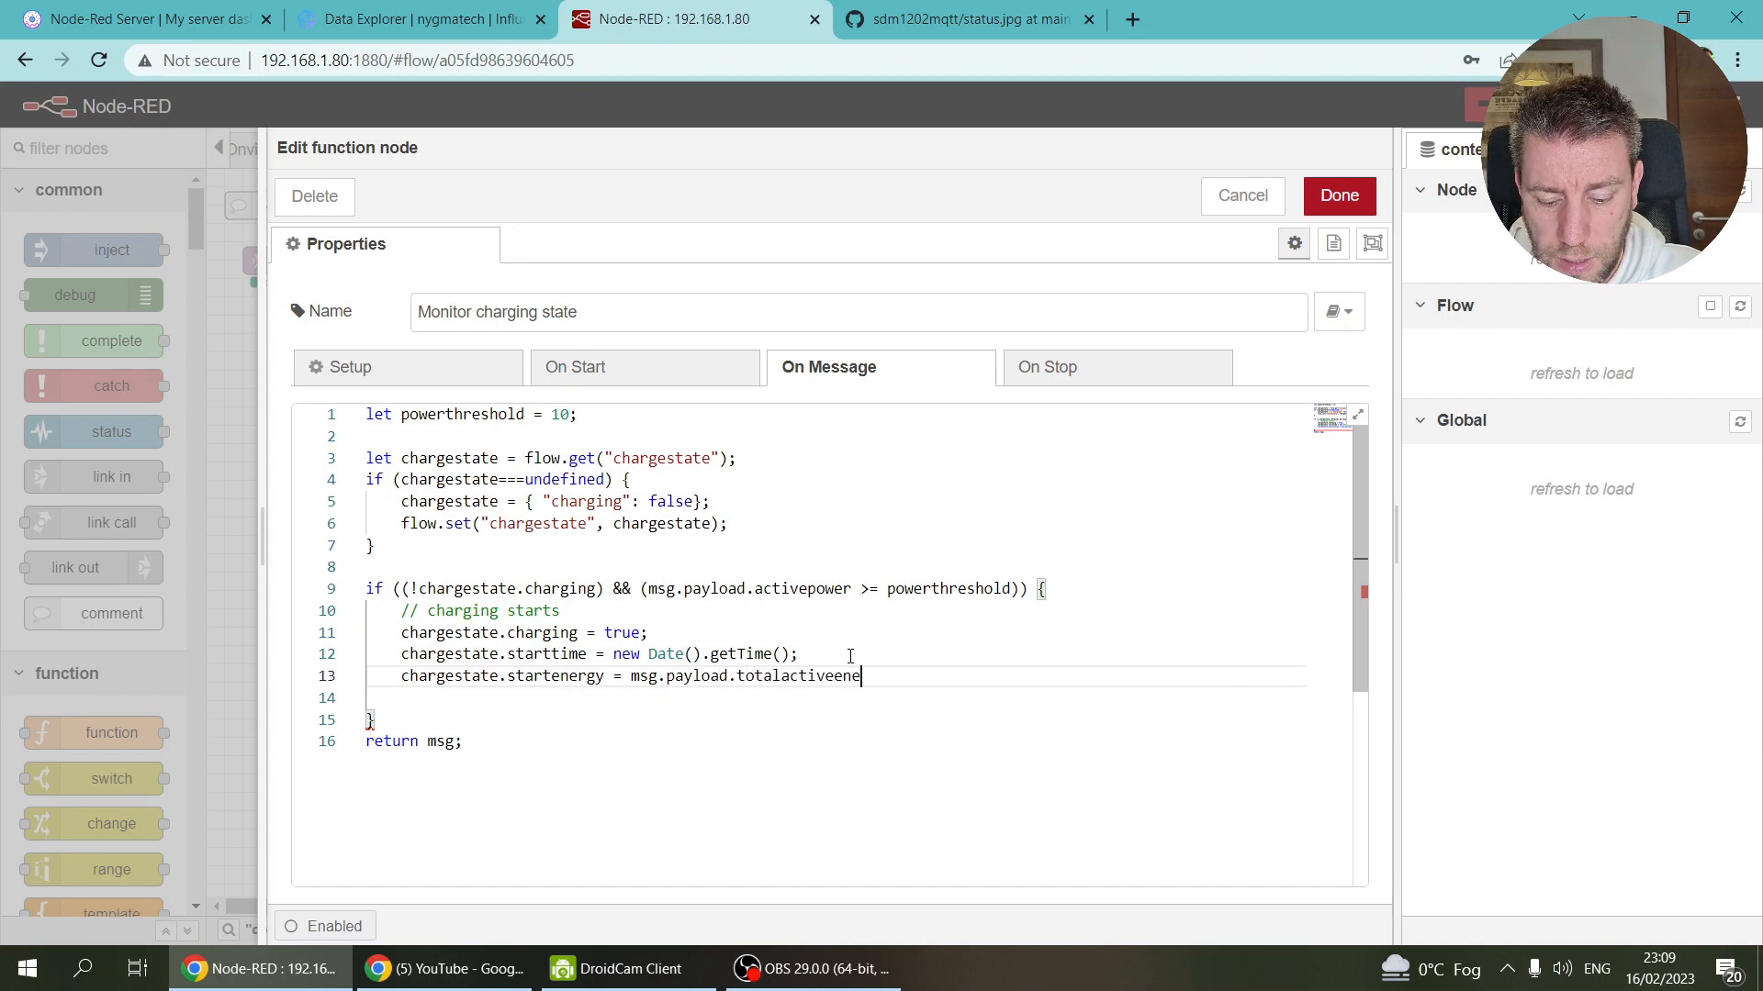
click(969, 18)
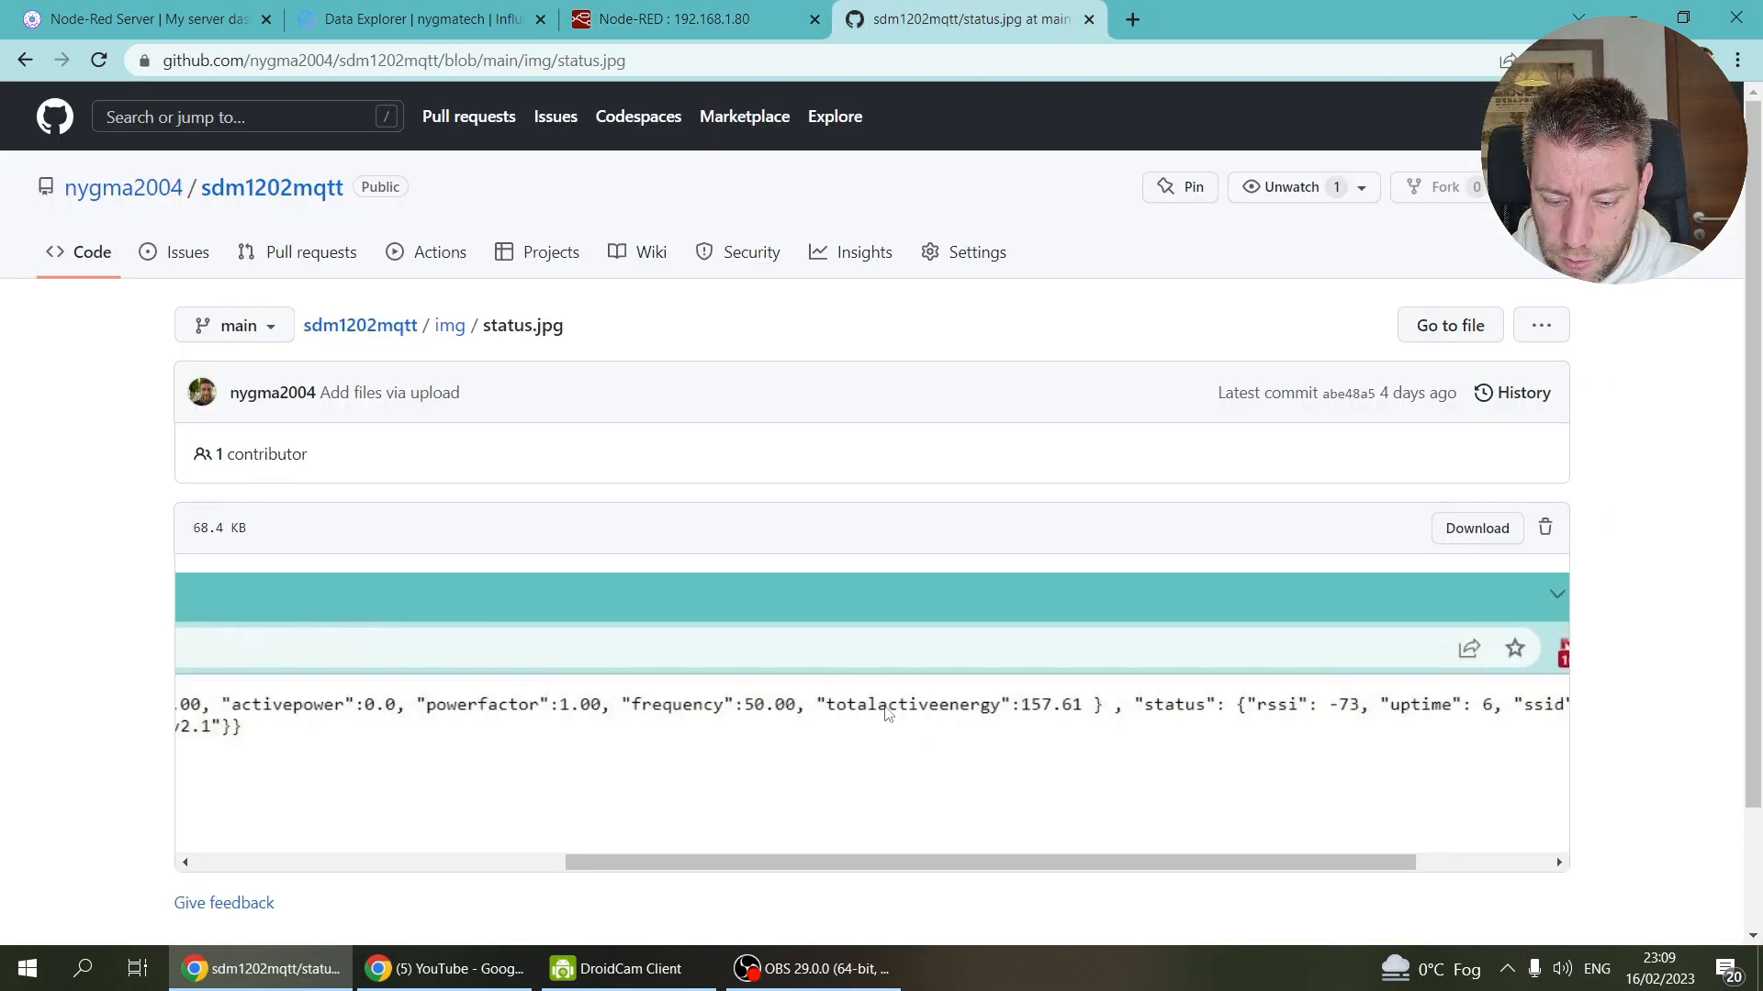
click(630, 16)
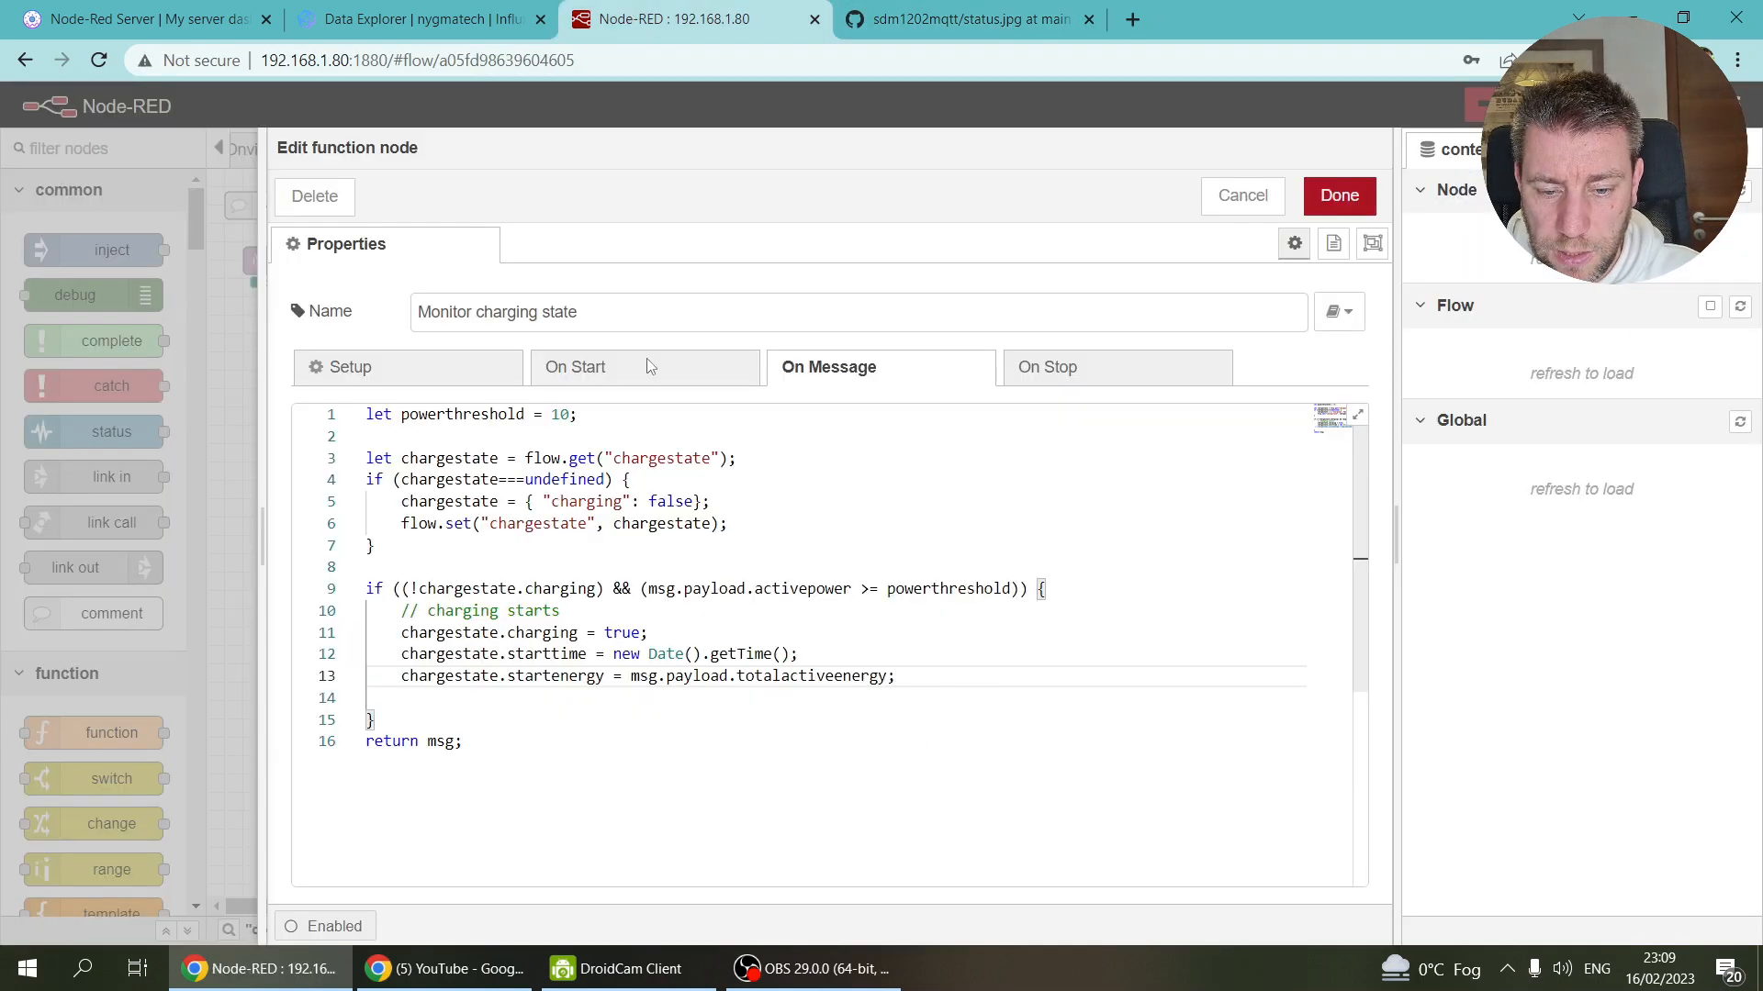
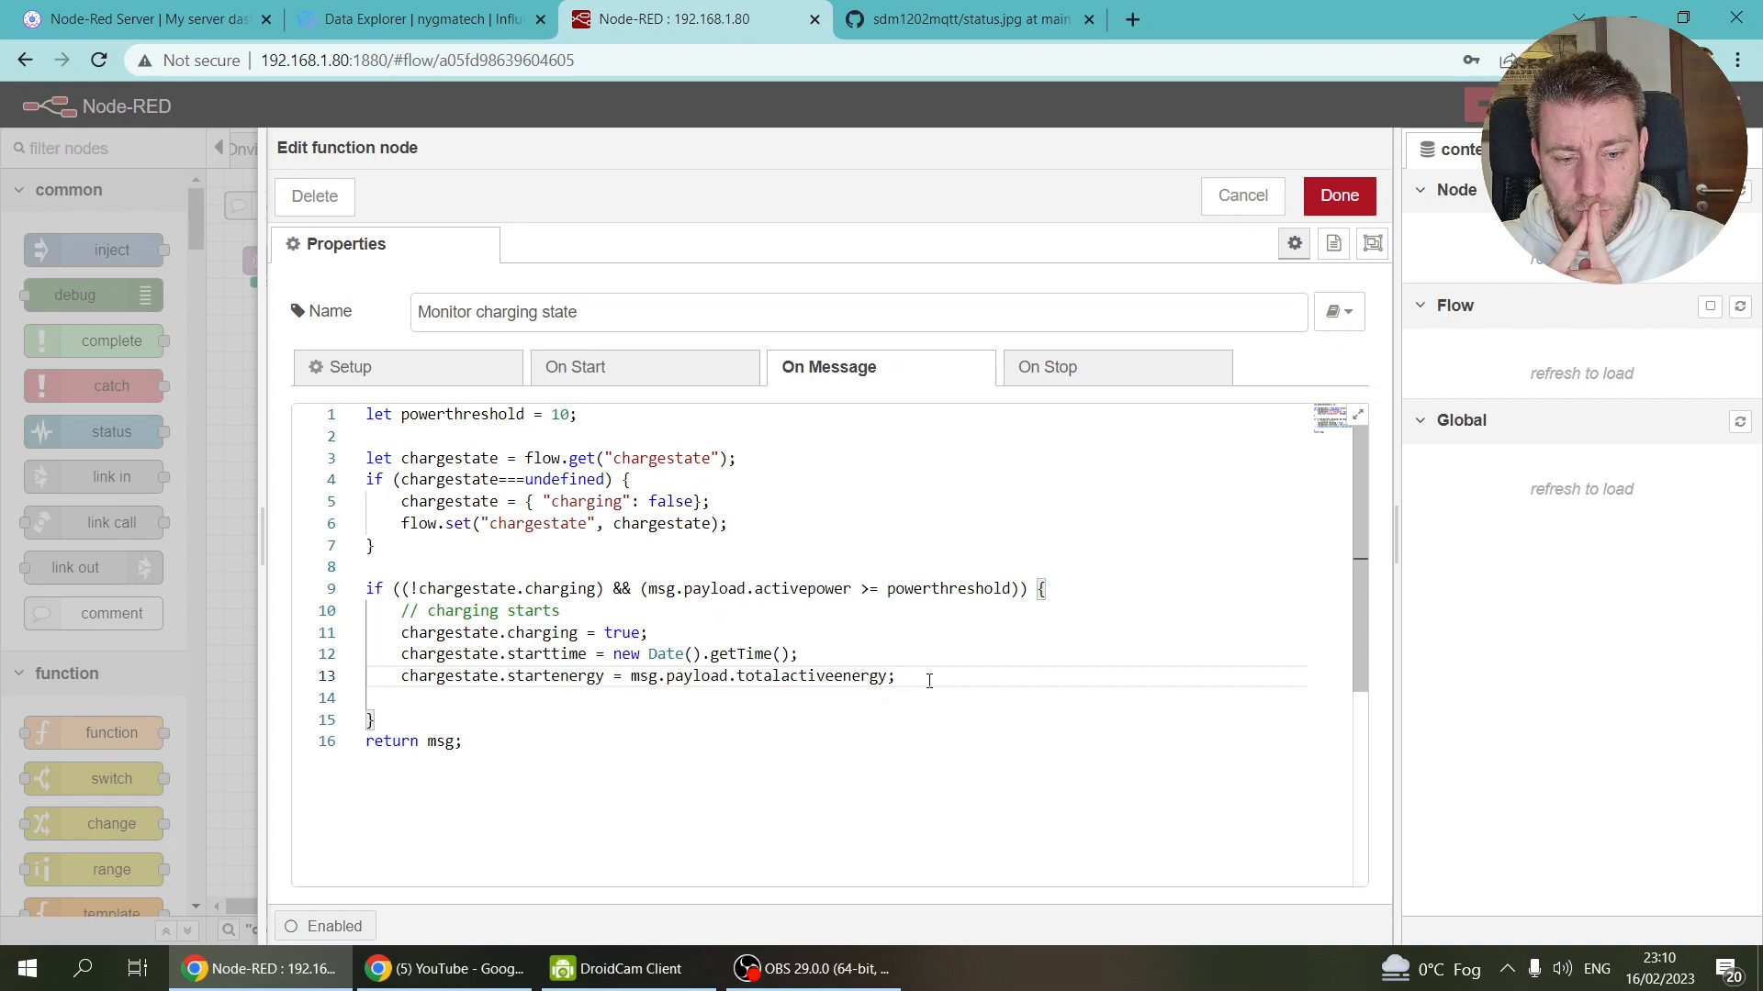
Step: Add node.status({fill:"green",shape:"ring",text:"Charging"}); inside the charging-starts block, with blank lines before return
key(Down)
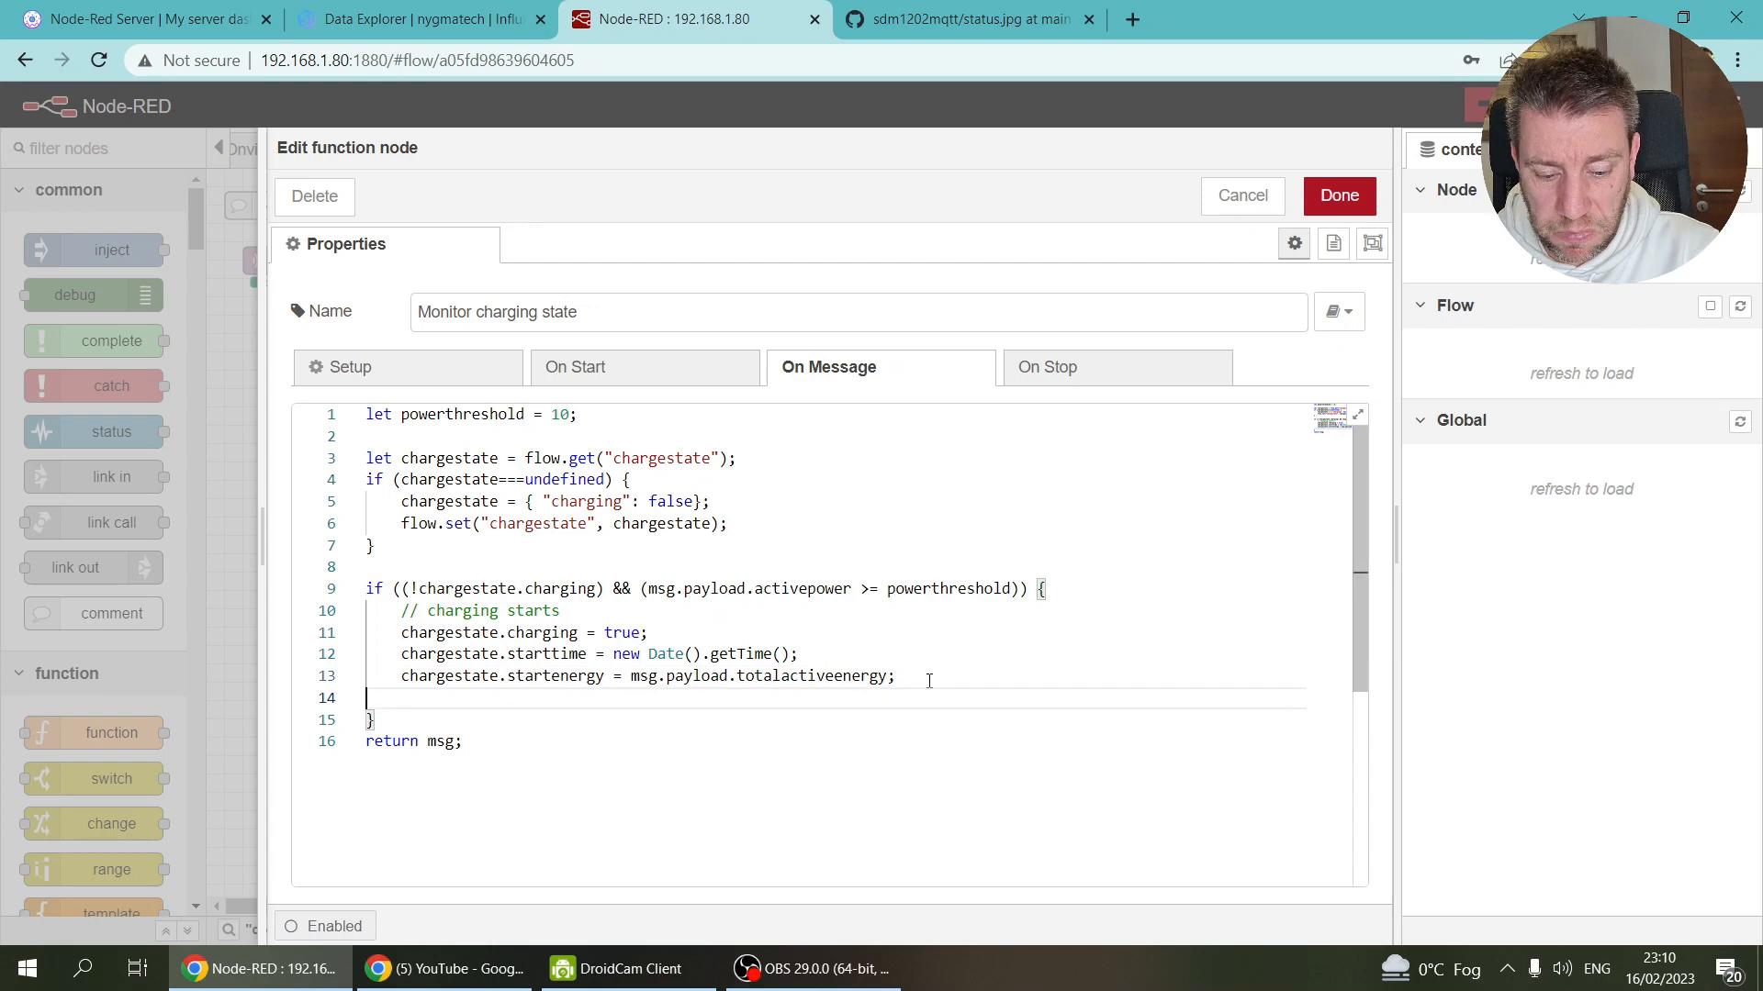
key(Tab)
text(node.sta)
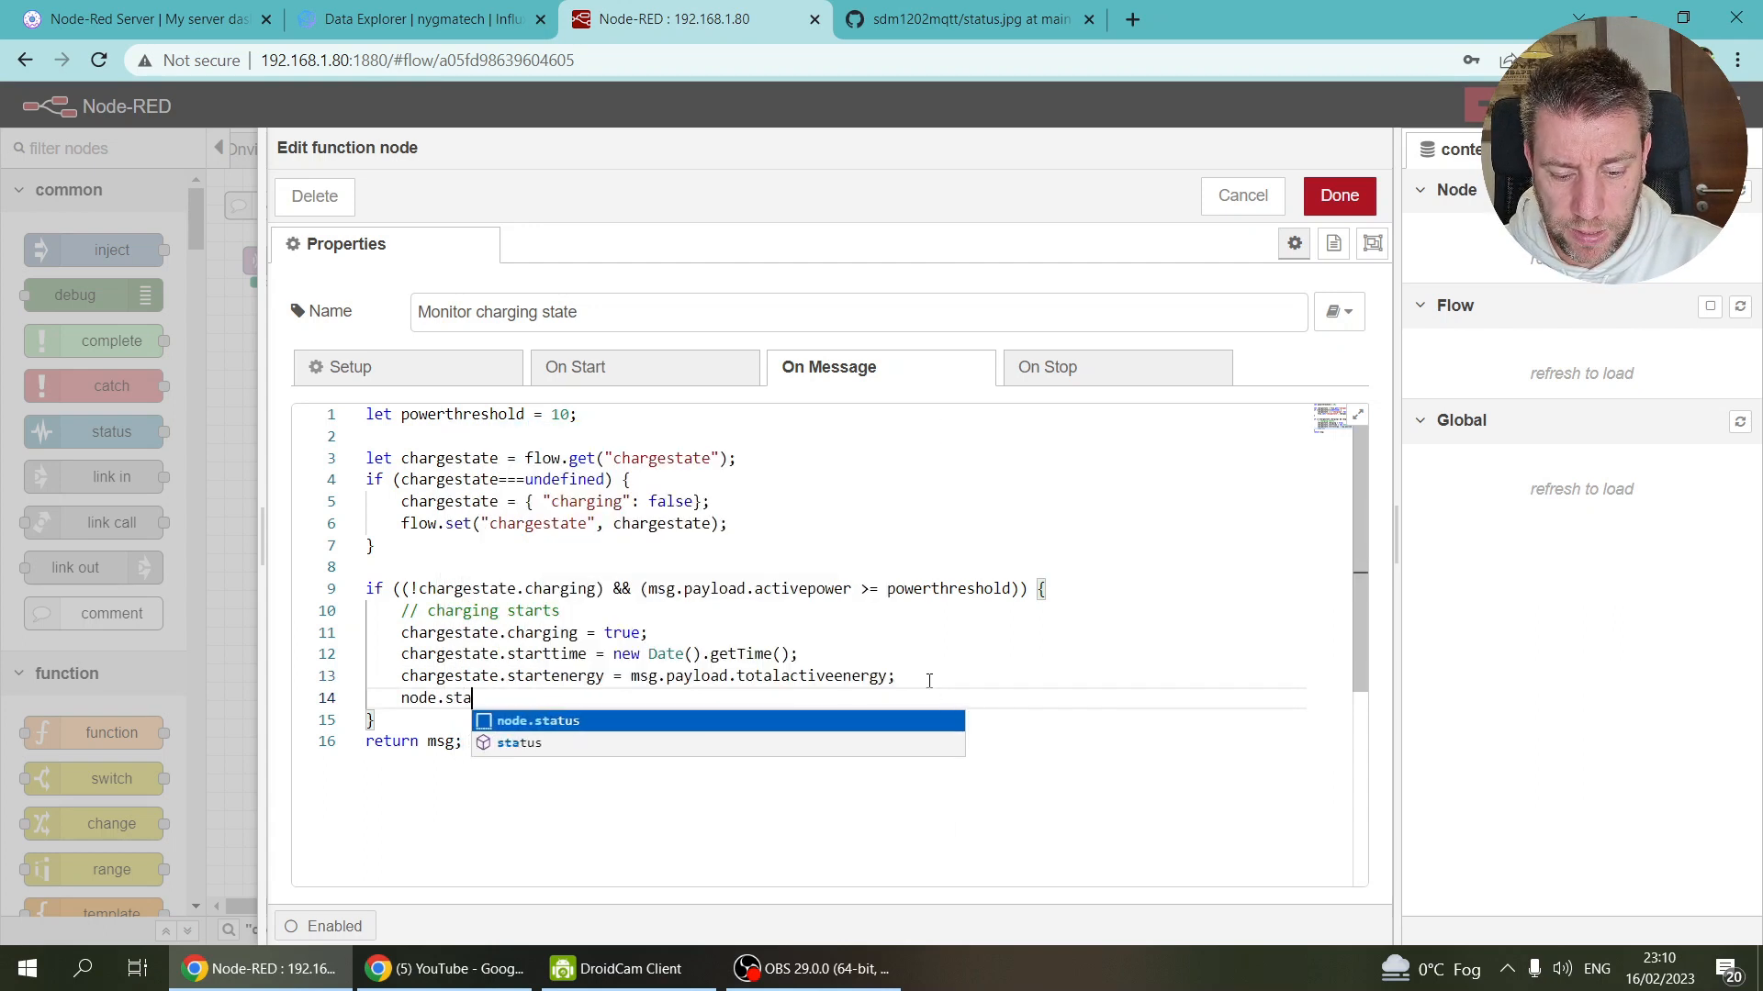
key(Return)
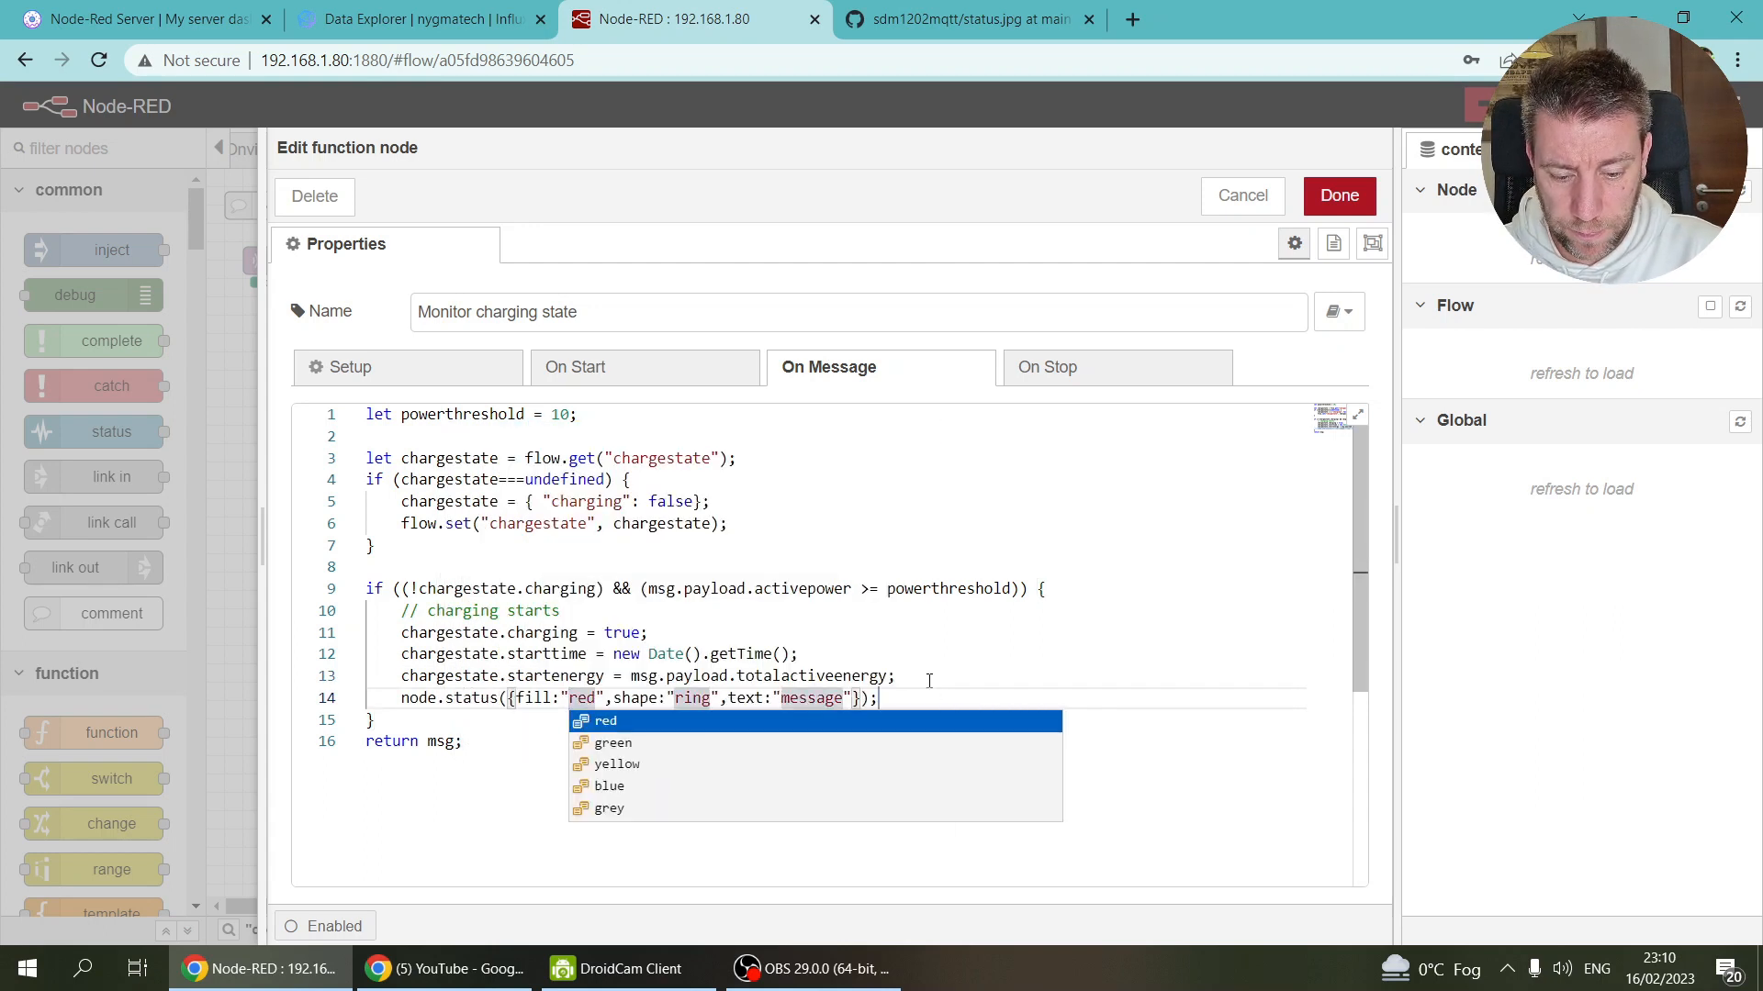
key(Down)
key(Down)
key(Up)
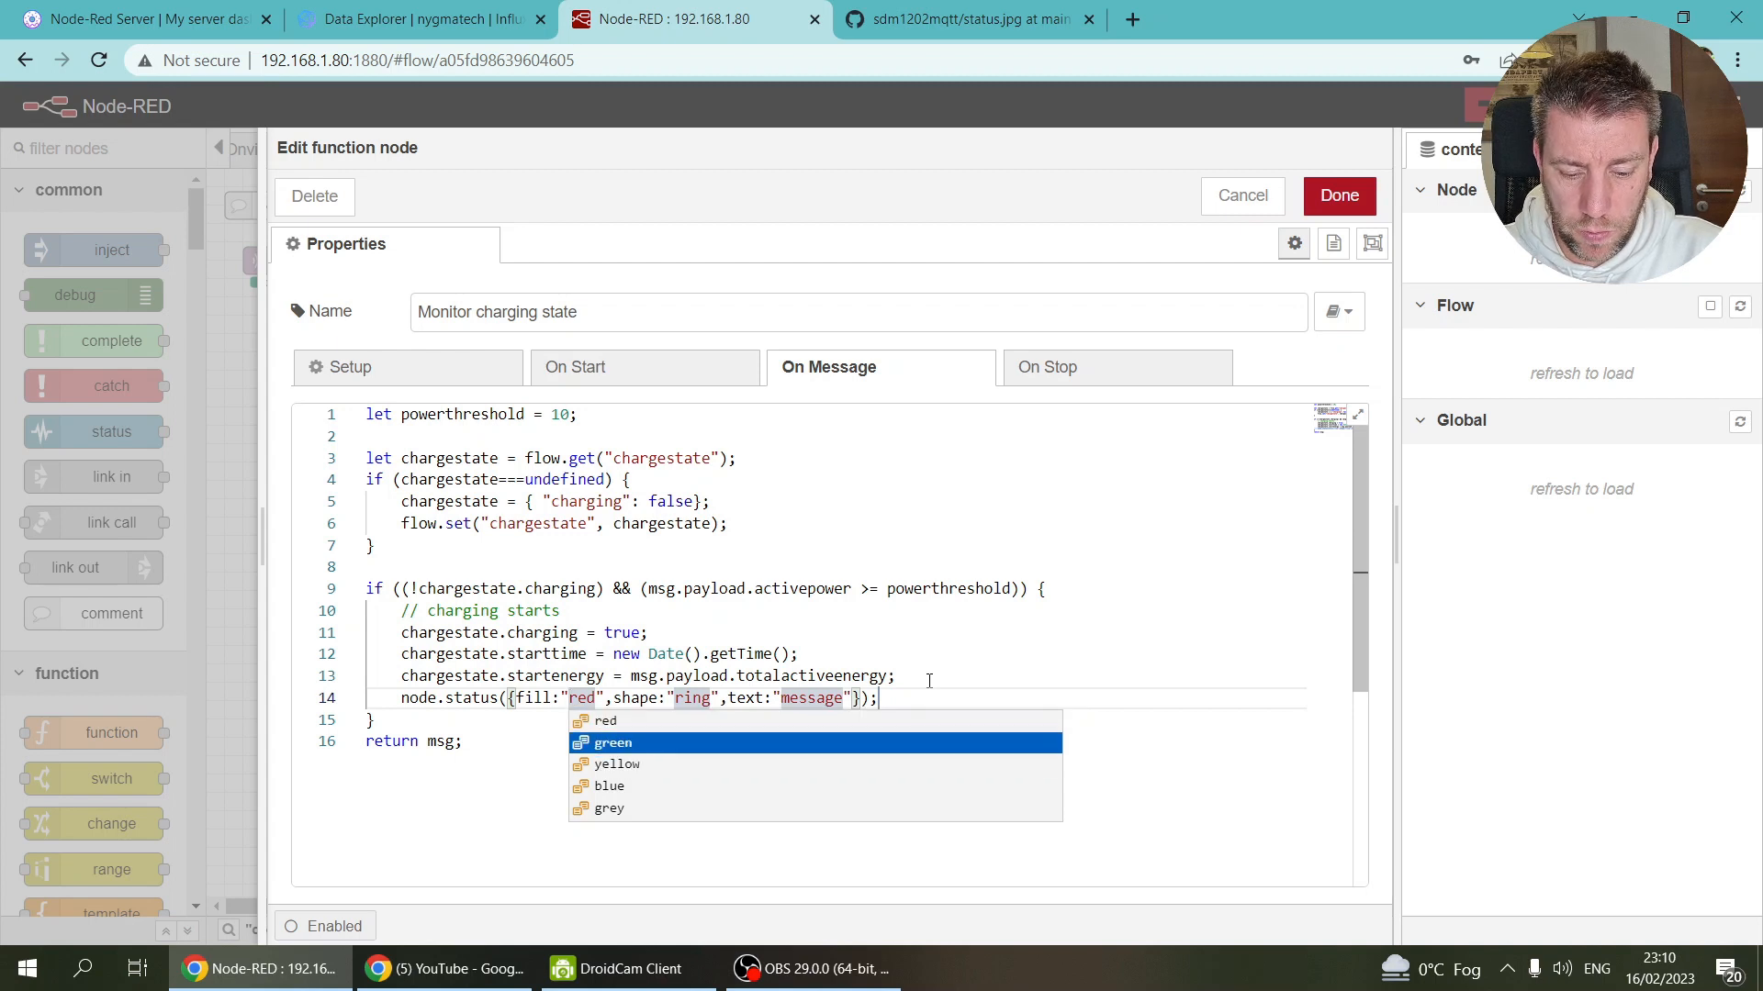
key(Return)
key(Tab)
key(Tab)
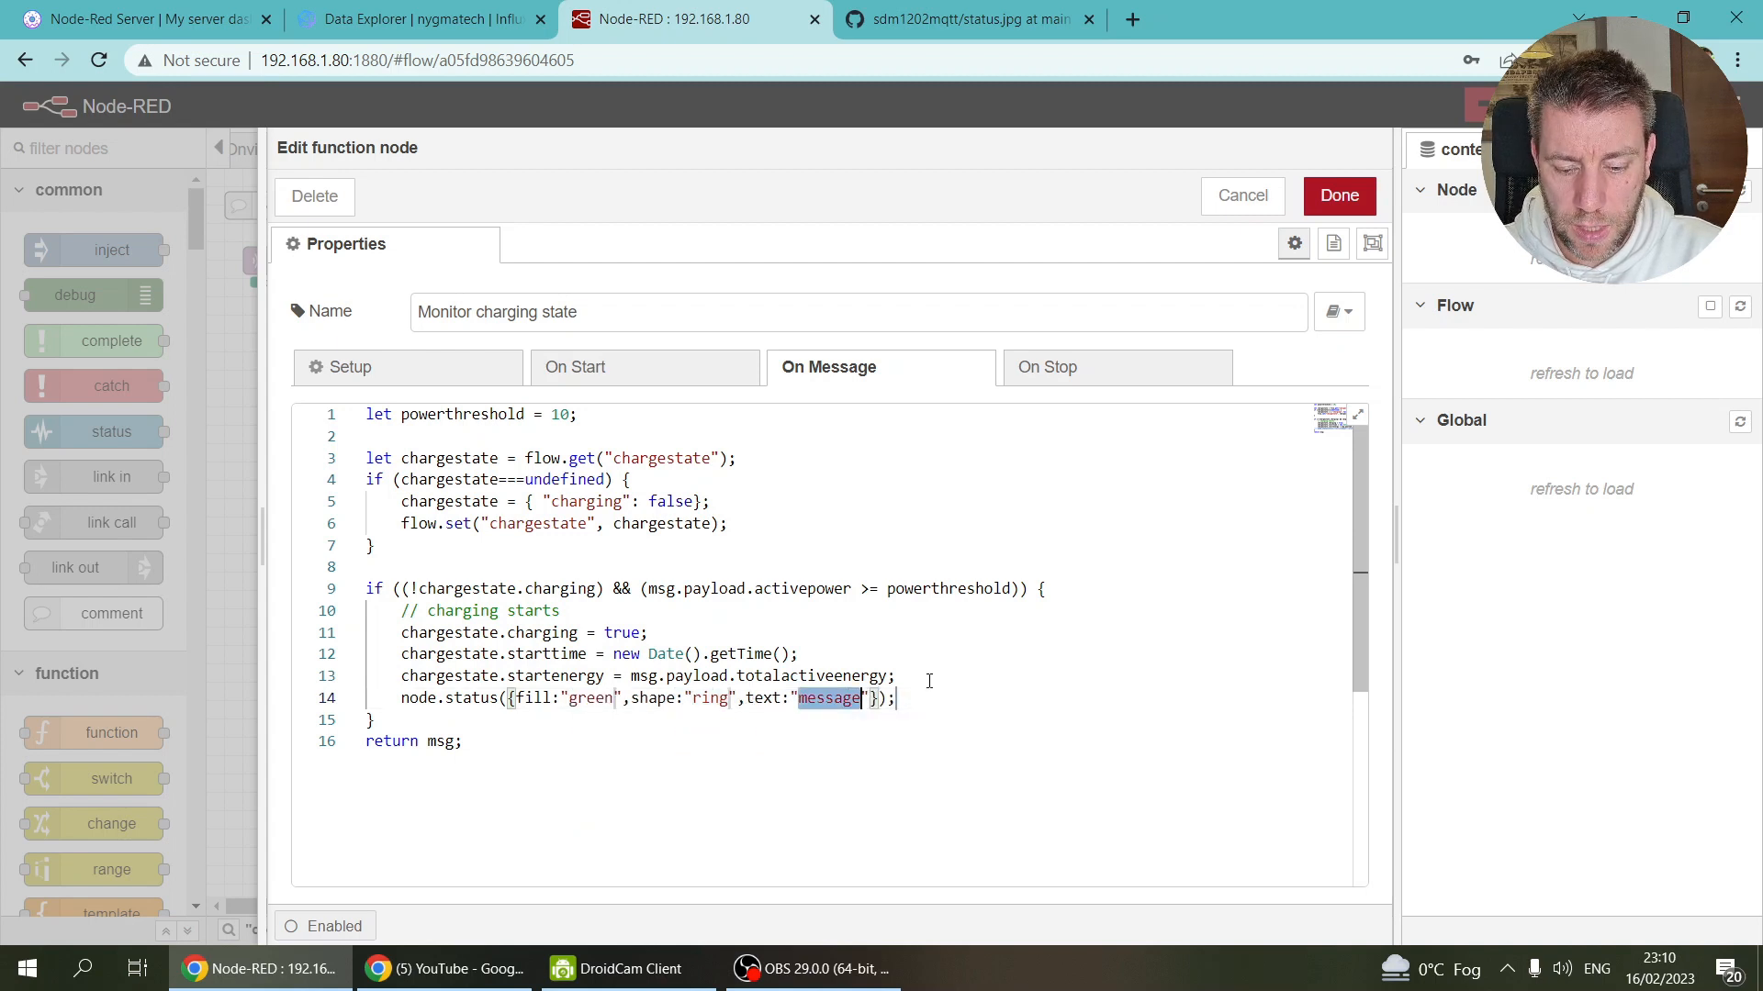
text(Charging)
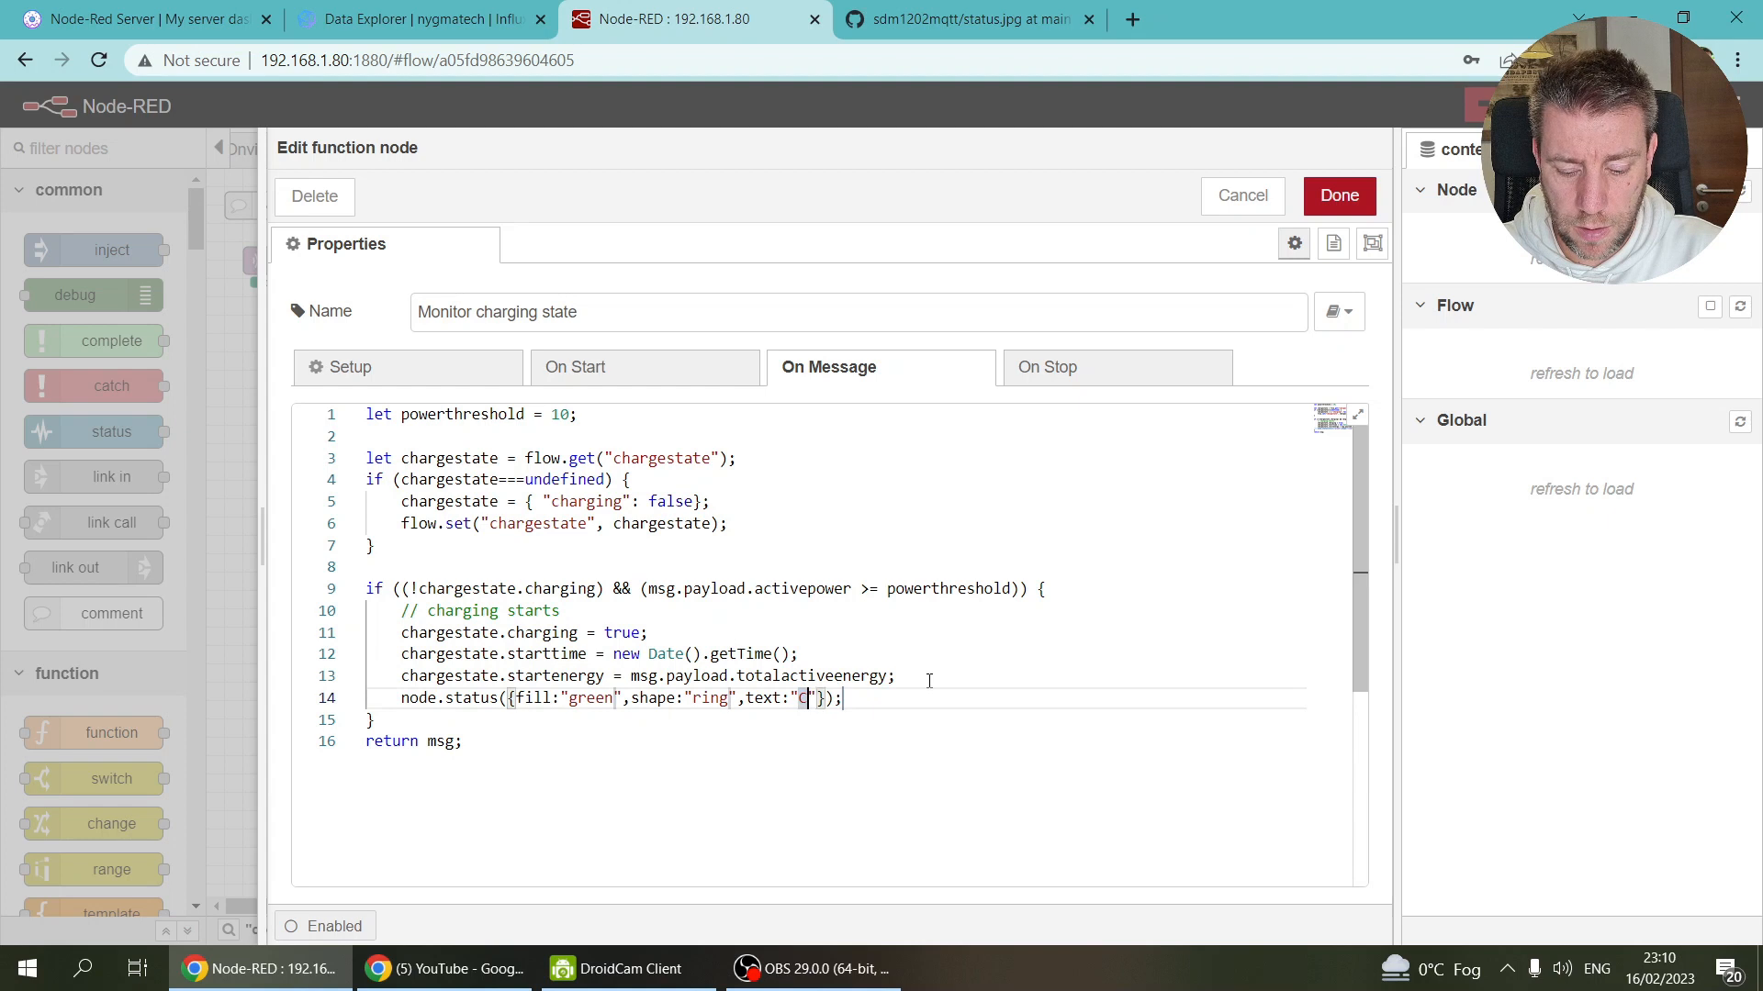
key(Down)
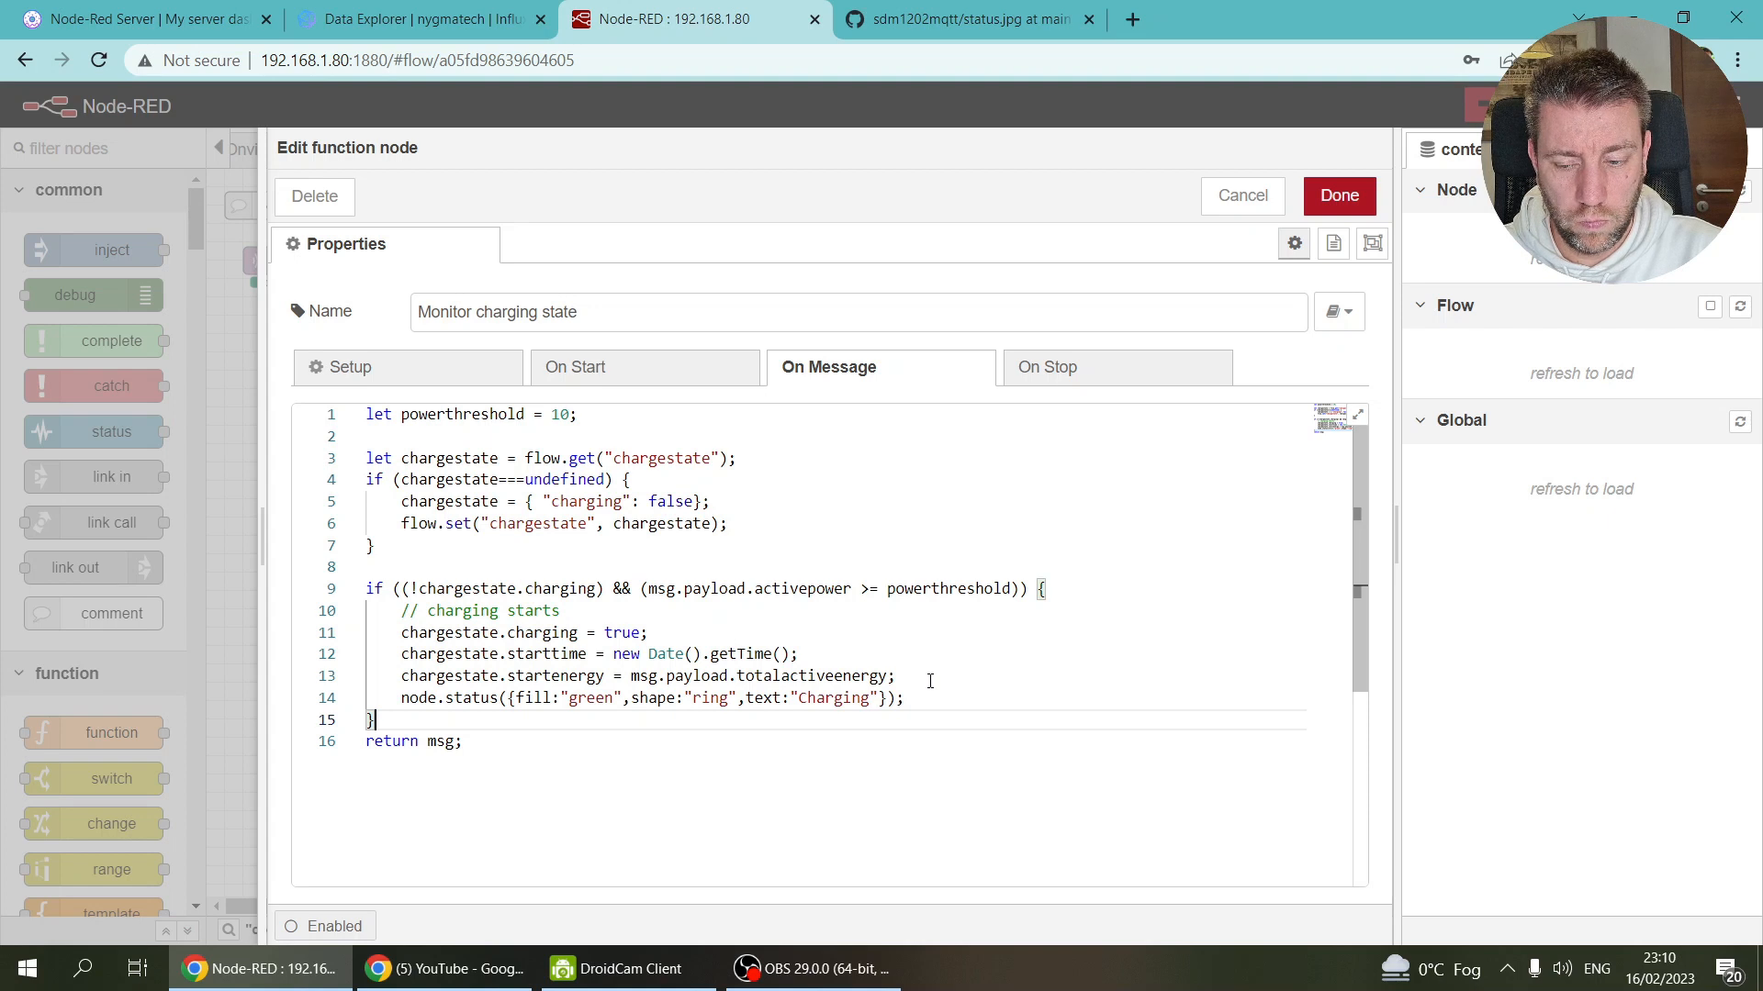
key(Return)
key(Return)
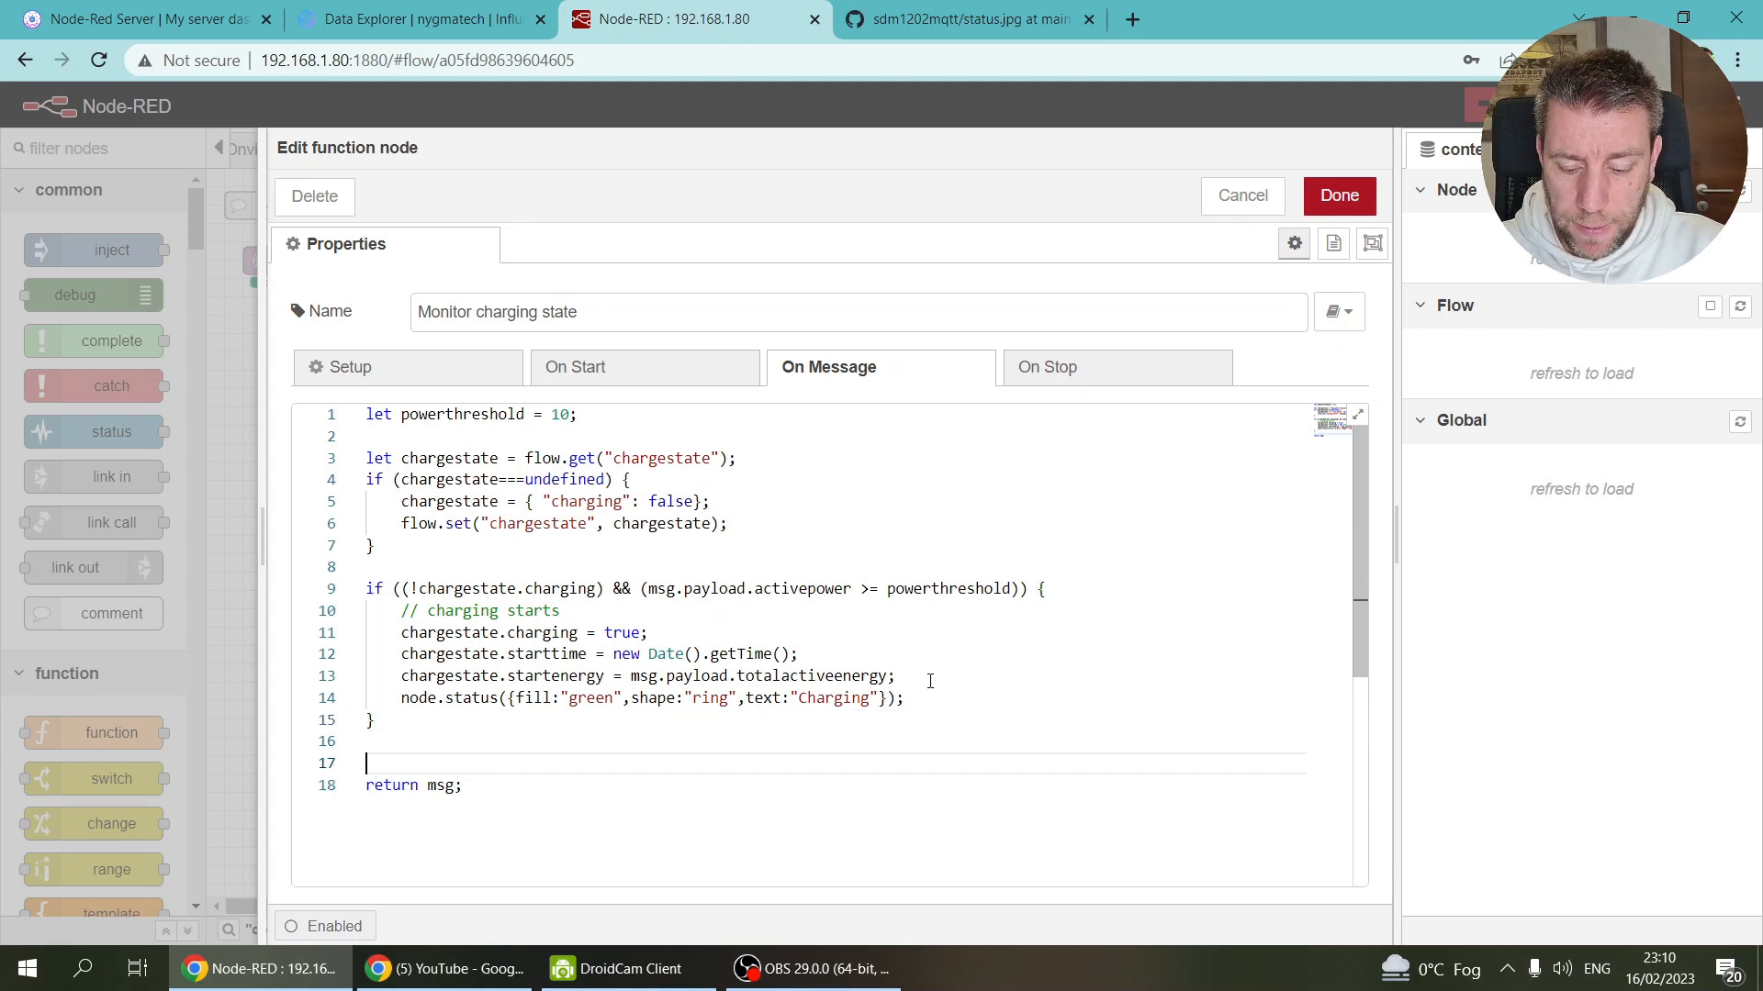
Step: Start an 'if ((' stub below the block and open a new line after the status line
text(if ()
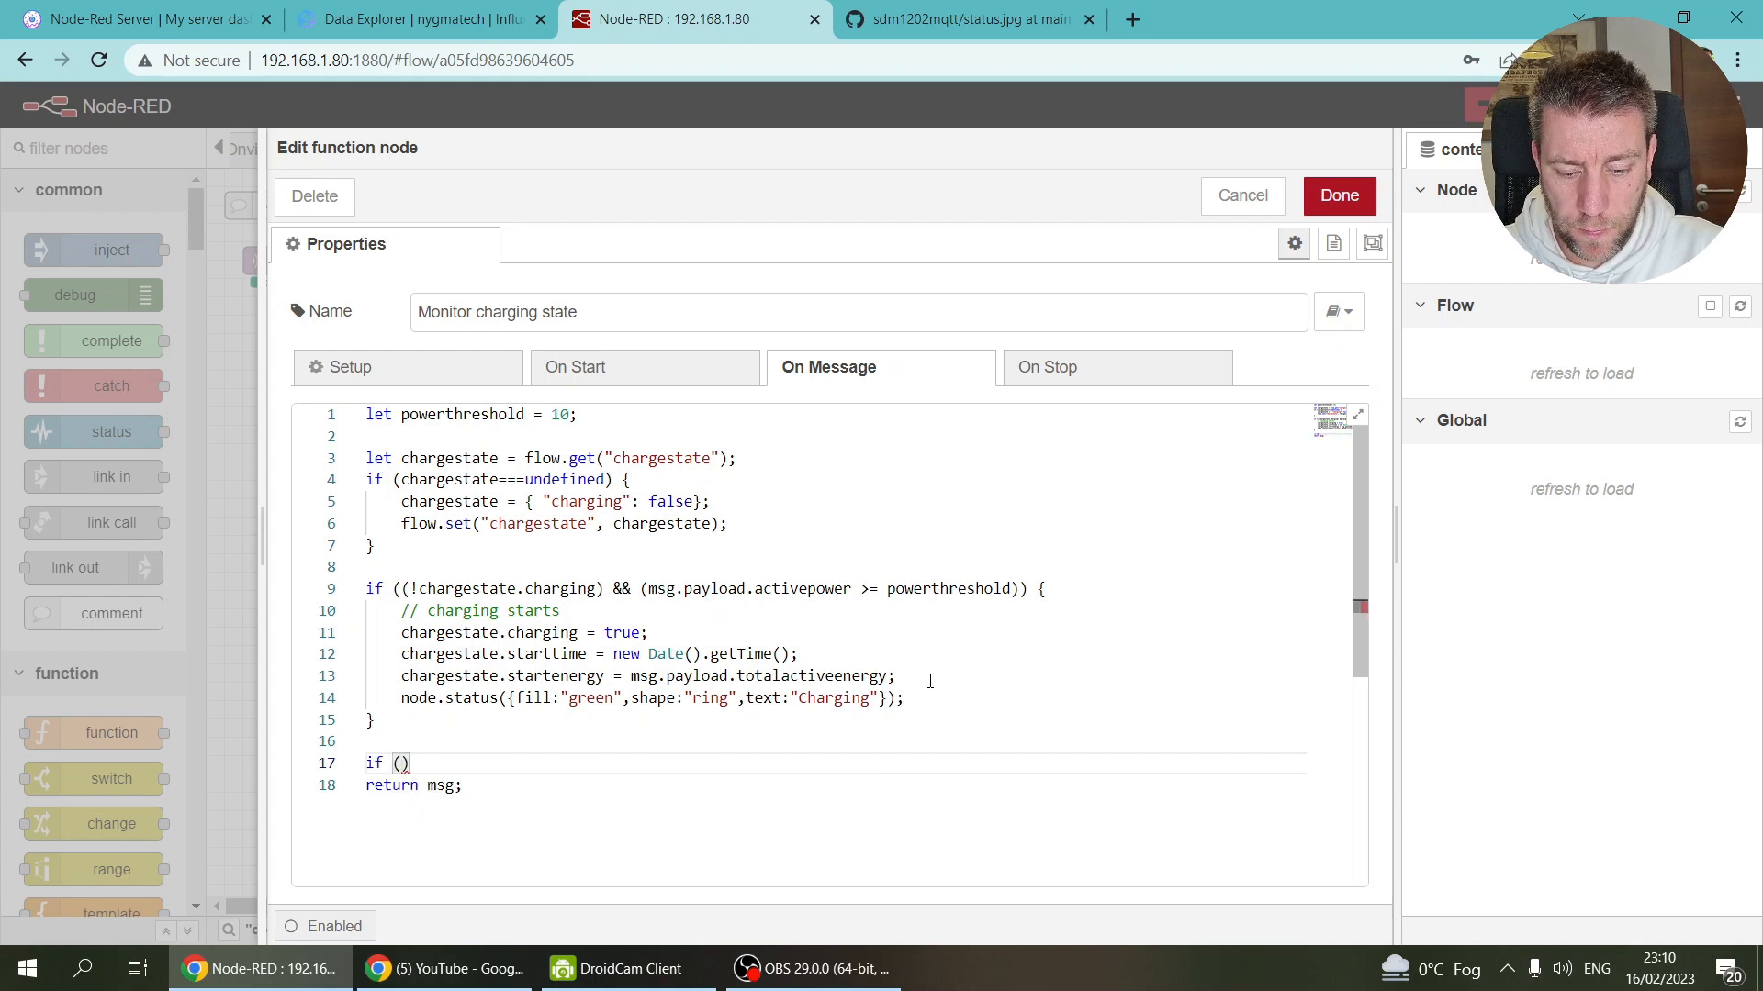
text(()
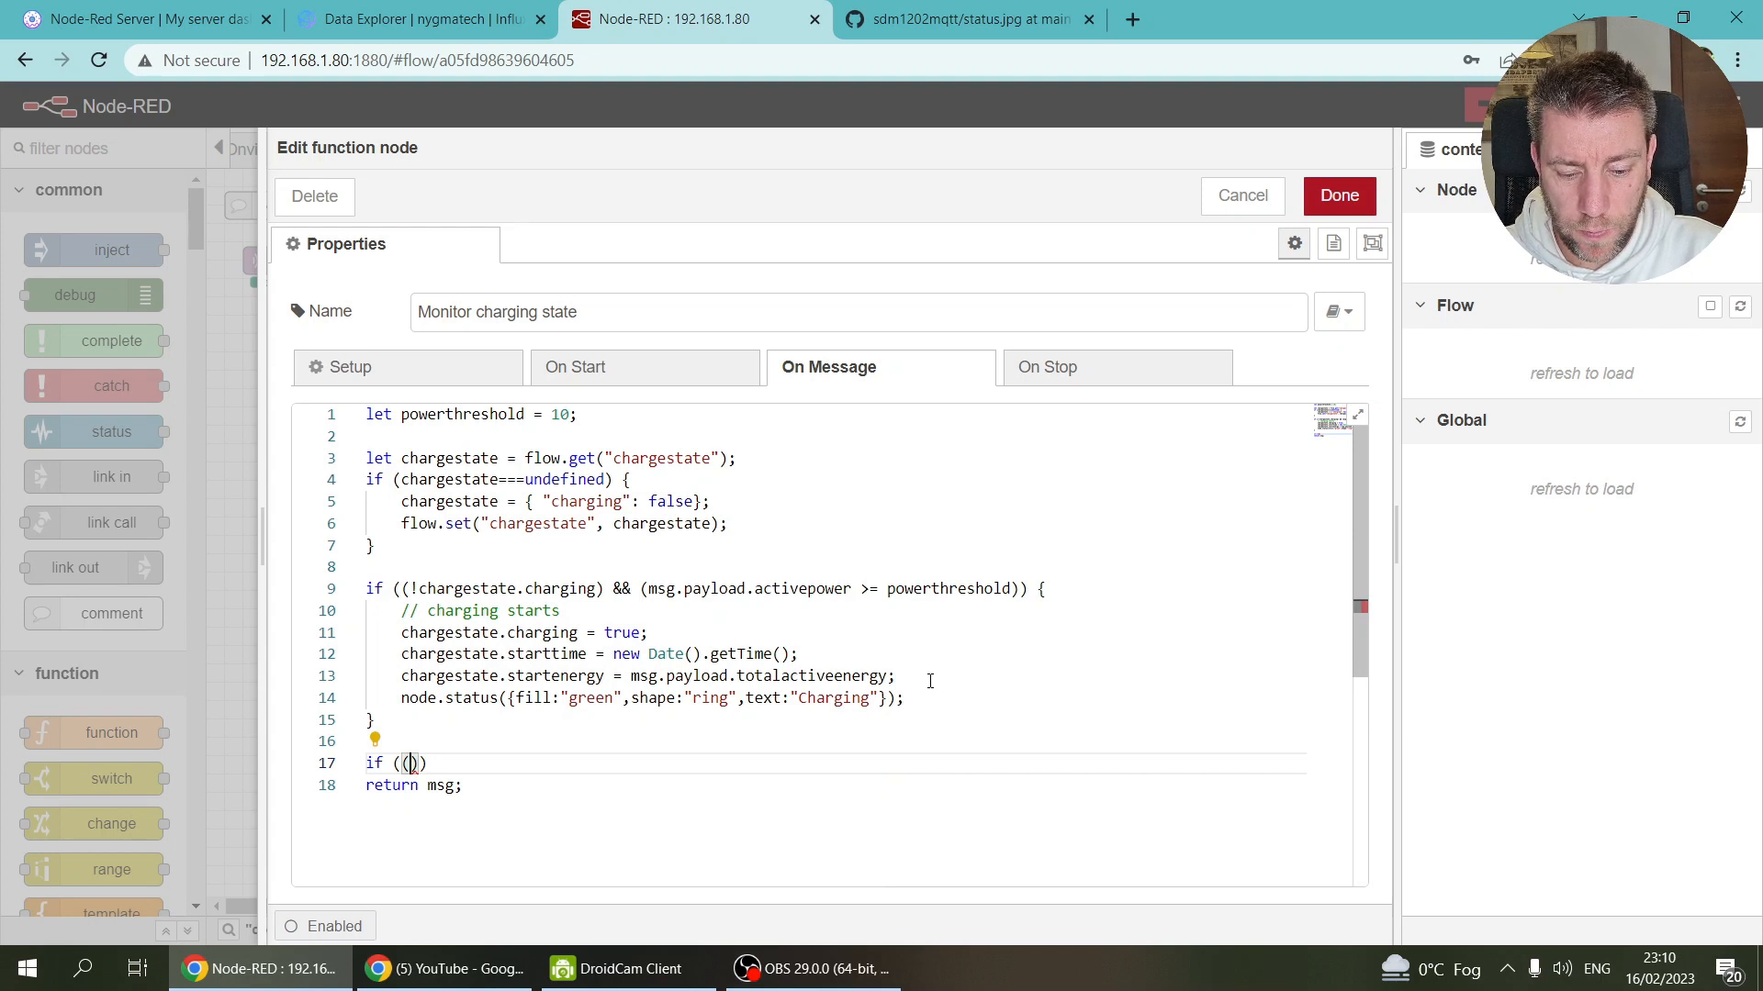
click(926, 696)
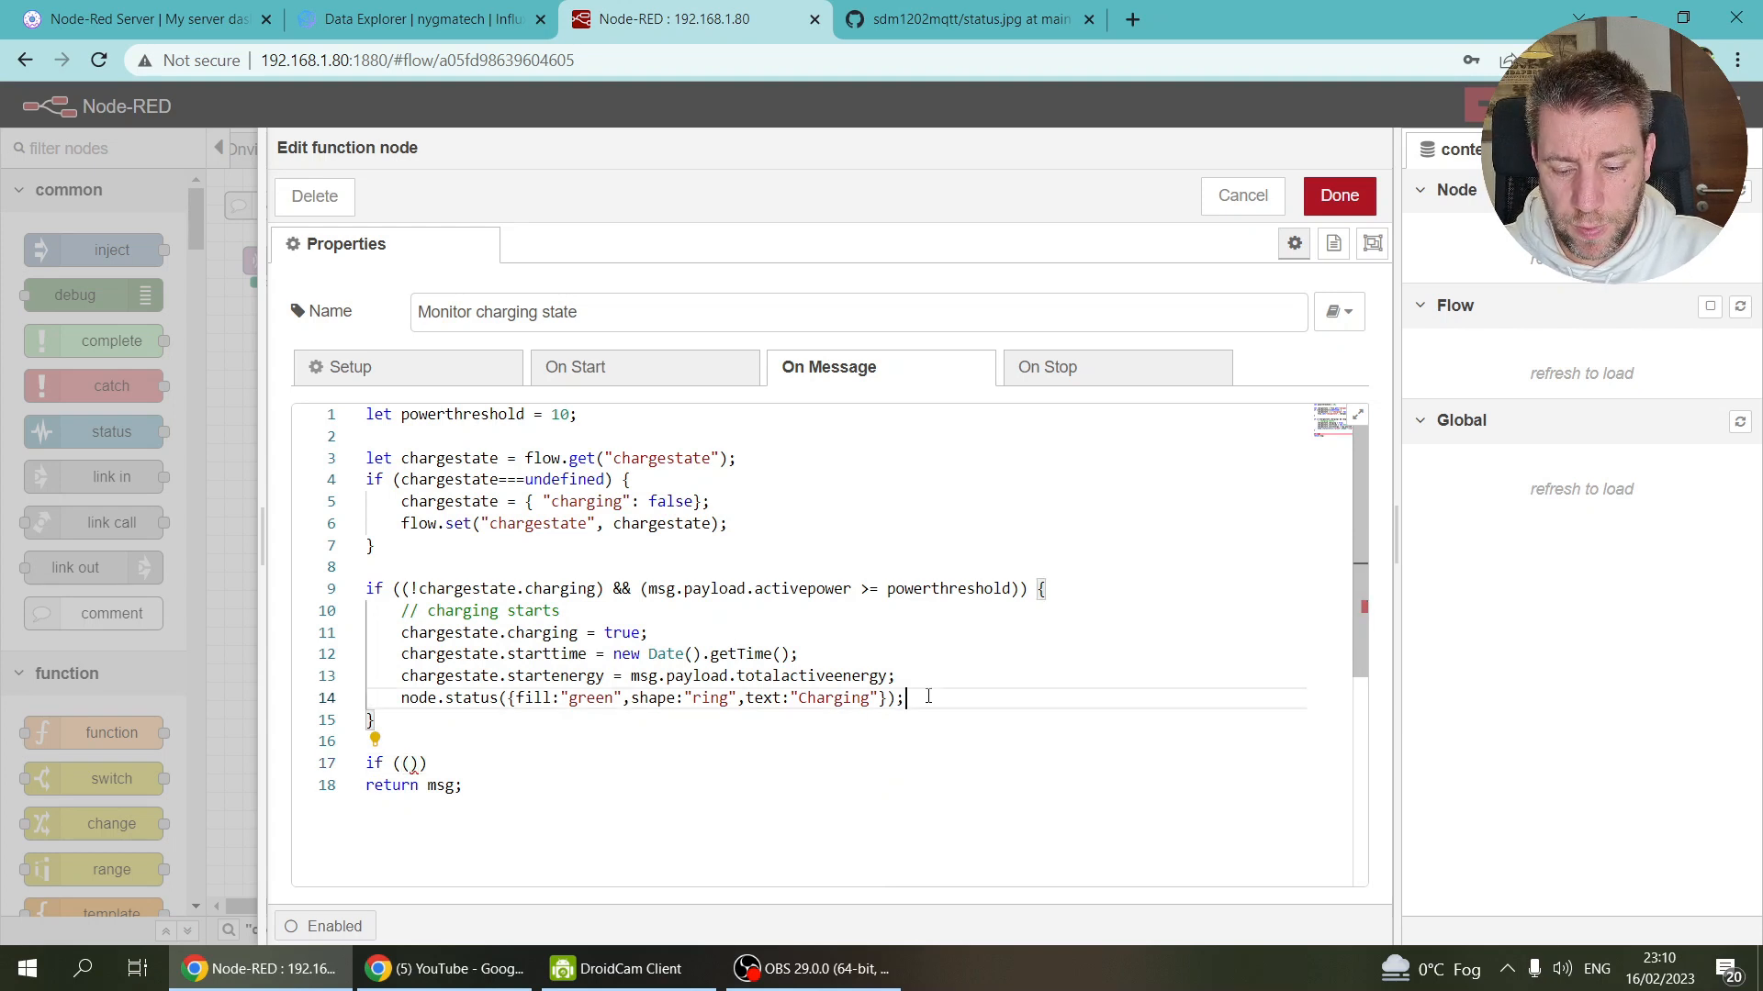
key(Return)
text(tru)
key(BackSpace)
key(BackSpace)
key(BackSpace)
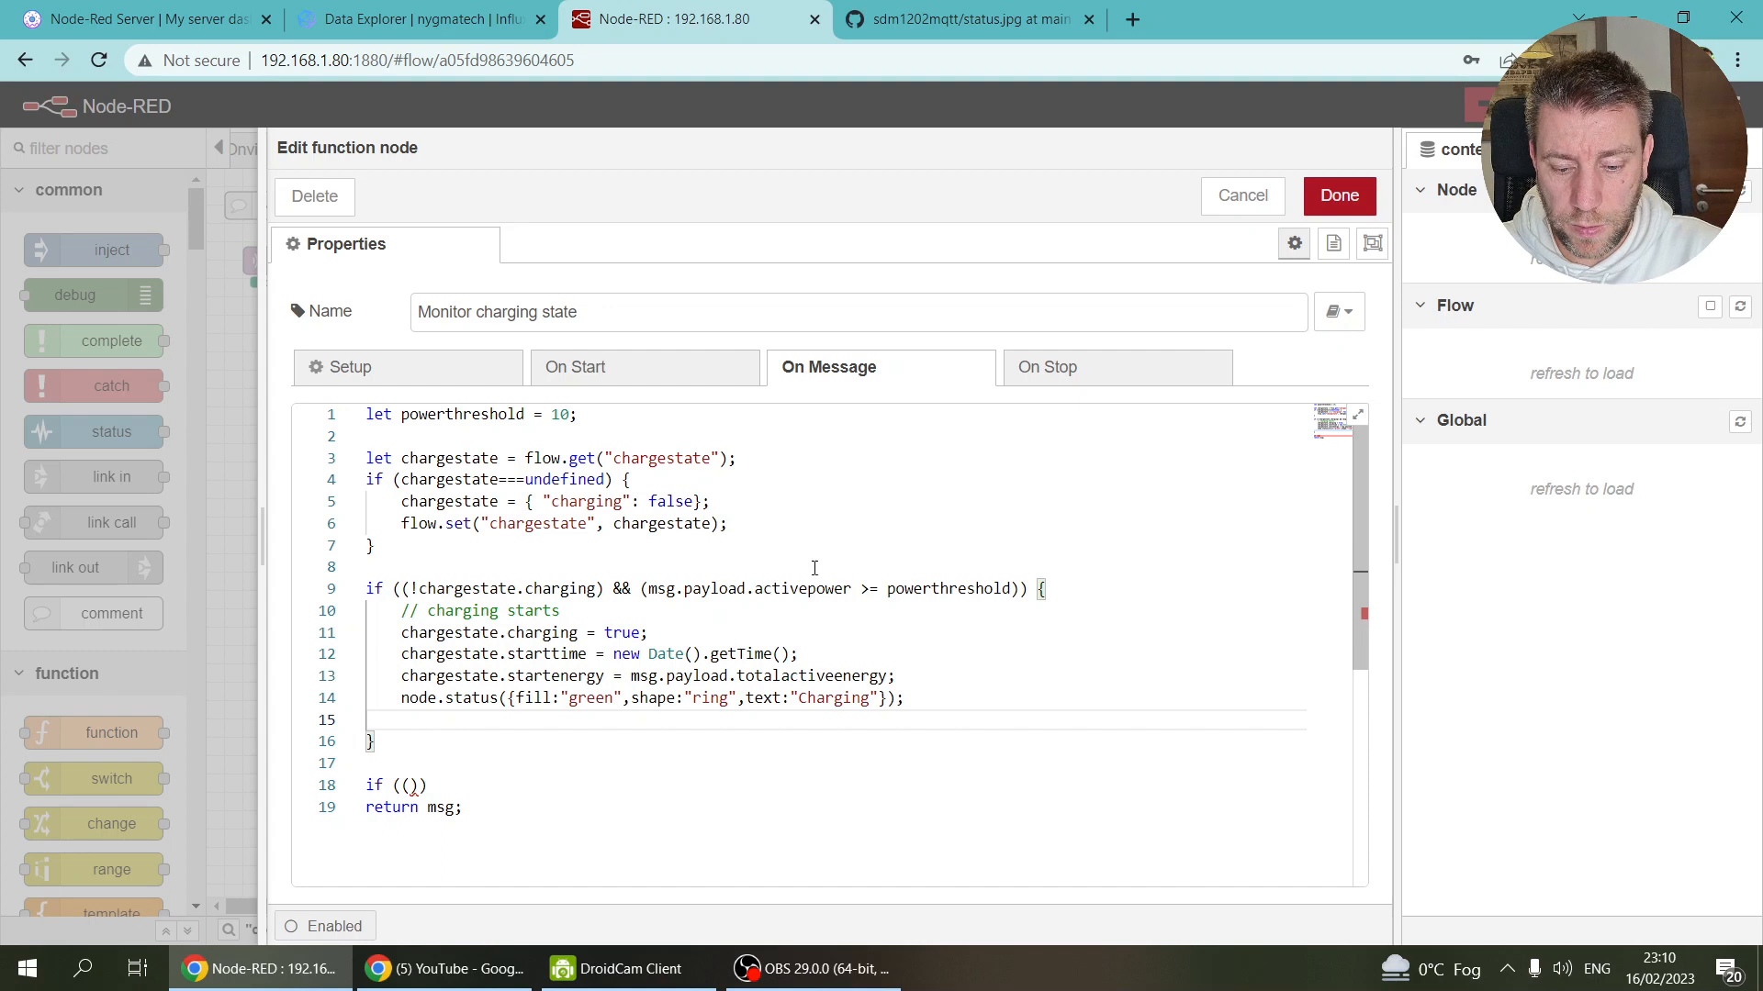
Step: Copy line 6's flow.set("chargestate", chargestate); into the block and add 'return chargestate;'
drag(773, 524, 402, 521)
key(ctrl+c)
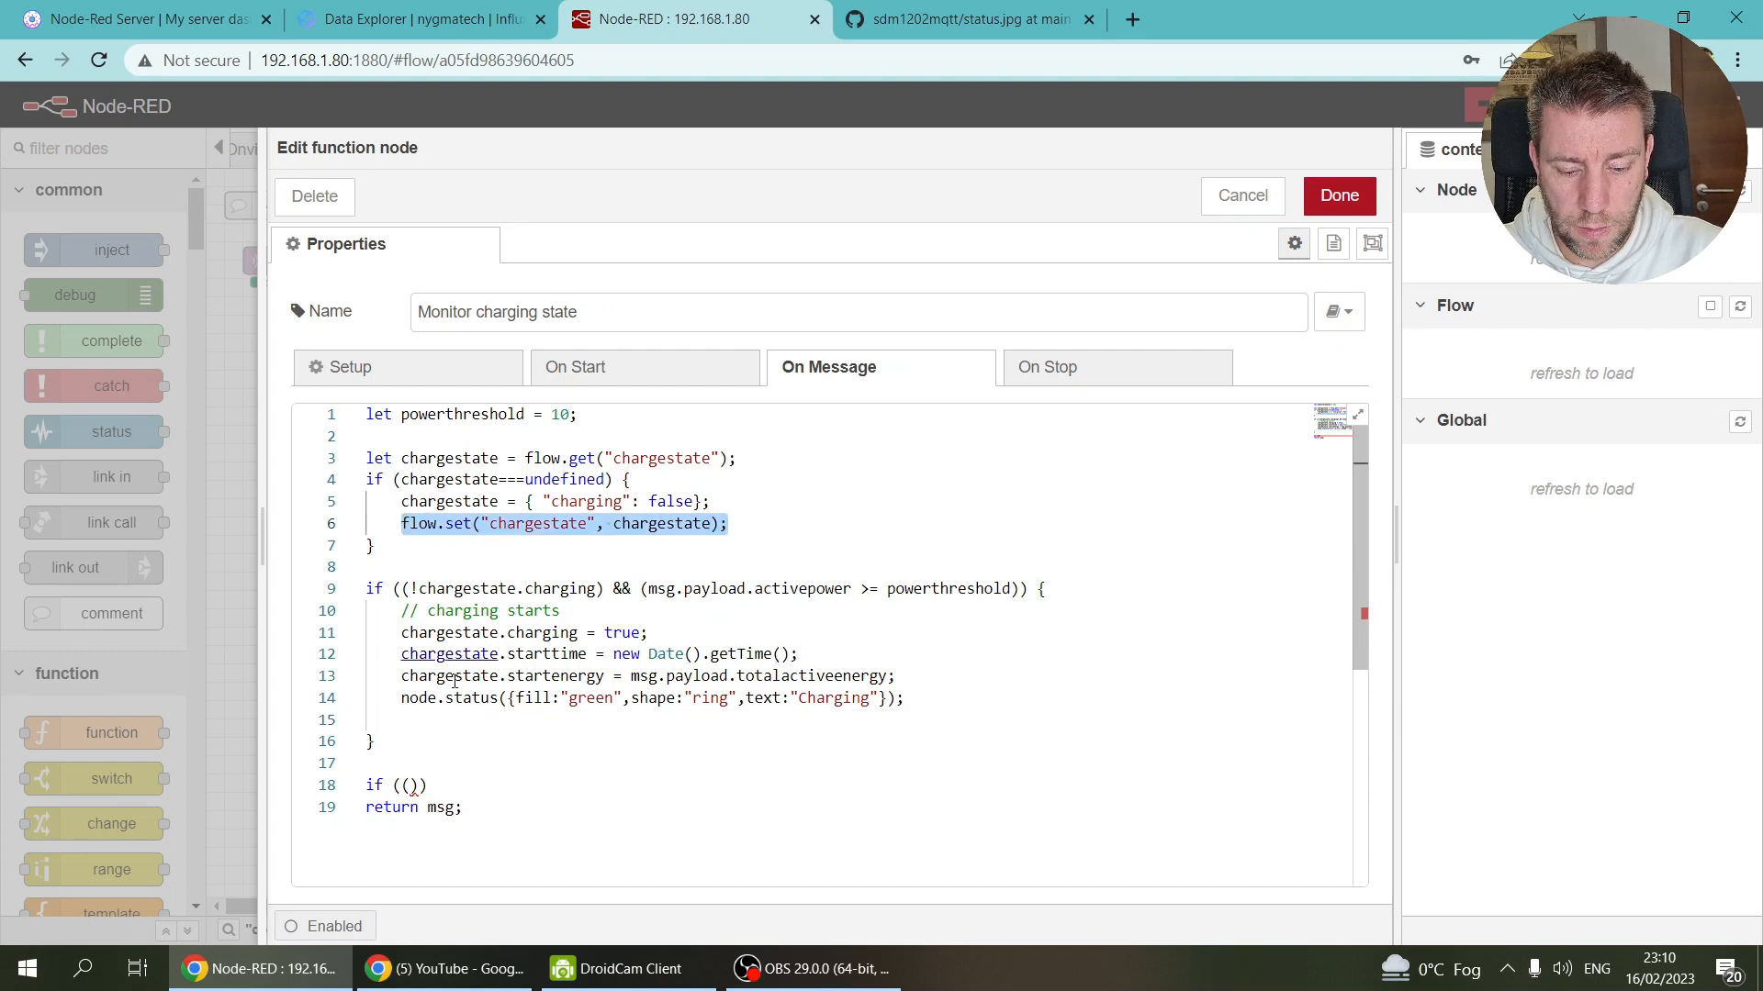
click(426, 720)
key(ctrl+v)
key(Return)
text(return ch)
key(Return)
text(;)
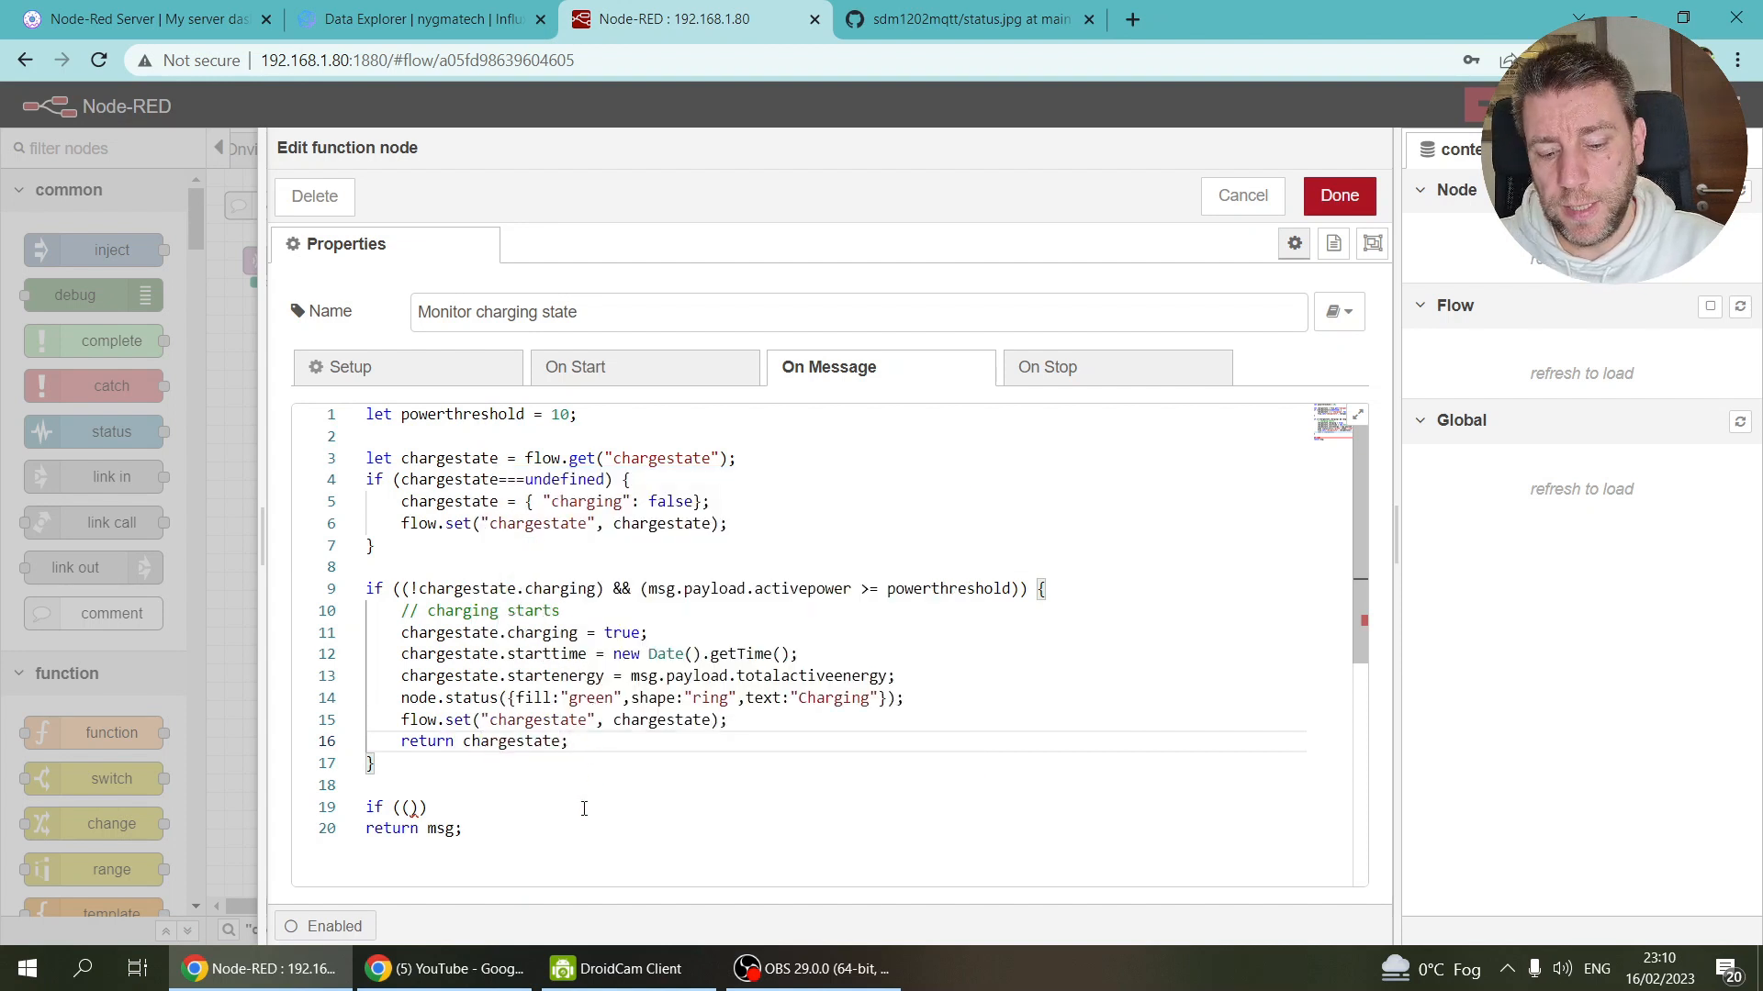
Step: Move to the unfinished if stub and select the charging-starts if condition for reuse
click(573, 826)
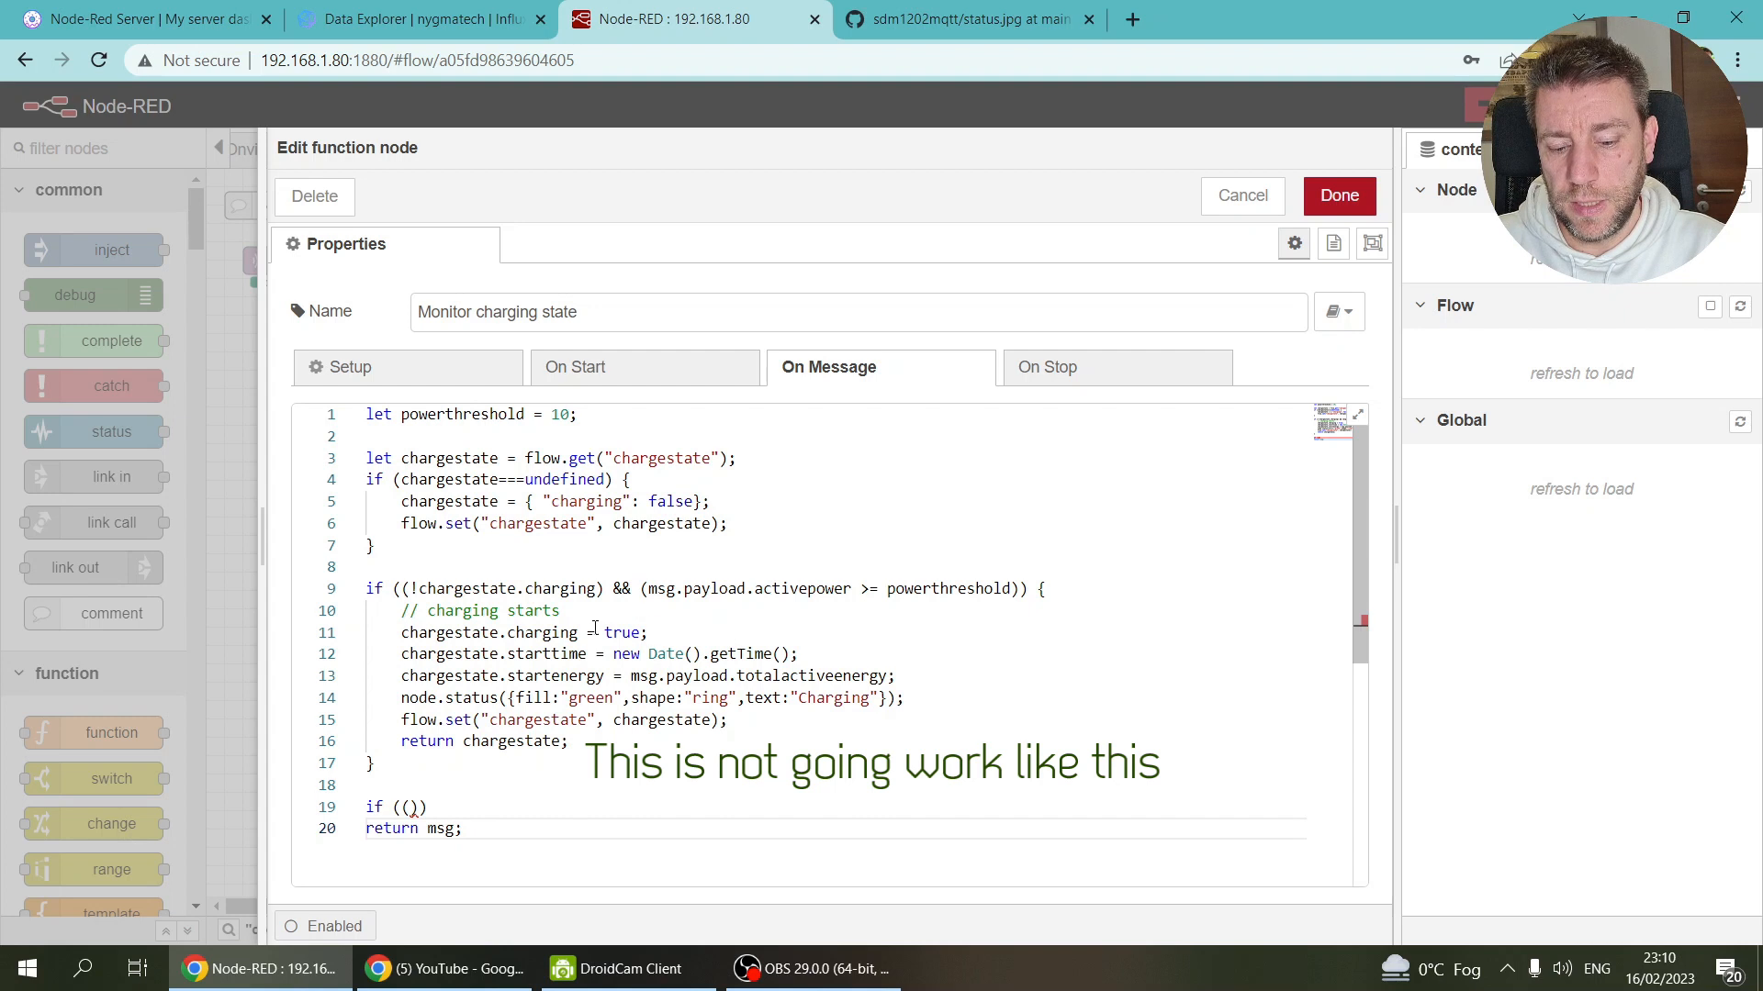
scroll(548, 800, down, 2)
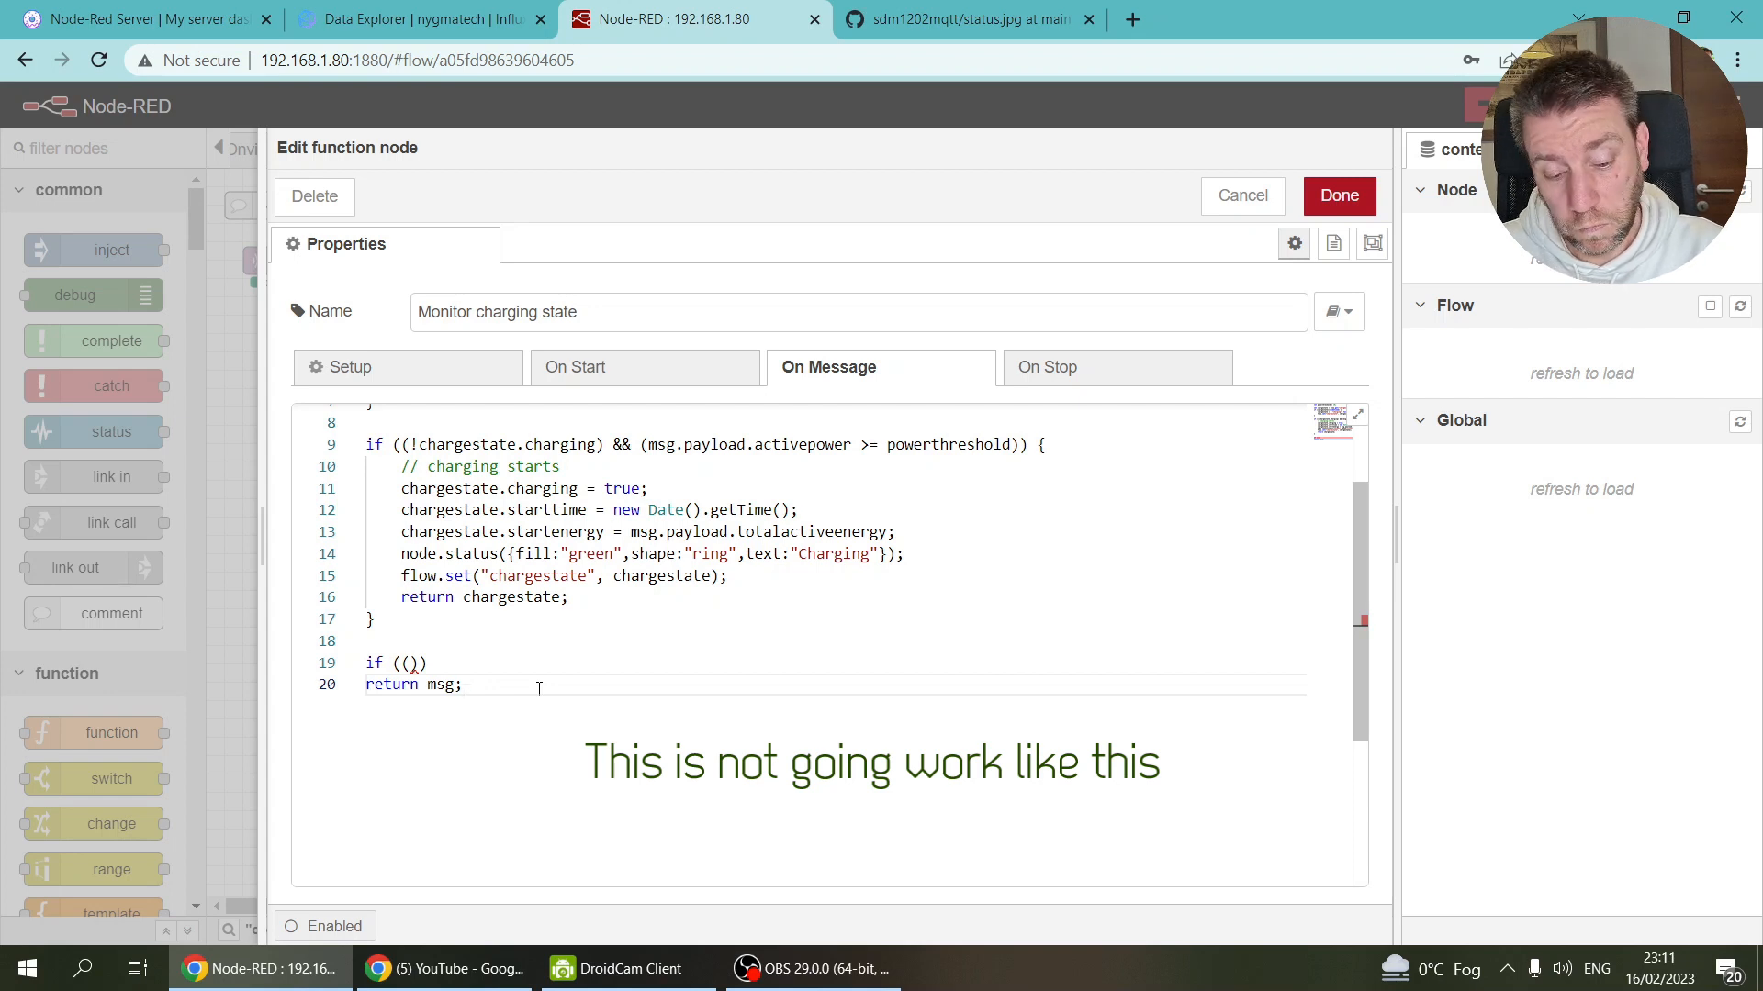
click(410, 664)
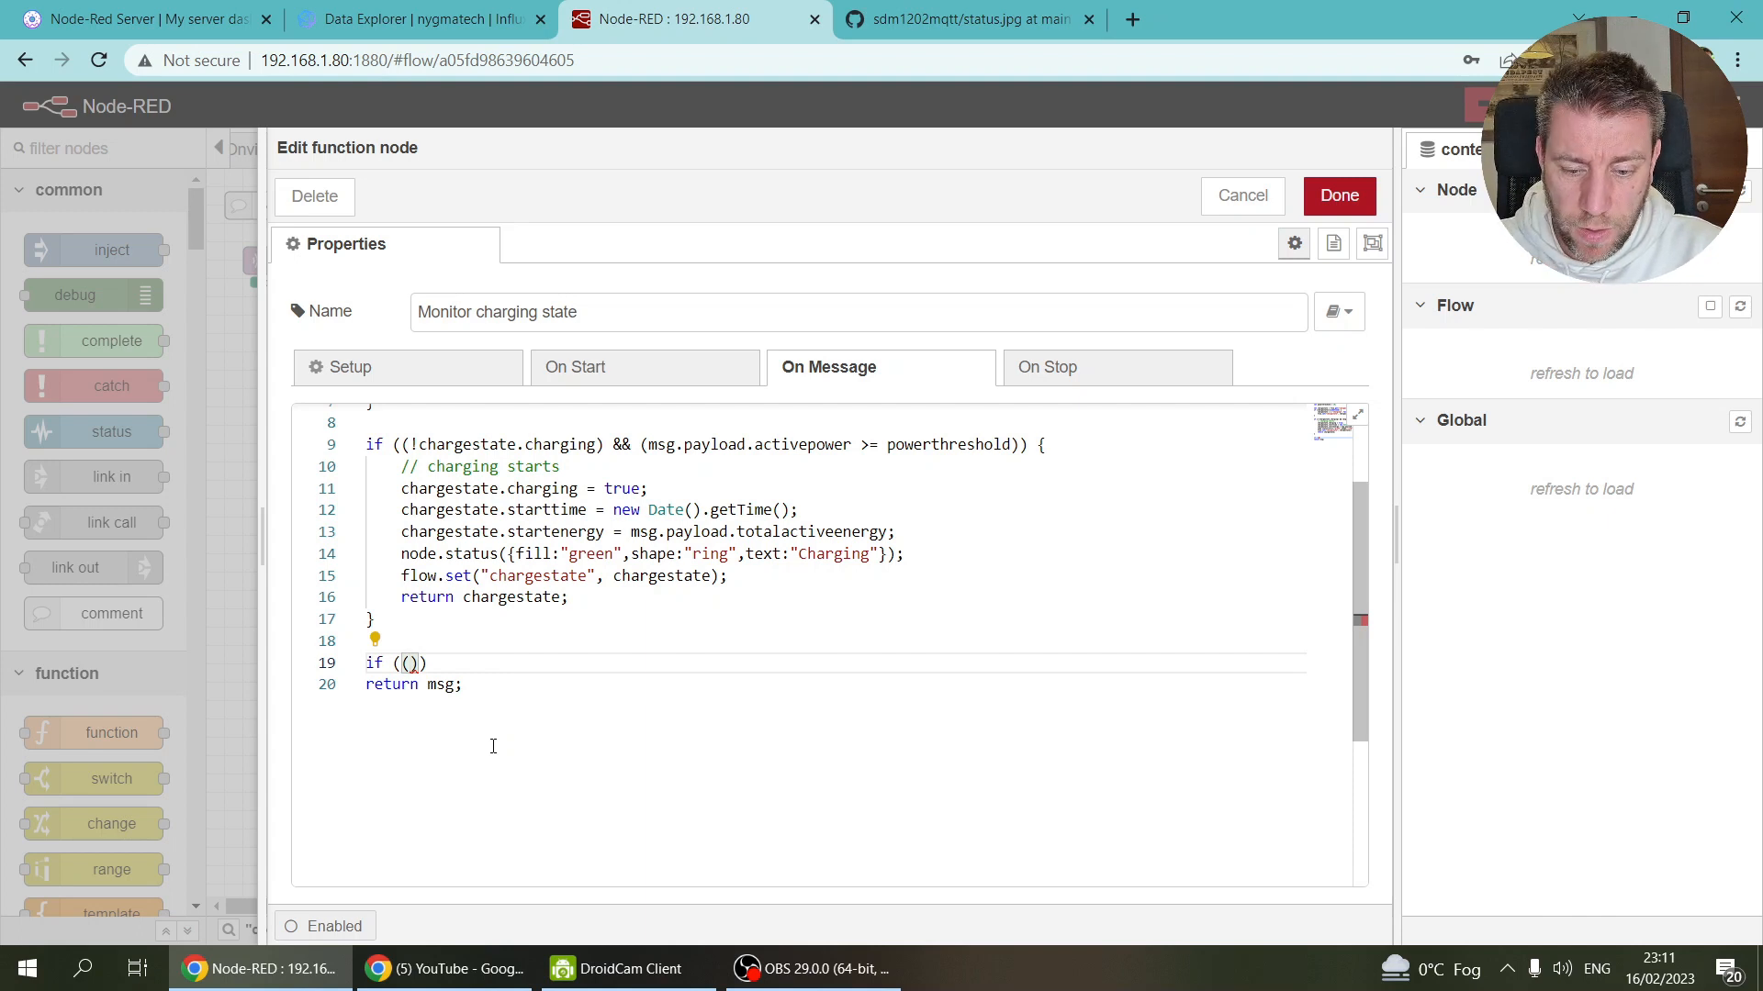
drag(1065, 442, 341, 464)
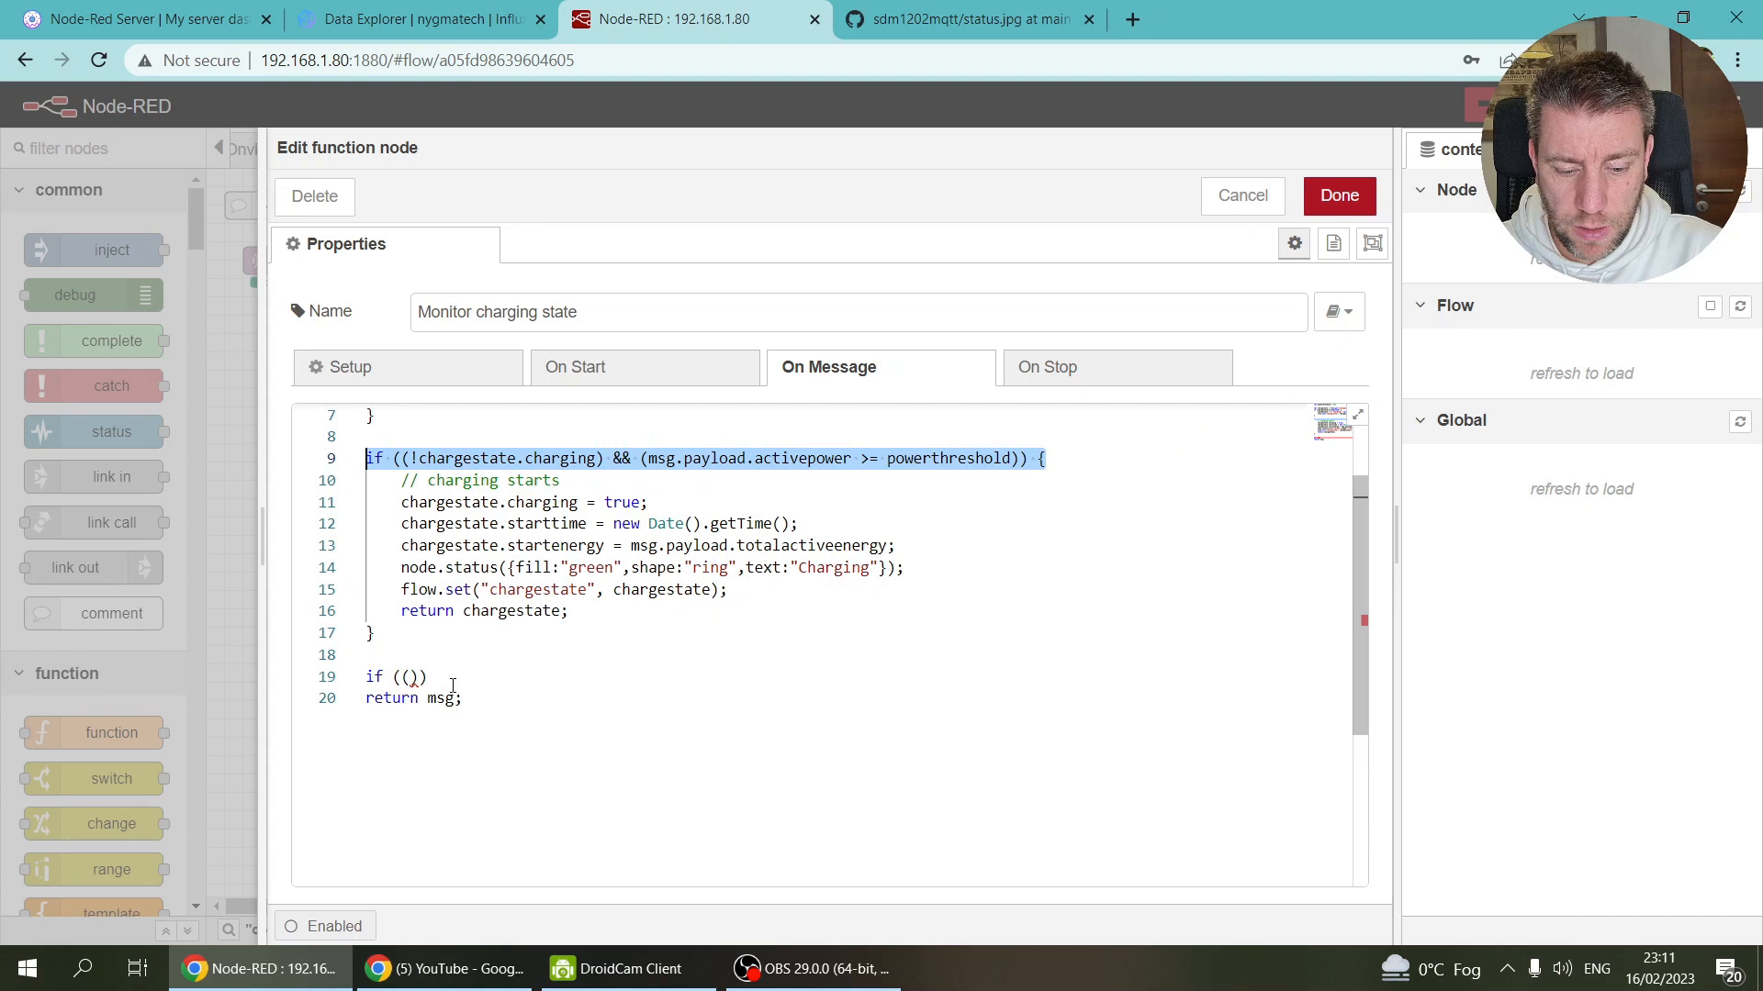
Step: Replace the stub with the copied condition, dropping the negation and changing >= to <, and close it
drag(453, 687, 367, 679)
key(ctrl+v)
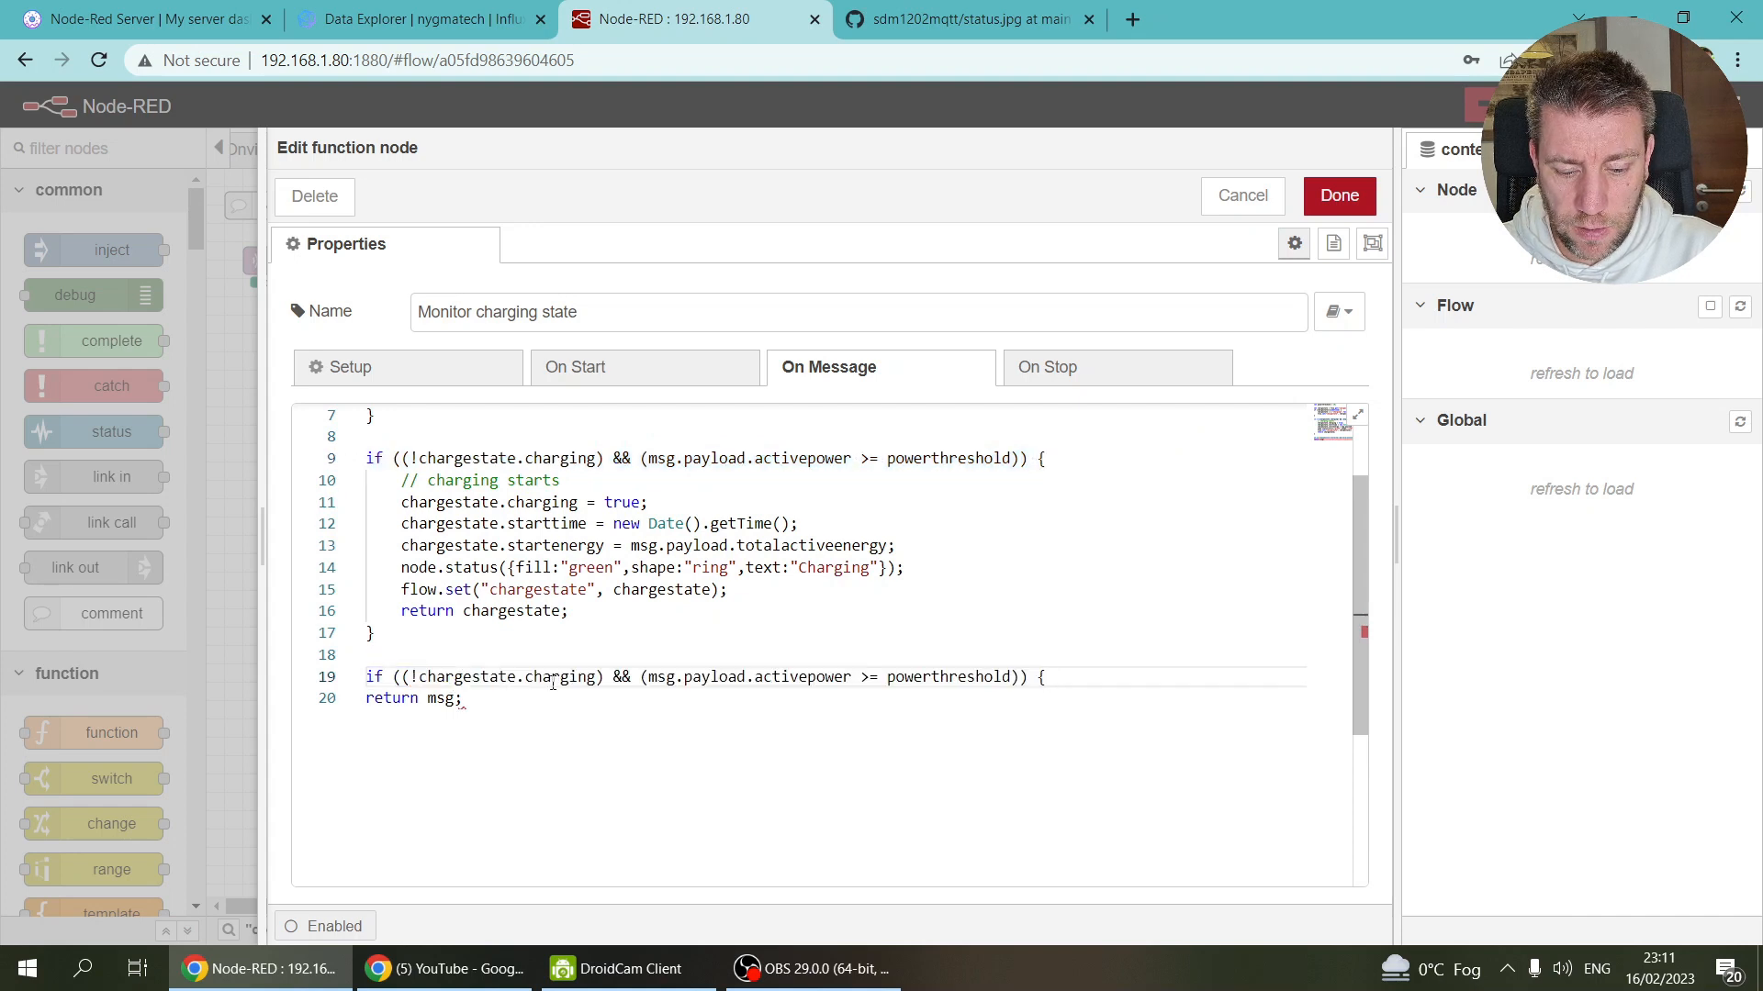
click(417, 678)
key(BackSpace)
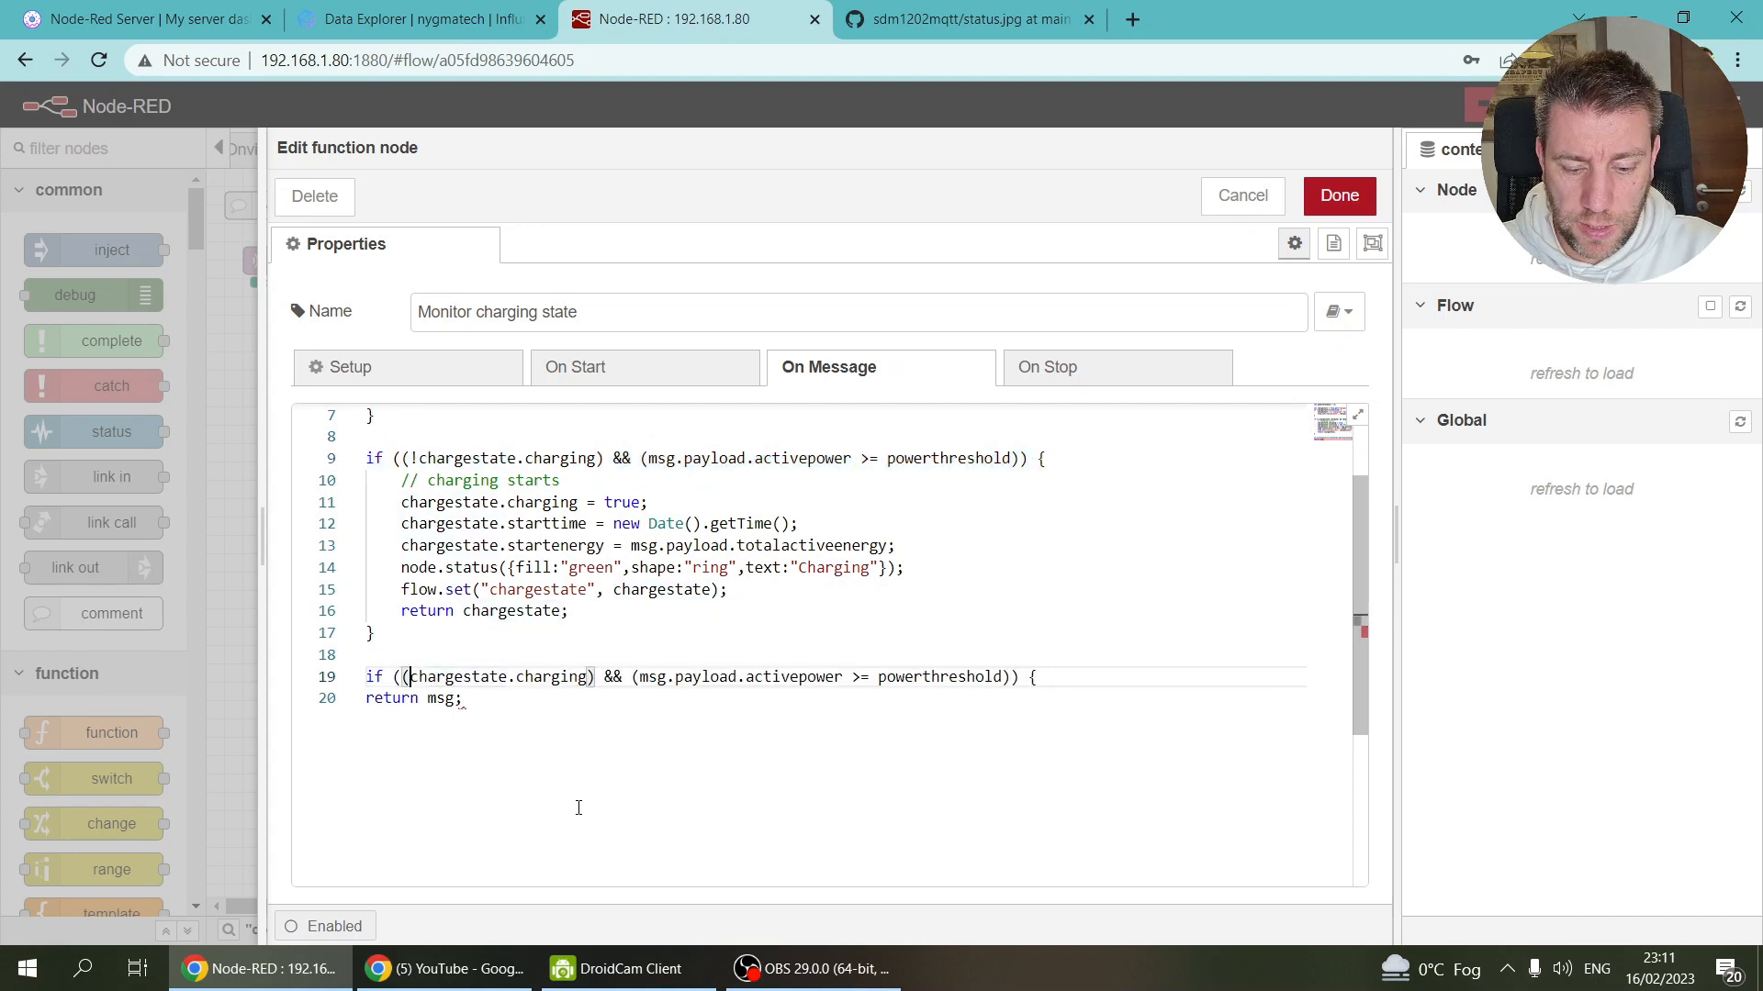
click(872, 678)
key(BackSpace)
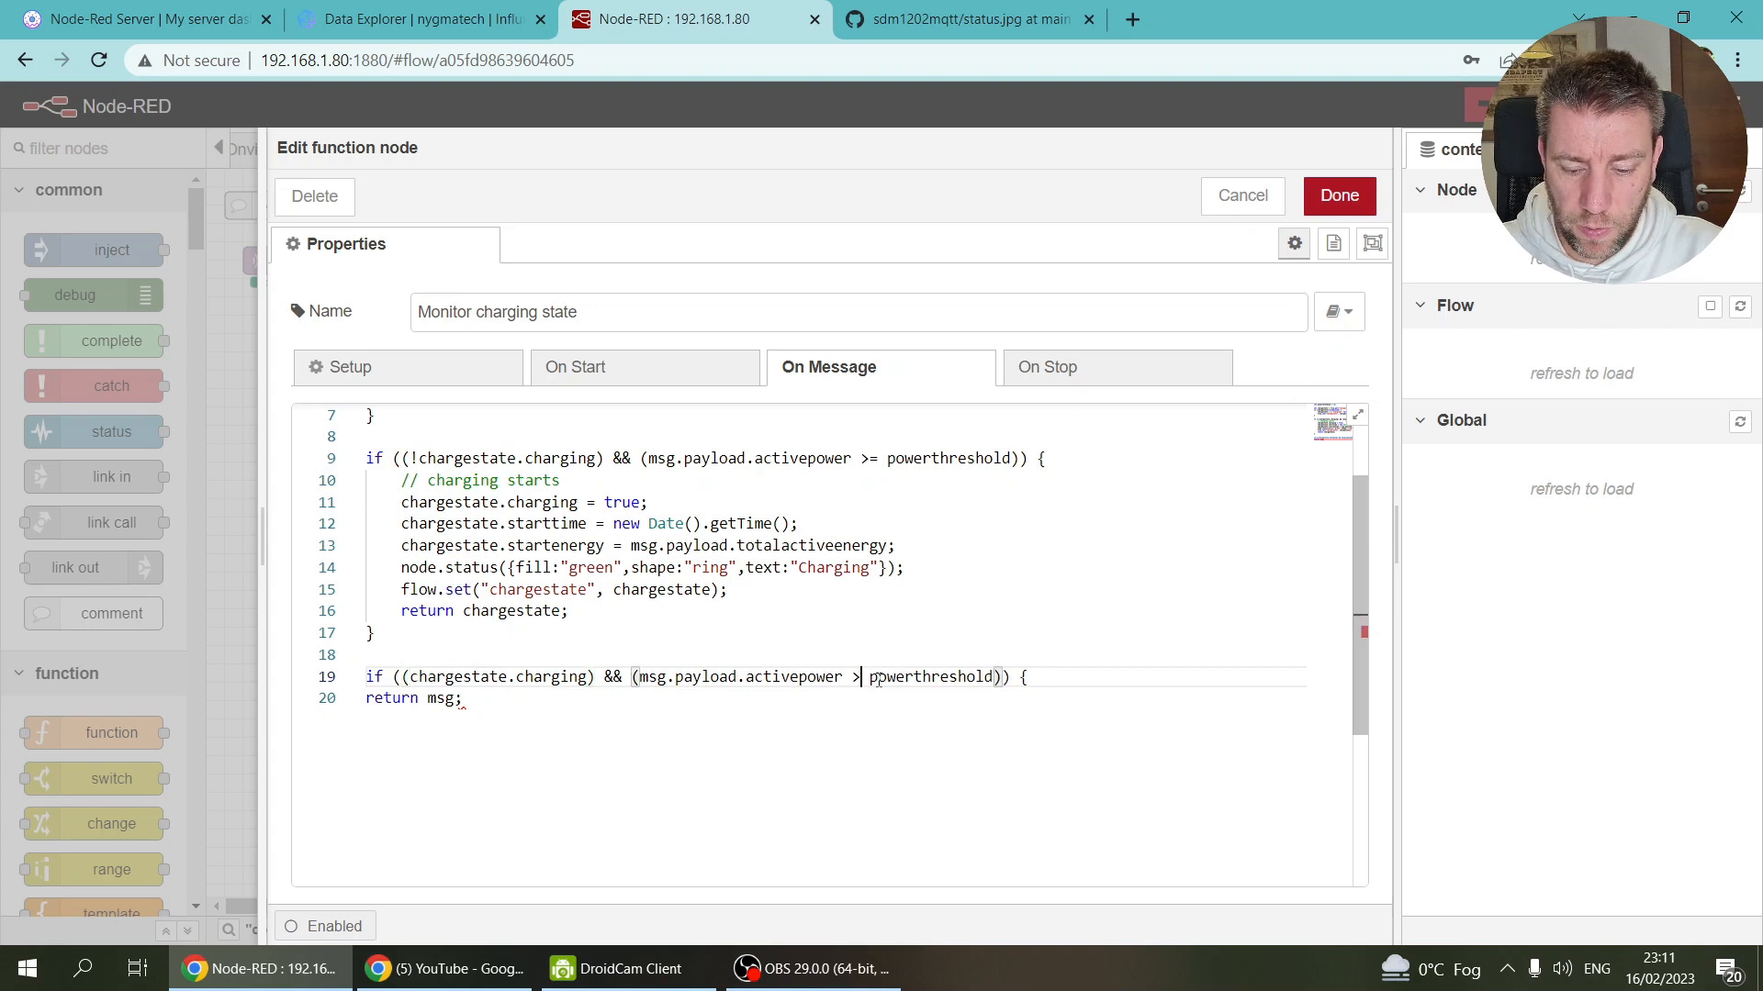
key(BackSpace)
text(<)
click(1080, 678)
key(Return)
text(})
Step: Copy the charging-starts block body into the new second block
drag(574, 616, 363, 467)
drag(578, 612, 365, 480)
key(ctrl+c)
click(1047, 679)
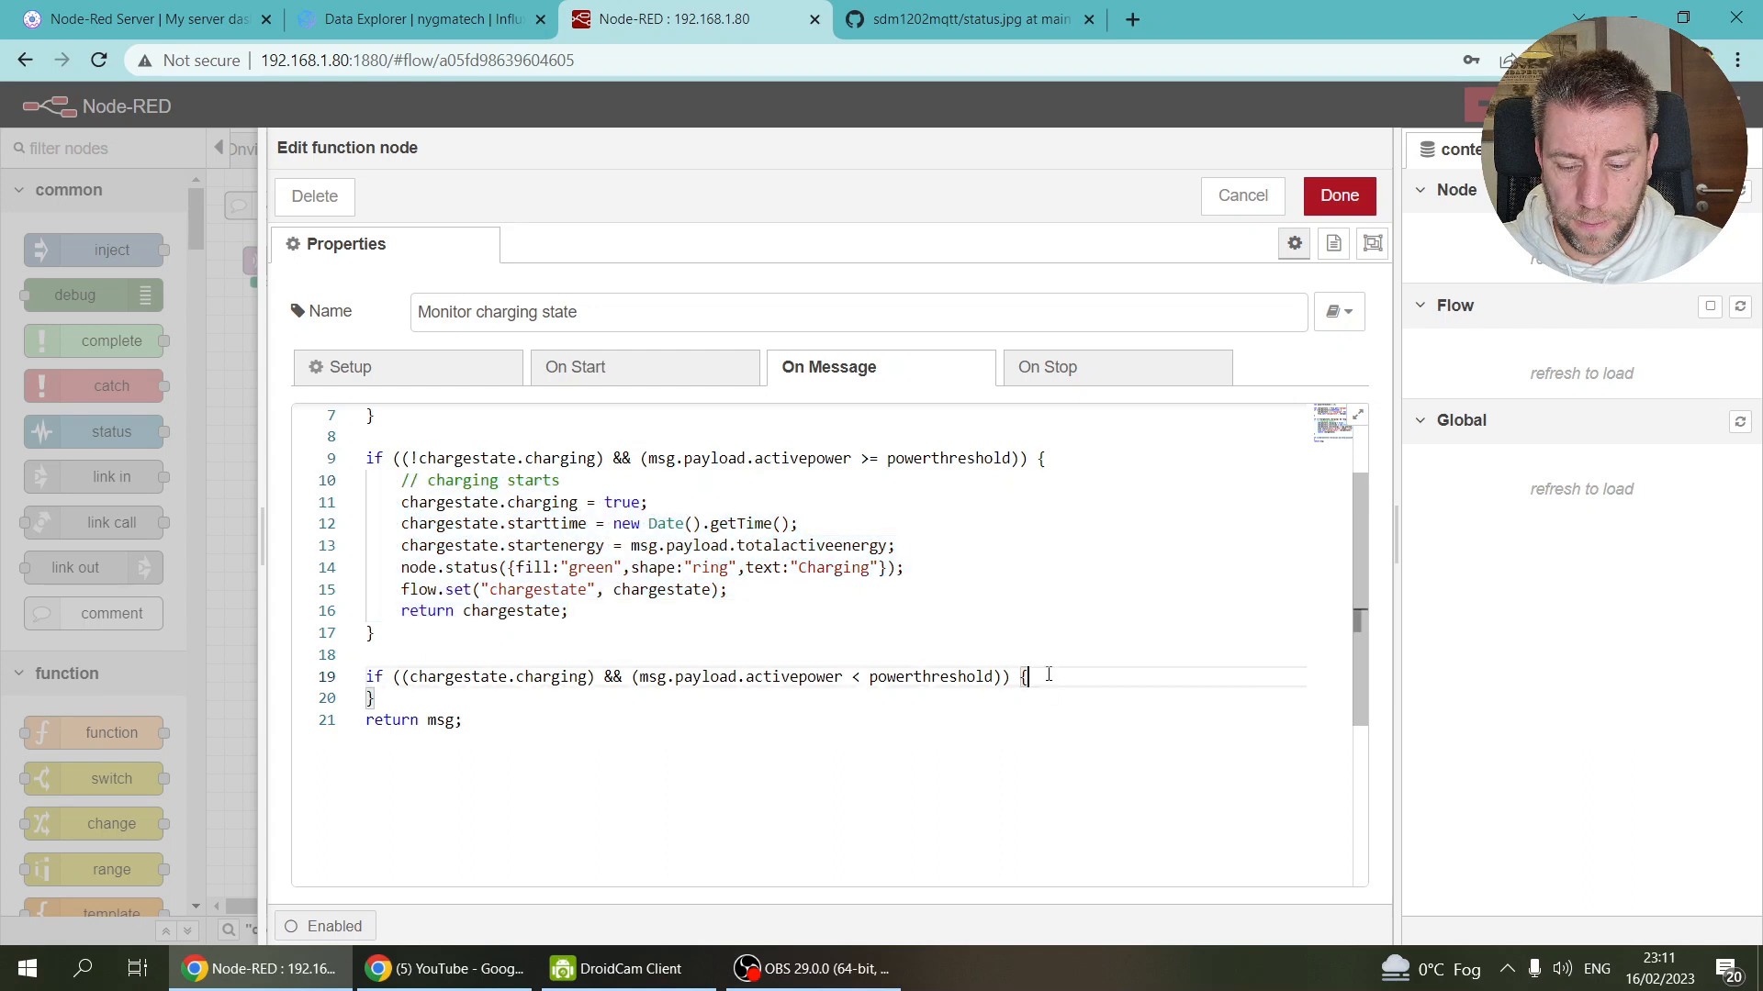
key(Return)
key(ctrl+v)
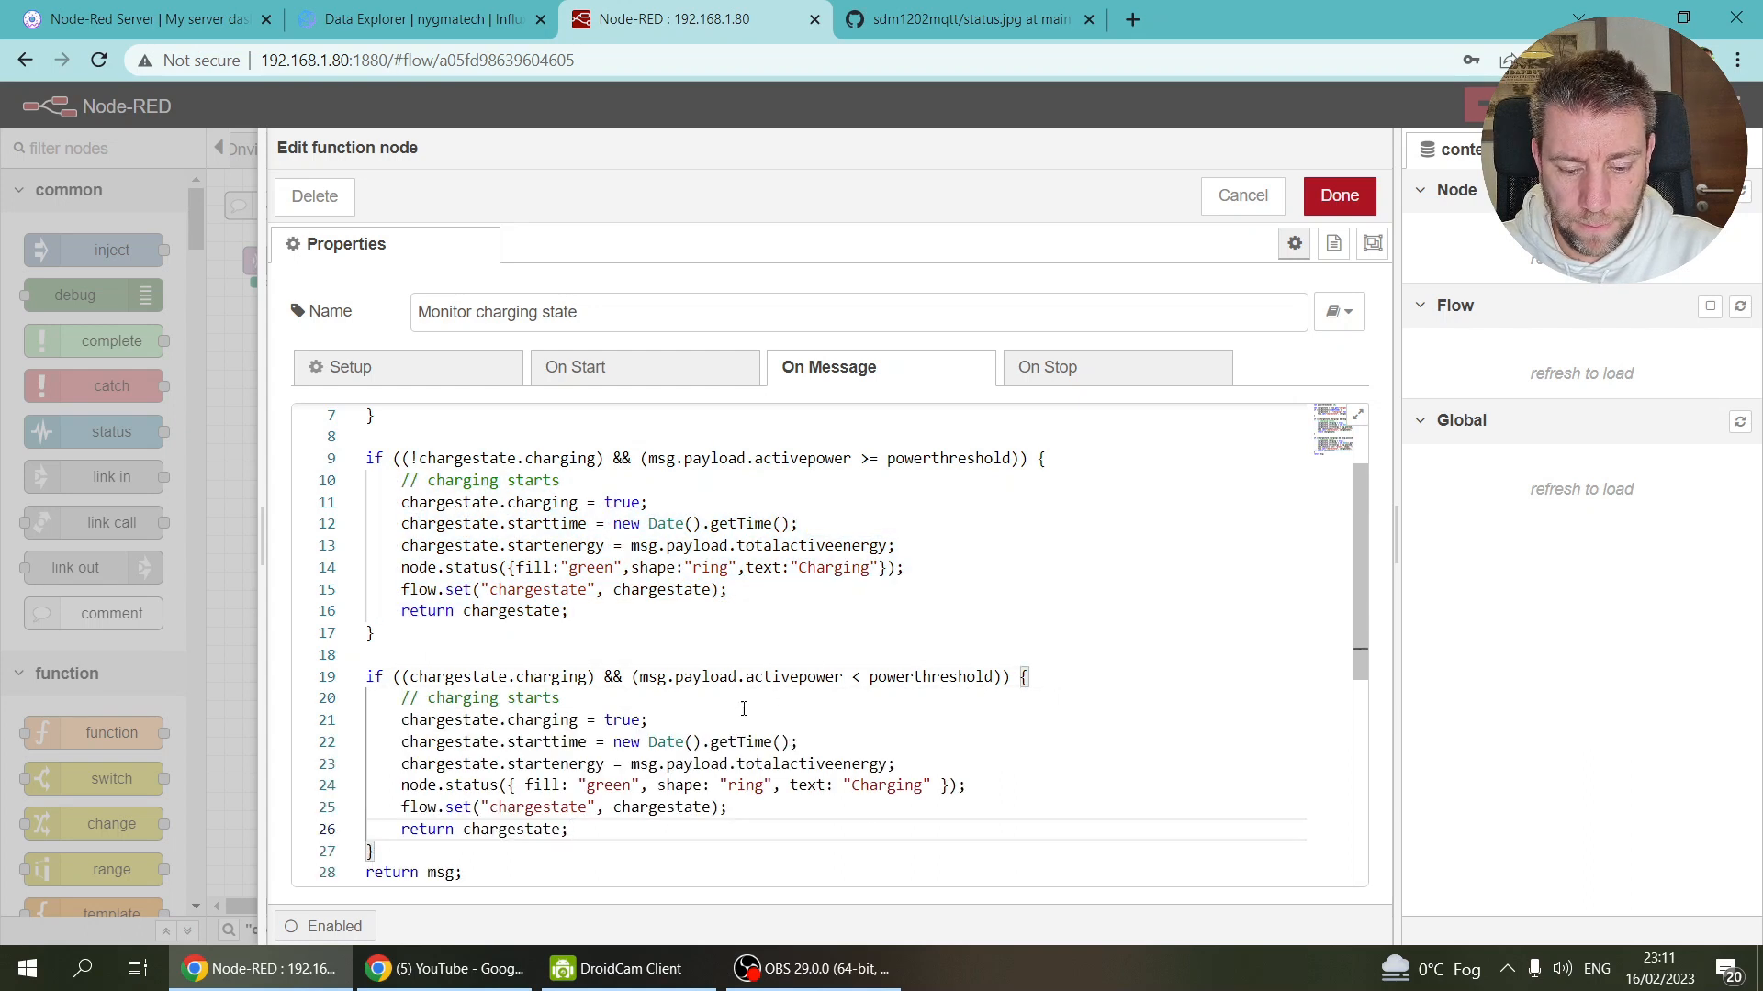
Step: Change the copied comment to 'stopped' and the charging flag to false
double_click(531, 695)
text(stopped)
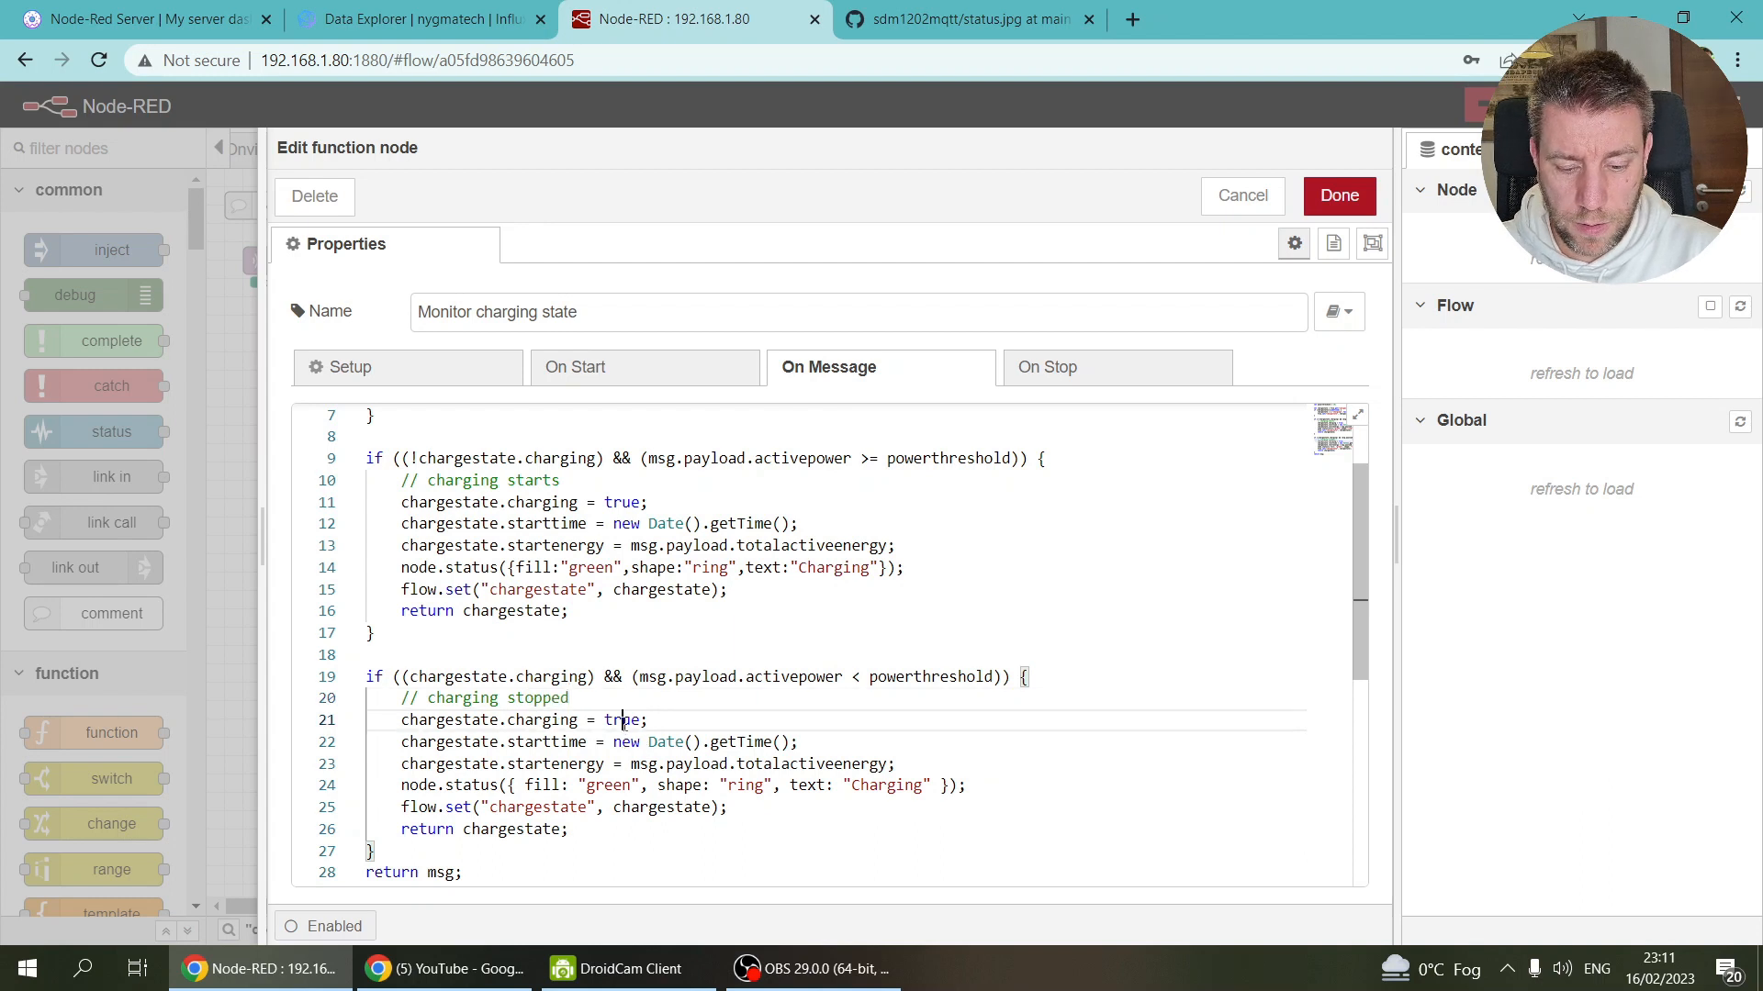
double_click(623, 720)
text(false)
Step: Rename starttime to endtime and startenergy to endenergy in the copied lines
click(524, 742)
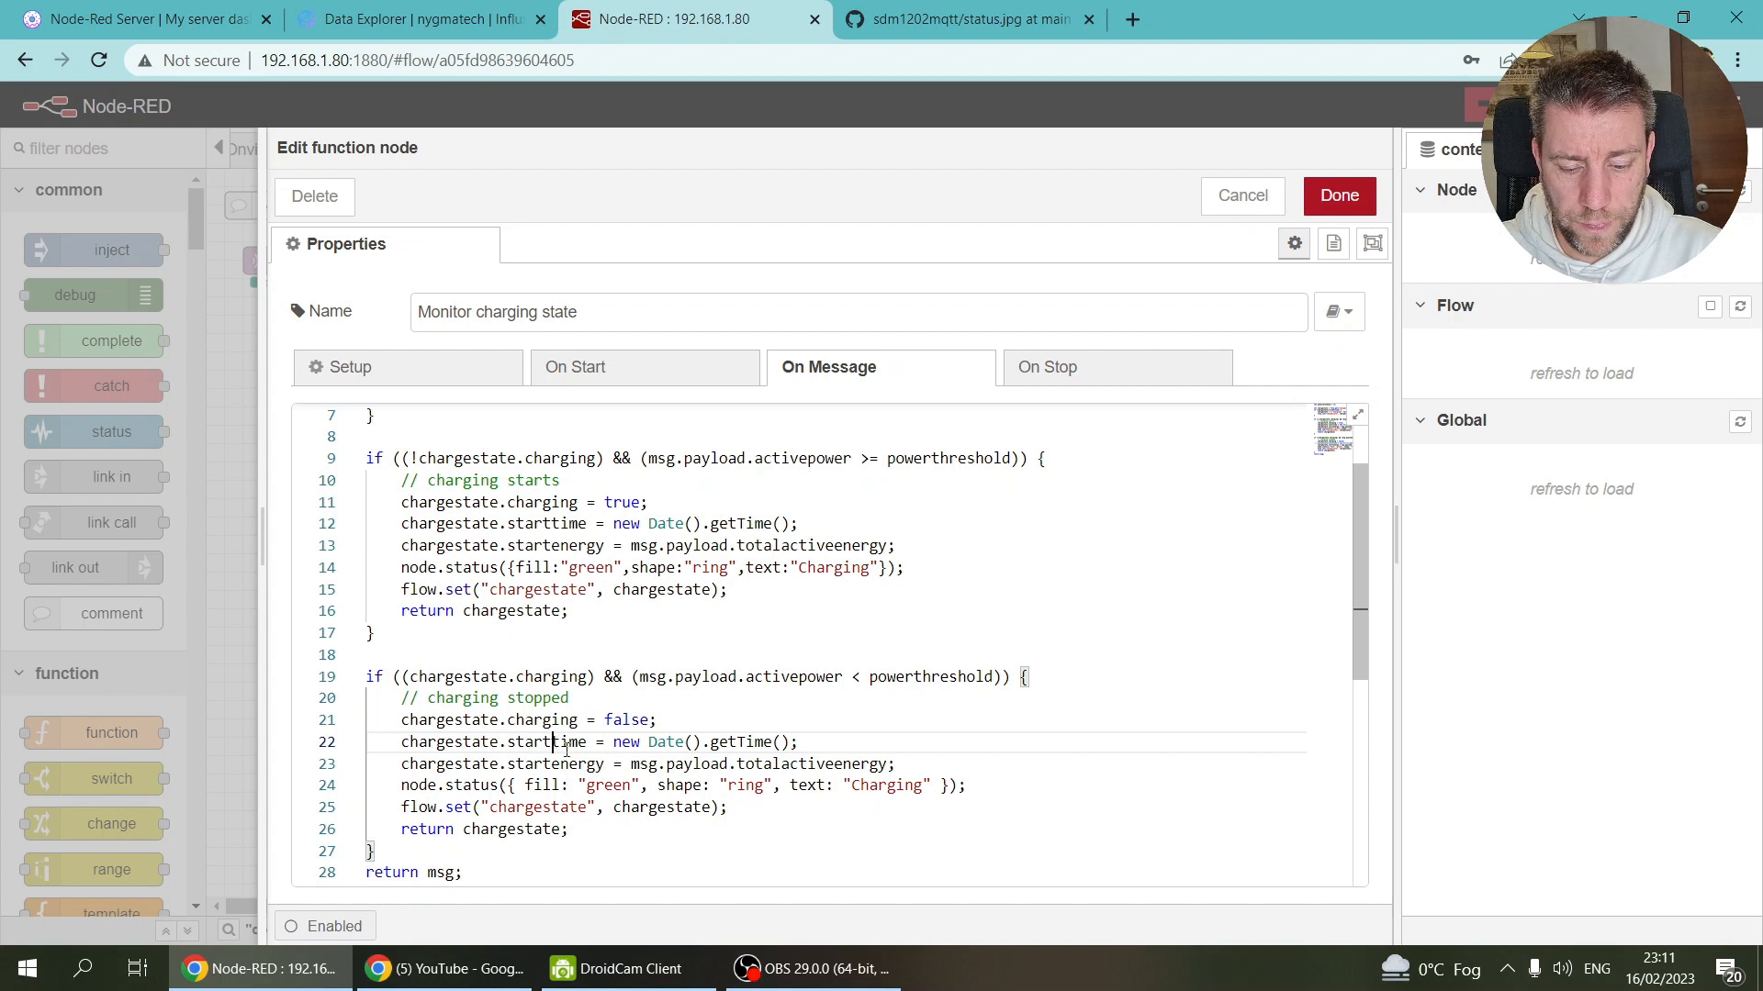
key(BackSpace)
key(BackSpace)
key(BackSpace)
key(BackSpace)
key(BackSpace)
text(ed)
key(BackSpace)
text(d)
key(BackSpace)
text(nd)
key(Down)
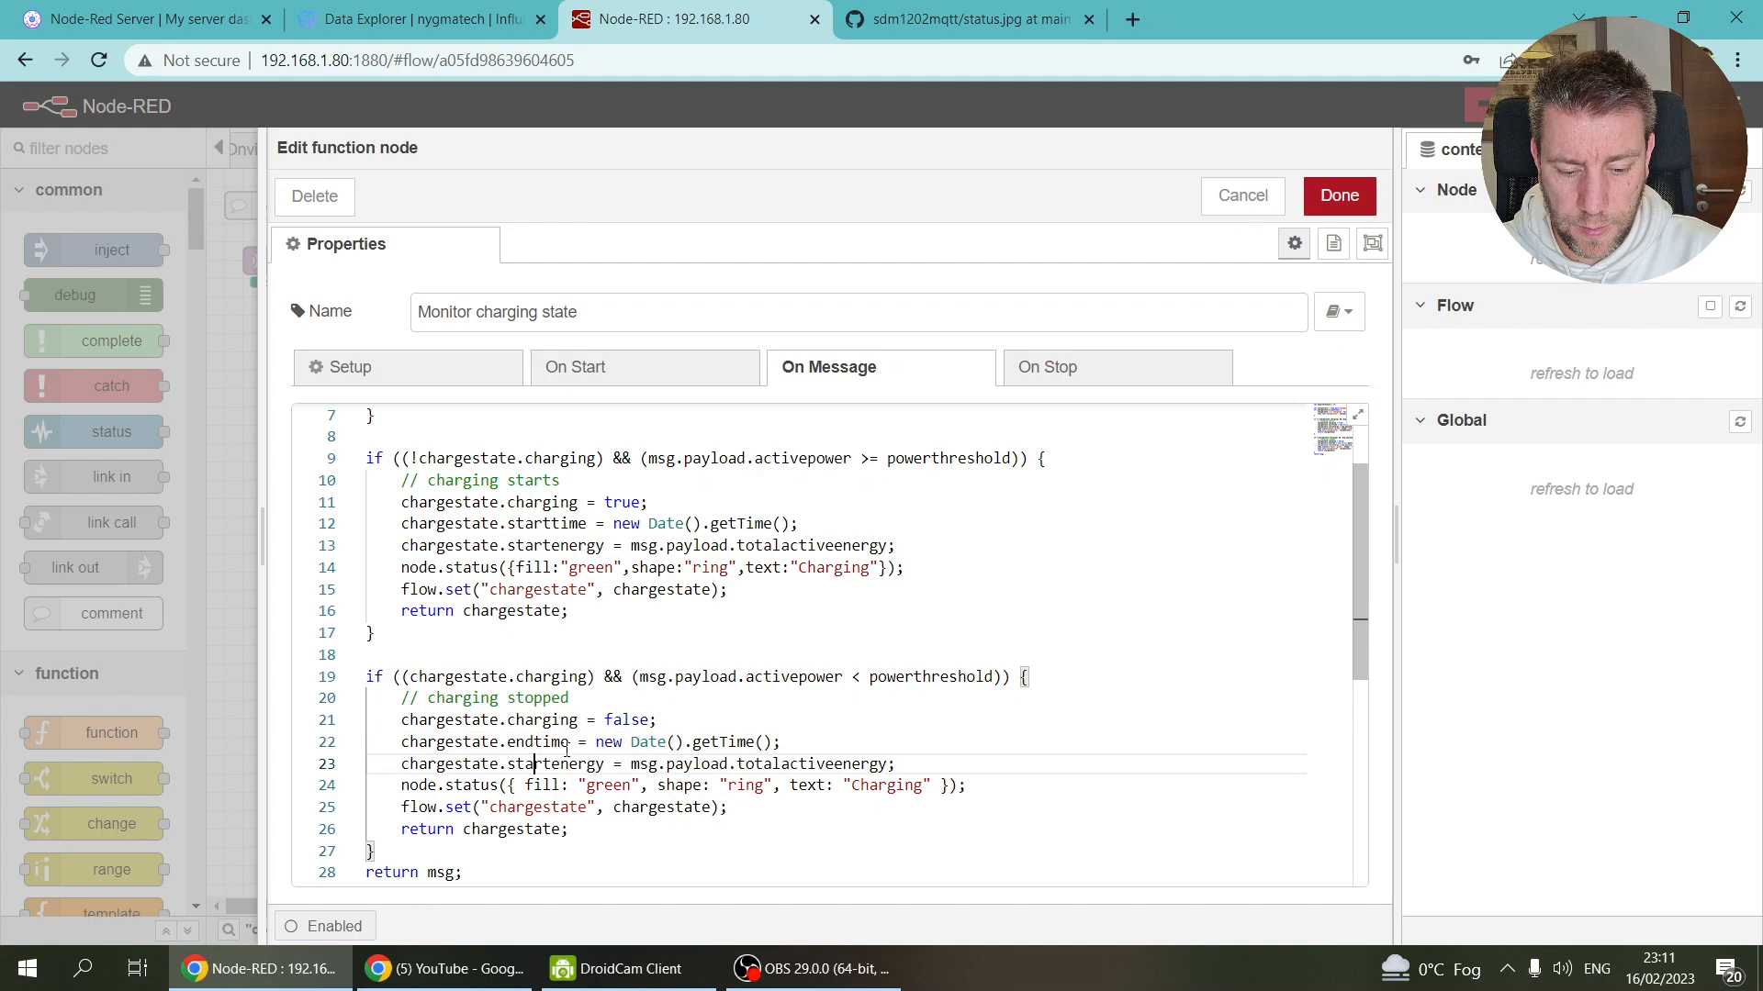
key(BackSpace)
key(BackSpace)
key(BackSpace)
key(BackSpace)
key(BackSpace)
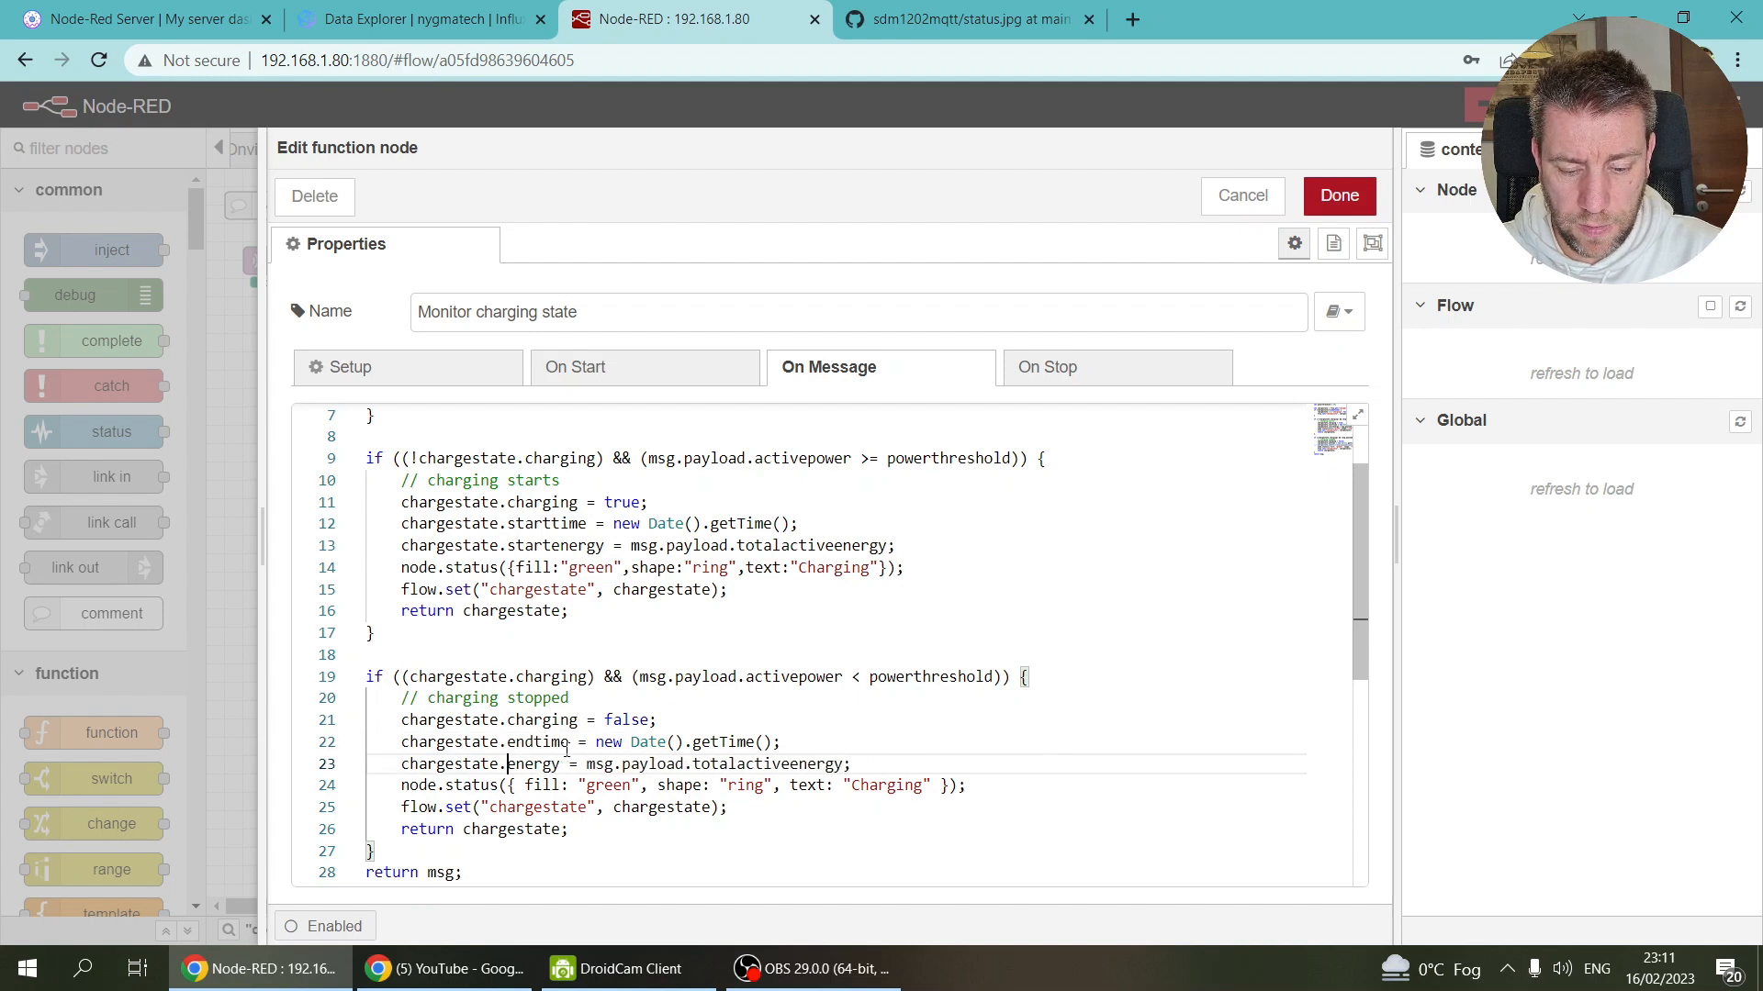
text(end)
key(Down)
key(Down)
key(Down)
key(Down)
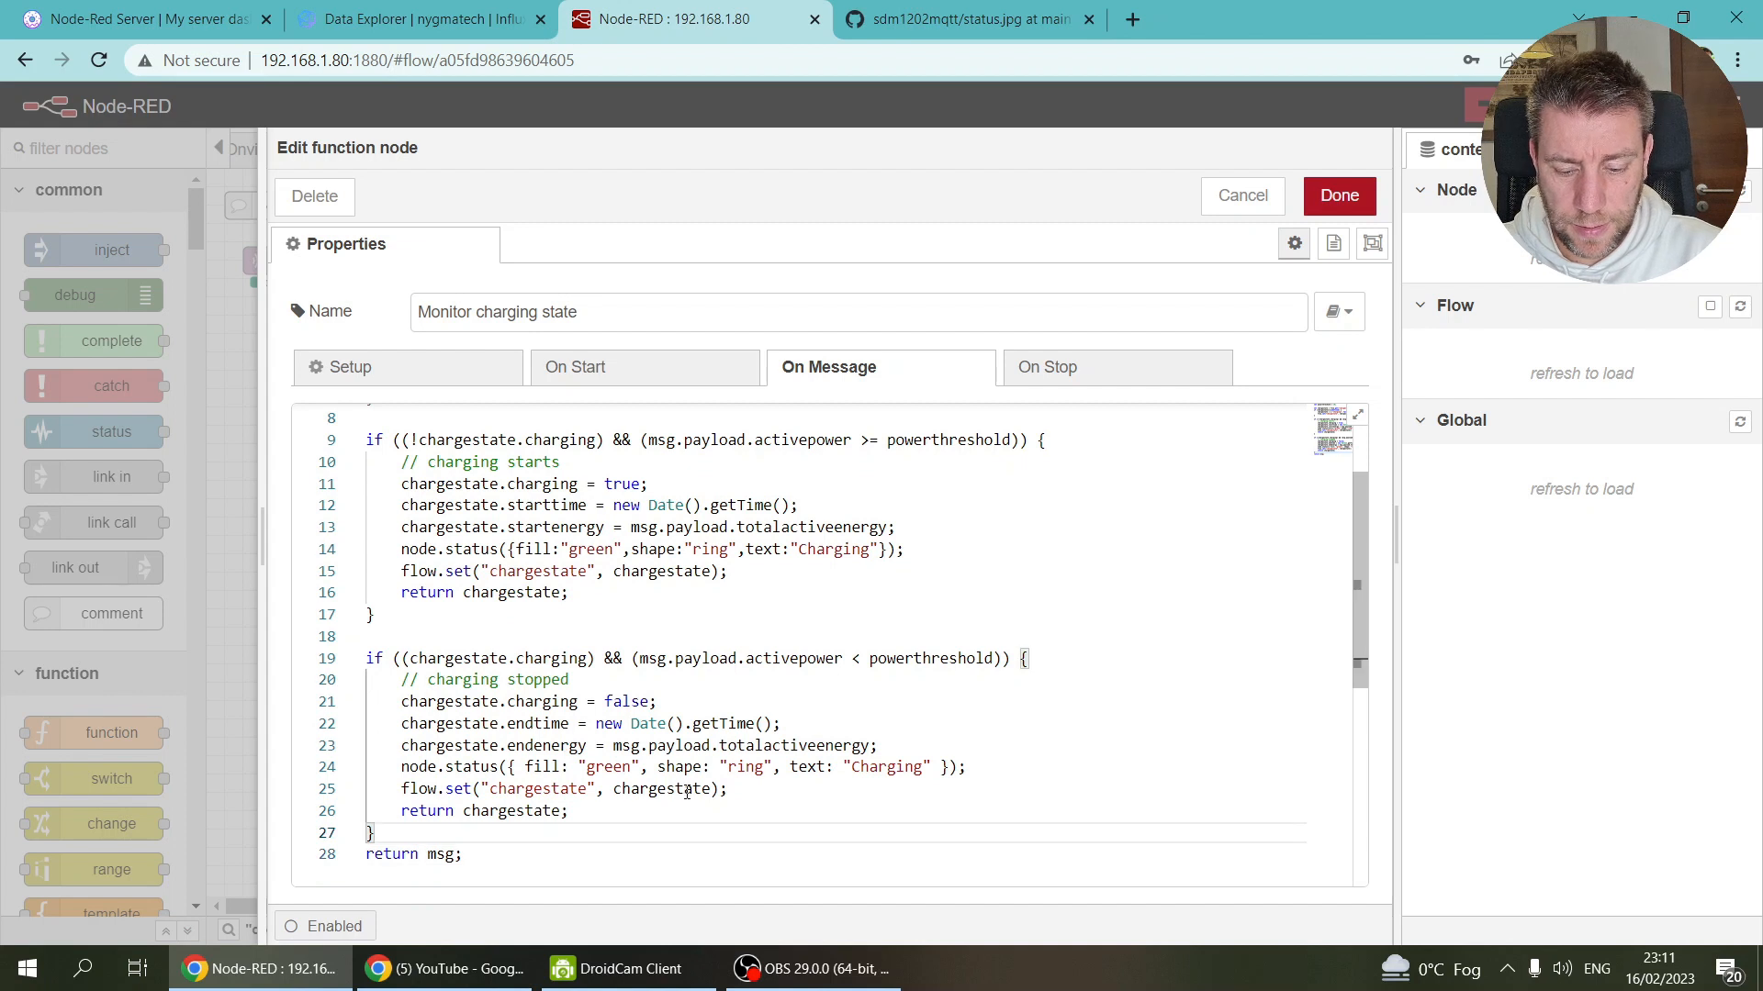
Step: Make the stopped status grey reading 'Not charging' and delete the trailing return msg; line
double_click(622, 765)
text(grey)
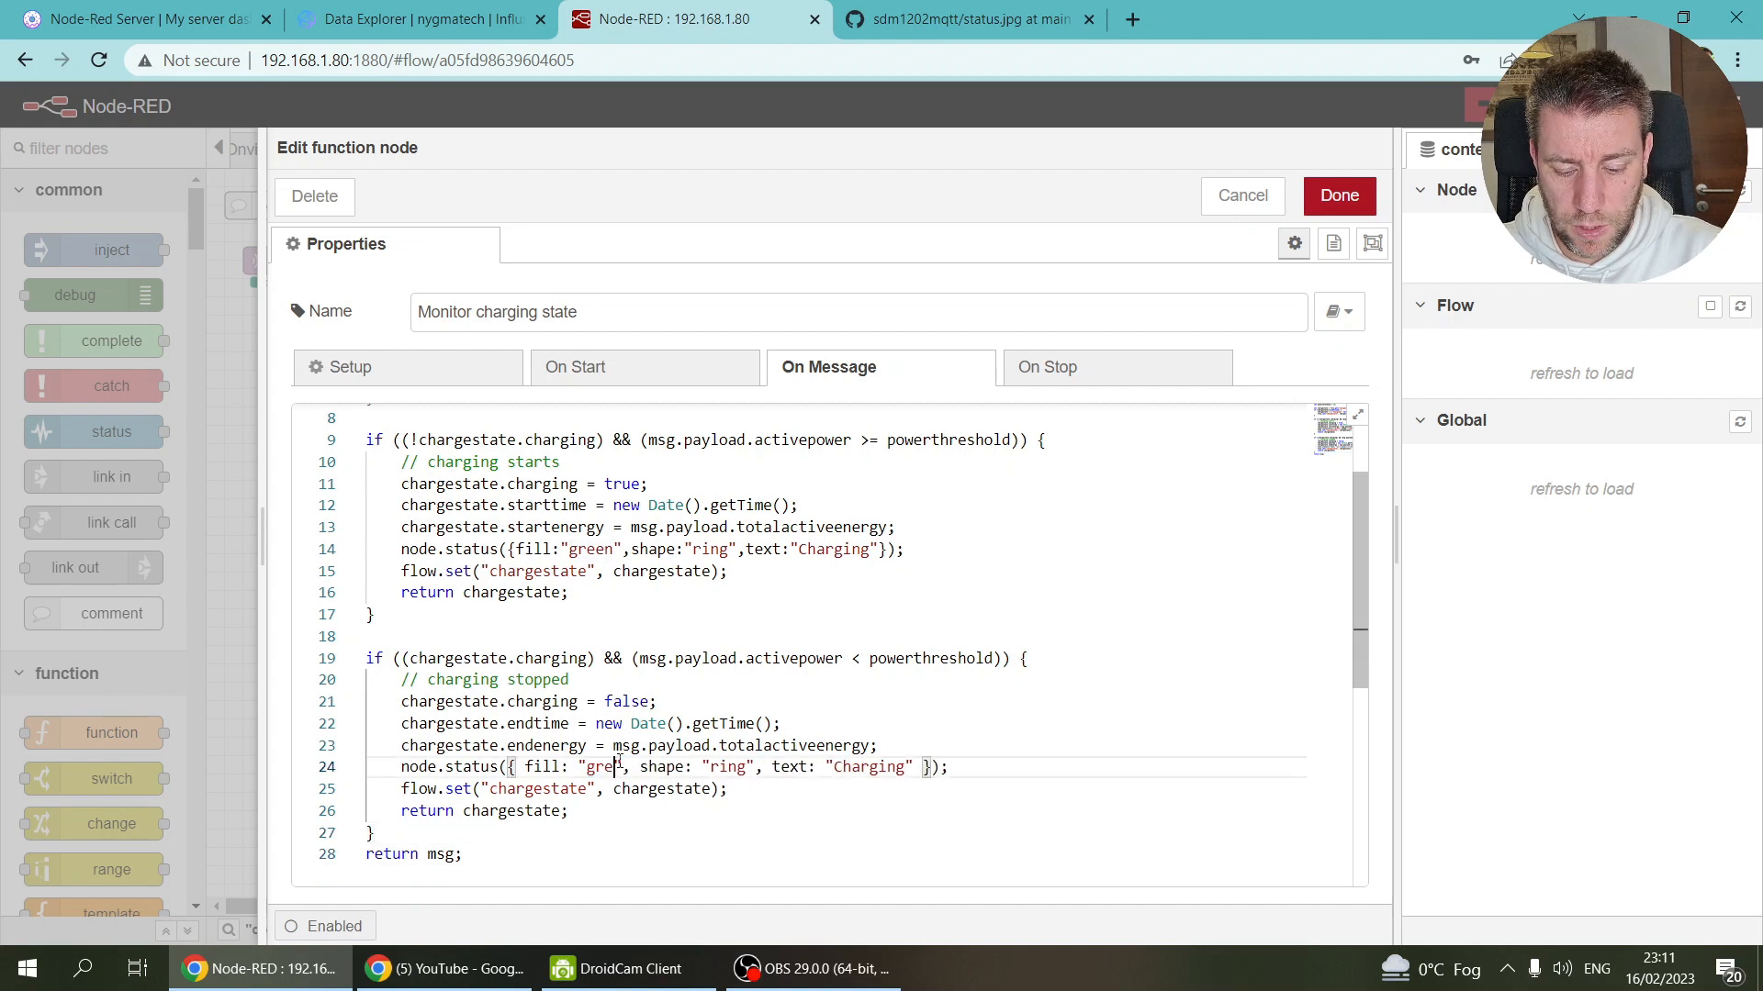
double_click(874, 767)
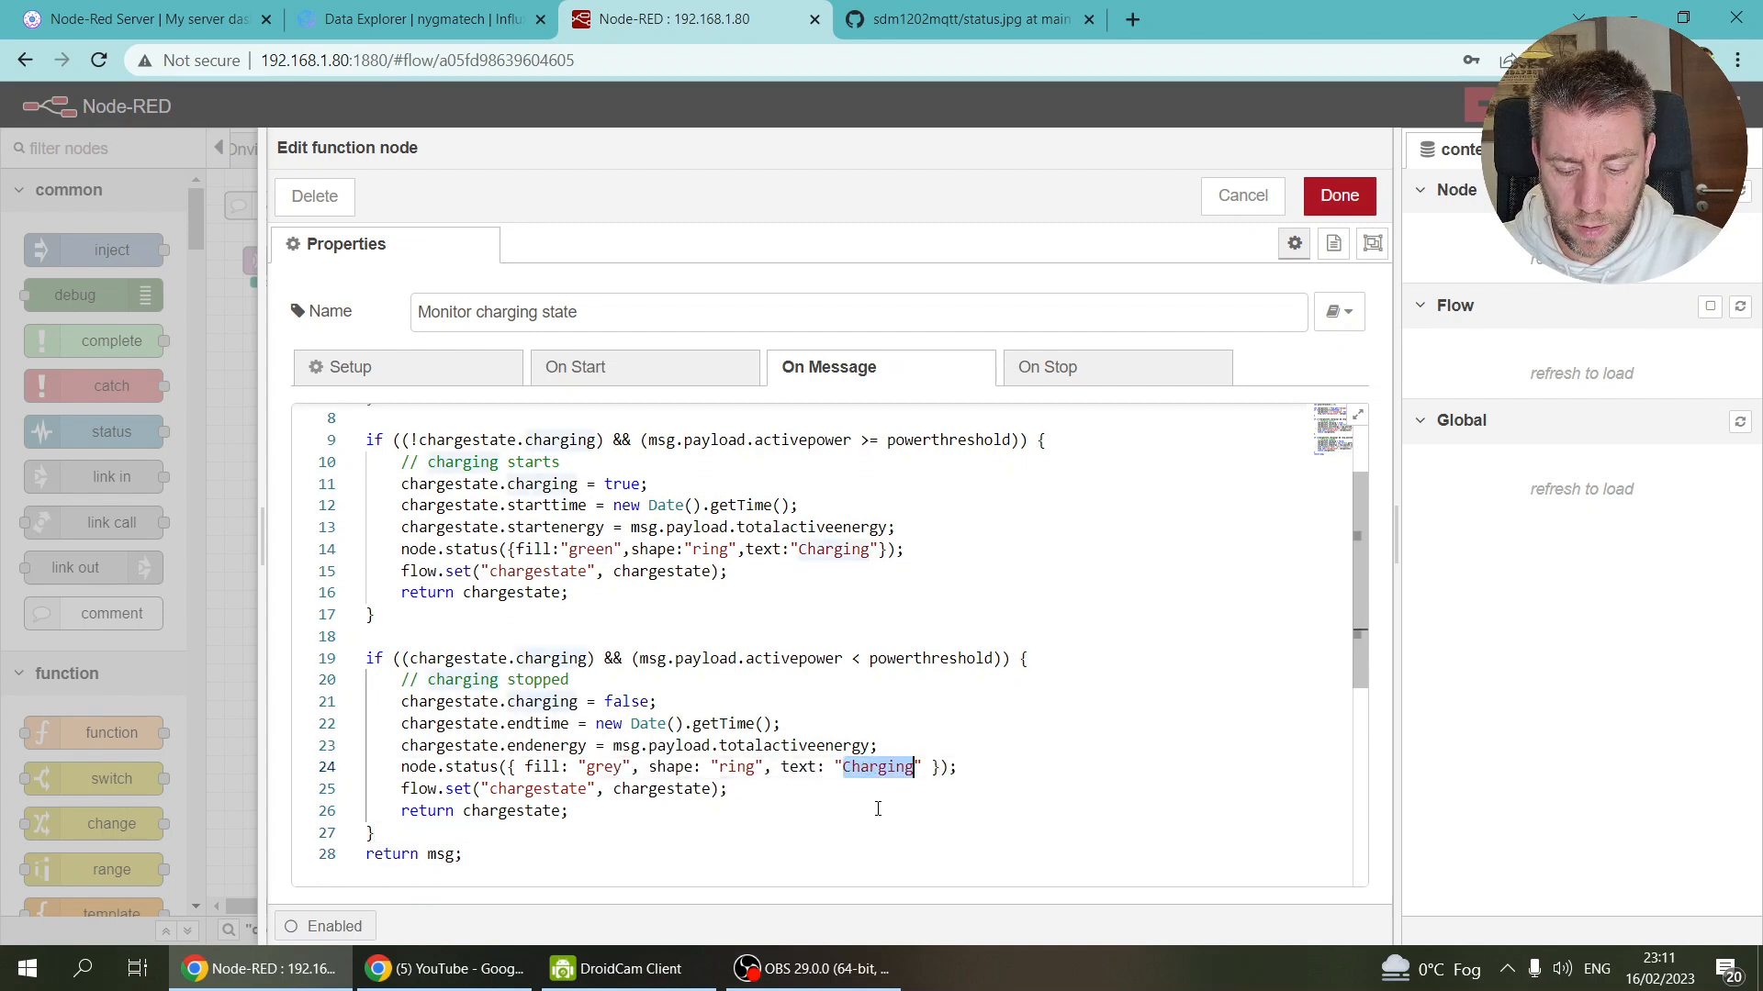
key(Left)
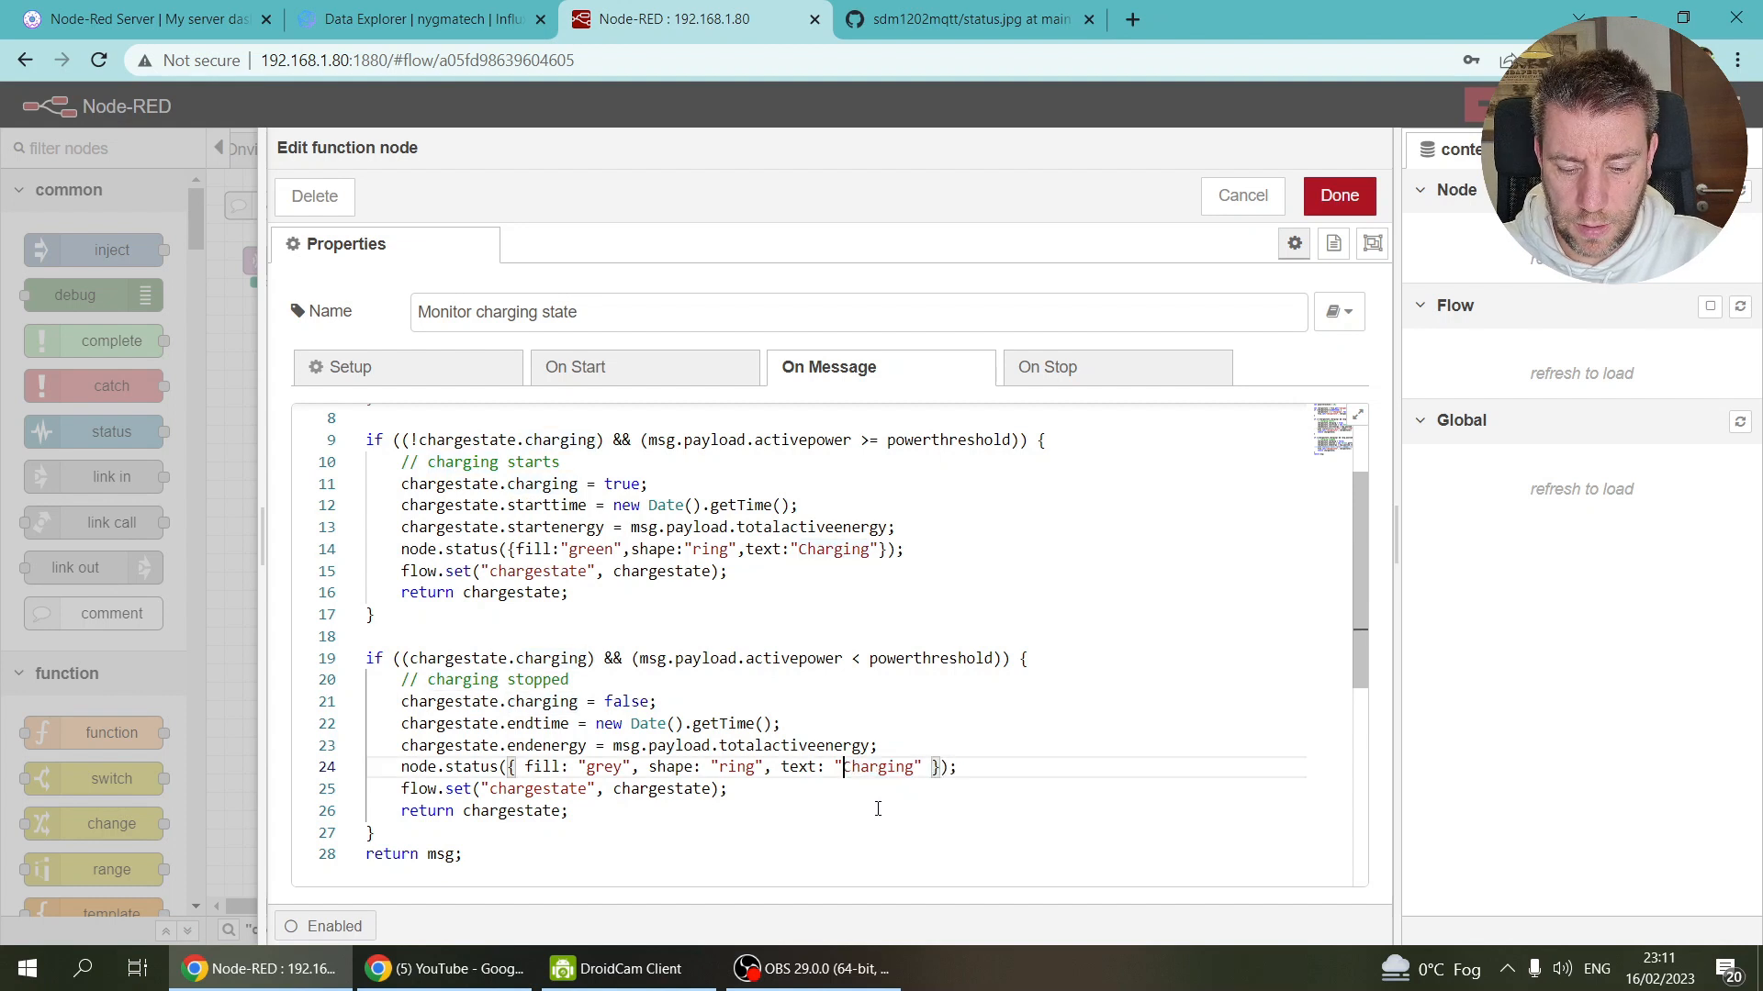
text(Not)
key(Delete)
text(c)
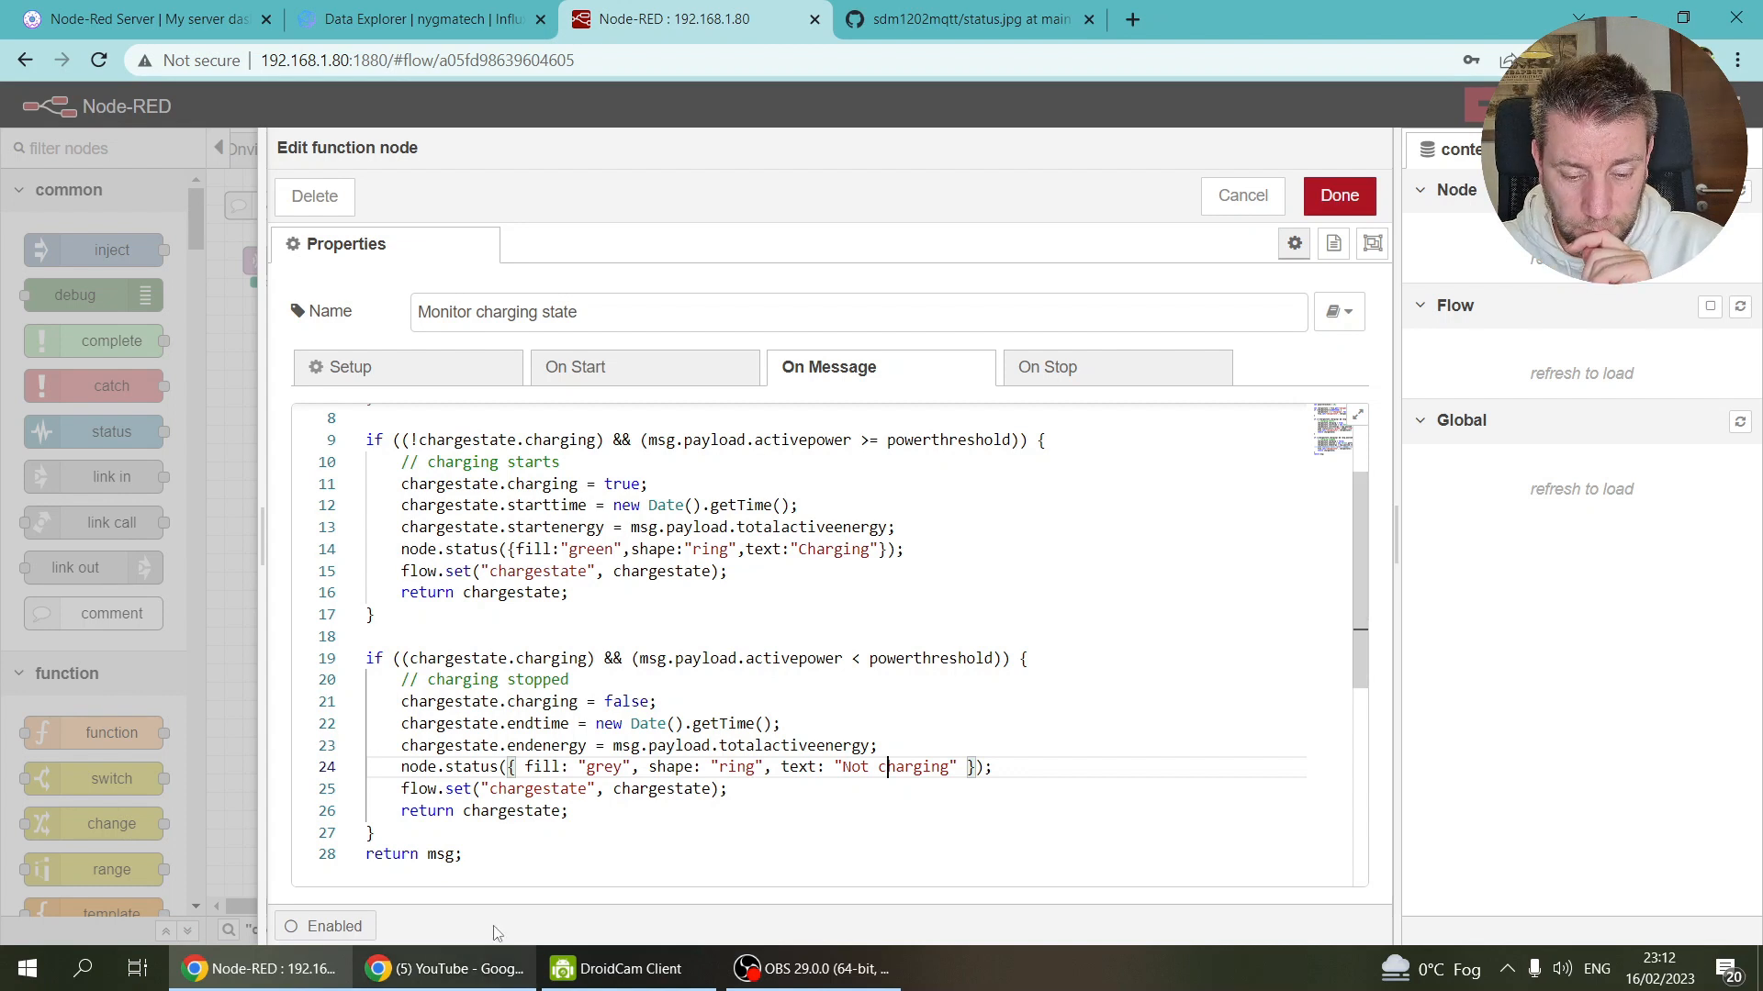
drag(464, 855, 286, 857)
key(Delete)
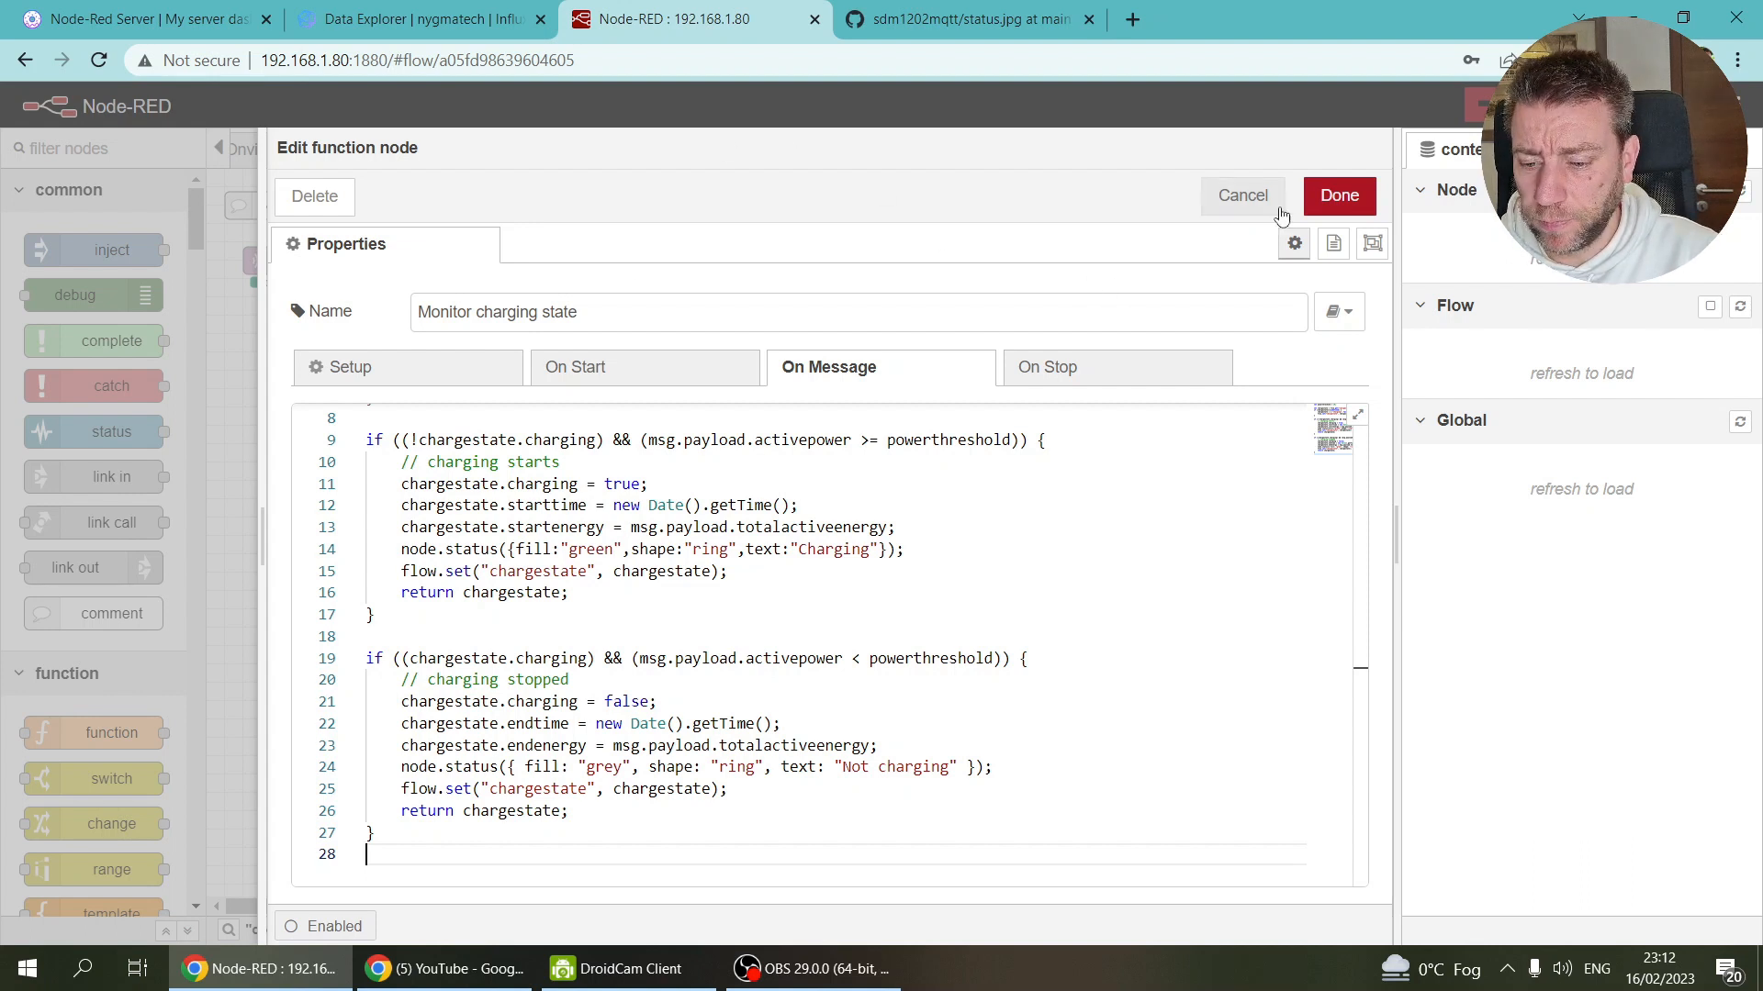
Step: Save the function, then search all flows for 'service' and jump to the match in the Telegram flow
click(1339, 196)
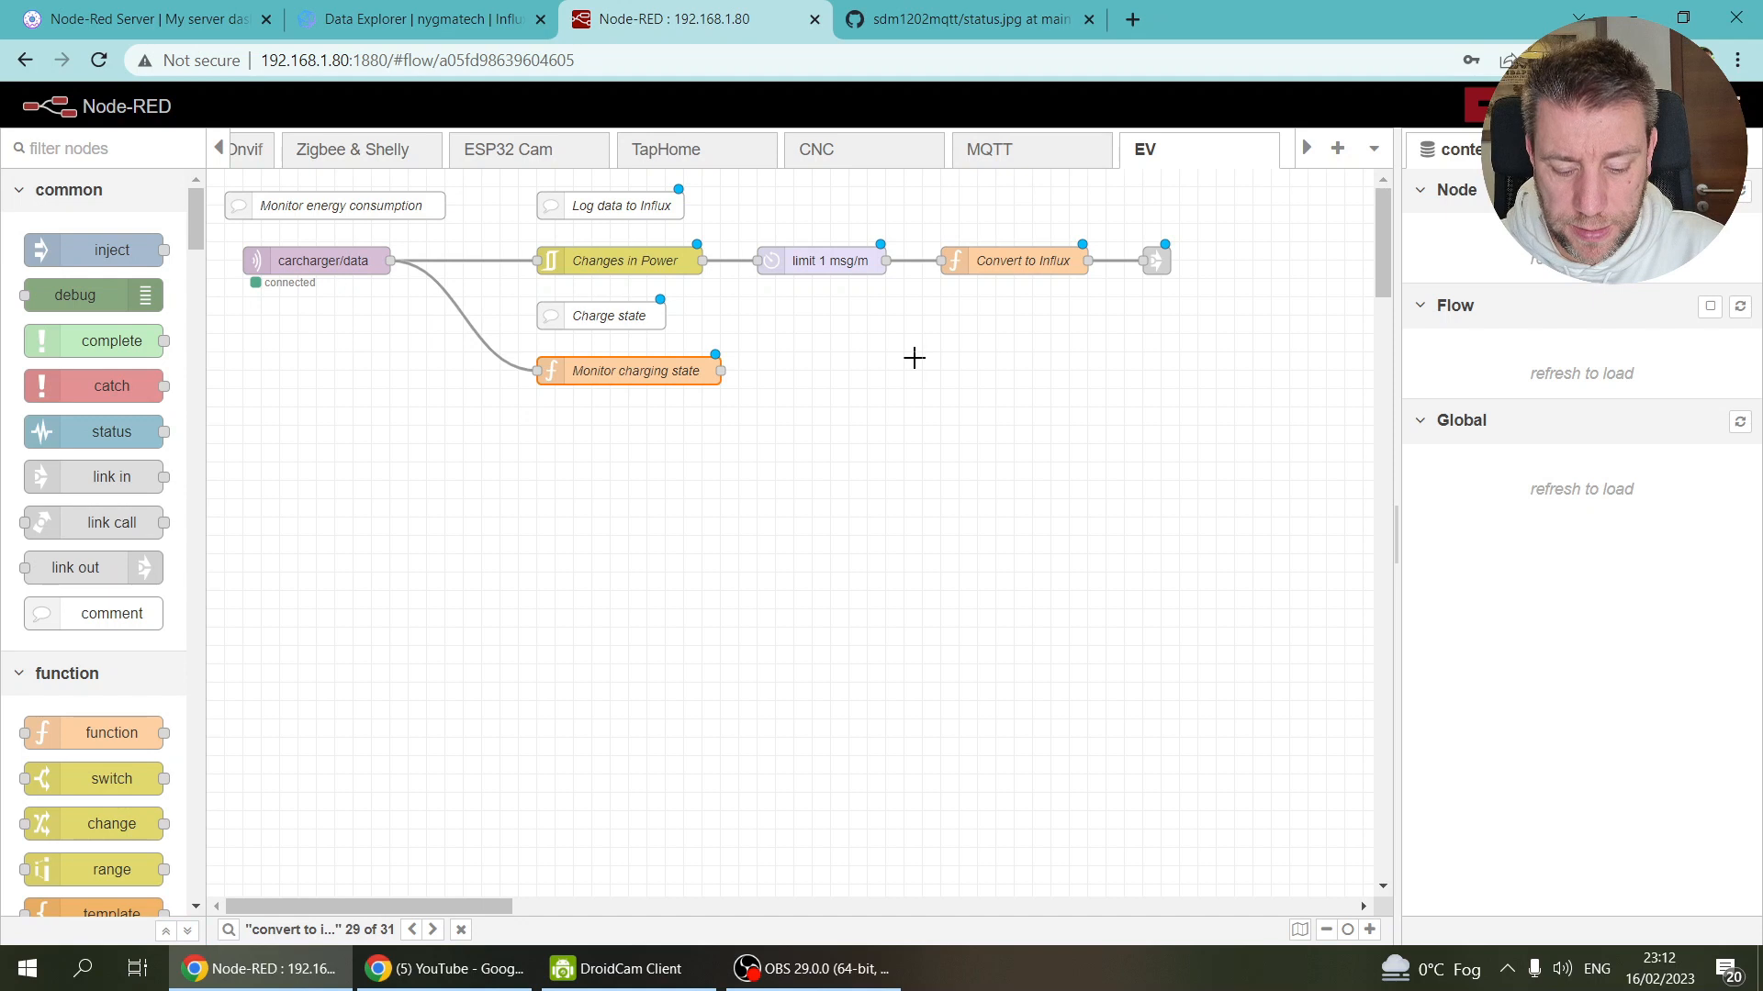
key(ctrl+f)
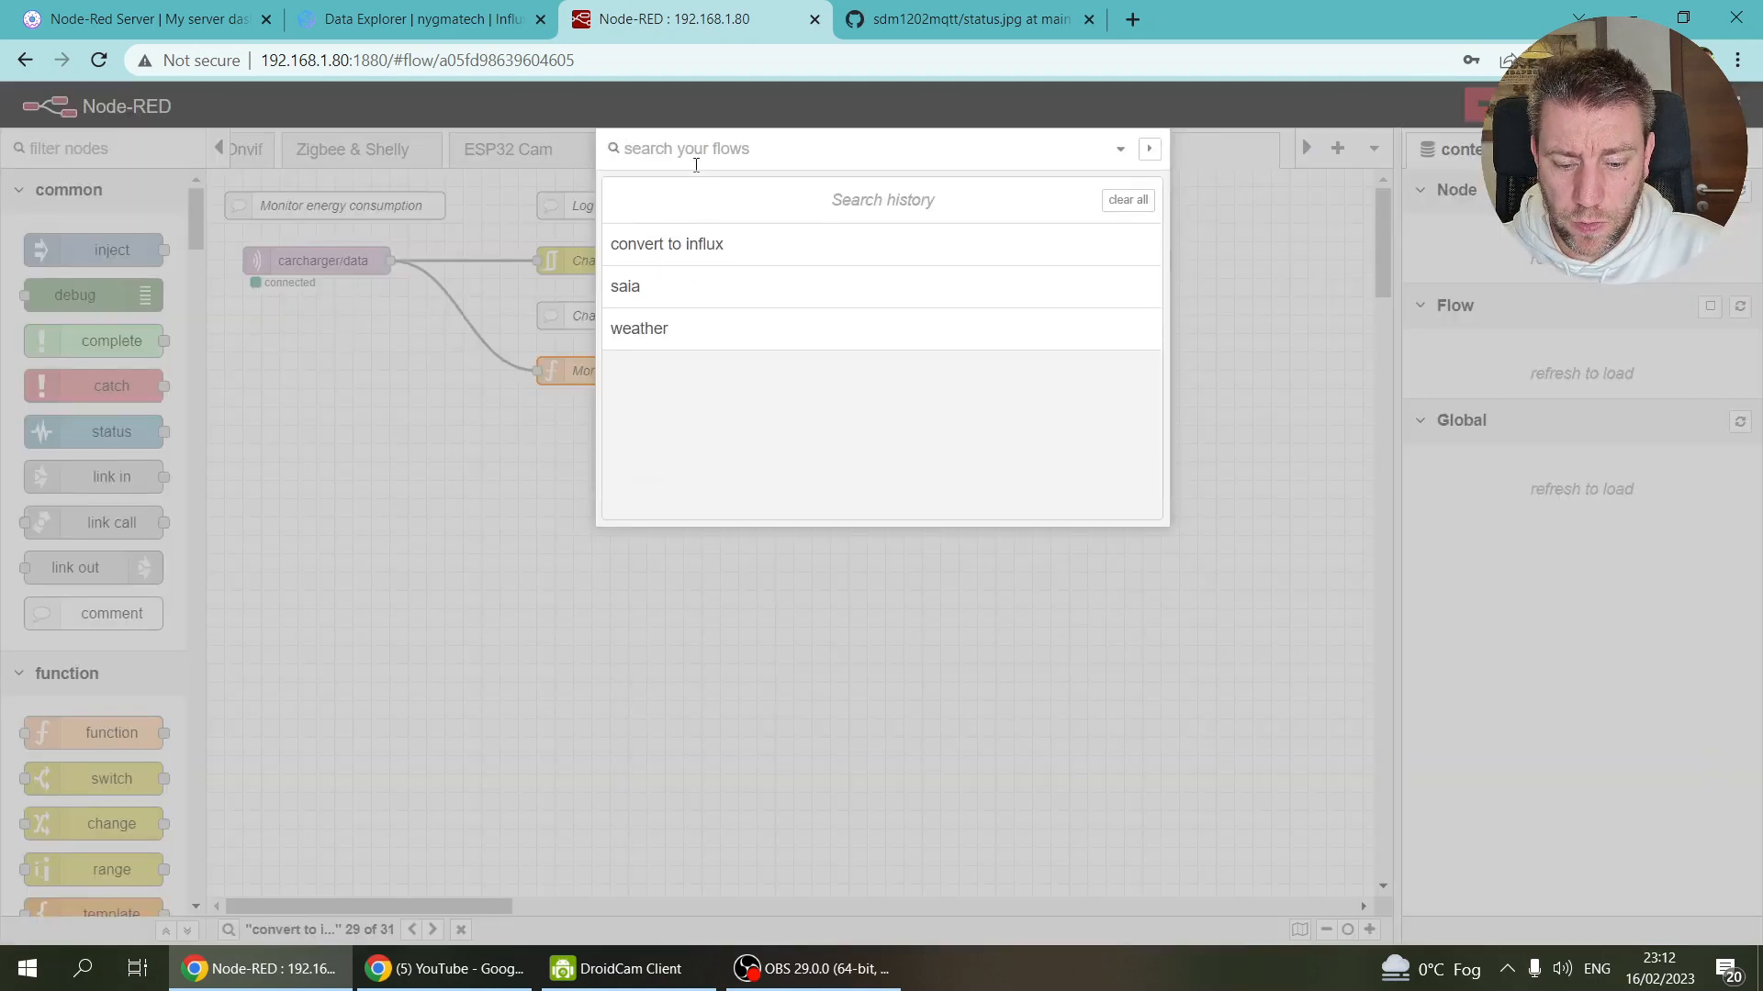
text(servce)
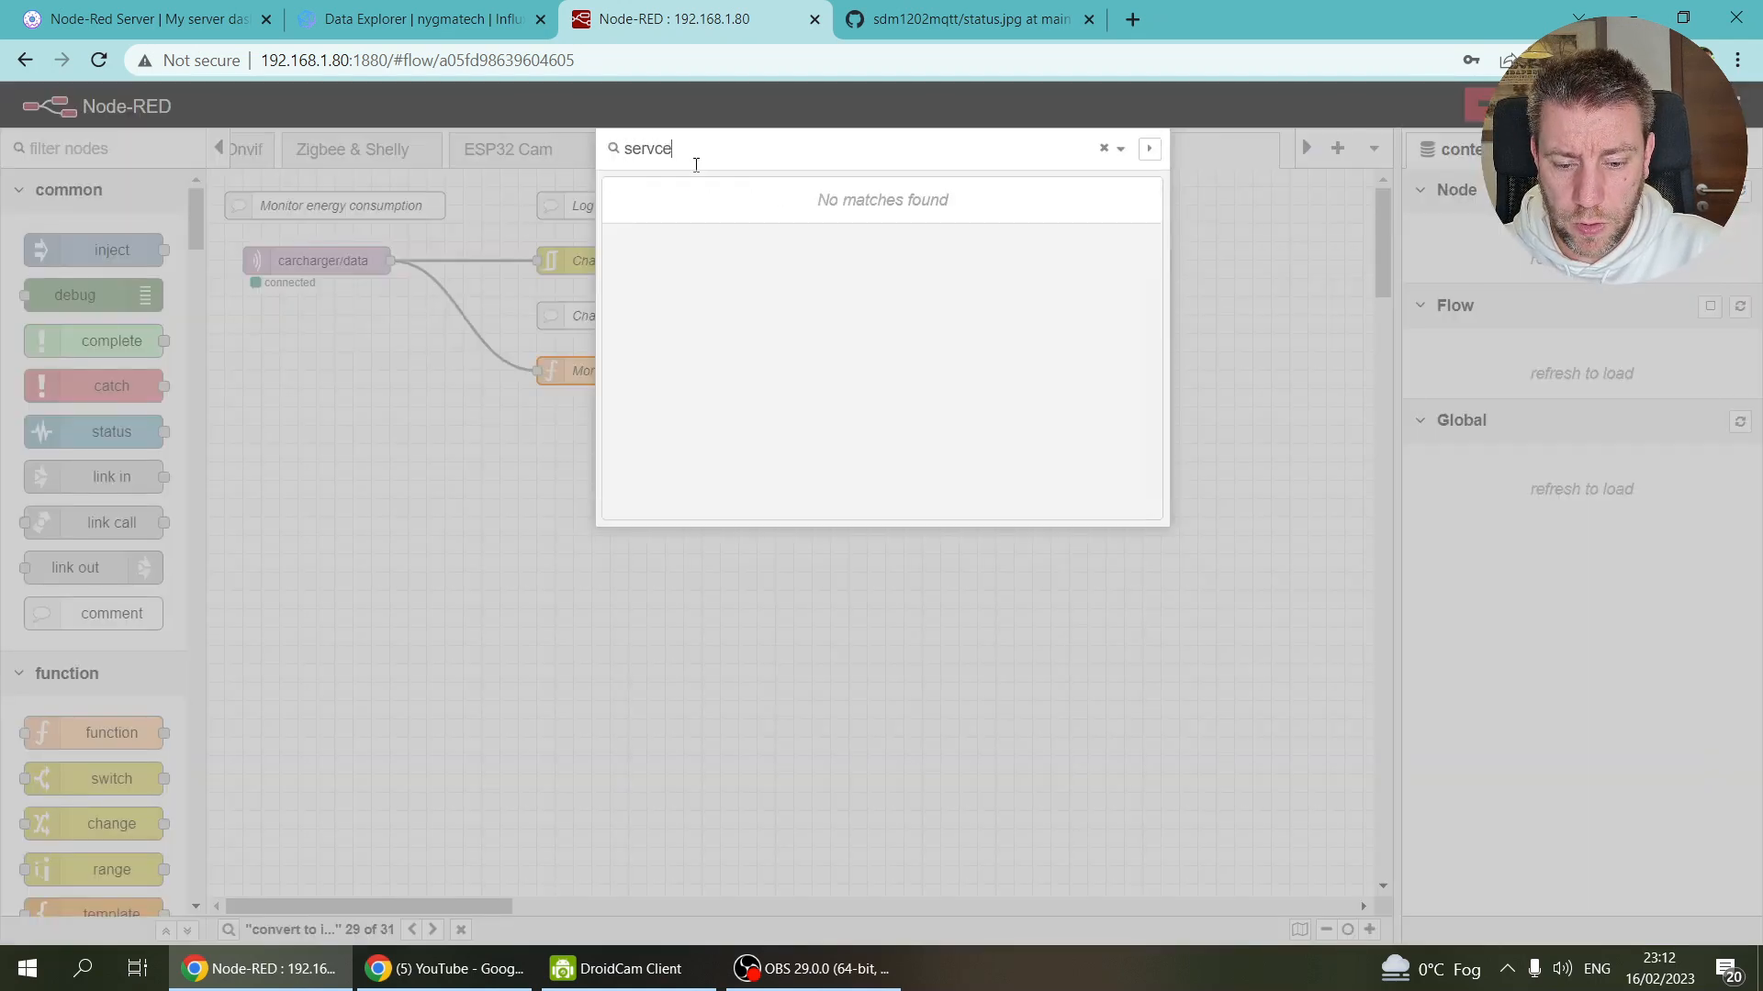
key(BackSpace)
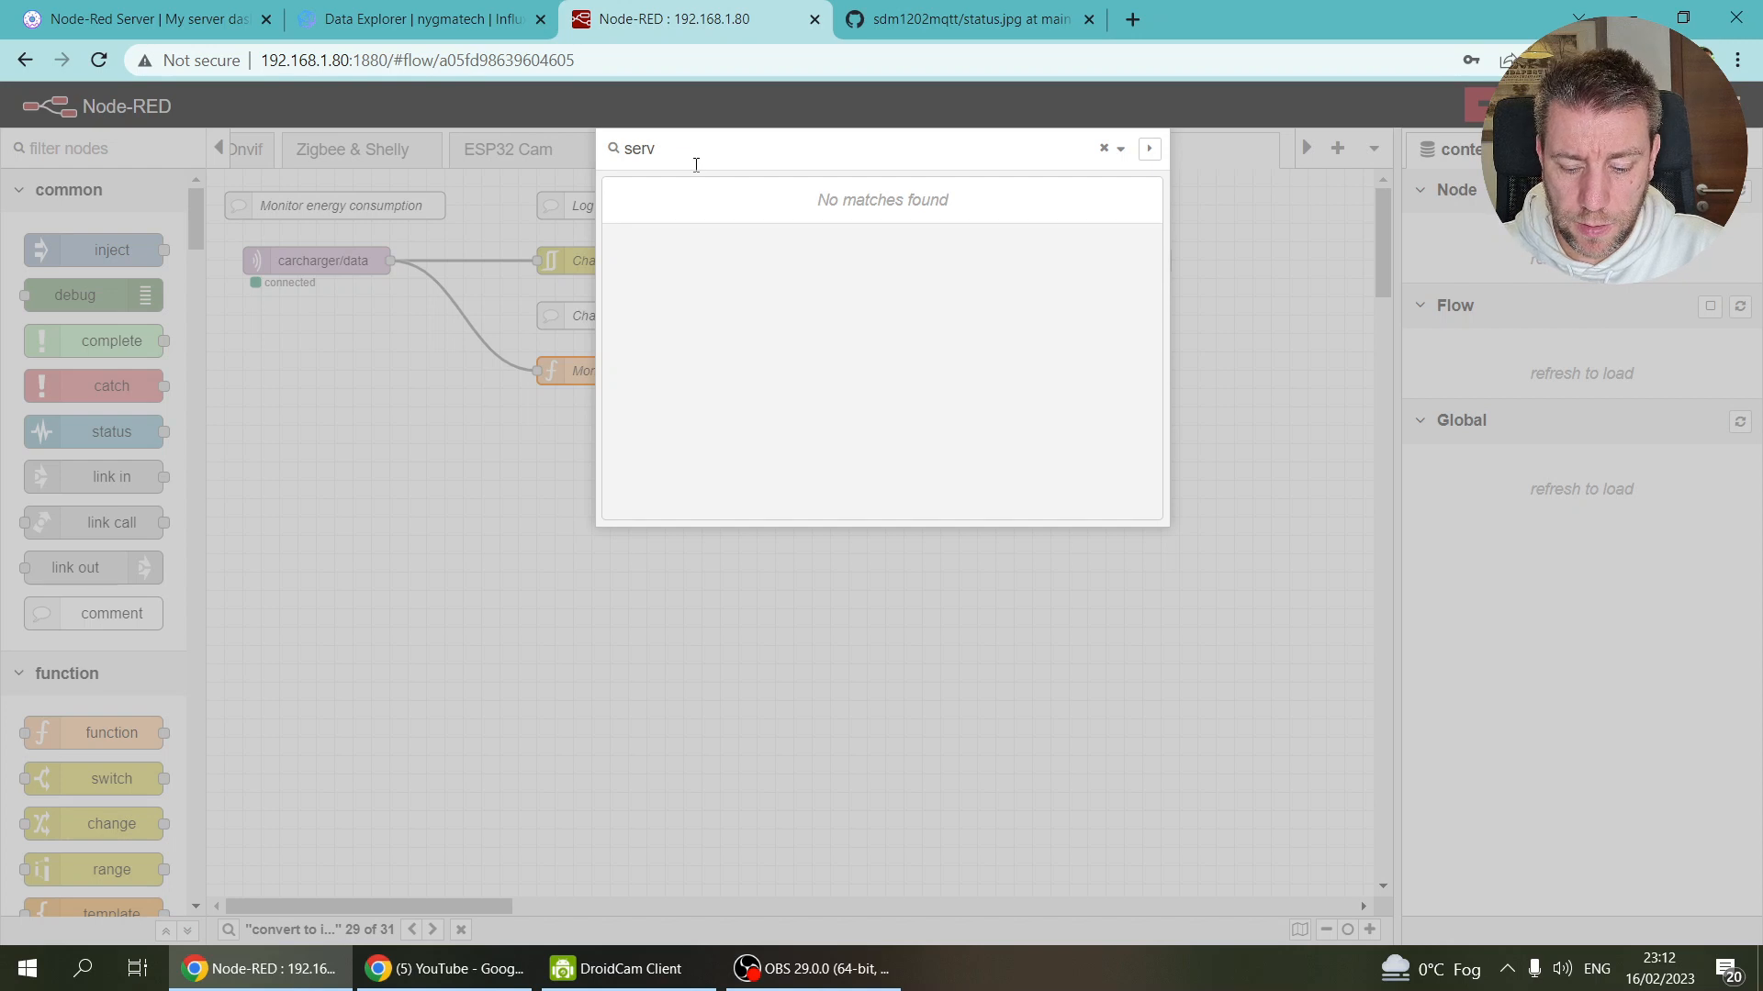
text(ice)
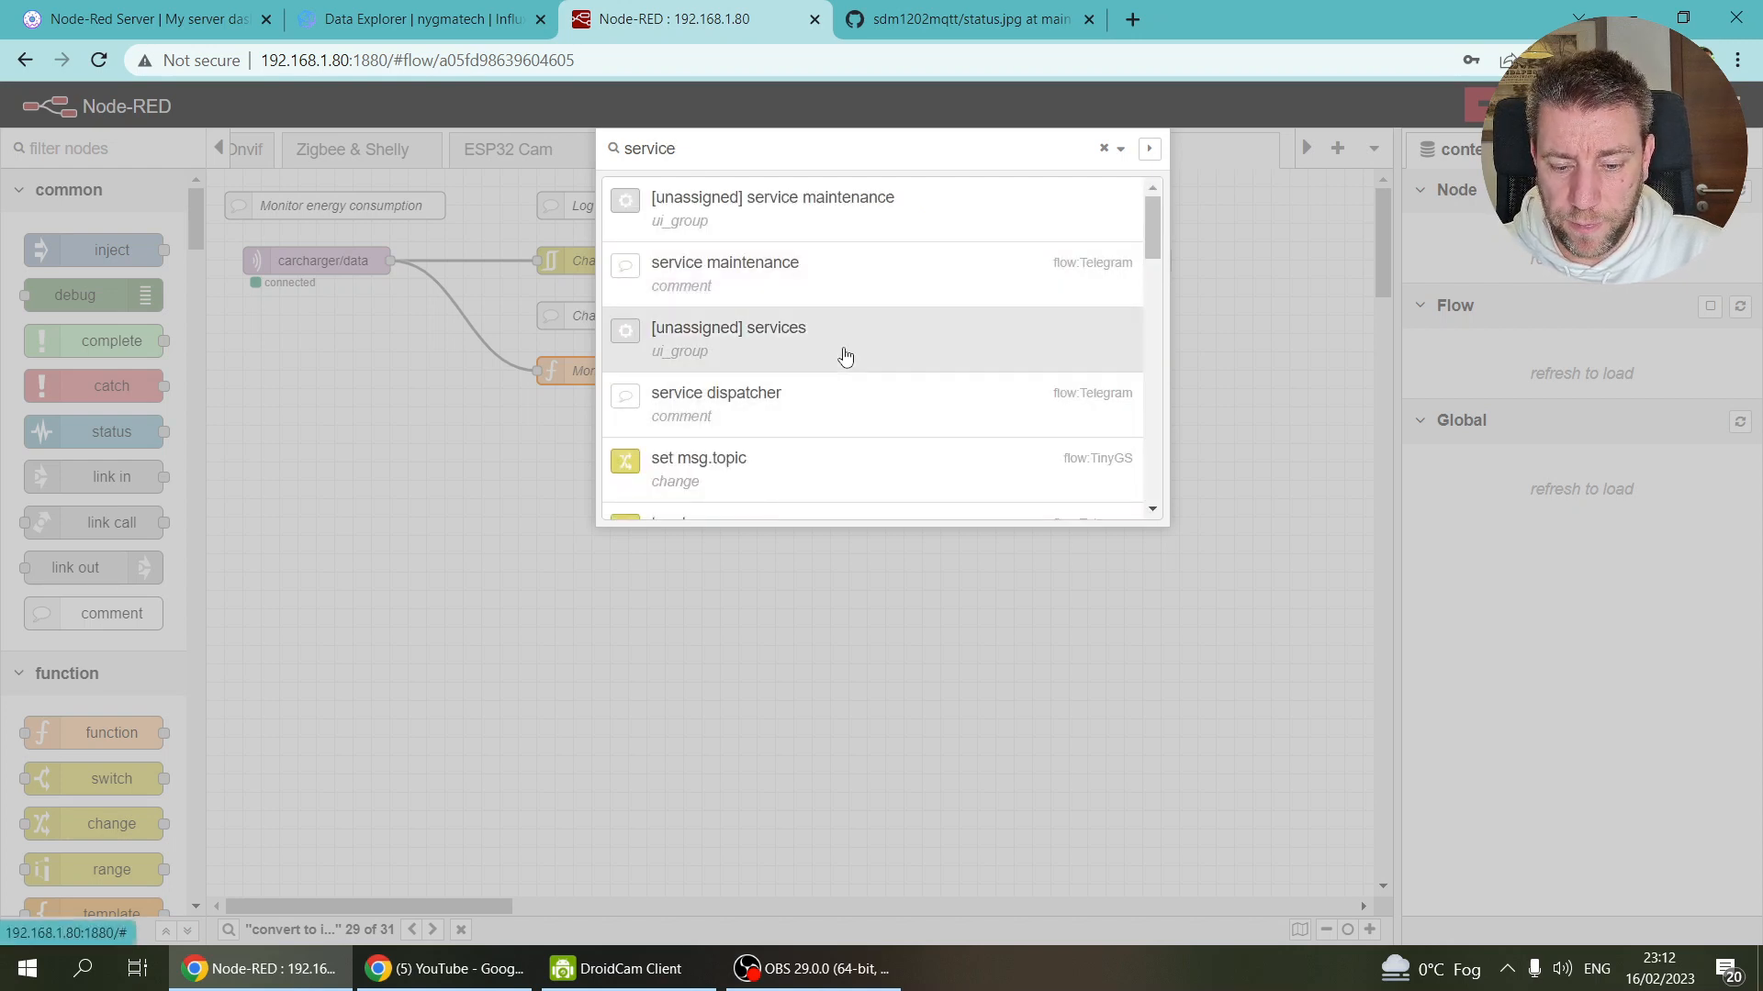
scroll(816, 390, down, 3)
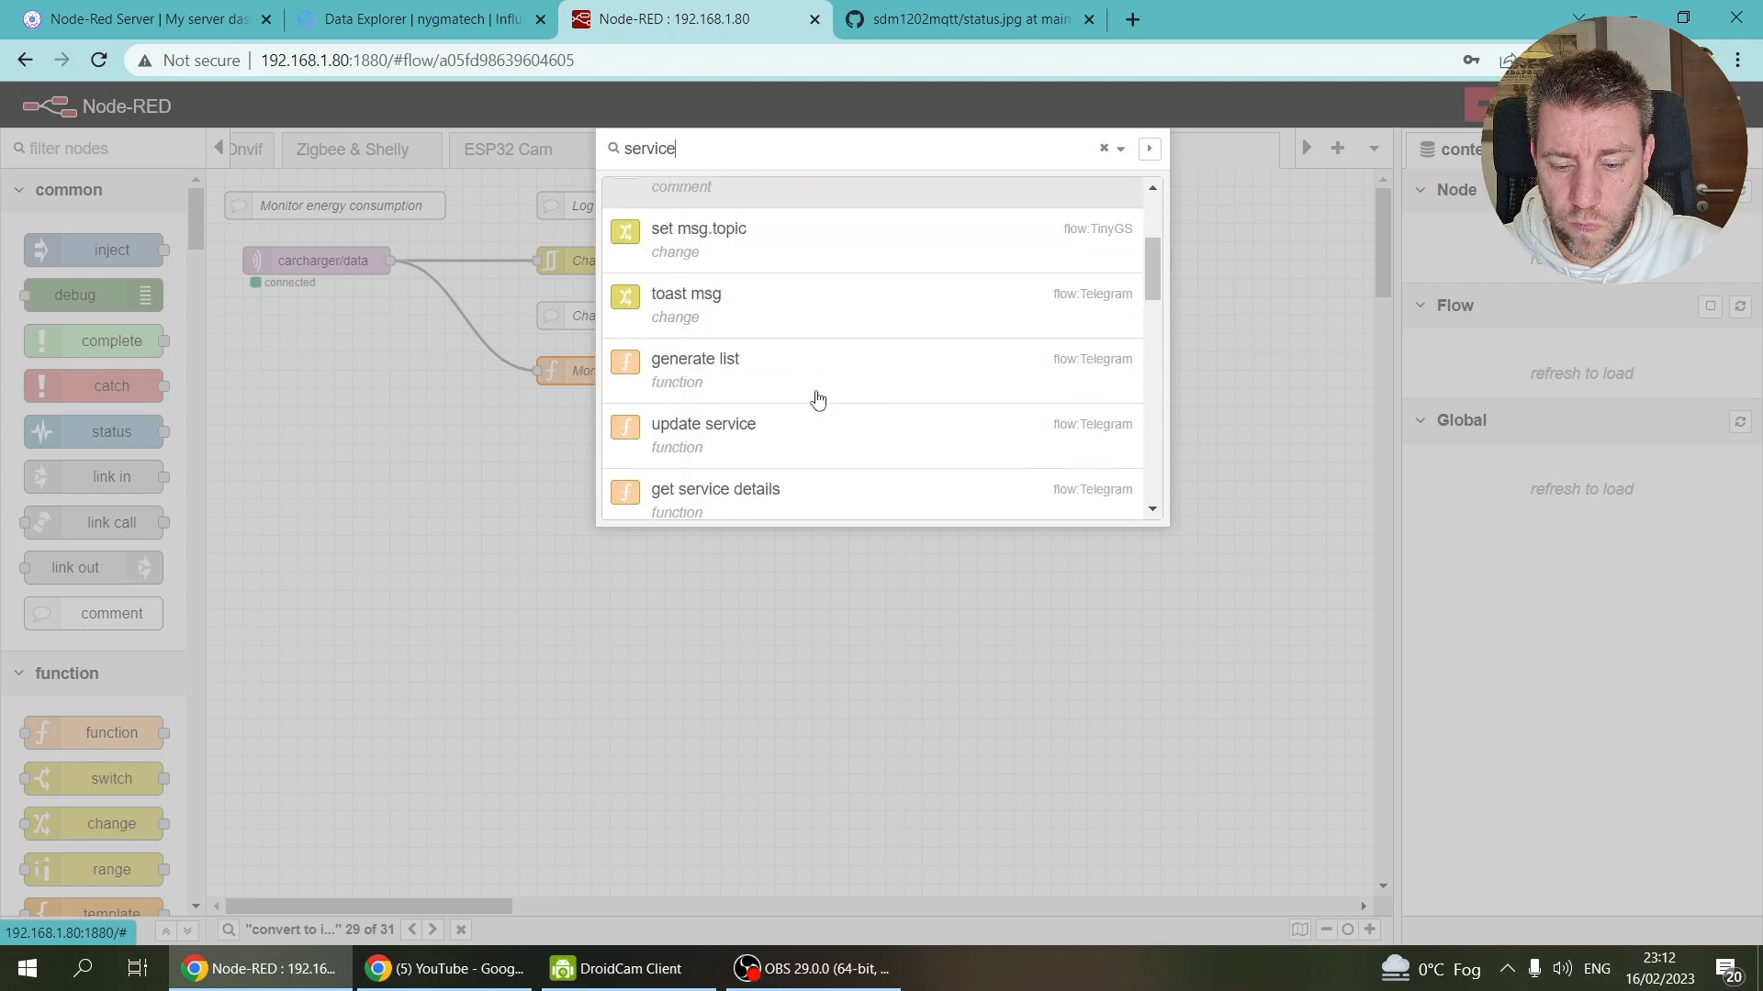
scroll(817, 398, down, 3)
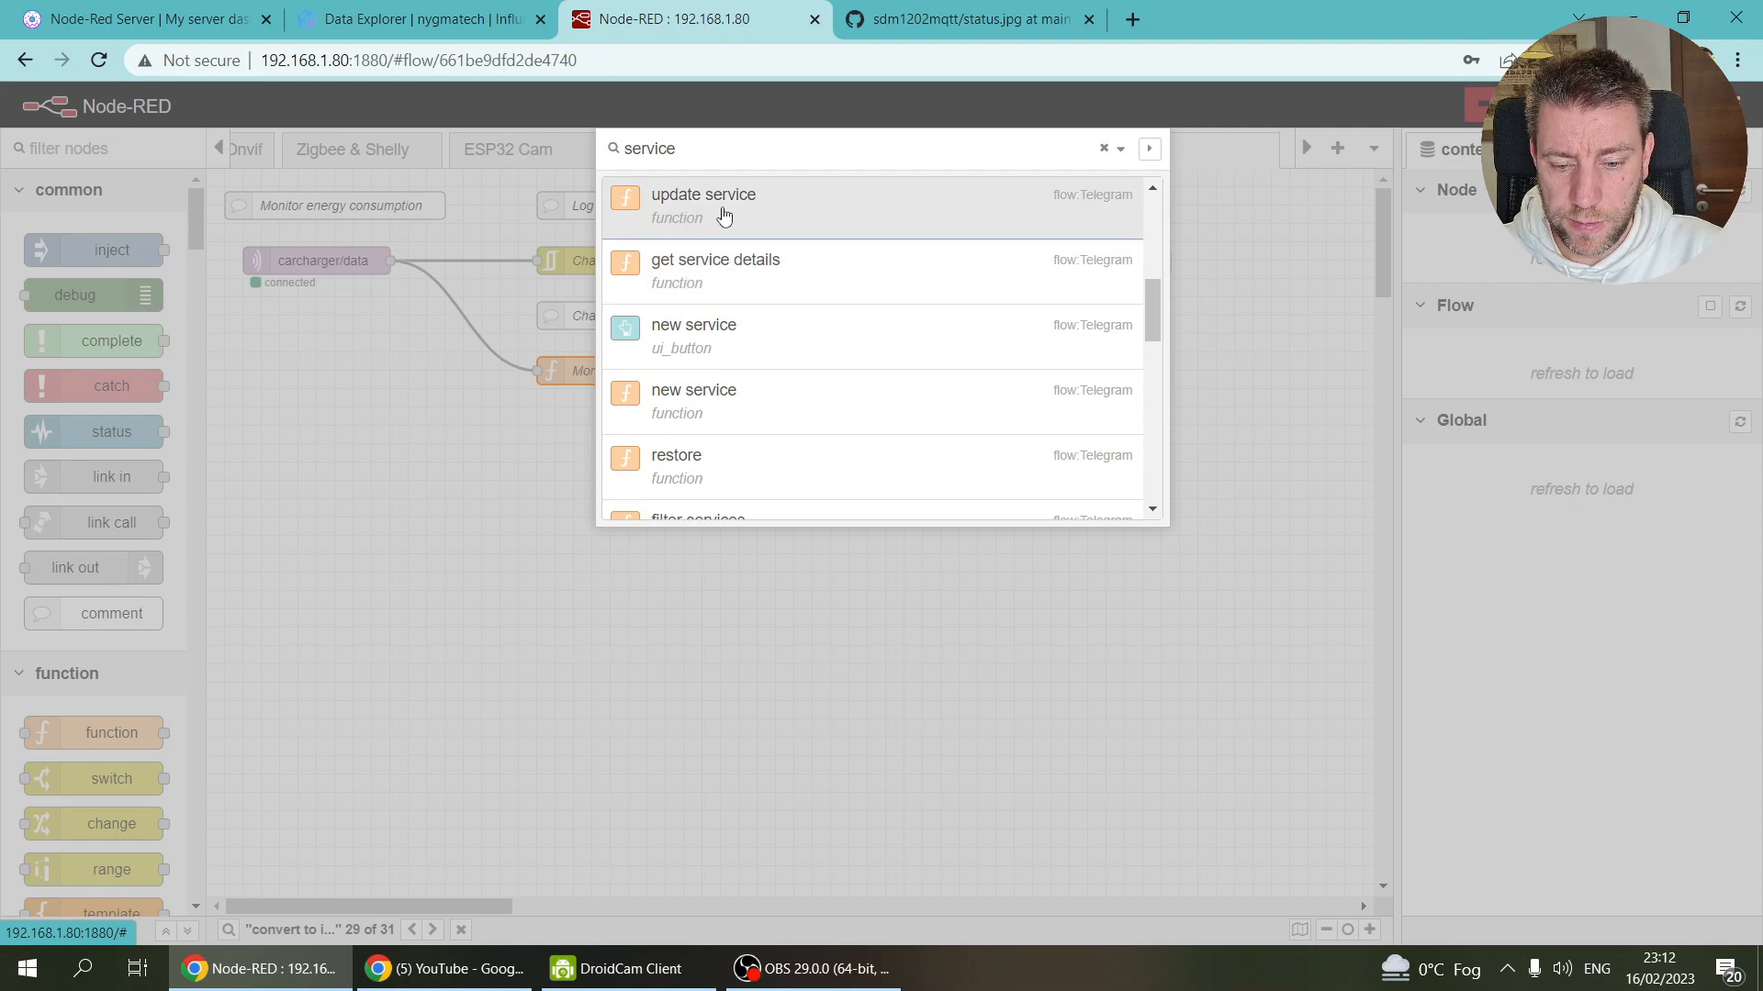
click(736, 216)
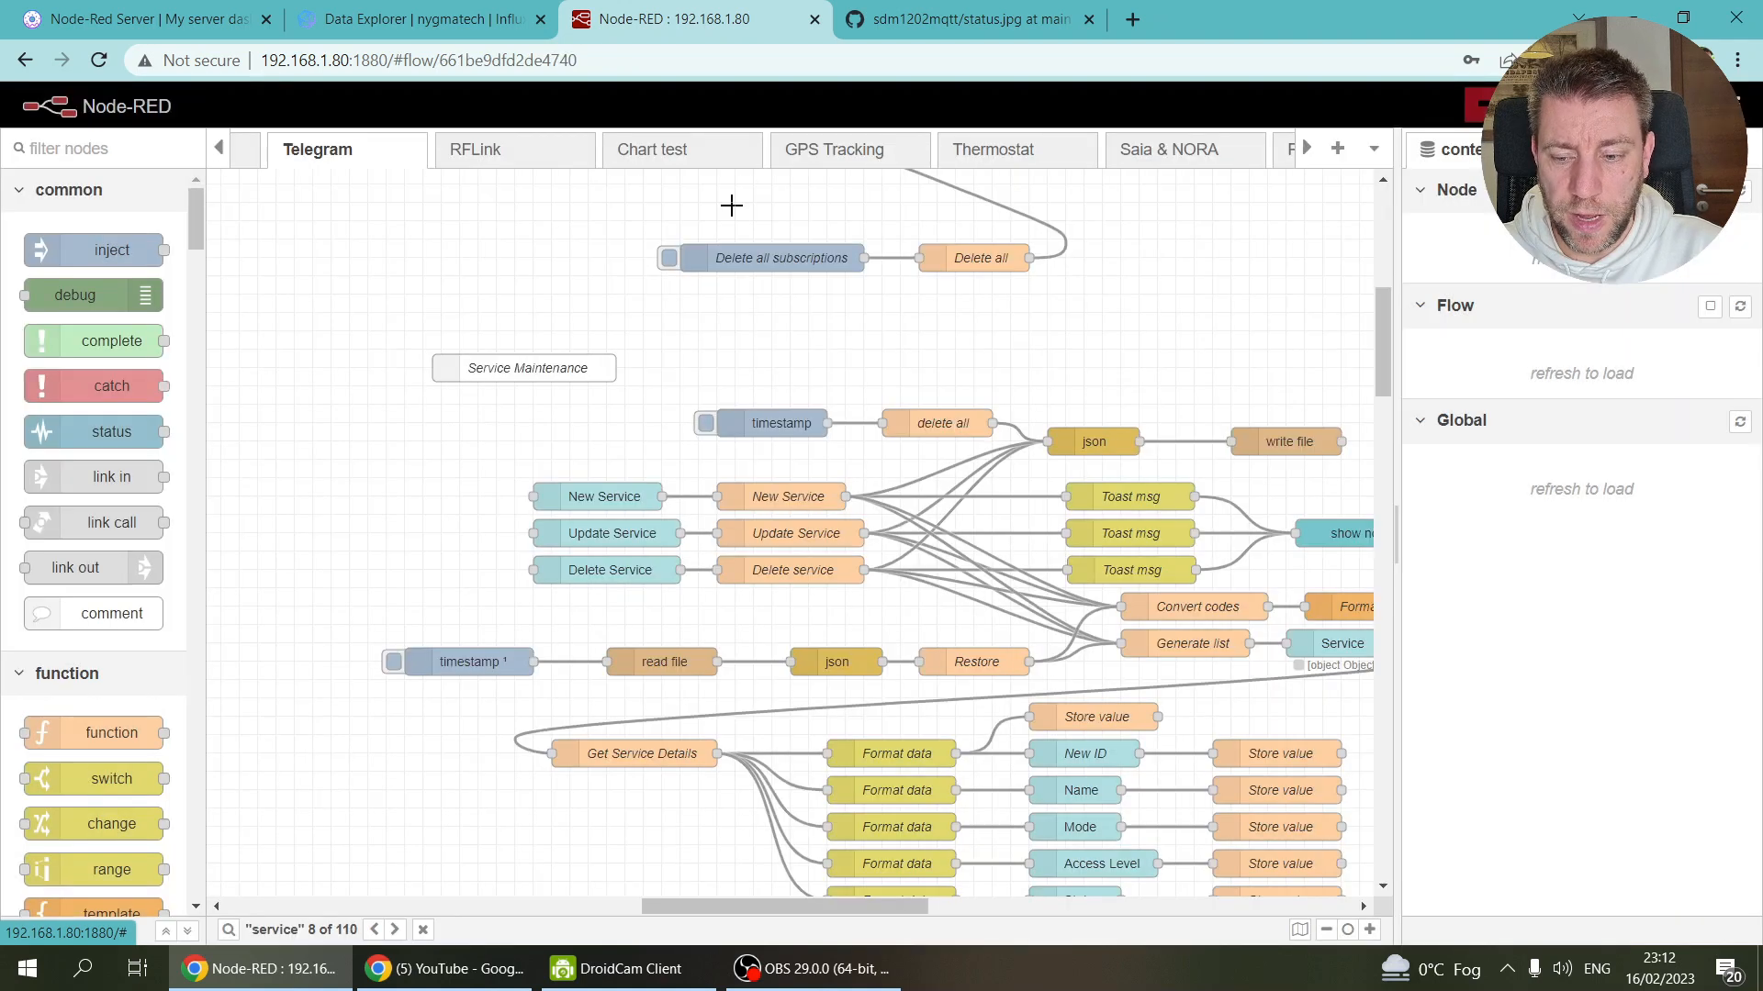
scroll(711, 474, up, 3)
scroll(712, 473, down, 8)
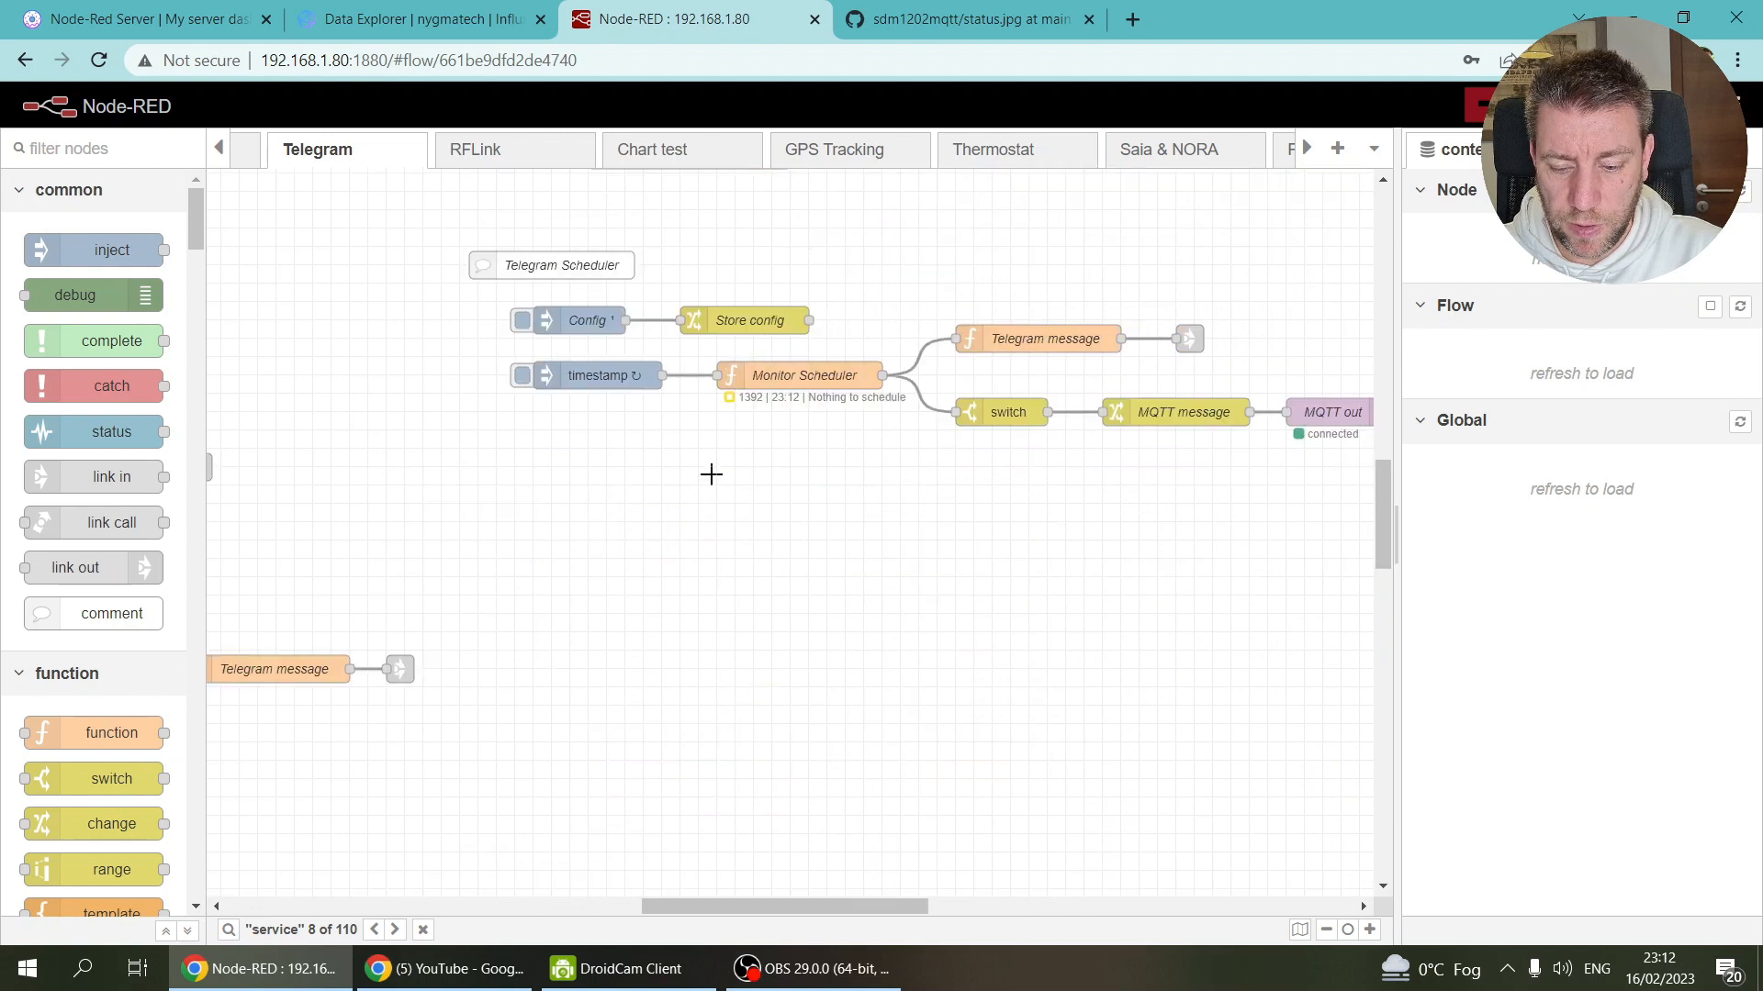
scroll(728, 618, up, 2)
drag(704, 901, 514, 906)
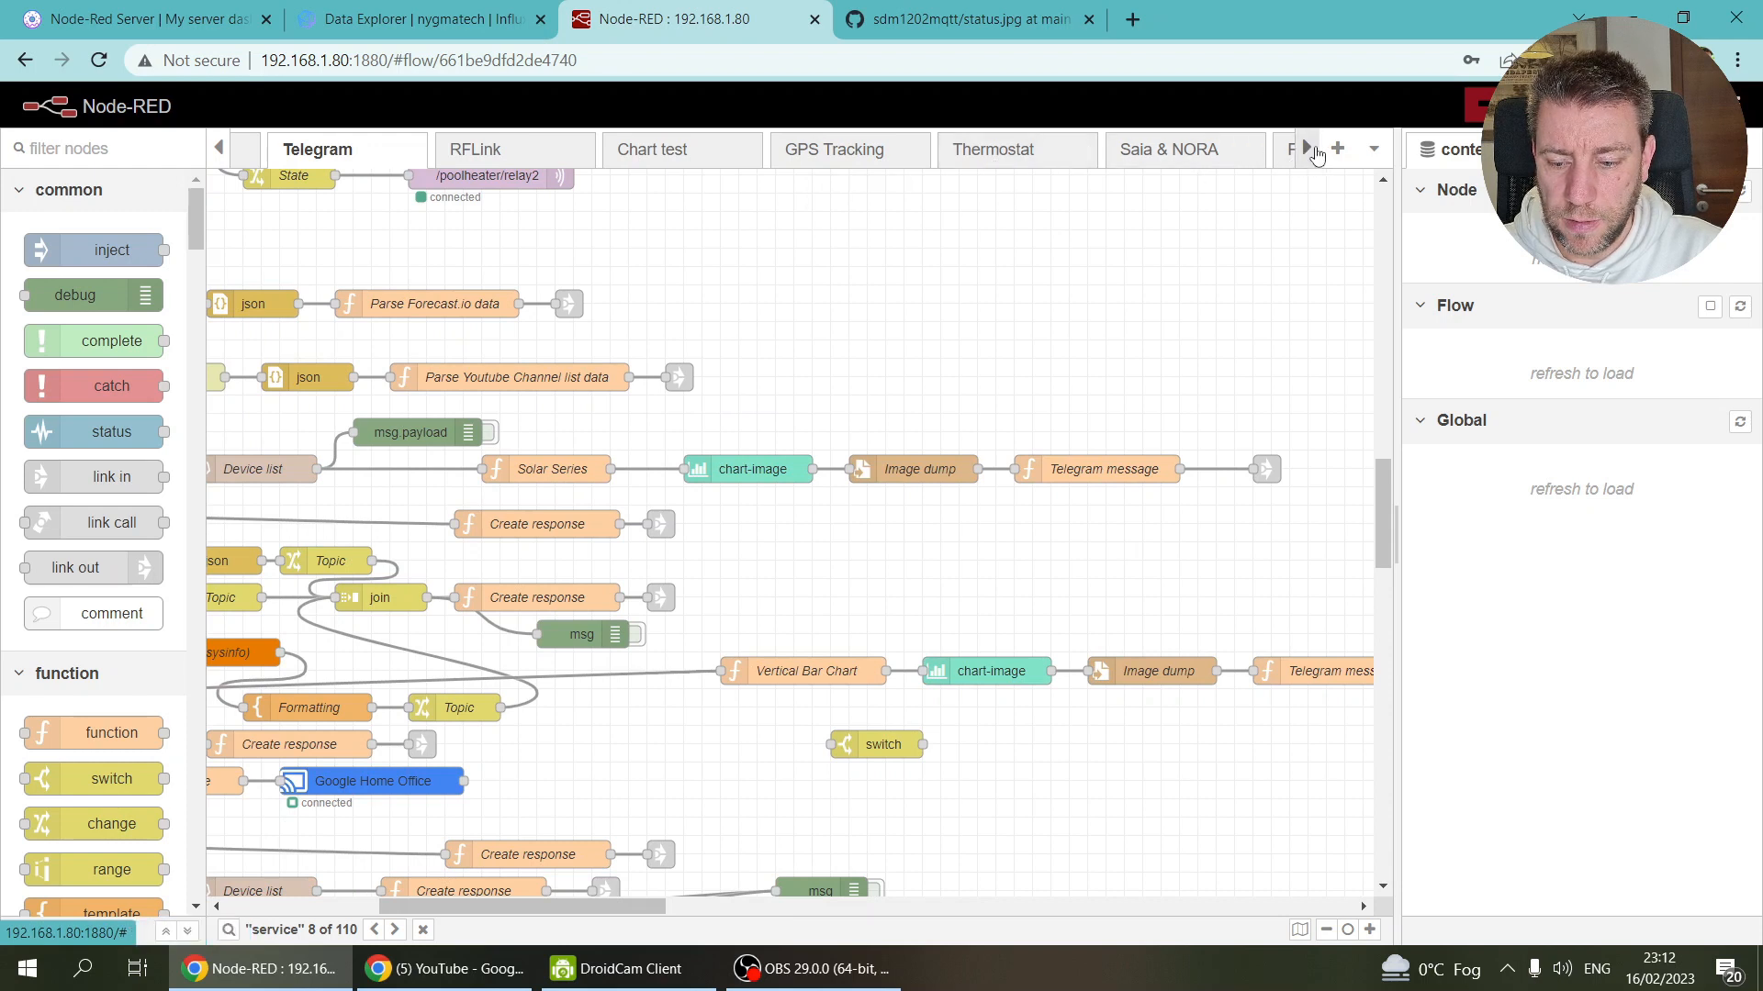
Step: Switch to the Zigbee & Shelly flow and select its Get battery data node
click(1307, 149)
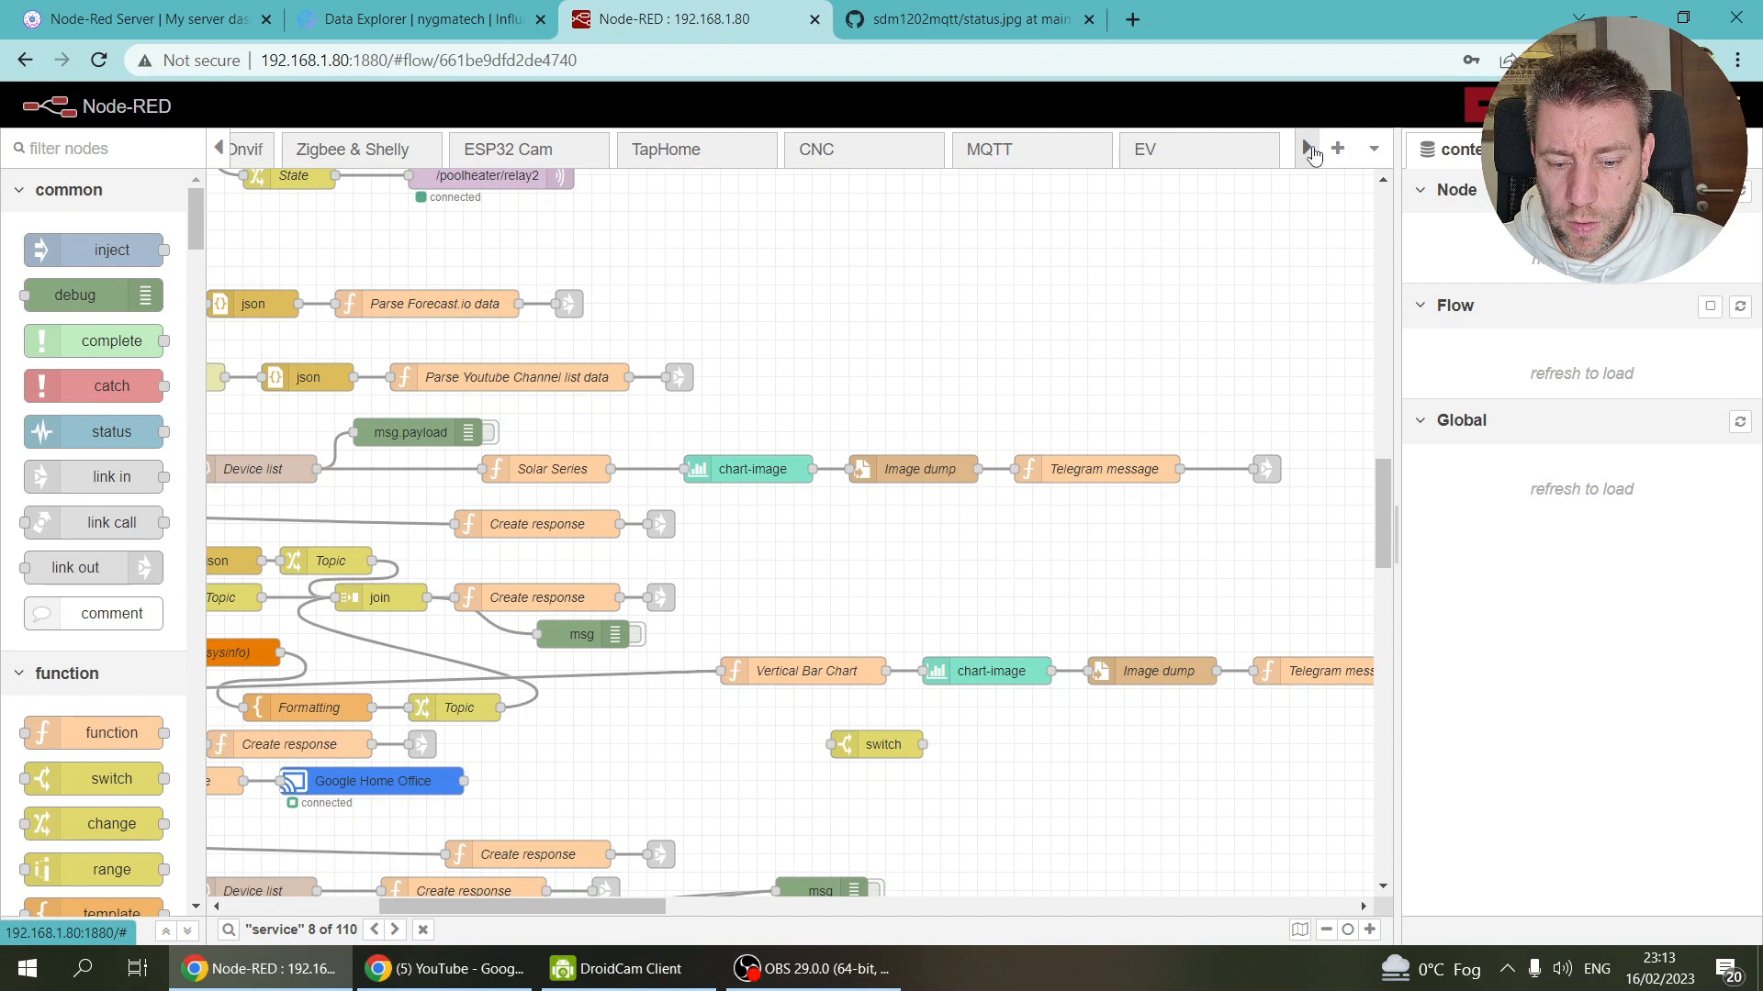
click(381, 151)
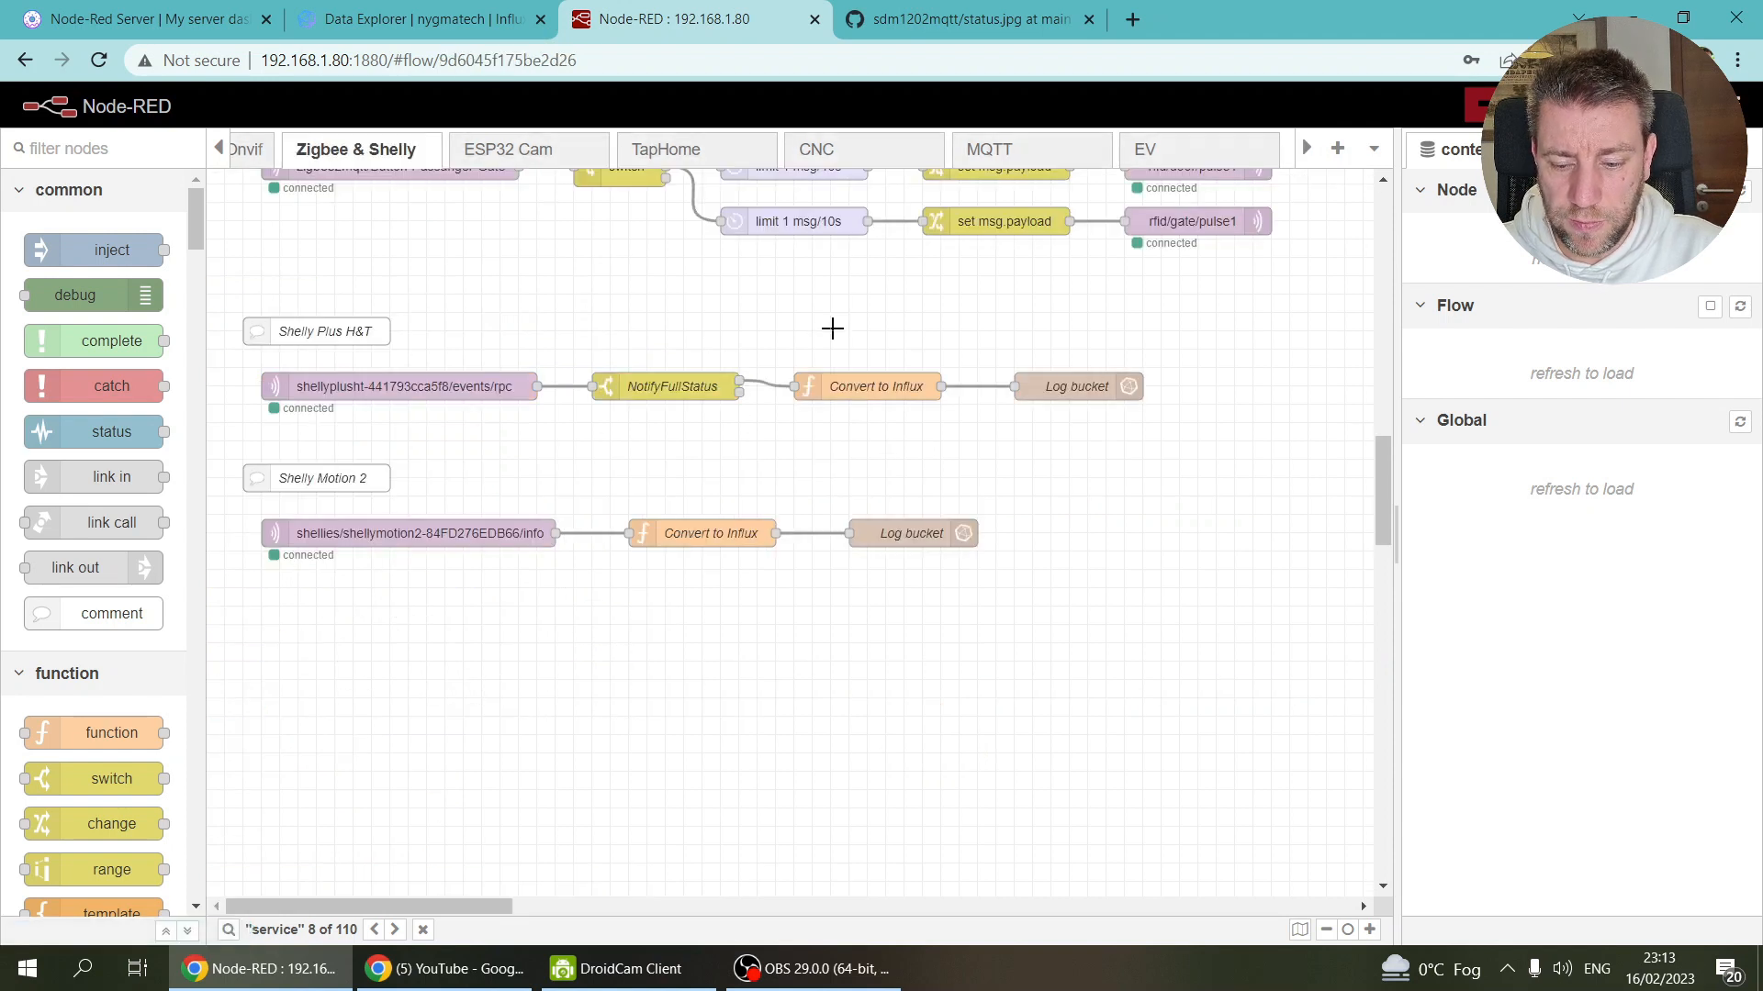
scroll(832, 327, up, 1)
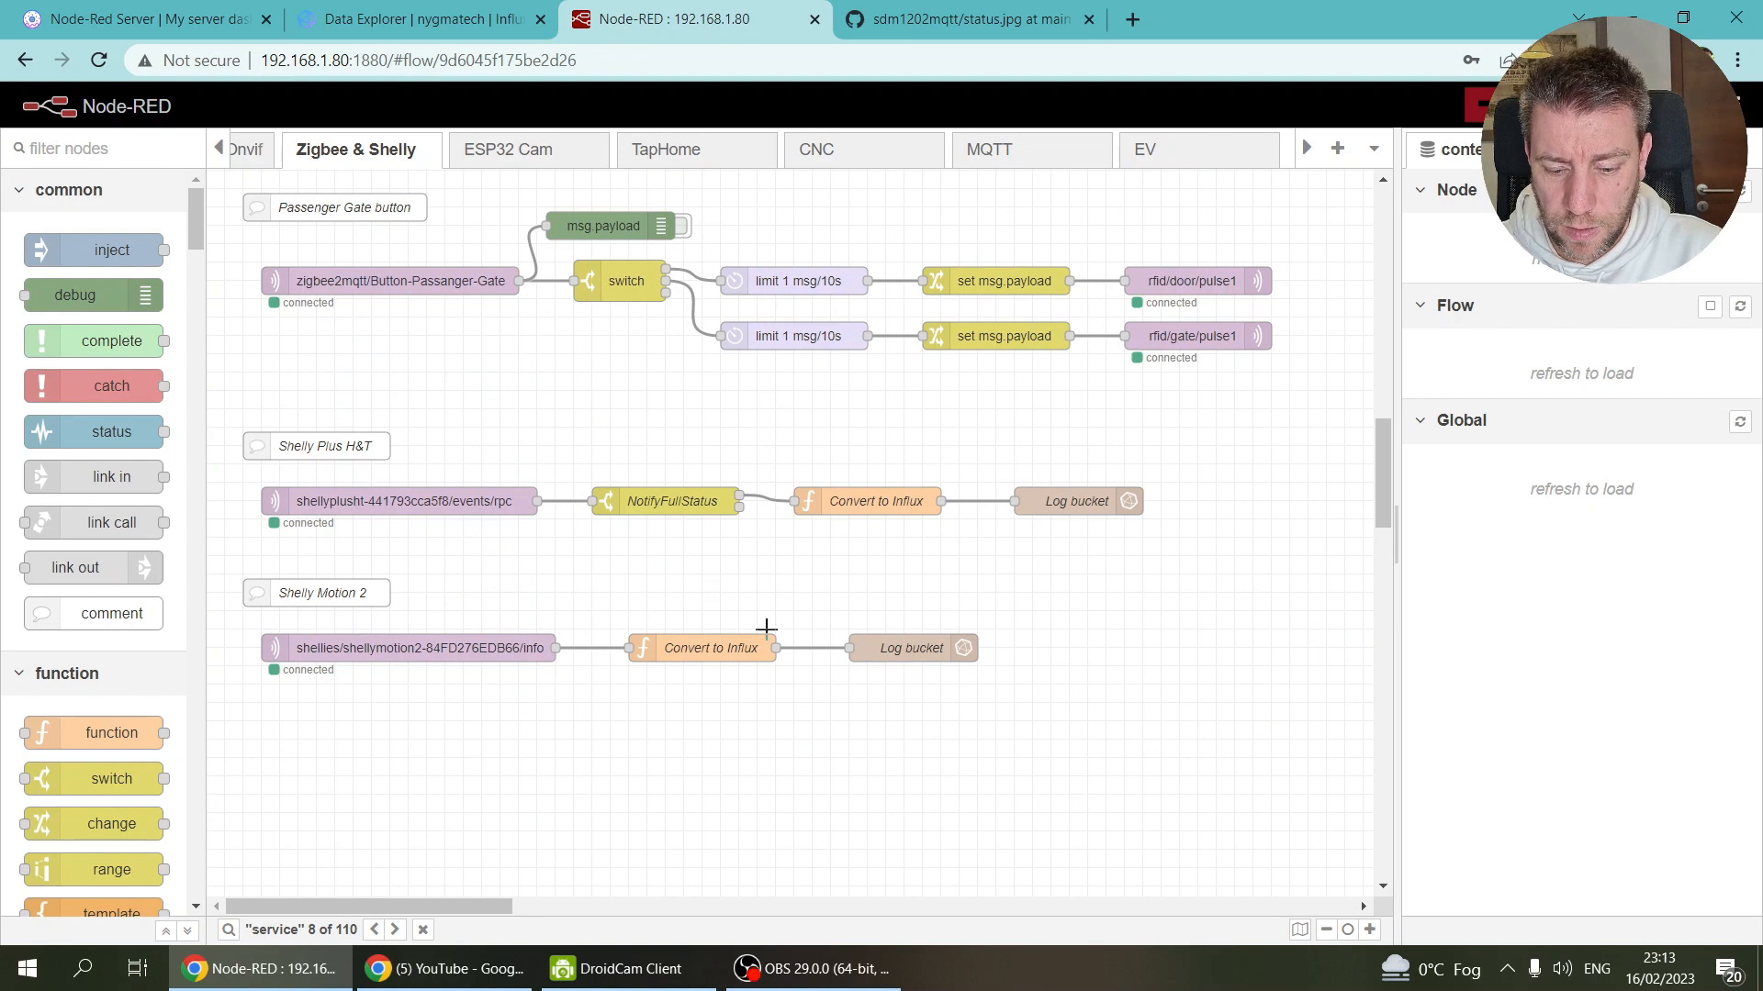
scroll(817, 501, up, 4)
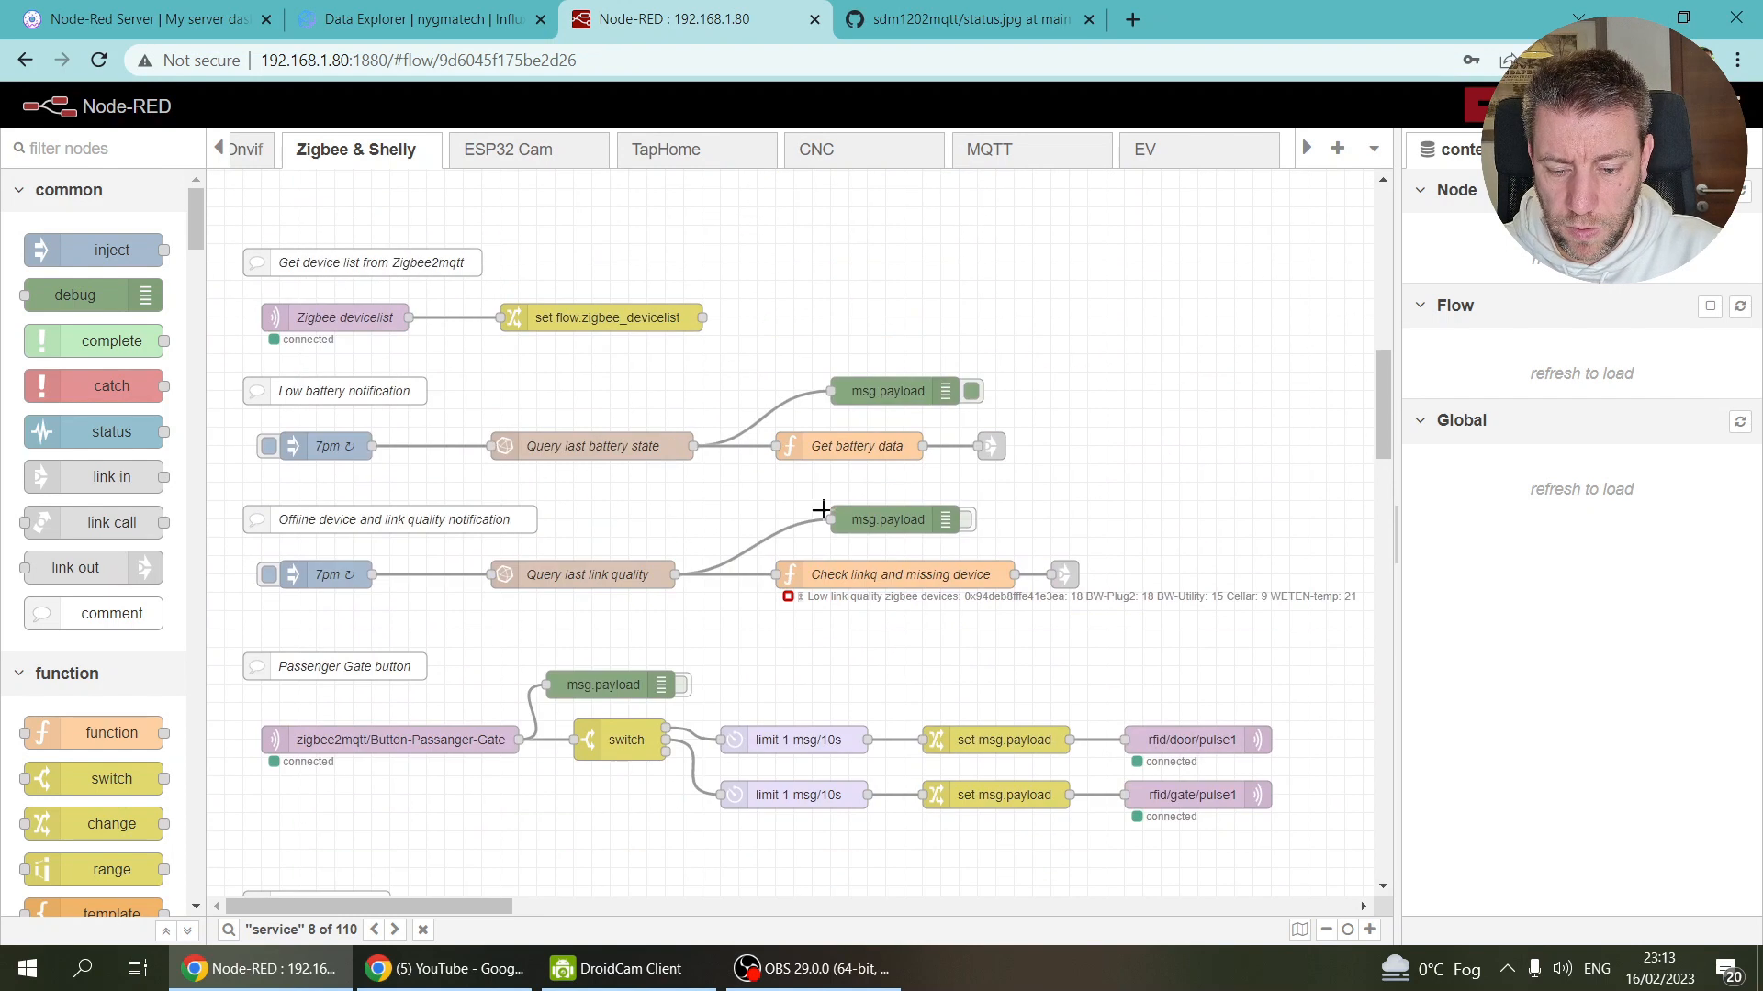
click(864, 444)
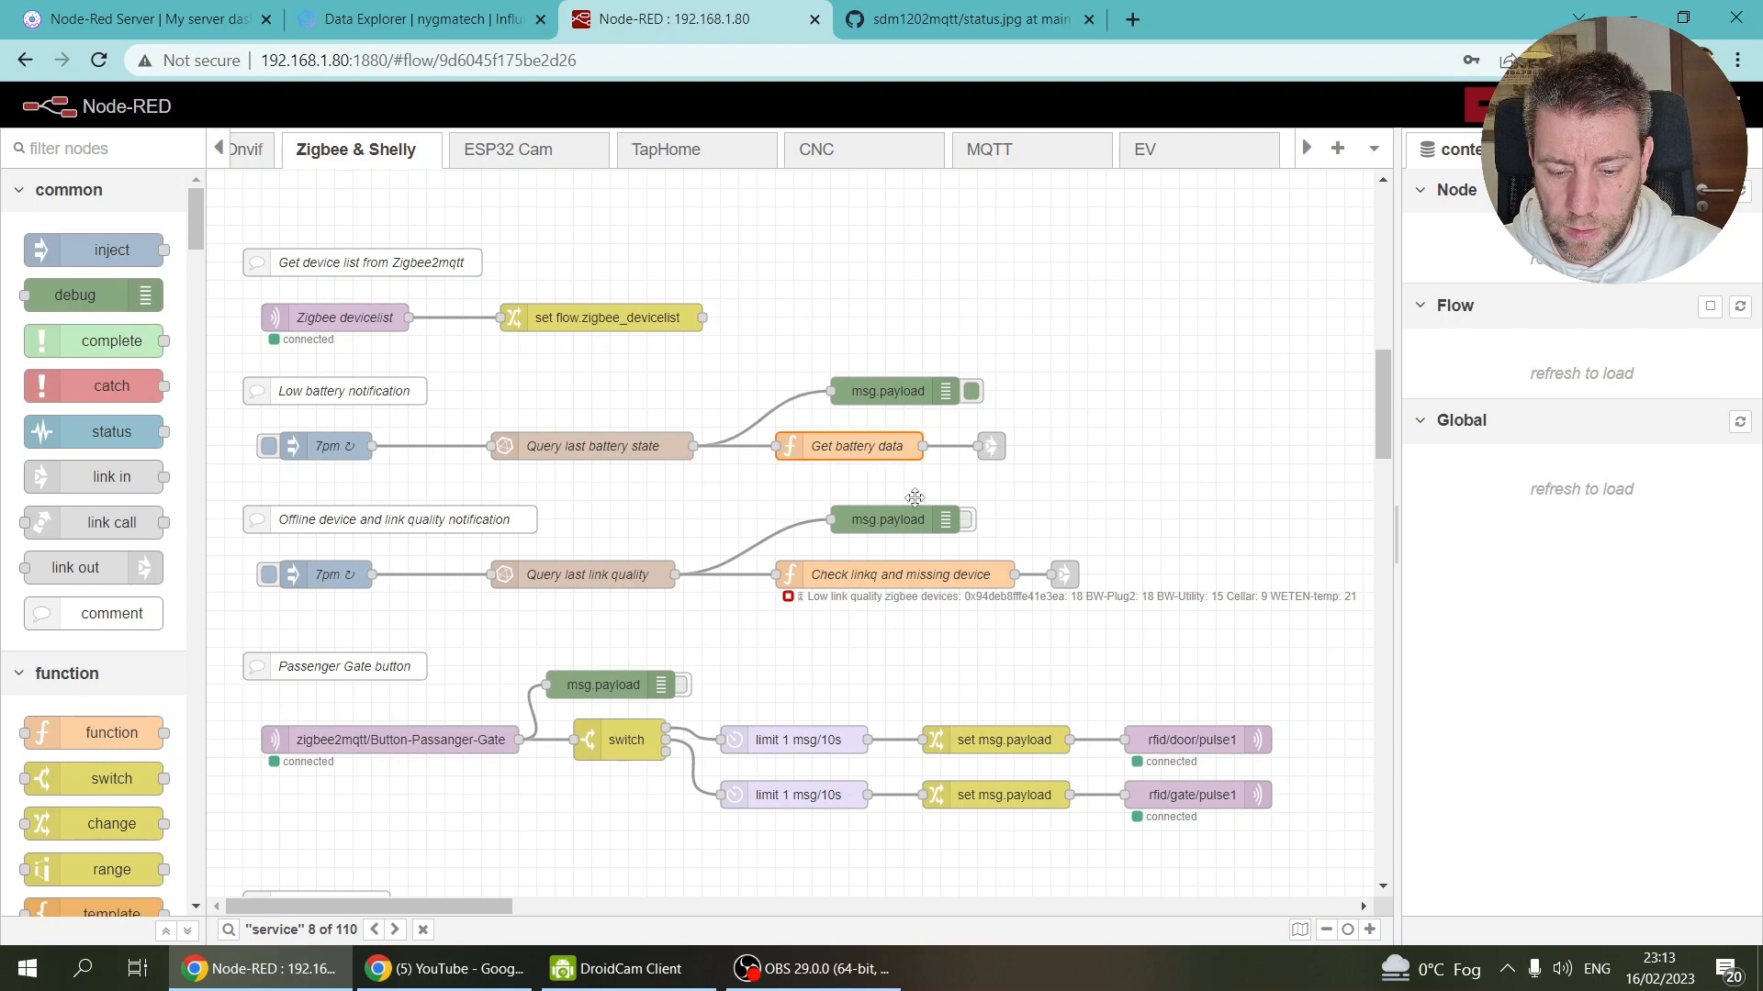
Step: Inspect the Get battery data node without changes and copy it
key(Return)
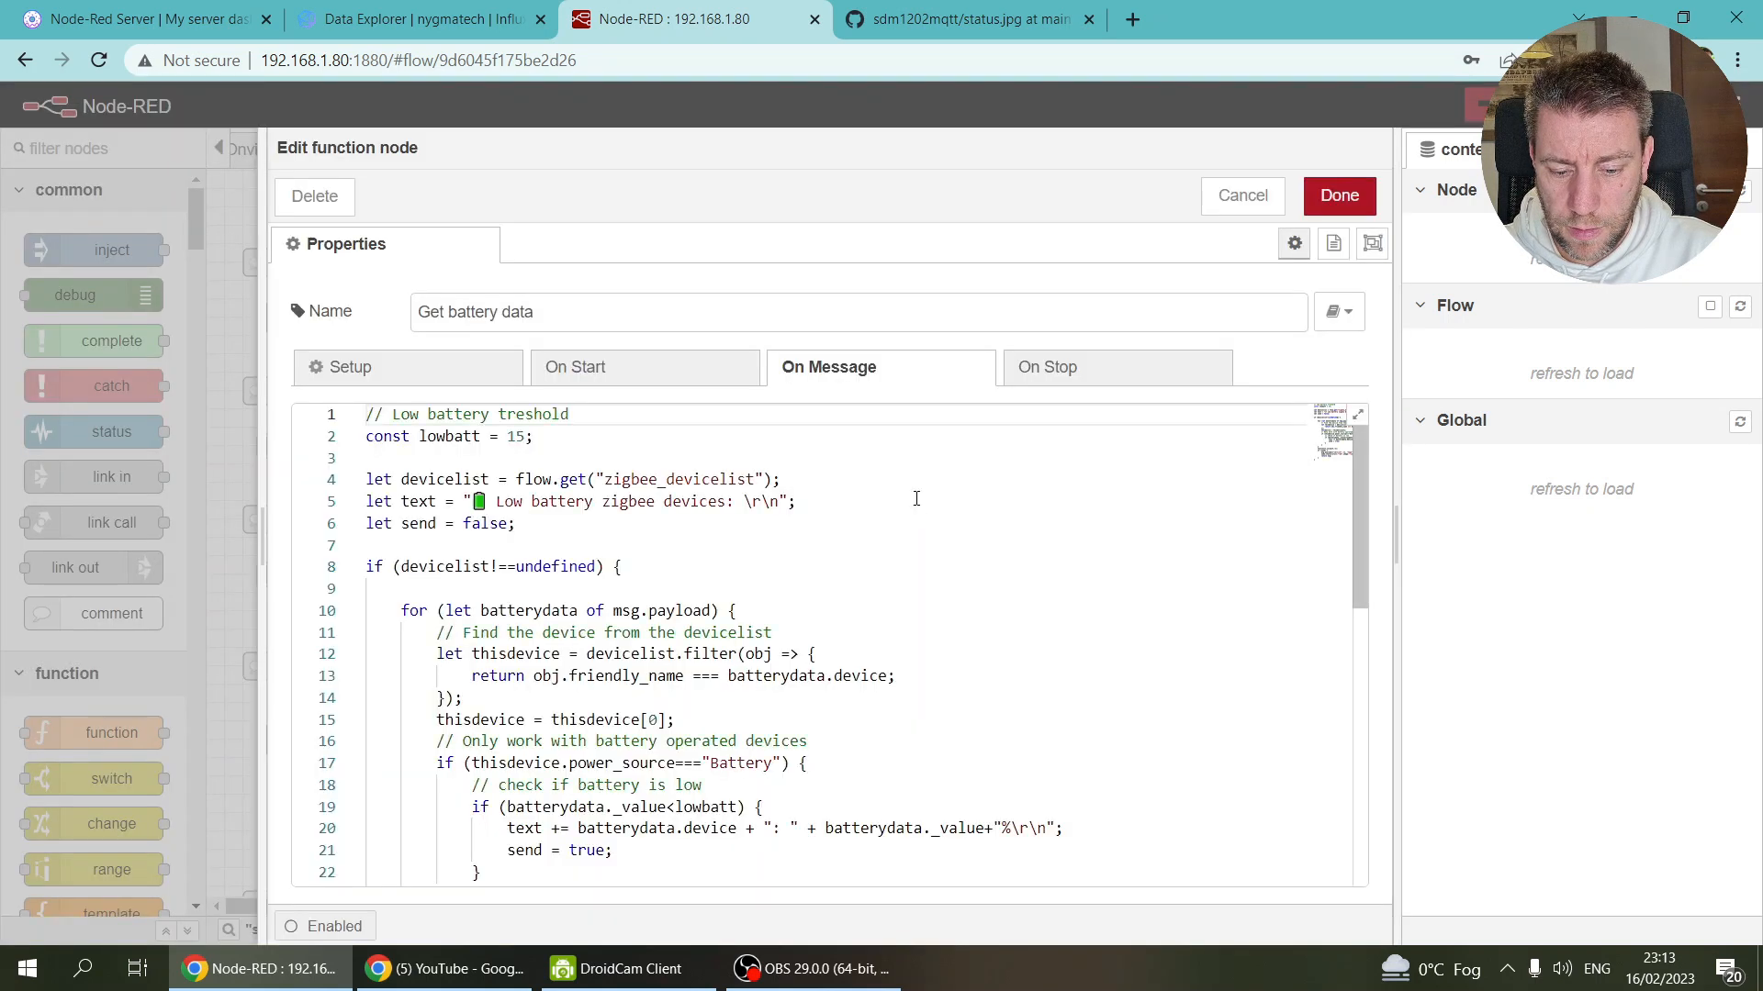
scroll(839, 609, down, 8)
scroll(841, 609, up, 3)
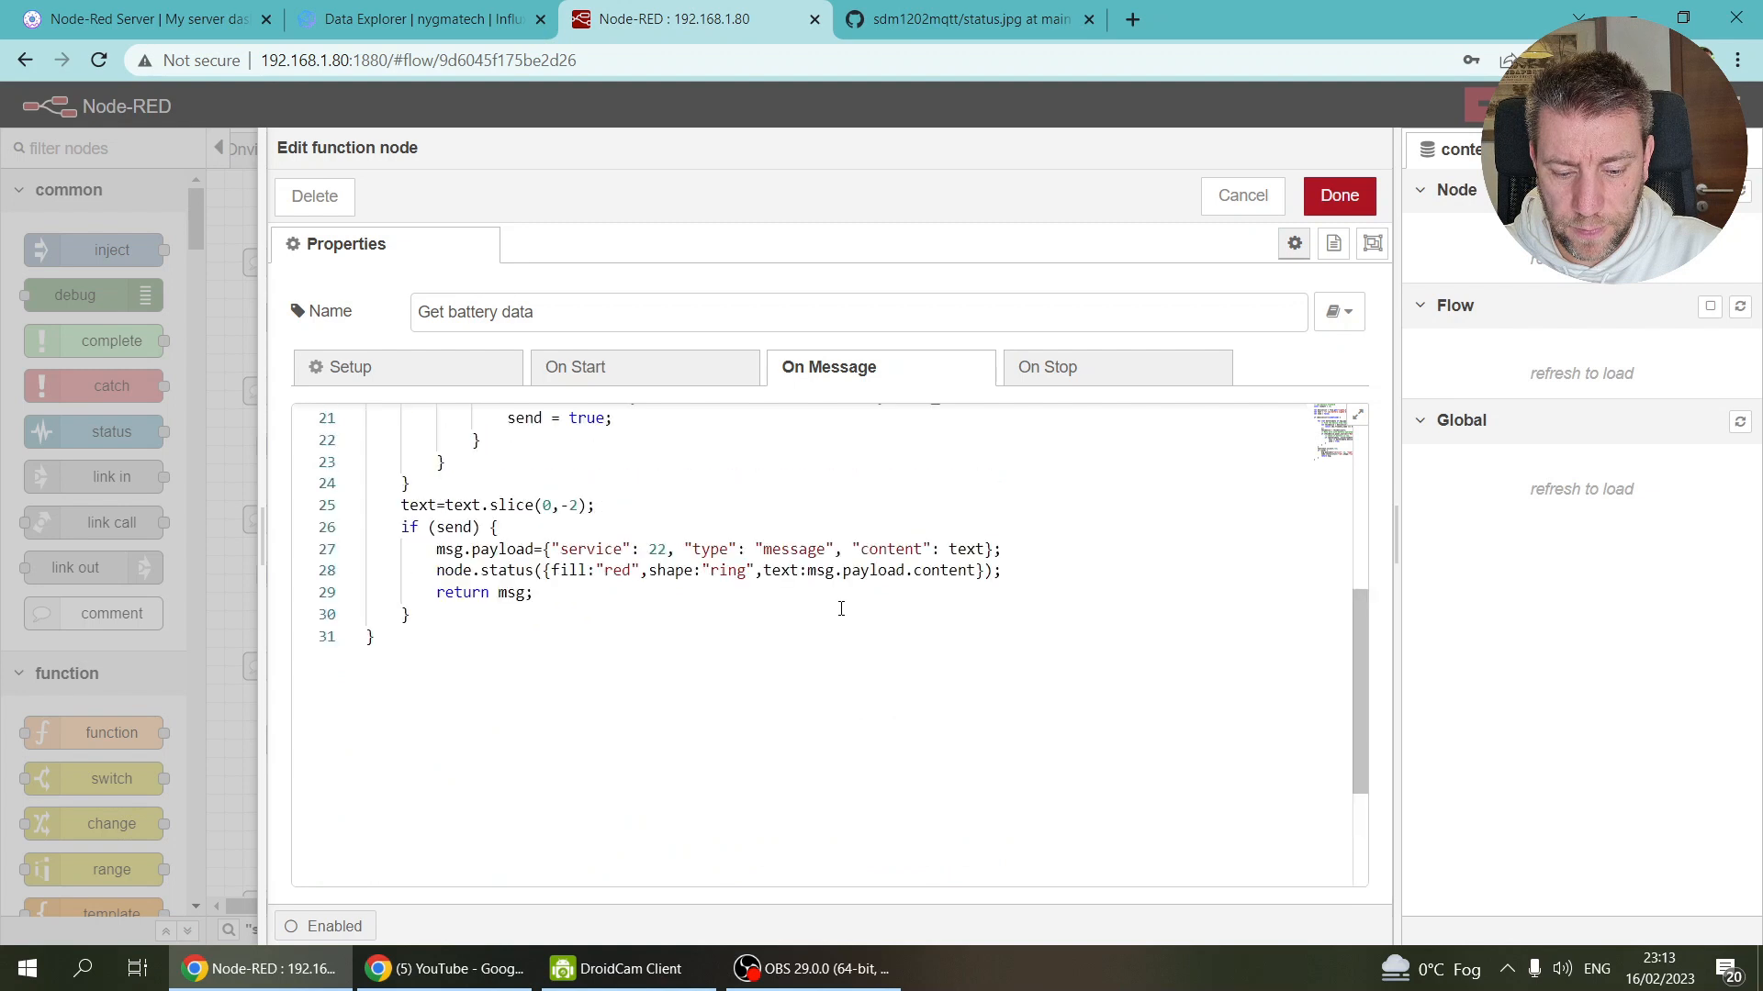
click(1209, 209)
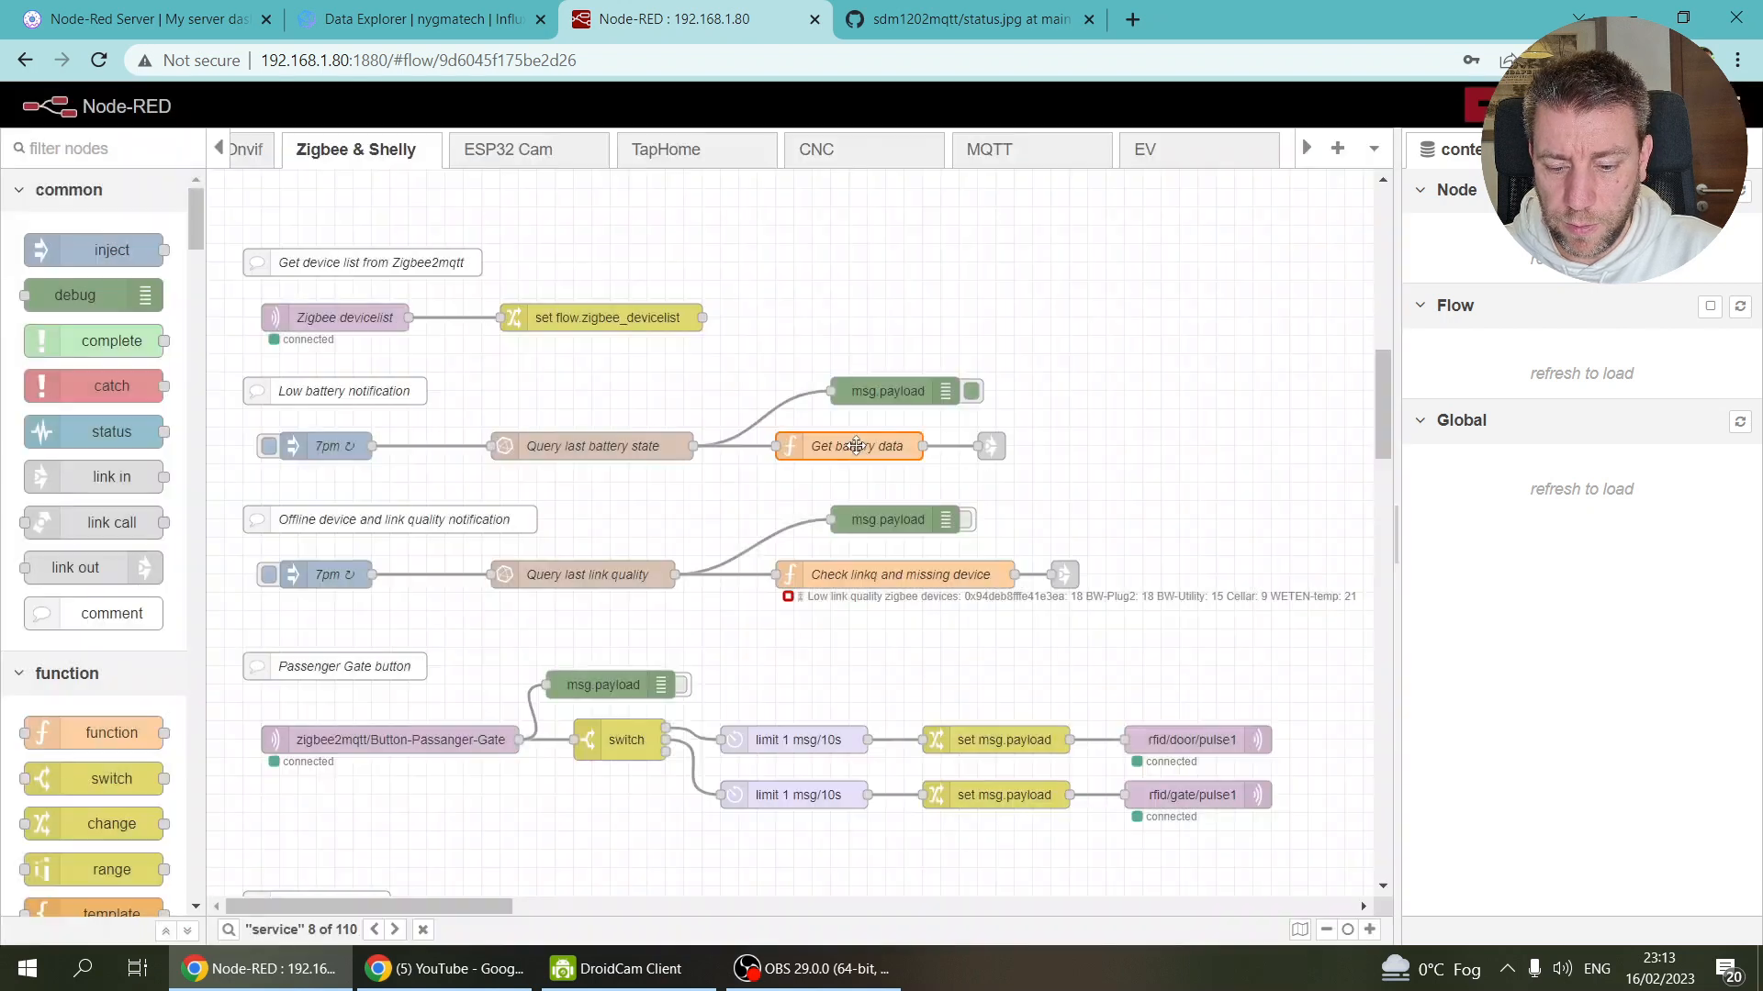
key(ctrl+c)
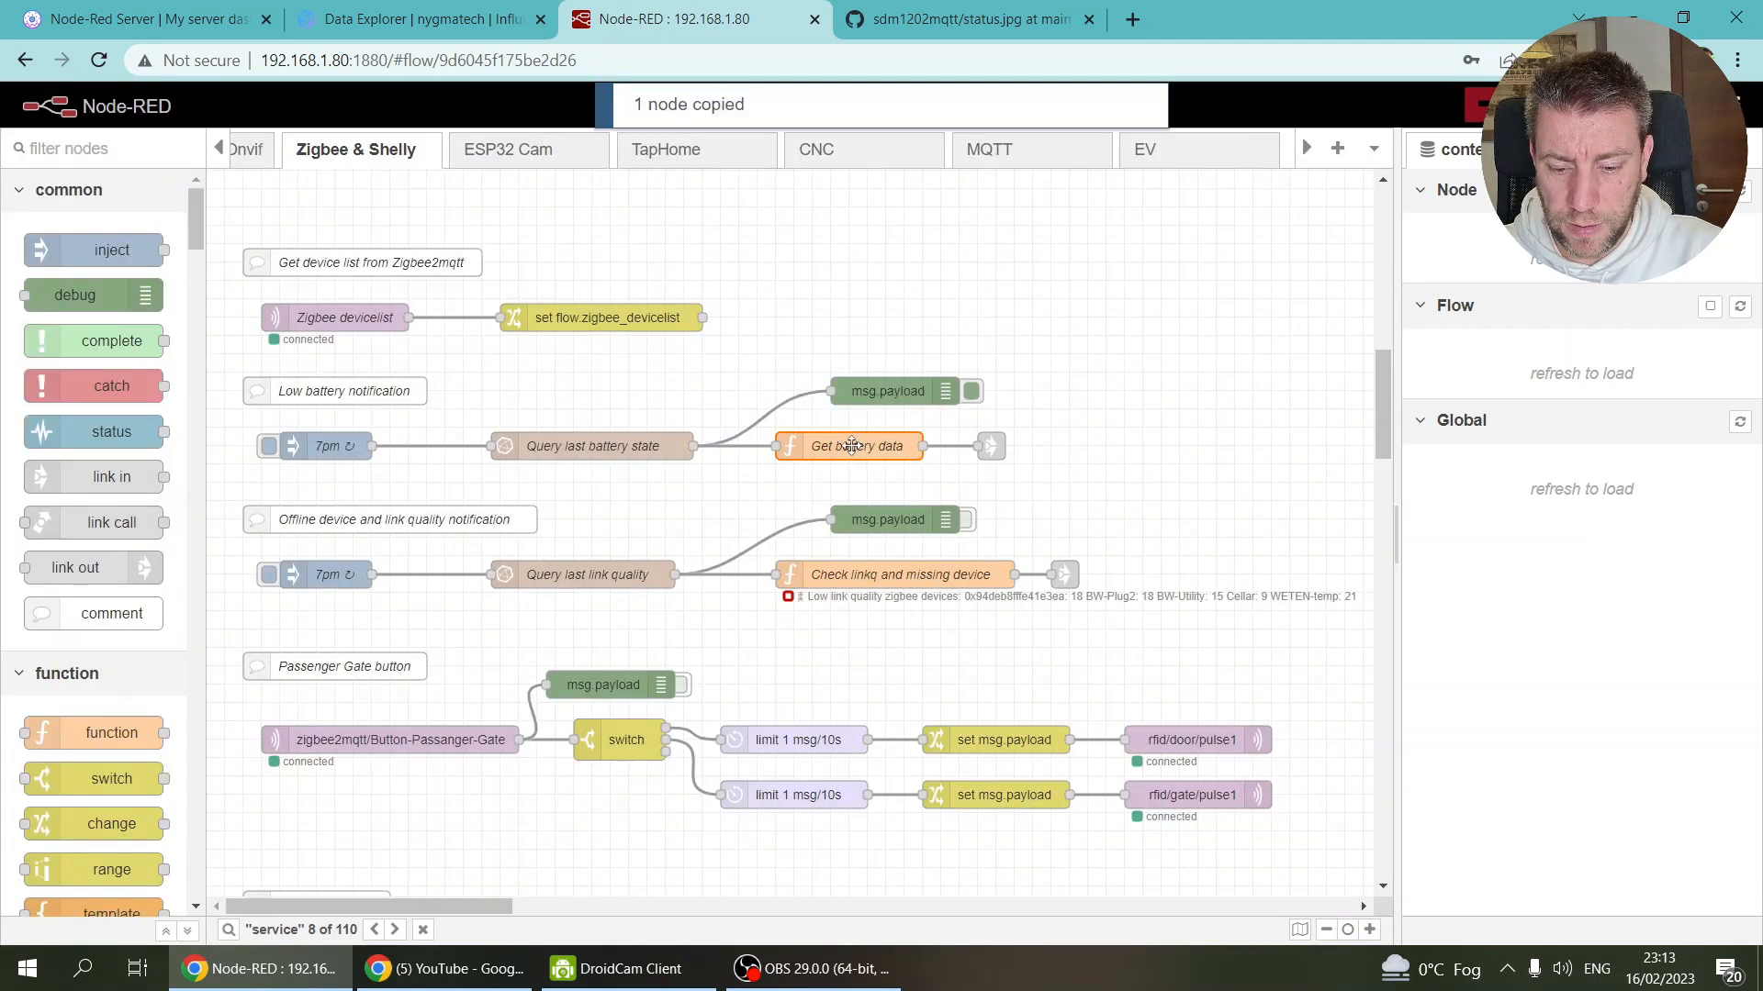
Step: Paste the Get battery data node into the EV flow right of Monitor charging state
click(904, 18)
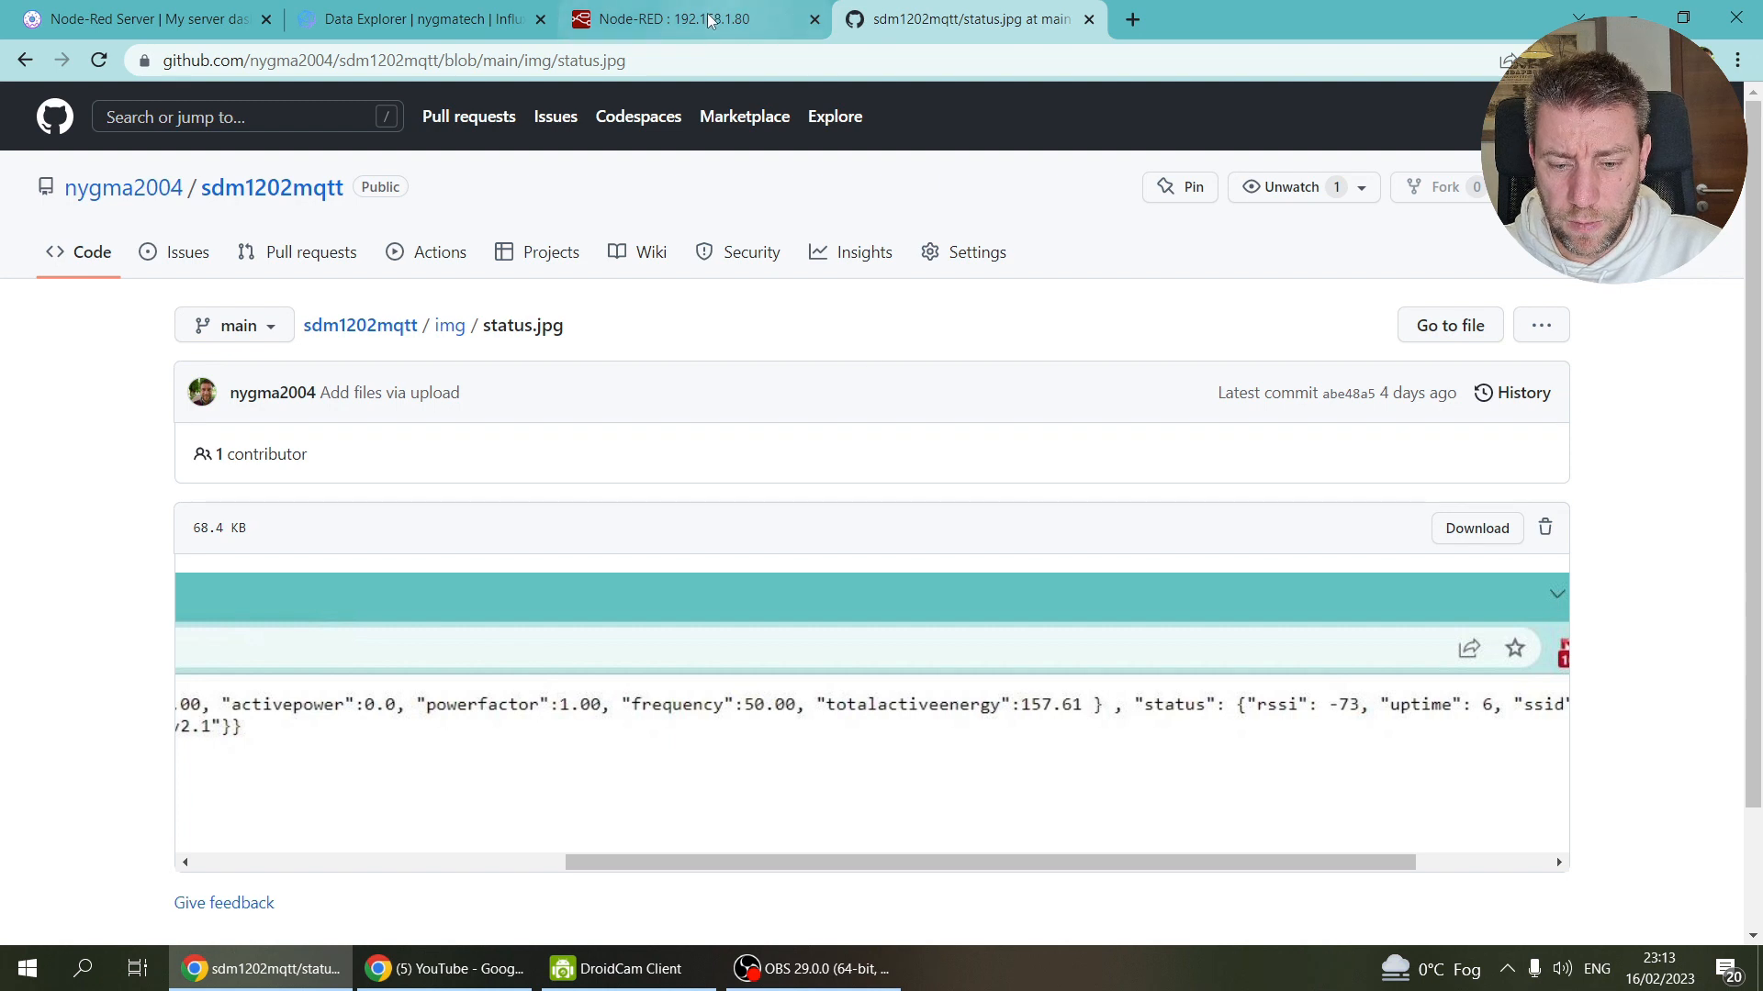
click(771, 20)
click(1193, 156)
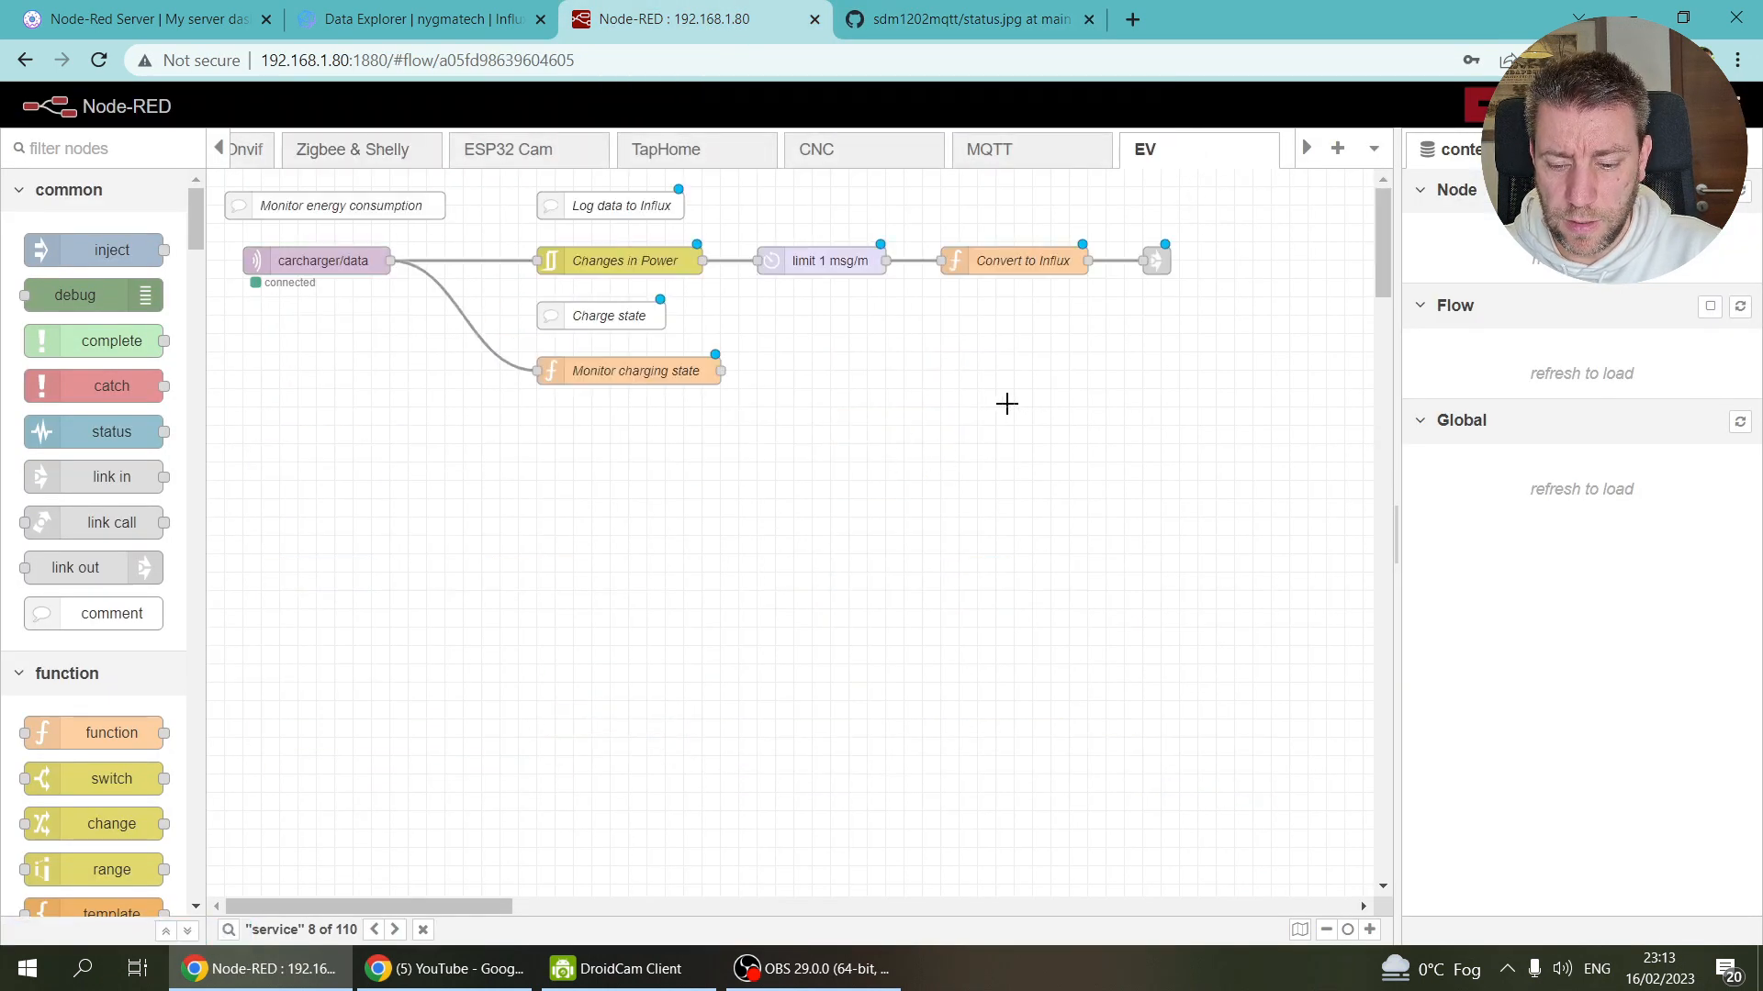
key(ctrl+v)
click(951, 440)
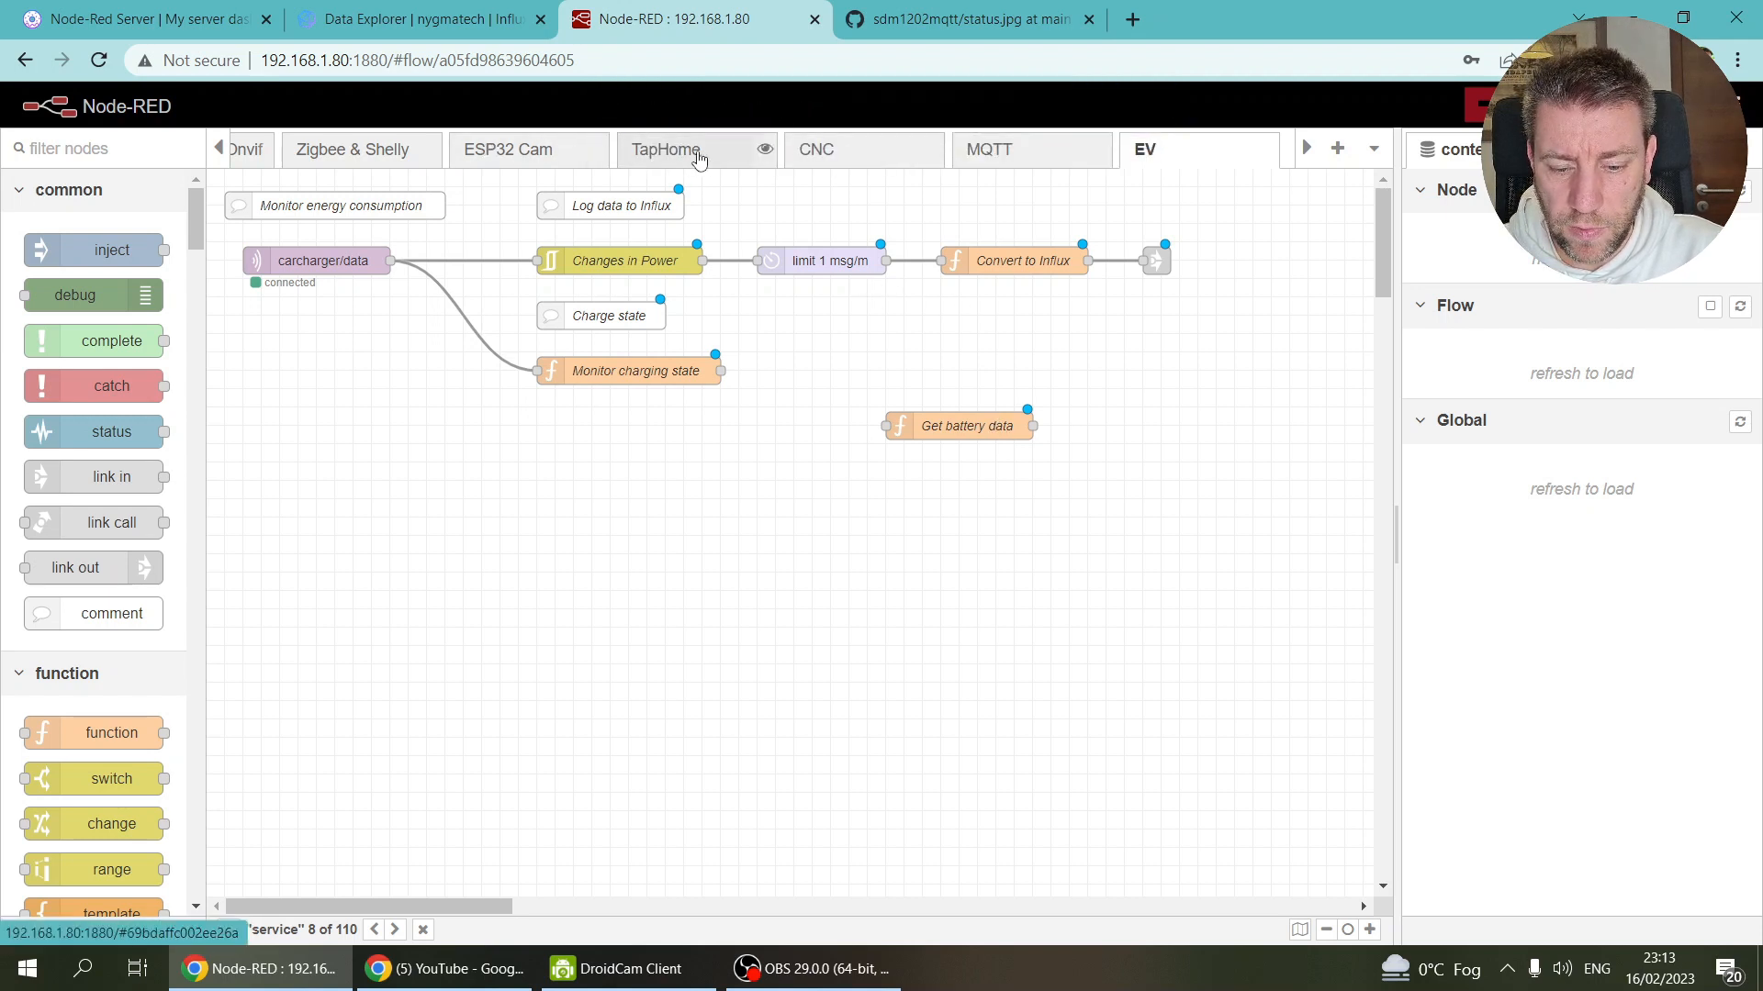
click(219, 149)
Step: Copy a link out node from Zigbee & Shelly into the EV flow and wire Get battery data into it
click(569, 158)
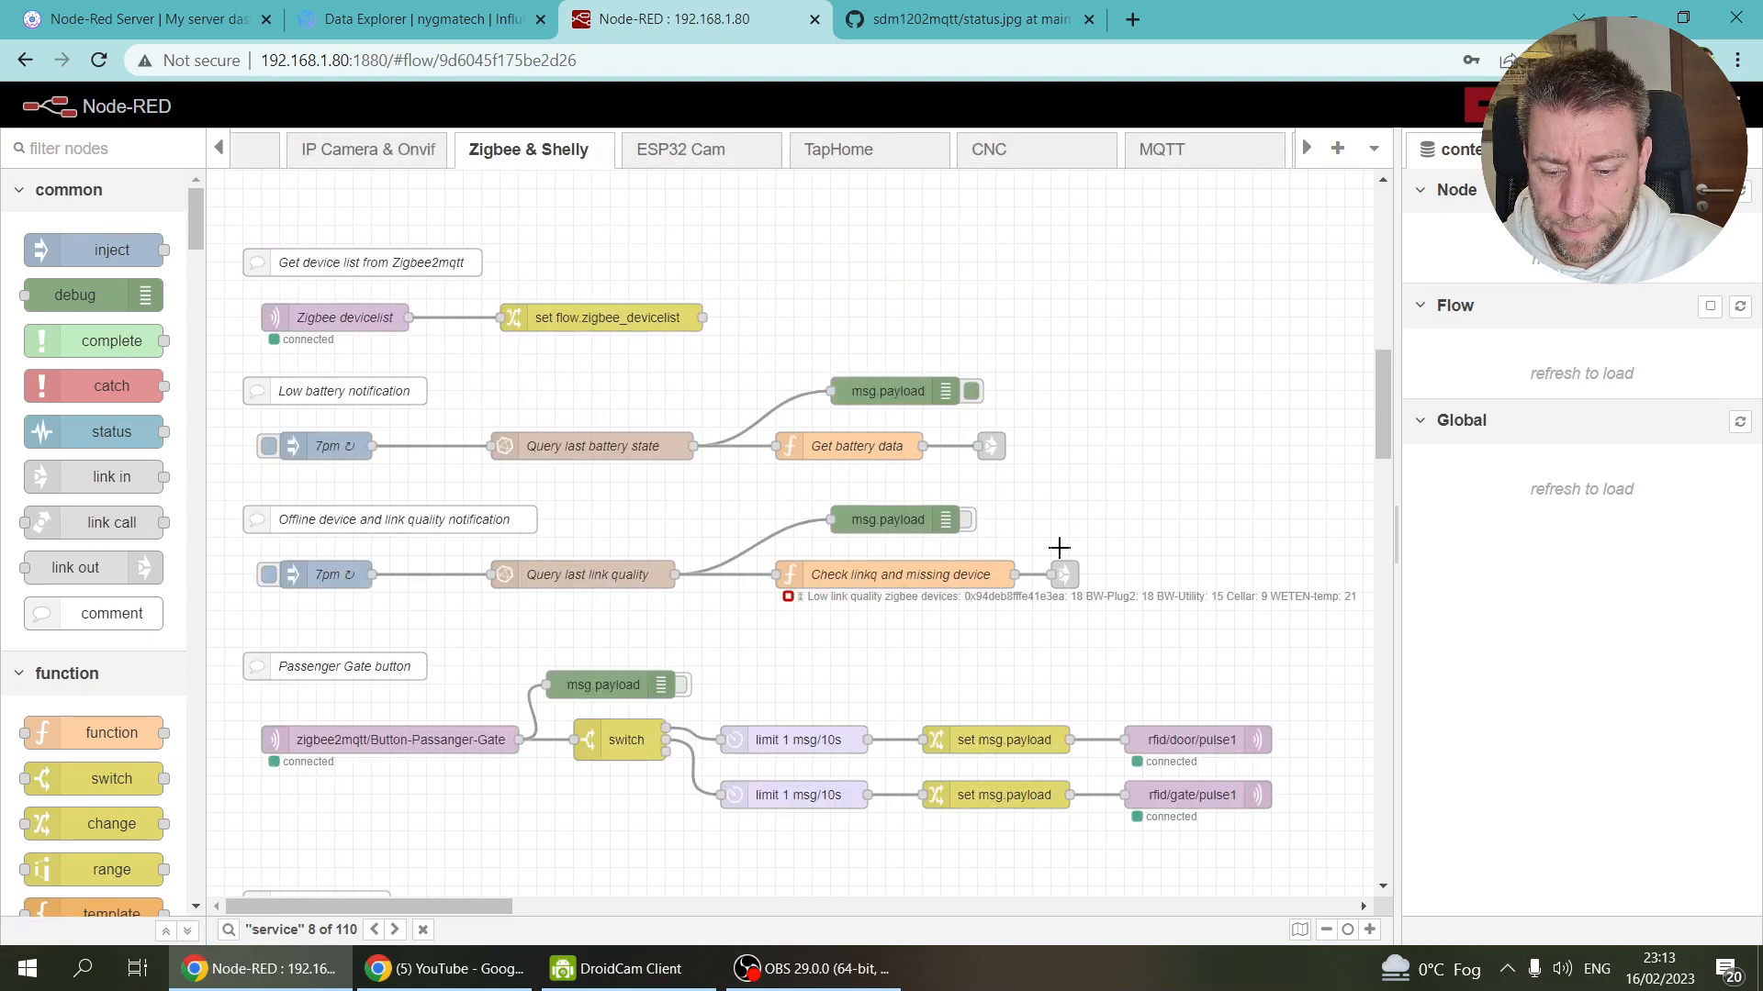
click(1067, 576)
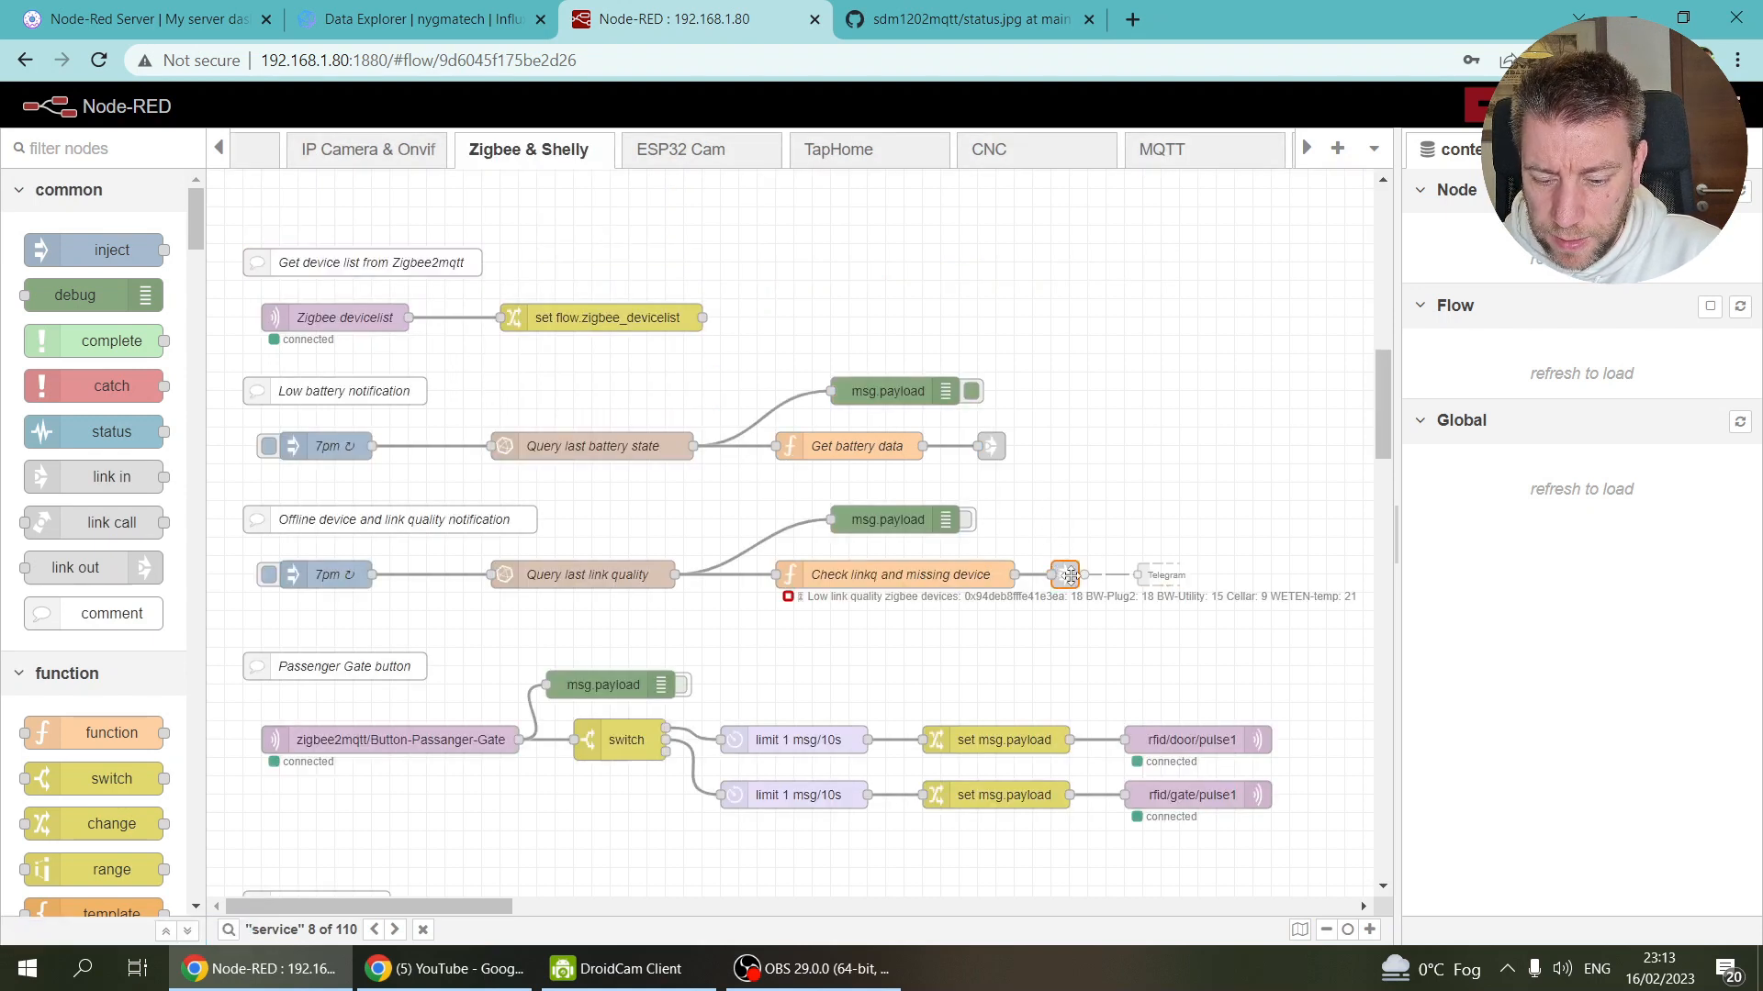
key(ctrl+c)
click(1305, 149)
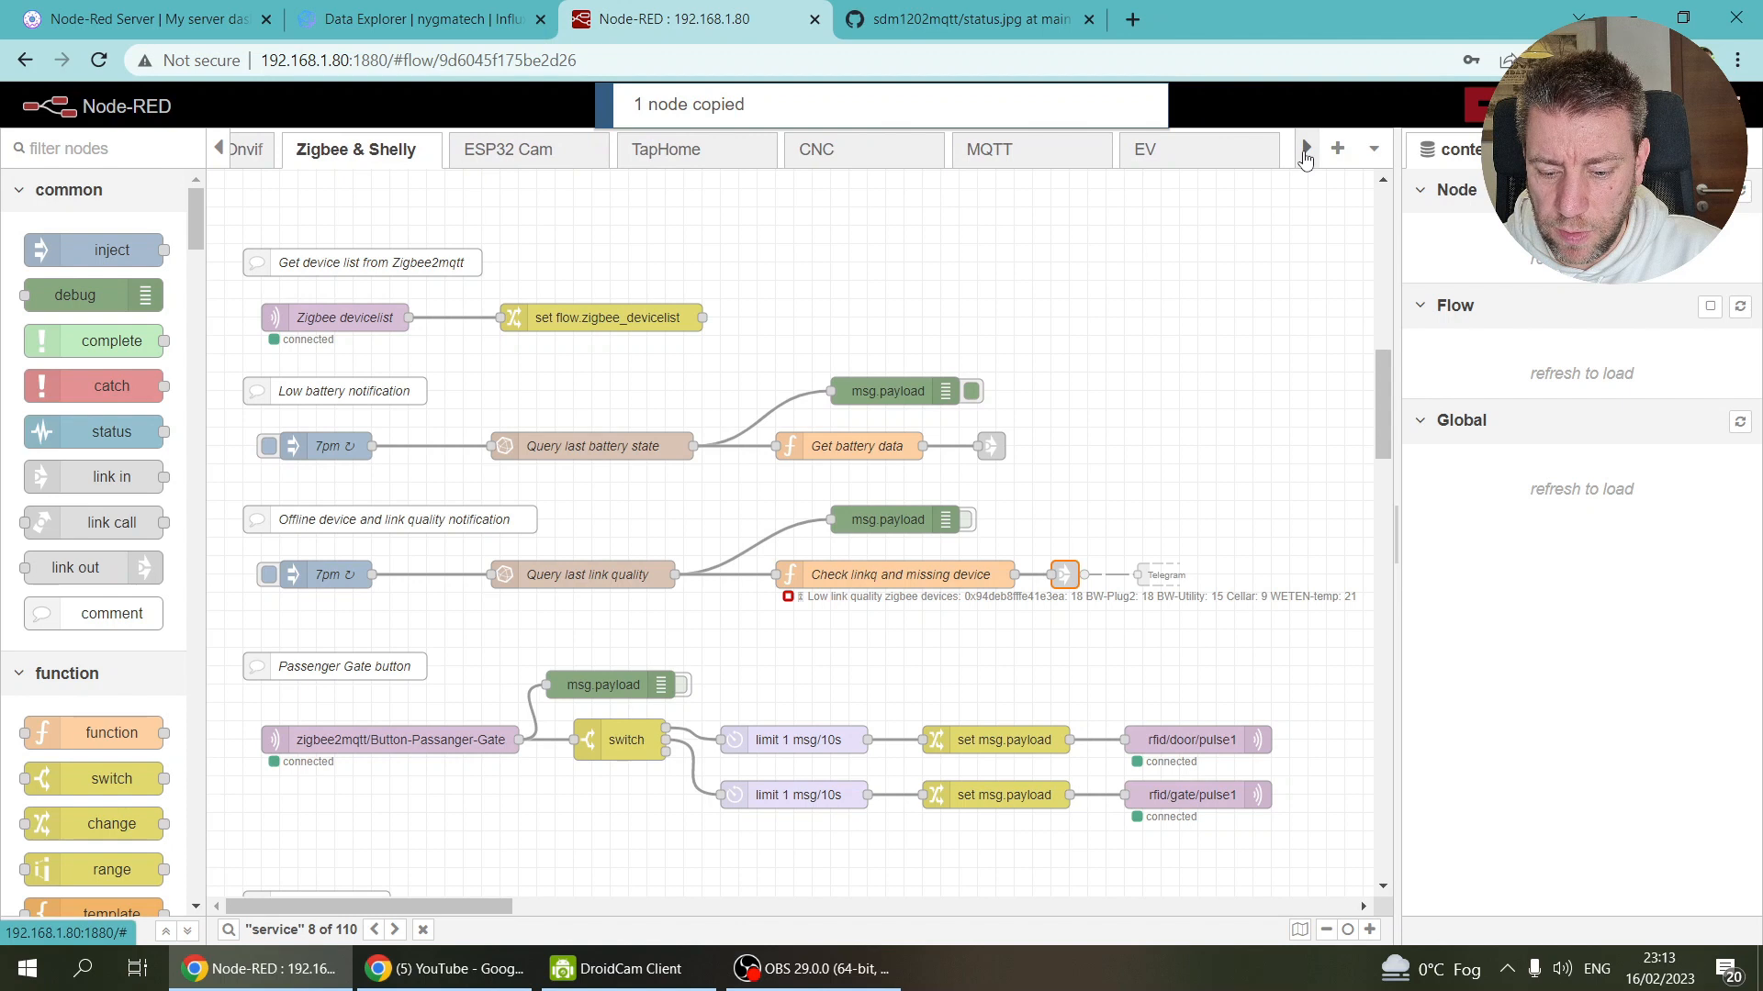
click(991, 447)
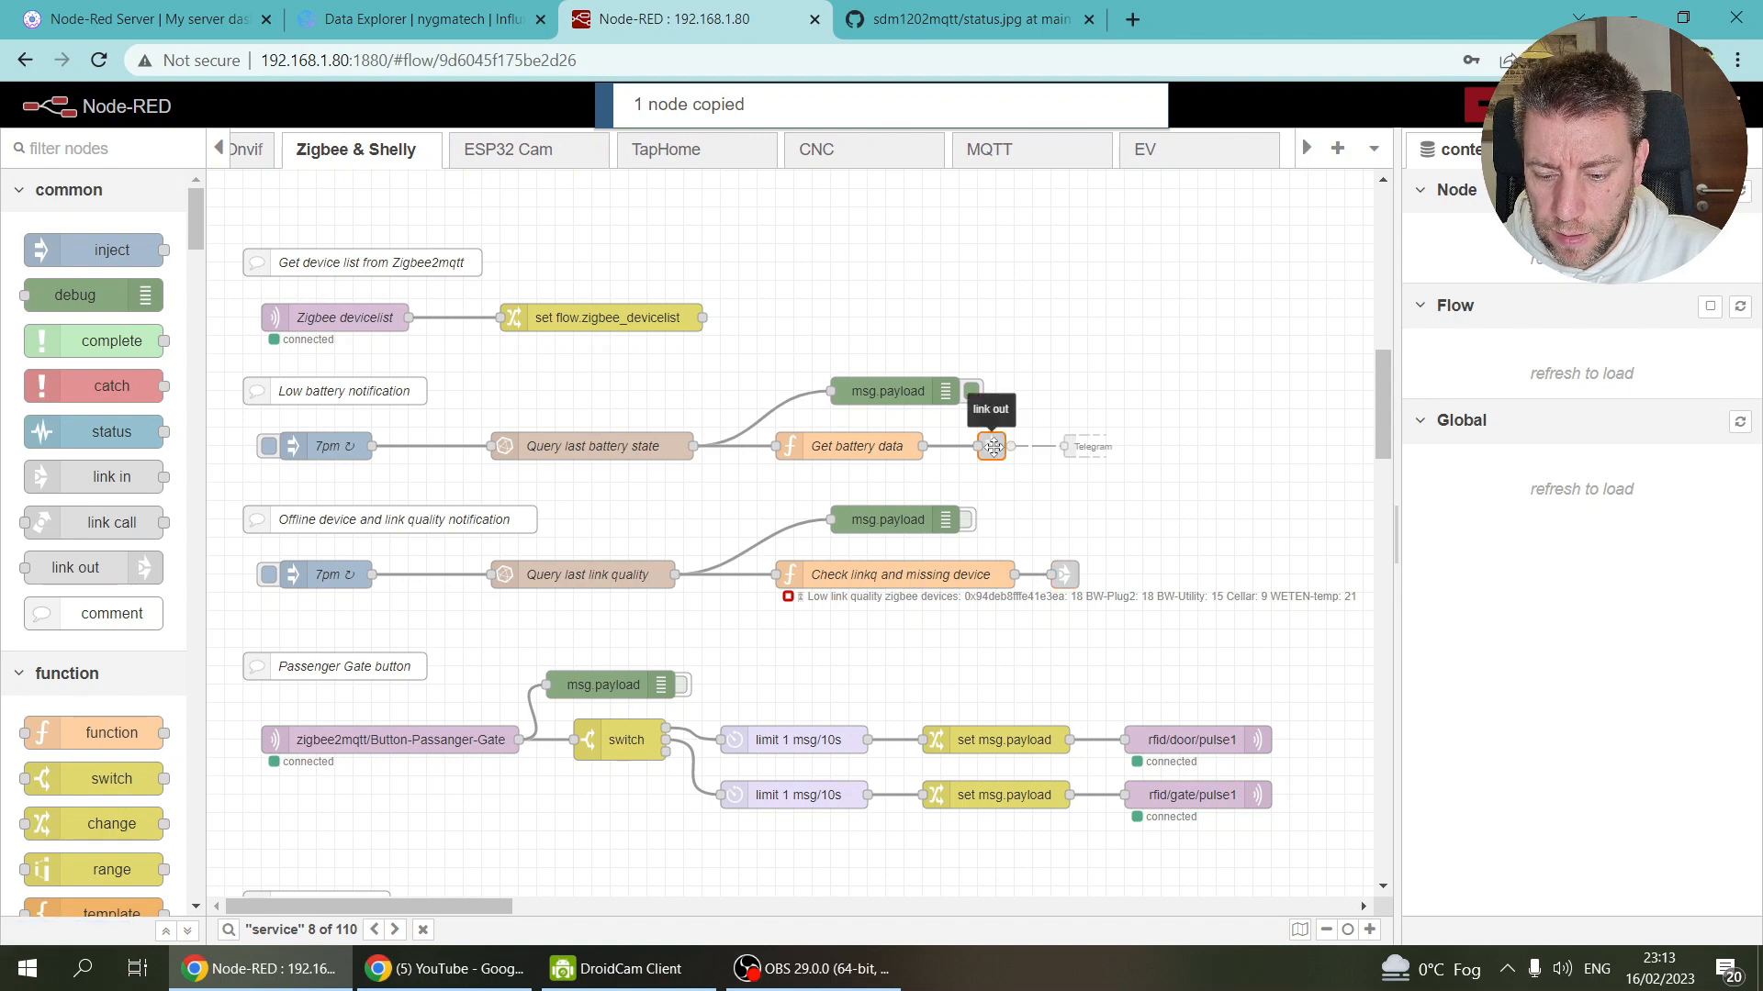
click(1171, 156)
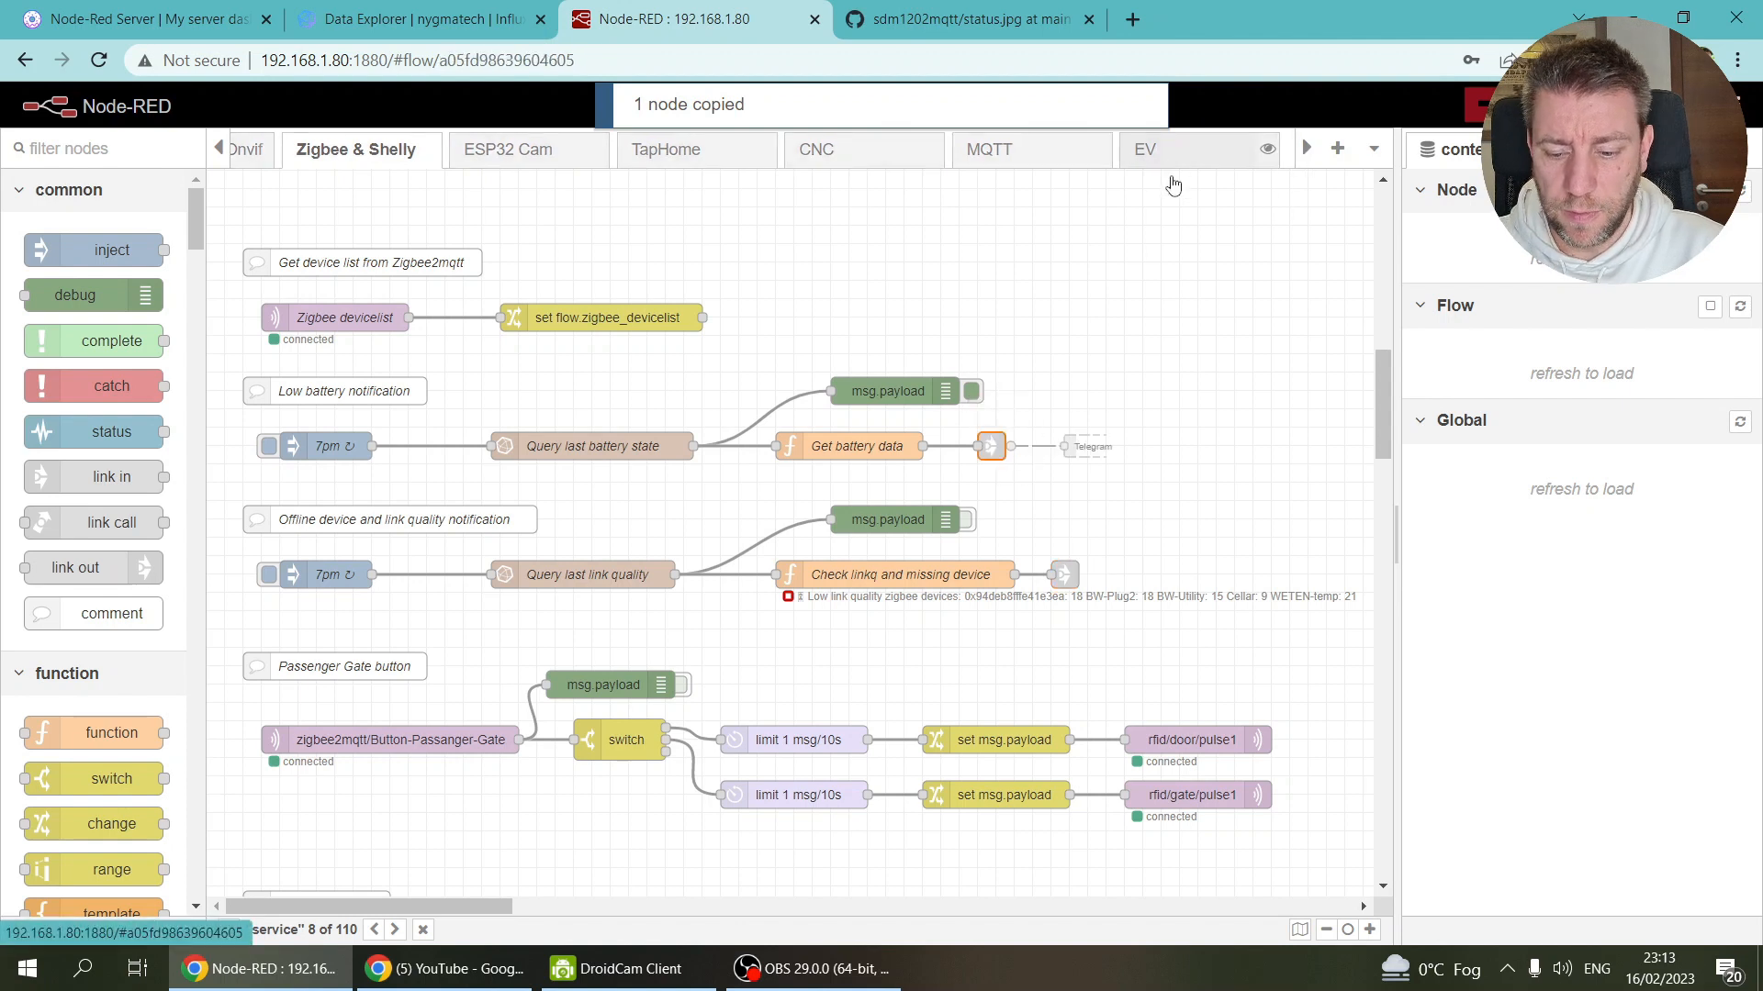
key(ctrl+v)
click(1129, 428)
drag(1033, 426, 1118, 426)
Step: Rename the copied function node to 'Send charge report' and save it
double_click(995, 425)
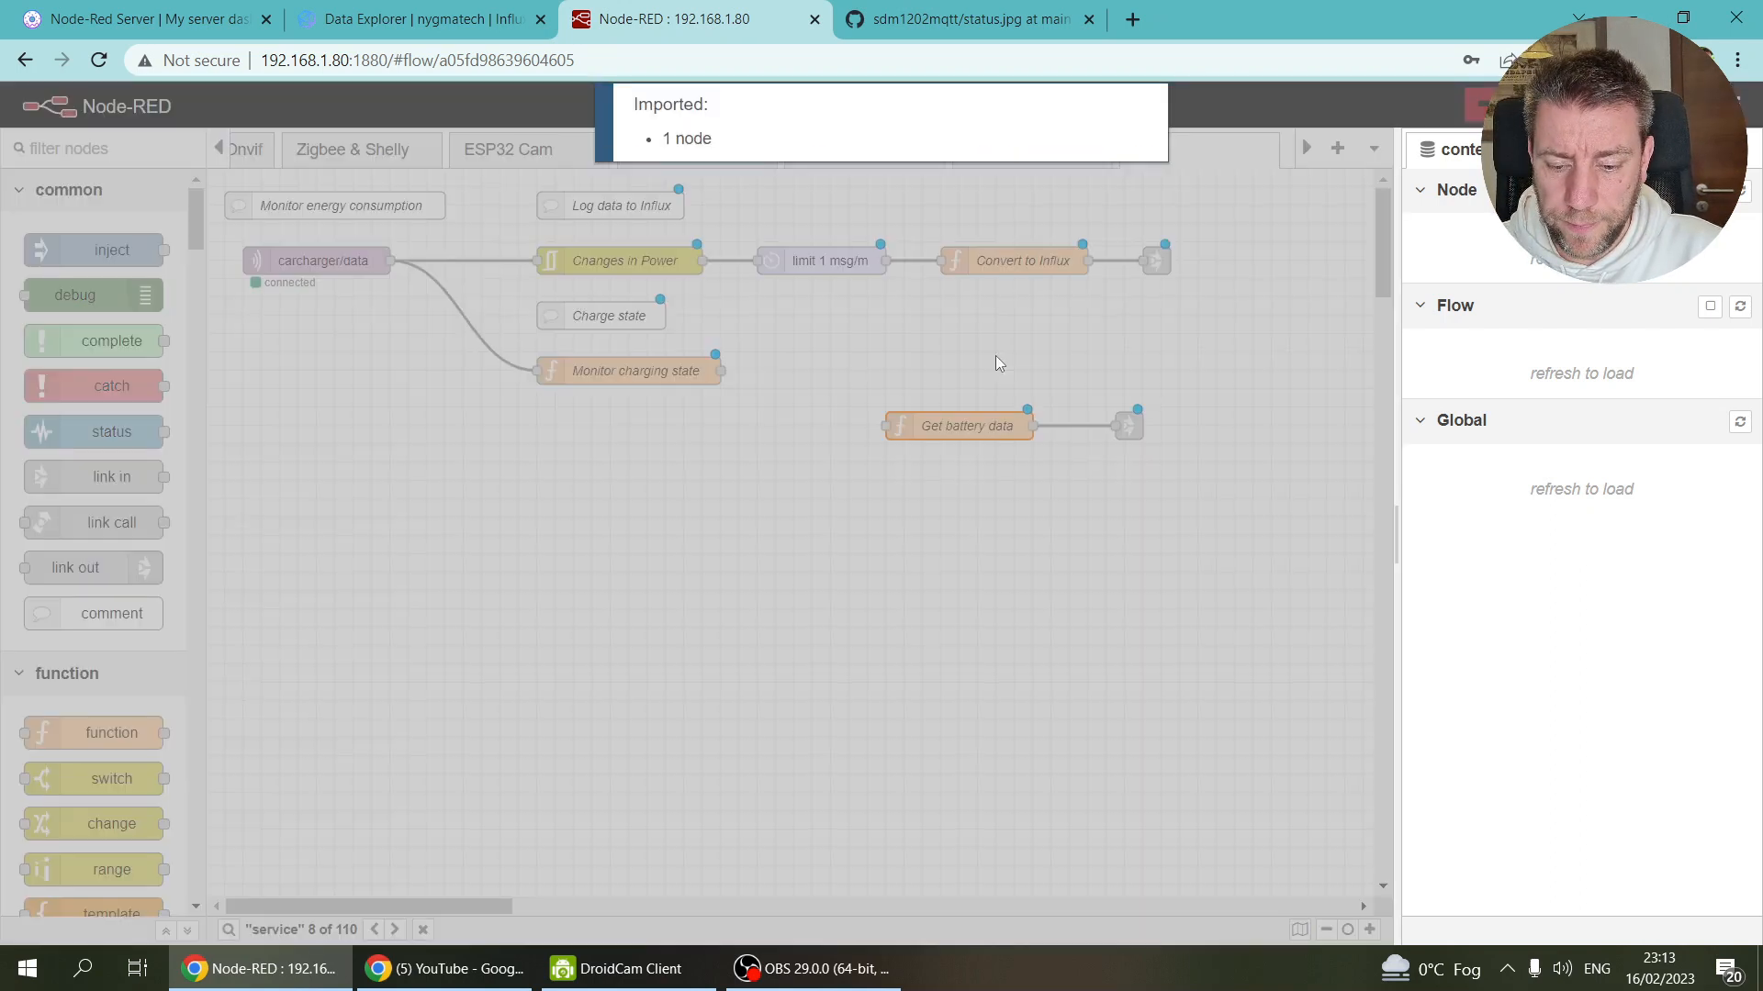
text(Send charge report)
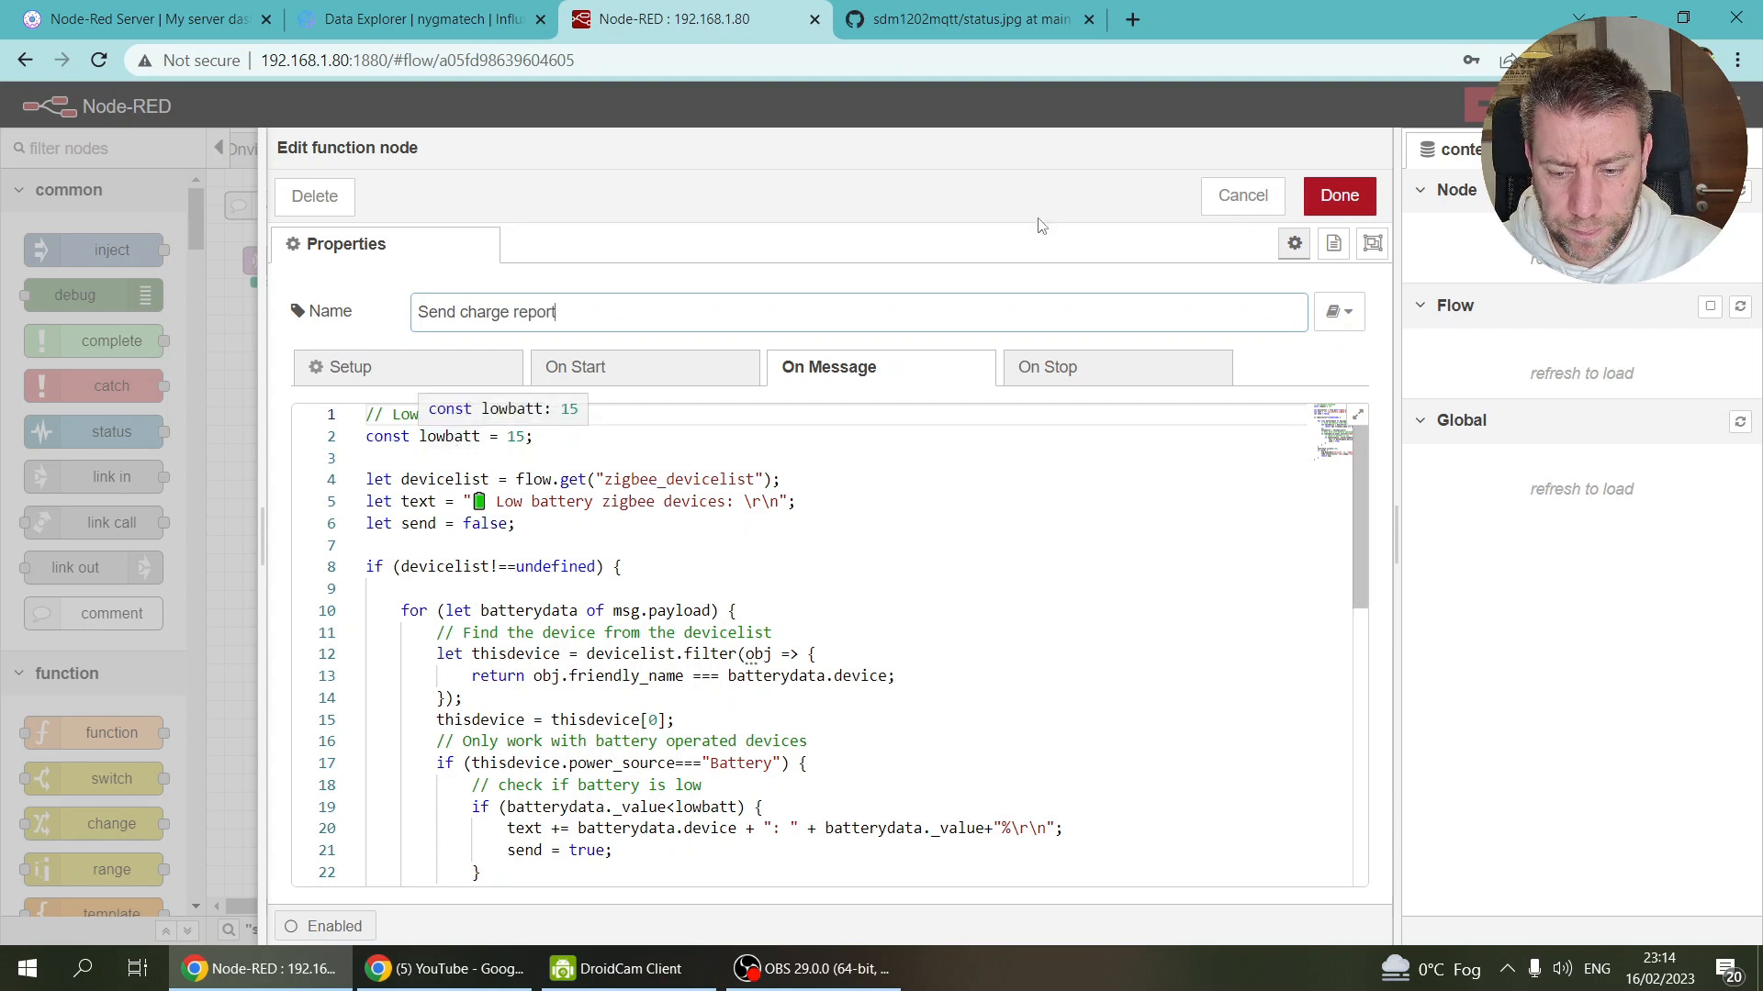
click(1340, 196)
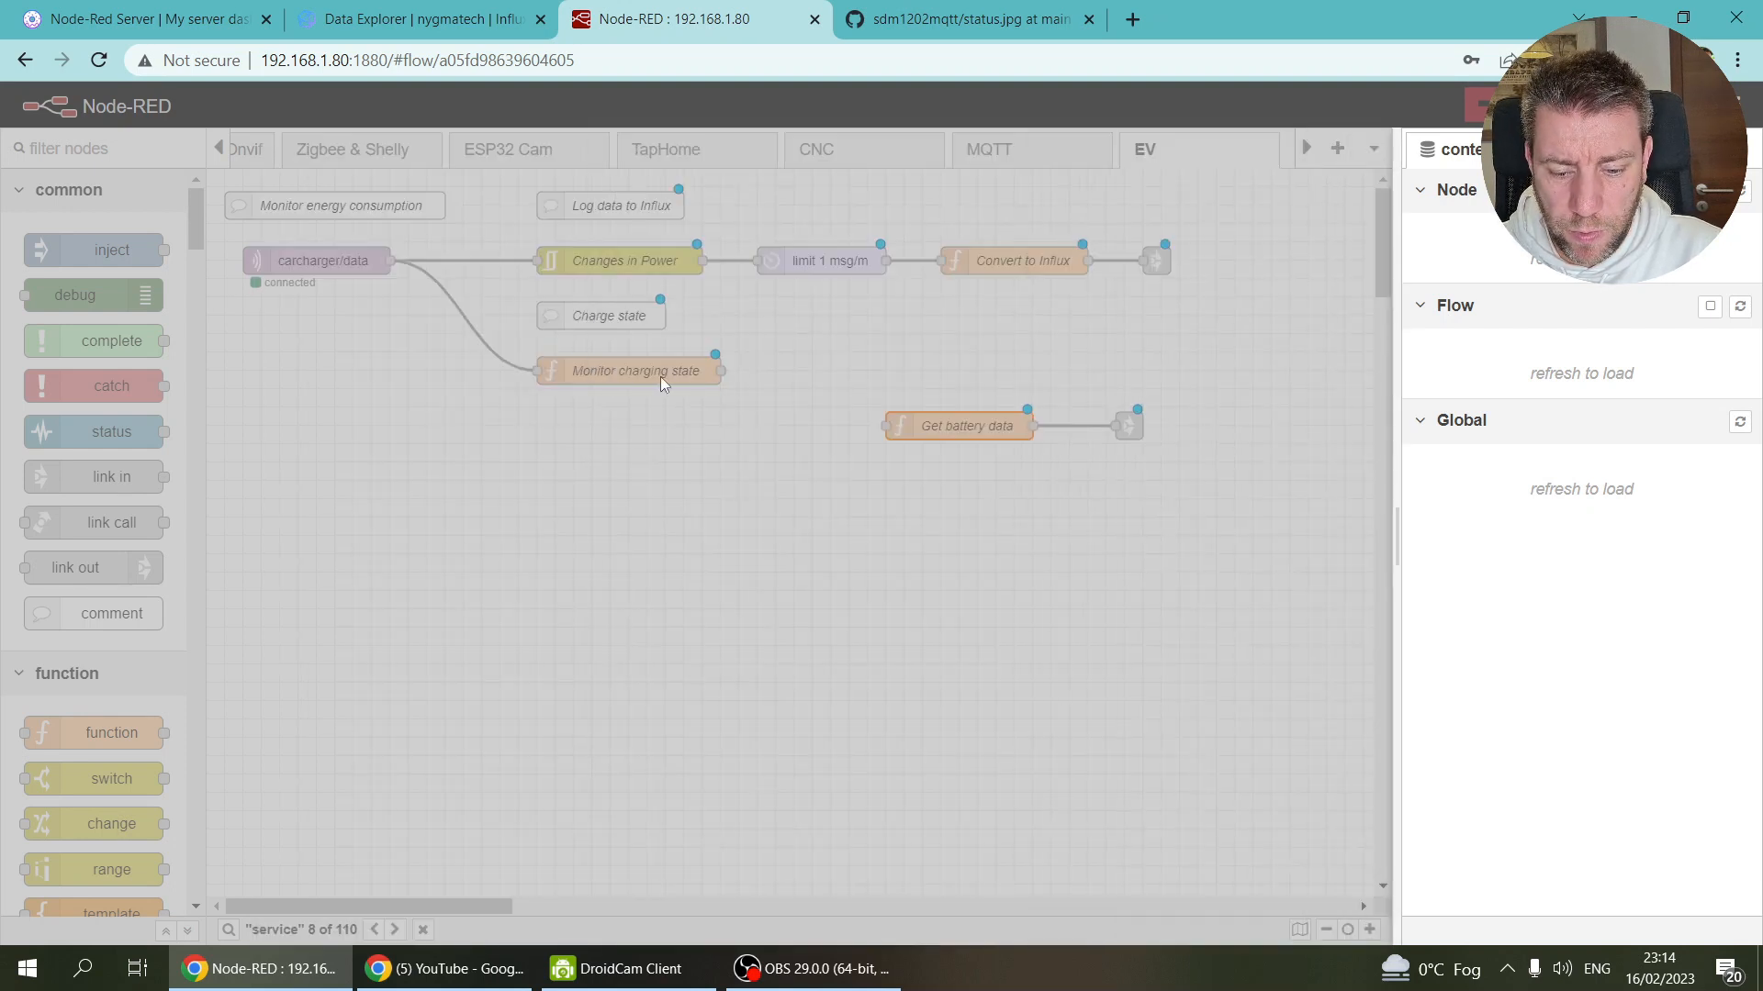
Step: In Monitor charging state, add an energy-used line computing chargestate.endenergy minus chargestate.startenergy
double_click(659, 376)
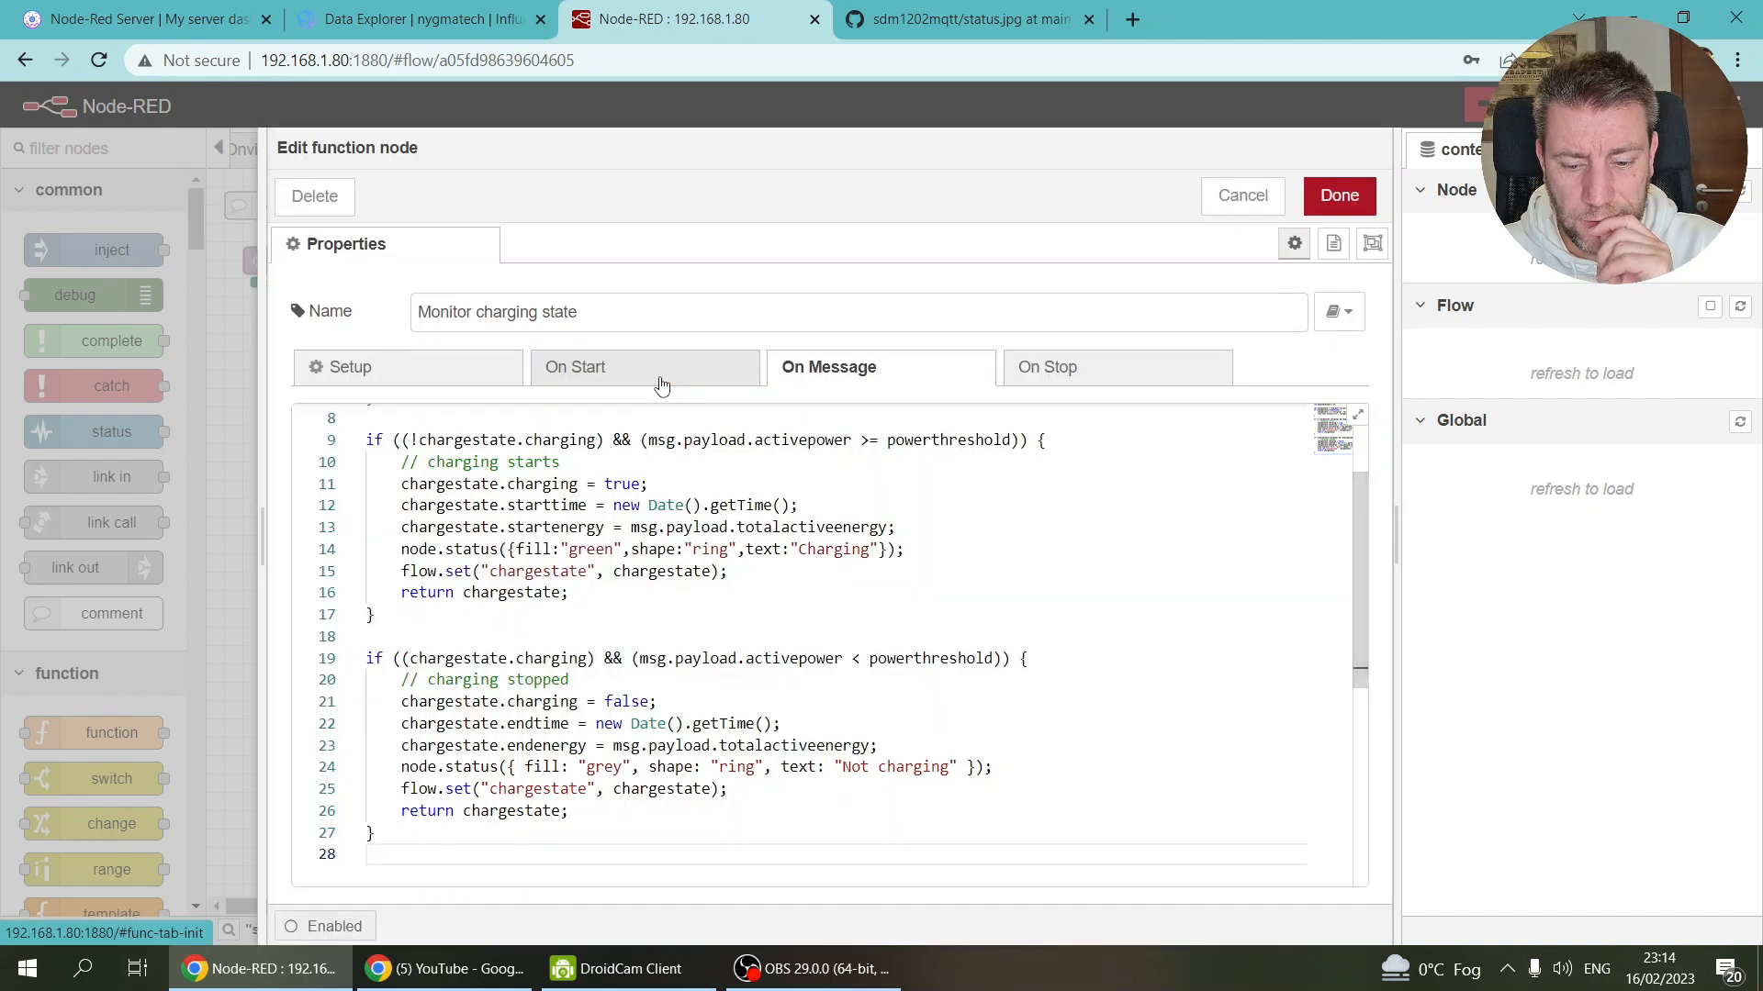
click(897, 745)
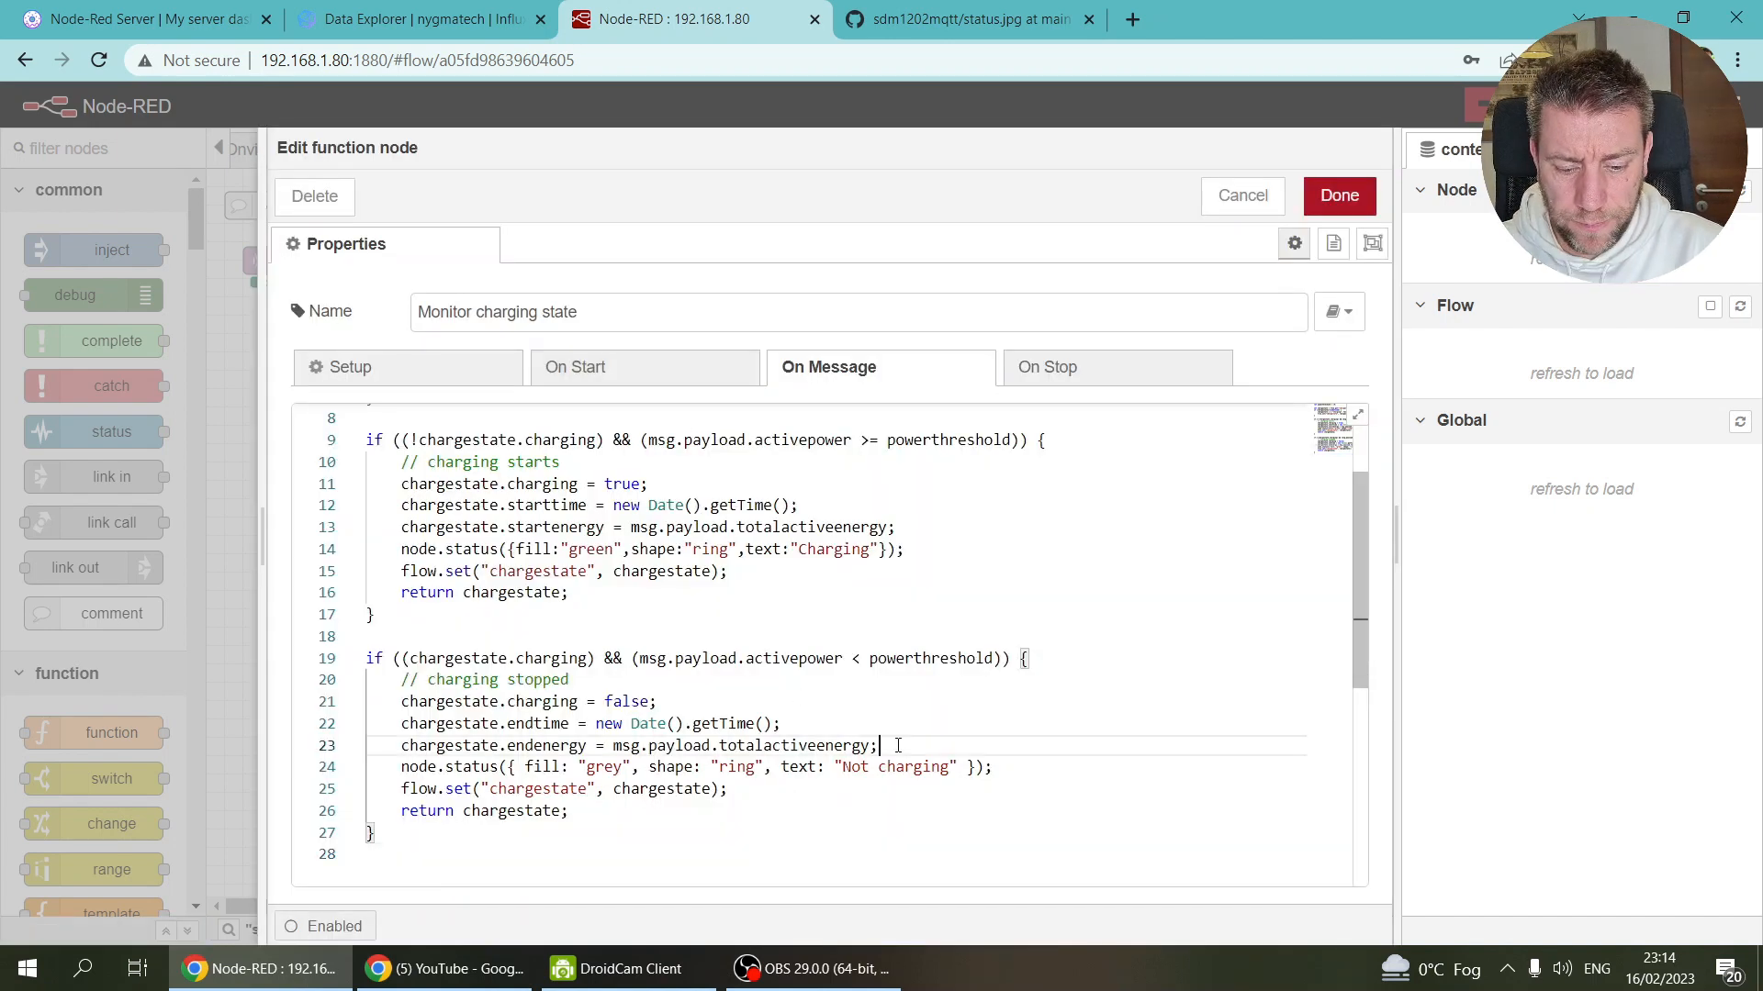
key(Return)
text(charge)
text(state.)
text(energyus)
text(er)
text( =)
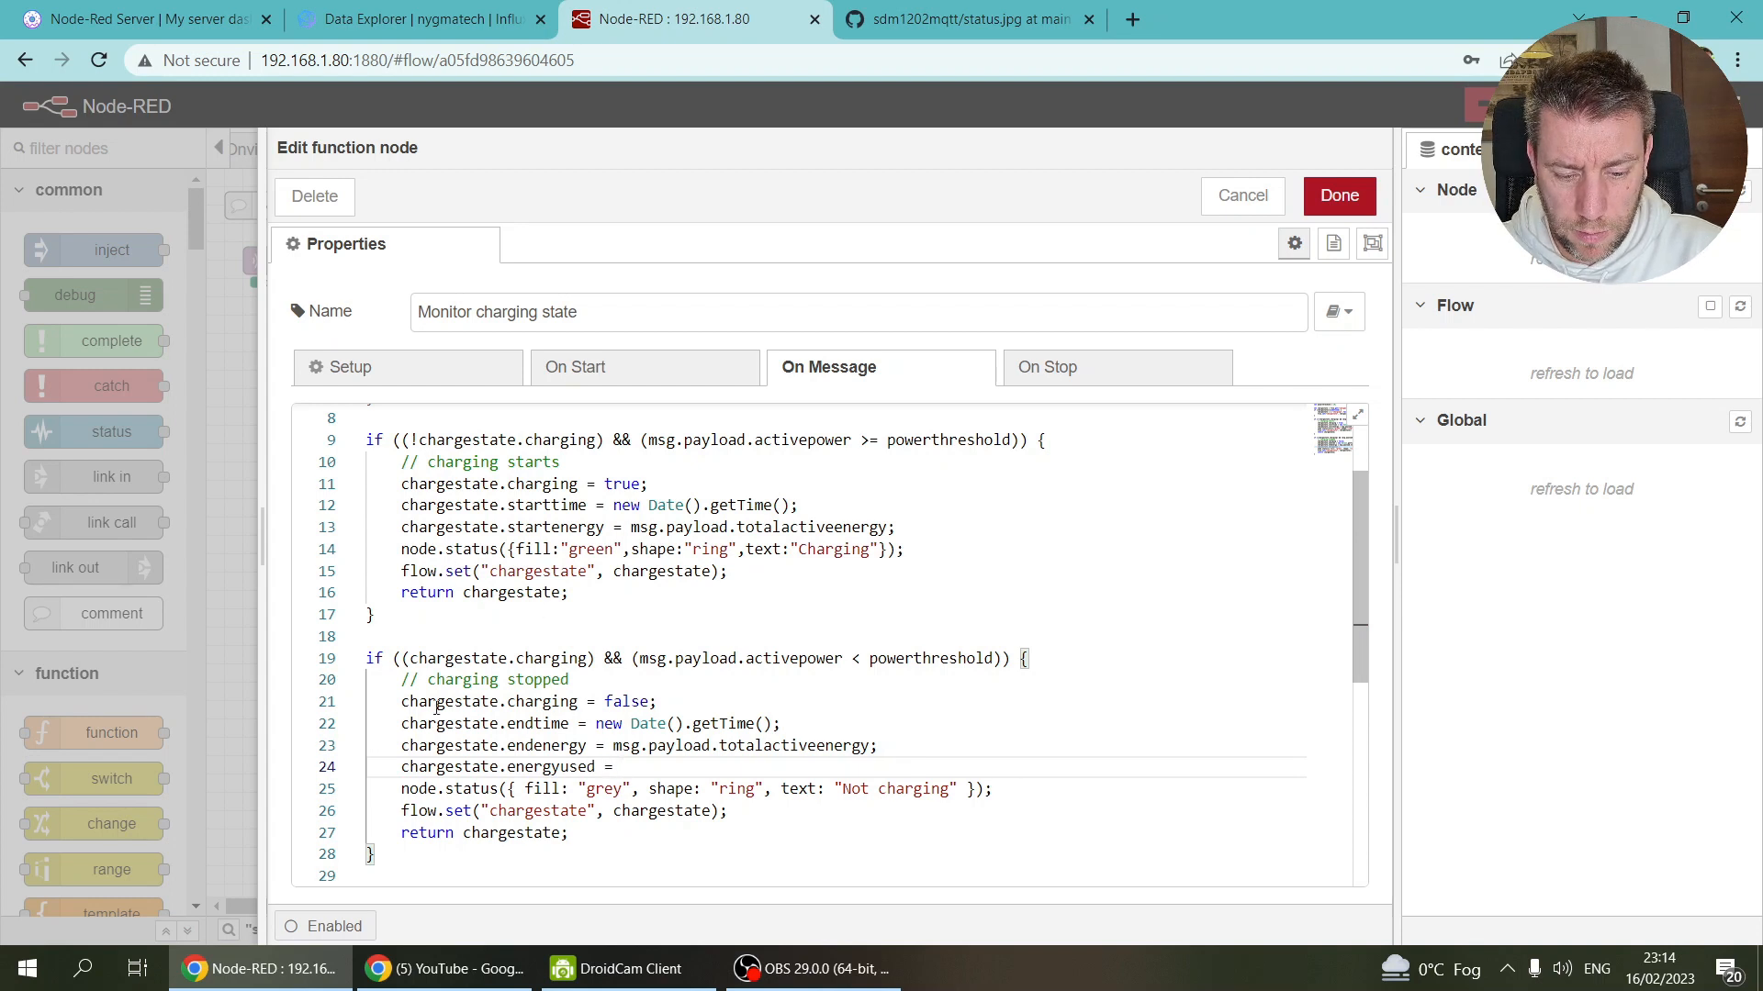
drag(403, 749, 587, 746)
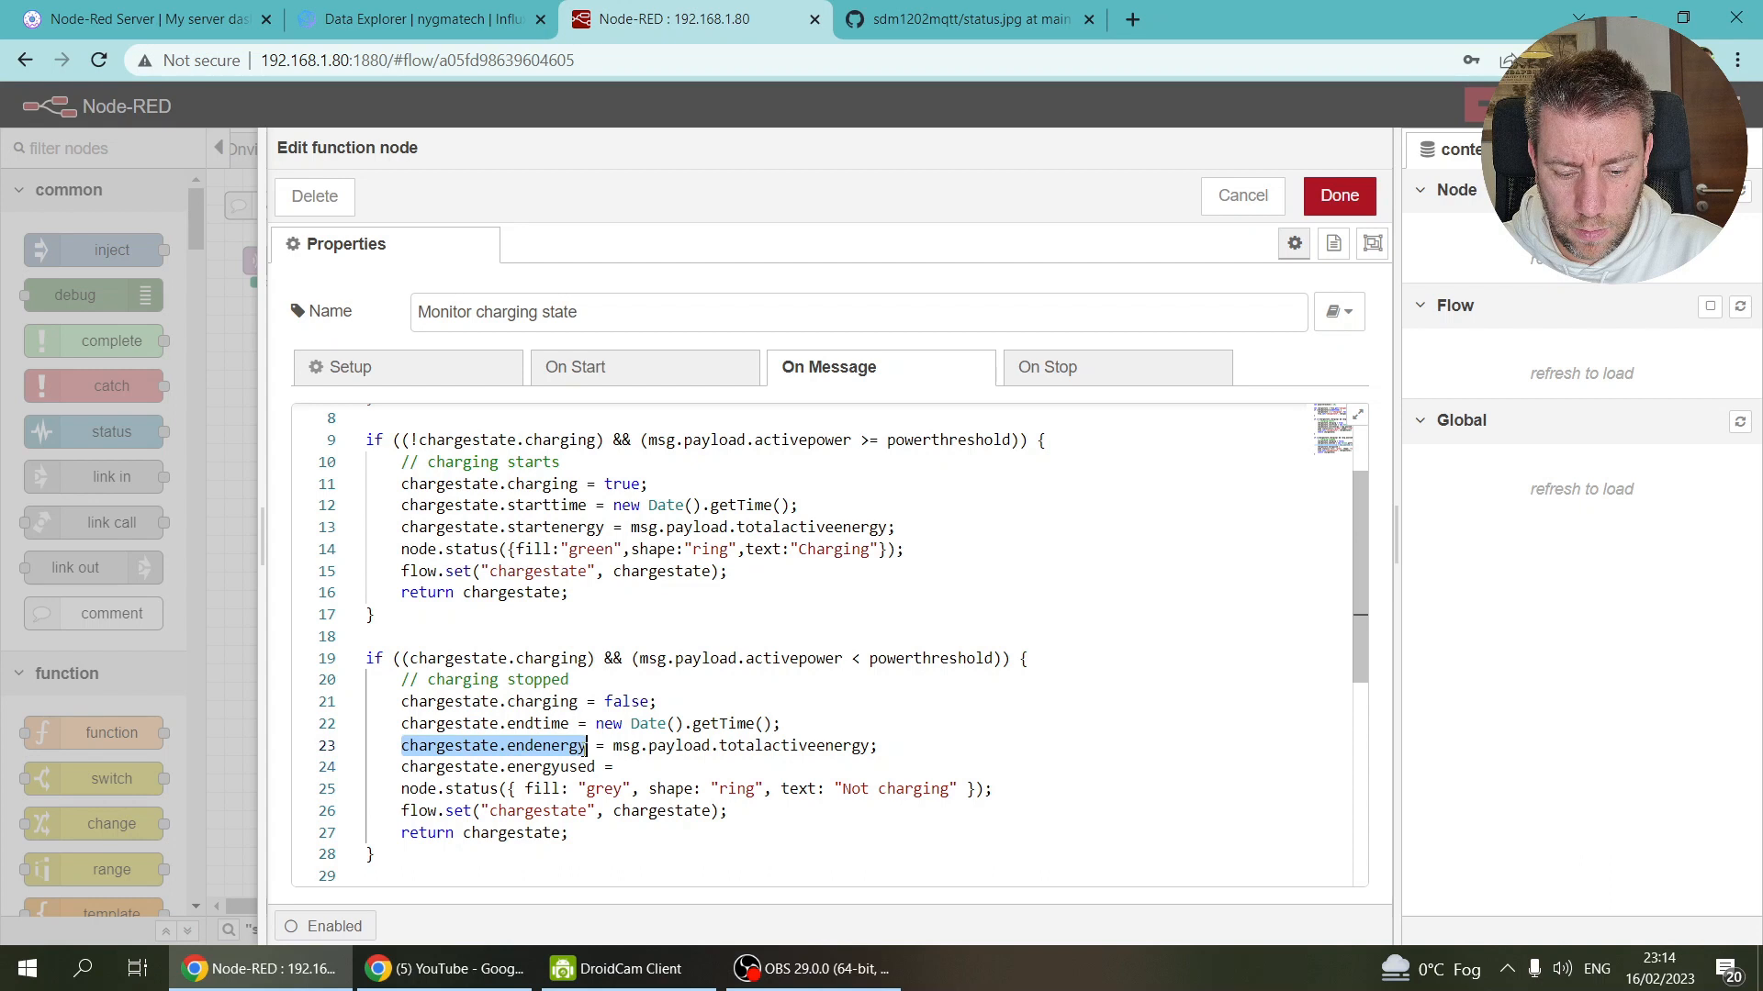
key(ctrl+c)
click(640, 769)
key(ctrl+v)
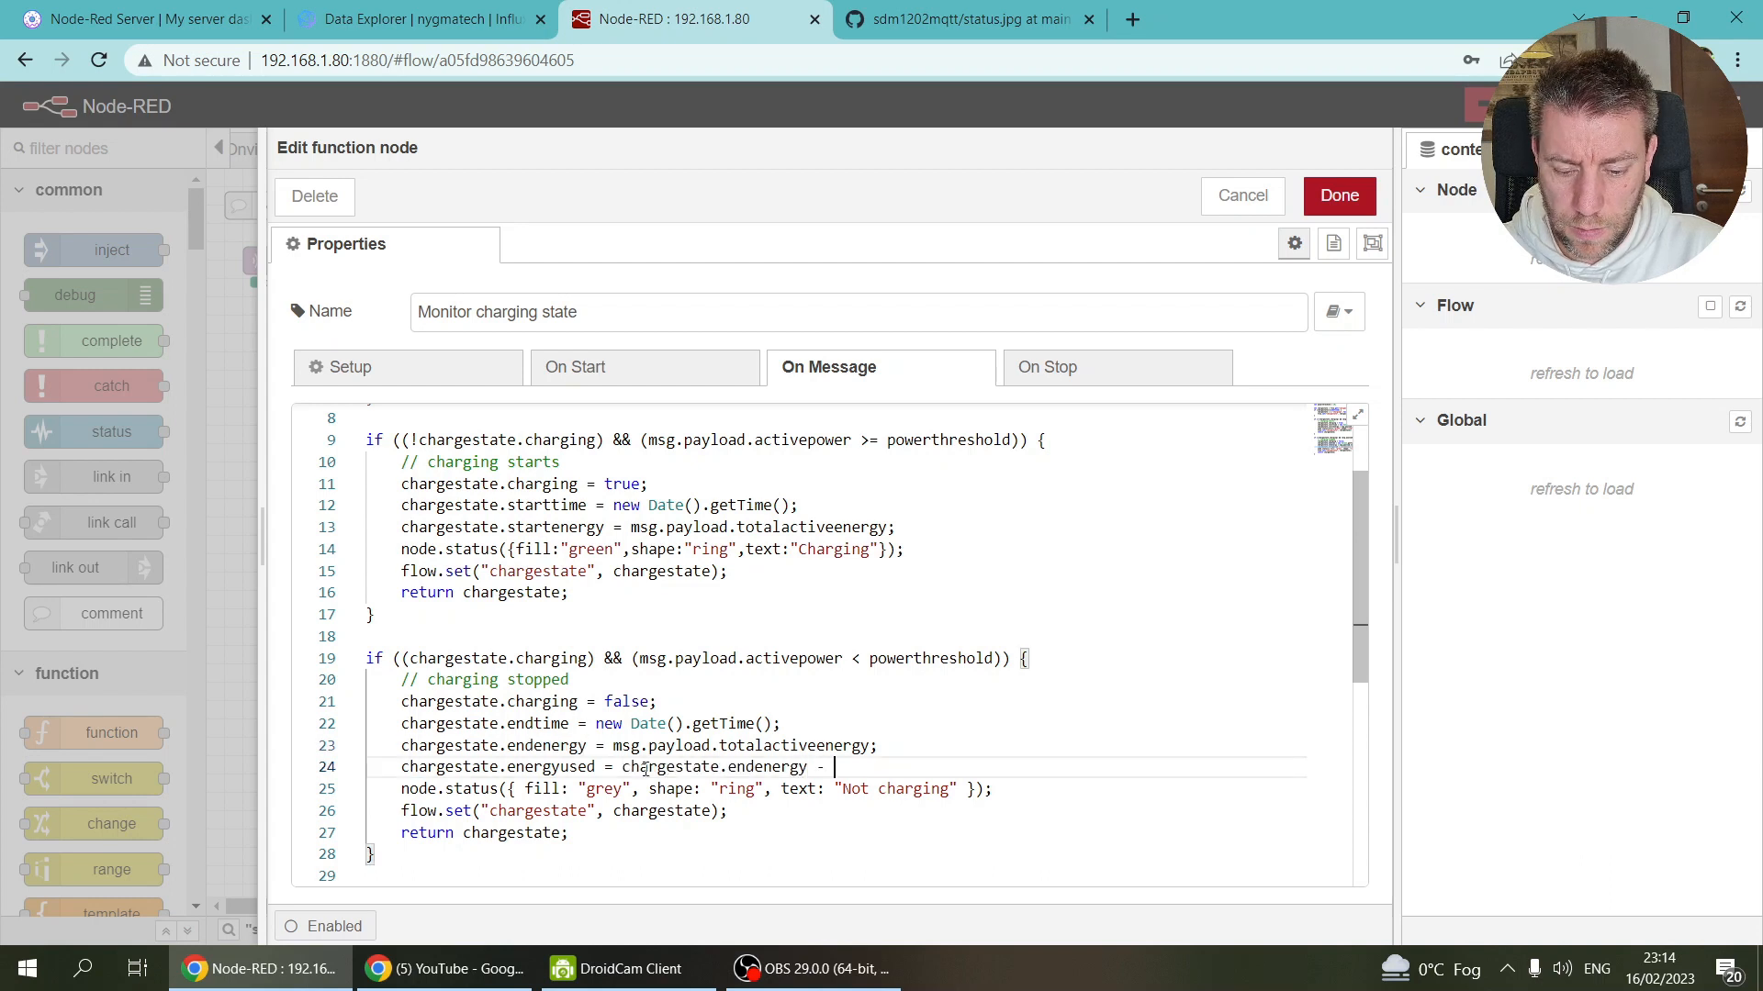
drag(402, 526, 607, 528)
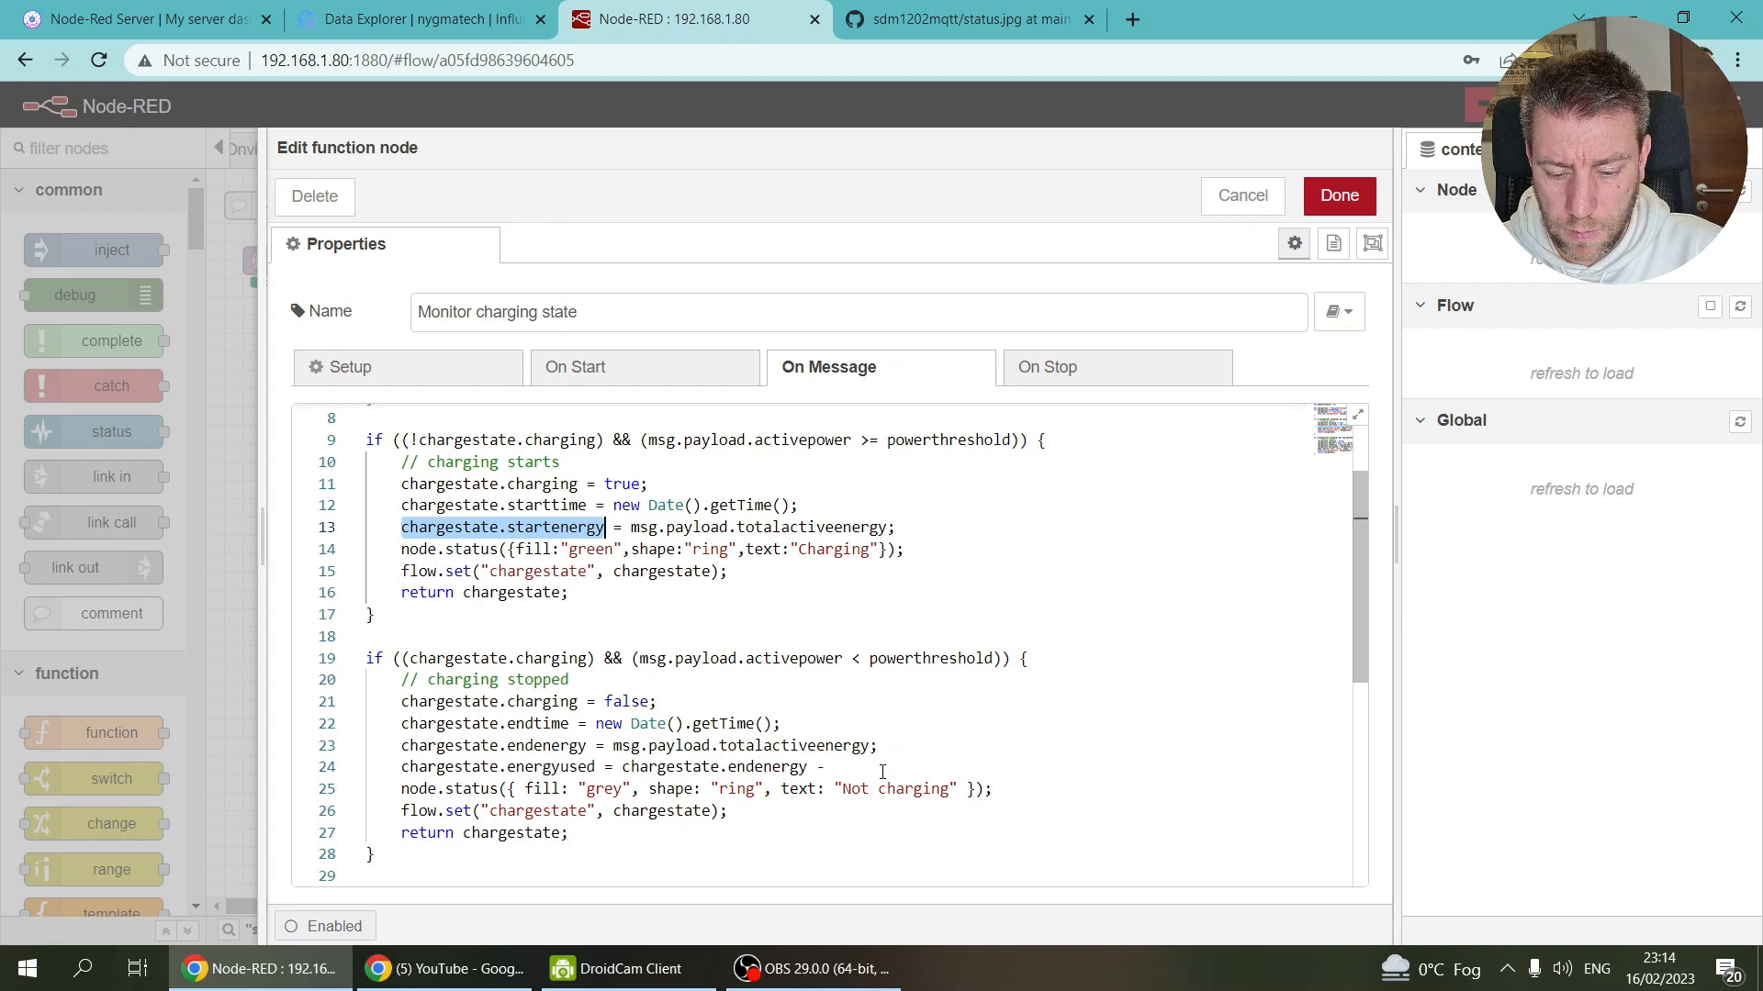
key(ctrl+c)
click(882, 769)
key(ctrl+v)
text(;)
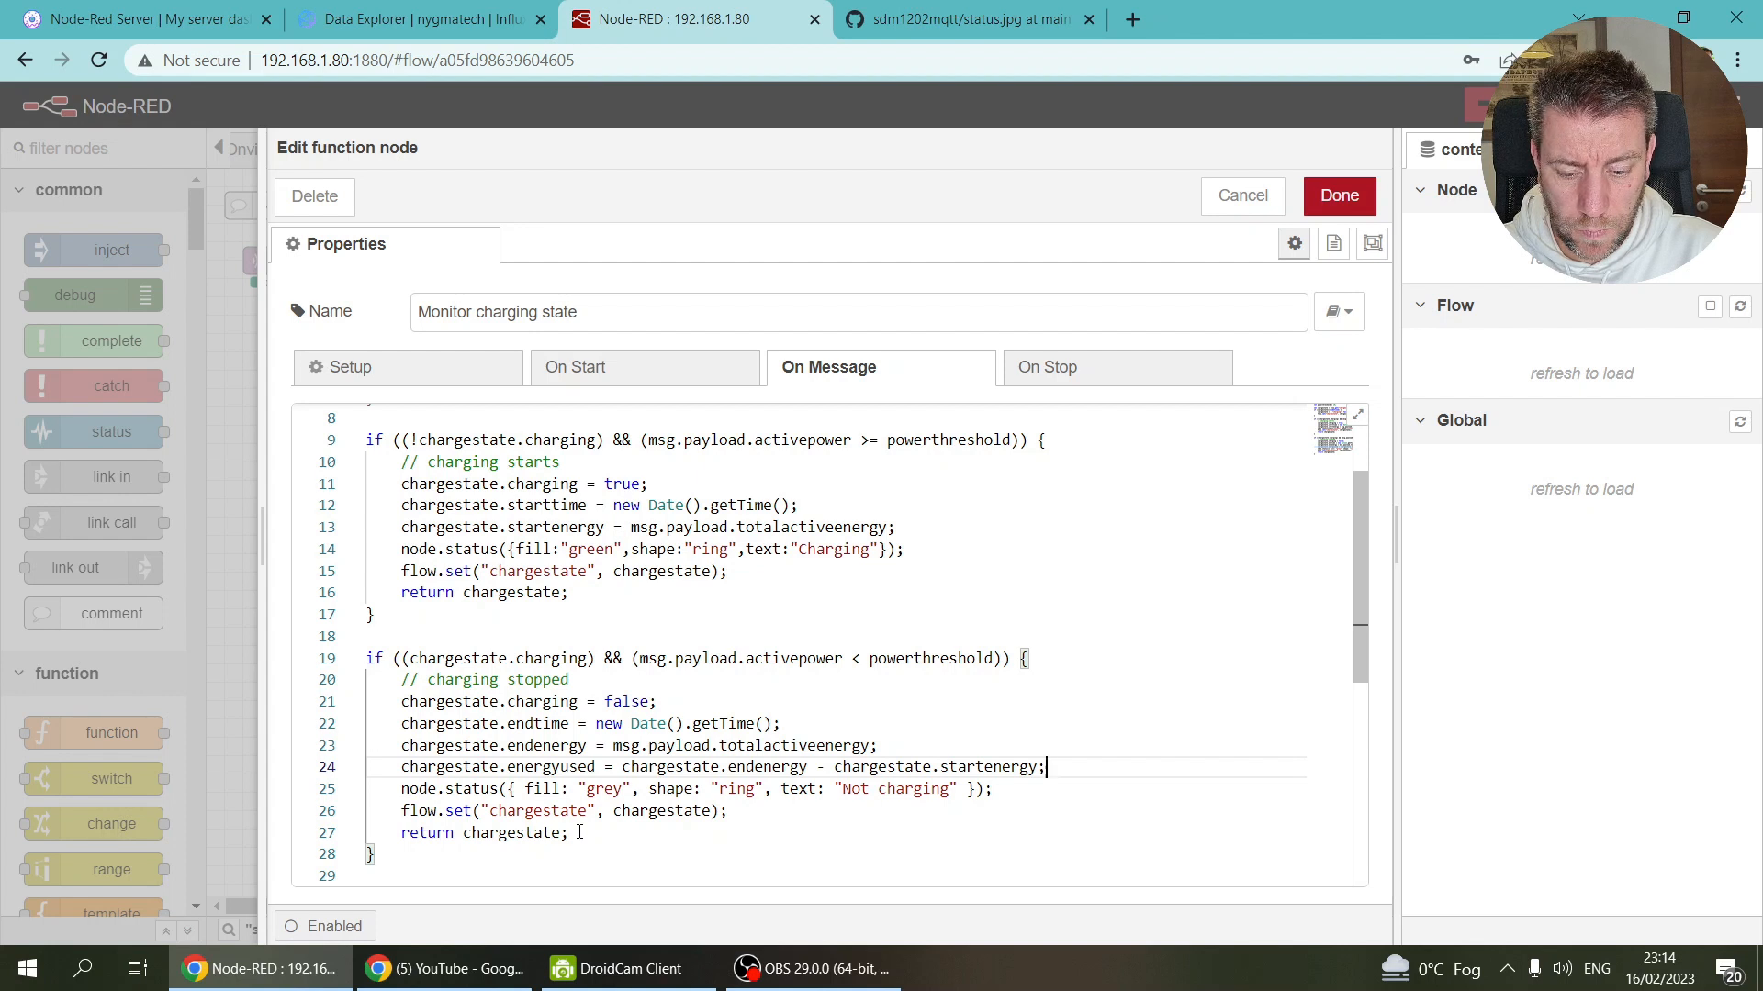
Step: Extend the stopped status to 'Not charging, last charge:' plus the energy used and ' kWh', then save
click(956, 788)
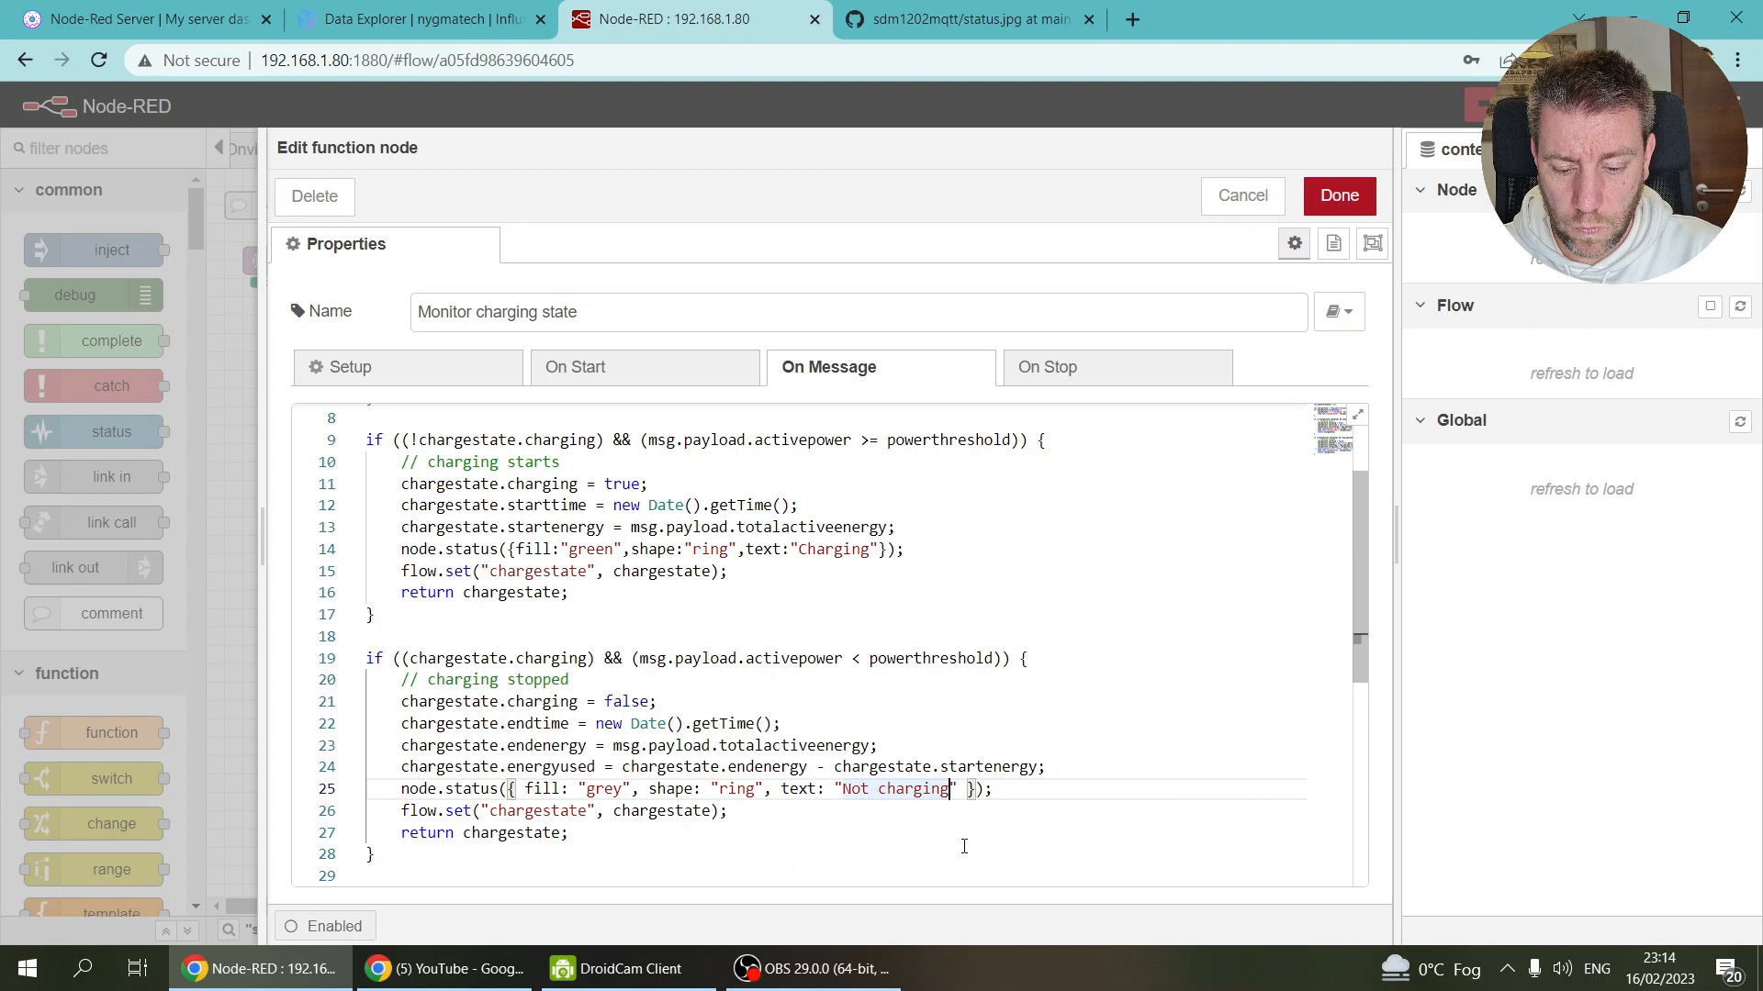
text(, mast)
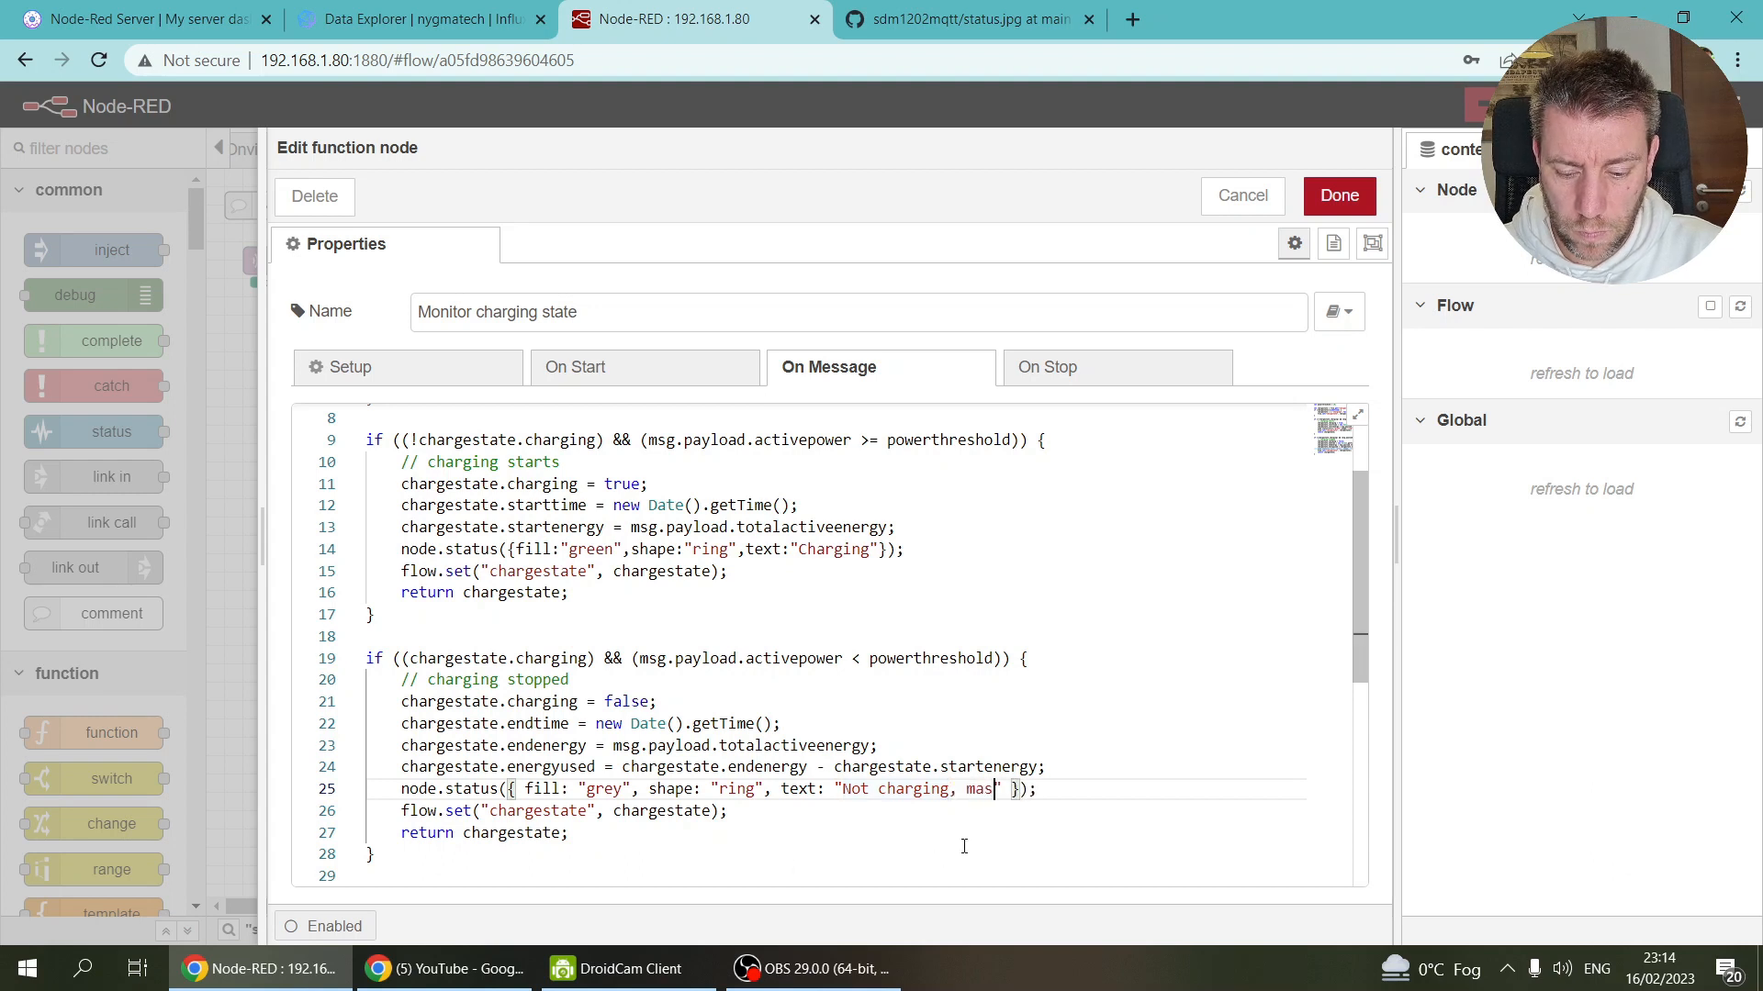
key(BackSpace)
key(BackSpace)
key(BackSpace)
key(BackSpace)
text(lat charg)
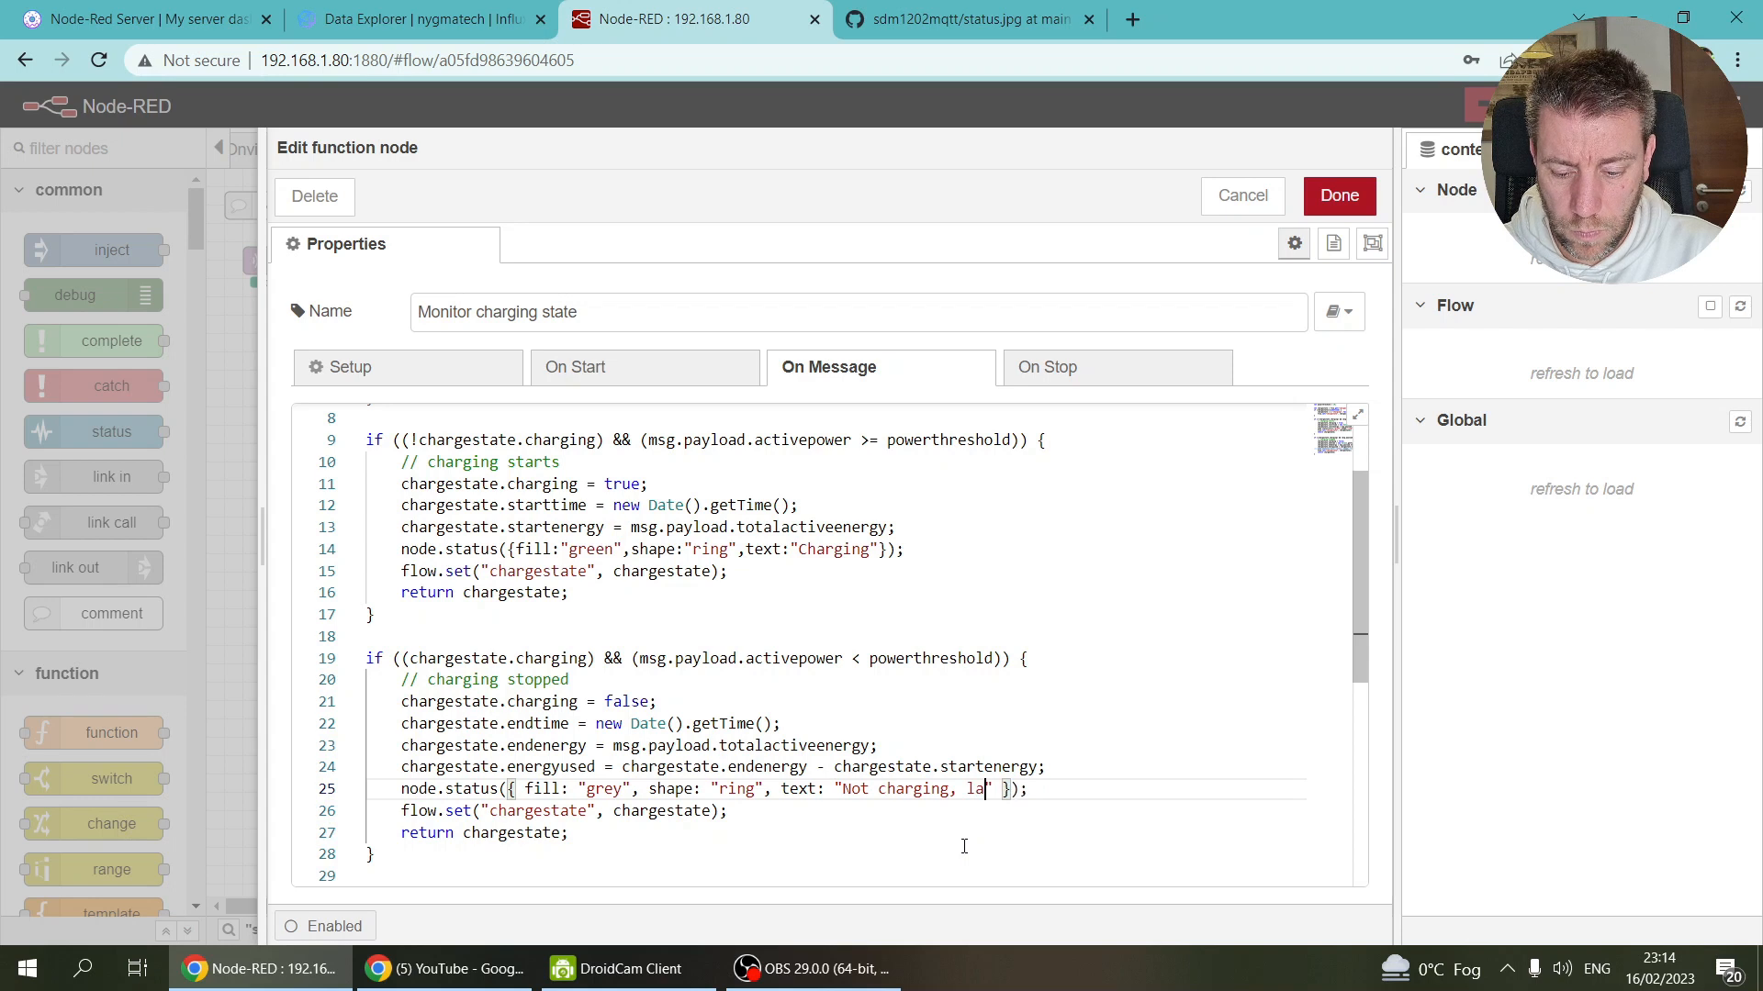
text(:)
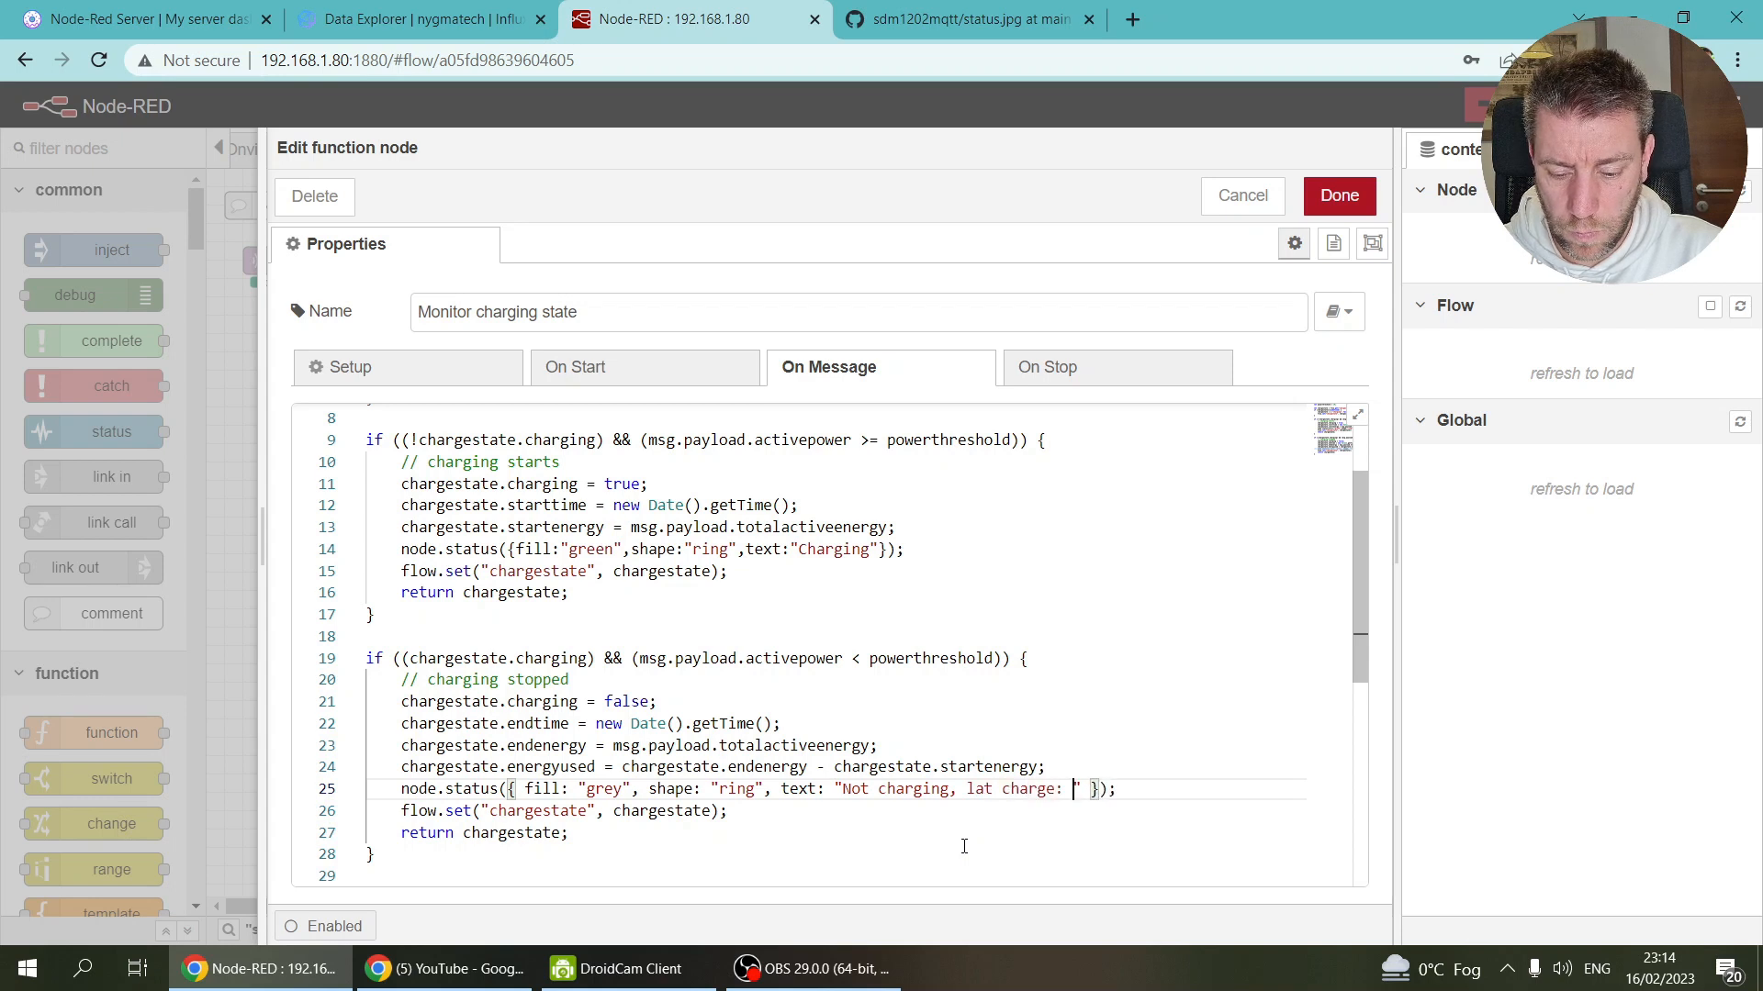
drag(401, 767, 561, 766)
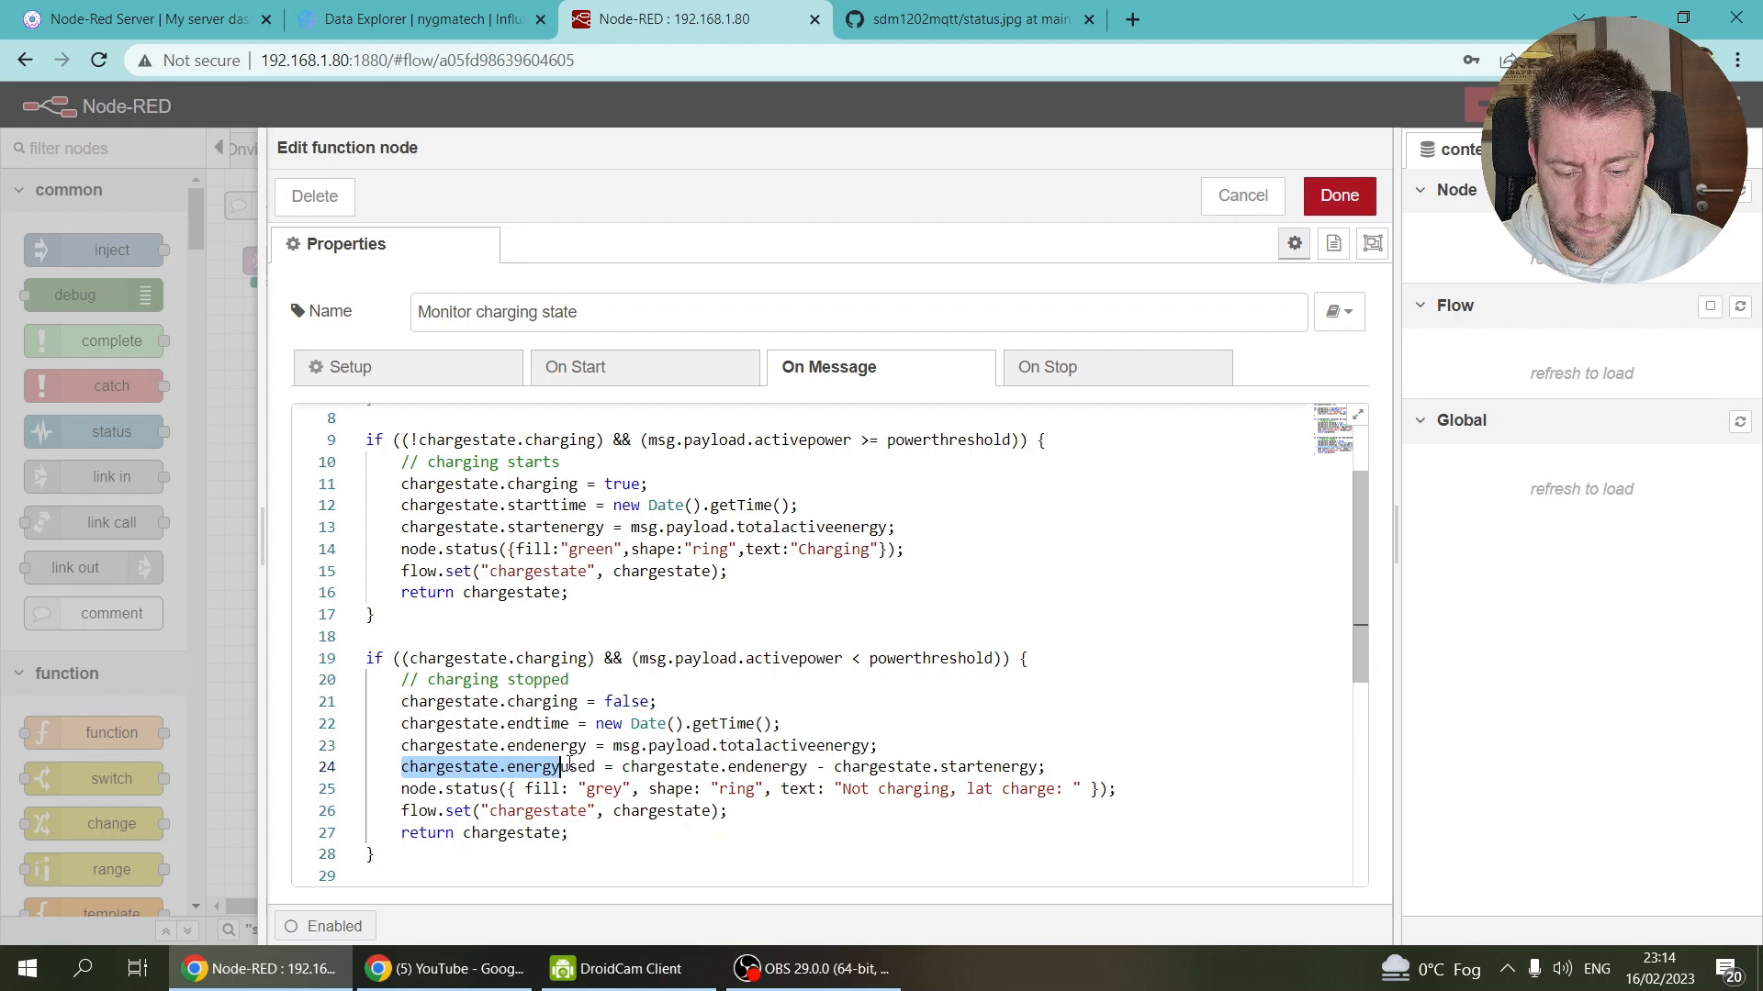
click(1083, 787)
text(+)
key(ctrl+v)
text(+)
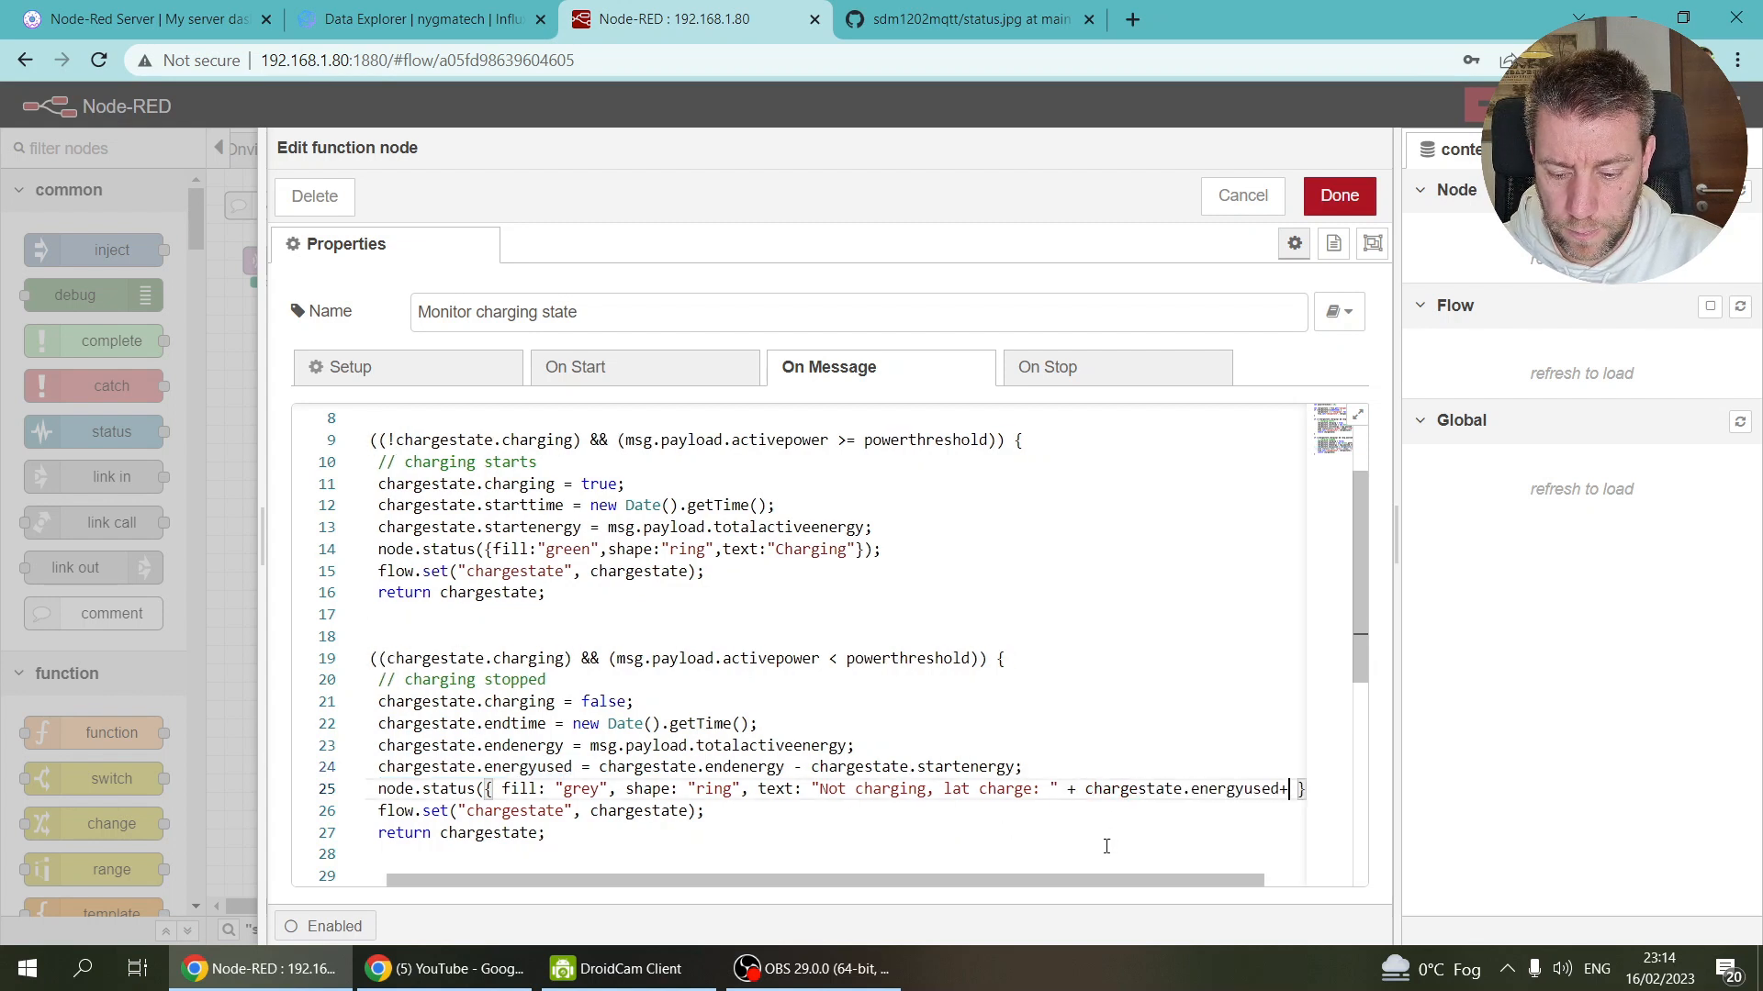
text( " kWh")
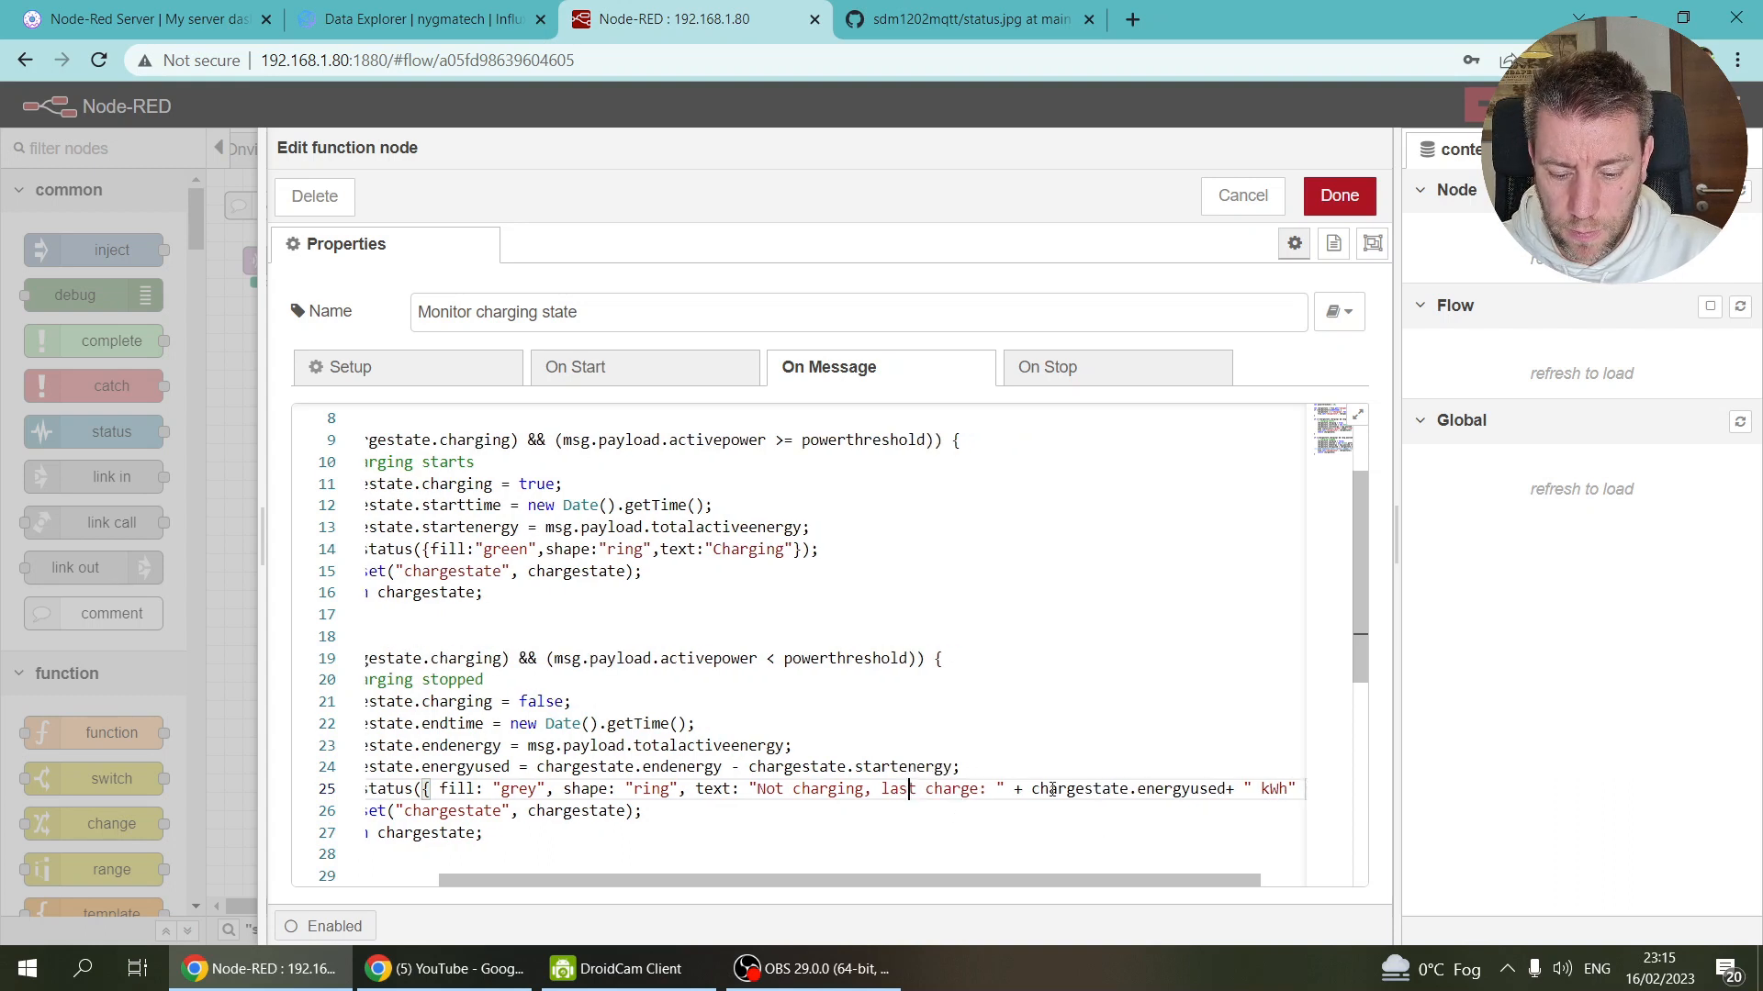
click(1339, 196)
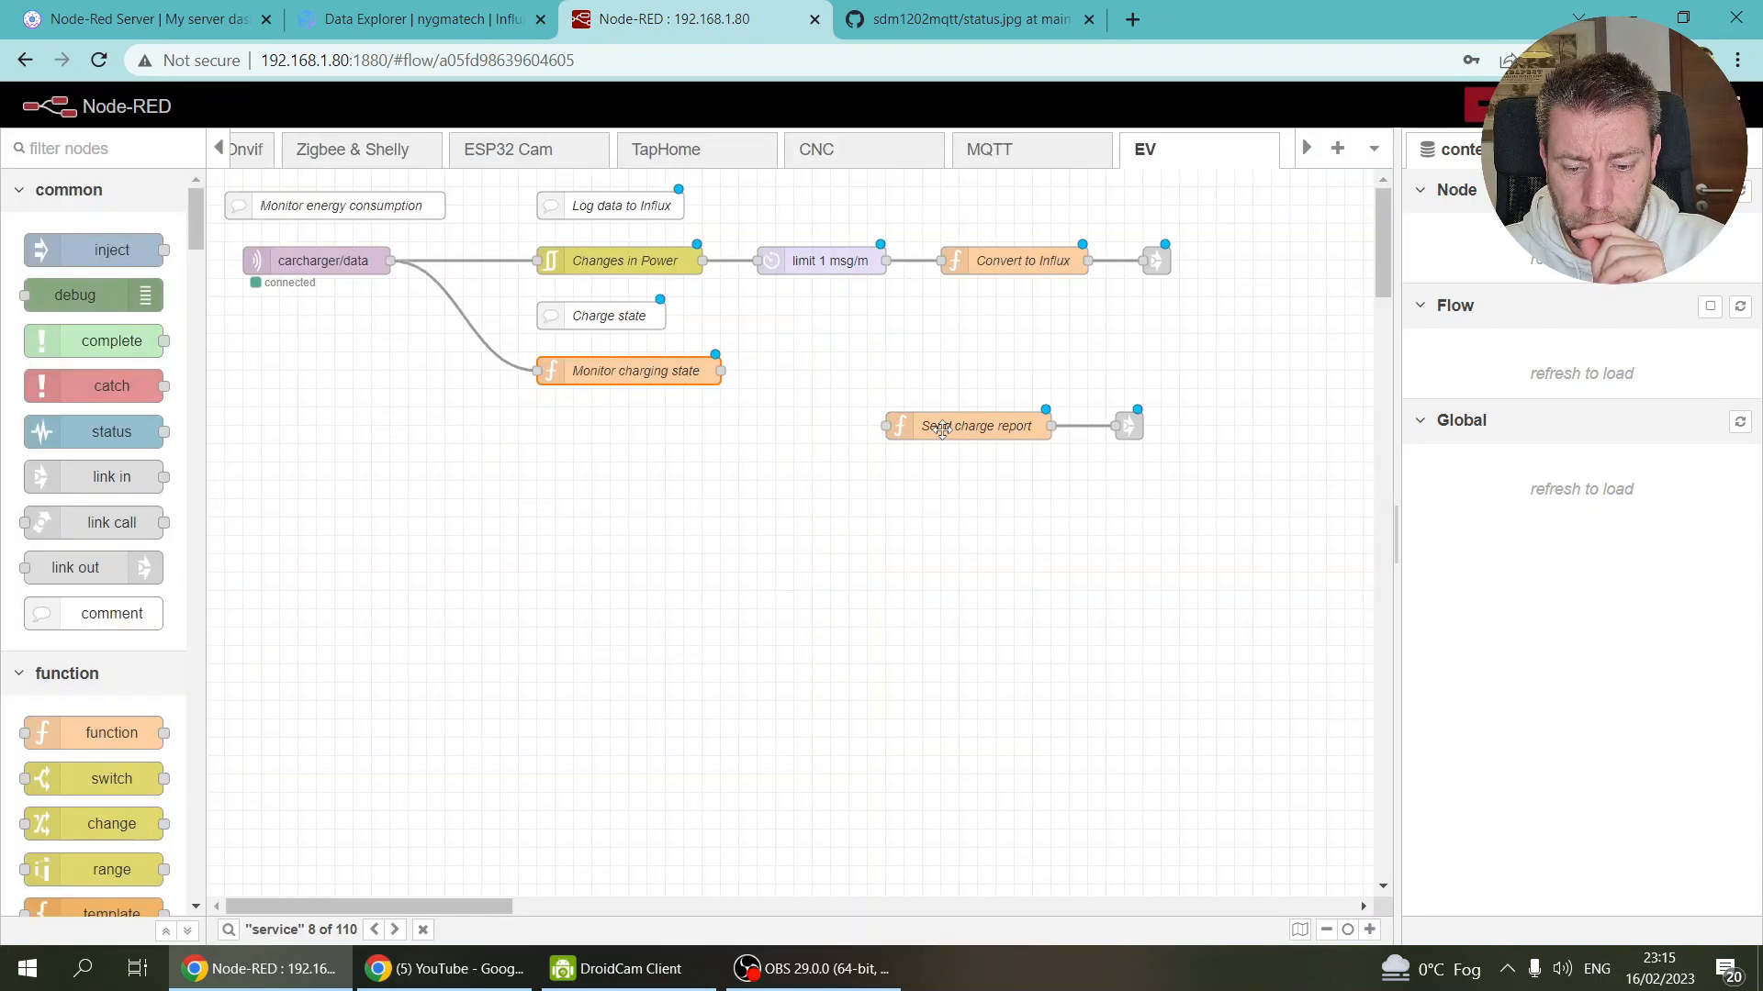
Step: Delete the old battery-checking code and blank first line from the Send charge report function
double_click(942, 430)
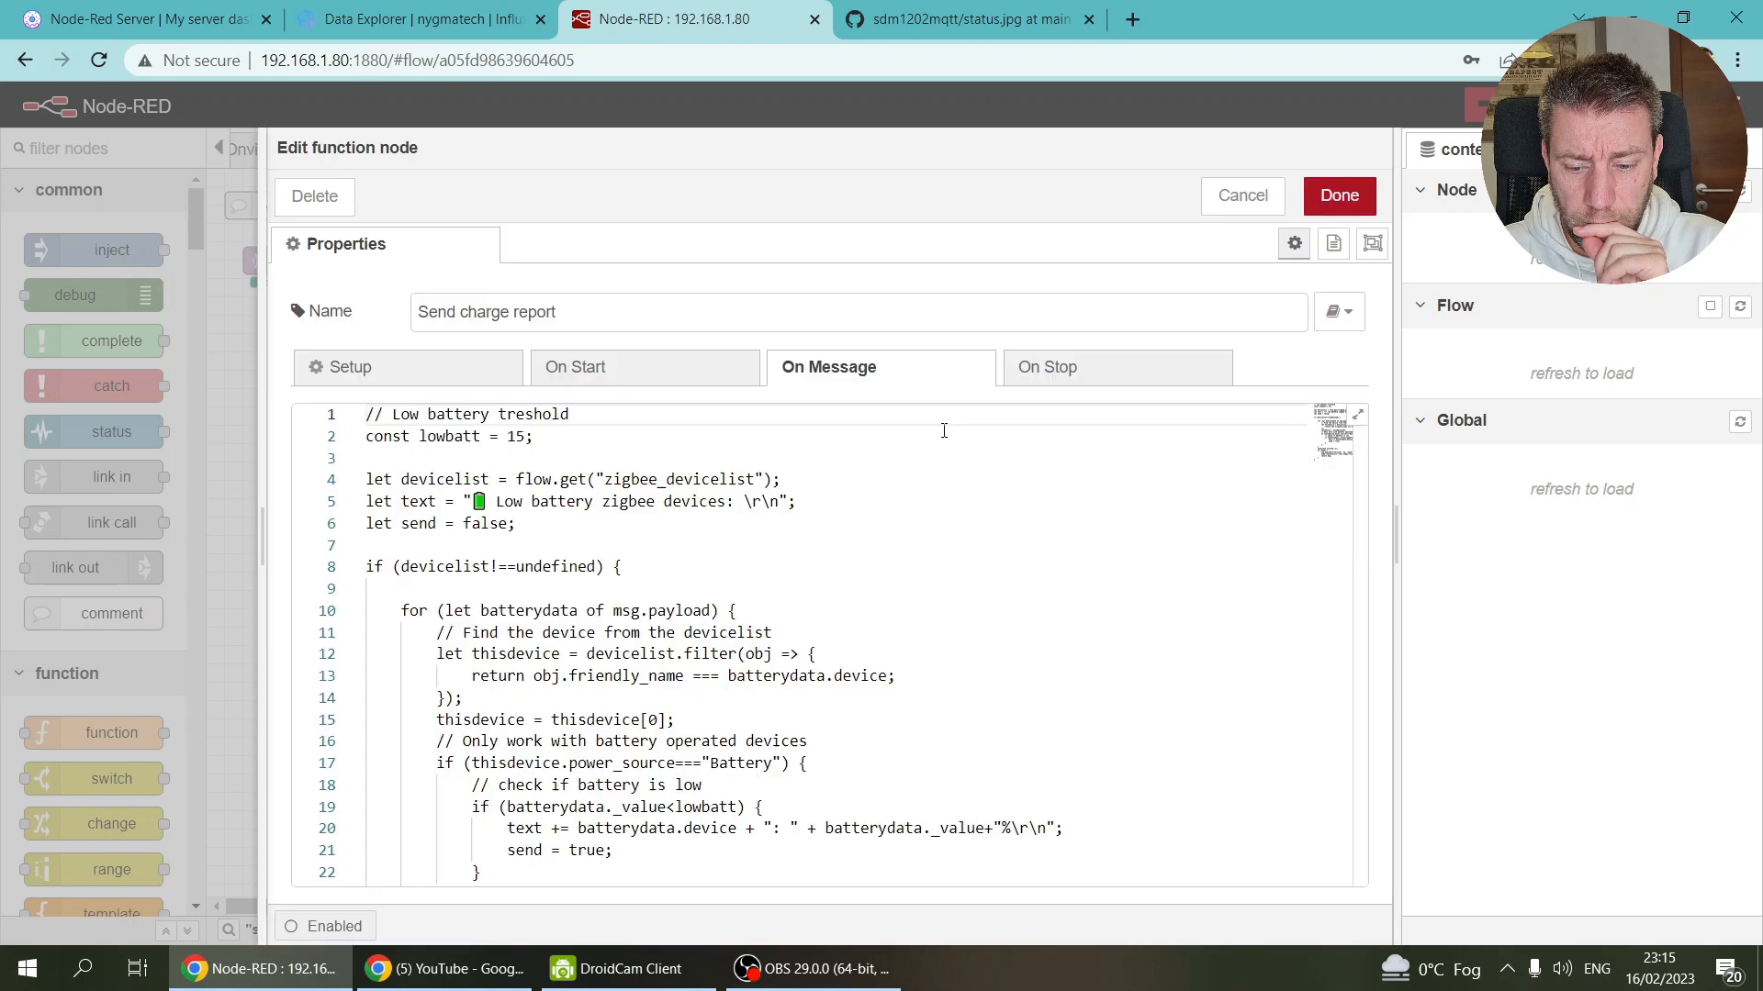
scroll(704, 529, down, 10)
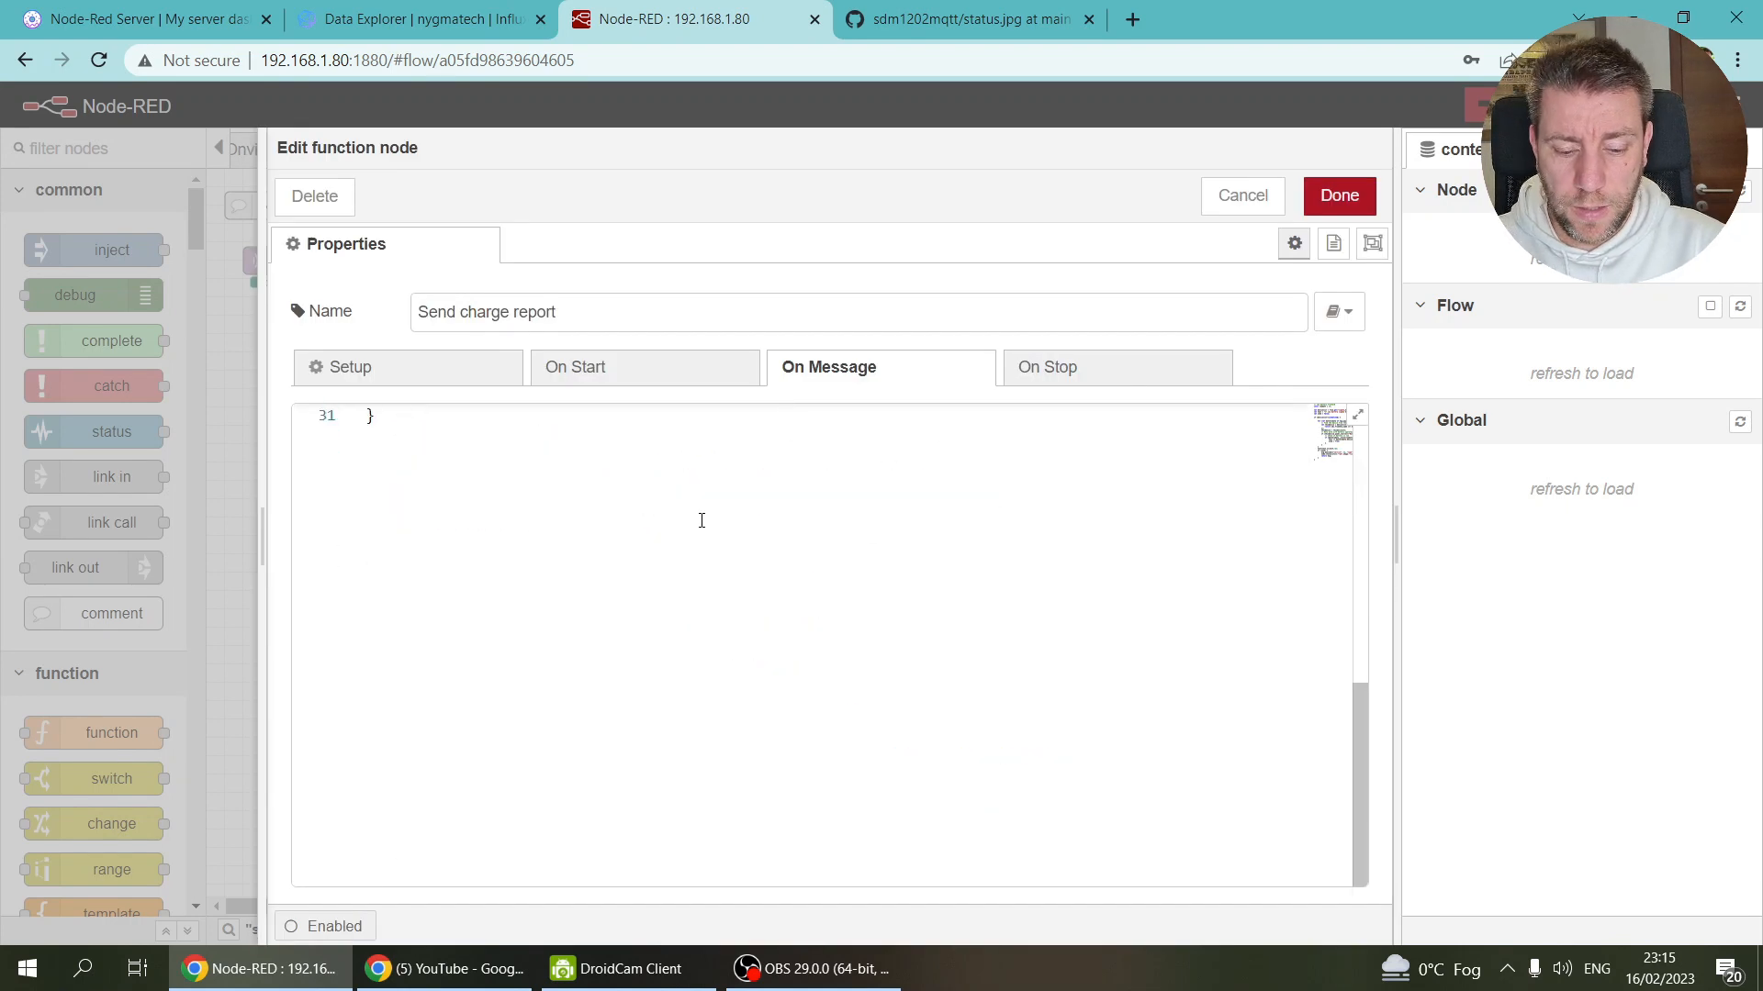
scroll(702, 518, up, 7)
scroll(702, 519, down, 1)
drag(526, 665, 52, 83)
key(BackSpace)
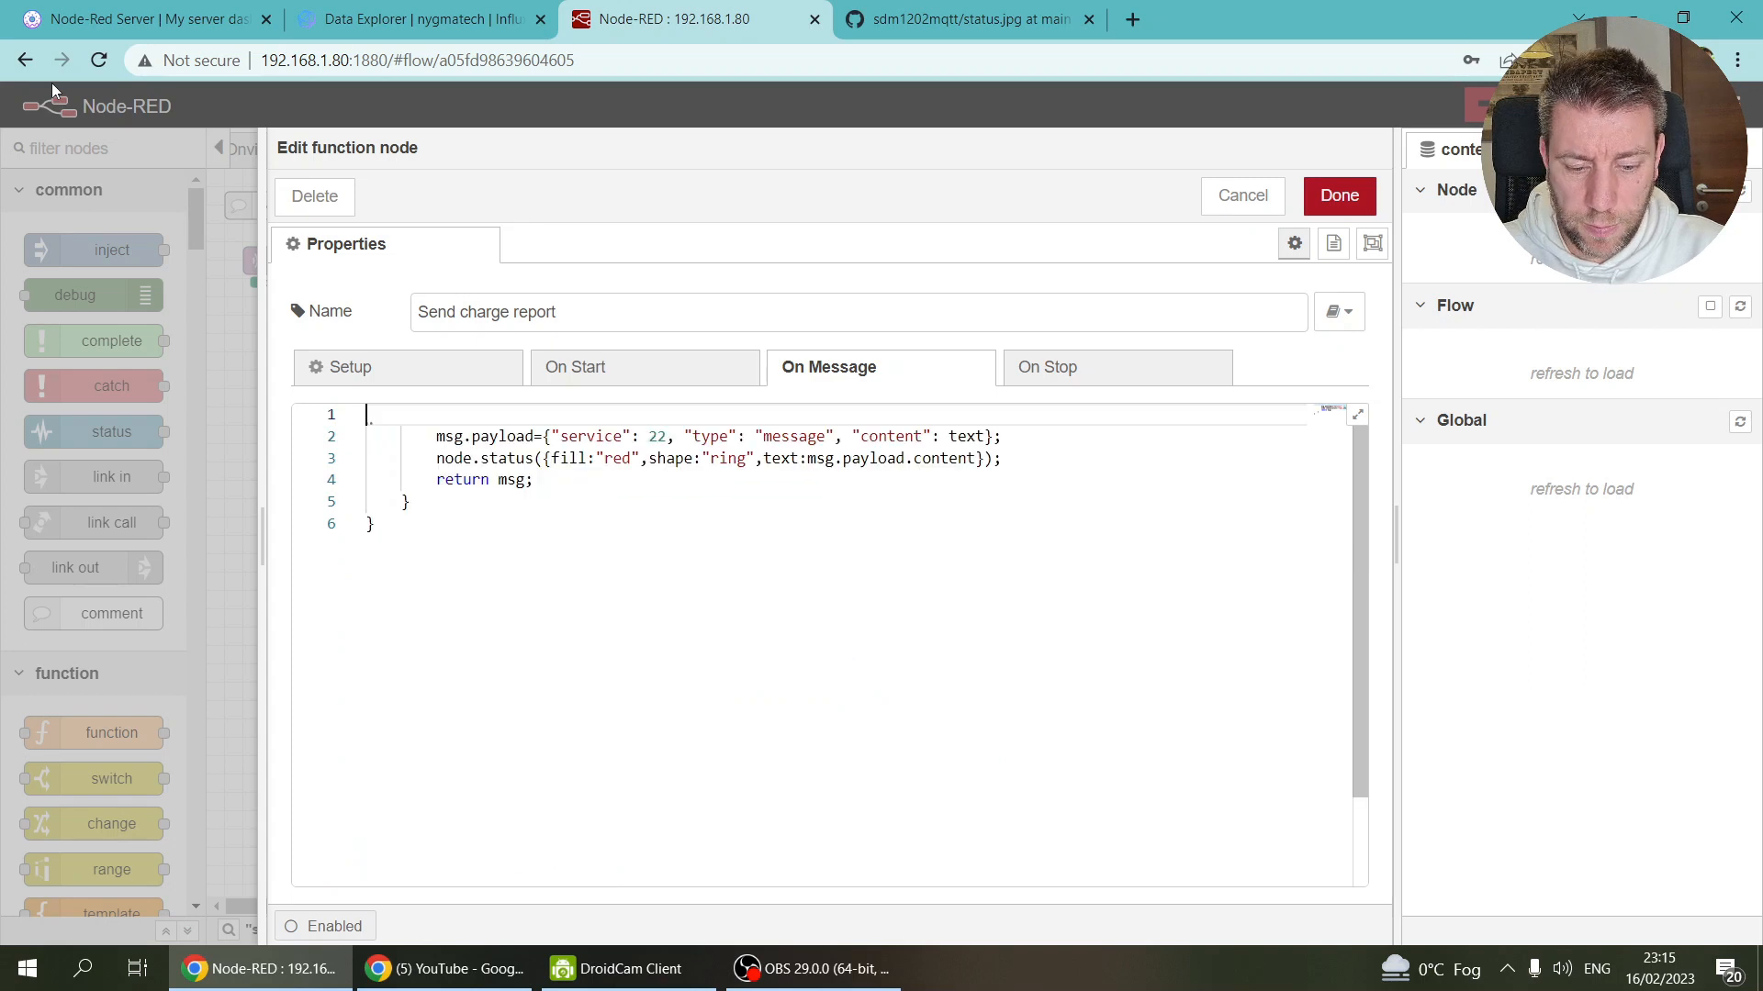
key(shift+Down)
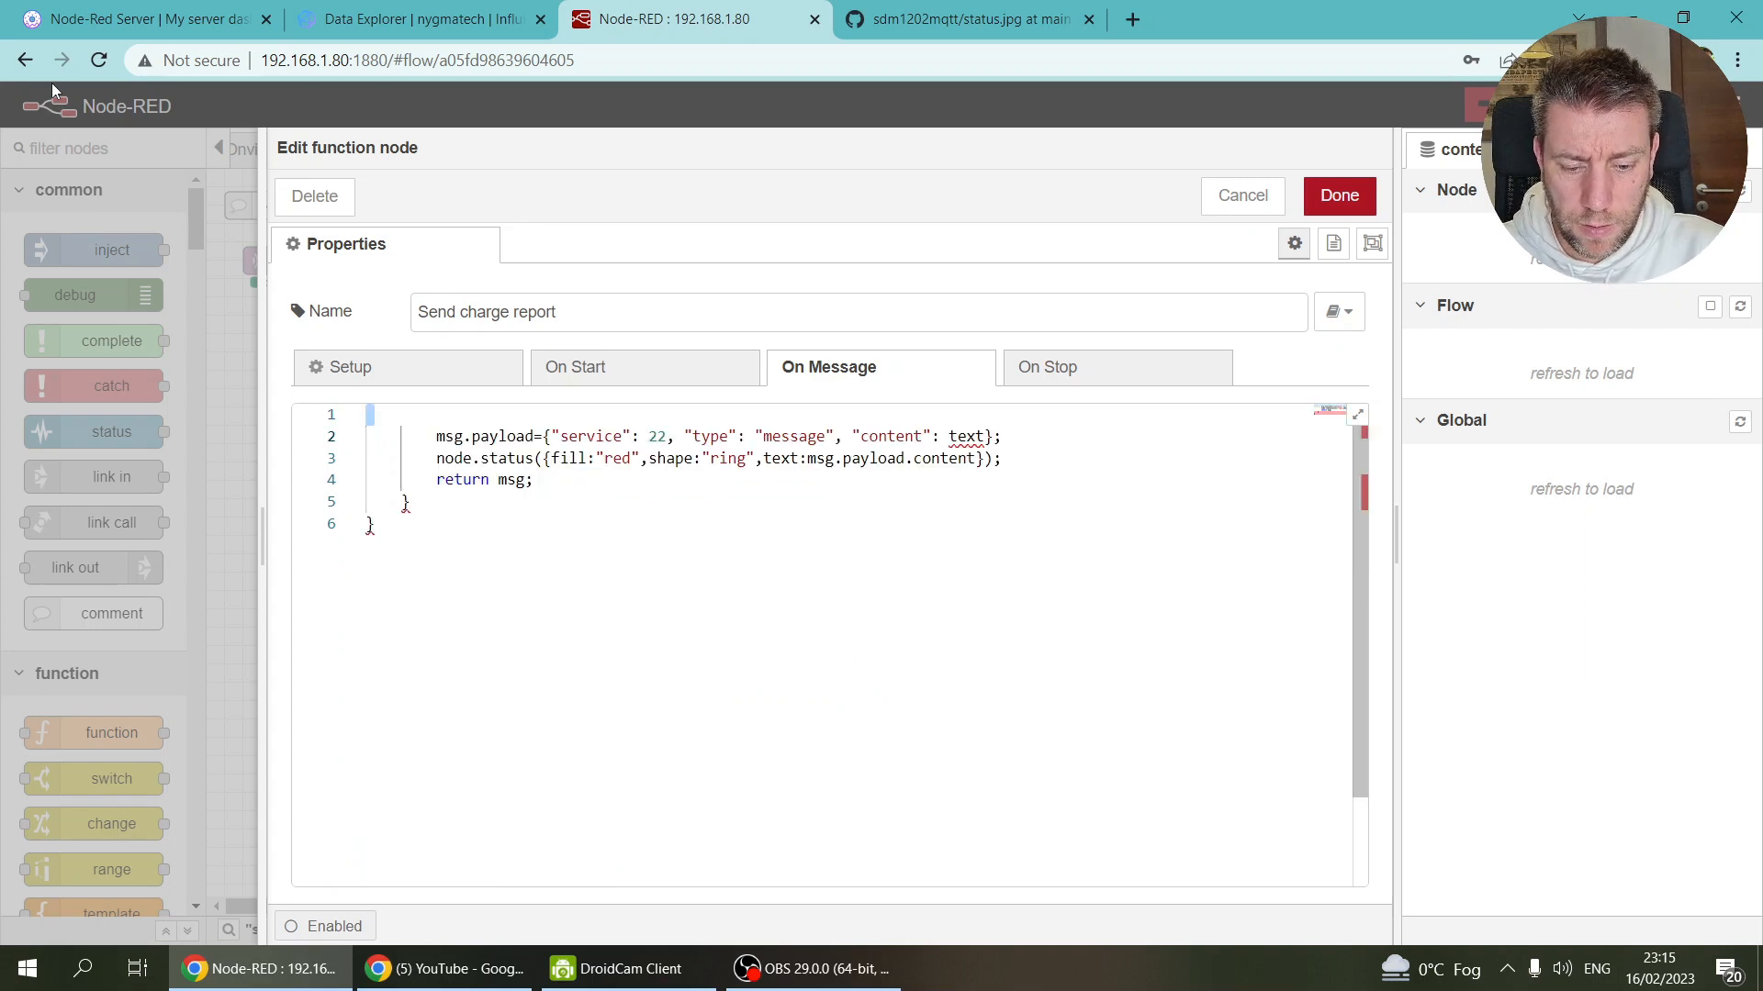
key(BackSpace)
Step: Strip the node.status line, closing braces and indentation, leaving msg.payload and return msg;, then view the server dashboard
key(Down)
key(shift+Down)
key(Down)
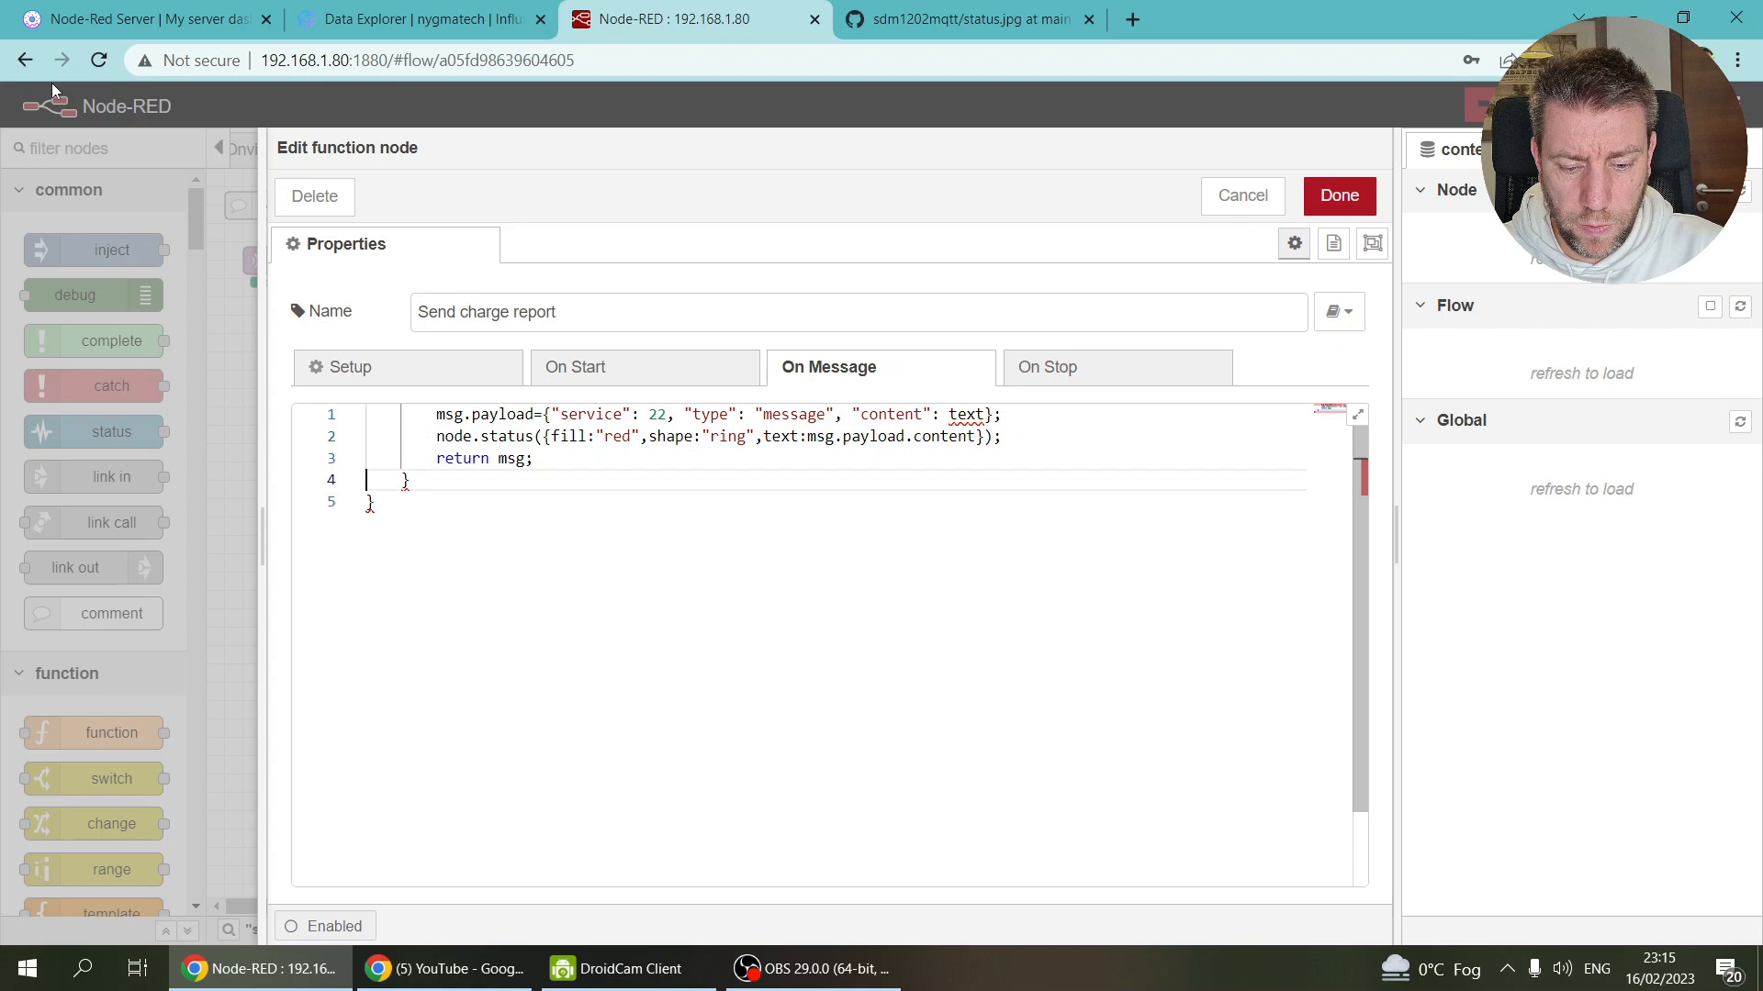
key(shift+Up)
key(BackSpace)
key(ctrl+shift+End)
key(BackSpace)
key(Up)
key(Delete)
key(Delete)
key(Delete)
key(Delete)
key(Delete)
key(Delete)
key(Delete)
key(Delete)
key(Down)
key(Delete)
key(Delete)
key(Delete)
key(Delete)
key(Delete)
key(Delete)
key(Delete)
key(Delete)
key(Up)
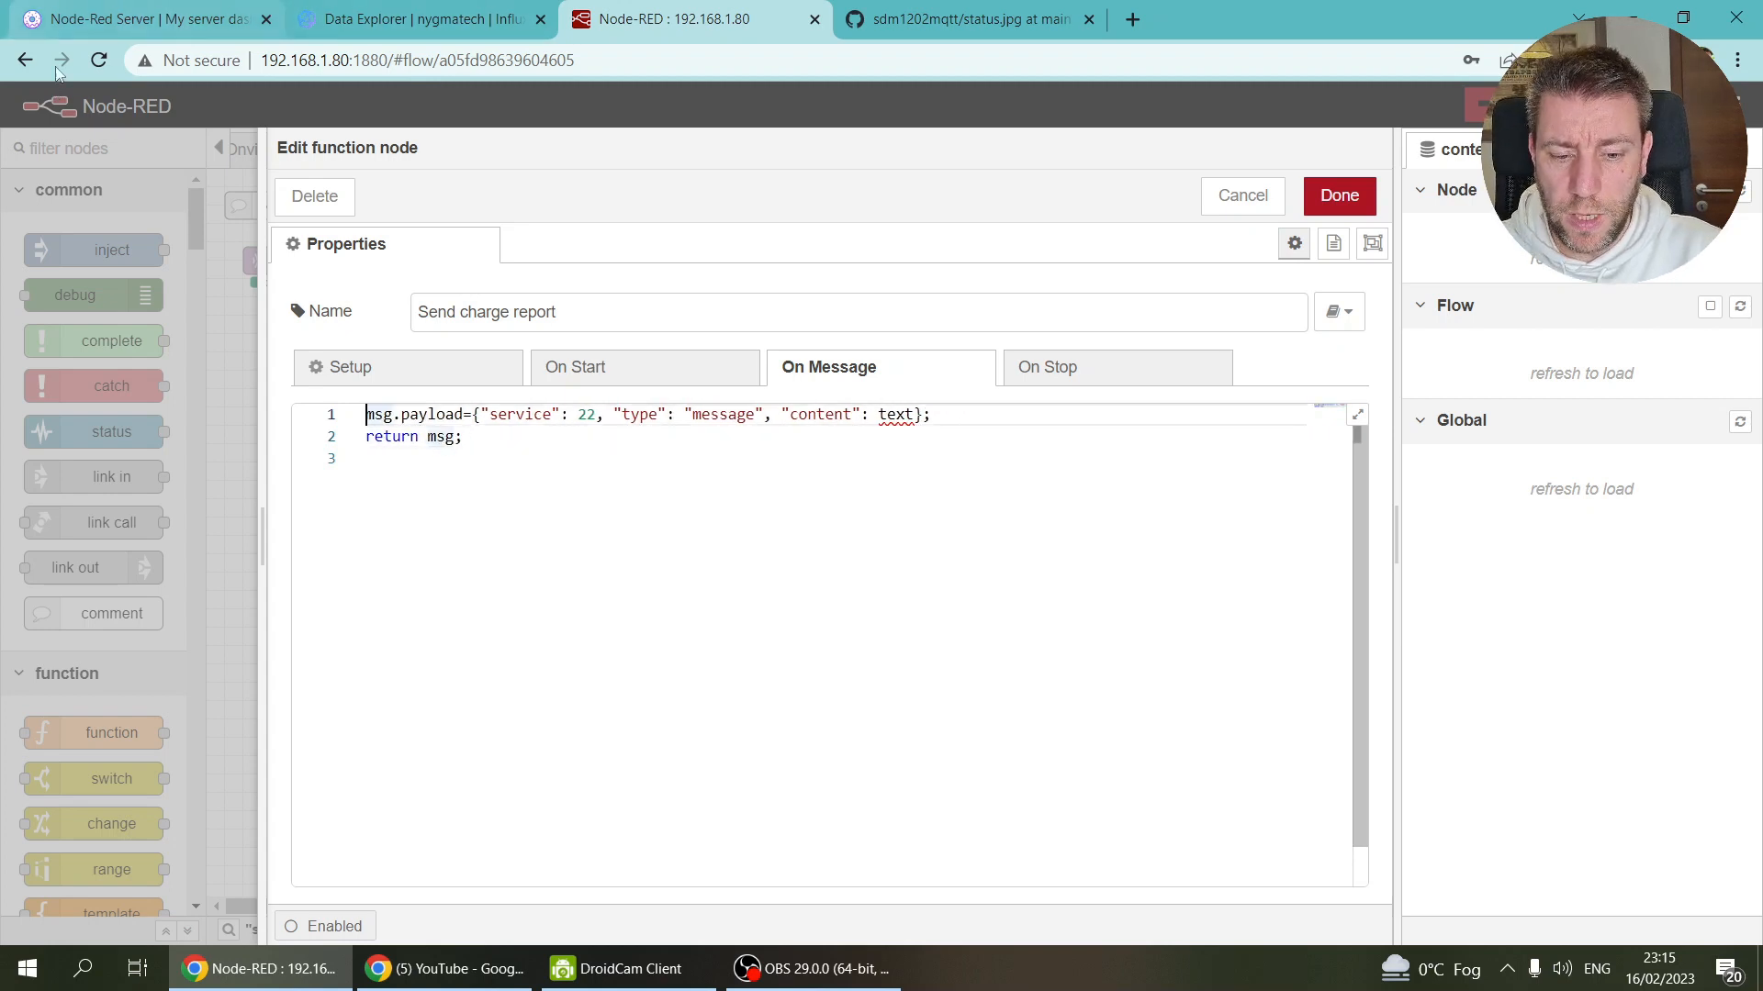
click(91, 17)
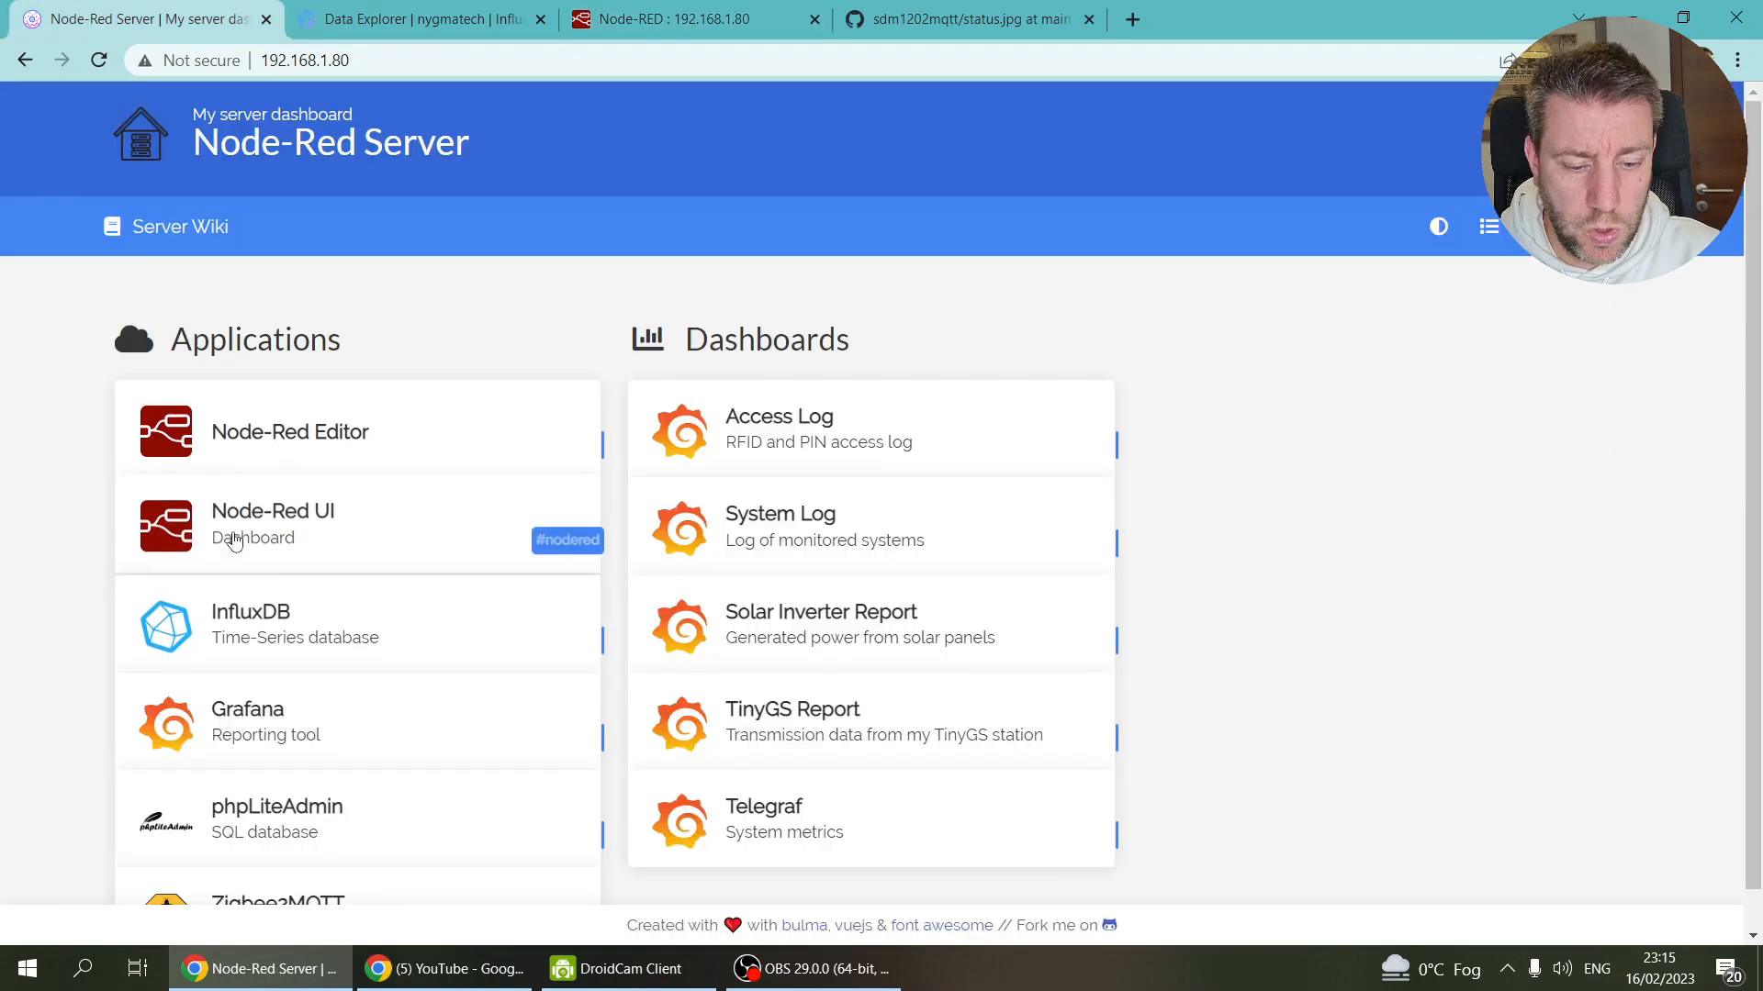
Step: Open the Node-Red UI dashboard and navigate to its Telegram page
click(285, 540)
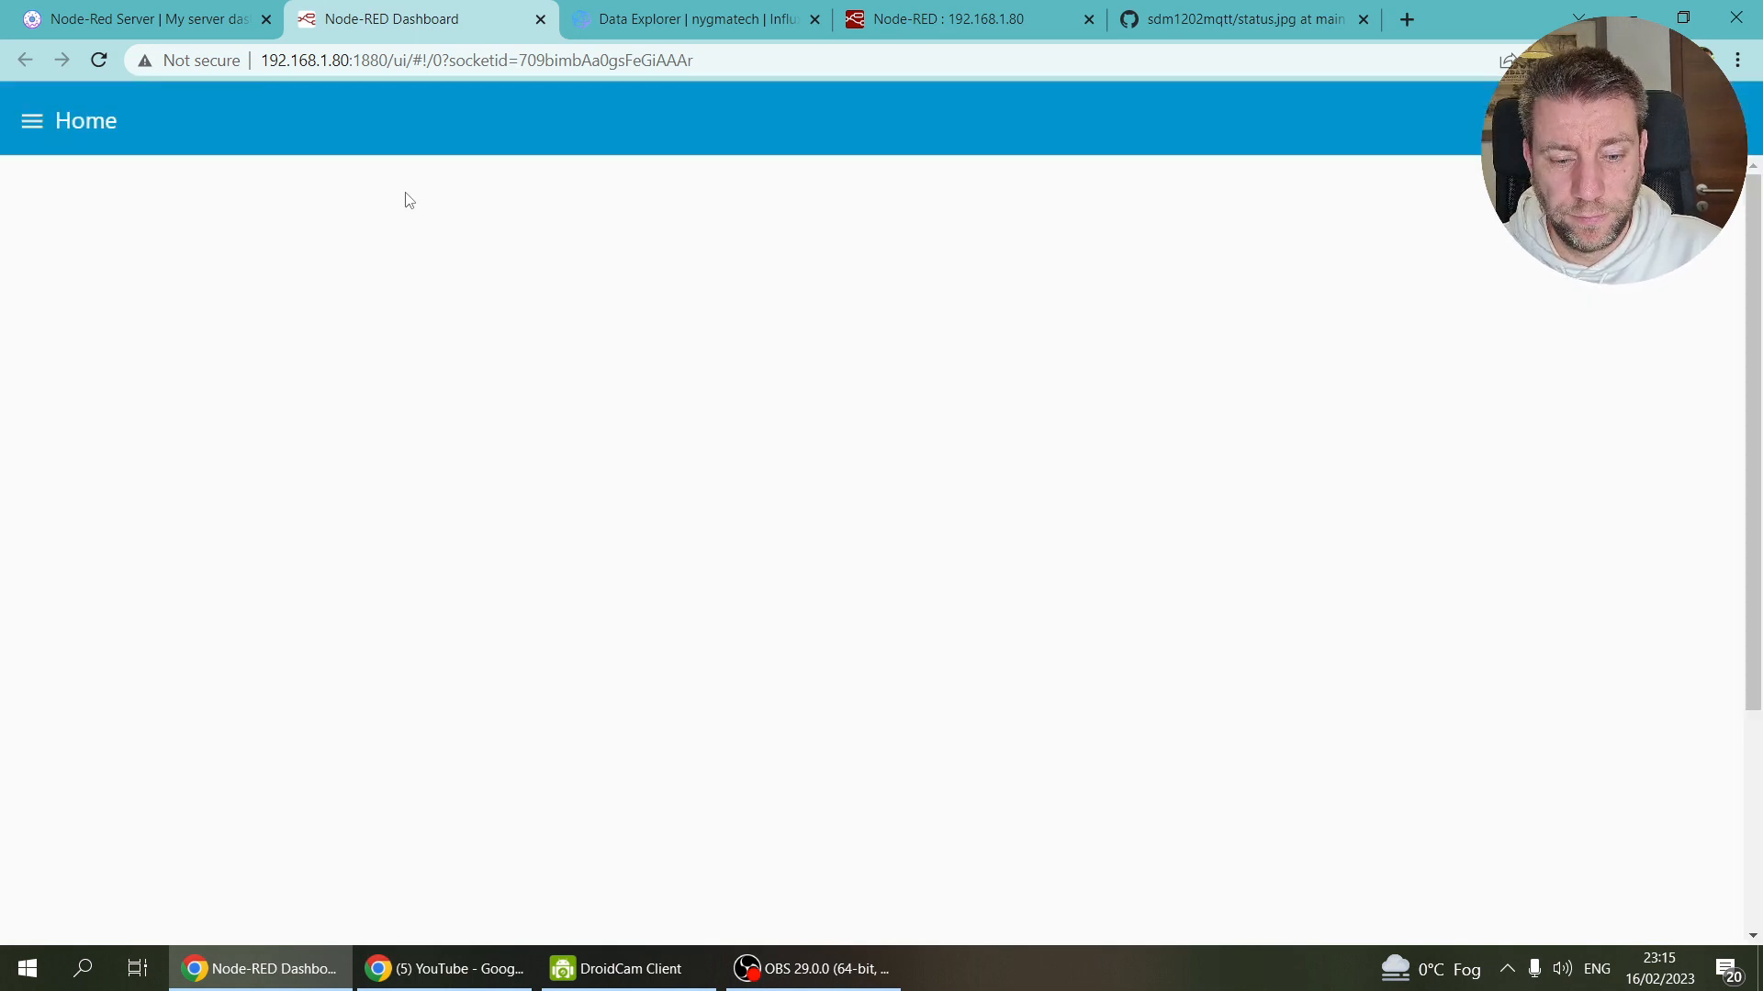
click(33, 121)
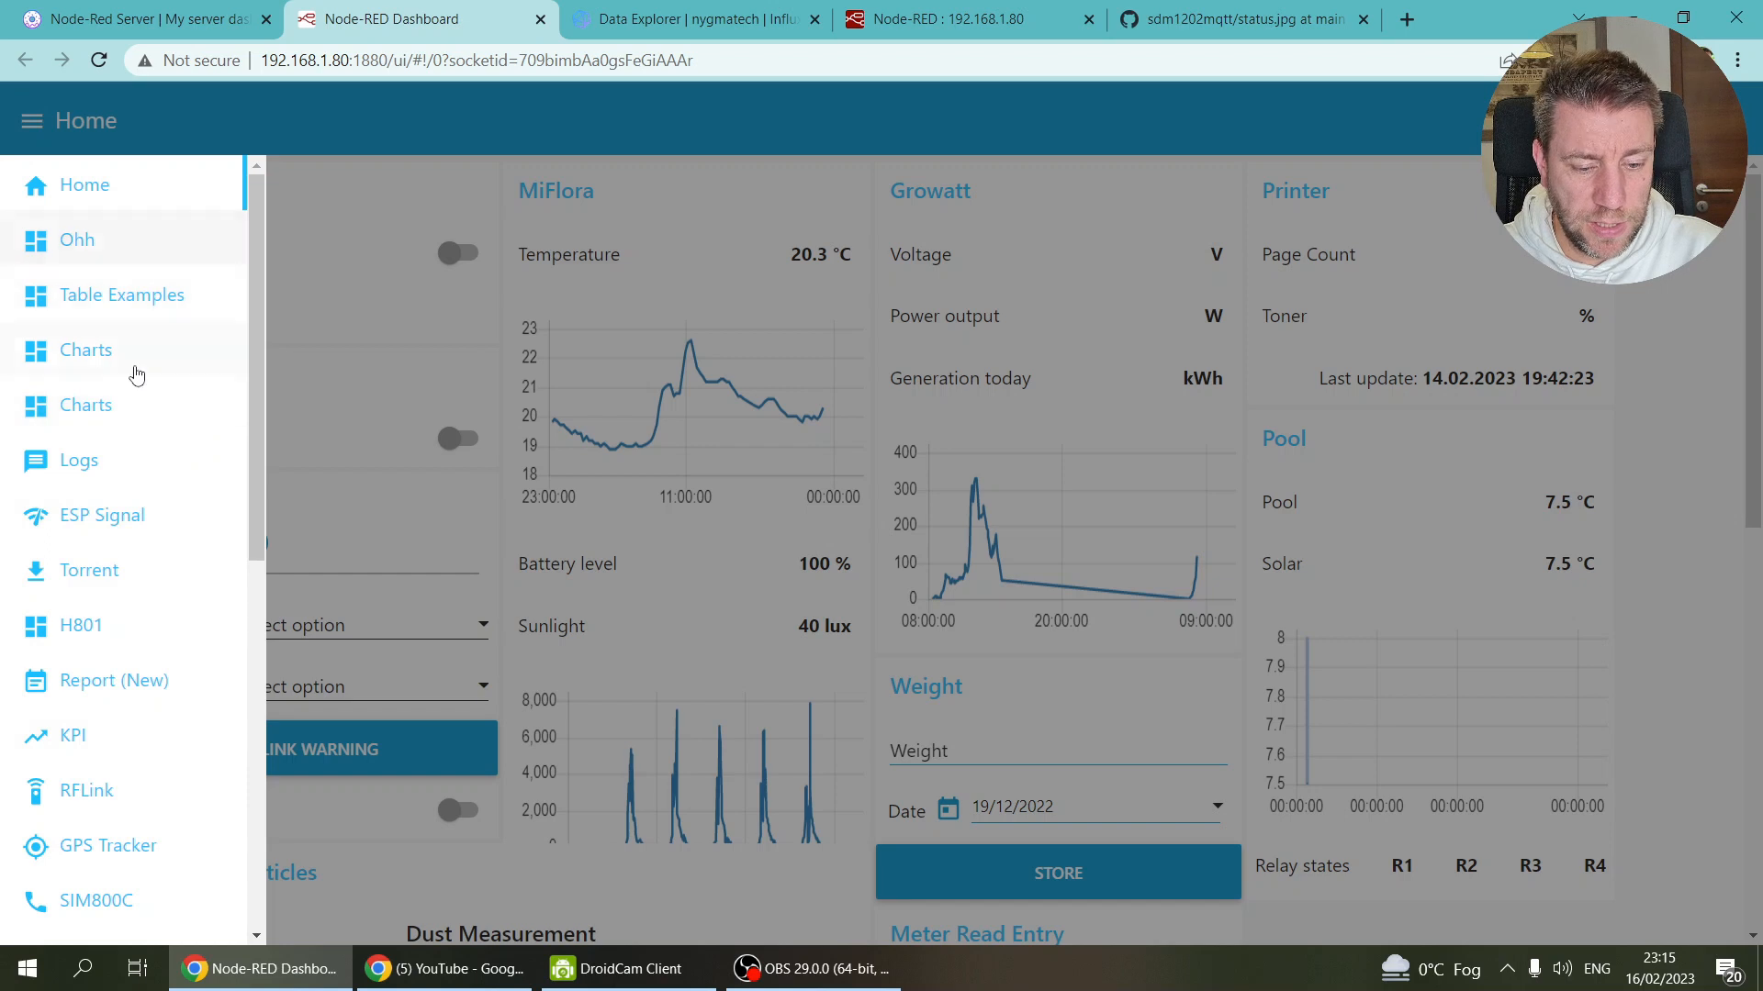
scroll(137, 374, down, 6)
click(70, 551)
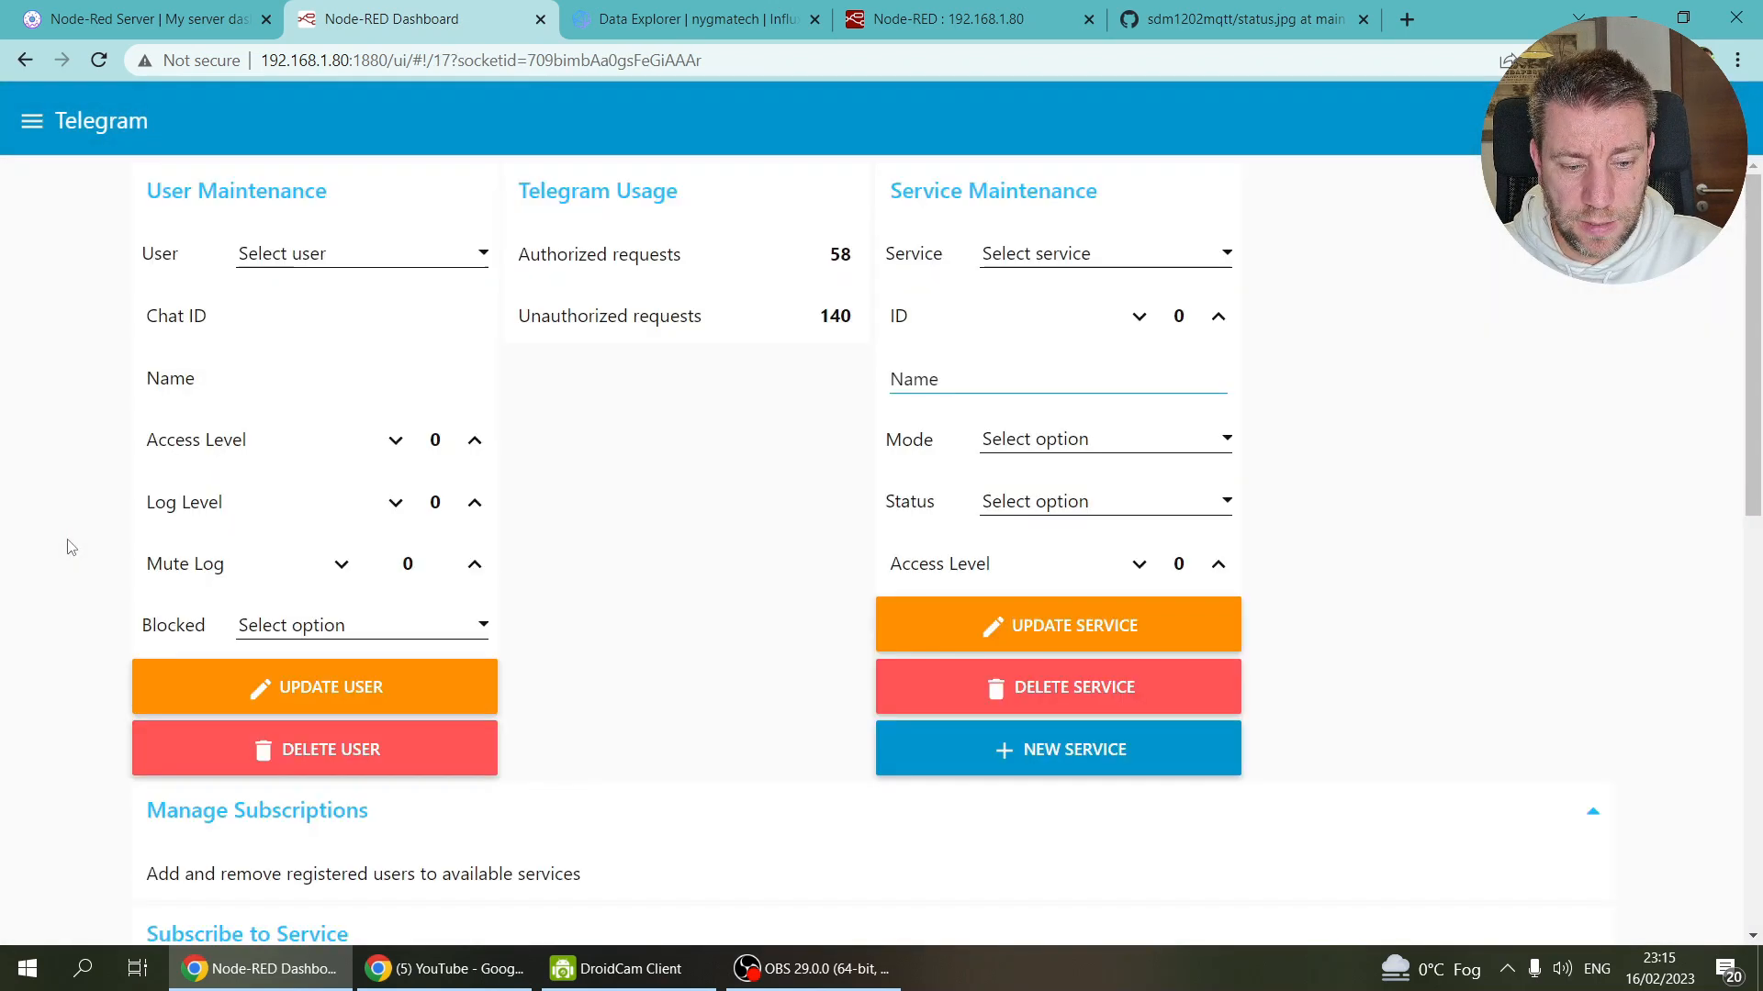
Step: Create a new Telegram service and rename the placeholder to EV
click(1093, 257)
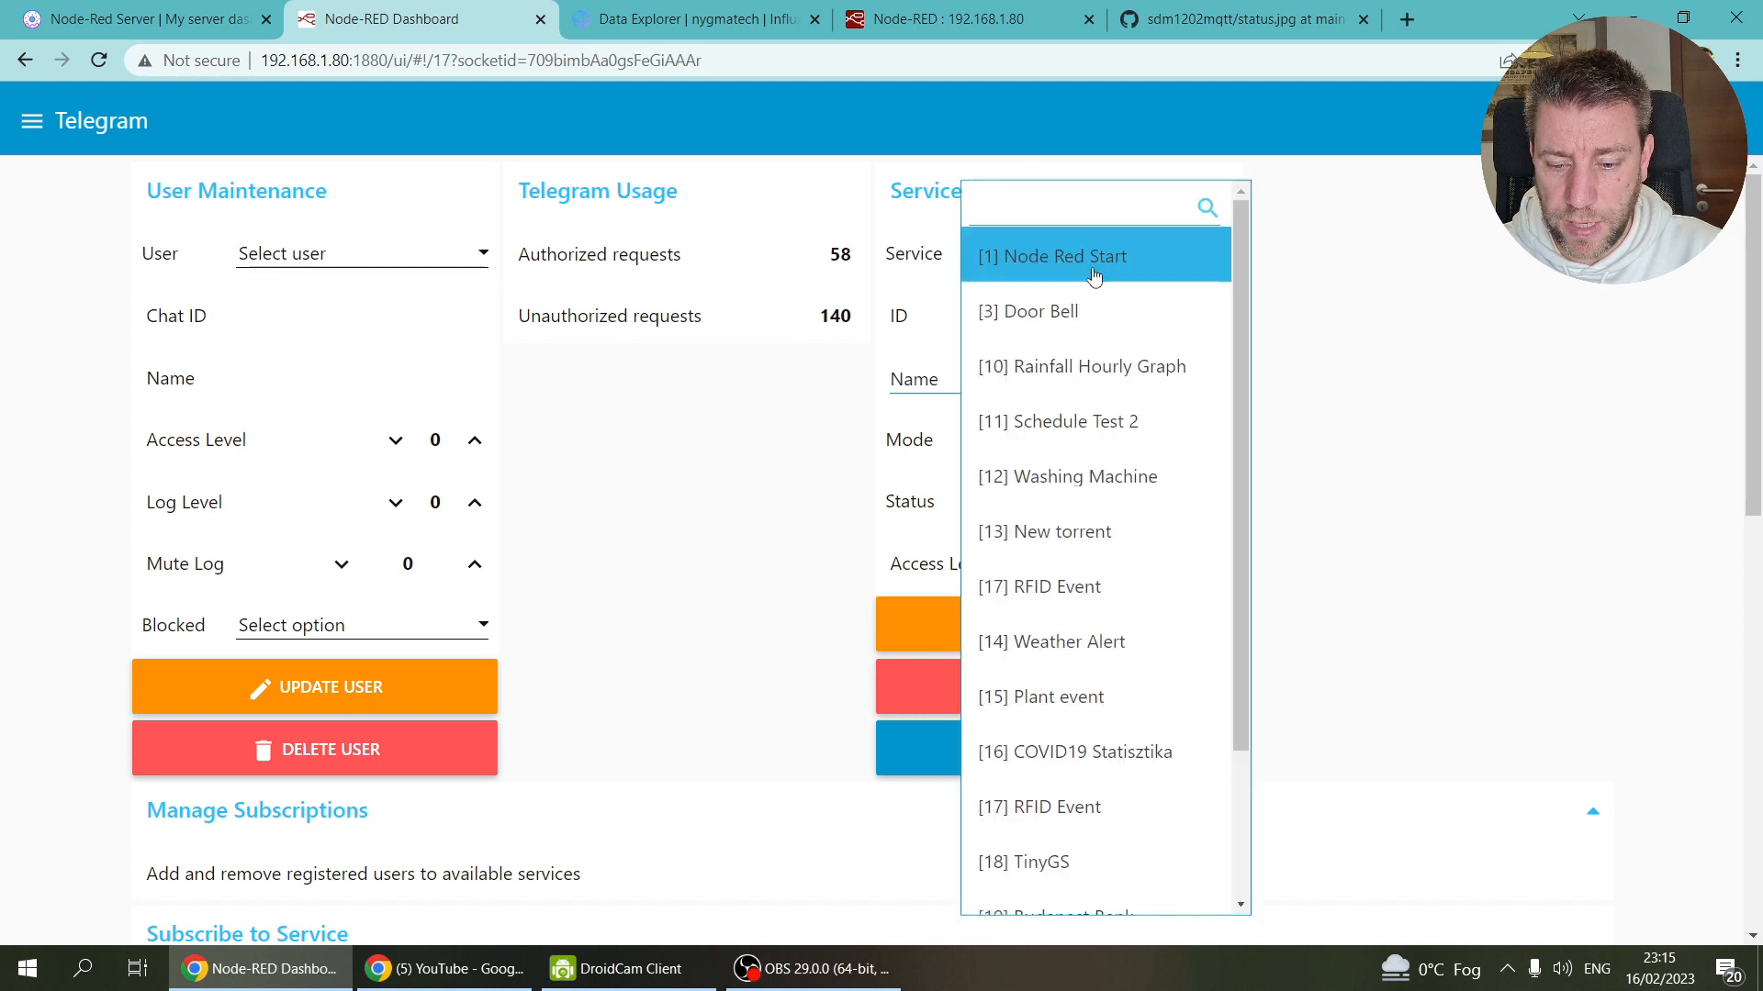
scroll(1137, 384, down, 2)
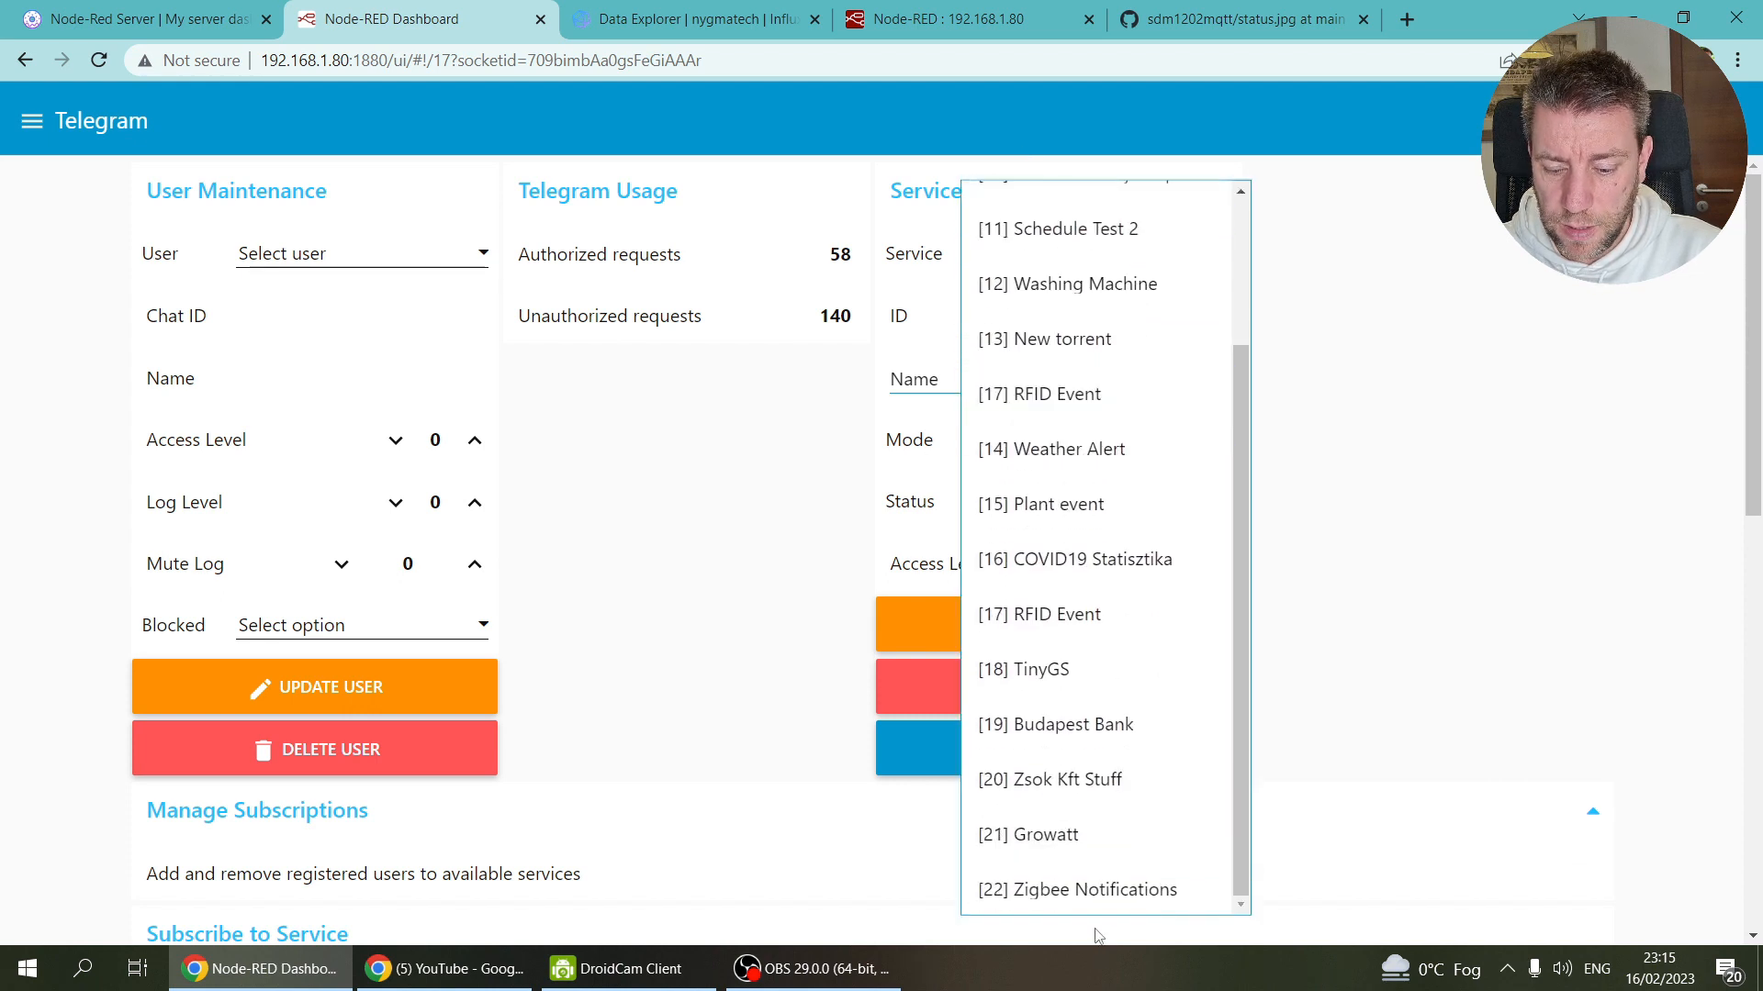
click(1386, 265)
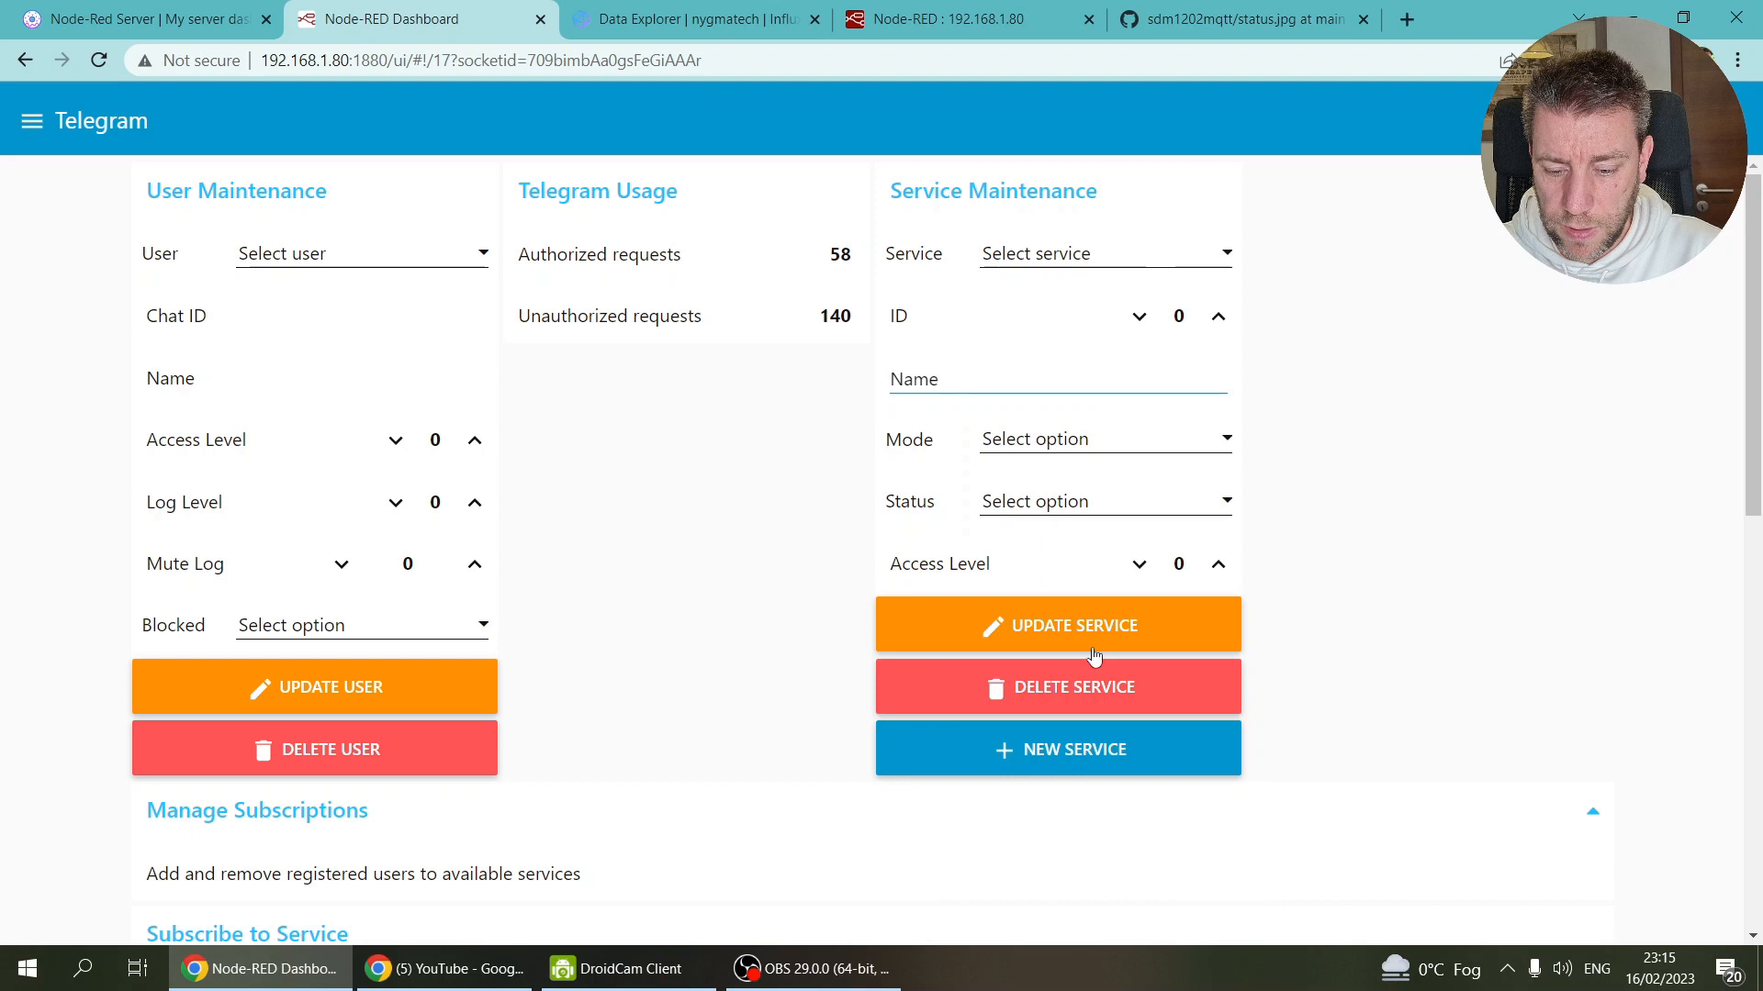
click(1092, 748)
click(1141, 260)
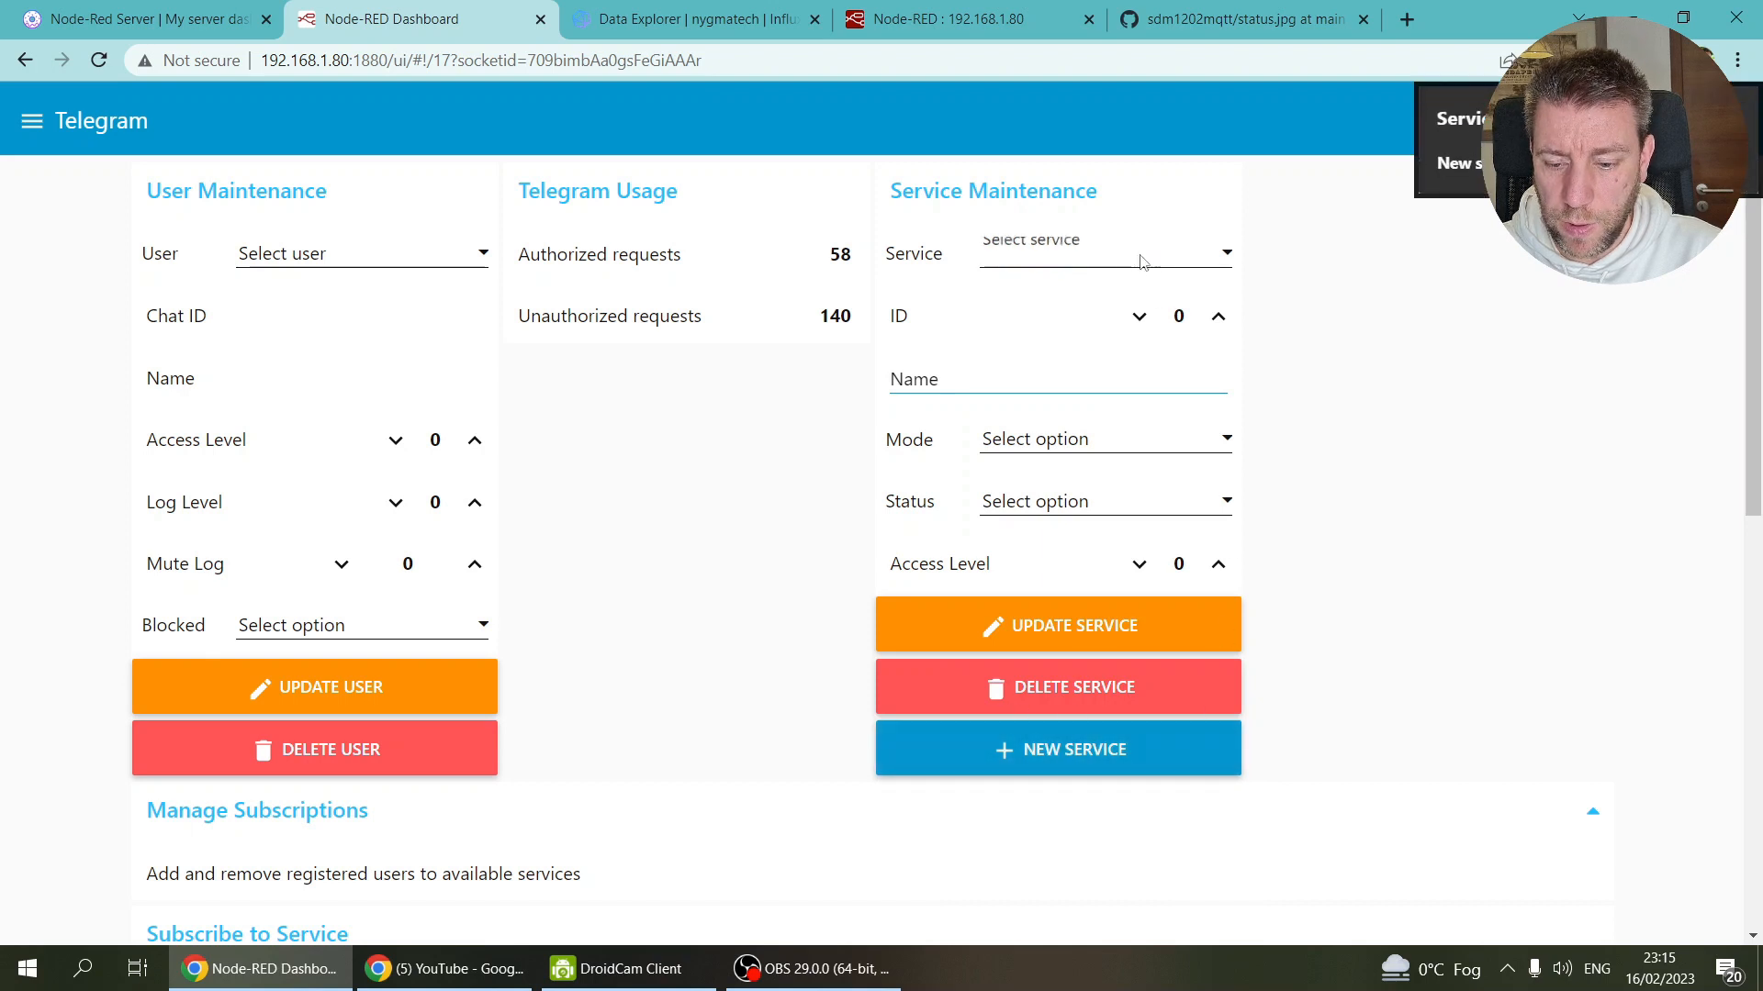
scroll(1097, 826, down, 3)
click(1095, 890)
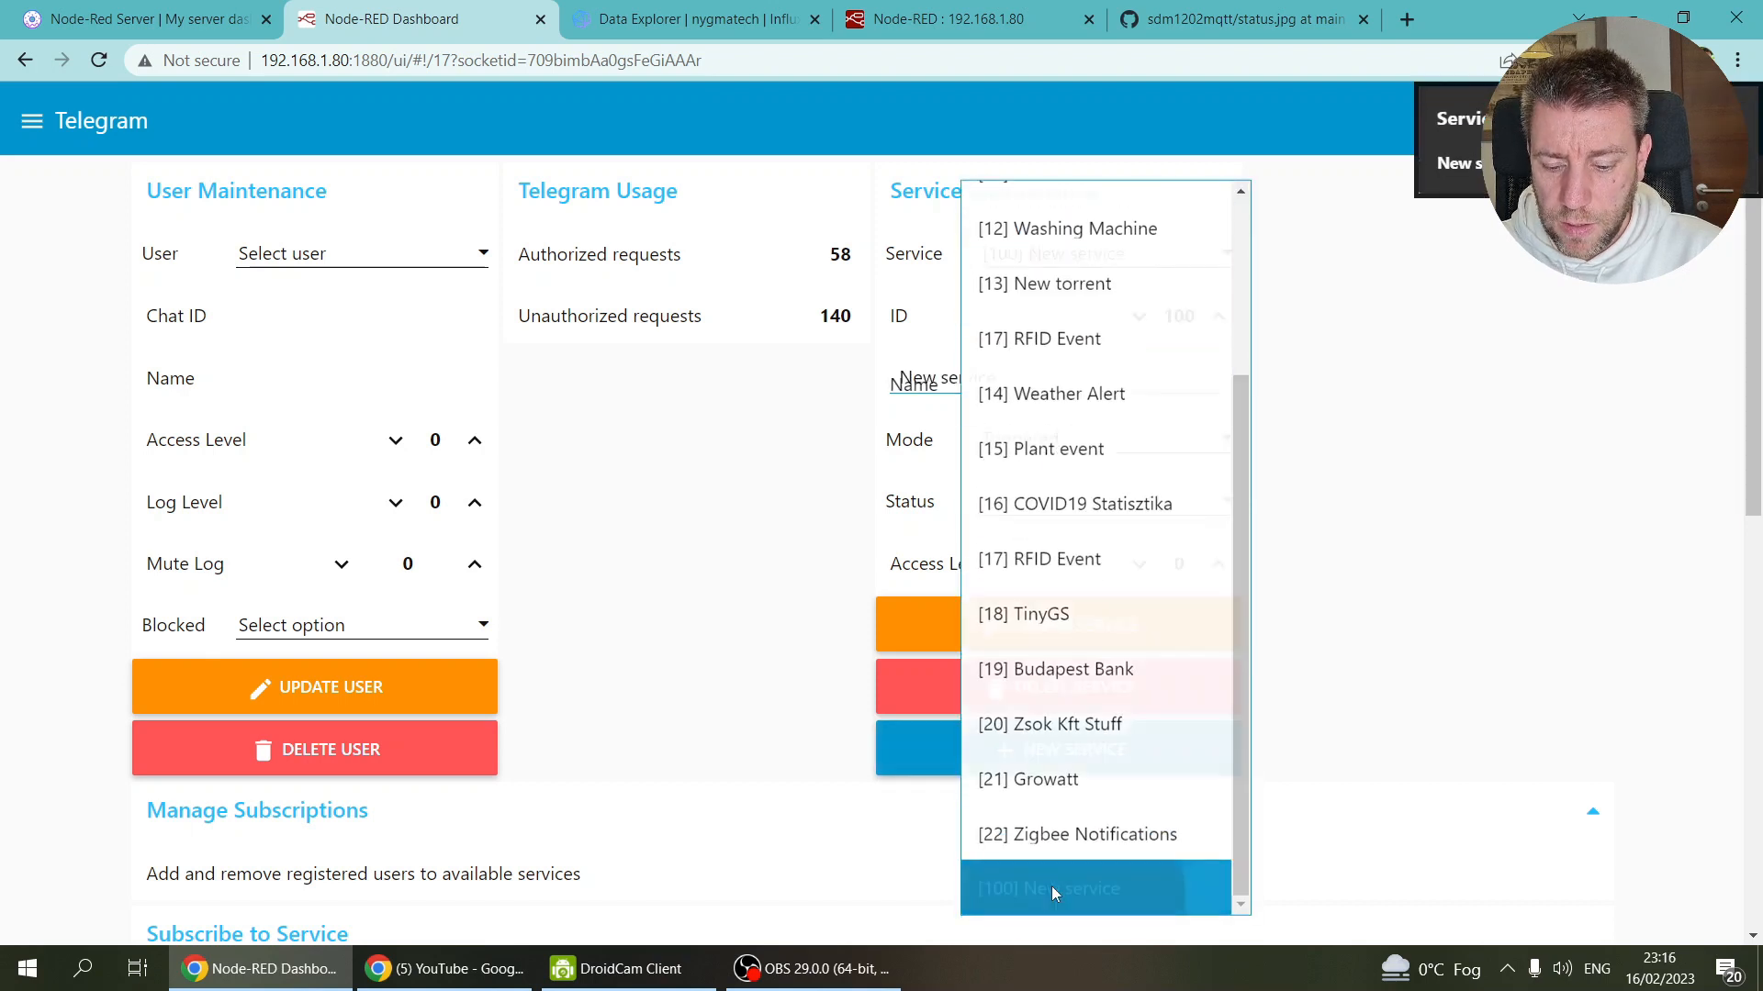
drag(1025, 378, 781, 389)
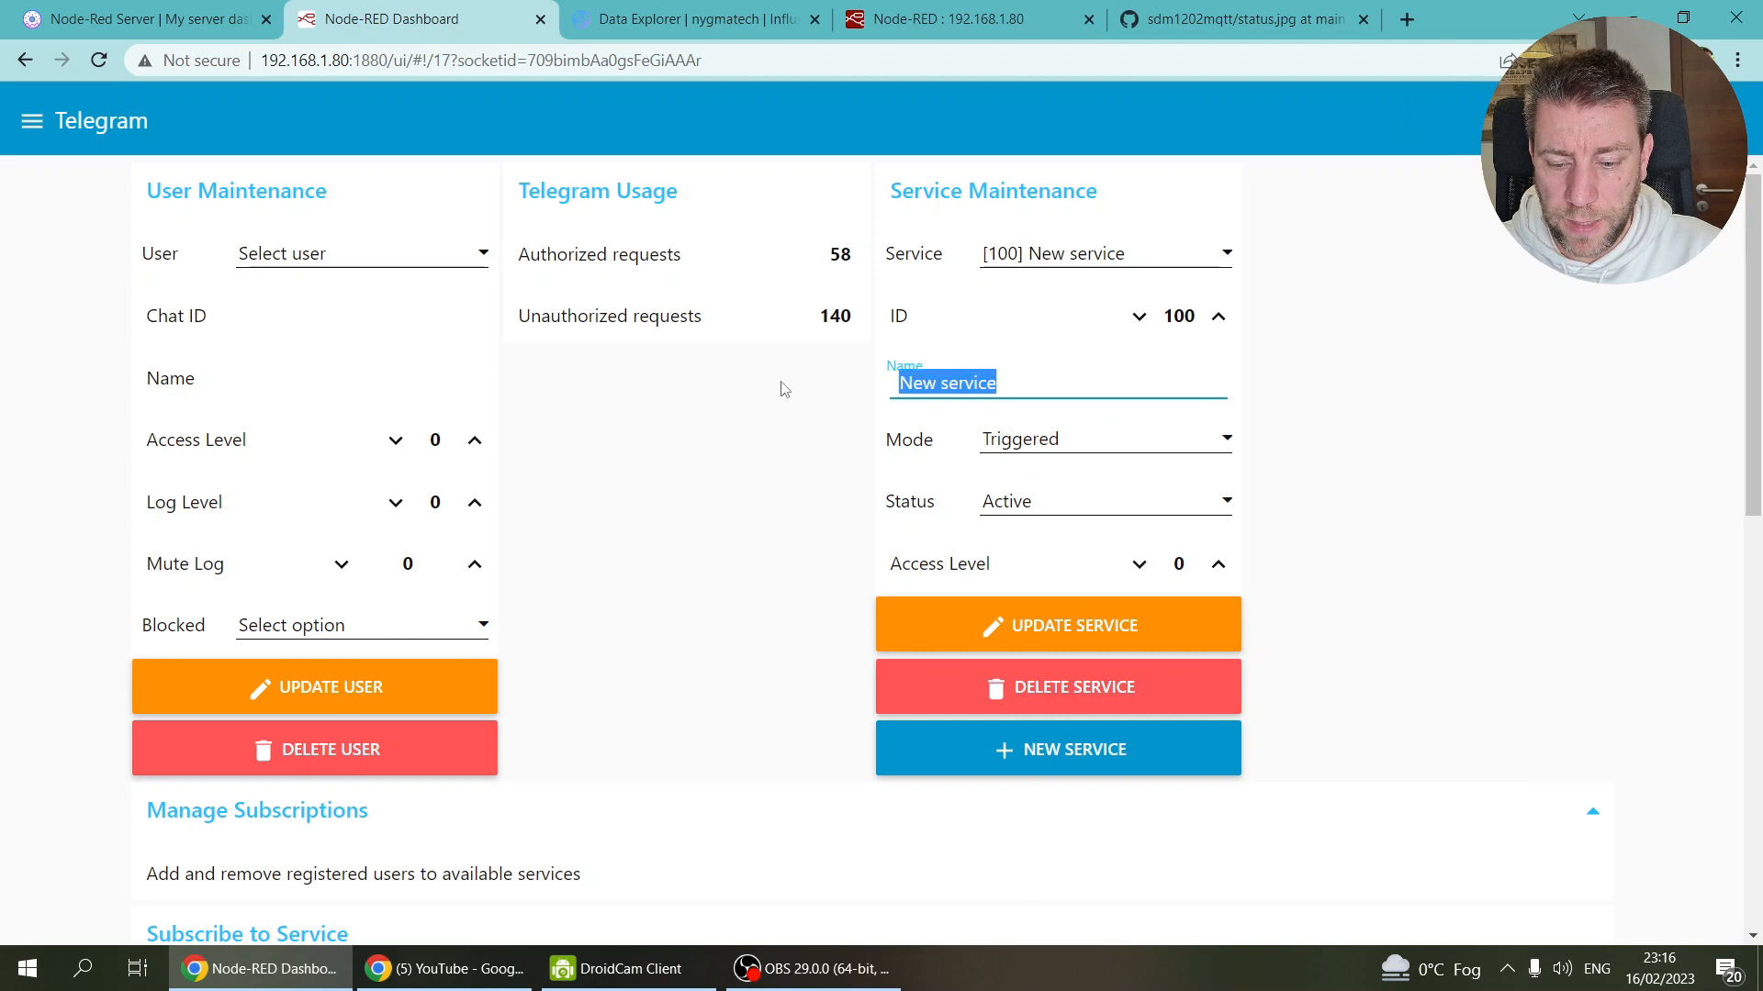
text(EV)
Step: Set the new service's ID to 23 and access level to 1, then update it
click(1139, 318)
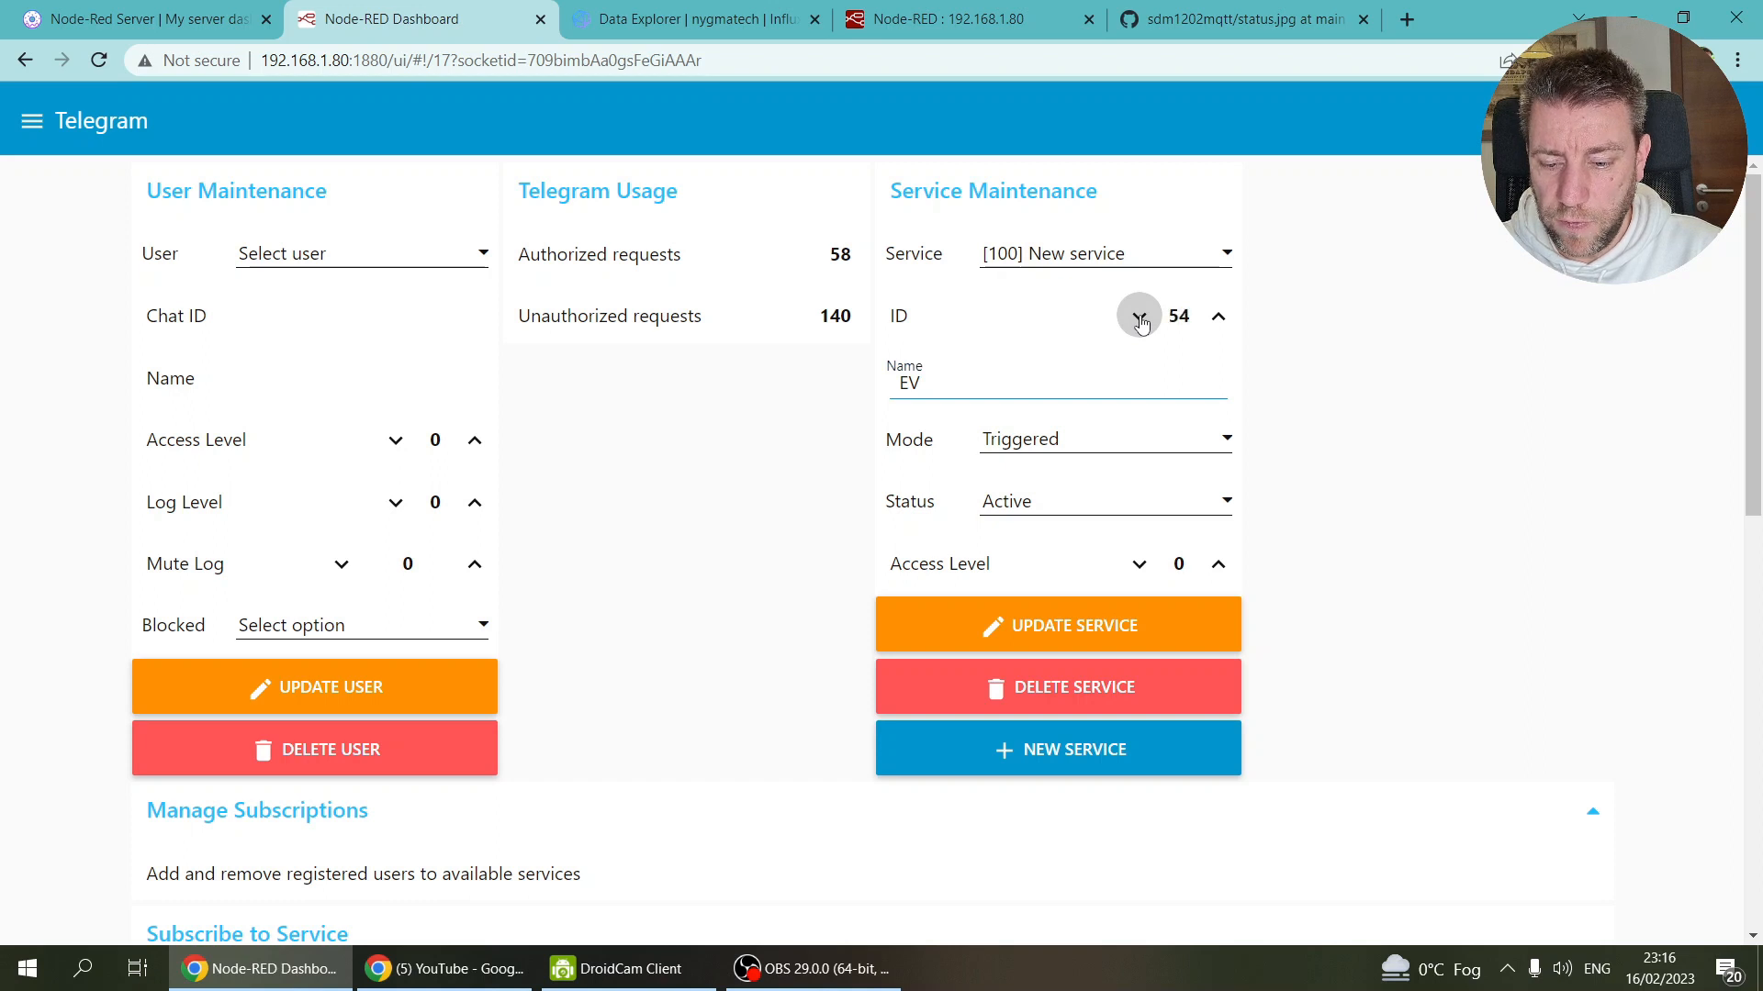
click(1219, 317)
click(1219, 318)
click(1219, 317)
click(1219, 317)
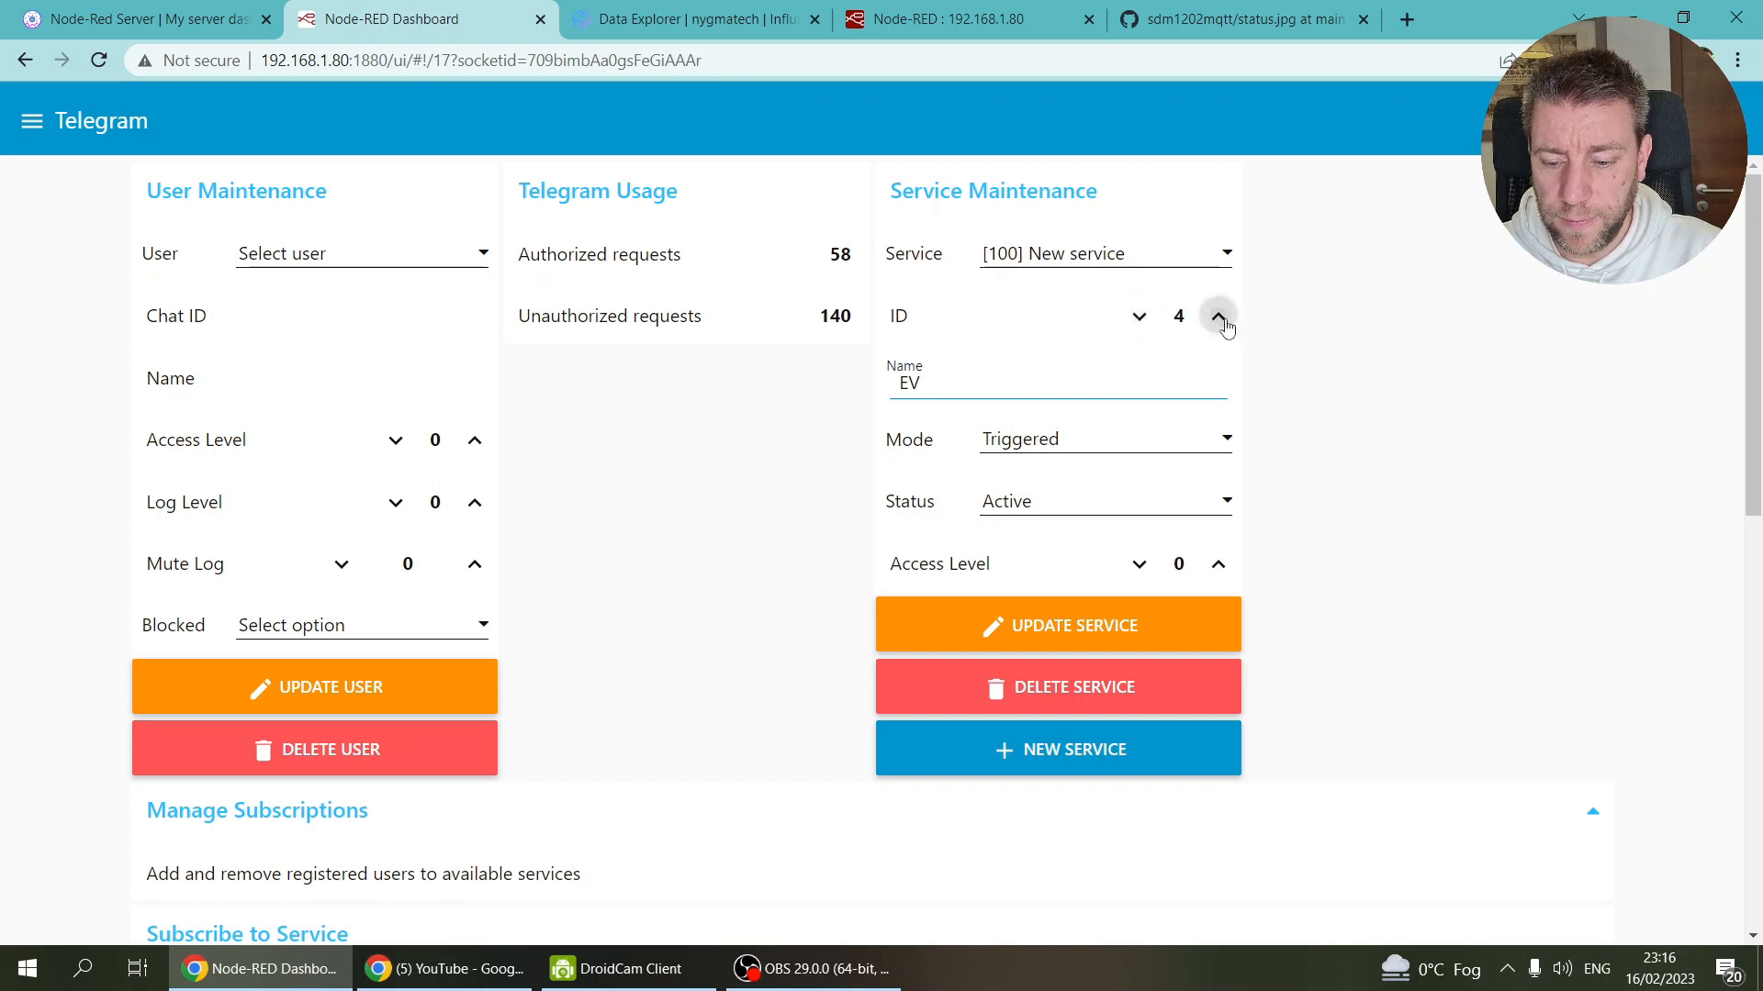
click(1219, 318)
click(1219, 318)
click(1219, 317)
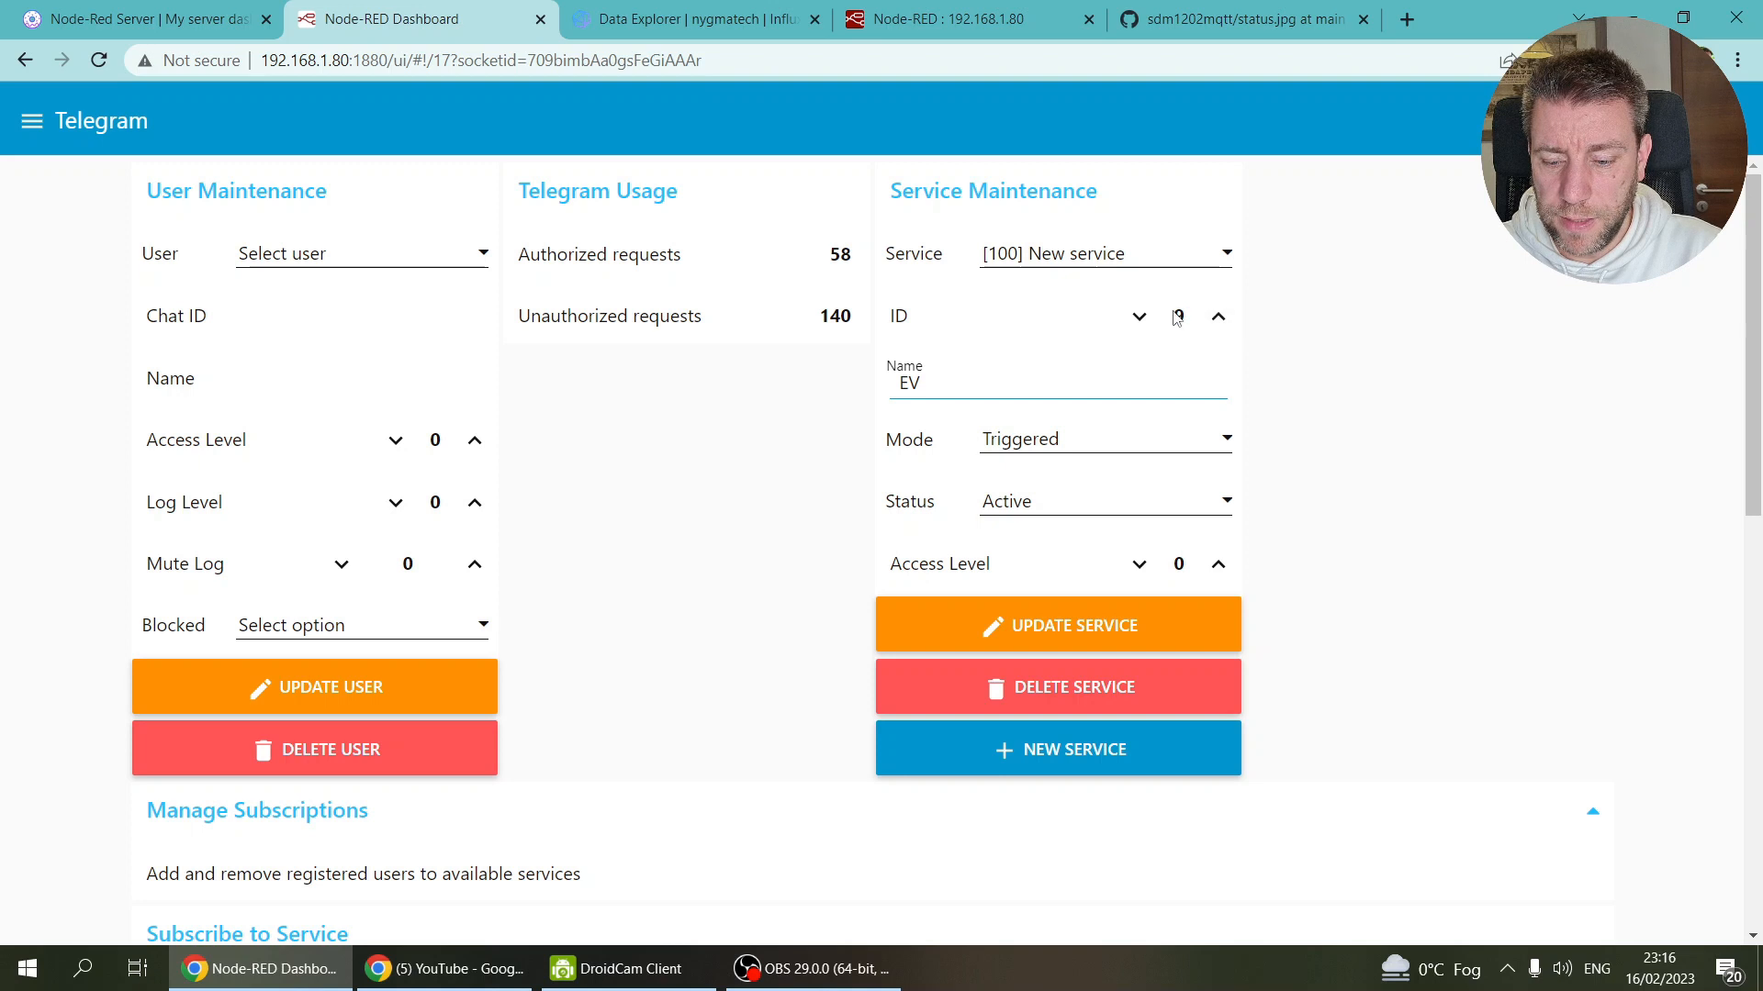
click(1217, 317)
click(1218, 317)
click(1218, 318)
click(1217, 318)
click(1218, 317)
click(1218, 318)
click(1218, 317)
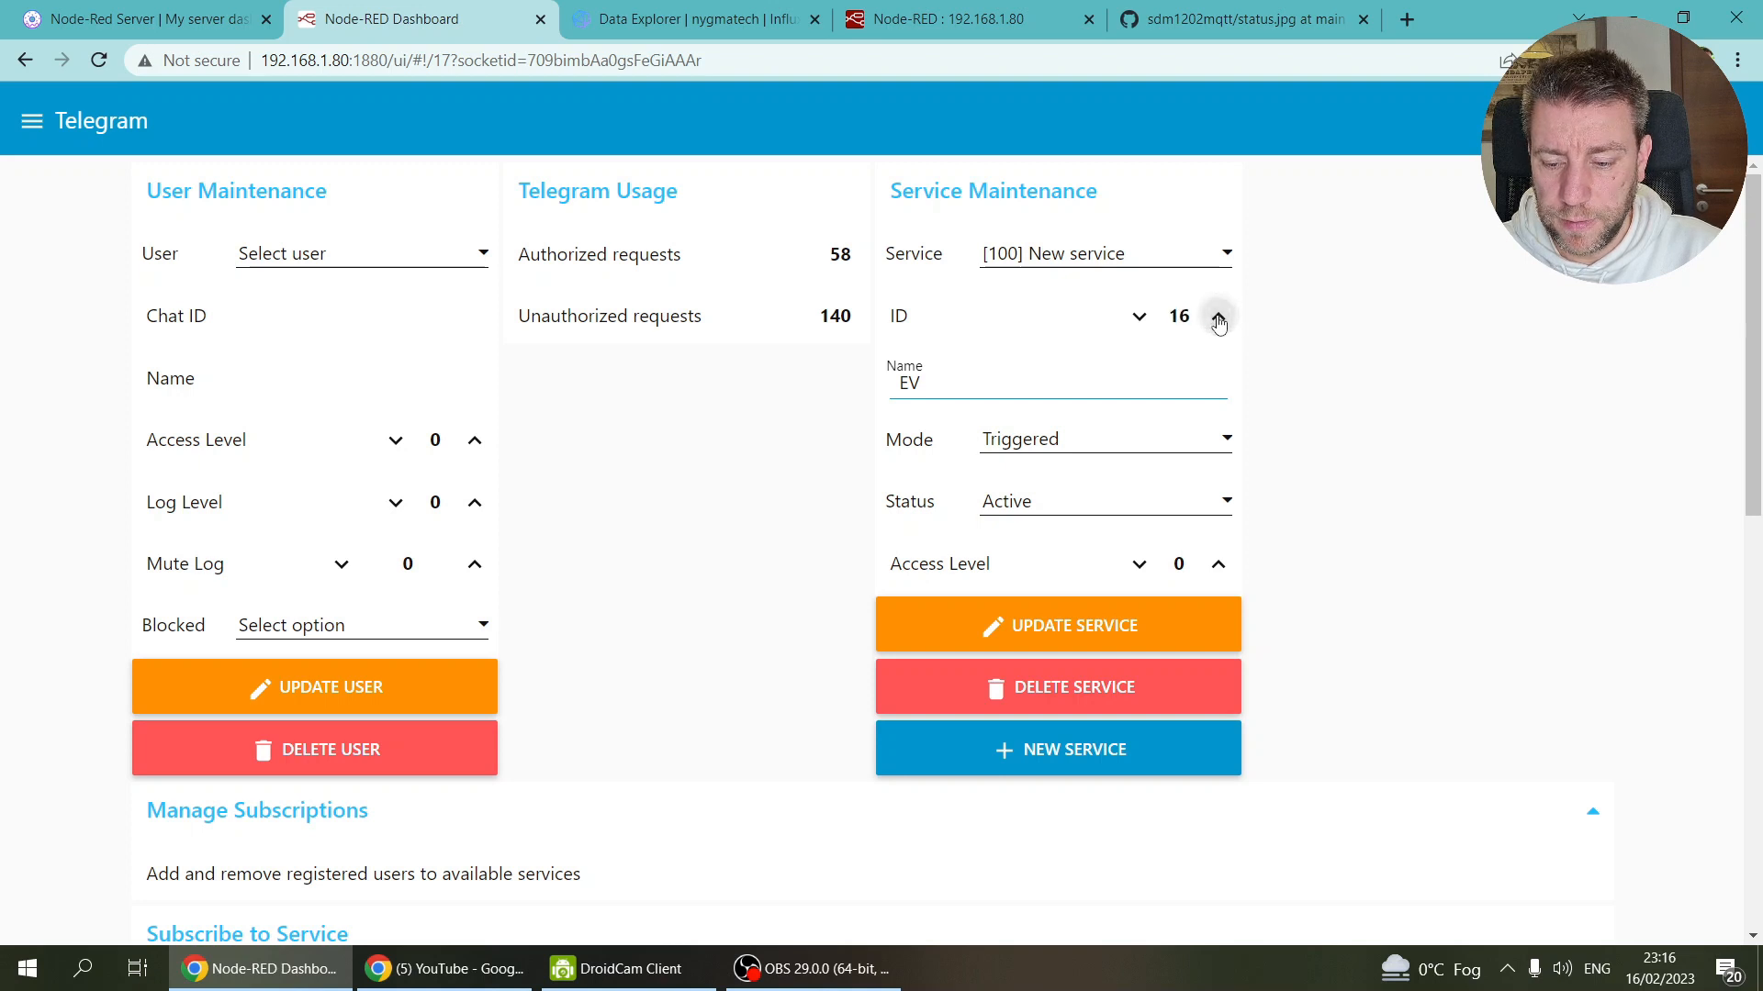
click(1218, 318)
click(1218, 317)
click(1218, 318)
click(1219, 318)
click(1219, 317)
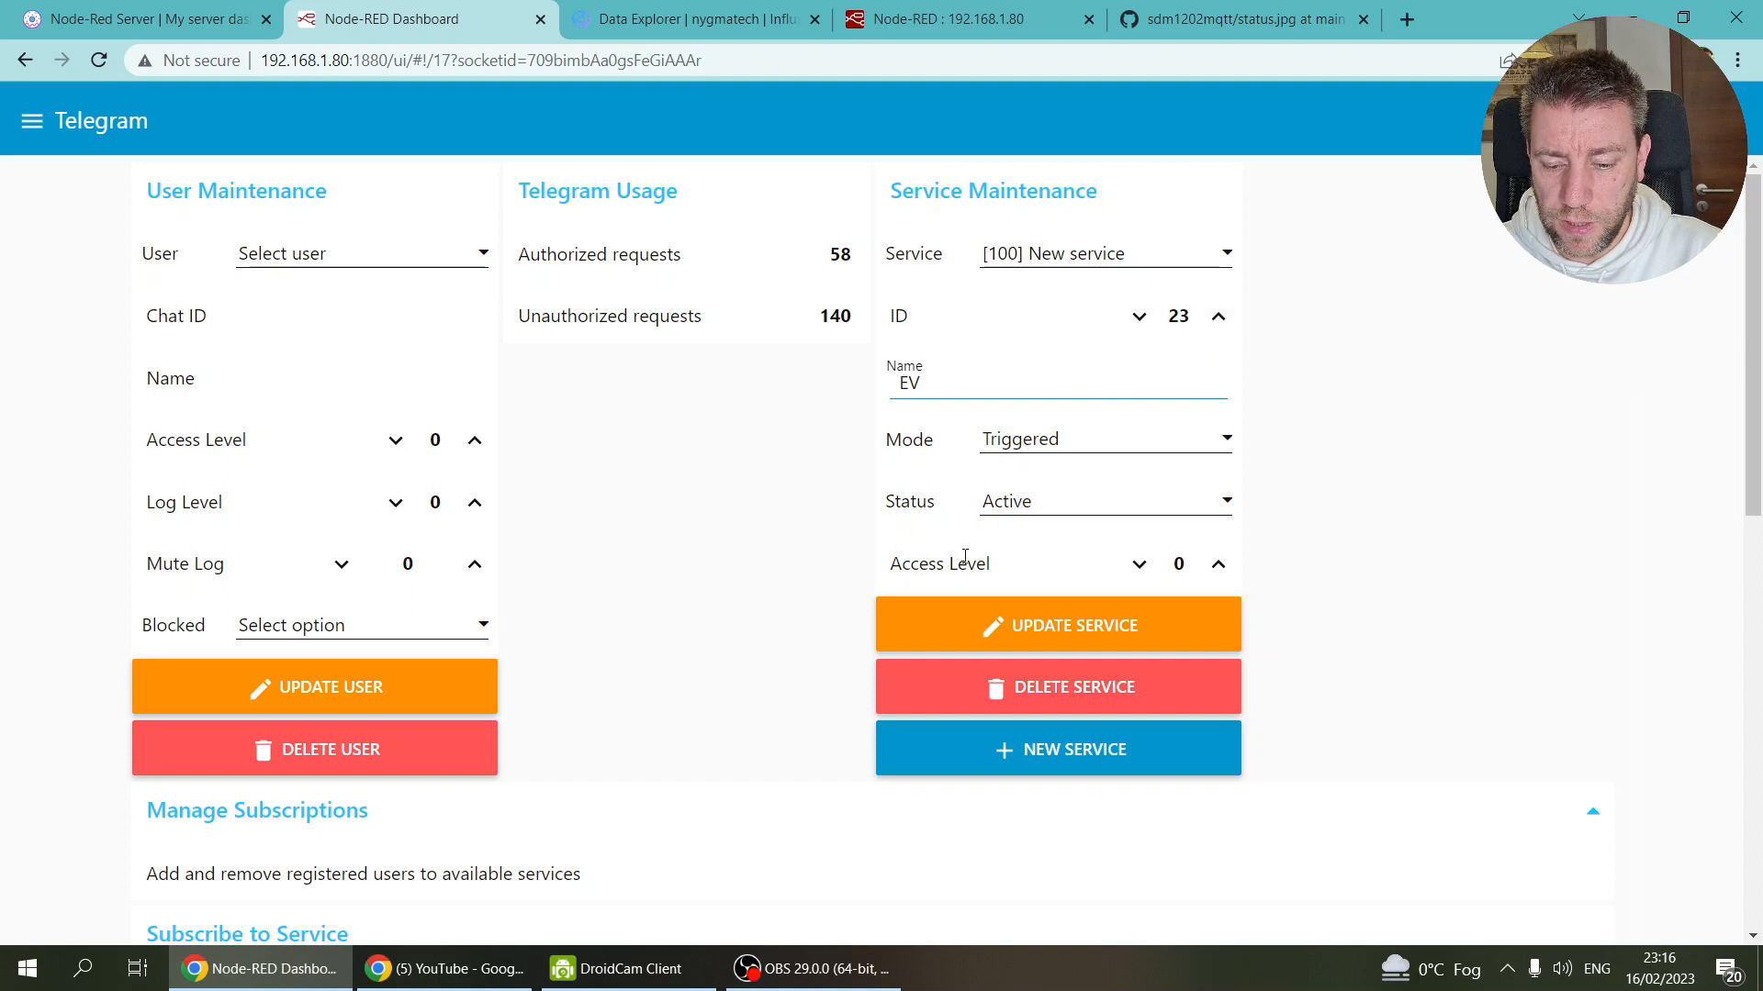
click(1217, 565)
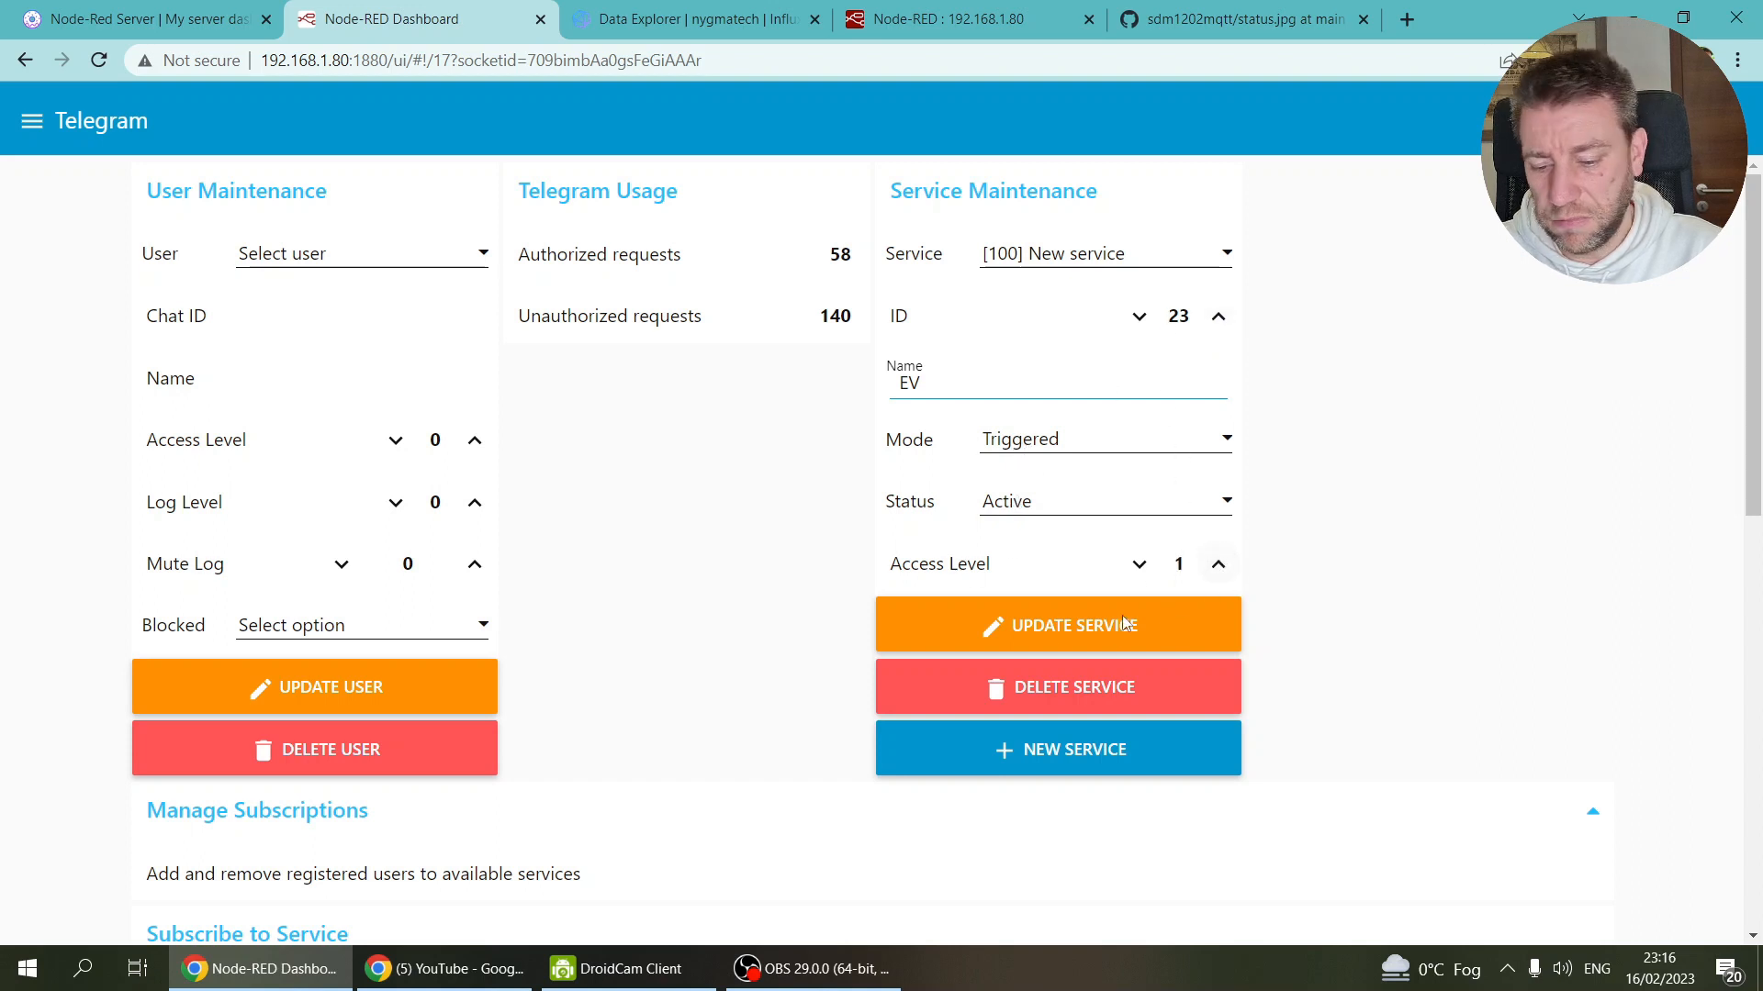
click(1040, 627)
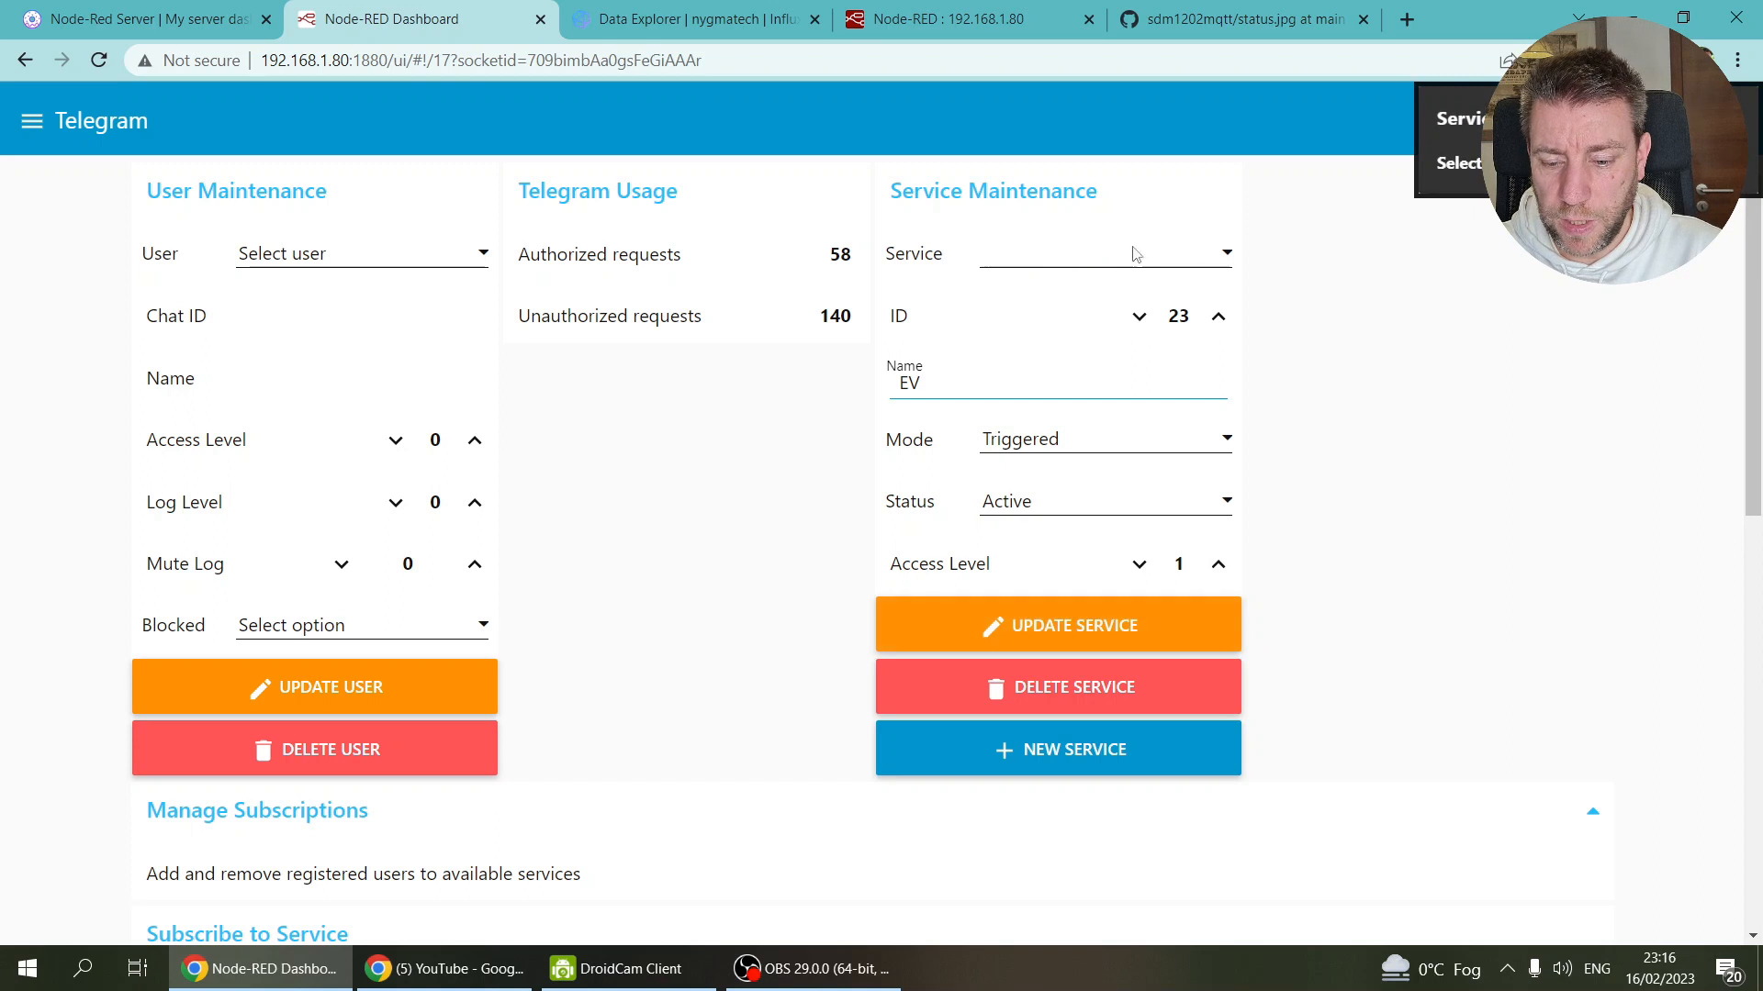
Step: Remove a stray character from service 23's name, save, check the service list, and reload the page
click(1133, 254)
scroll(1108, 843, down, 5)
click(1072, 892)
click(961, 387)
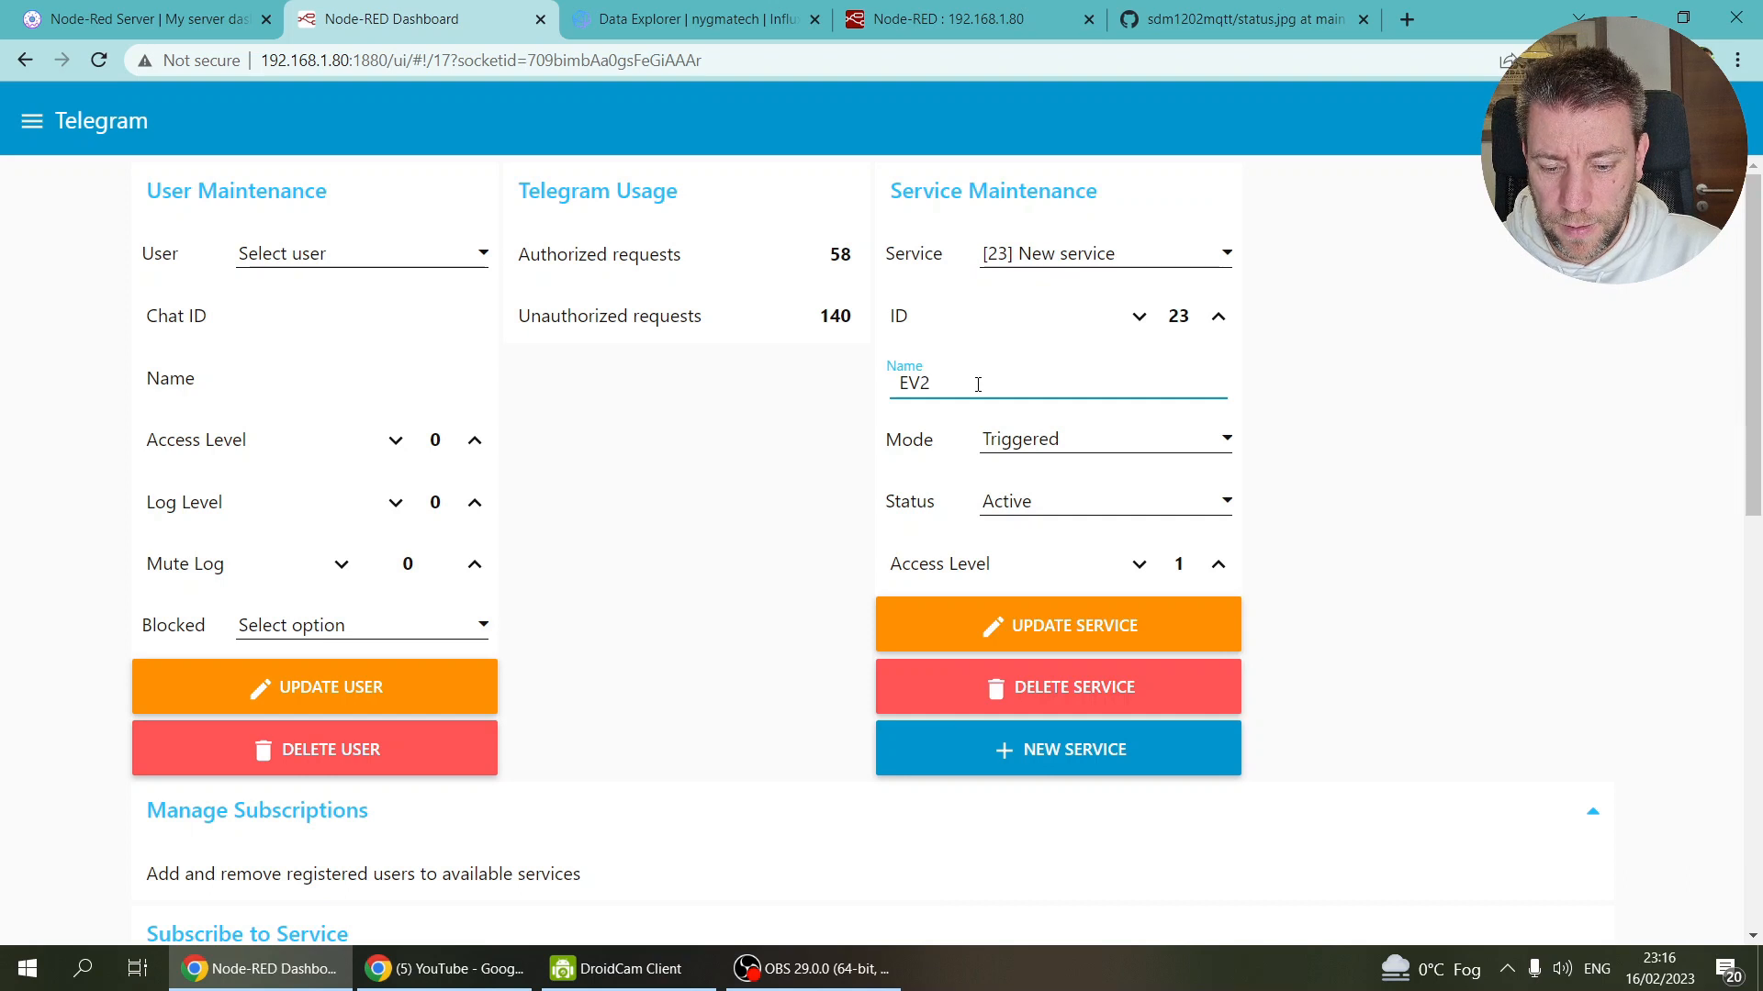
key(BackSpace)
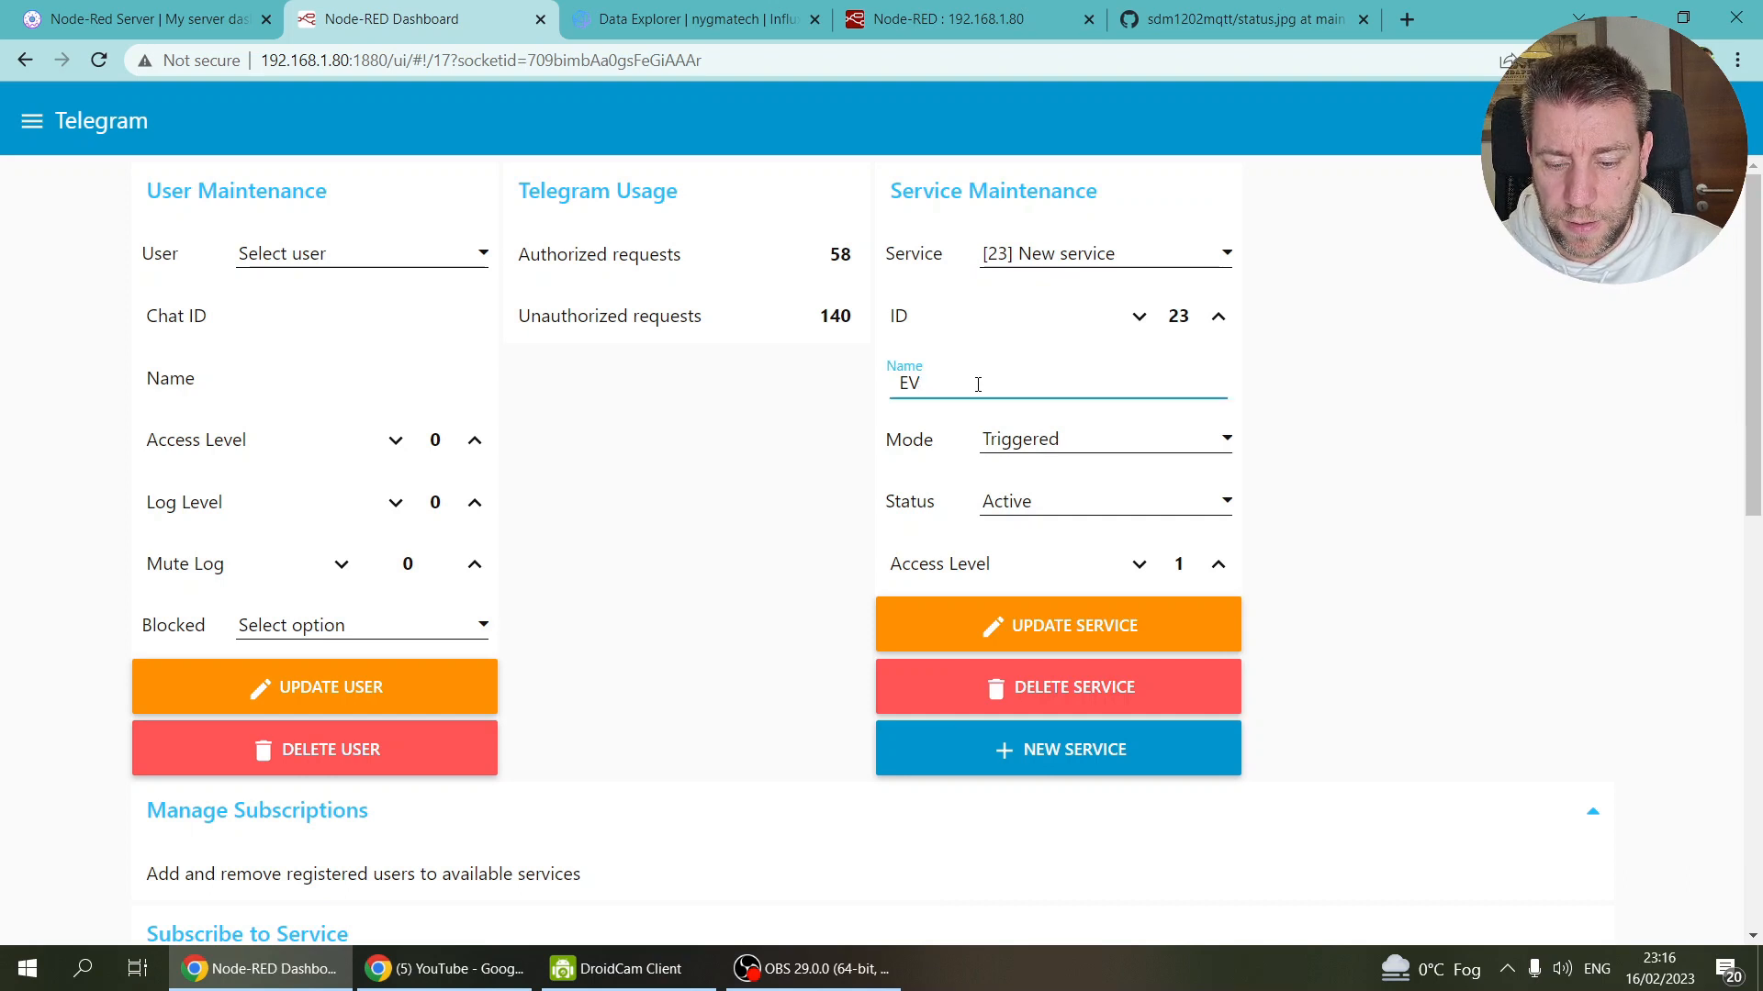
click(1056, 647)
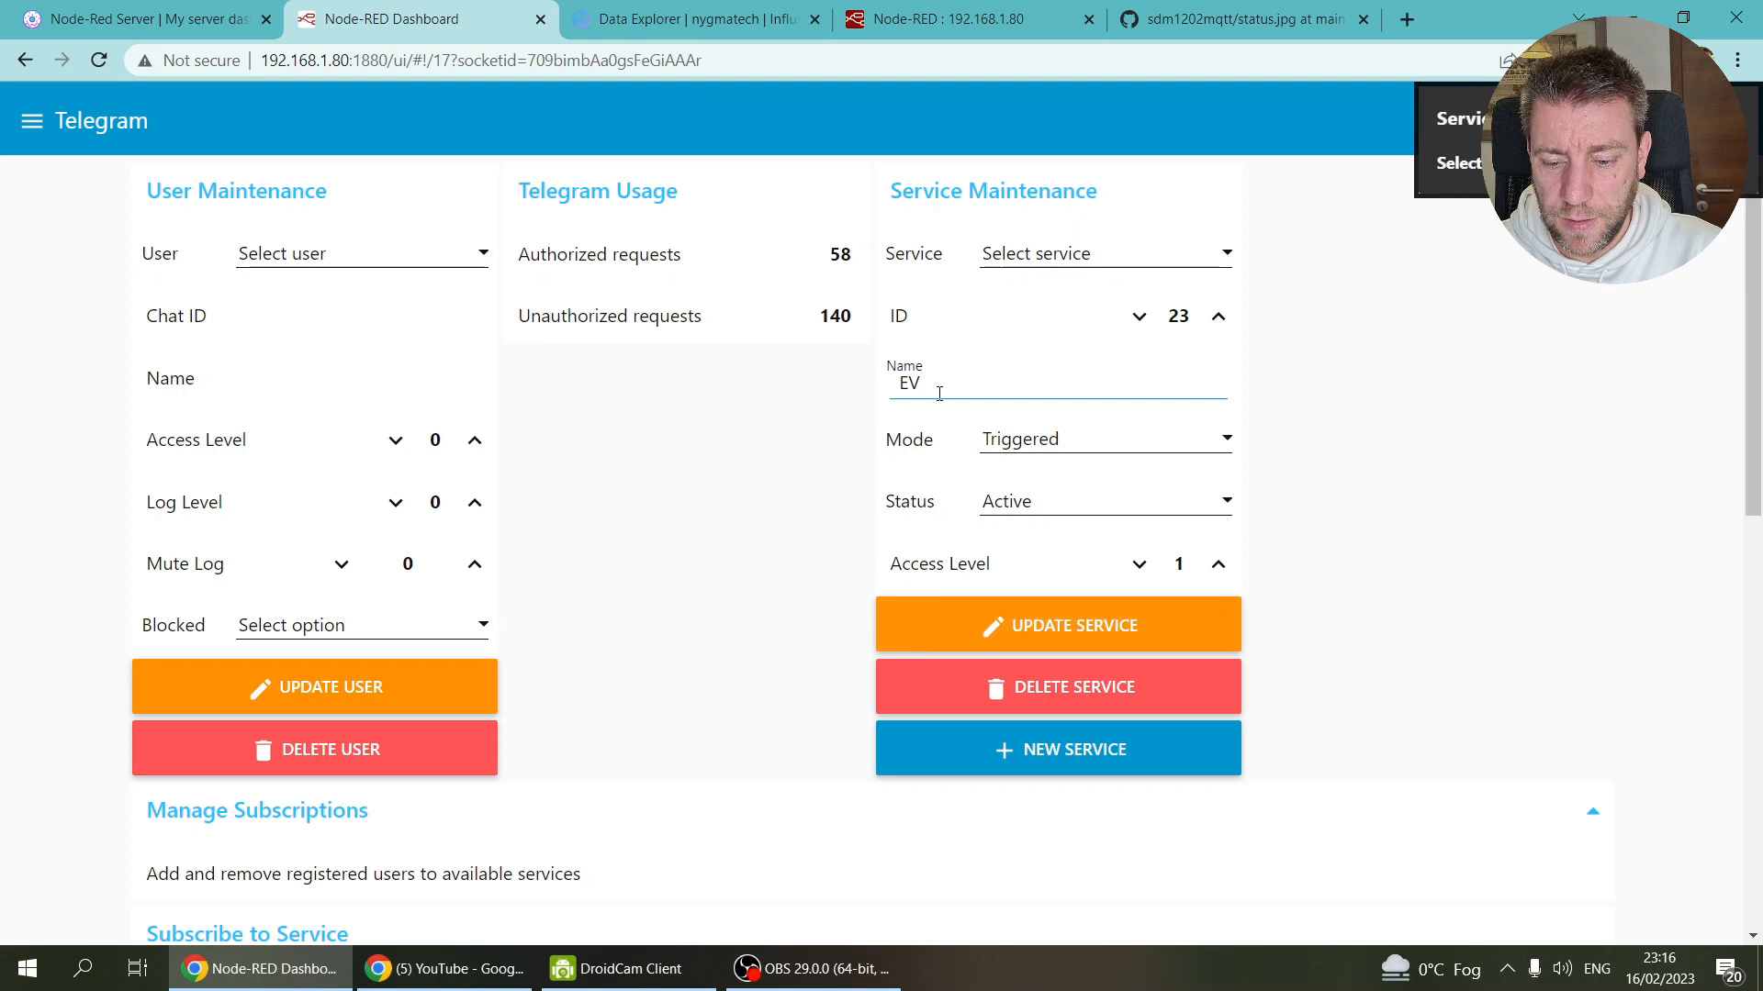
click(1214, 249)
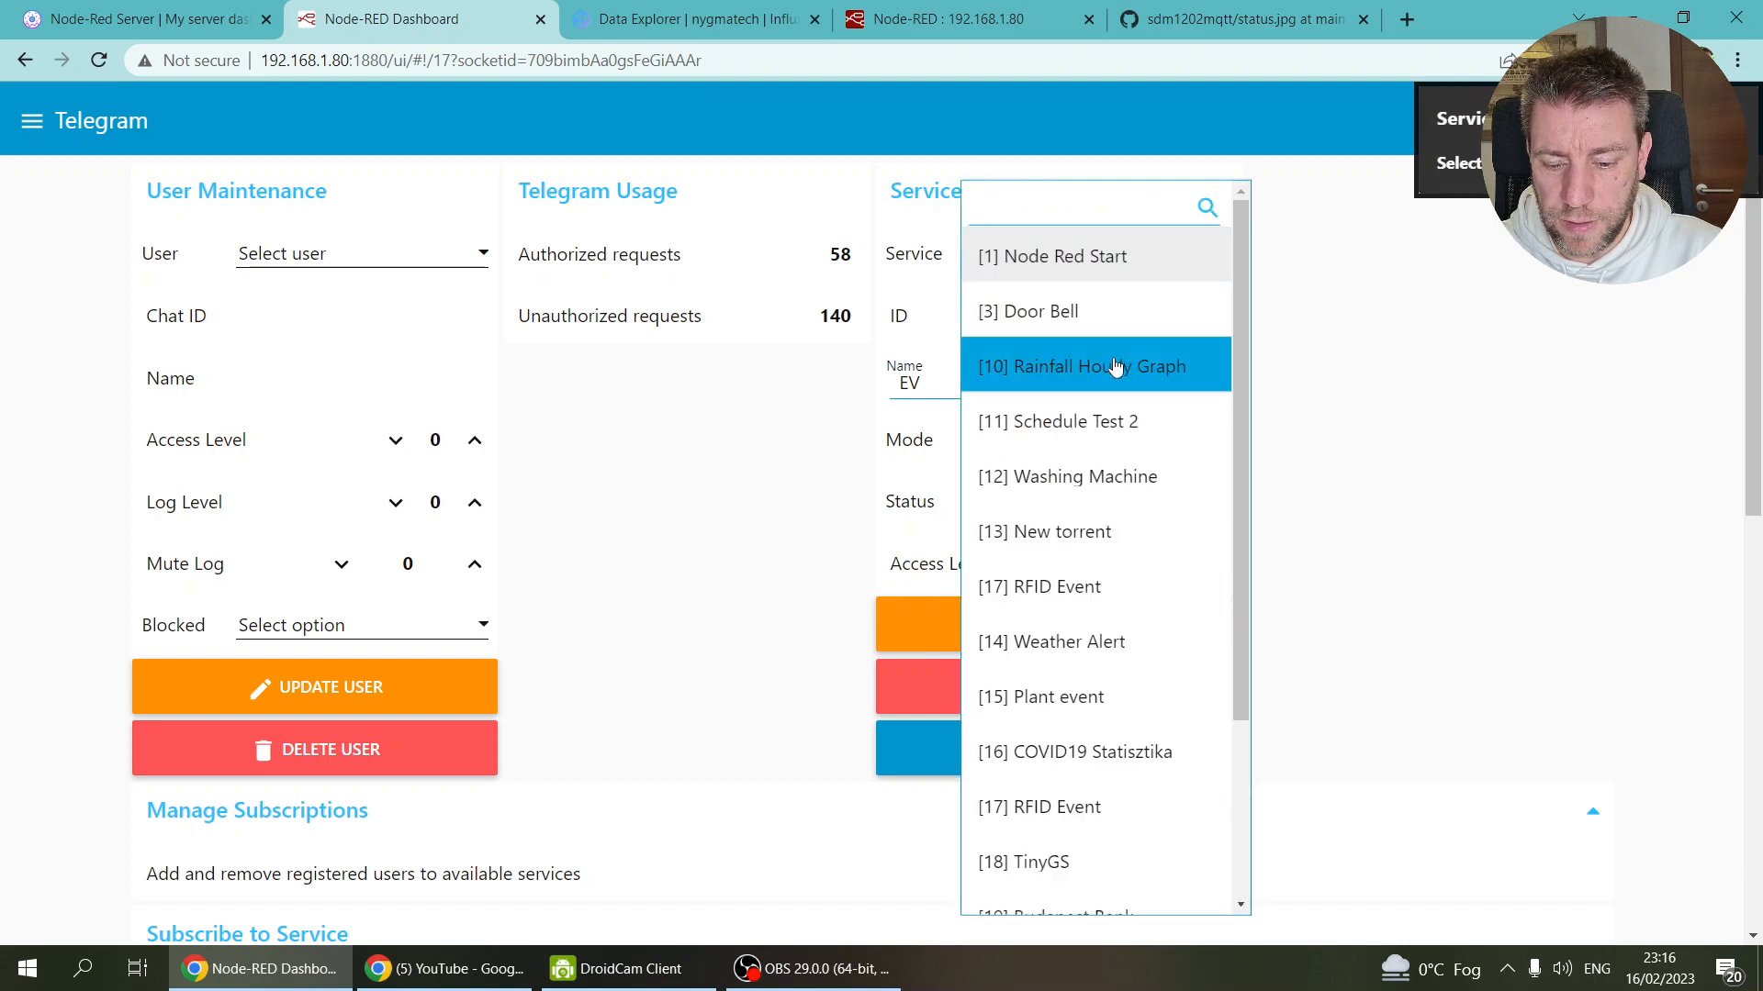
scroll(1116, 367, down, 3)
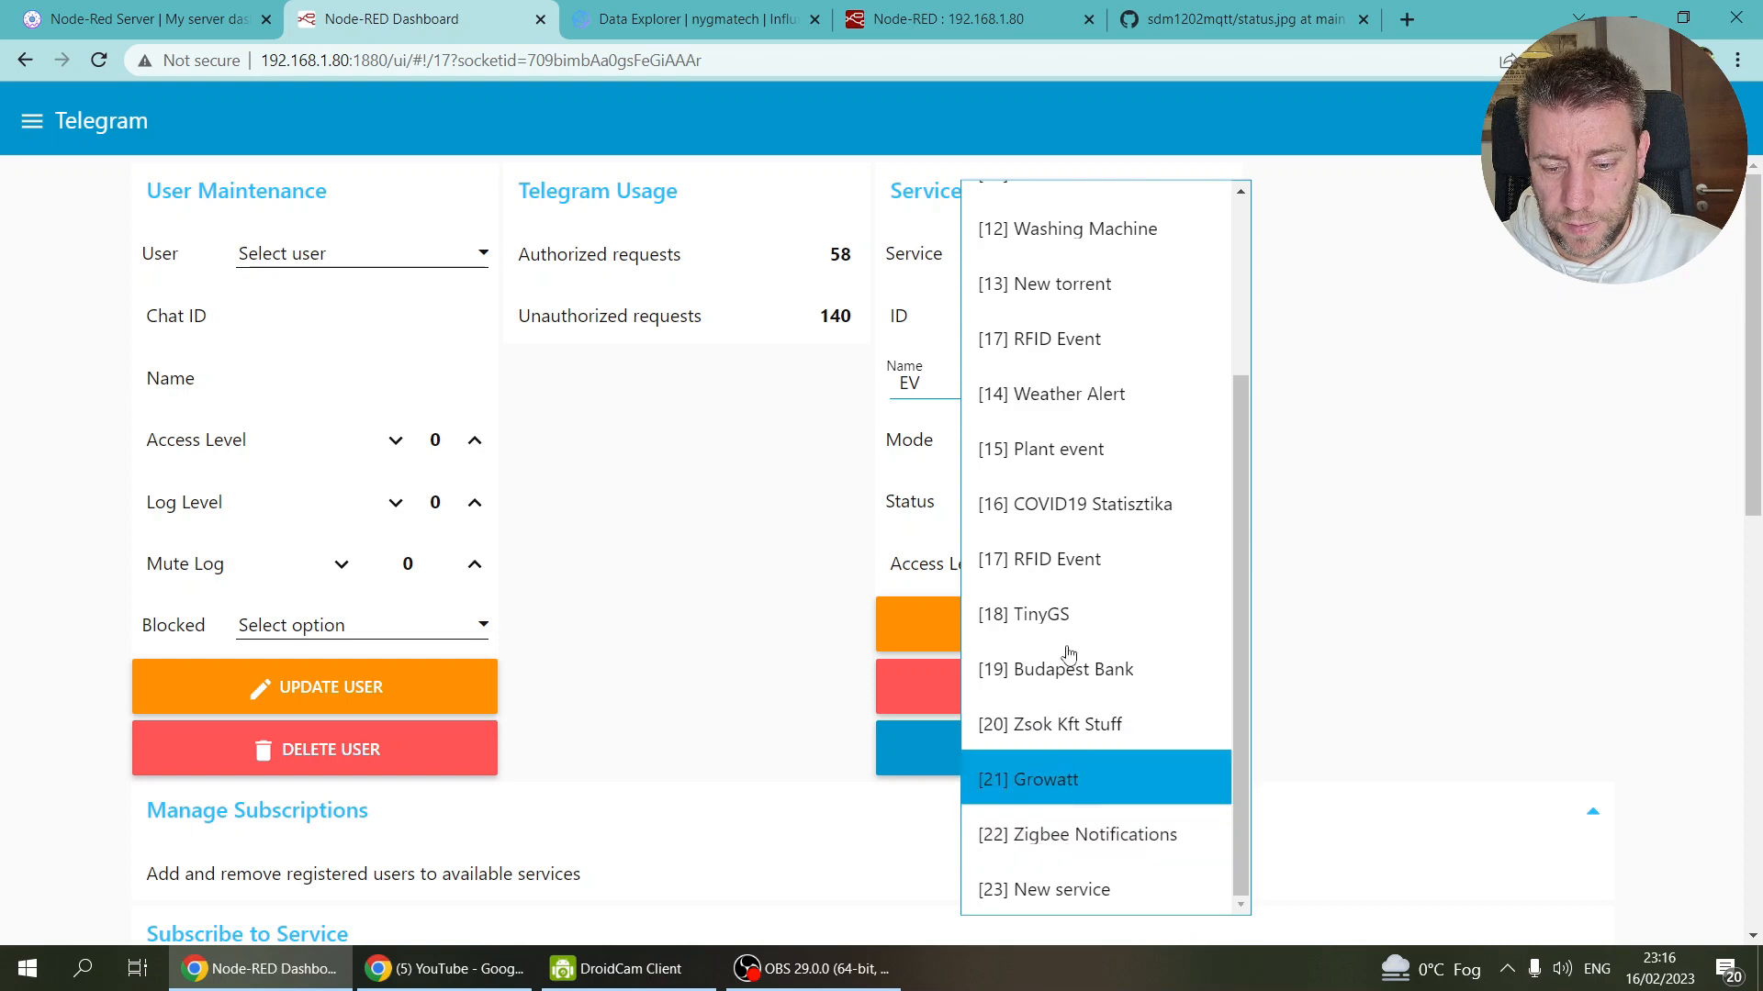
click(564, 397)
click(101, 61)
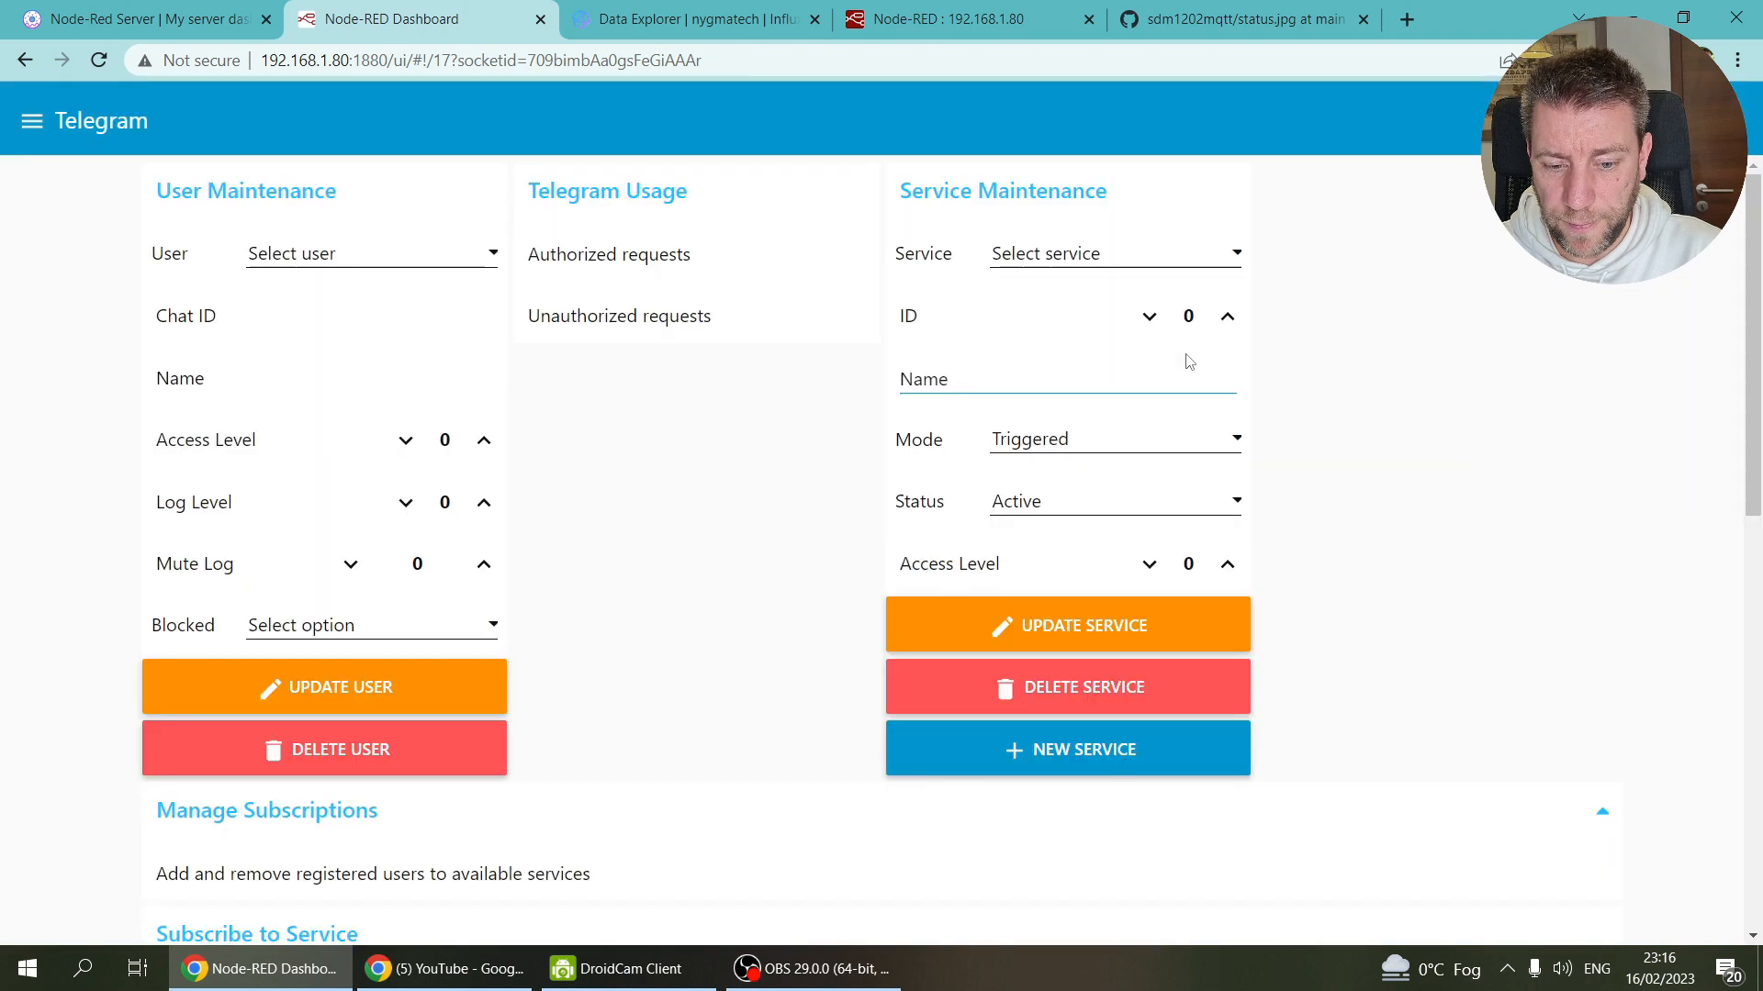
Step: Rename service 23 to EV and save it
click(1114, 253)
scroll(1121, 428, down, 3)
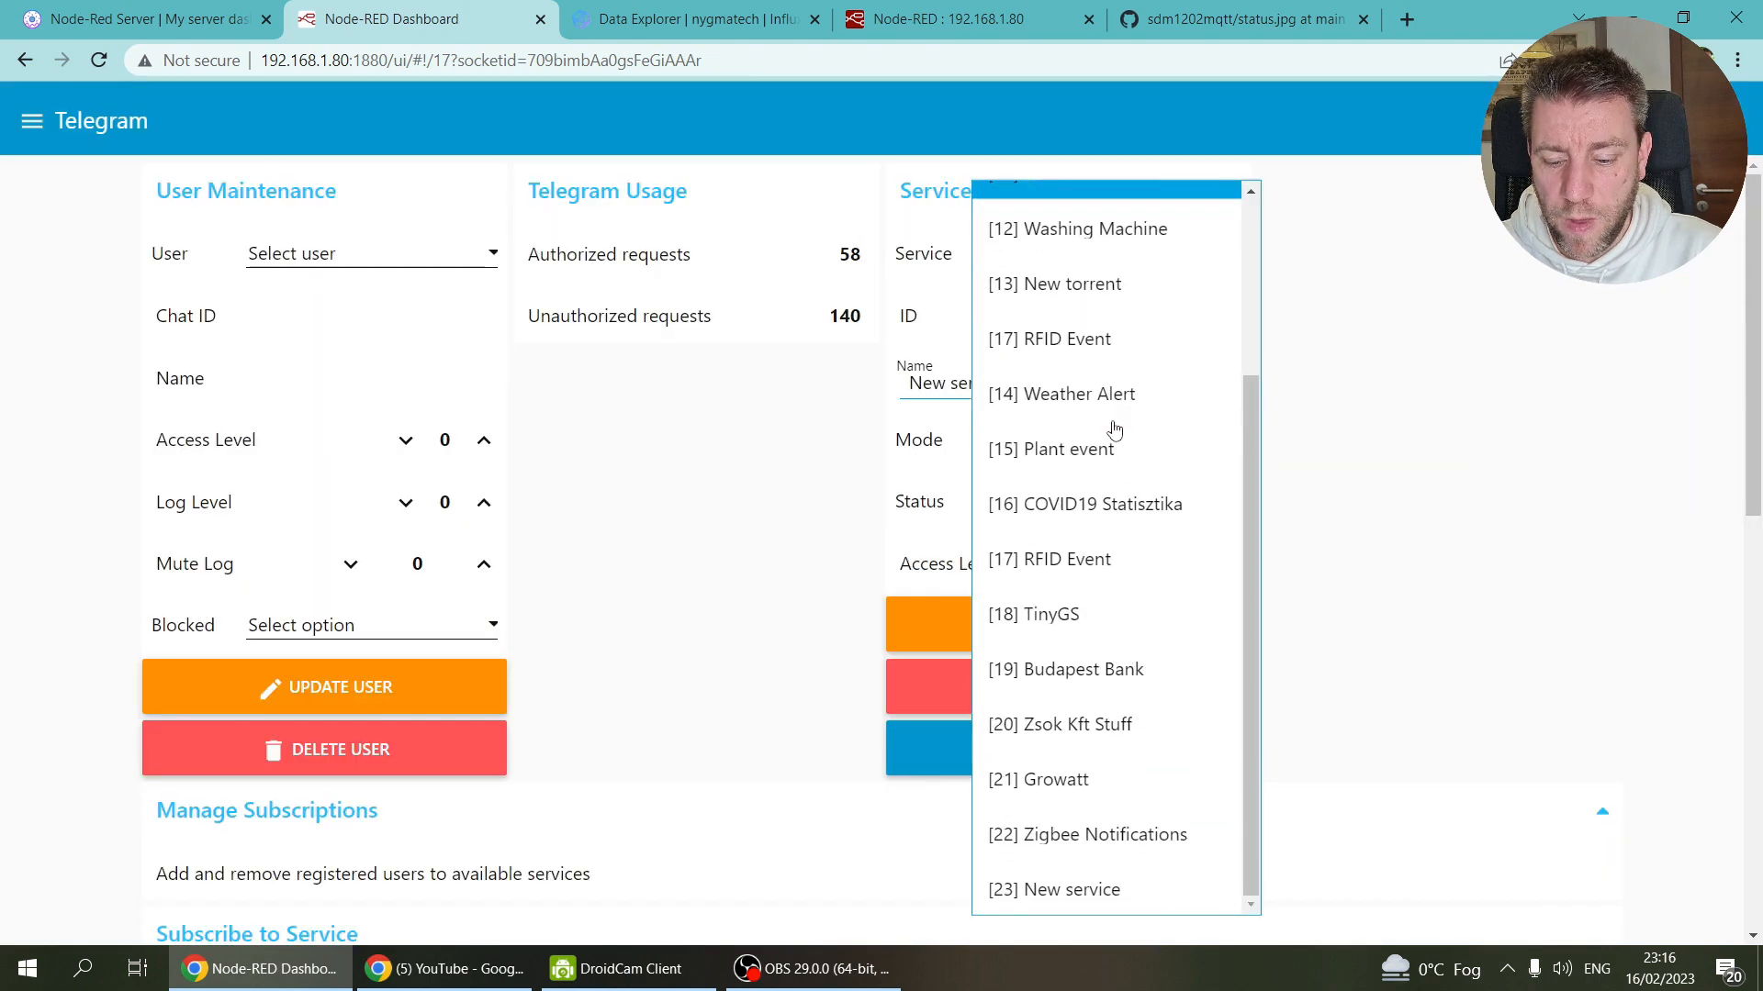
click(1110, 895)
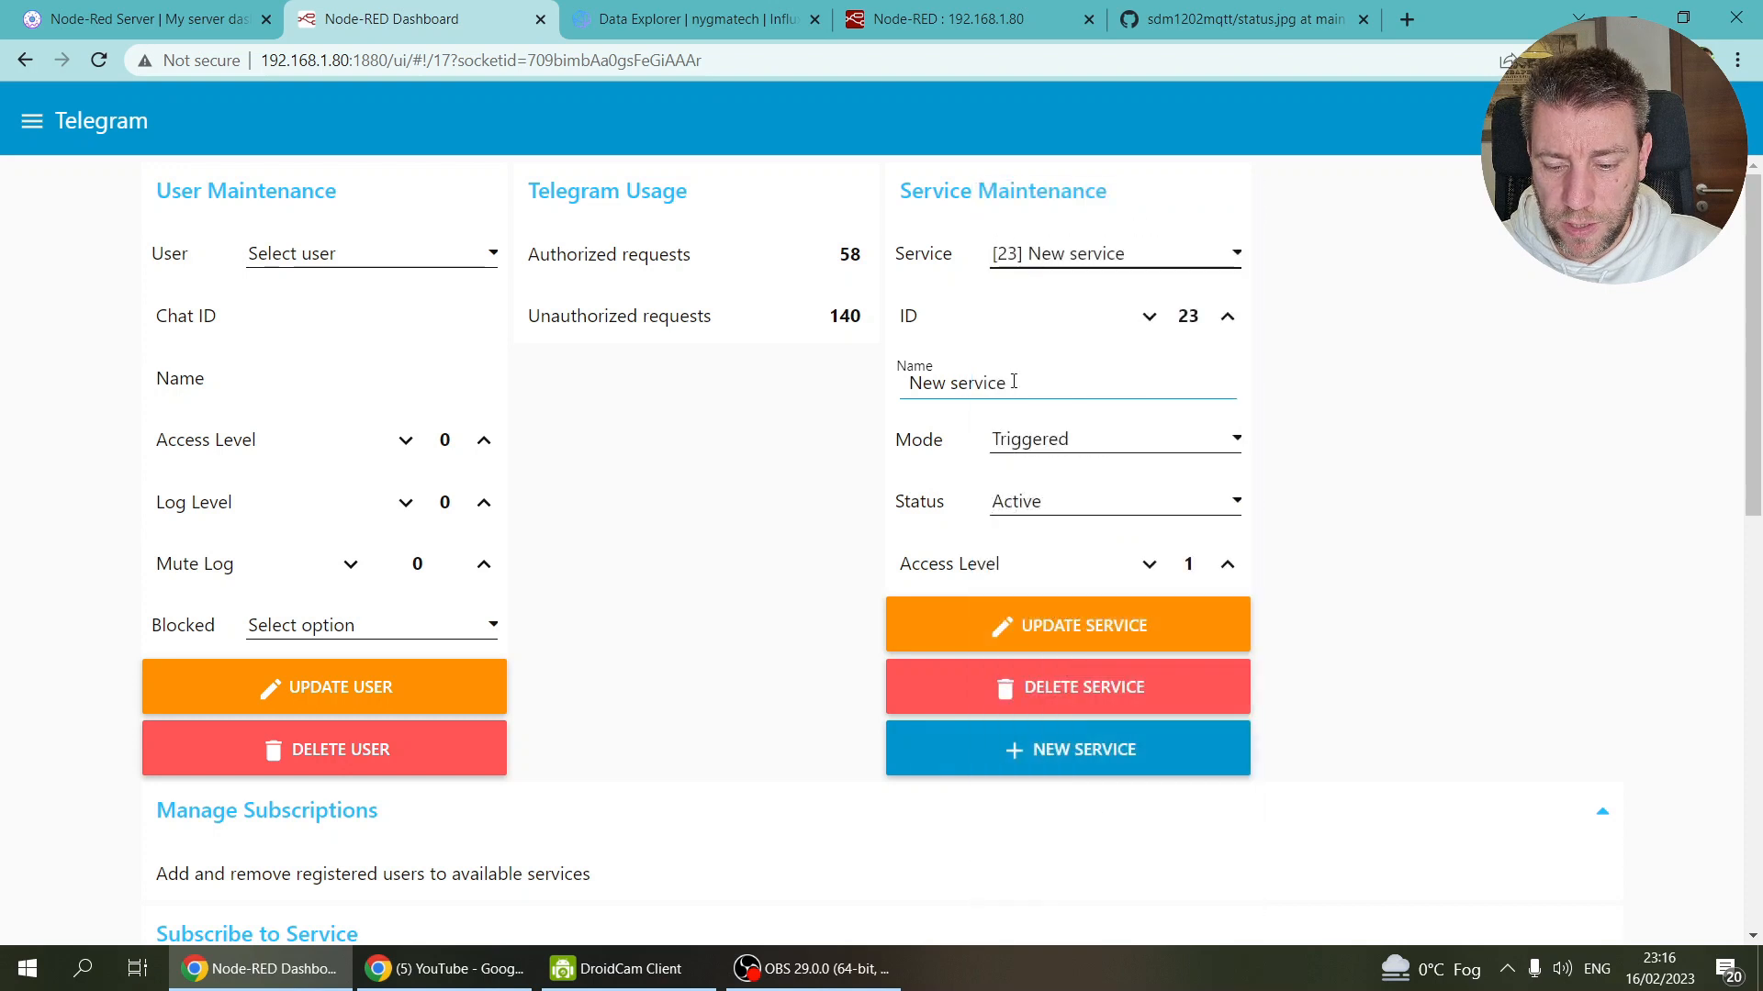
click(1016, 382)
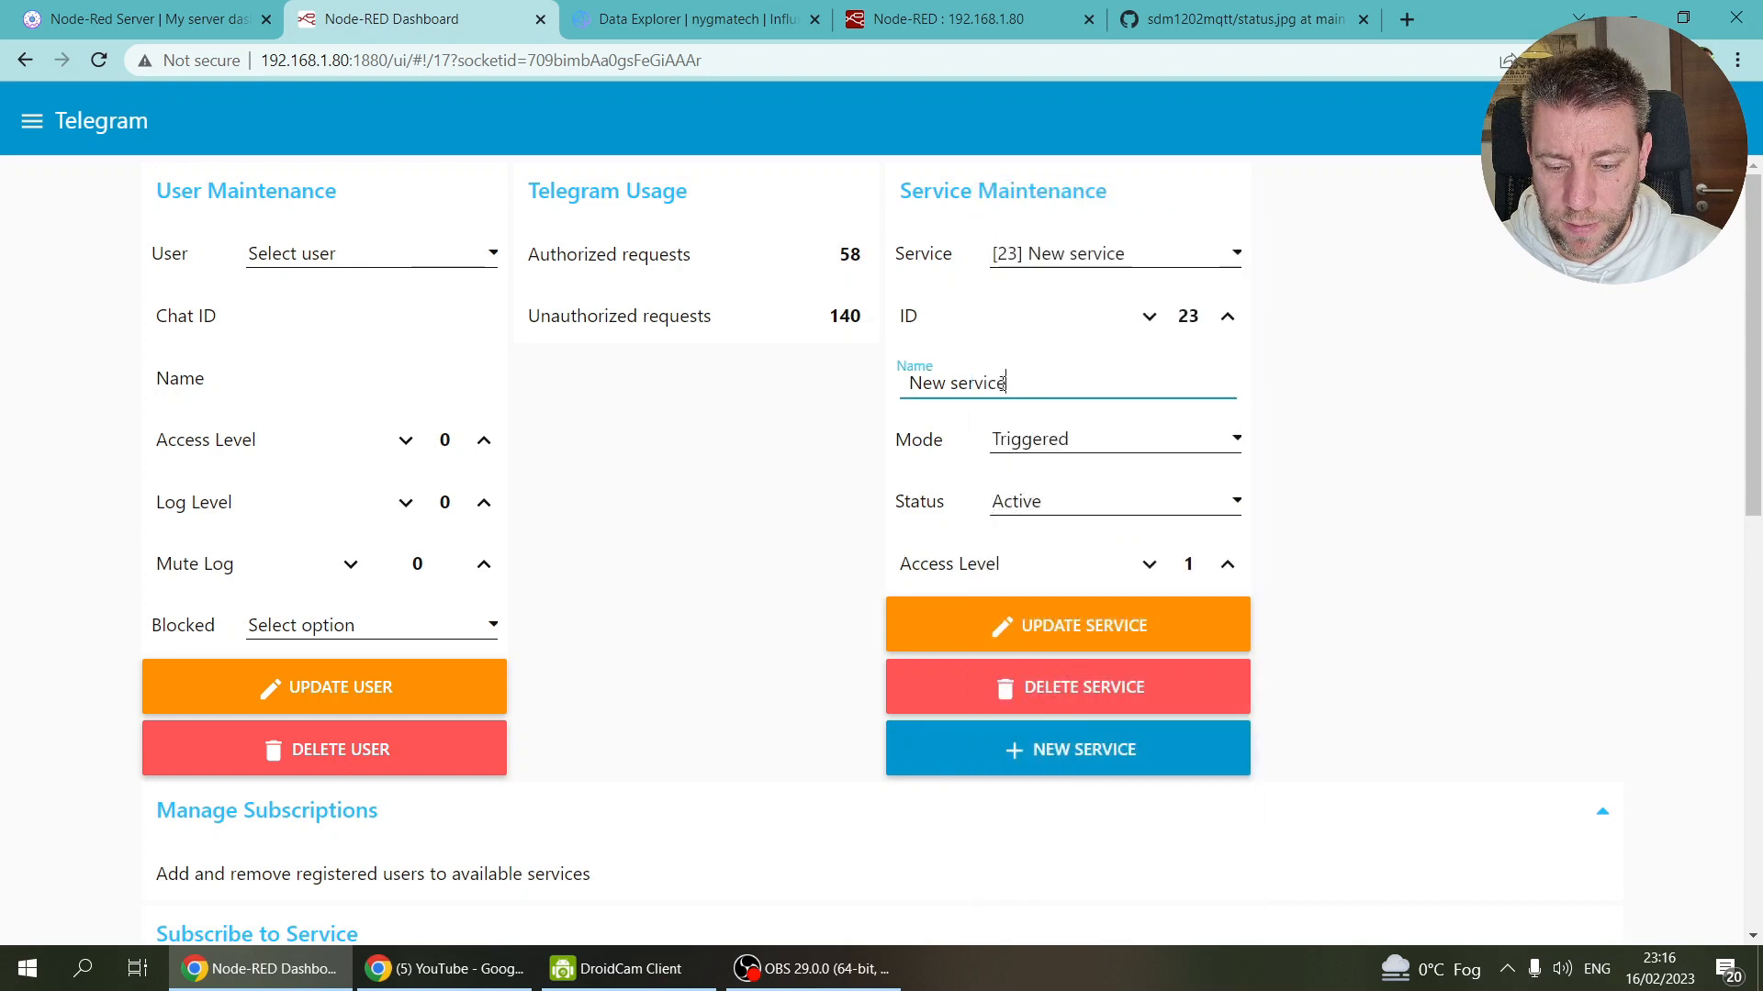
key(BackSpace)
key(BackSpace)
text(EV)
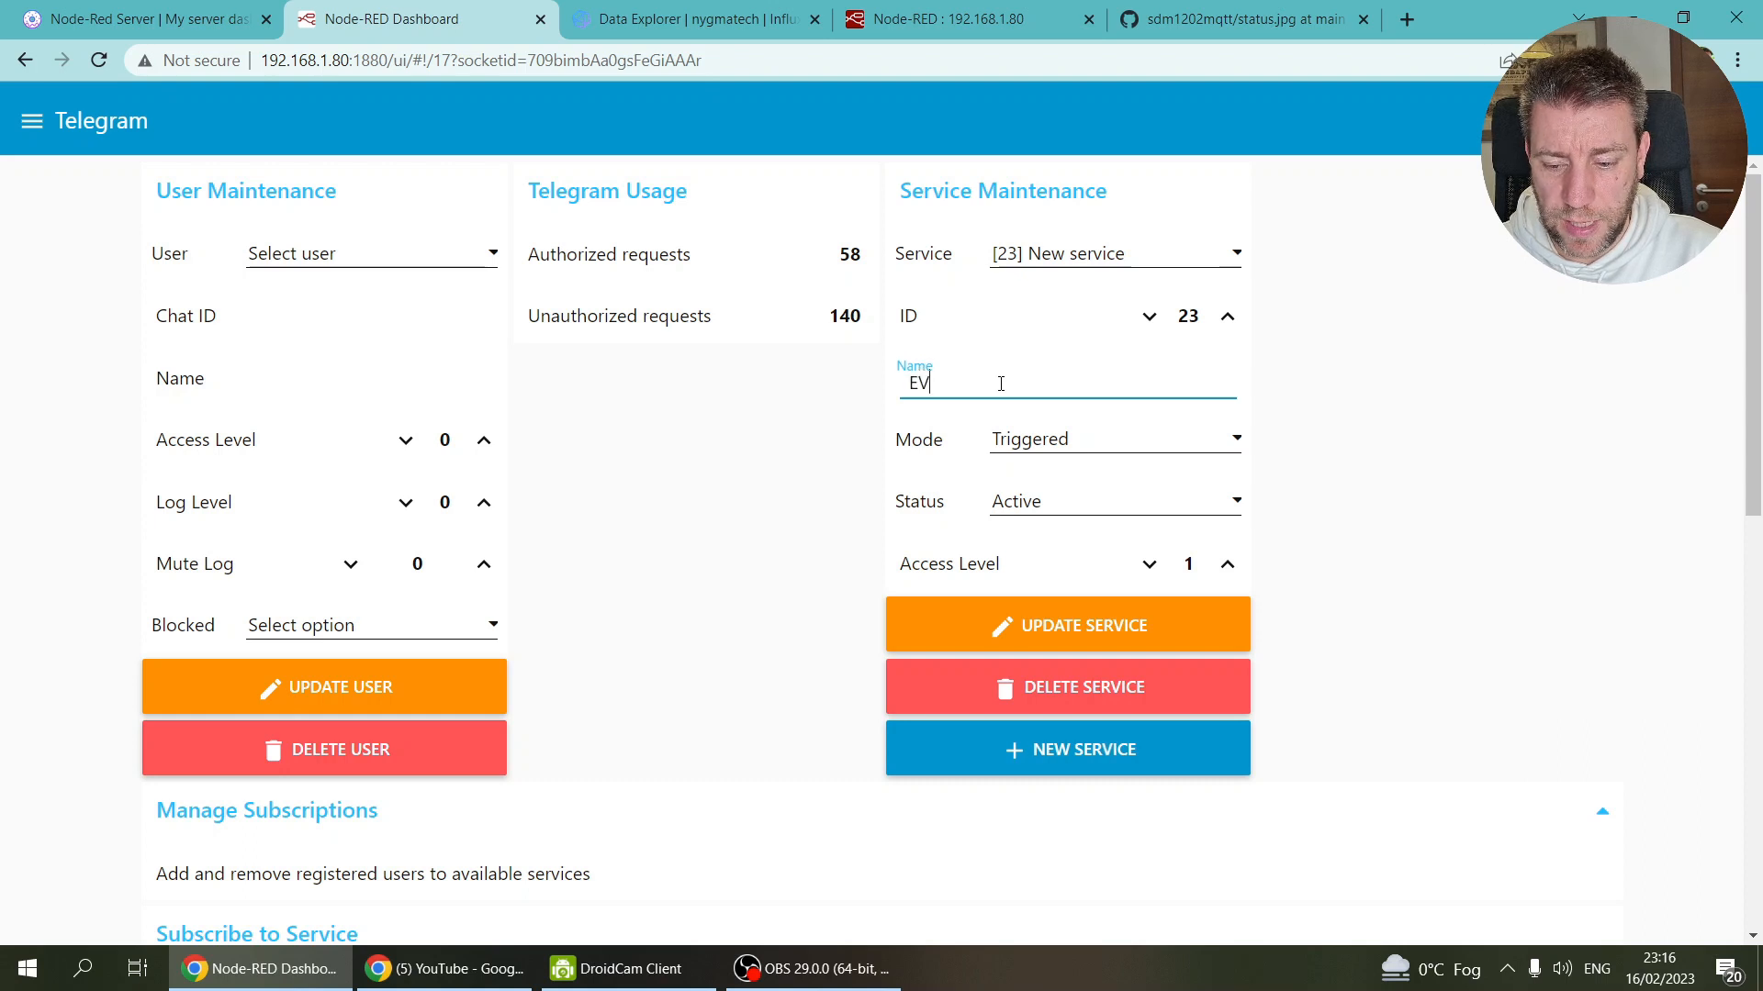
key(Tab)
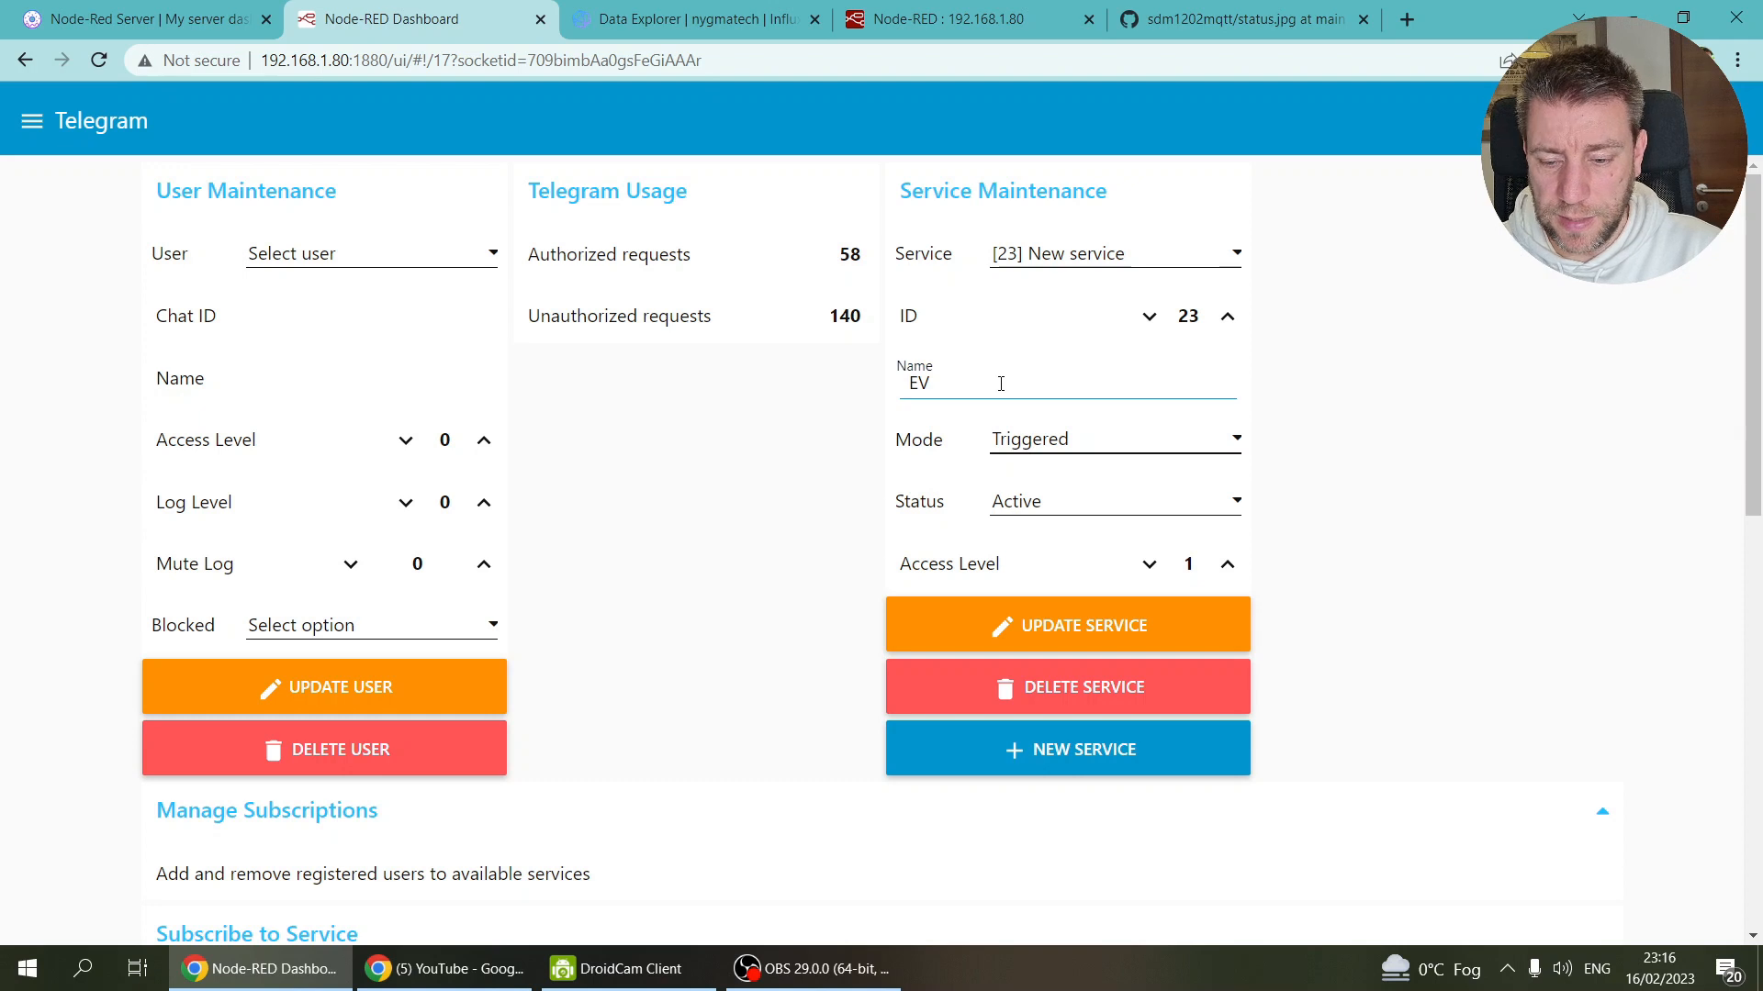
click(1094, 627)
Step: After checking the service list, delete service 23 and confirm it is gone
click(1232, 261)
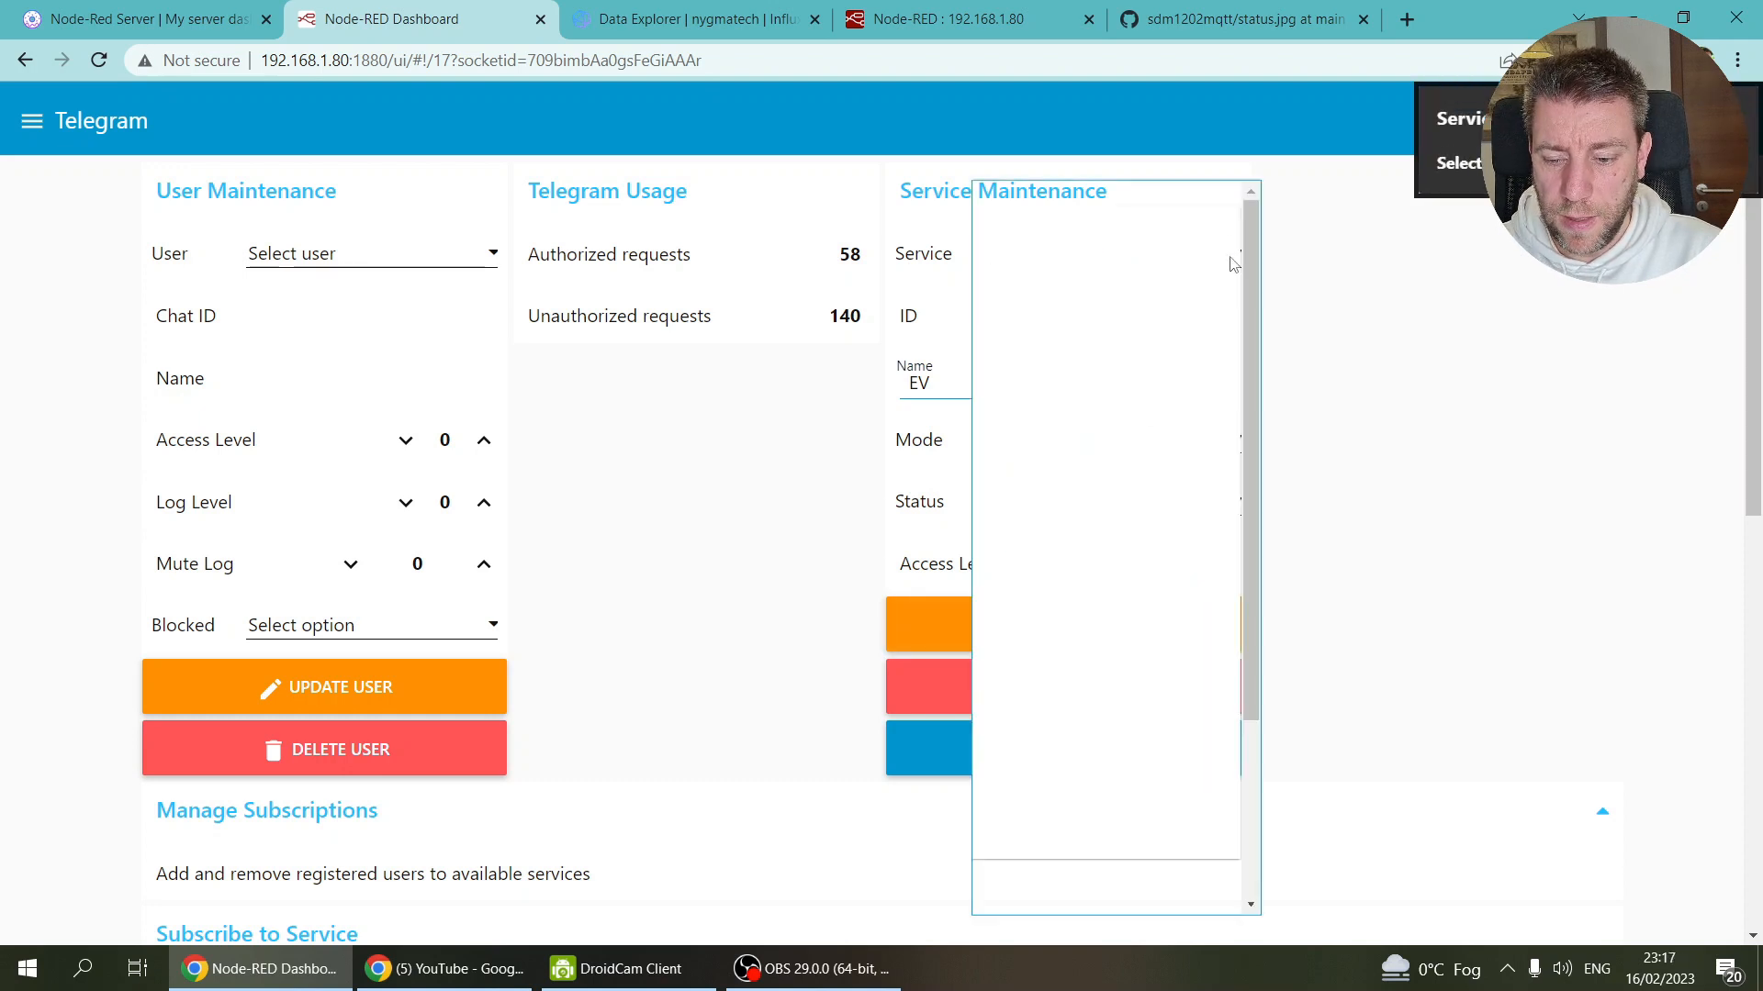
scroll(1195, 330, down, 5)
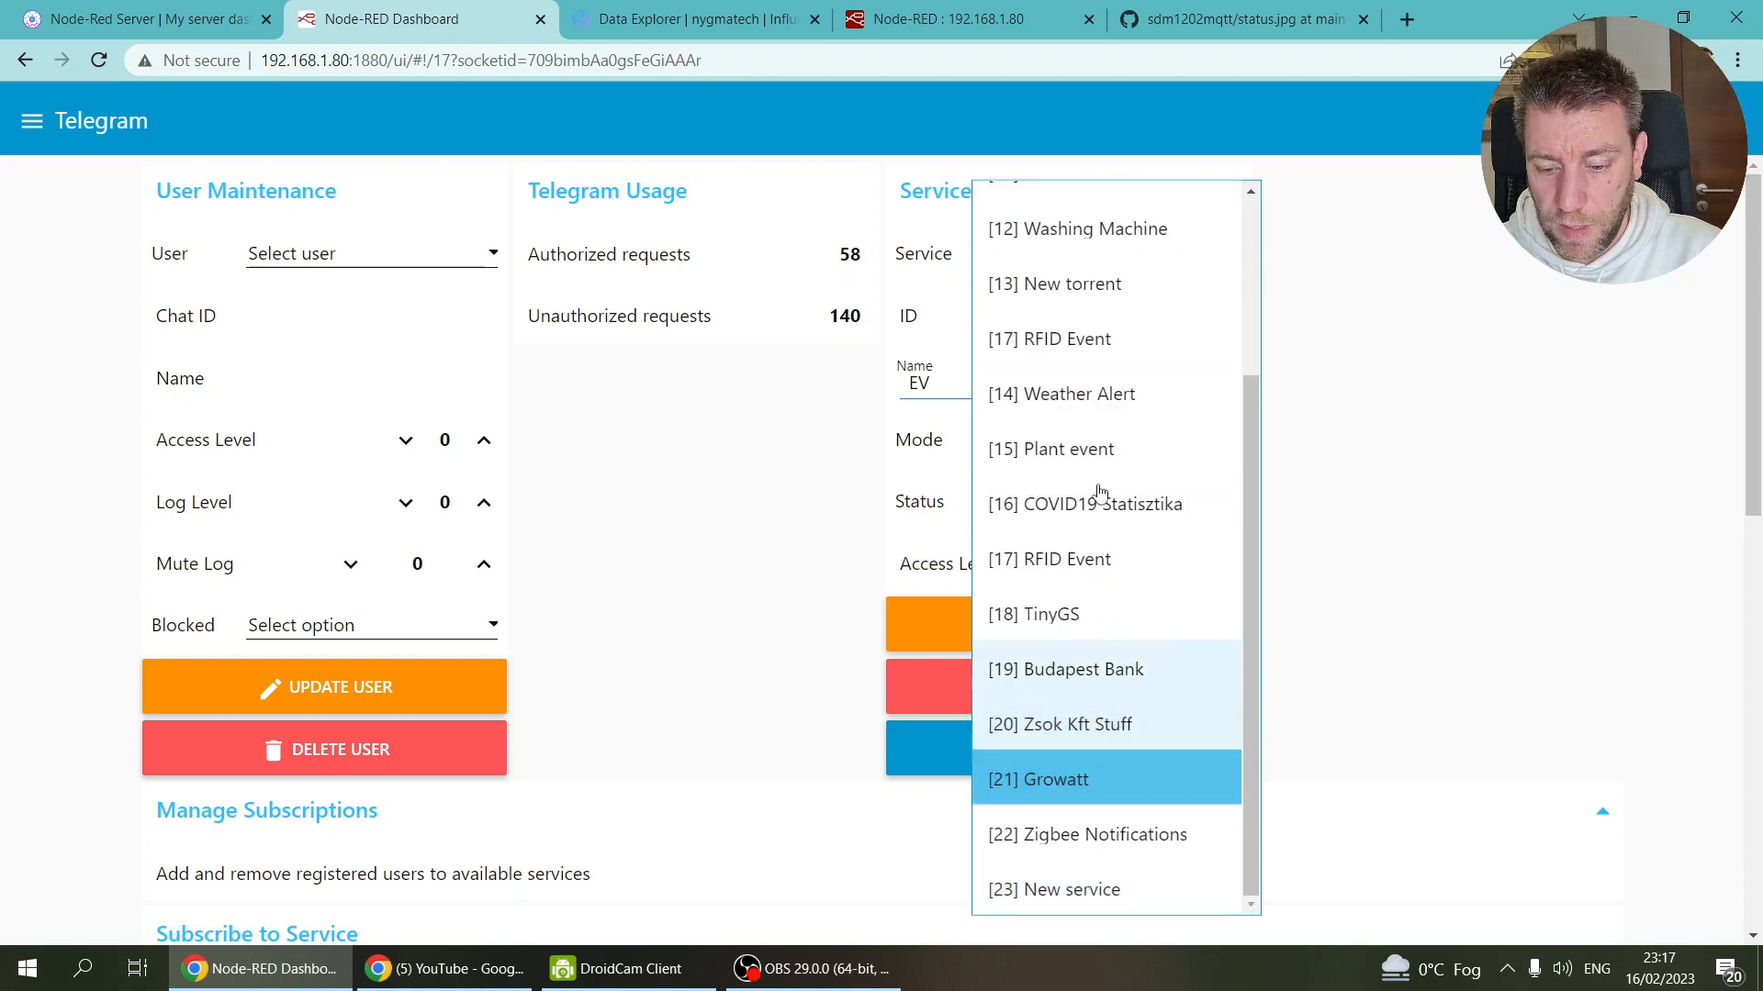
scroll(1101, 395, up, 3)
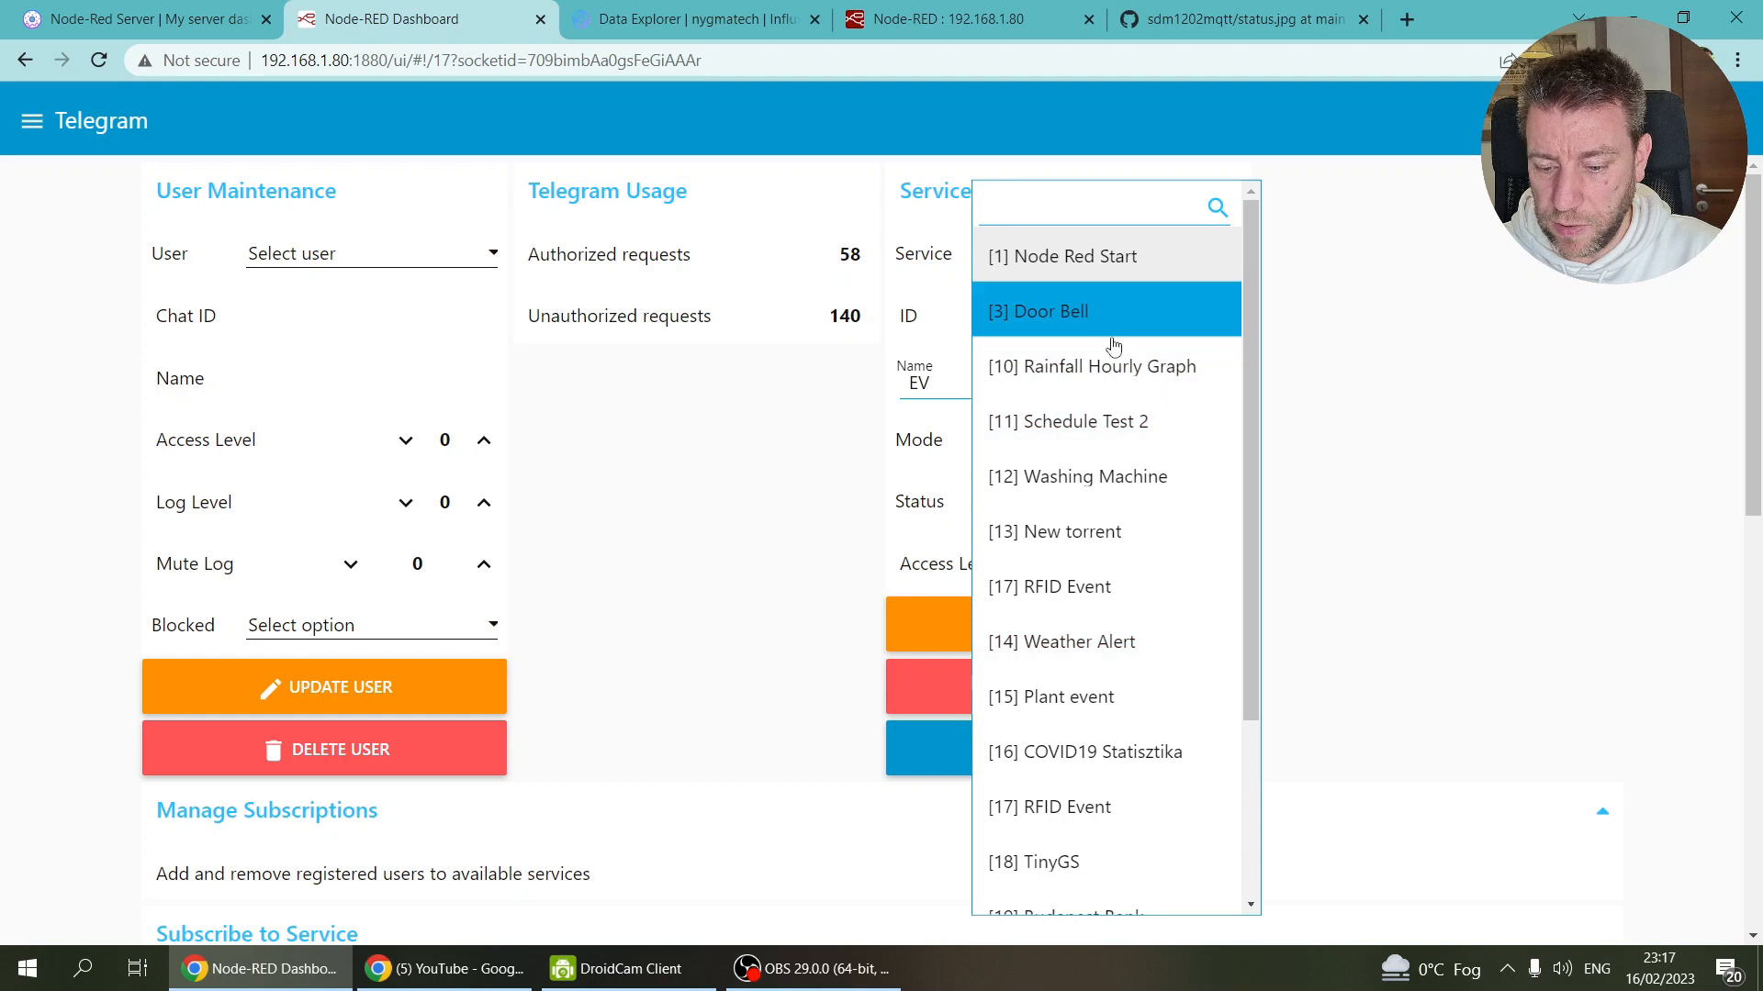
scroll(1113, 344, down, 5)
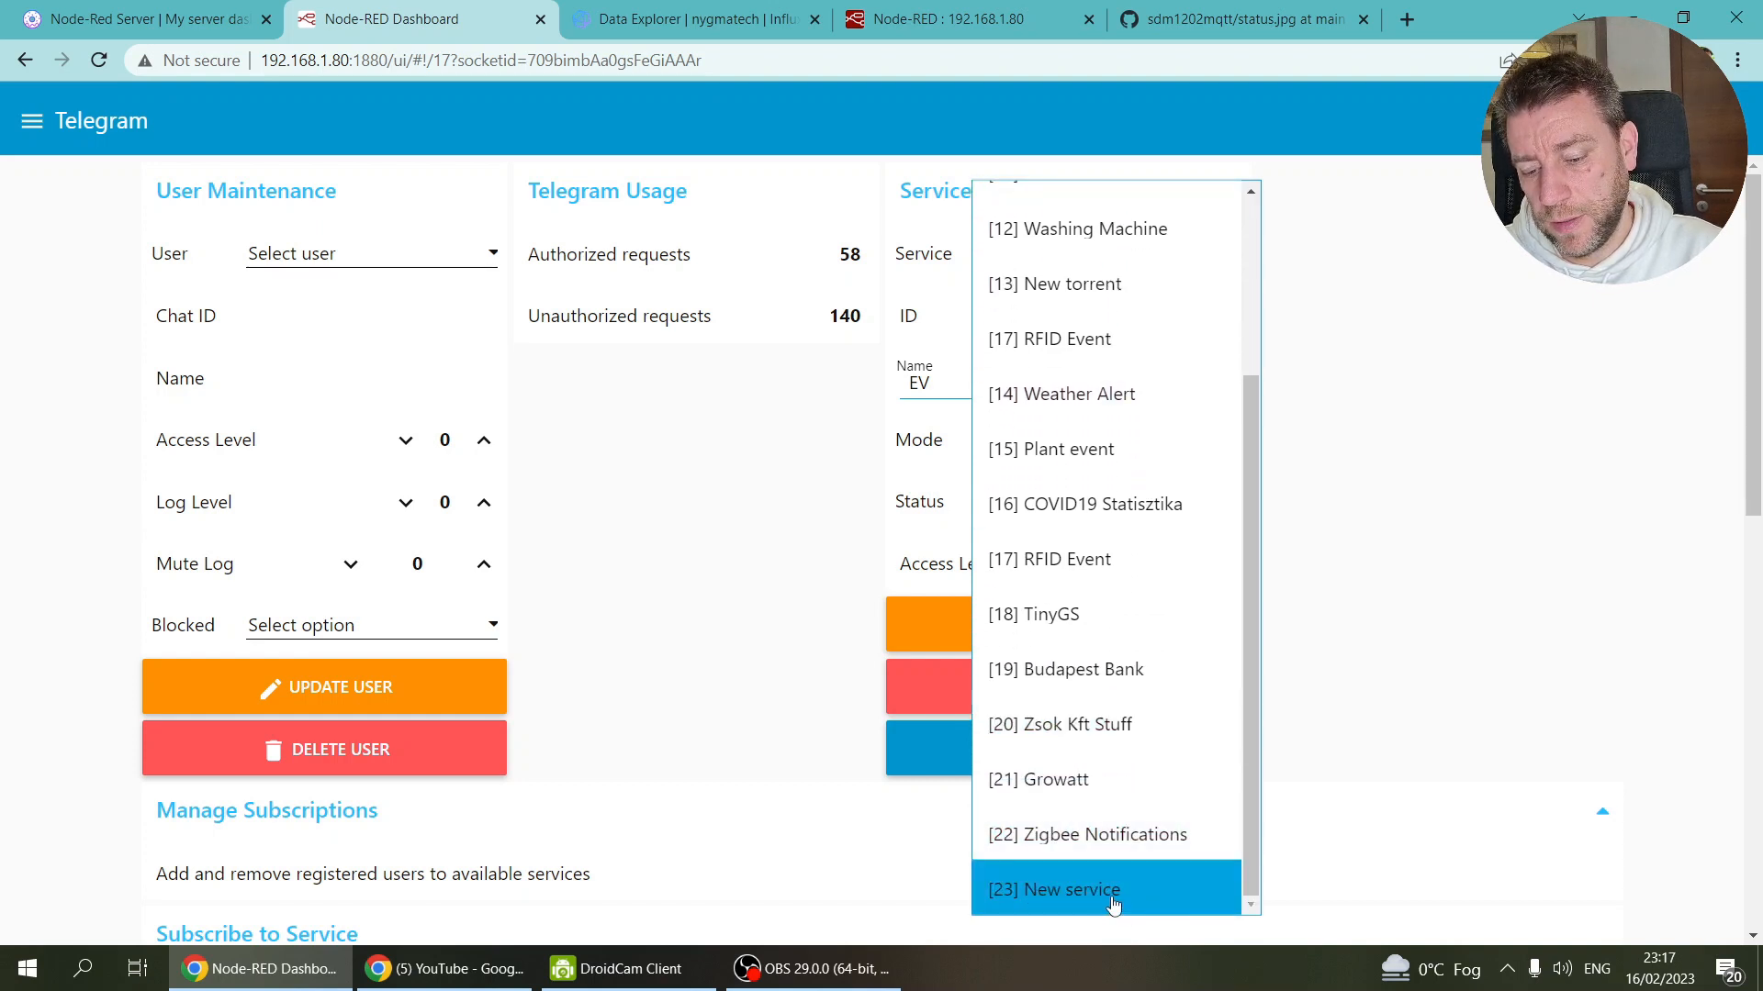
click(1389, 685)
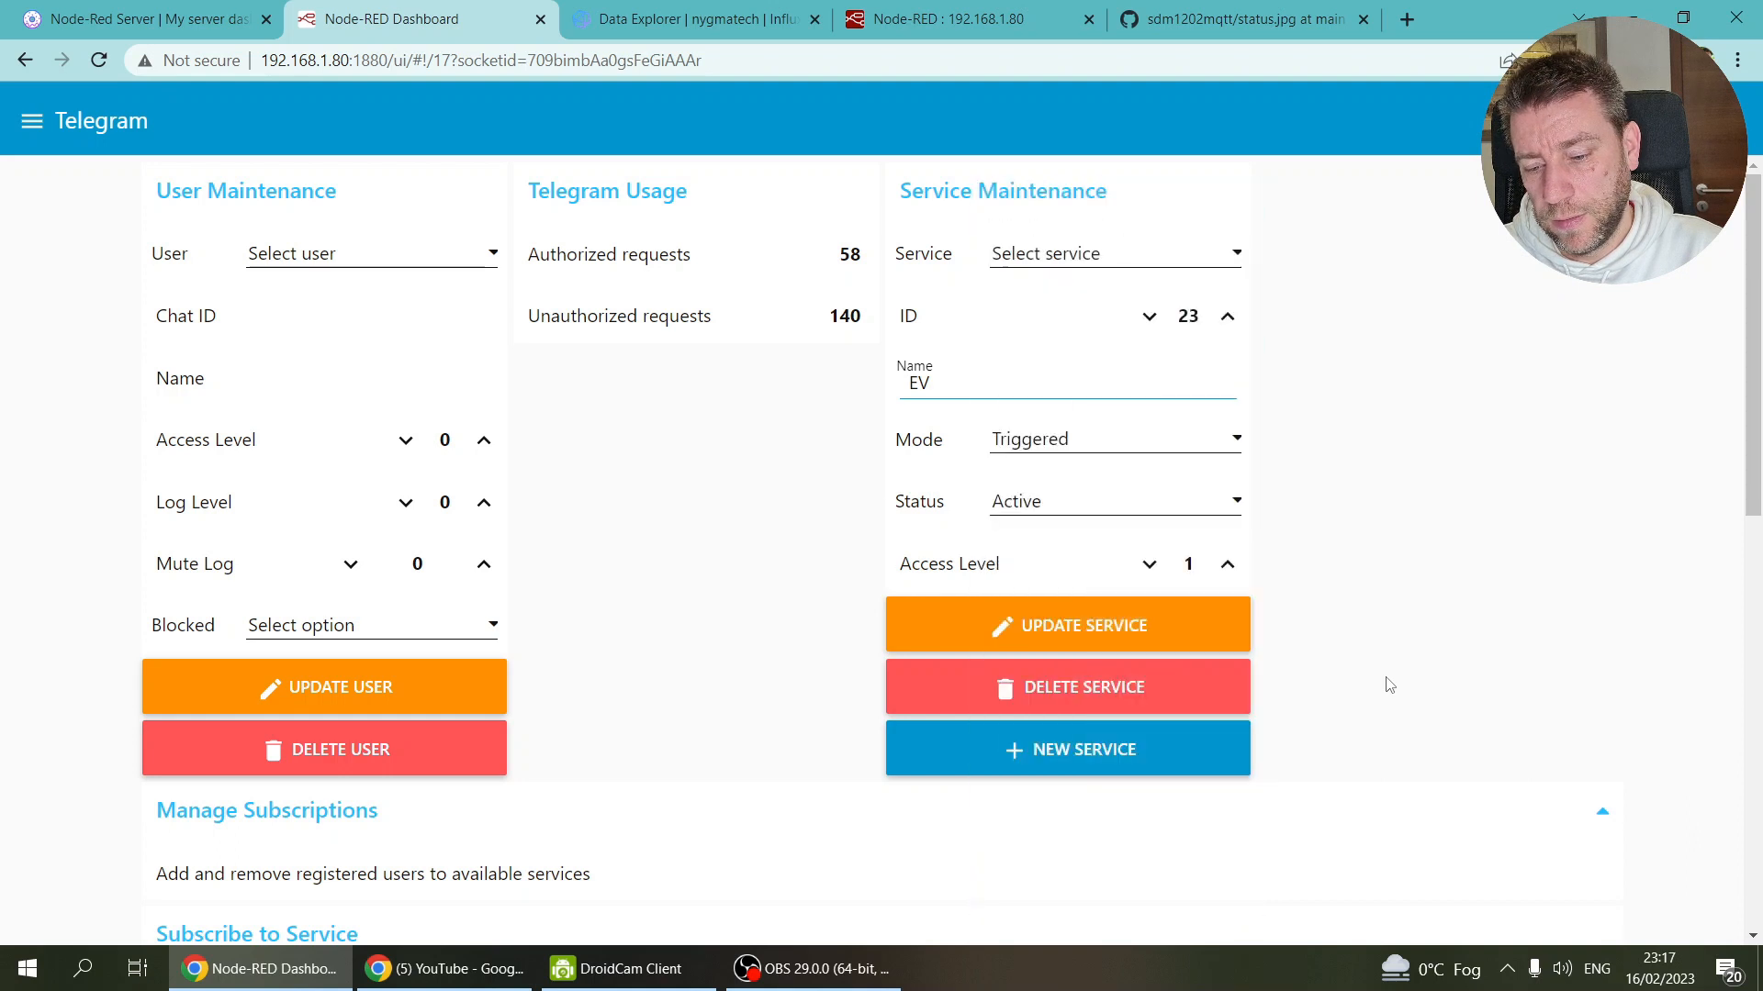
click(1063, 257)
scroll(1234, 753, down, 5)
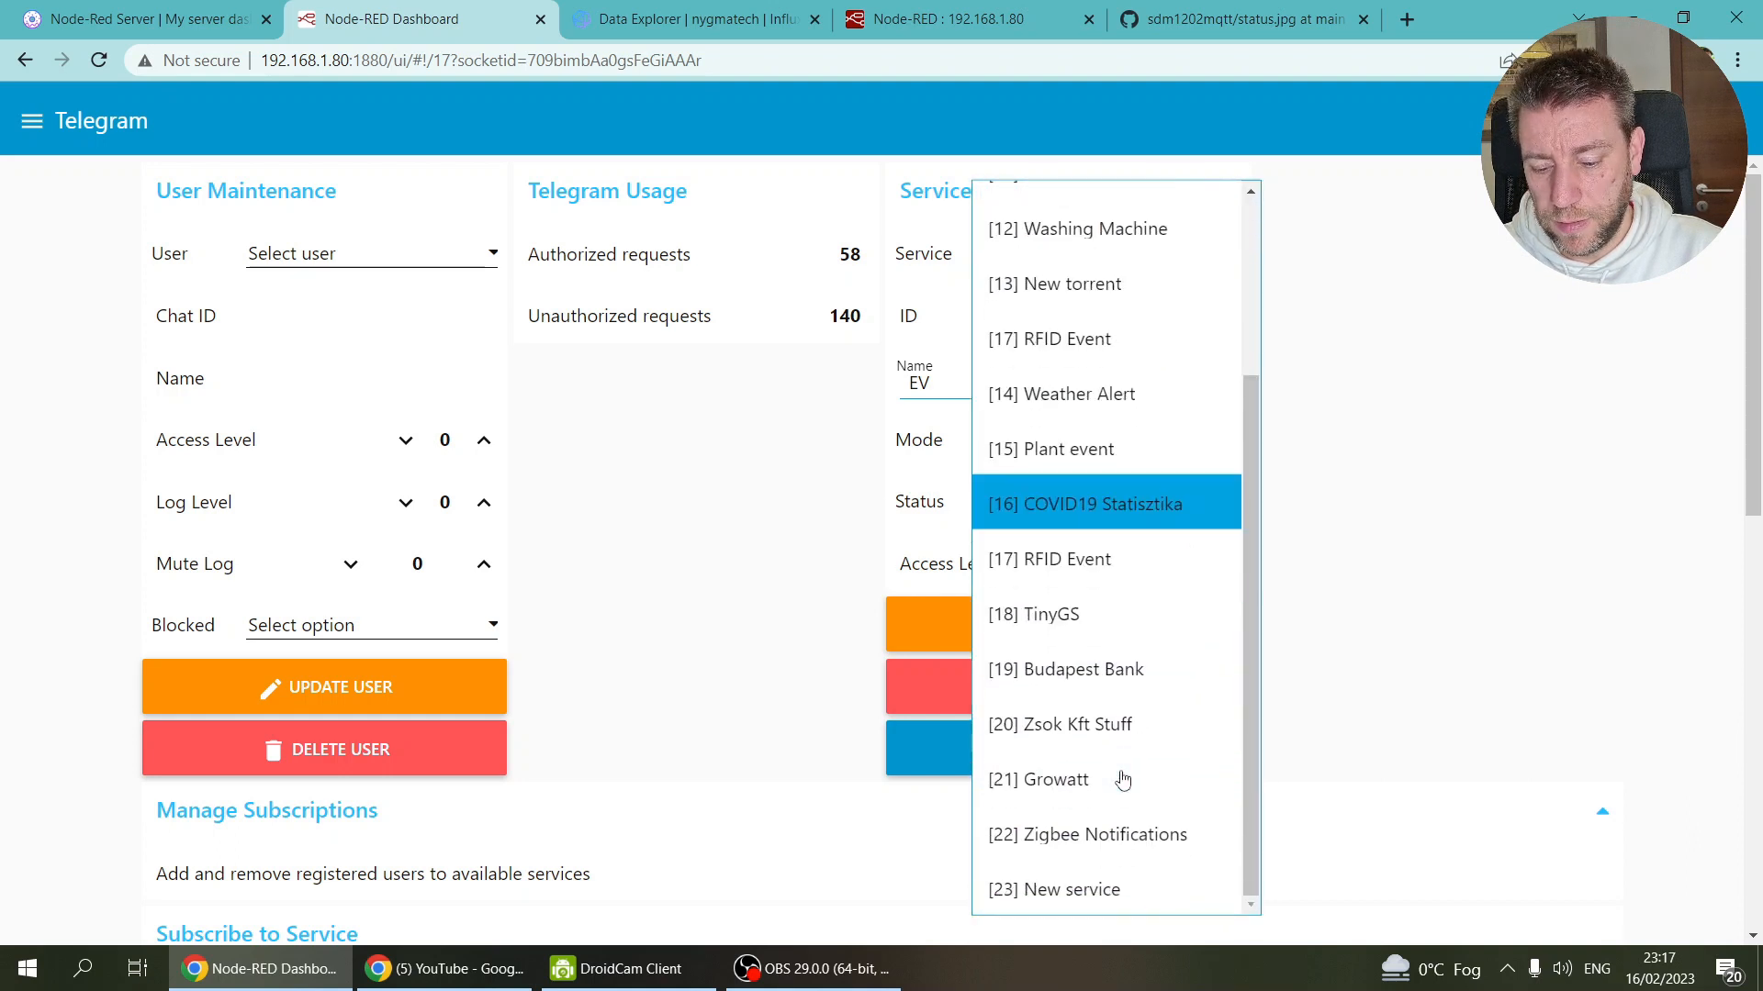
click(1056, 897)
click(1071, 703)
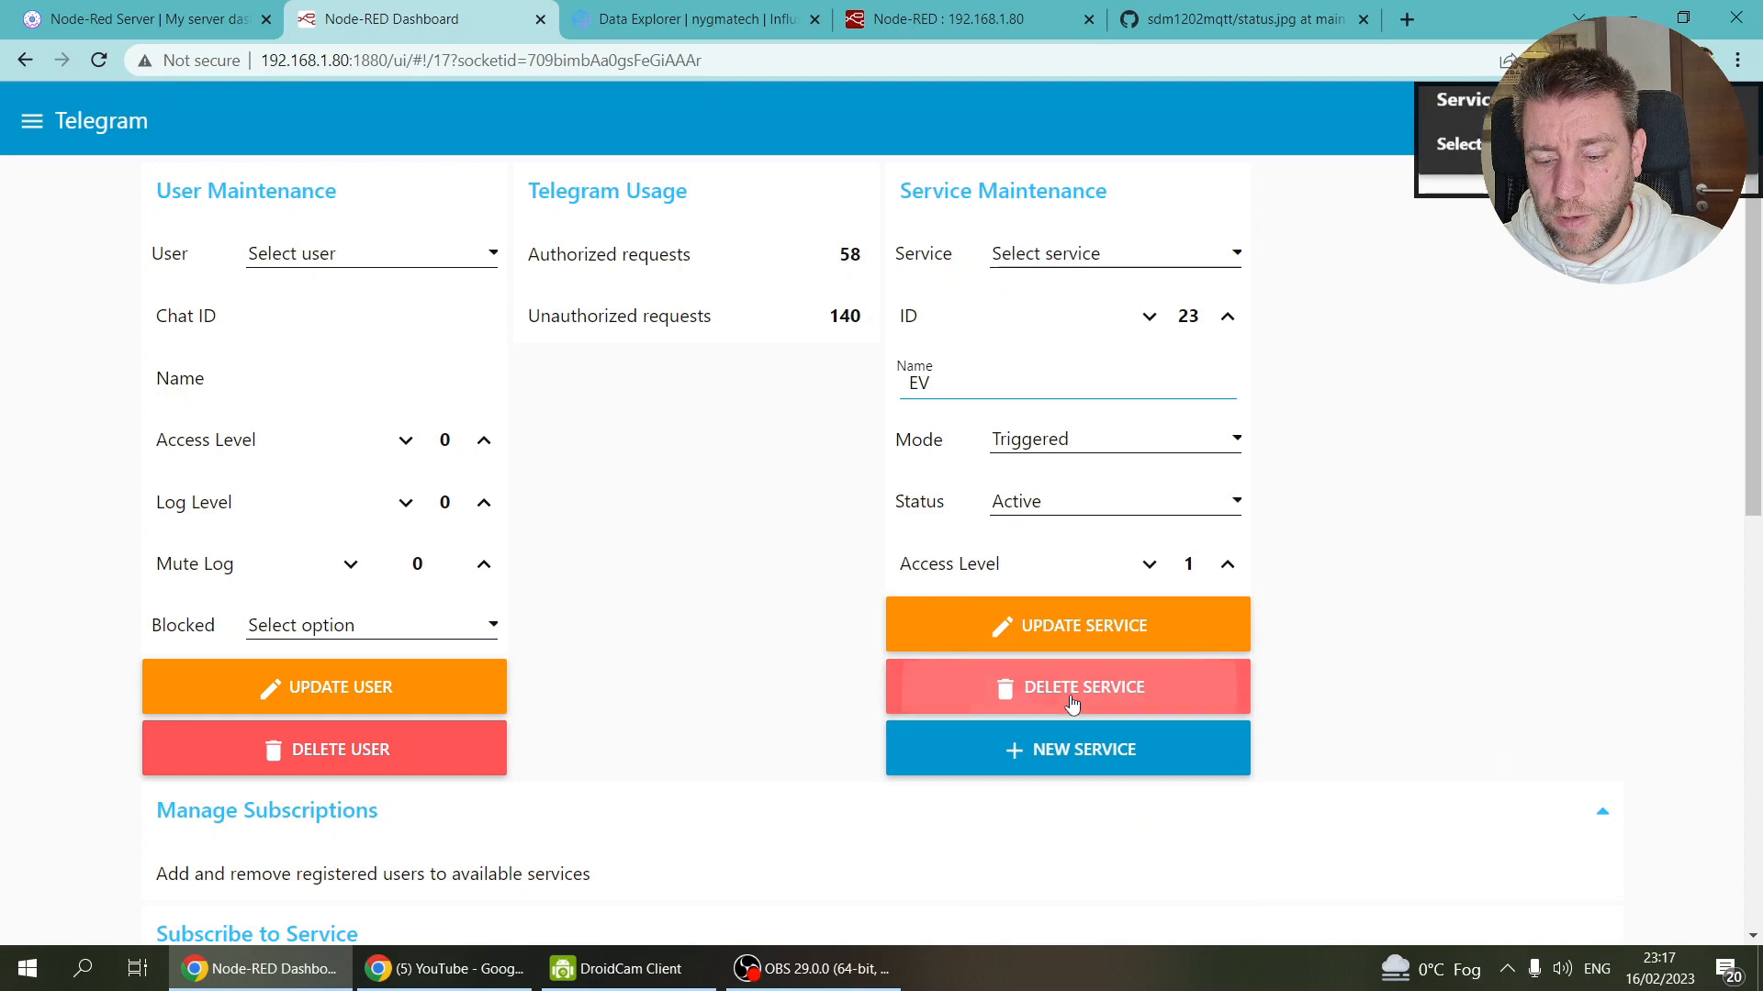
click(1190, 246)
scroll(1182, 323, down, 4)
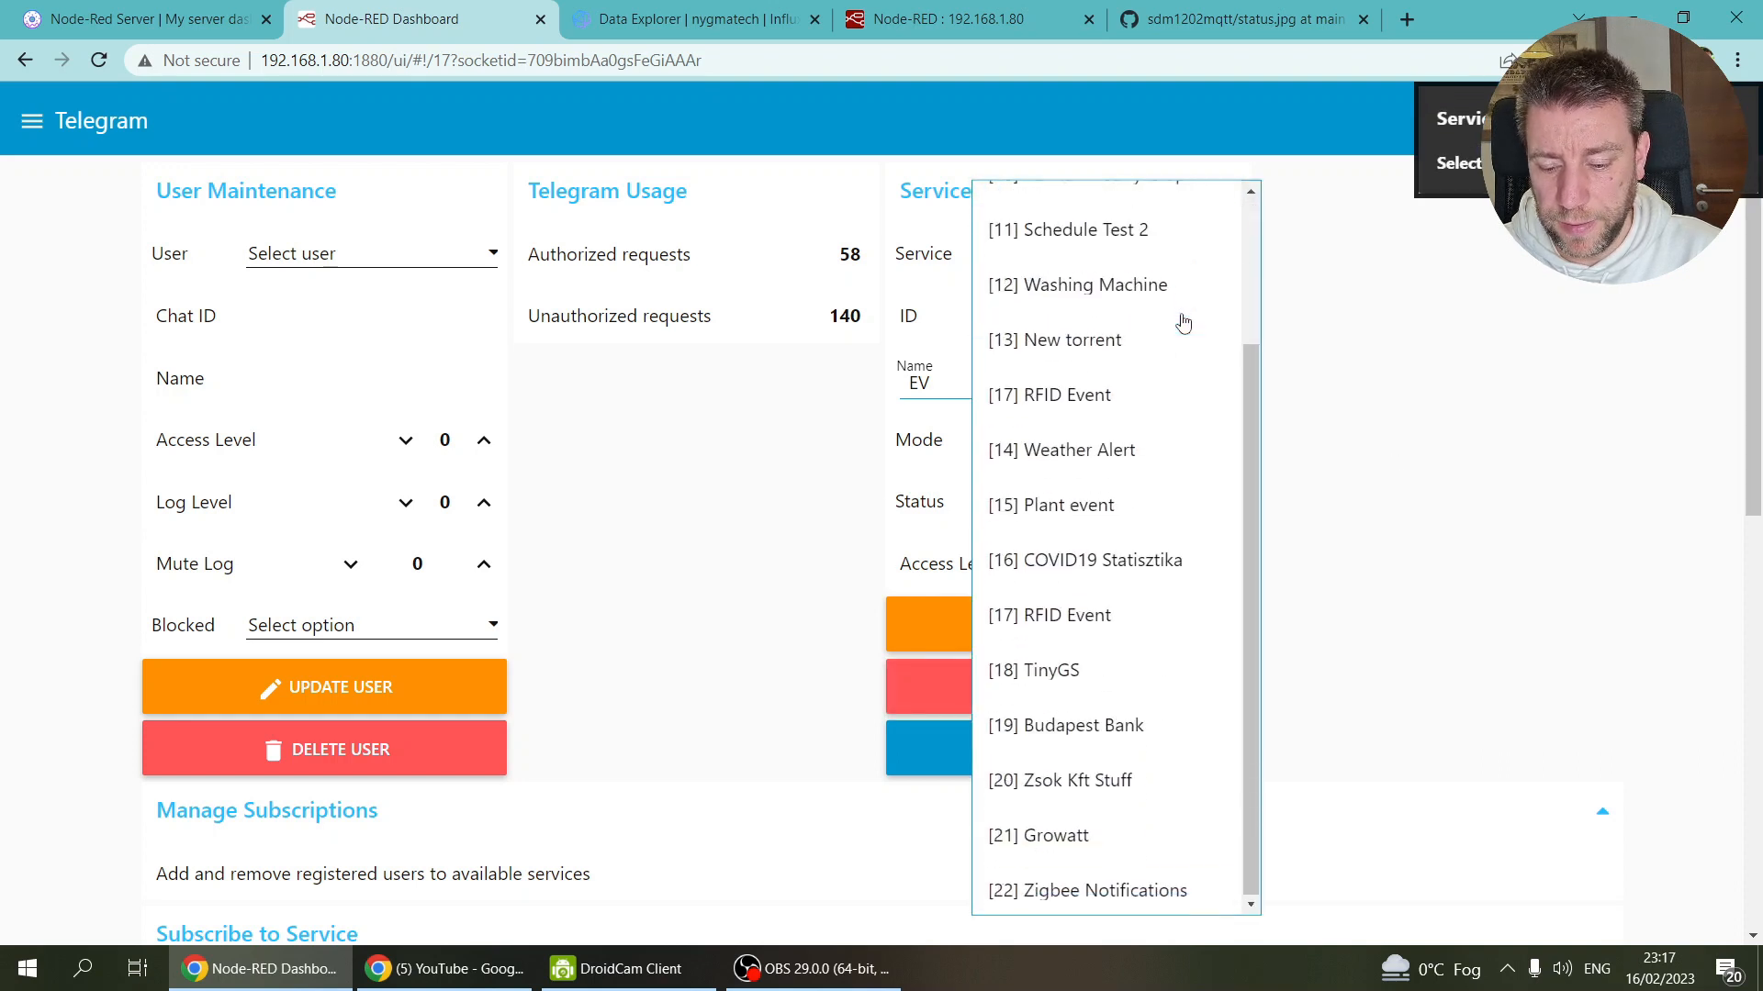
click(1437, 439)
Step: Create a fresh new service, compare with the Growatt service, and load the New service template
click(1058, 751)
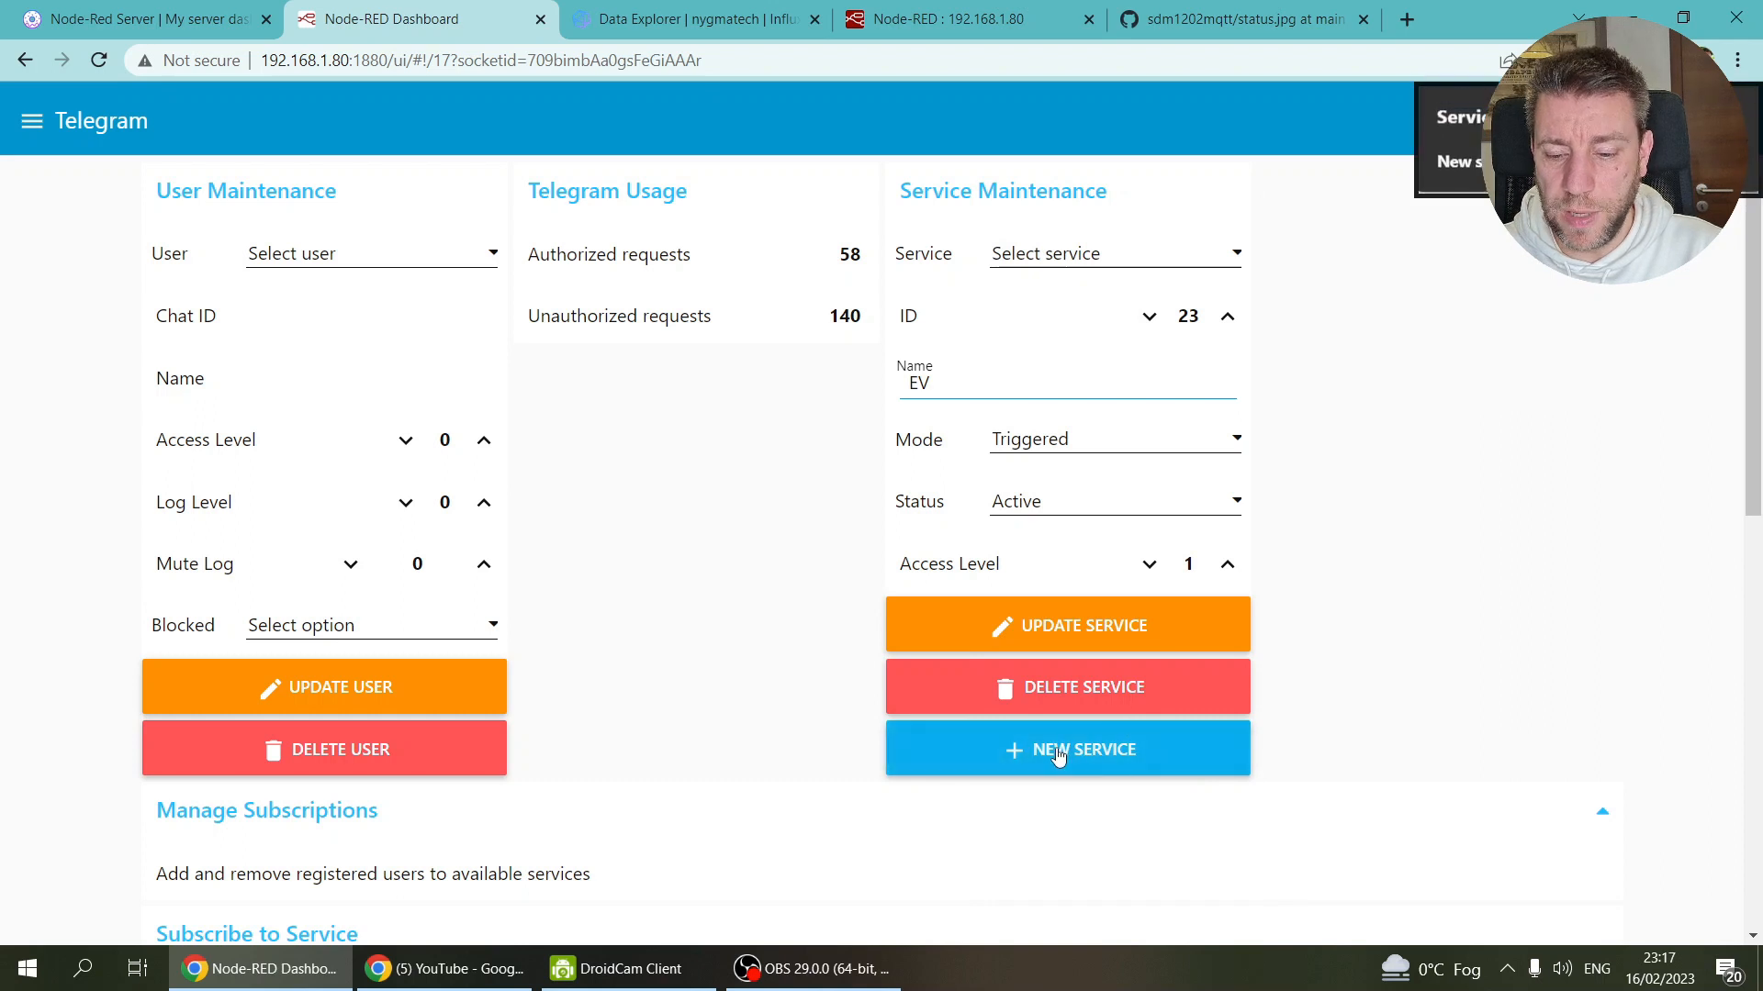
click(1145, 250)
scroll(1143, 253, down, 5)
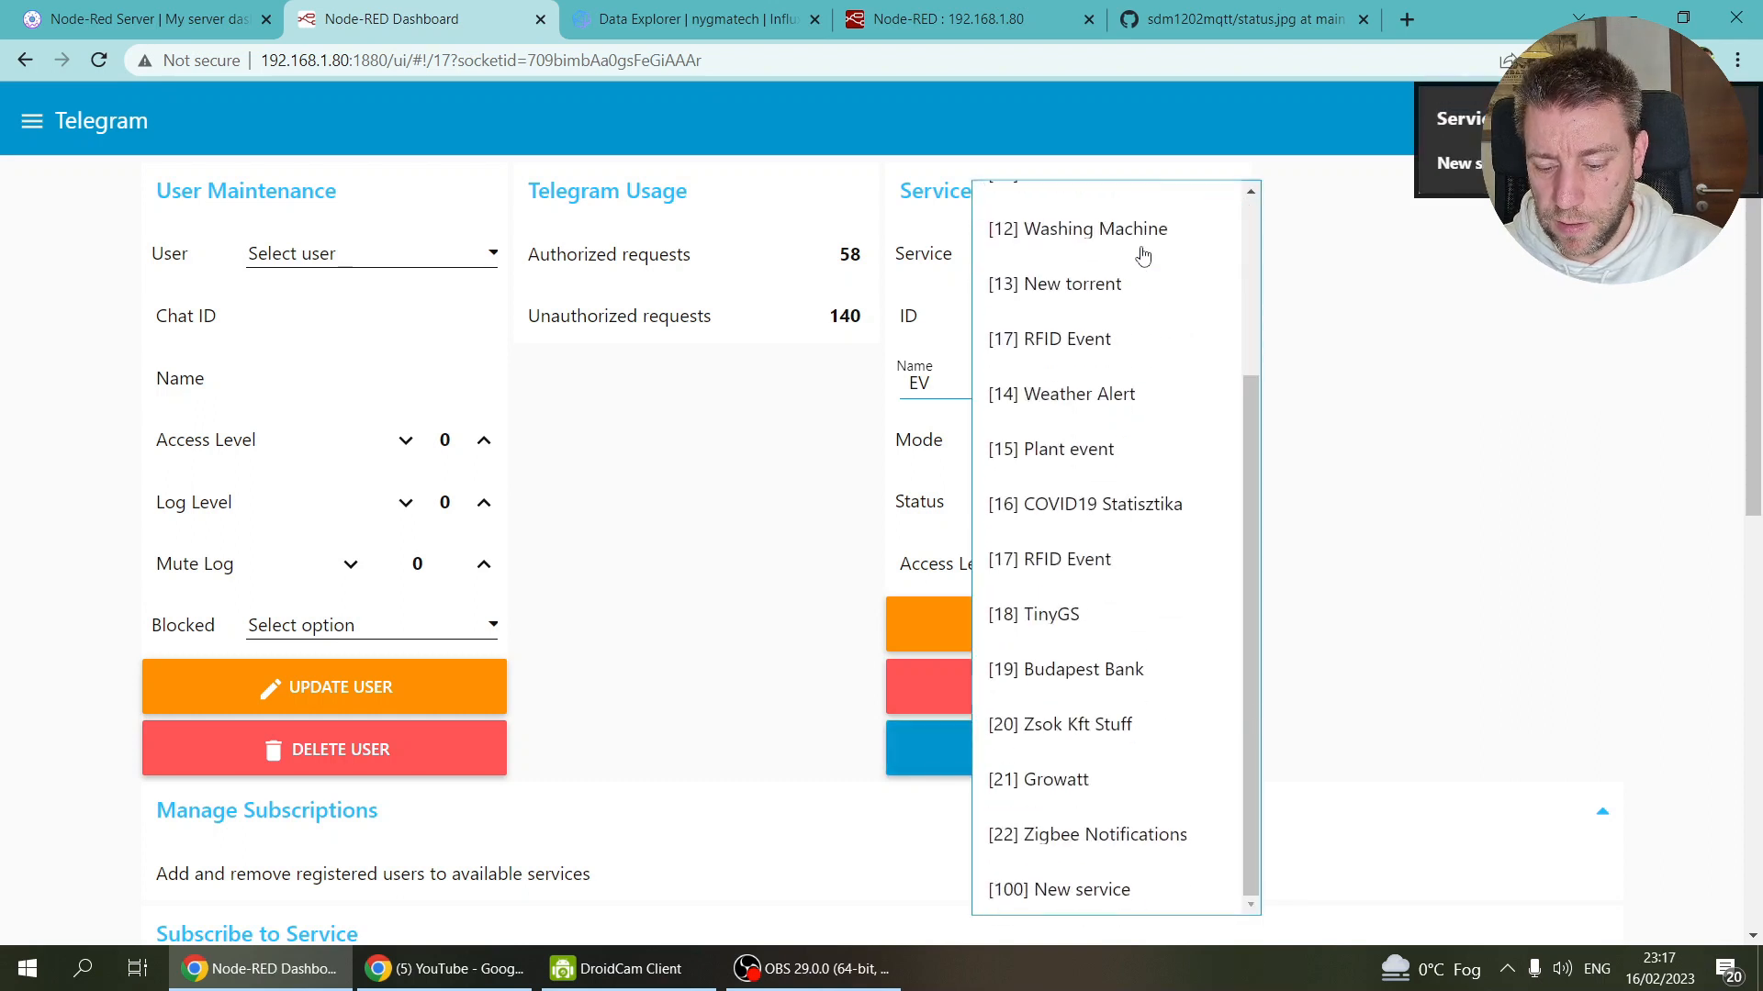
click(1097, 891)
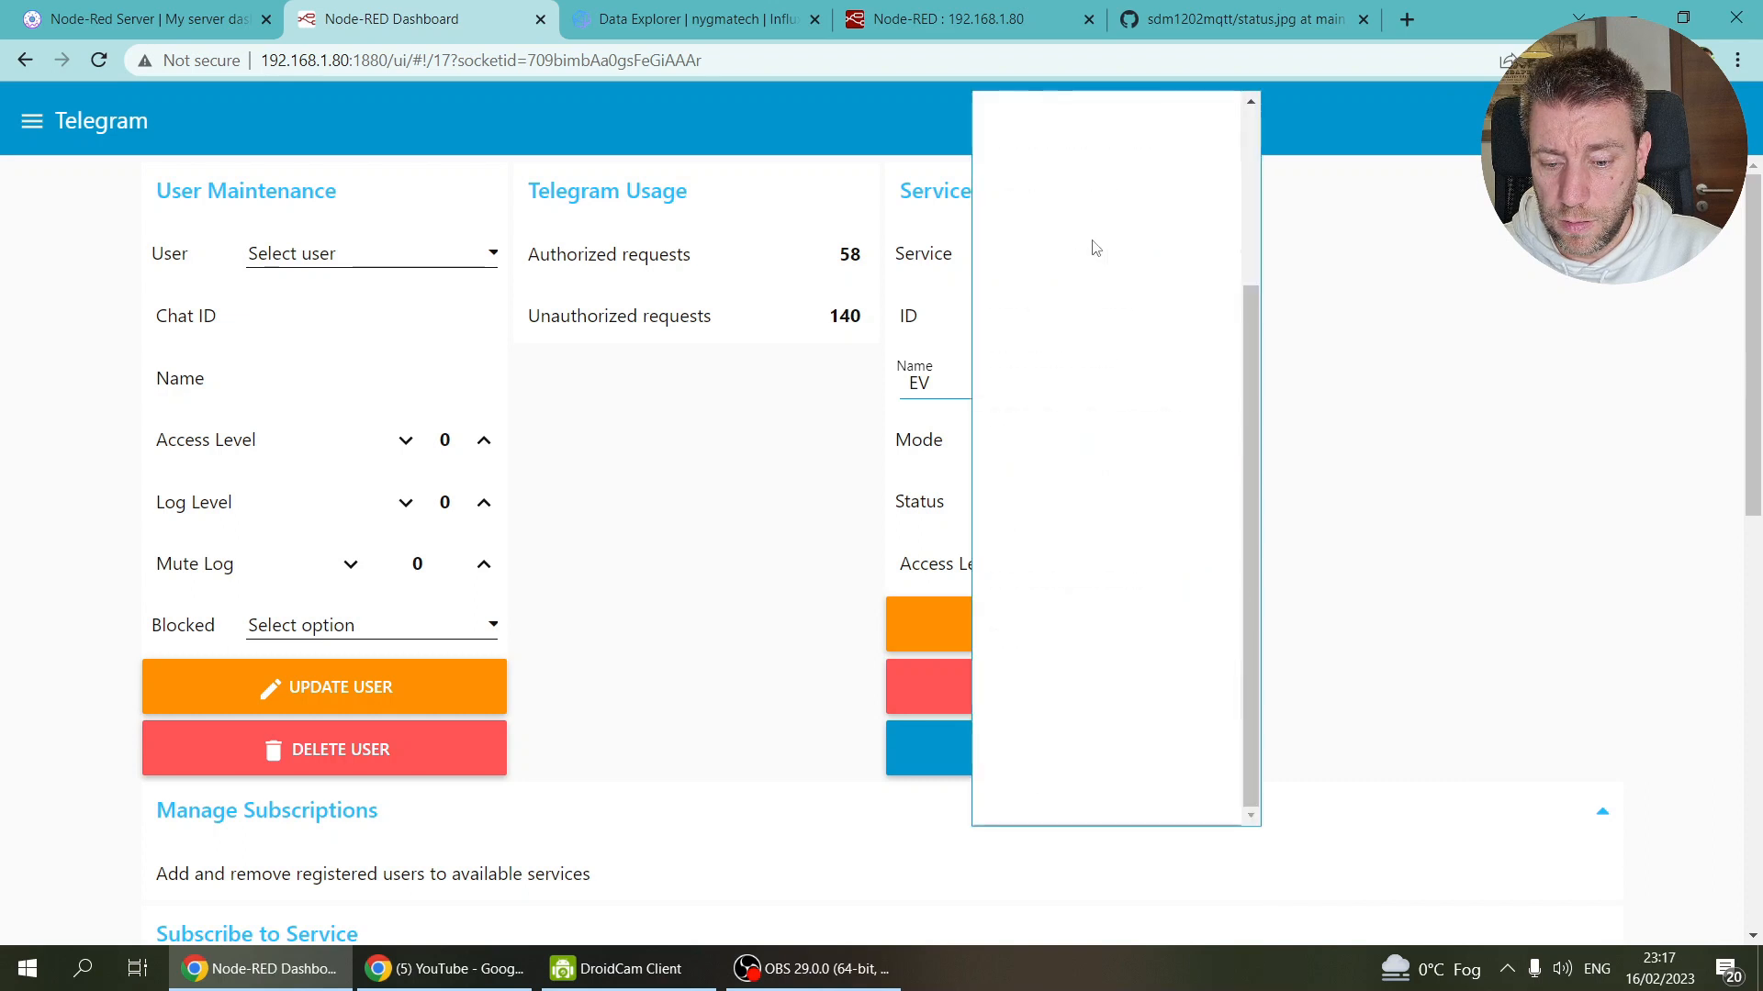
click(1089, 250)
click(1083, 687)
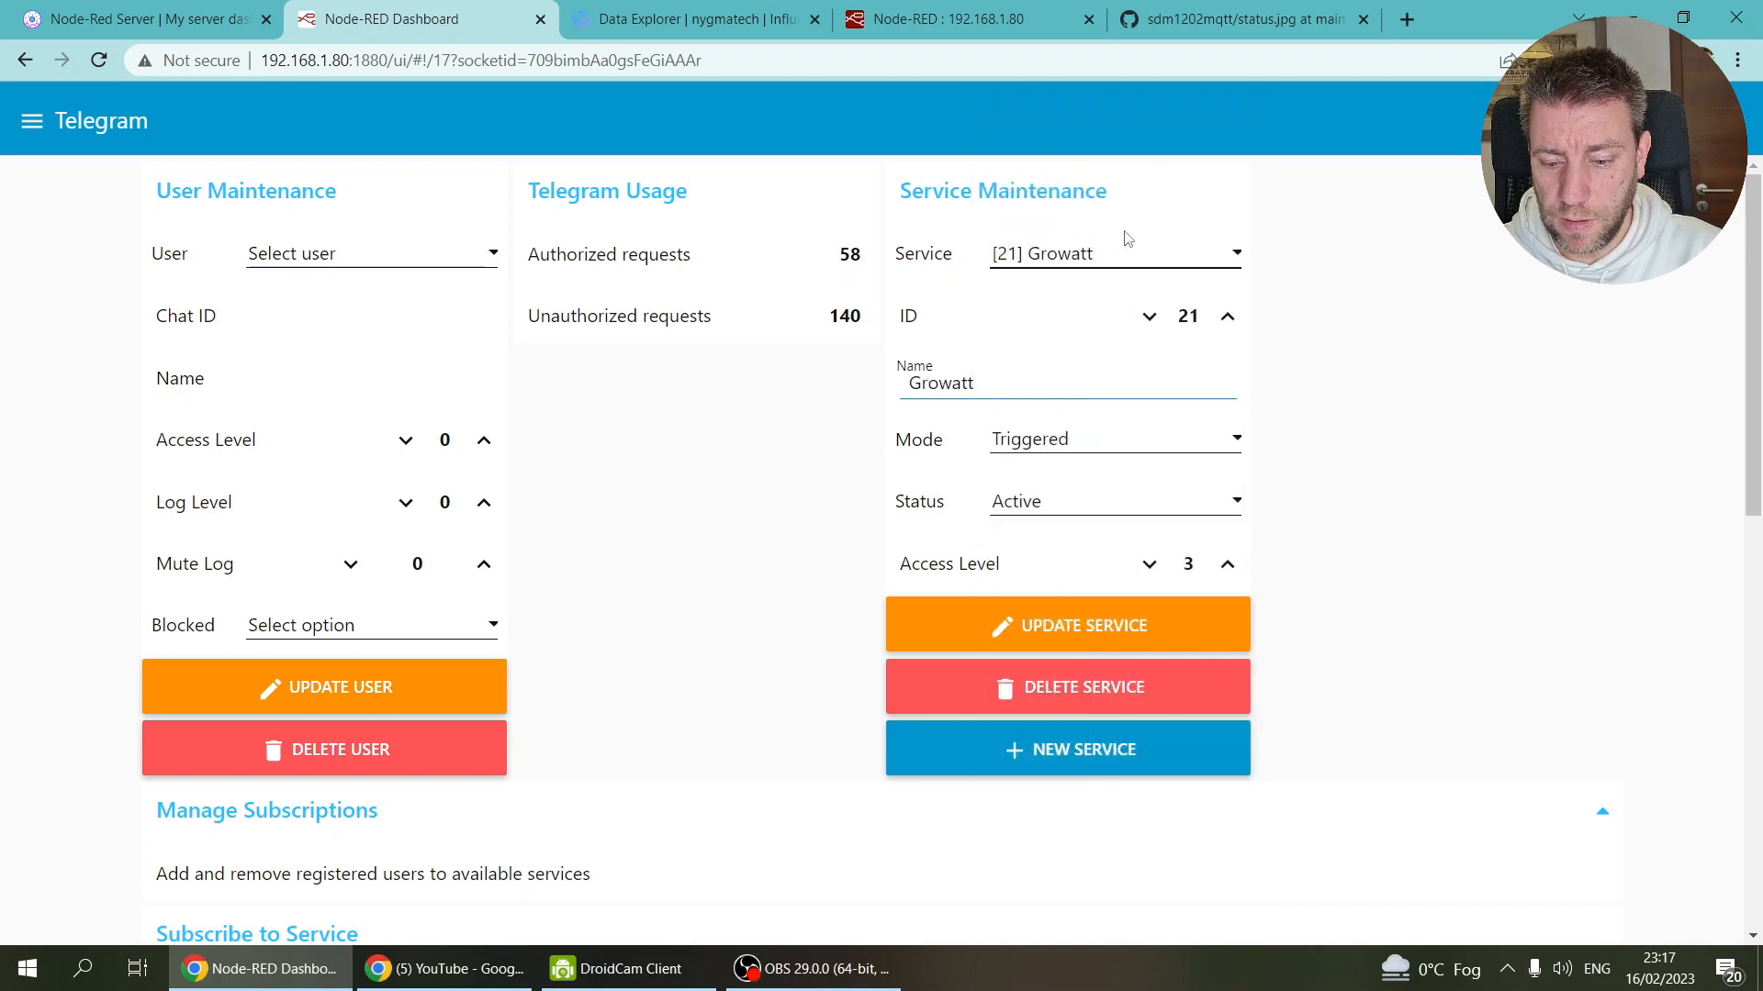
click(1126, 246)
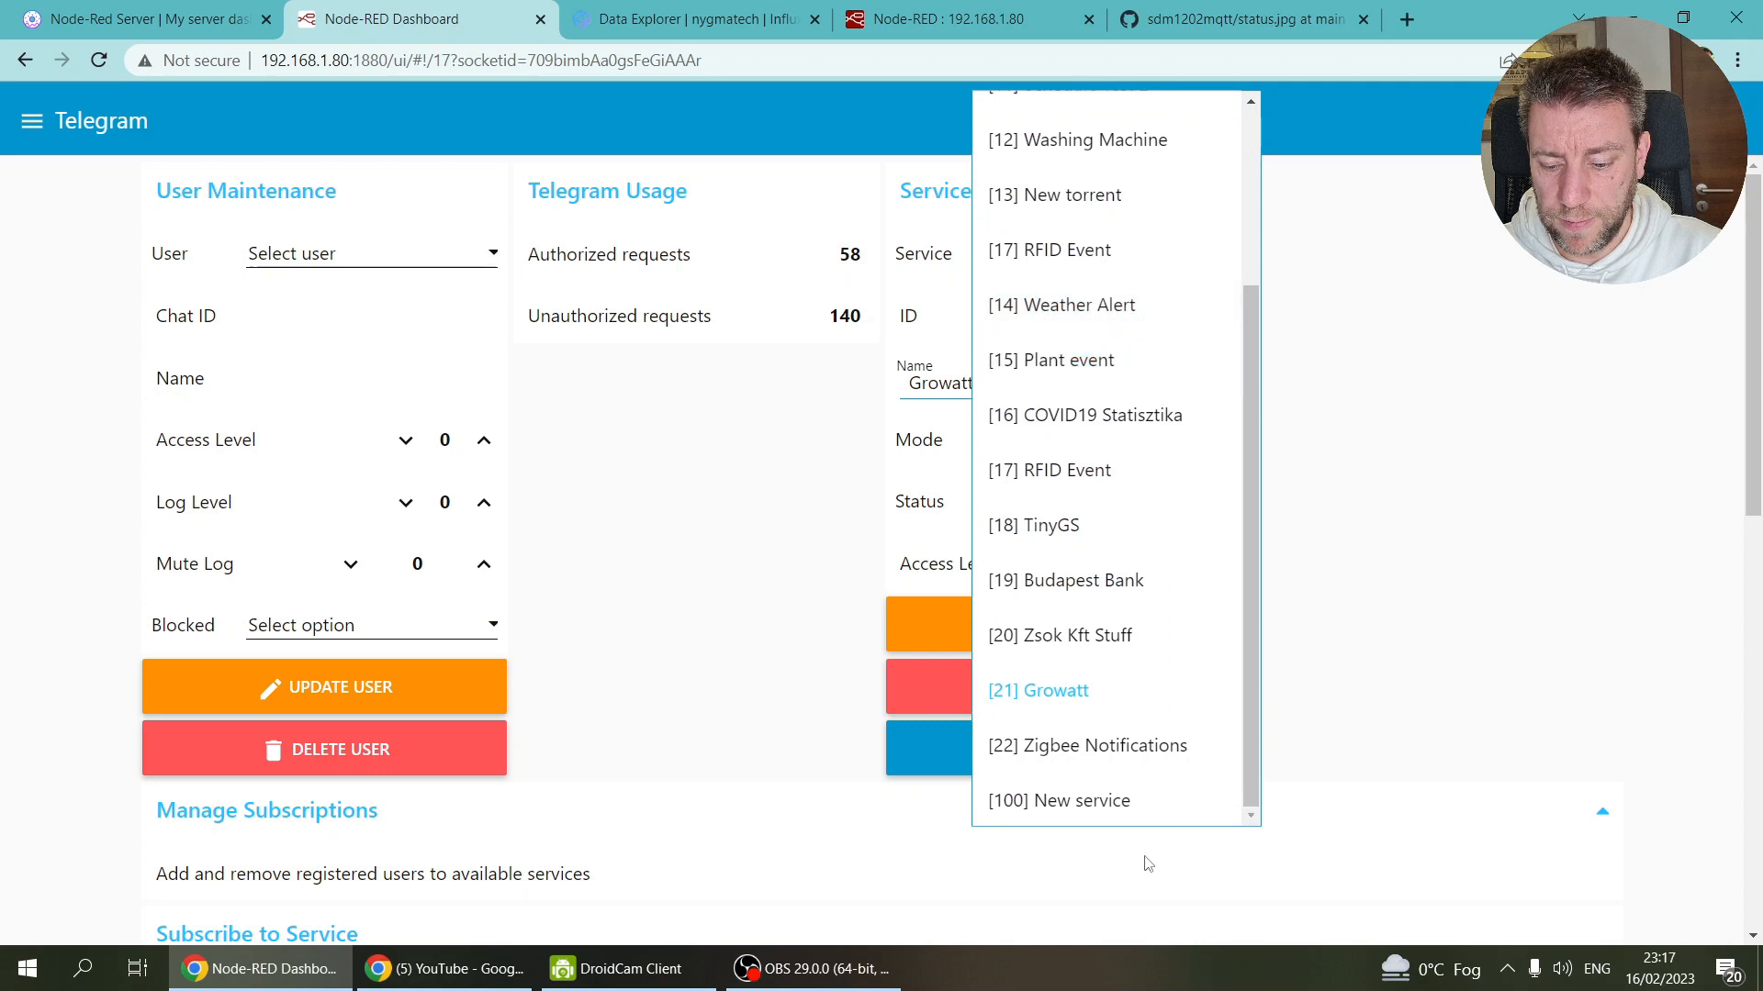
click(1132, 804)
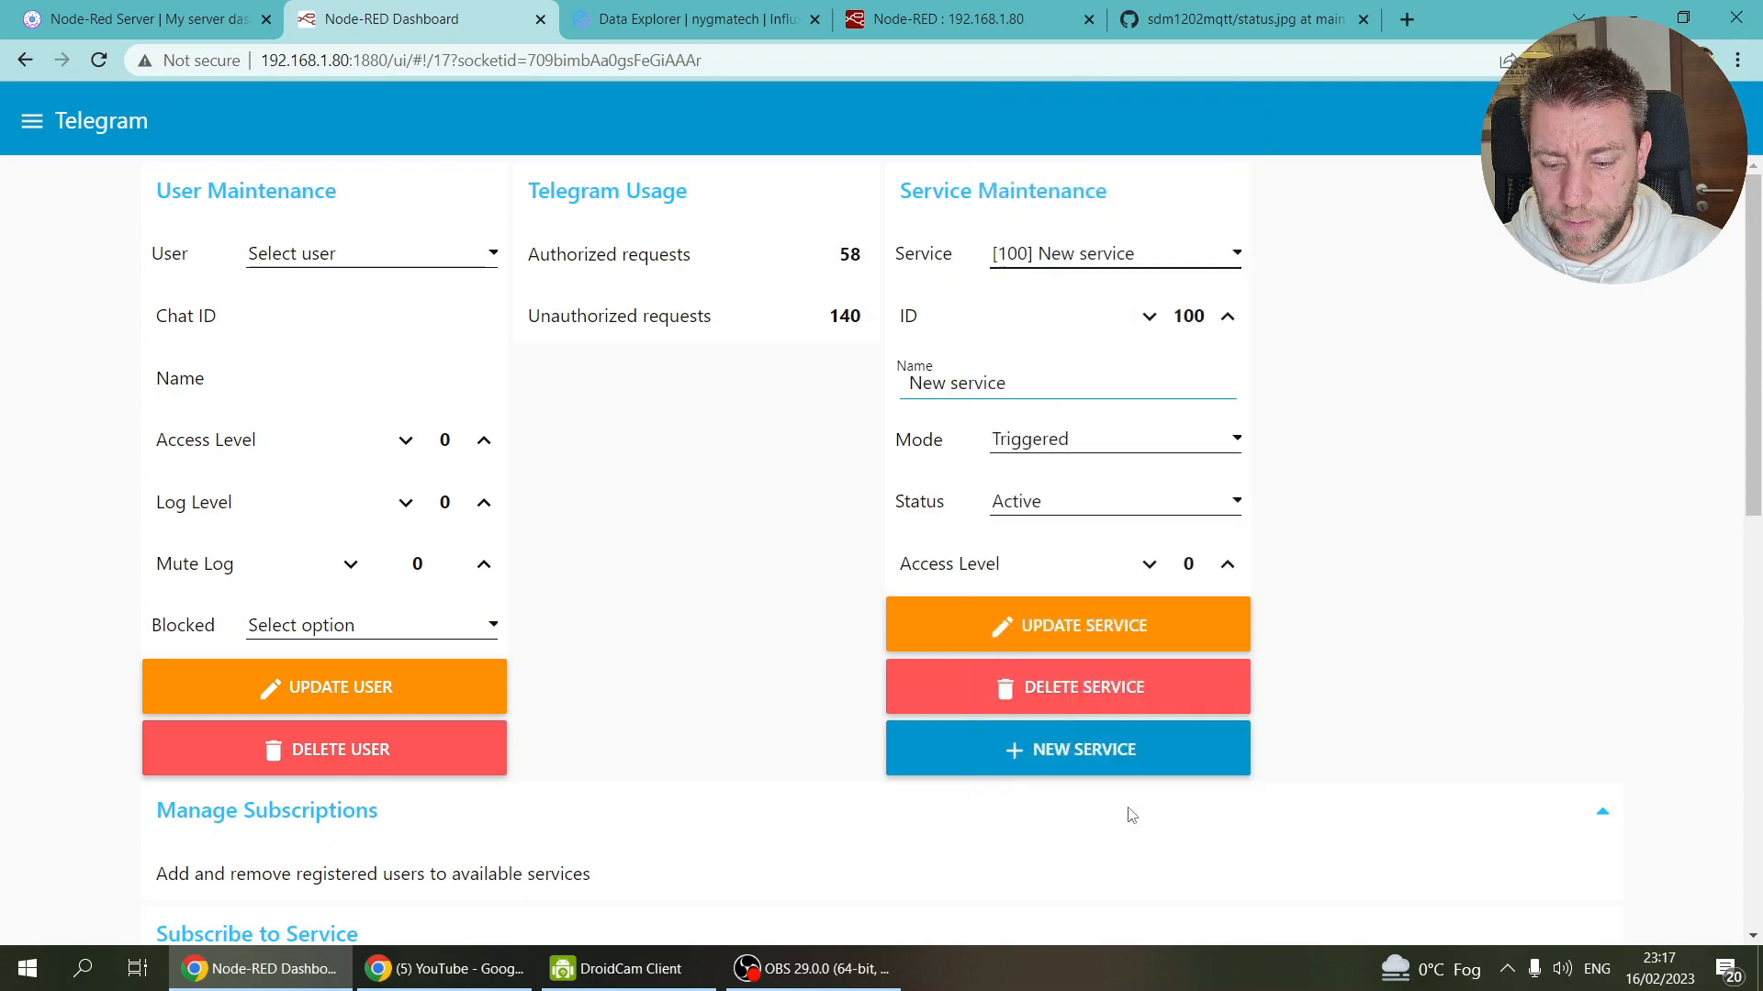
Step: Adjust the new service's ID down from 100 to 23
click(1151, 319)
click(1149, 317)
click(1149, 317)
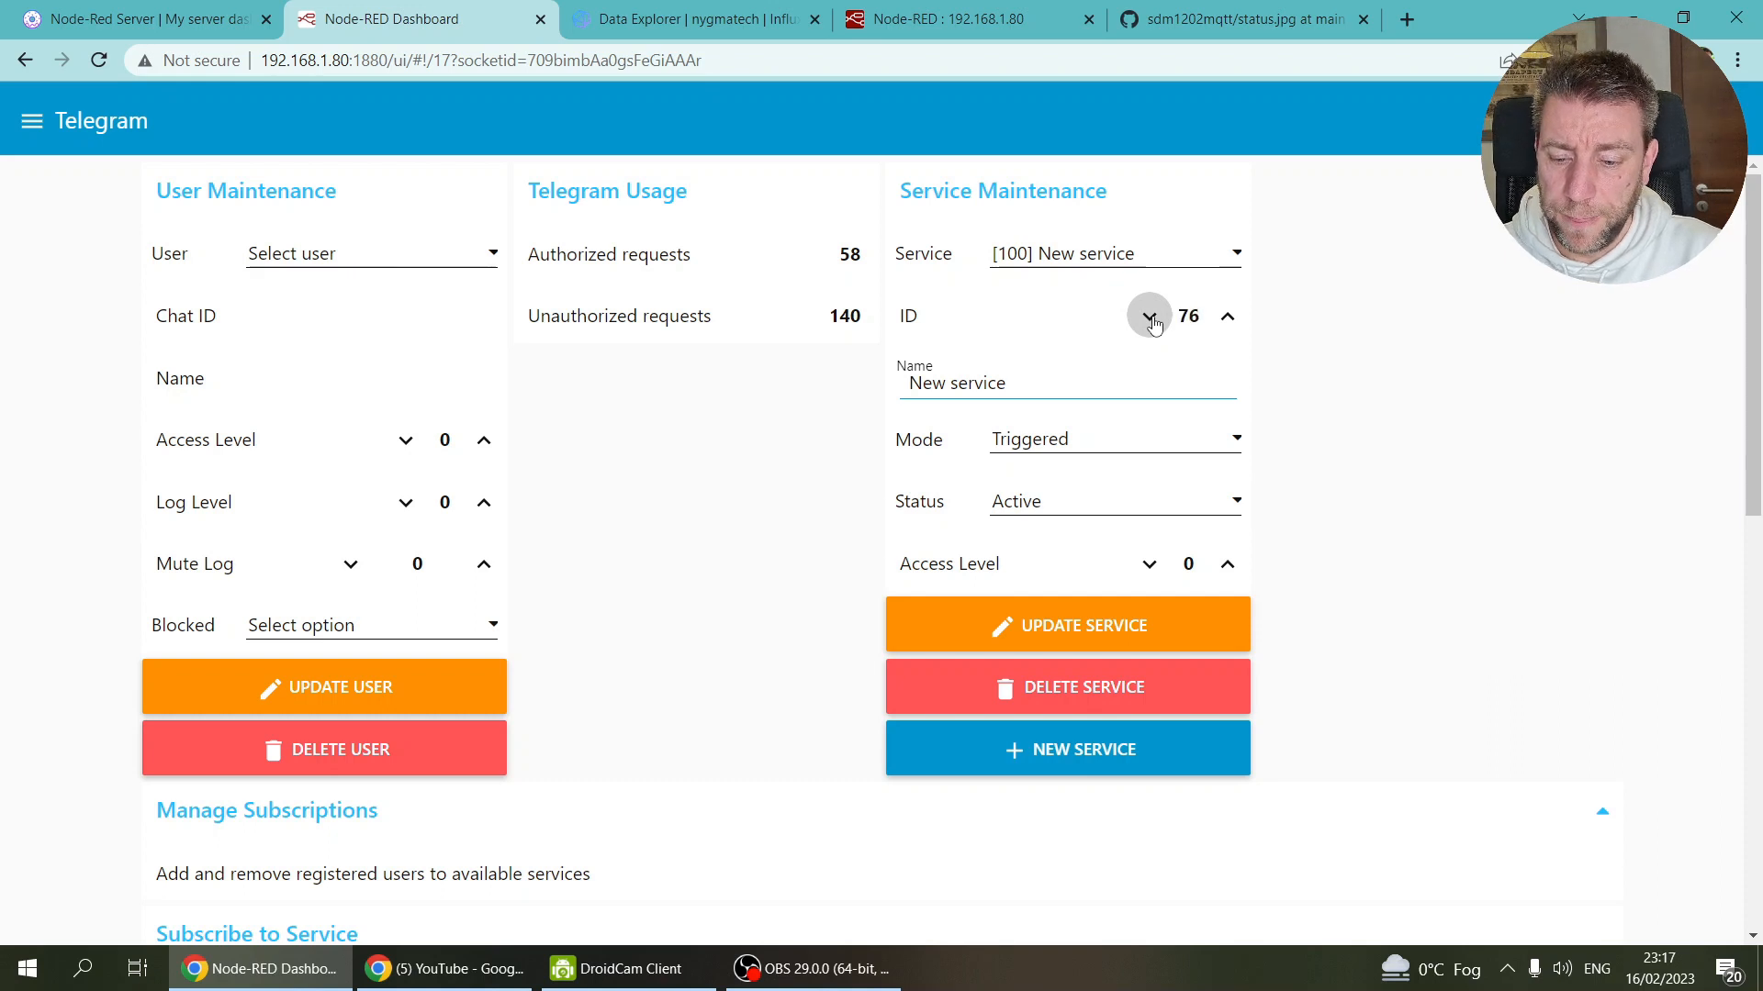
click(1152, 318)
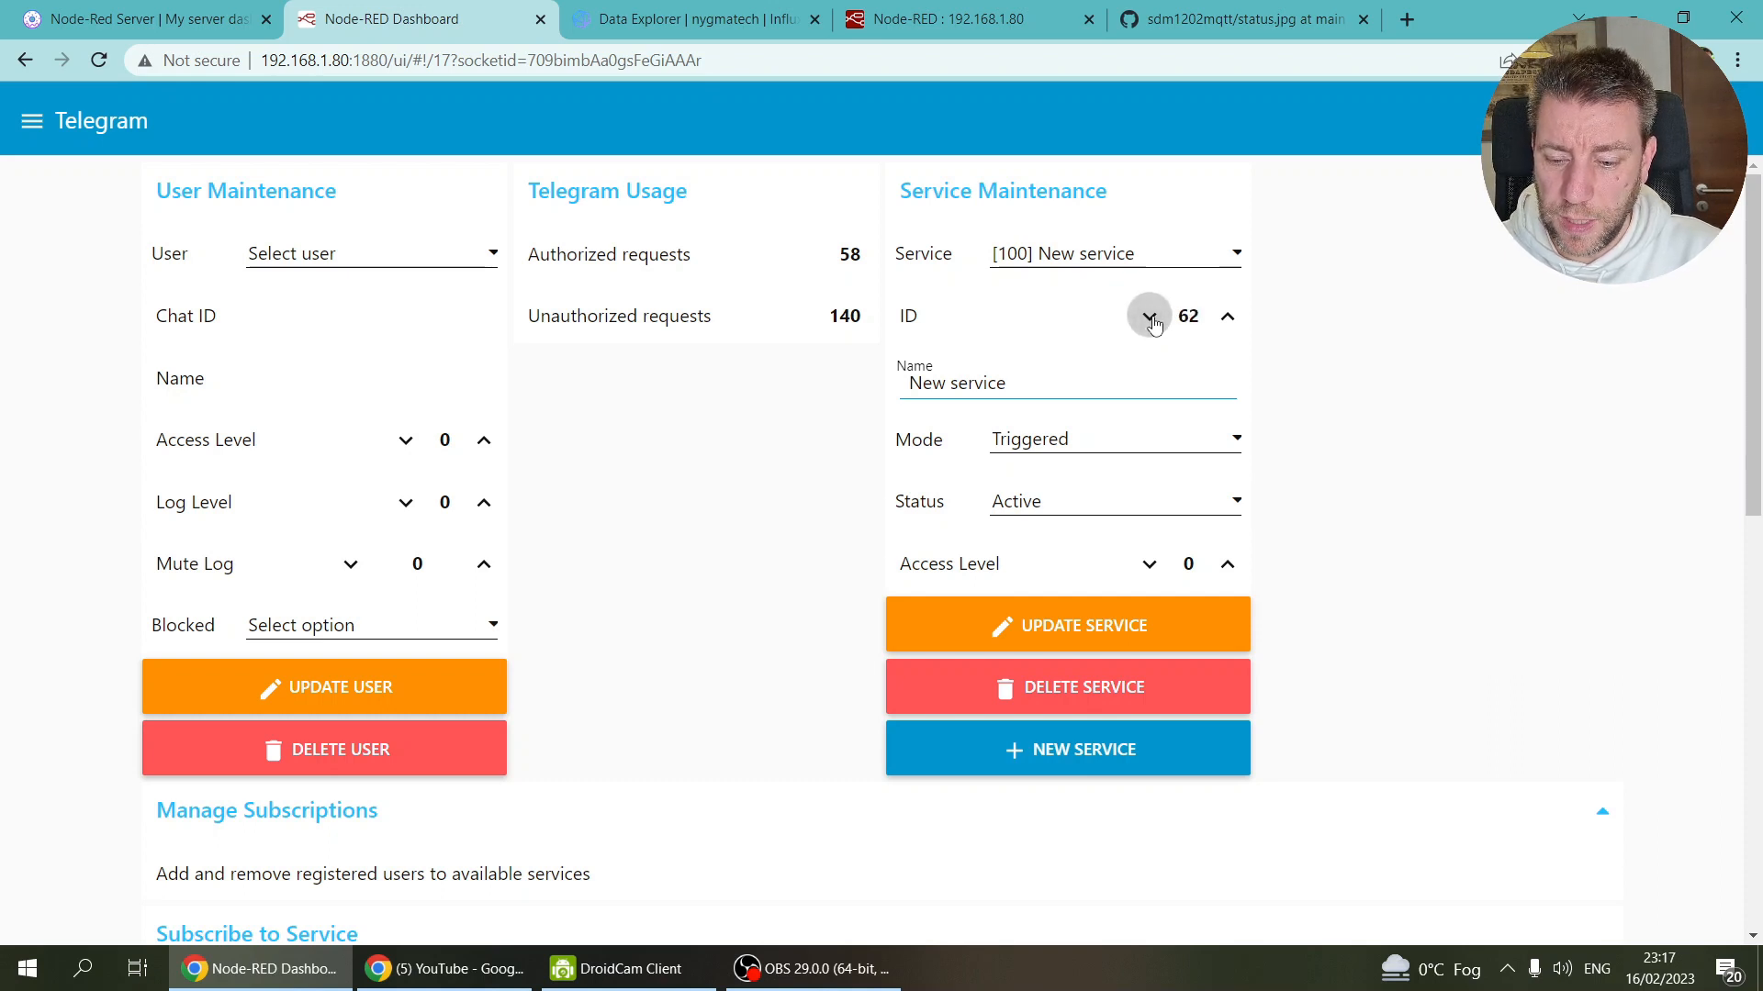
click(1150, 317)
click(1149, 316)
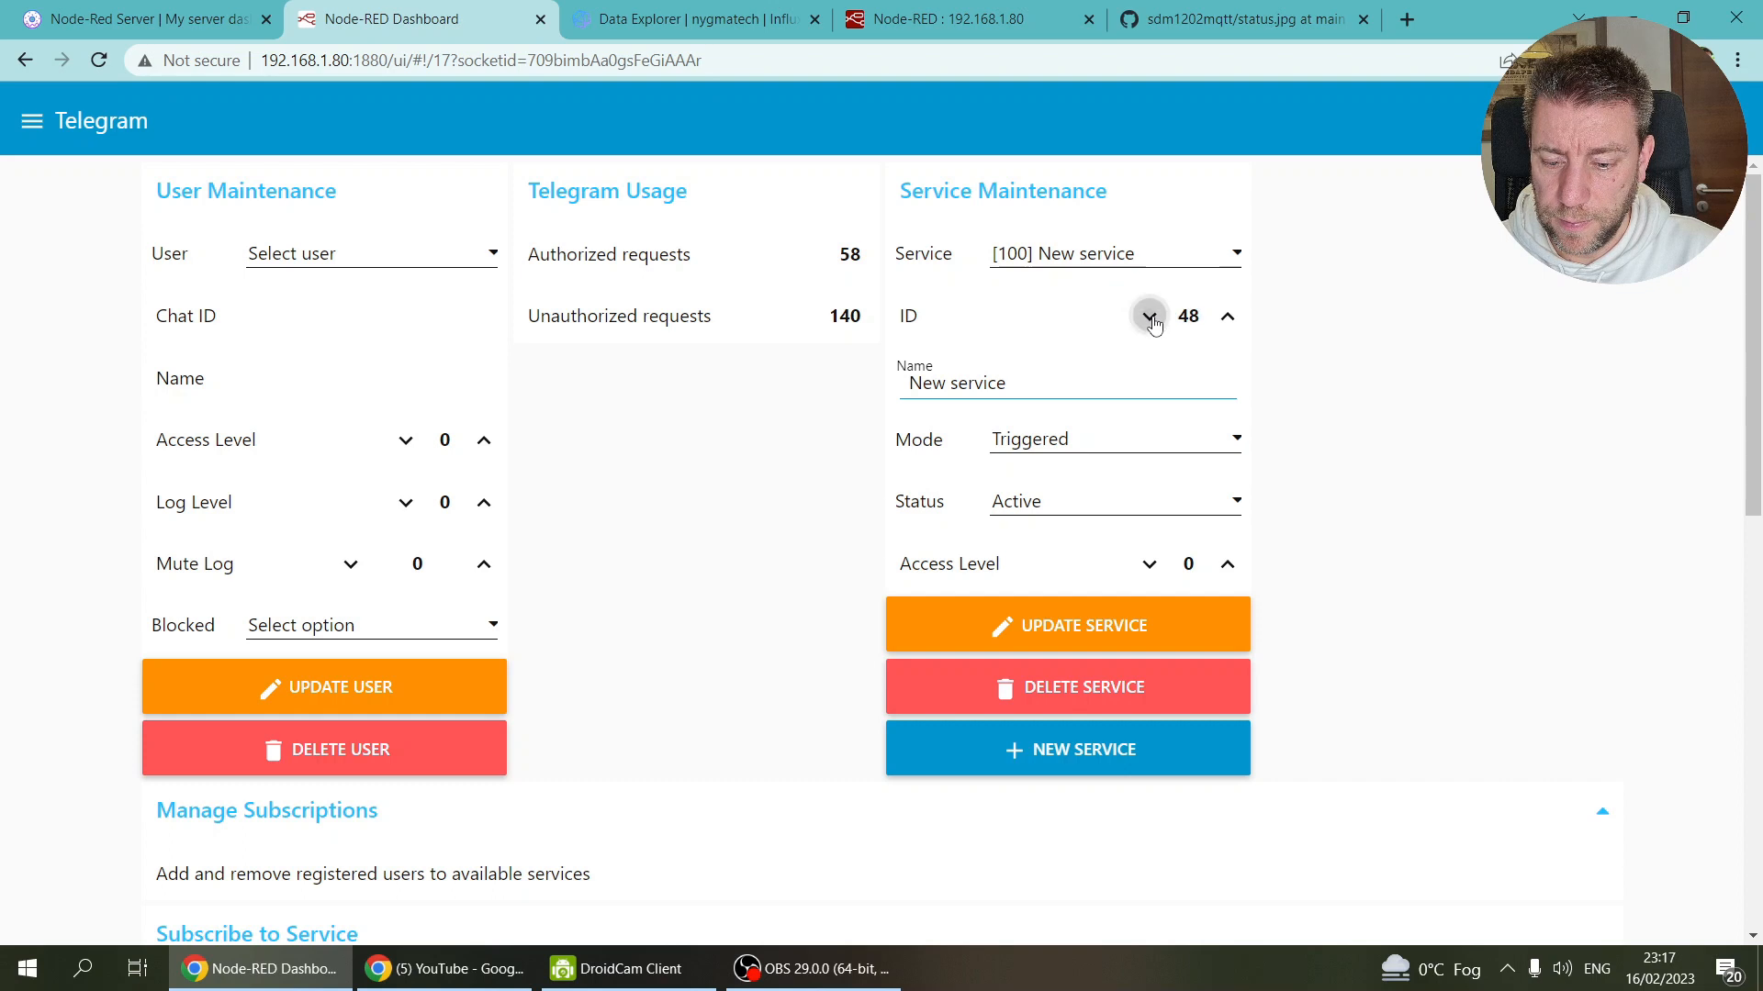
click(1149, 317)
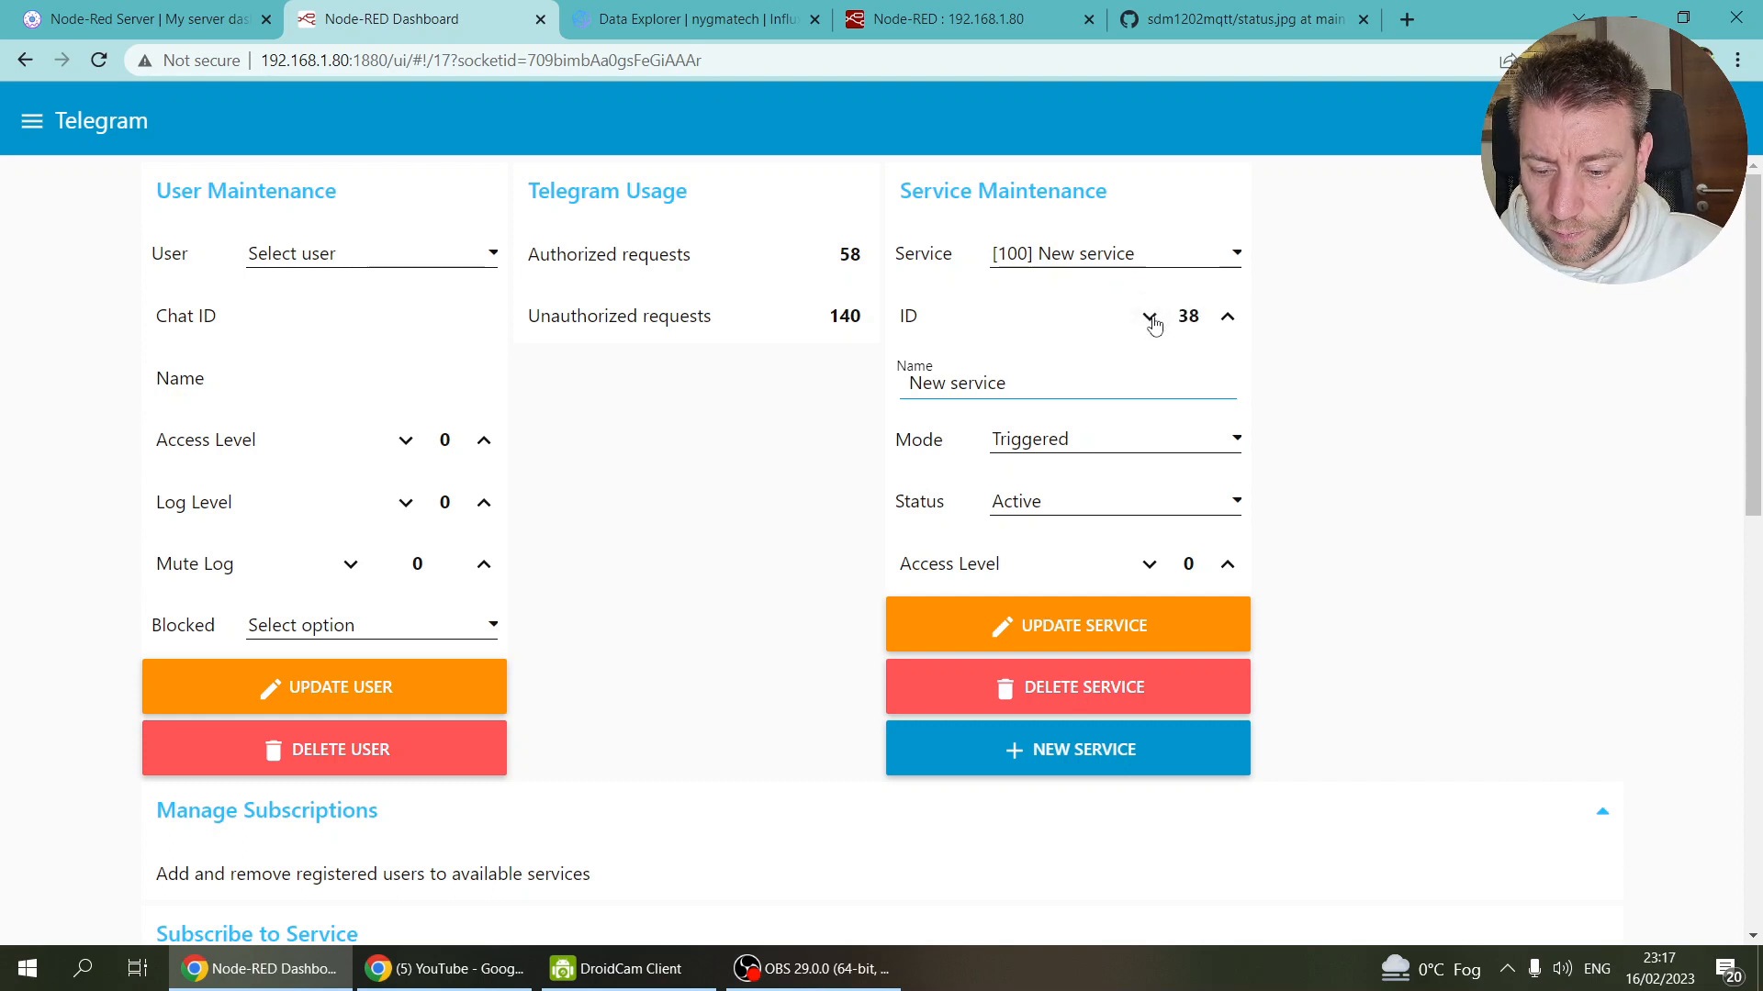
click(1150, 317)
click(1150, 316)
click(1150, 316)
click(1150, 317)
click(1149, 316)
click(1149, 316)
click(1149, 317)
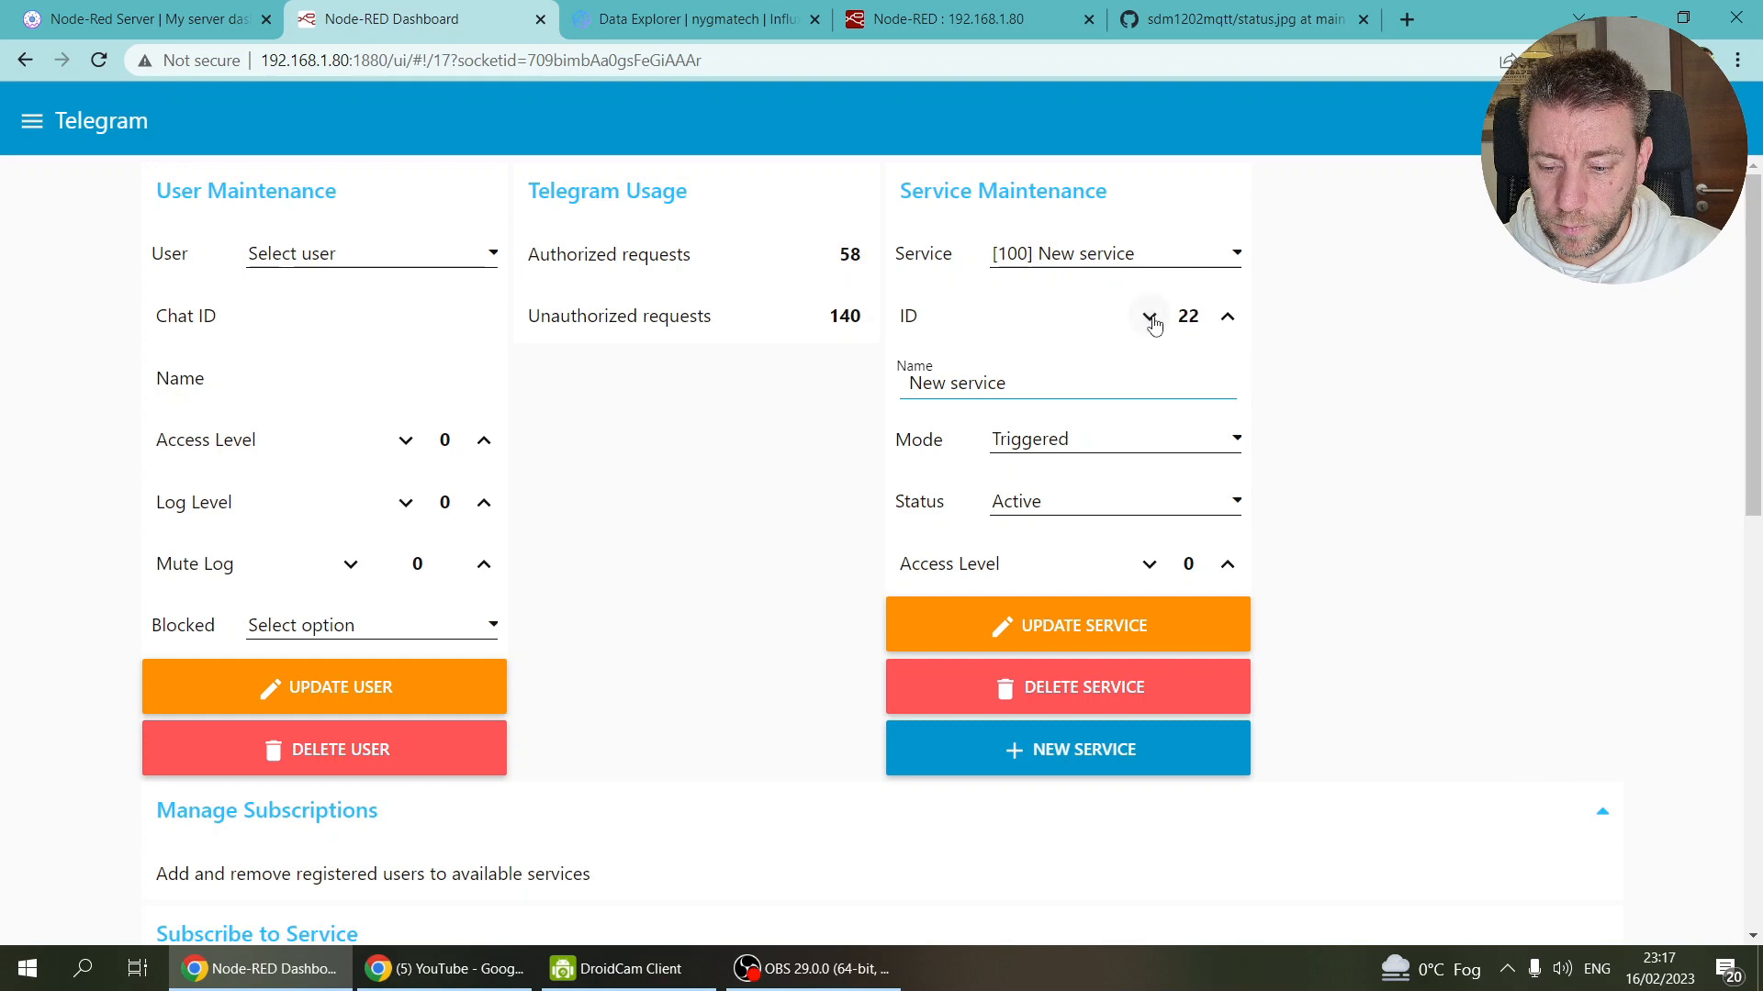
click(1225, 316)
Step: Name the service EV, set access level 1, save, and check that service 23 exists
drag(1043, 382, 848, 393)
click(1073, 386)
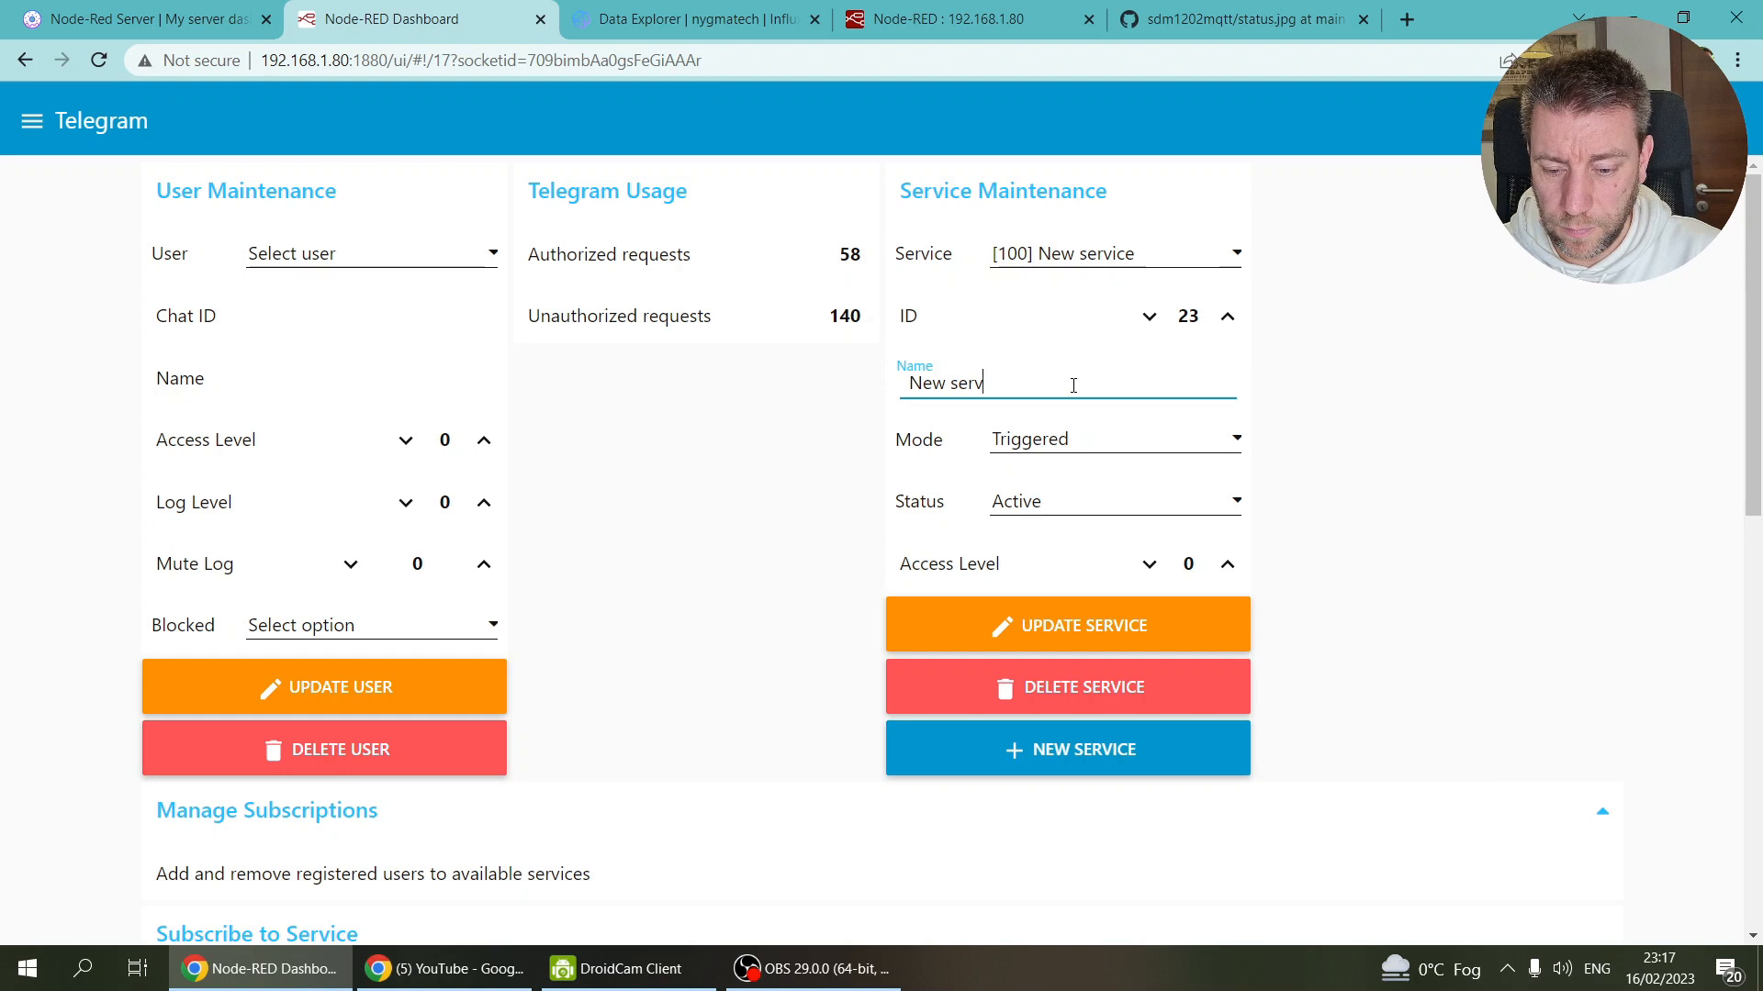
key(BackSpace)
text(EV)
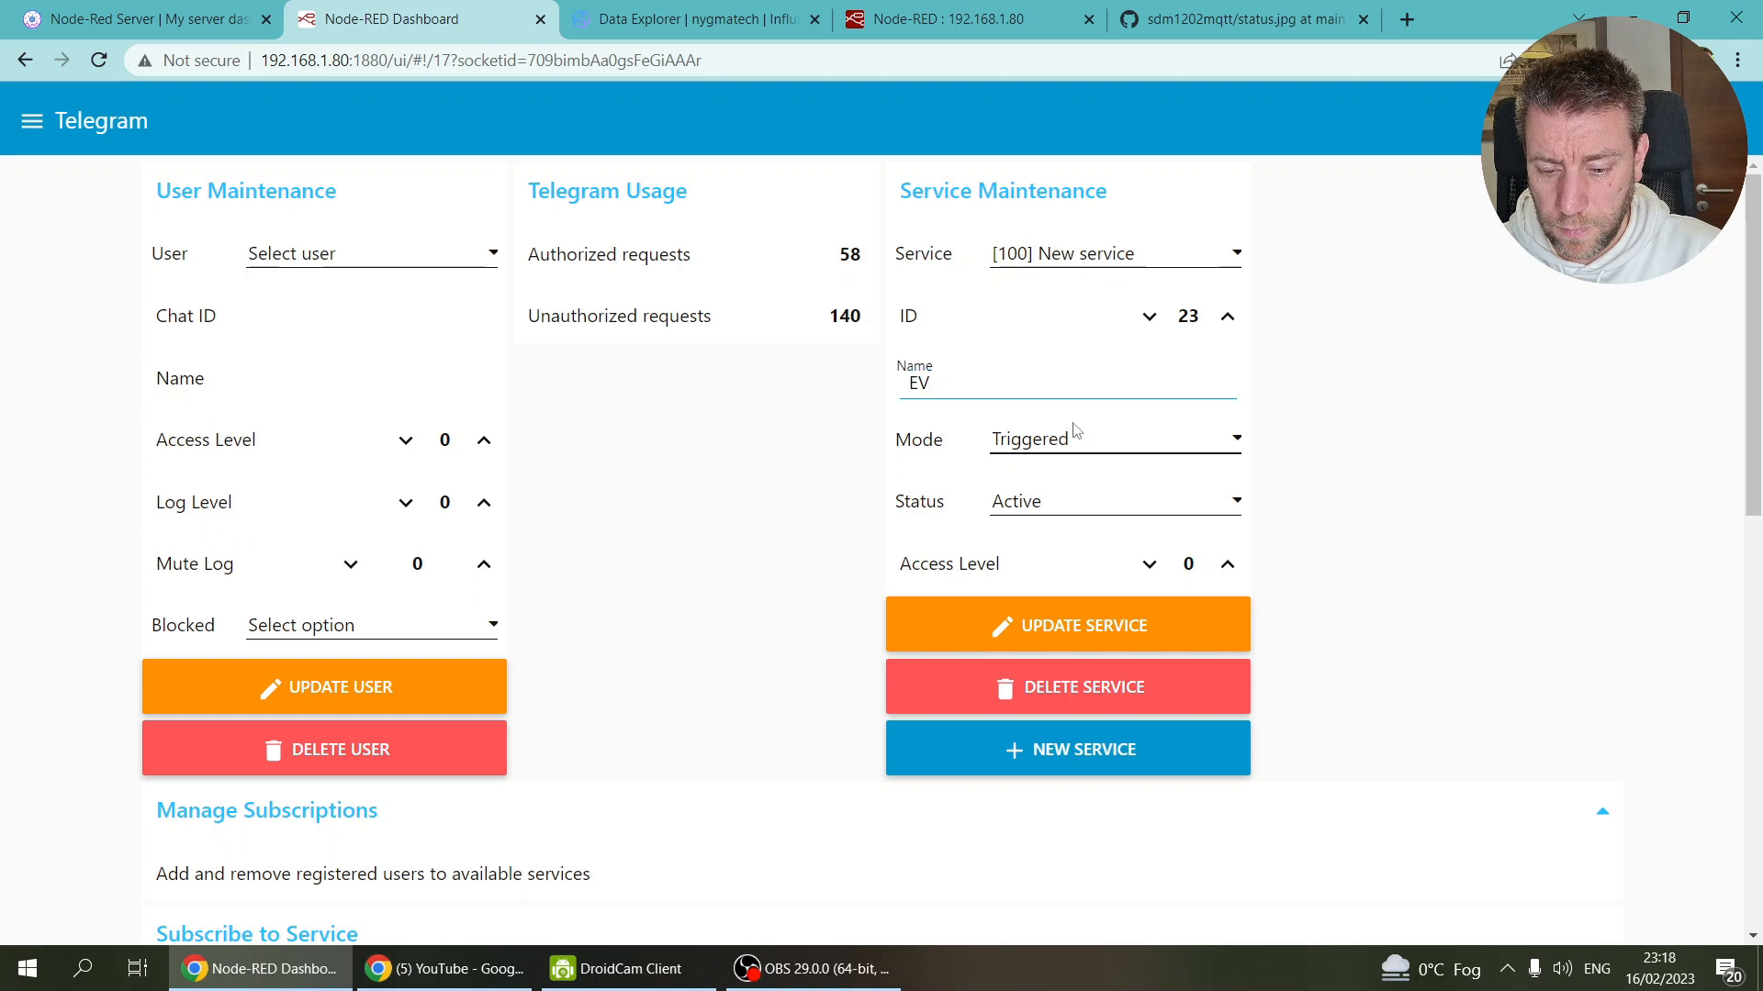
click(1226, 565)
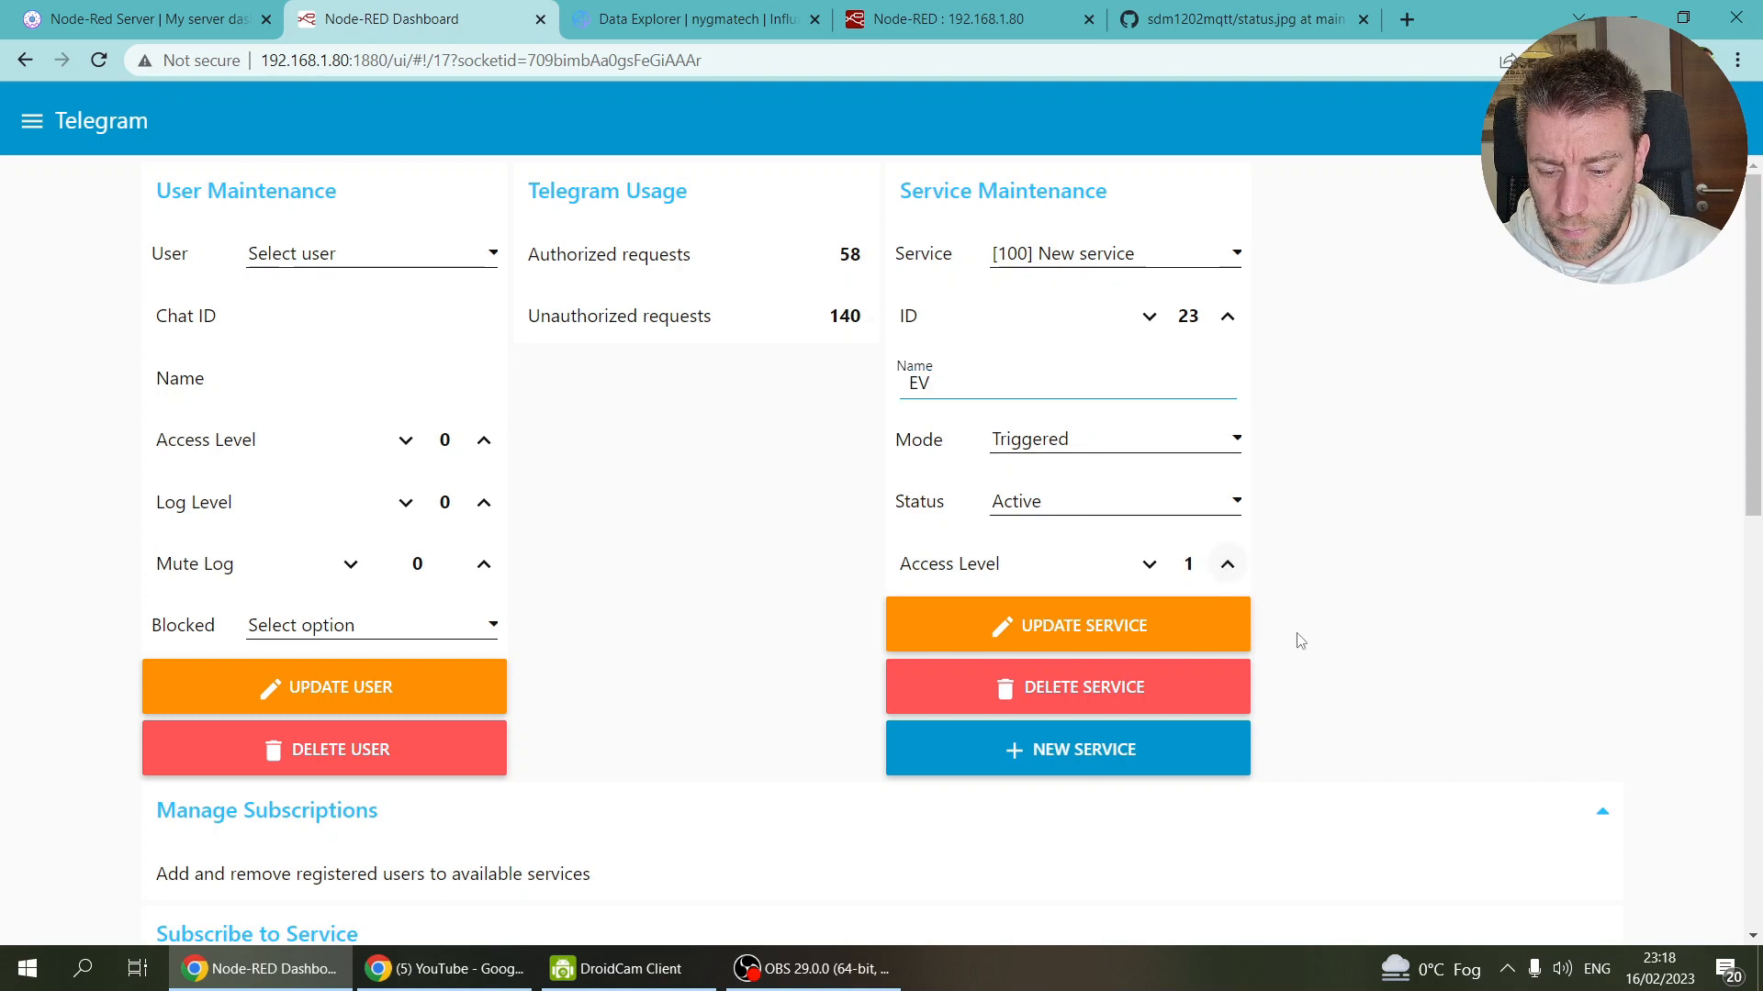
click(1008, 627)
click(1237, 256)
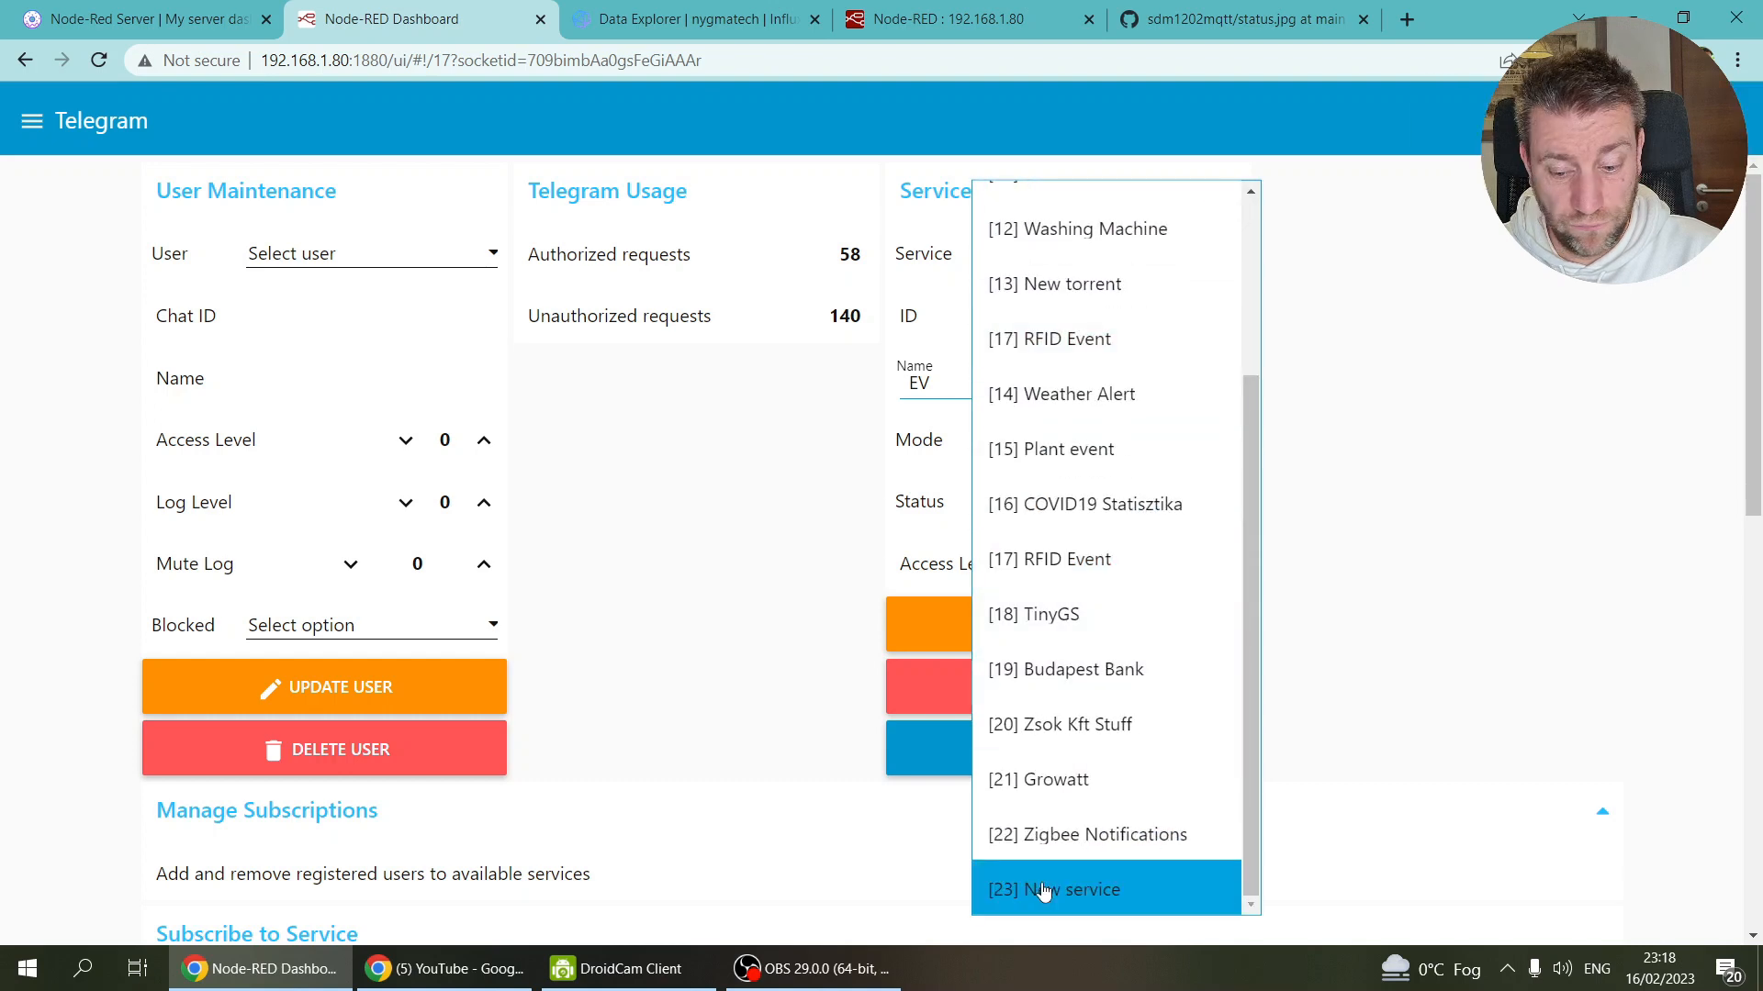
Step: Subscribe the first user in the list to service 23
click(695, 597)
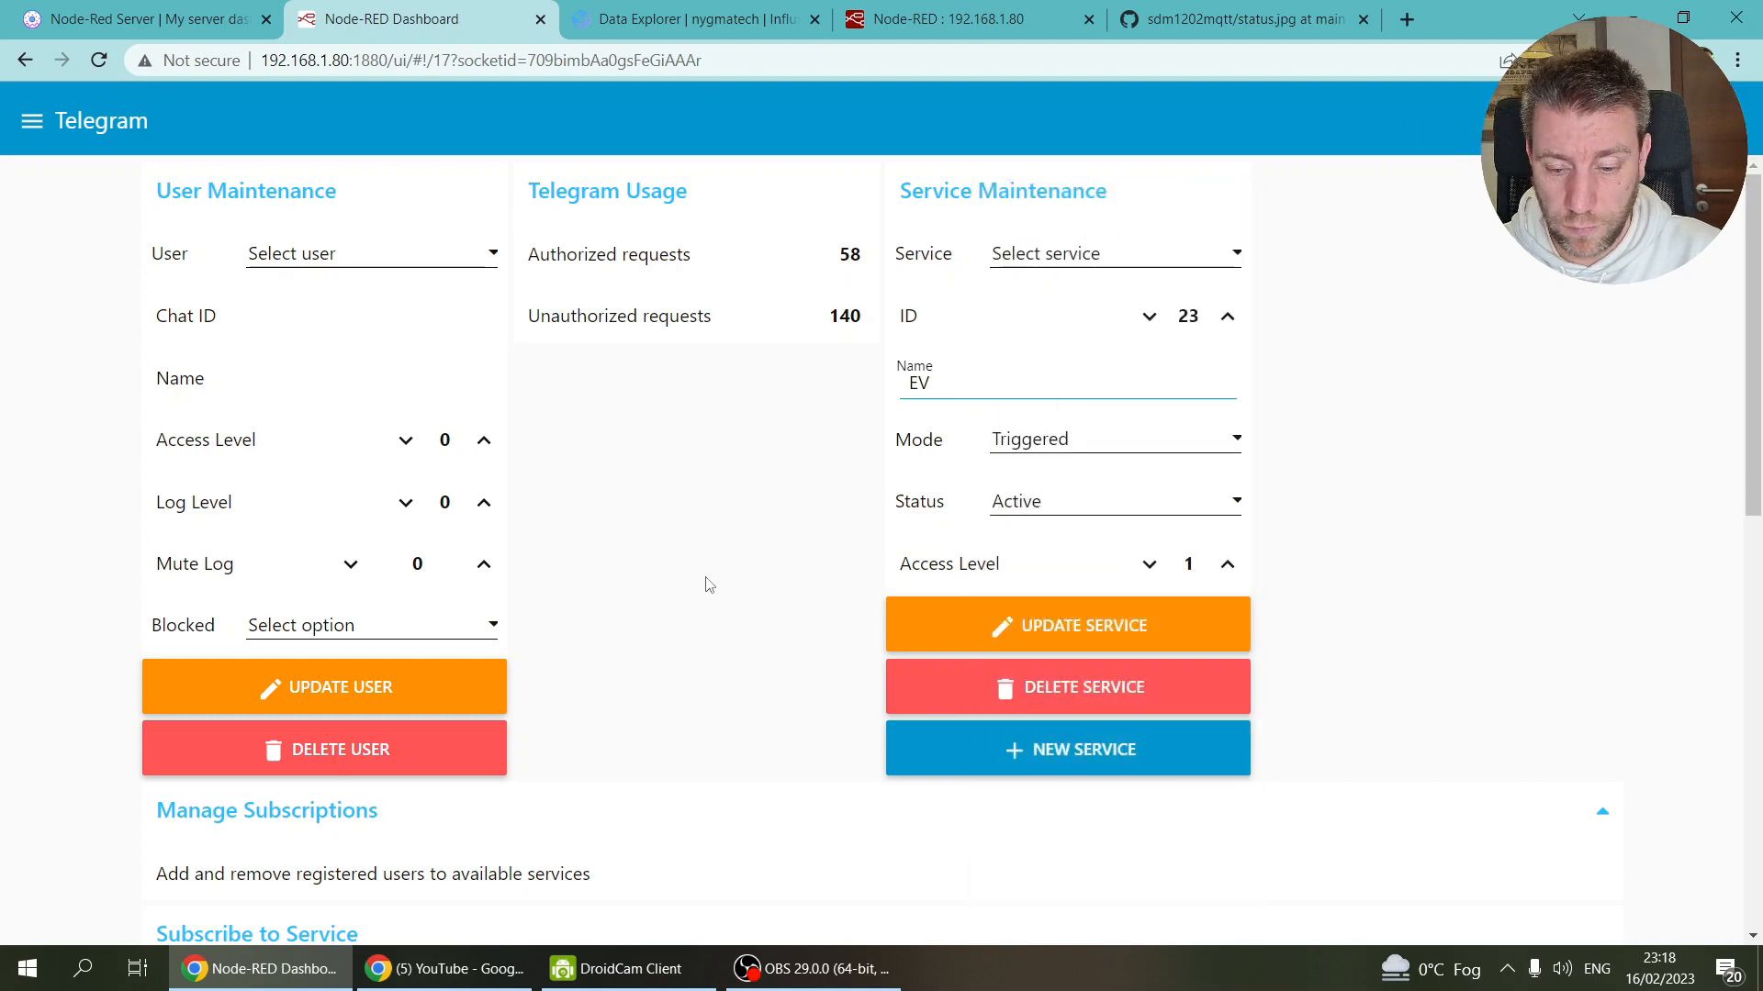
scroll(711, 569, down, 6)
scroll(715, 552, down, 1)
click(376, 318)
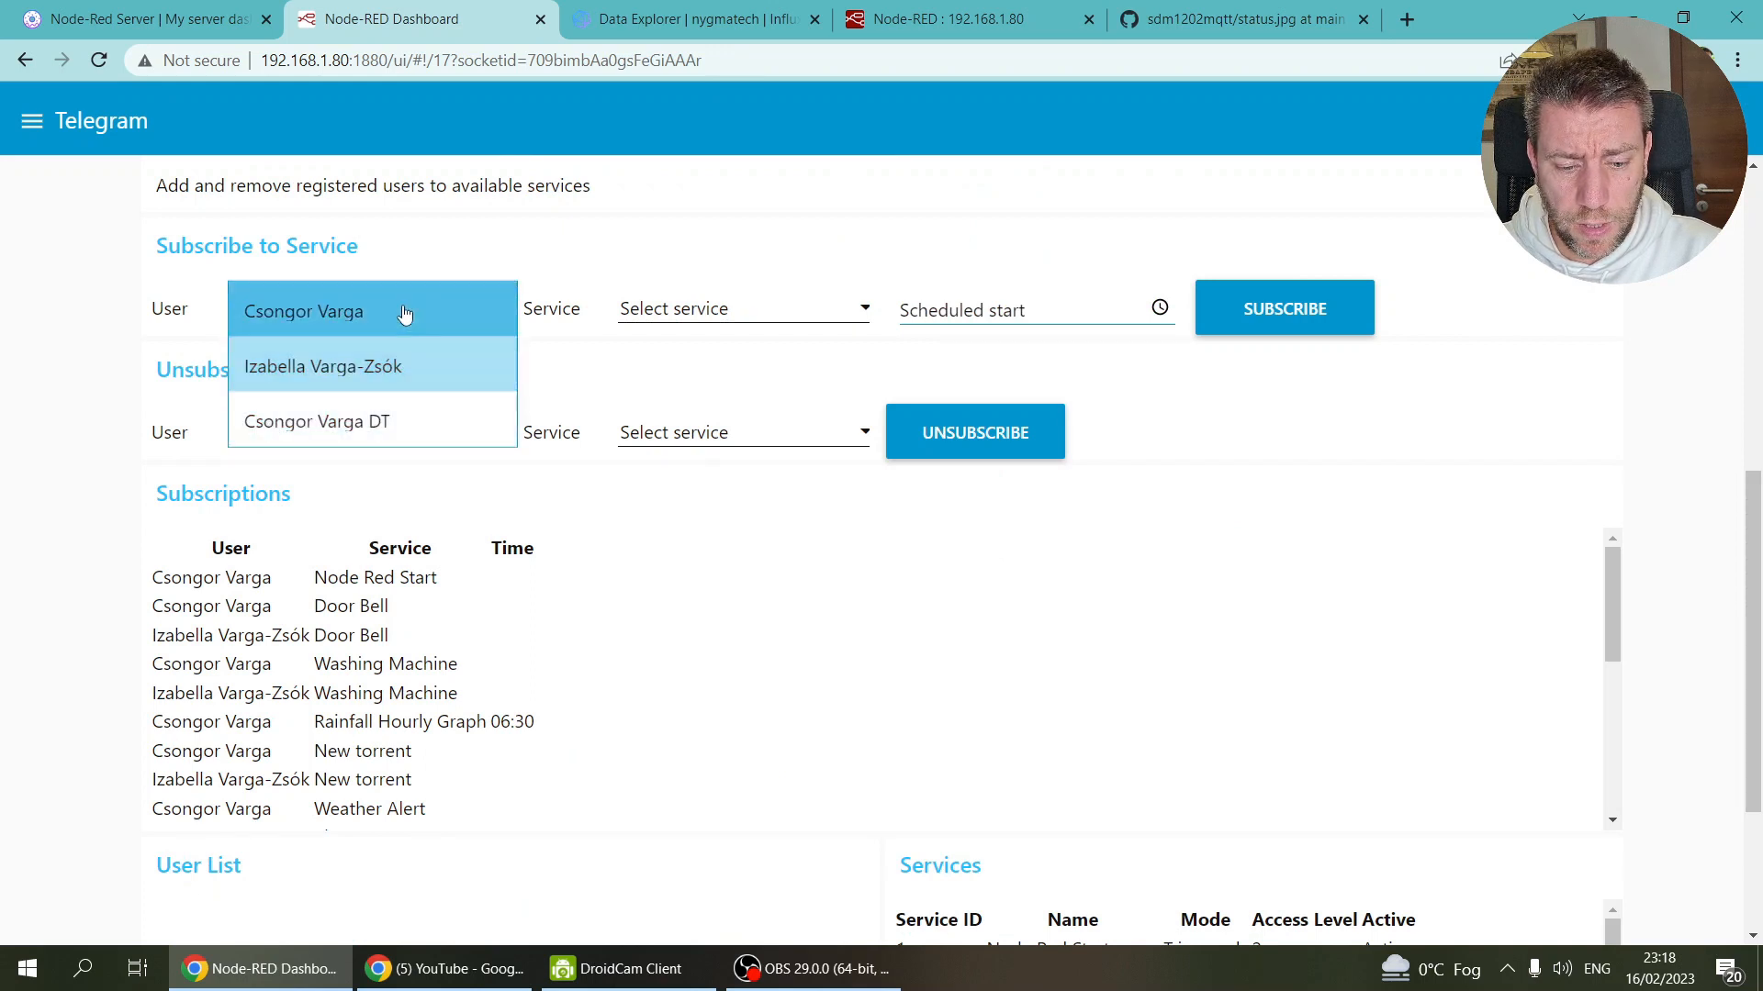
click(308, 369)
click(444, 308)
click(293, 256)
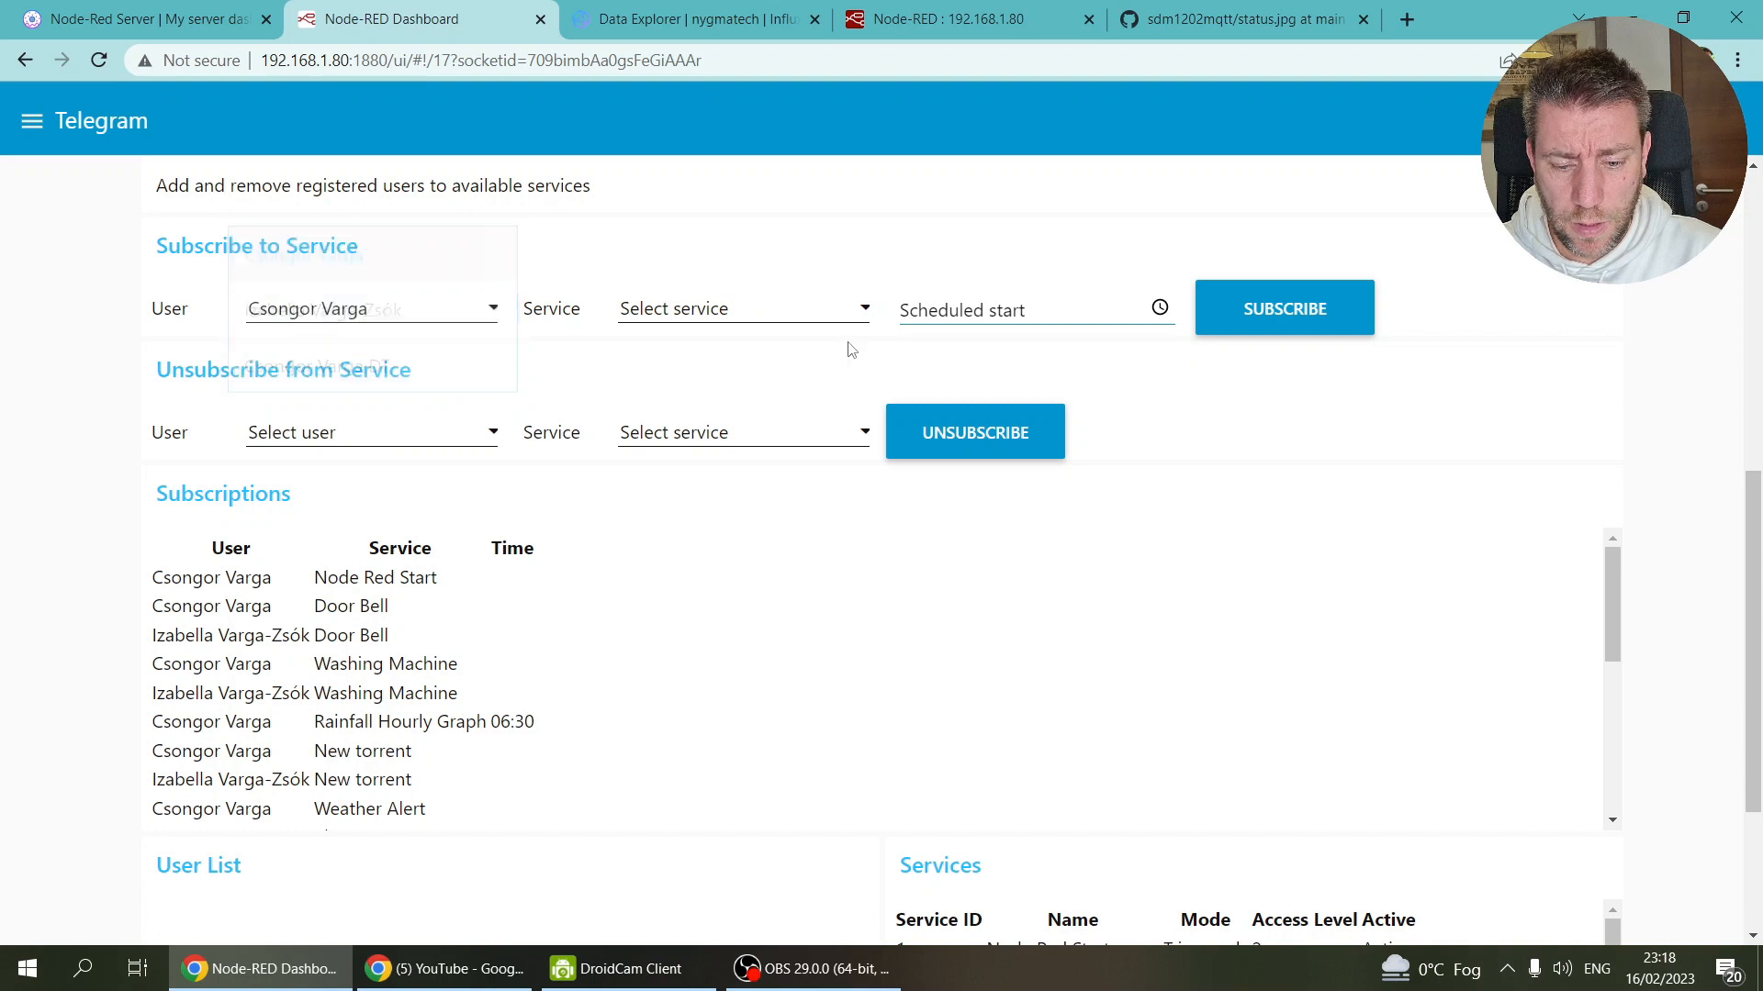
click(760, 308)
scroll(779, 472, down, 5)
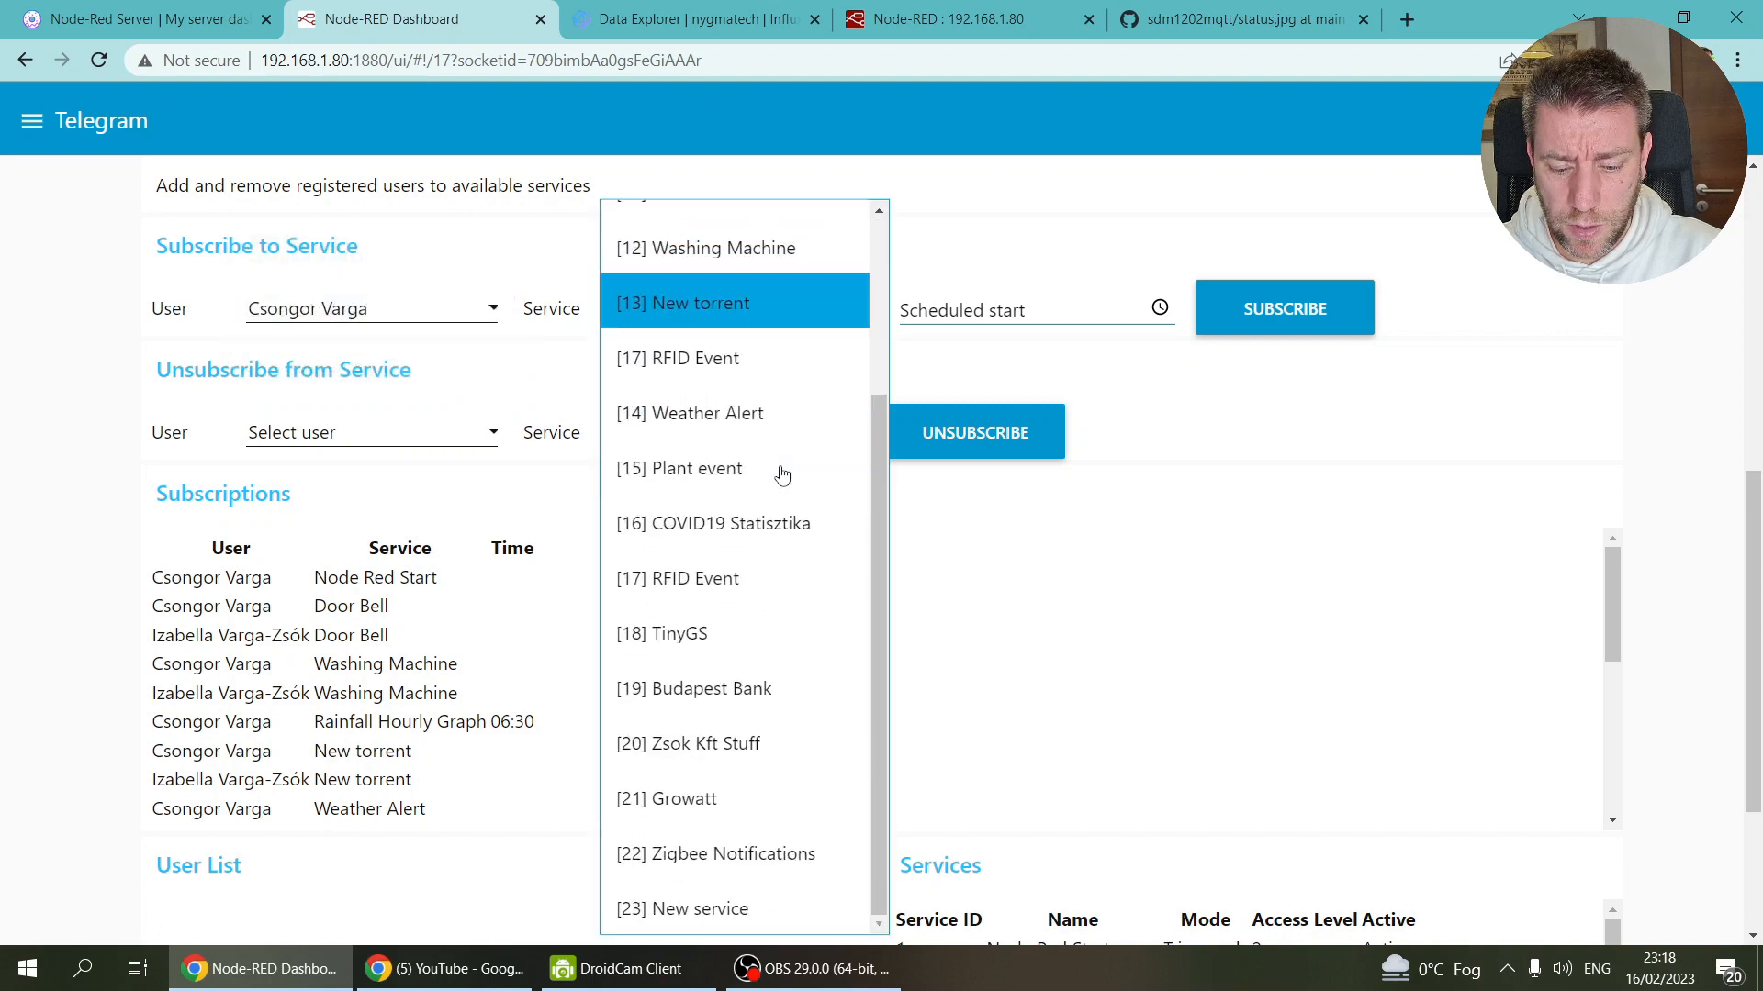
click(731, 907)
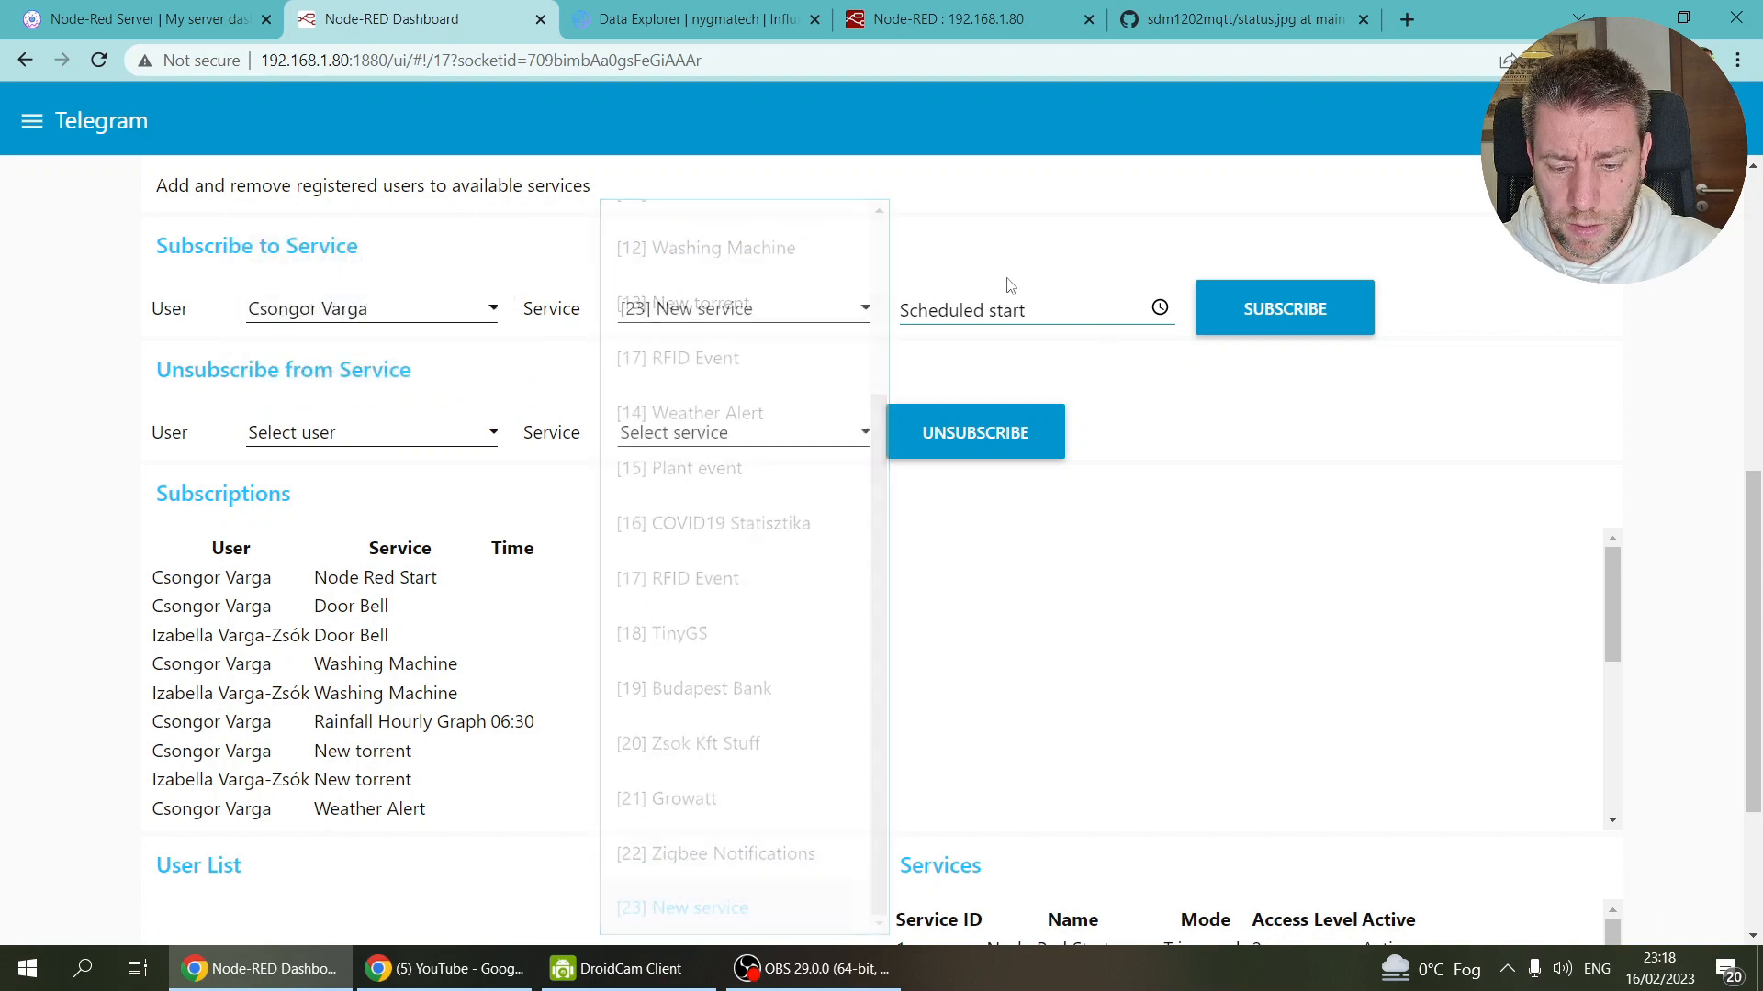
click(1271, 313)
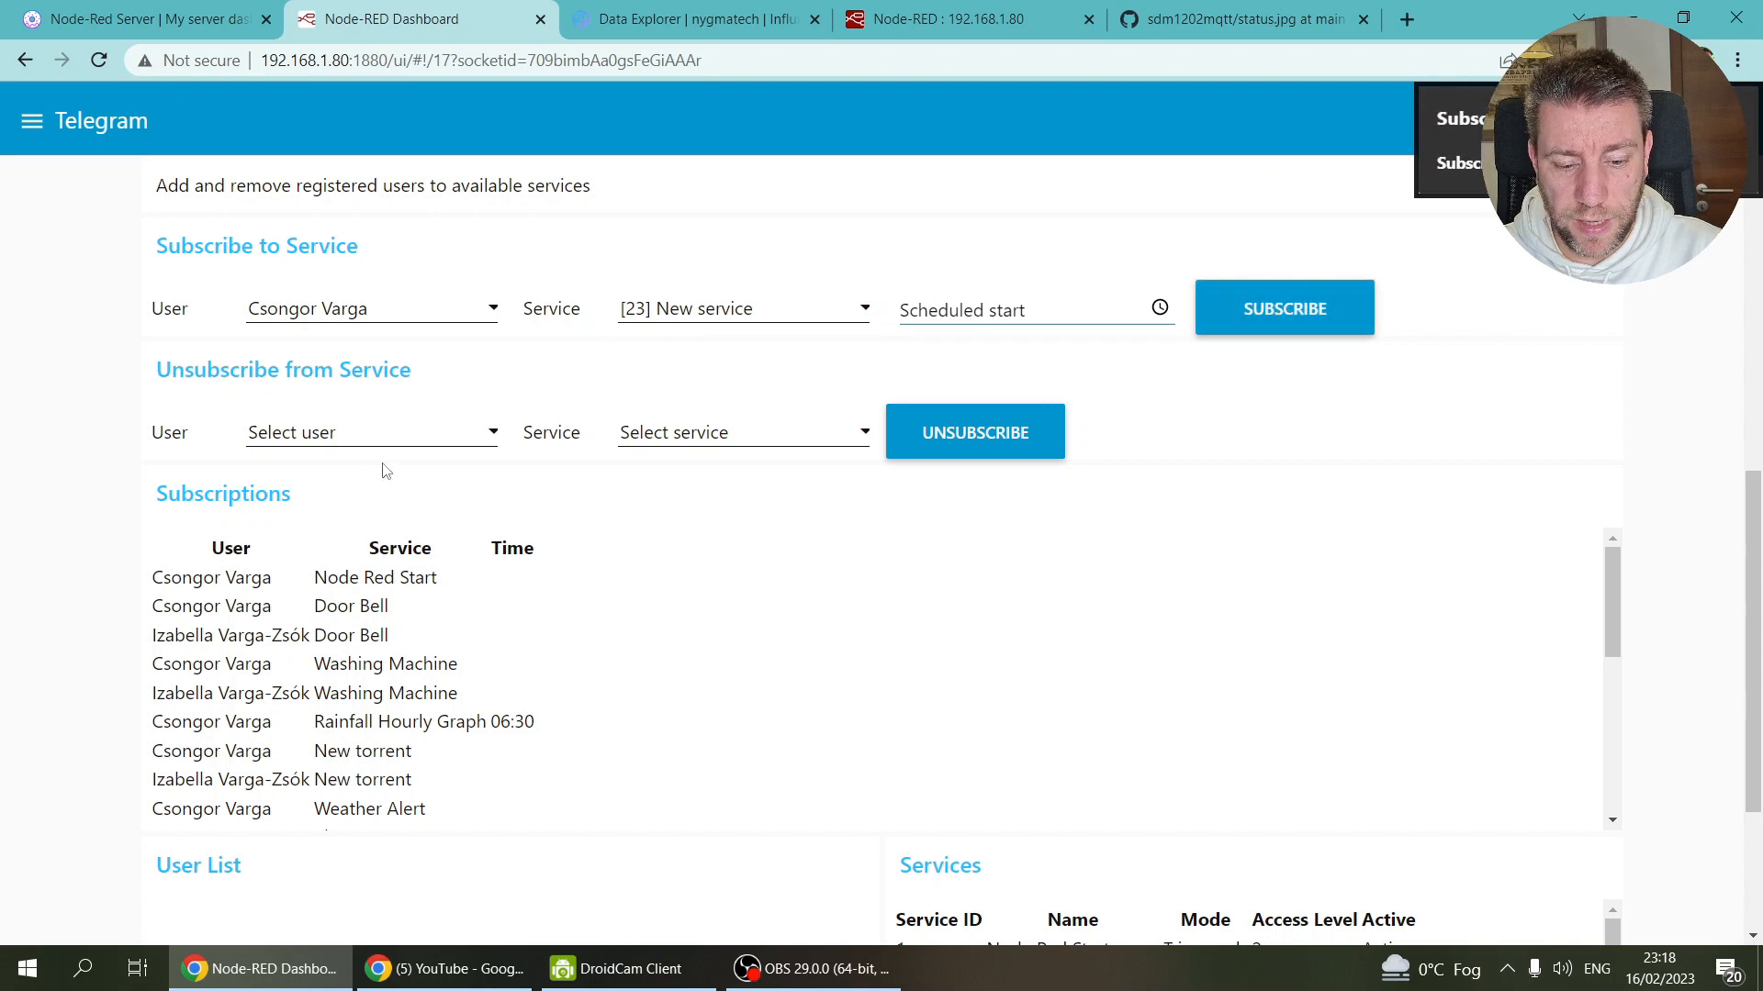
Step: Subscribe the third user to service 23 and review the Subscriptions list
click(388, 310)
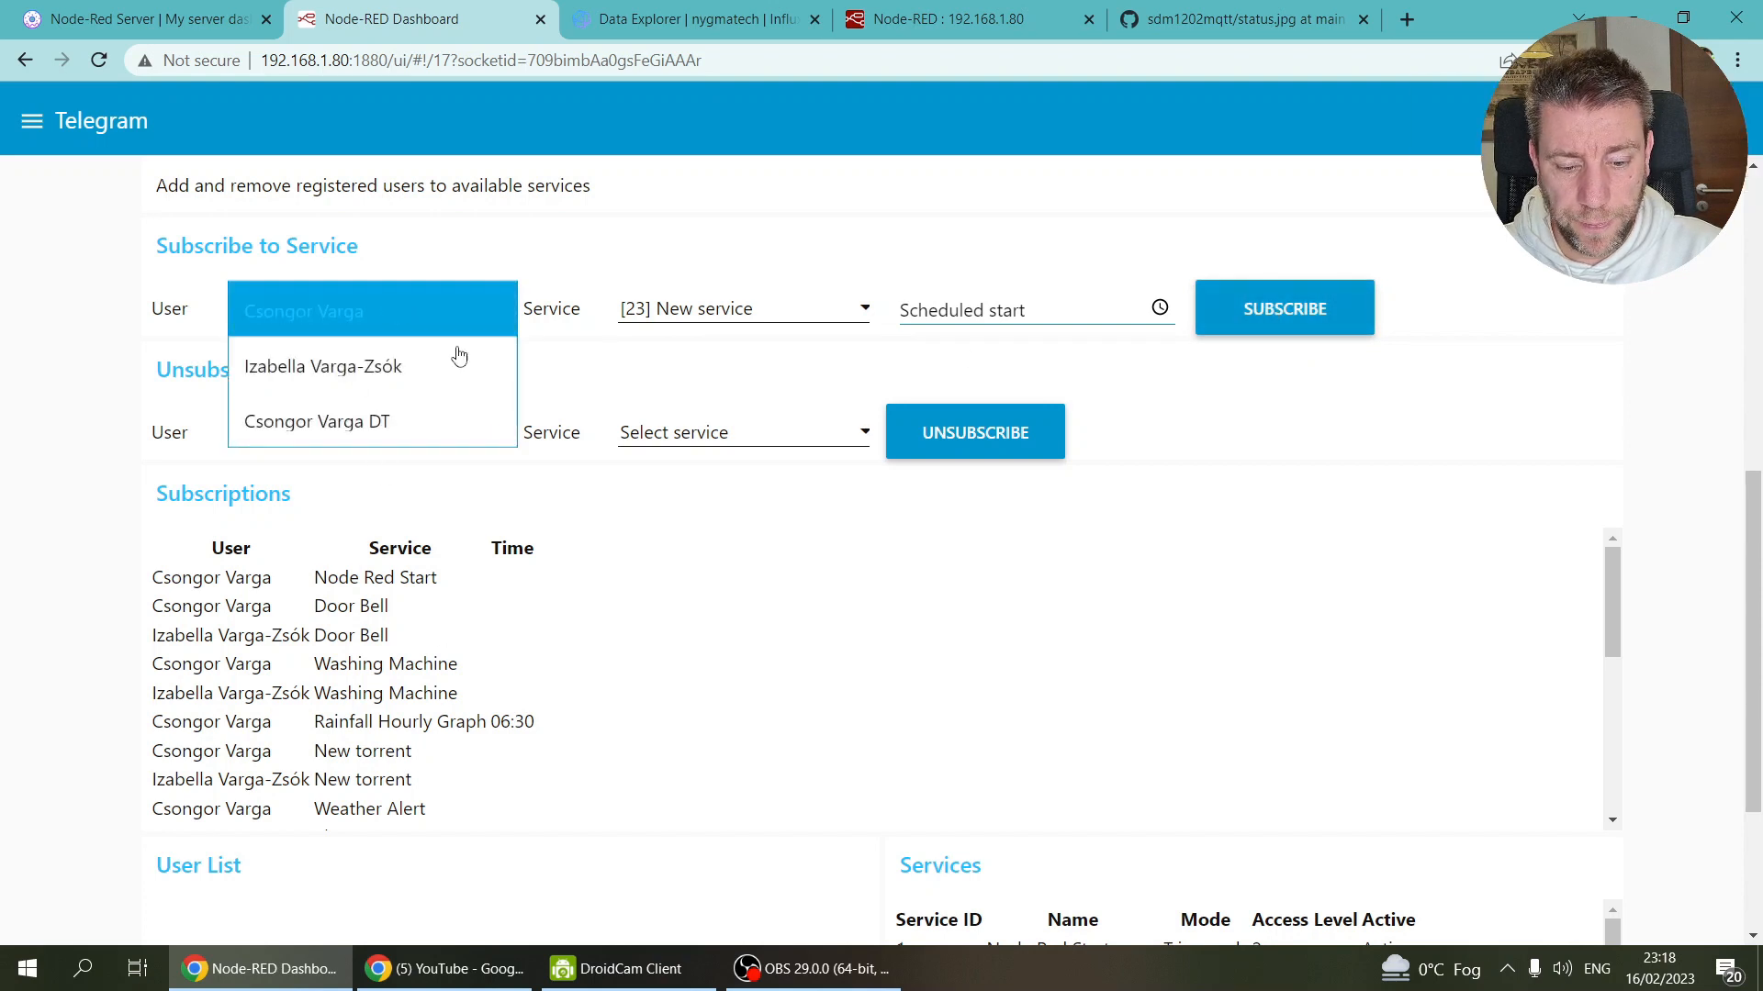
click(339, 422)
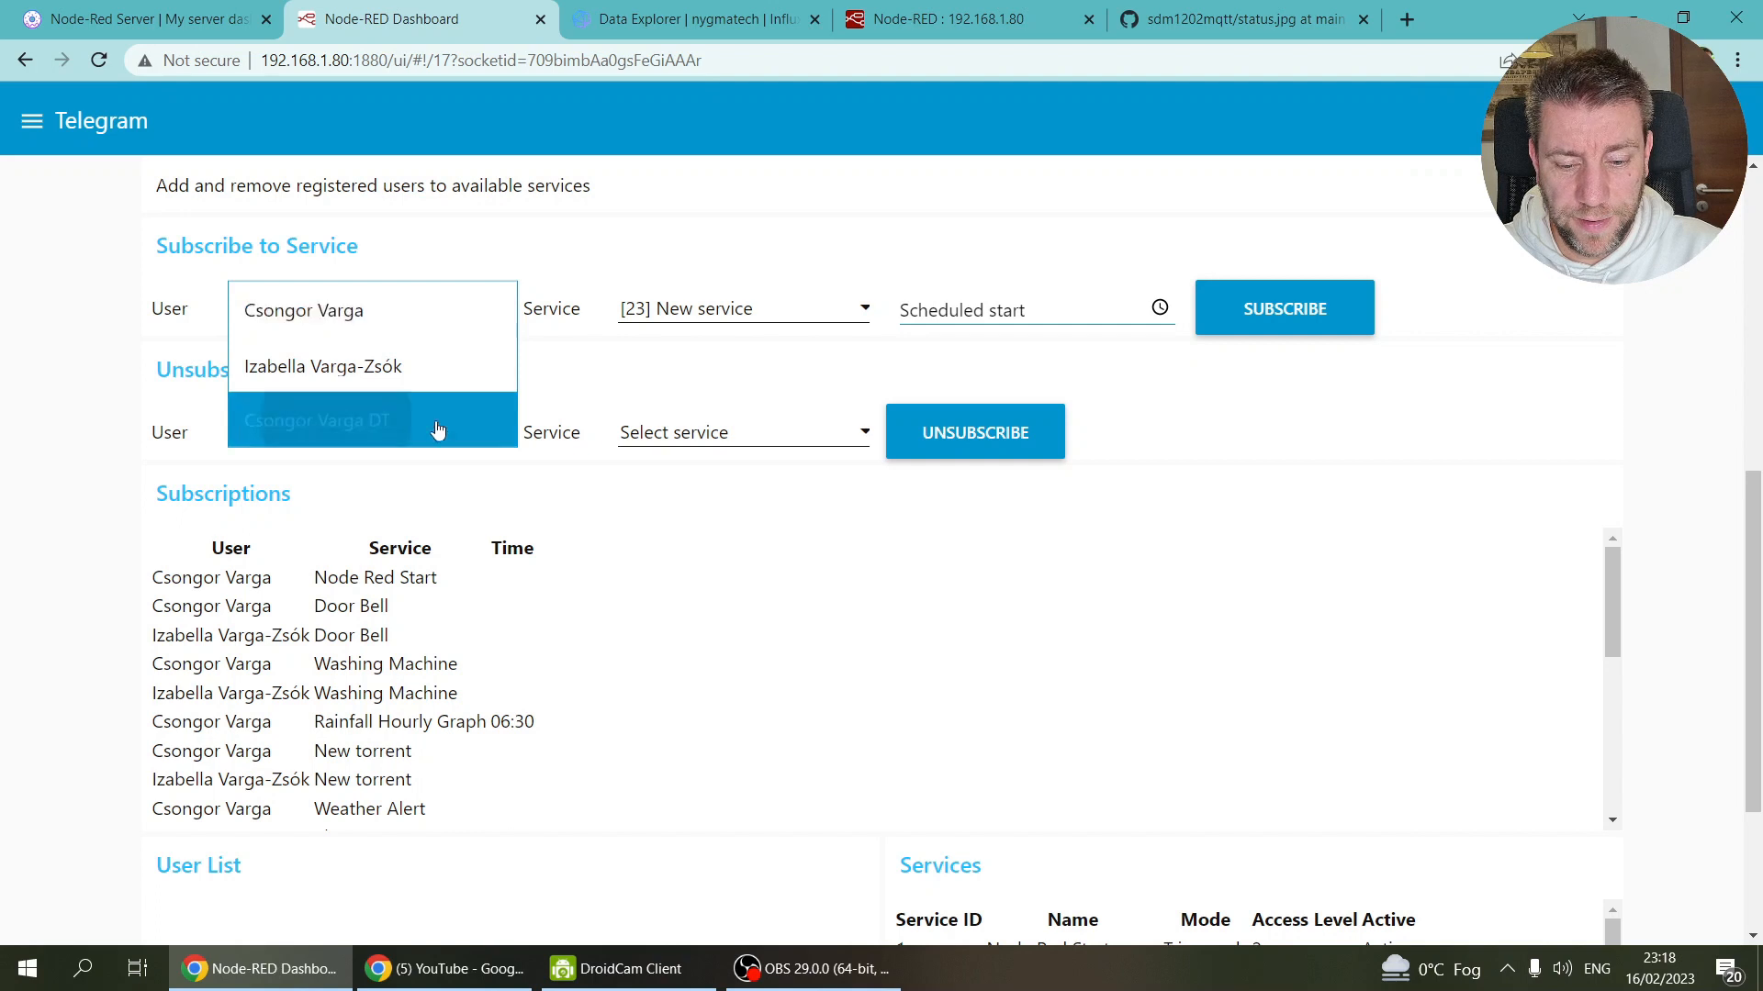
click(734, 311)
click(729, 913)
click(1299, 330)
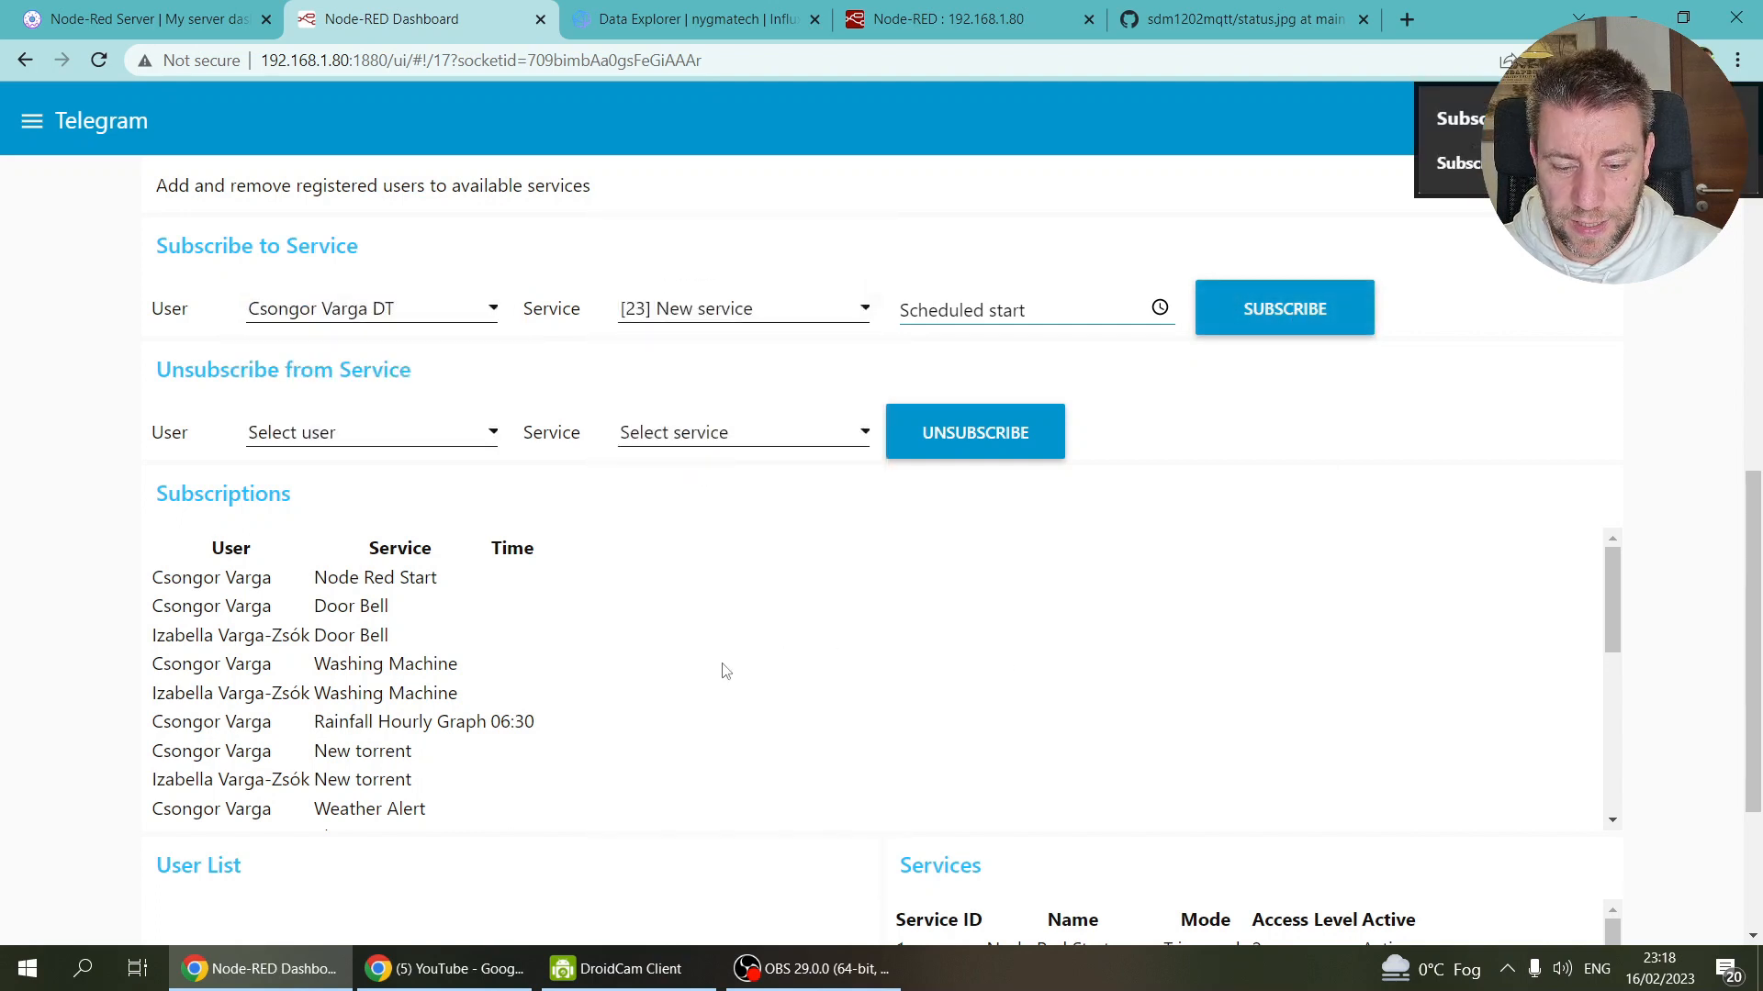
scroll(725, 671, down, 5)
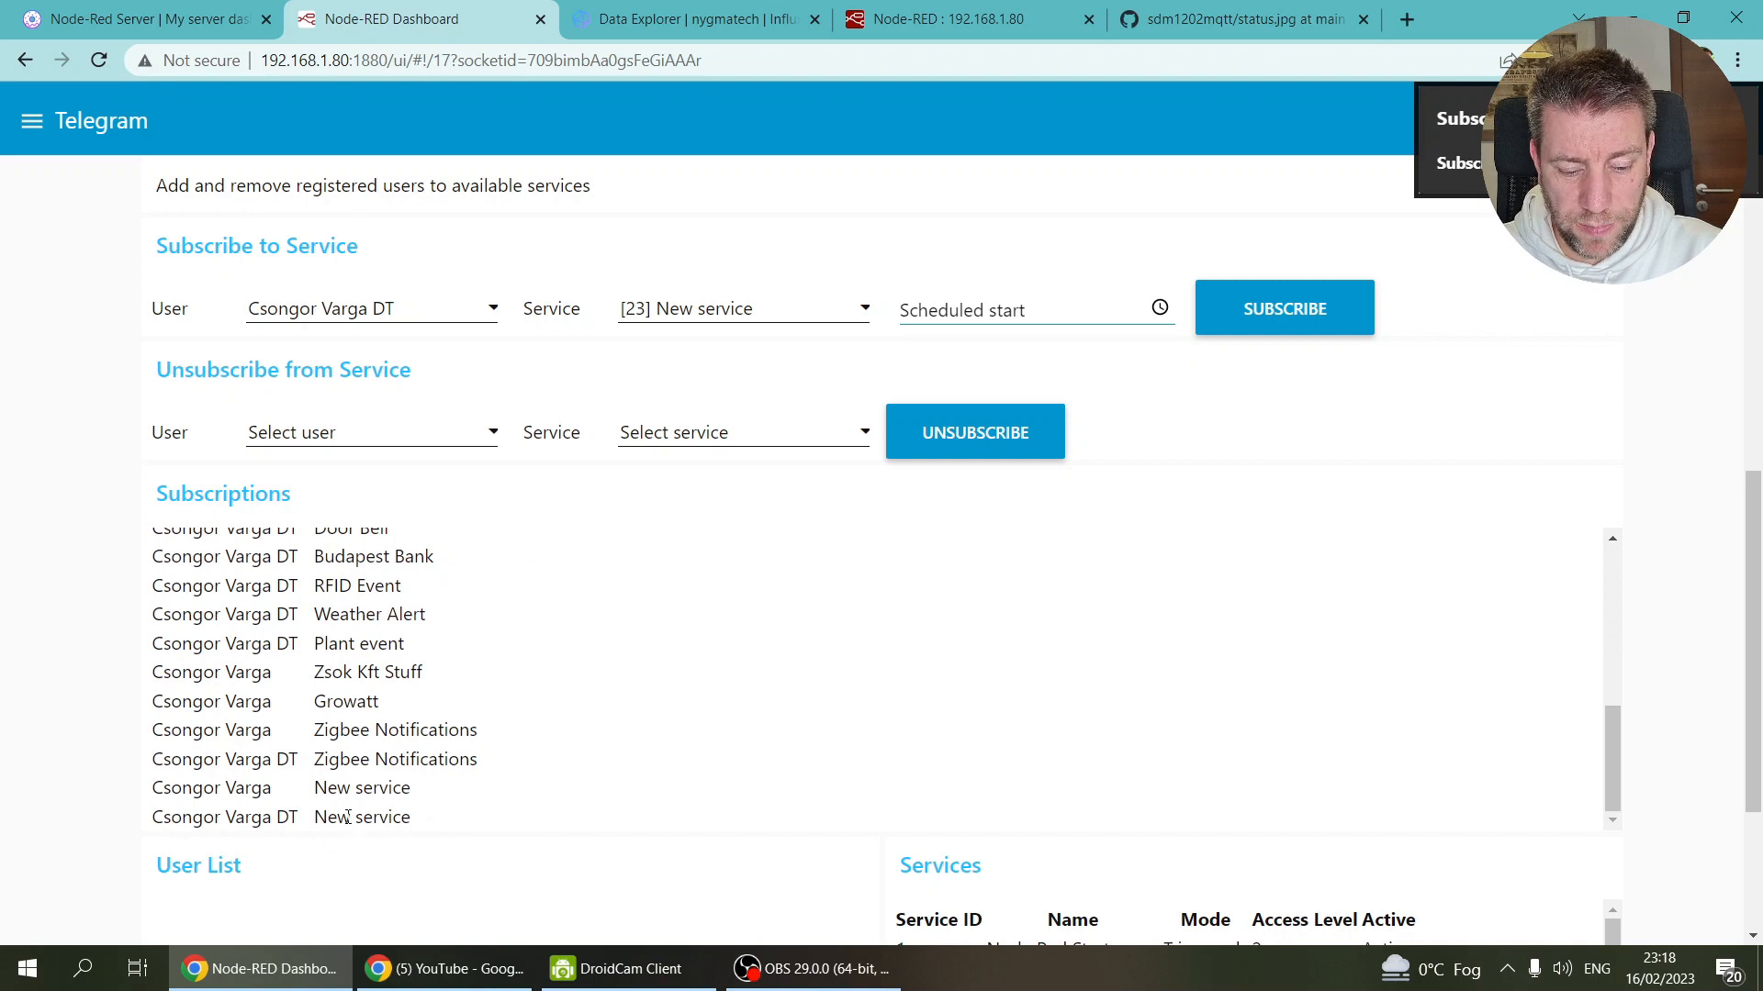
scroll(523, 735, up, 10)
scroll(1540, 337, up, 2)
scroll(1540, 337, up, 6)
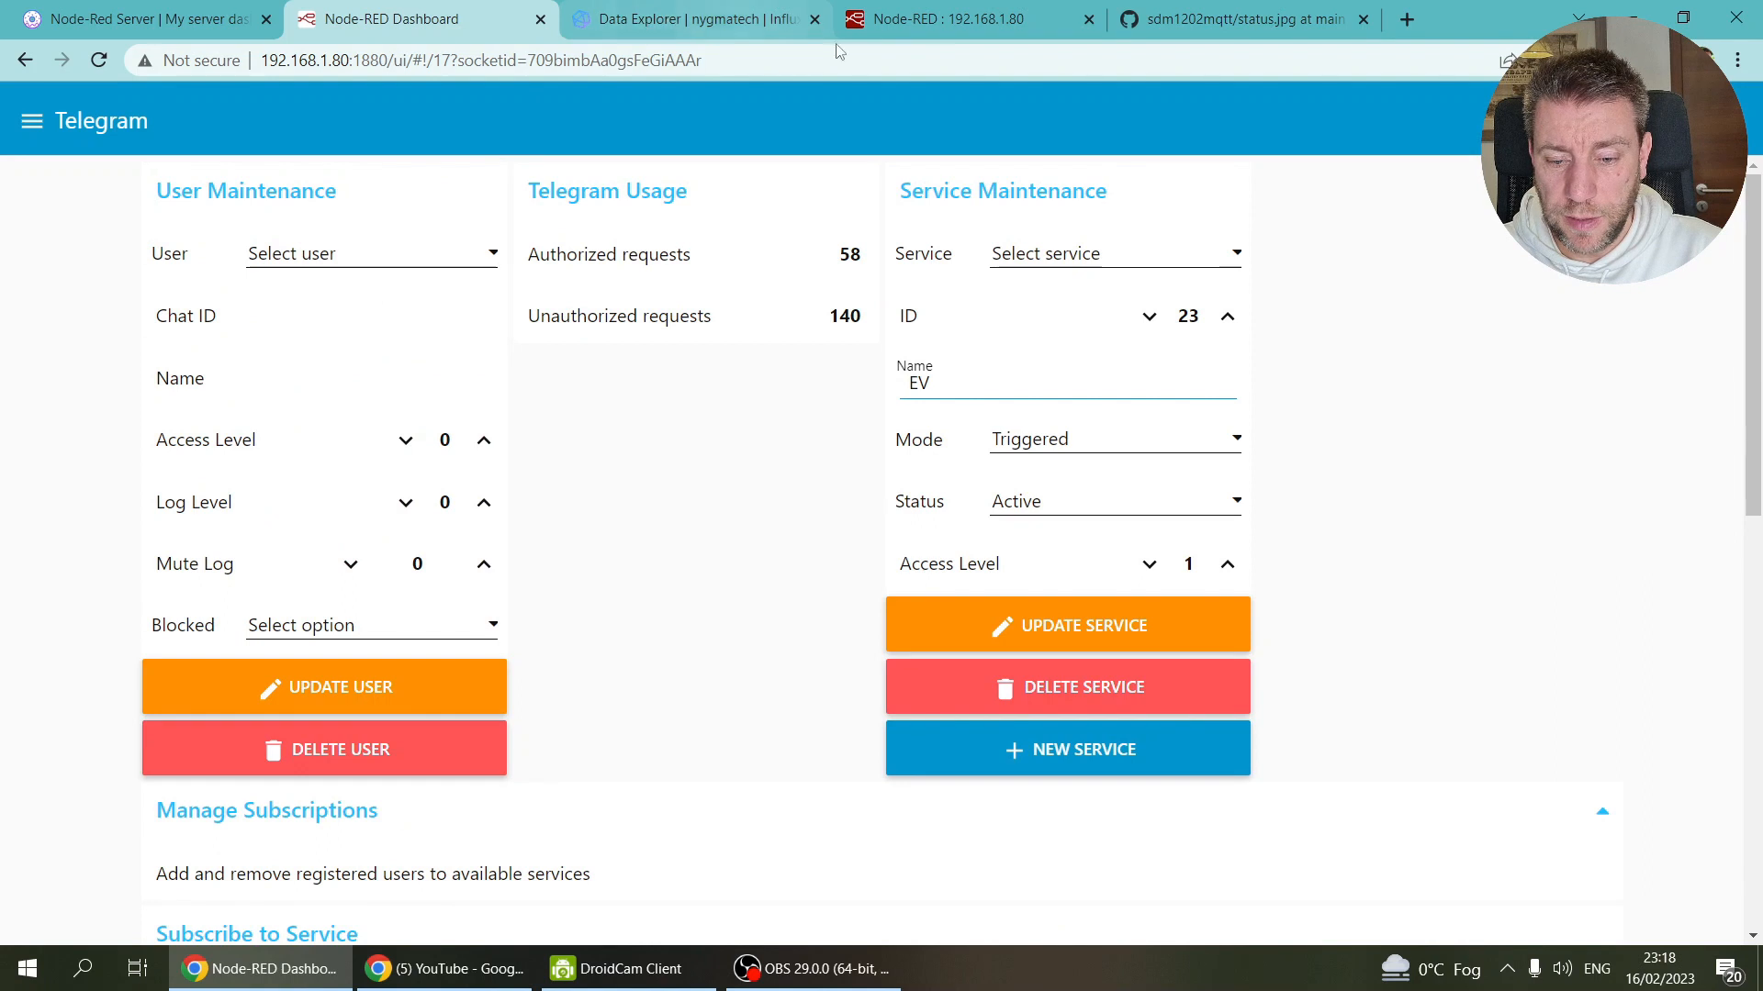
Step: Change the Send charge report service number to 23
click(864, 8)
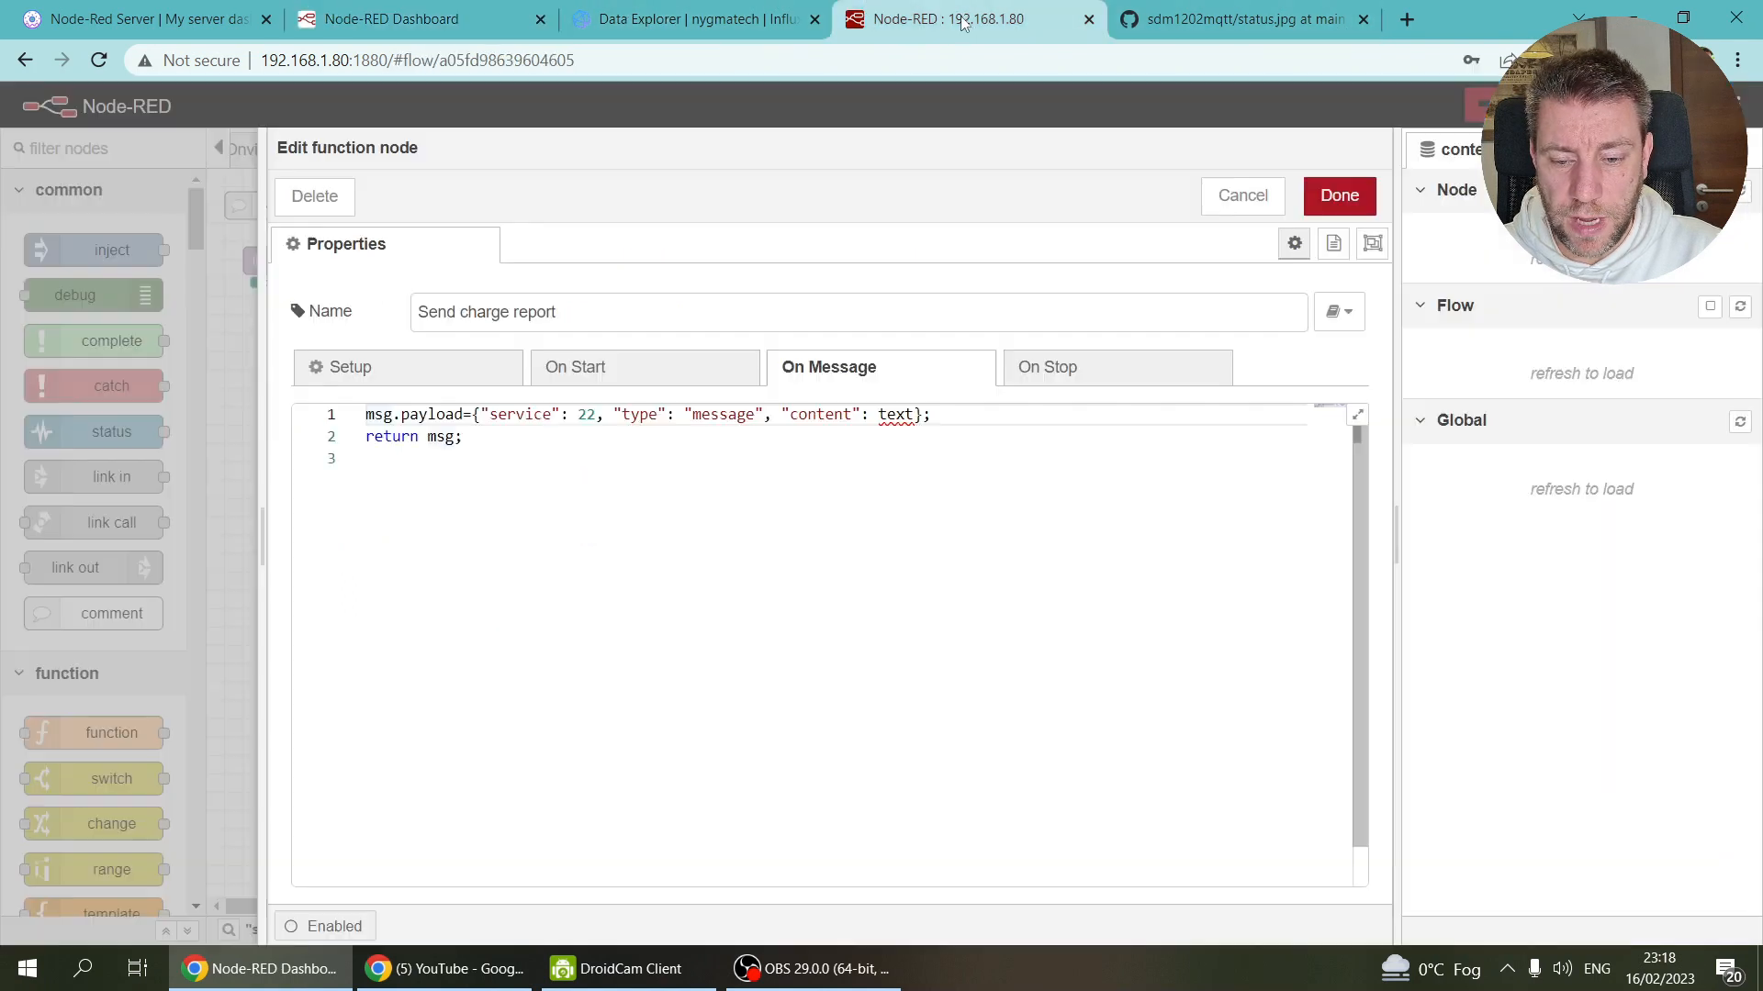
click(596, 418)
key(BackSpace)
text(3)
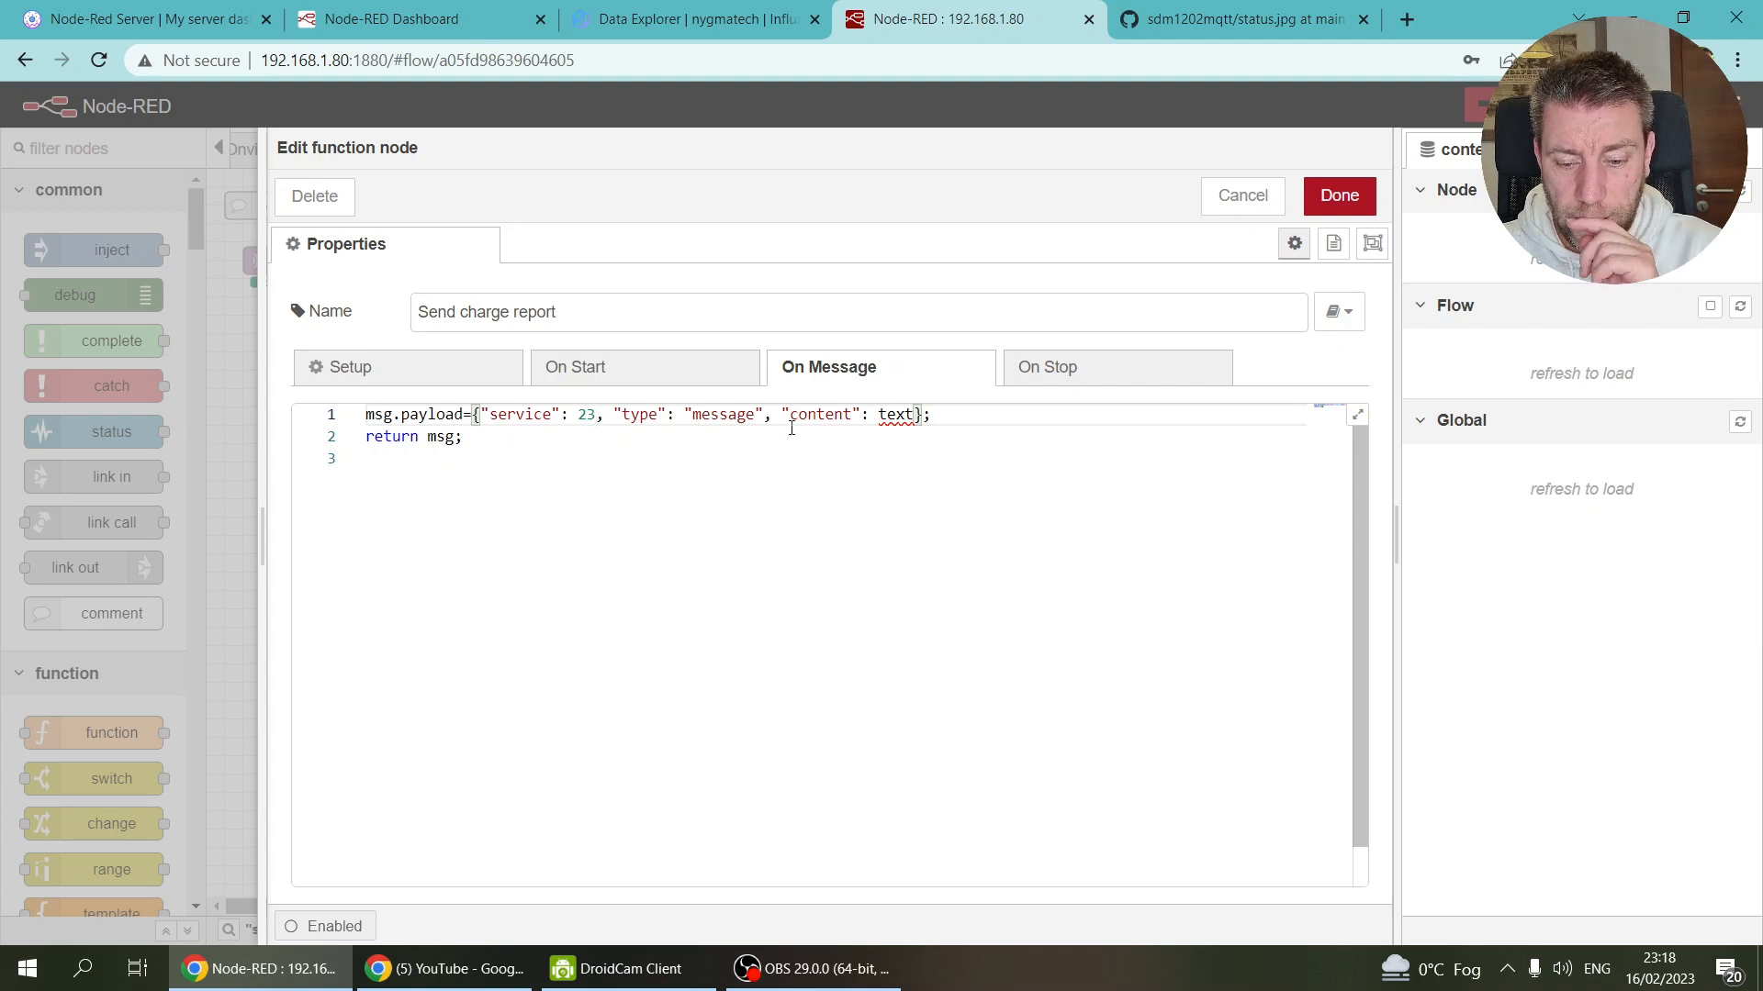
Step: Set the message content to "Charging completed. Energy used: "+msg.payload.enegyused+" kWh" and save
double_click(896, 415)
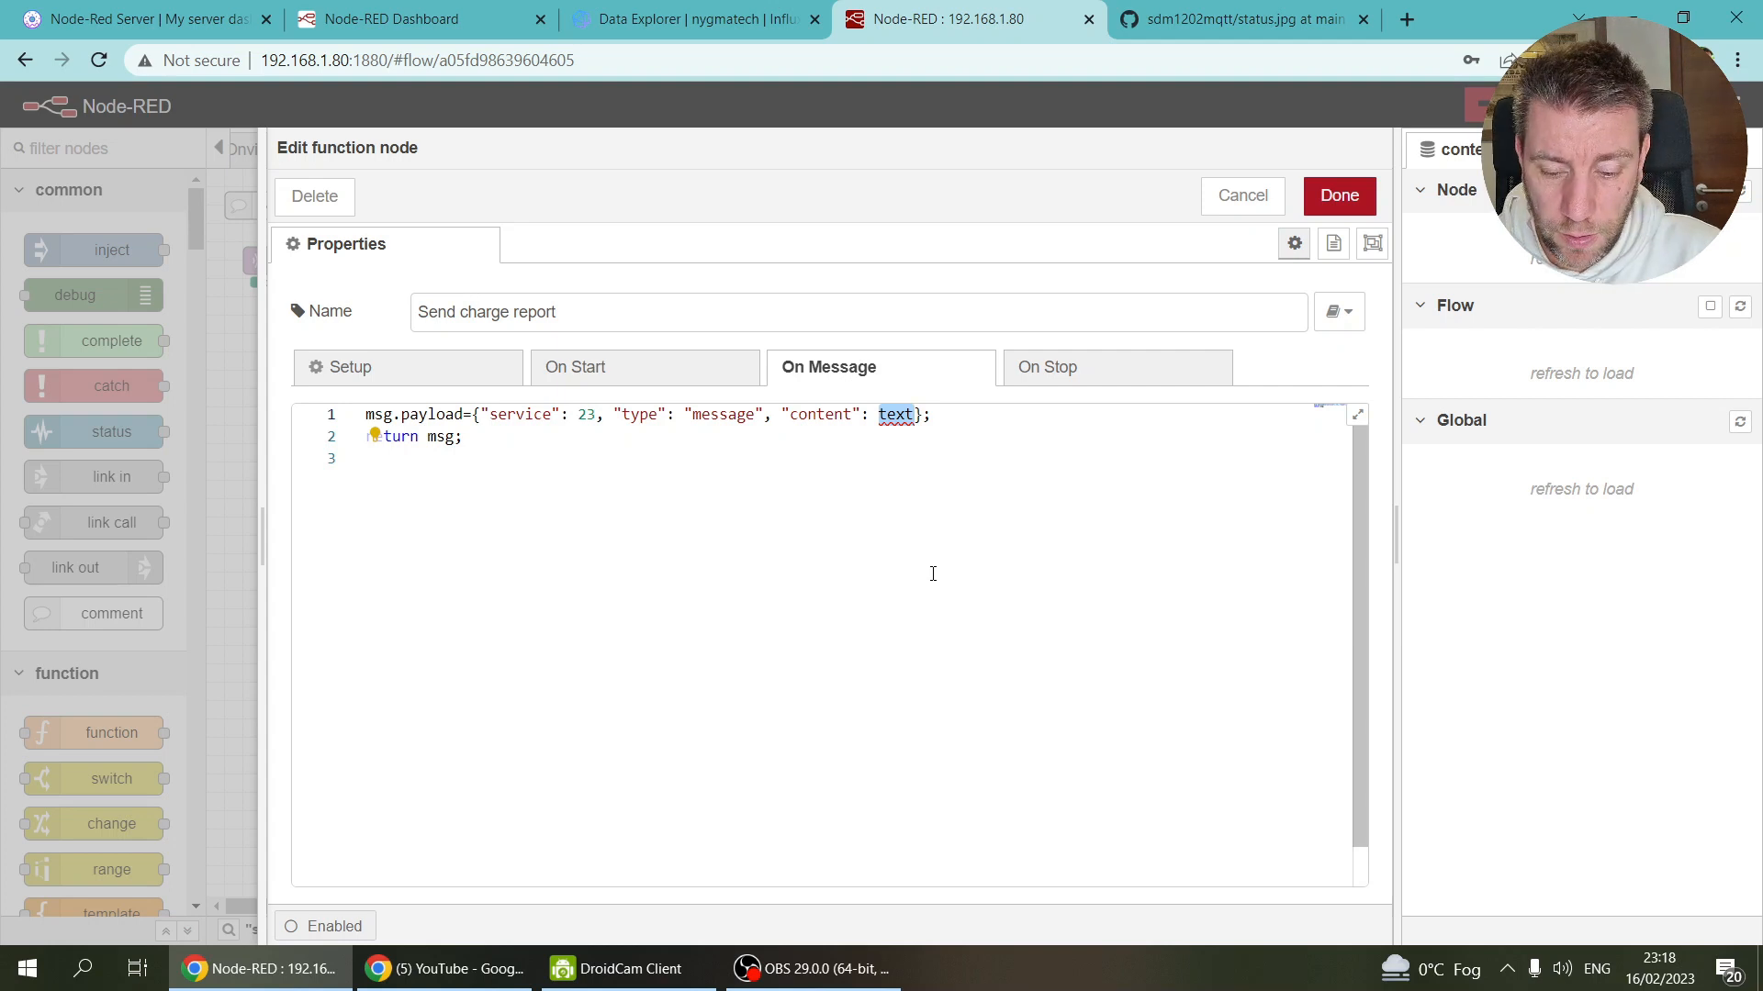
text(Charge)
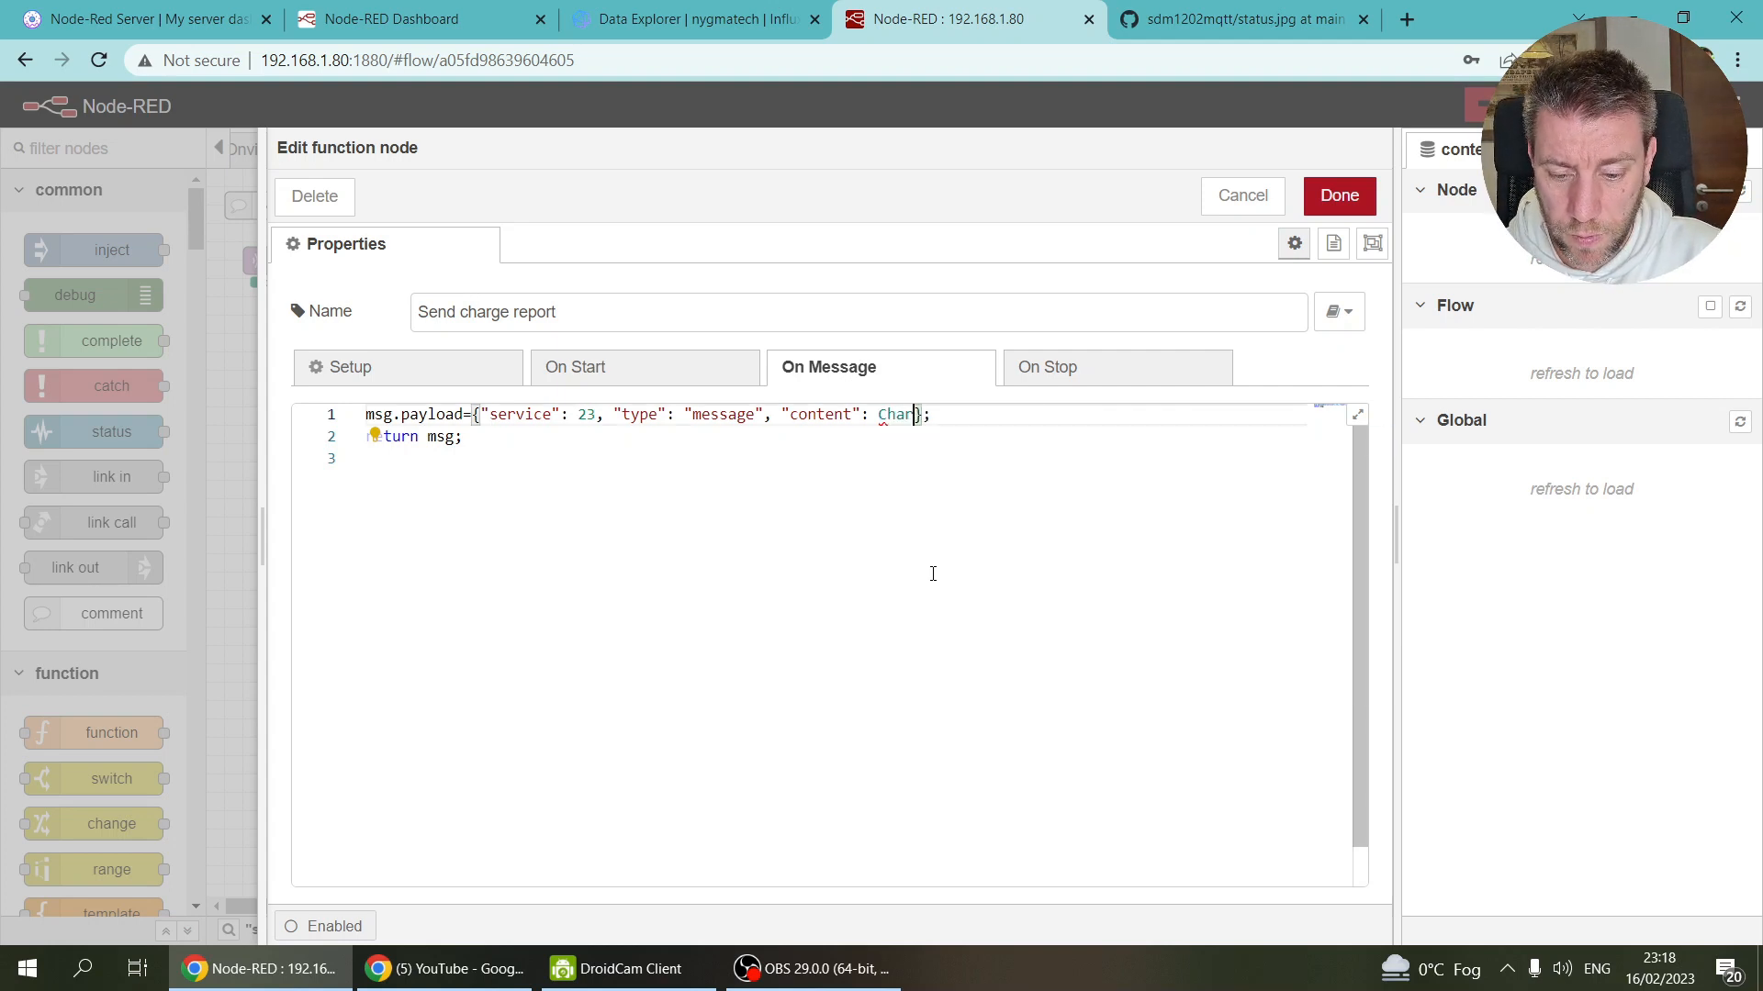
key(BackSpace)
key(BackSpace)
key(BackSpace)
key(BackSpace)
key(BackSpace)
key(BackSpace)
text("Cah)
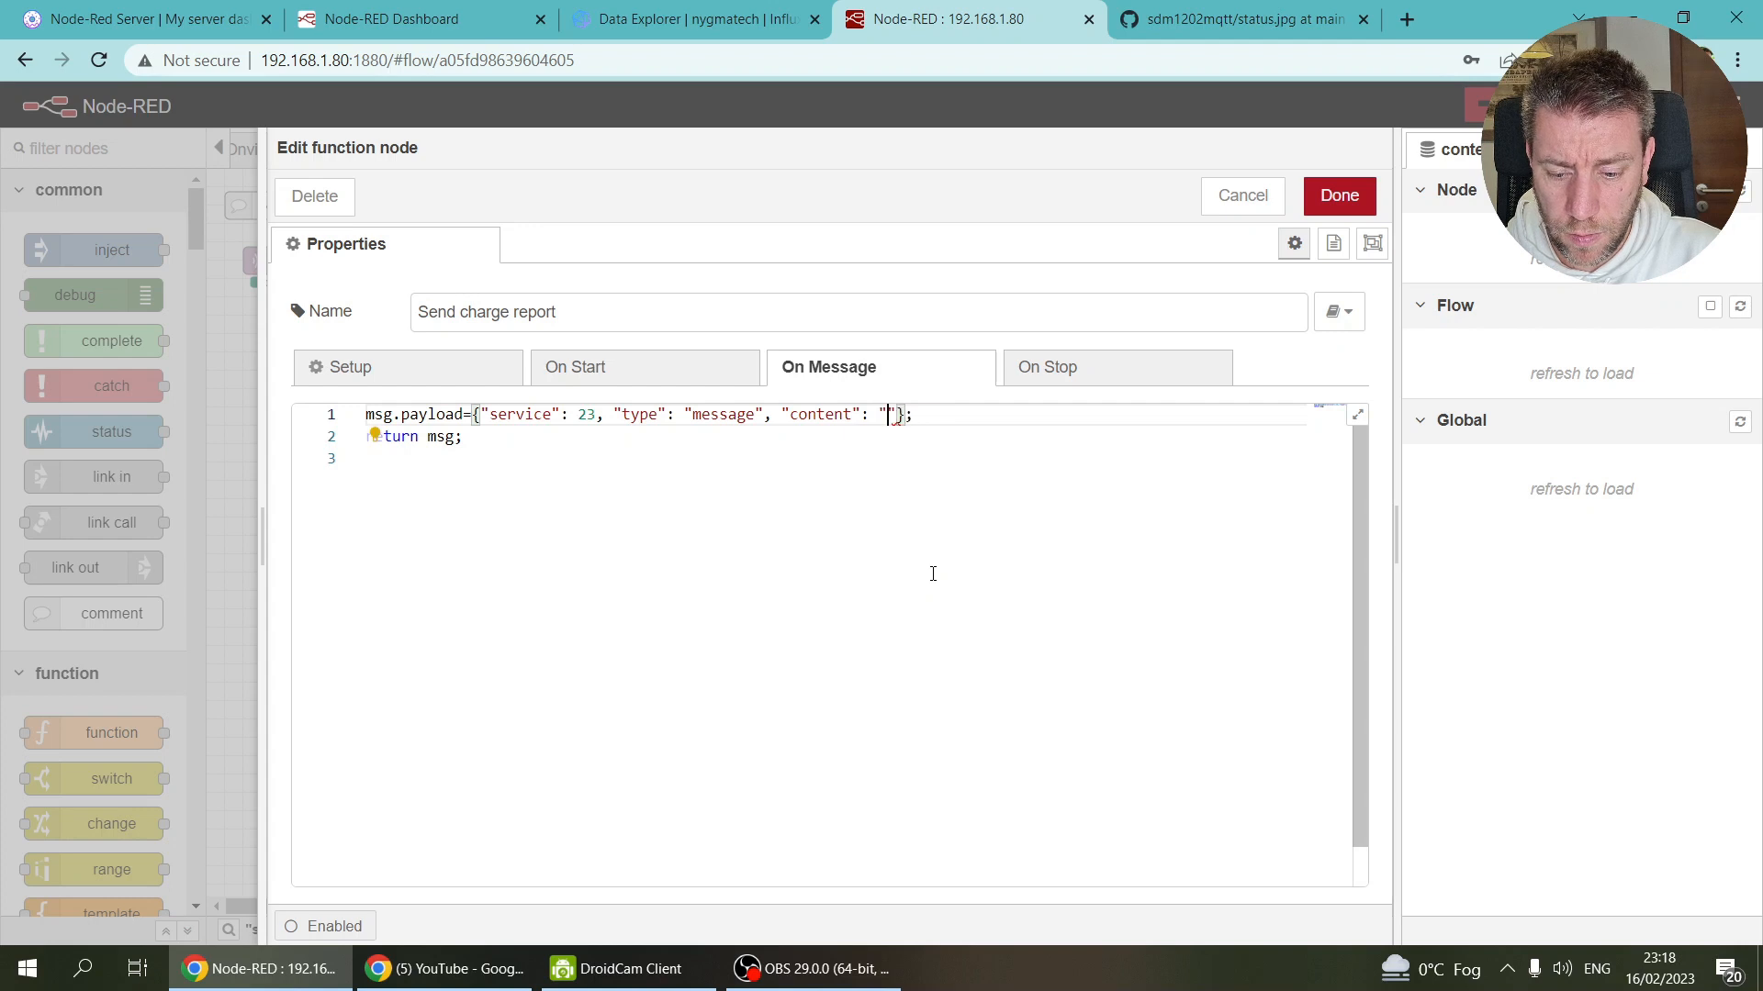
key(BackSpace)
key(BackSpace)
text(harg)
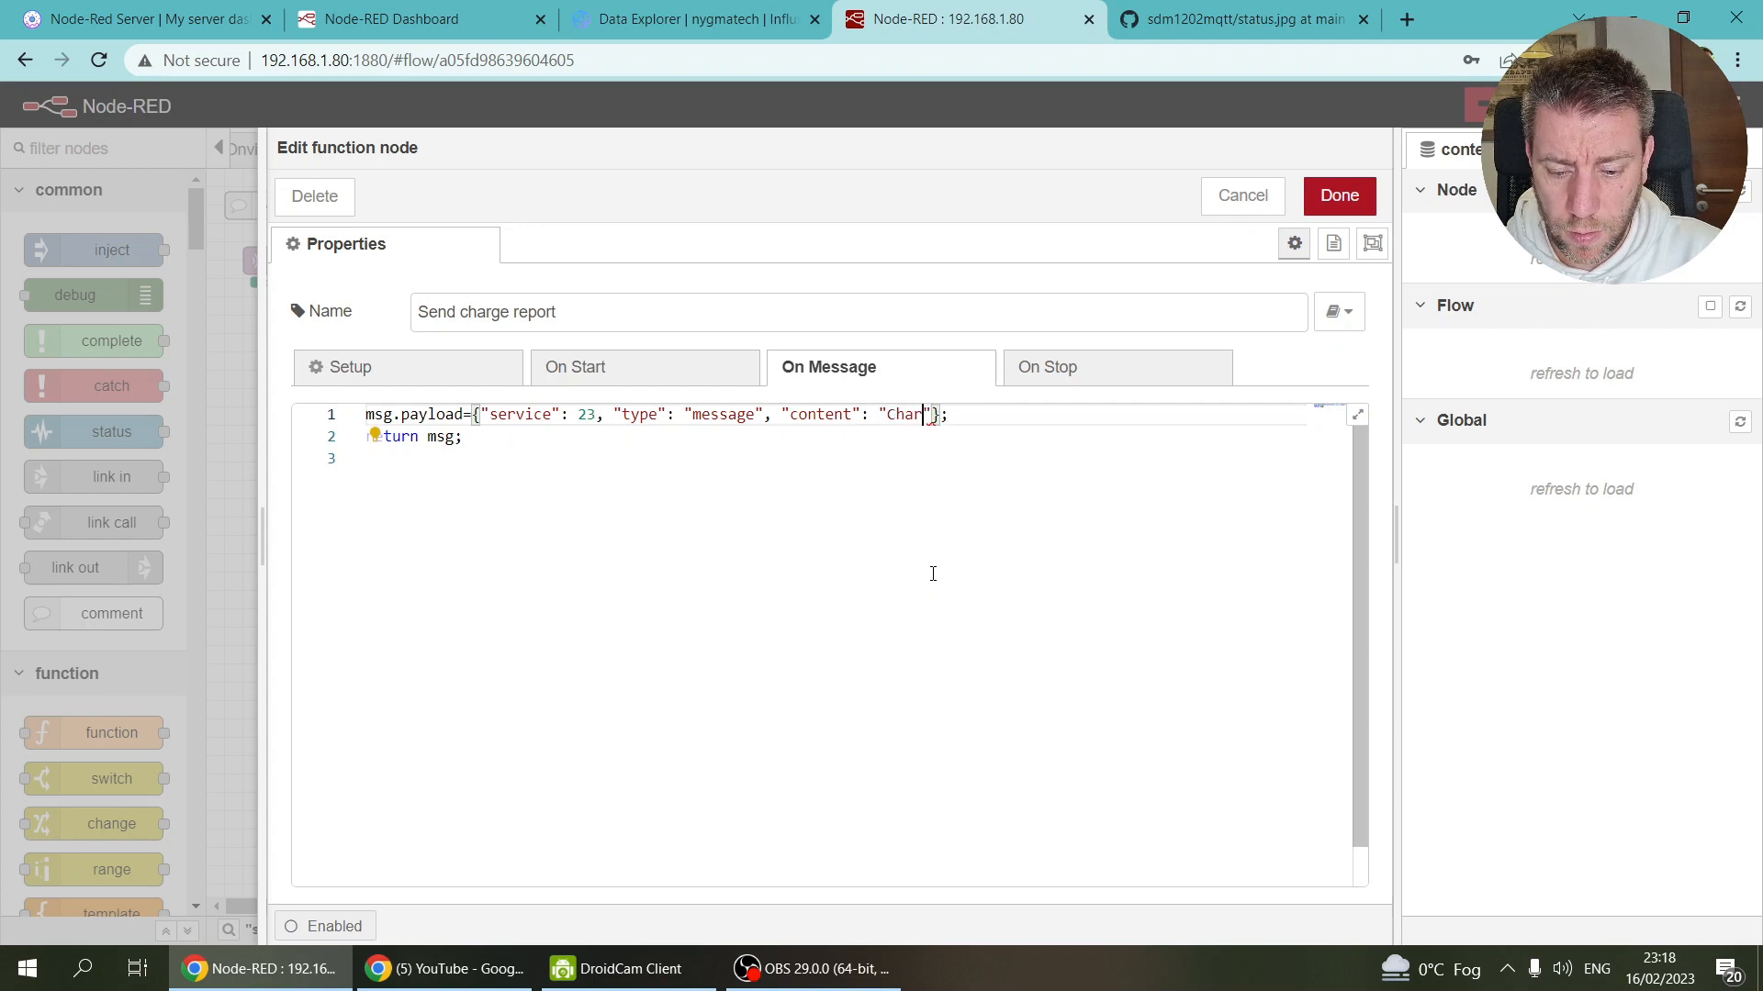
text(ing completed)
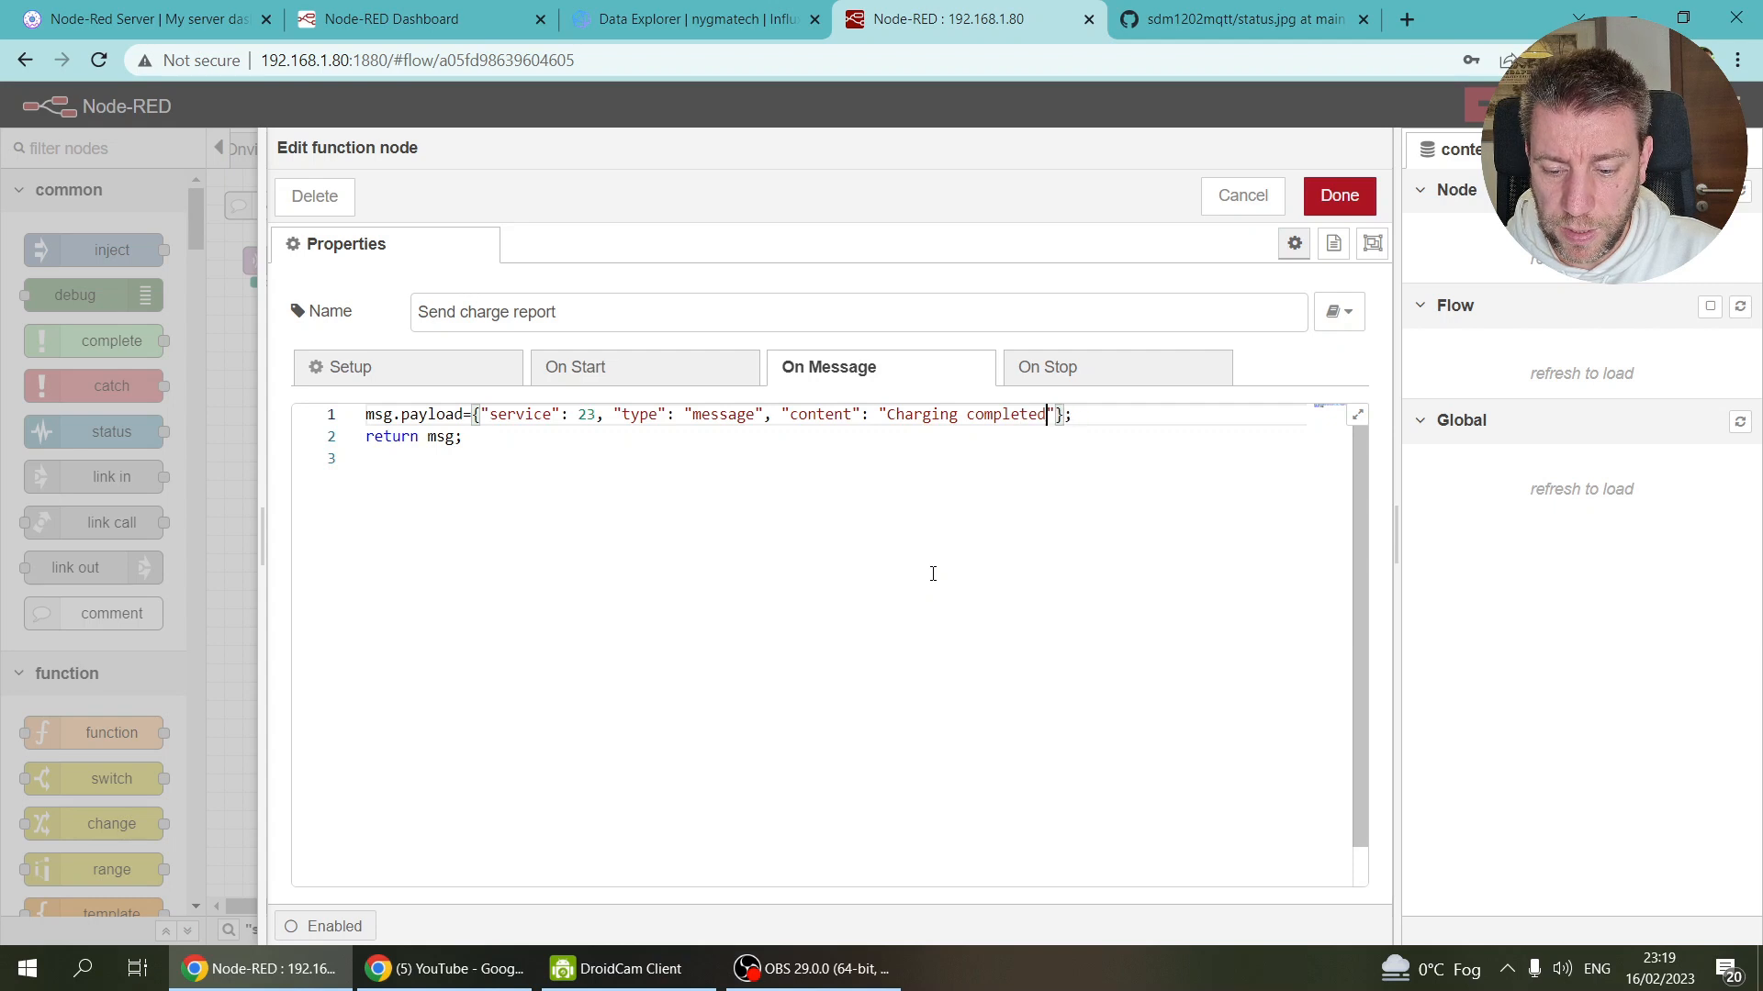
text(. To)
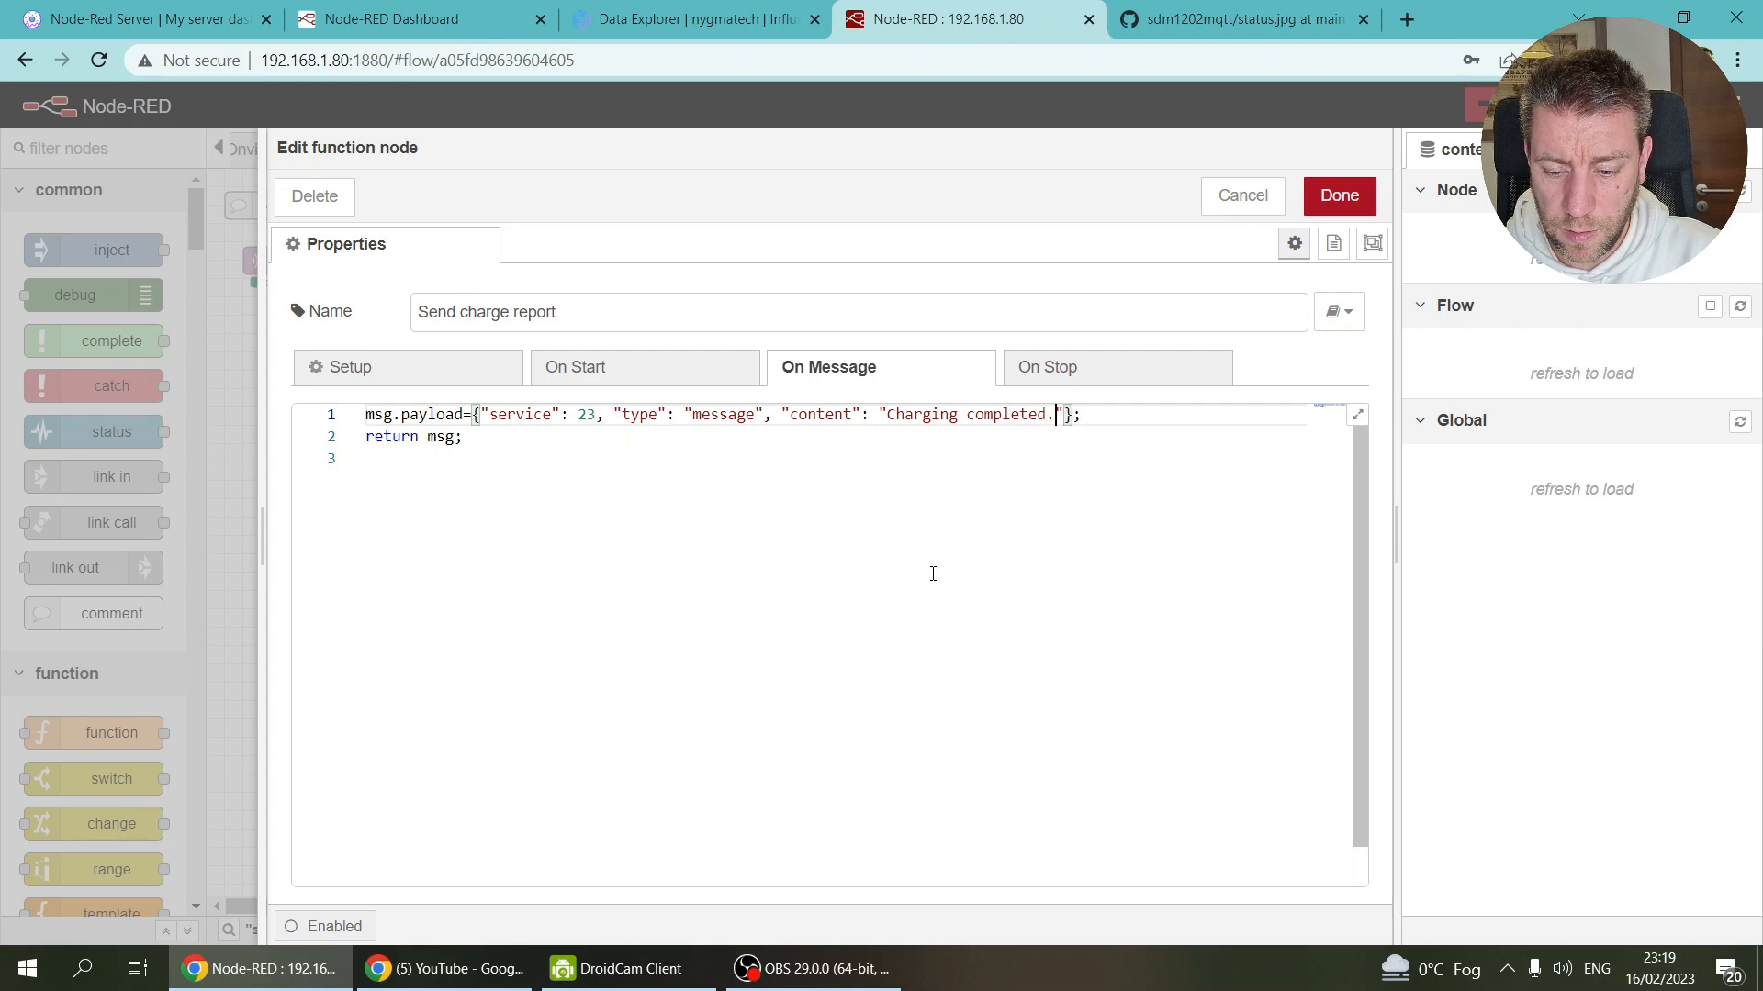
key(BackSpace)
key(BackSpace)
text(Energy used)
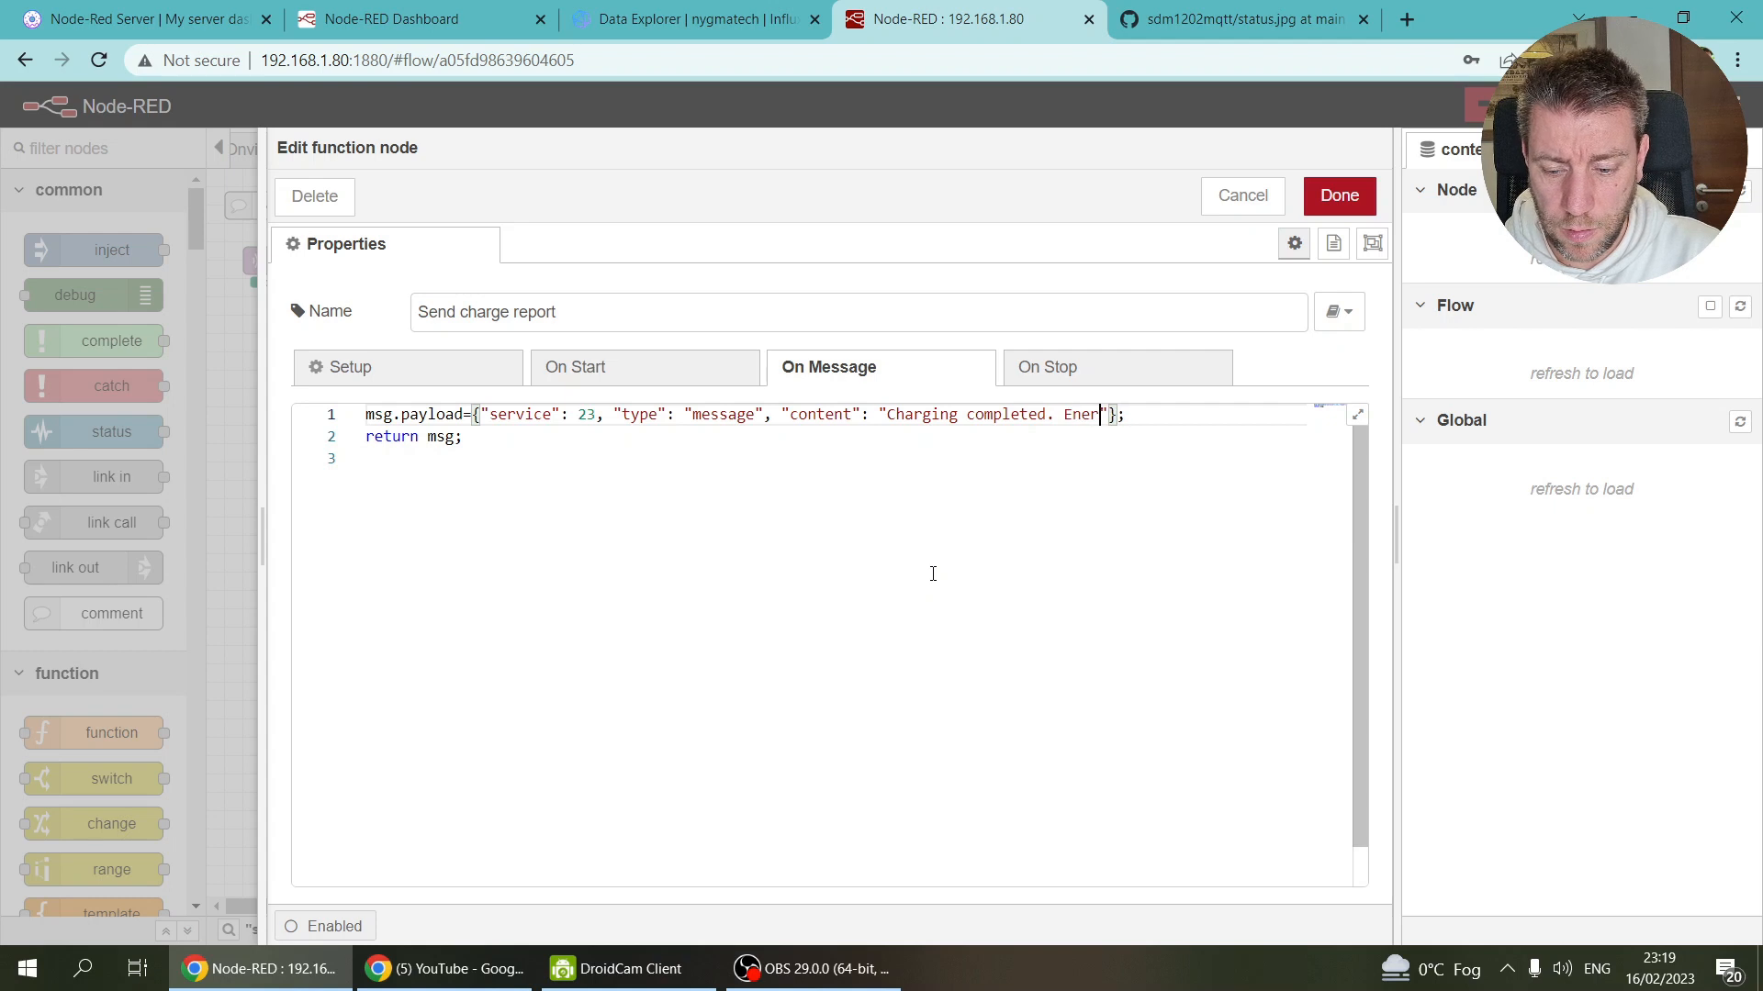
text(: )
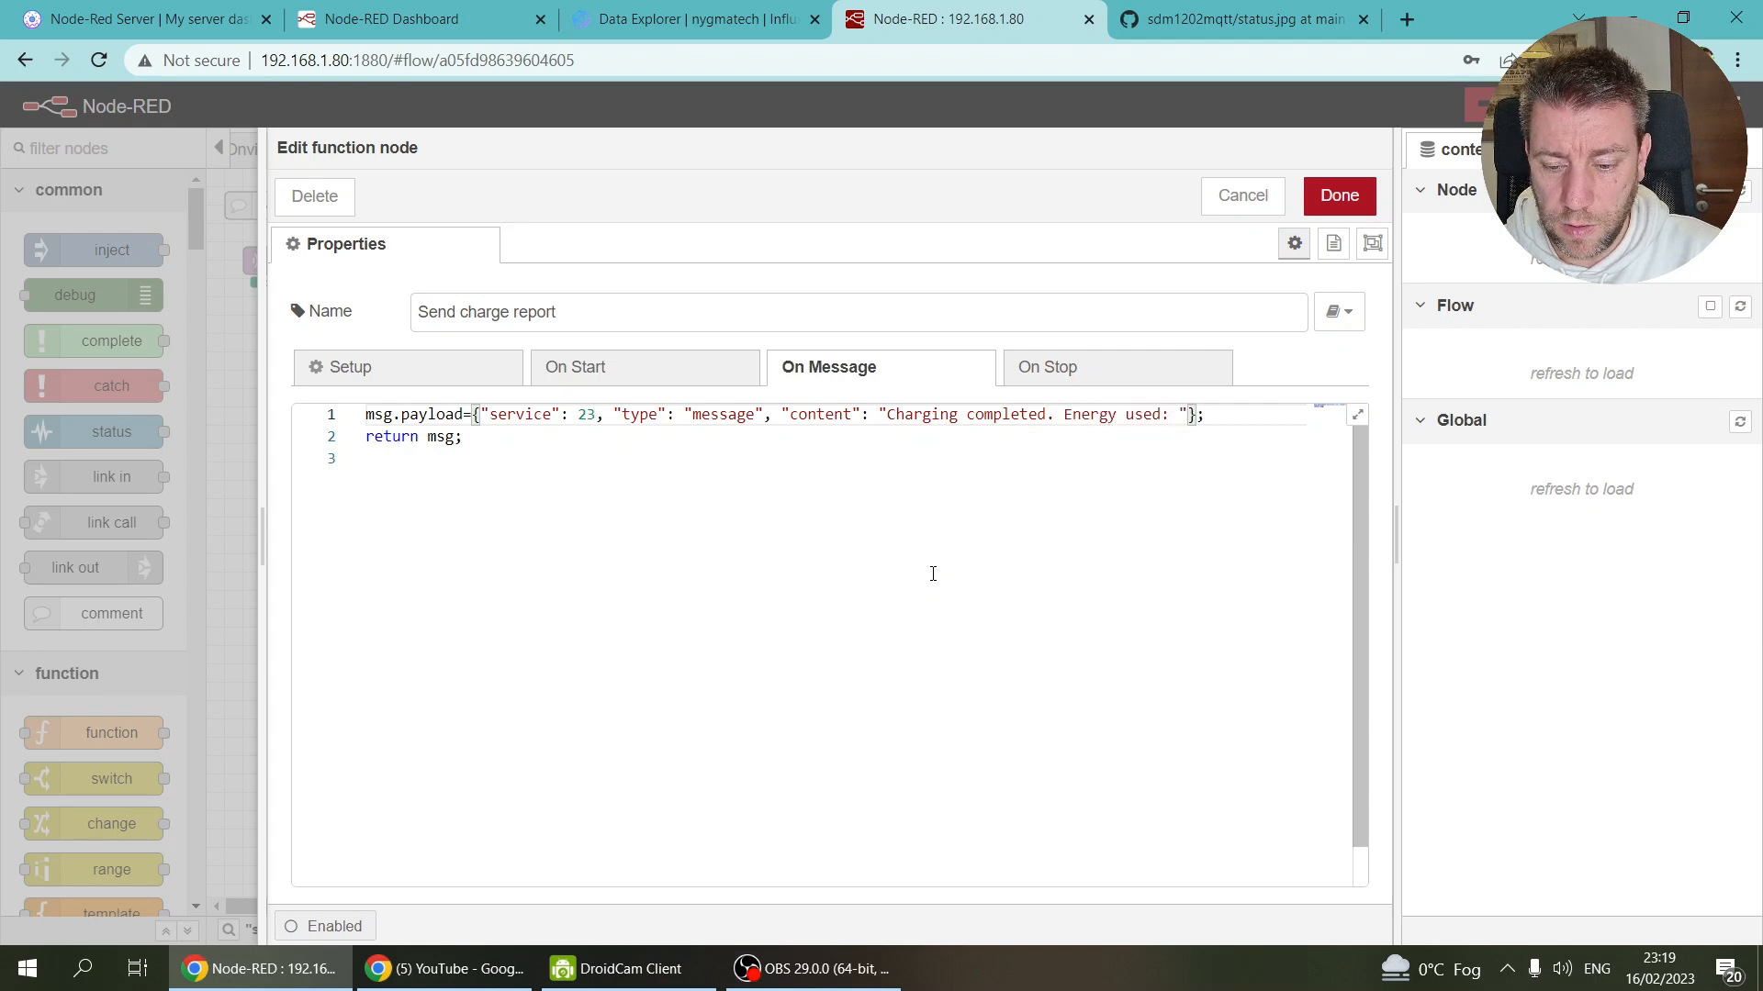
text(+msg.payl)
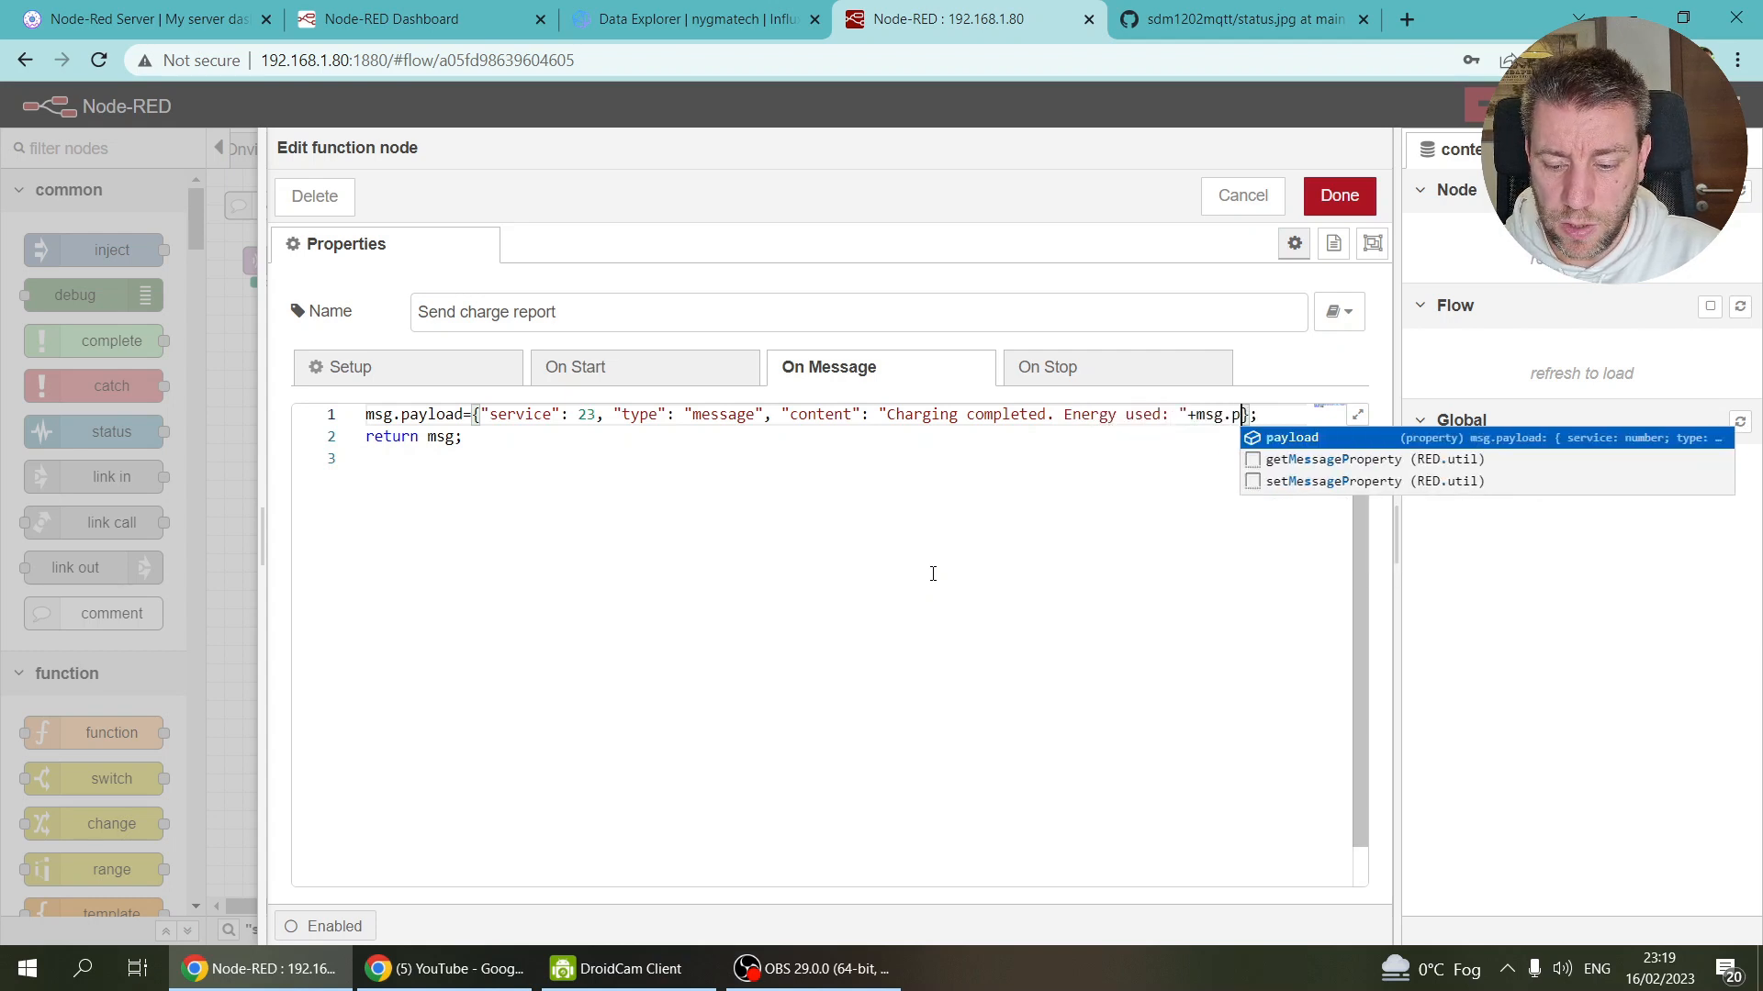
text(oad.)
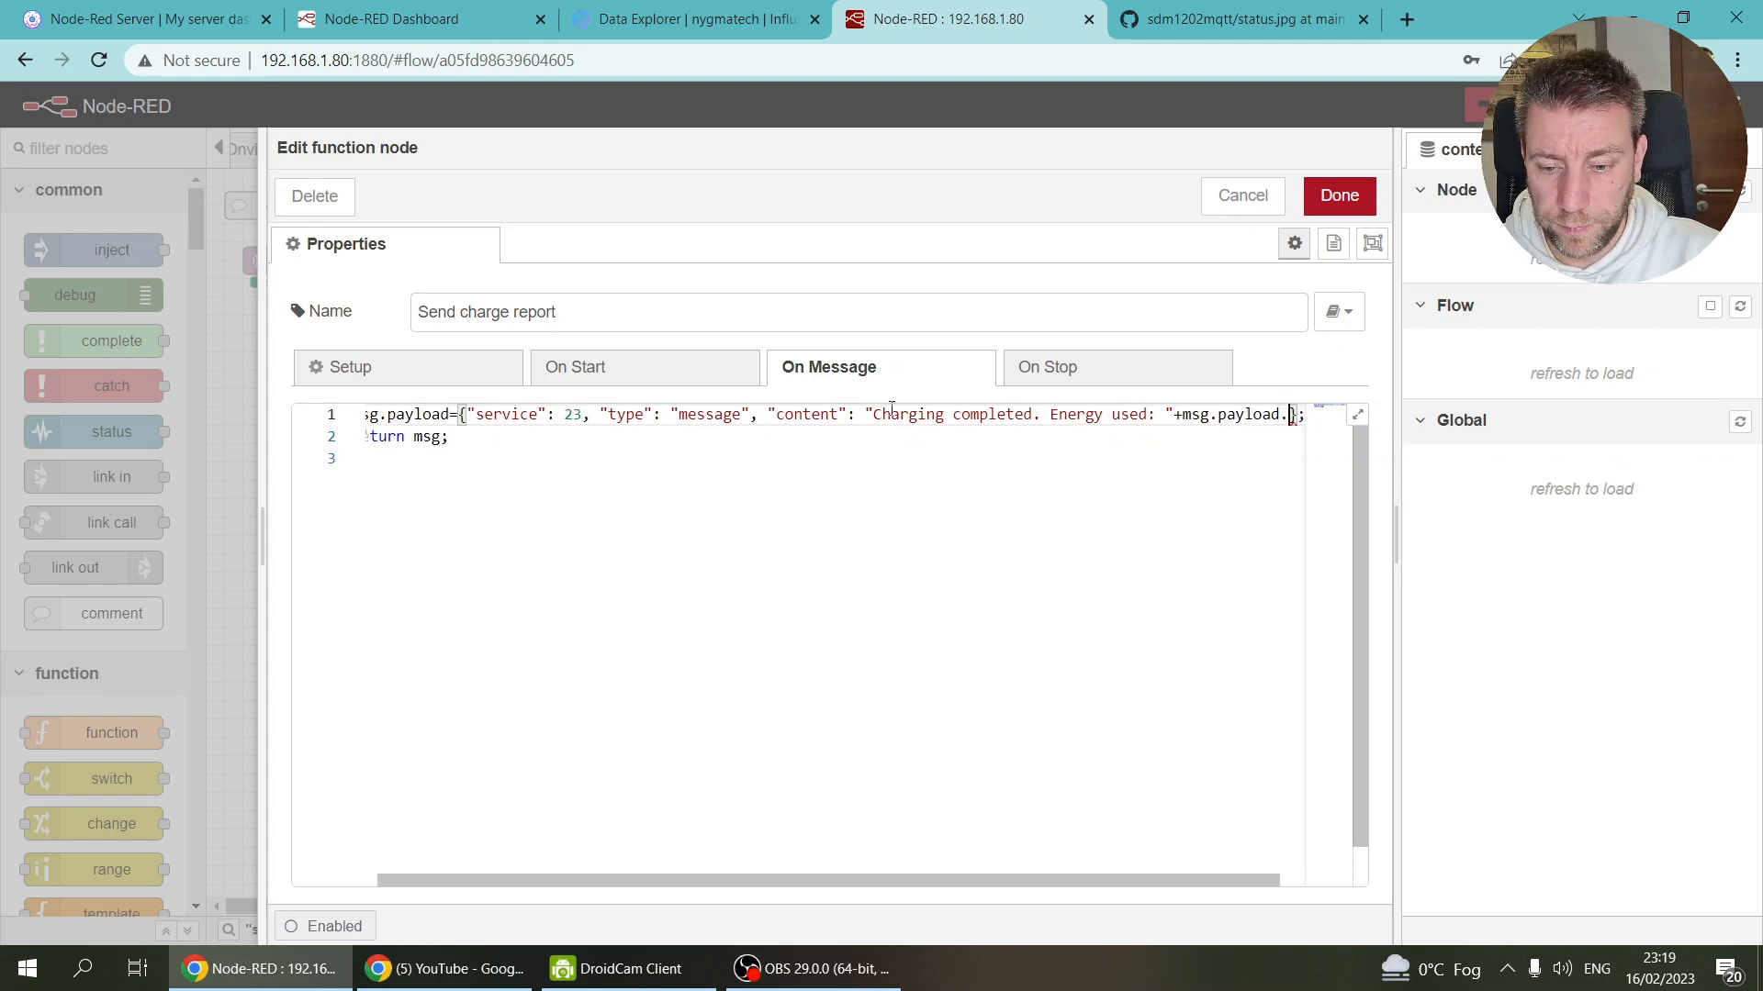
text(enegy)
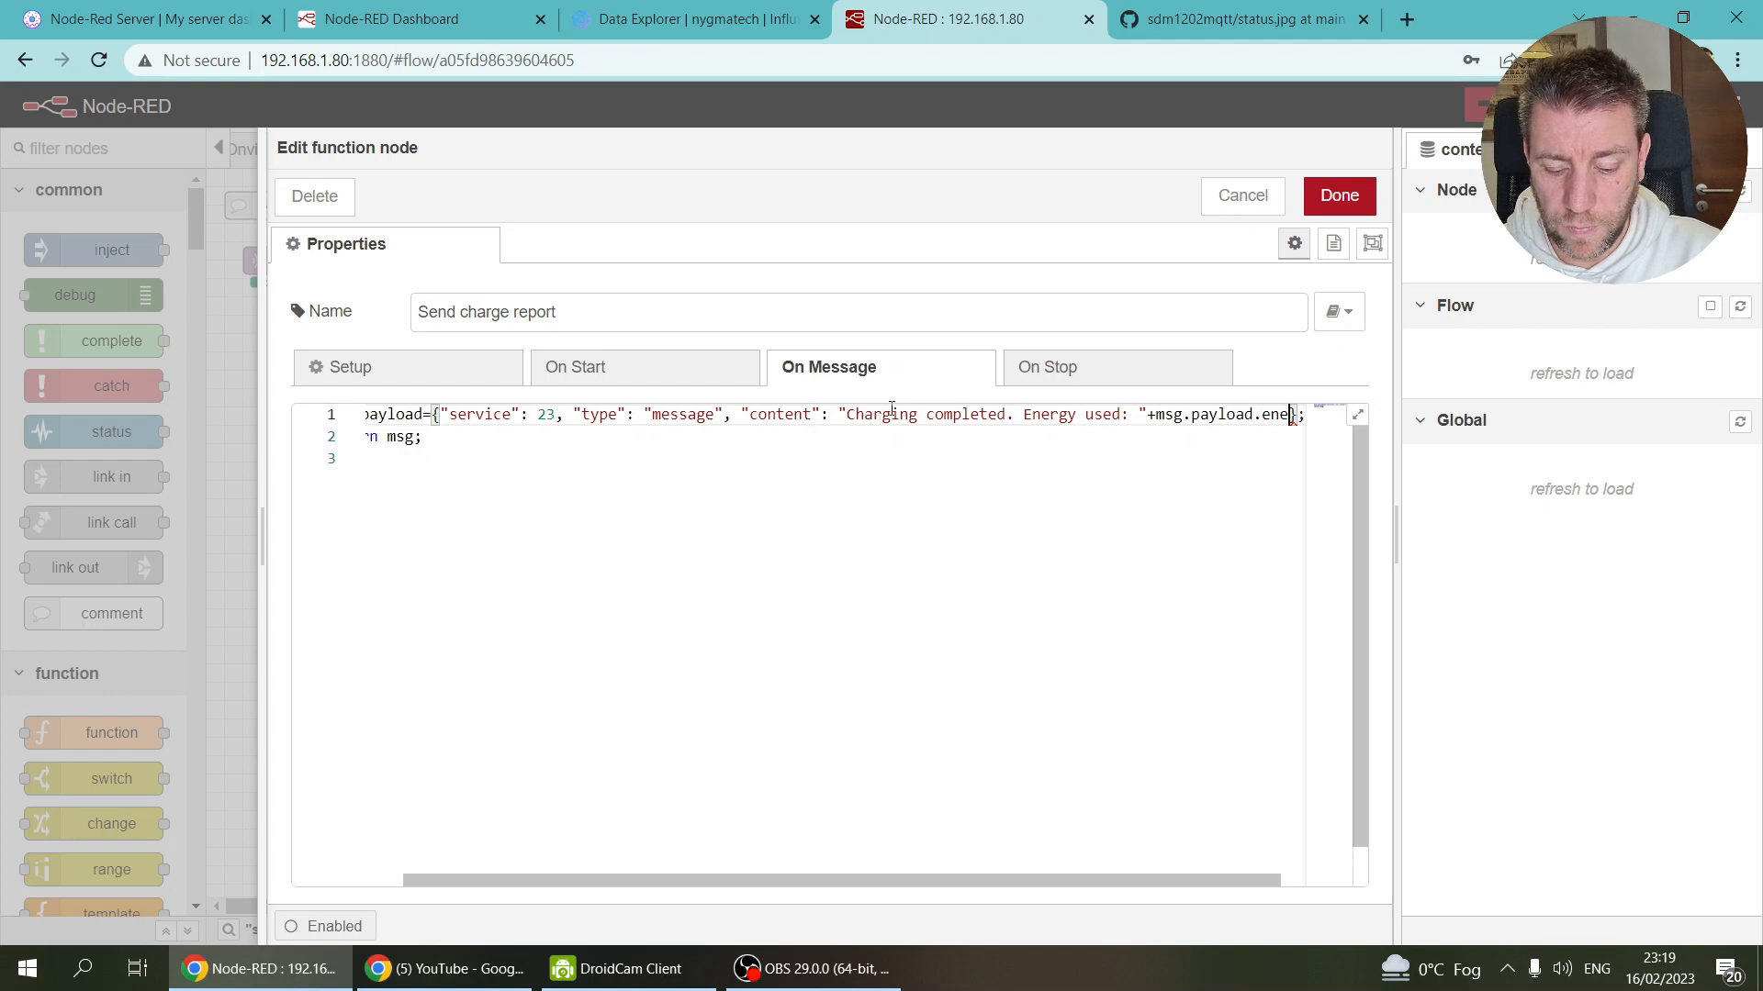
text(})
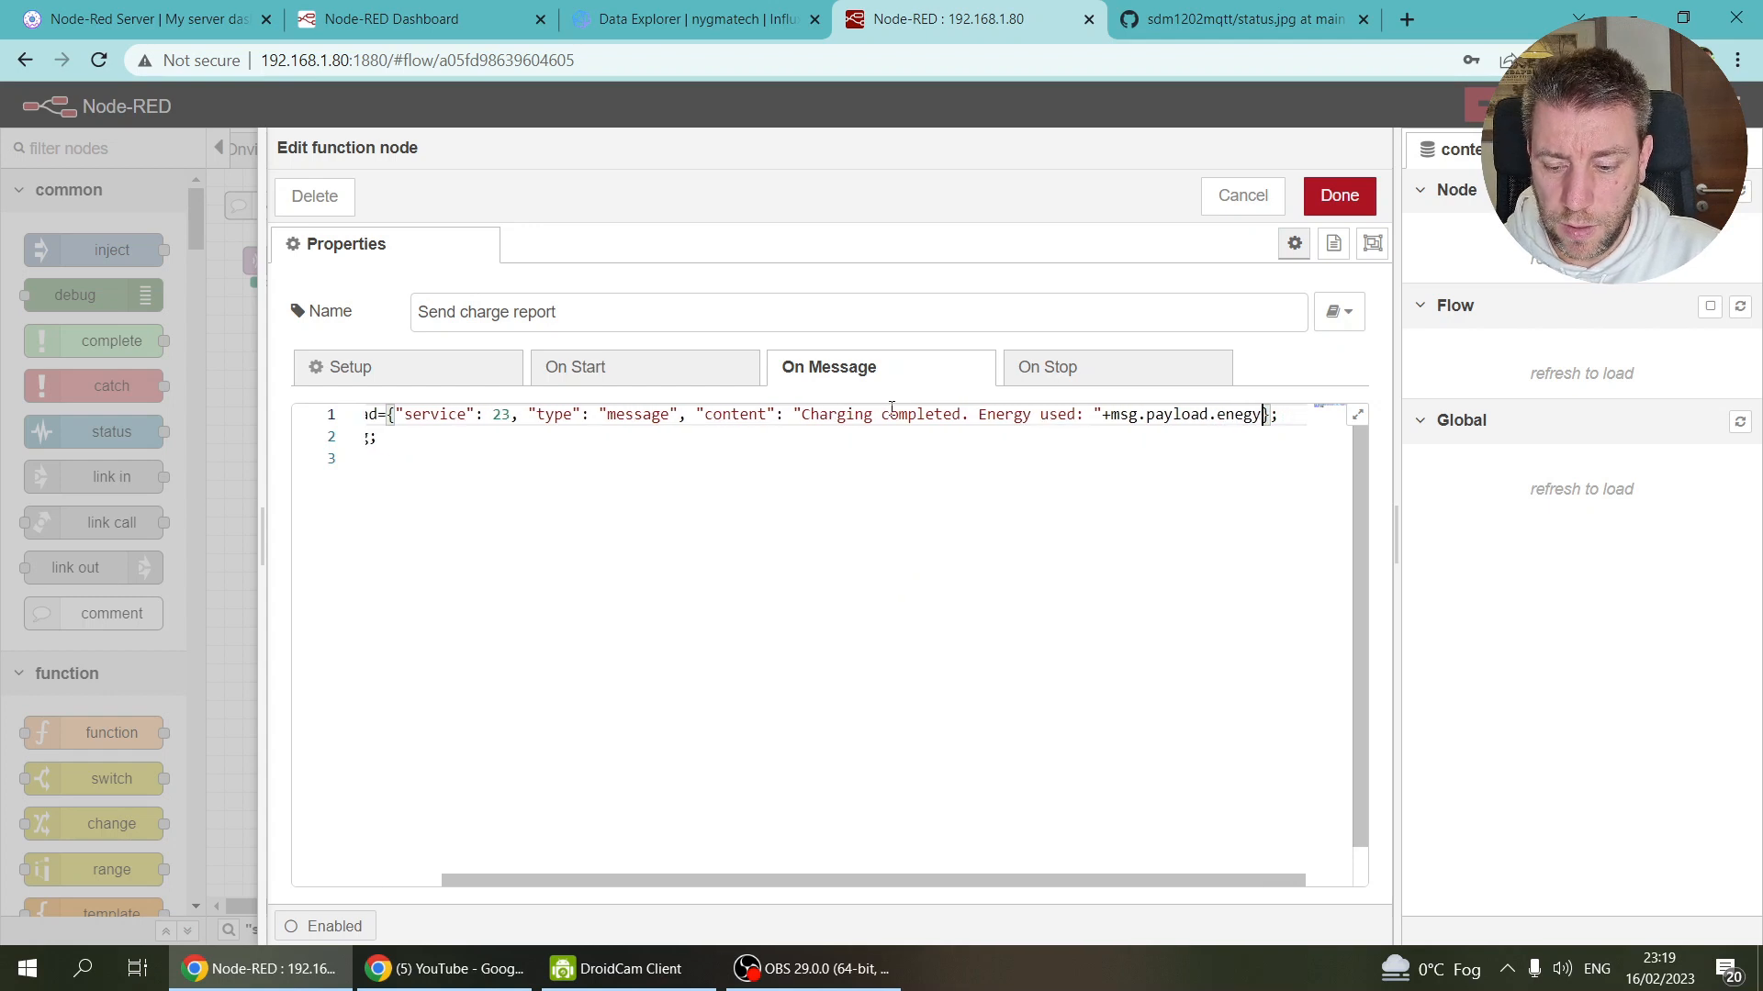
text(used)
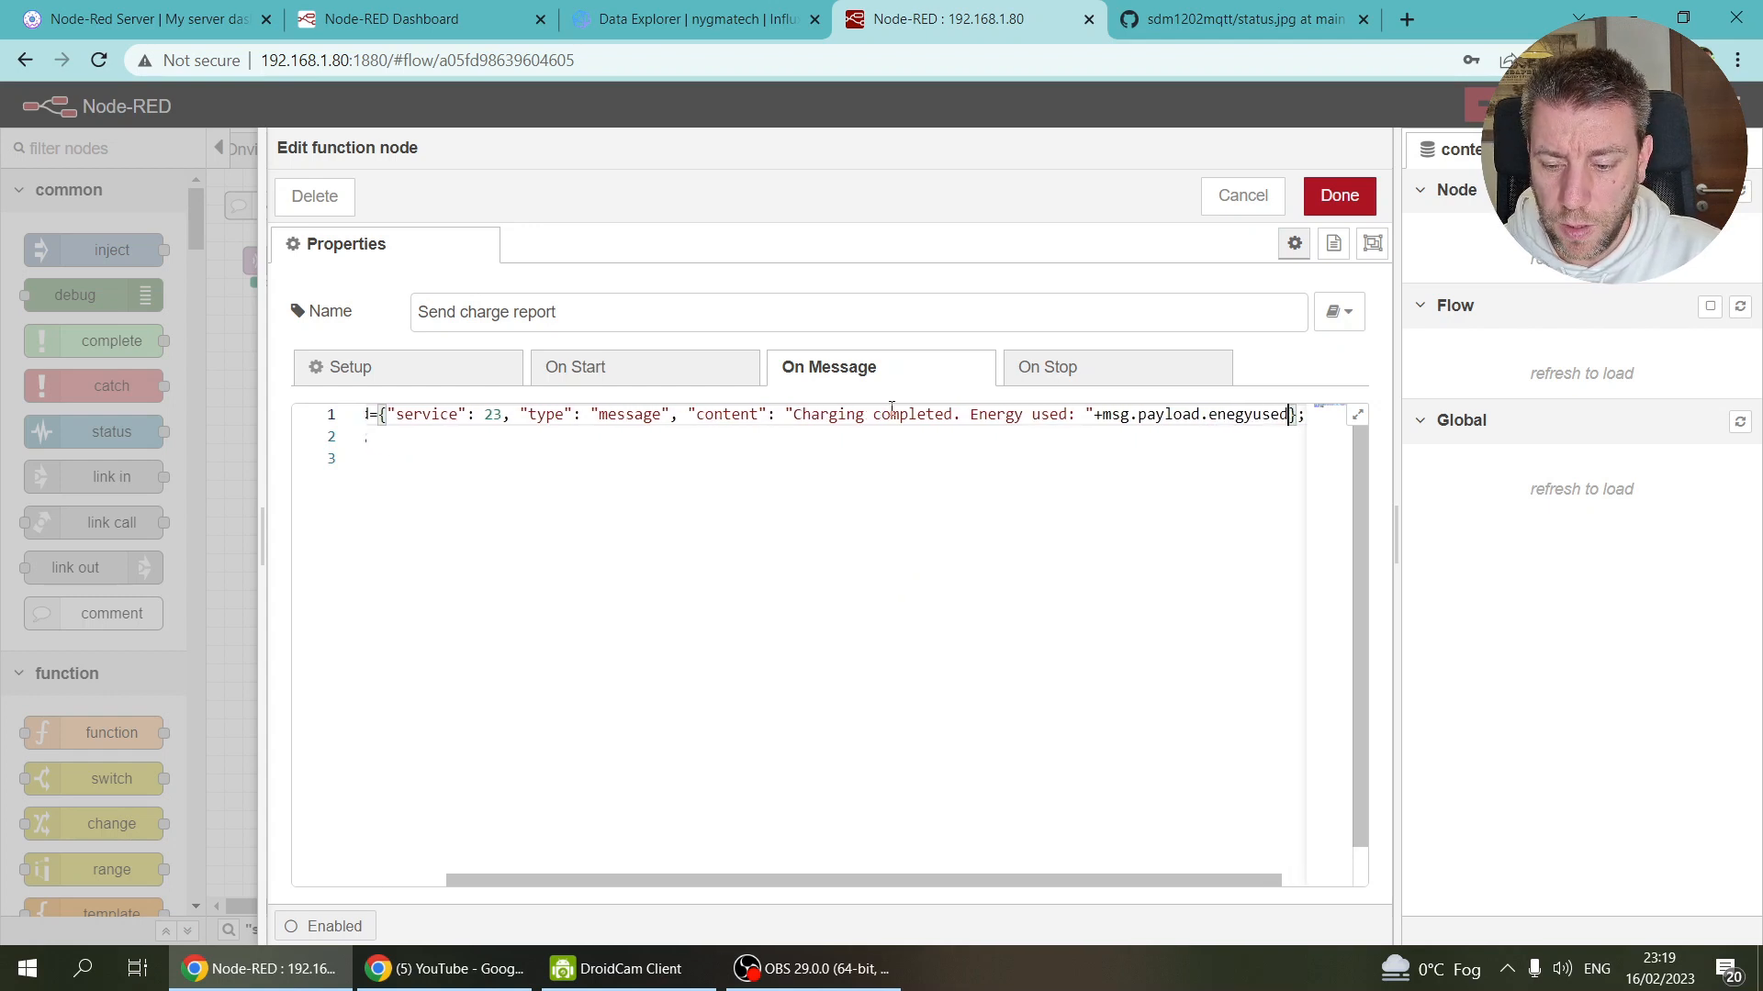
text(+" K)
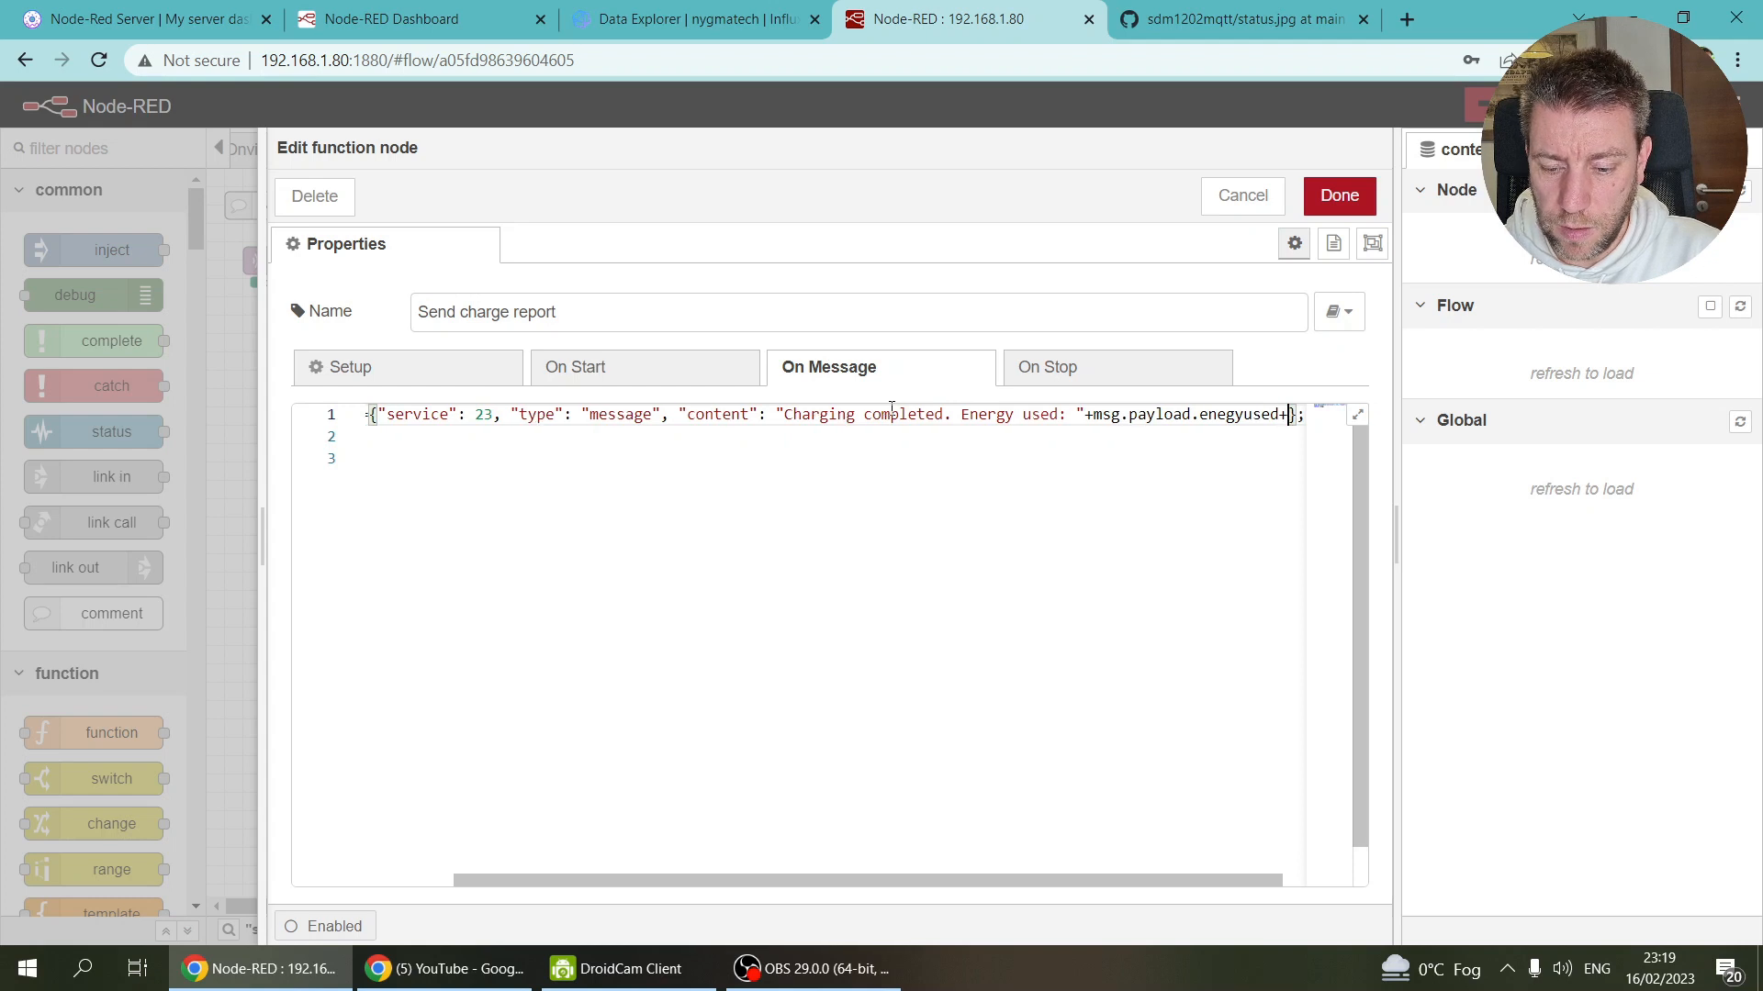
key(BackSpace)
text(k)
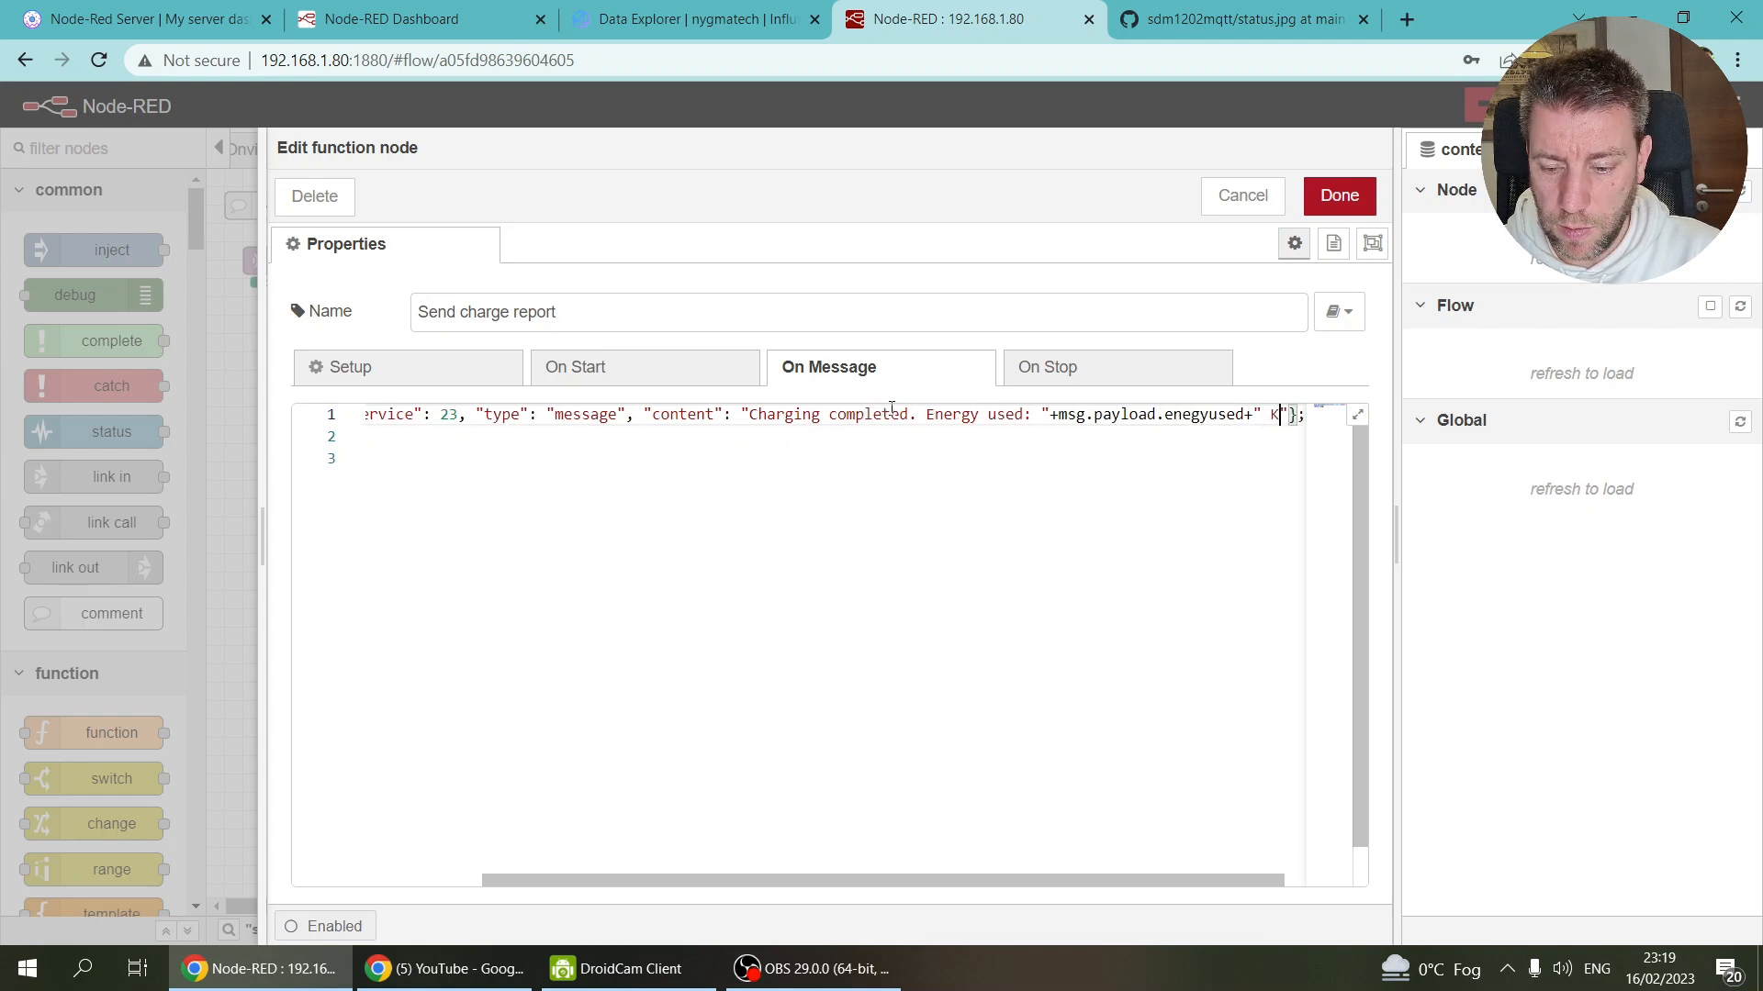
text(Wh)
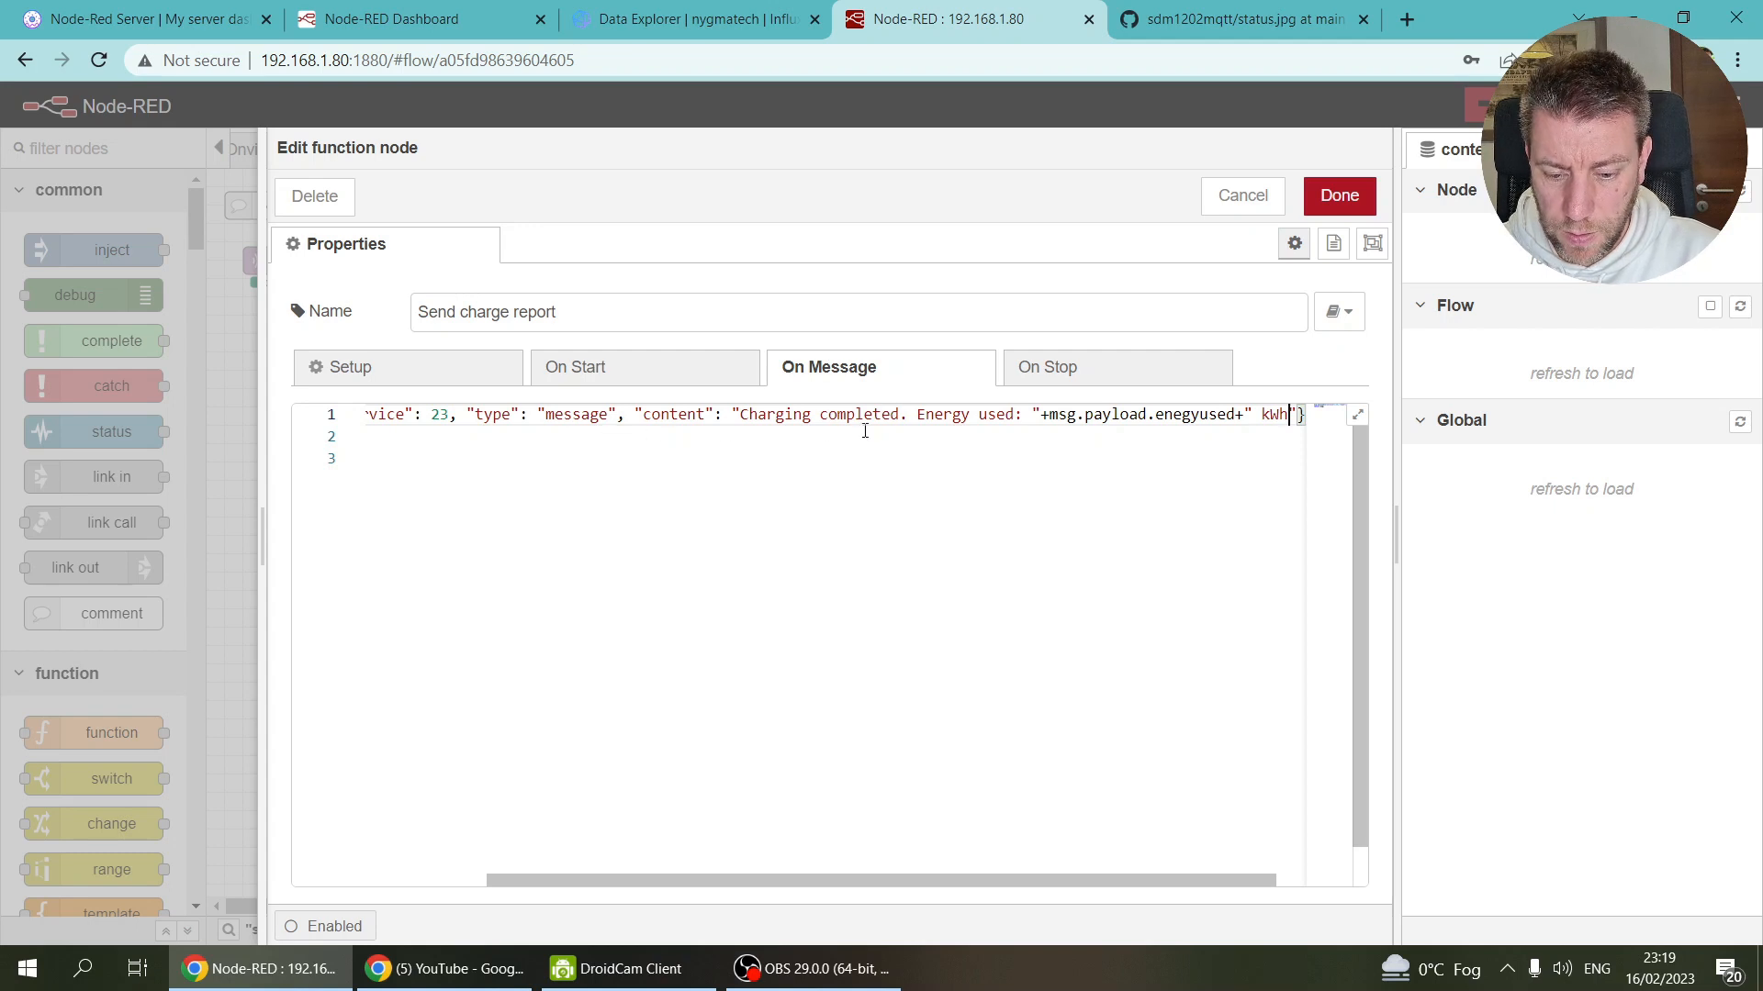
click(1339, 196)
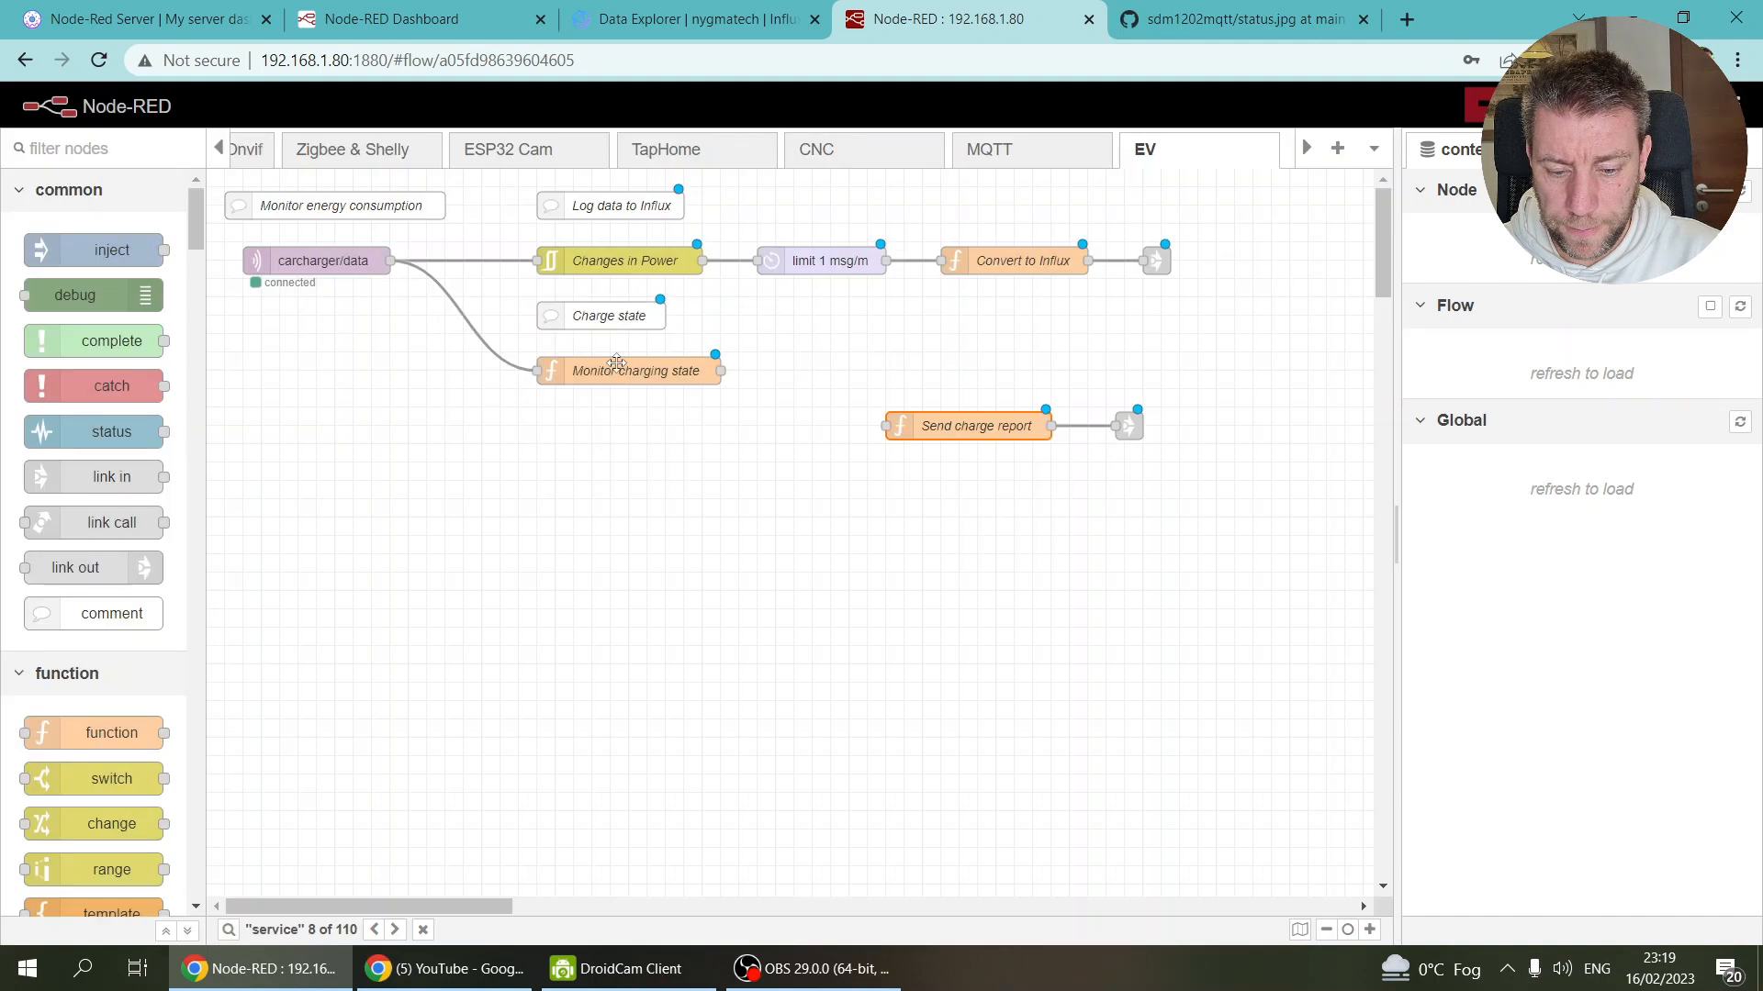
Step: Review the Monitor charging state code without changing it
click(611, 368)
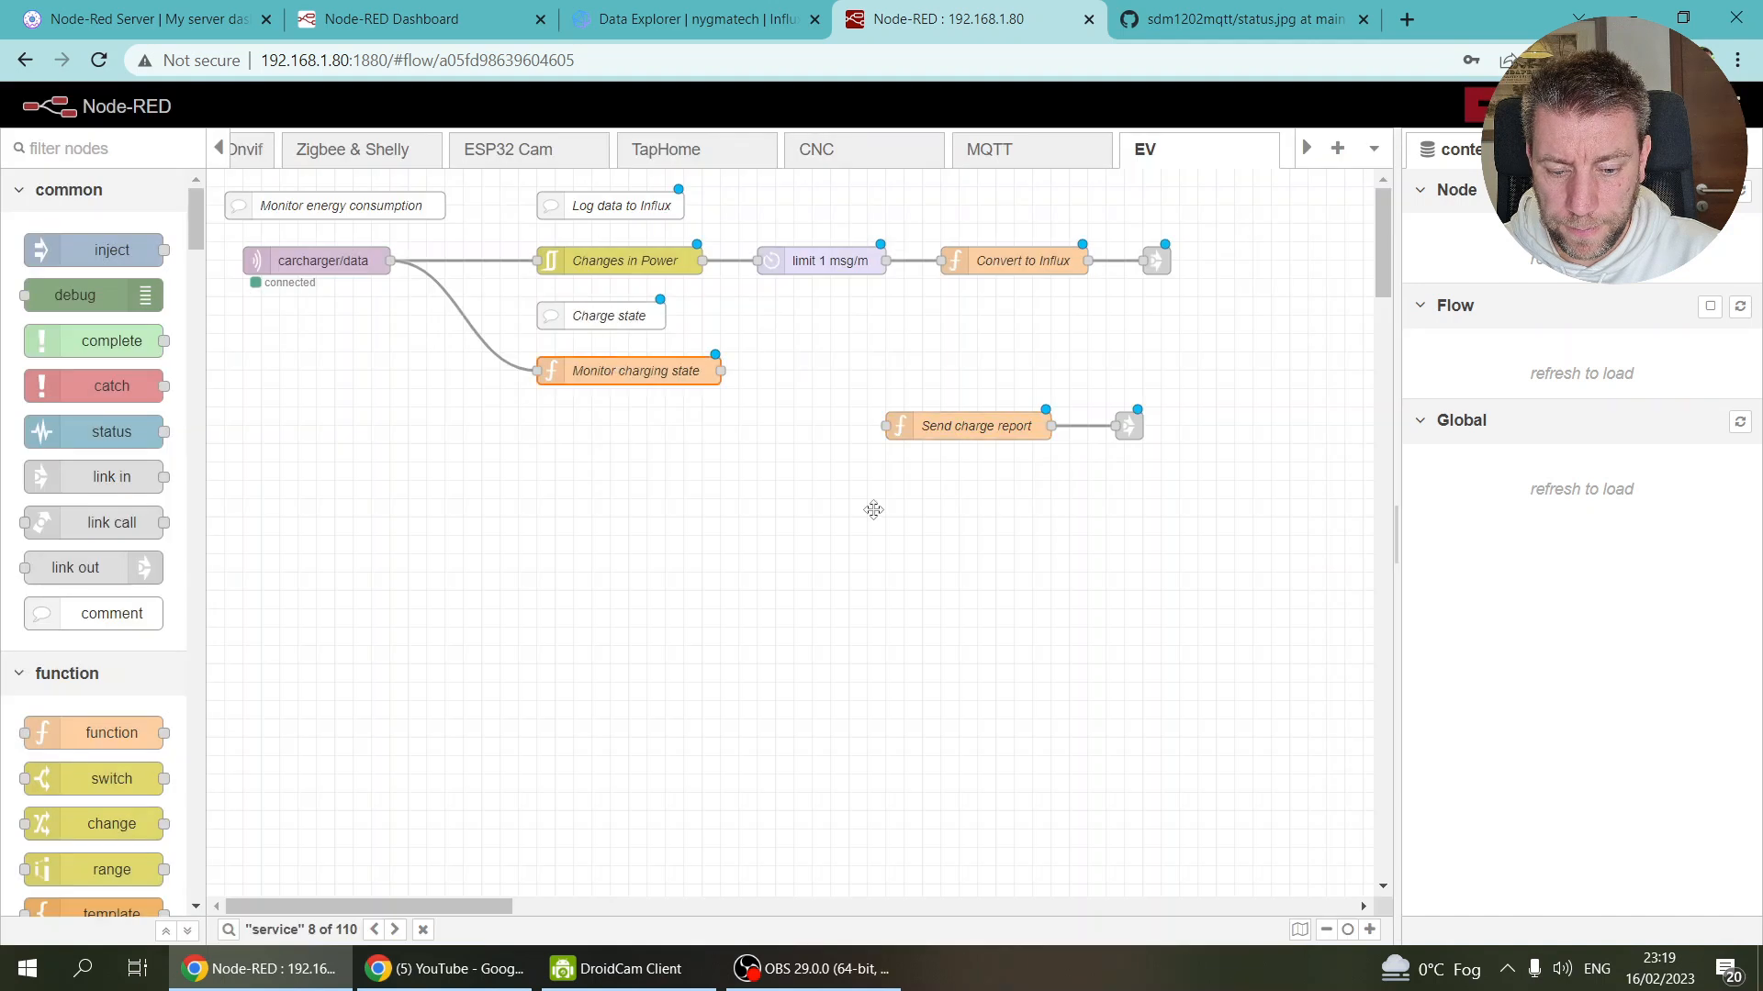
key(Return)
scroll(677, 512, down, 5)
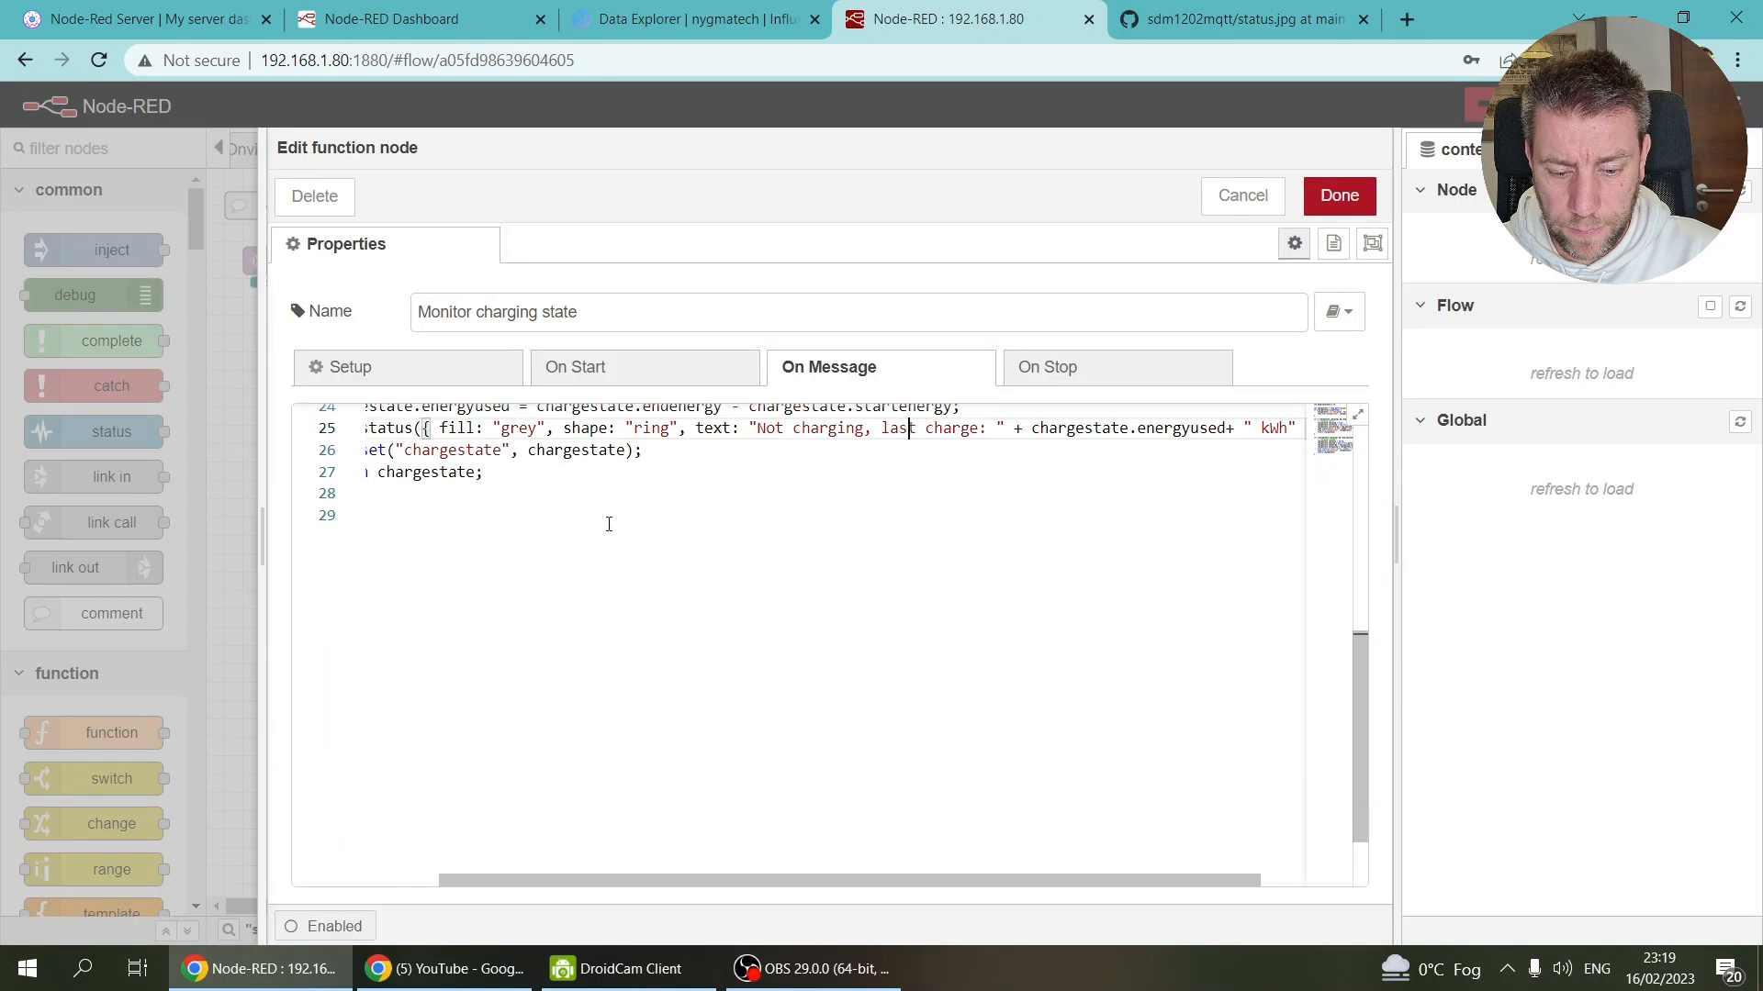
scroll(677, 511, up, 2)
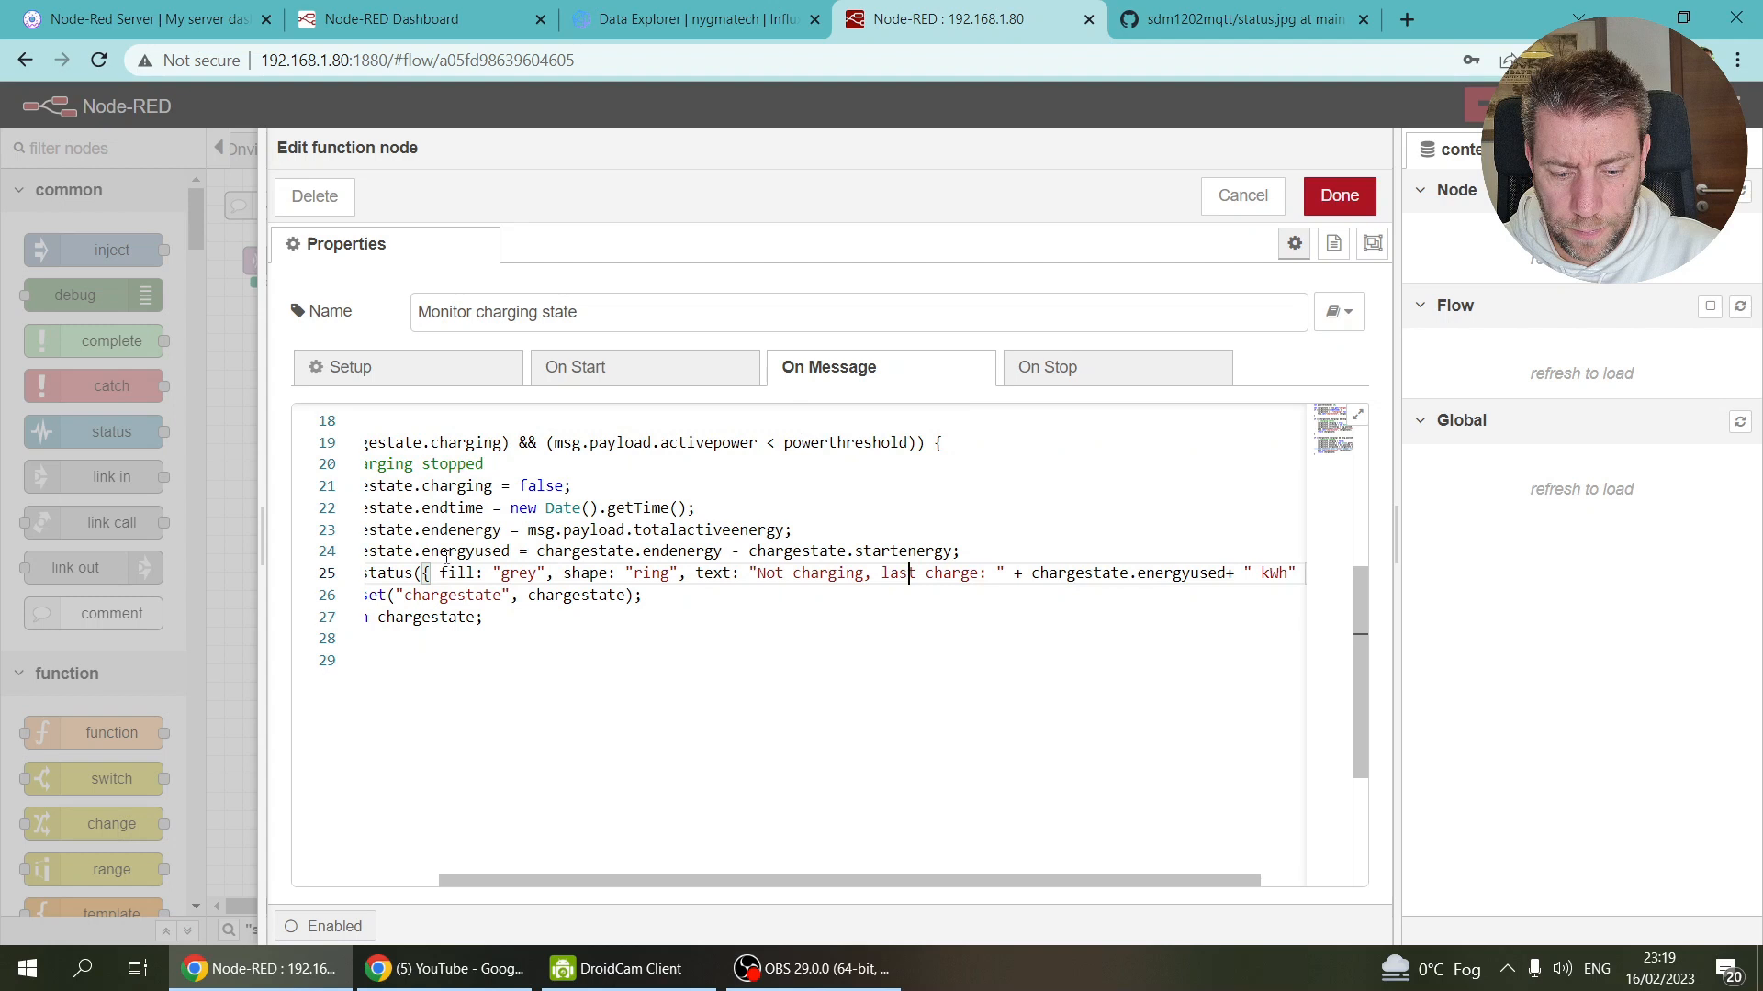
click(1242, 195)
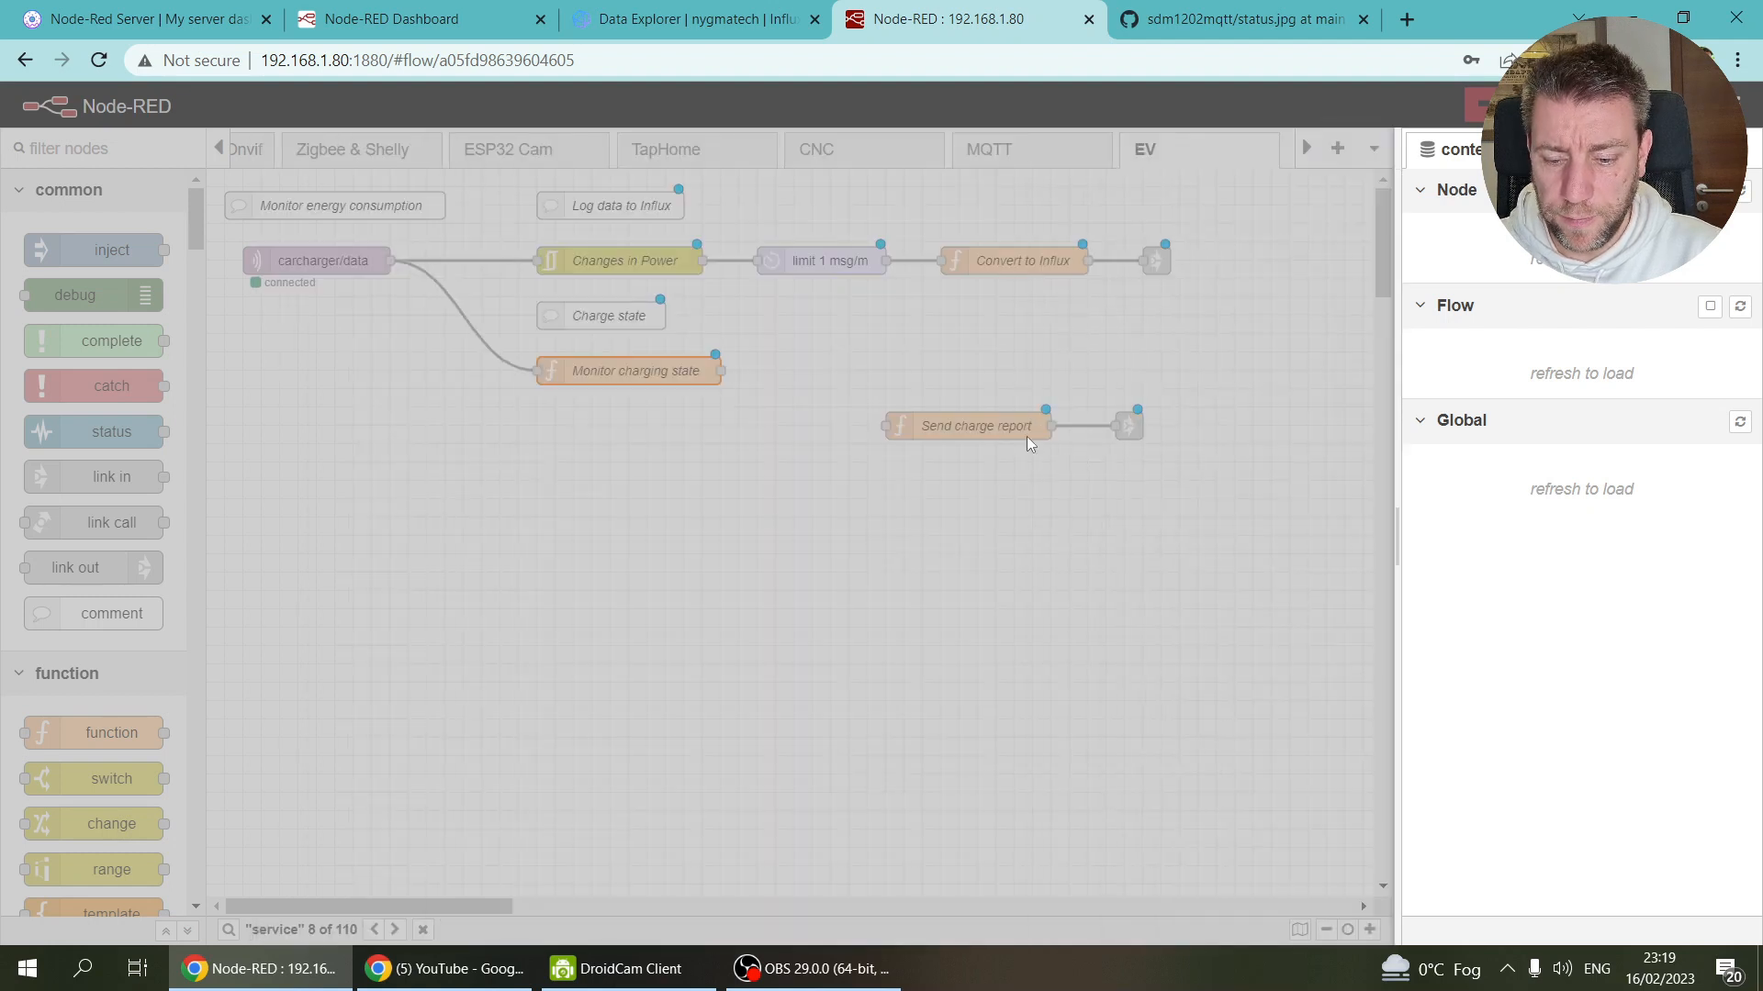
Step: Recheck the Send charge report code and save it
click(985, 428)
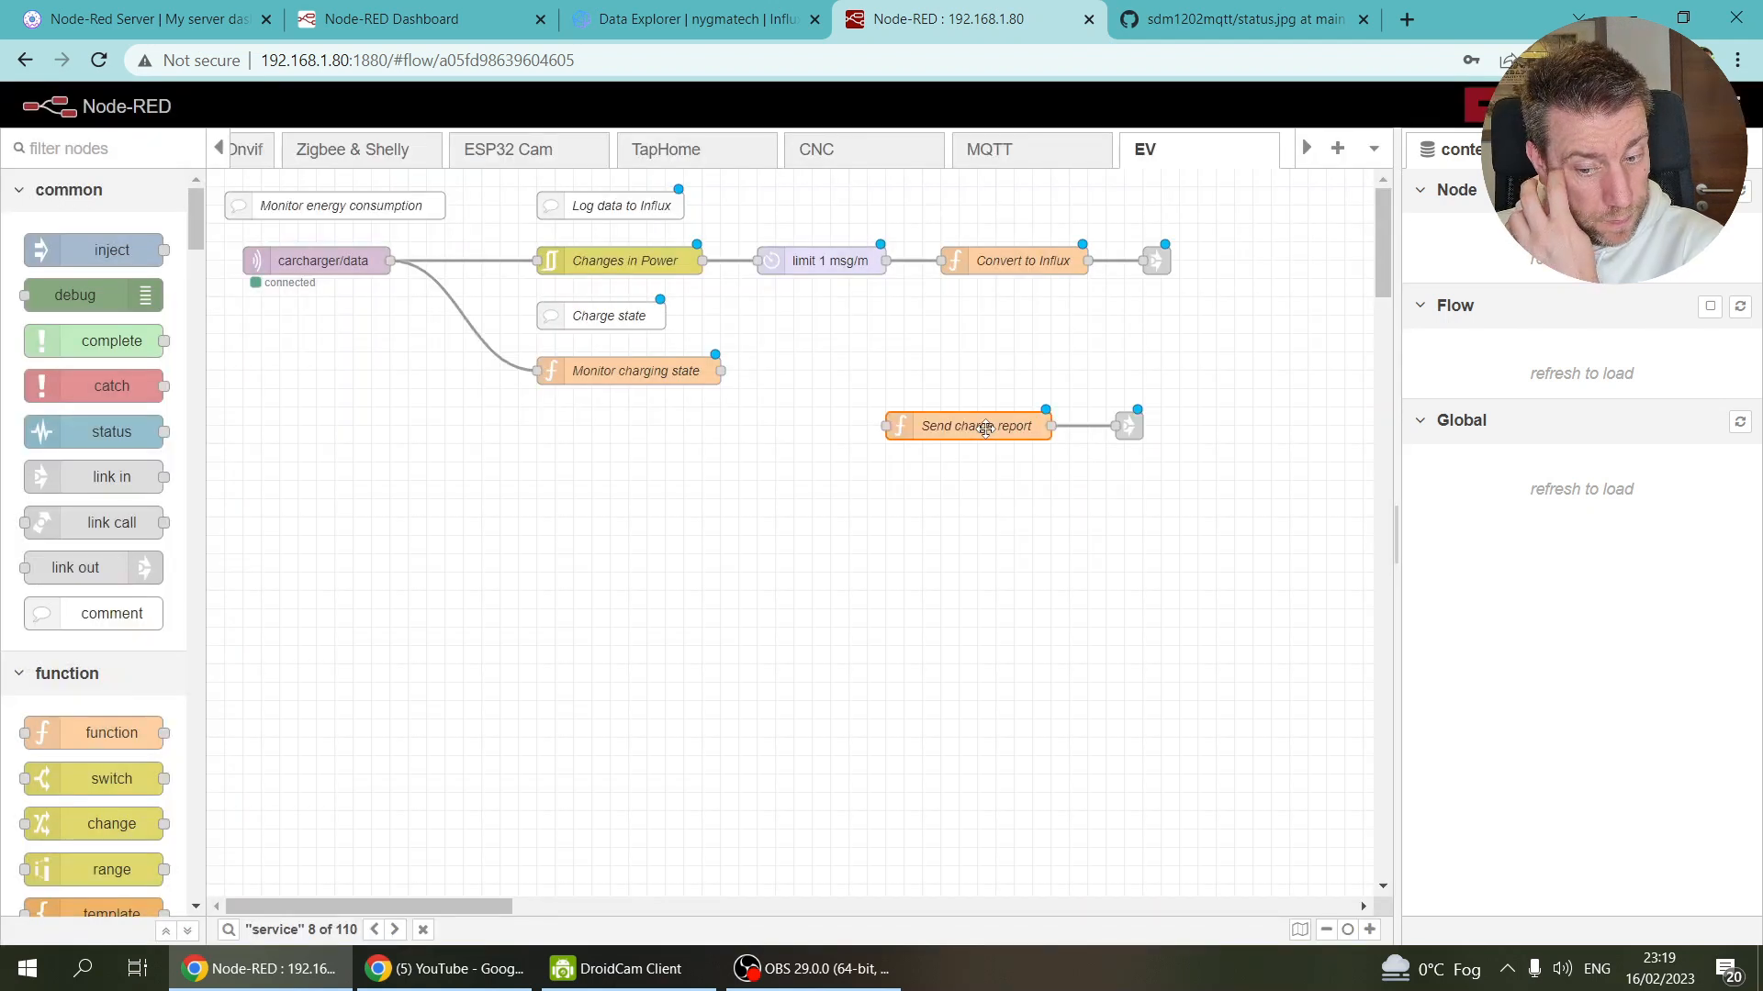
double_click(985, 428)
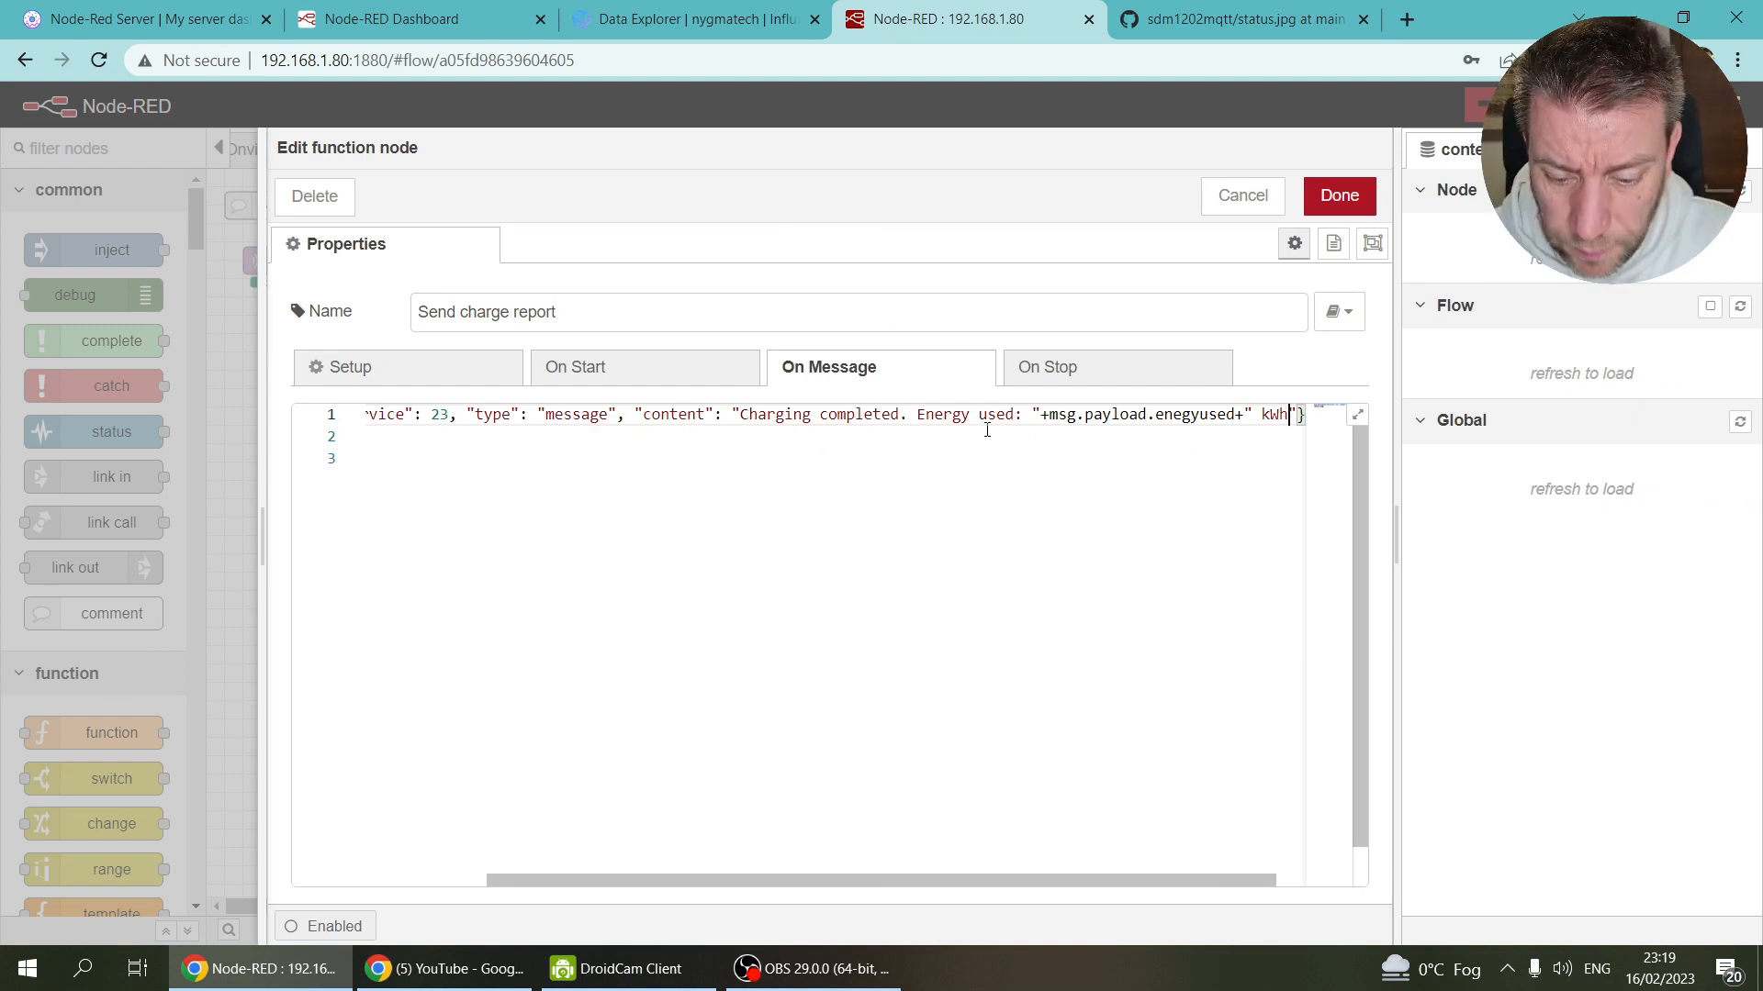
drag(1119, 882, 1335, 879)
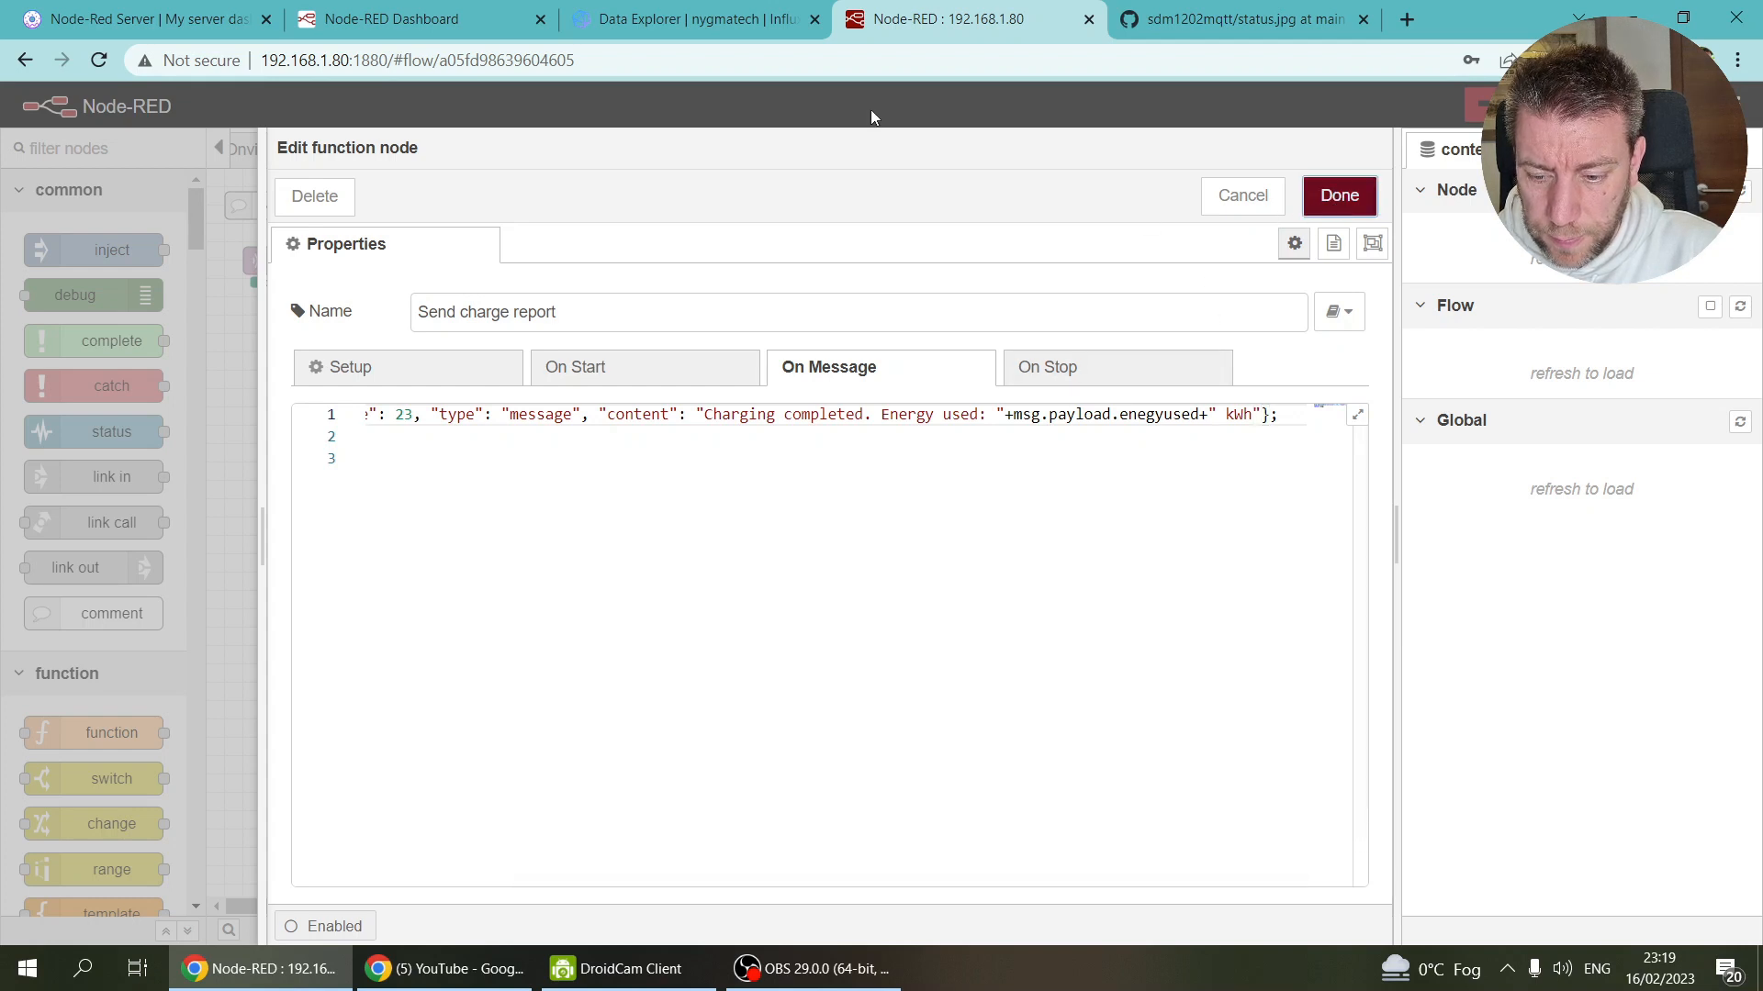
key(ctrl+Return)
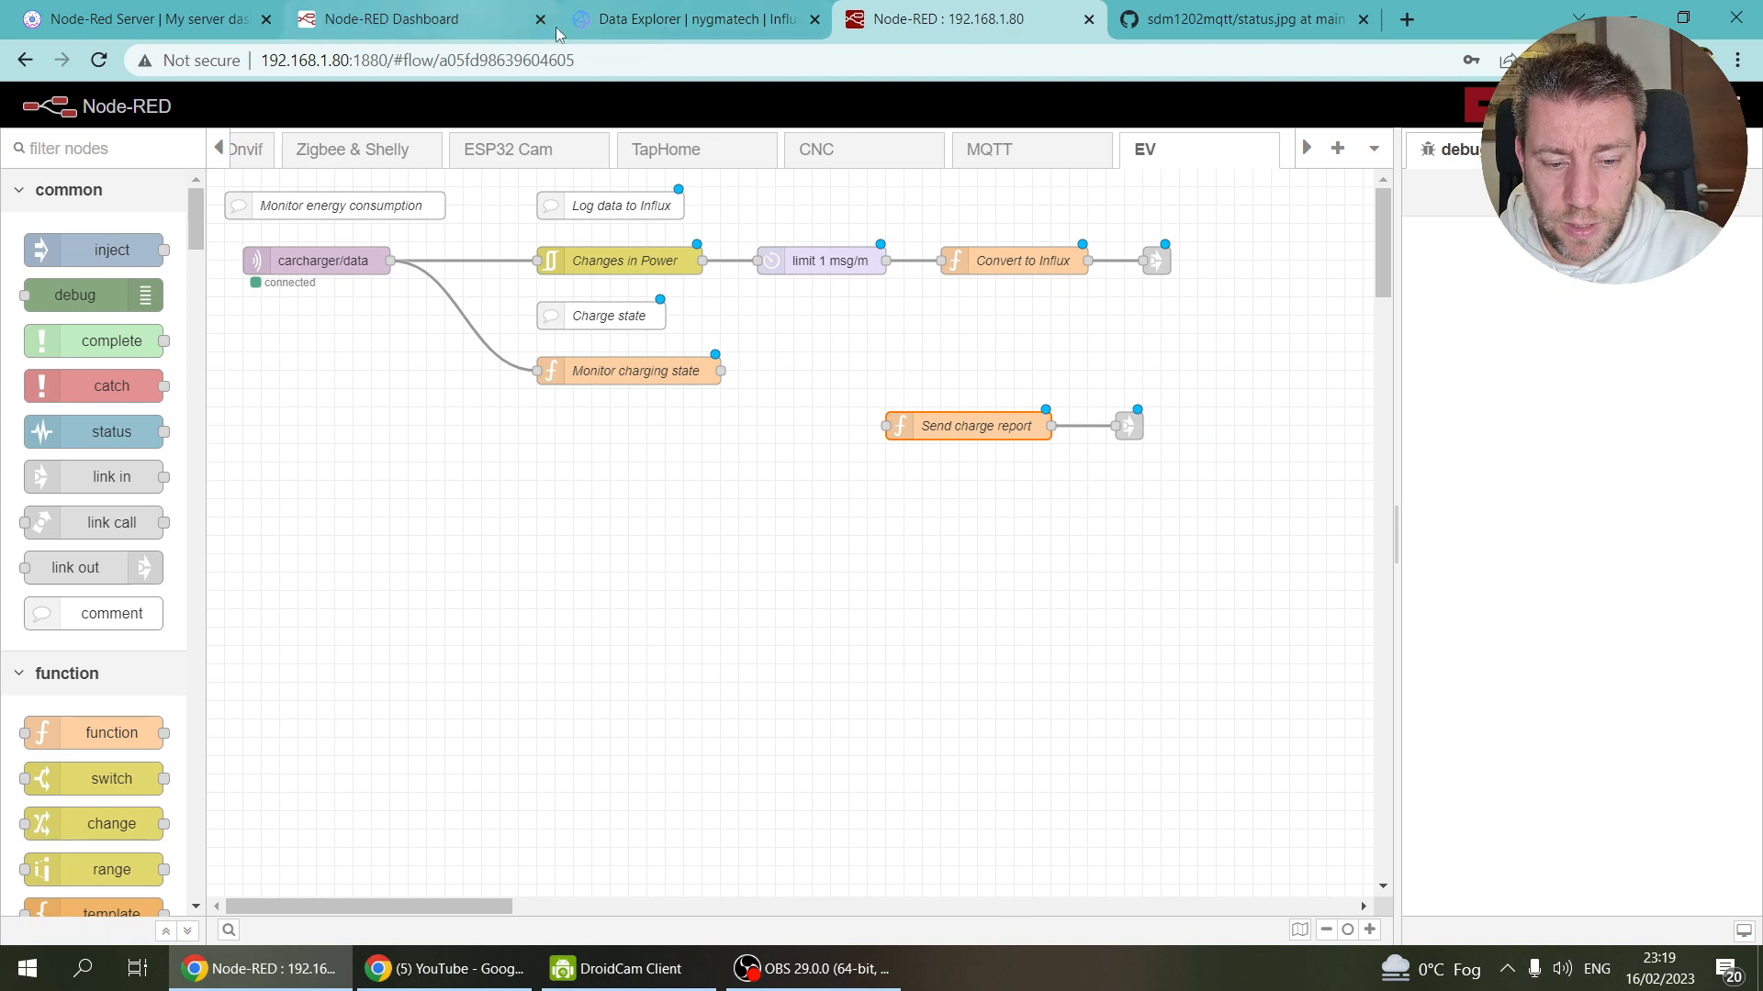
Step: Scroll the flow tab bar and open the Telegram flow
click(221, 149)
drag(222, 149, 221, 149)
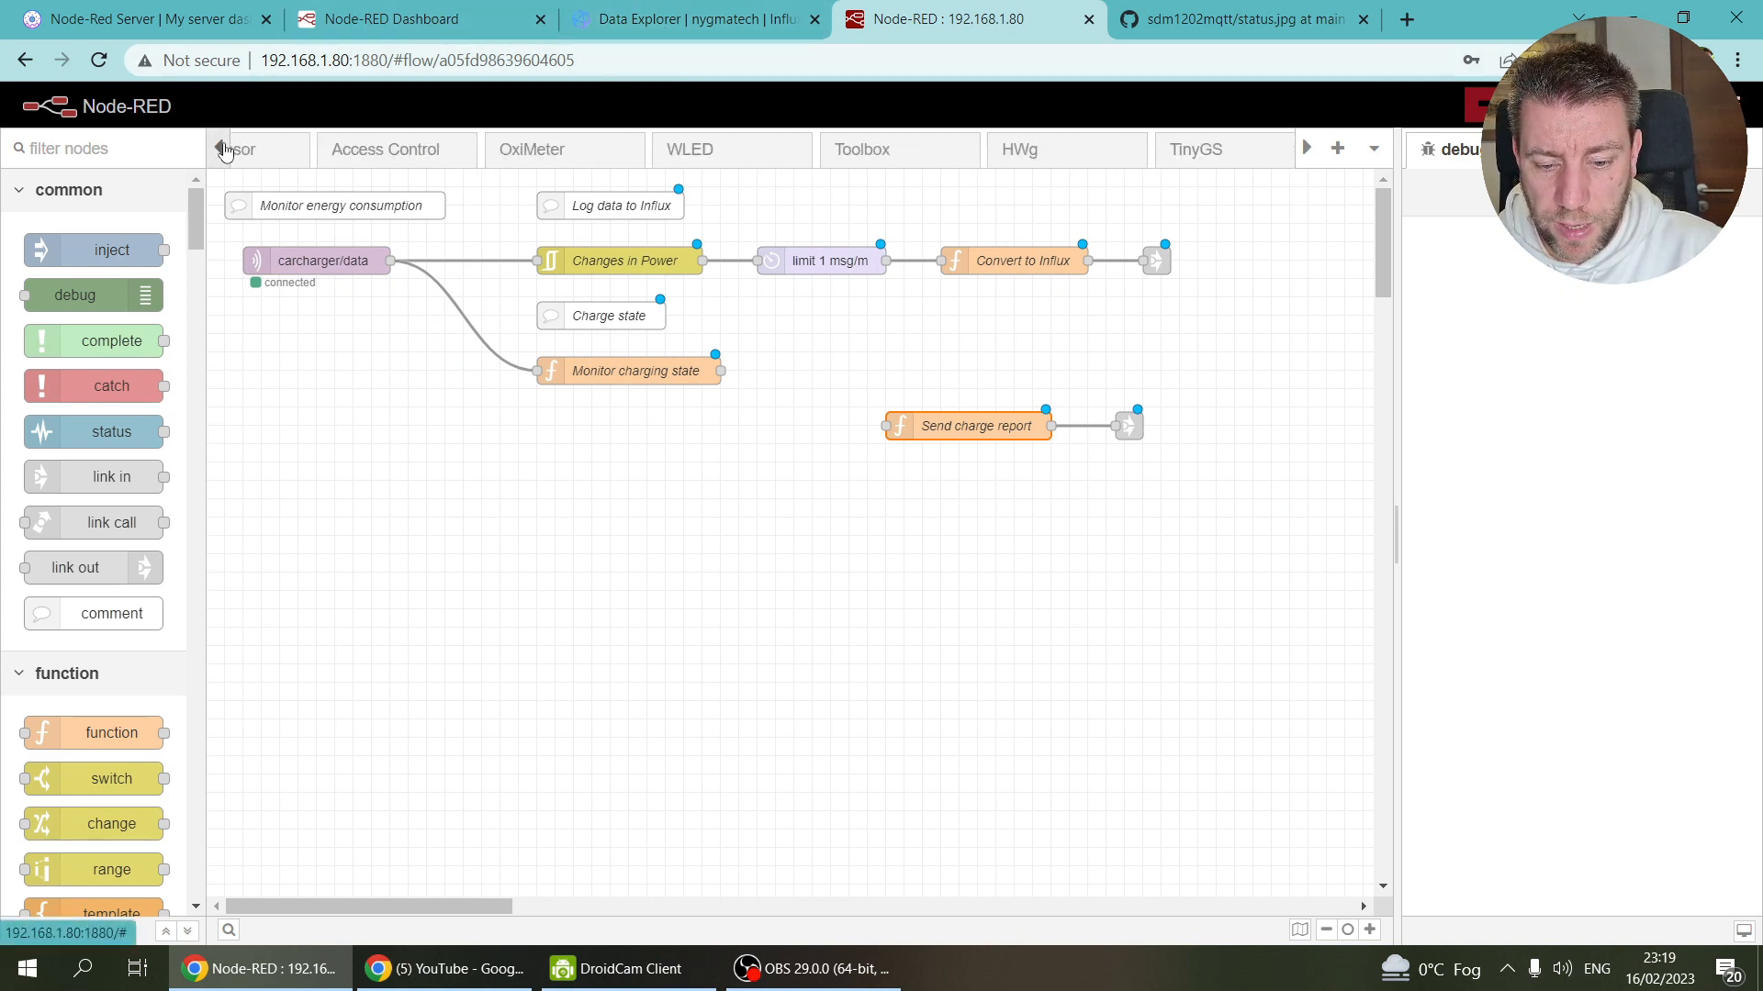
drag(1308, 151, 1307, 152)
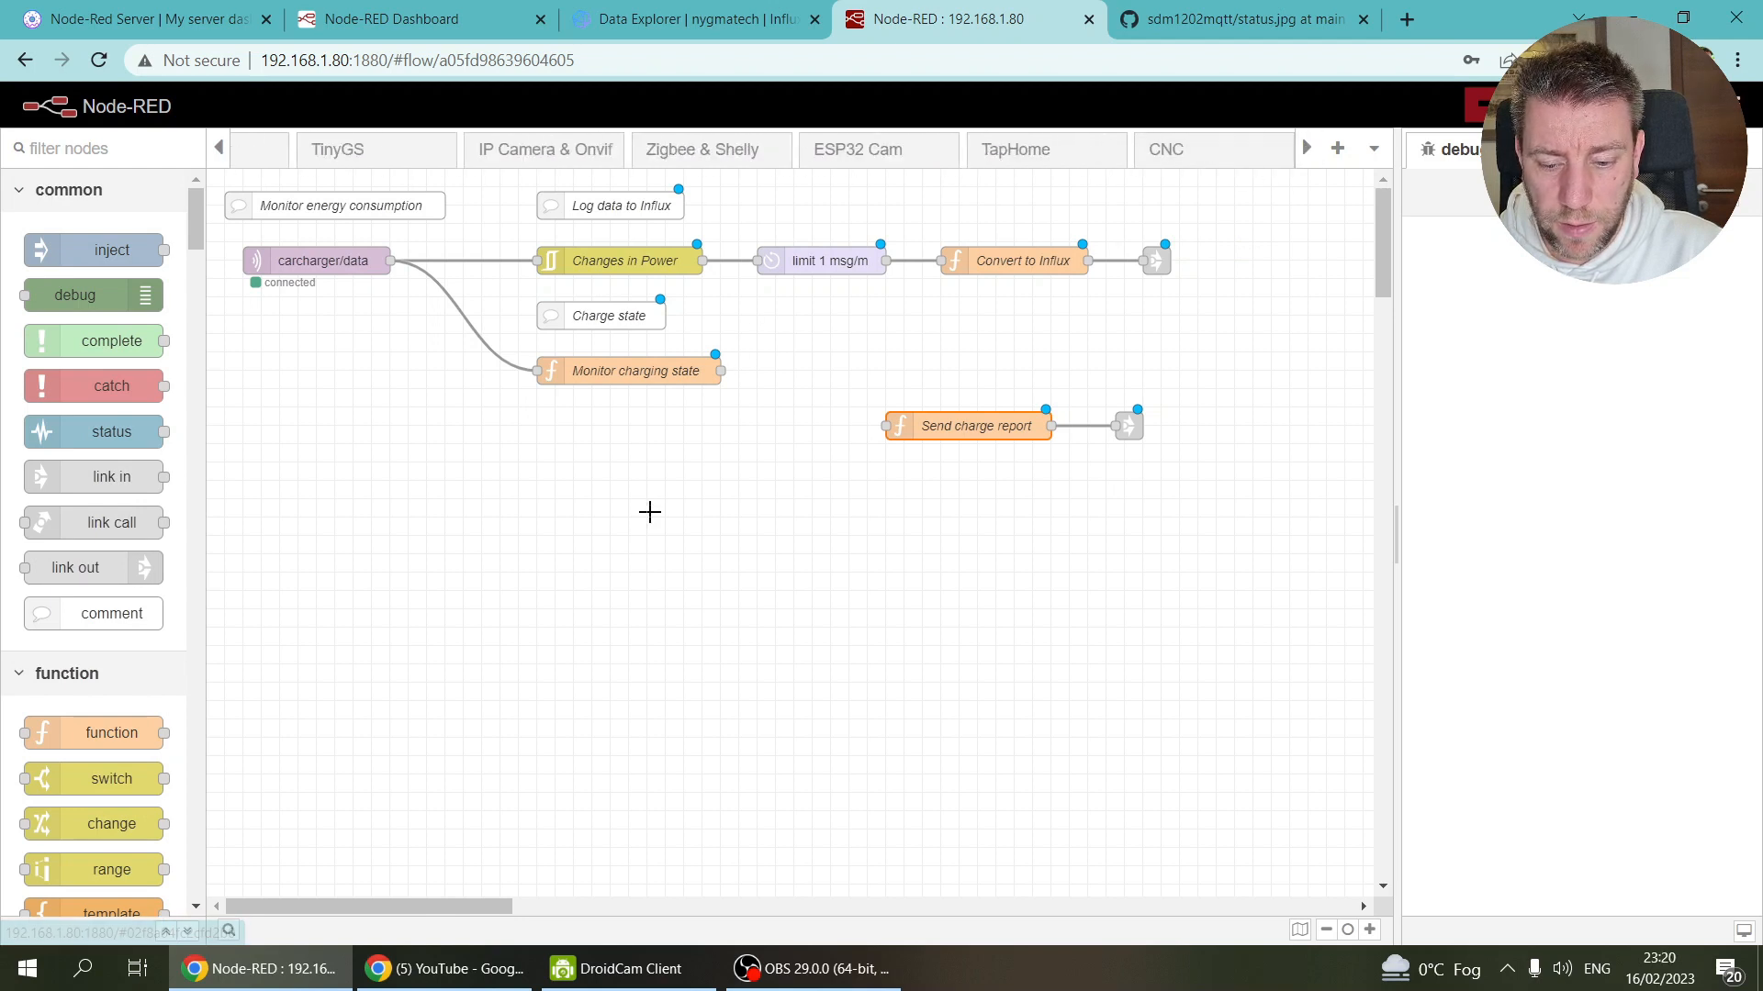
drag(218, 150, 216, 155)
click(601, 170)
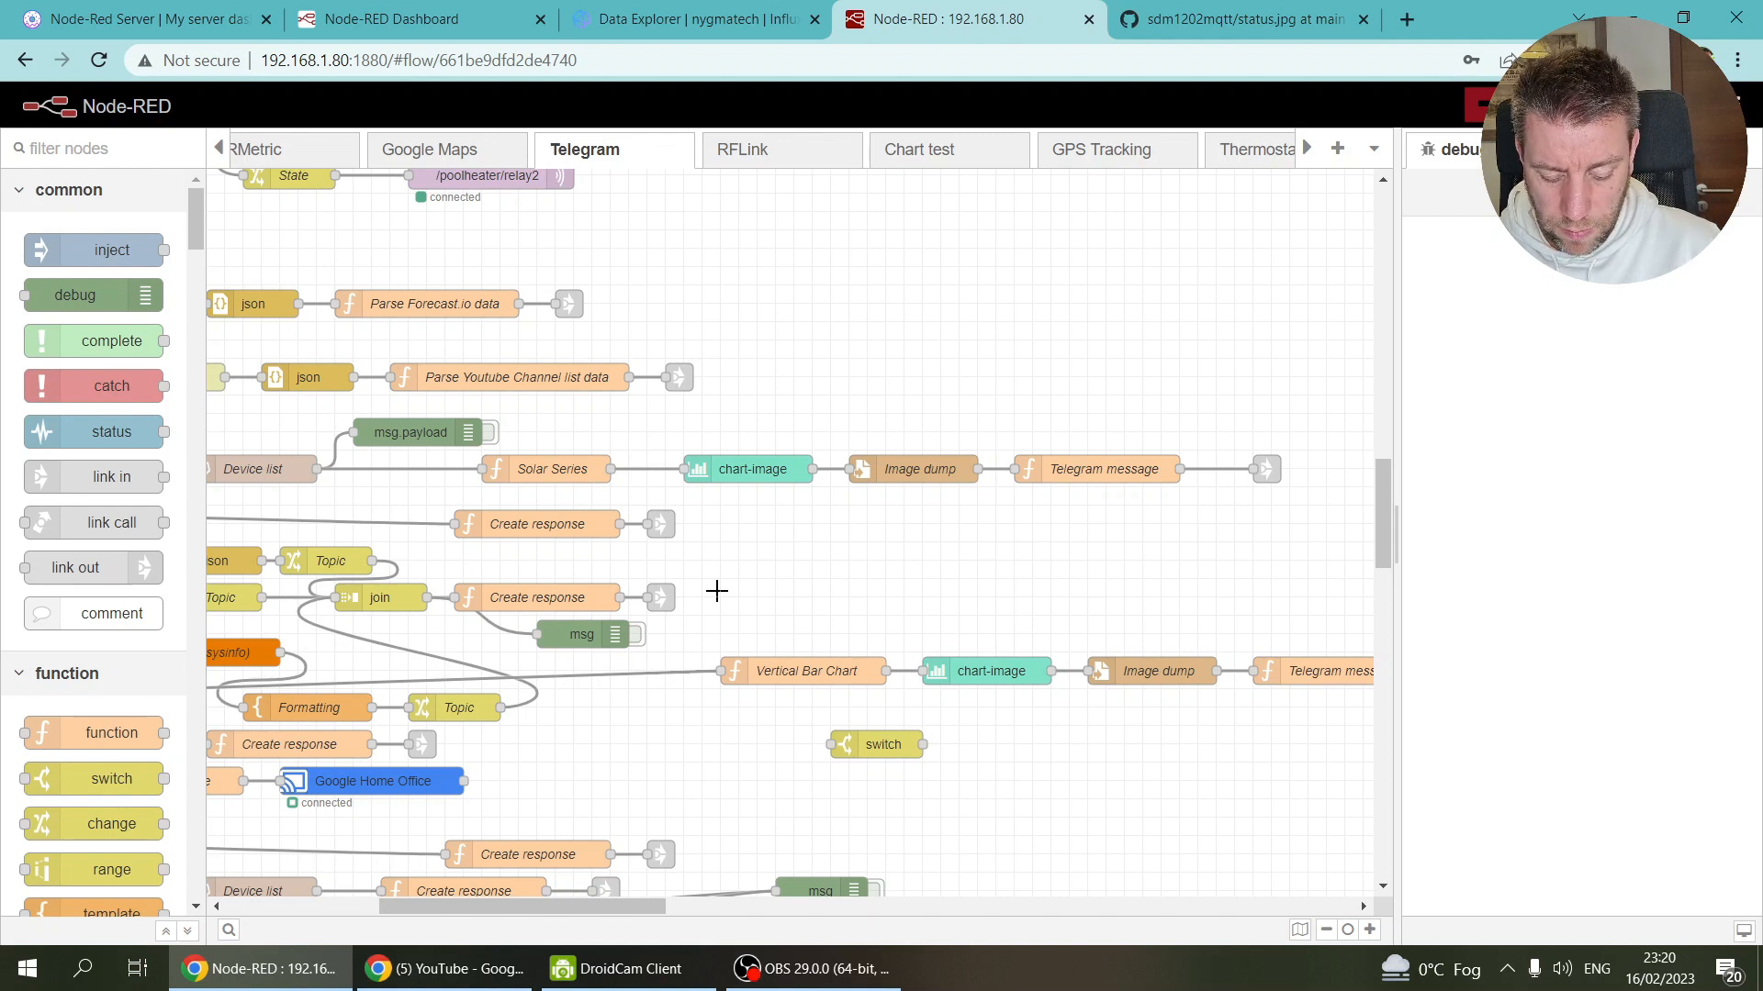
Step: Activate the msg debug node beside the Telegram receiver
drag(585, 907, 230, 904)
scroll(788, 349, up, 10)
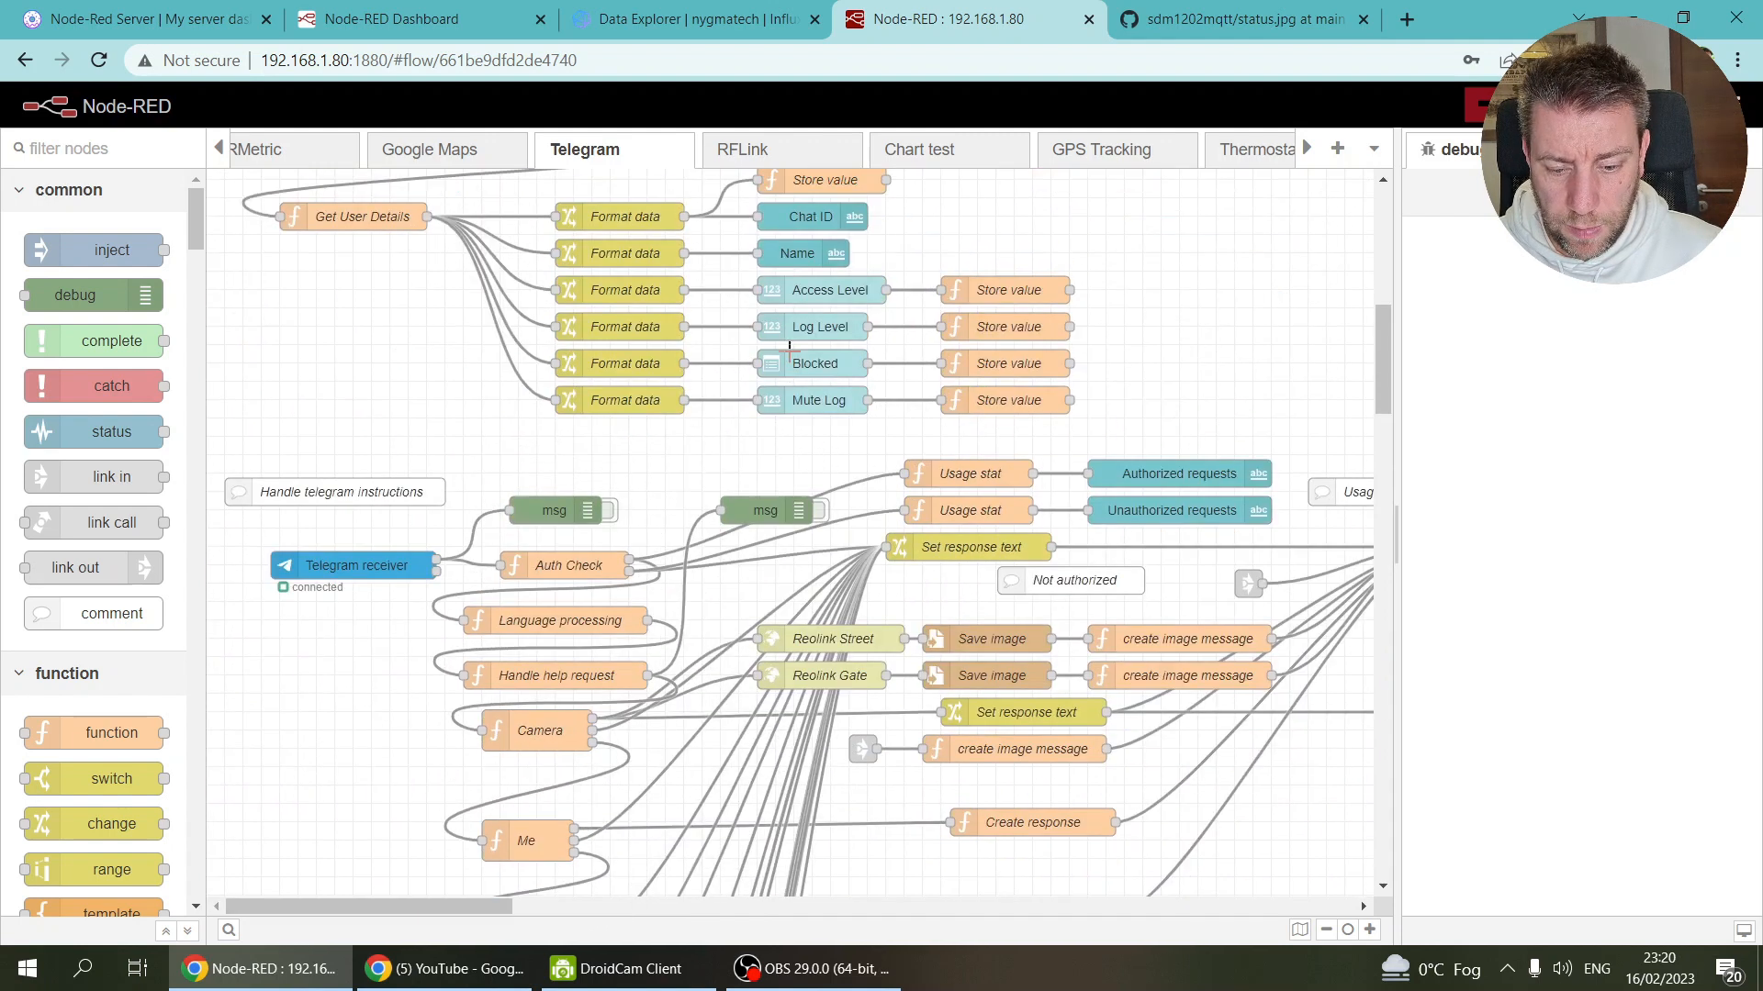
scroll(788, 352, down, 5)
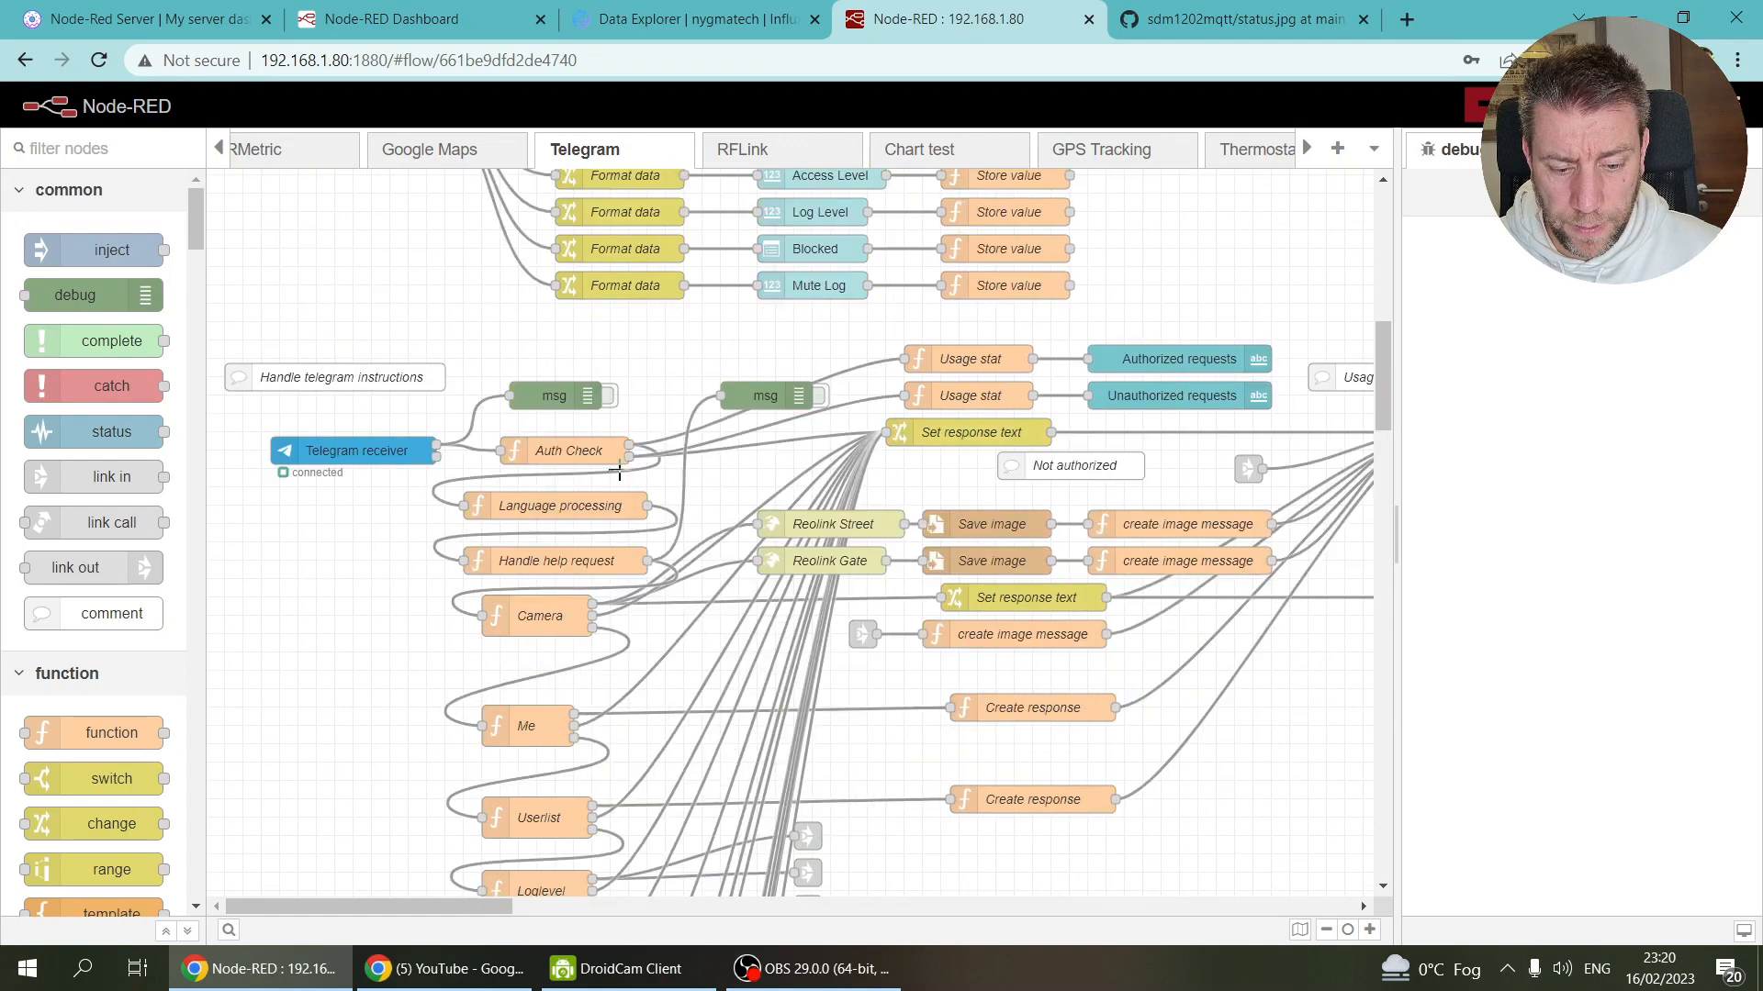
click(609, 396)
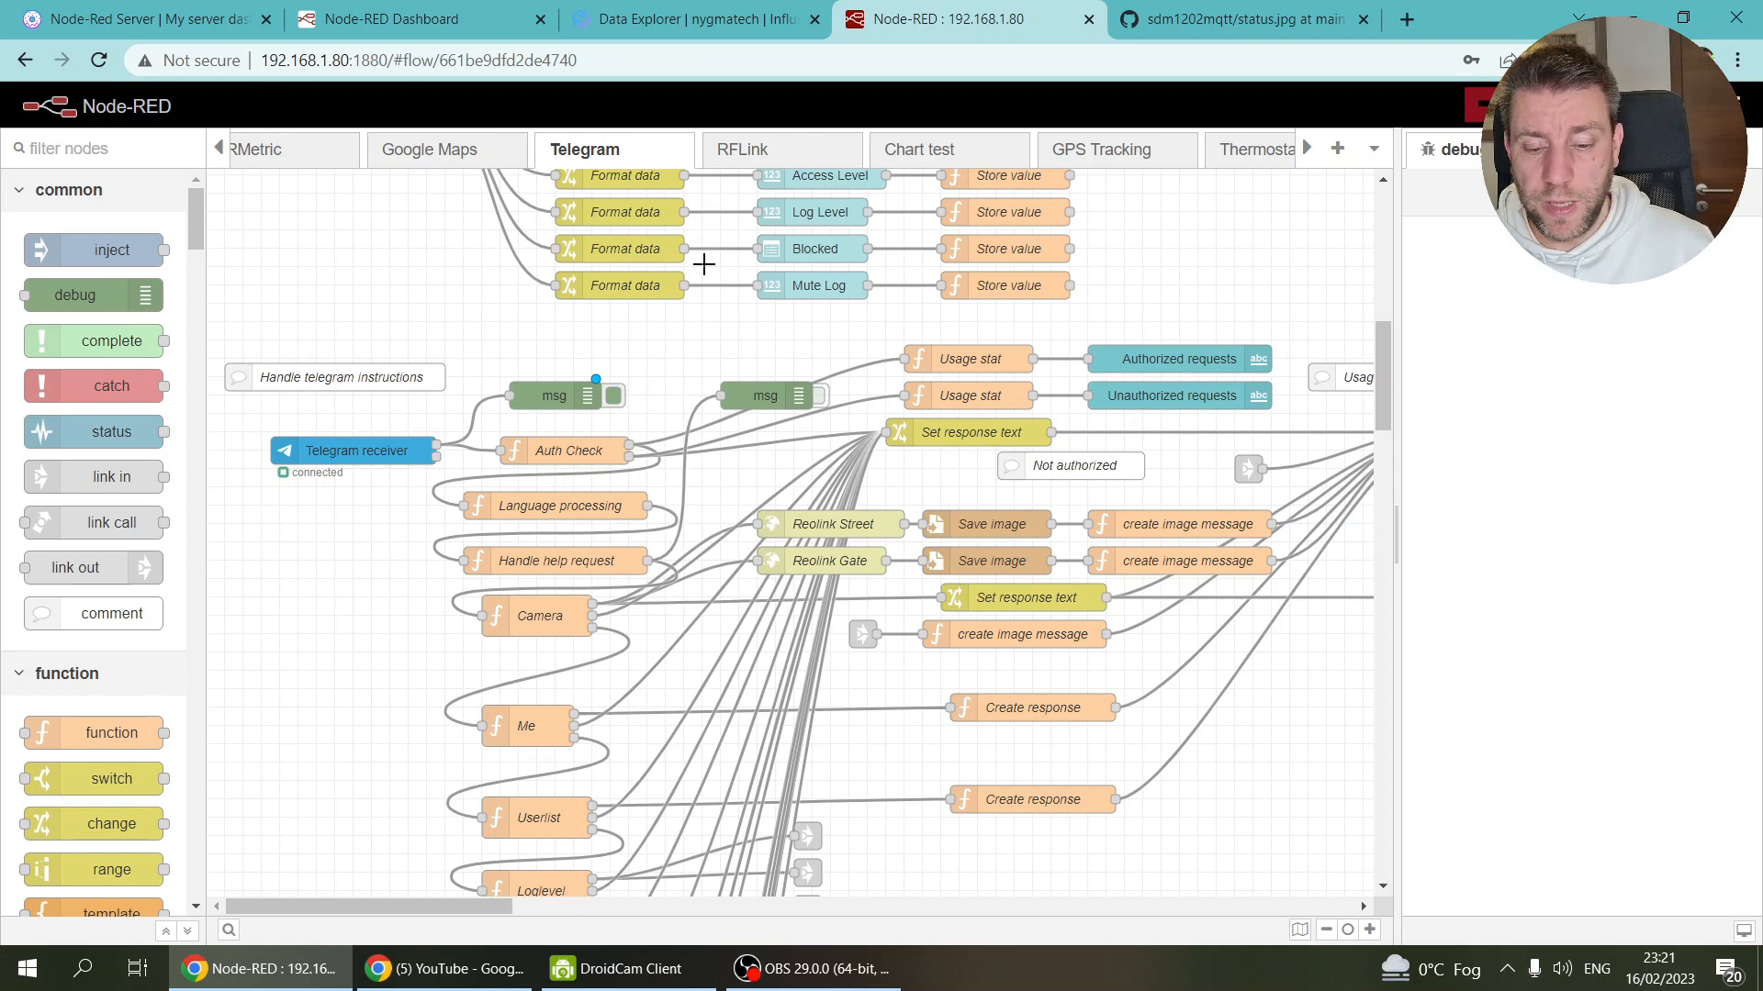
Step: Deactivate the msg debug node and scroll the tab bar toward the EV flow
click(613, 396)
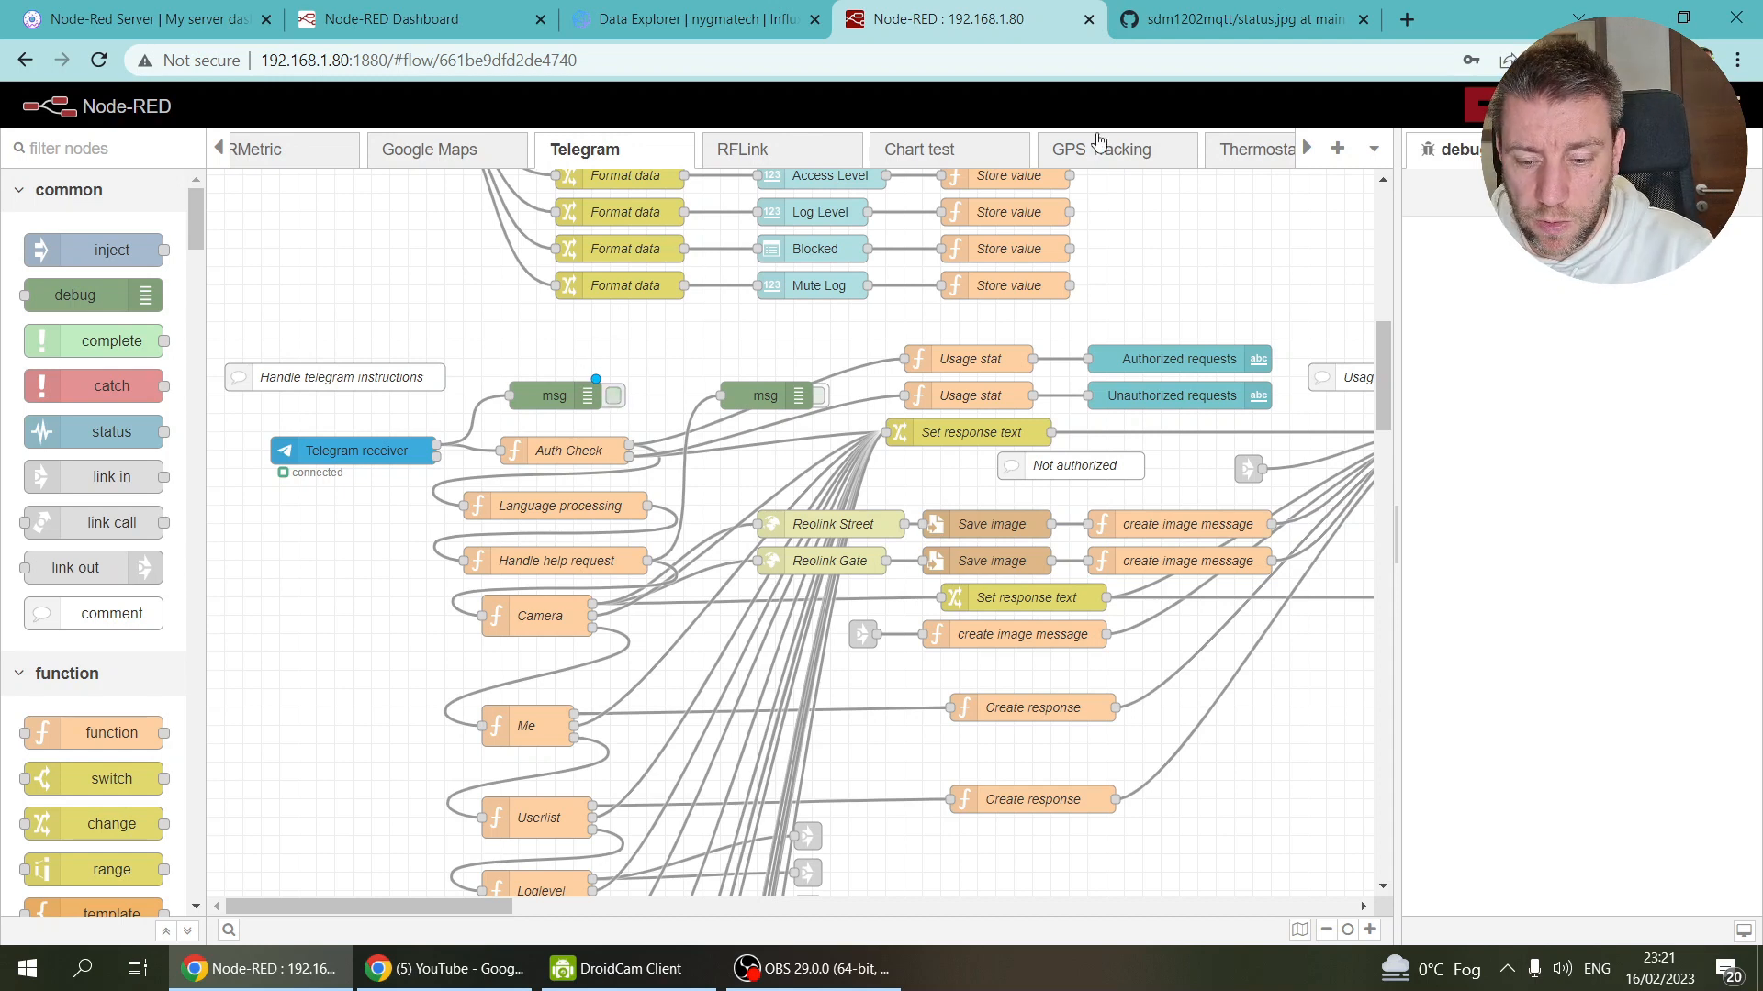
click(1305, 154)
click(1307, 157)
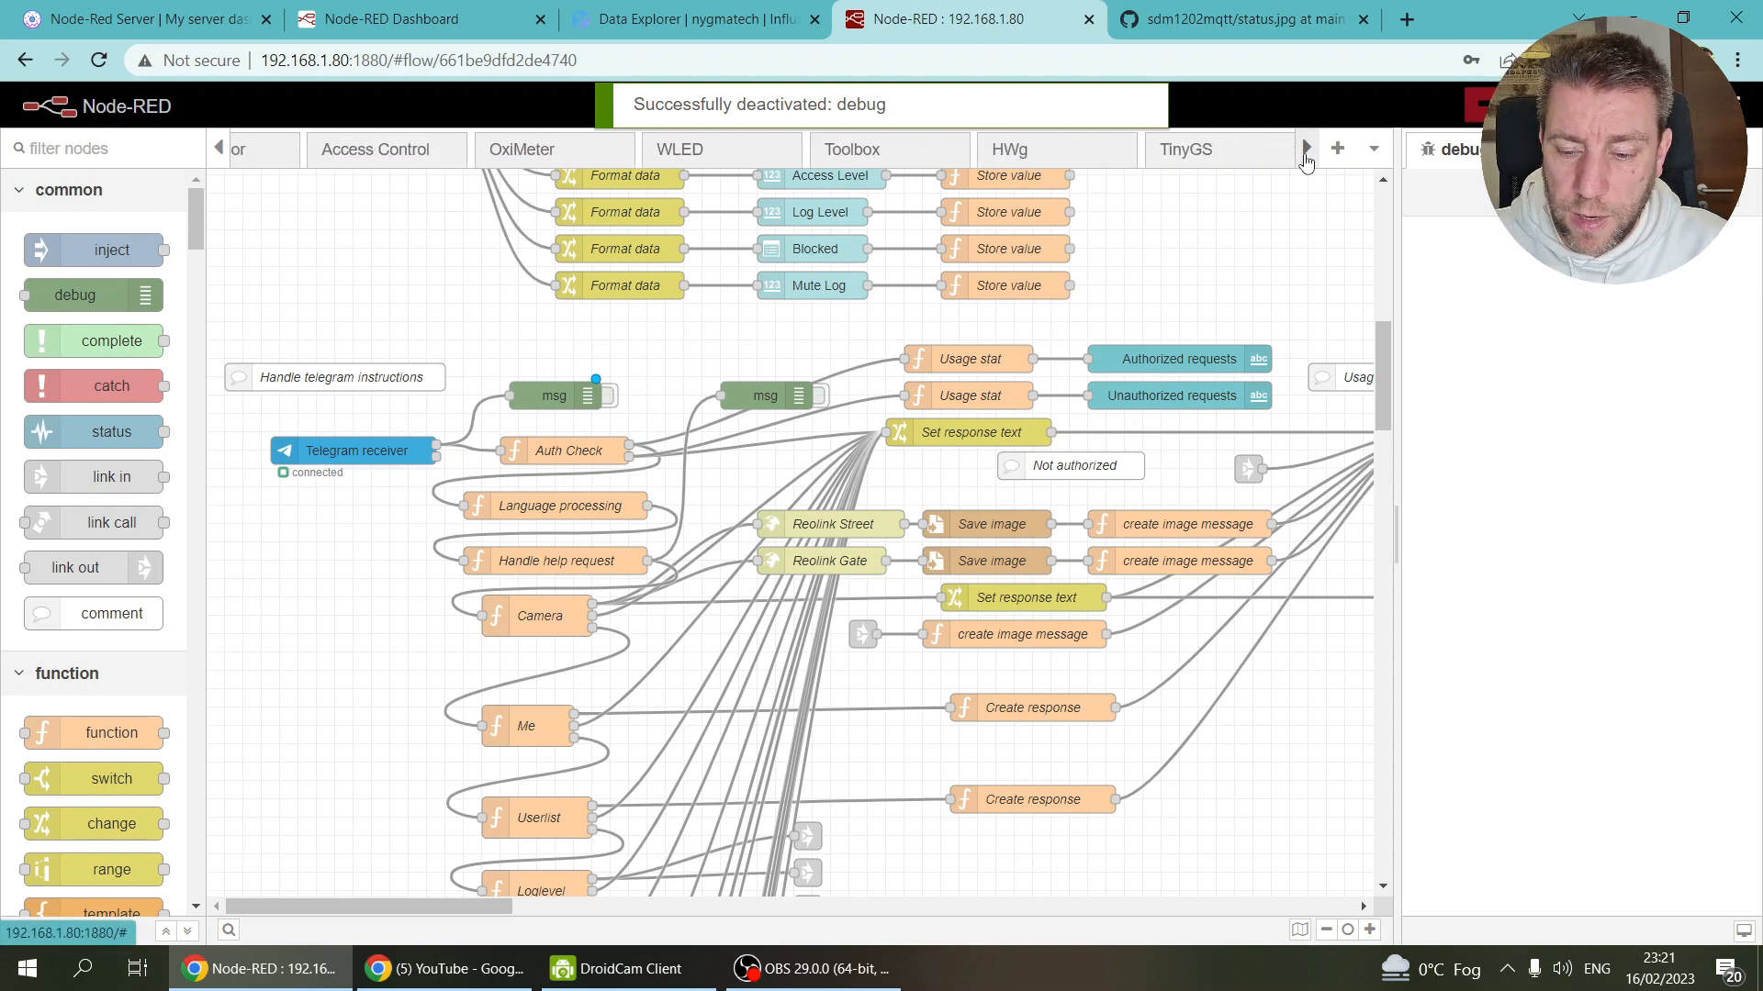
Step: Add a switch node to the EV flow beside Monitor charging state
click(1237, 158)
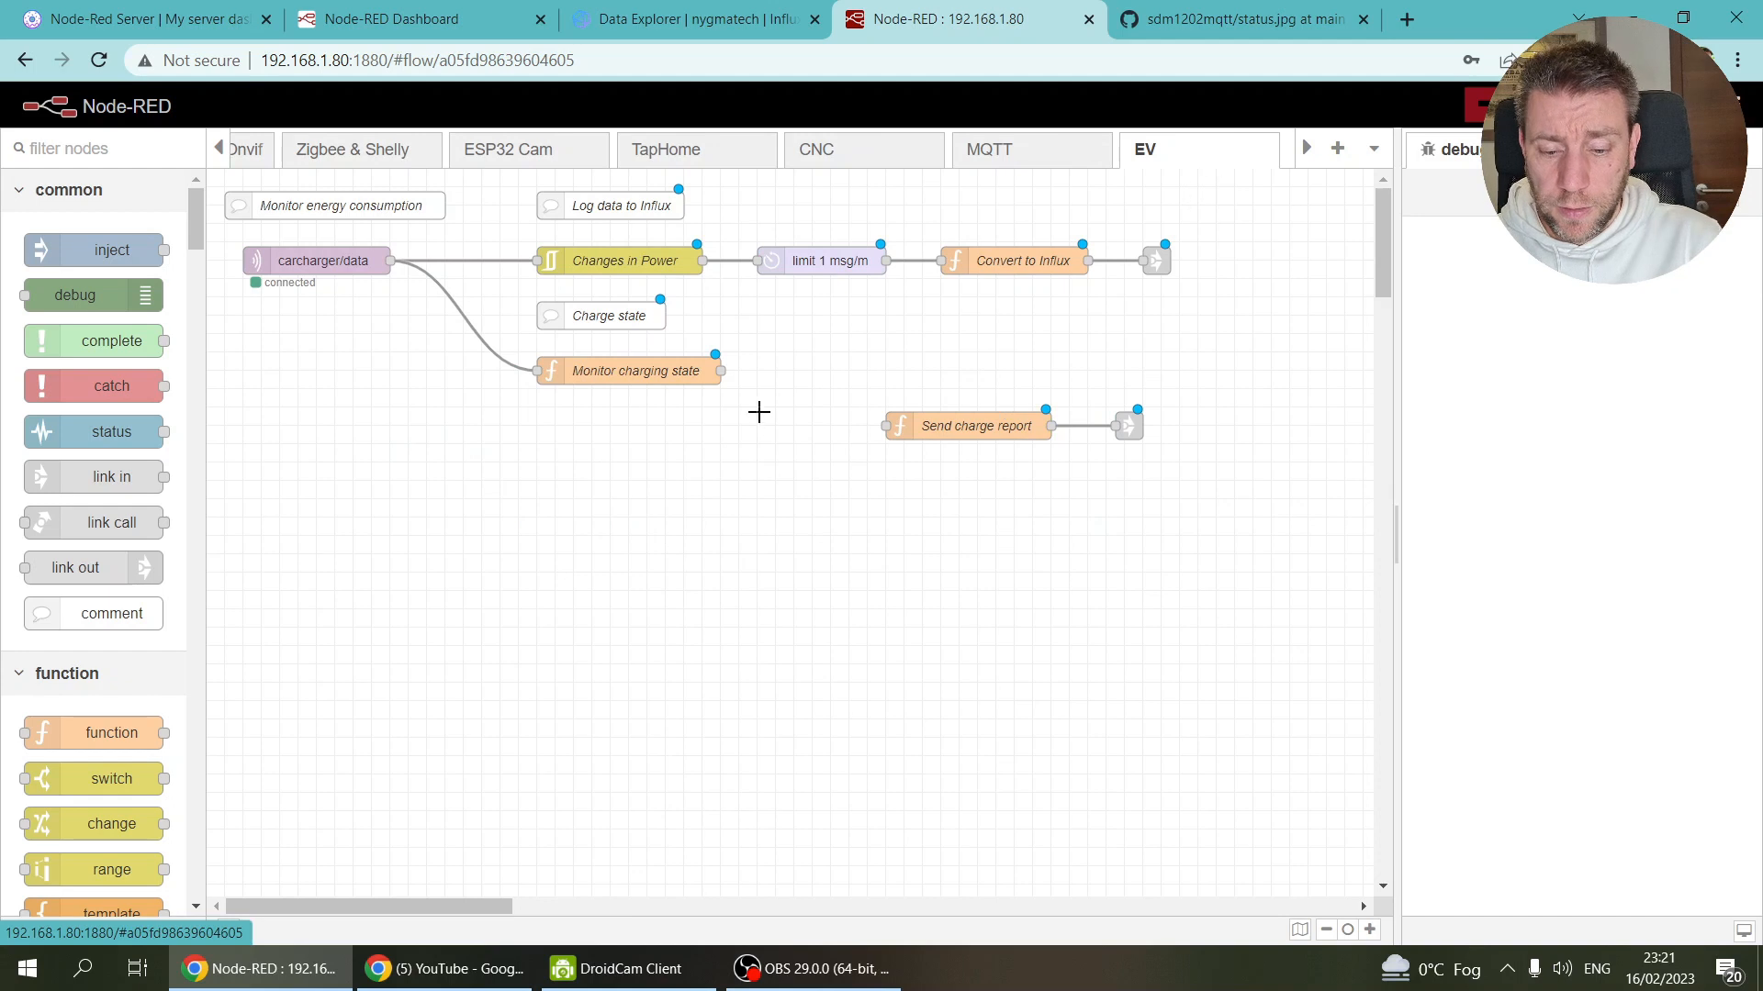
ctrl+click(771, 406)
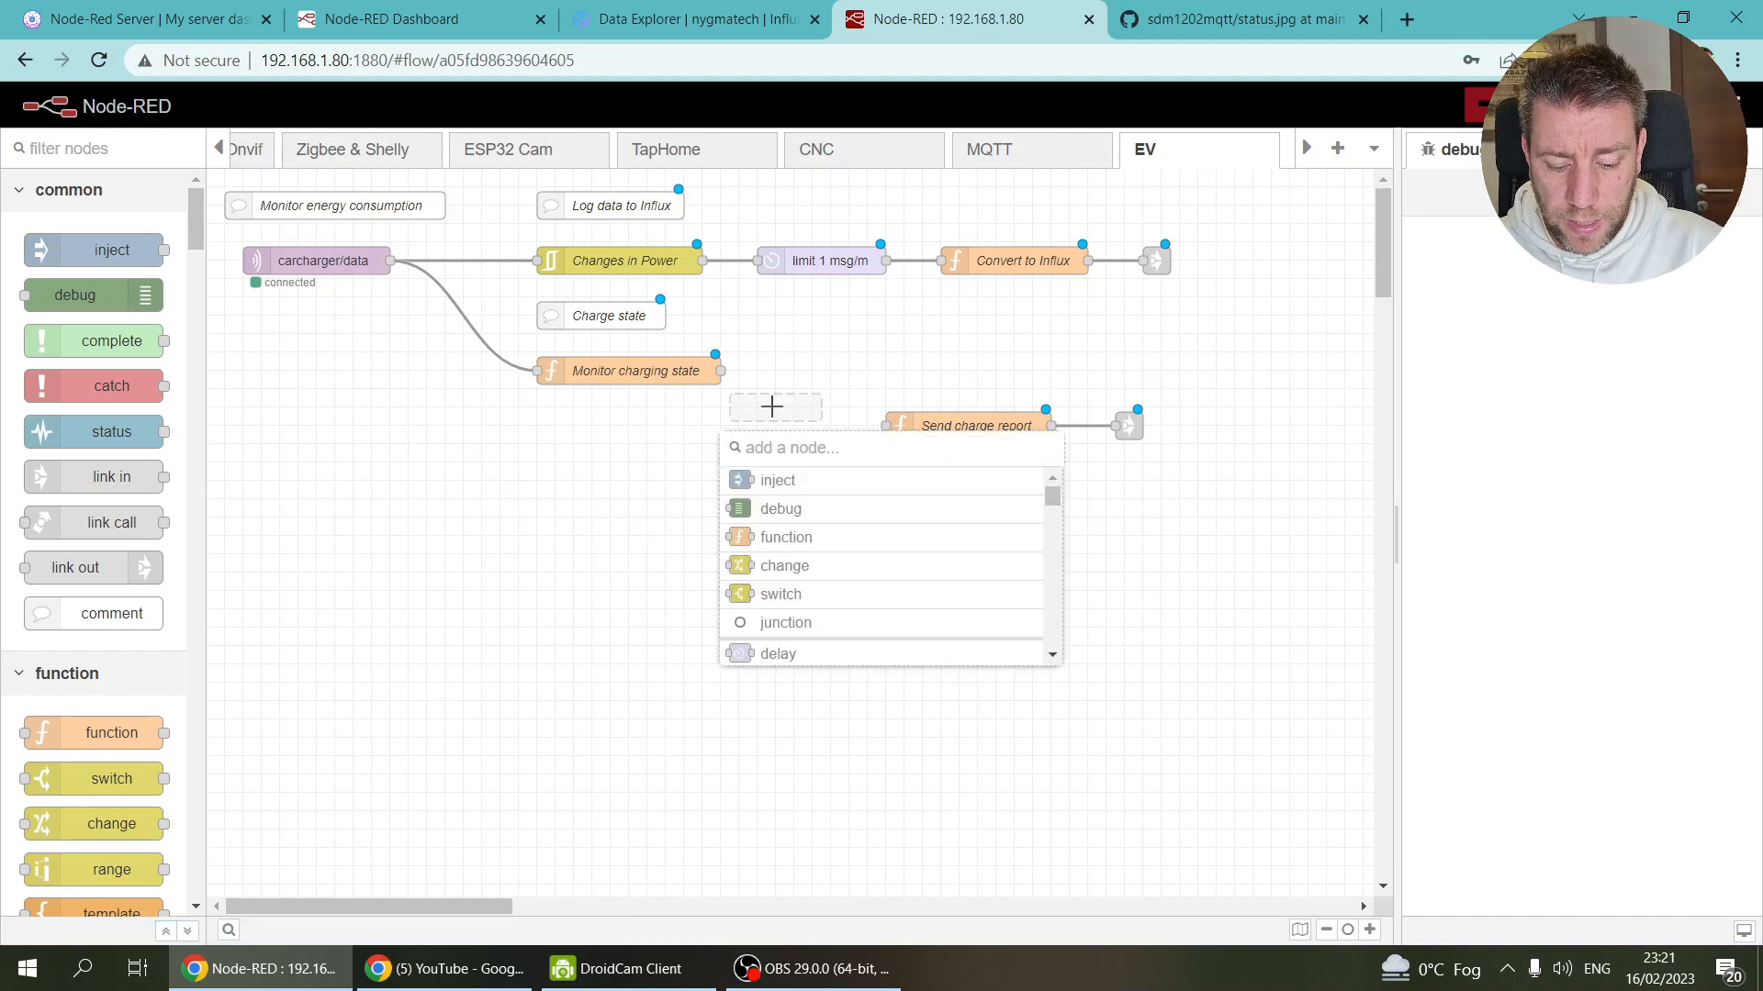
text(swith)
key(BackSpace)
key(Return)
drag(785, 406, 815, 372)
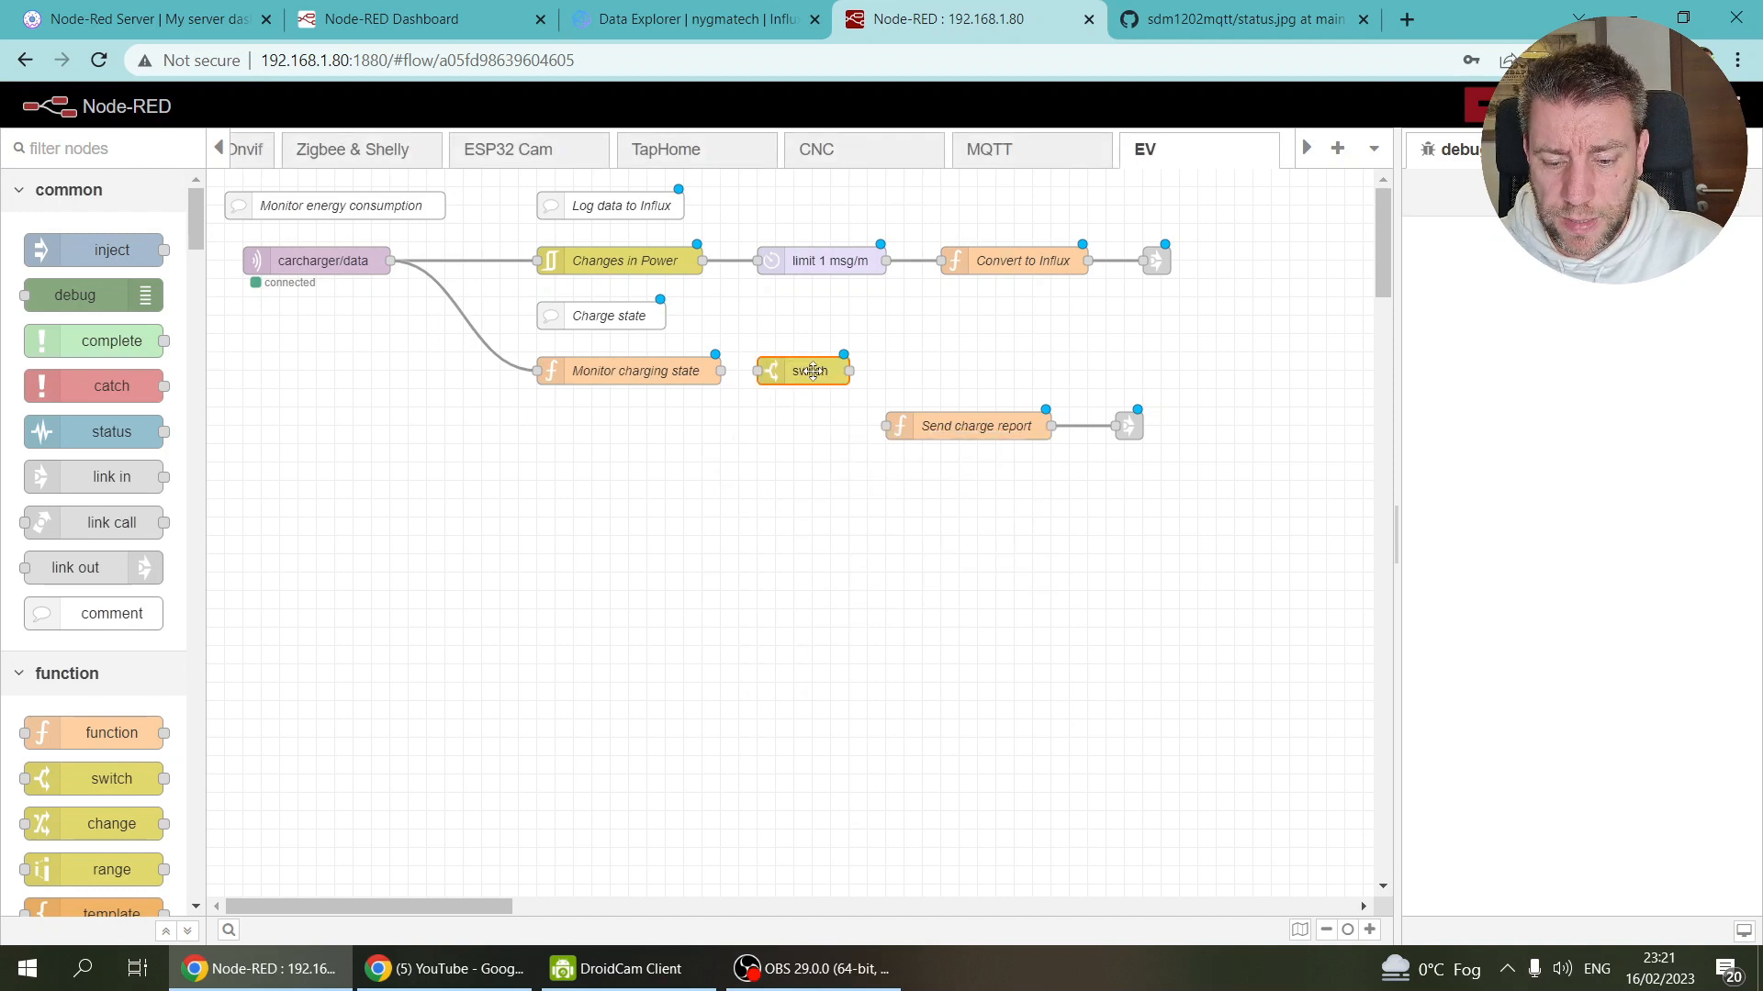
Step: Name the switch 'Charging' and extend its msg.payload property with '.ch'
double_click(812, 370)
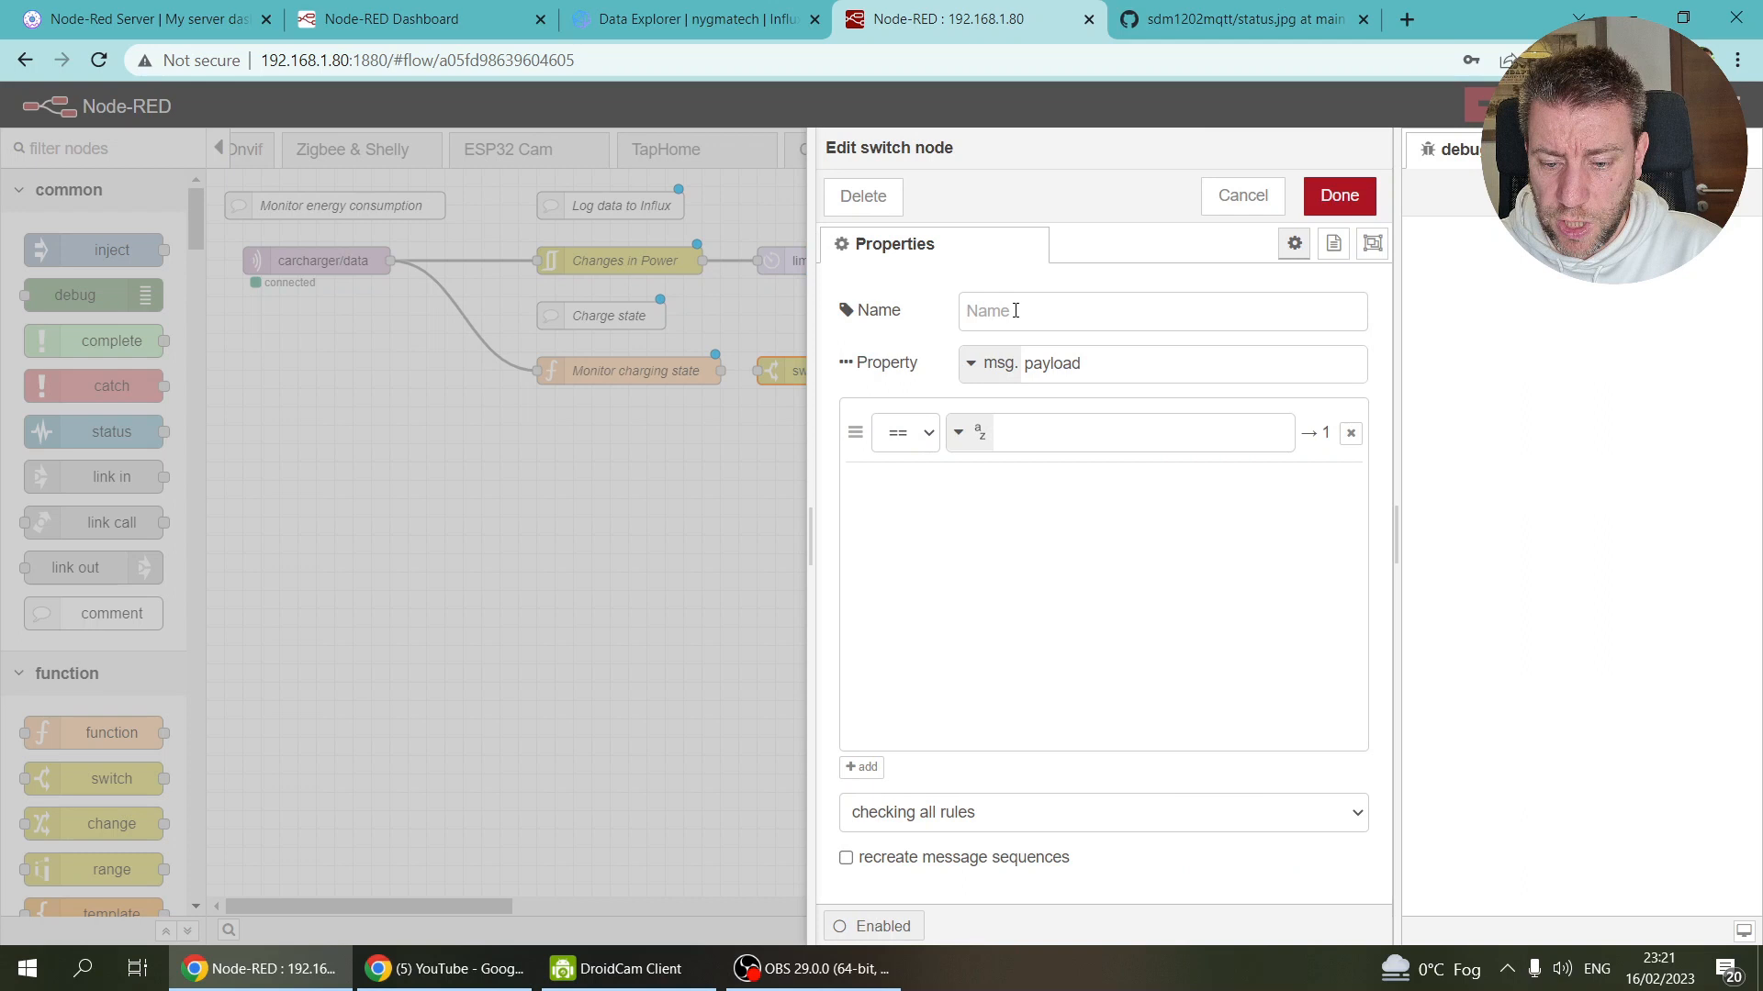
click(1015, 310)
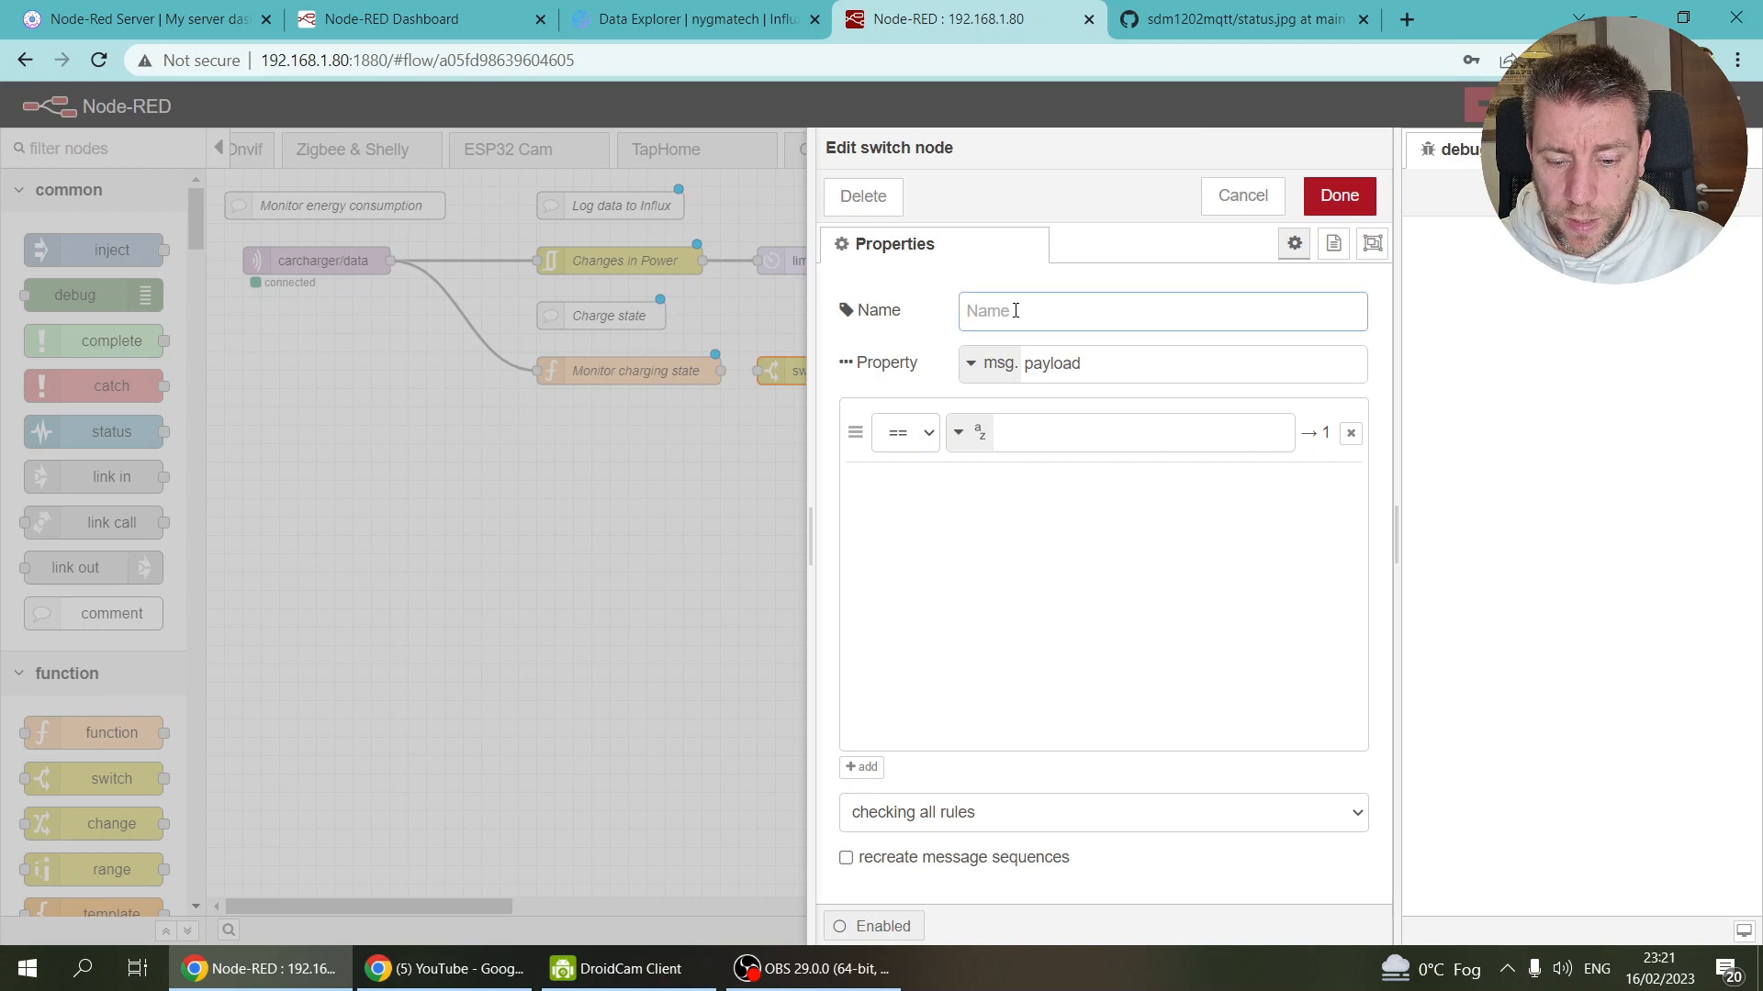
text(Charging)
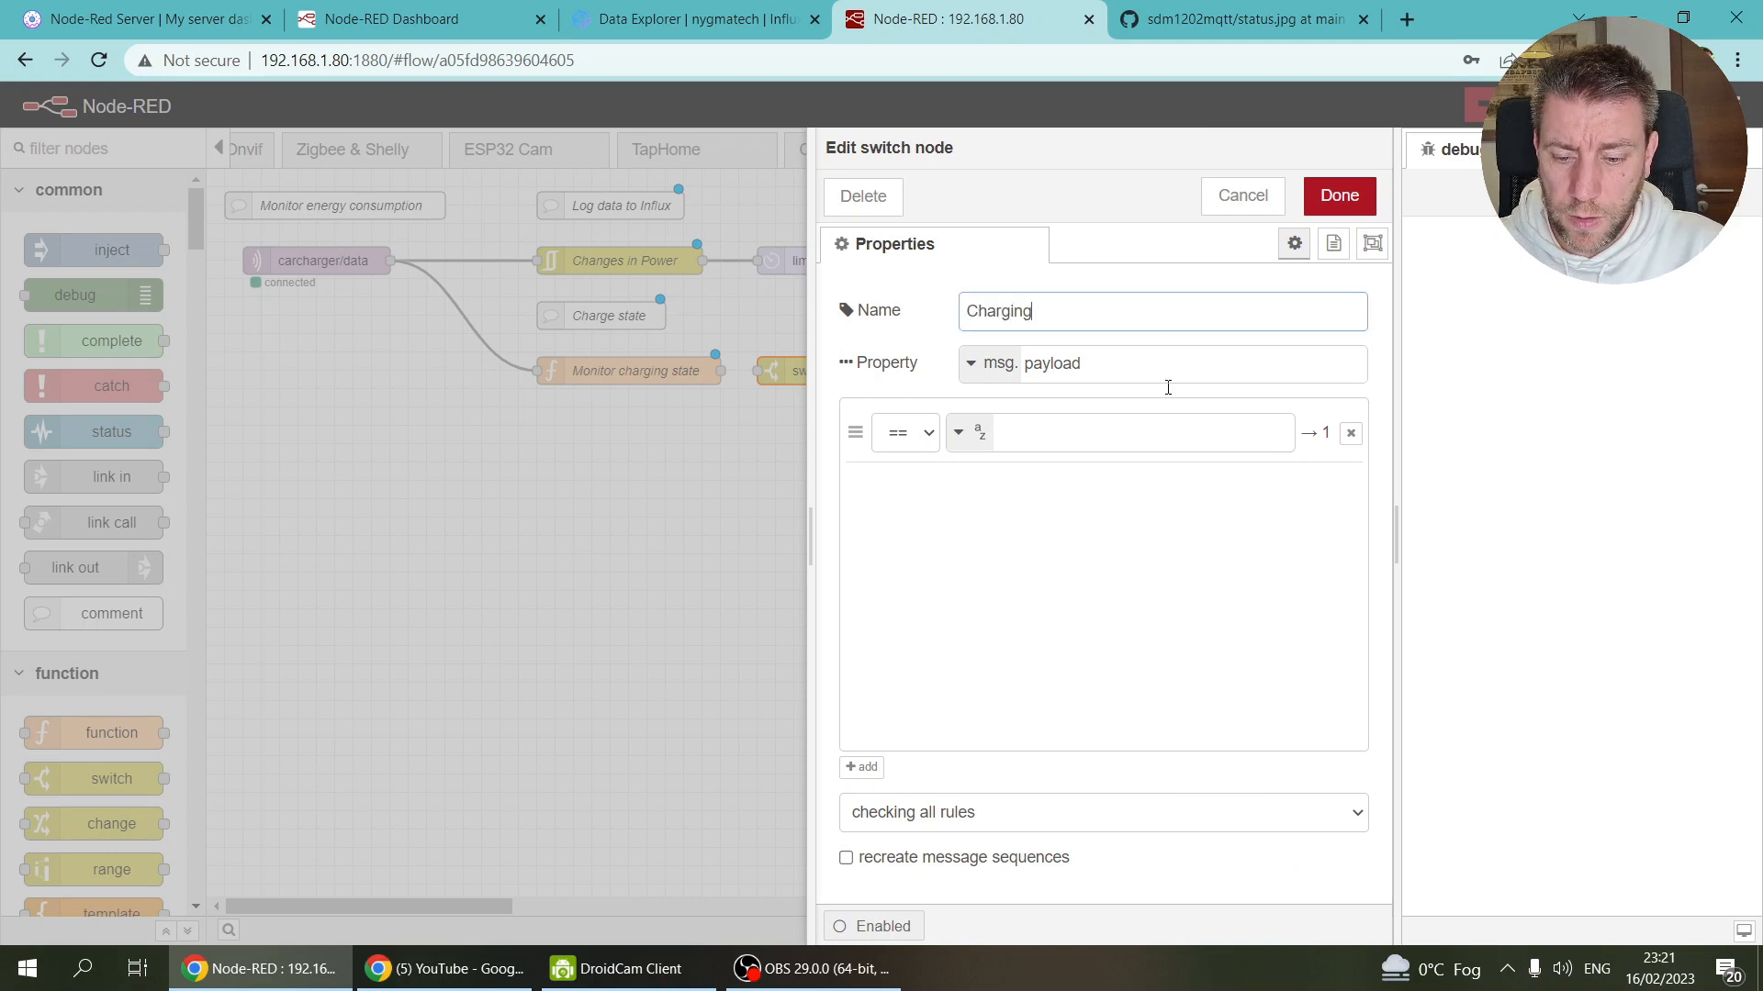
click(1148, 366)
click(1097, 305)
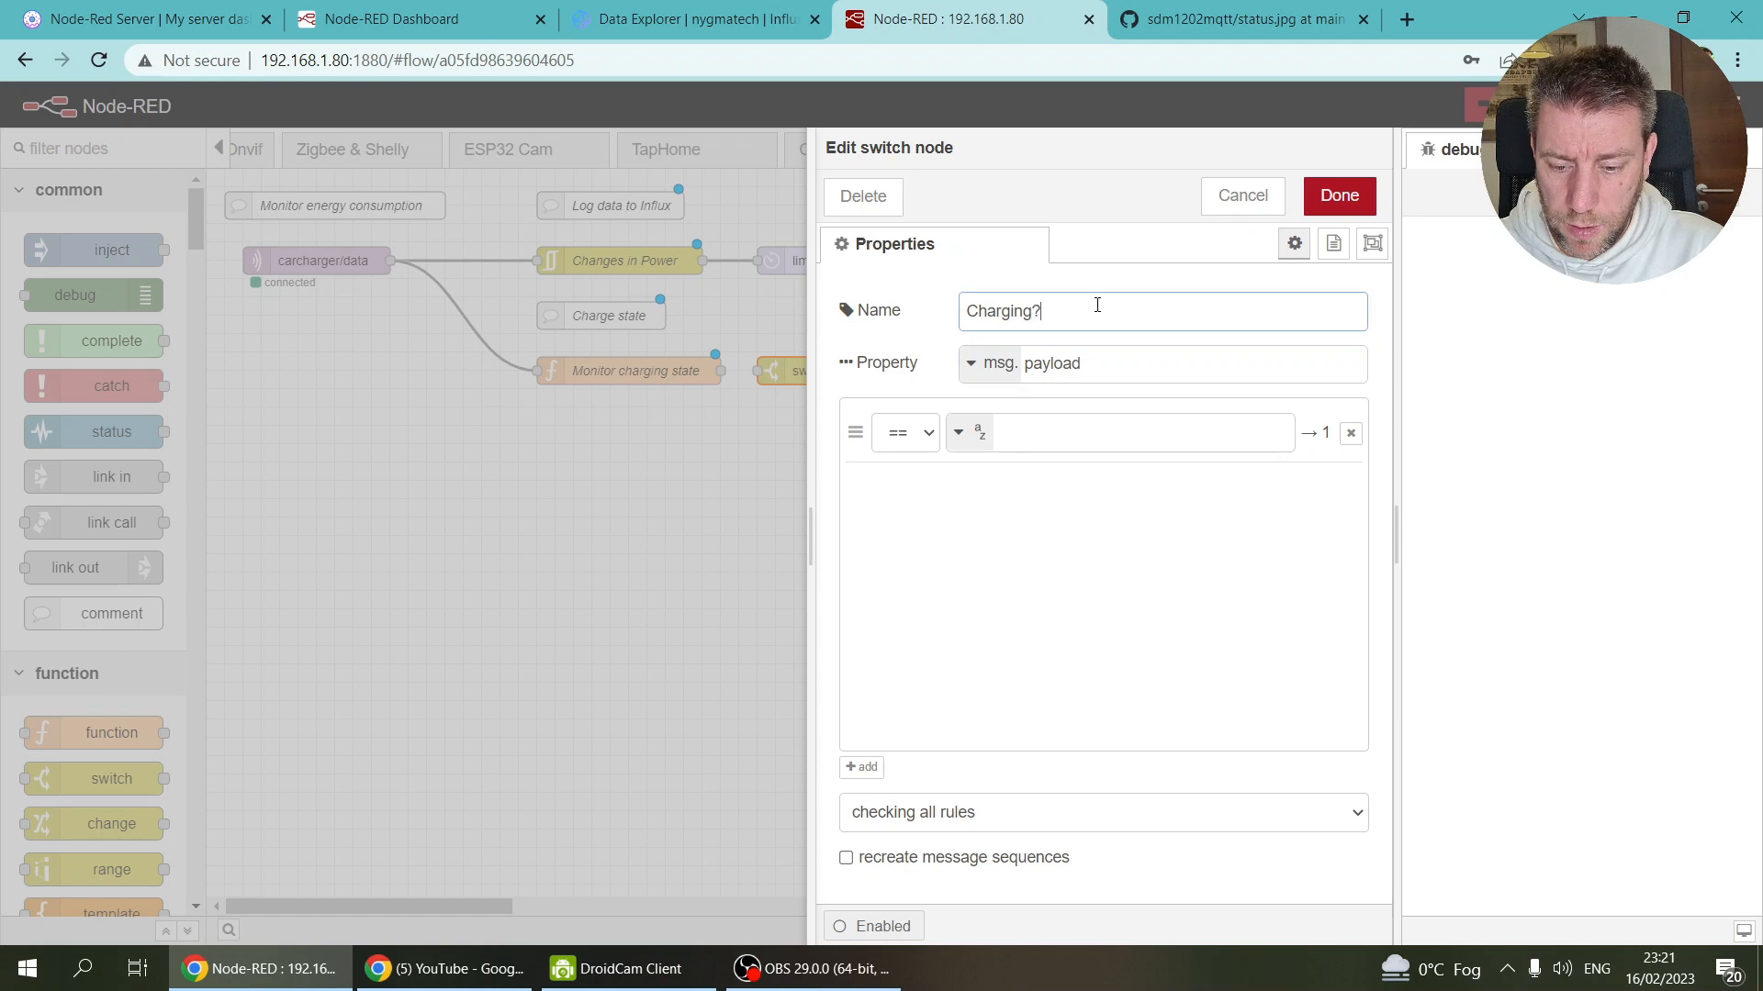
click(1110, 357)
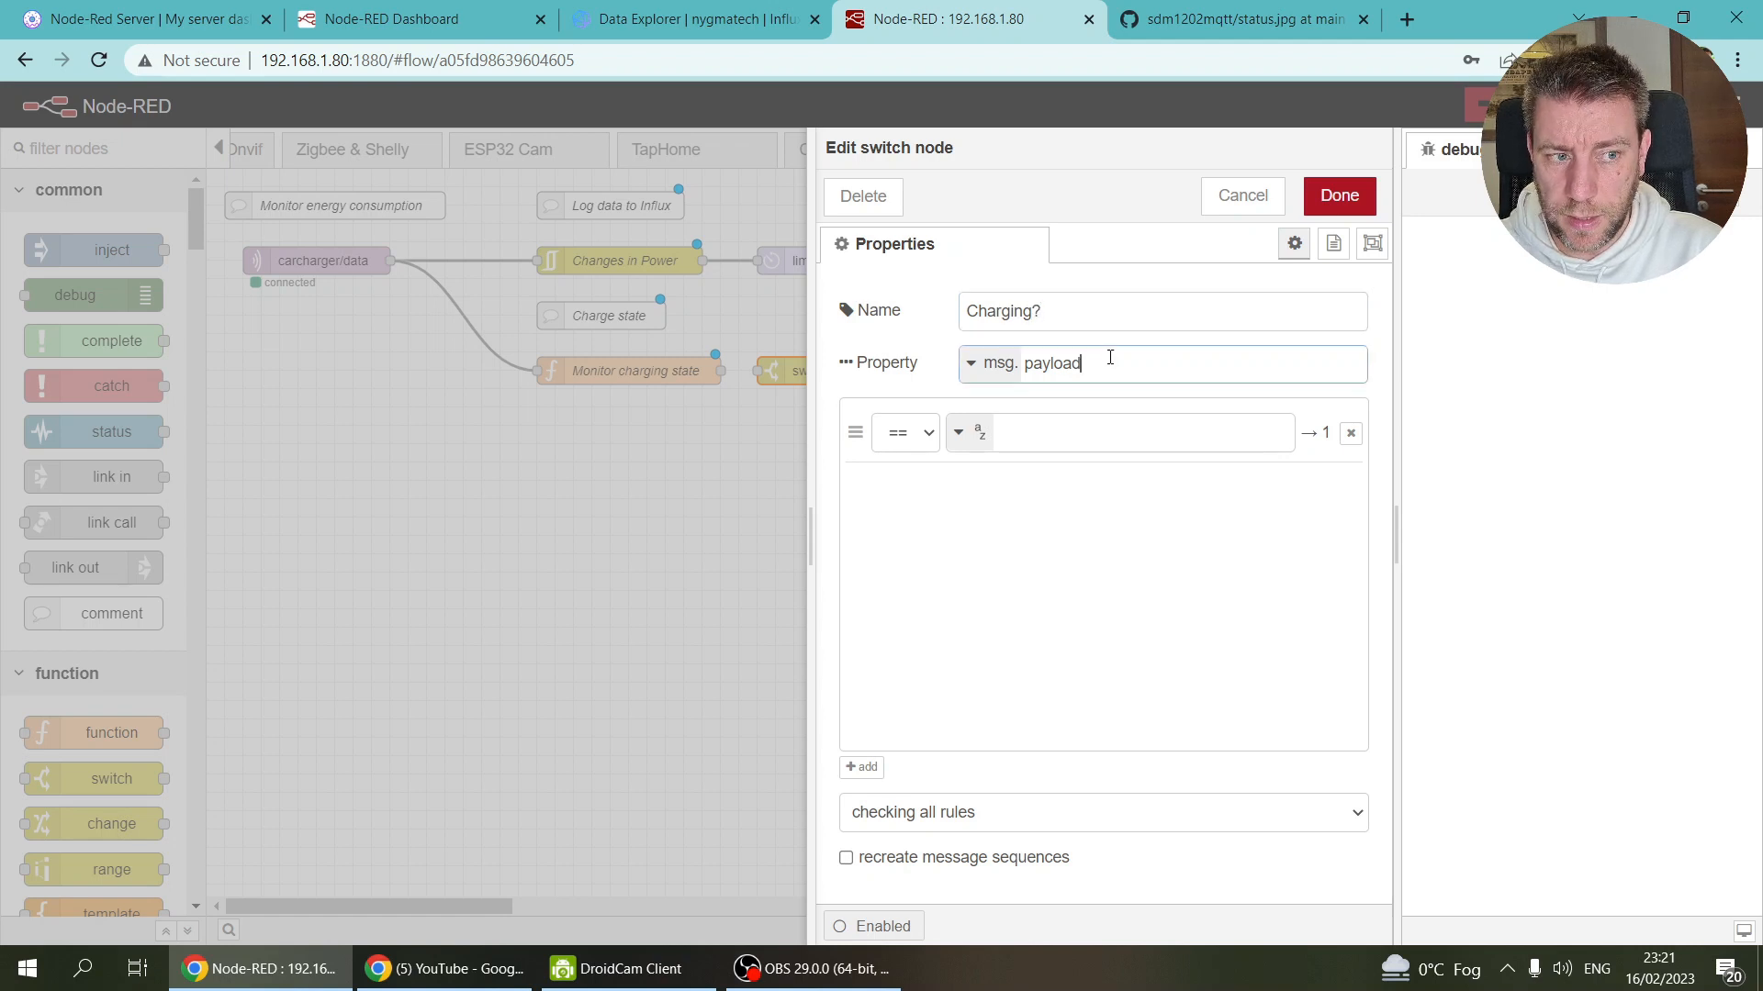
text(.charg)
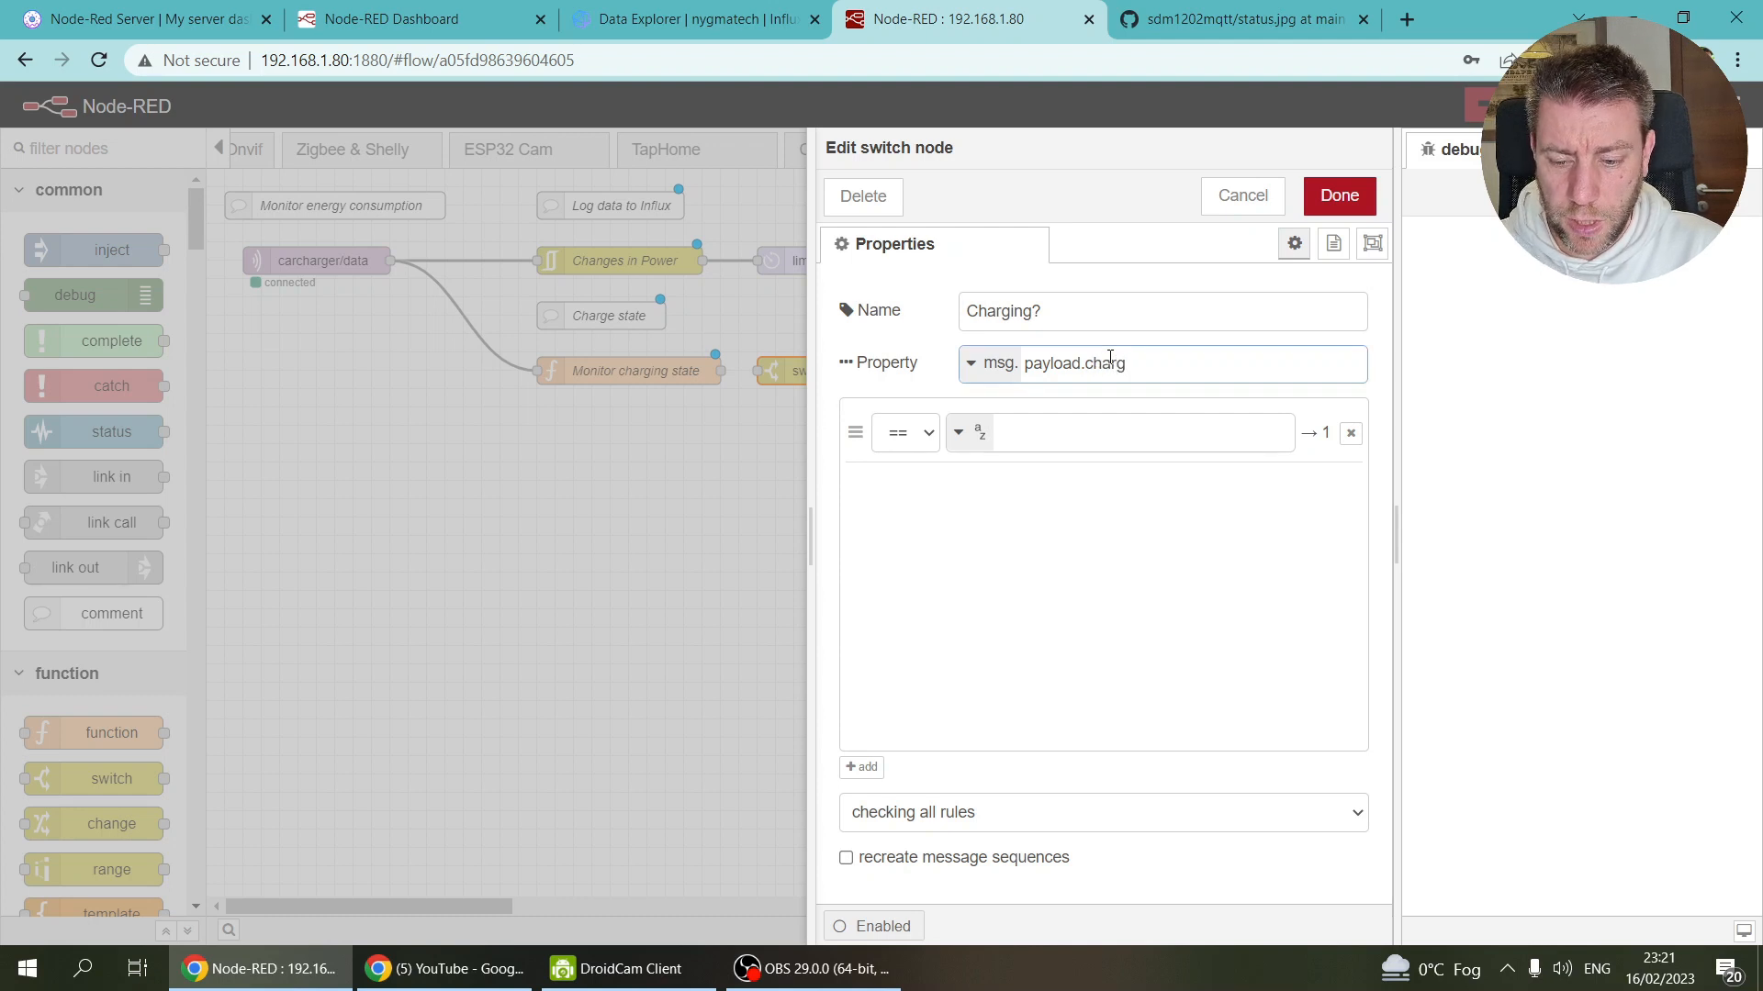
click(1346, 190)
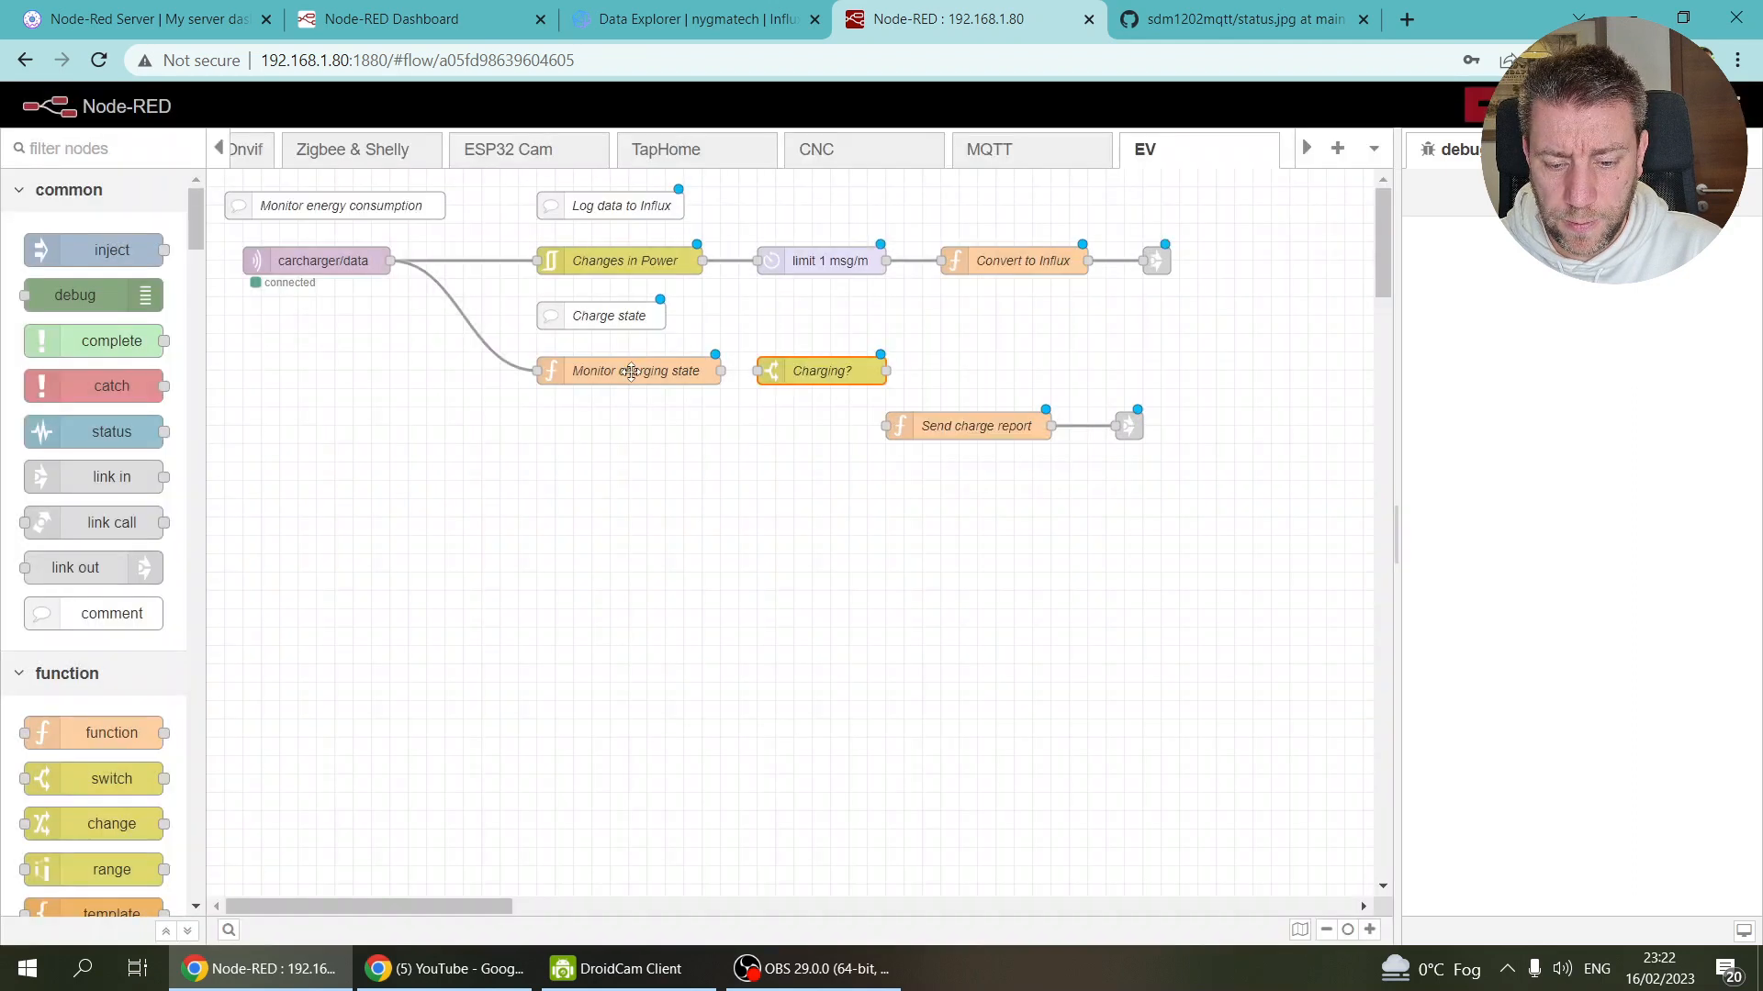
Step: Look up the charging field name in the Monitor charging state code
double_click(631, 372)
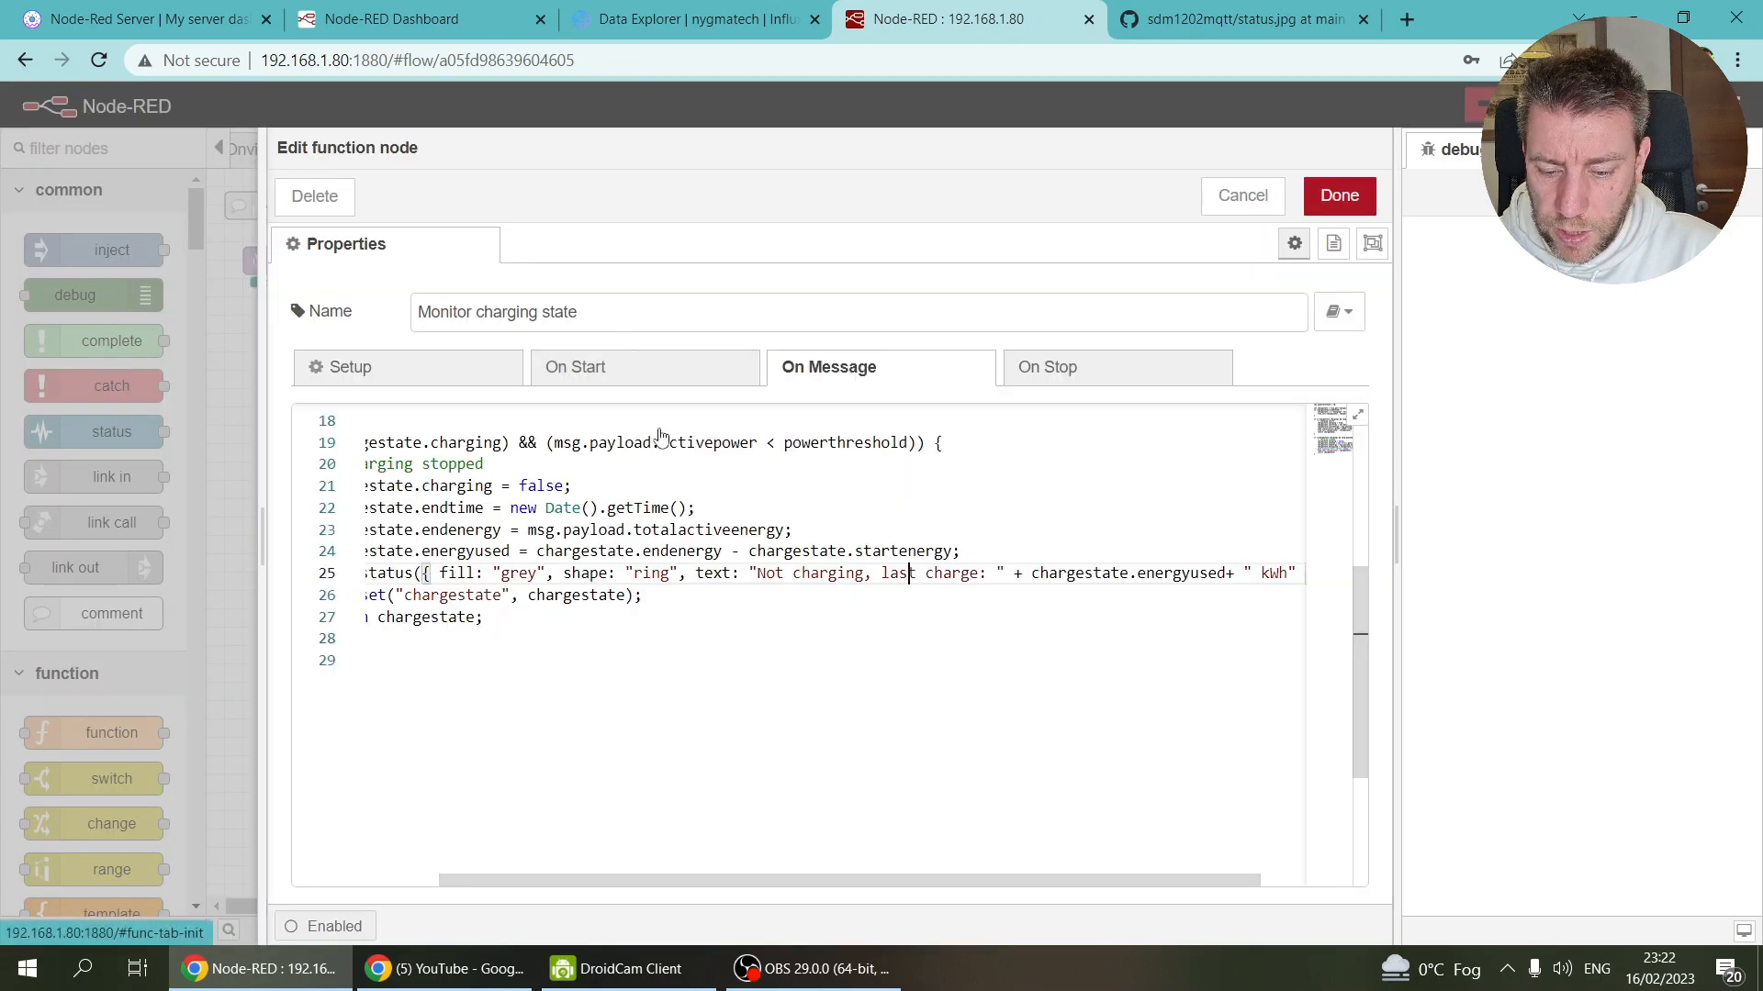
double_click(466, 486)
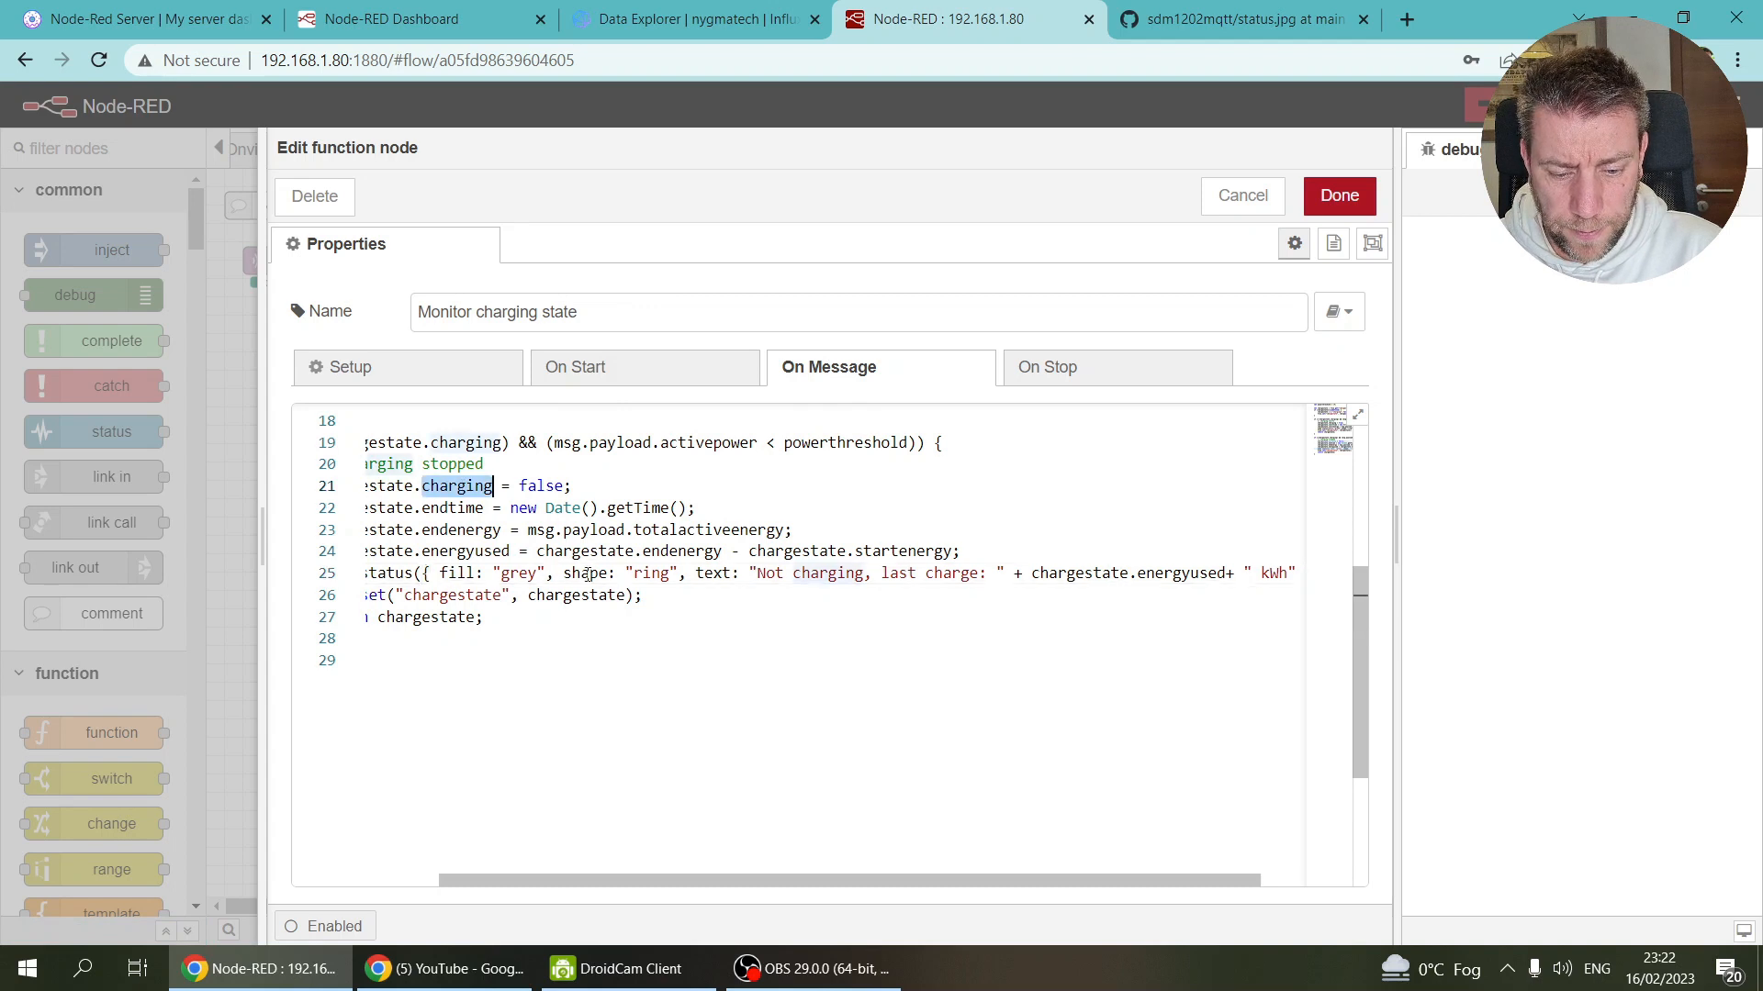
drag(595, 881, 358, 882)
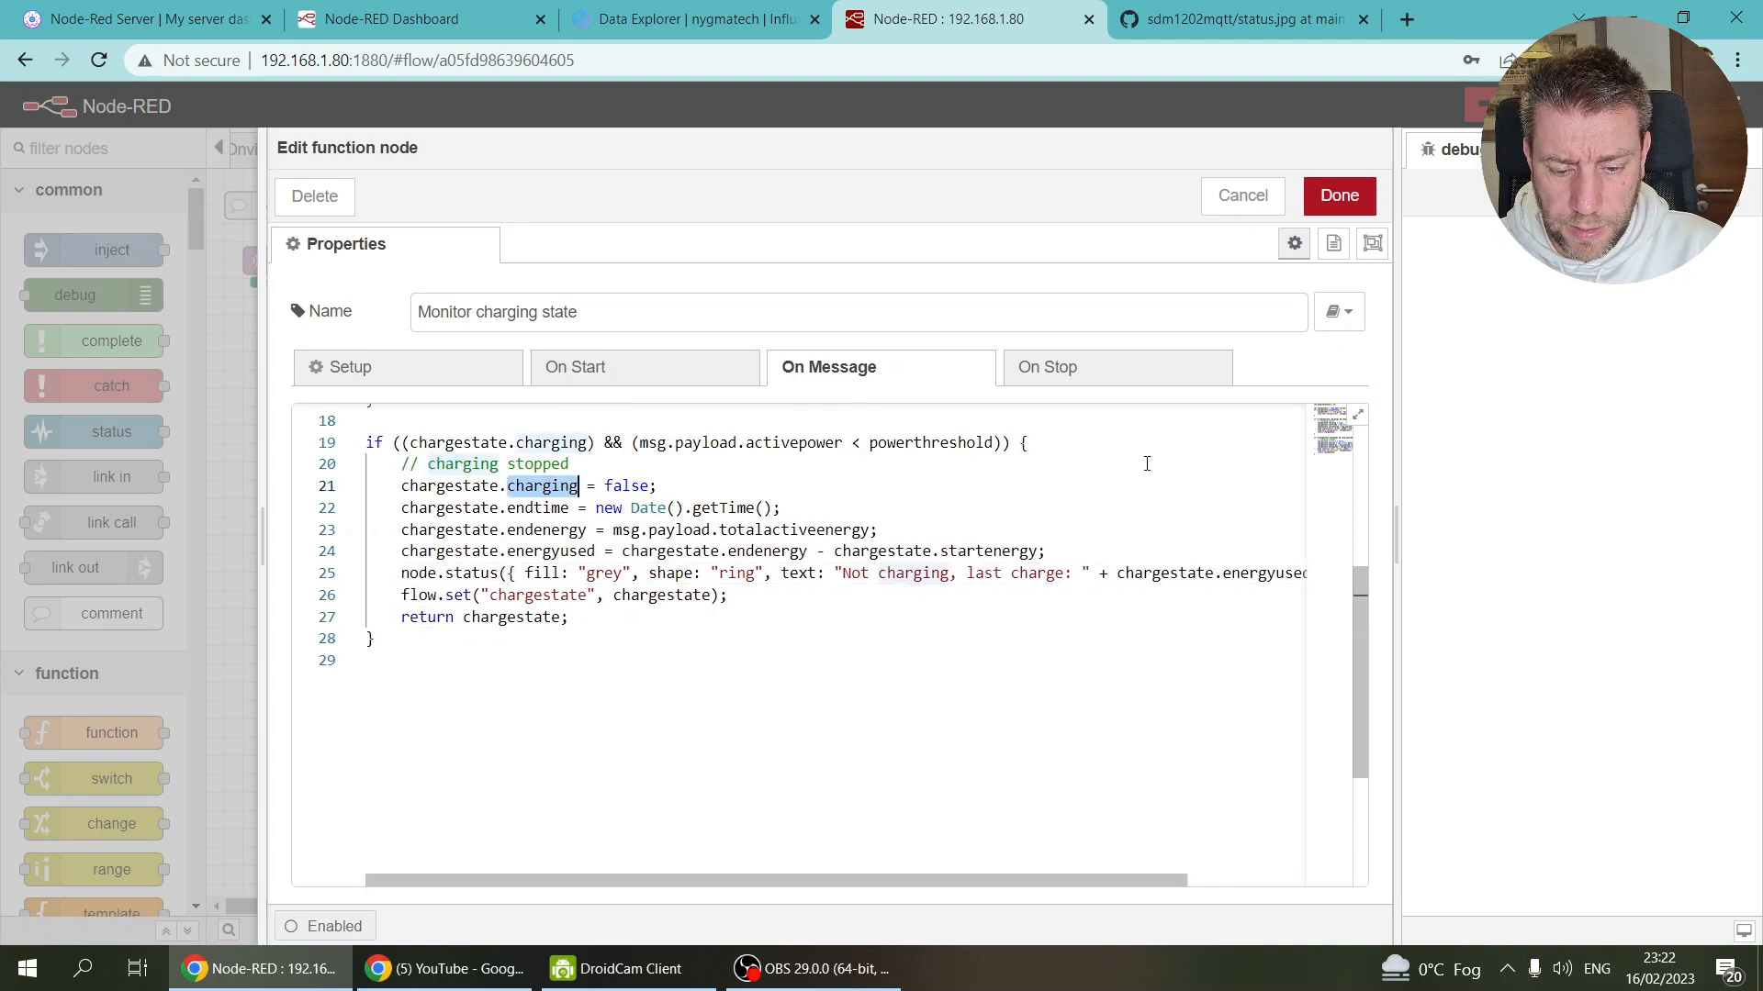
click(1339, 196)
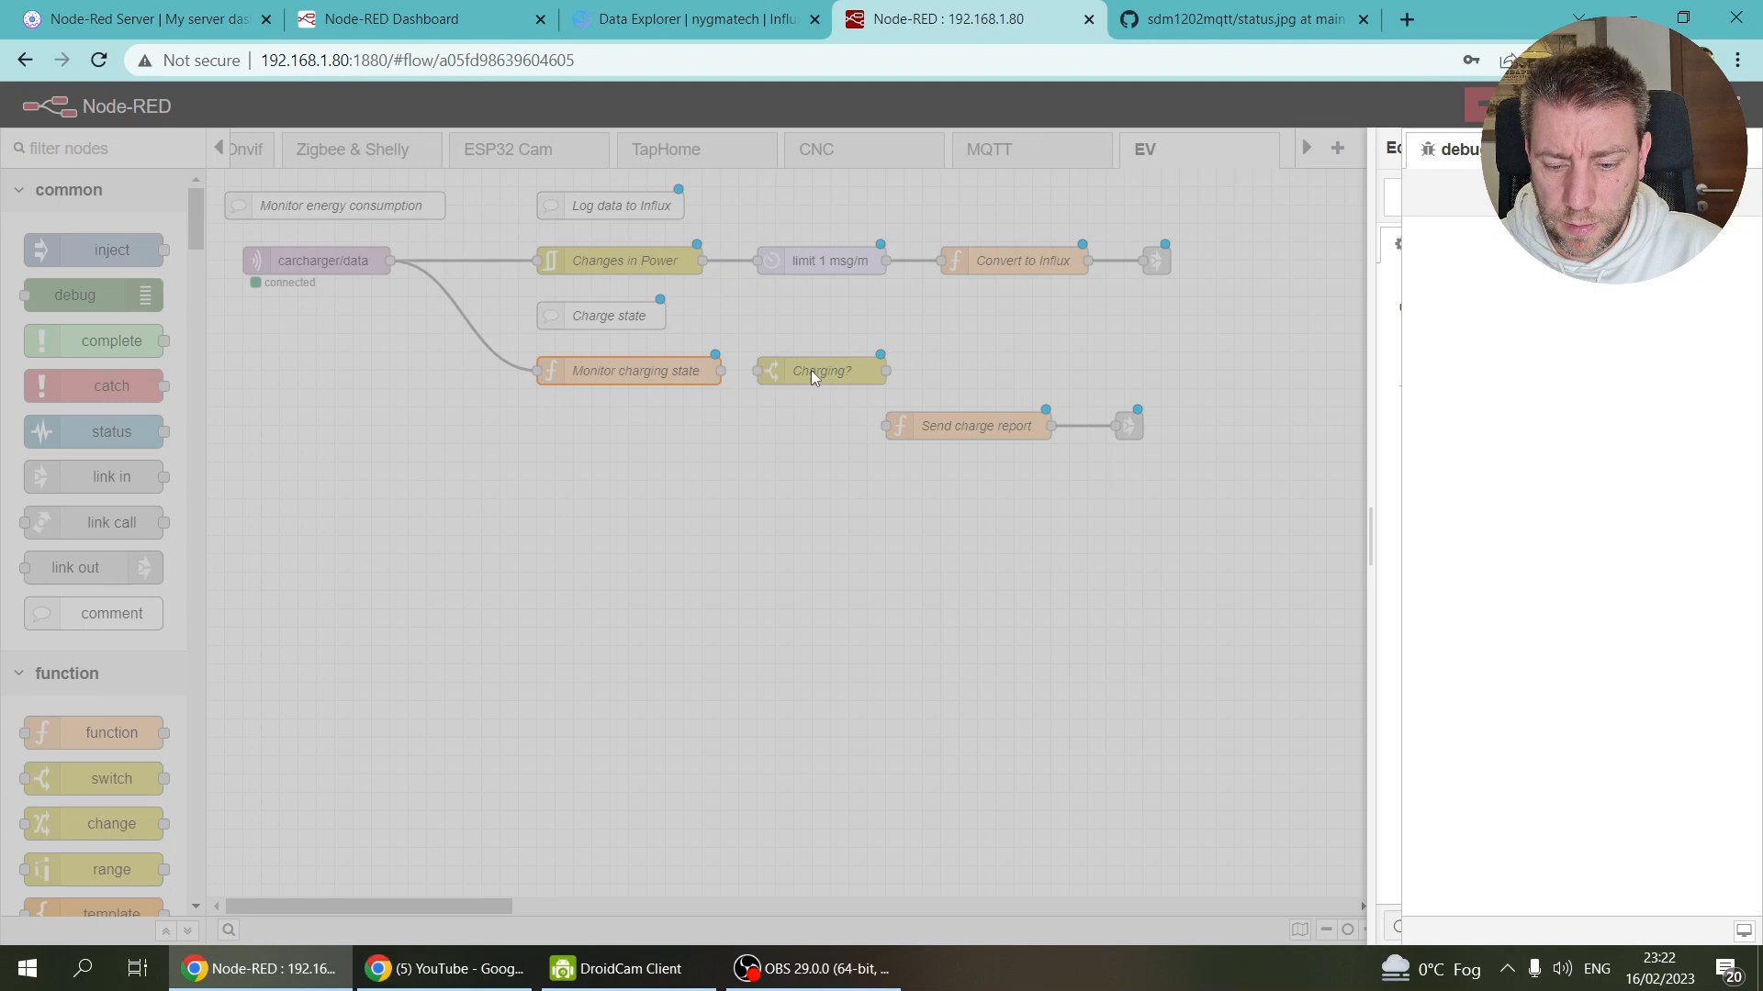
Step: Set Charging? to test payload.charging with rules 'is true' and 'is false'
double_click(826, 371)
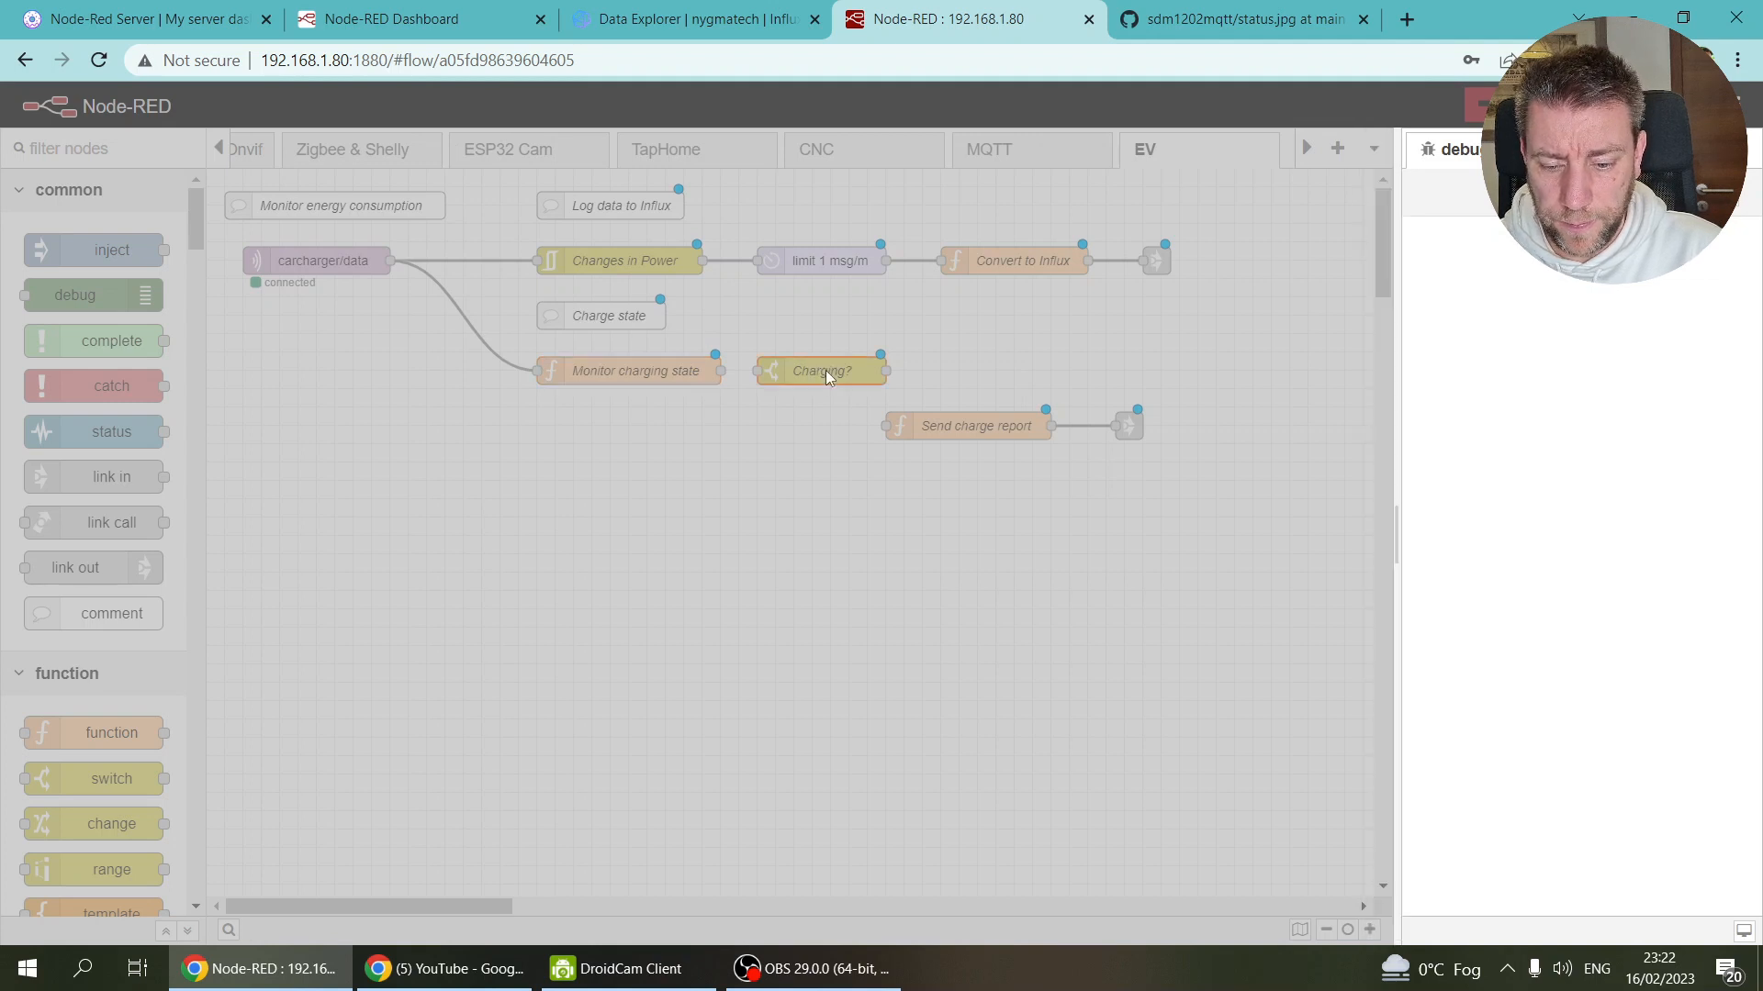
double_click(1120, 365)
text(charging)
click(921, 437)
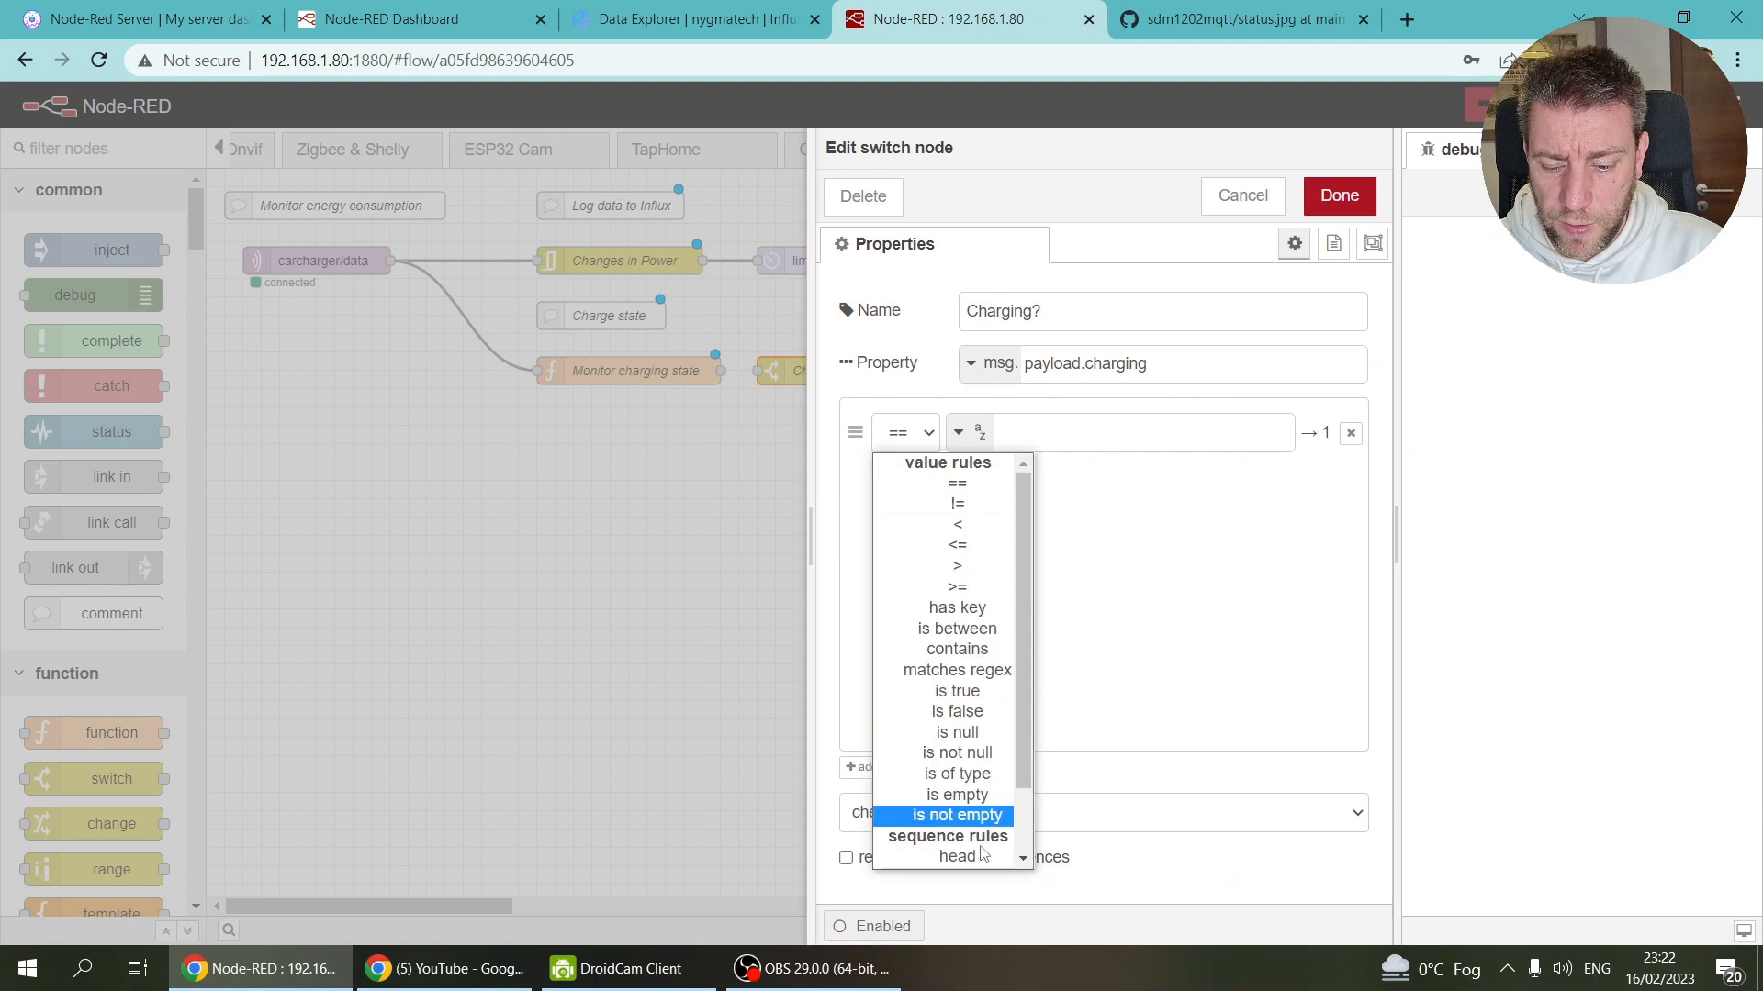
click(975, 692)
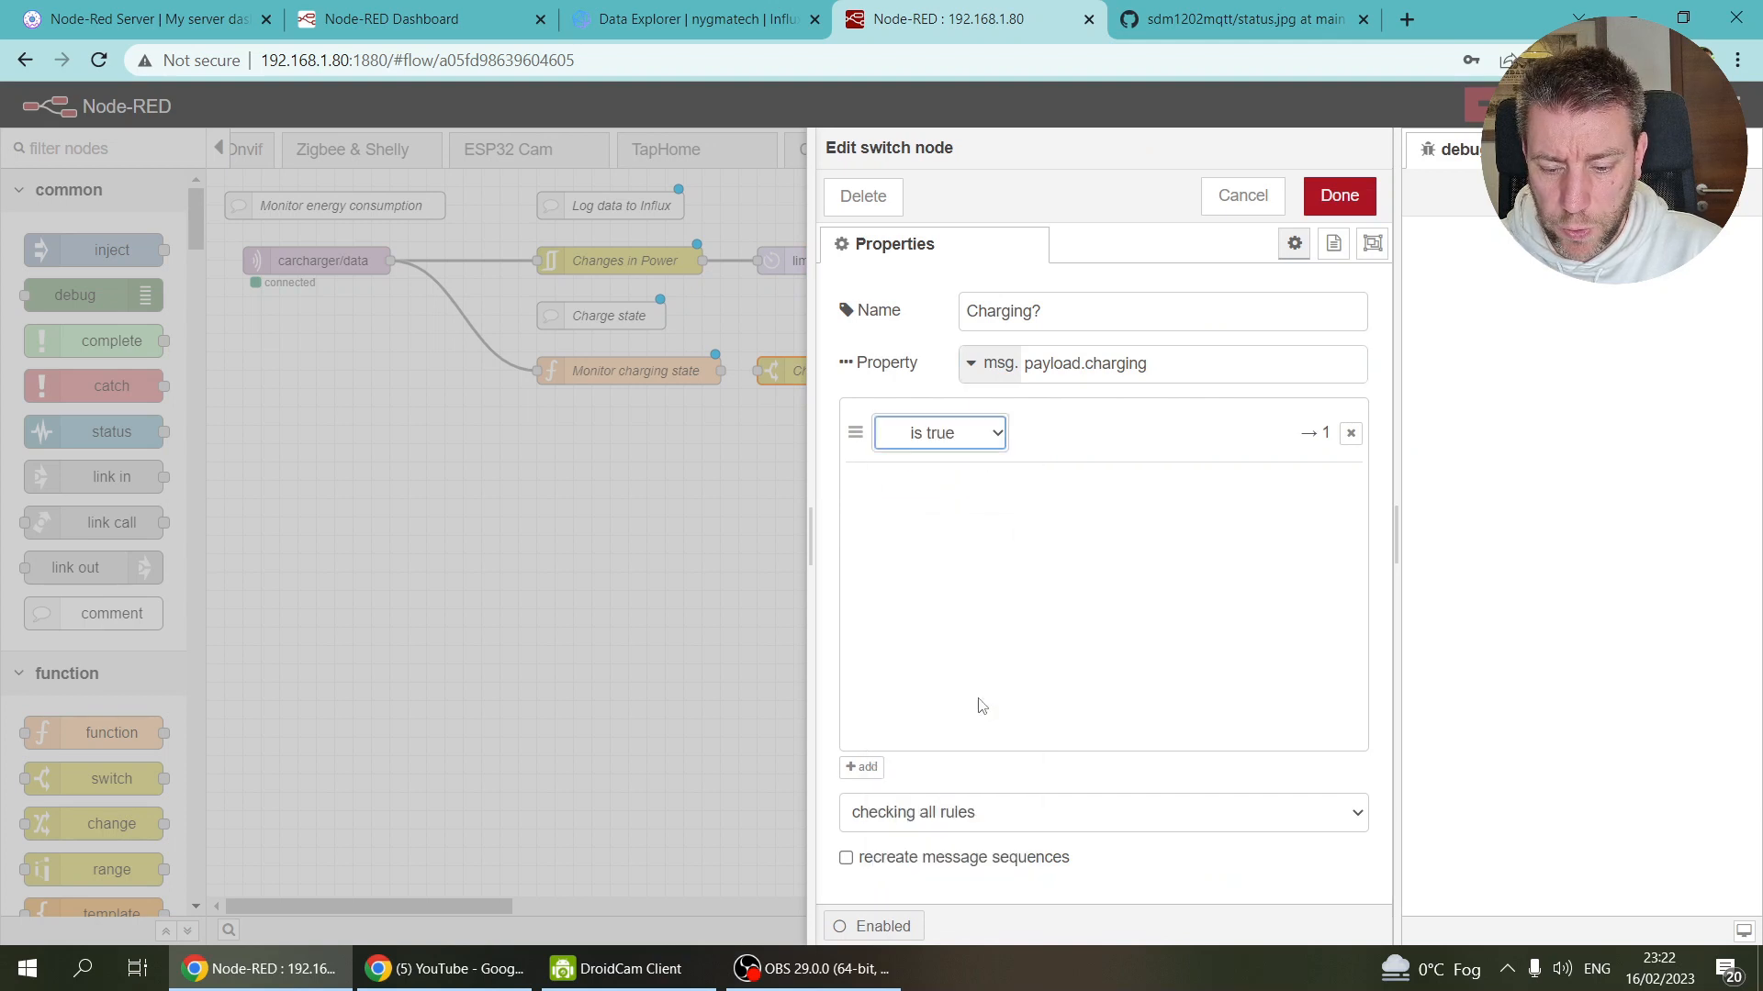
click(989, 449)
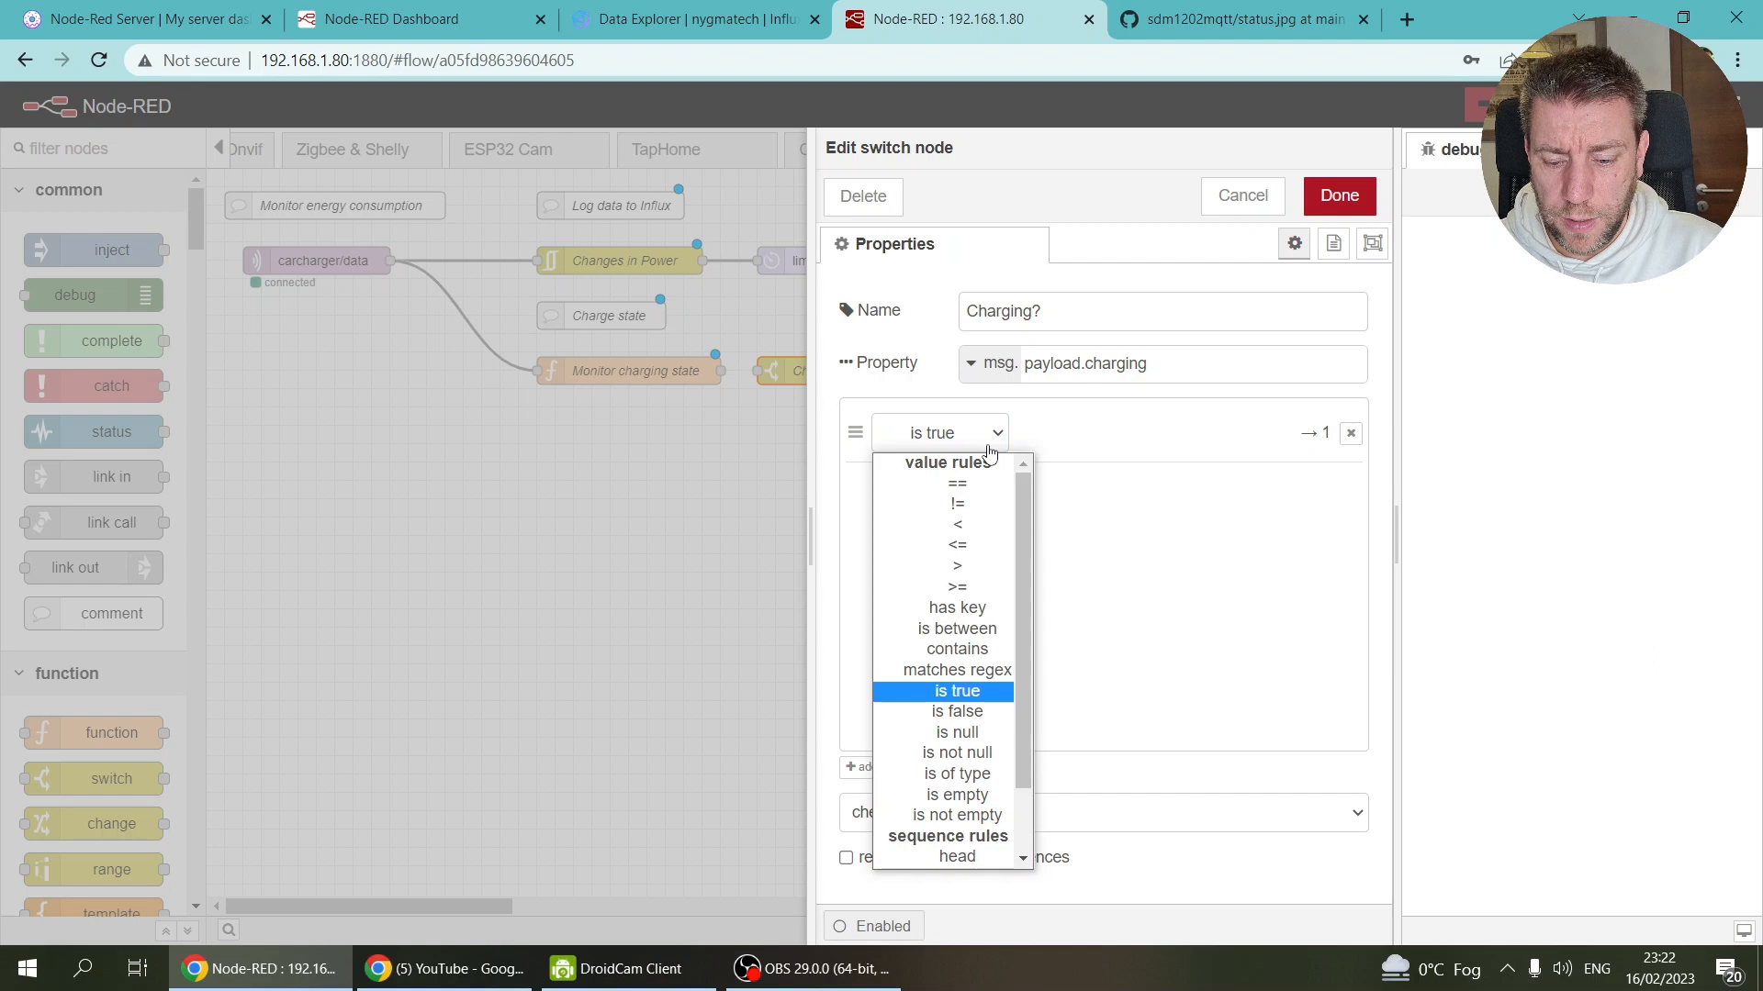
click(981, 695)
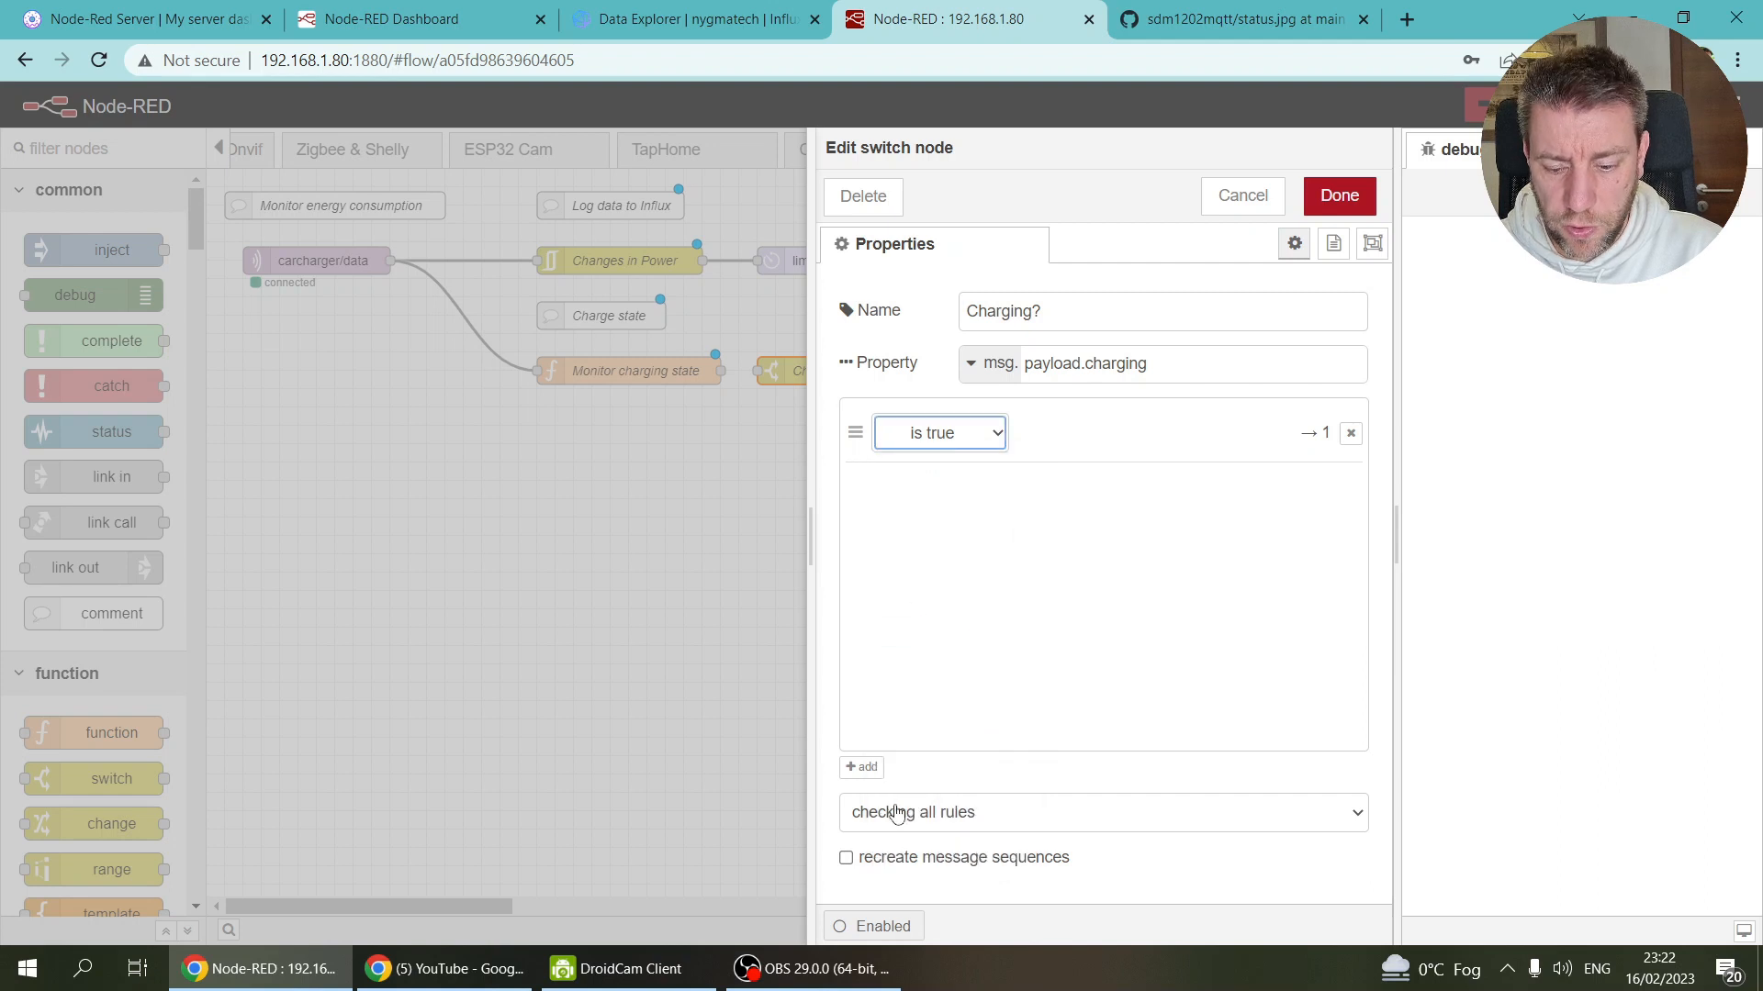
click(868, 767)
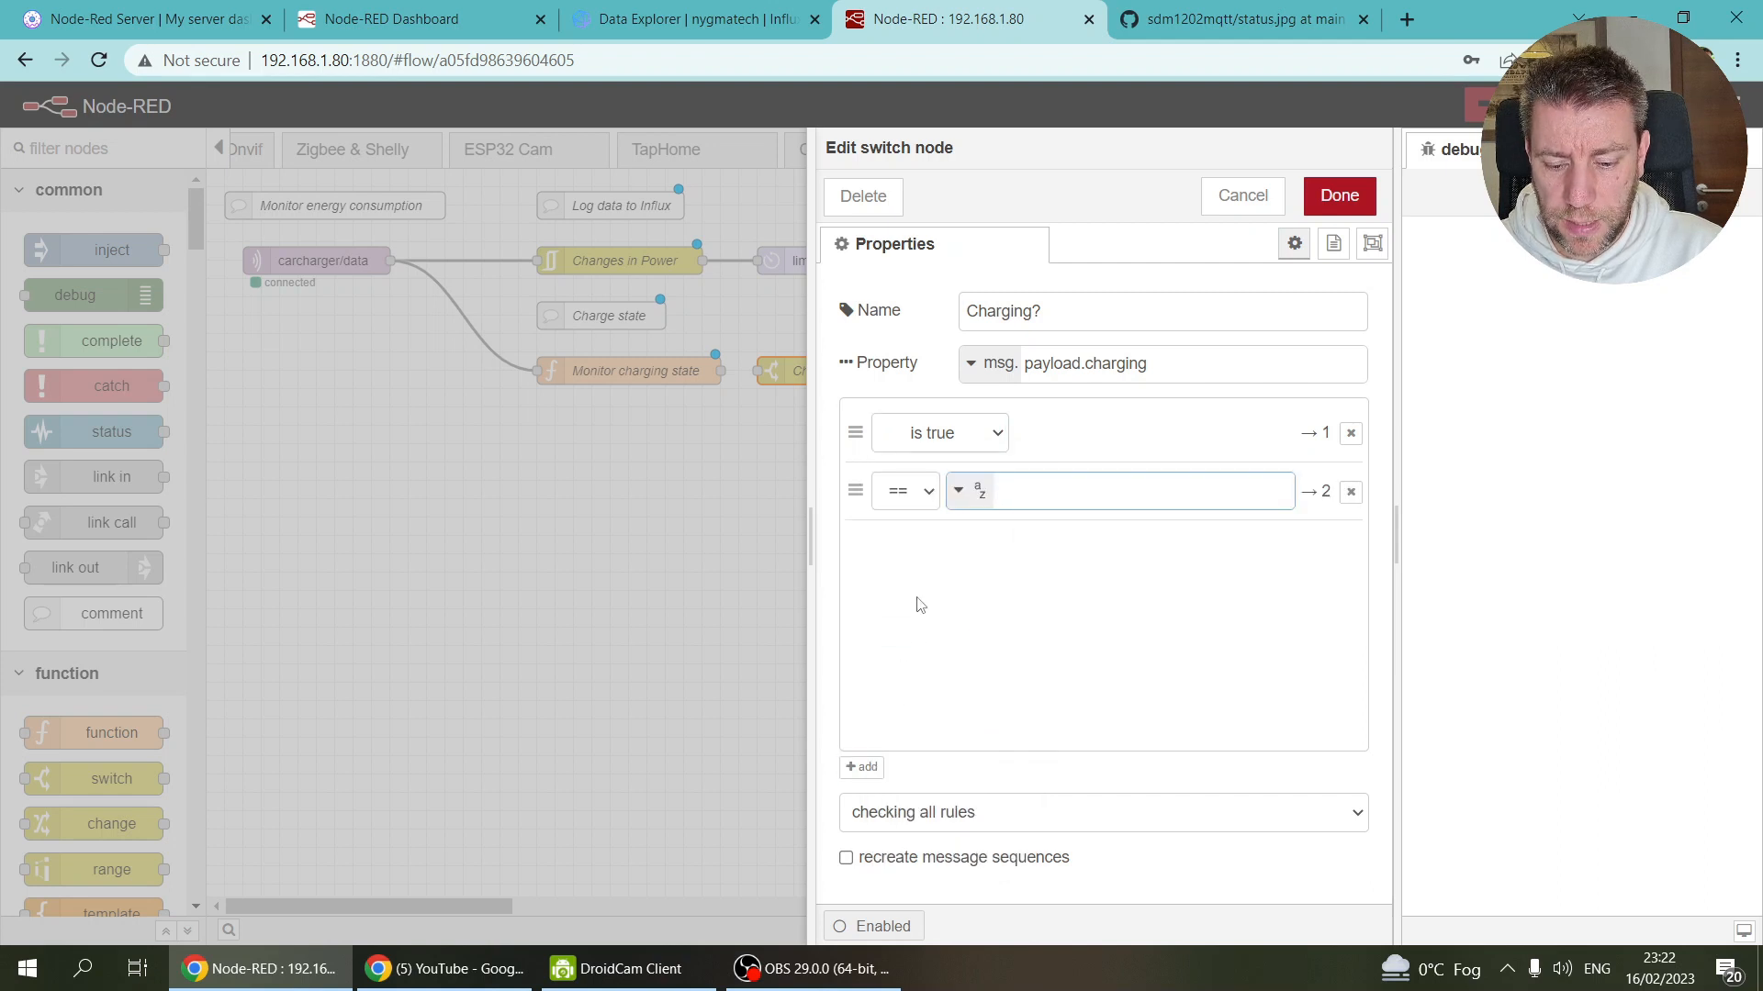
click(929, 494)
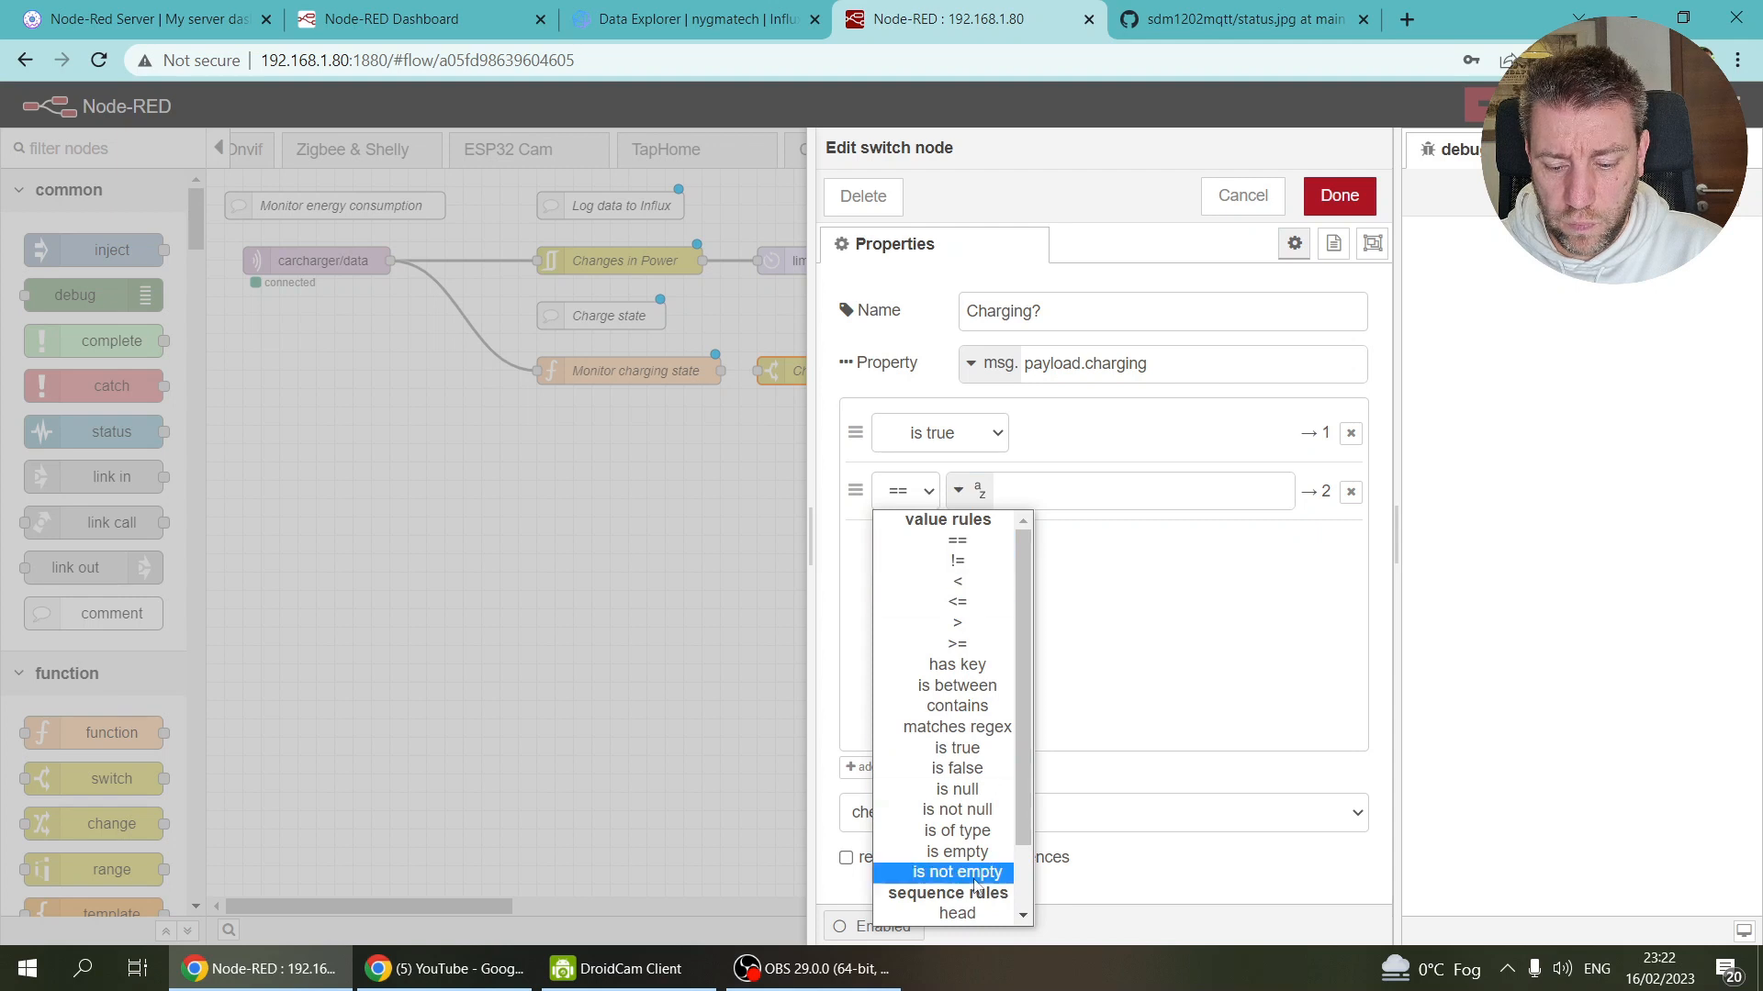
click(982, 772)
click(1340, 200)
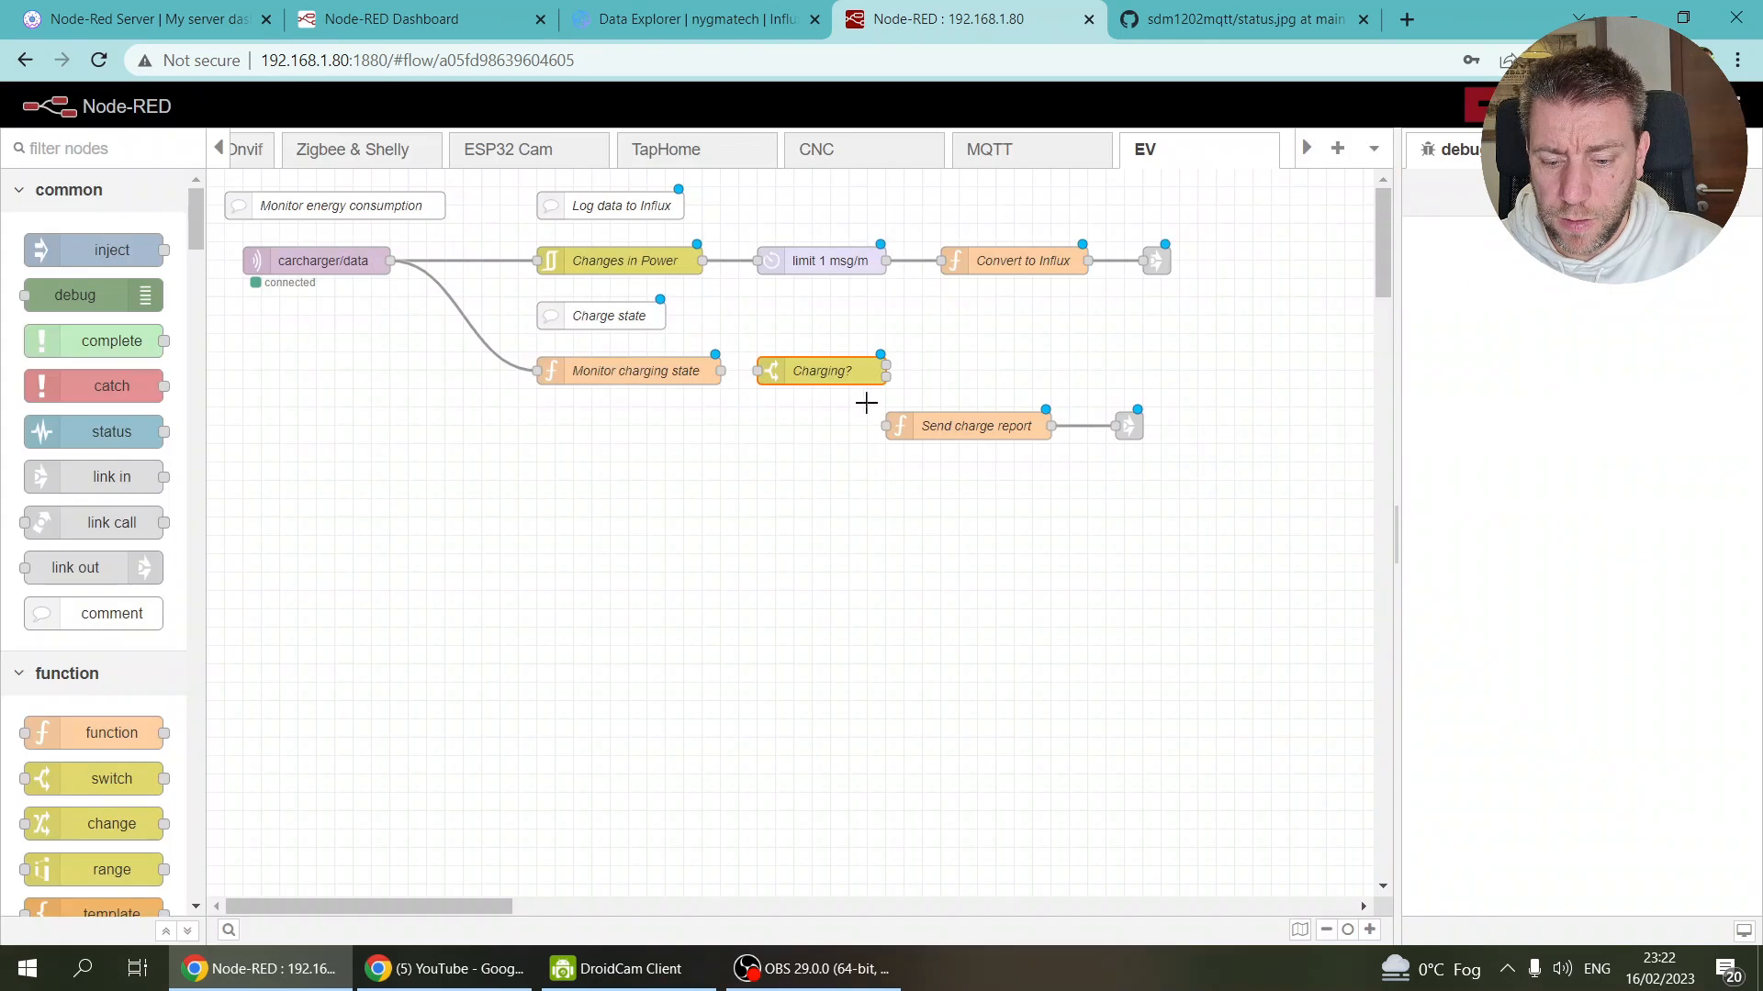
Step: Shift Send charge report right and wire Charging?'s false output to it
drag(868, 397, 1184, 470)
drag(987, 429, 1042, 429)
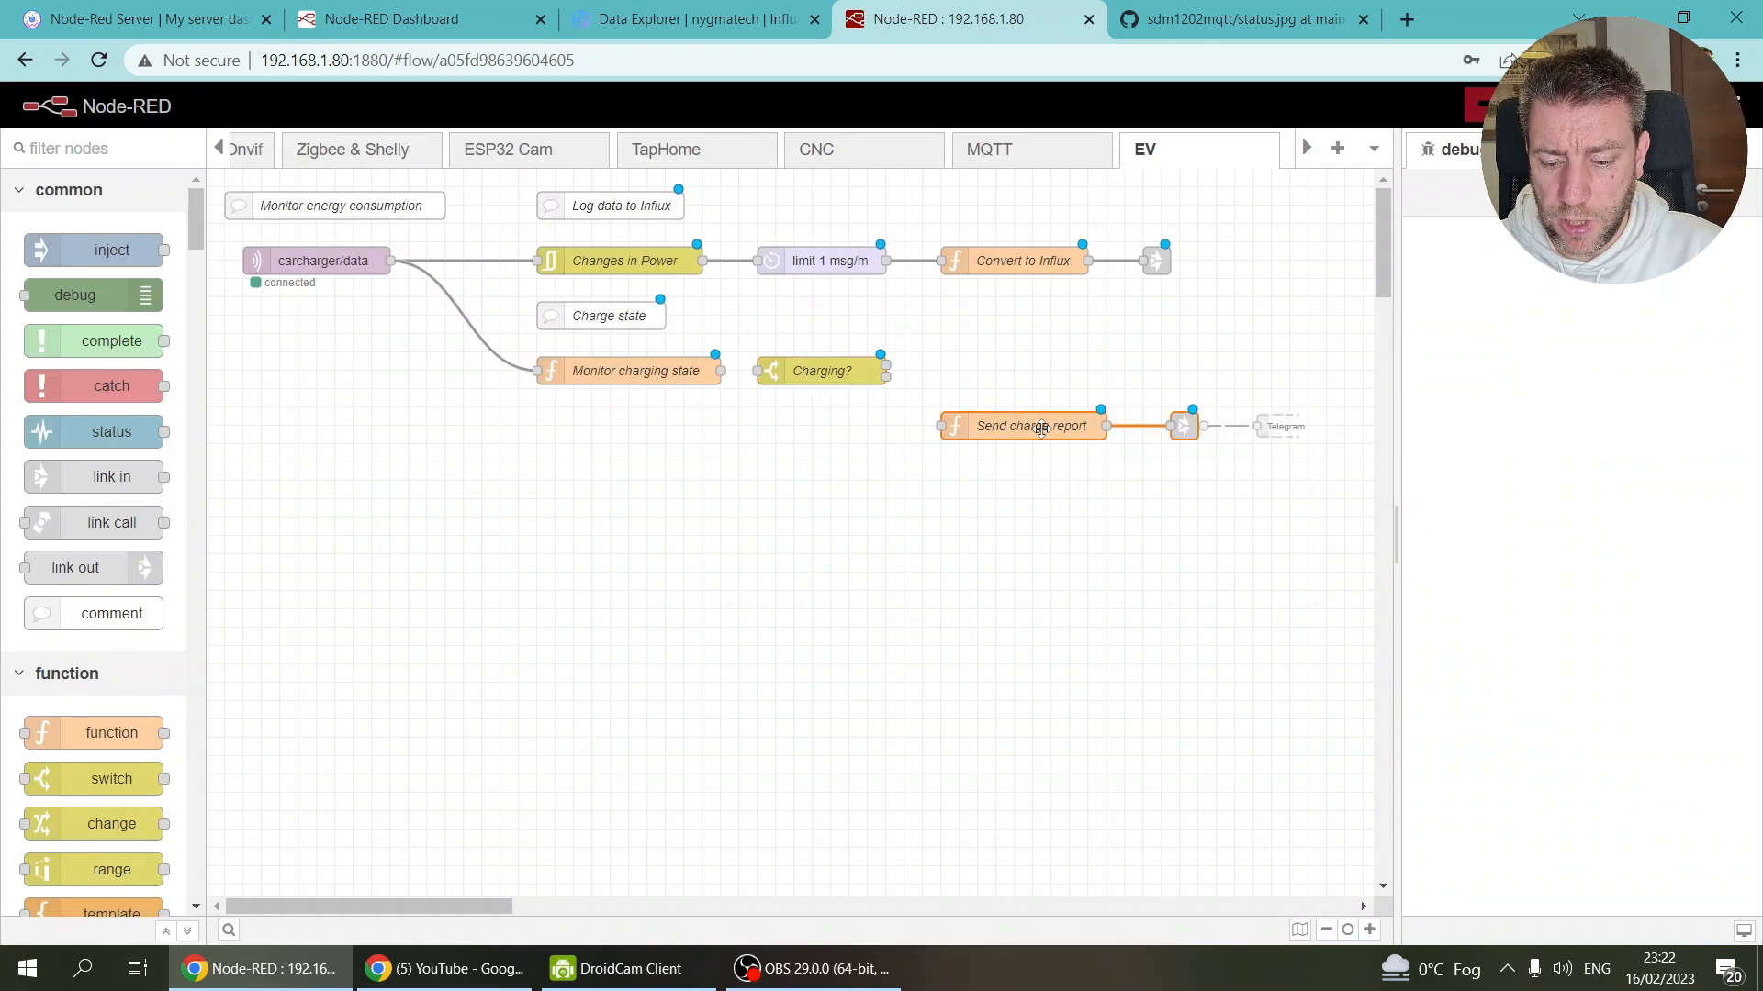
mouse_move(886, 376)
mouse_down()
mouse_move(942, 426)
mouse_move(1125, 470)
mouse_up()
Step: Duplicate Send charge report on the true output and feed Charging? from Monitor charging state
key(ctrl+c)
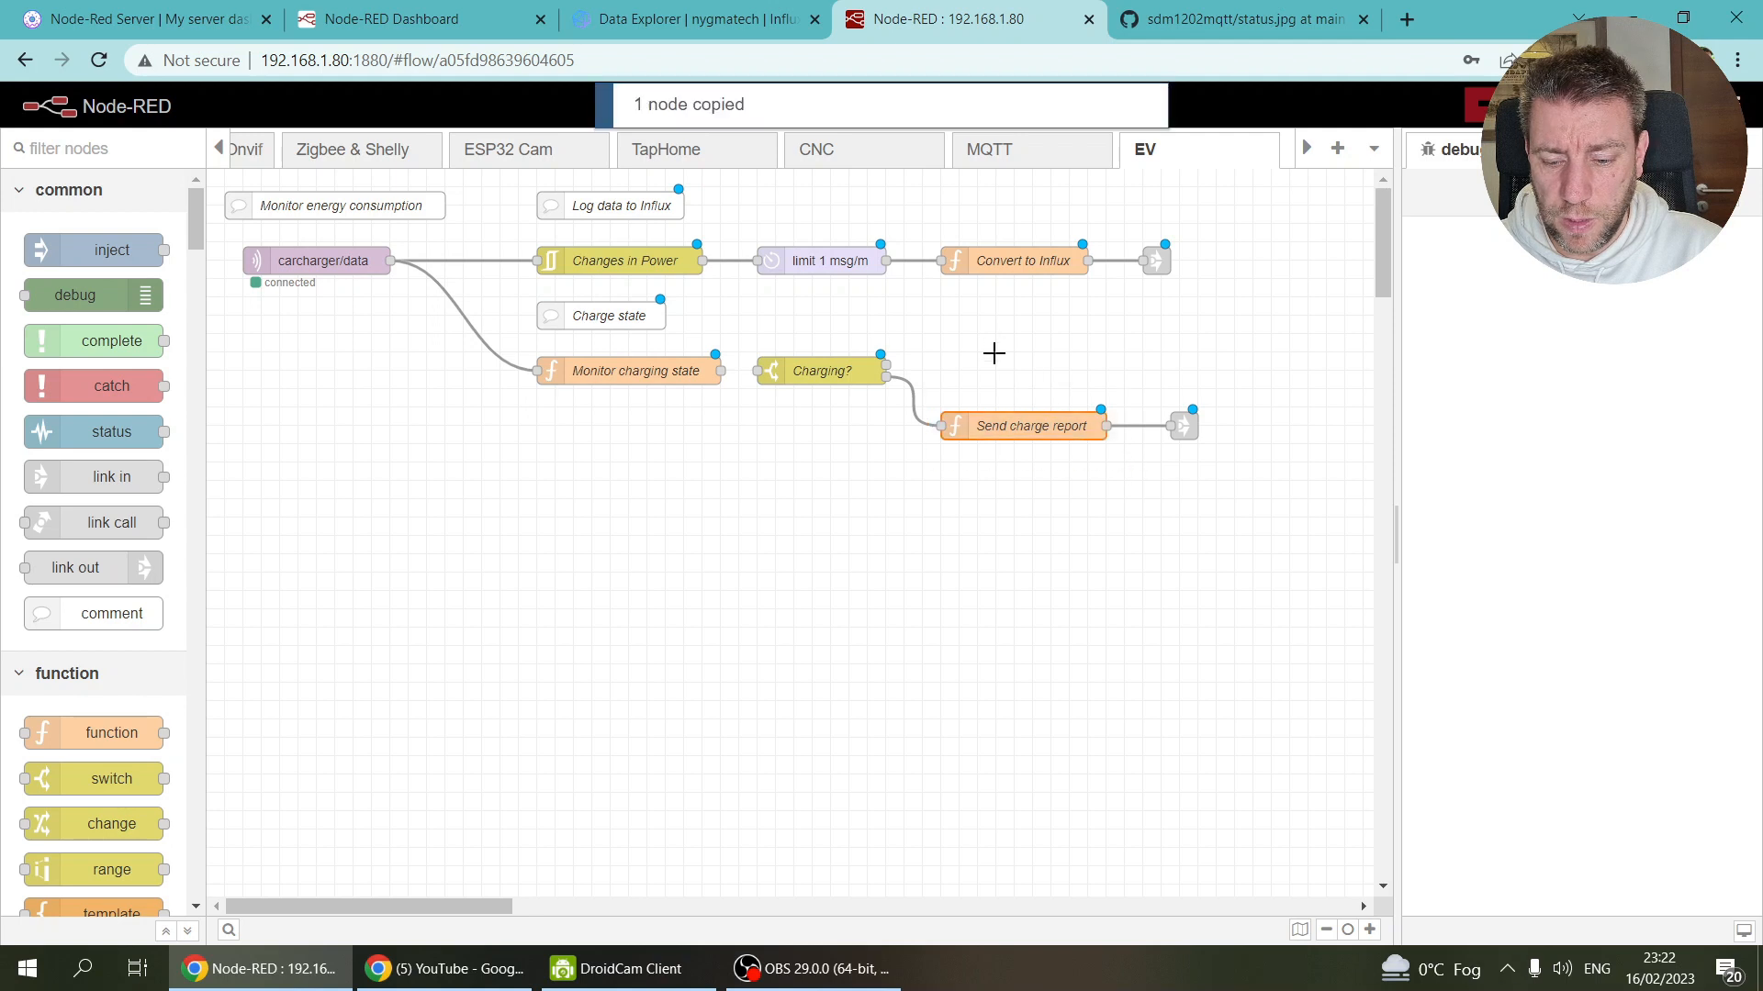
key(ctrl+v)
click(982, 363)
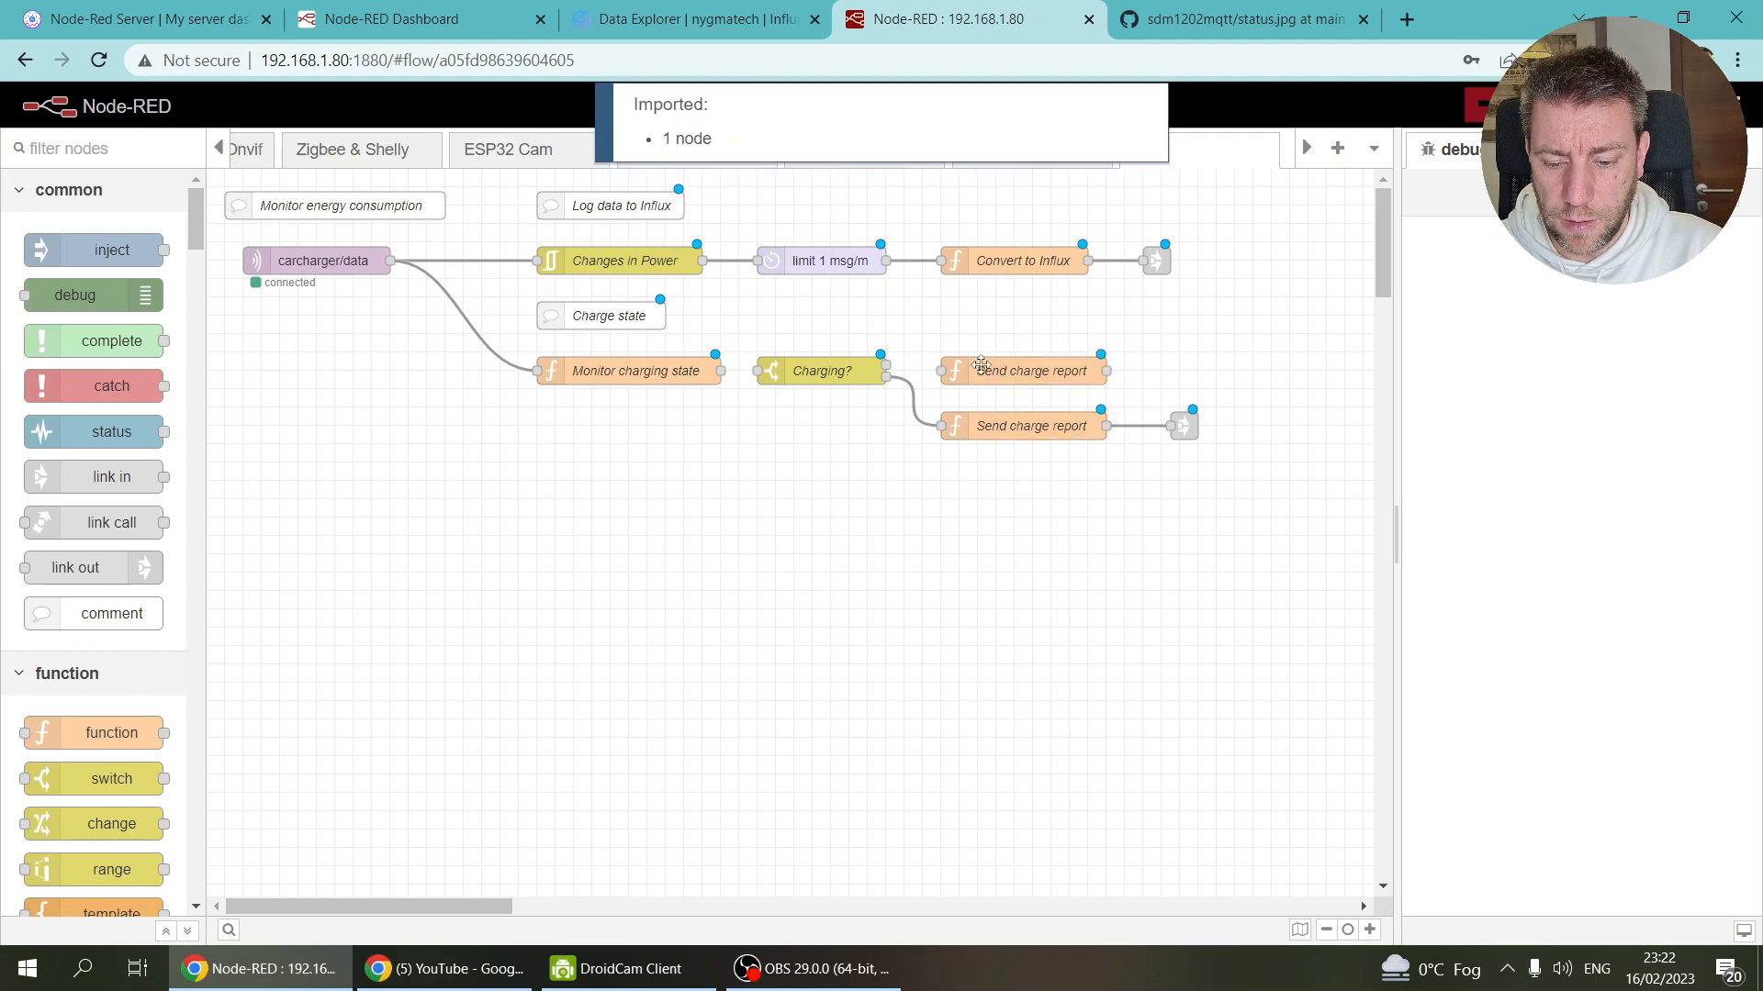
drag(886, 366, 941, 371)
drag(722, 369, 758, 371)
Step: Change the copy's message to "Charging started" and wire it to the output node
click(1000, 371)
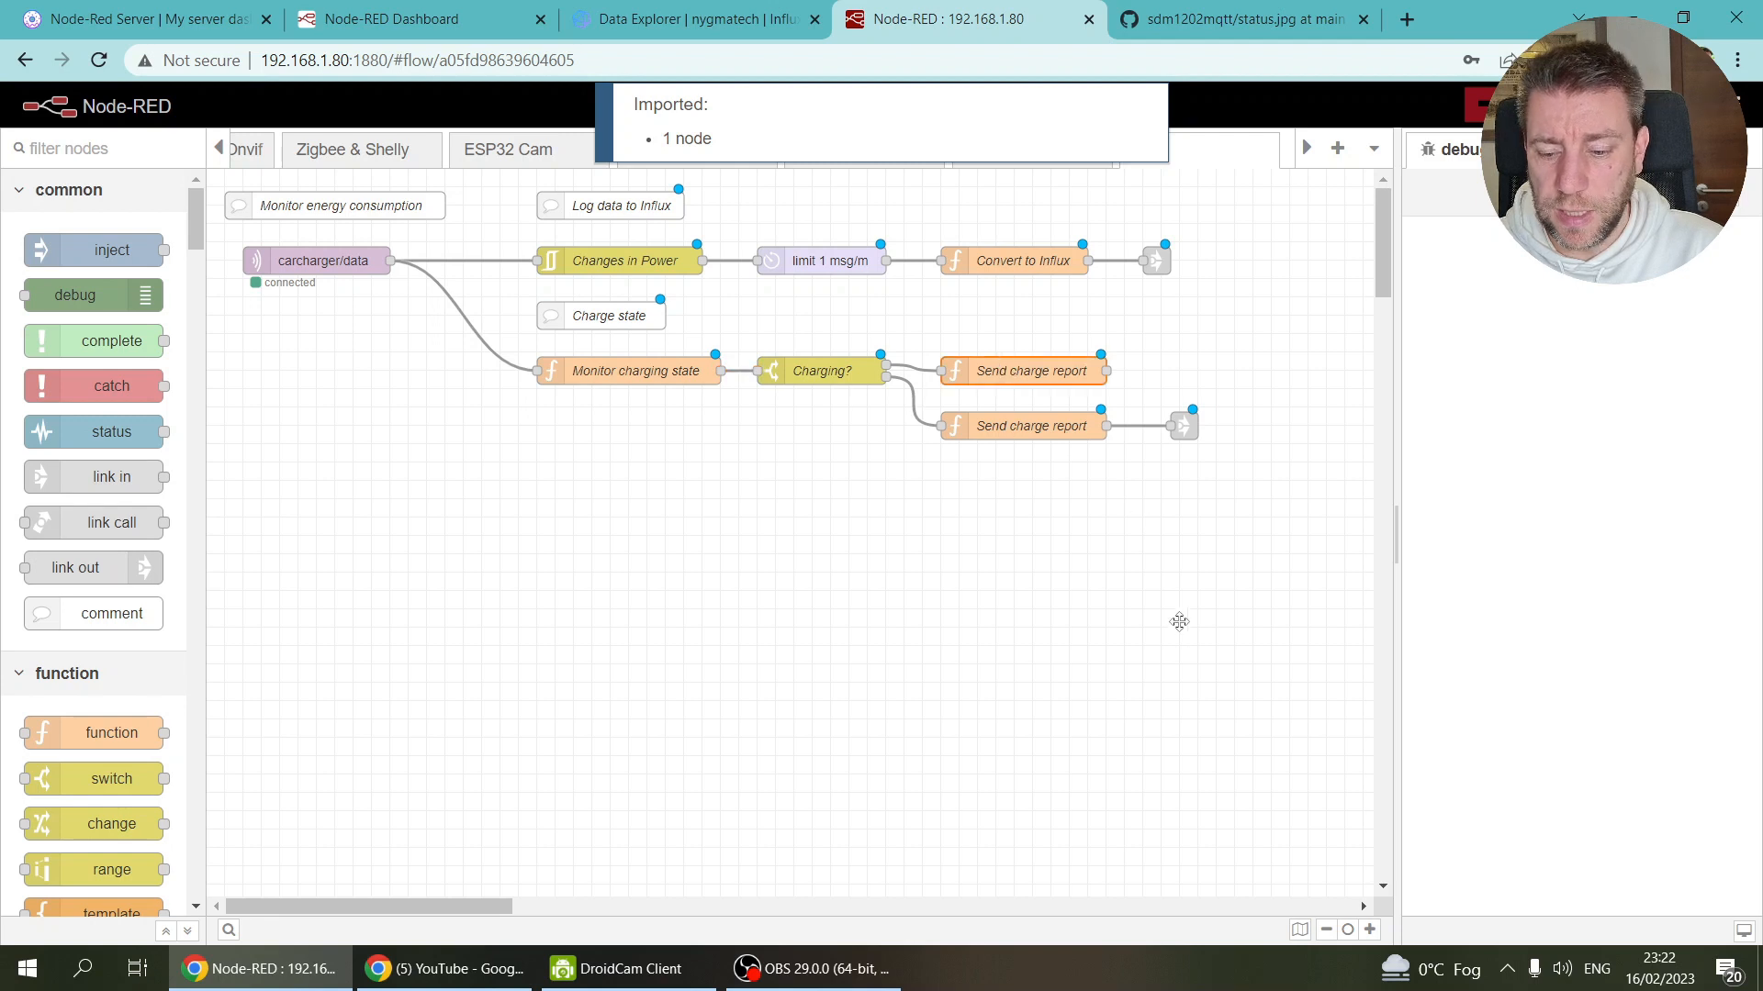
key(Return)
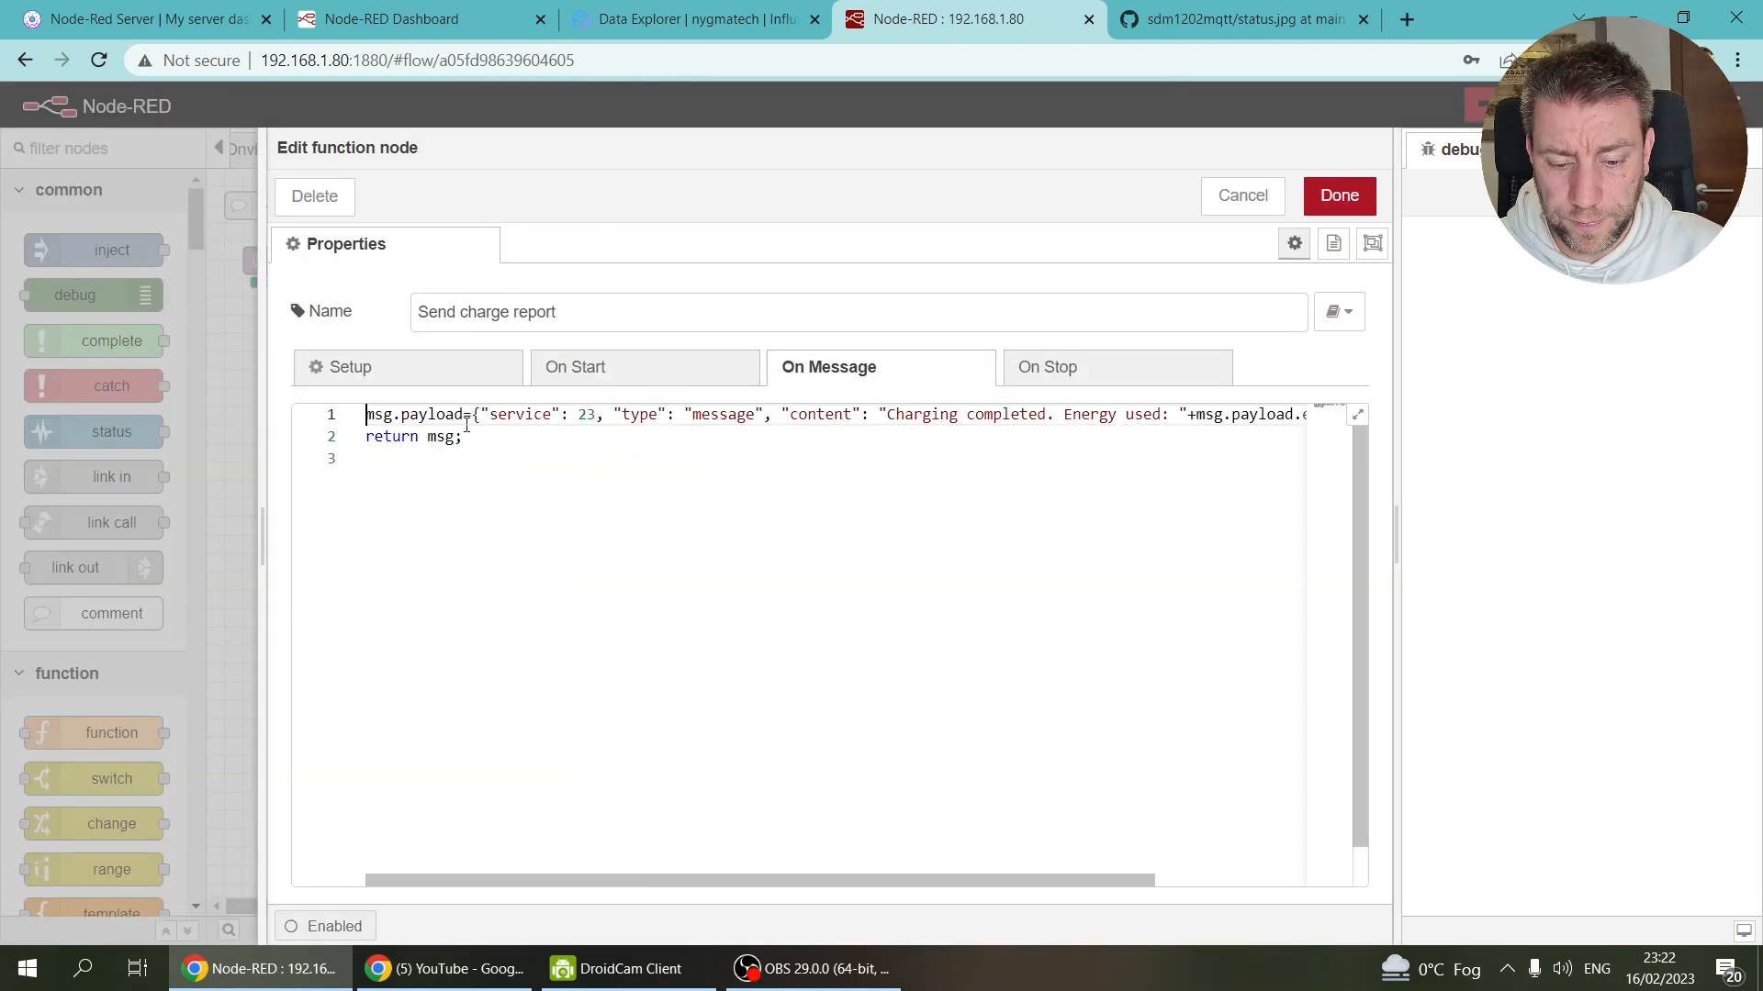
drag(966, 414, 1265, 414)
text(started)
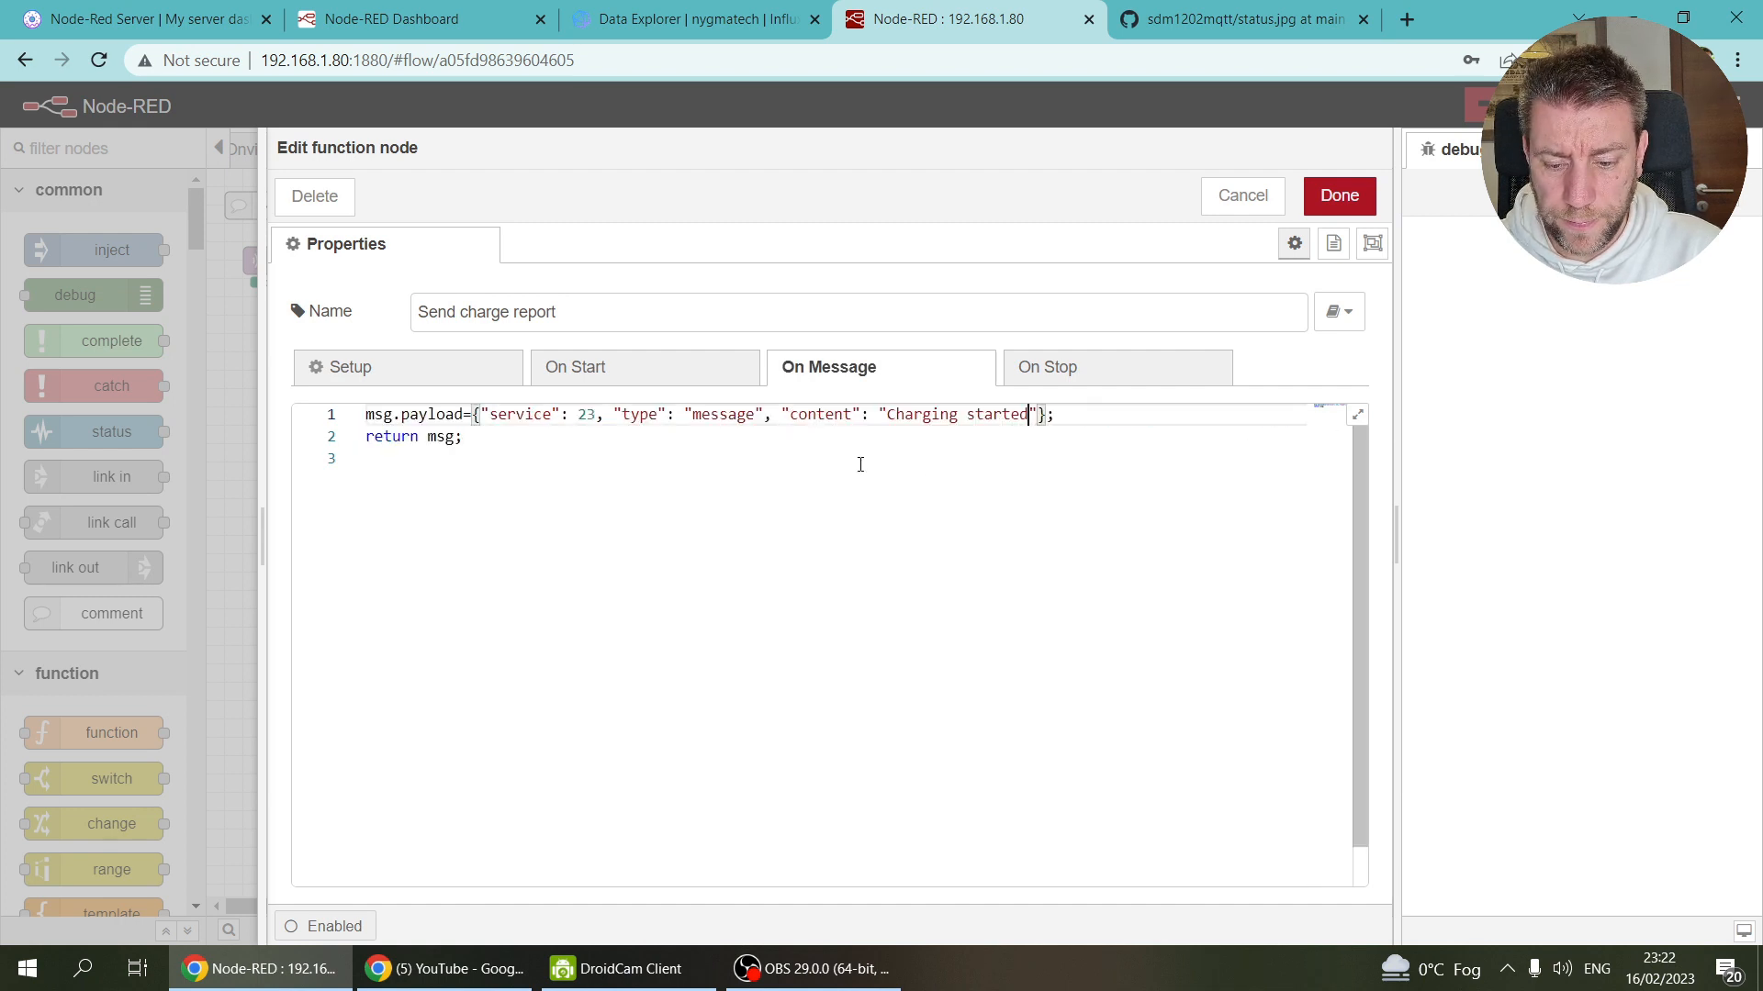
click(1327, 201)
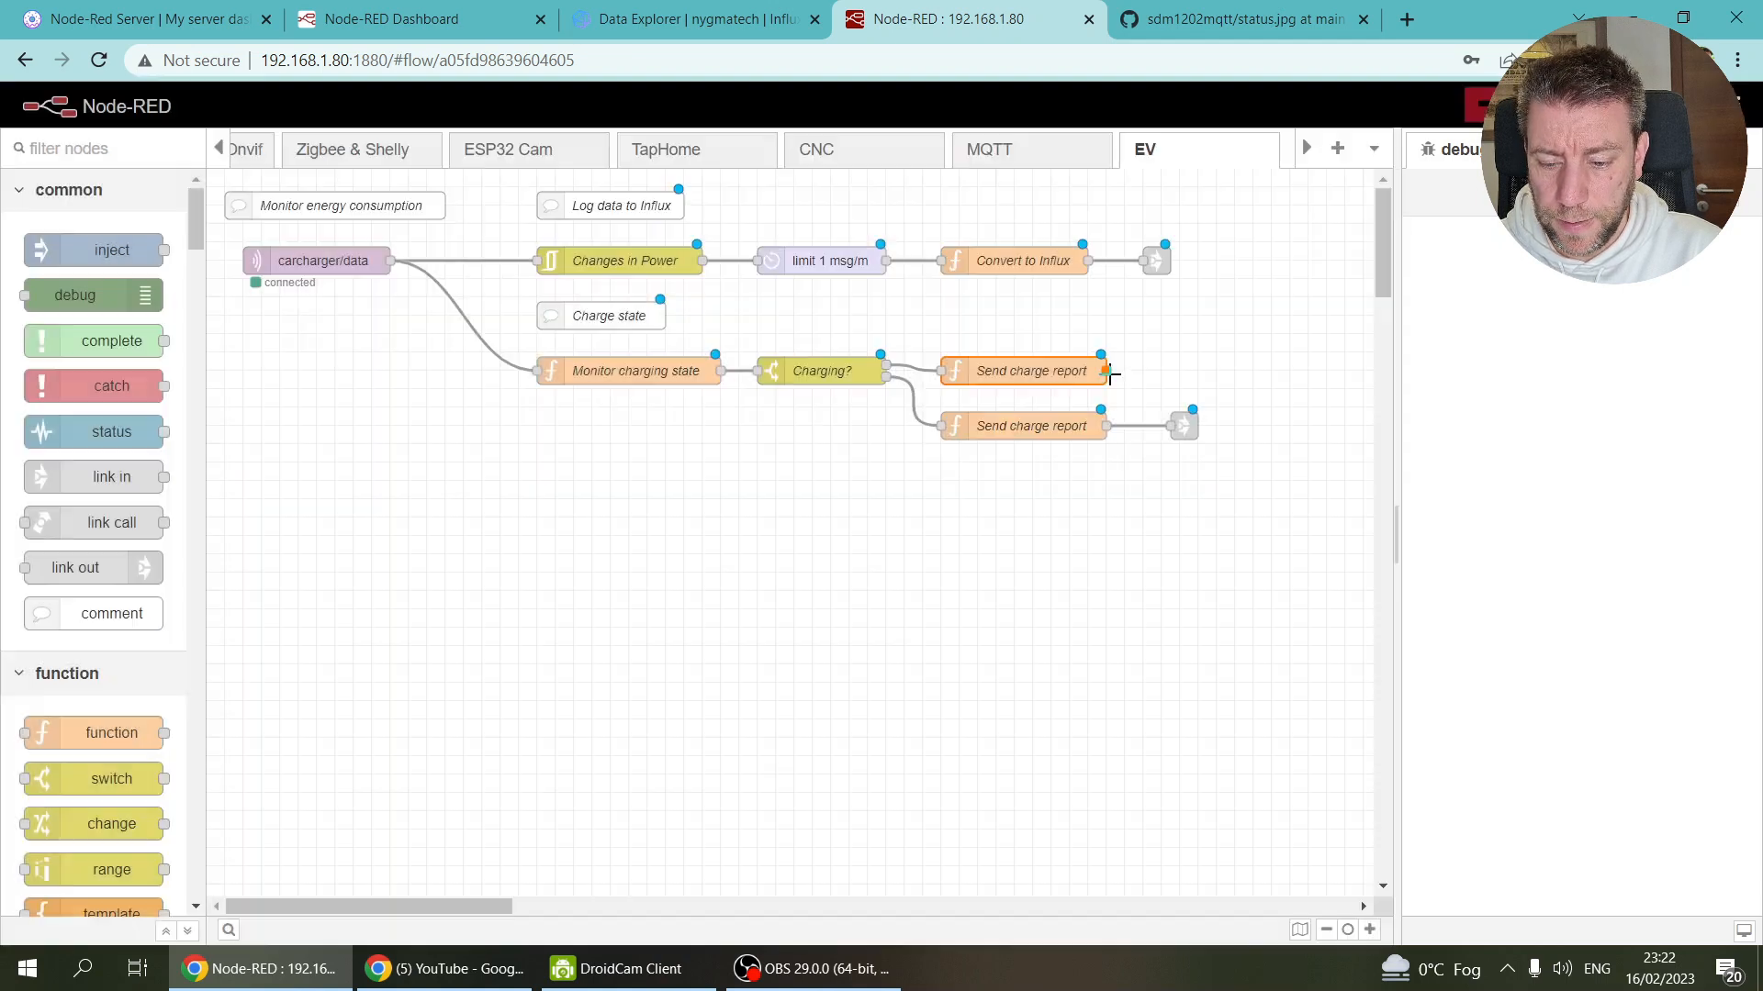
drag(1107, 371, 1182, 426)
Step: Rename the copied node 'Charging started' and deploy the flow
double_click(1023, 371)
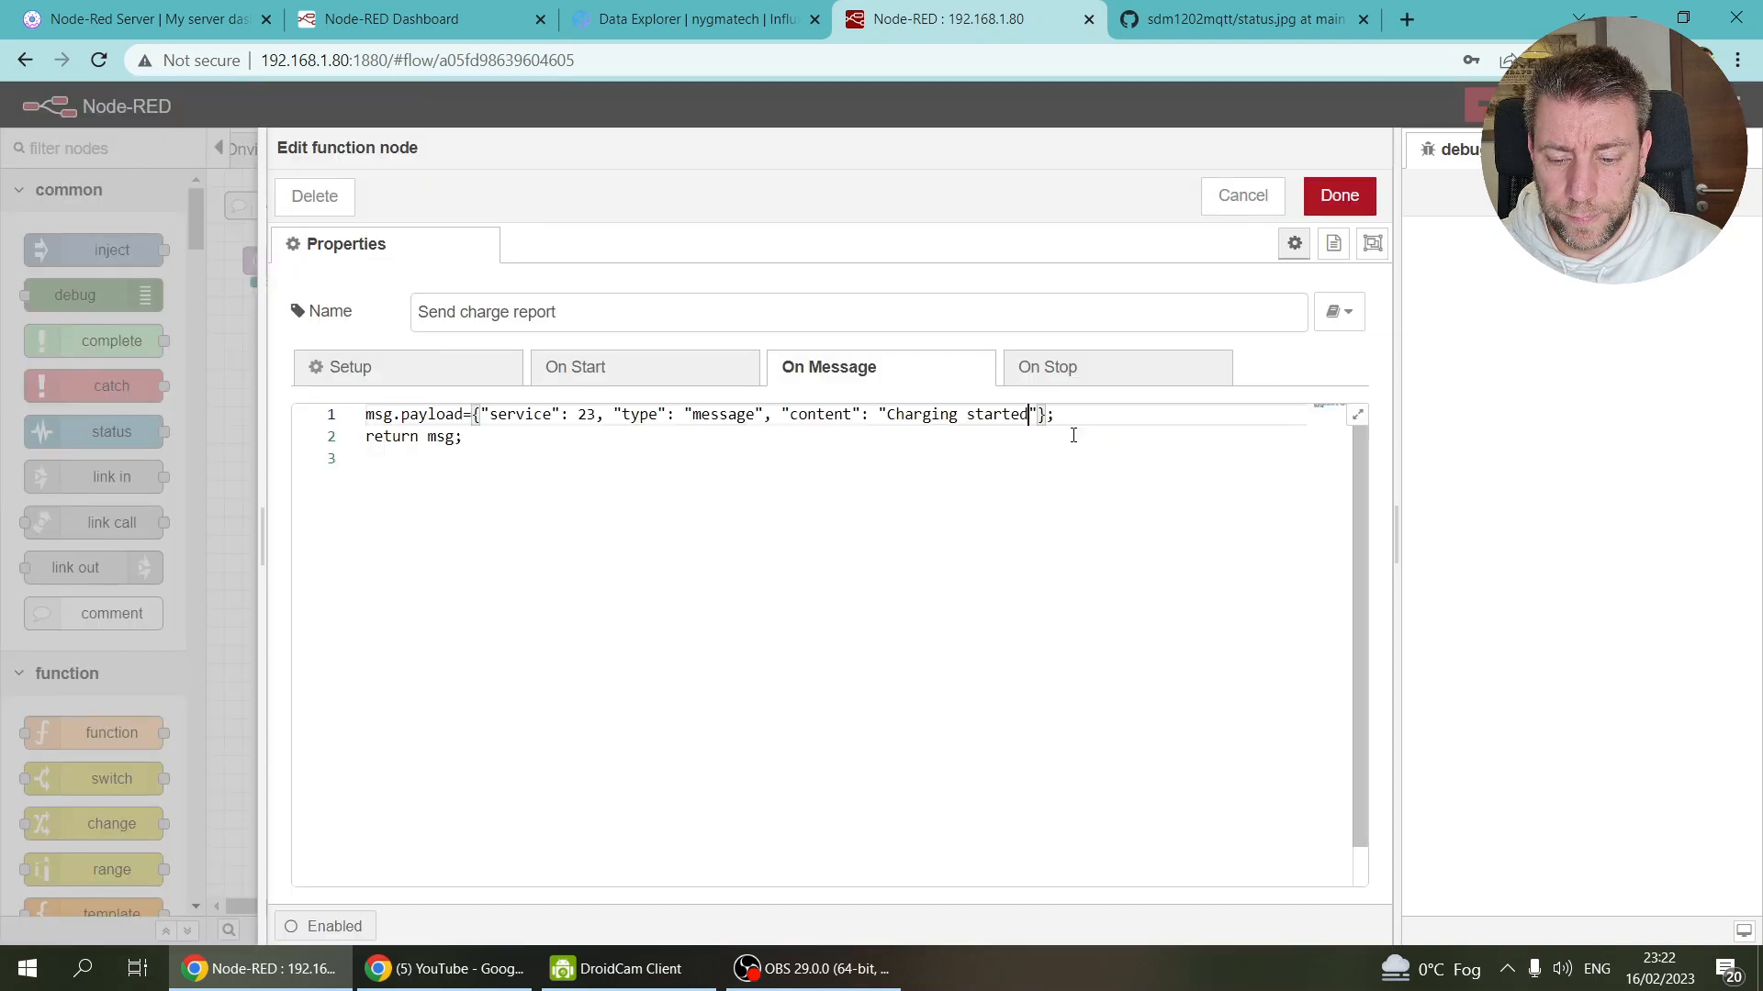
triple_click(587, 312)
text(Charging started)
click(1340, 195)
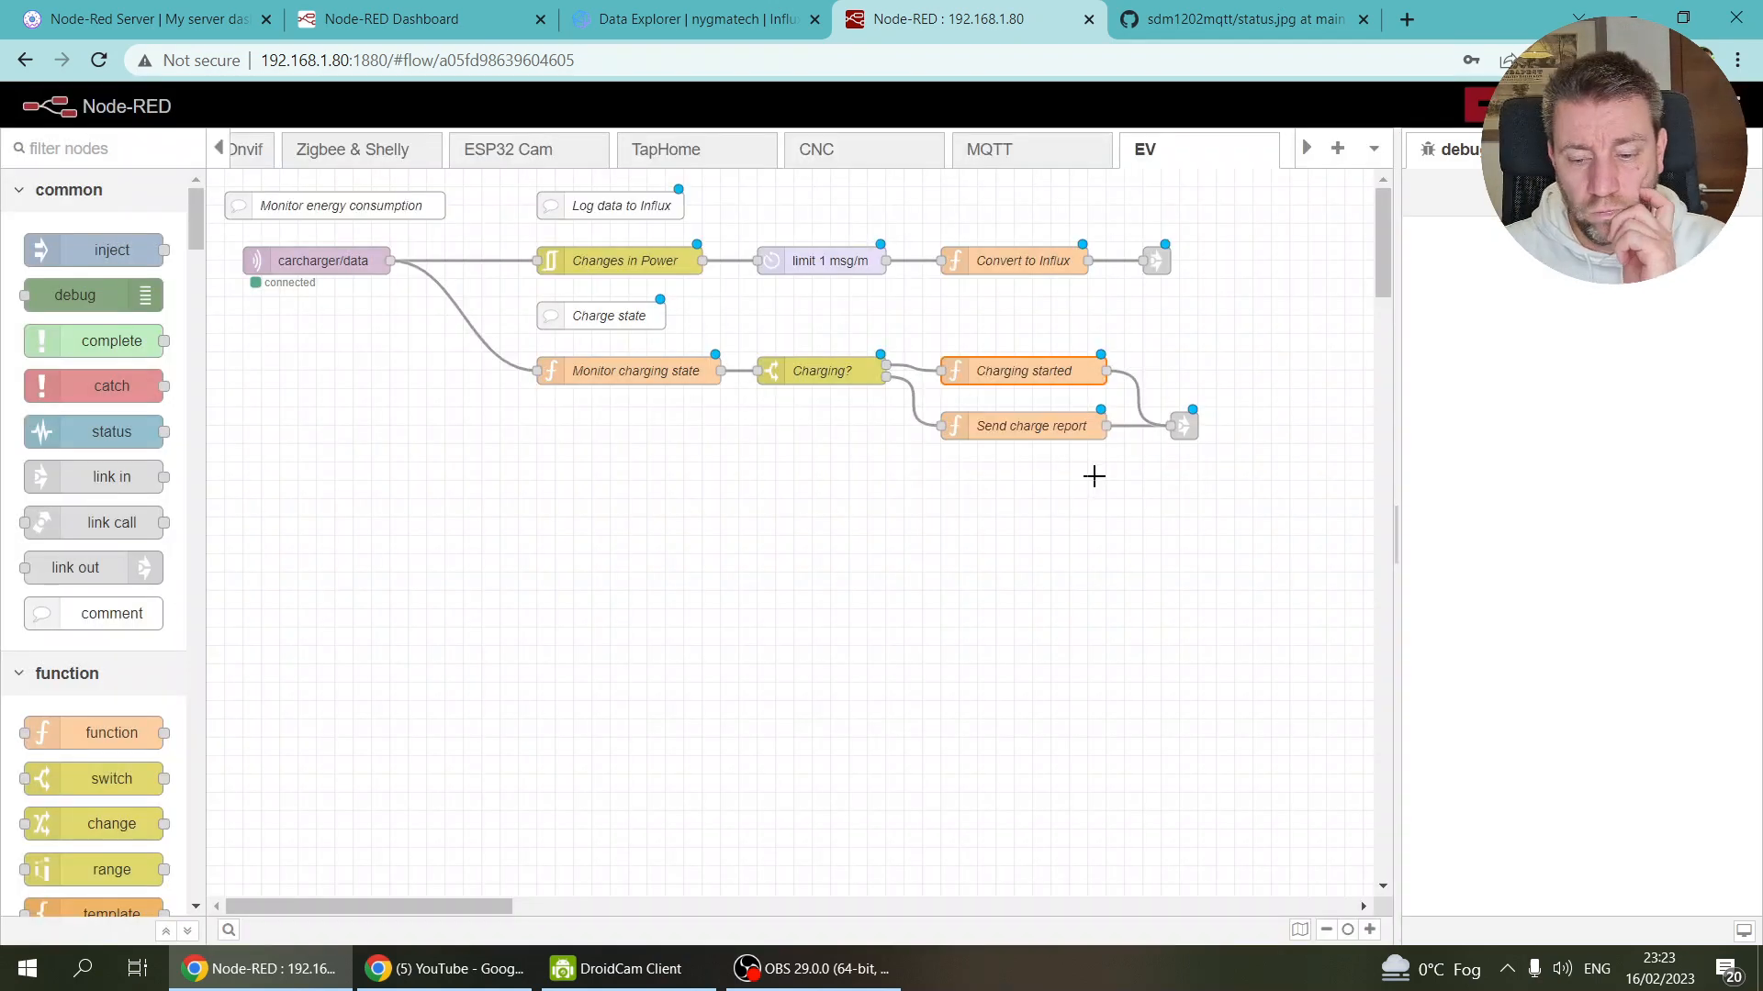
click(1547, 105)
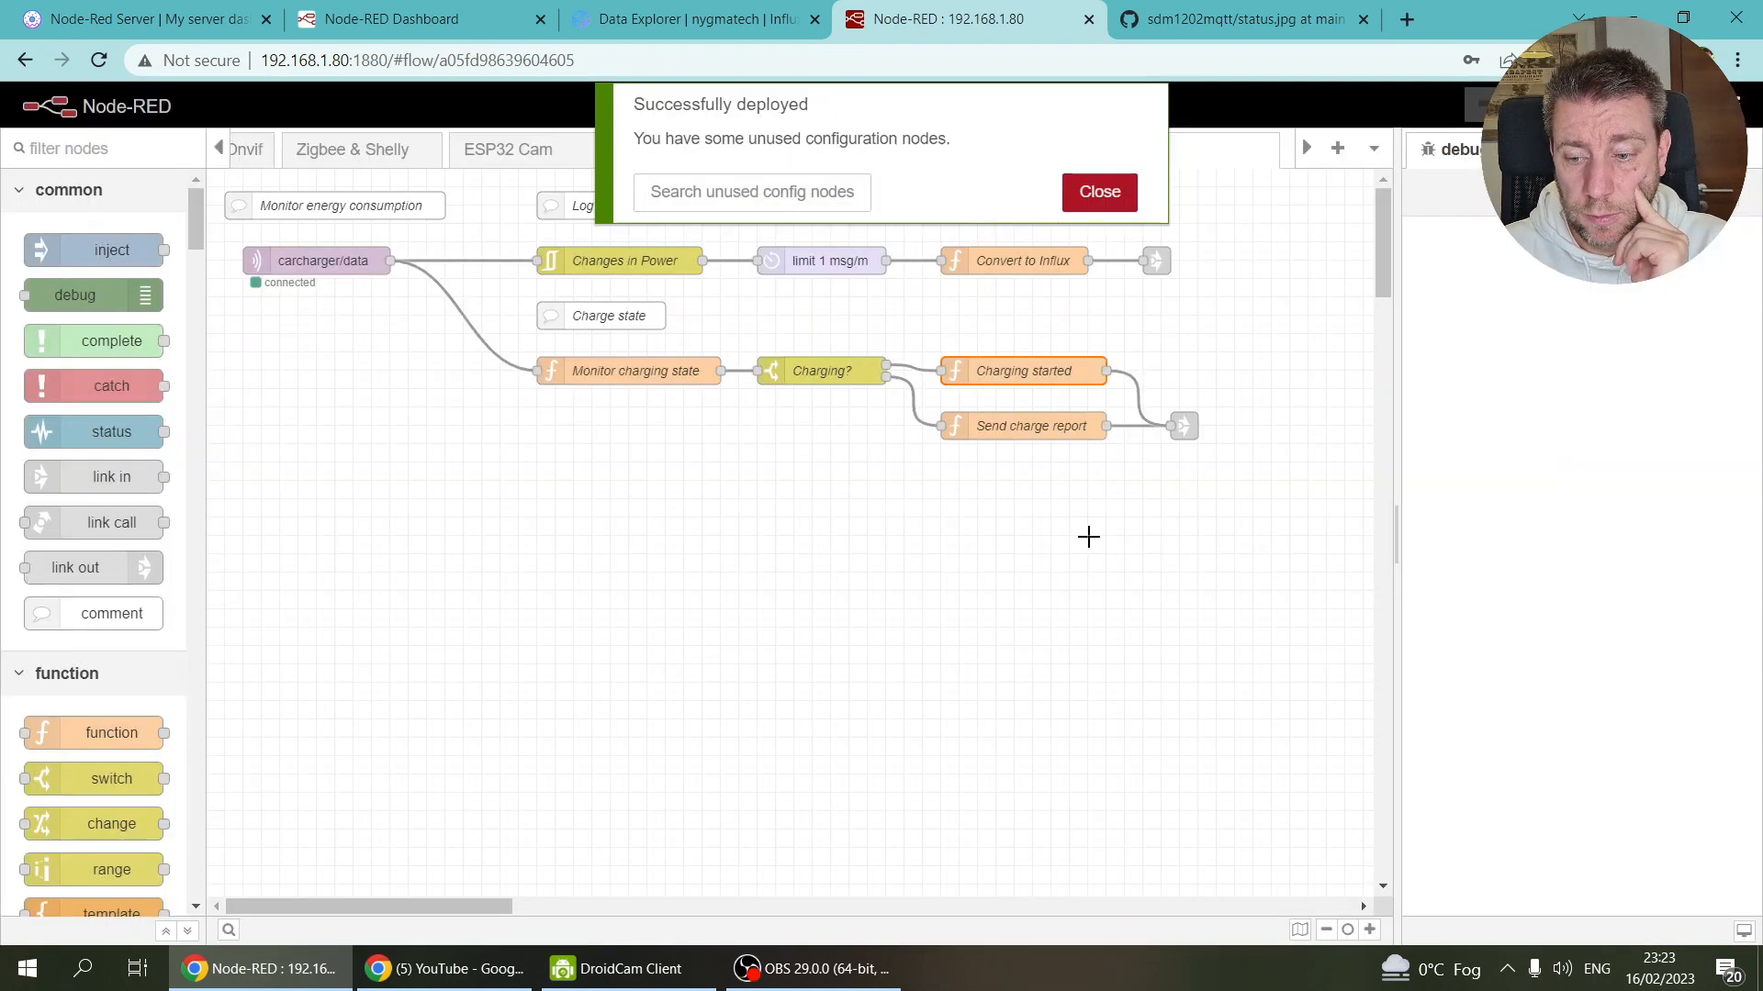
Step: Dismiss the deployment notice and open the MiFlora MQTT flow
click(1115, 194)
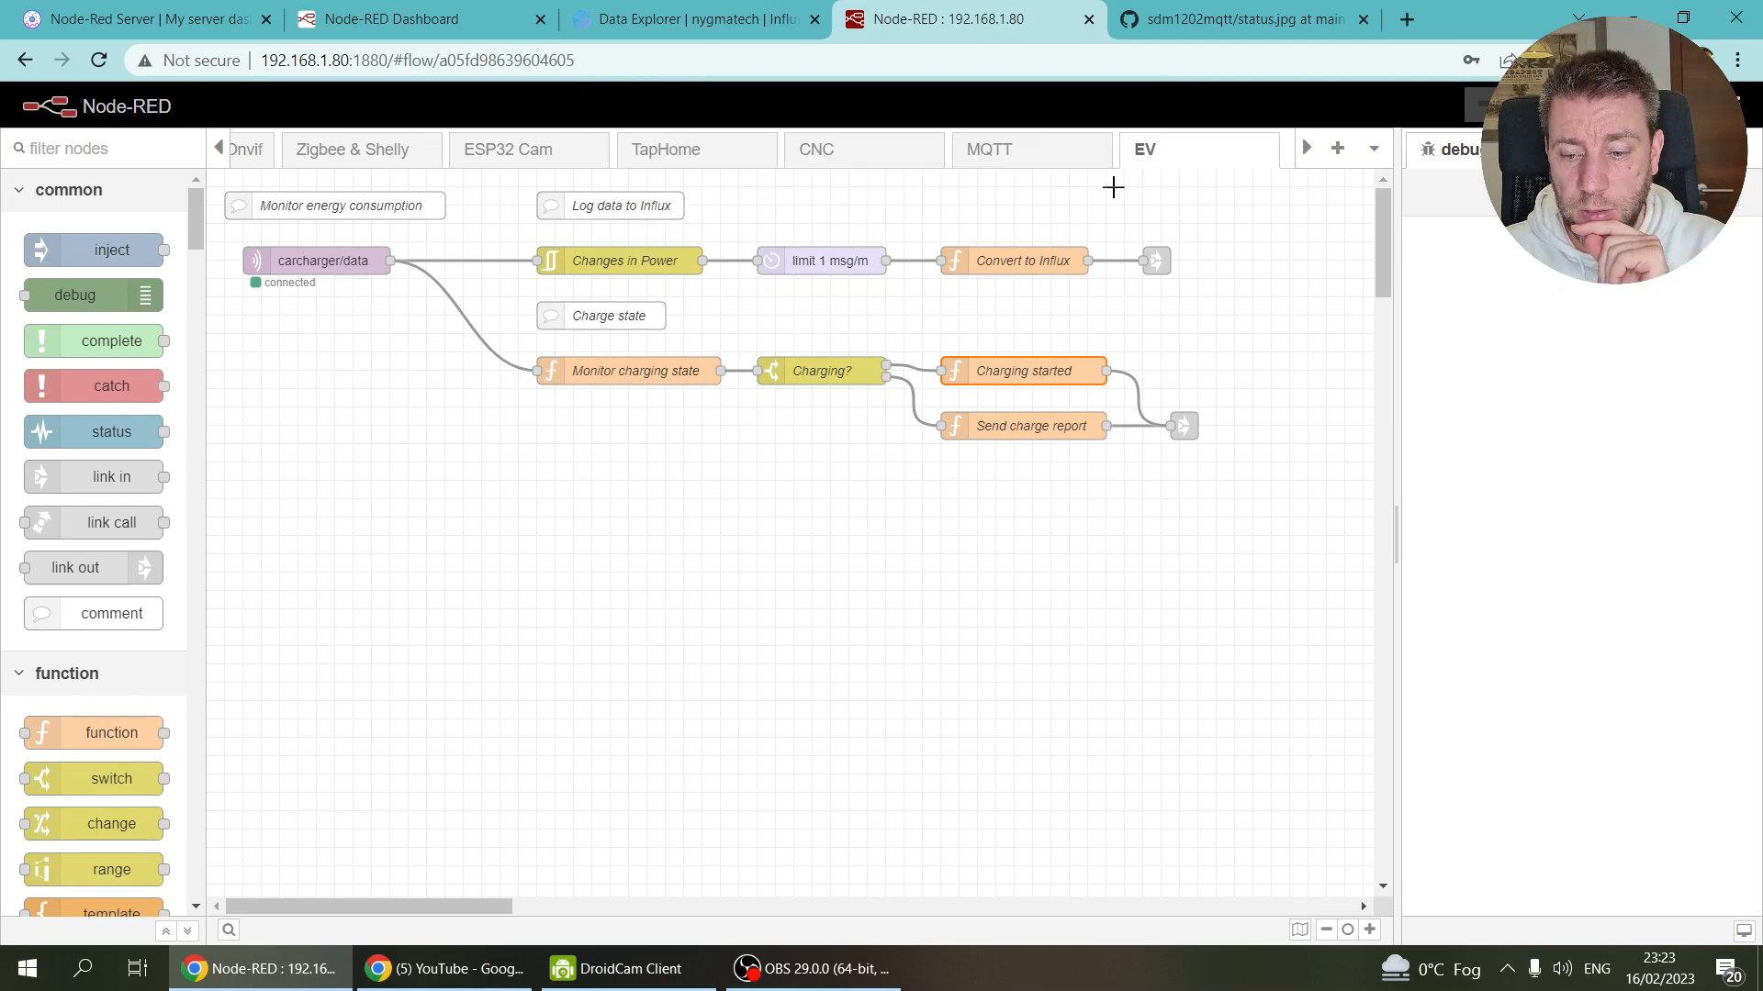
click(221, 149)
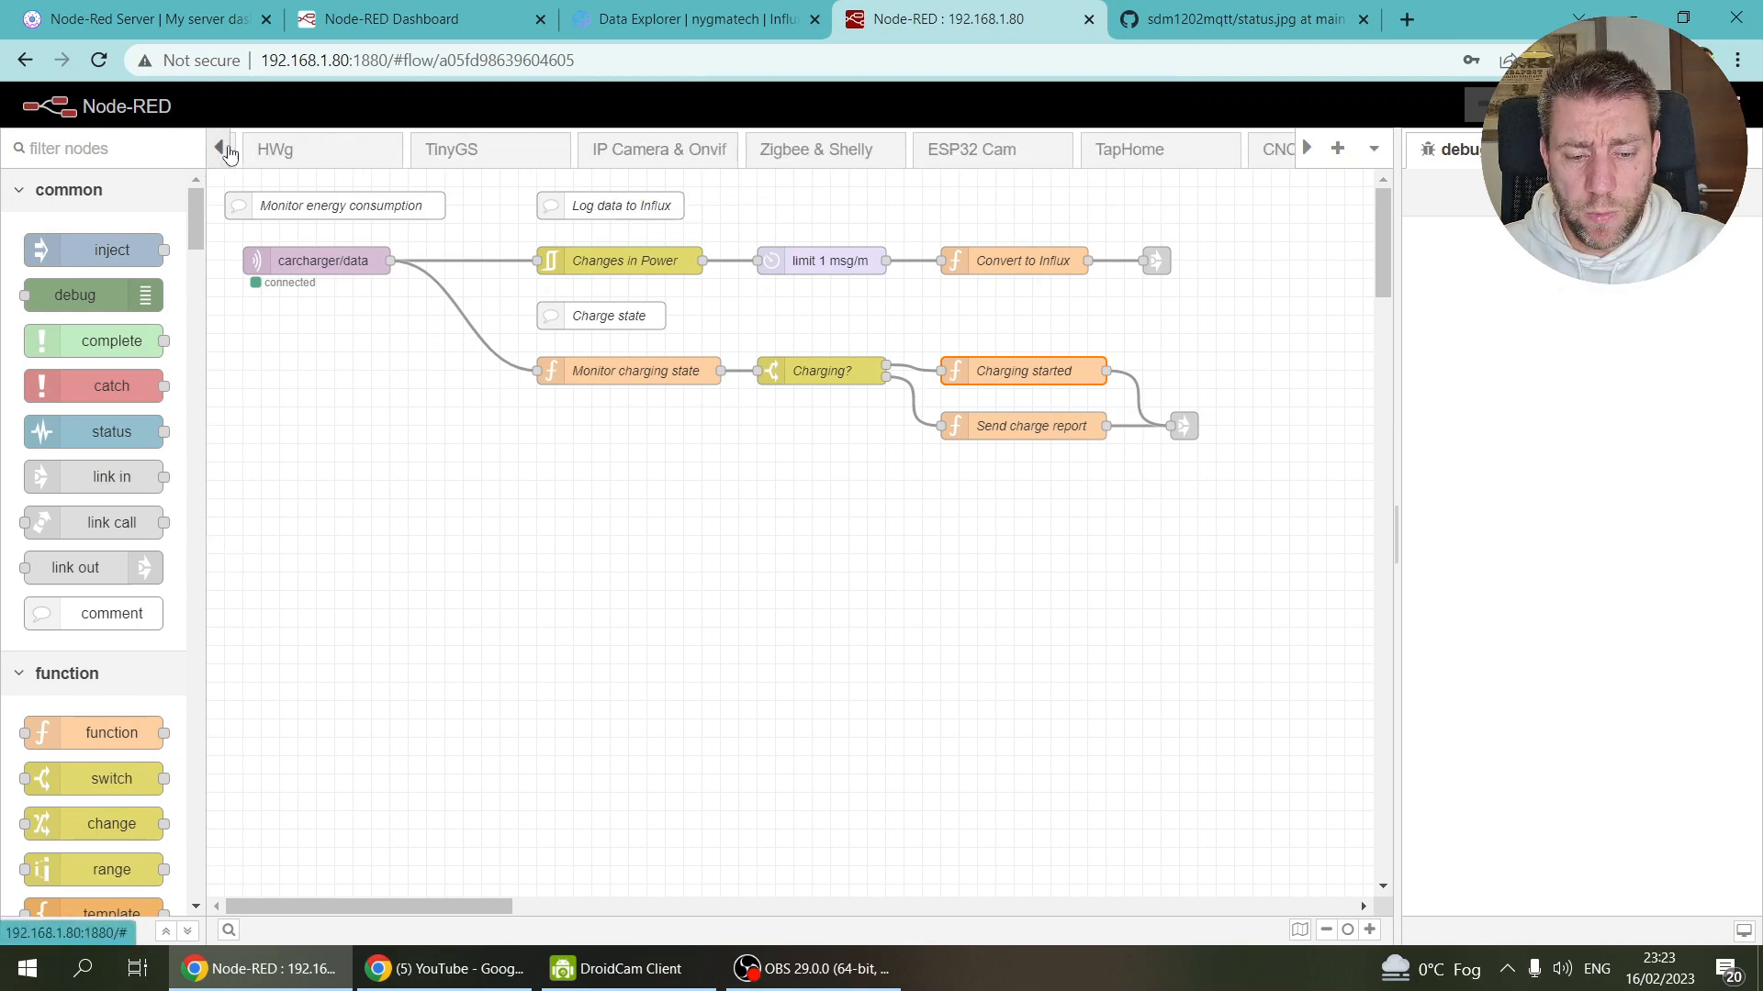
drag(230, 152, 229, 153)
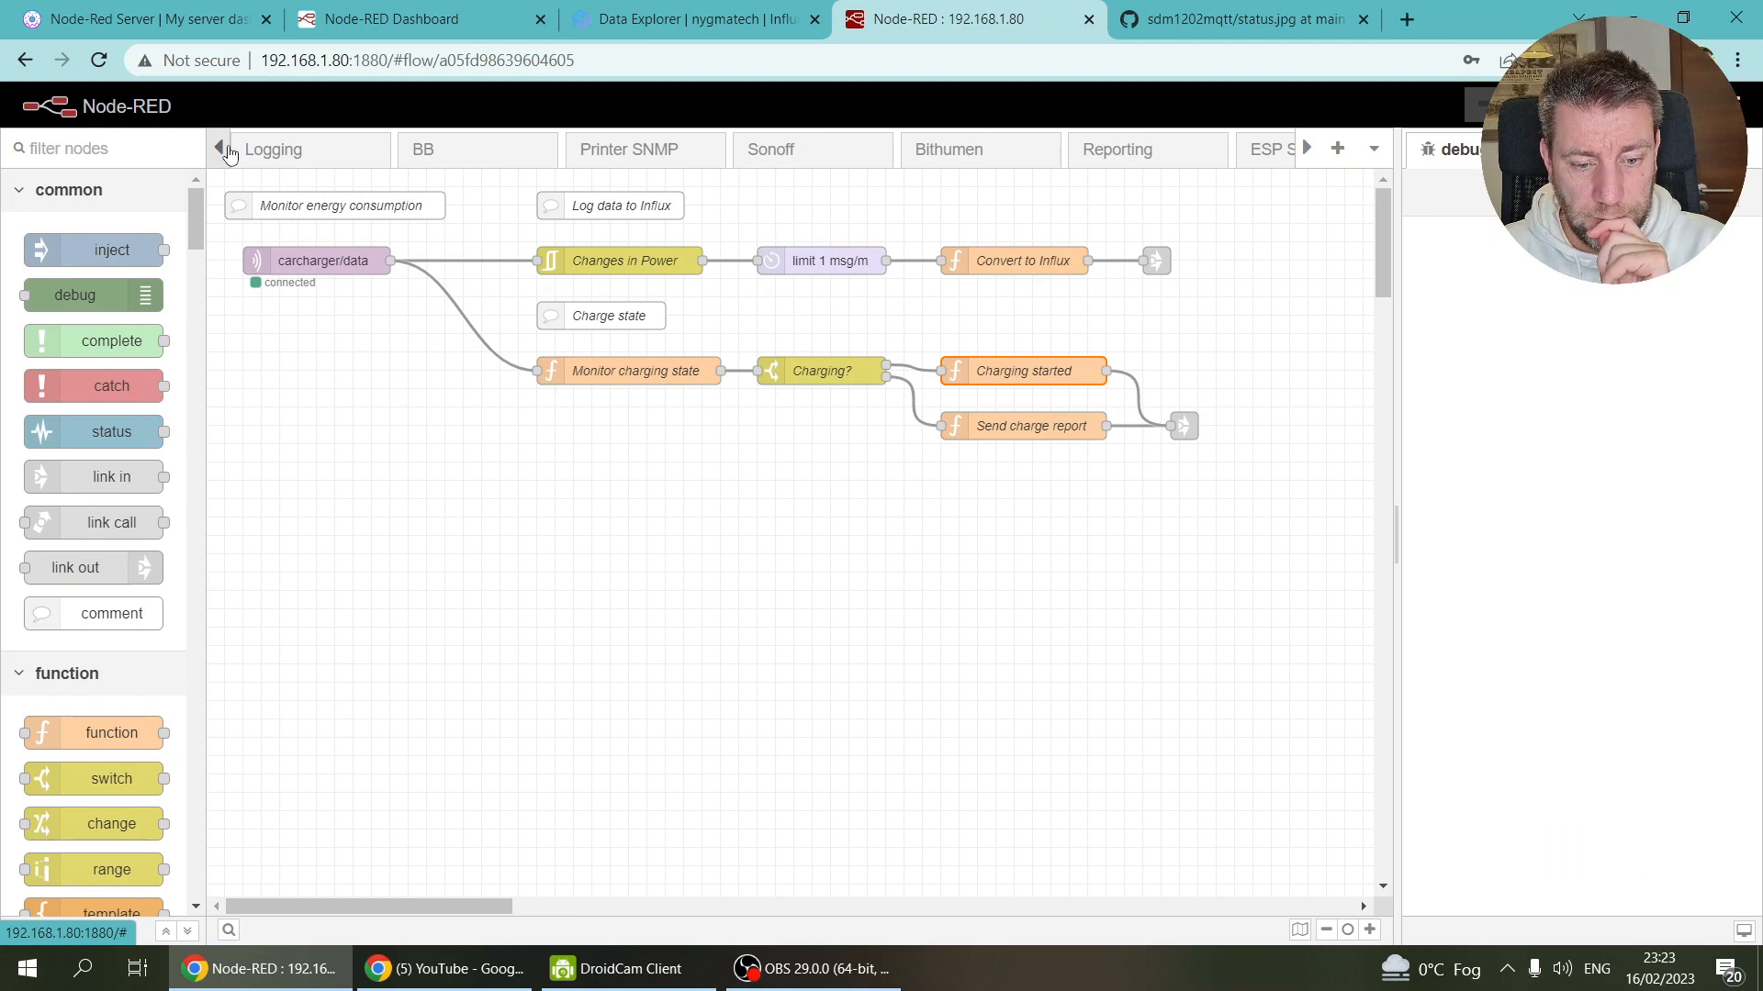
drag(230, 153, 230, 152)
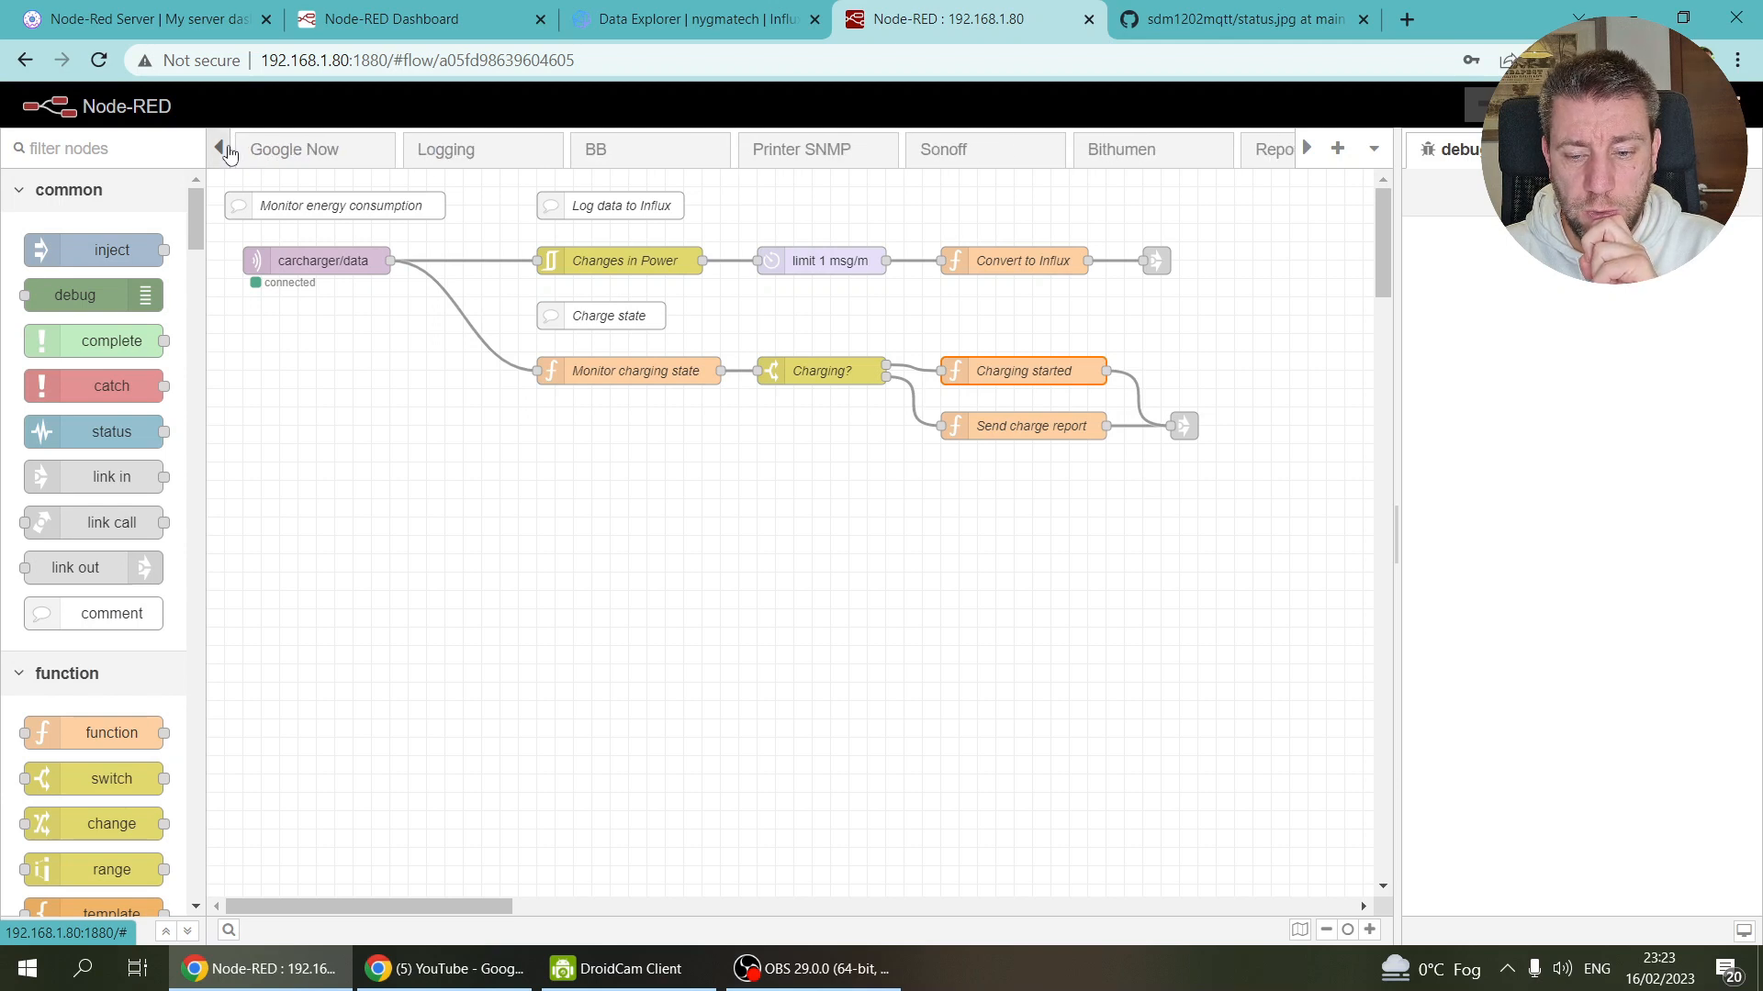
click(1307, 154)
click(1307, 155)
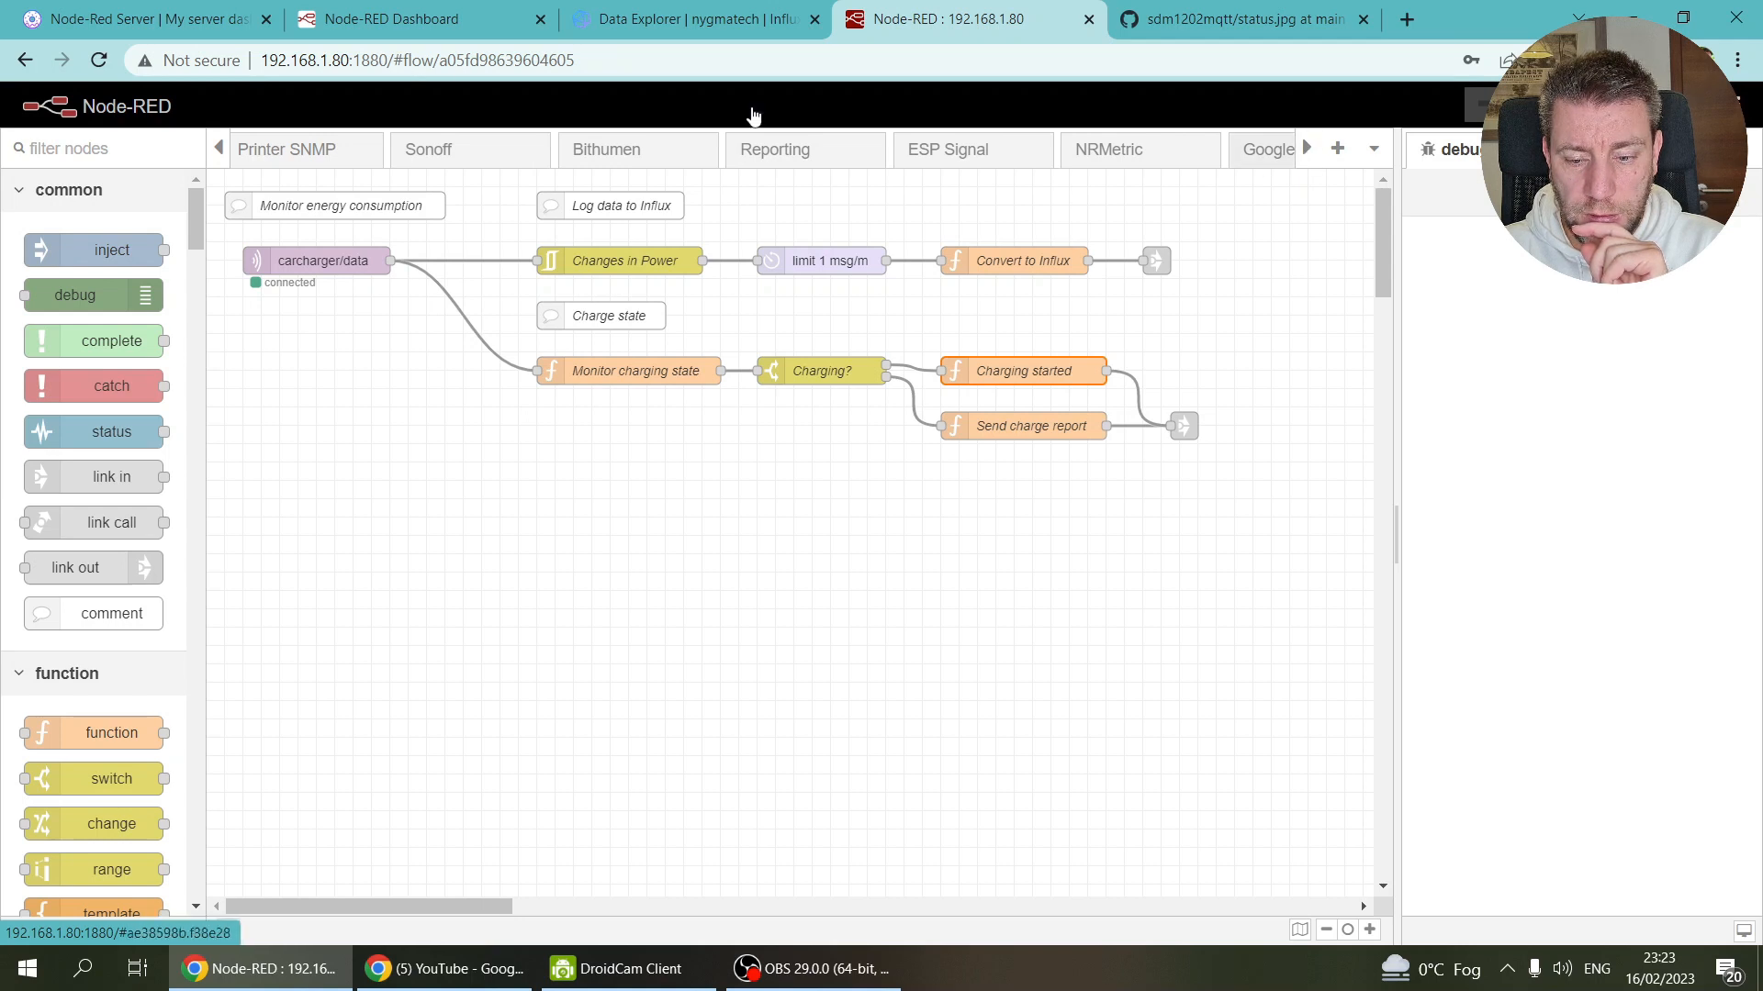
drag(223, 153, 223, 152)
click(791, 156)
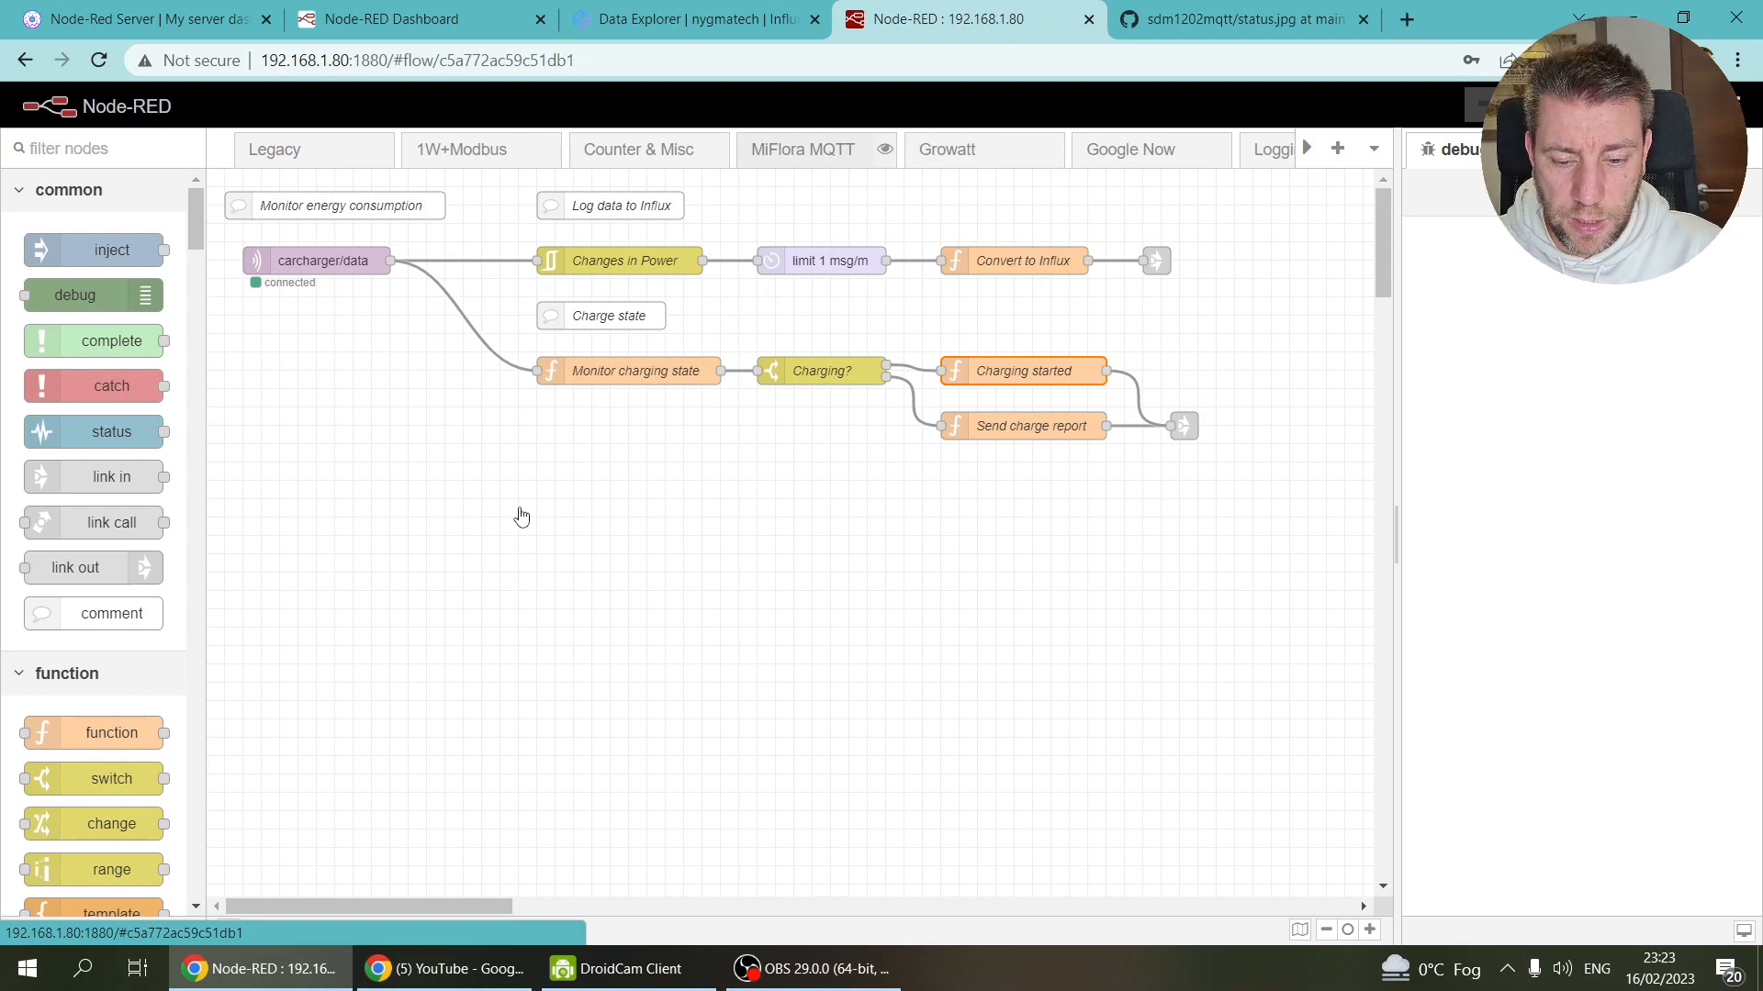
Step: Copy the Online State (New) node and return to the EV flow
scroll(519, 471, down, 1)
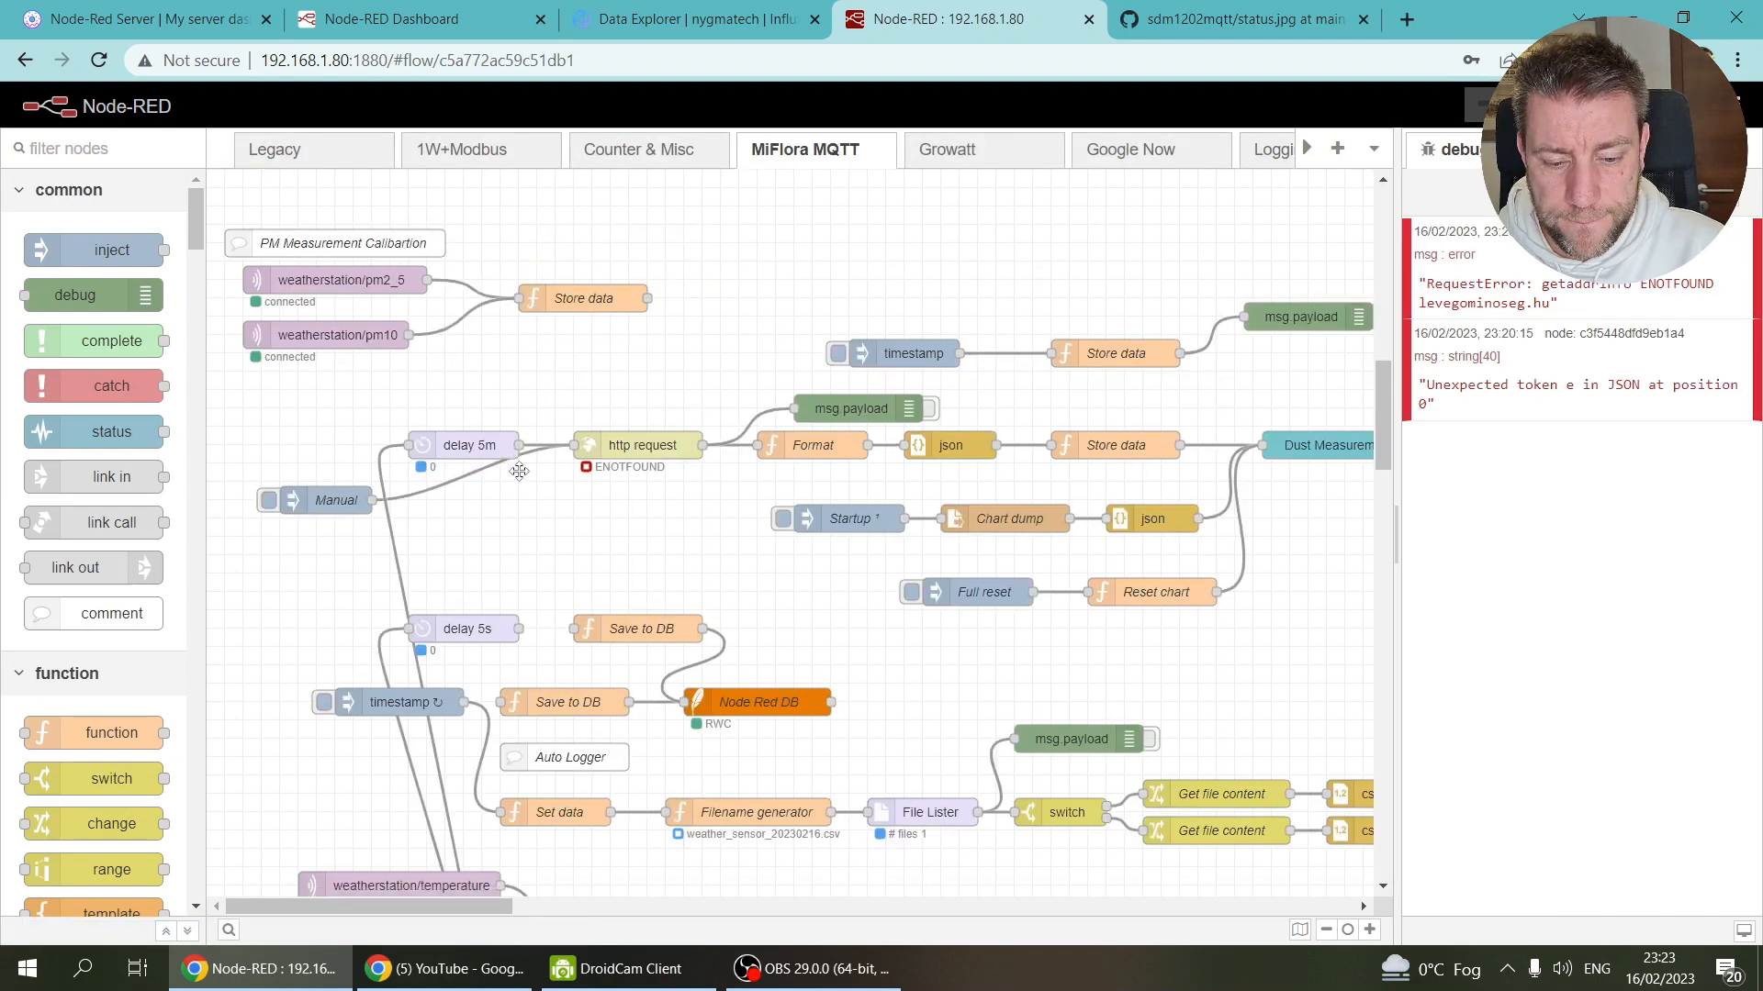
scroll(519, 471, down, 1)
scroll(519, 471, up, 12)
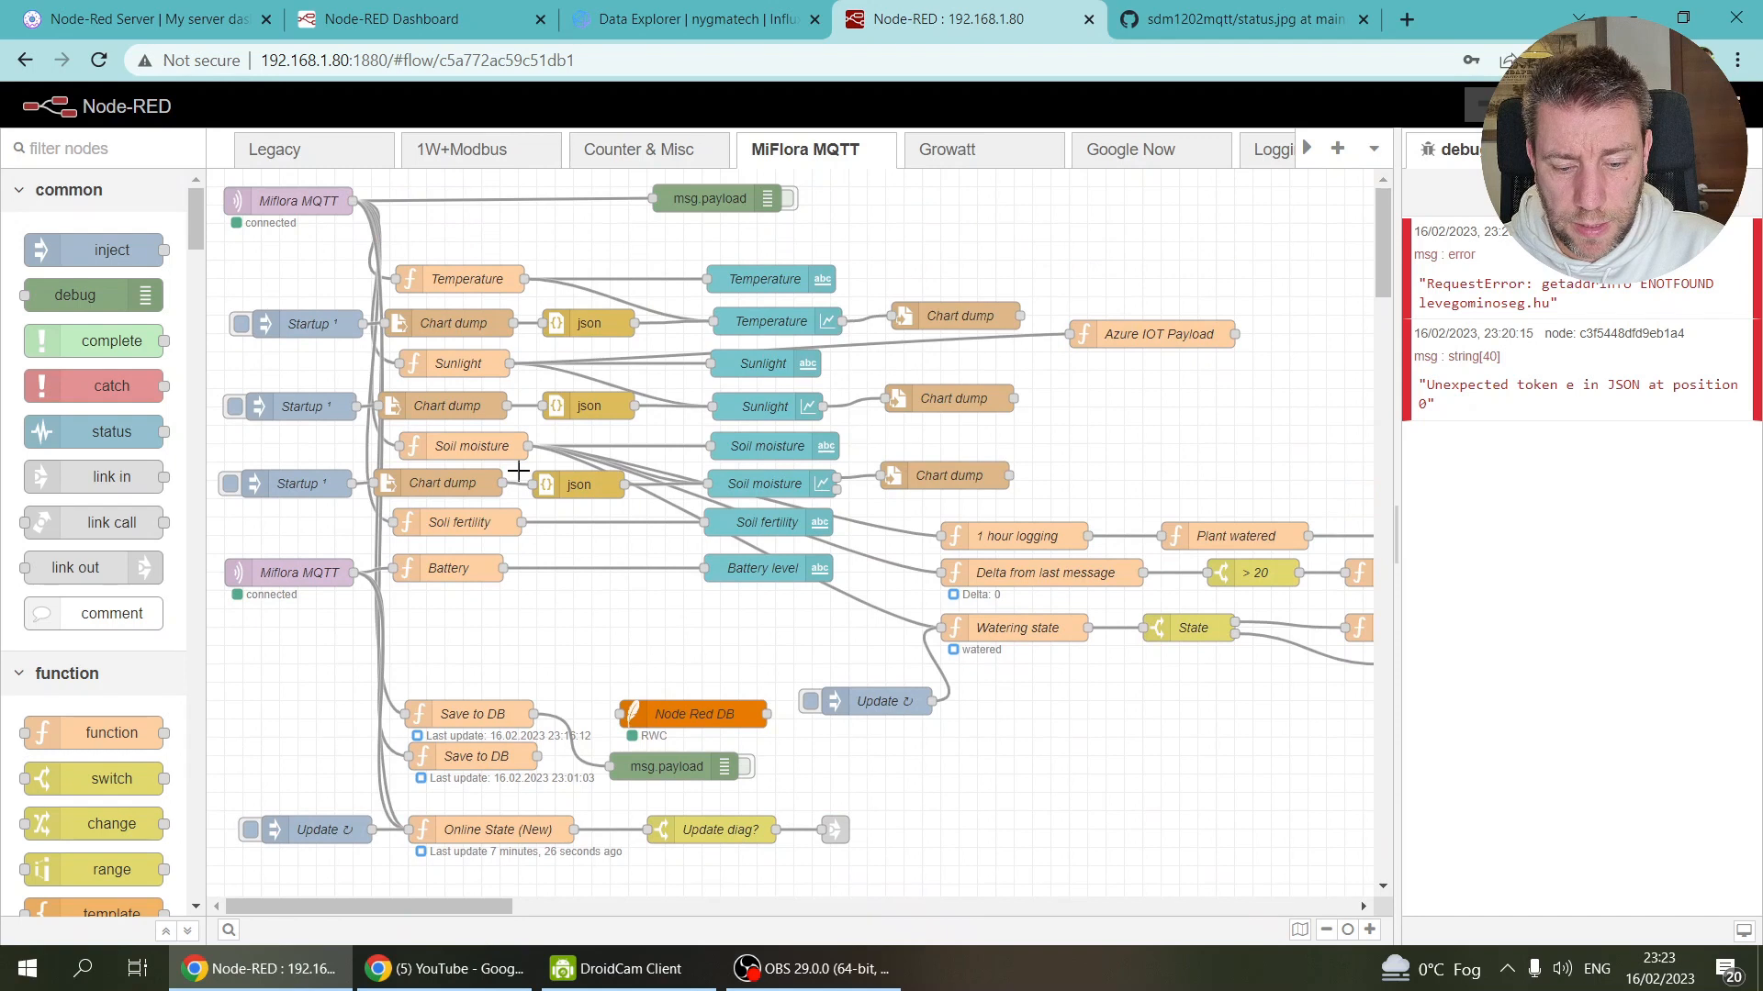
scroll(518, 471, down, 5)
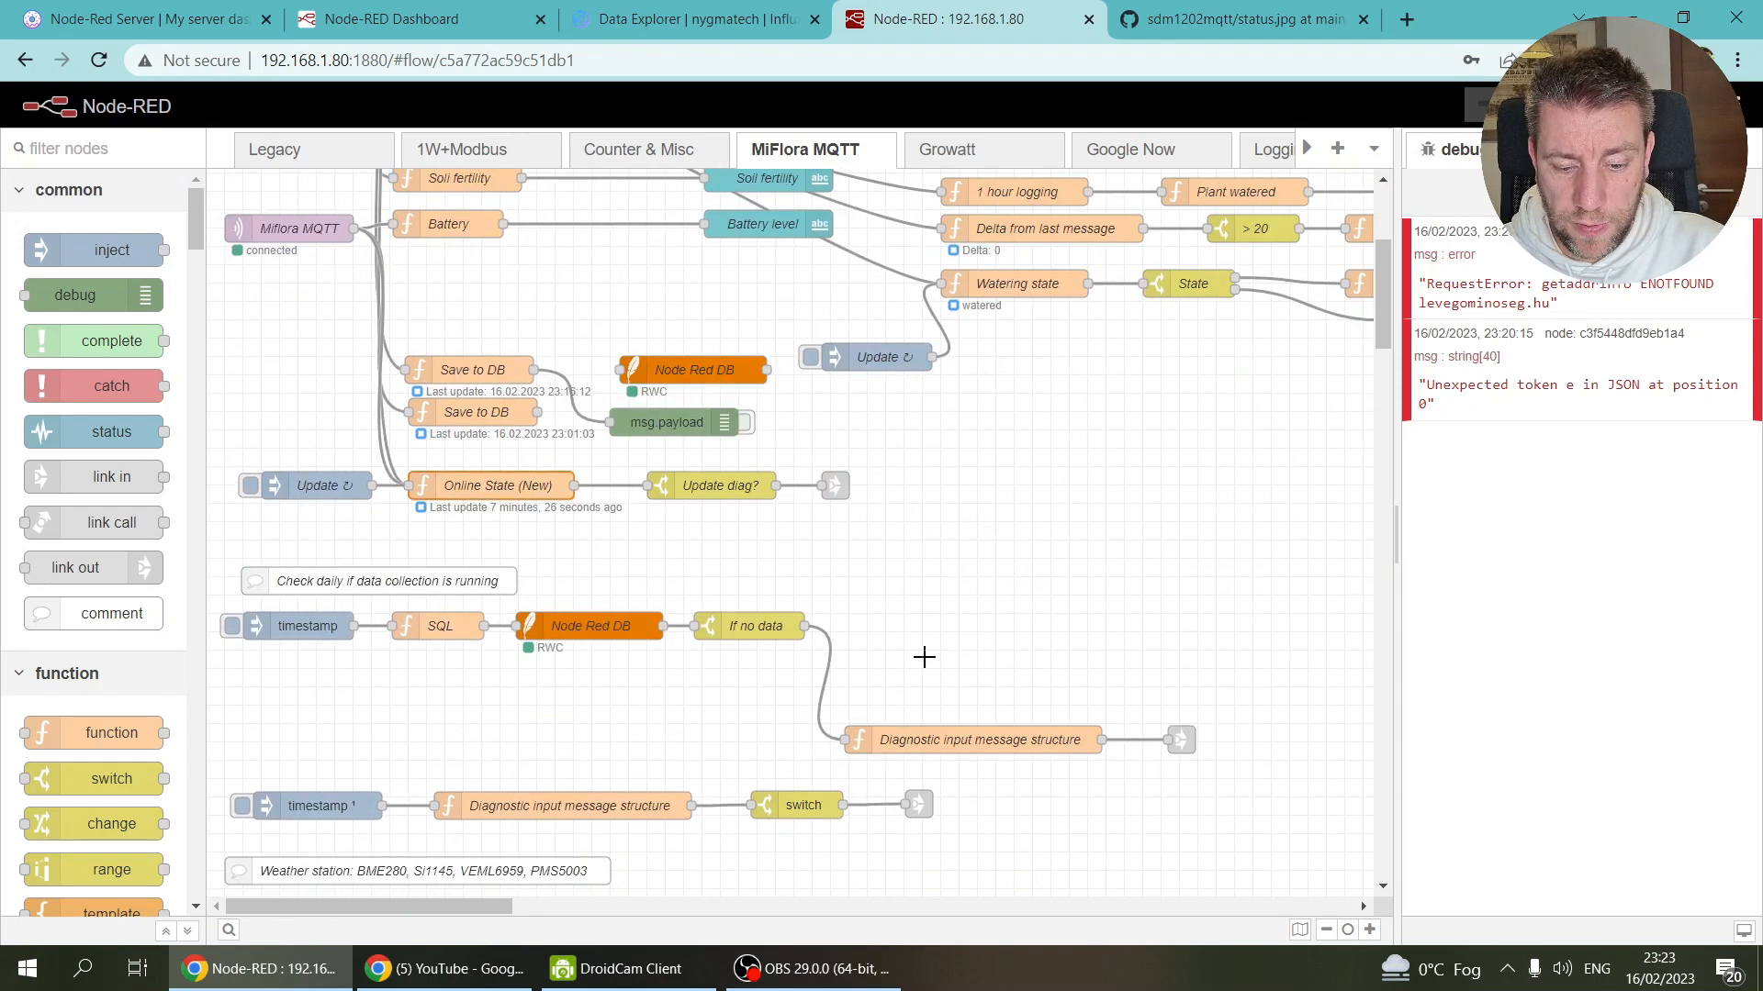
click(454, 490)
key(ctrl+c)
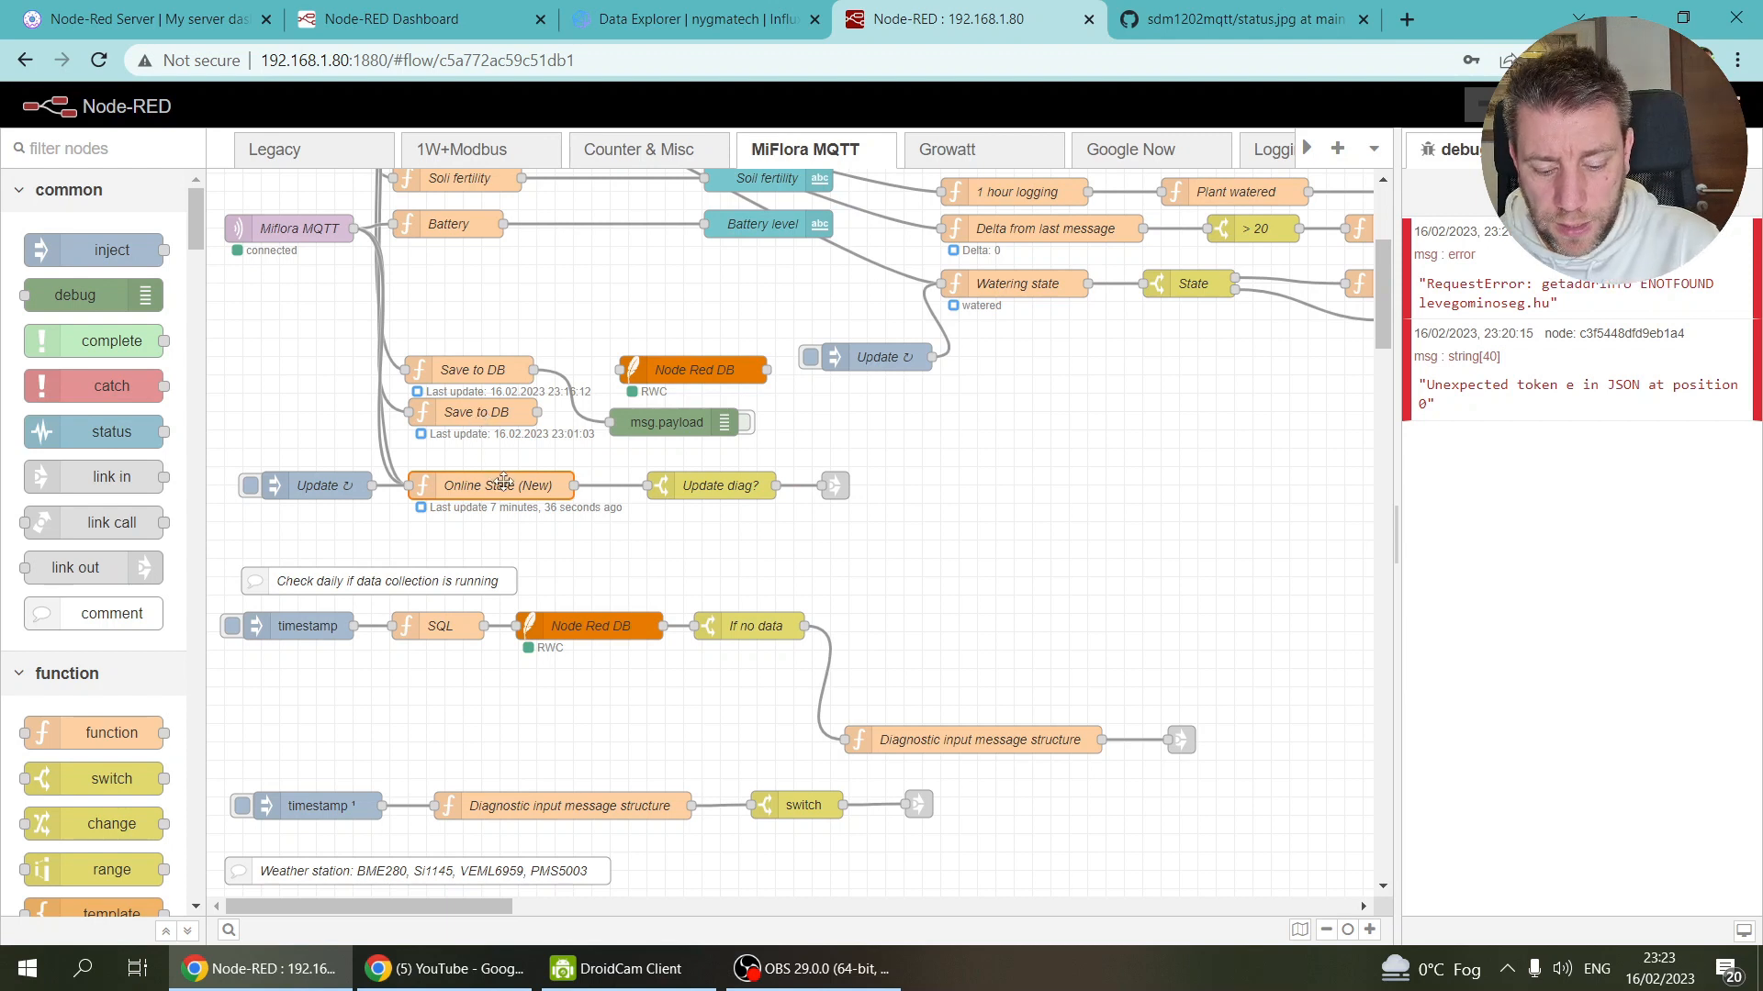
key(ctrl+c)
drag(1303, 156, 1304, 156)
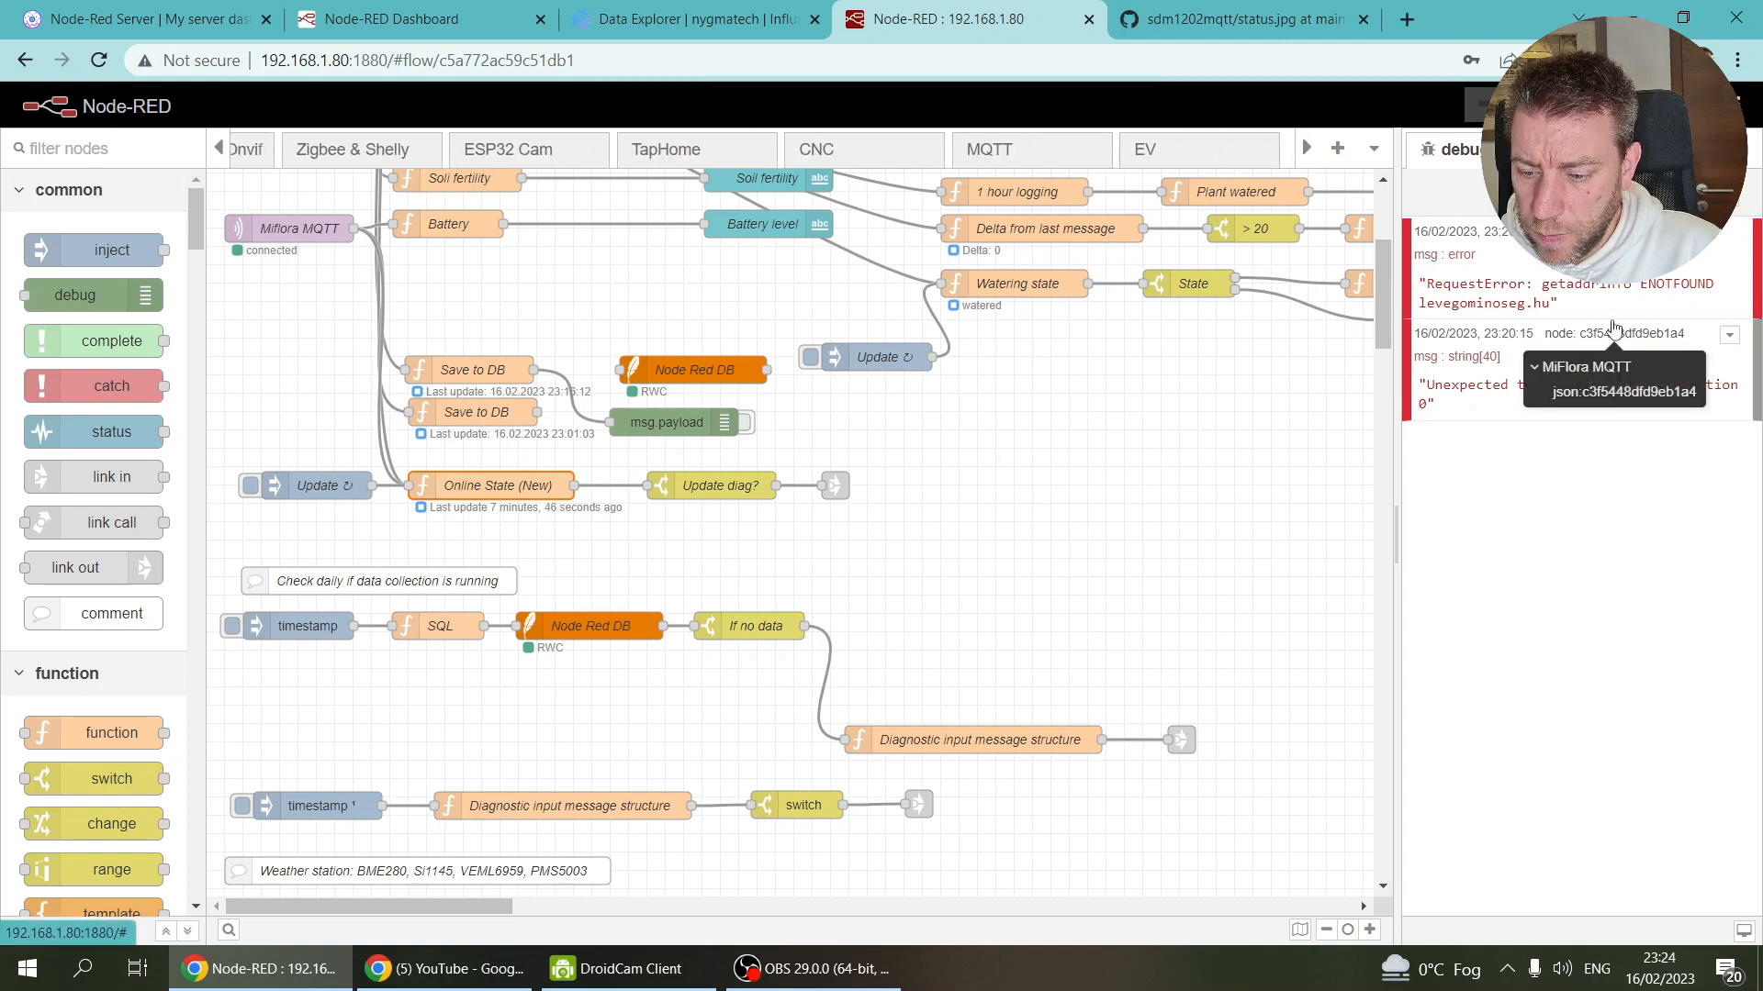
click(1205, 155)
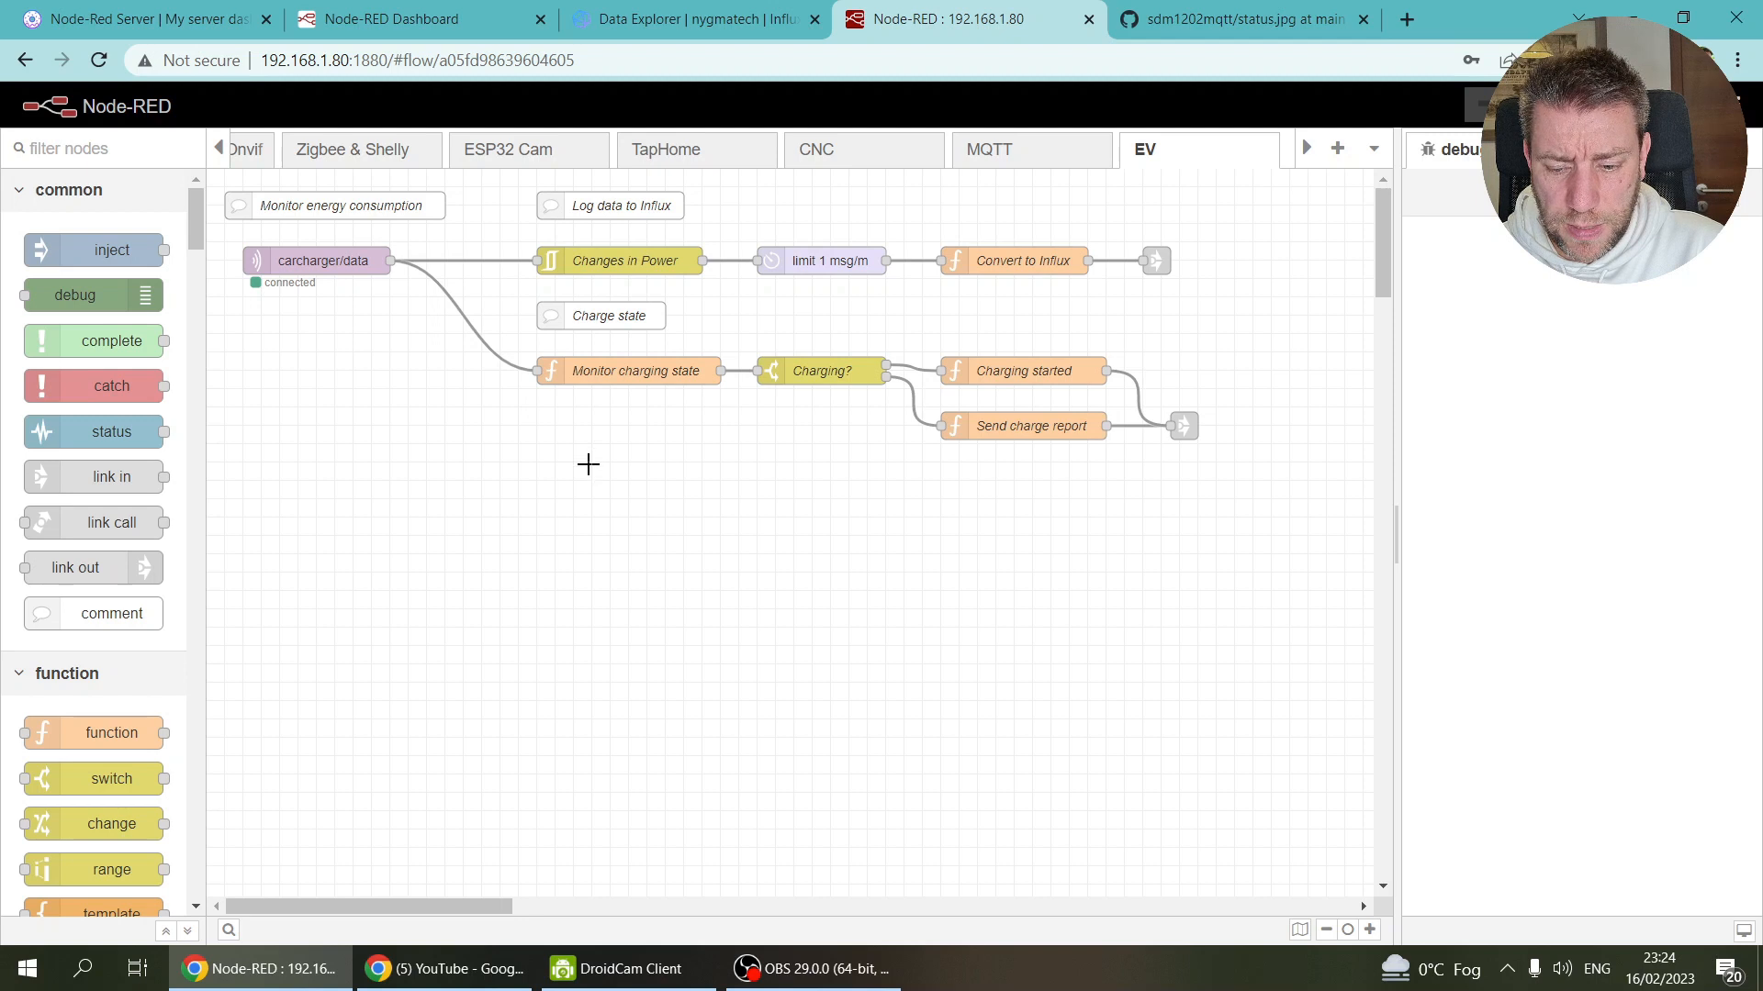
Step: Paste Online State (New) into the EV flow and read through its Miflora code
key(ctrl+v)
click(612, 498)
key(Return)
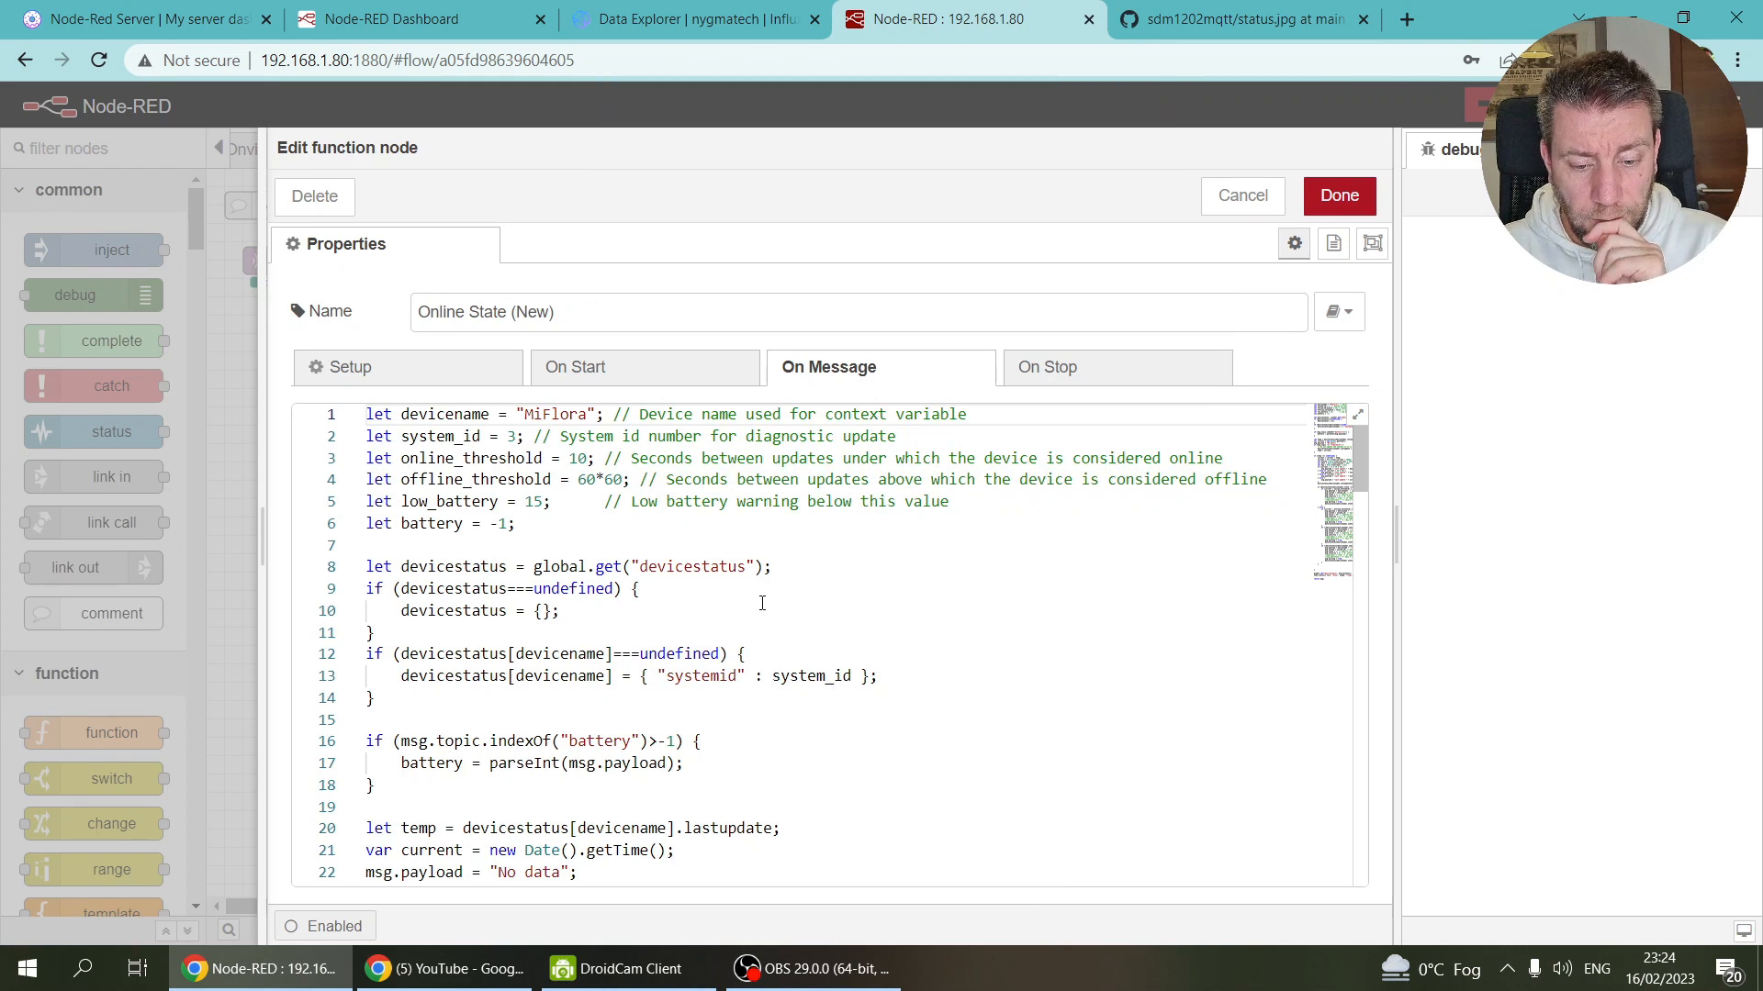
scroll(762, 602, down, 4)
scroll(762, 602, up, 4)
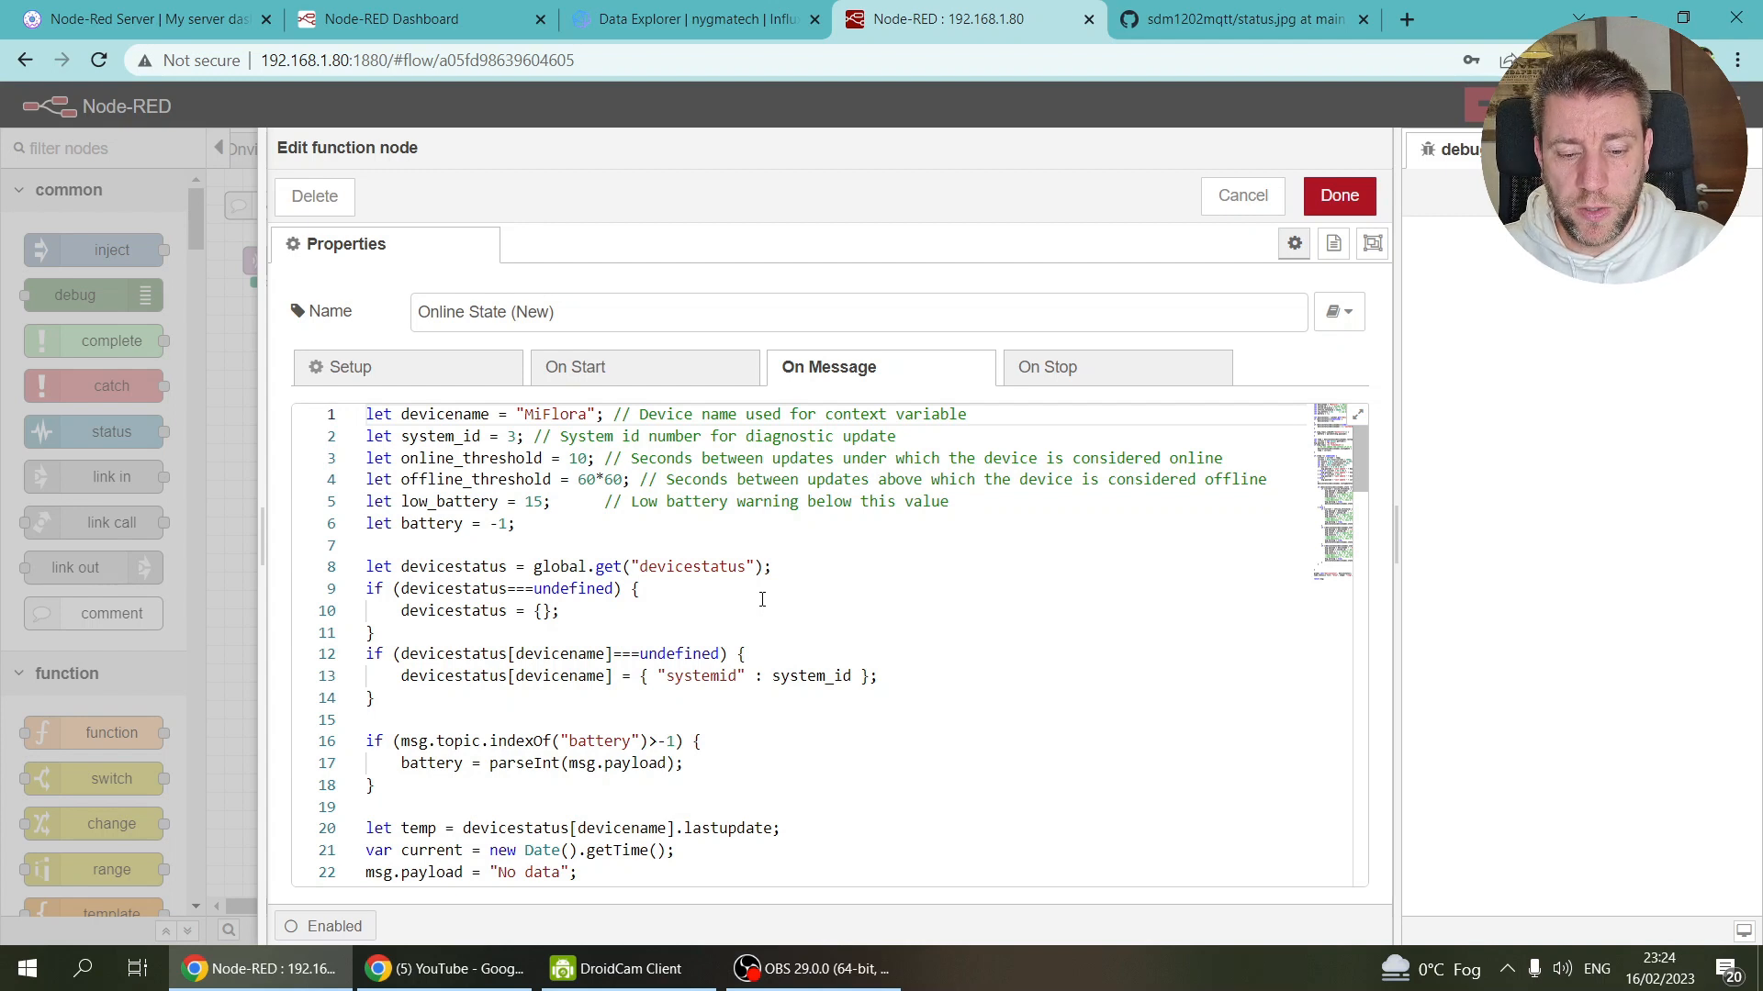
scroll(761, 600, down, 4)
scroll(762, 599, down, 2)
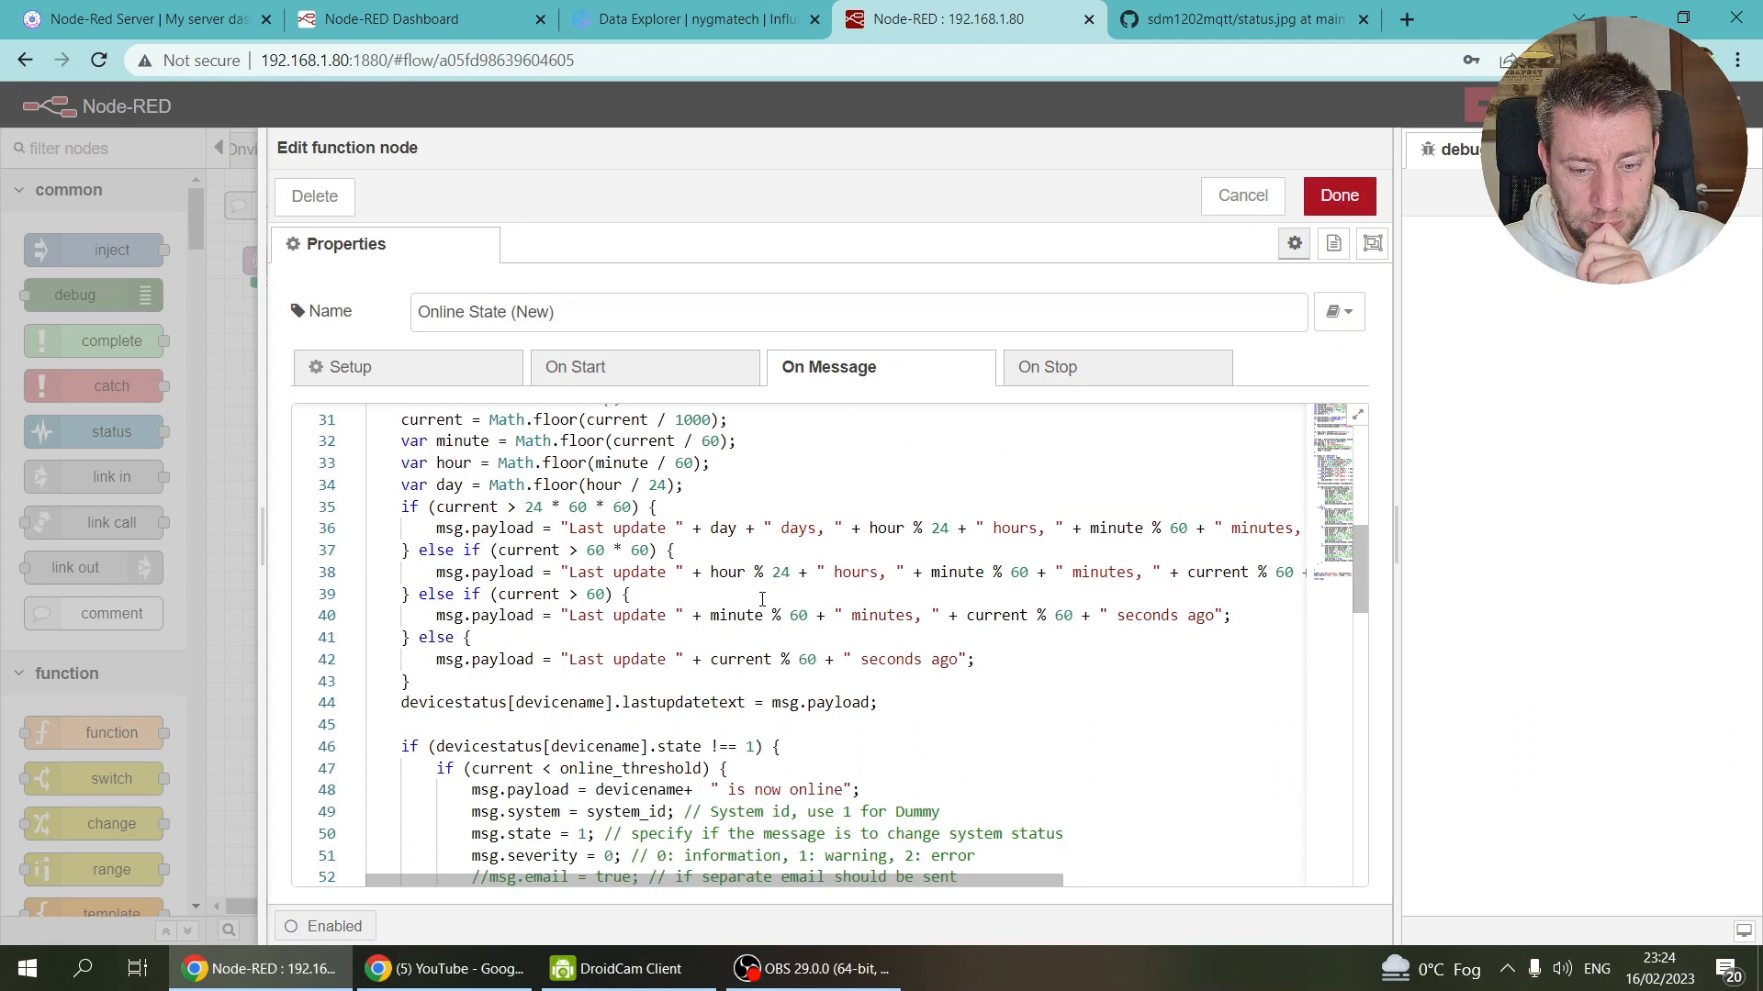
scroll(762, 599, down, 11)
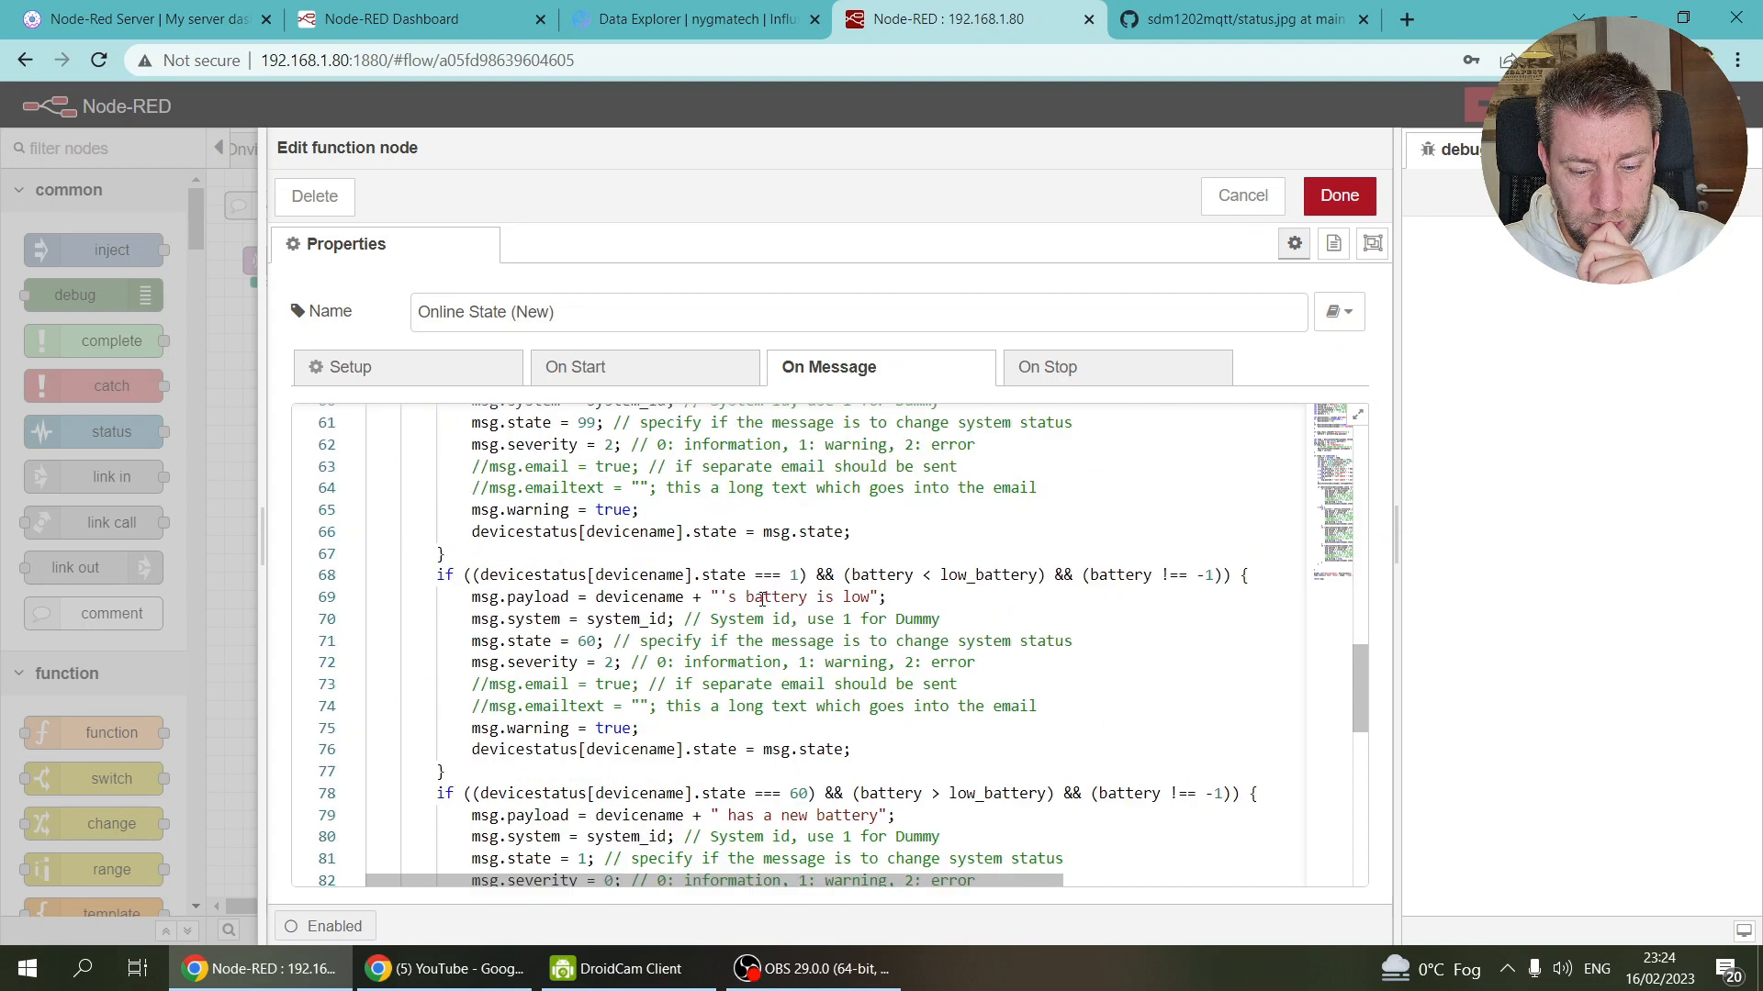
scroll(762, 600, down, 2)
scroll(762, 599, up, 20)
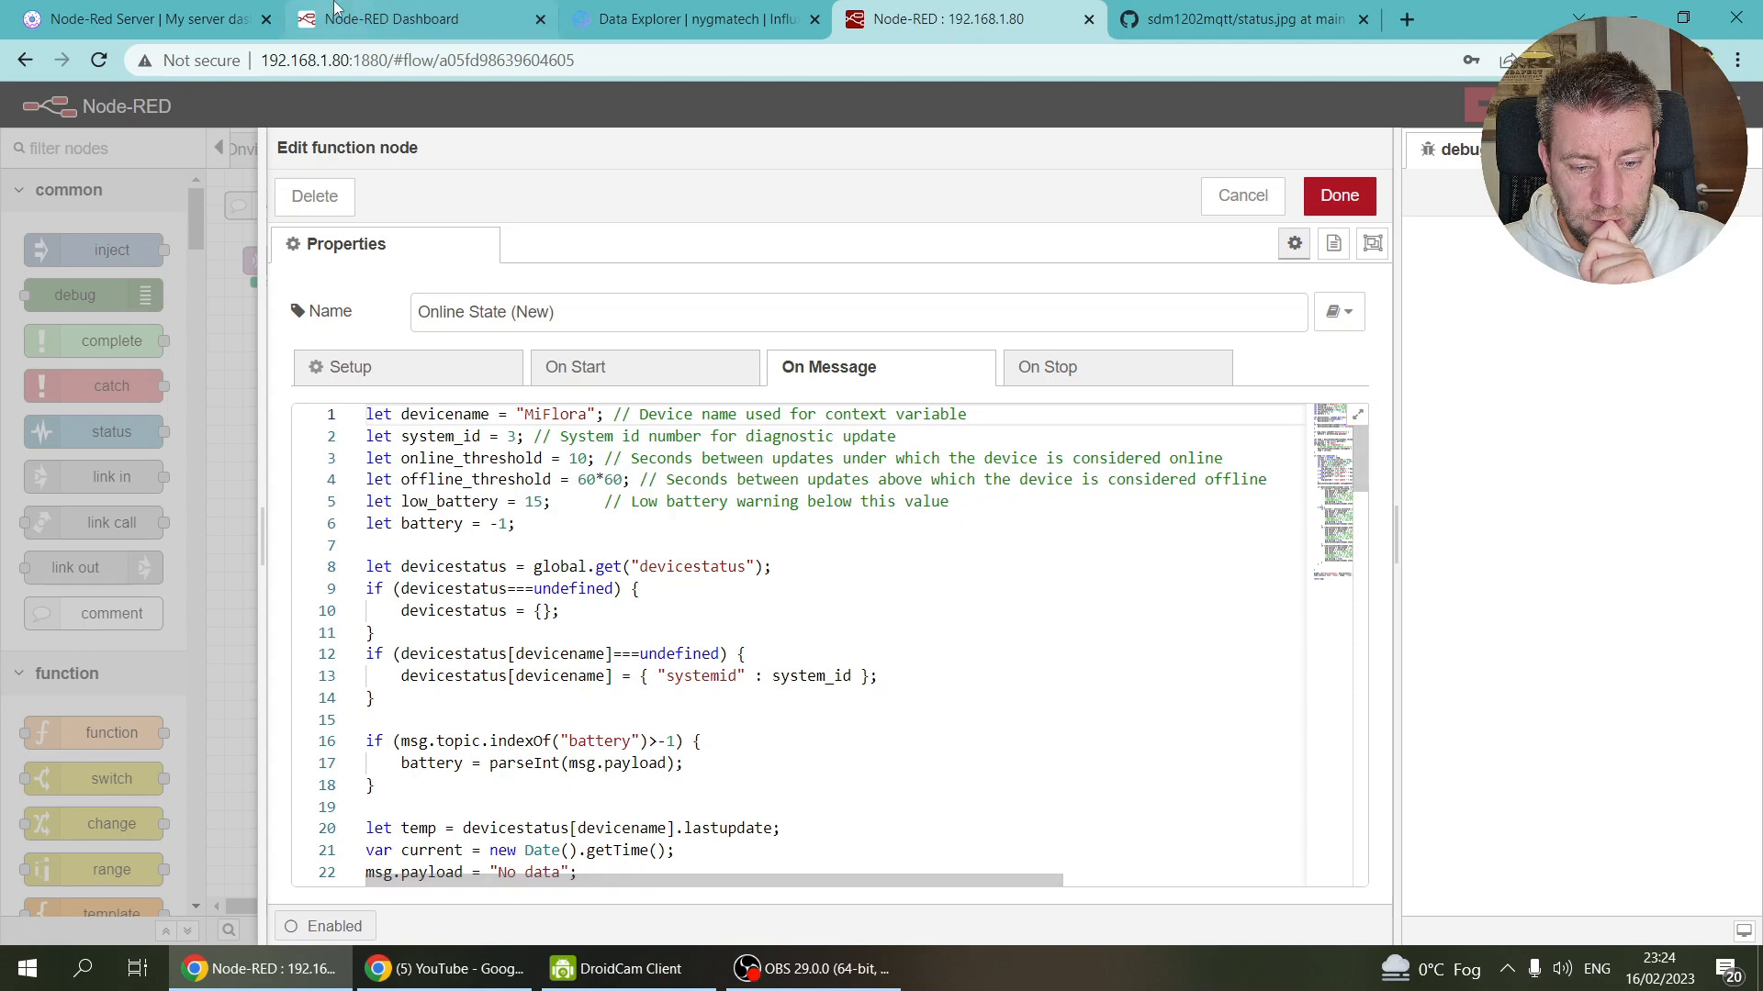
click(395, 18)
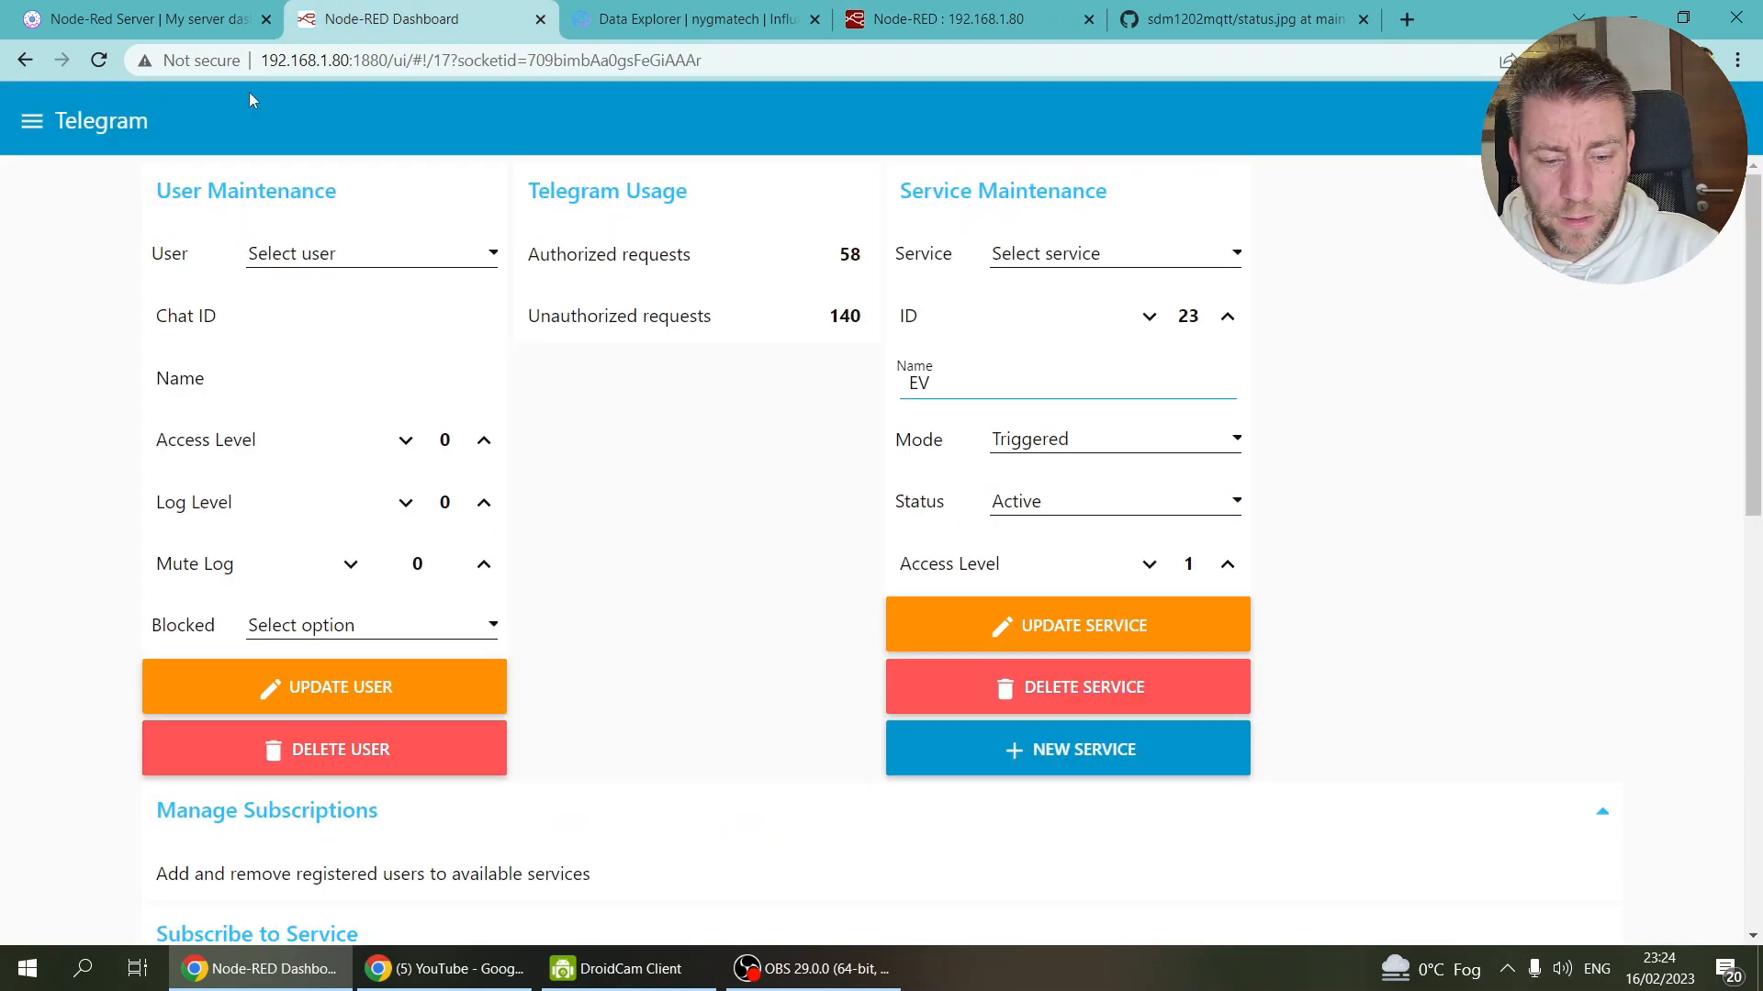
Step: On the Logs page, create a new system and select the [101] New system entry
click(35, 127)
click(79, 460)
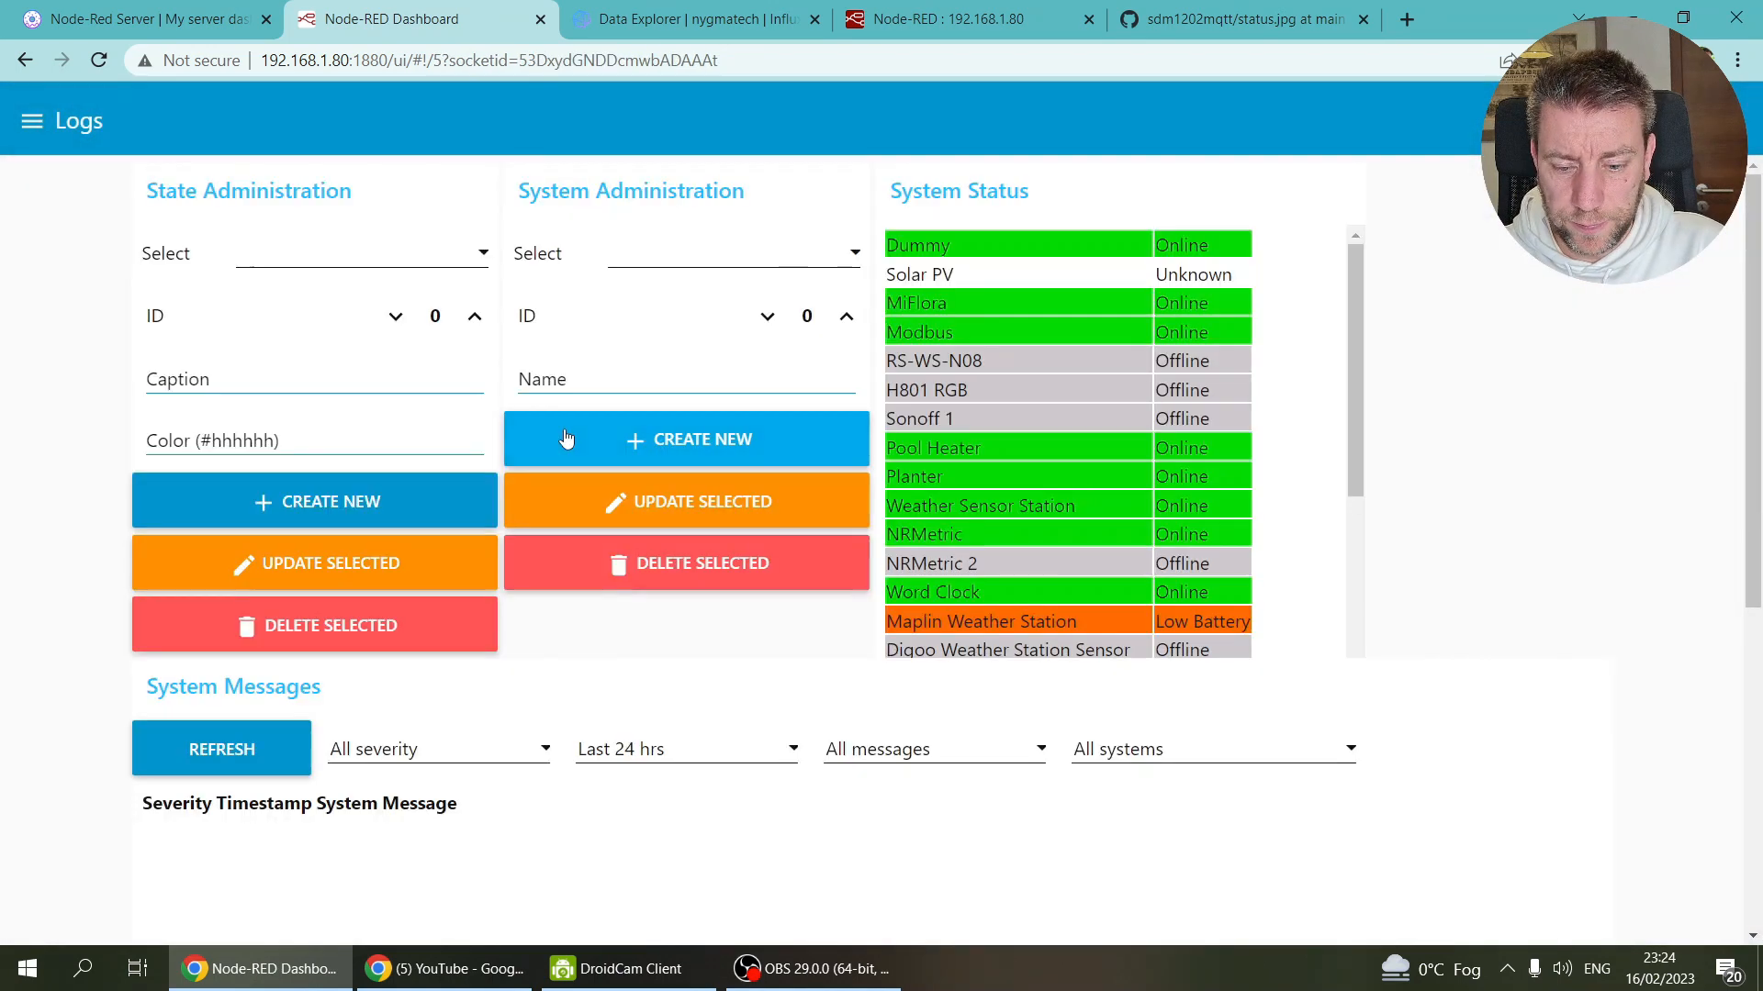
drag(1356, 275, 1344, 584)
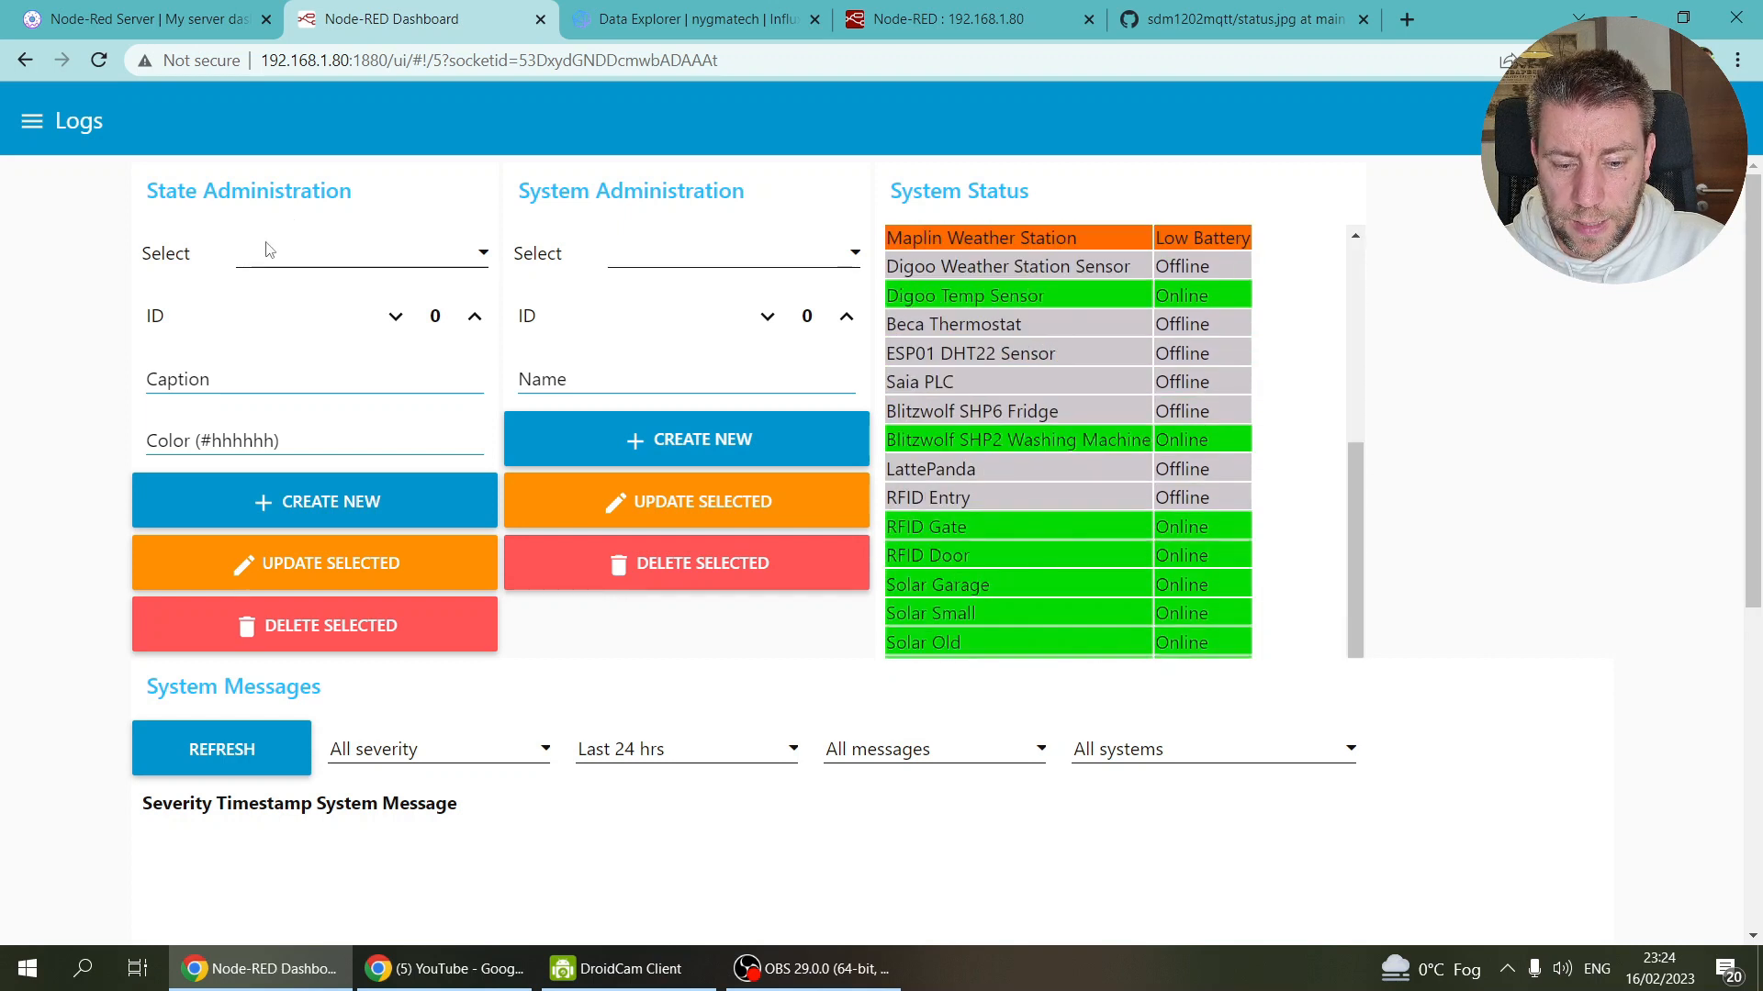
click(685, 439)
click(772, 250)
scroll(771, 354, down, 8)
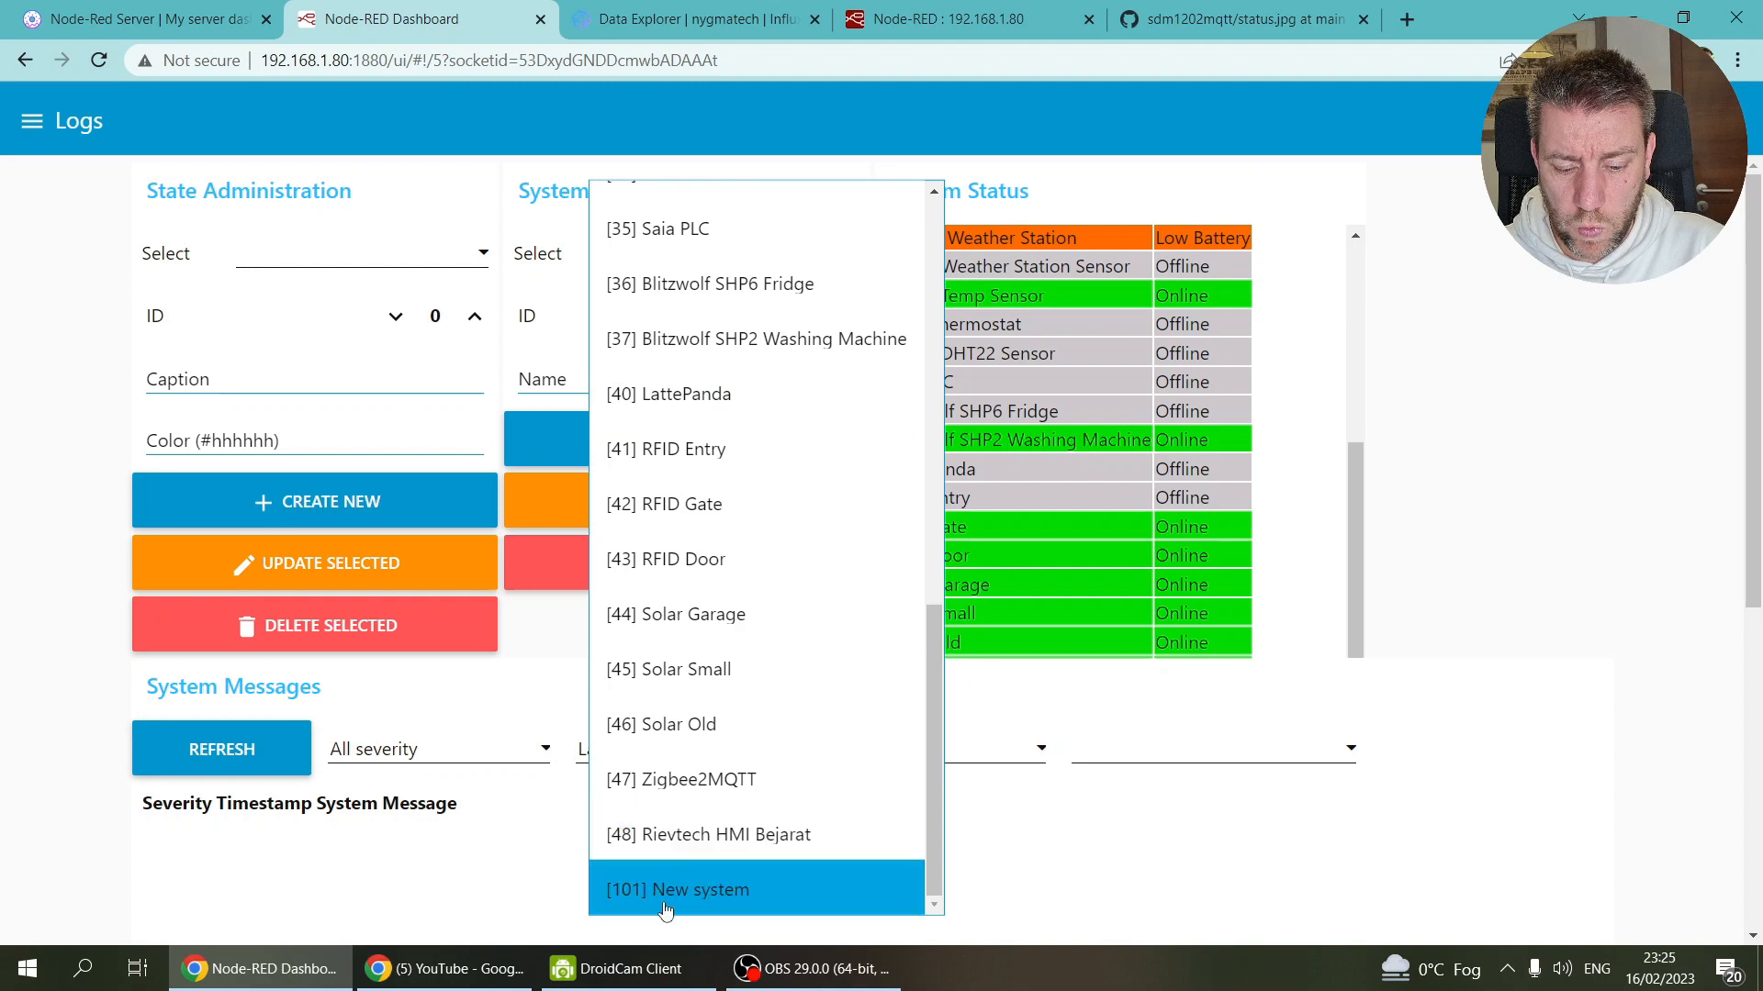
click(716, 903)
Step: Set the system ID to 49, name it EV Charger, and update it
click(767, 317)
drag(769, 327, 769, 327)
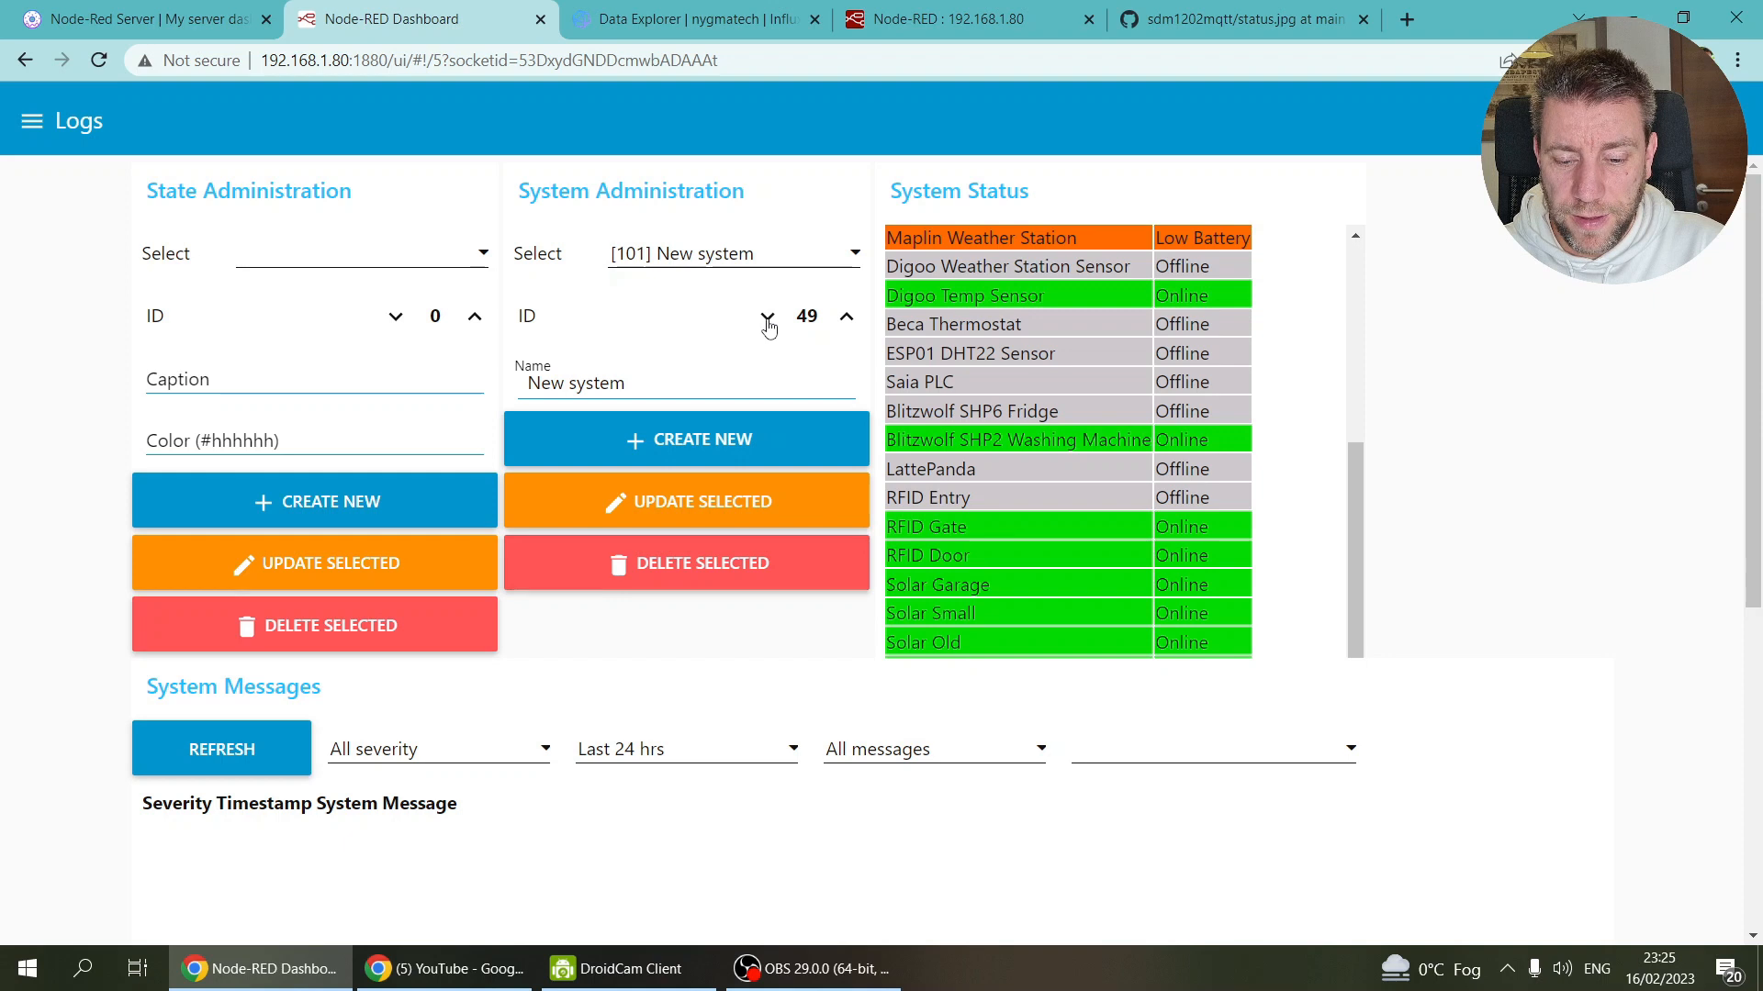
click(634, 381)
key(BackSpace)
key(BackSpace)
key(BackSpace)
key(BackSpace)
key(BackSpace)
key(BackSpace)
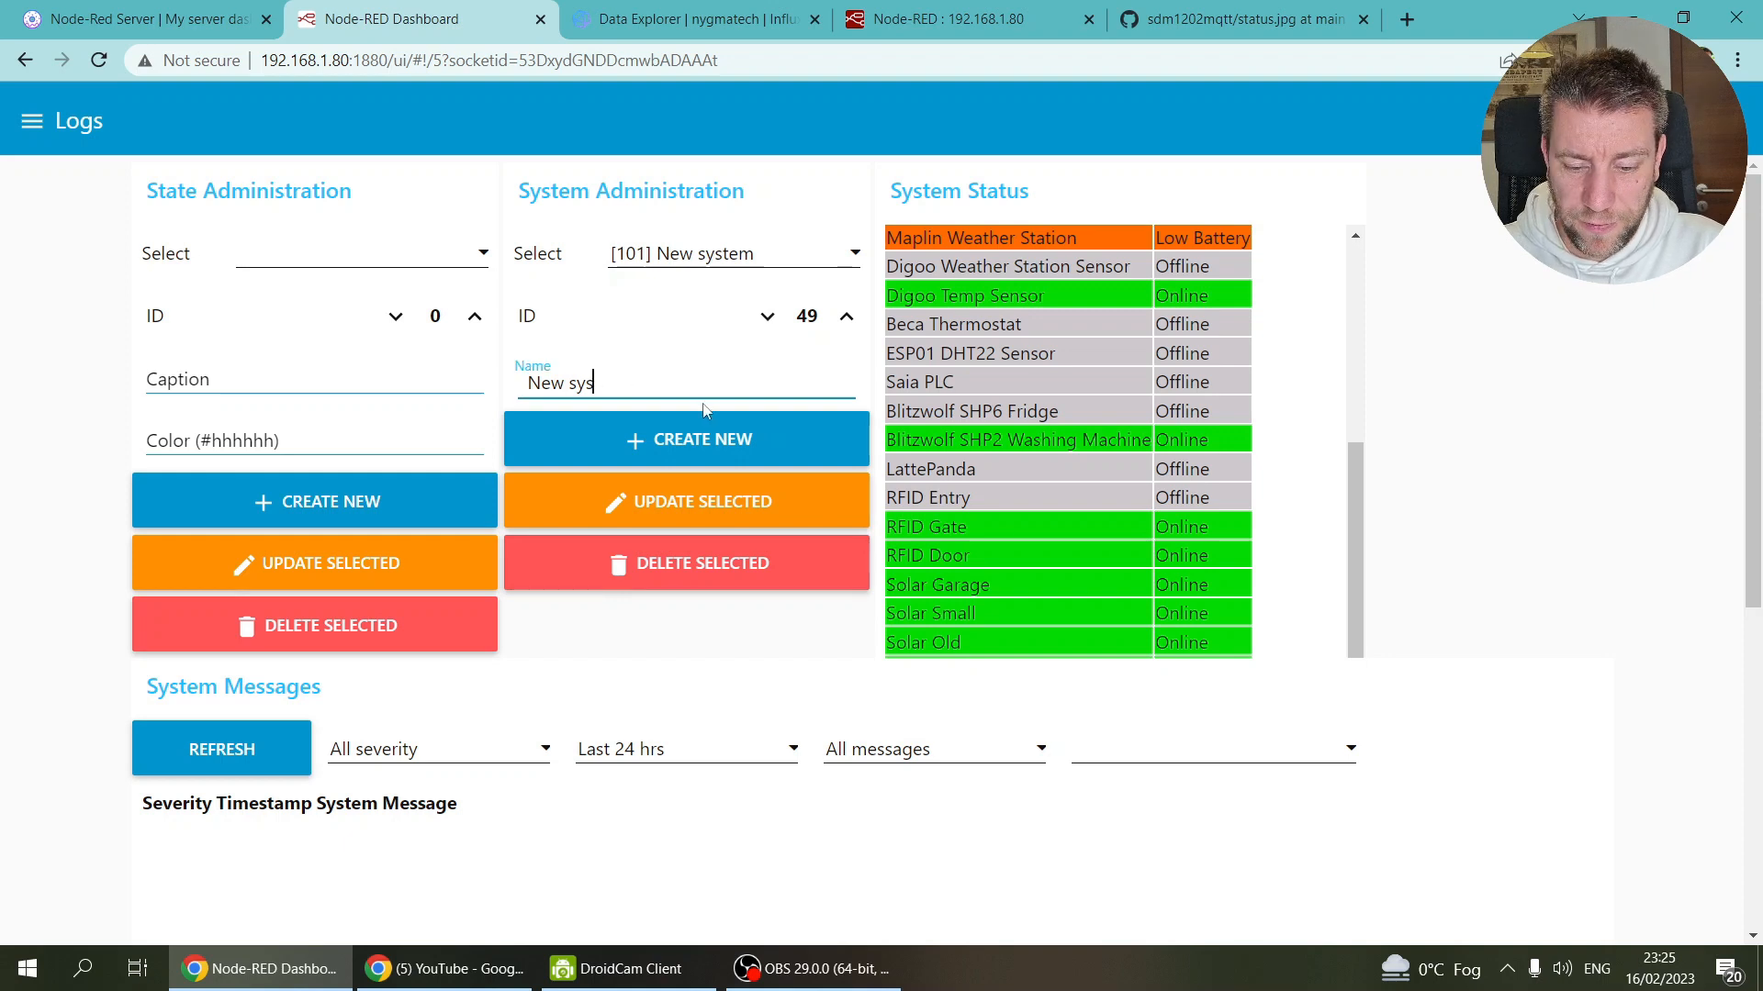
key(BackSpace)
key(BackSpace)
key(BackSpace)
key(BackSpace)
text(EV)
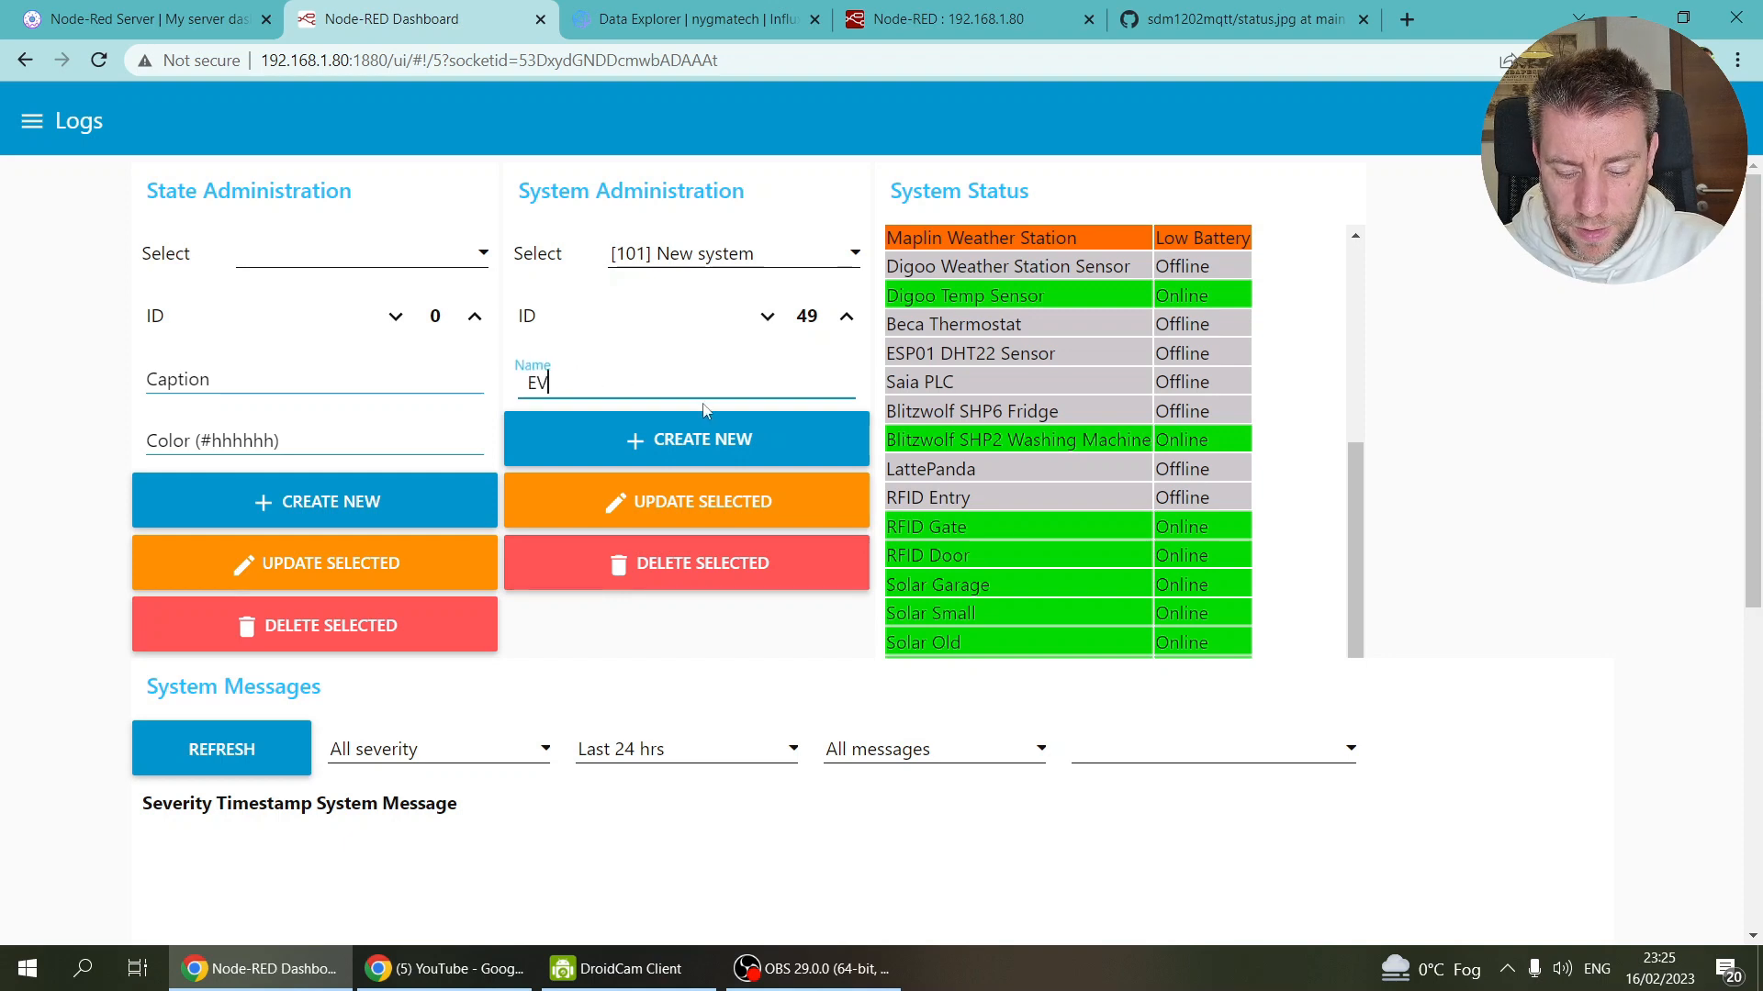
text( Charger)
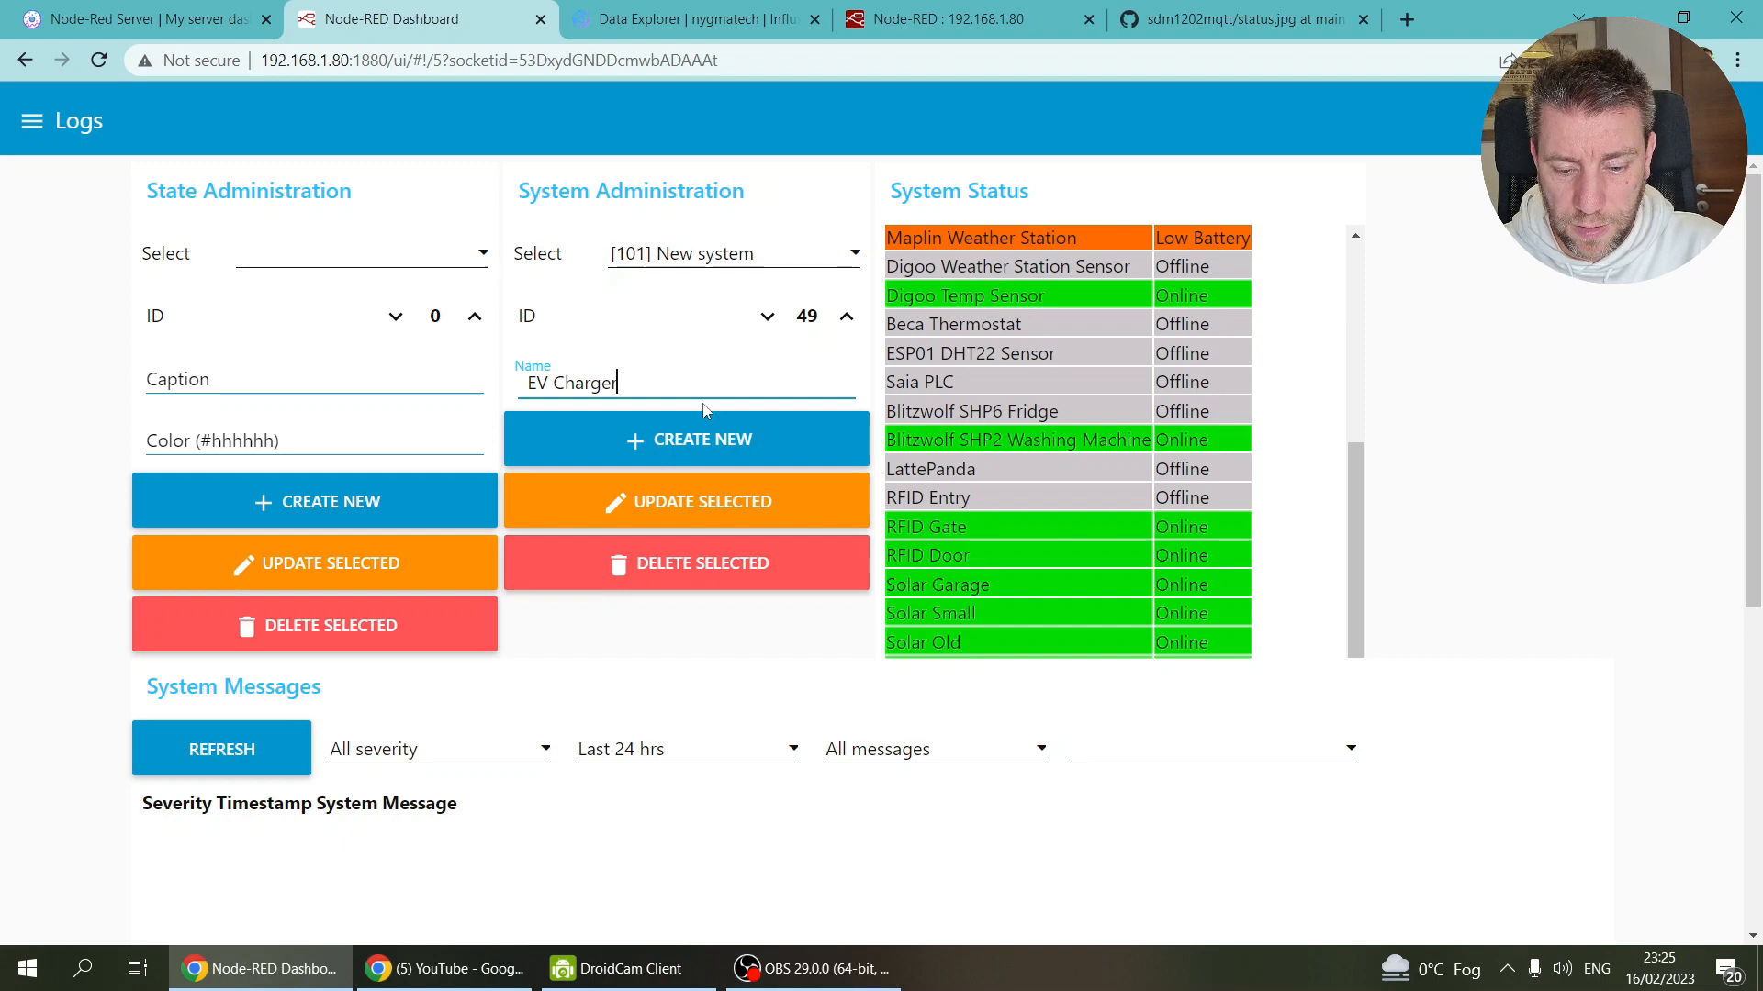
click(701, 500)
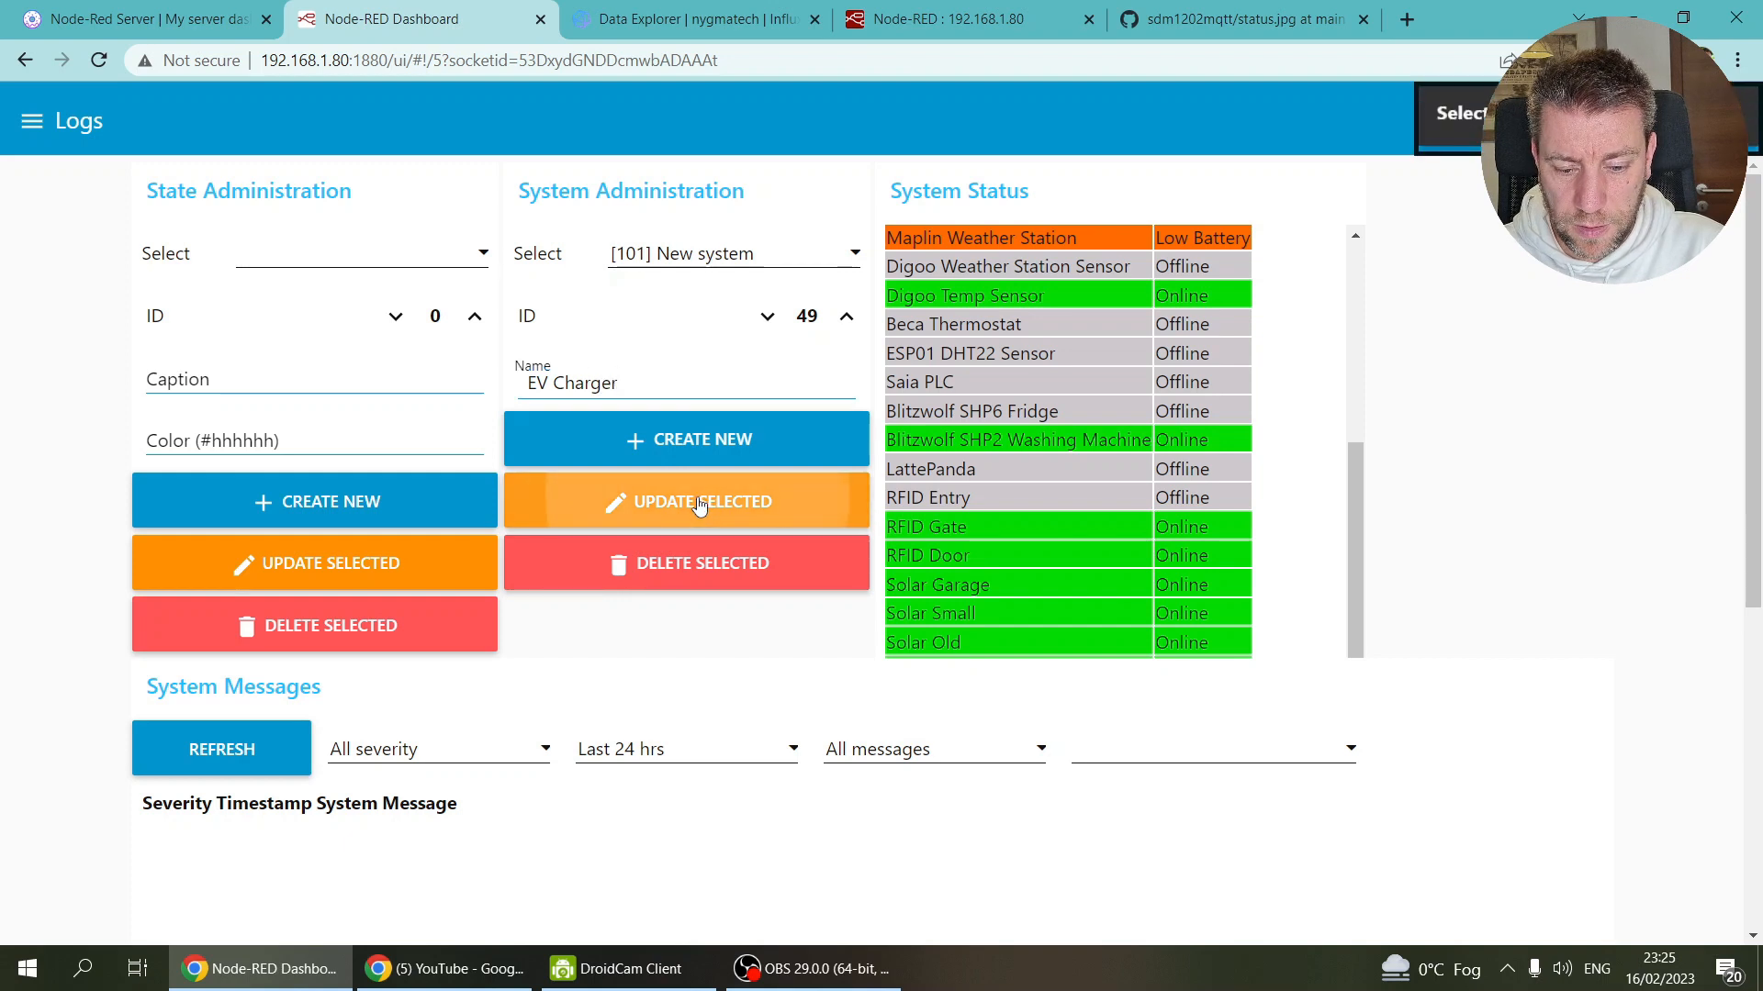
Step: Confirm EV Charger appears in the system list, then return to Node-RED
click(800, 250)
scroll(797, 403, down, 15)
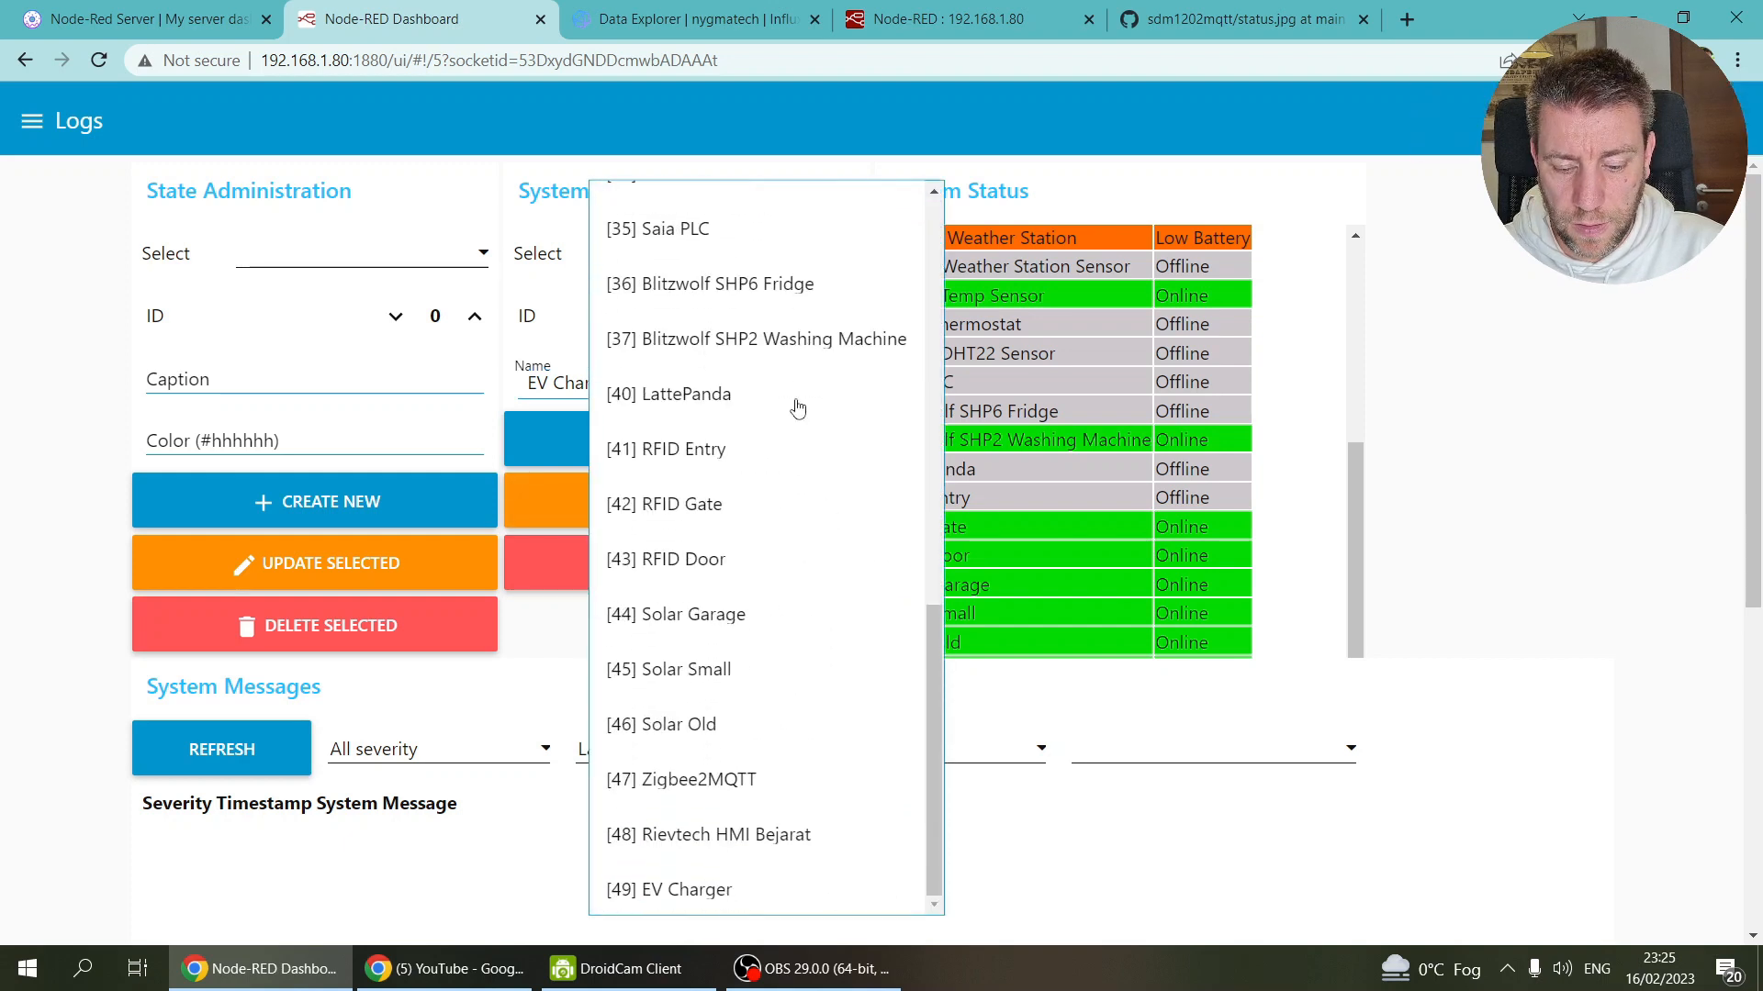
click(705, 119)
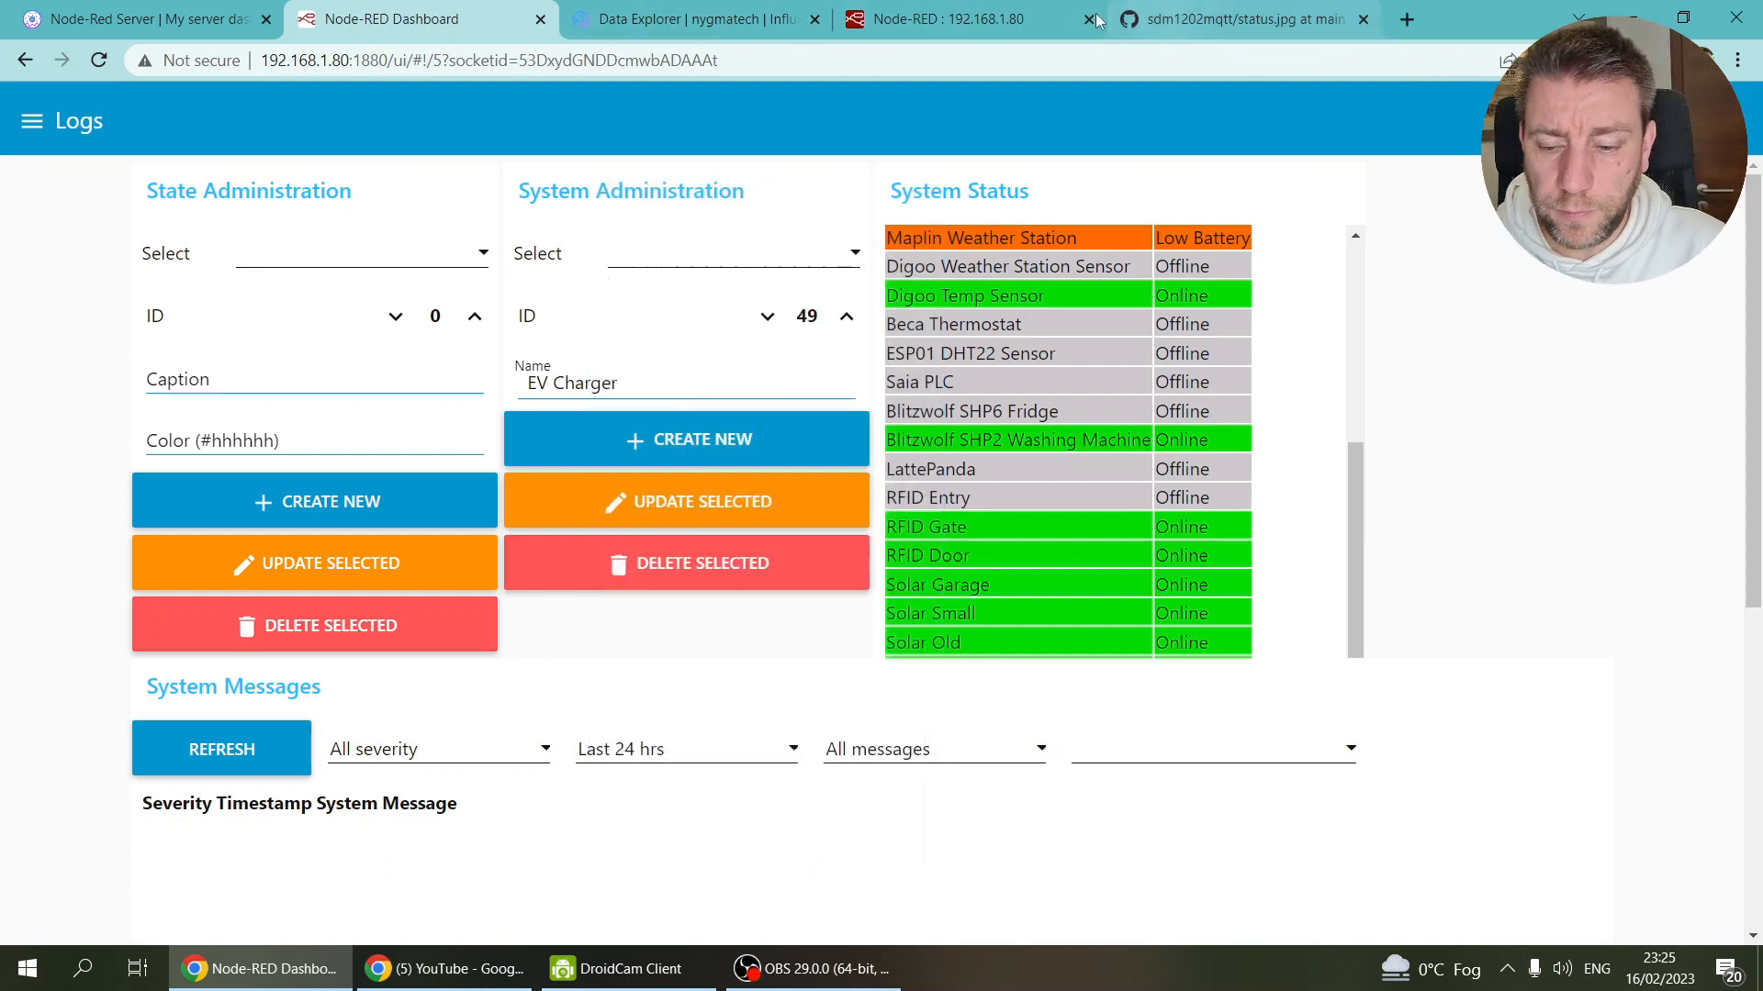
click(939, 16)
Step: Replace MiFlora with 'EV Charger' and system id 3 with 49 in the function code
double_click(556, 414)
text(EV Charger)
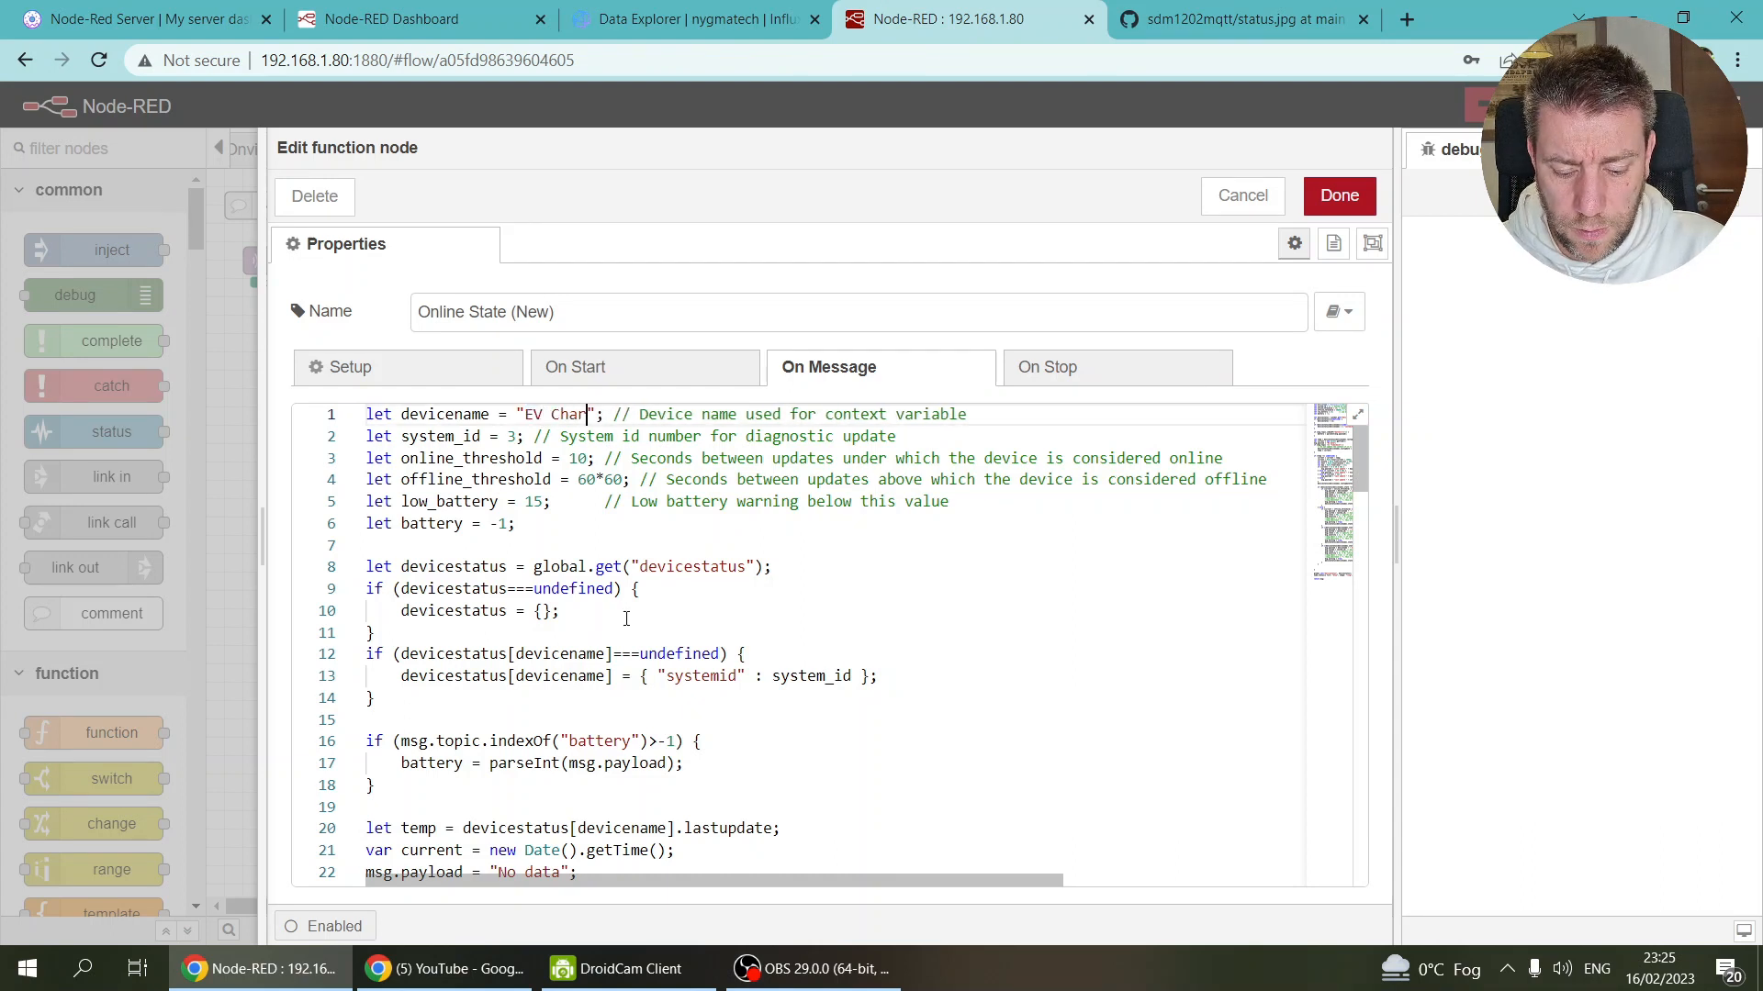
click(509, 458)
click(516, 436)
key(BackSpace)
text(49)
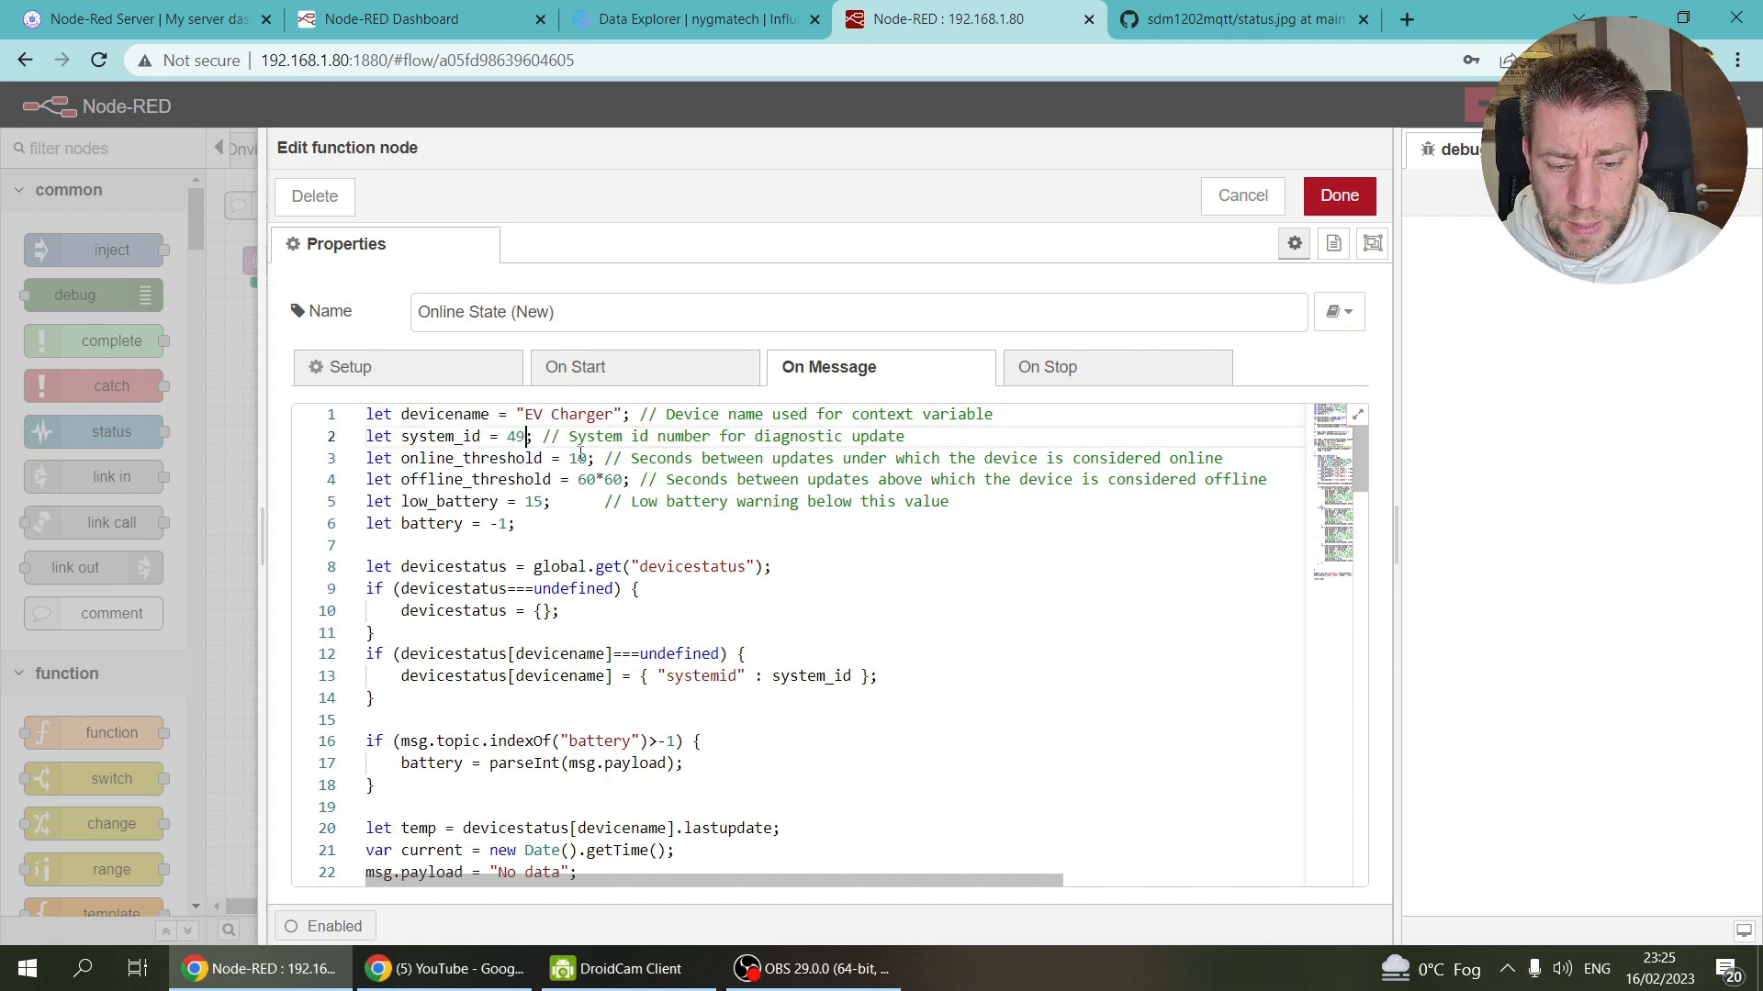
drag(578, 479, 624, 480)
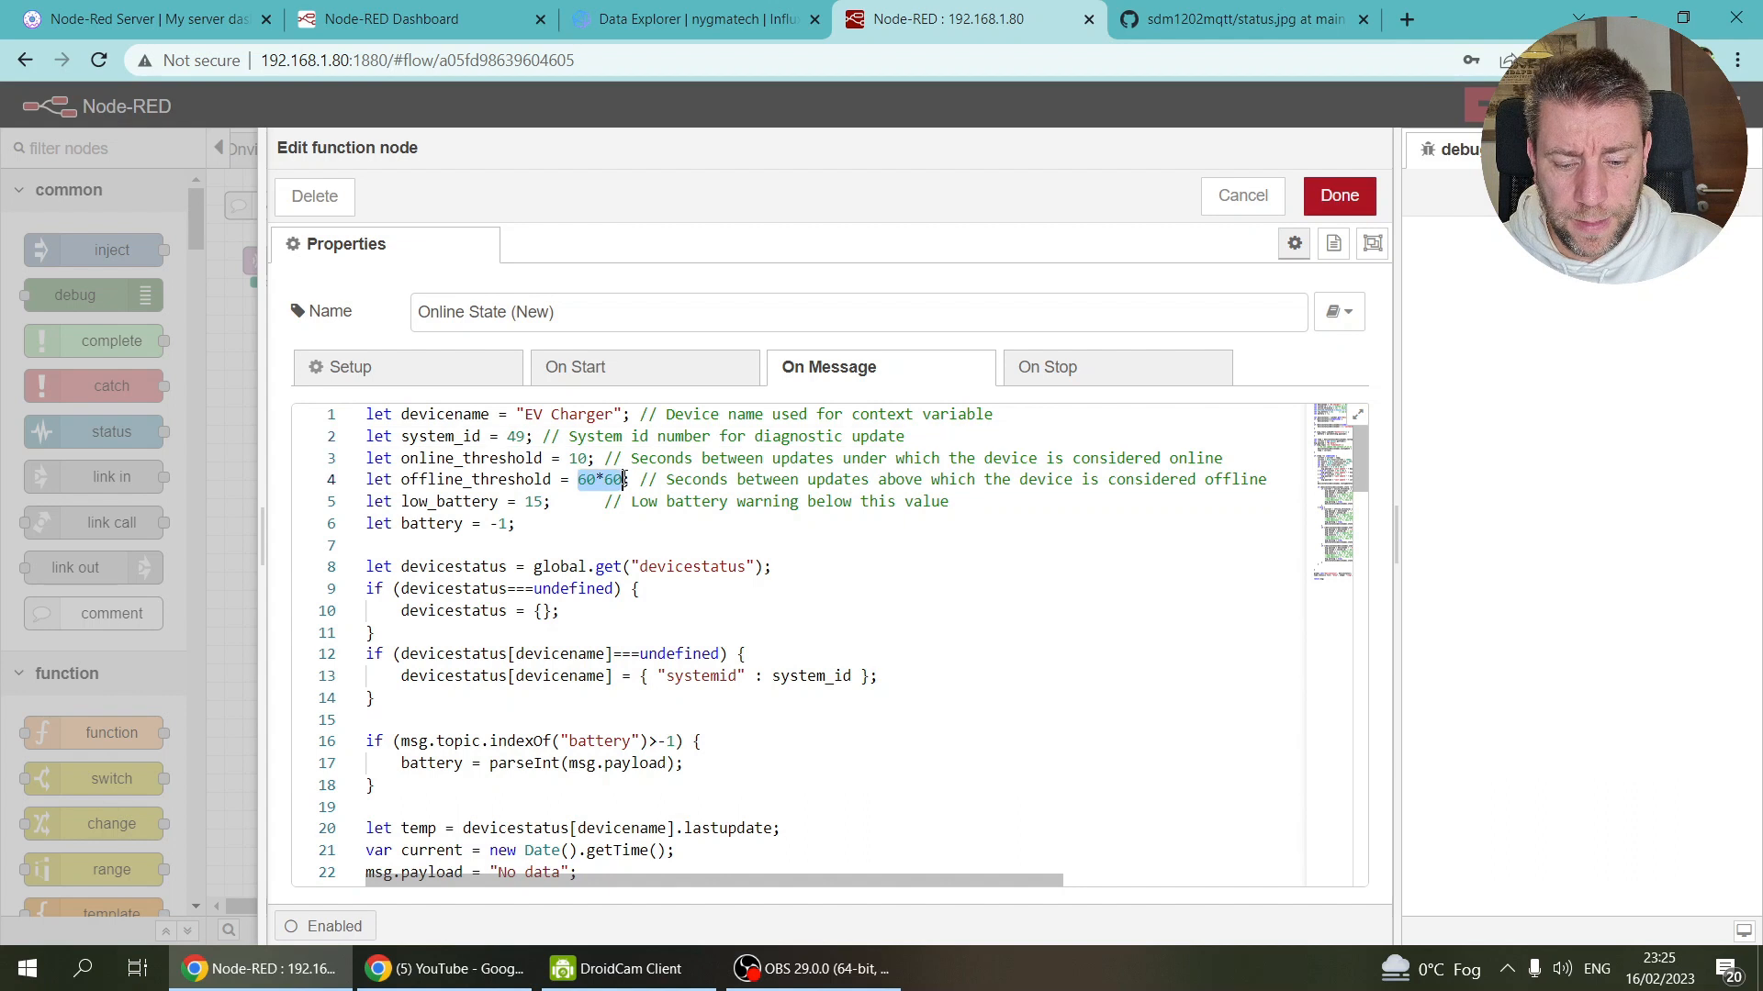
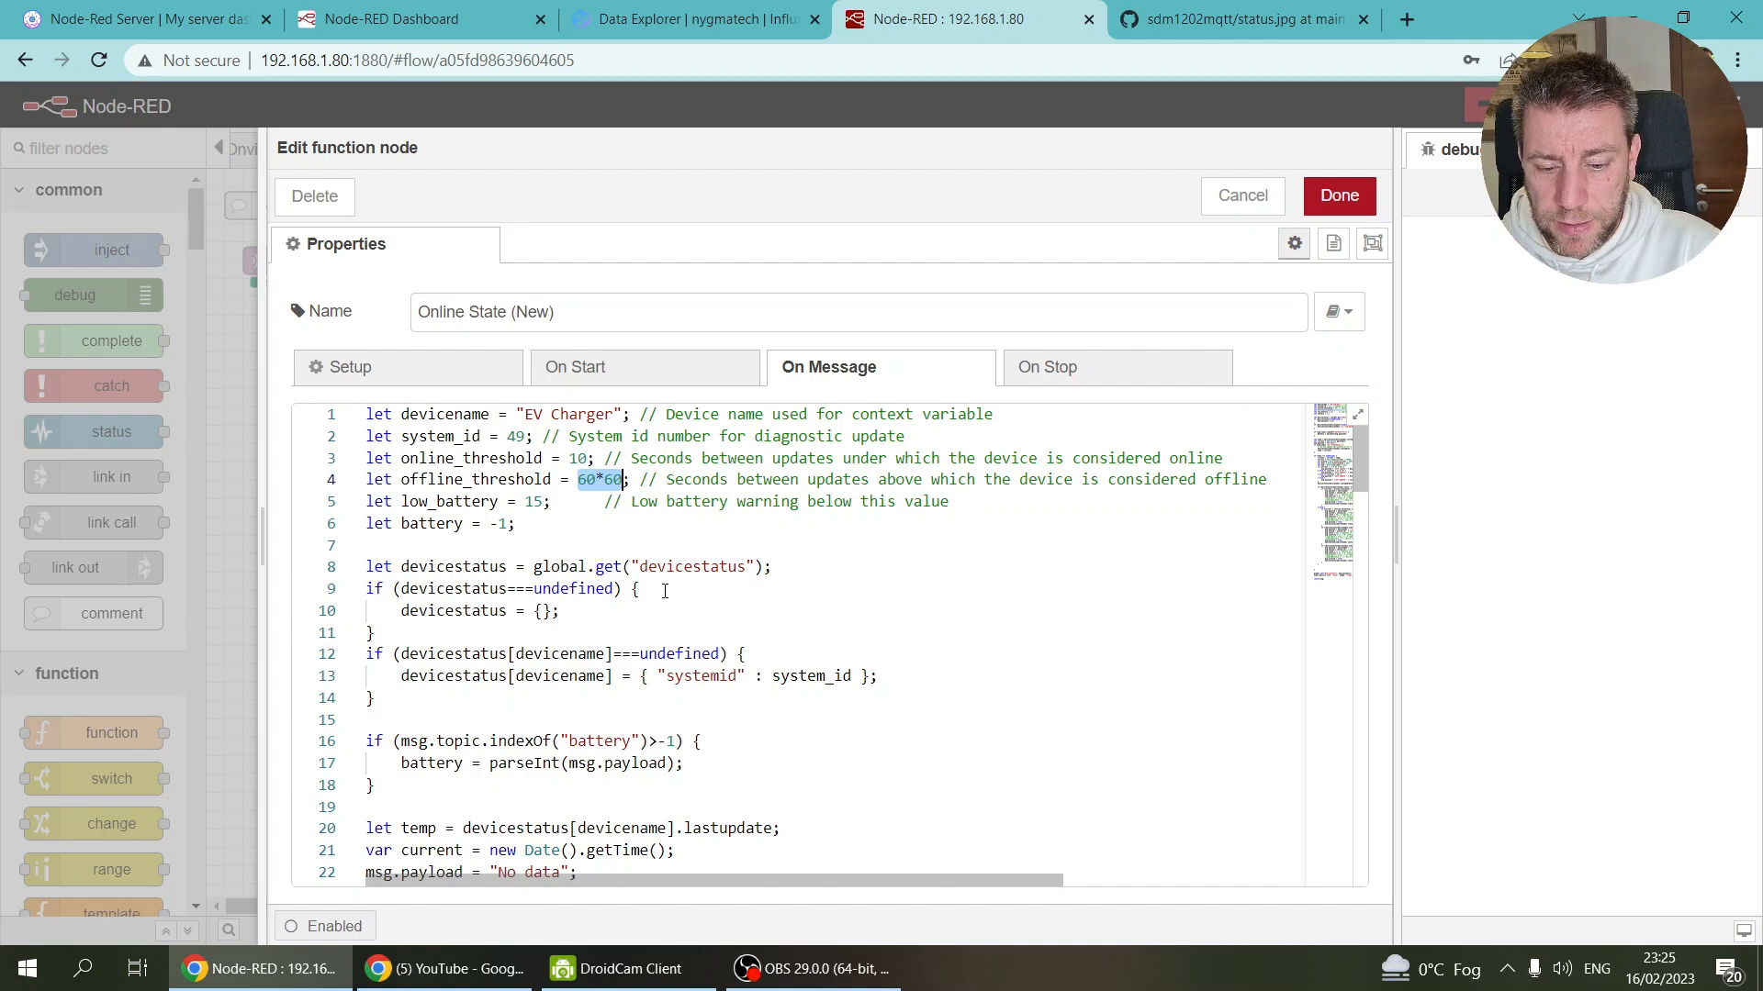
Step: Change the offline threshold from 60*60 to 60 seconds
text(60)
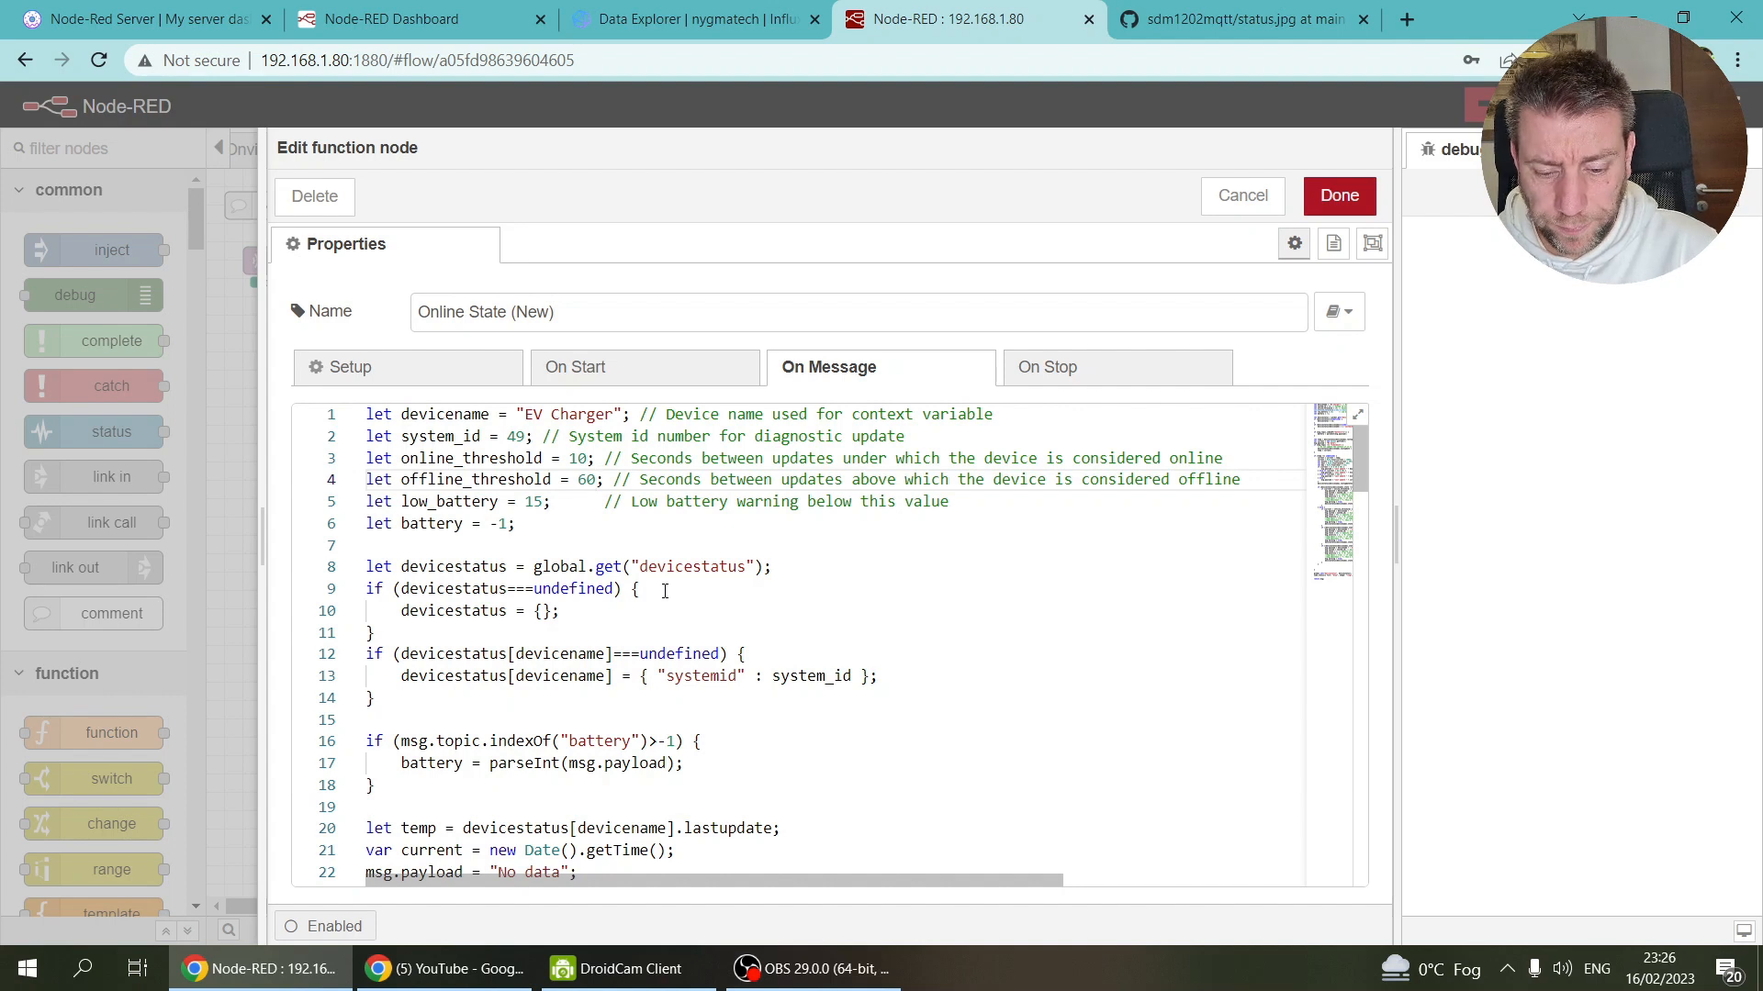
click(753, 566)
key(Left)
key(Left)
key(Left)
key(Left)
key(Left)
key(Left)
key(Left)
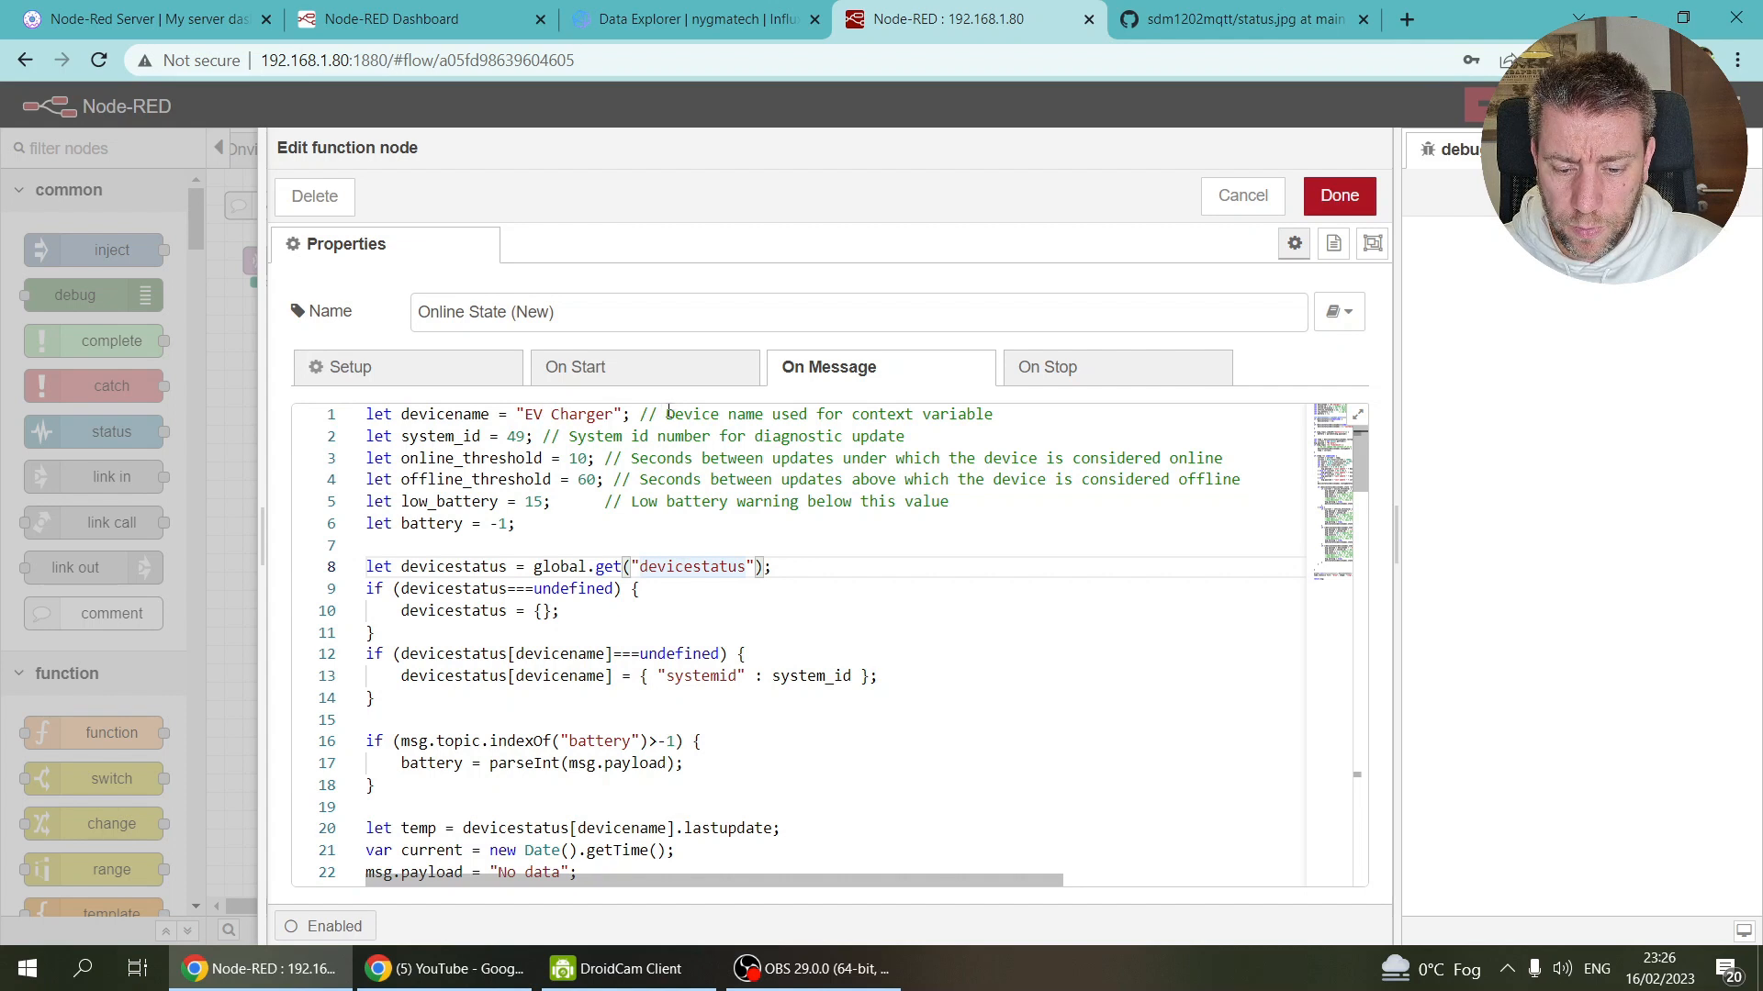
Step: Remove the space in 'EV Charger' on line 1 so the device name reads EVCharger
click(559, 410)
key(BackSpace)
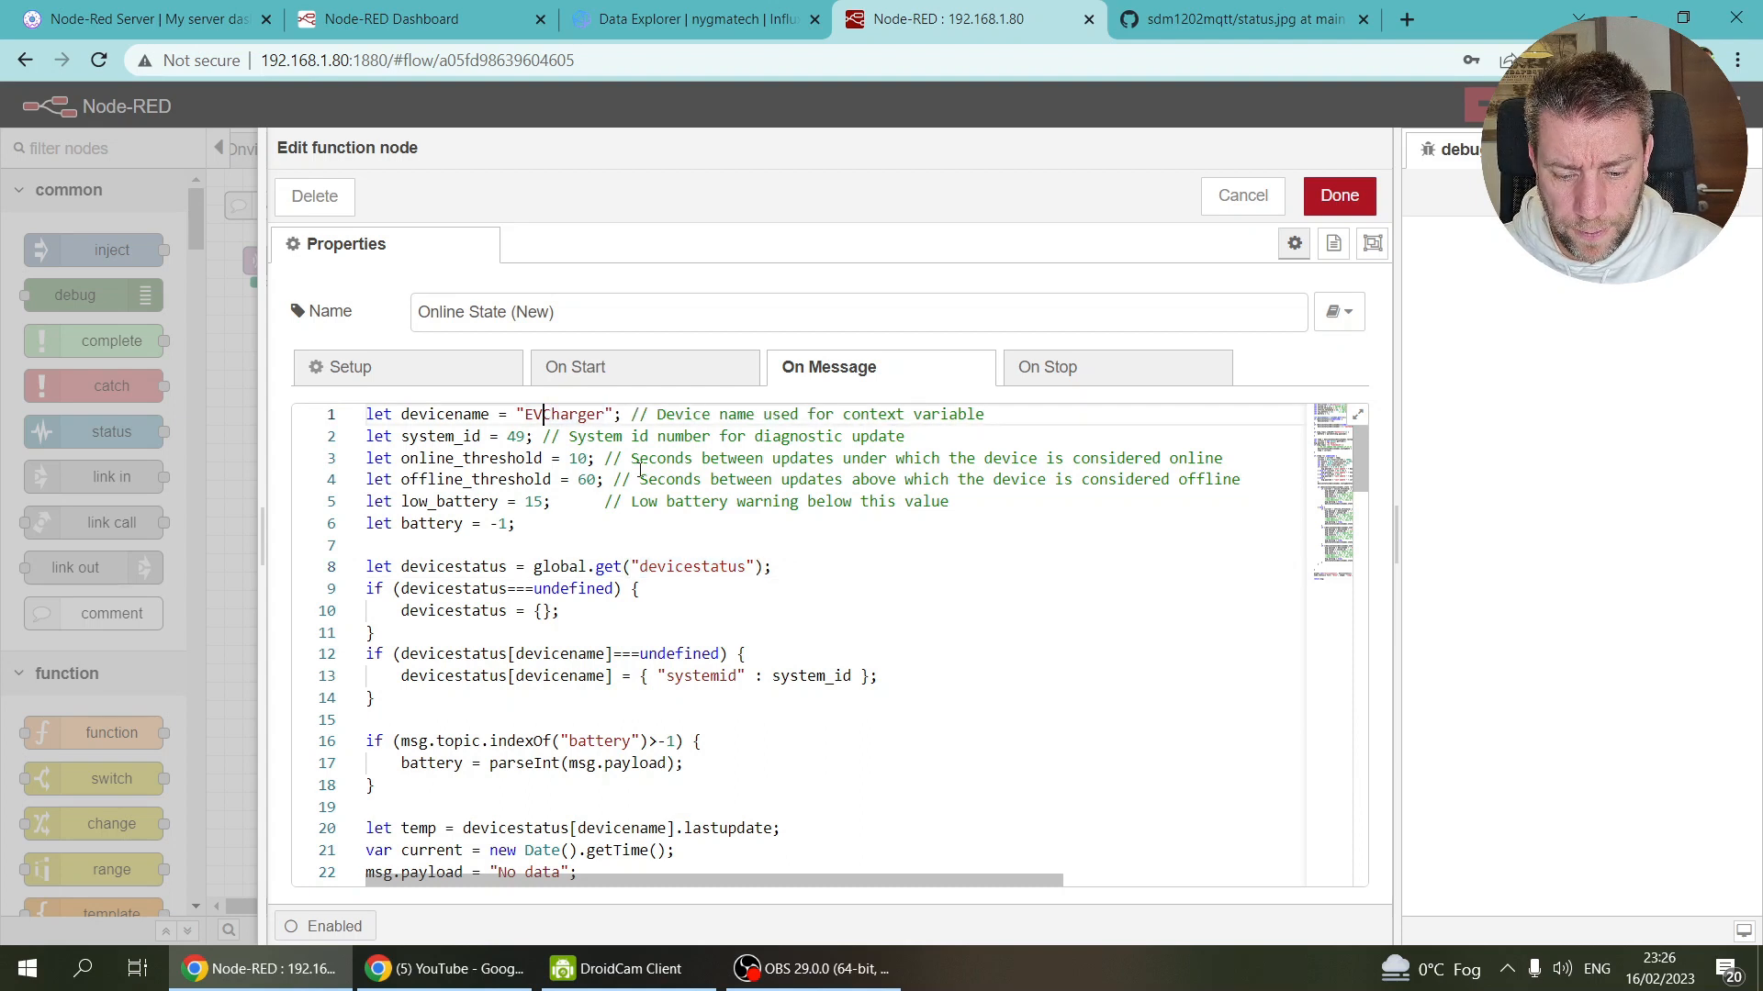
scroll(640, 470, down, 2)
scroll(640, 470, up, 2)
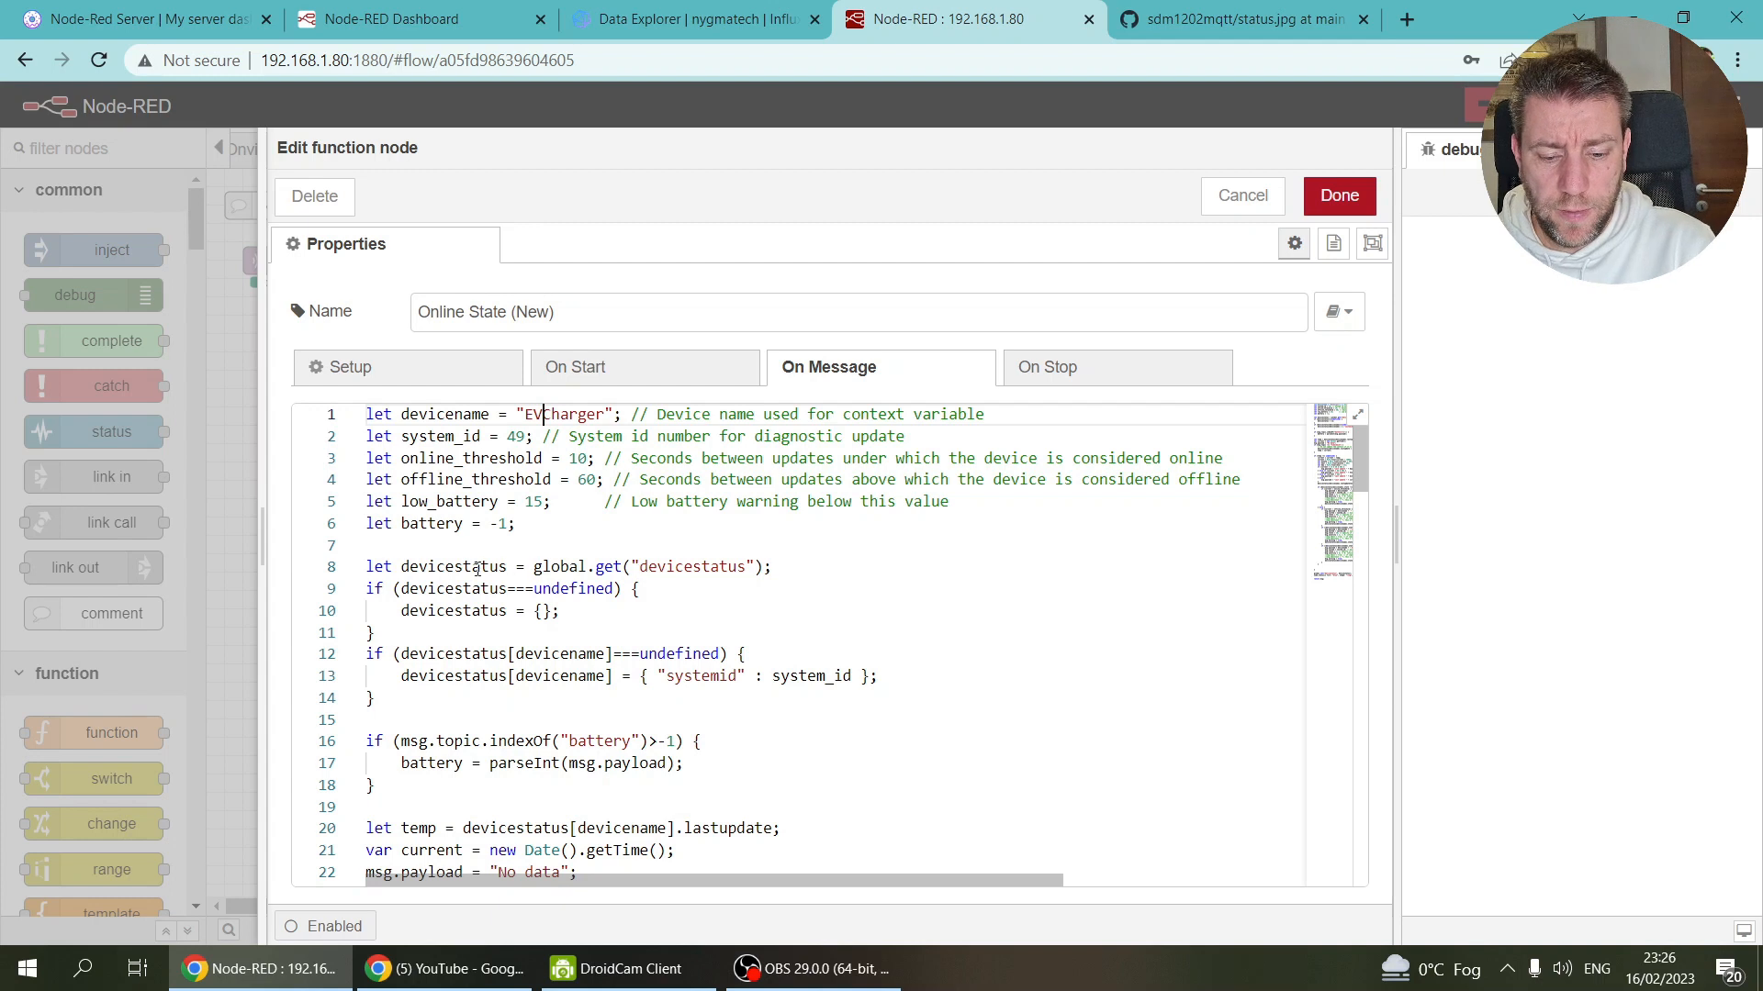
scroll(618, 591, down, 3)
scroll(404, 584, up, 3)
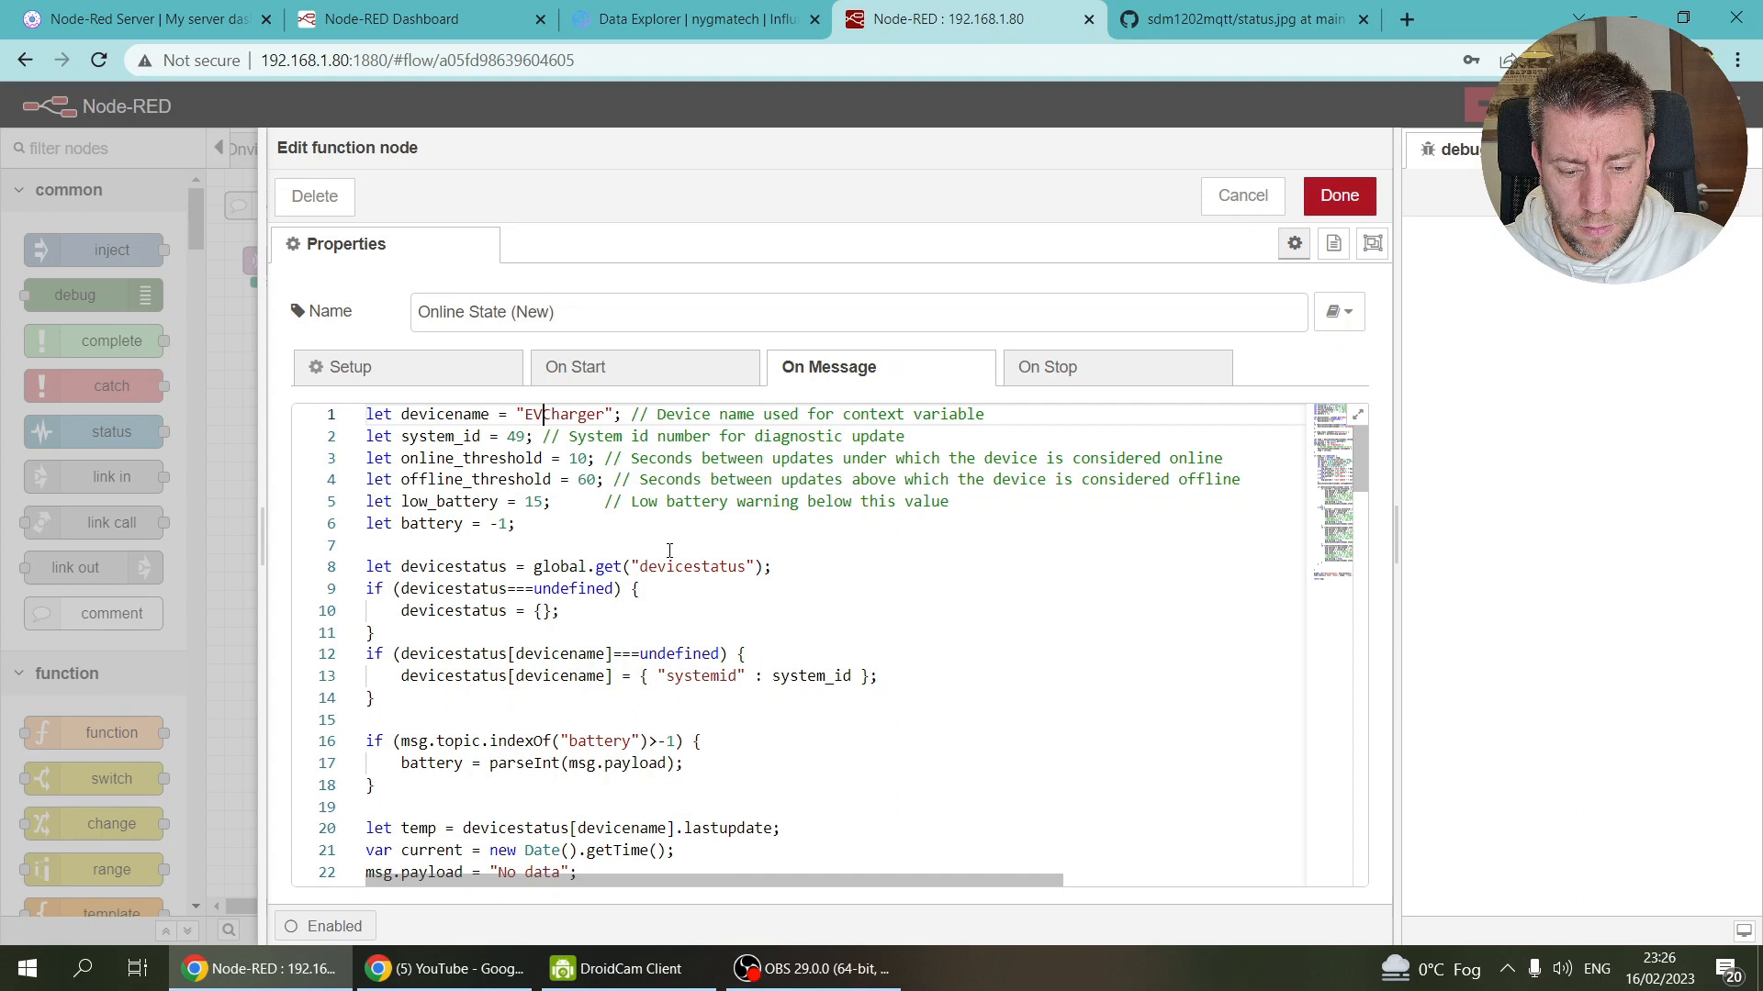
scroll(671, 546, down, 1)
scroll(661, 543, up, 1)
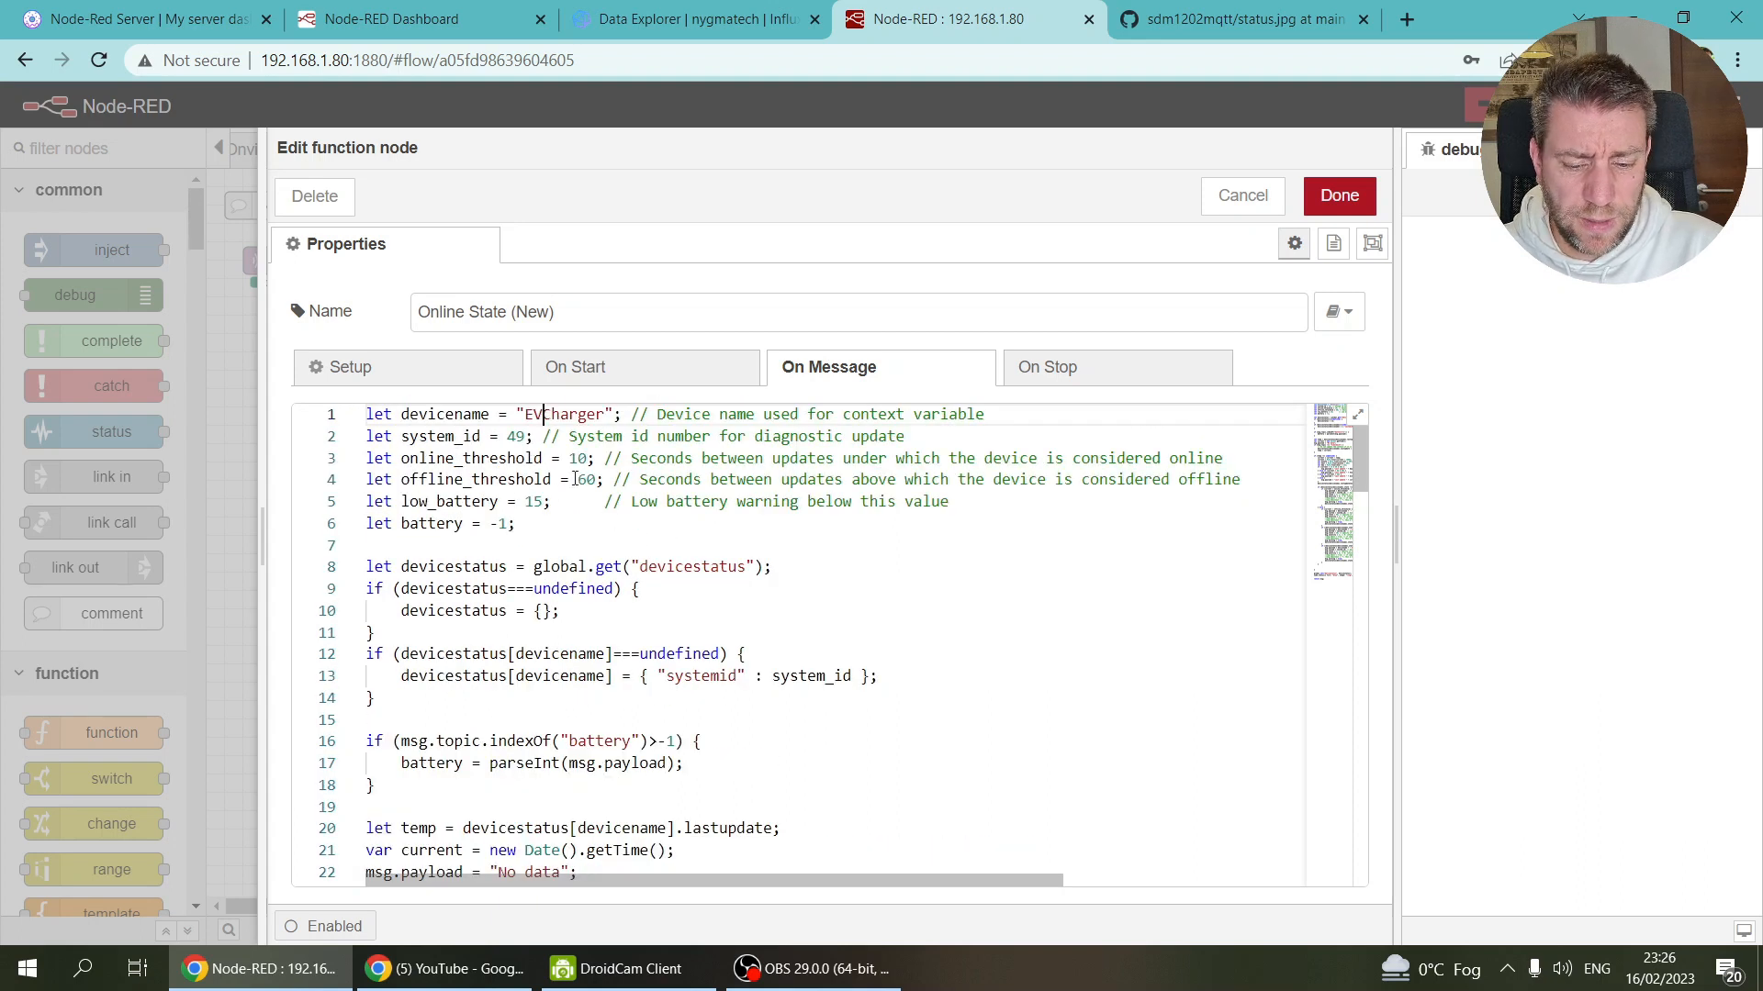
scroll(606, 511, down, 1)
scroll(606, 510, down, 2)
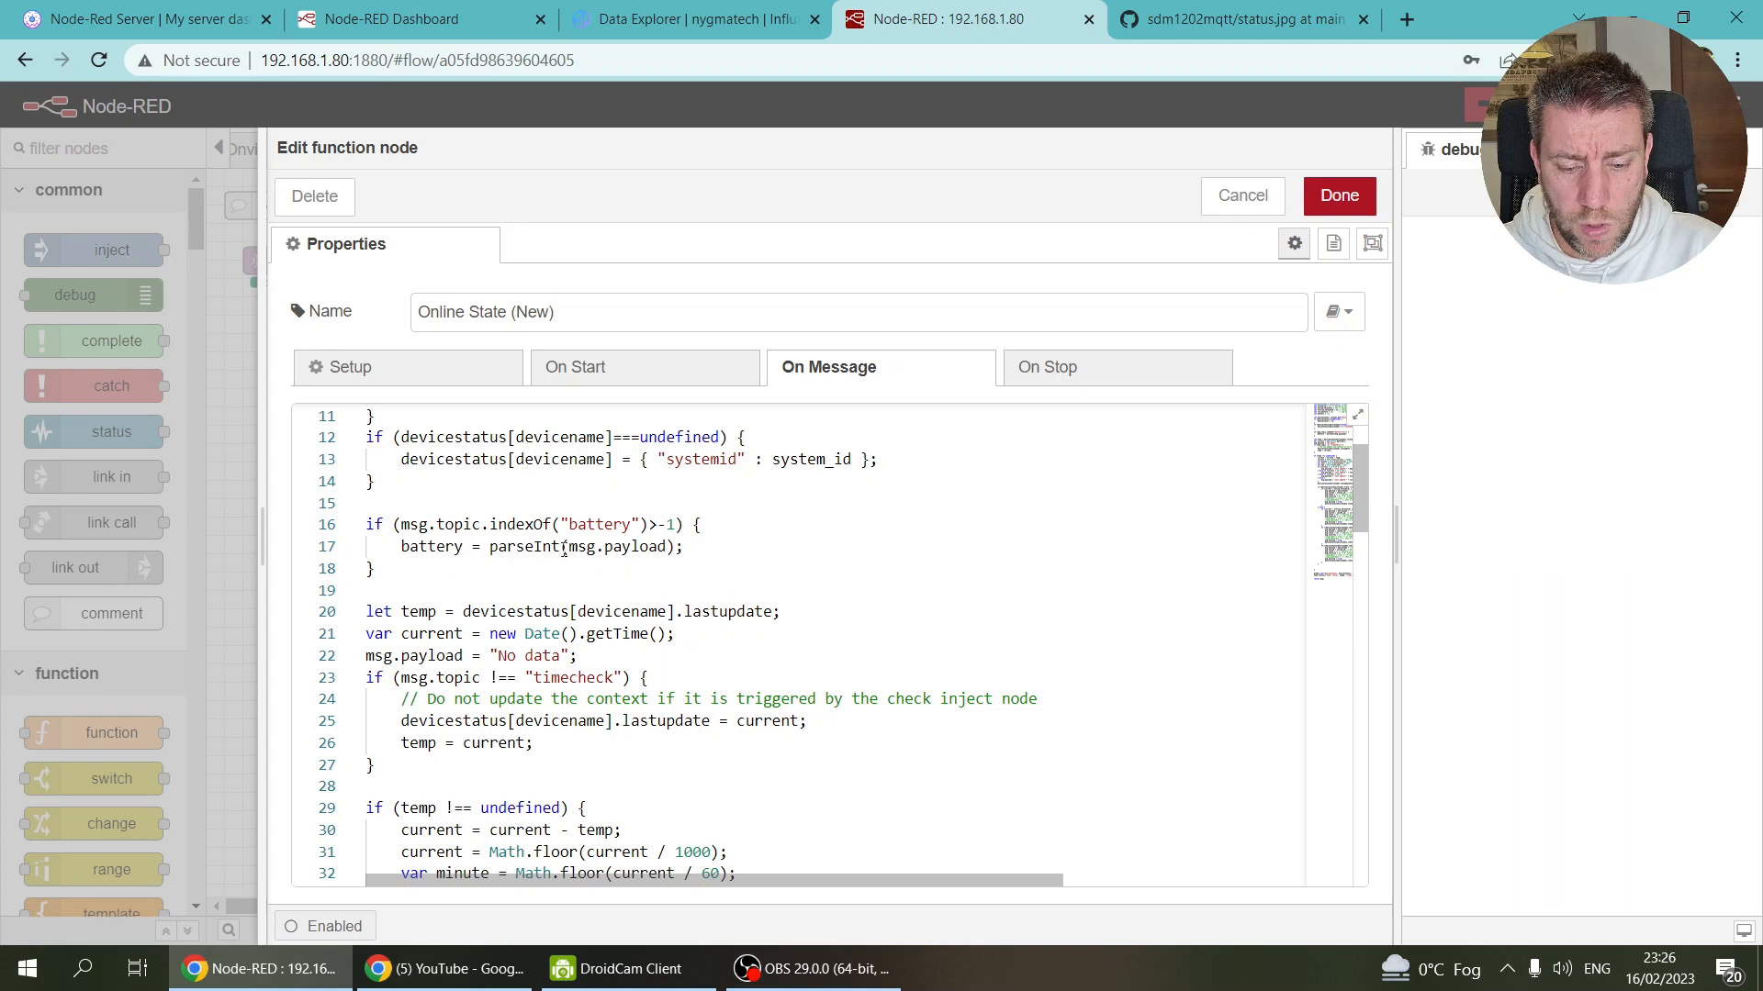
scroll(572, 588, down, 2)
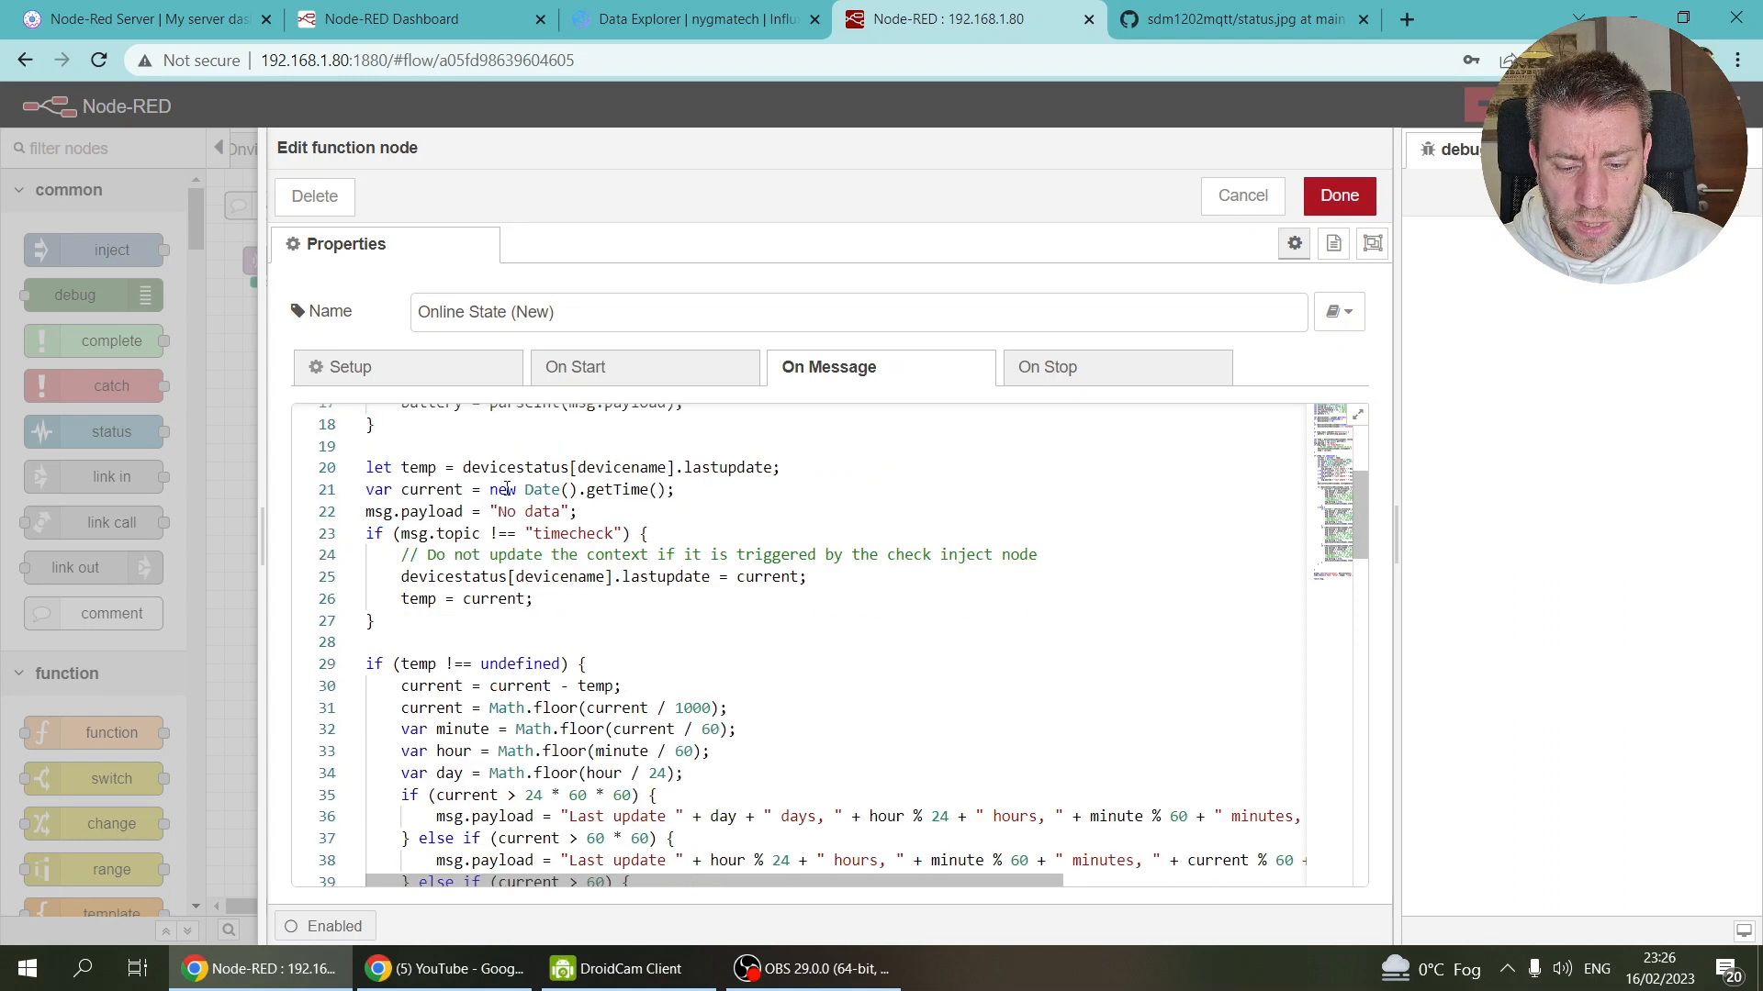
scroll(460, 476, up, 3)
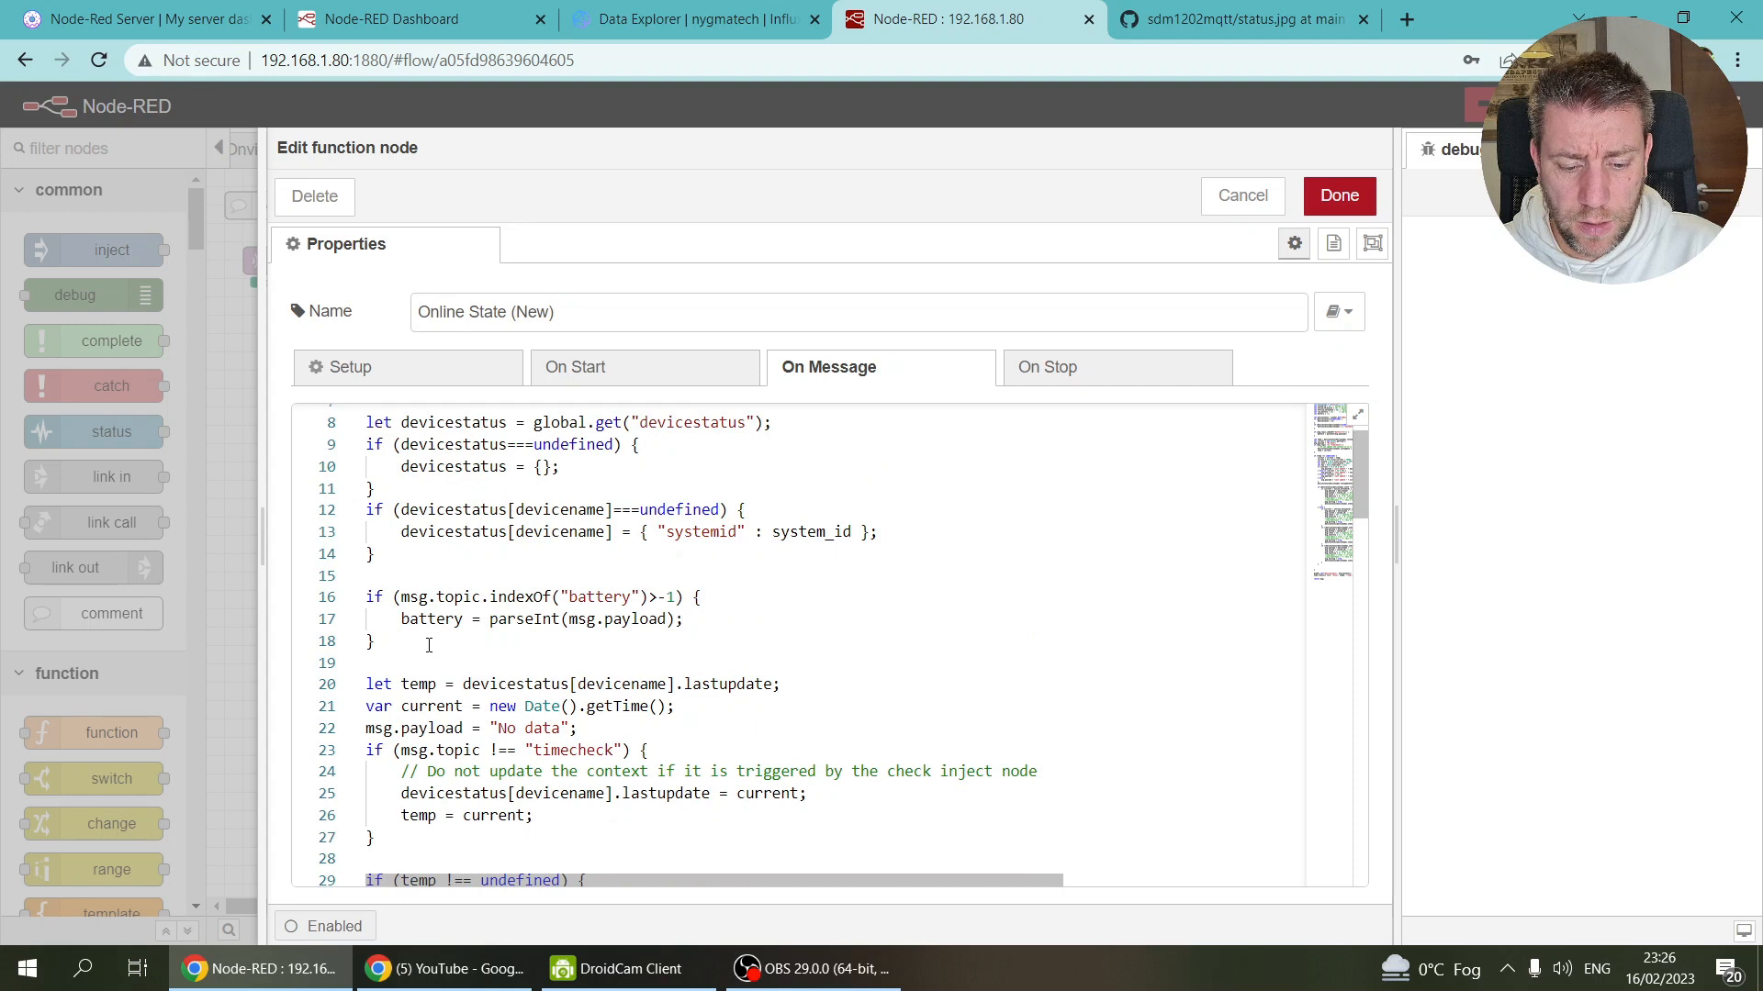
Step: Delete the battery topic if-block on lines 16–18
drag(428, 649, 348, 601)
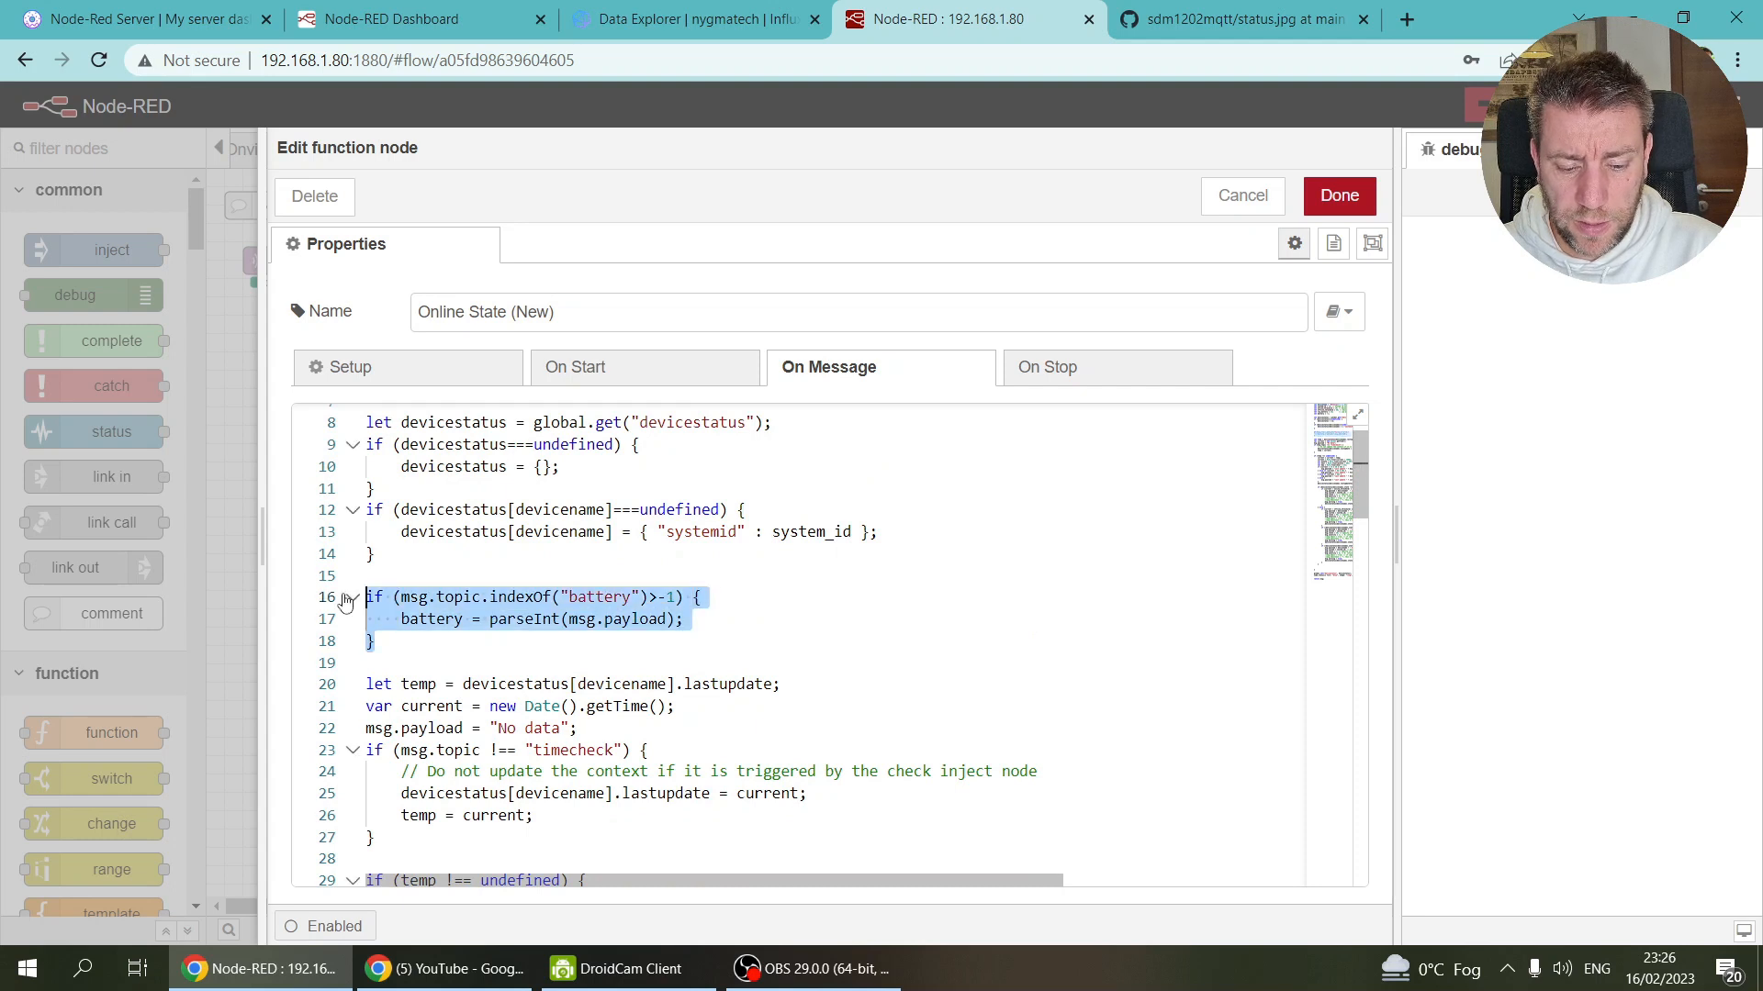
key(Delete)
scroll(348, 597, up, 2)
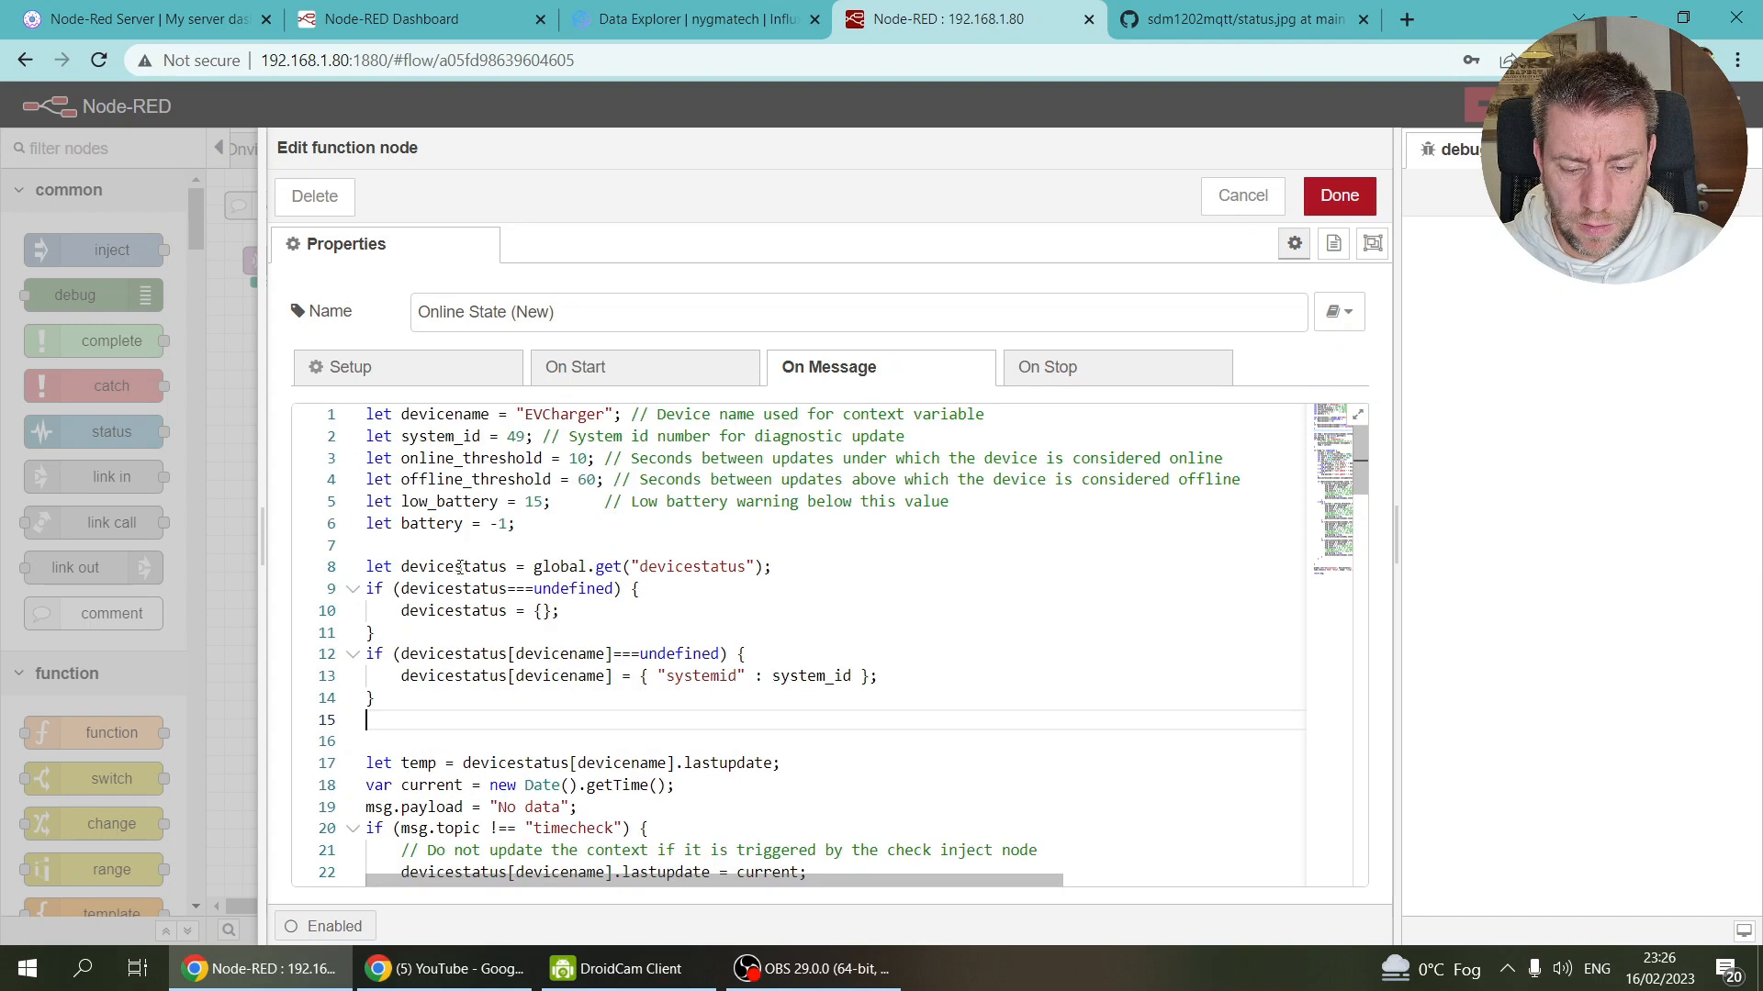
Step: Delete the low_battery and battery variable lines 5–6, then review the code
drag(517, 525, 330, 485)
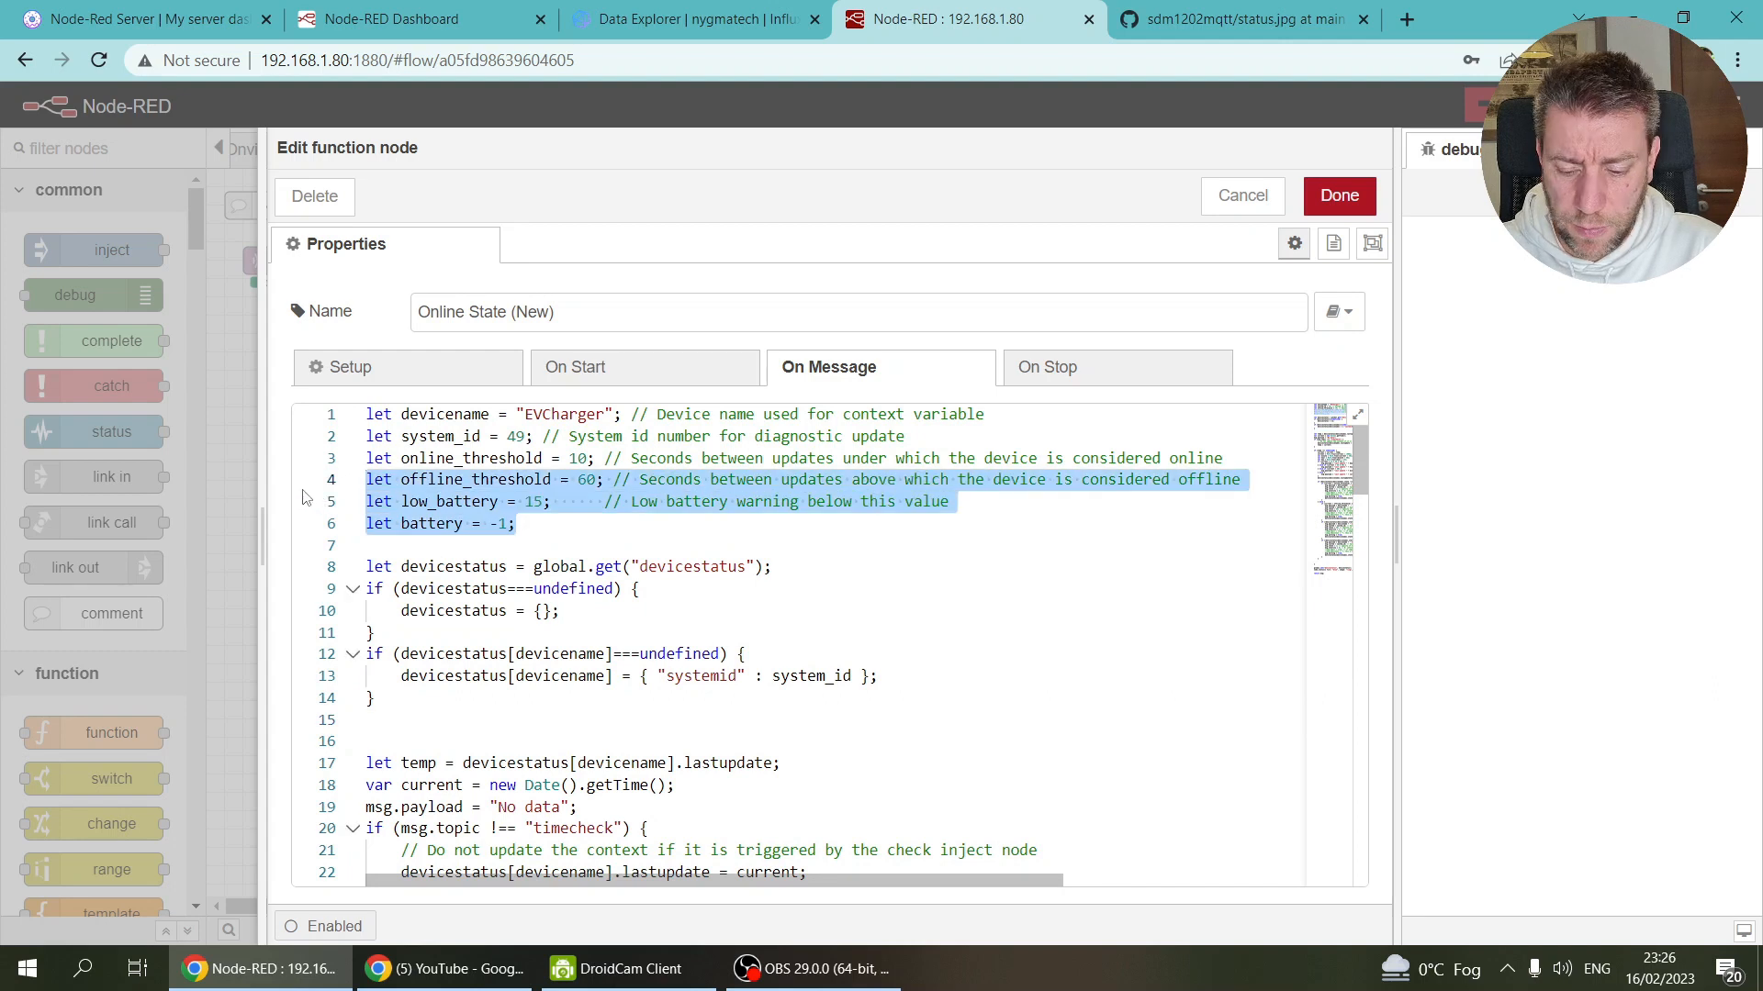
click(540, 529)
drag(540, 529, 367, 500)
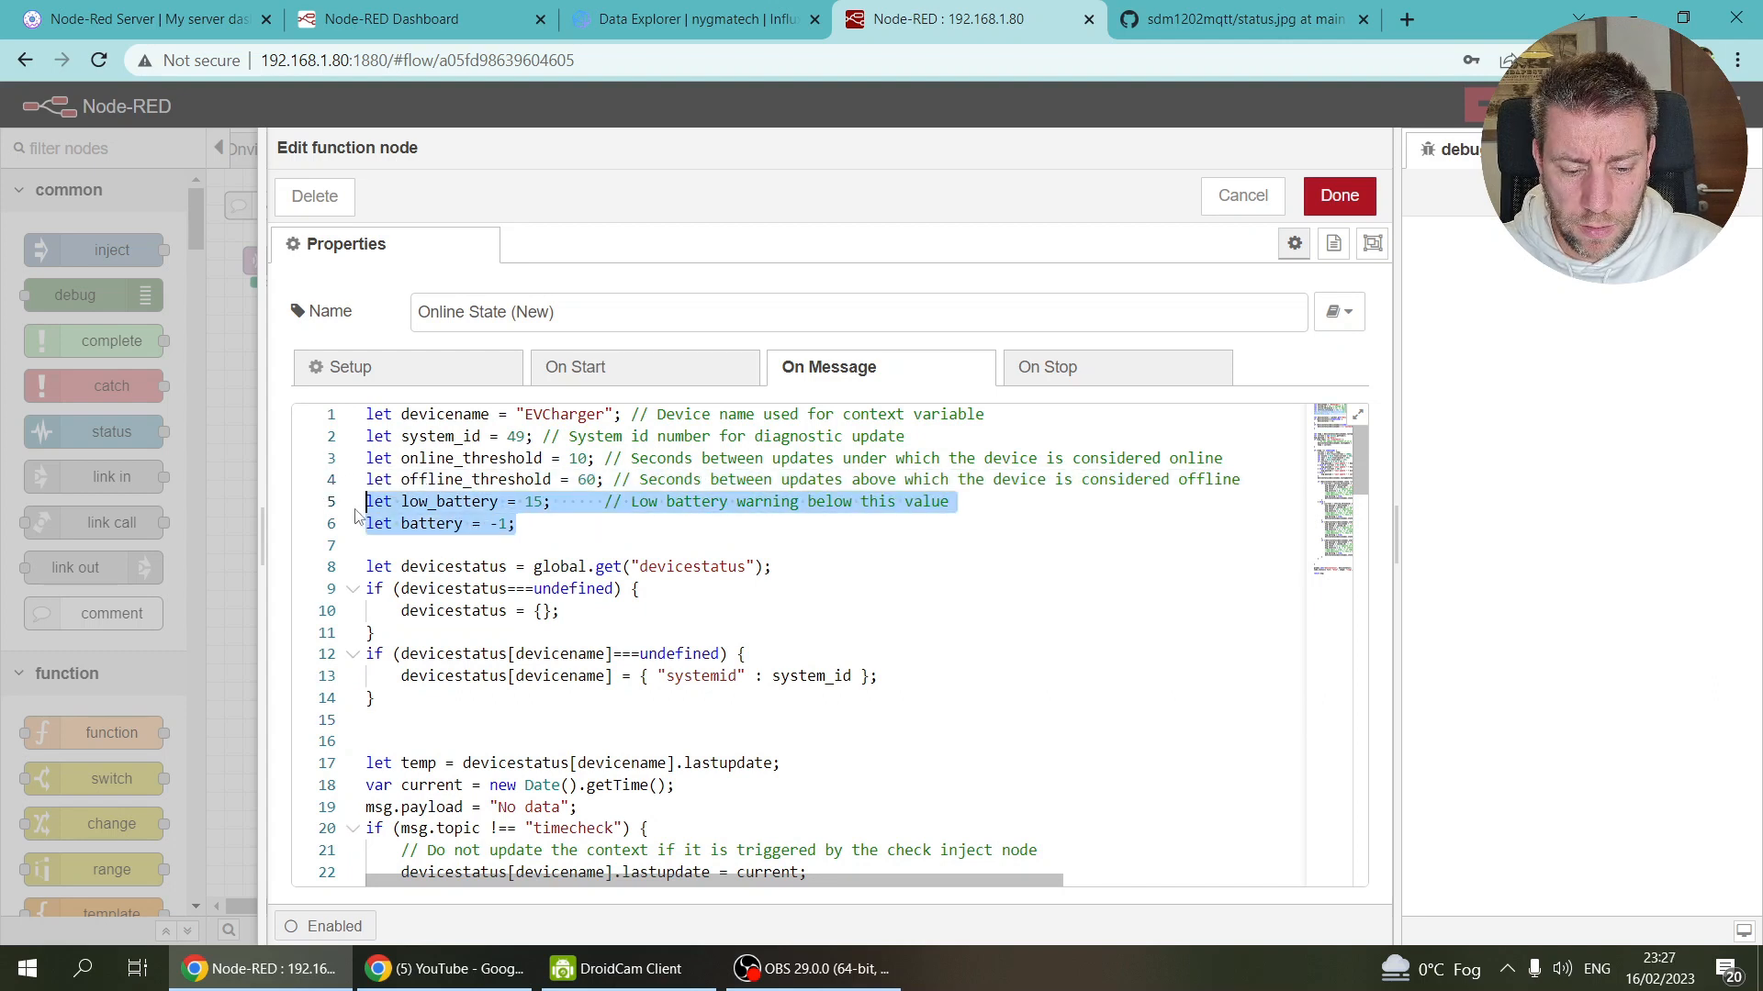
key(Delete)
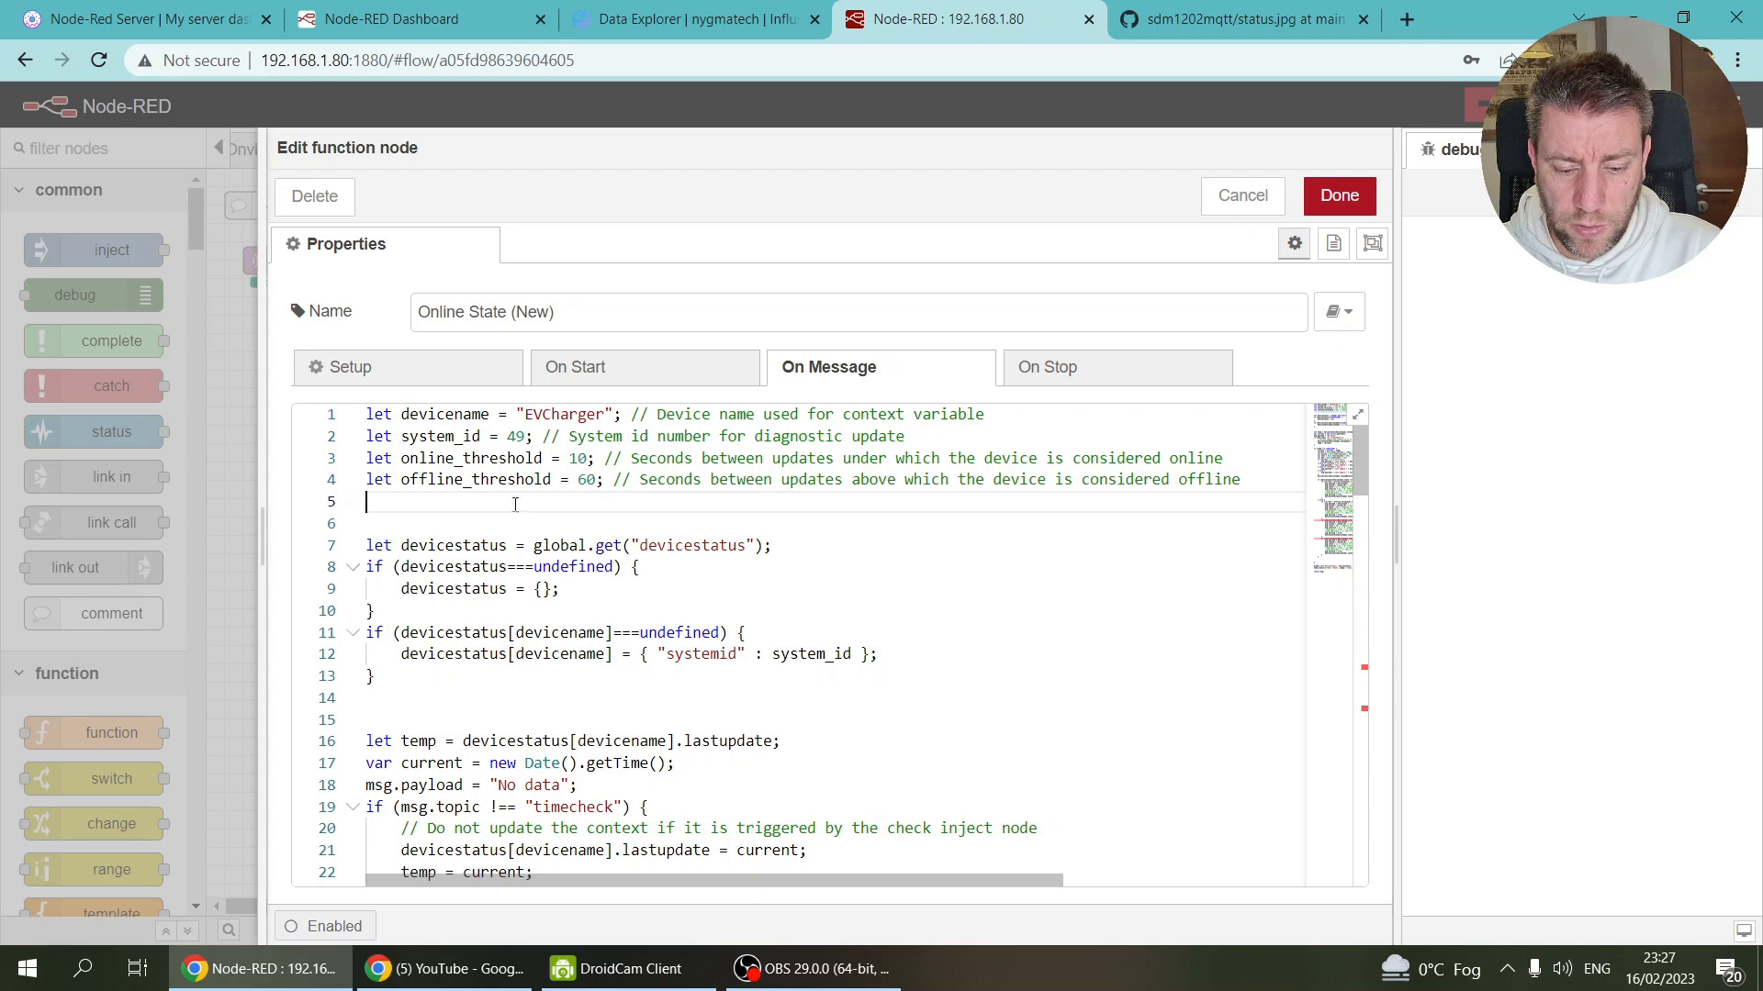
scroll(547, 499, down, 2)
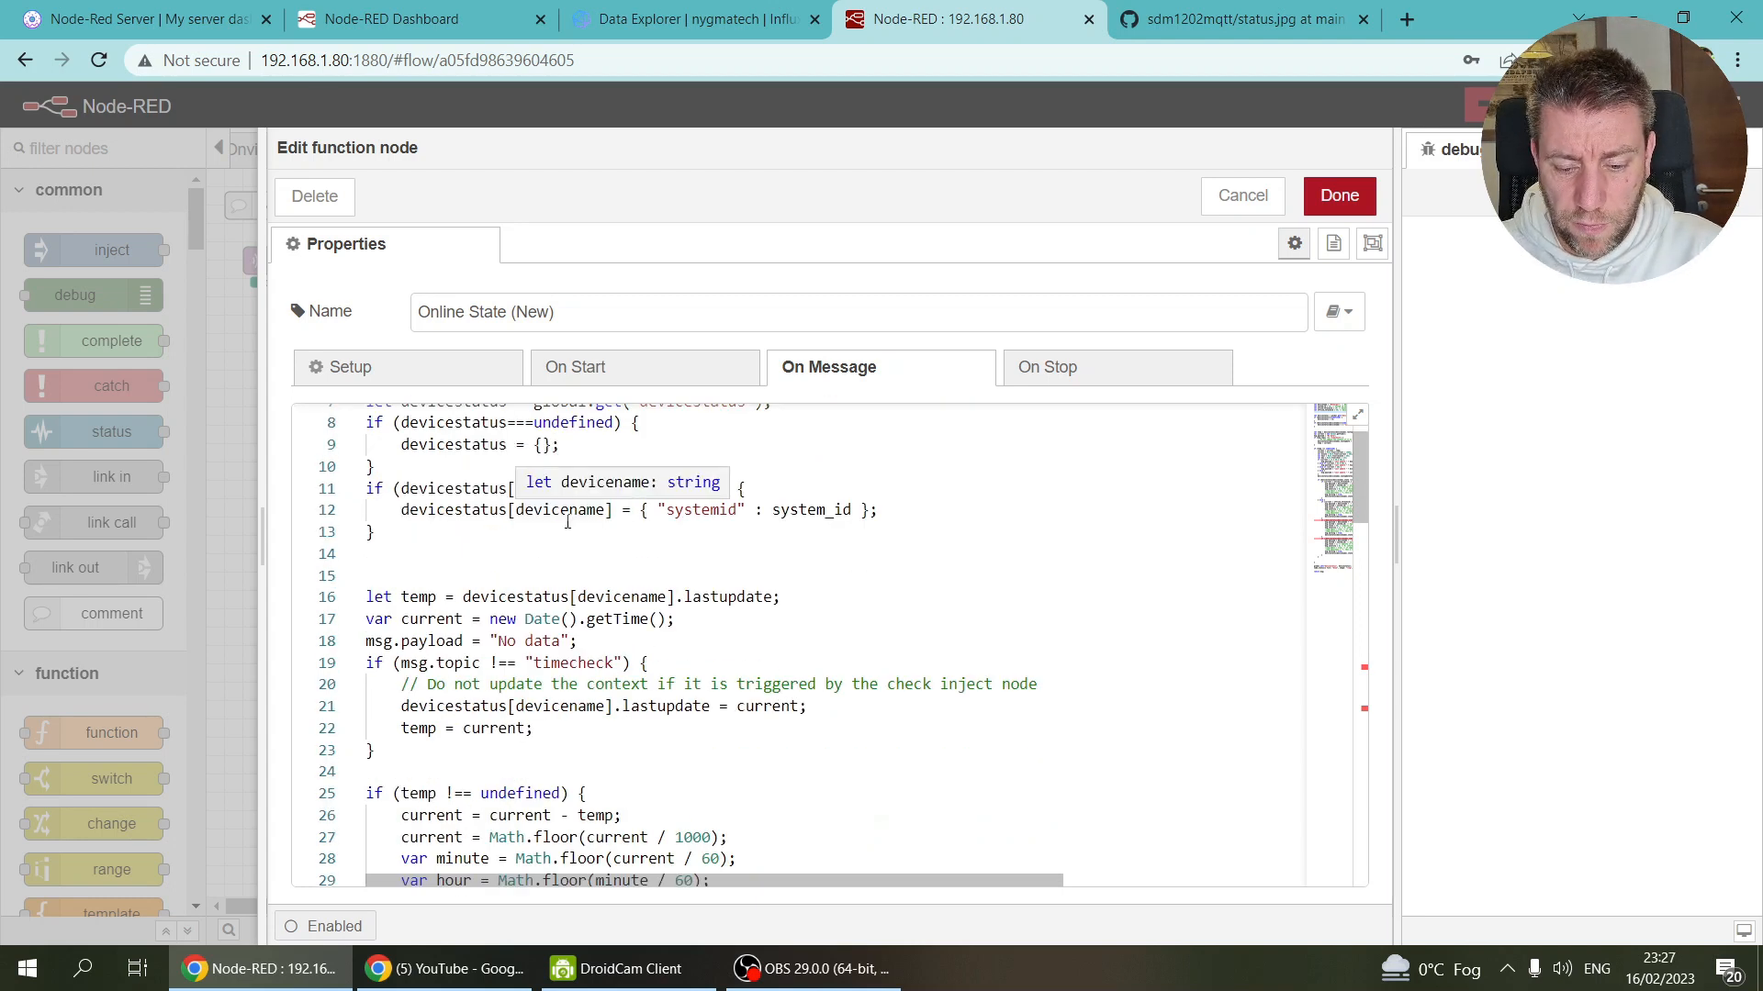
scroll(567, 522, up, 2)
scroll(567, 522, down, 4)
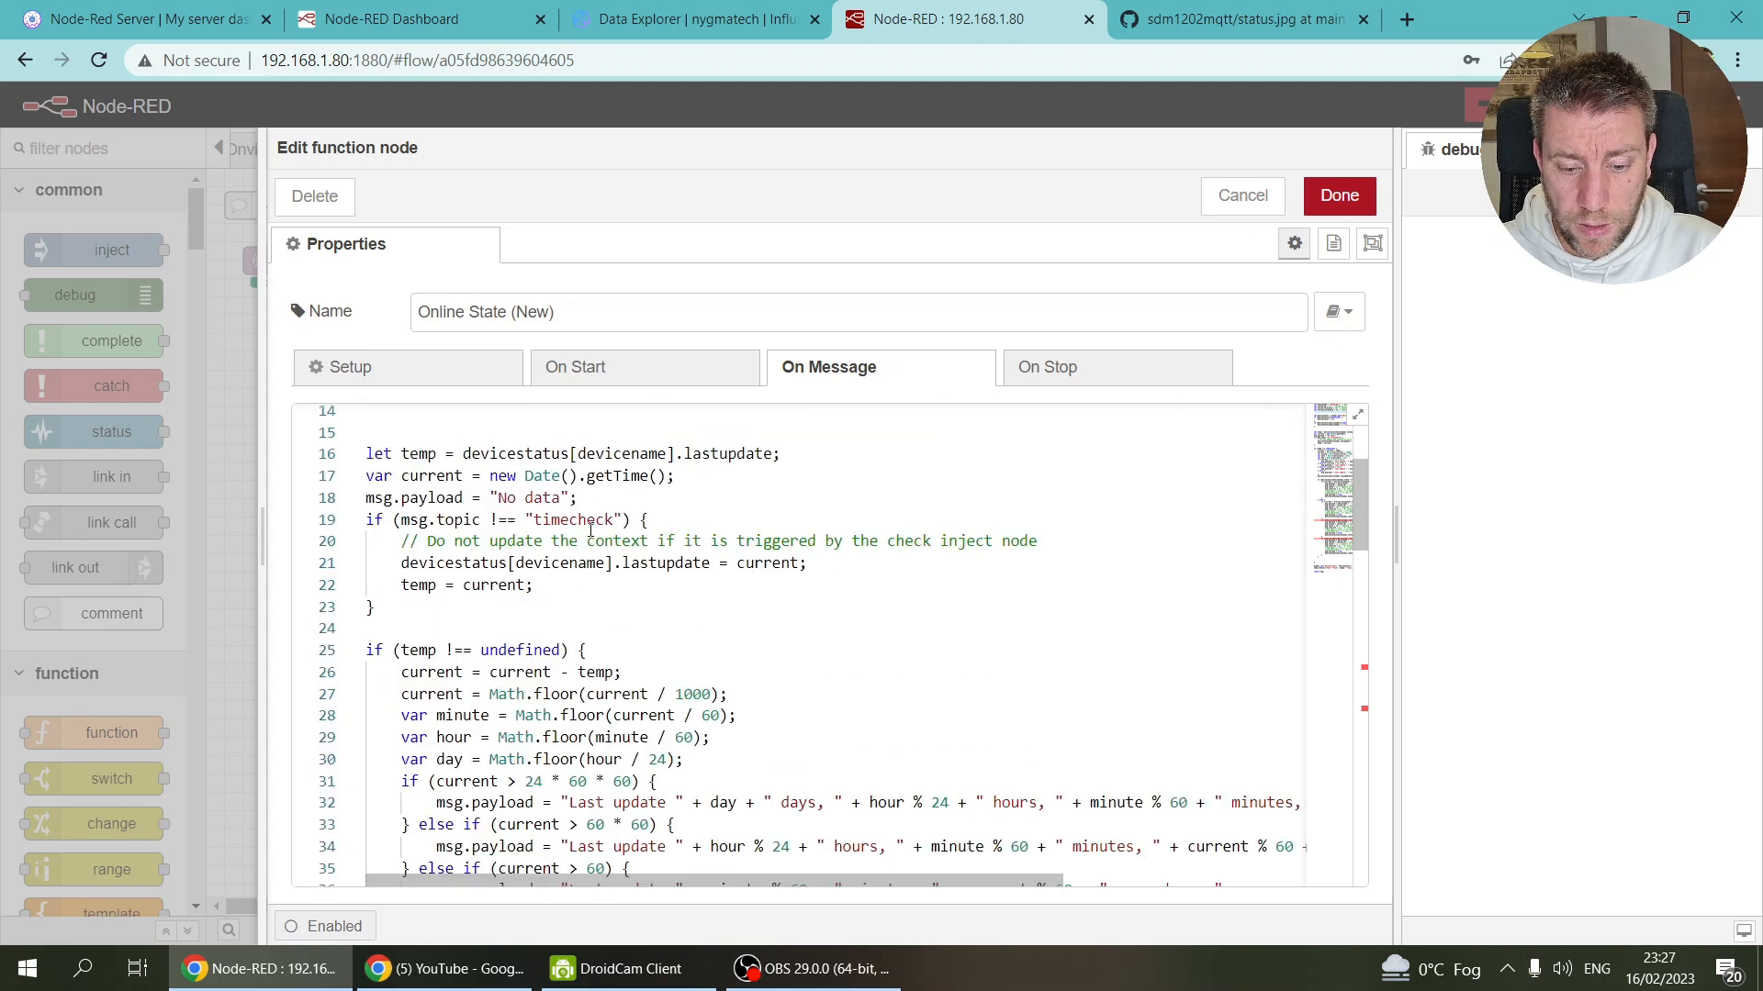
scroll(586, 533, down, 3)
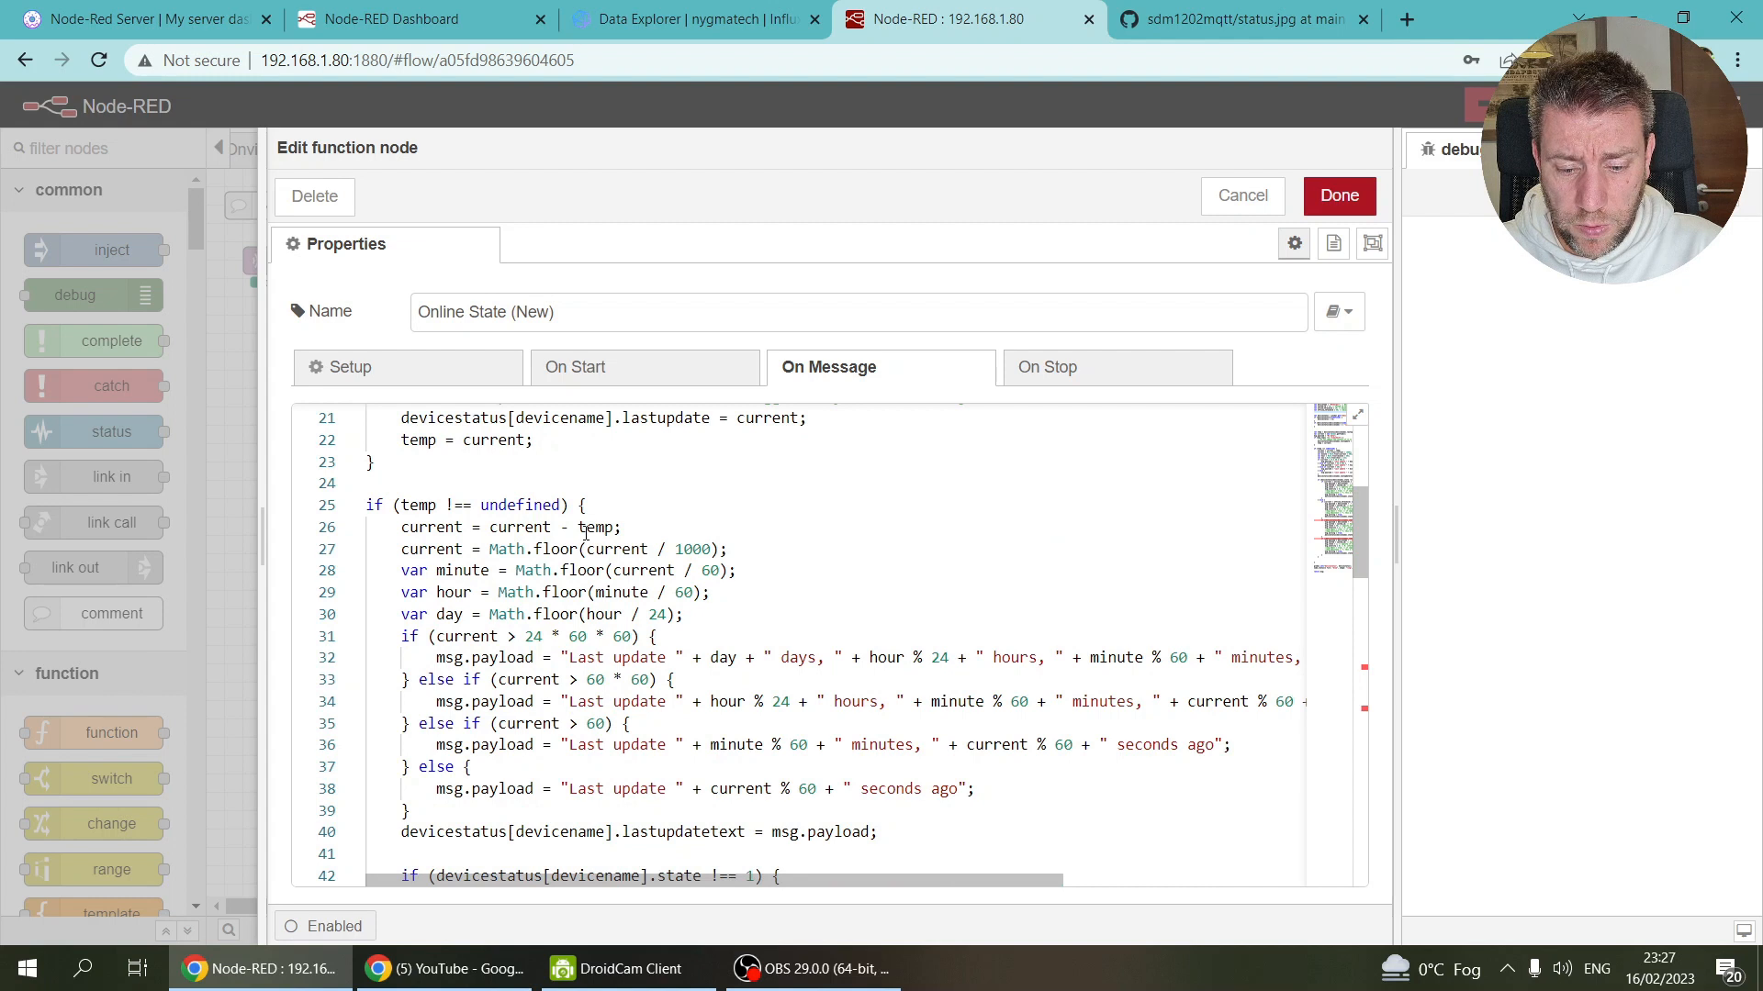
scroll(585, 534, up, 6)
scroll(586, 578, down, 1)
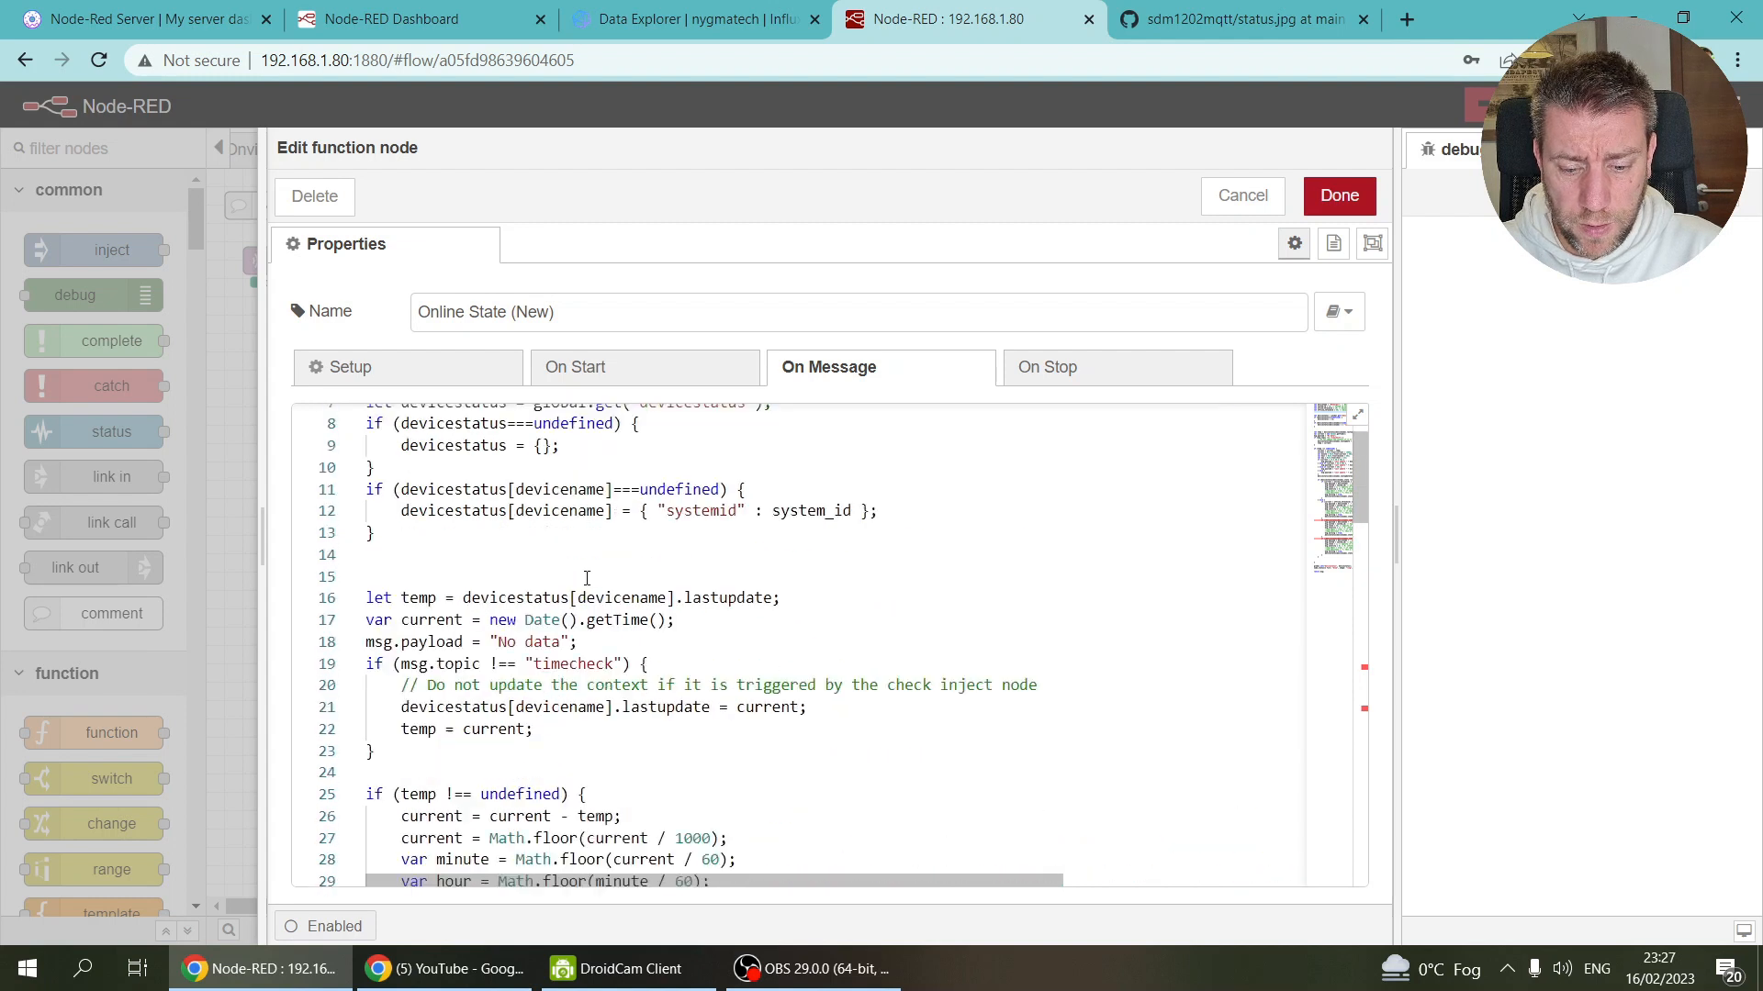
scroll(586, 579, down, 3)
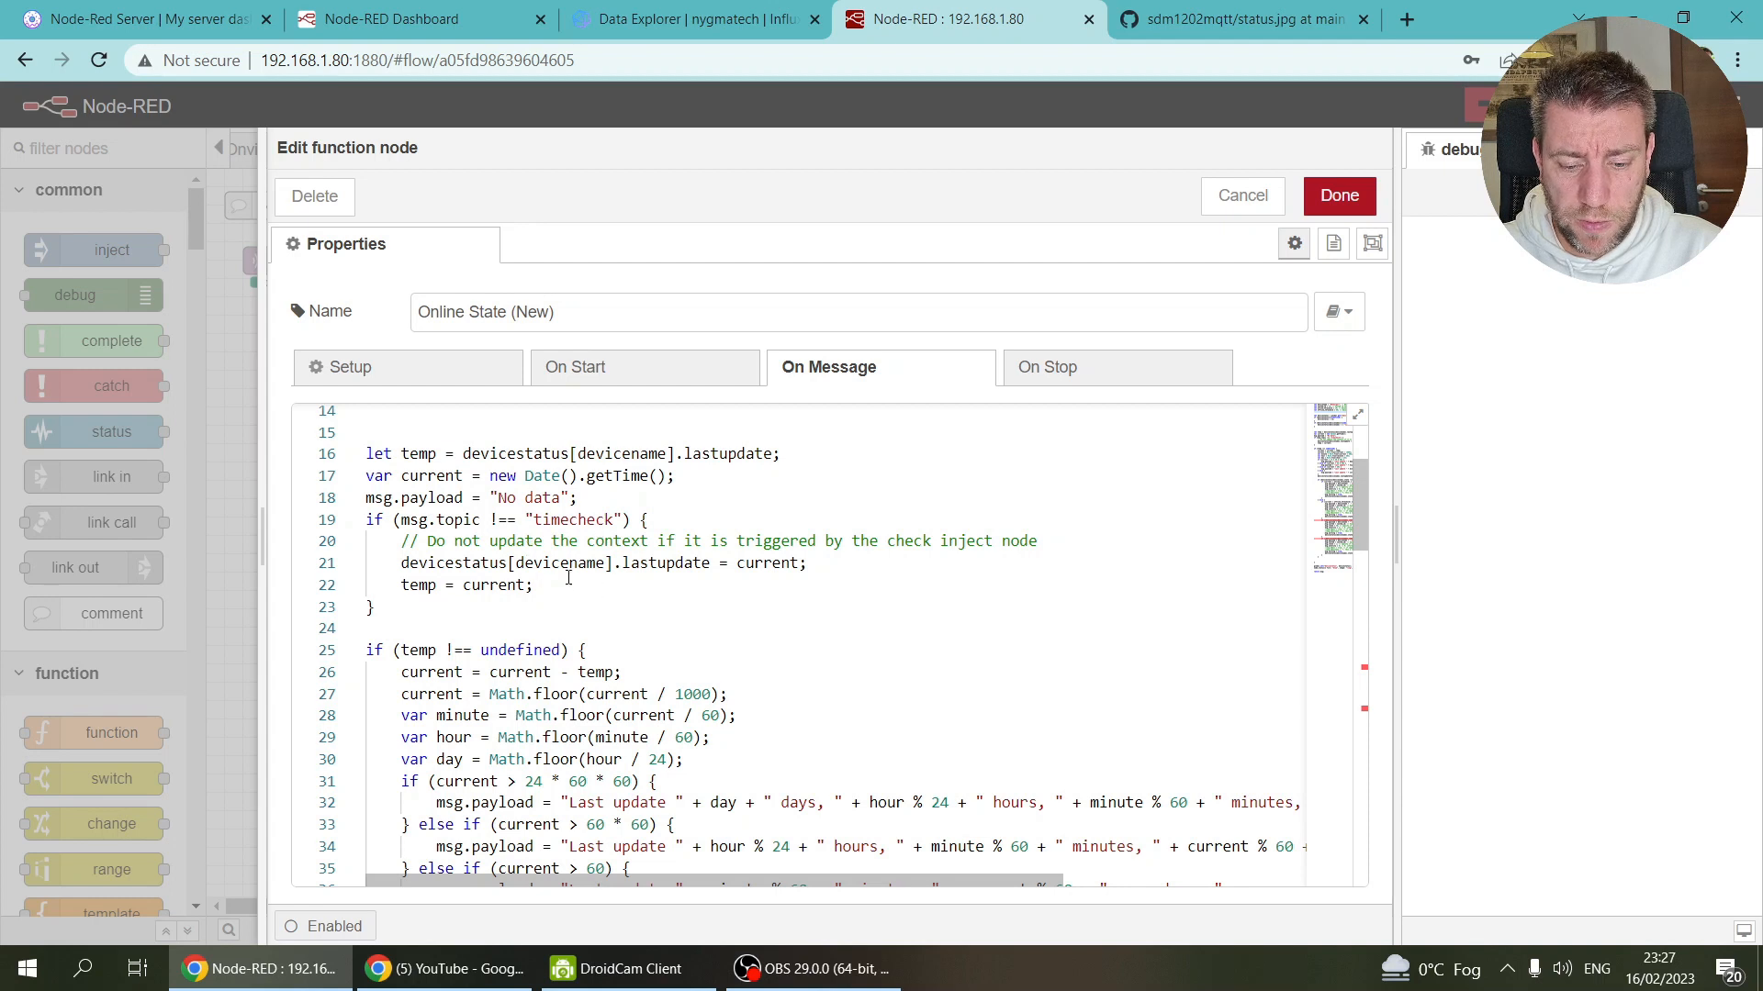
scroll(547, 564, down, 3)
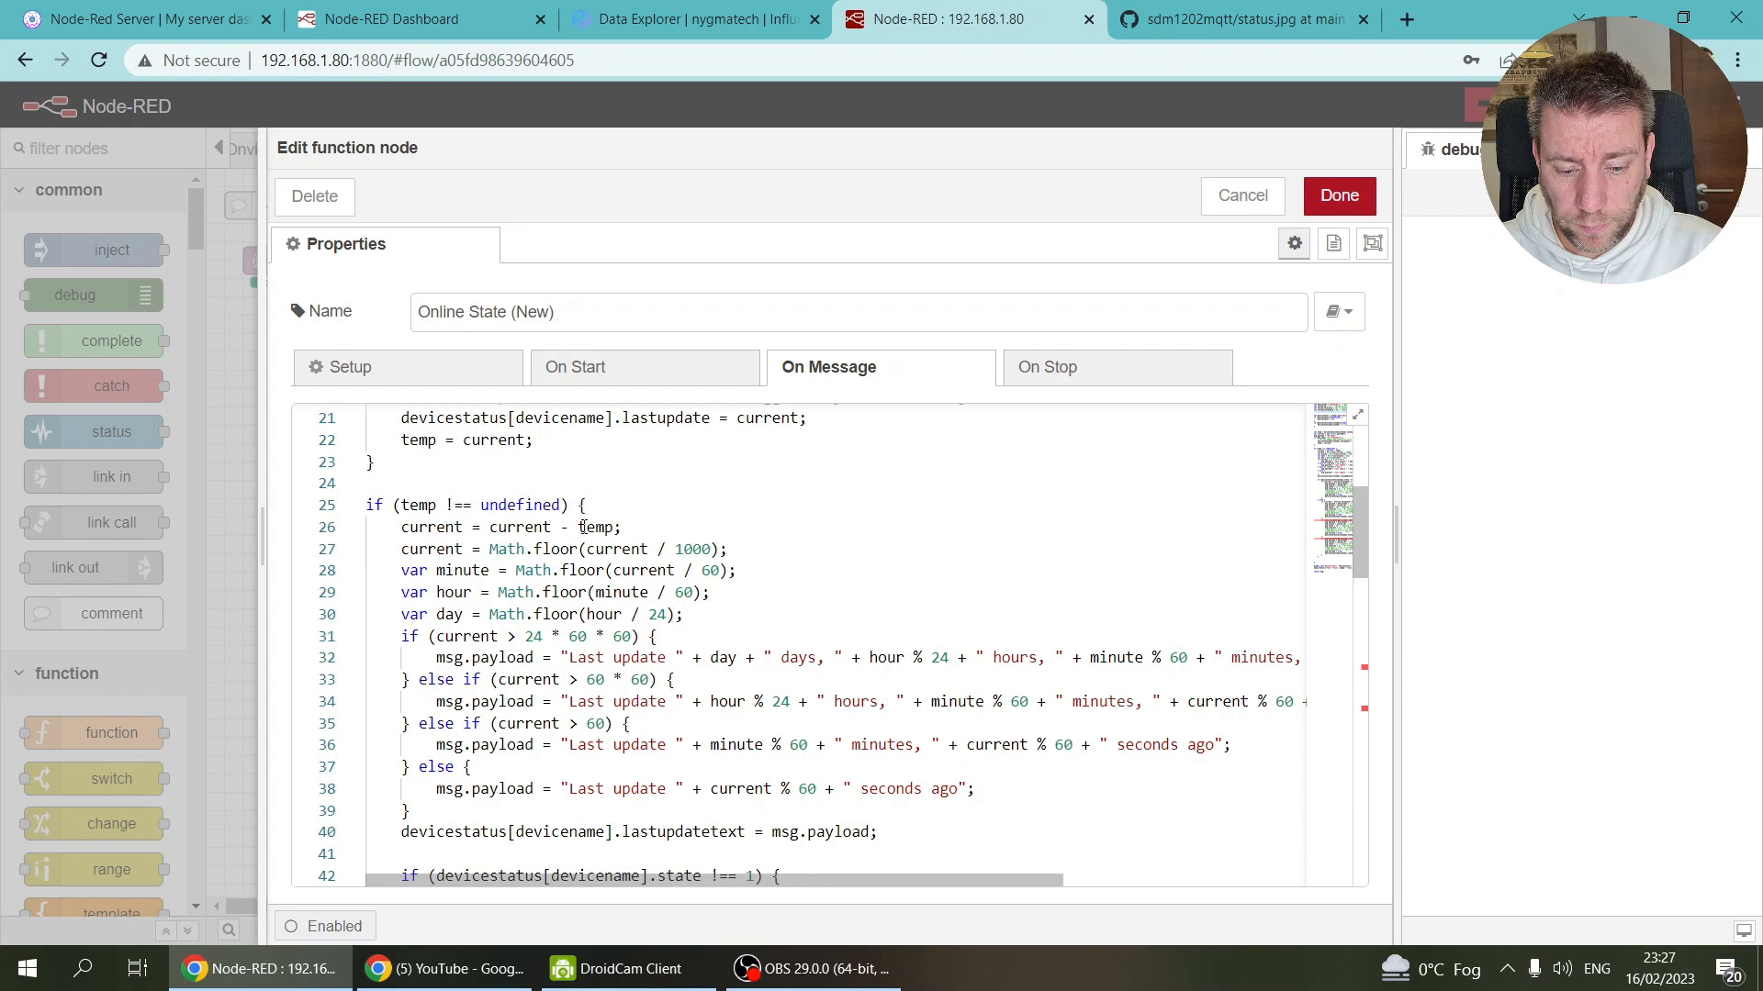
scroll(526, 642, down, 8)
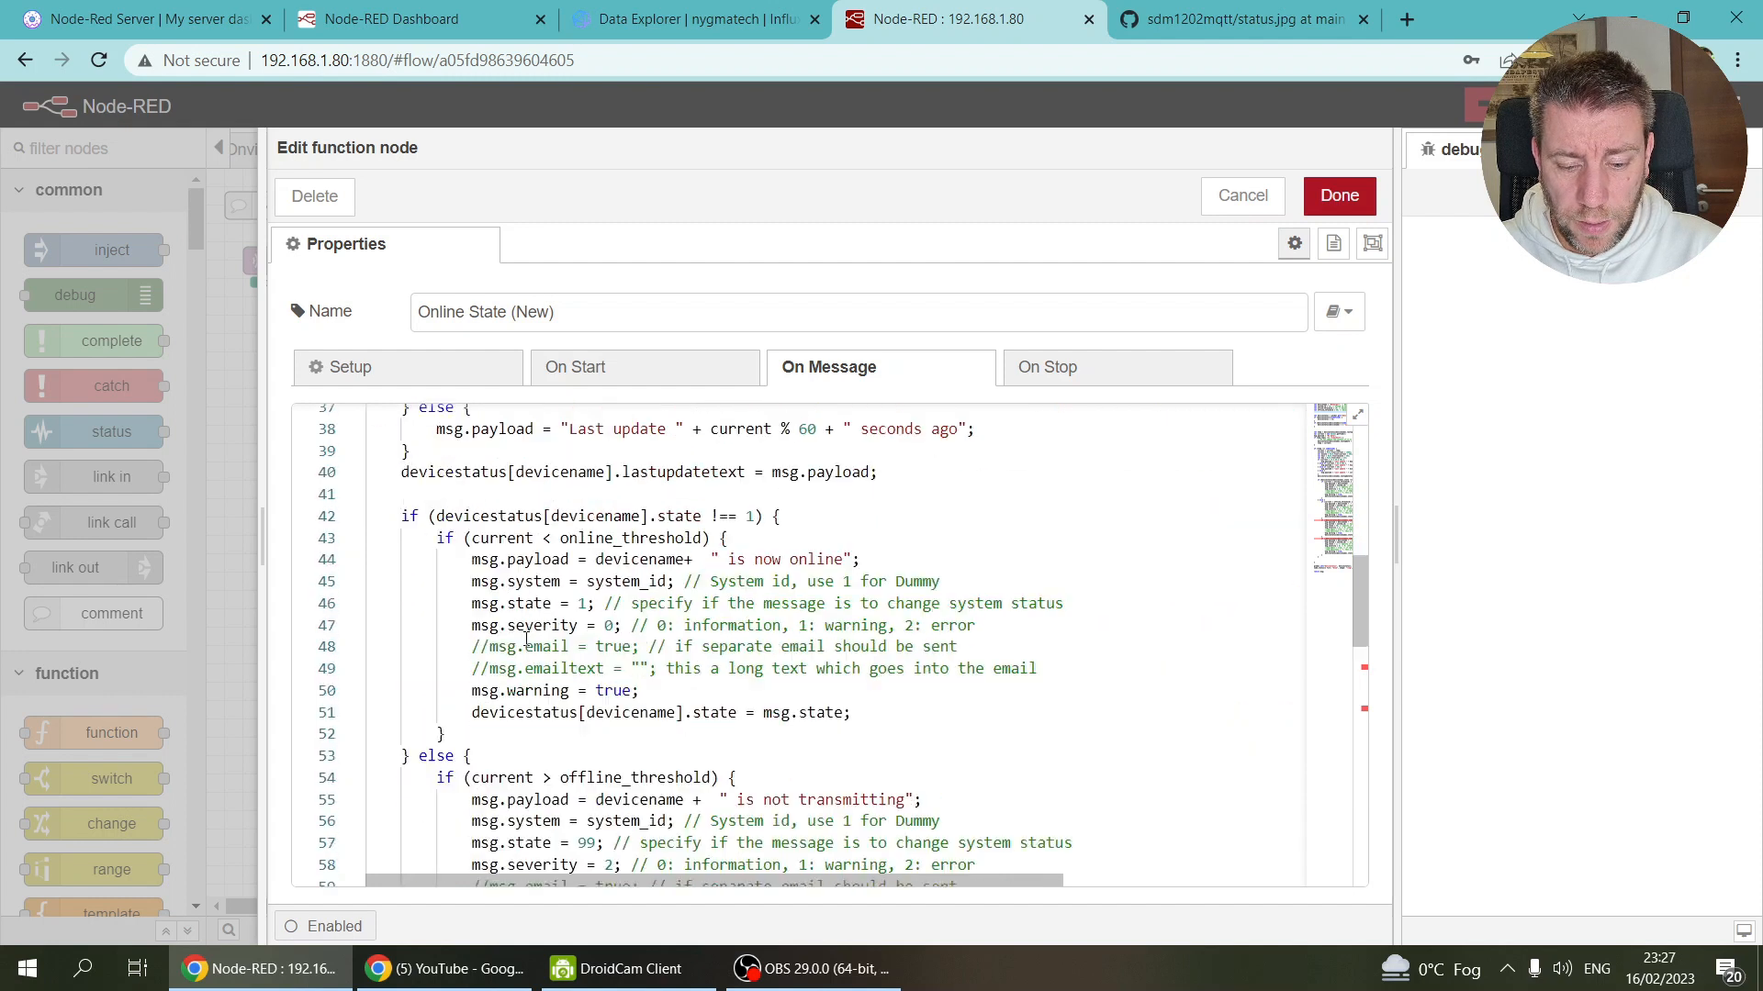
scroll(564, 541, up, 2)
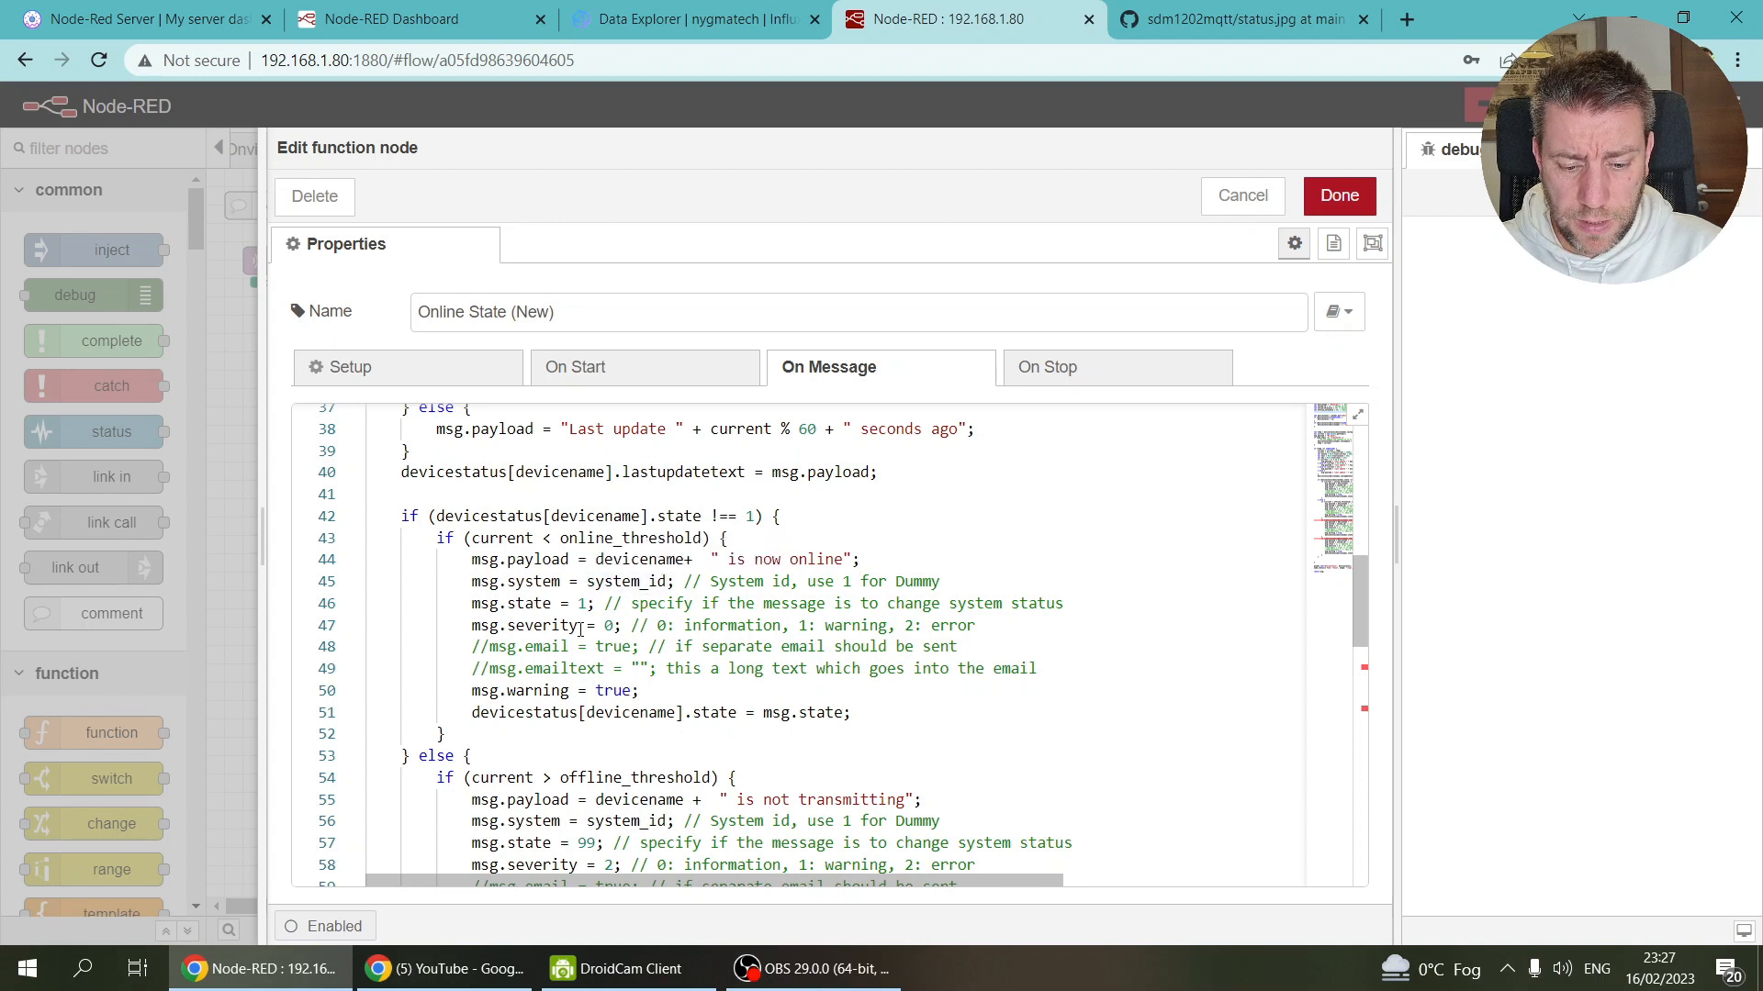
scroll(645, 554, down, 3)
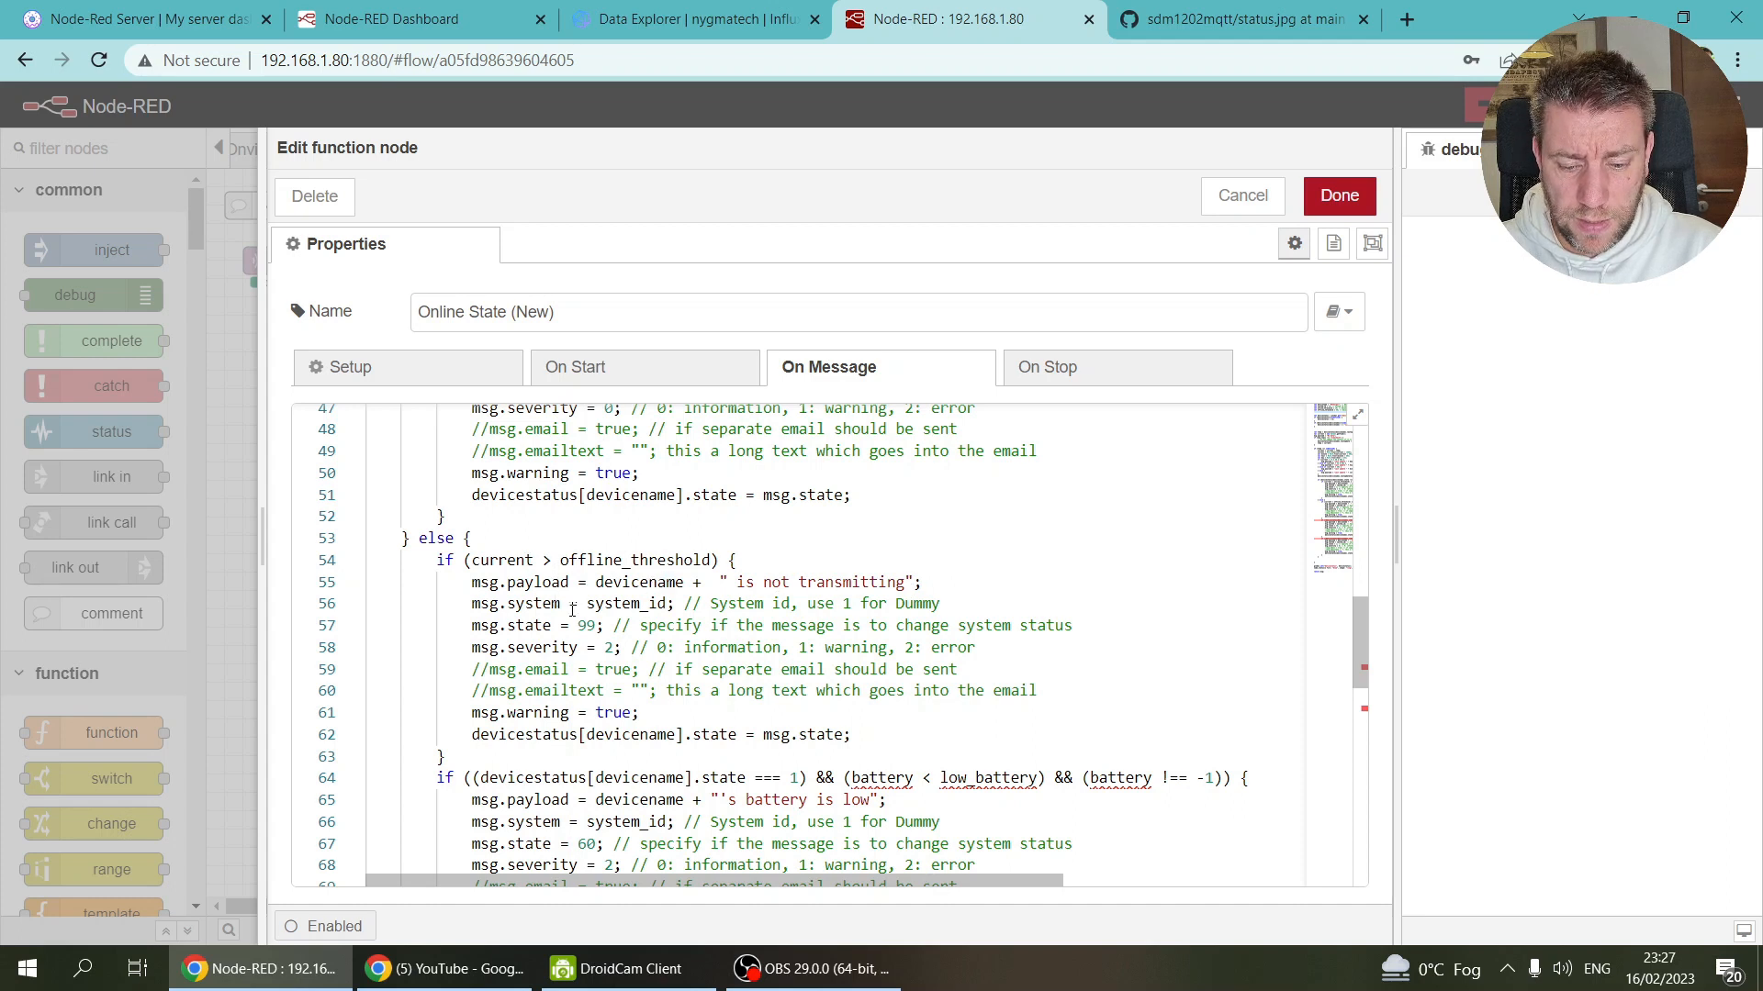
Step: Change the 'is not transmitting' severity on line 58 from 2 to 0
click(615, 648)
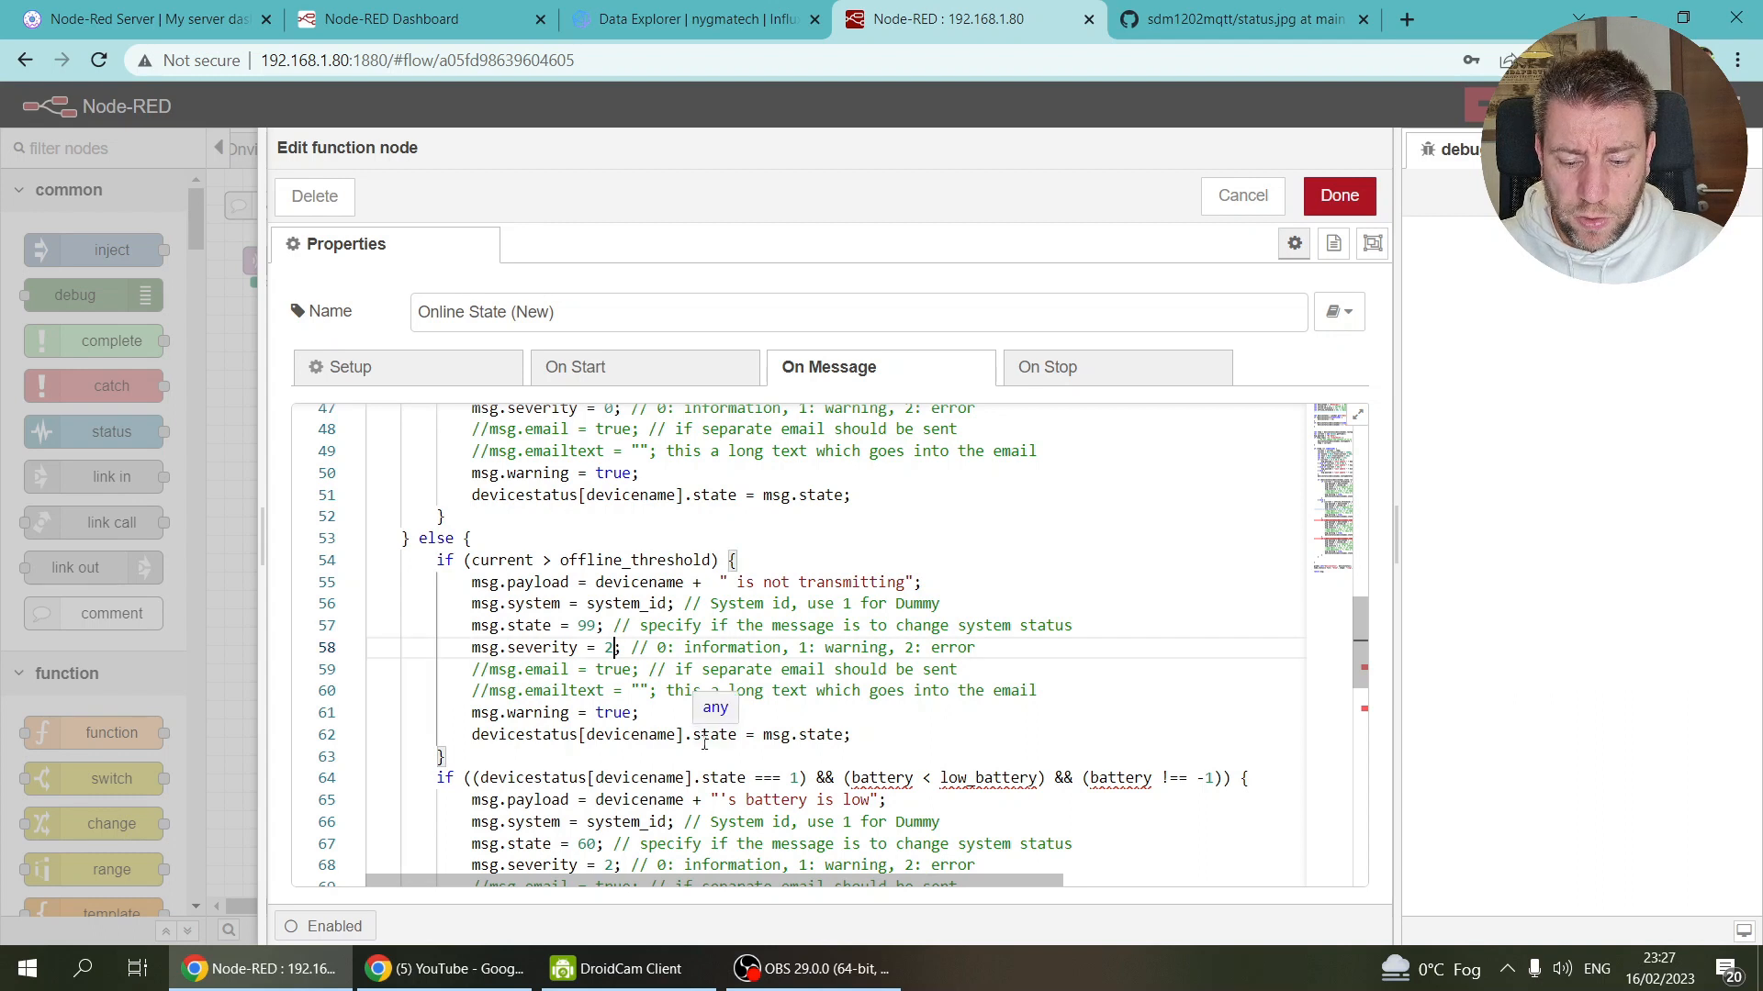
key(BackSpace)
text(0)
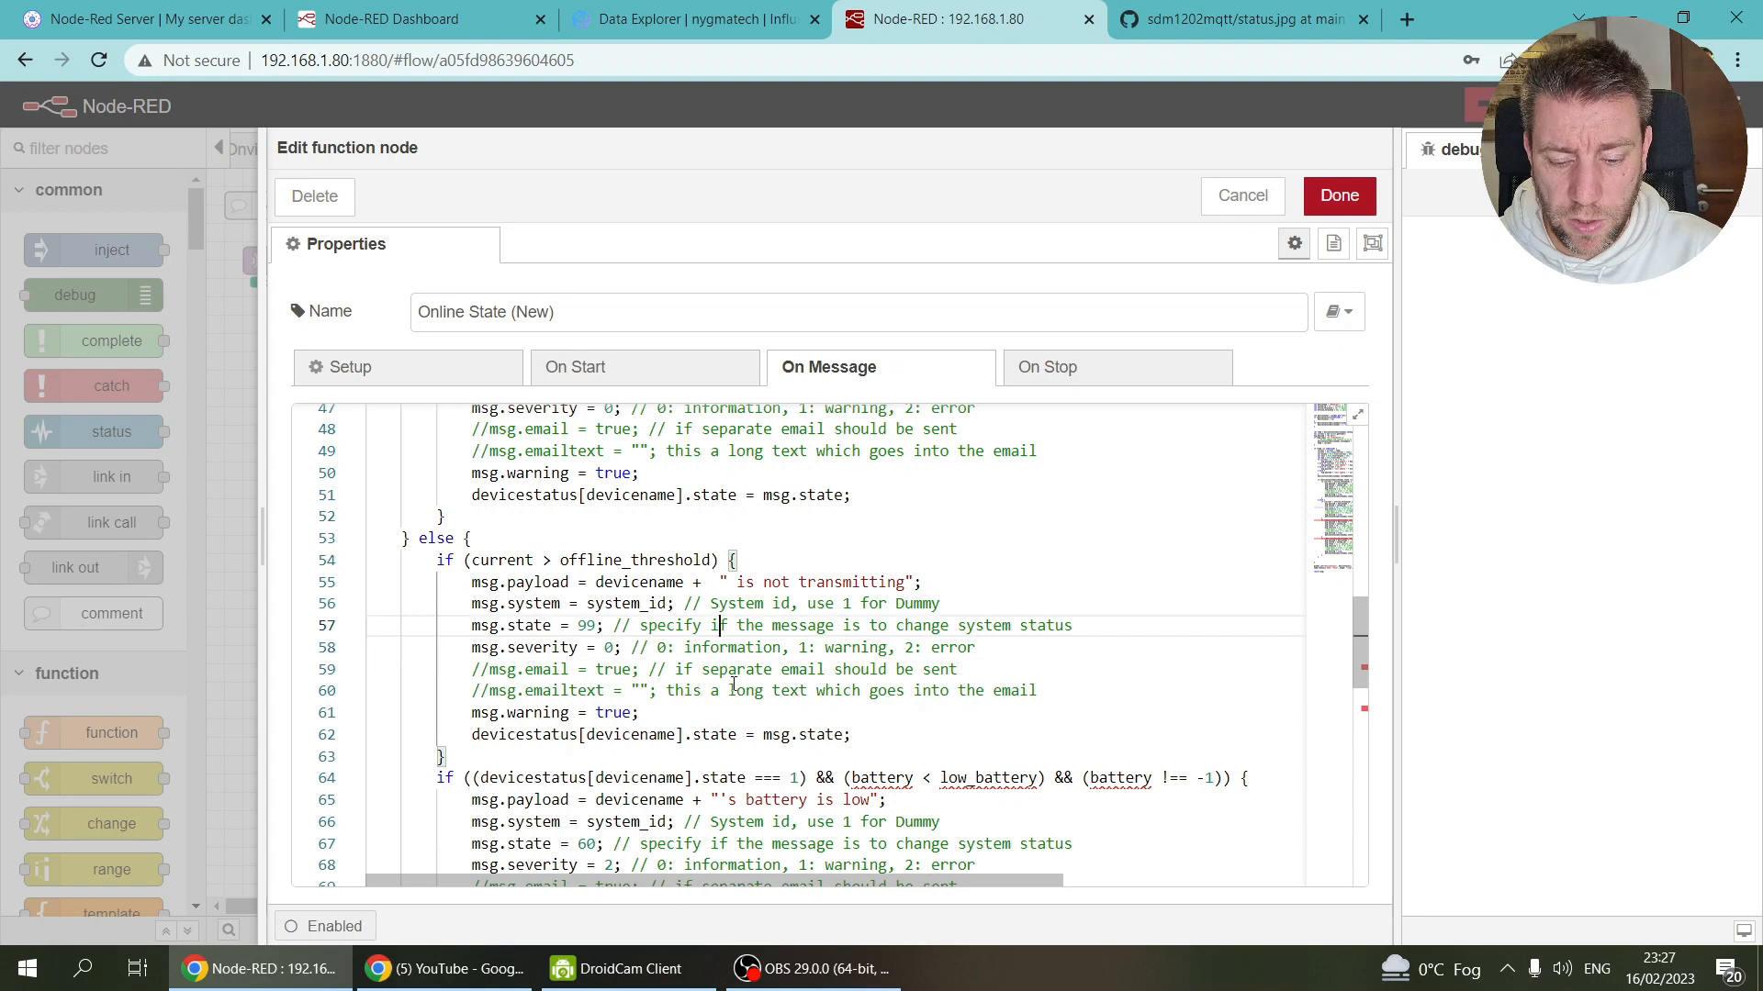
click(719, 669)
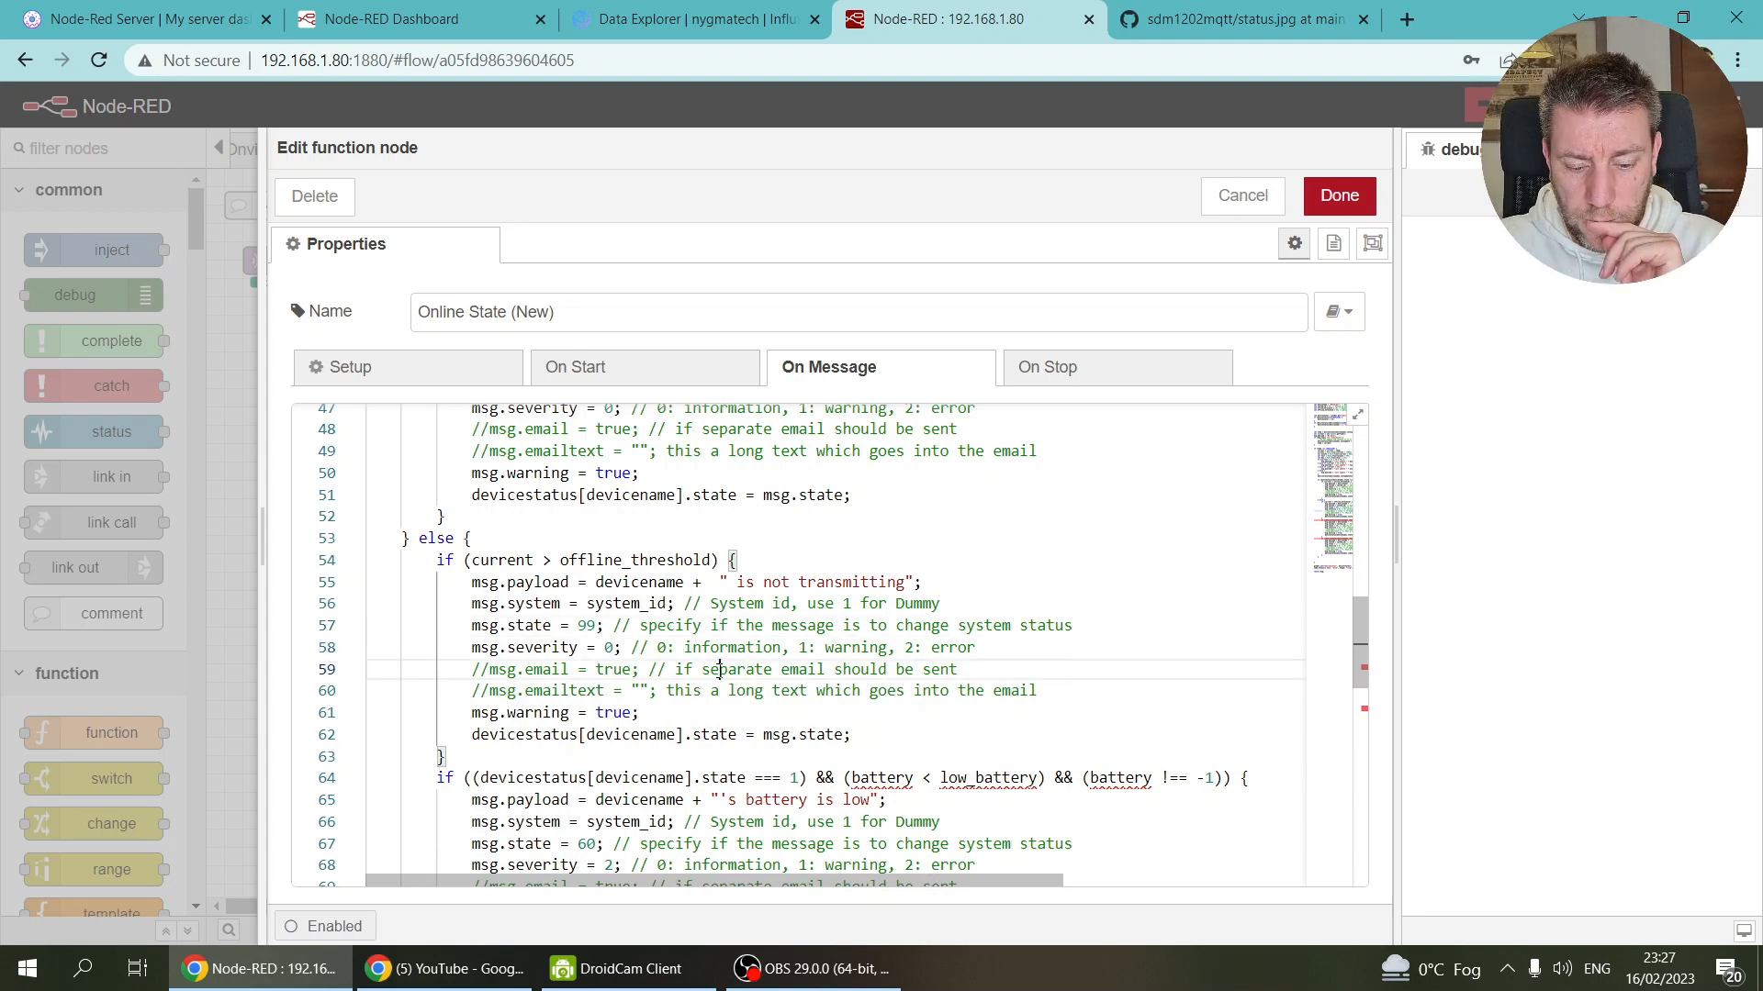
Step: Review the rest of the code, select the low-battery msg.warning line, and close the editor
scroll(719, 669, down, 2)
scroll(720, 669, down, 2)
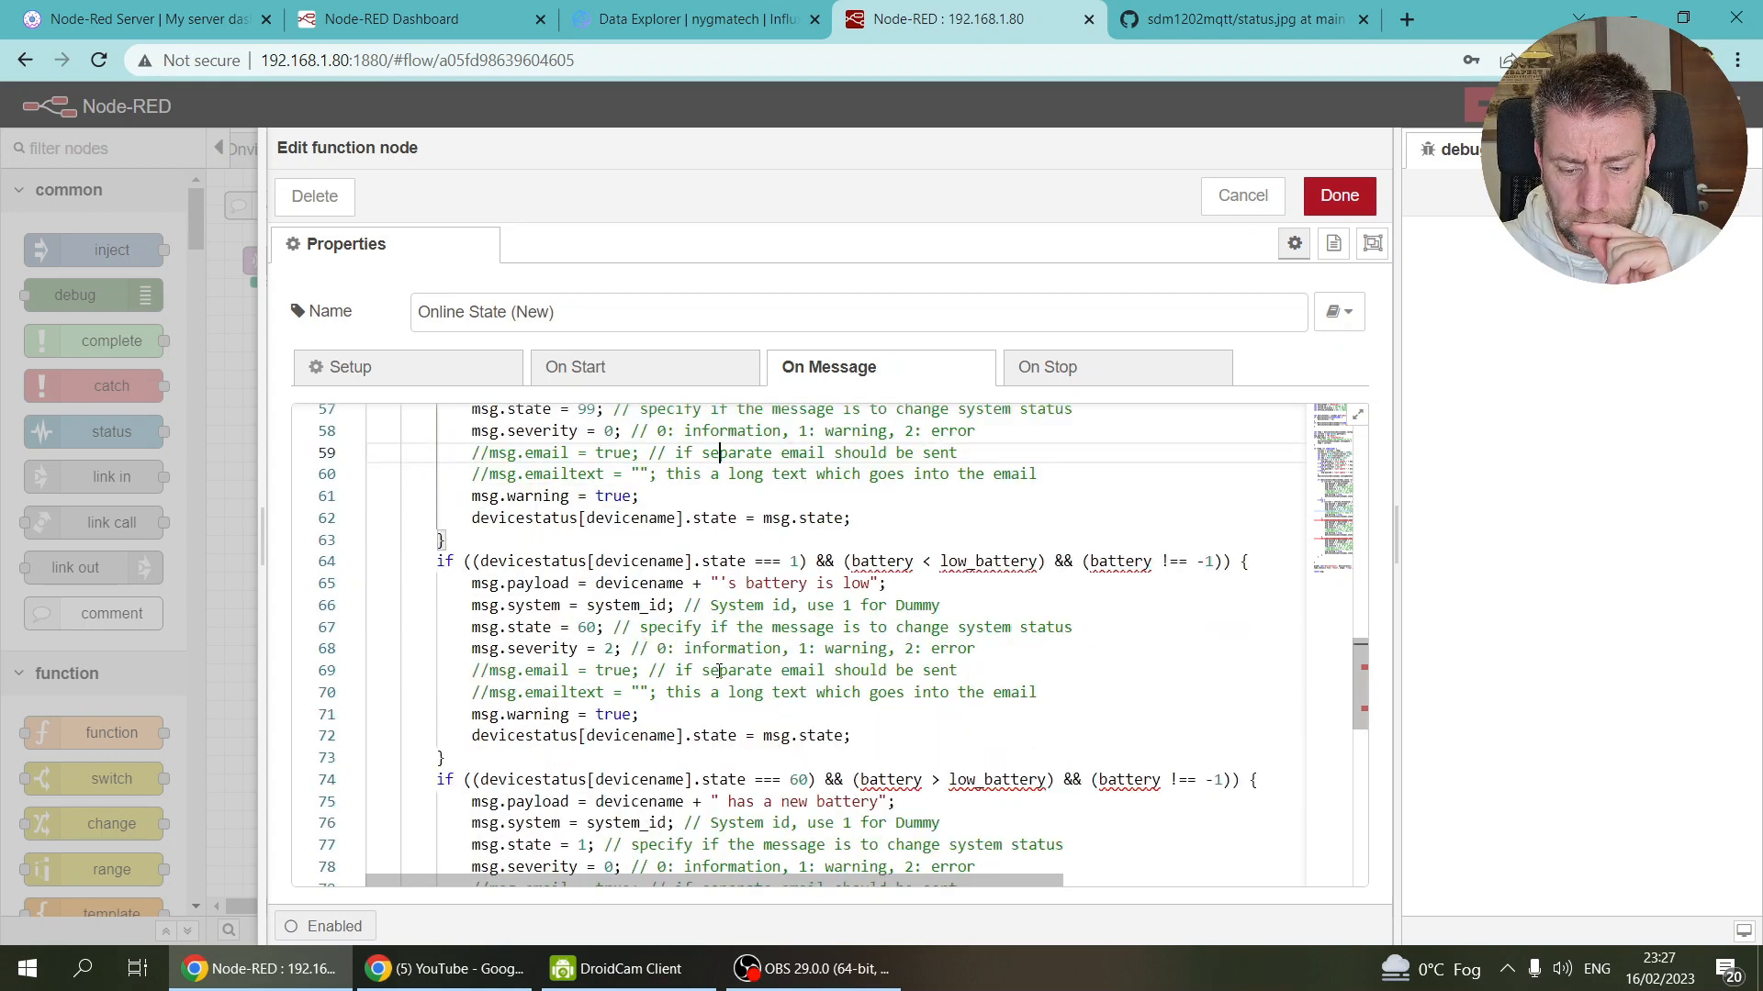
scroll(719, 671, down, 1)
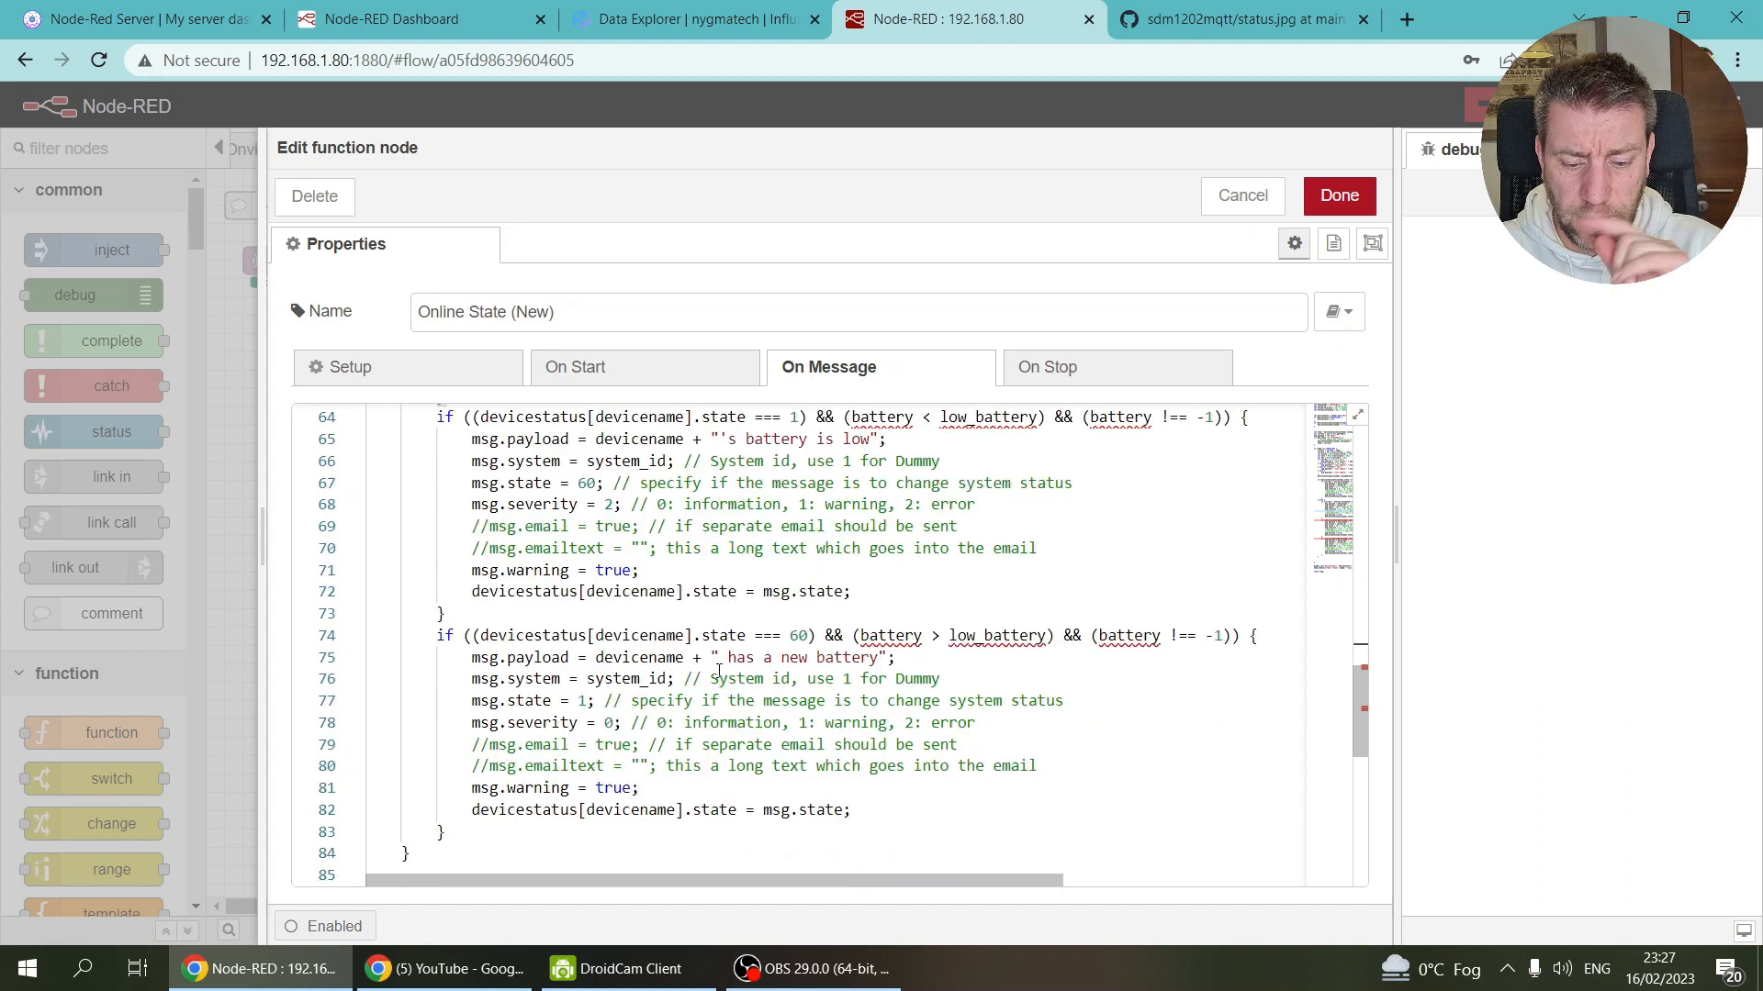
scroll(719, 669, down, 2)
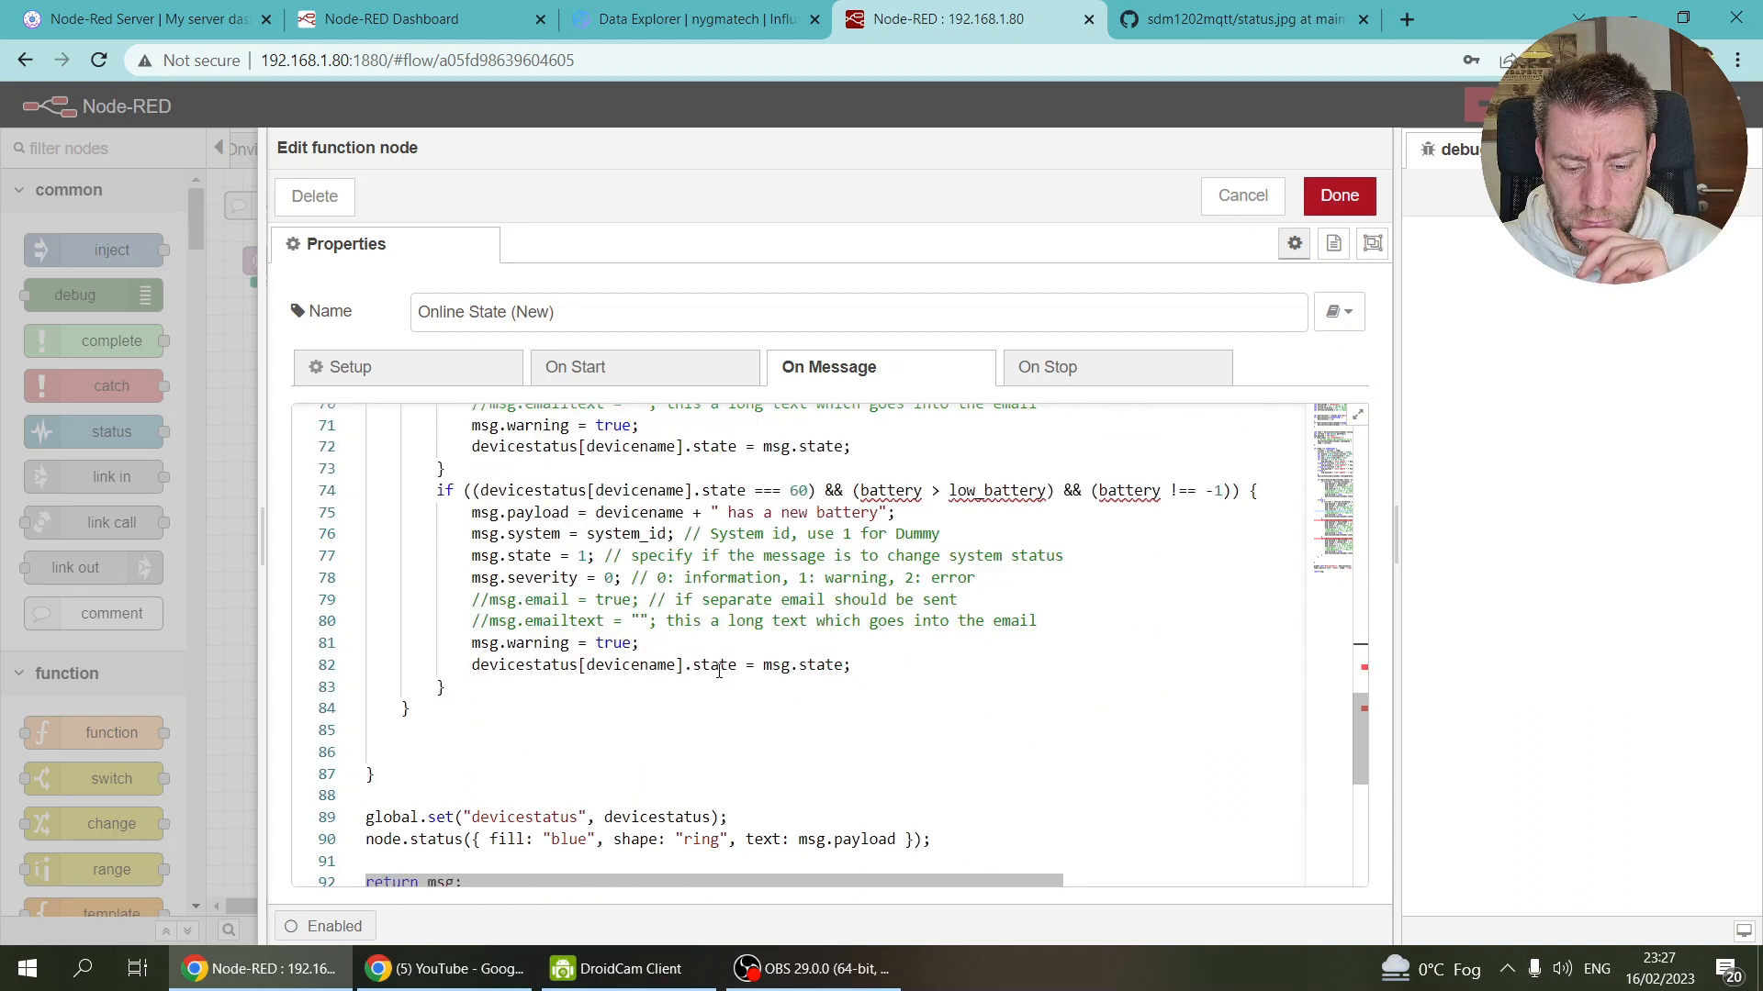
scroll(720, 669, down, 2)
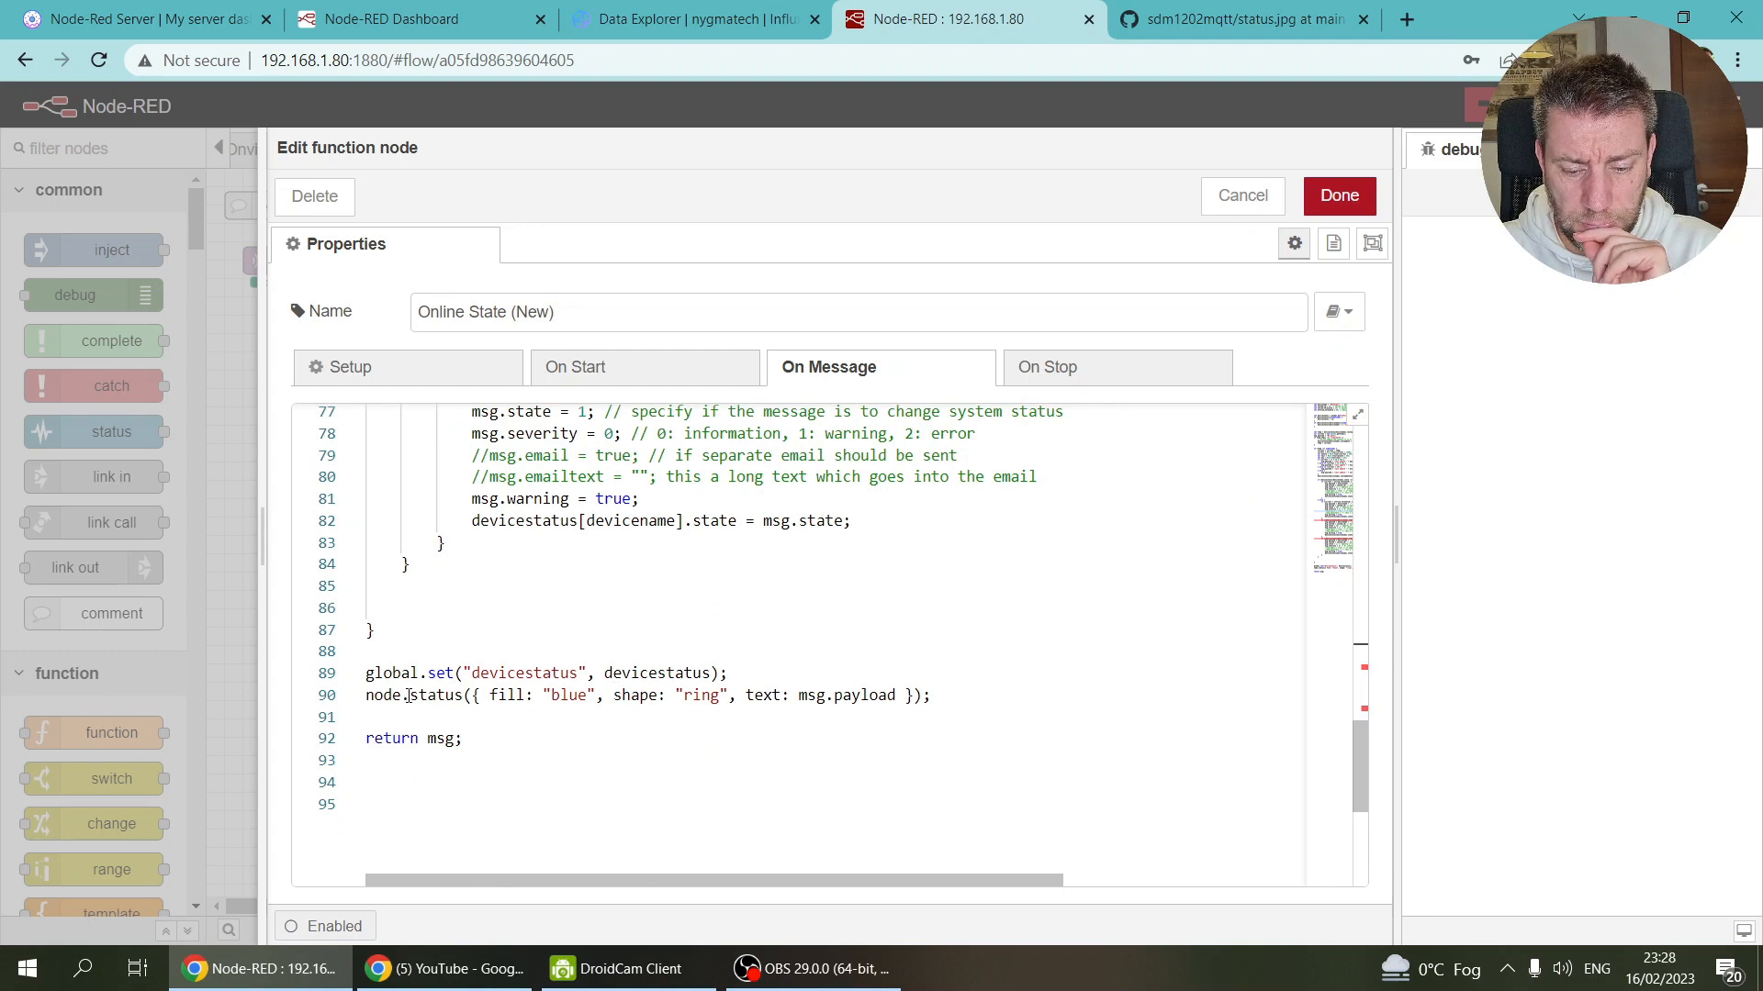
scroll(459, 758, down, 2)
scroll(458, 757, up, 20)
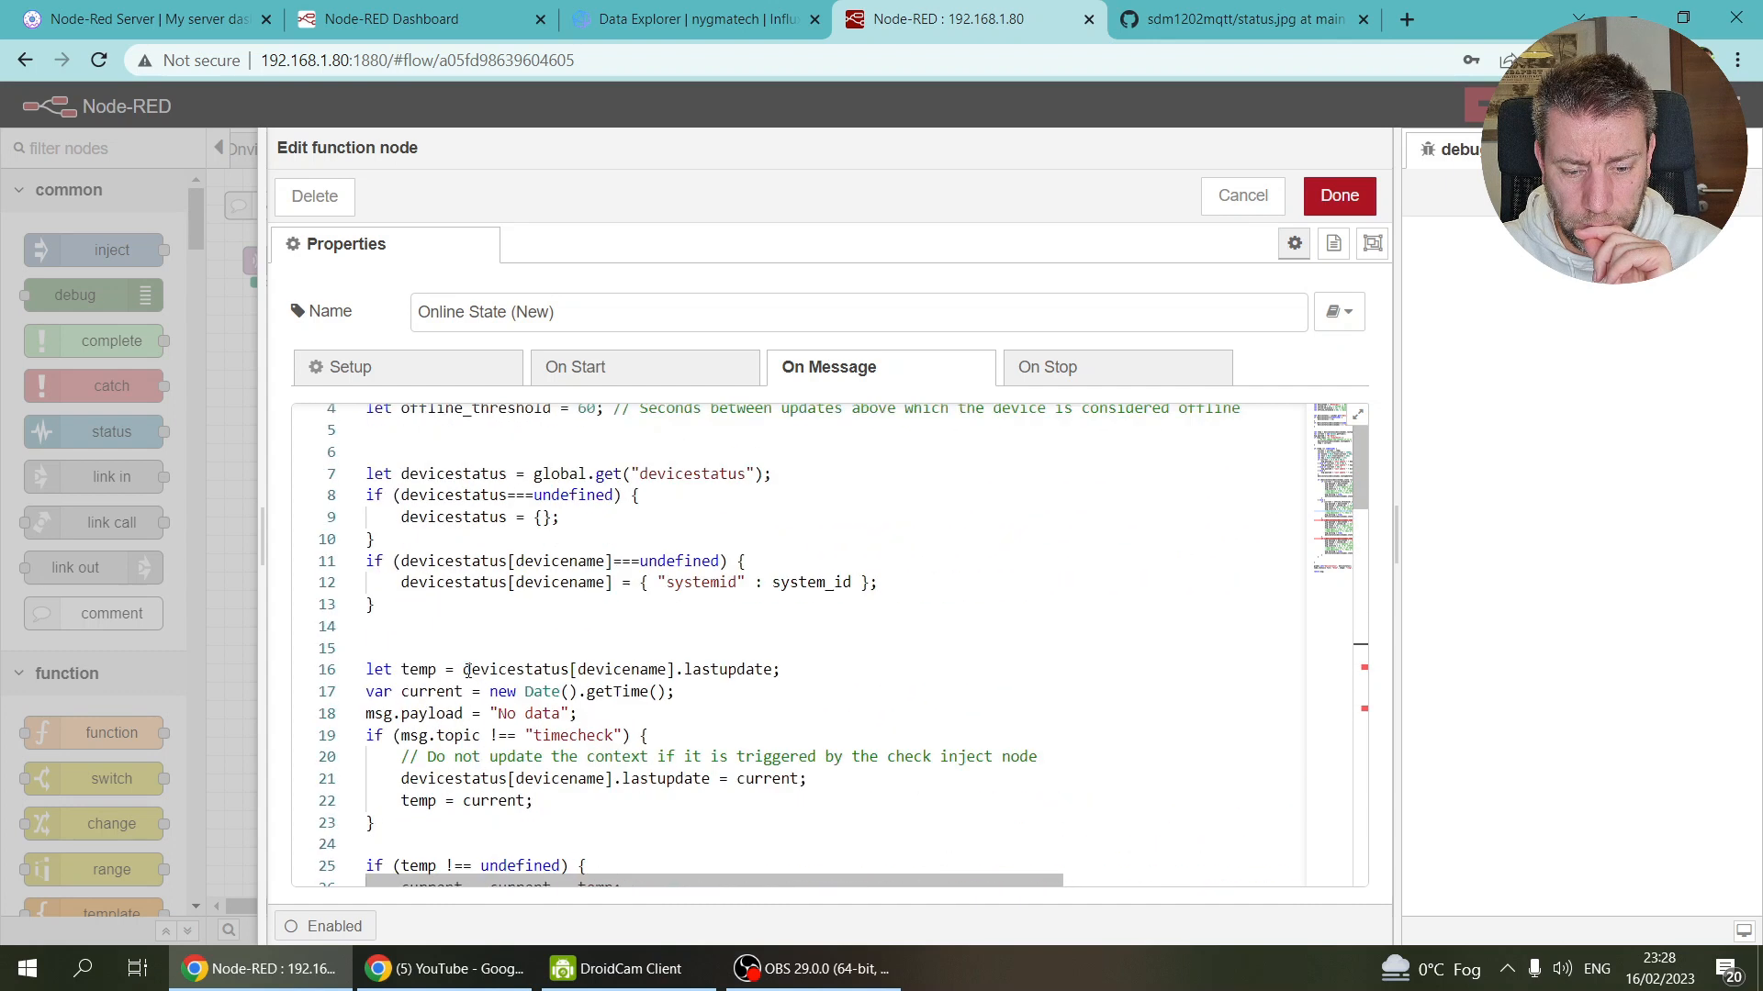
scroll(468, 671, up, 1)
scroll(468, 671, down, 3)
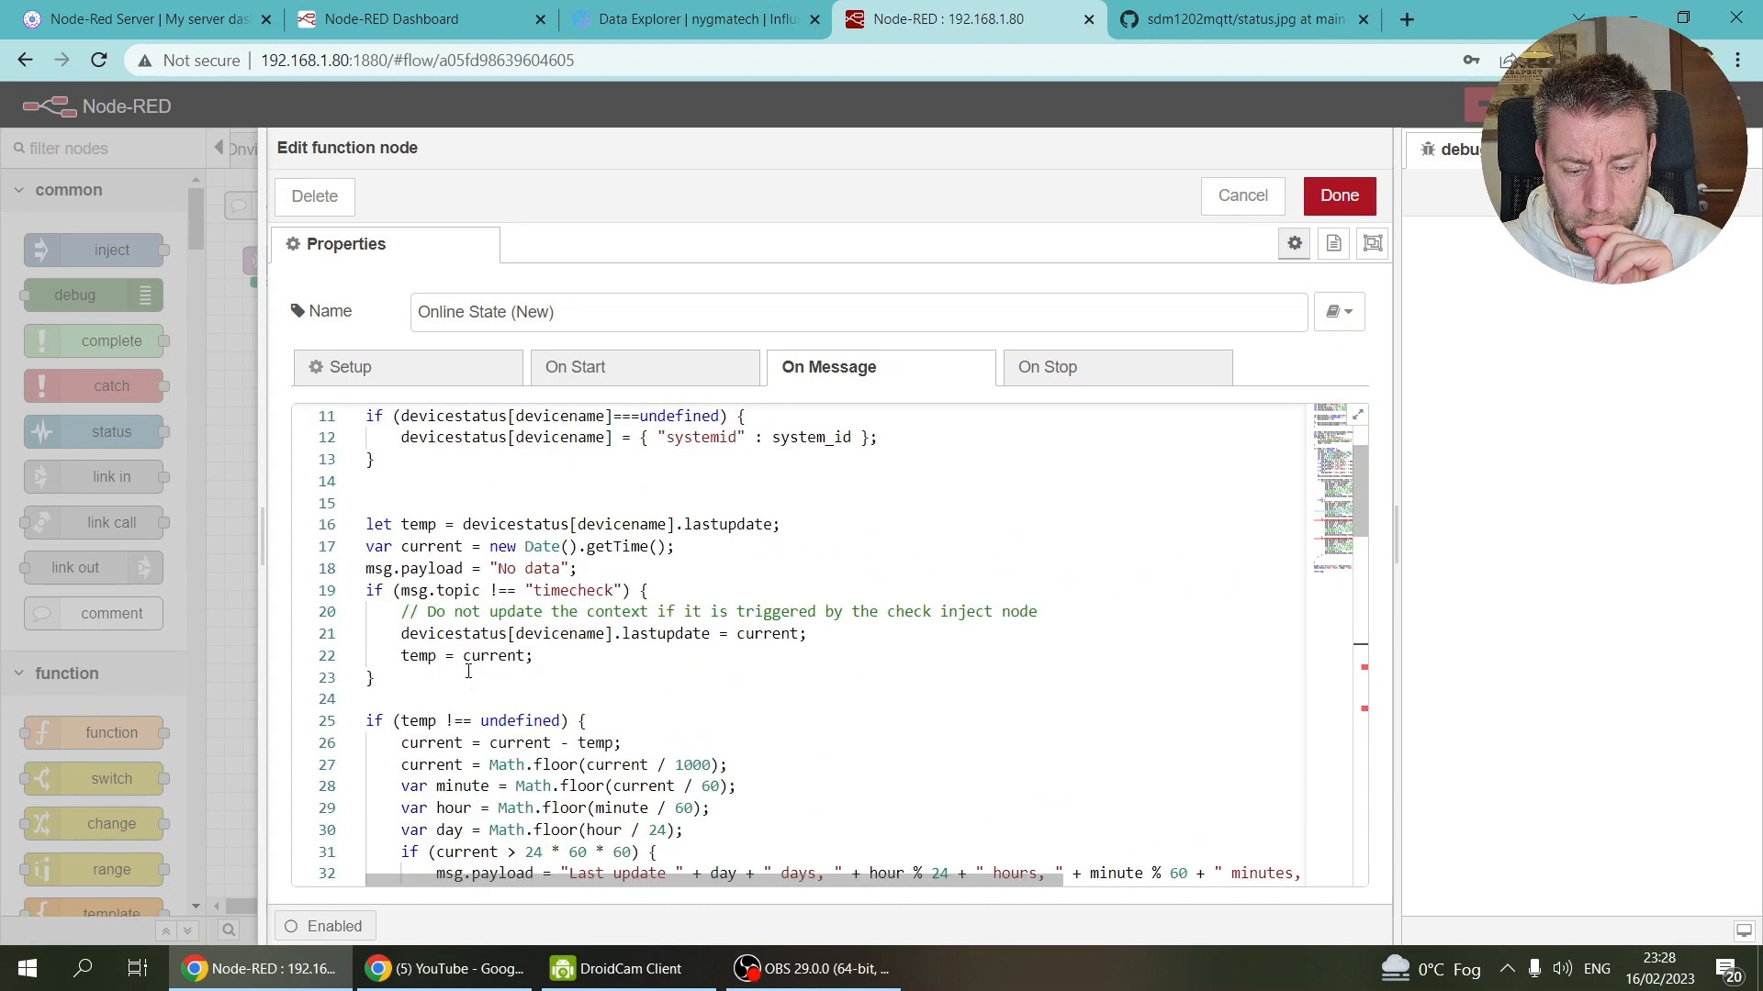
scroll(468, 671, down, 20)
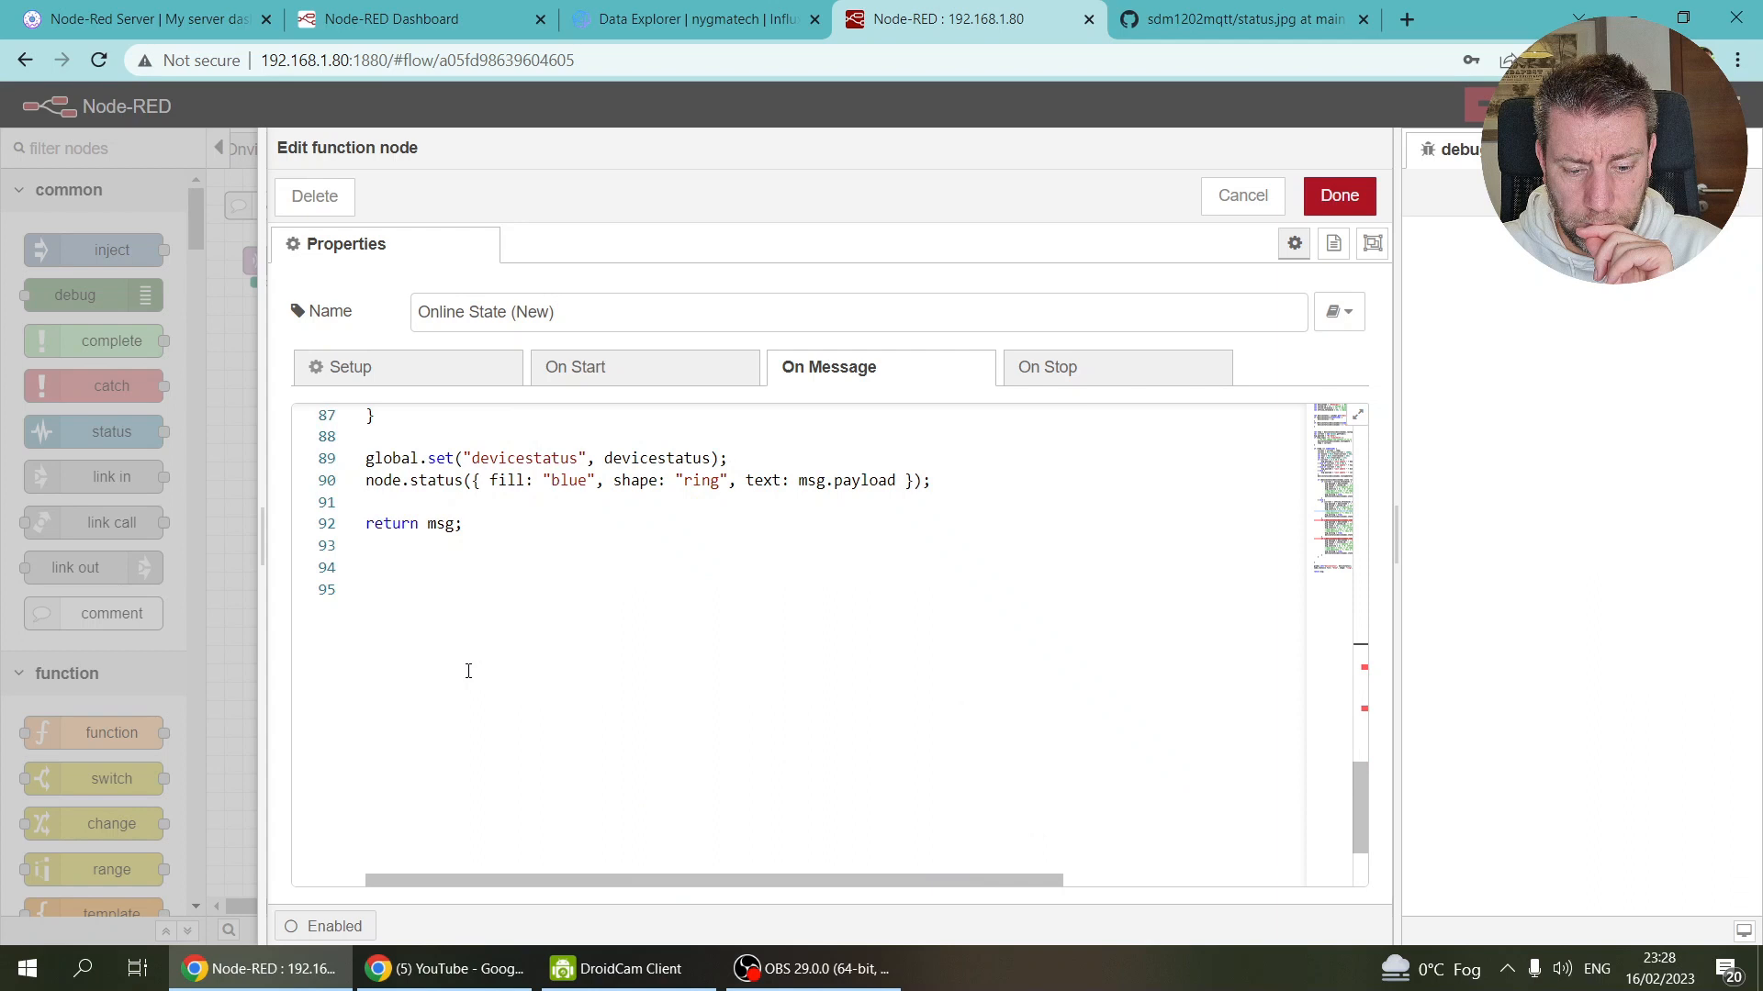
scroll(468, 671, up, 2)
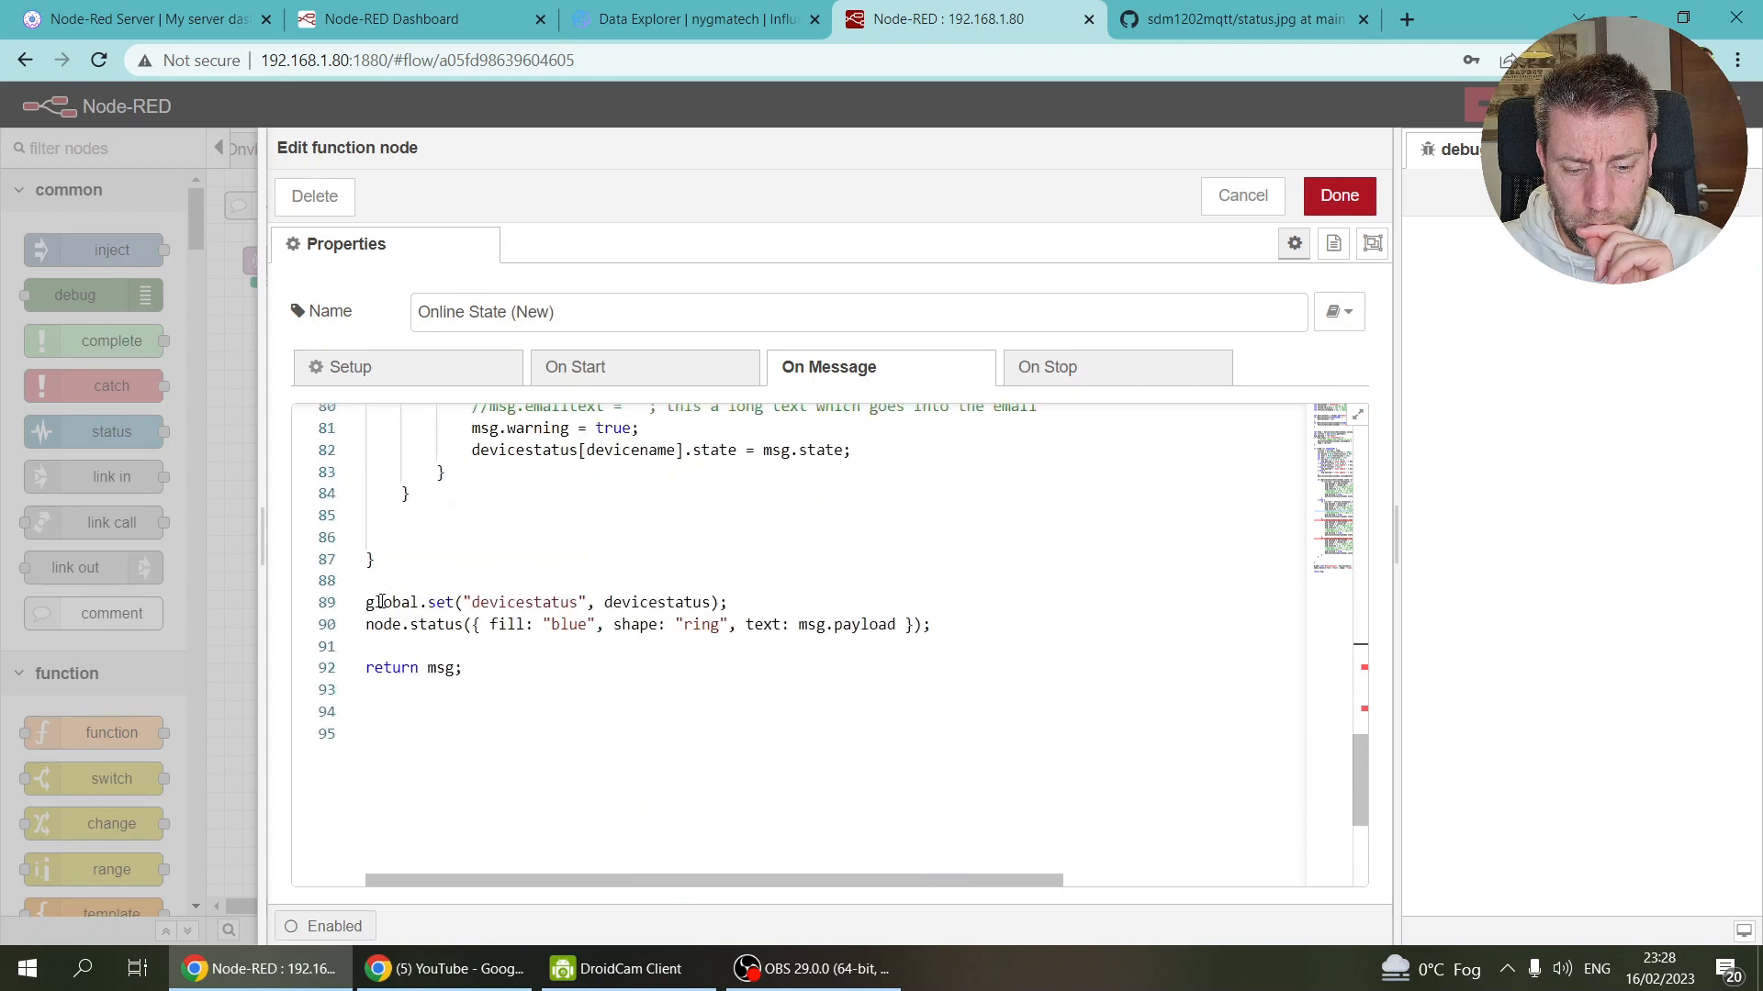
scroll(459, 663, up, 3)
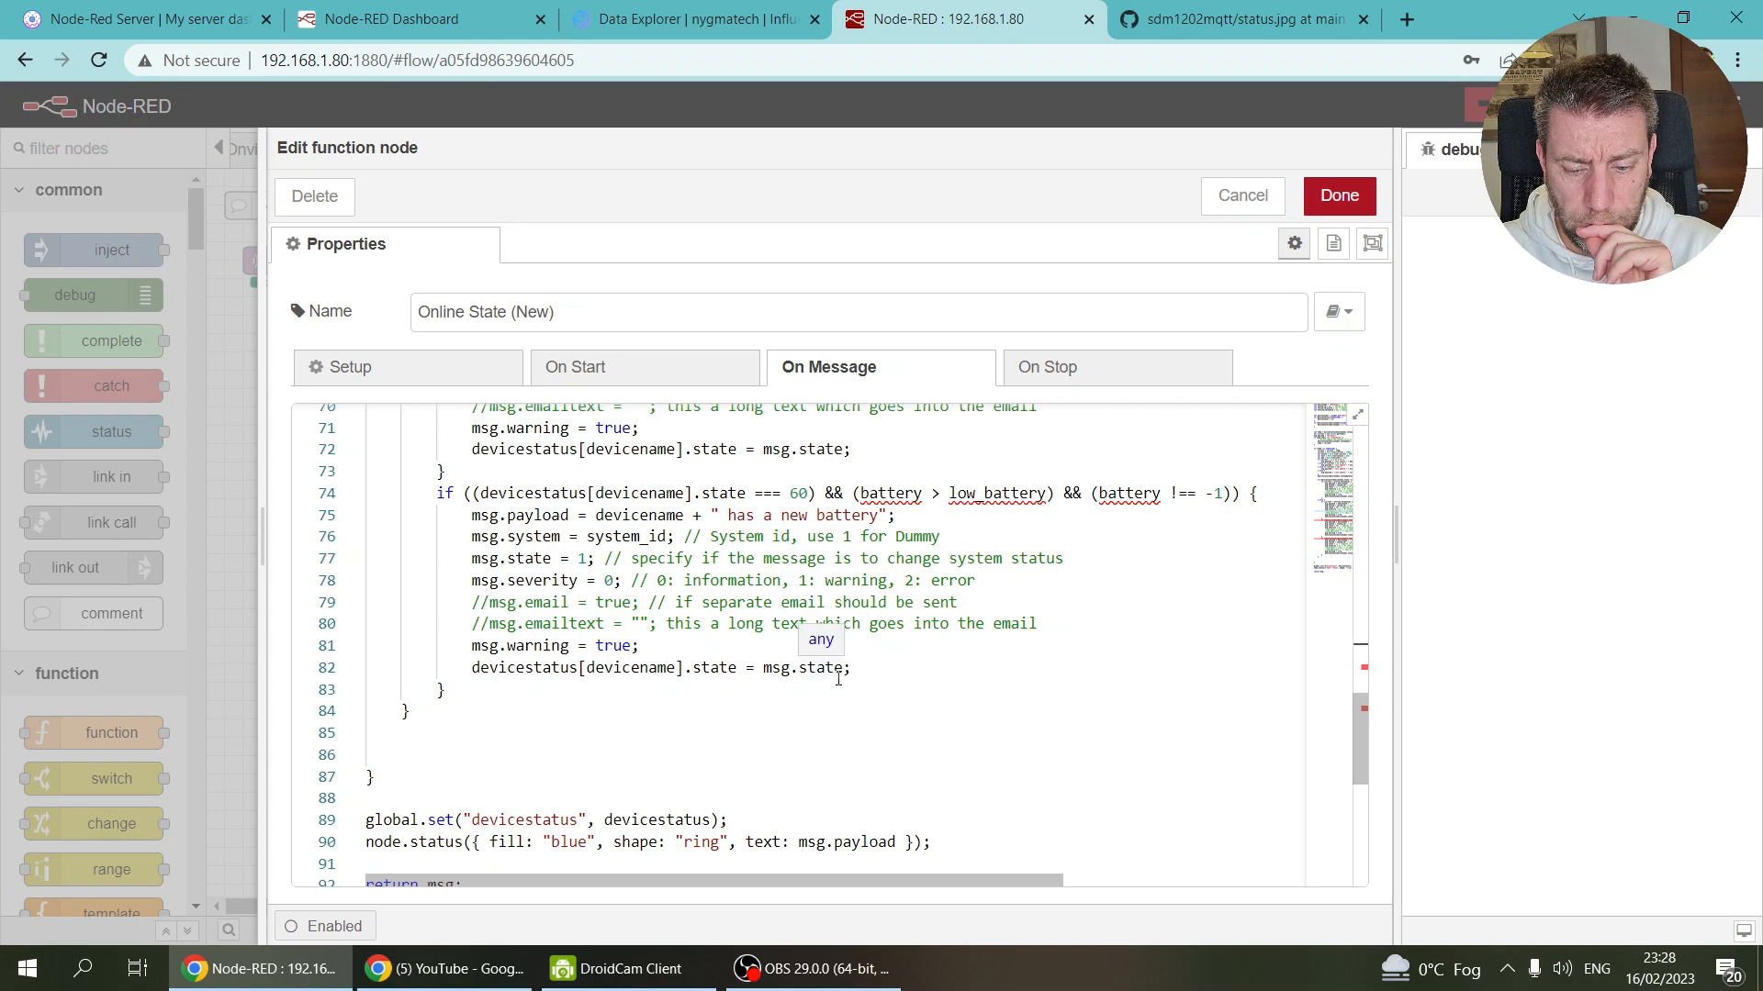
scroll(838, 679, up, 2)
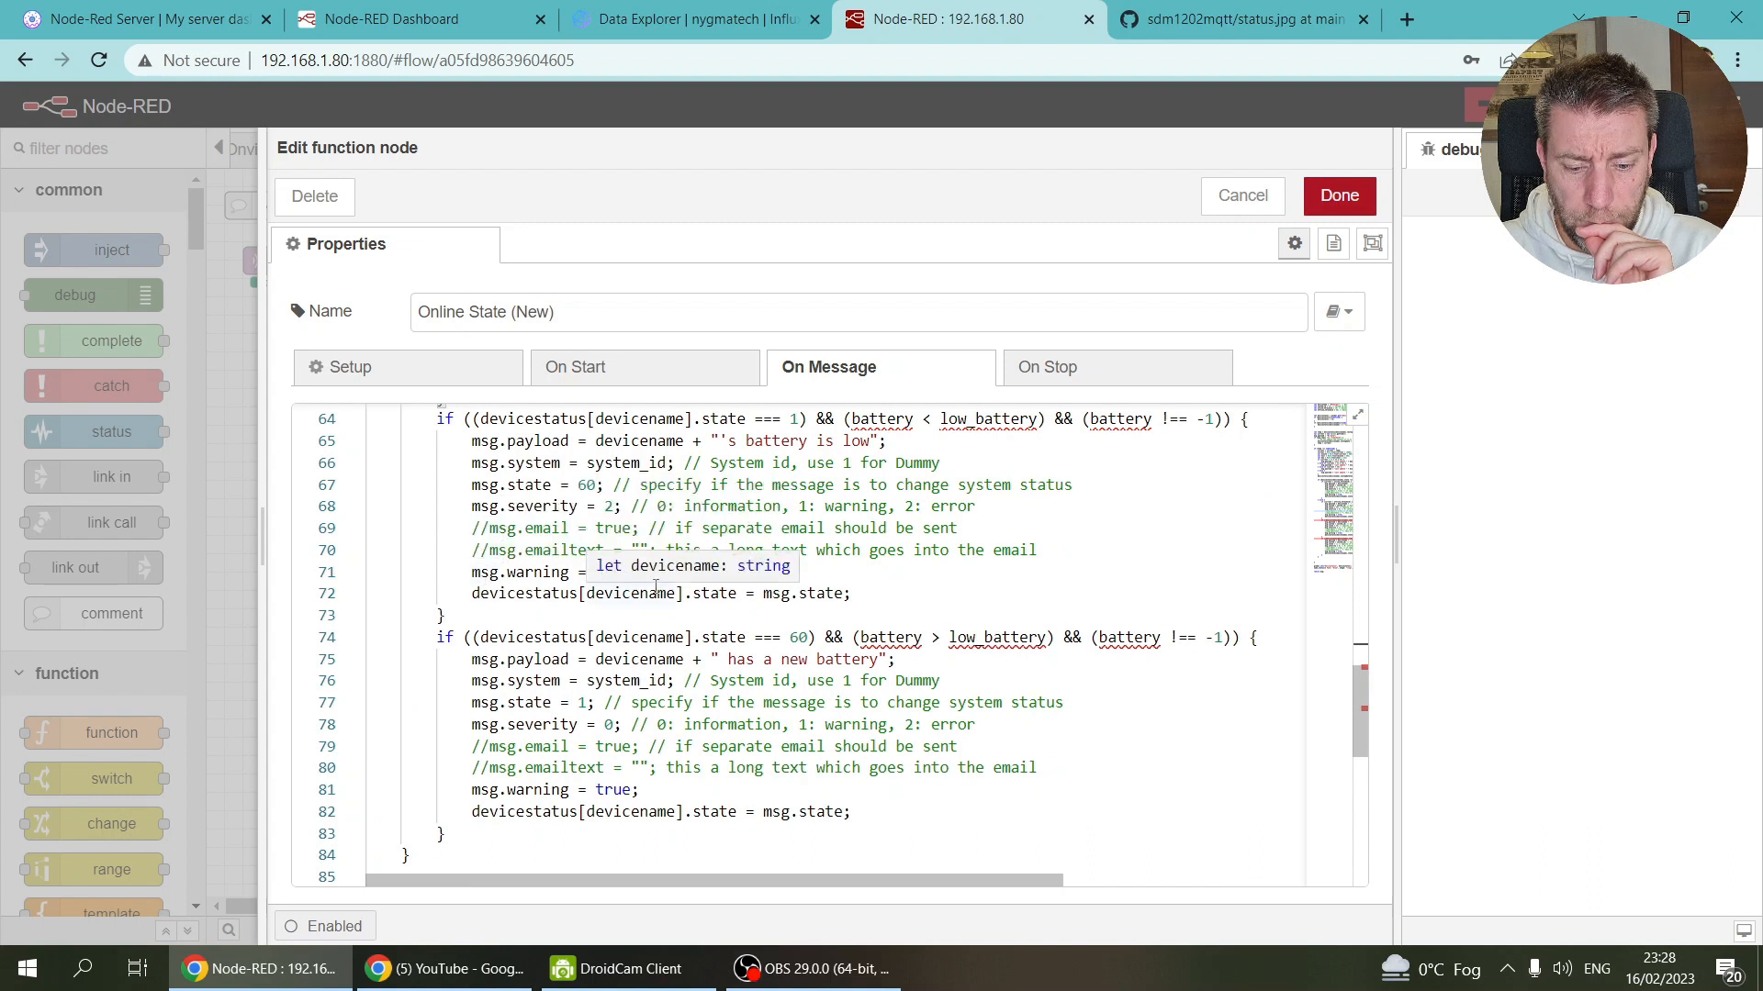
drag(481, 572, 646, 582)
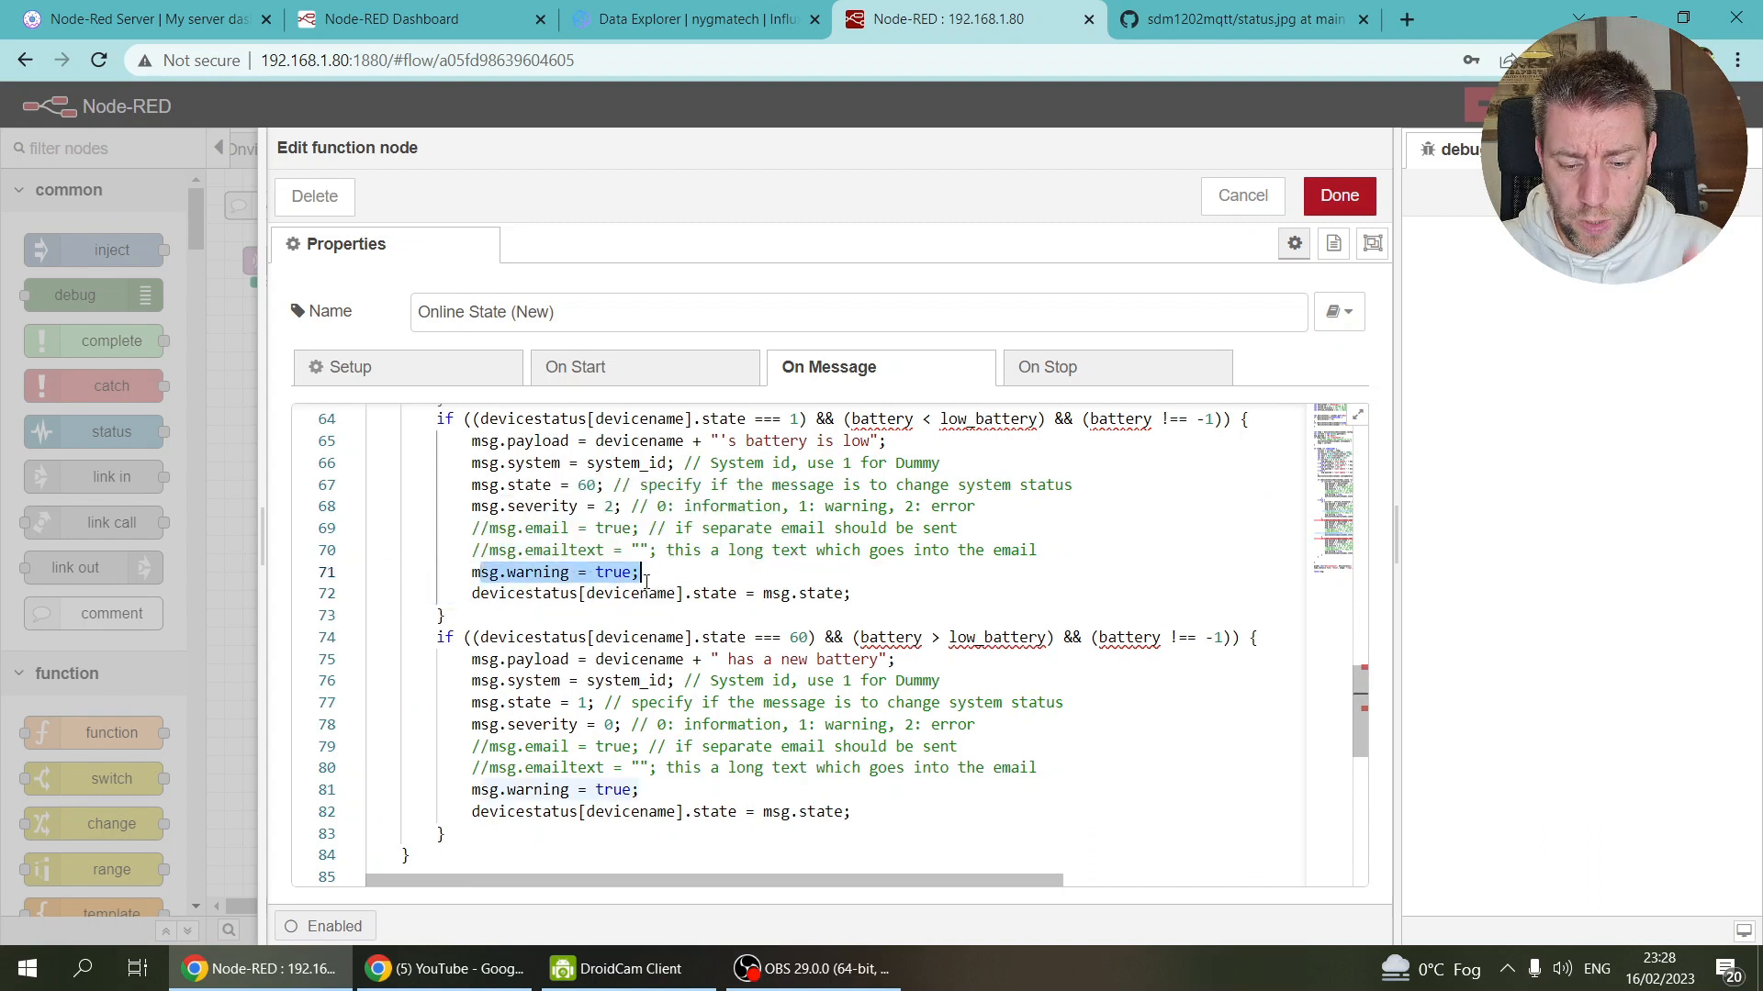
scroll(867, 587, up, 2)
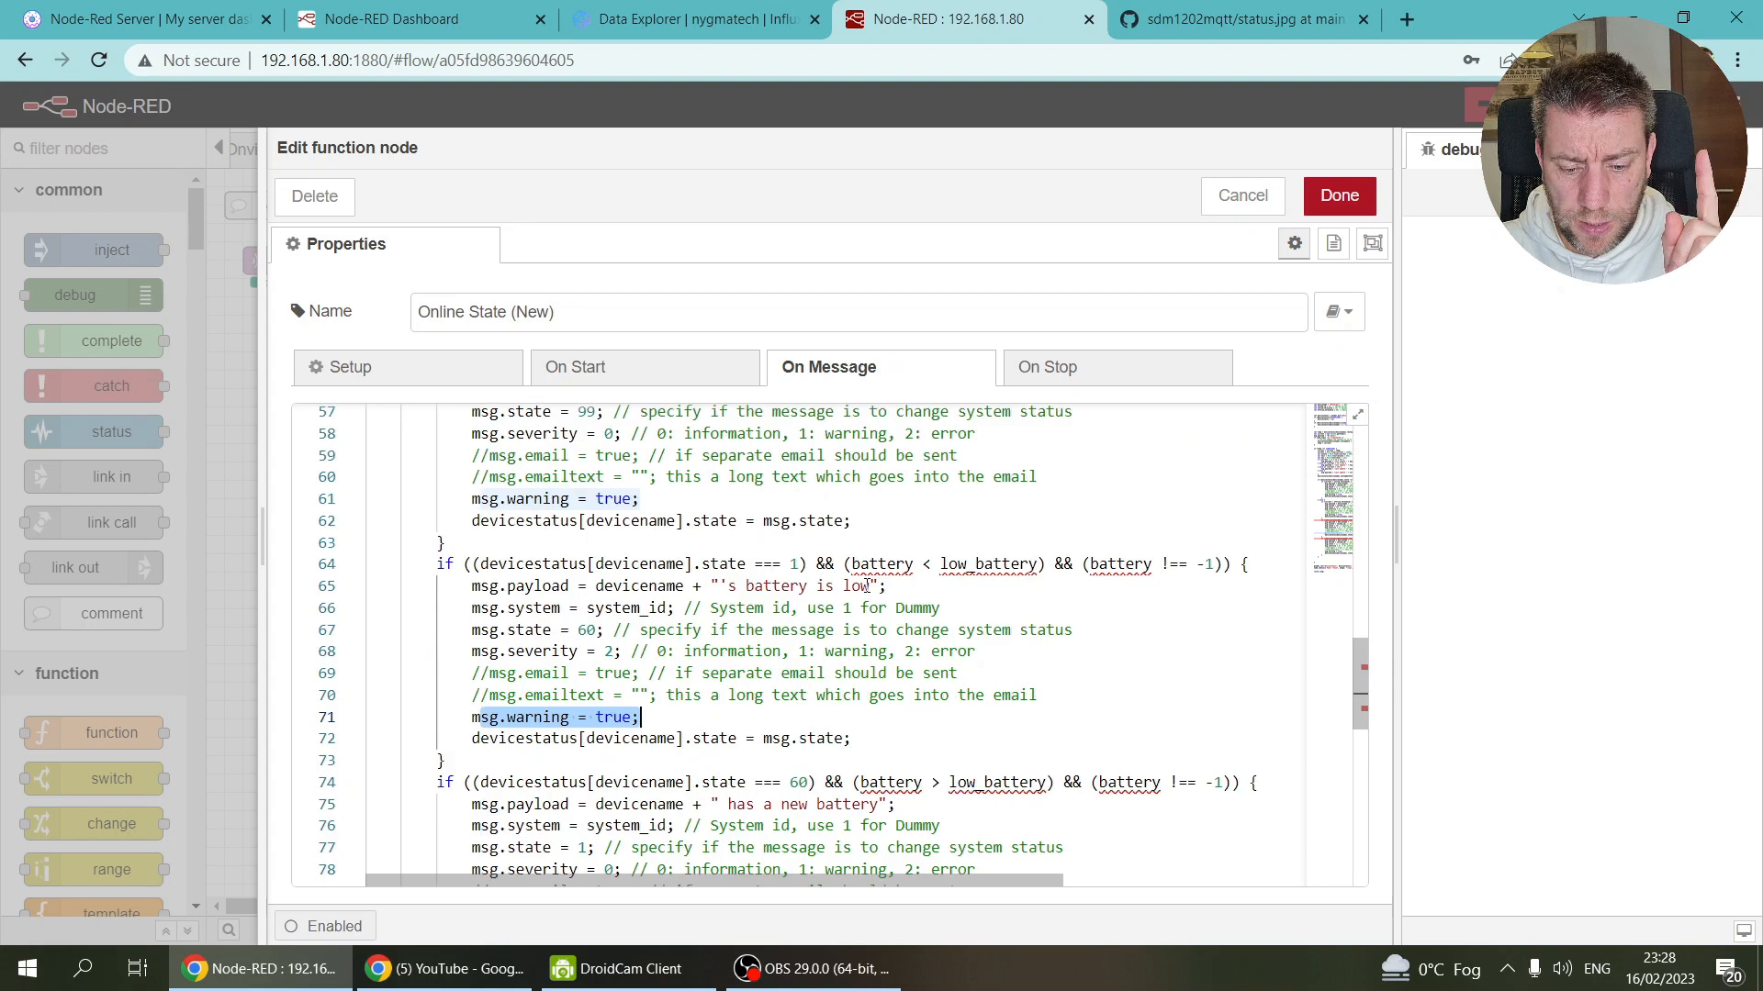
scroll(866, 588, up, 2)
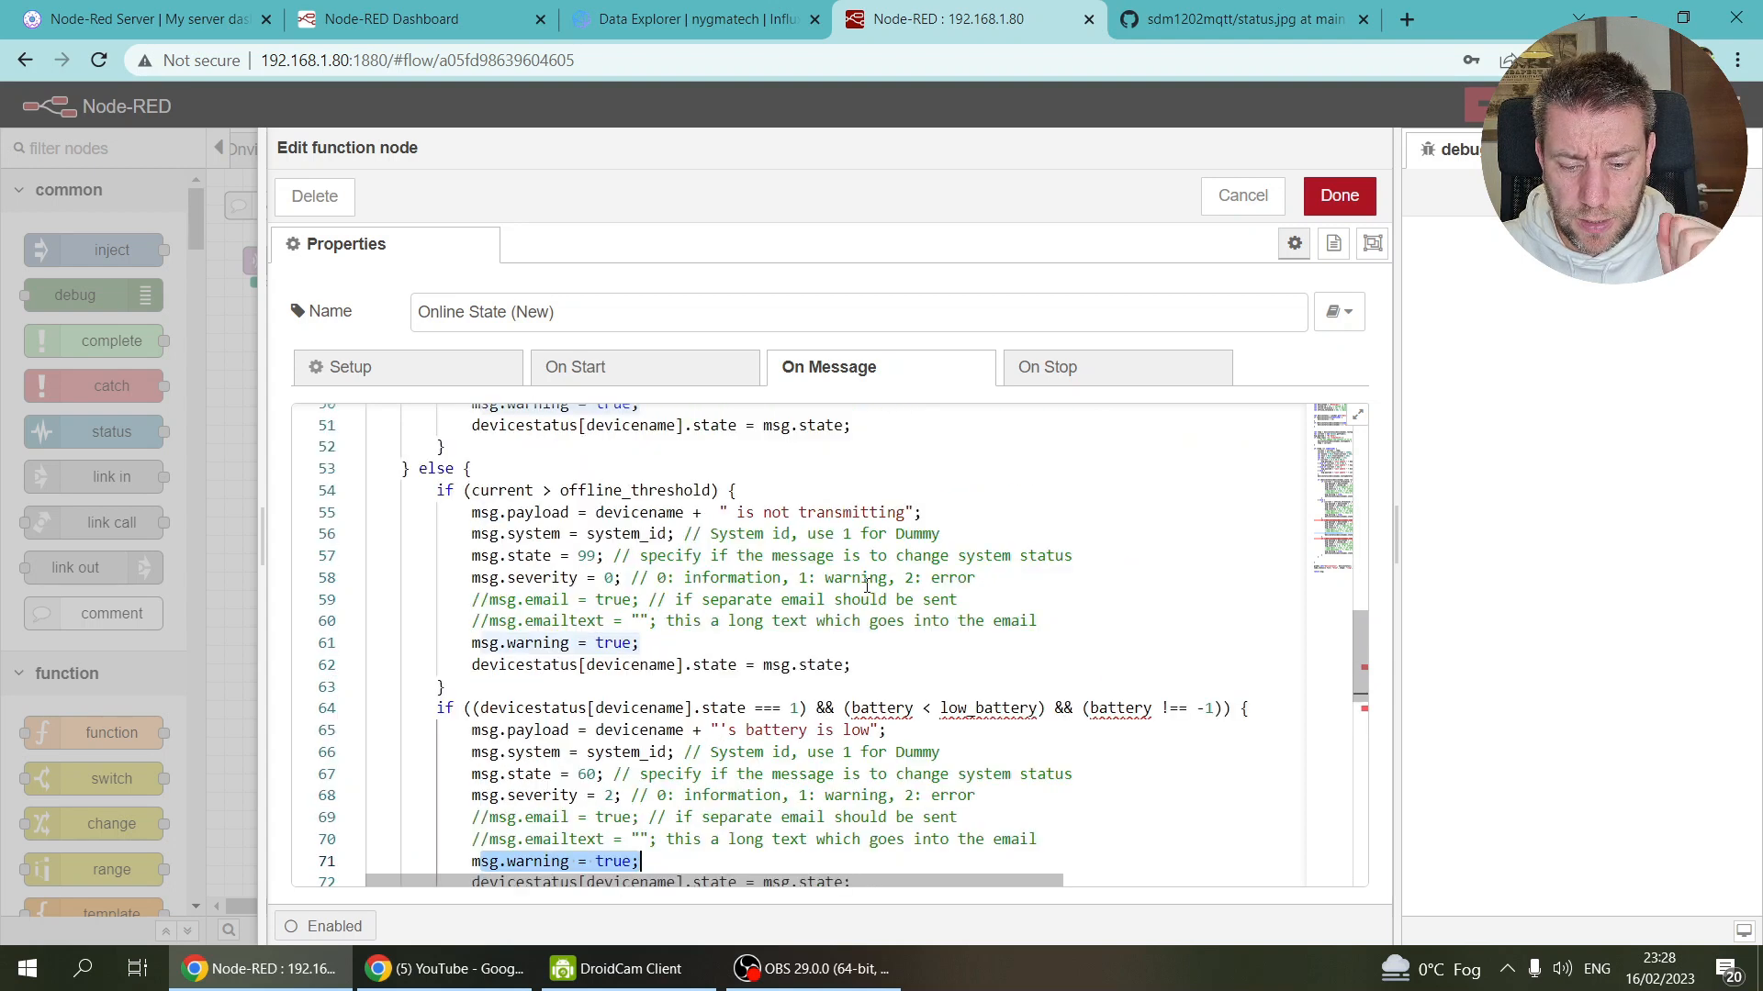
click(1336, 196)
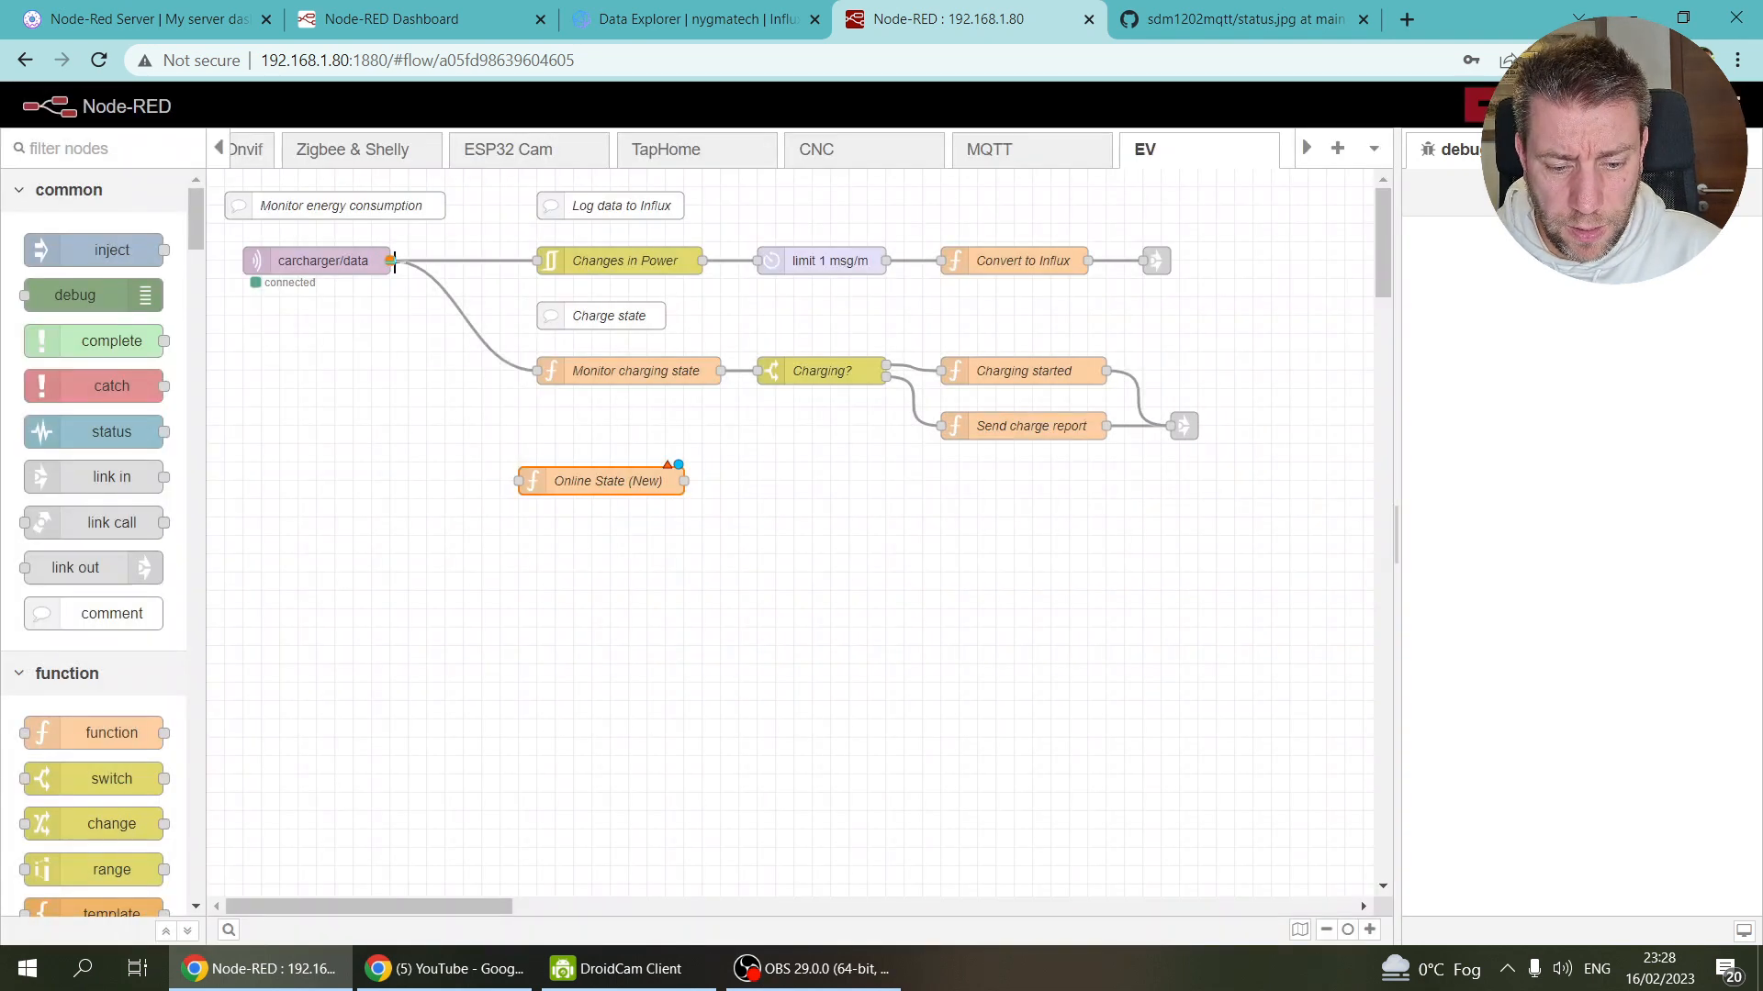
Step: Wire carcharger/data into Online State (New) and copy MiFlora MQTT's Update diag? and link-out nodes
drag(393, 261, 550, 505)
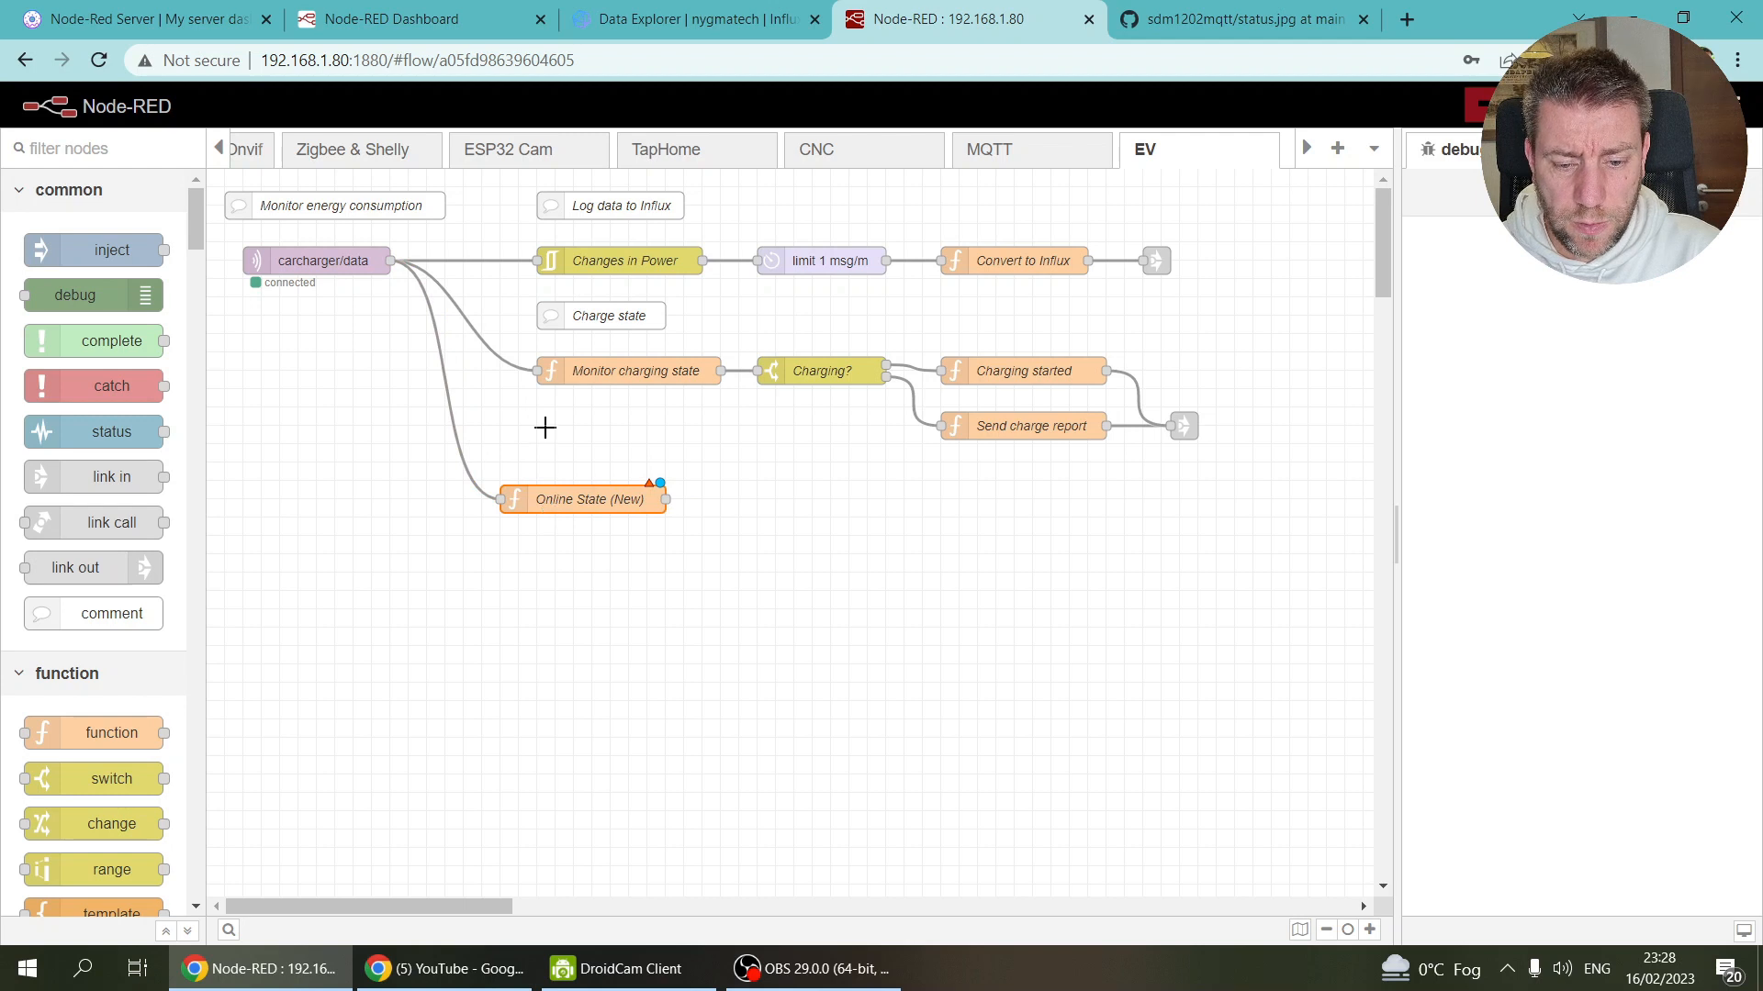
drag(225, 149, 225, 149)
click(823, 164)
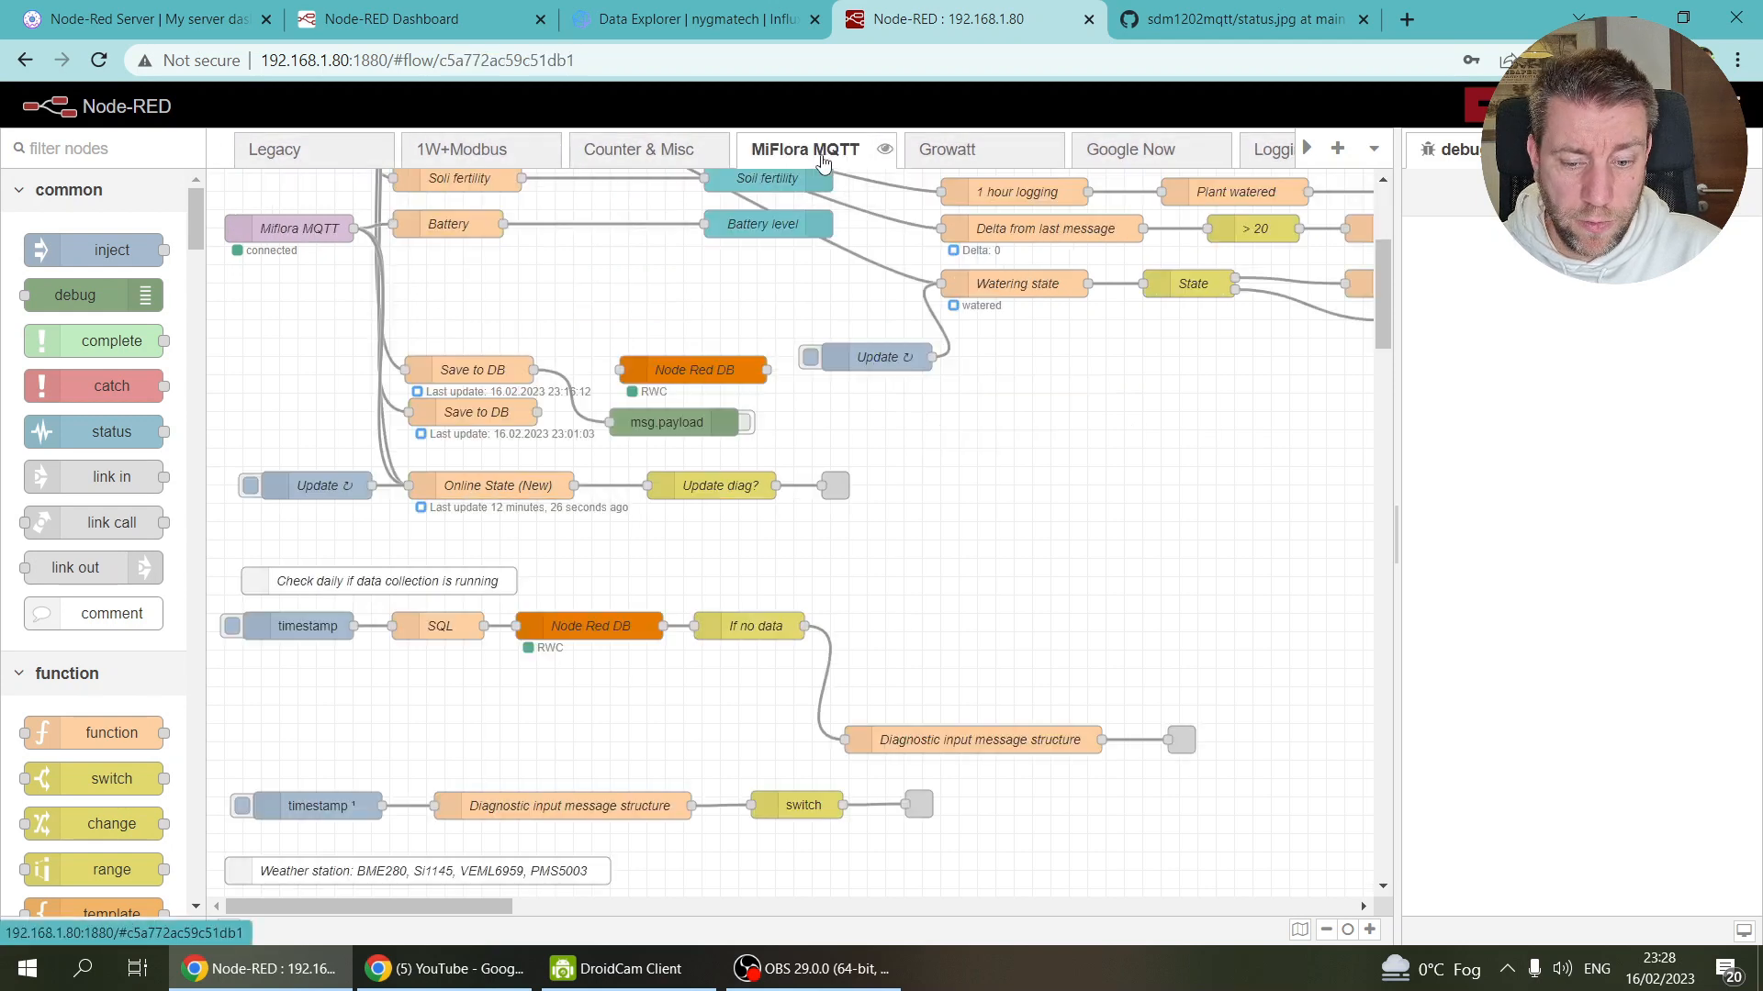
drag(630, 456, 922, 514)
key(ctrl+c)
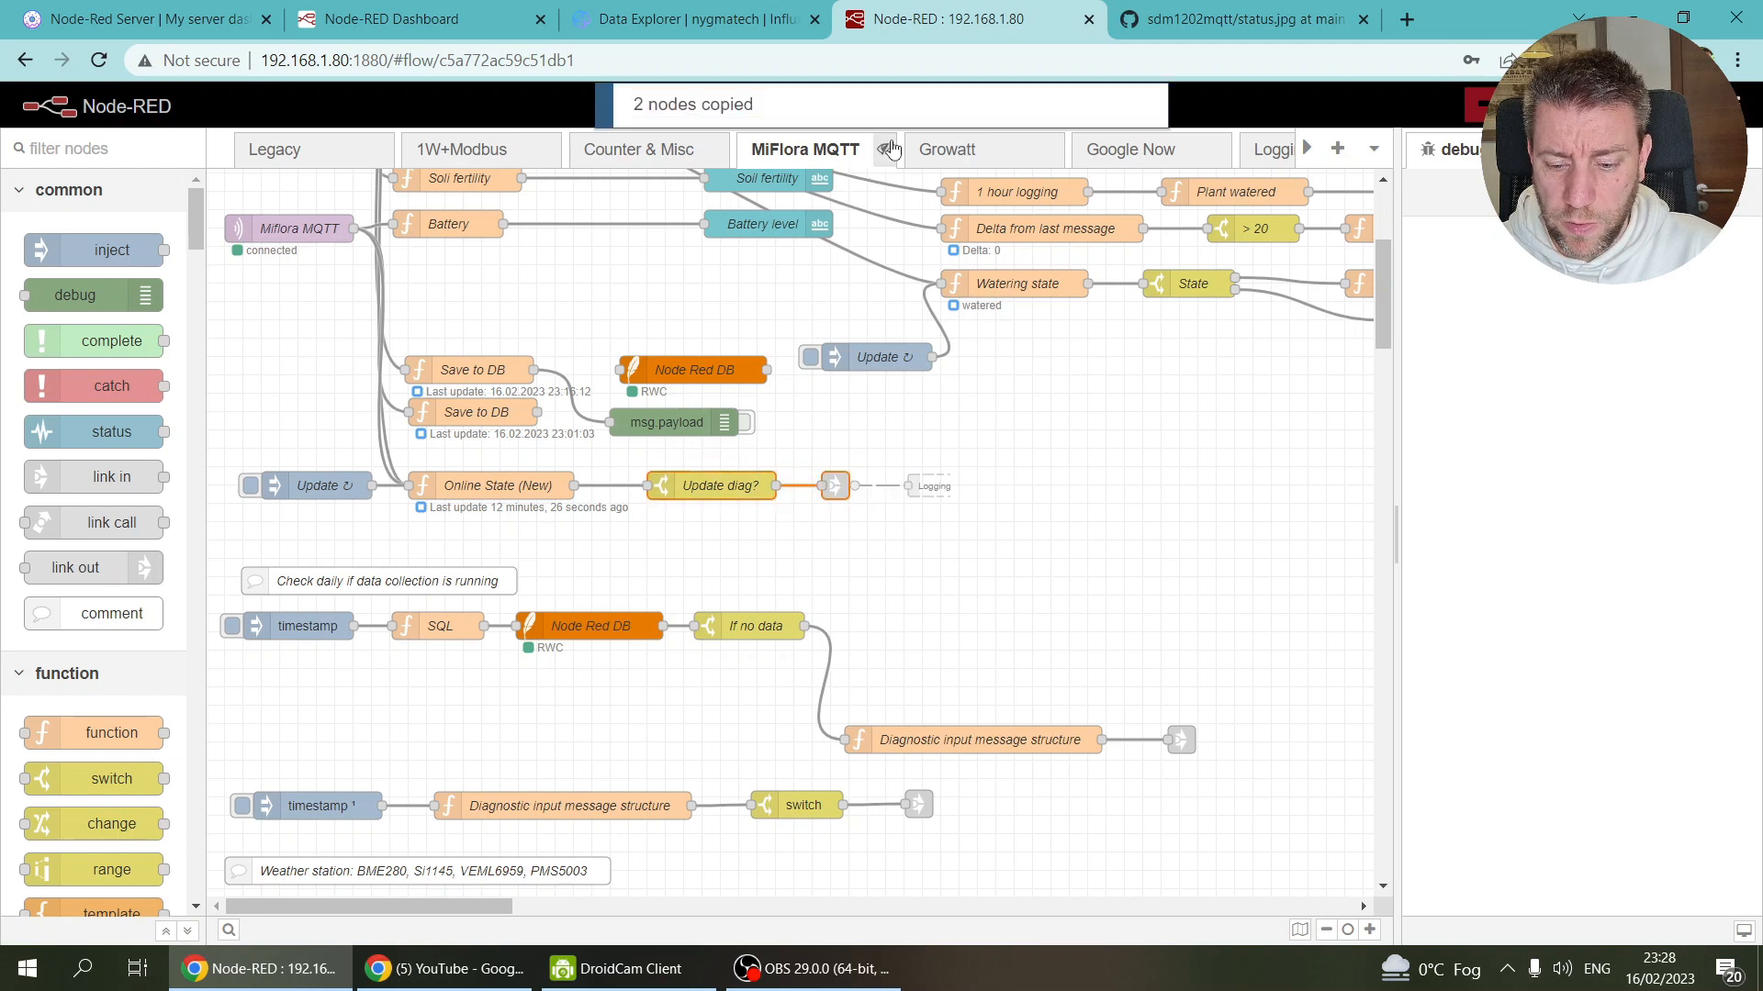
Step: Paste Update diag? and link-out into the EV flow and wire Online State (New) into Update diag?
click(1307, 150)
drag(1310, 157, 1312, 163)
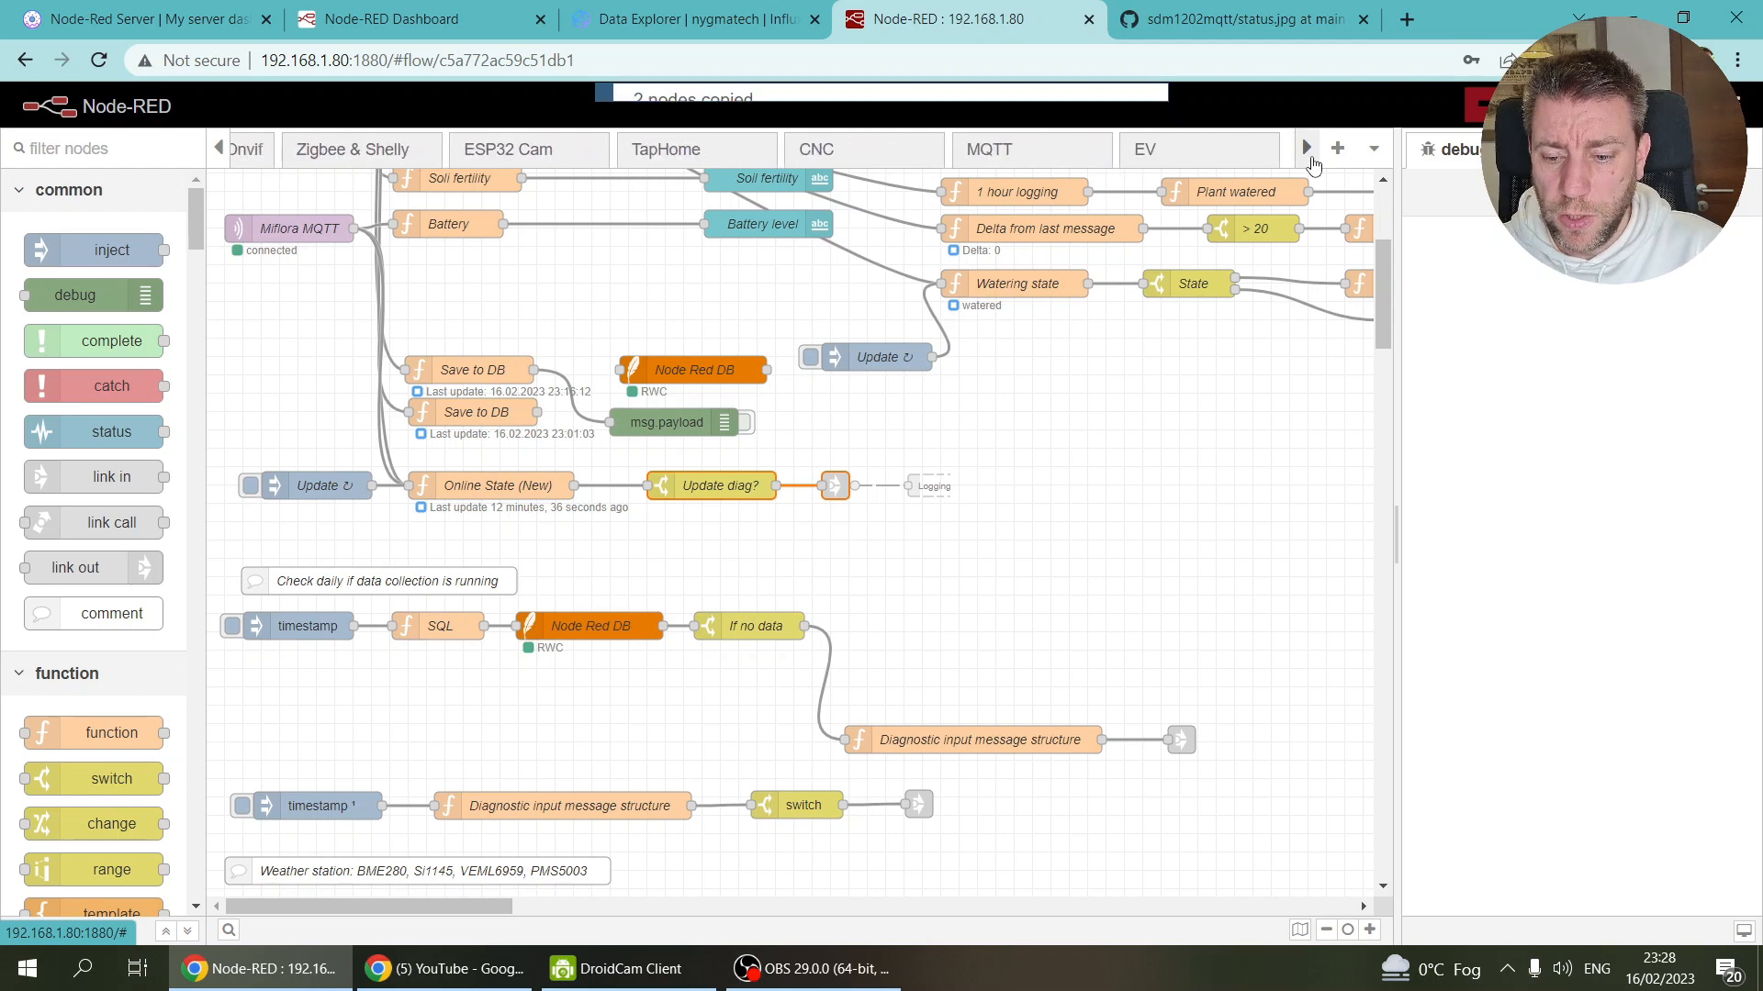
click(1202, 155)
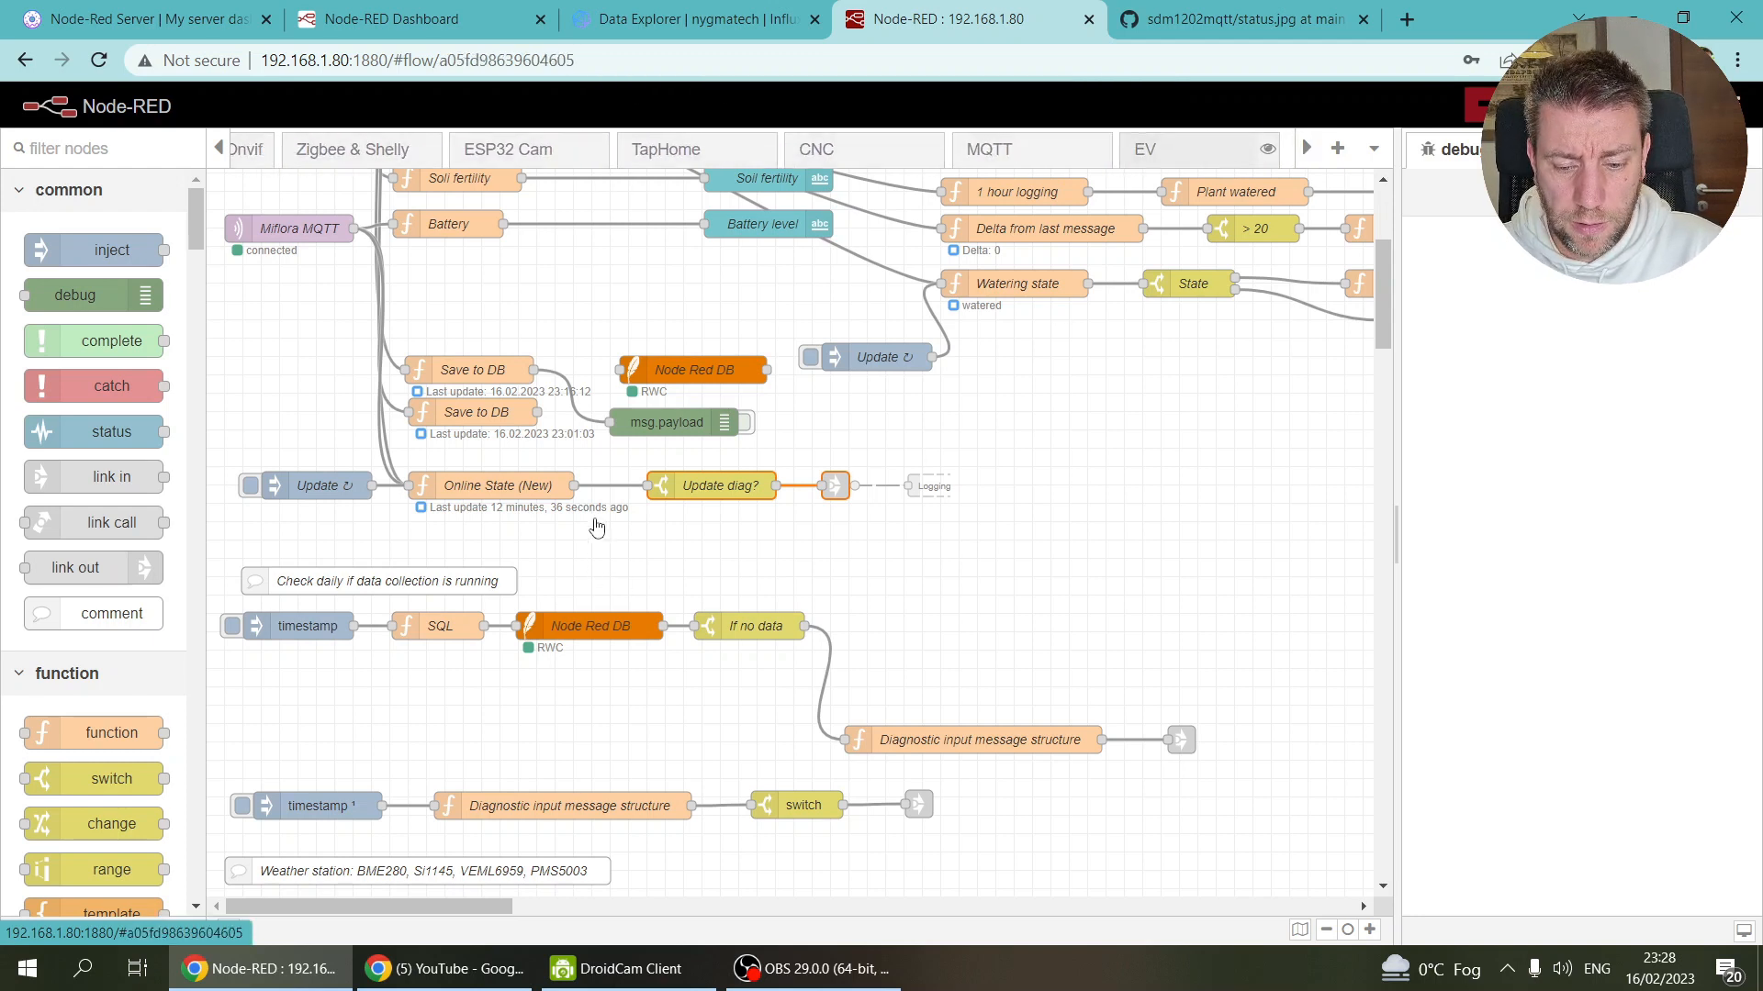
key(ctrl+v)
click(592, 516)
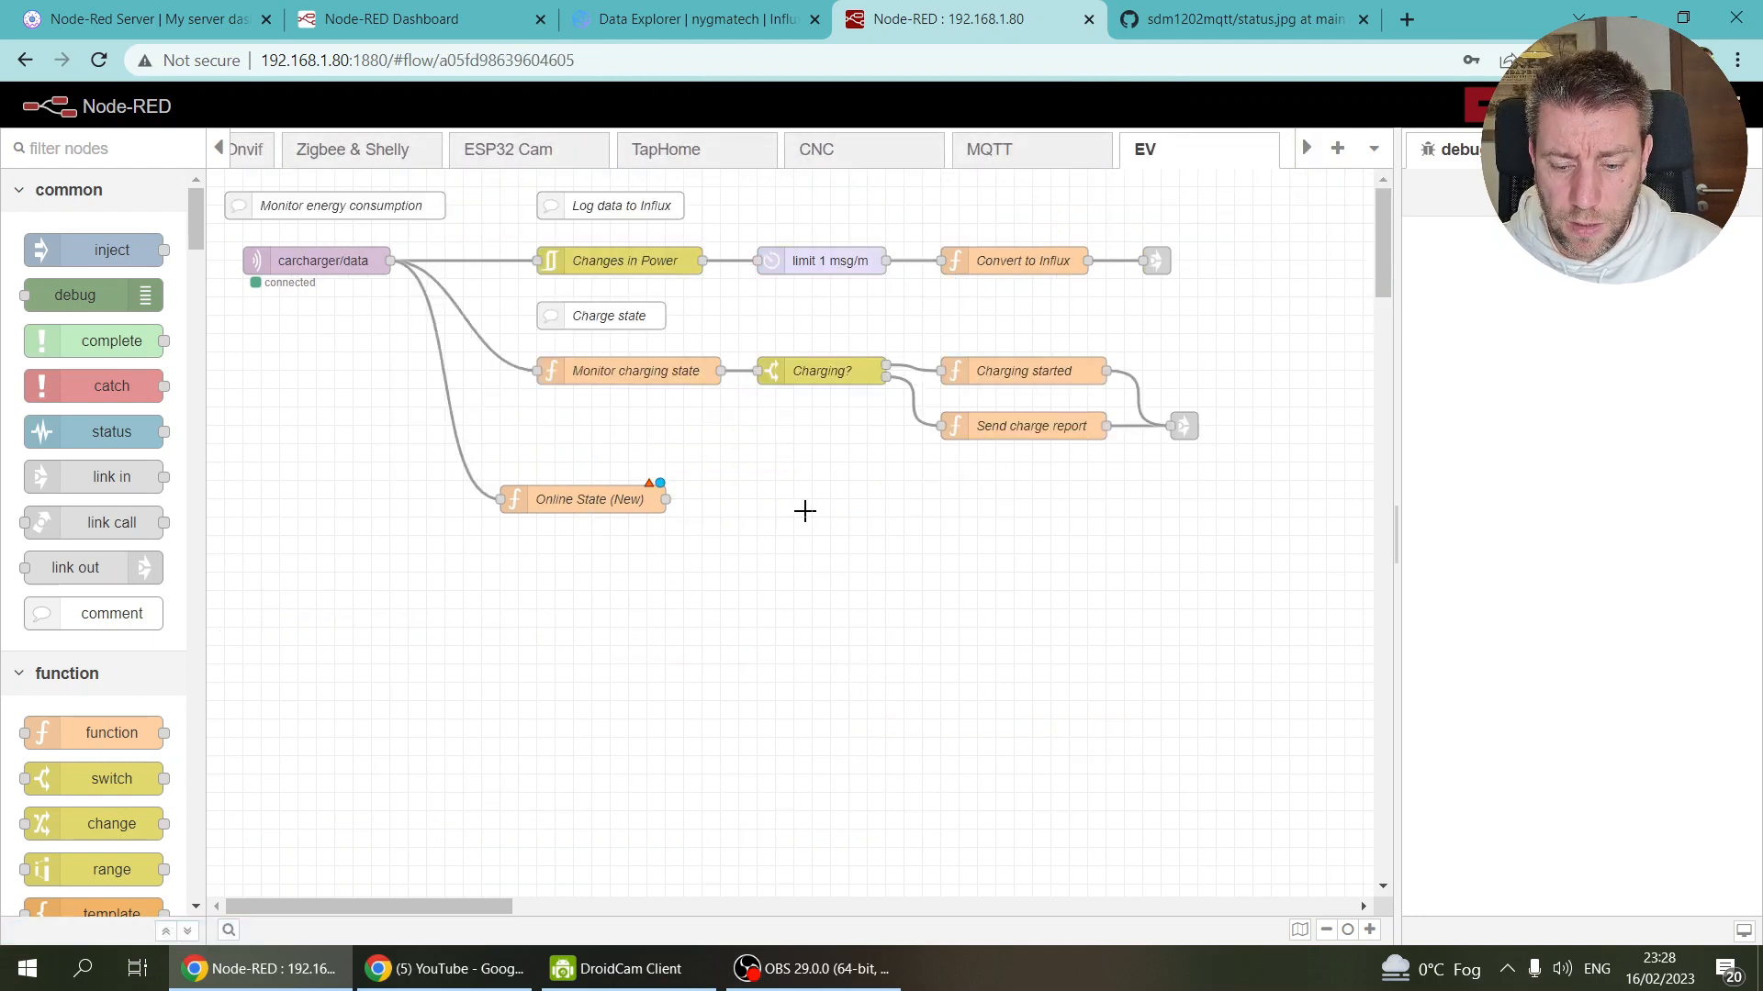
key(ctrl+v)
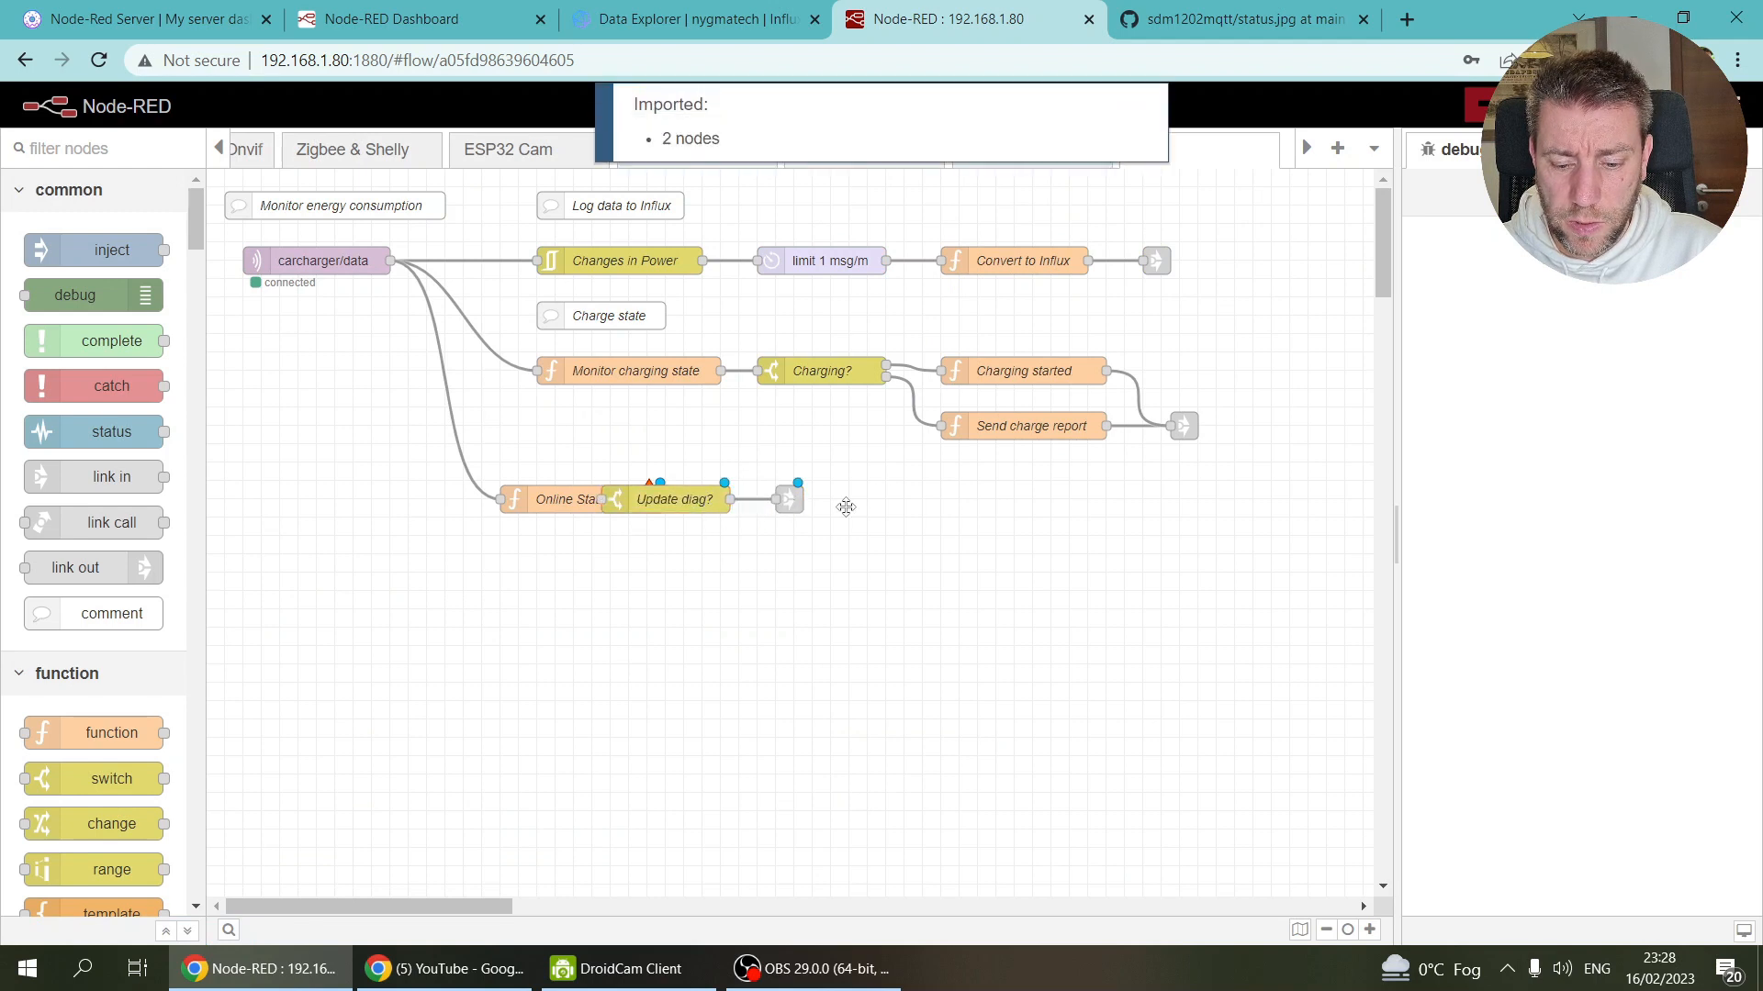
drag(897, 551, 788, 603)
drag(789, 501, 932, 502)
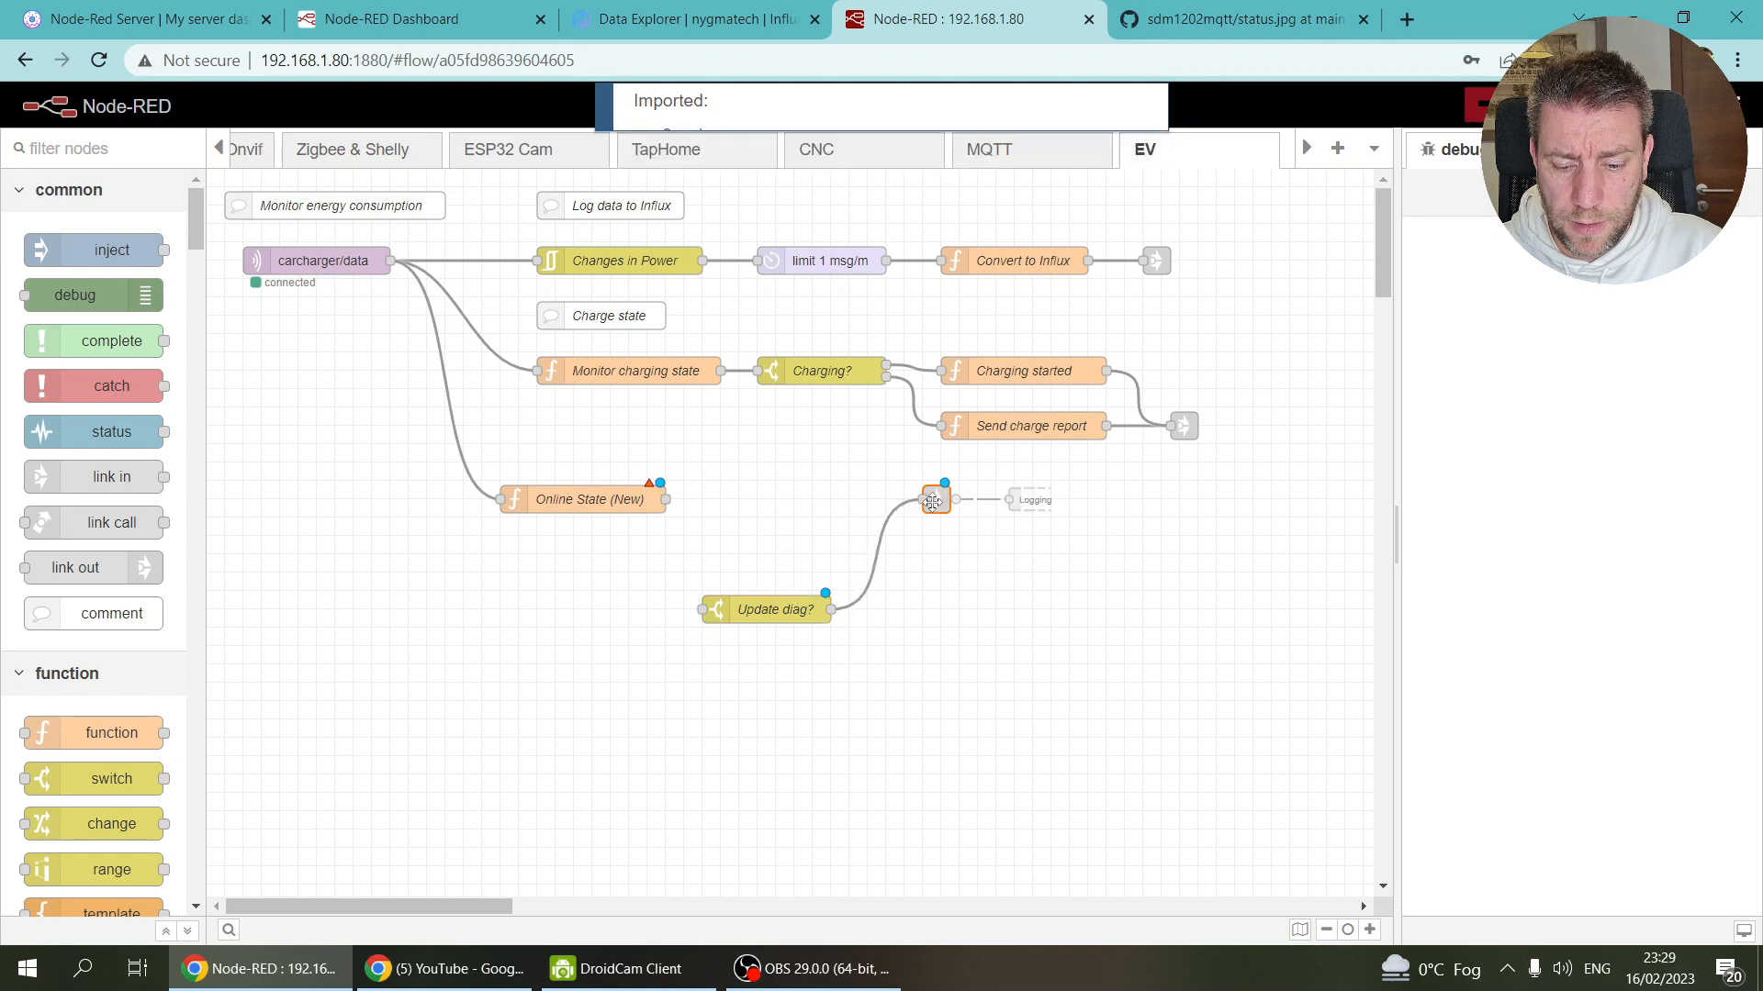
drag(786, 617, 843, 507)
drag(667, 499, 759, 499)
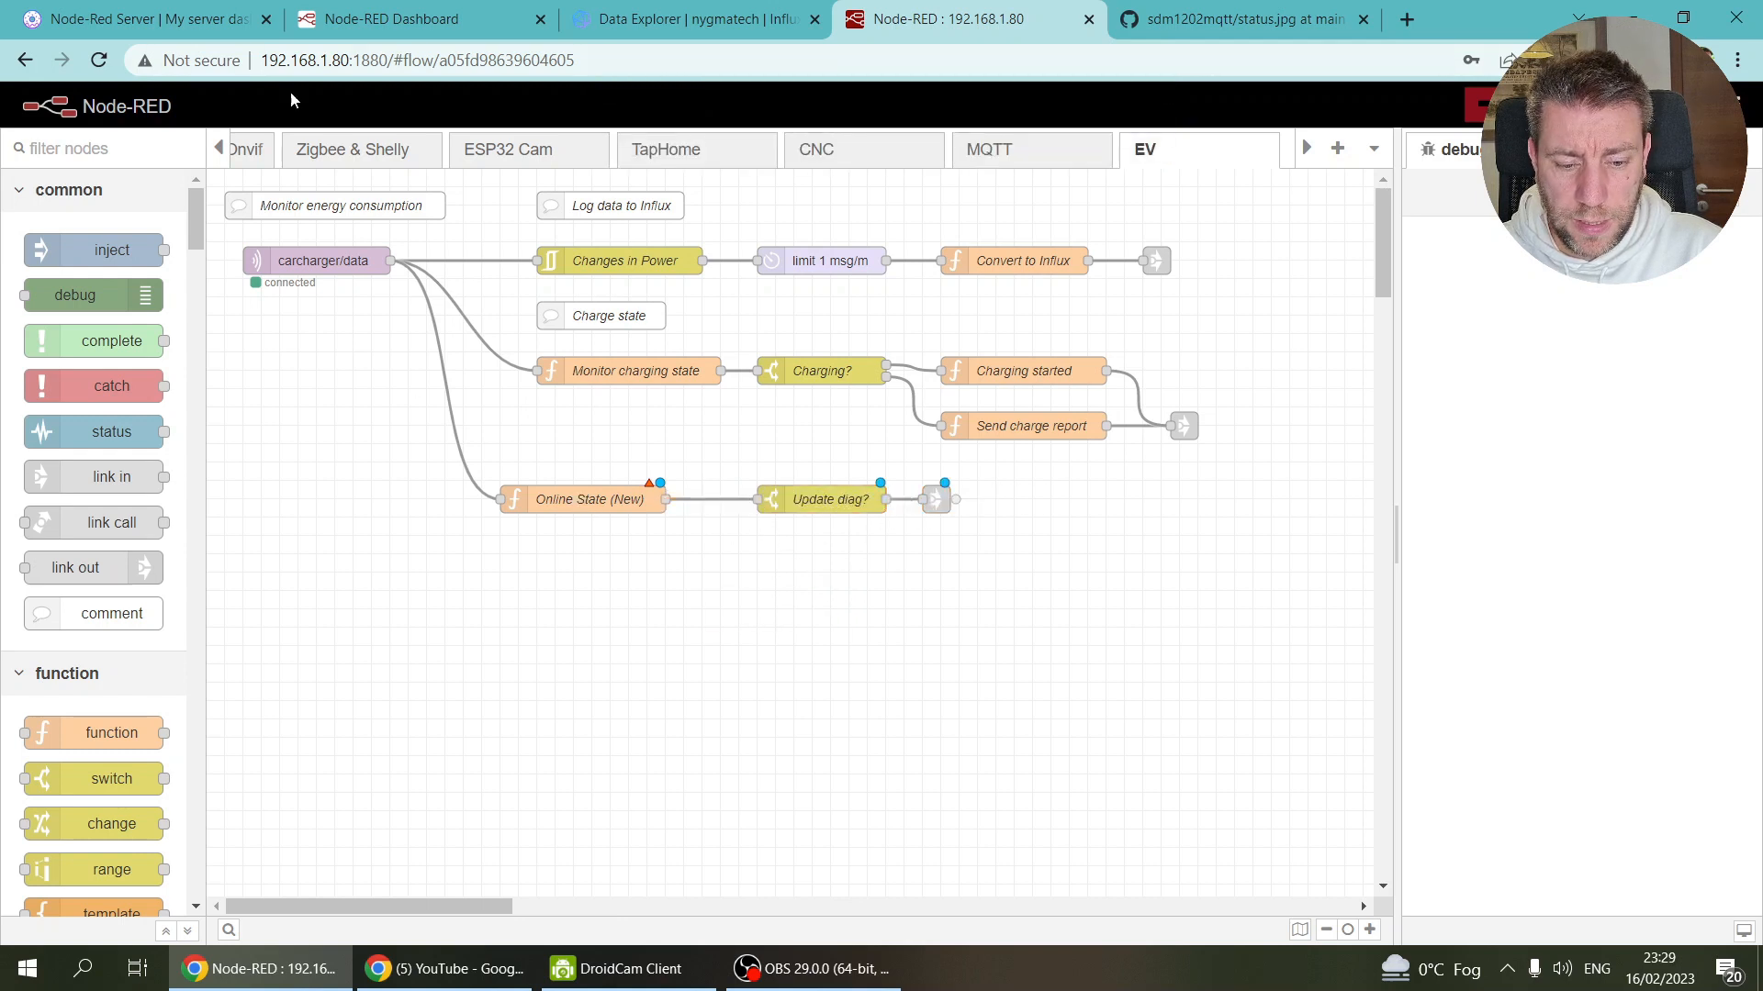
click(218, 149)
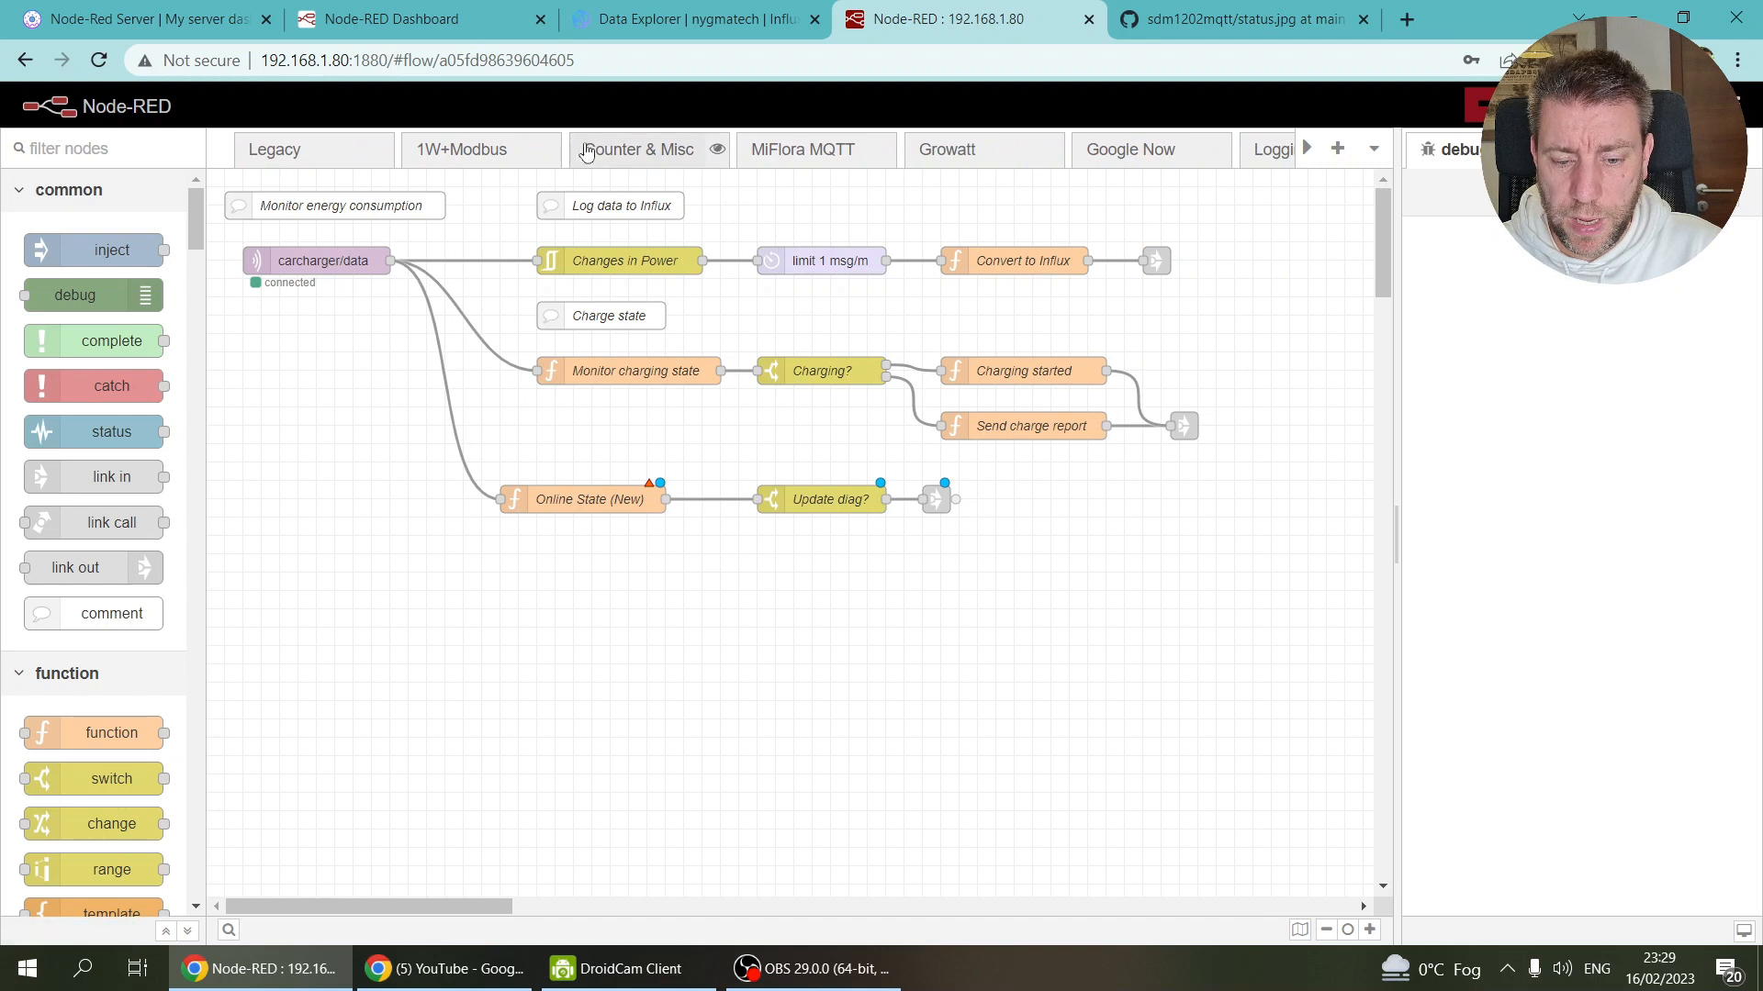
Step: In MiFlora MQTT, open Online State (New) and select its low_battery and battery declarations
click(610, 150)
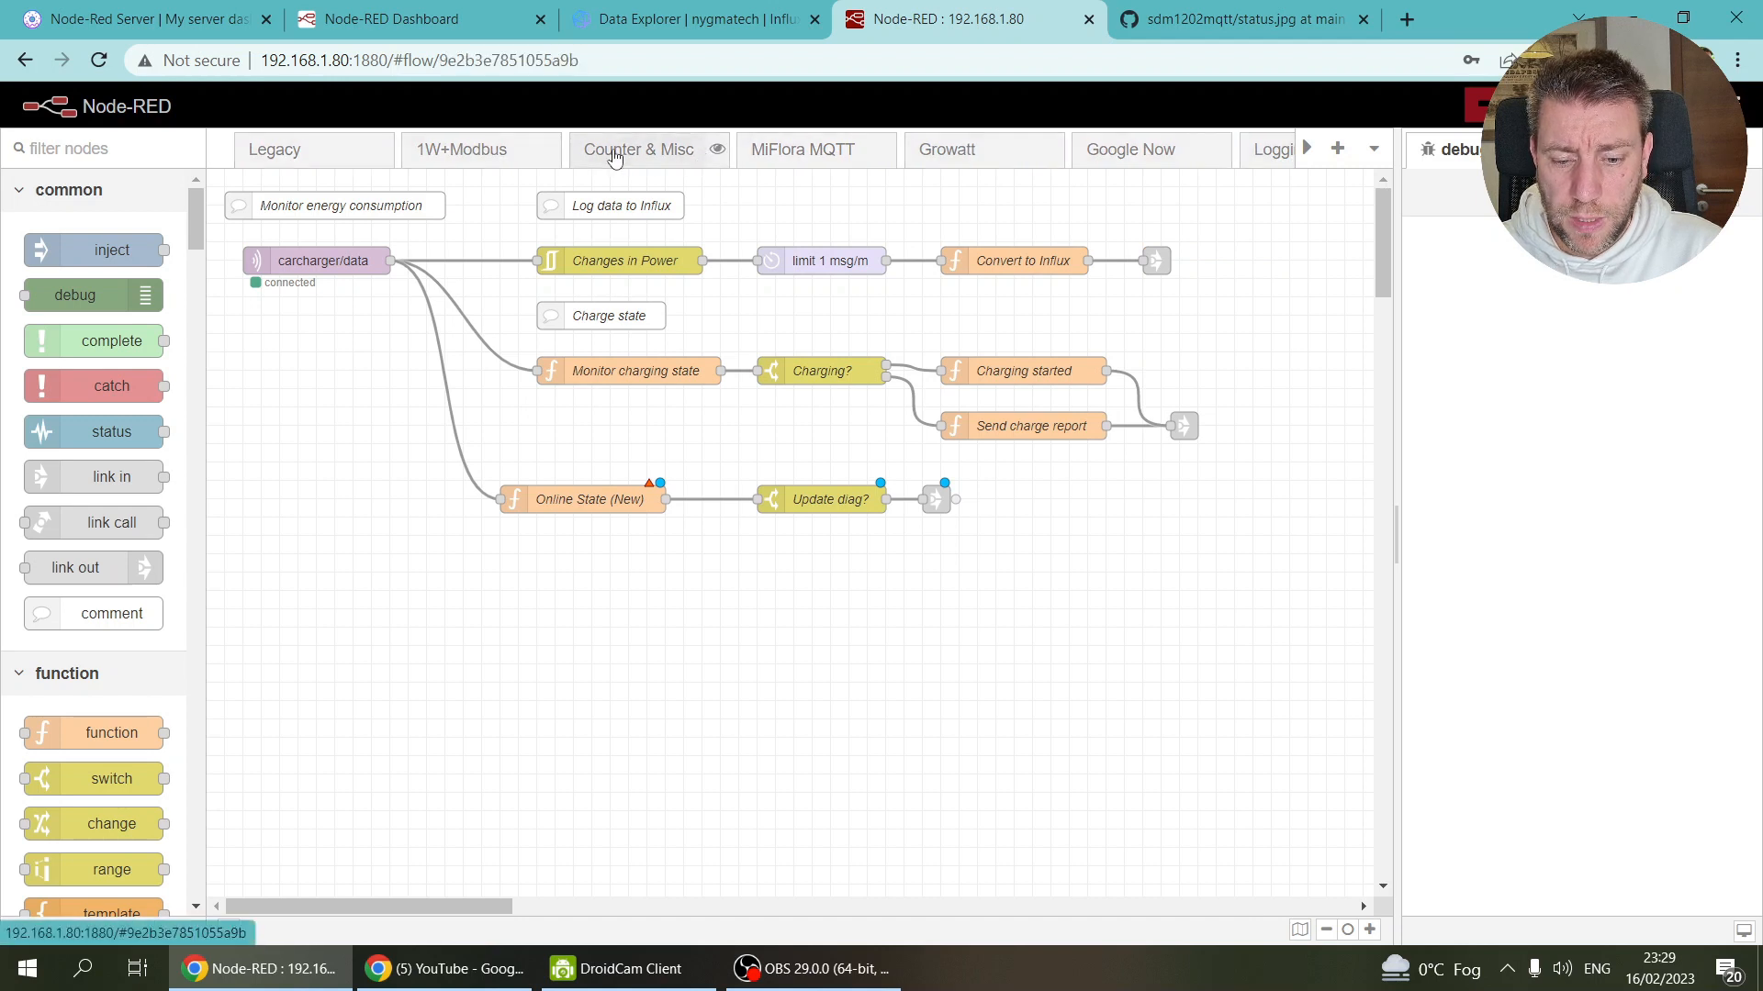
click(781, 153)
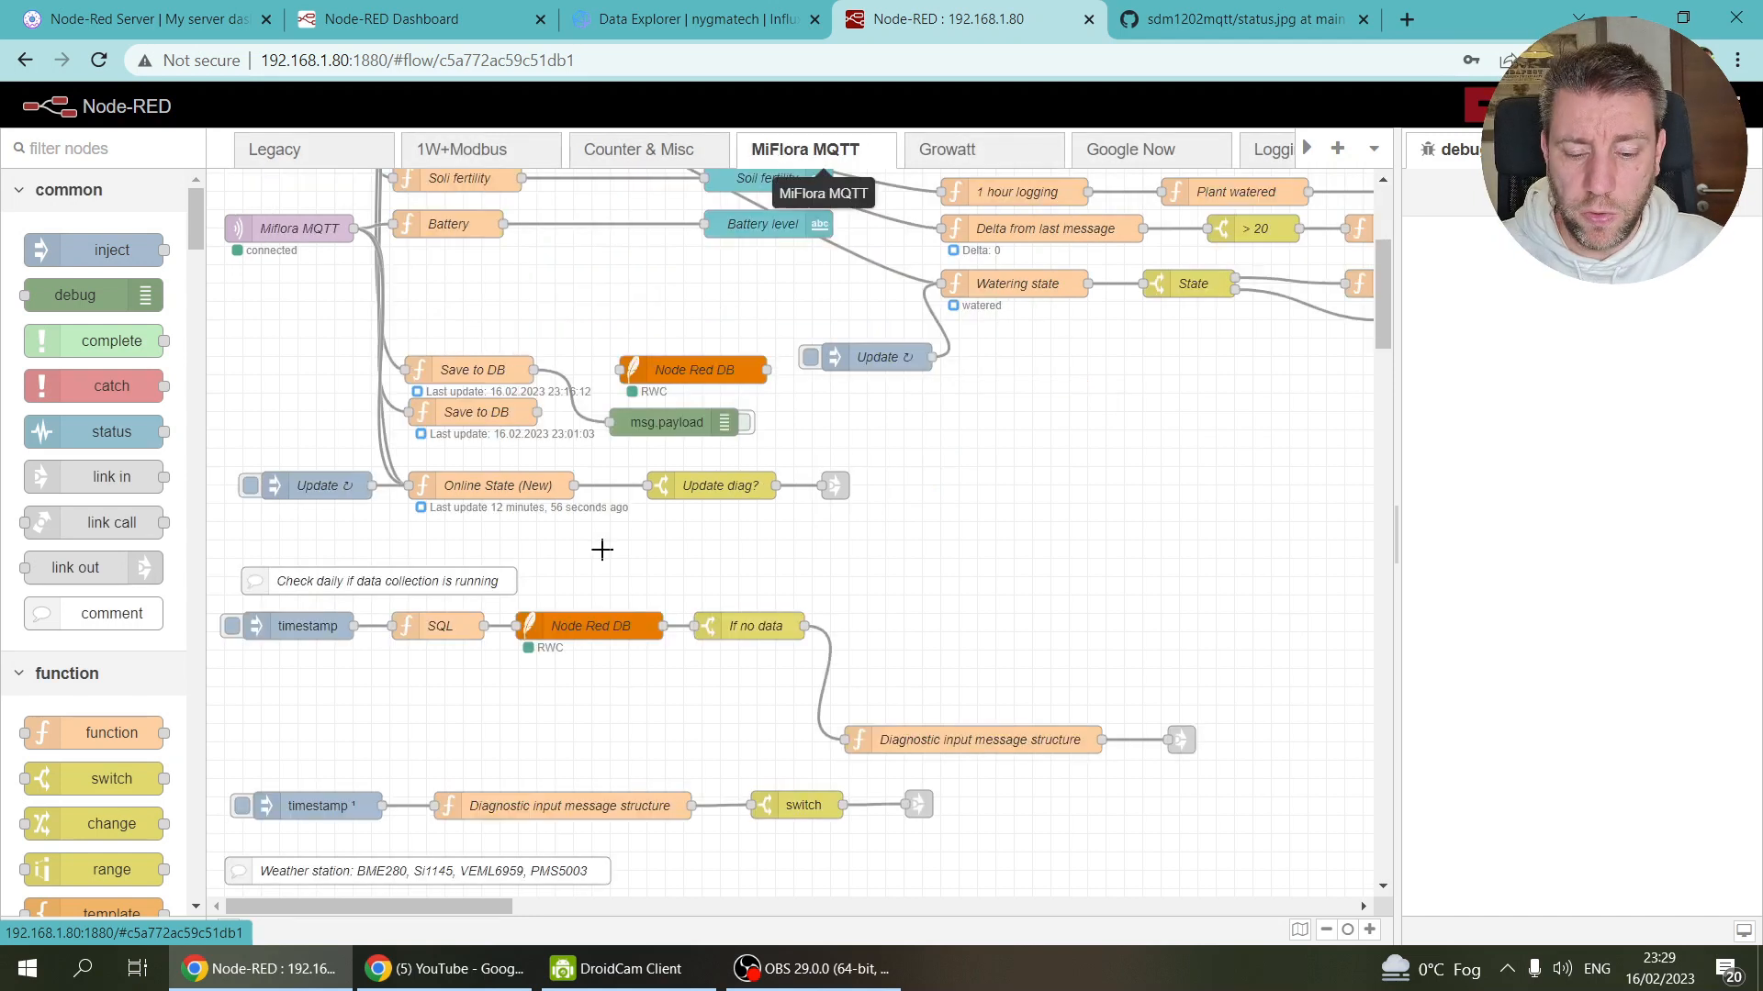
click(499, 488)
double_click(499, 488)
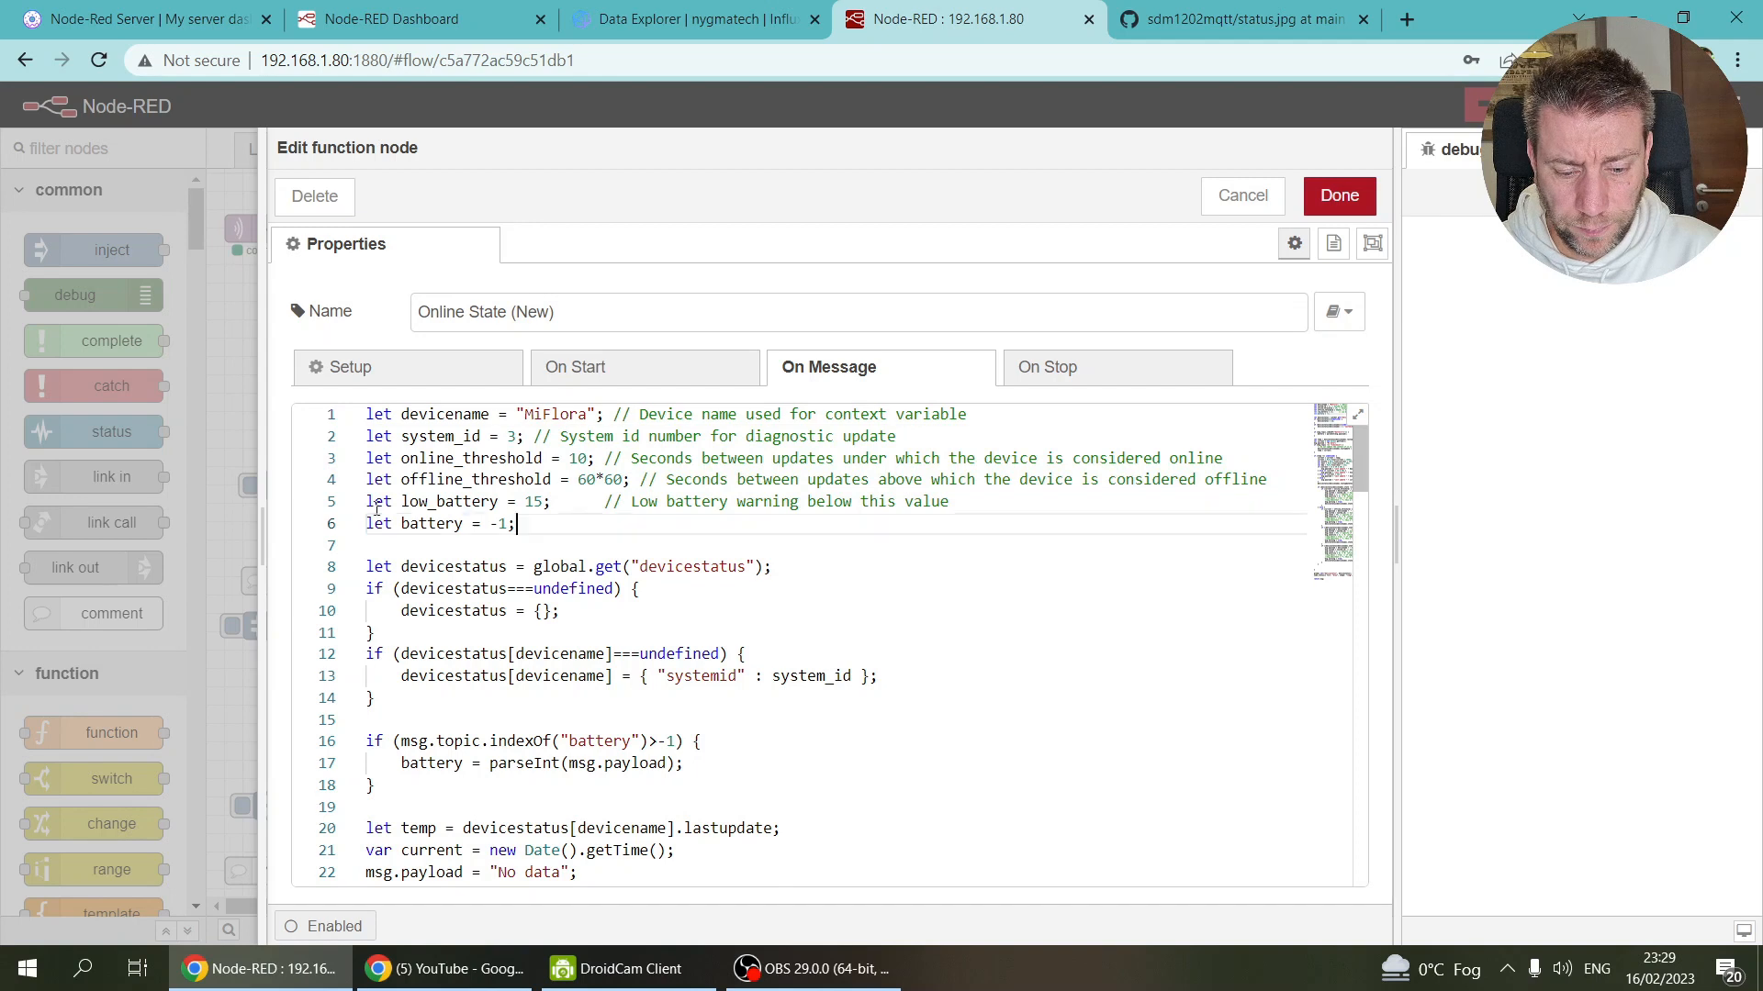
drag(516, 523, 366, 502)
click(1339, 196)
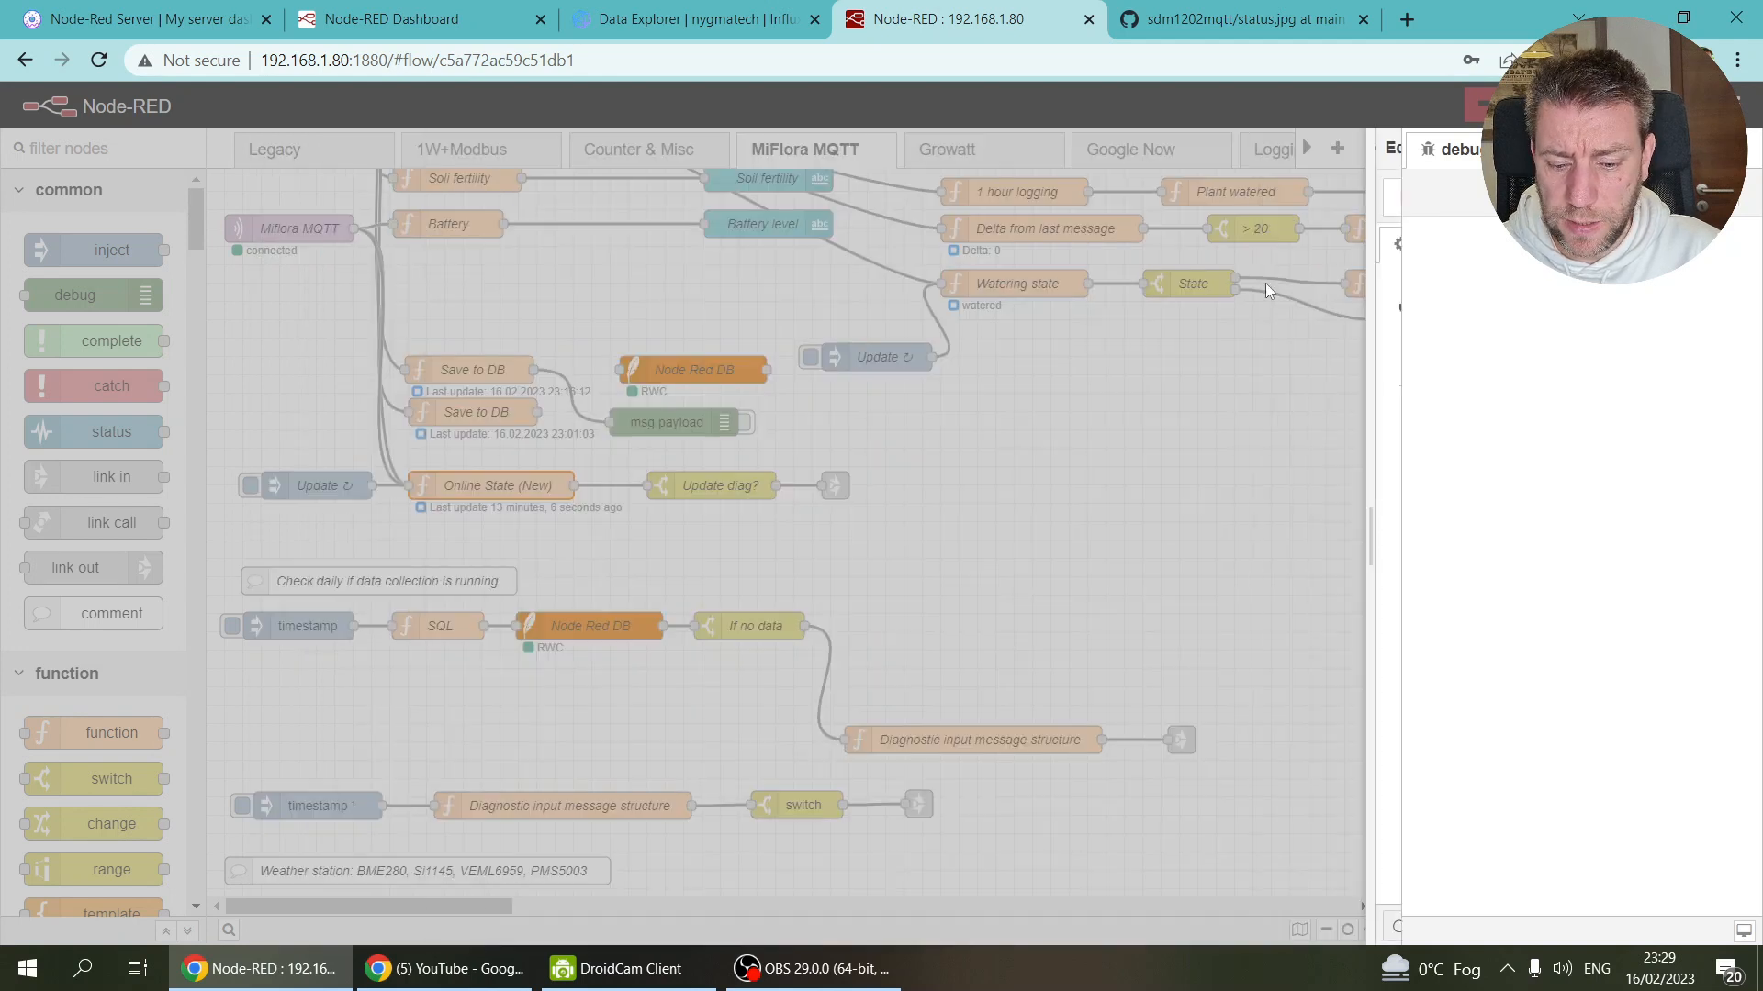
Step: Reopen MiFlora's Online State (New), select the battery code on lines 5–18, and close it
double_click(493, 482)
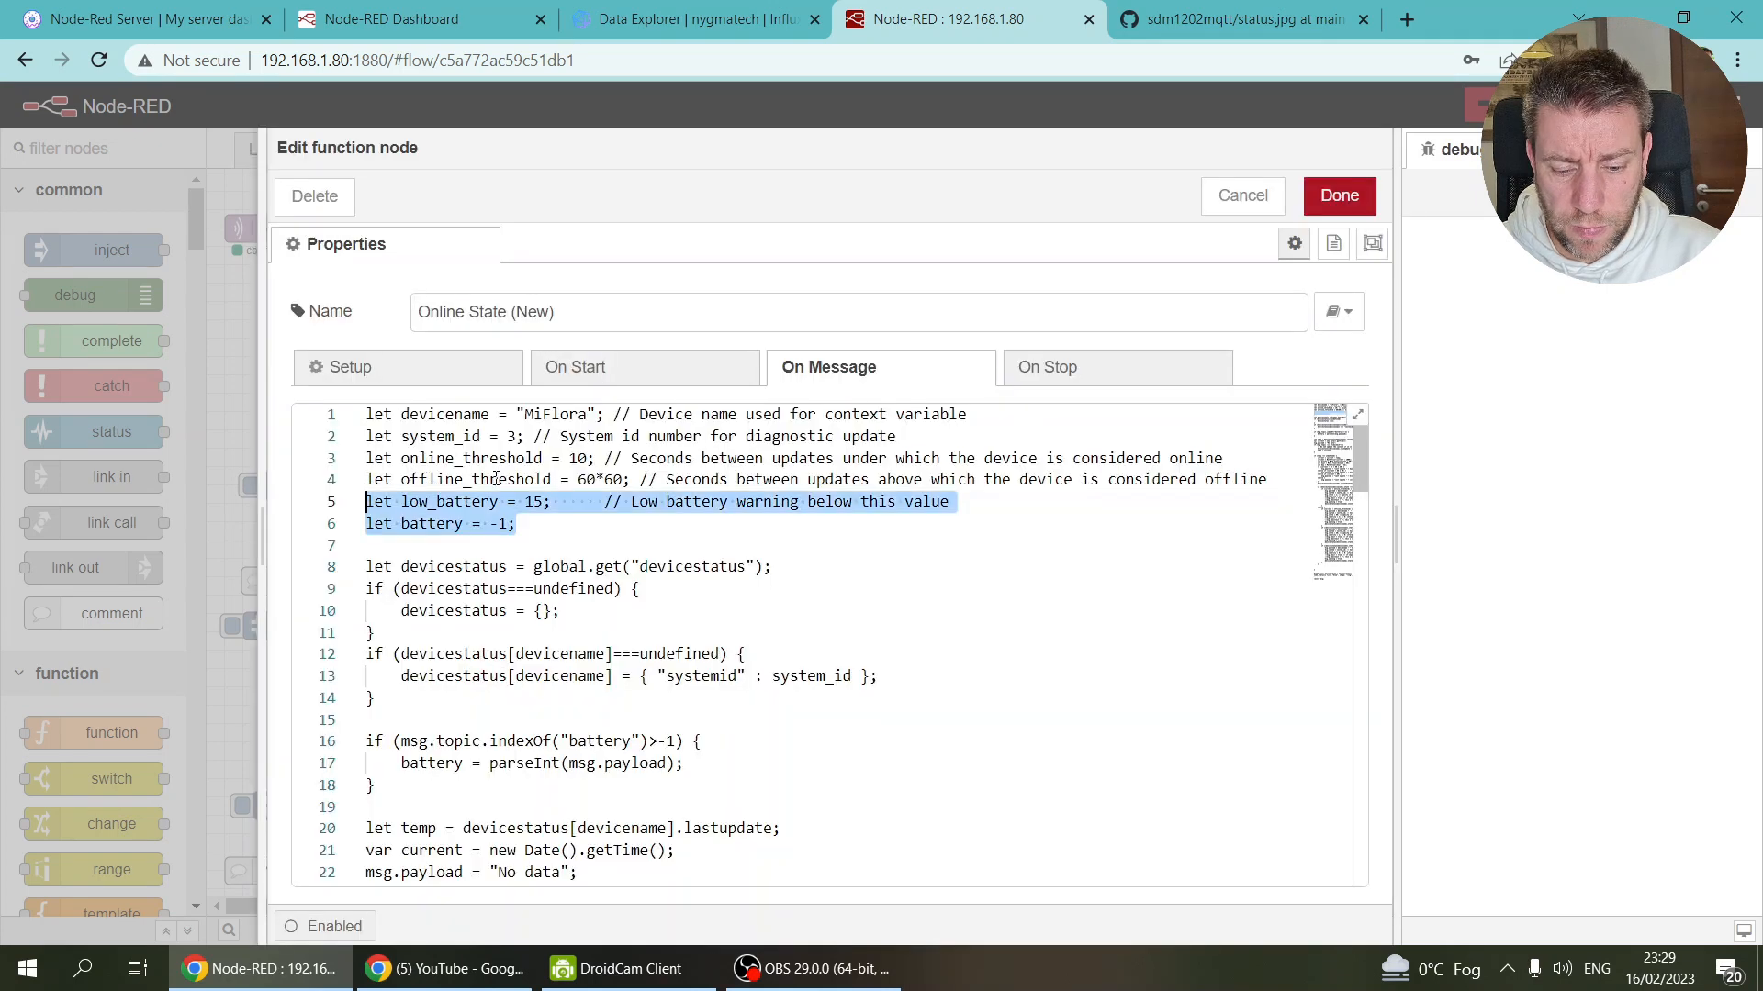
drag(403, 792, 338, 503)
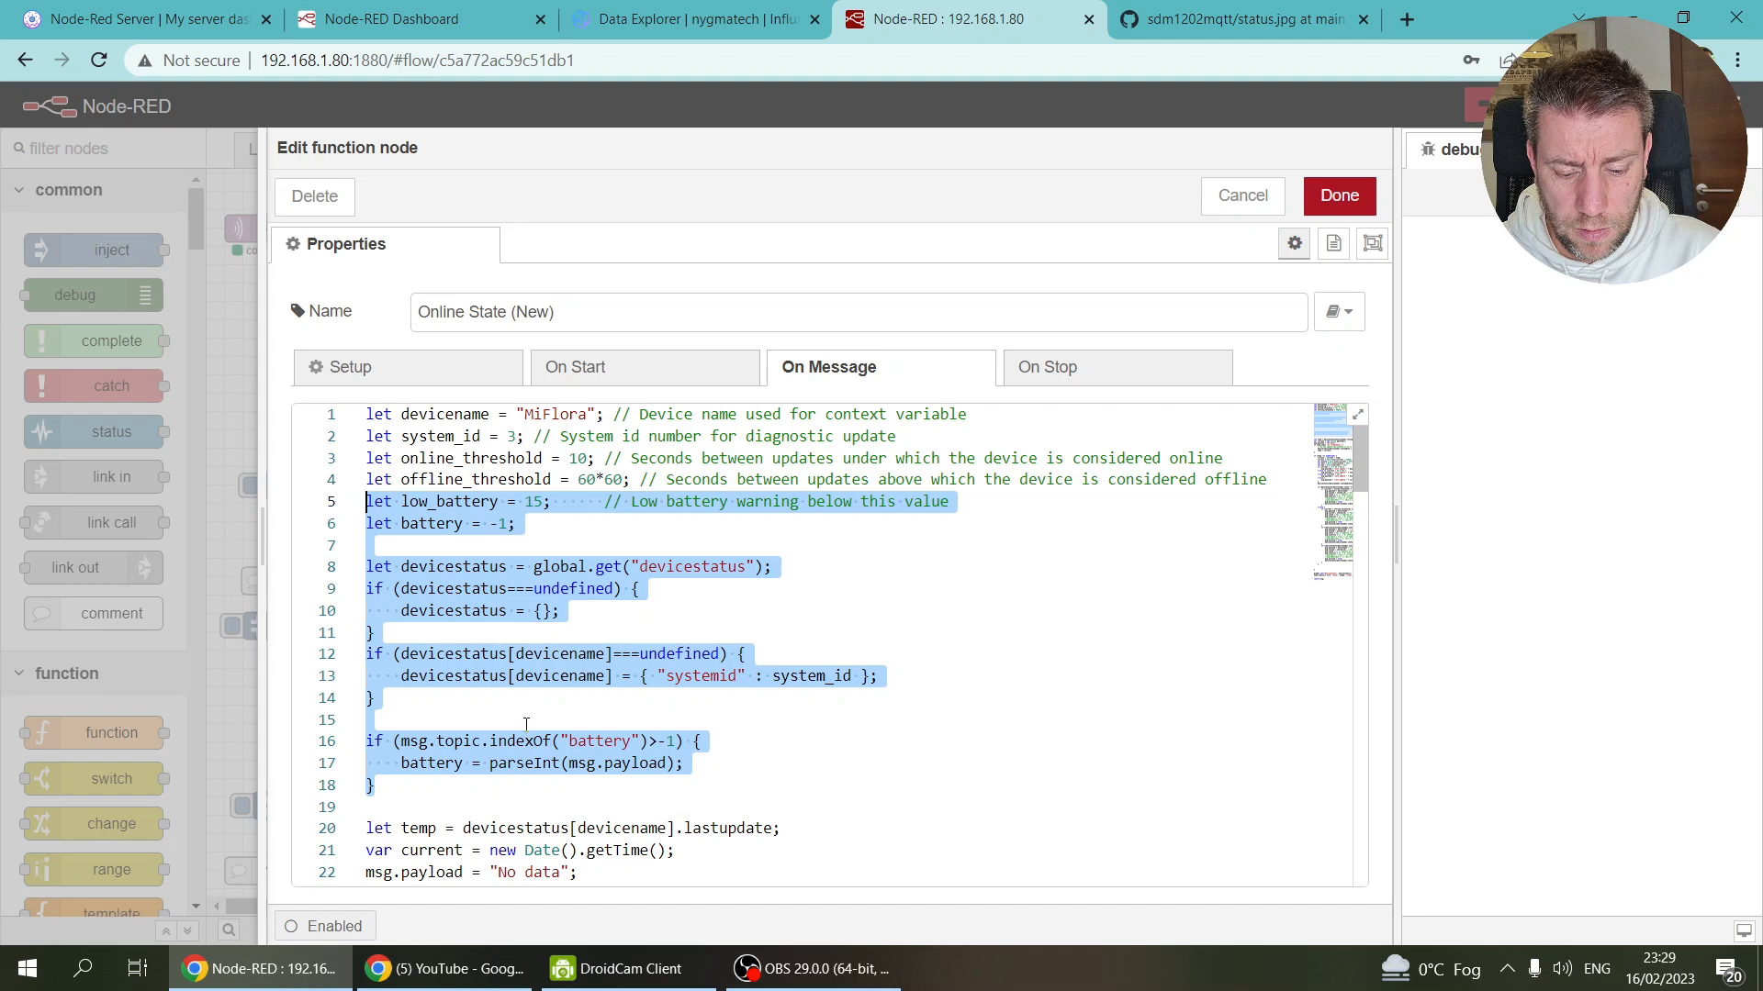
scroll(526, 724, down, 3)
scroll(523, 712, down, 3)
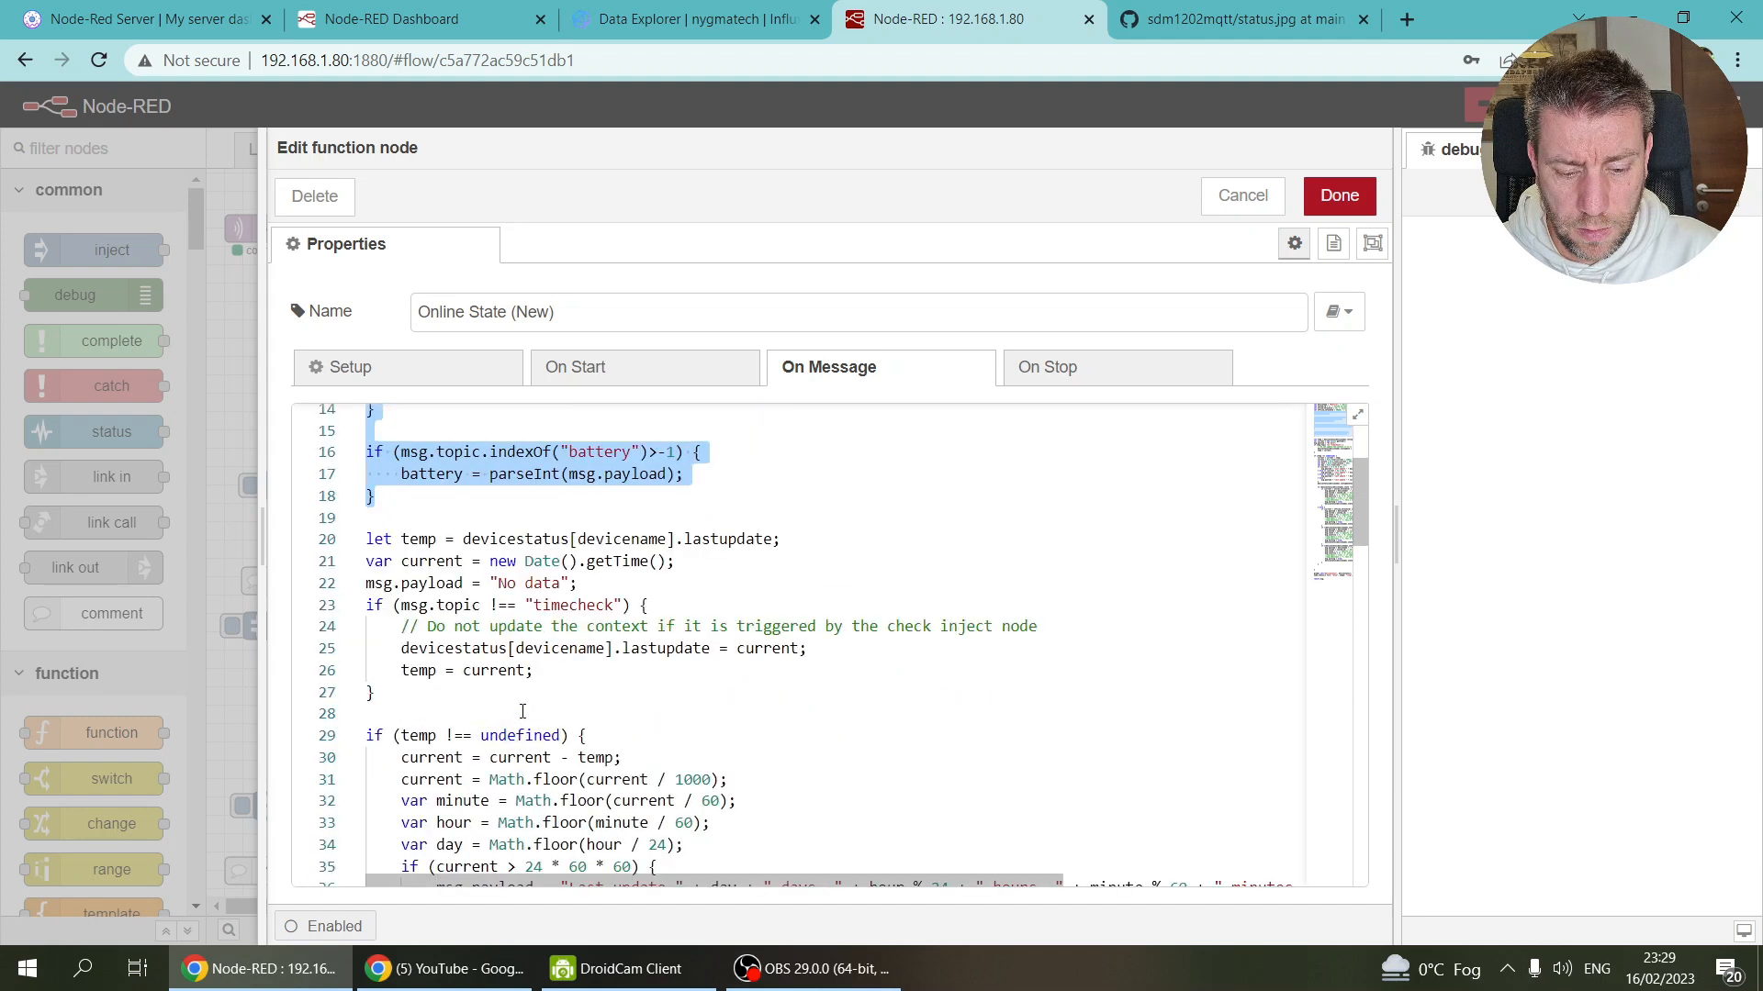
scroll(522, 712, down, 3)
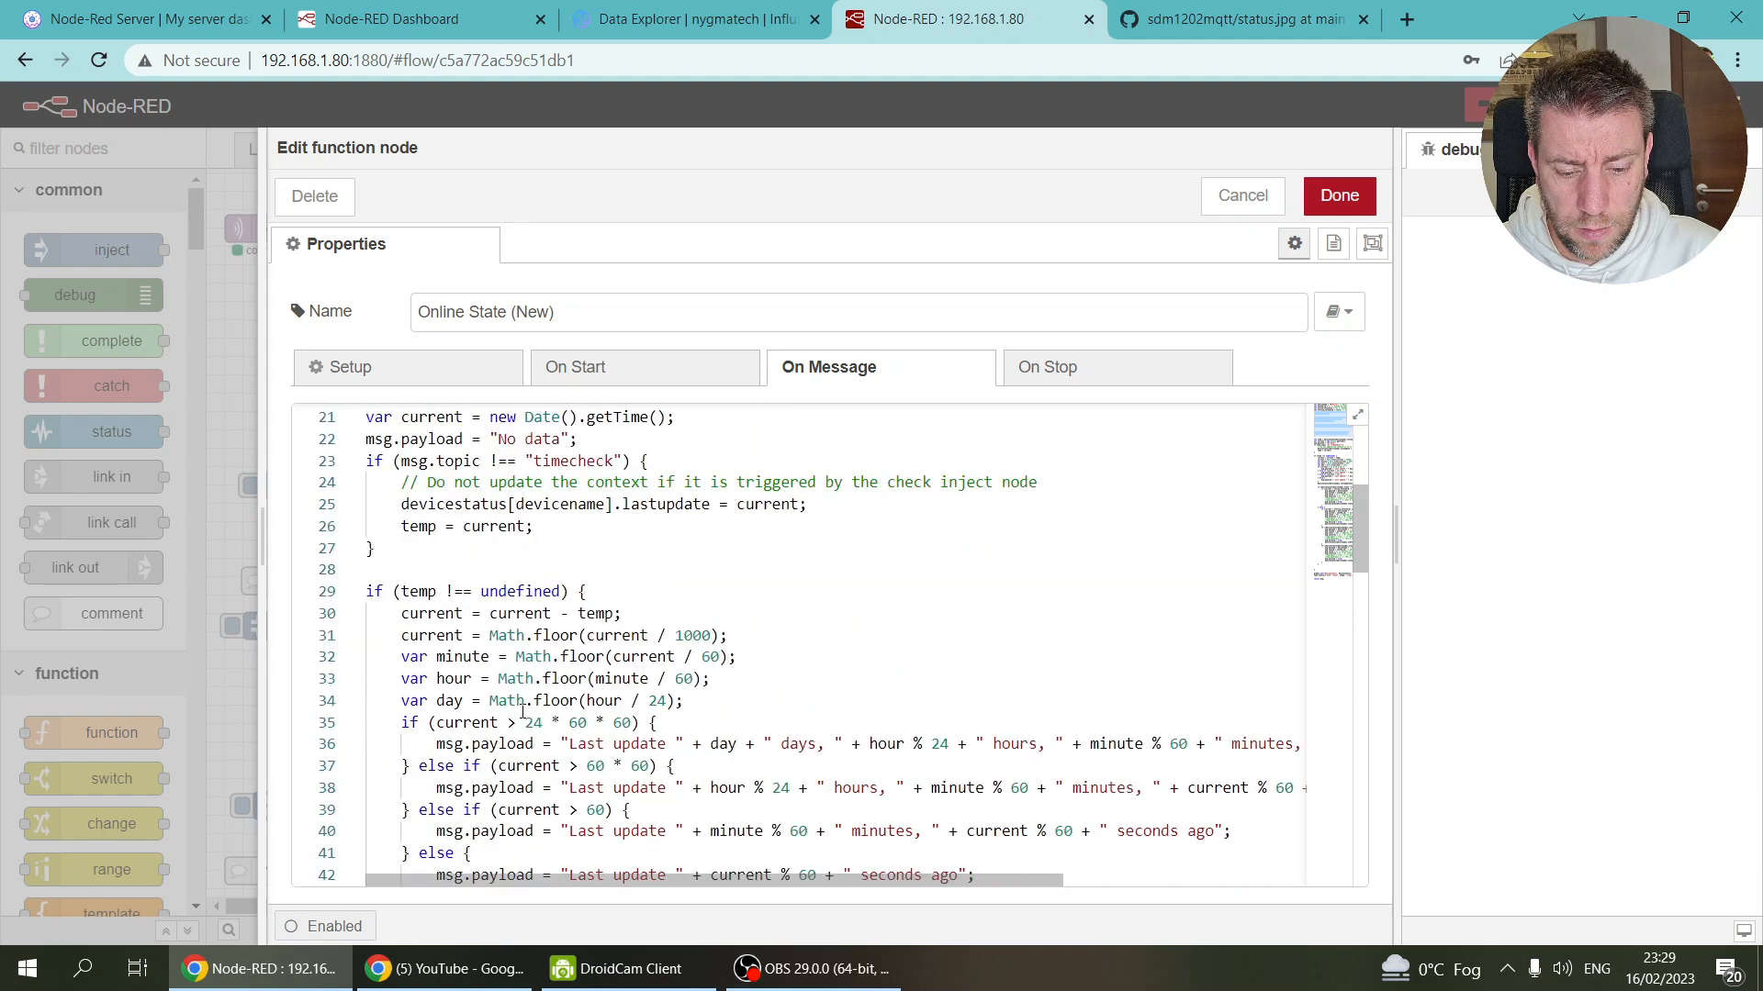
click(1339, 196)
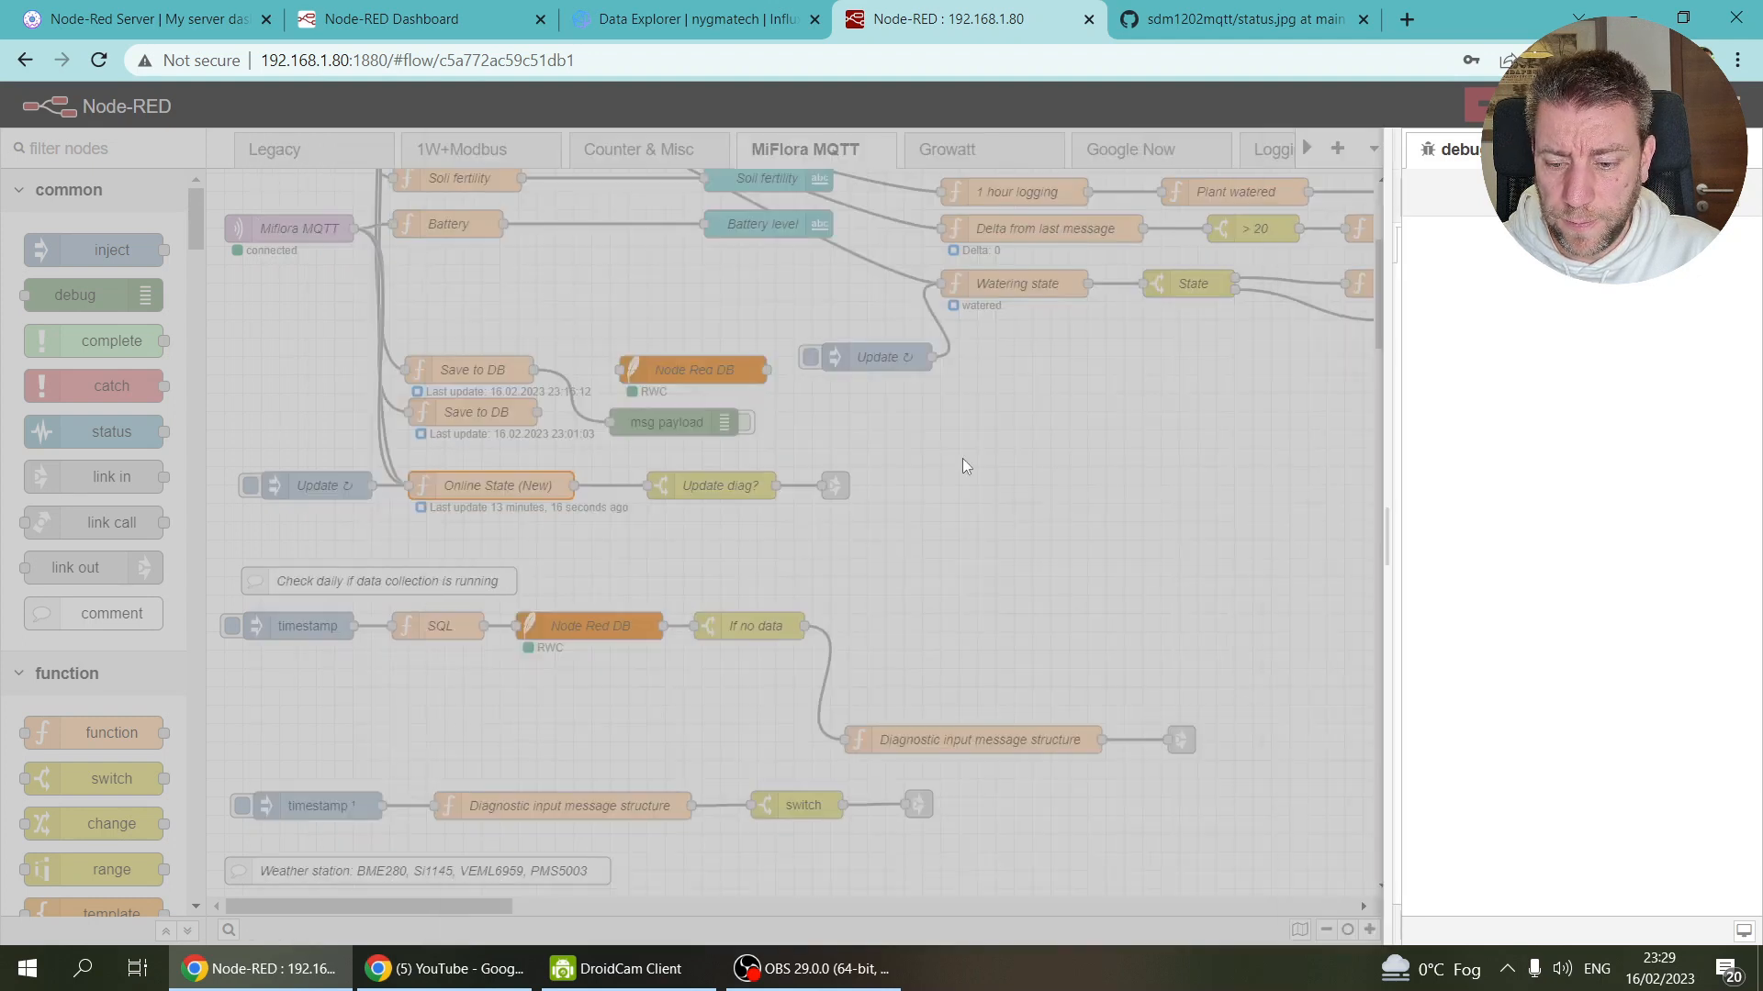
click(1304, 147)
drag(1305, 147, 1305, 147)
Step: Paste the battery variables and battery-topic check over lines 4–13 of EV's Online State (New) and save
click(1185, 148)
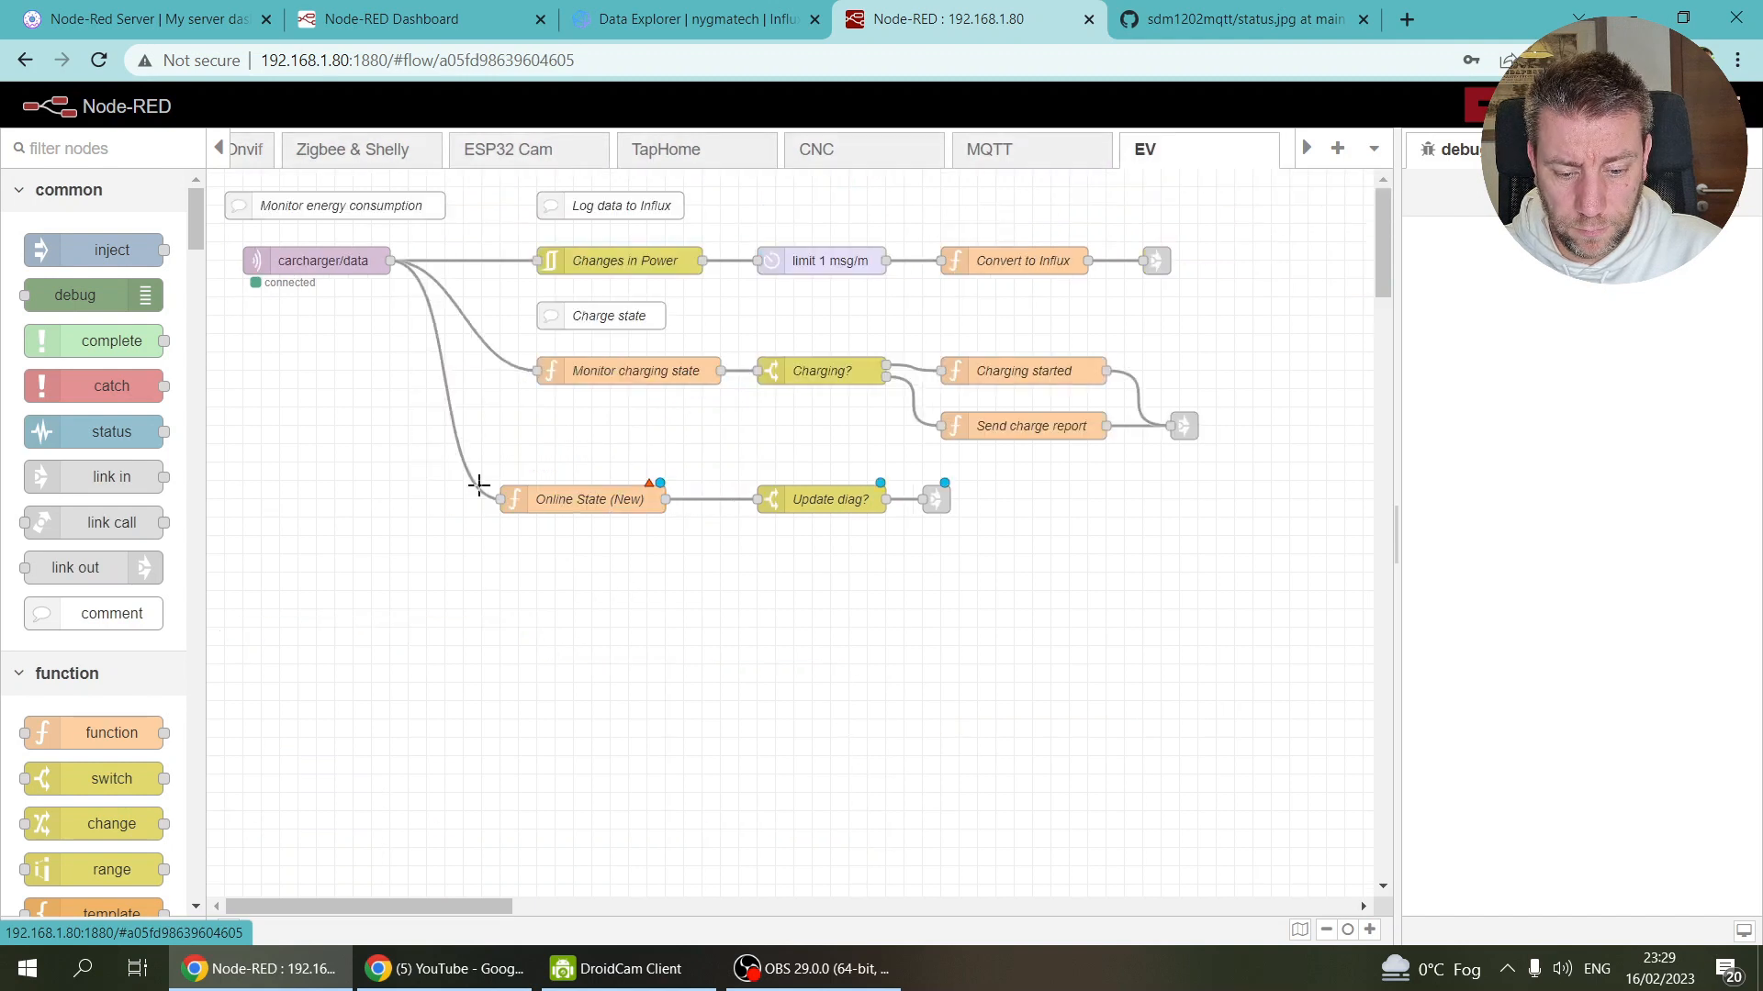
double_click(583, 509)
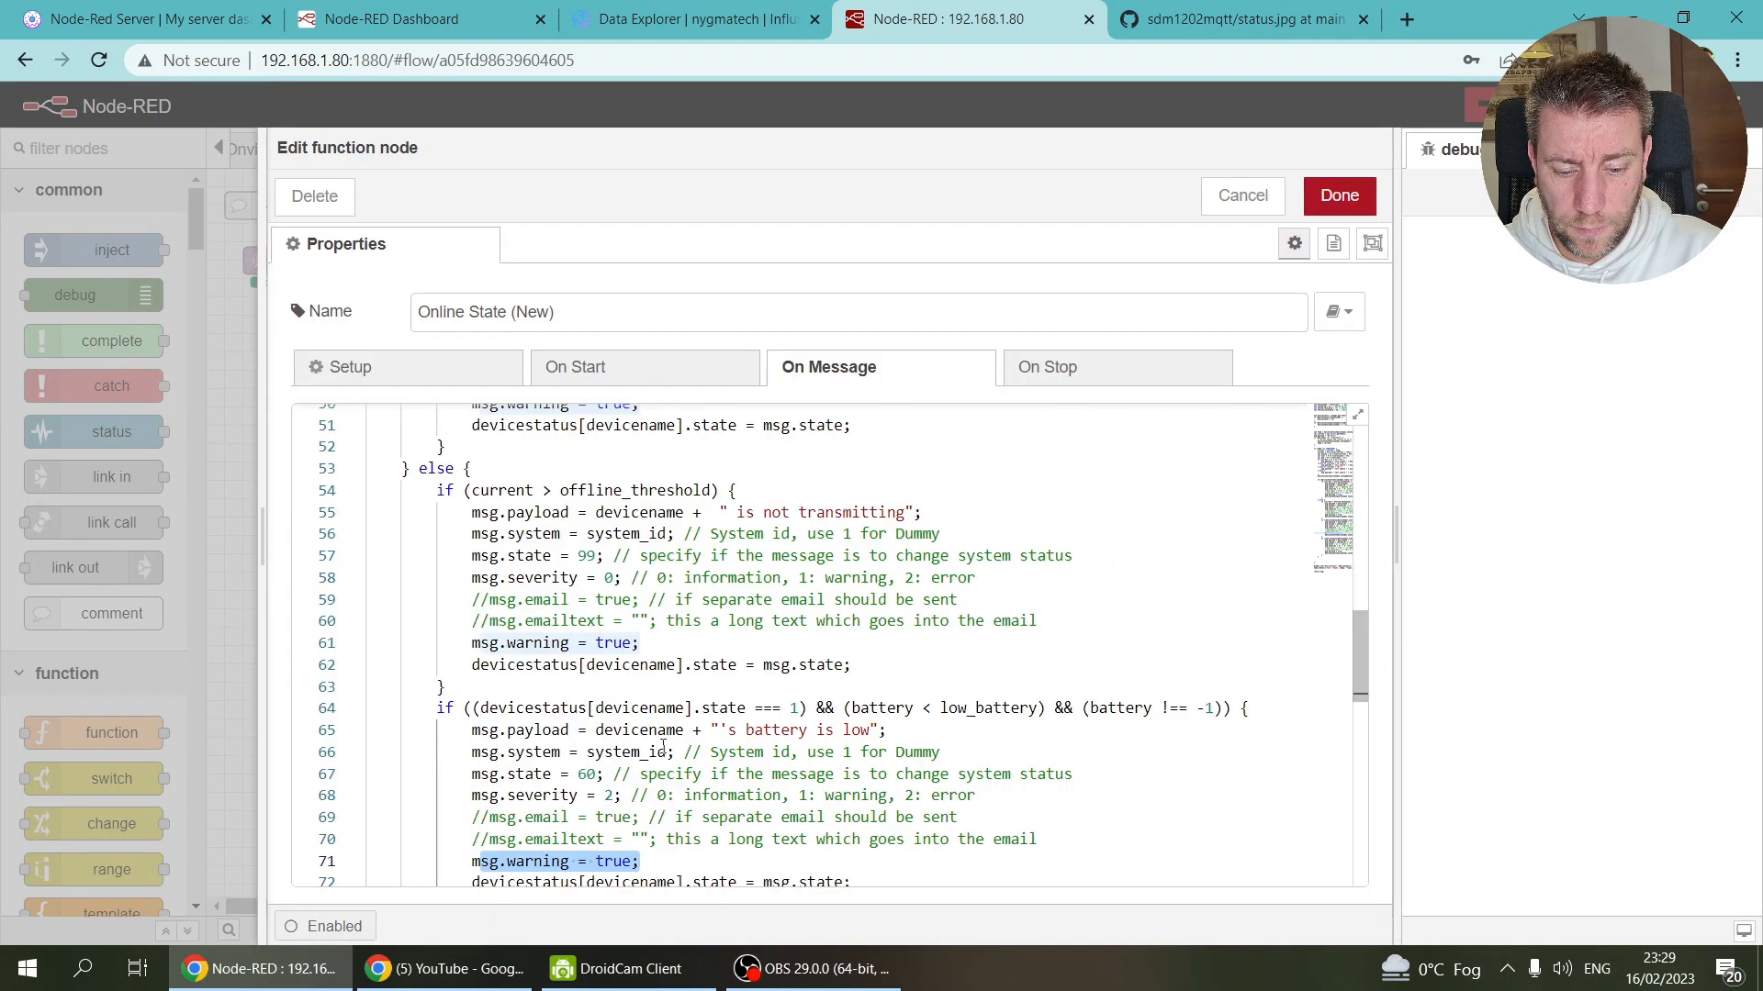
scroll(582, 567, up, 15)
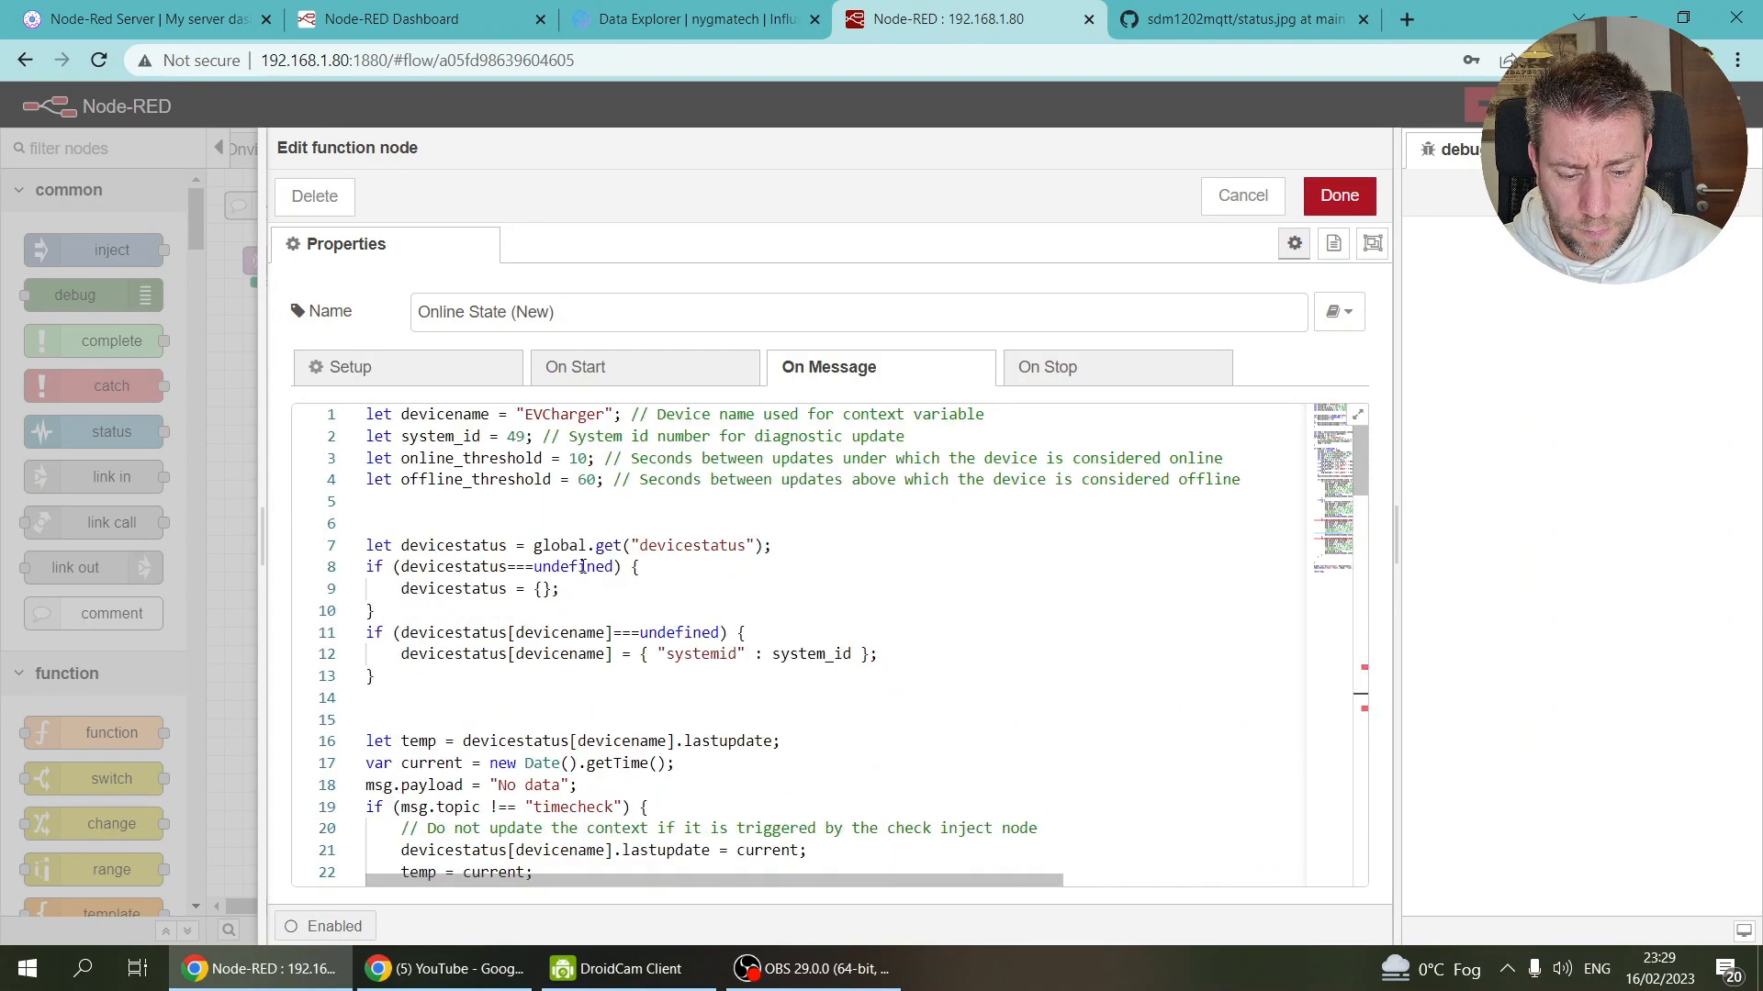
scroll(582, 566, down, 2)
scroll(582, 567, up, 2)
drag(380, 703, 354, 482)
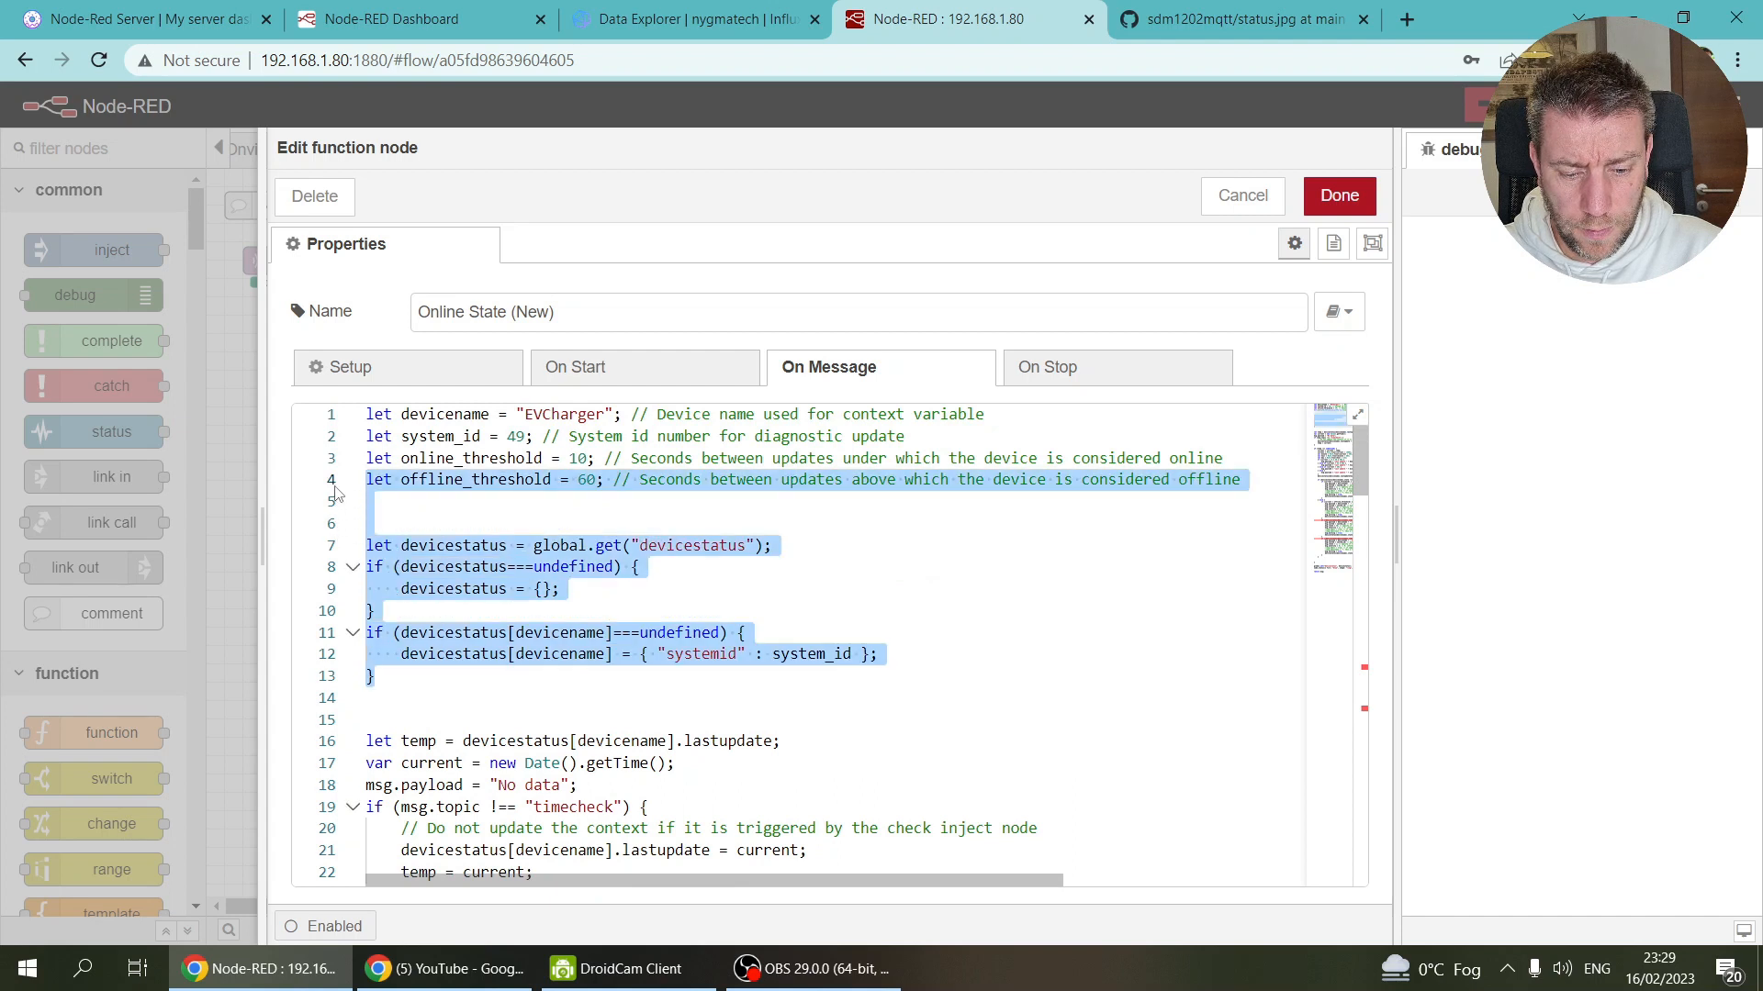
text(let offline_threshold = 60; // Seconds between updates above which the device is considered offline let low_battery = 15; // Low battery warning below this value let battery = -1;  let devicestatus = global.get("devicestatus"); if (devicestatus === undefined) {     devicestatus = {}; } if (devicestatus[devicename] === undefined) {     devicestatus[devicename] = { "systemid": system_id }; }  if (msg.topic.indexOf("battery") > -1) {     battery = parseInt(msg.payload); })
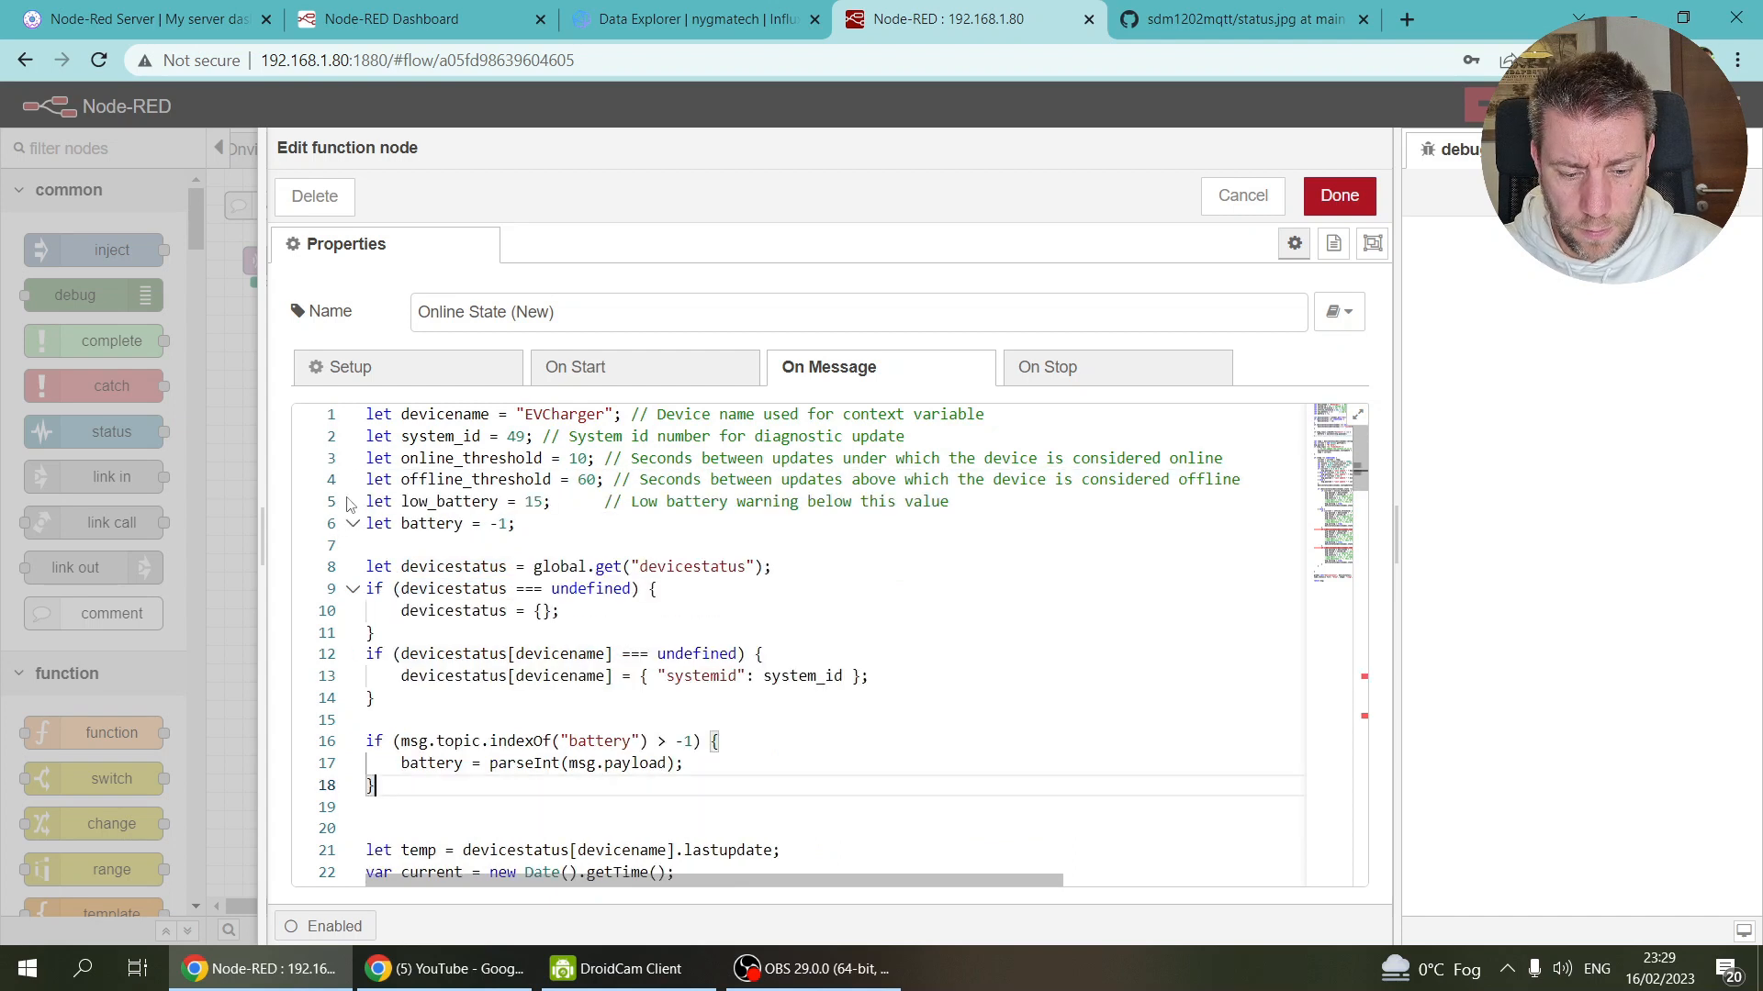
scroll(349, 503, down, 3)
click(412, 562)
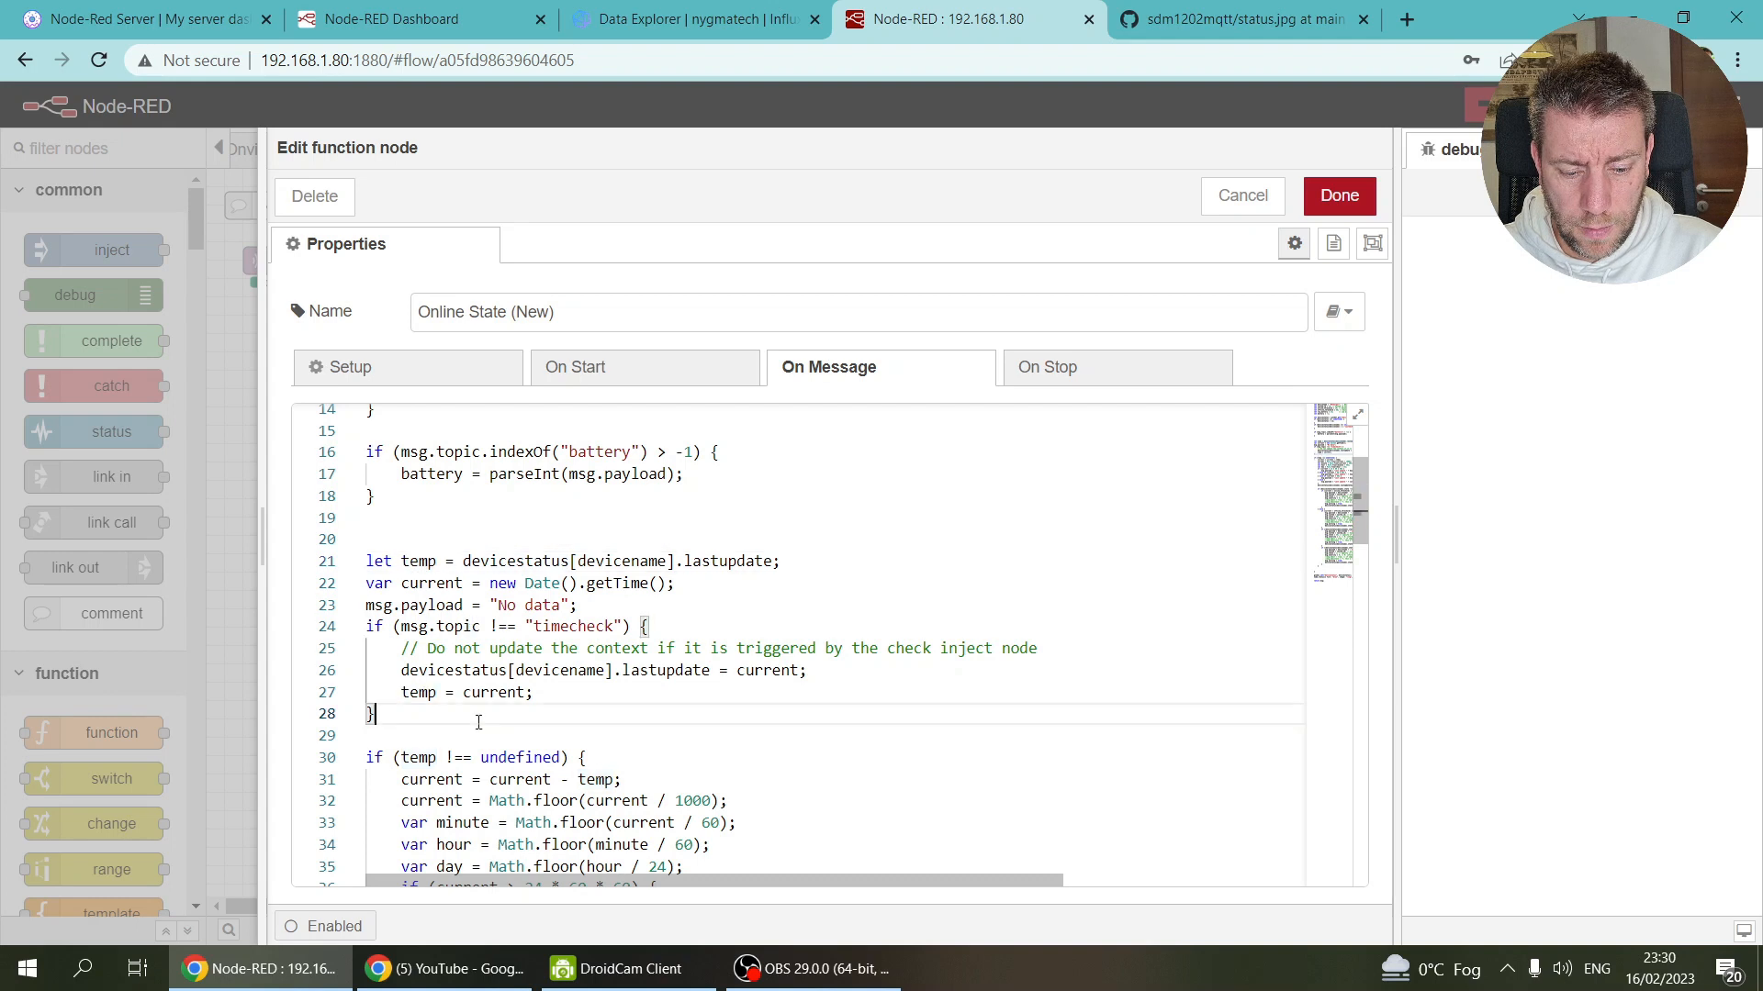
scroll(476, 723, down, 5)
scroll(476, 722, down, 10)
scroll(477, 723, up, 2)
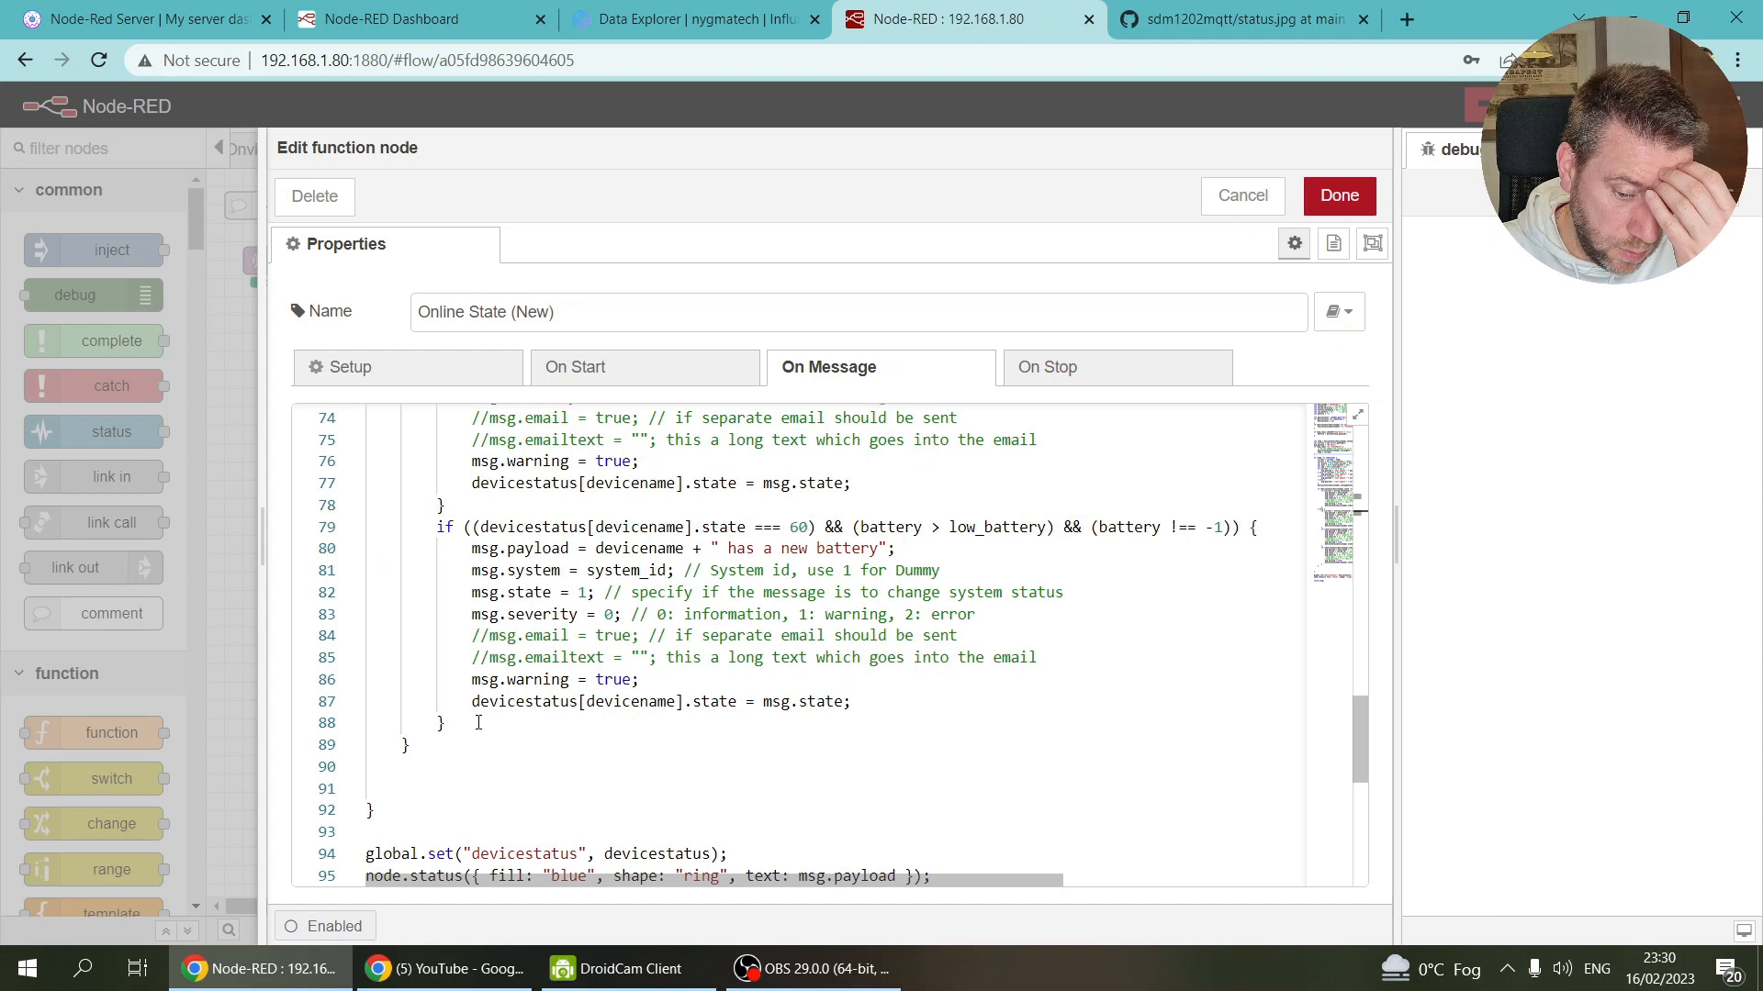
click(1340, 194)
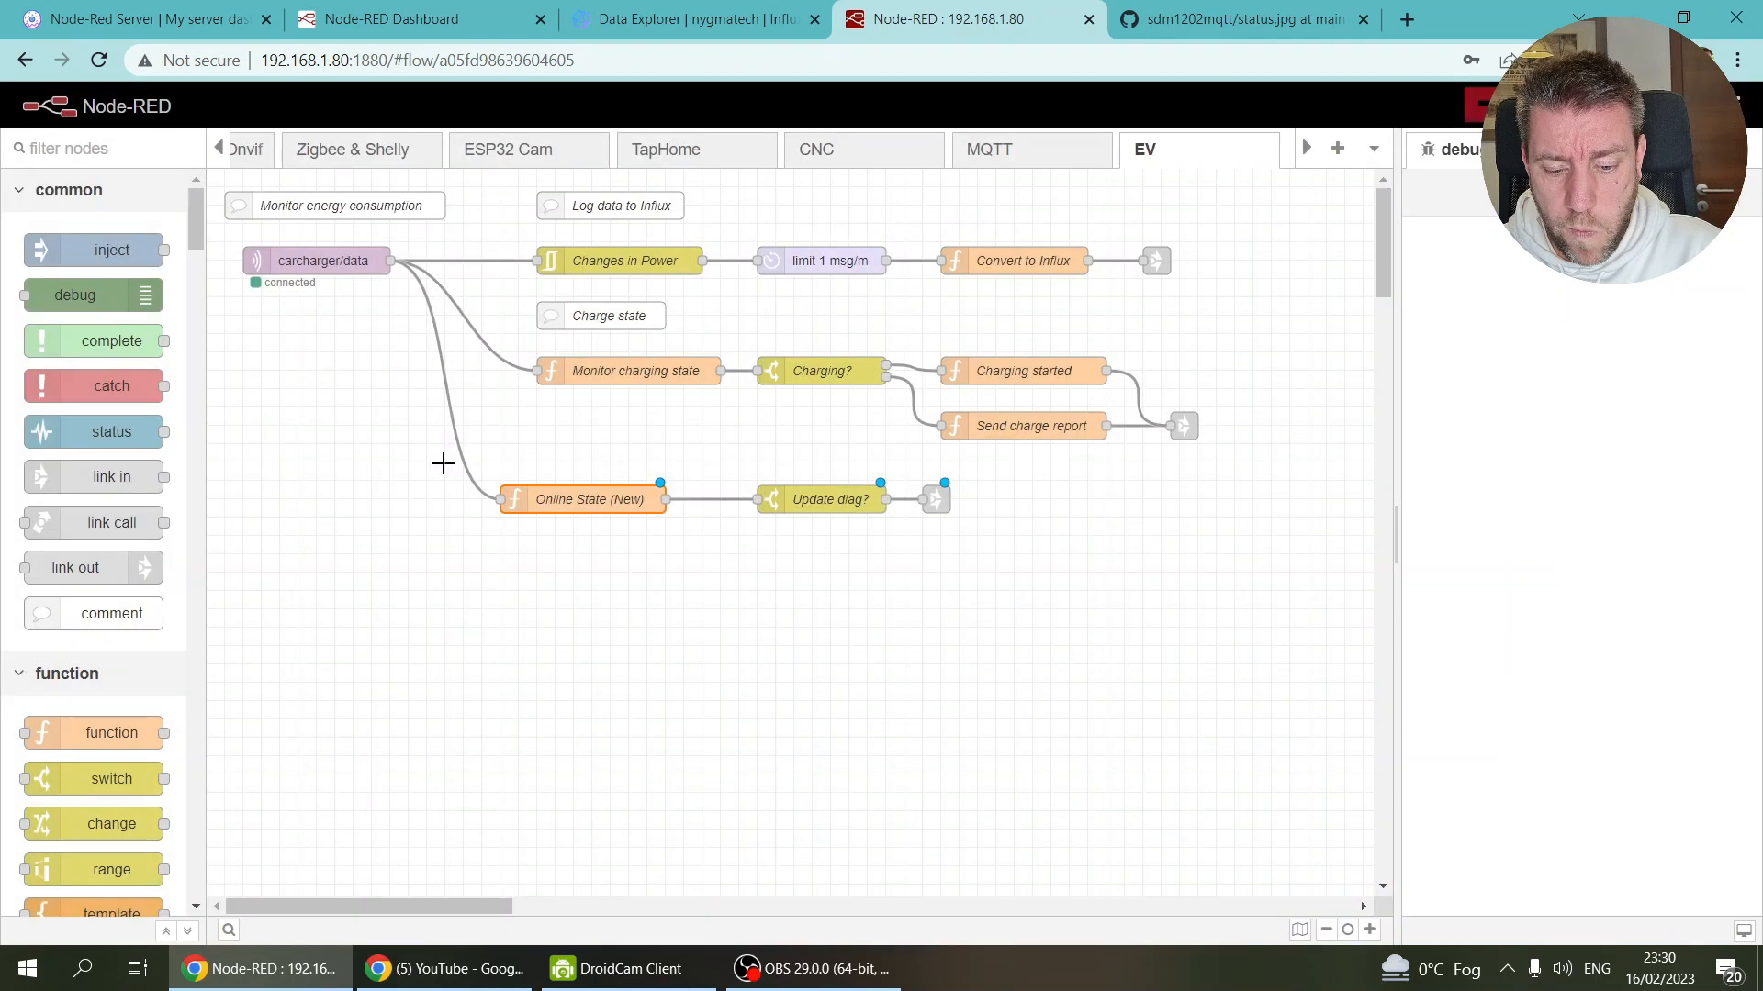
Step: Move Online State (New), Update diag? and the link-out node lower and closer together
drag(443, 465, 1038, 550)
drag(588, 499, 588, 572)
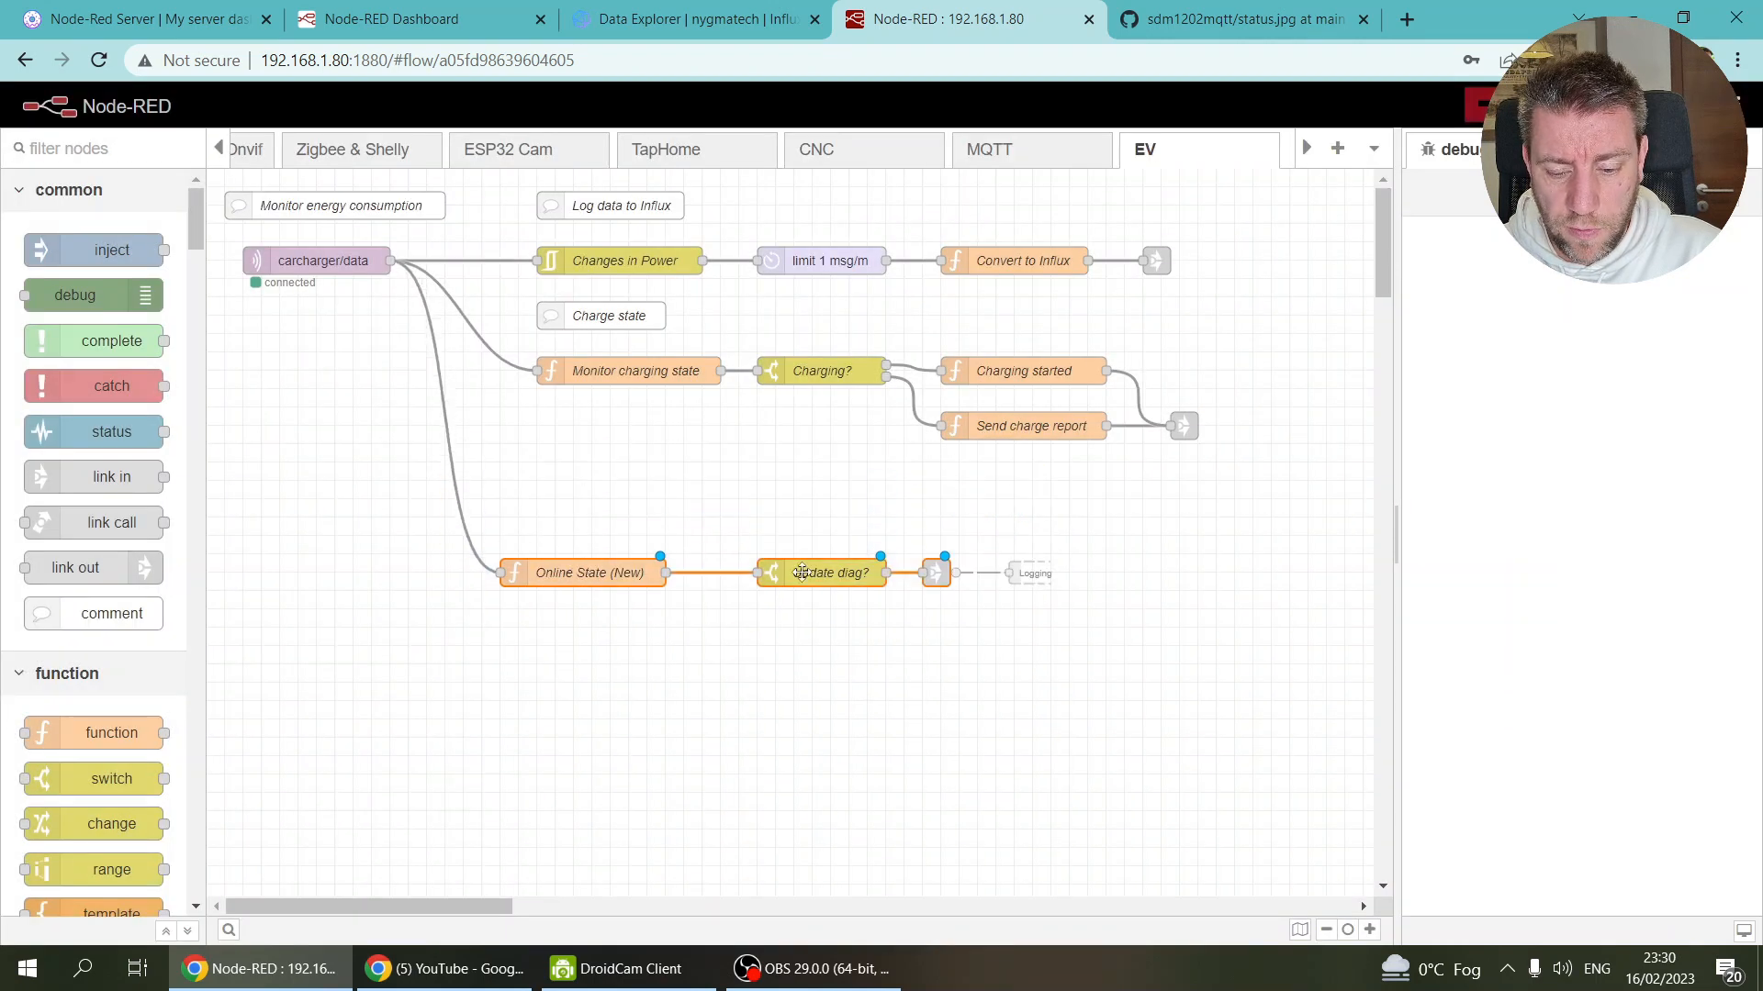
click(788, 602)
drag(786, 582, 731, 582)
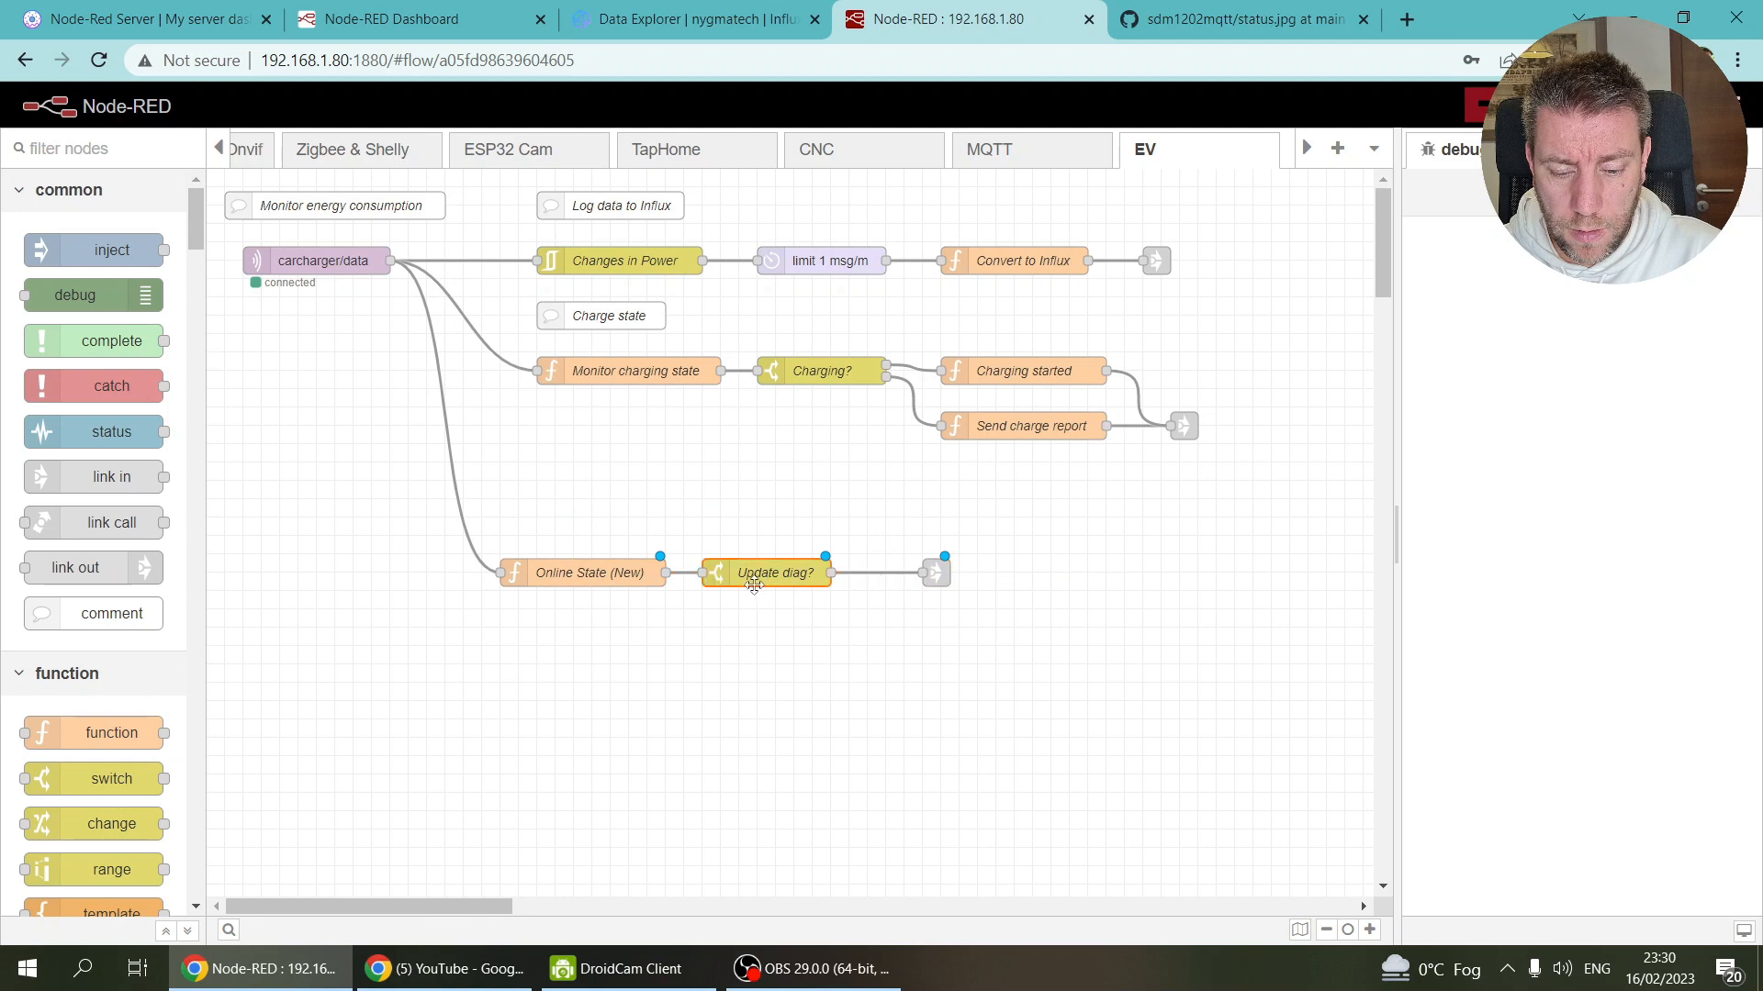
Step: Add a switch node above the row and wire Update diag? into it
ctrl+click(588, 501)
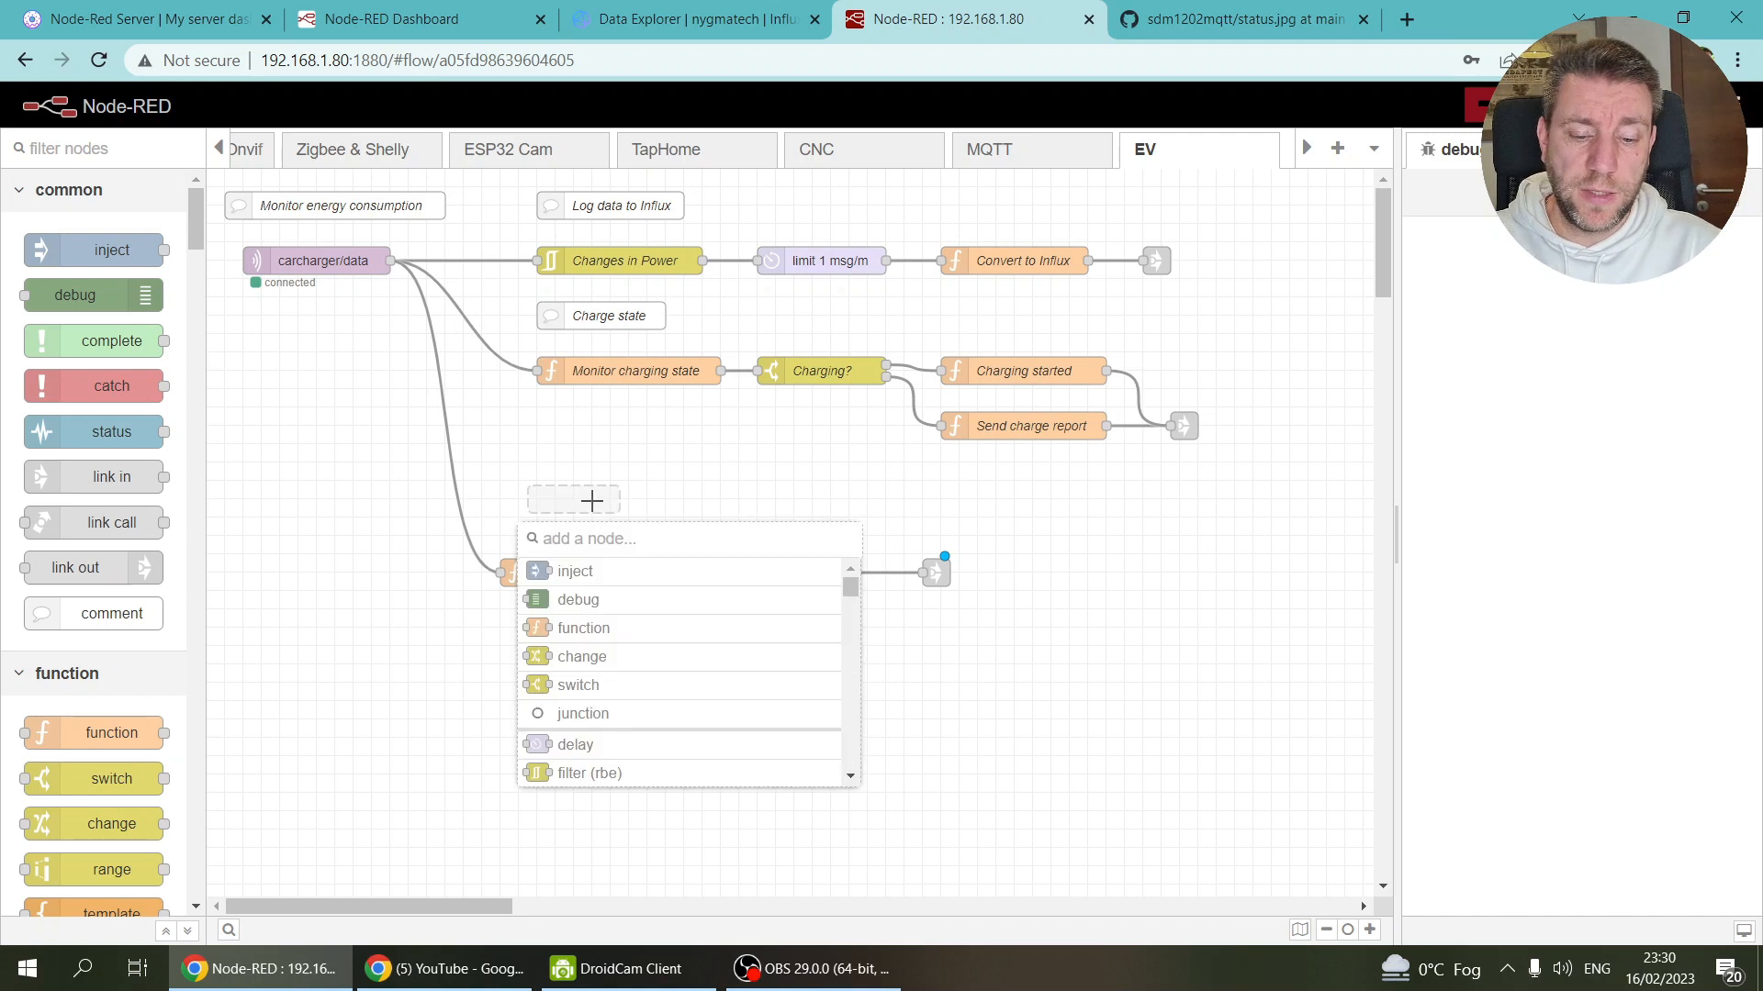
text(swithc)
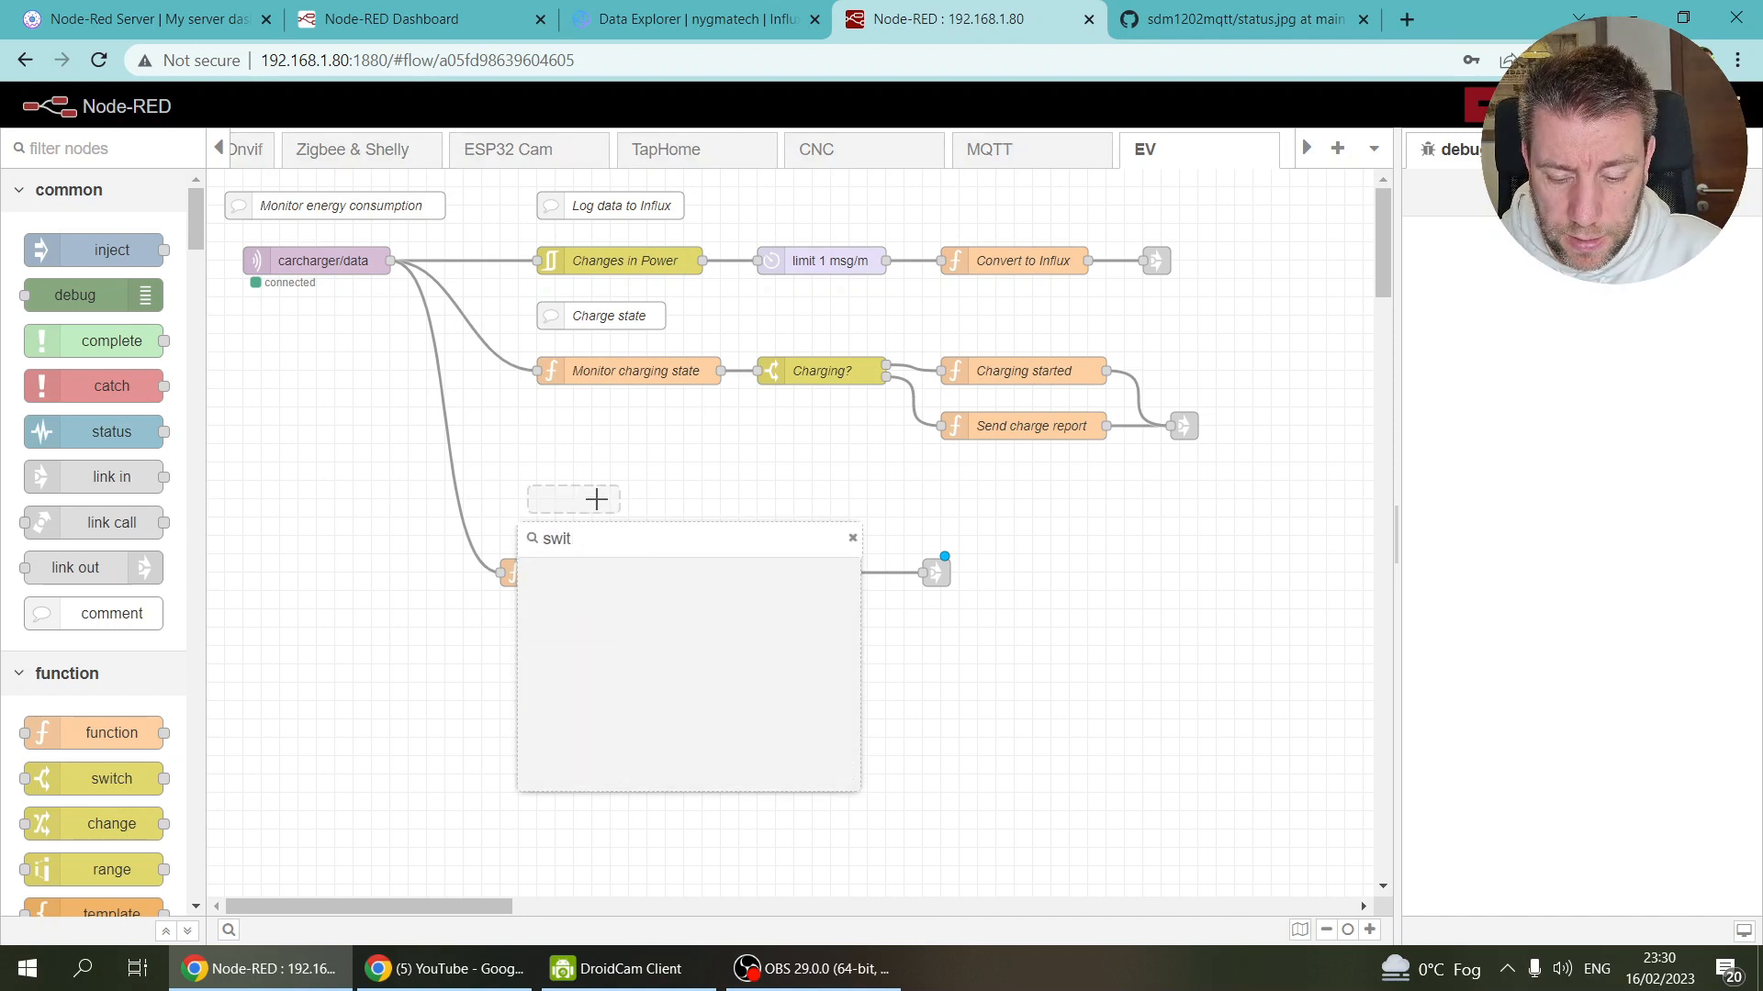
click(579, 573)
drag(573, 502, 619, 502)
drag(831, 573, 599, 496)
Step: Set the switch to test msg.state == number 99 and name it Offline?
double_click(599, 497)
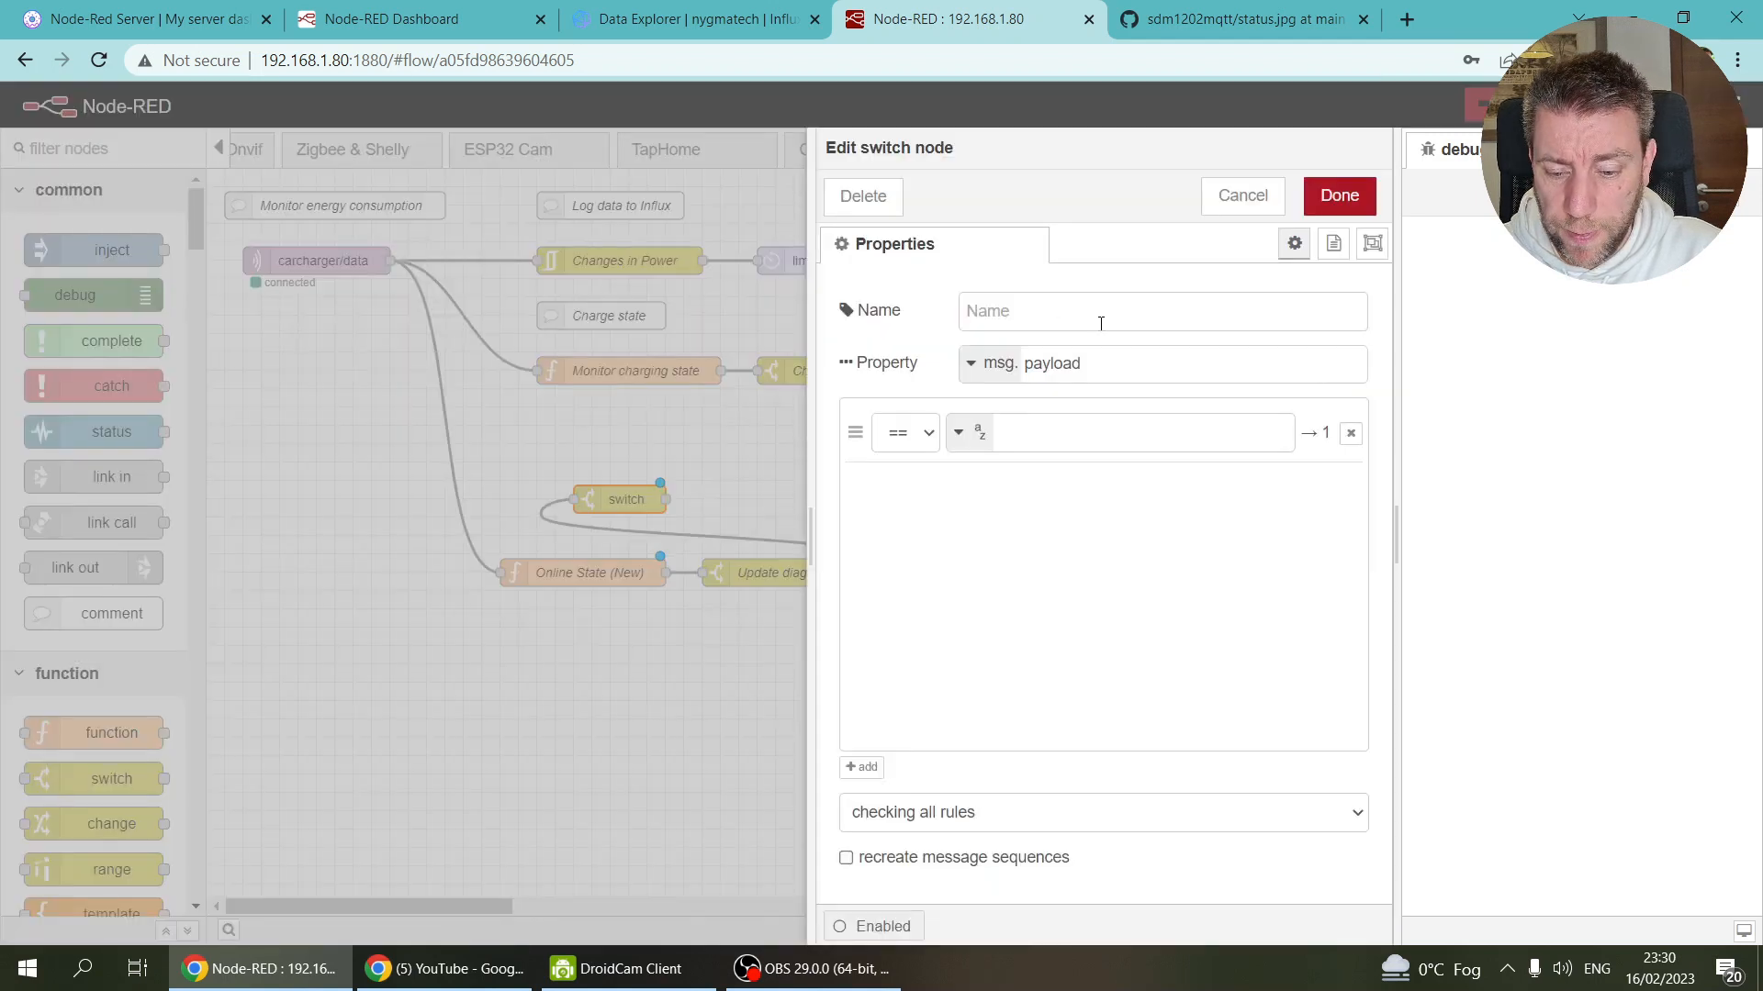
click(1114, 364)
double_click(1115, 362)
text(state)
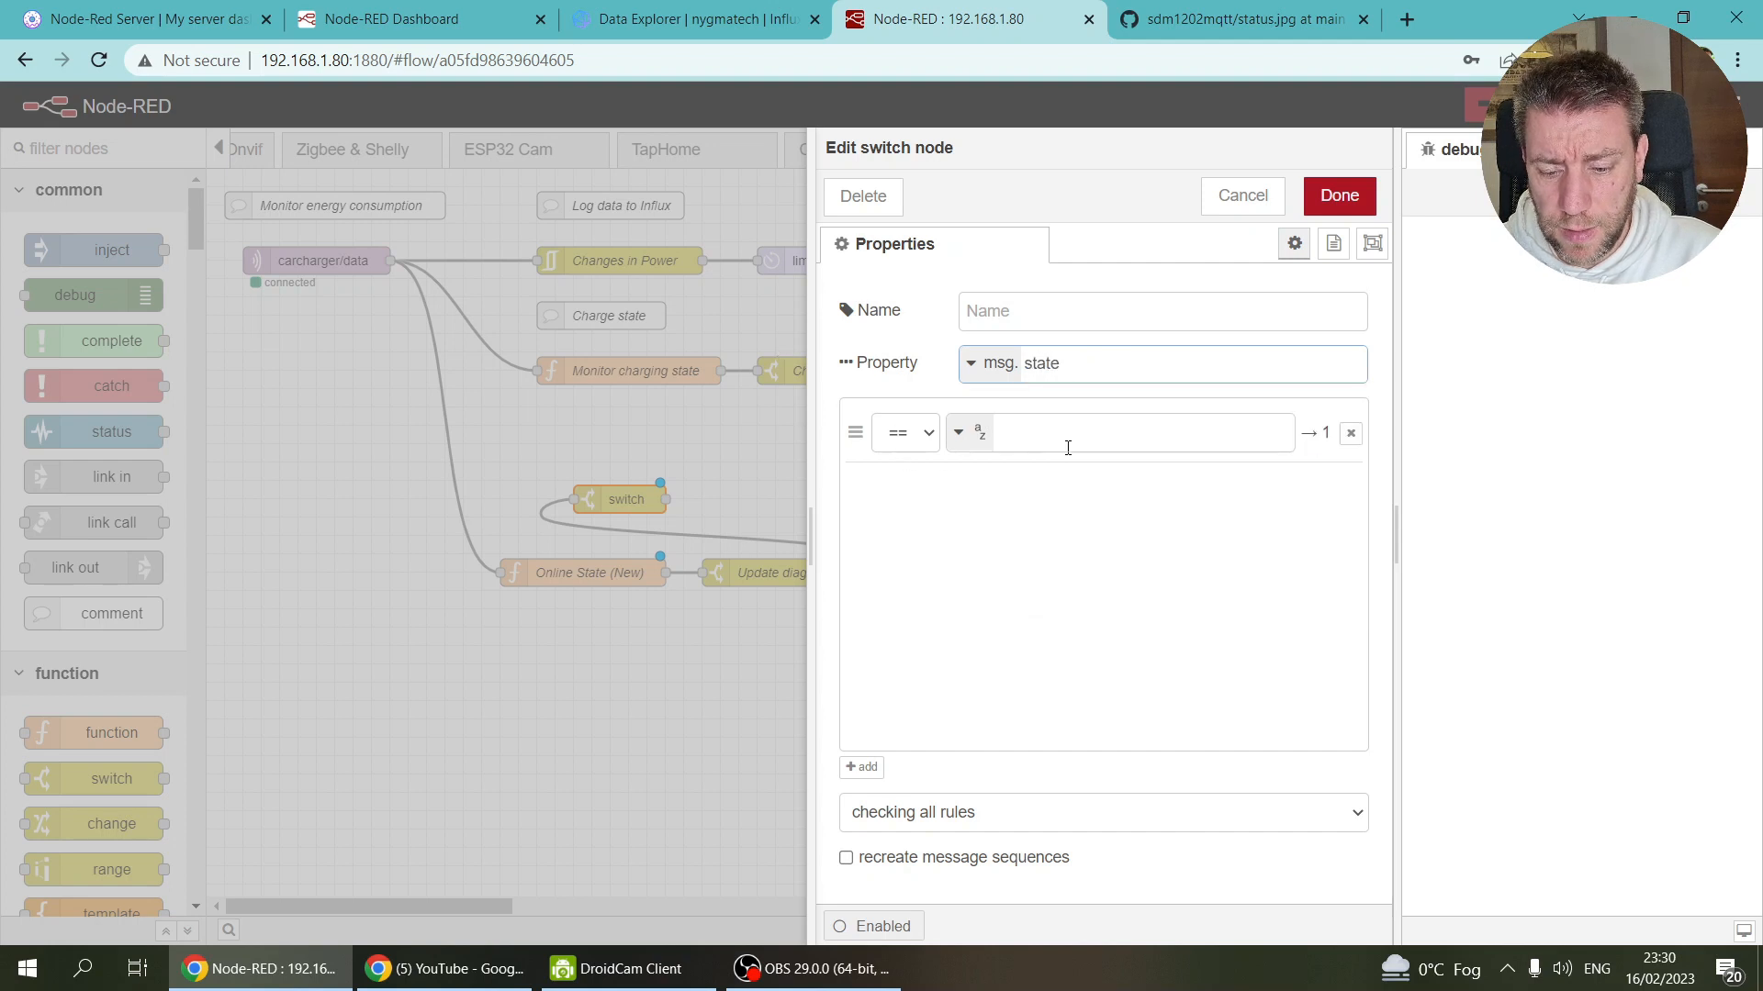
click(979, 432)
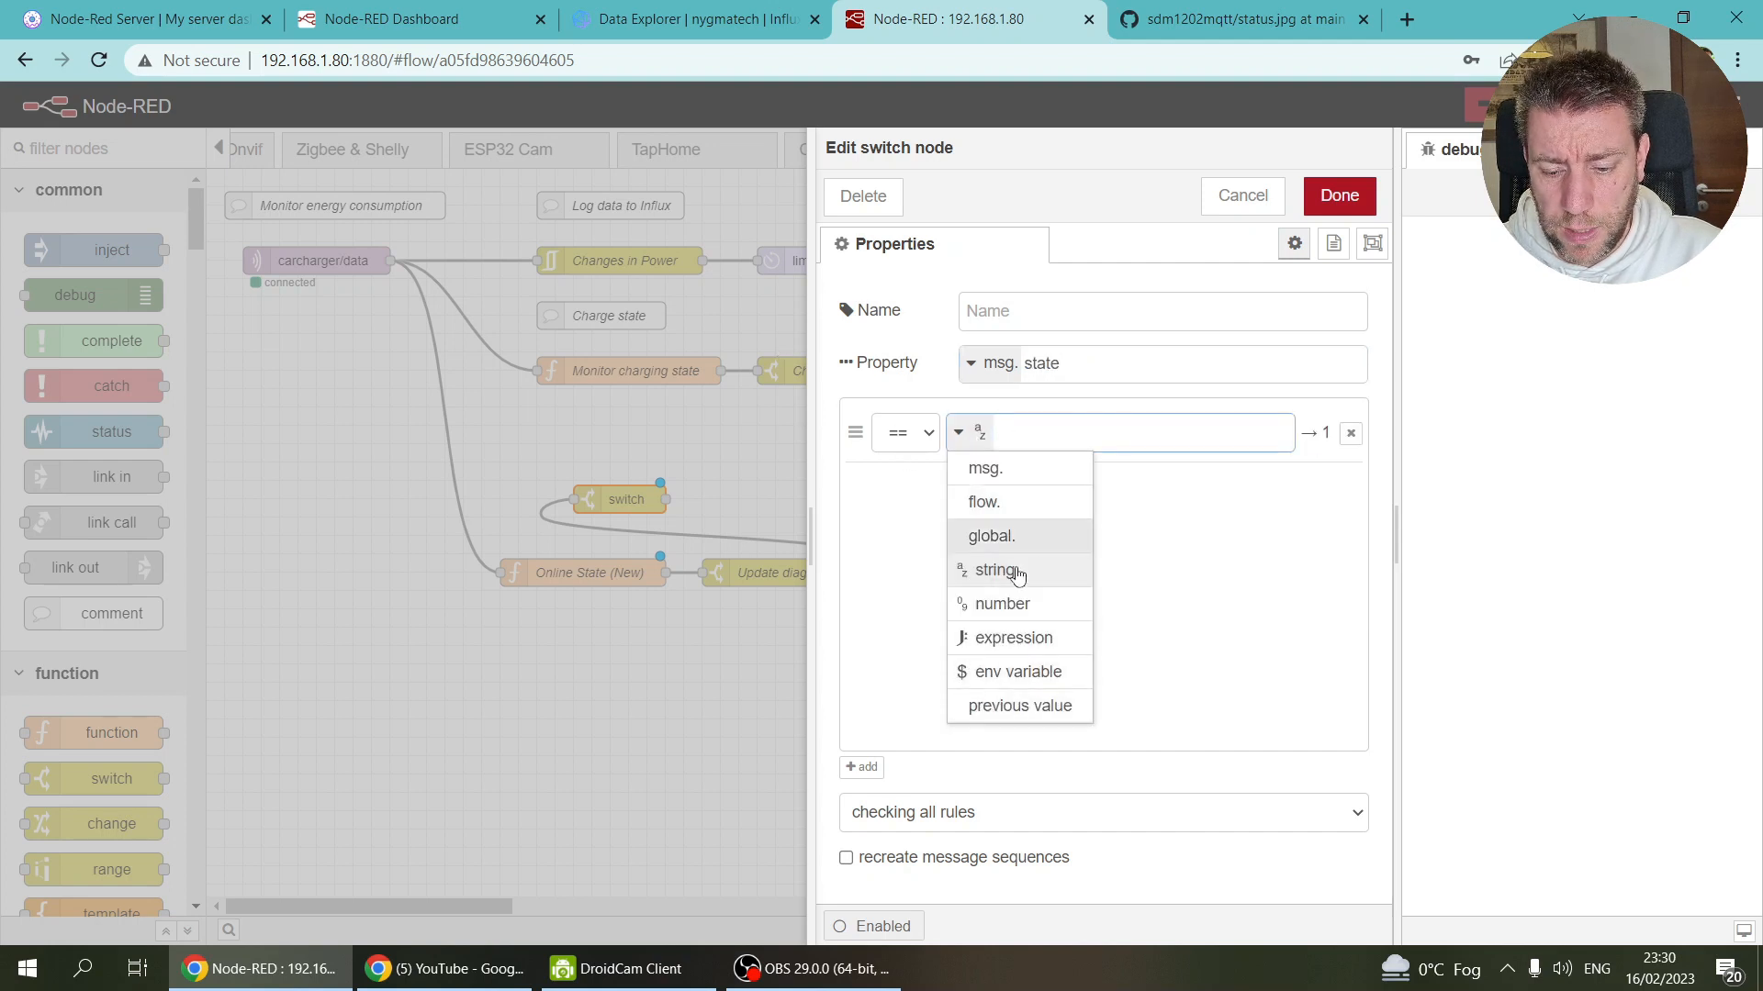
click(1014, 606)
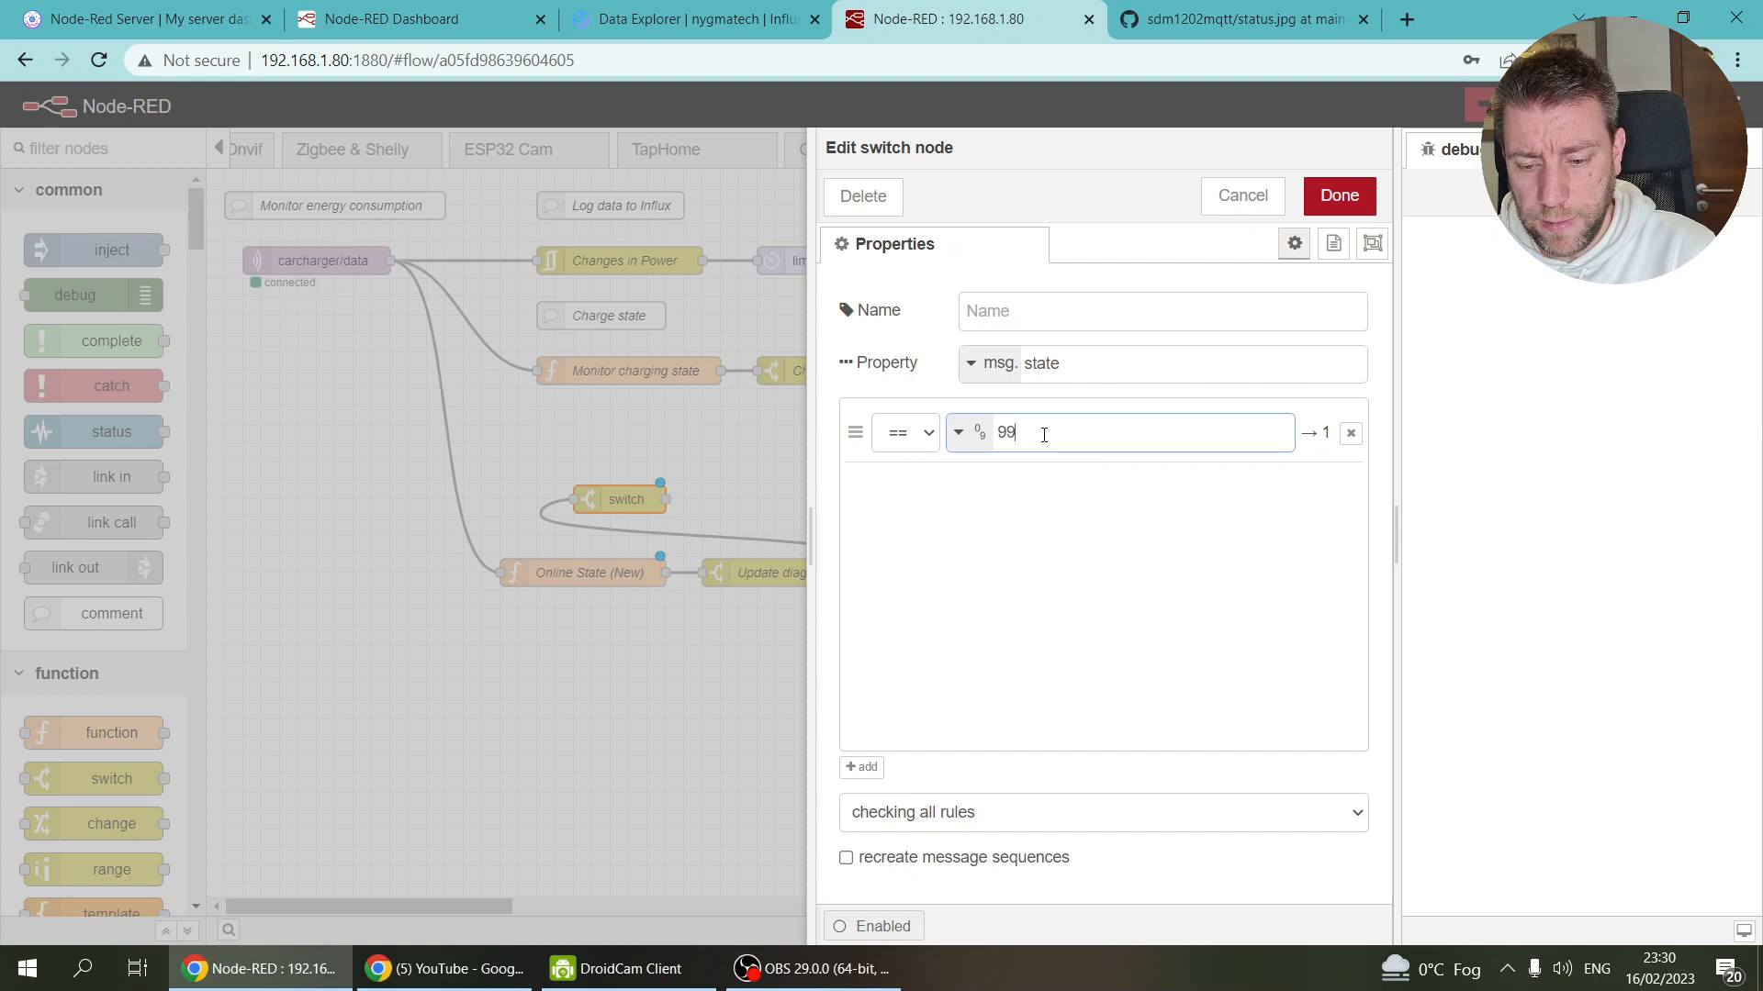
click(1016, 312)
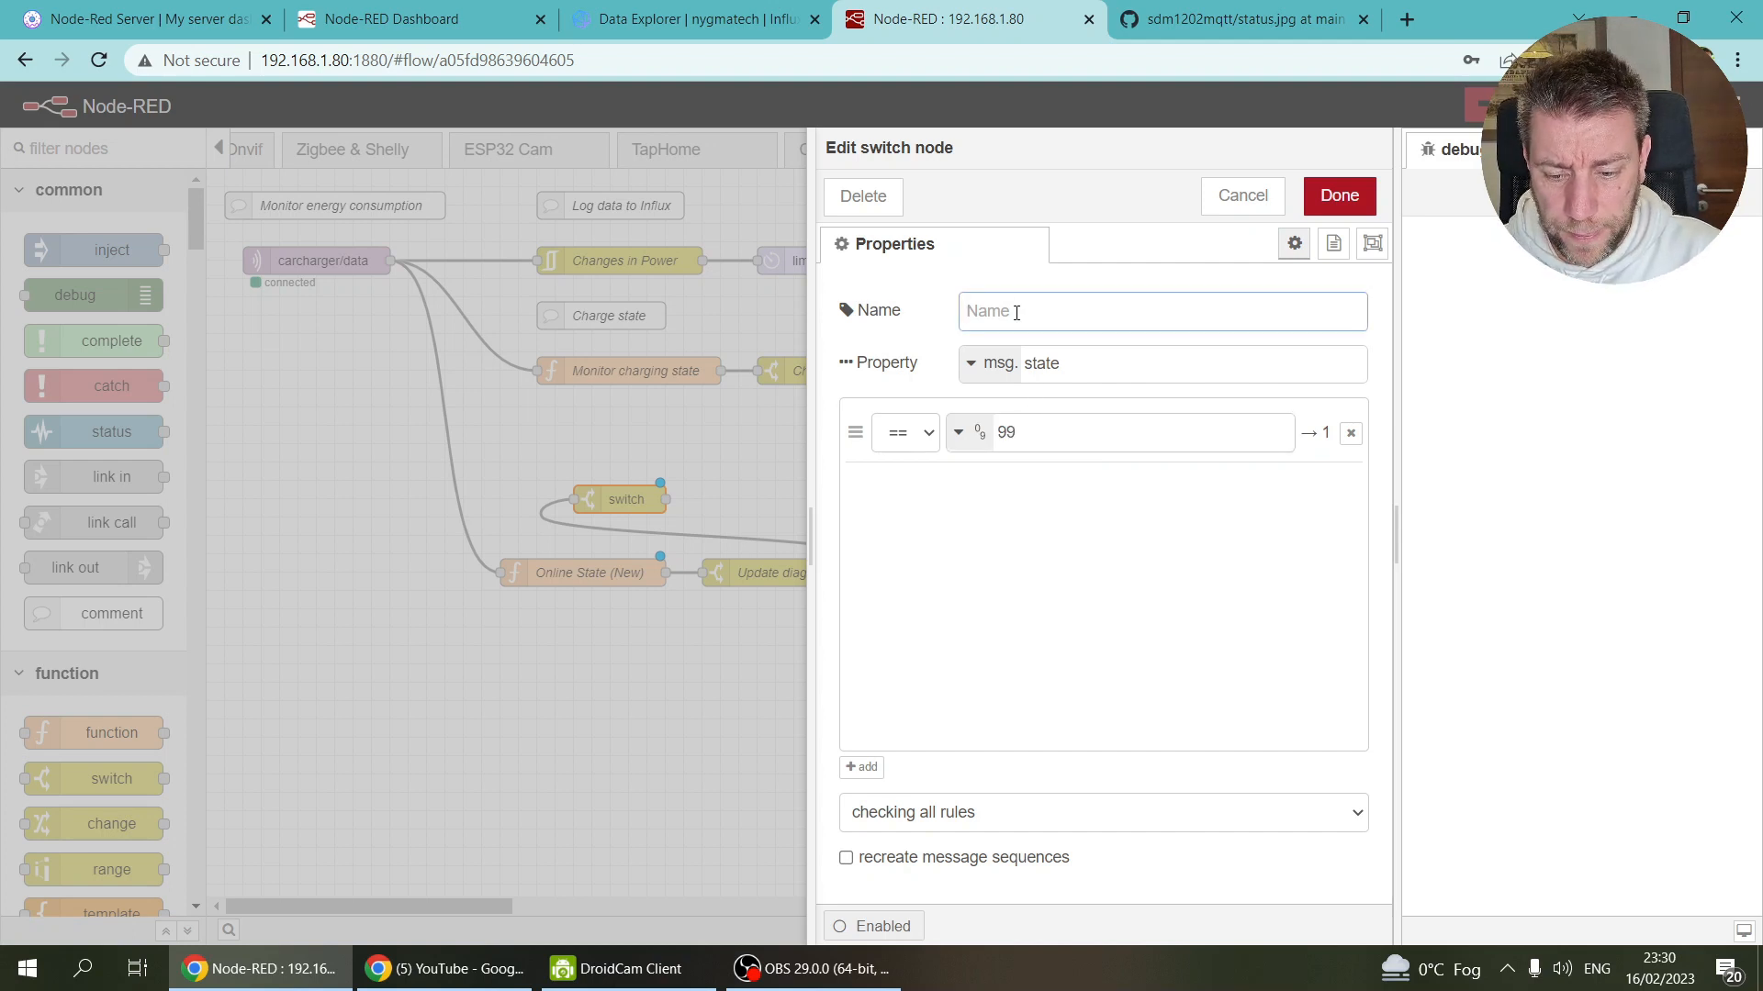
text(Offline?)
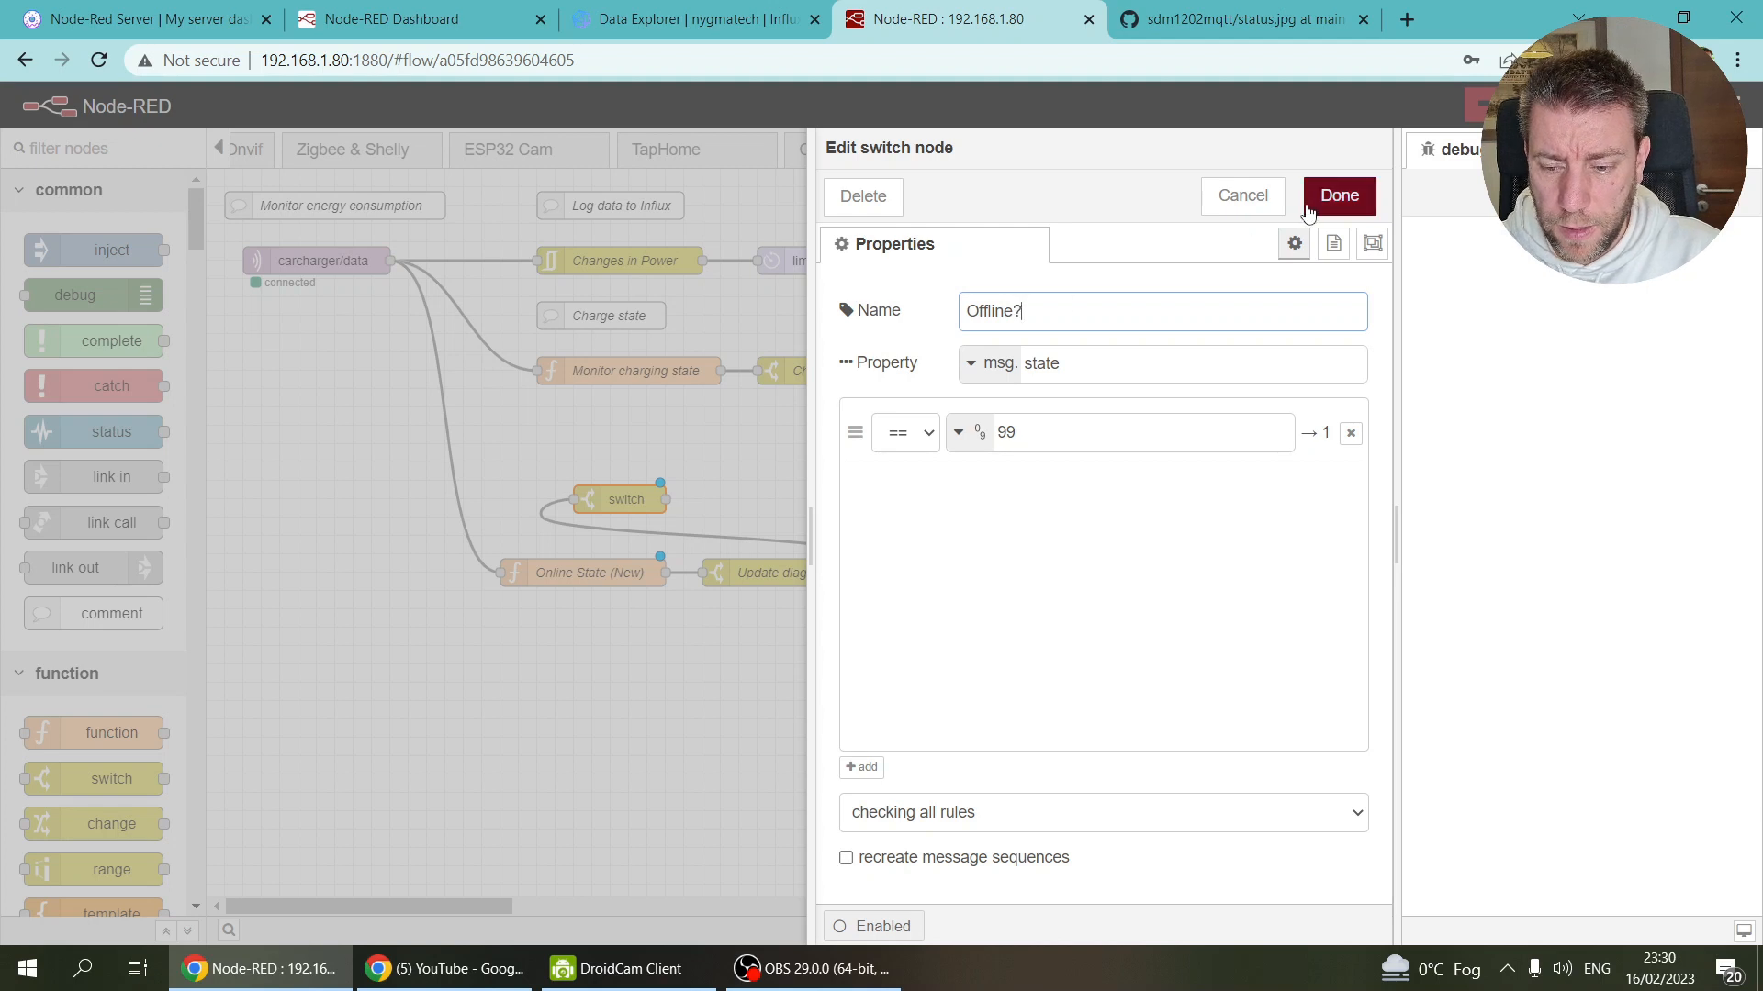
click(1339, 196)
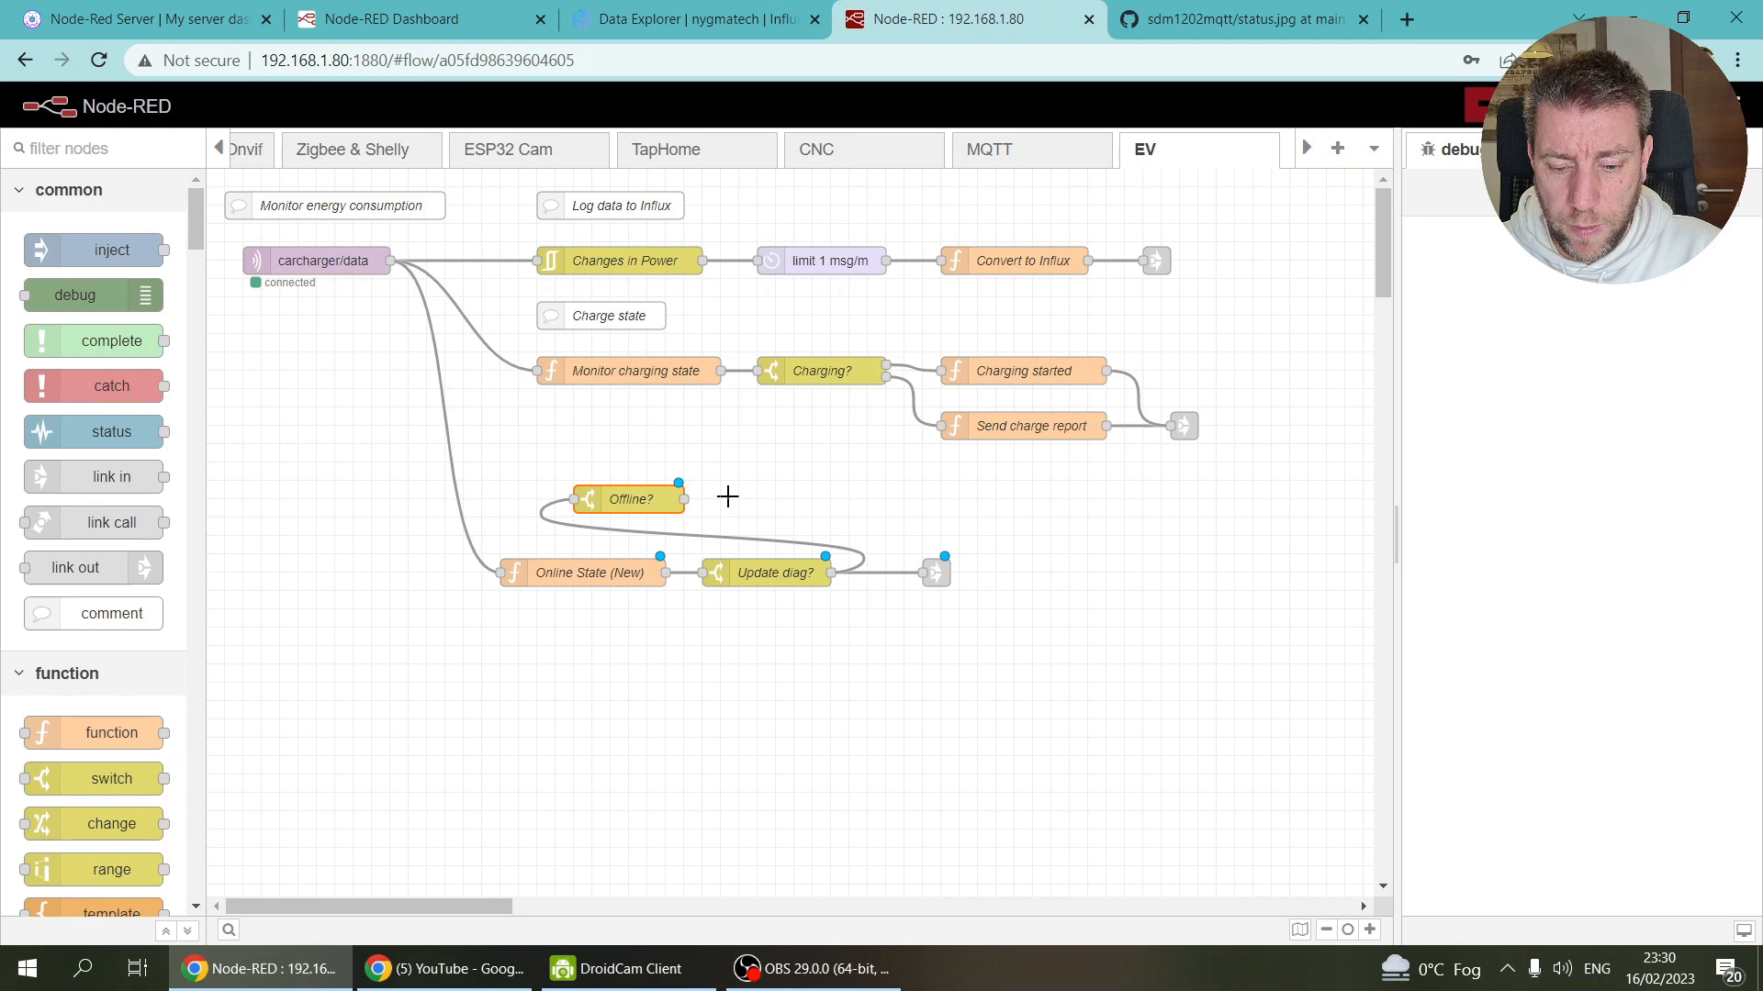
Step: Add a function node named 'Dummy message' after Offline? and wire Offline? into it
ctrl+click(727, 496)
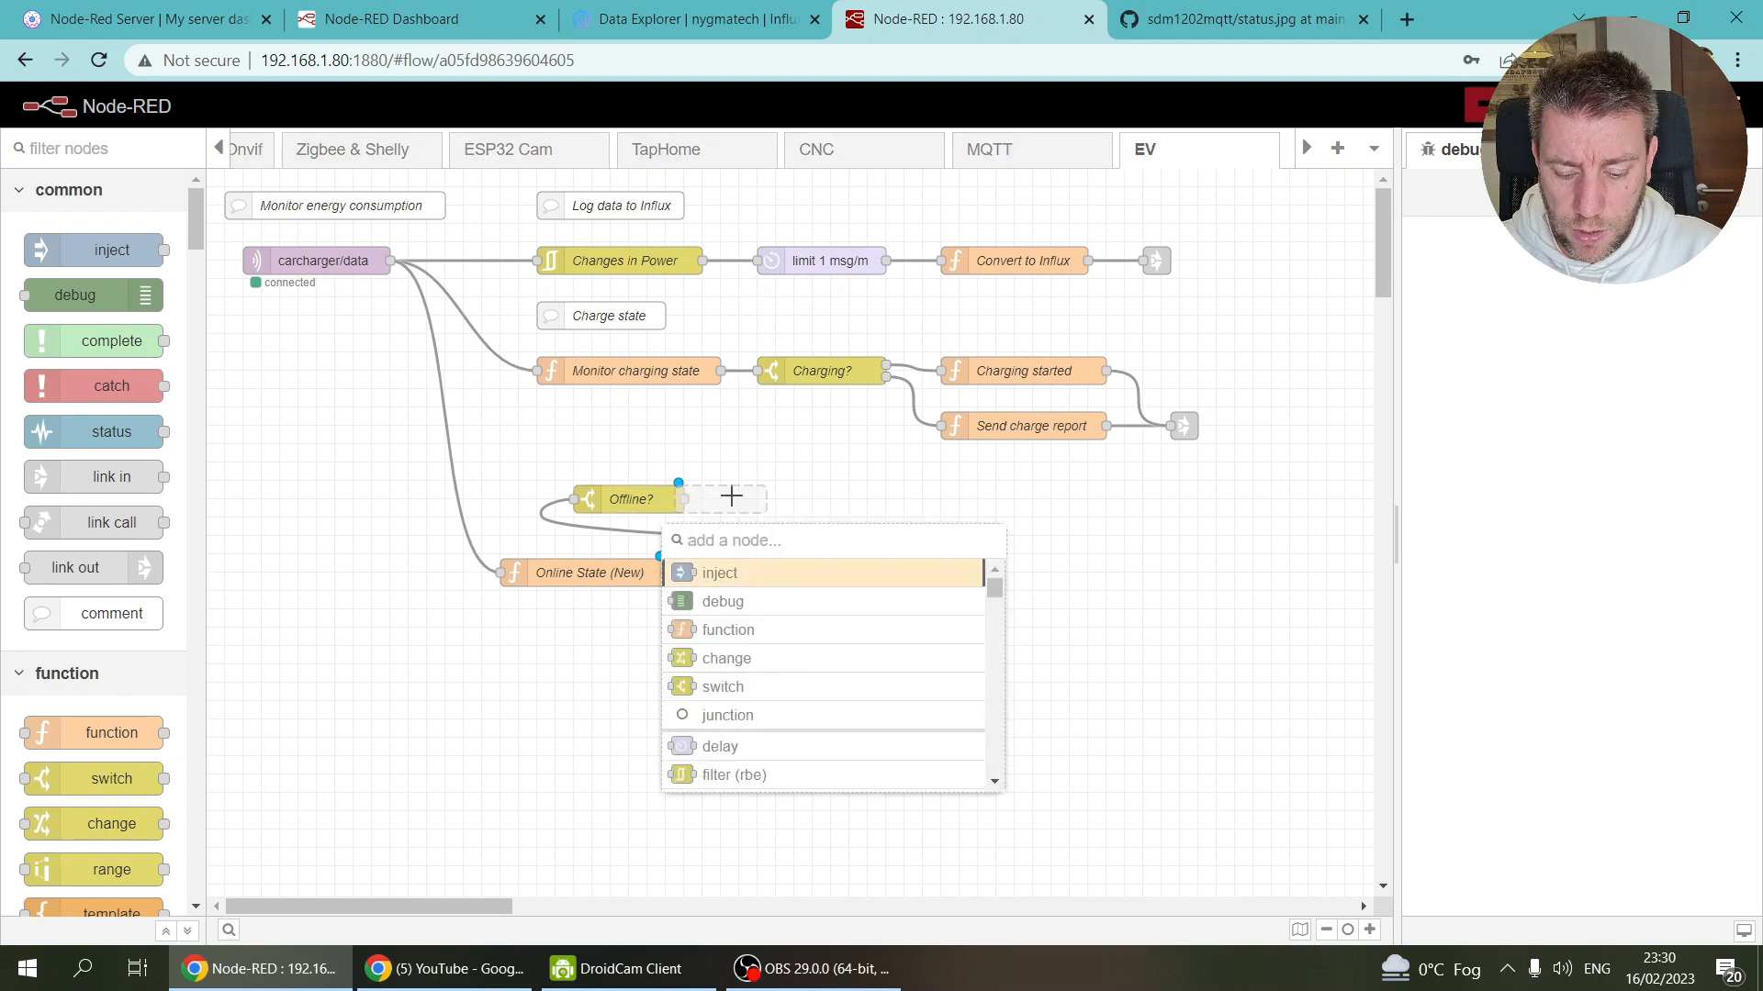
text(fun)
key(Return)
drag(746, 498, 831, 501)
drag(684, 500, 761, 499)
double_click(826, 500)
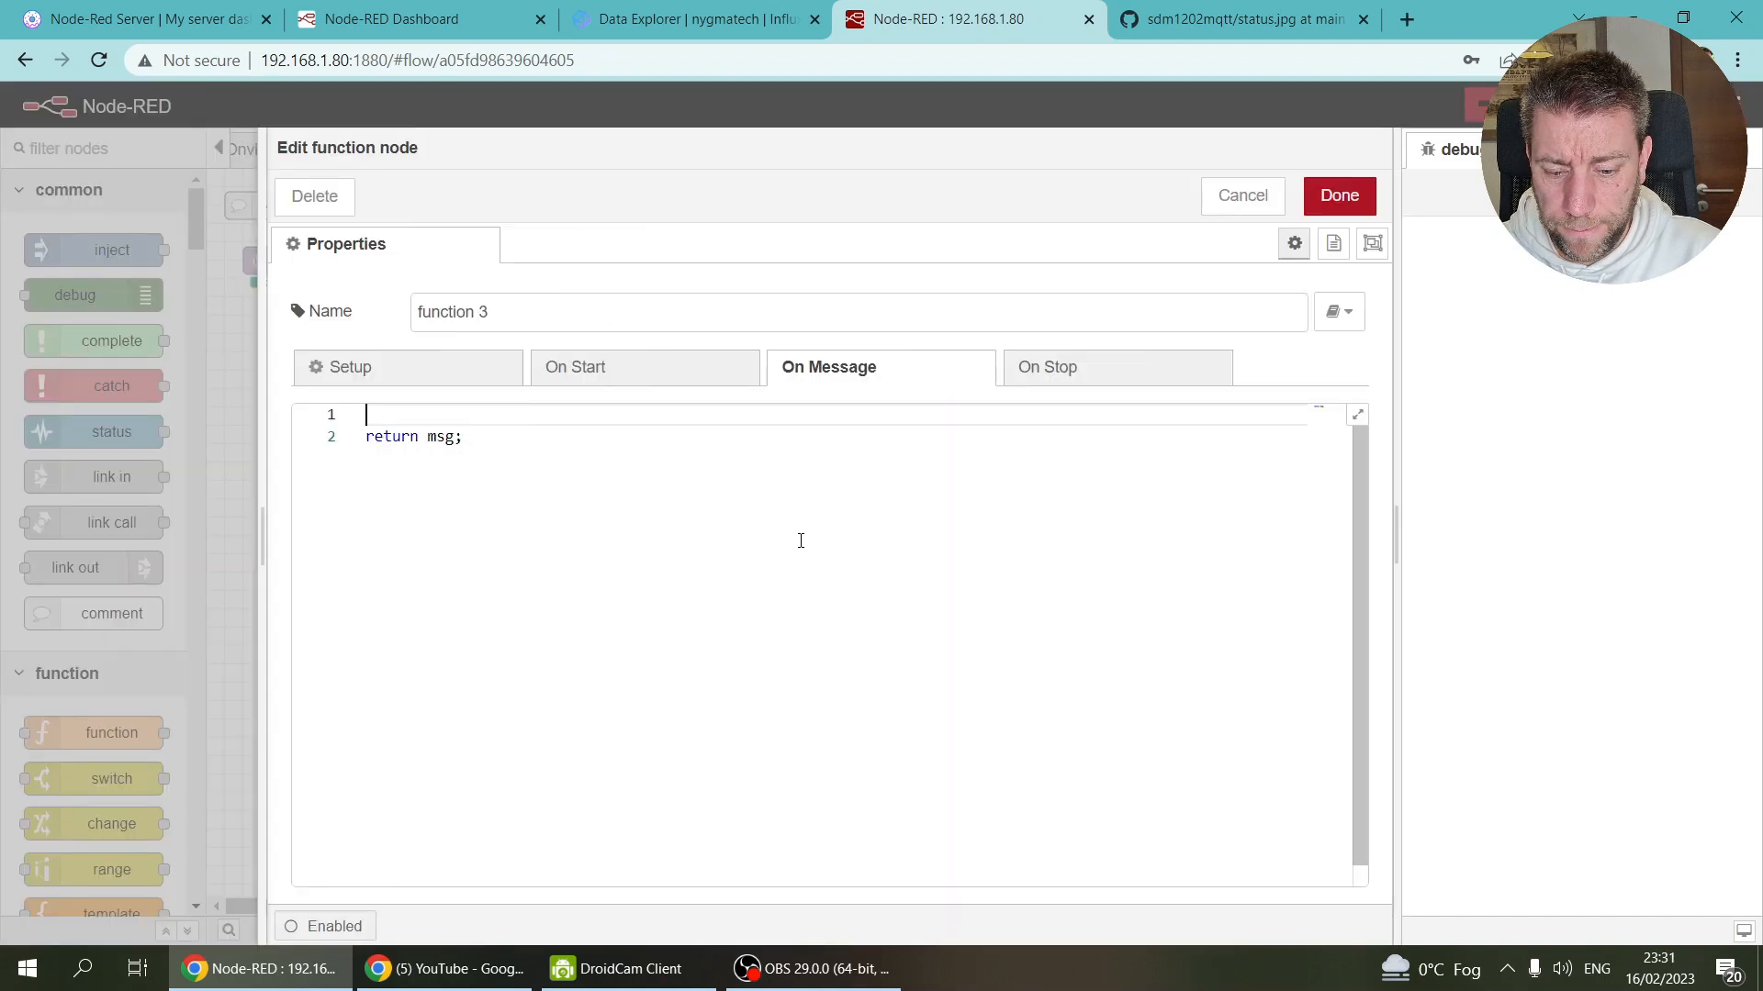
click(319, 314)
text(Dummy message)
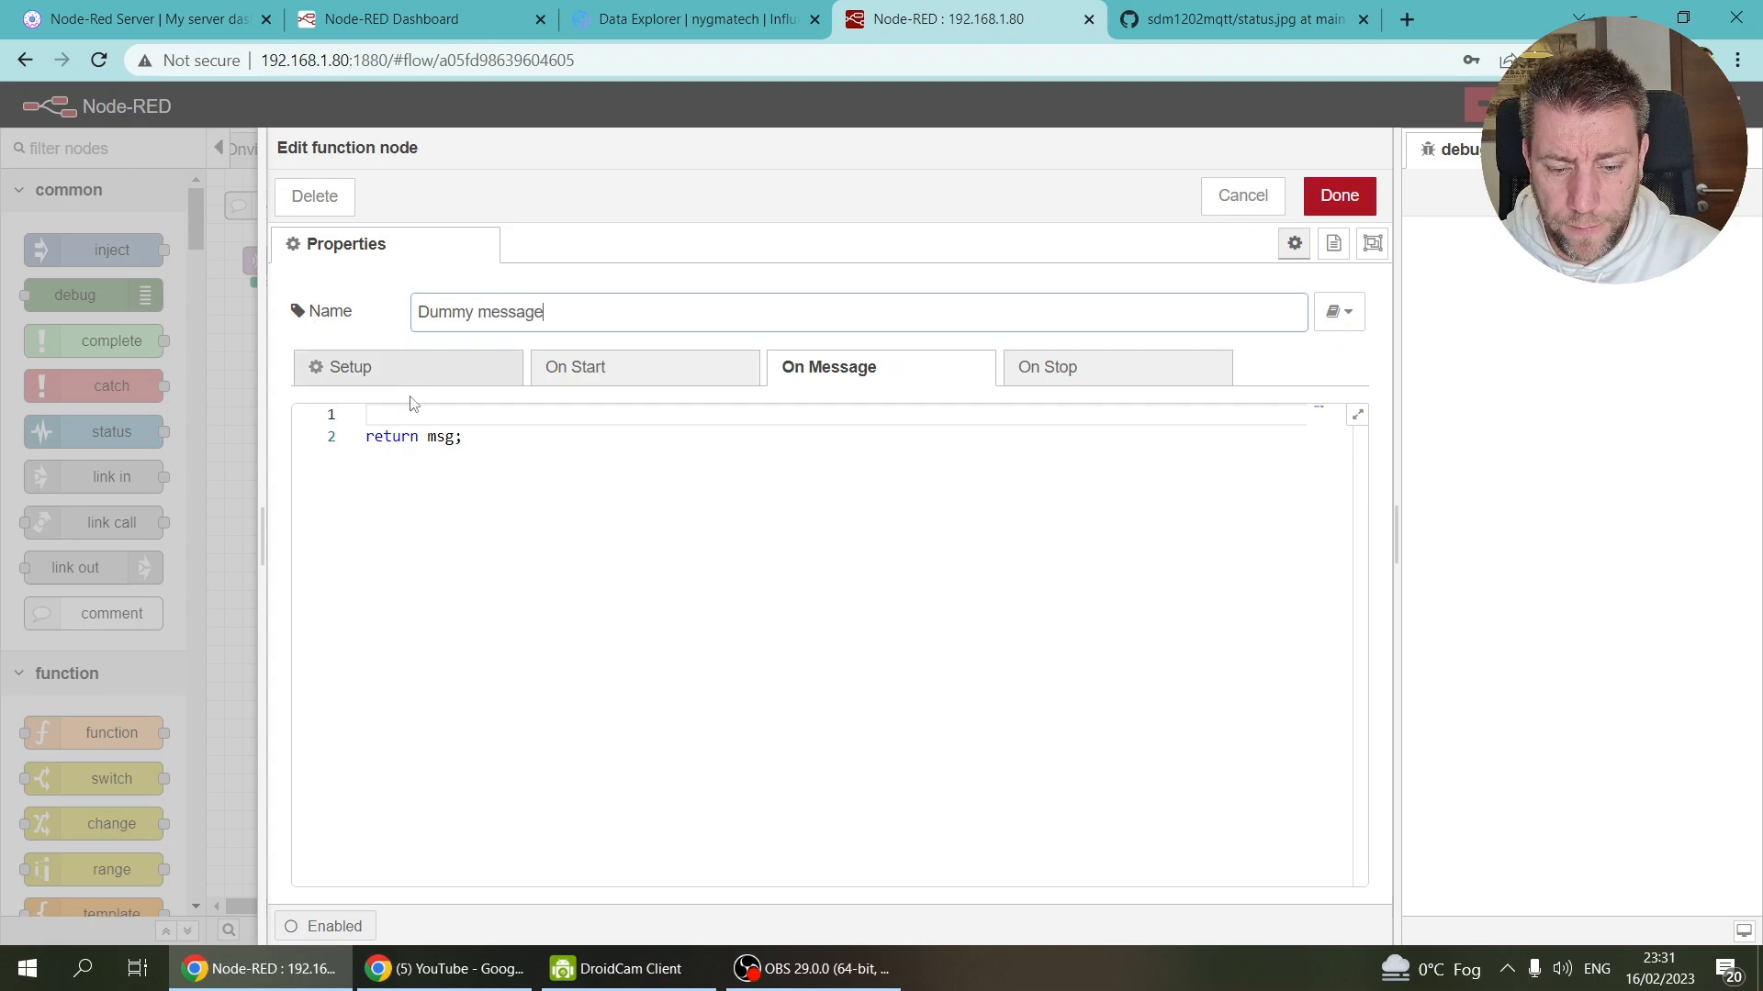
Step: Set msg.payload to voltage, current, activepower, frequency, powerfactor 0 and totalaciveenergy -1, then save
click(398, 417)
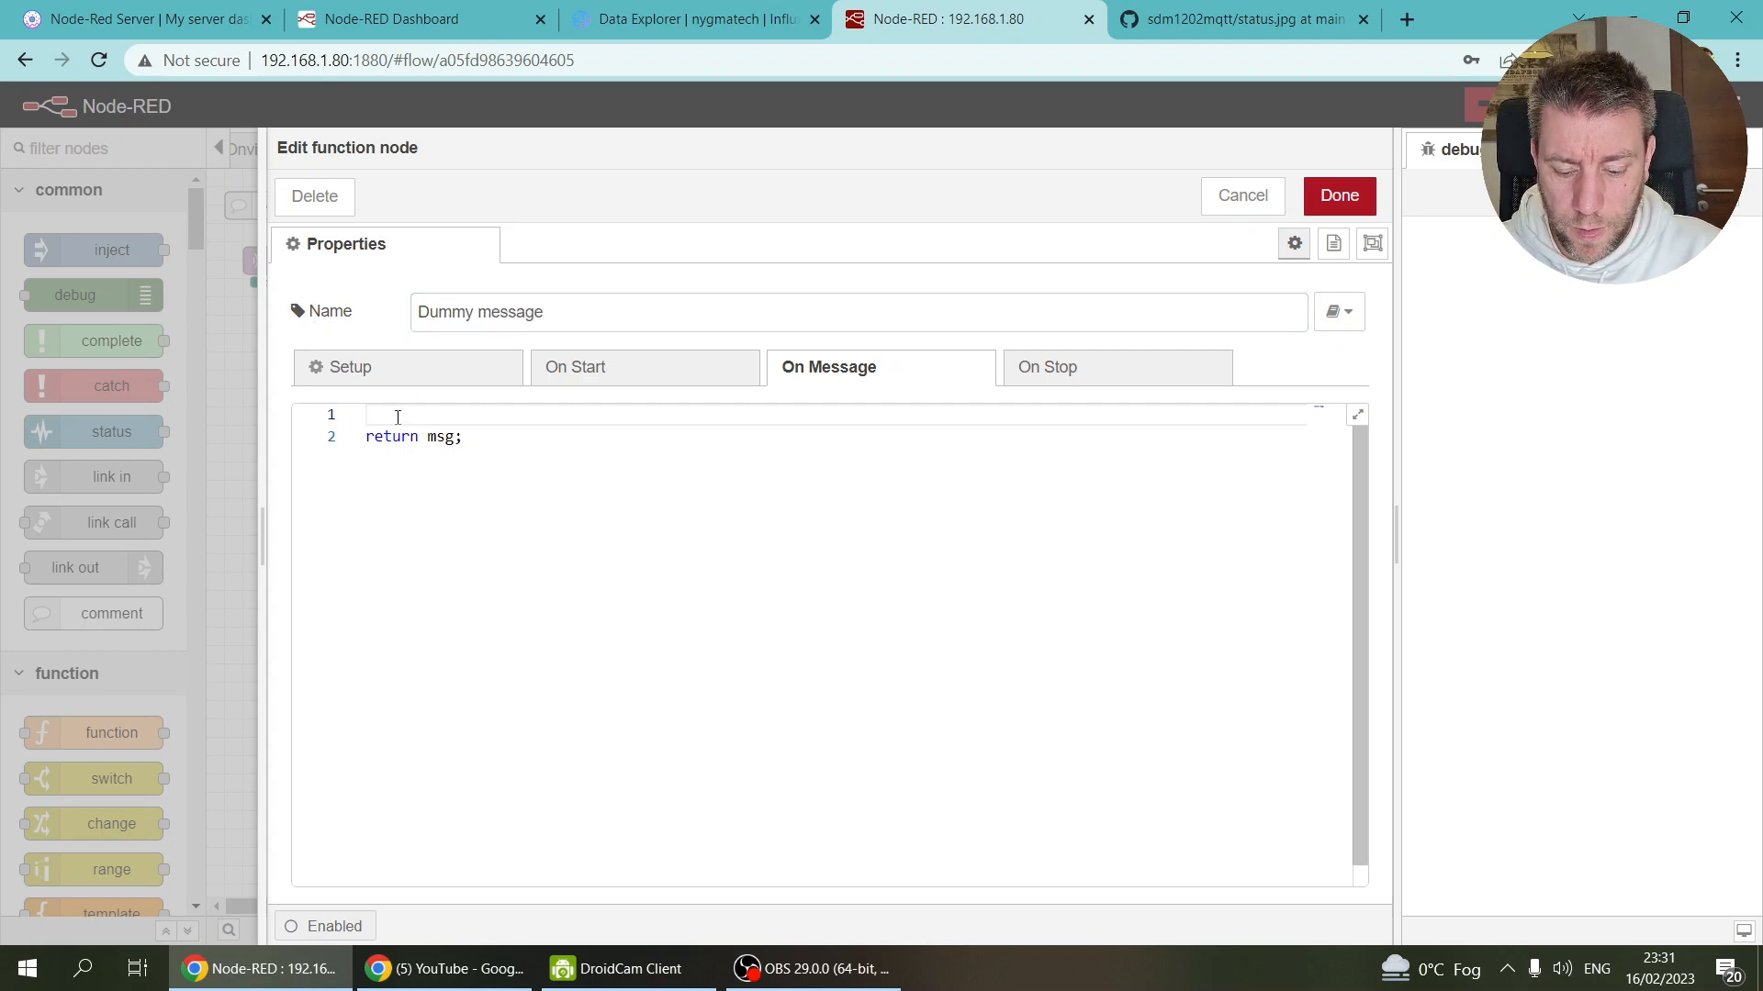
text(msg.payload)
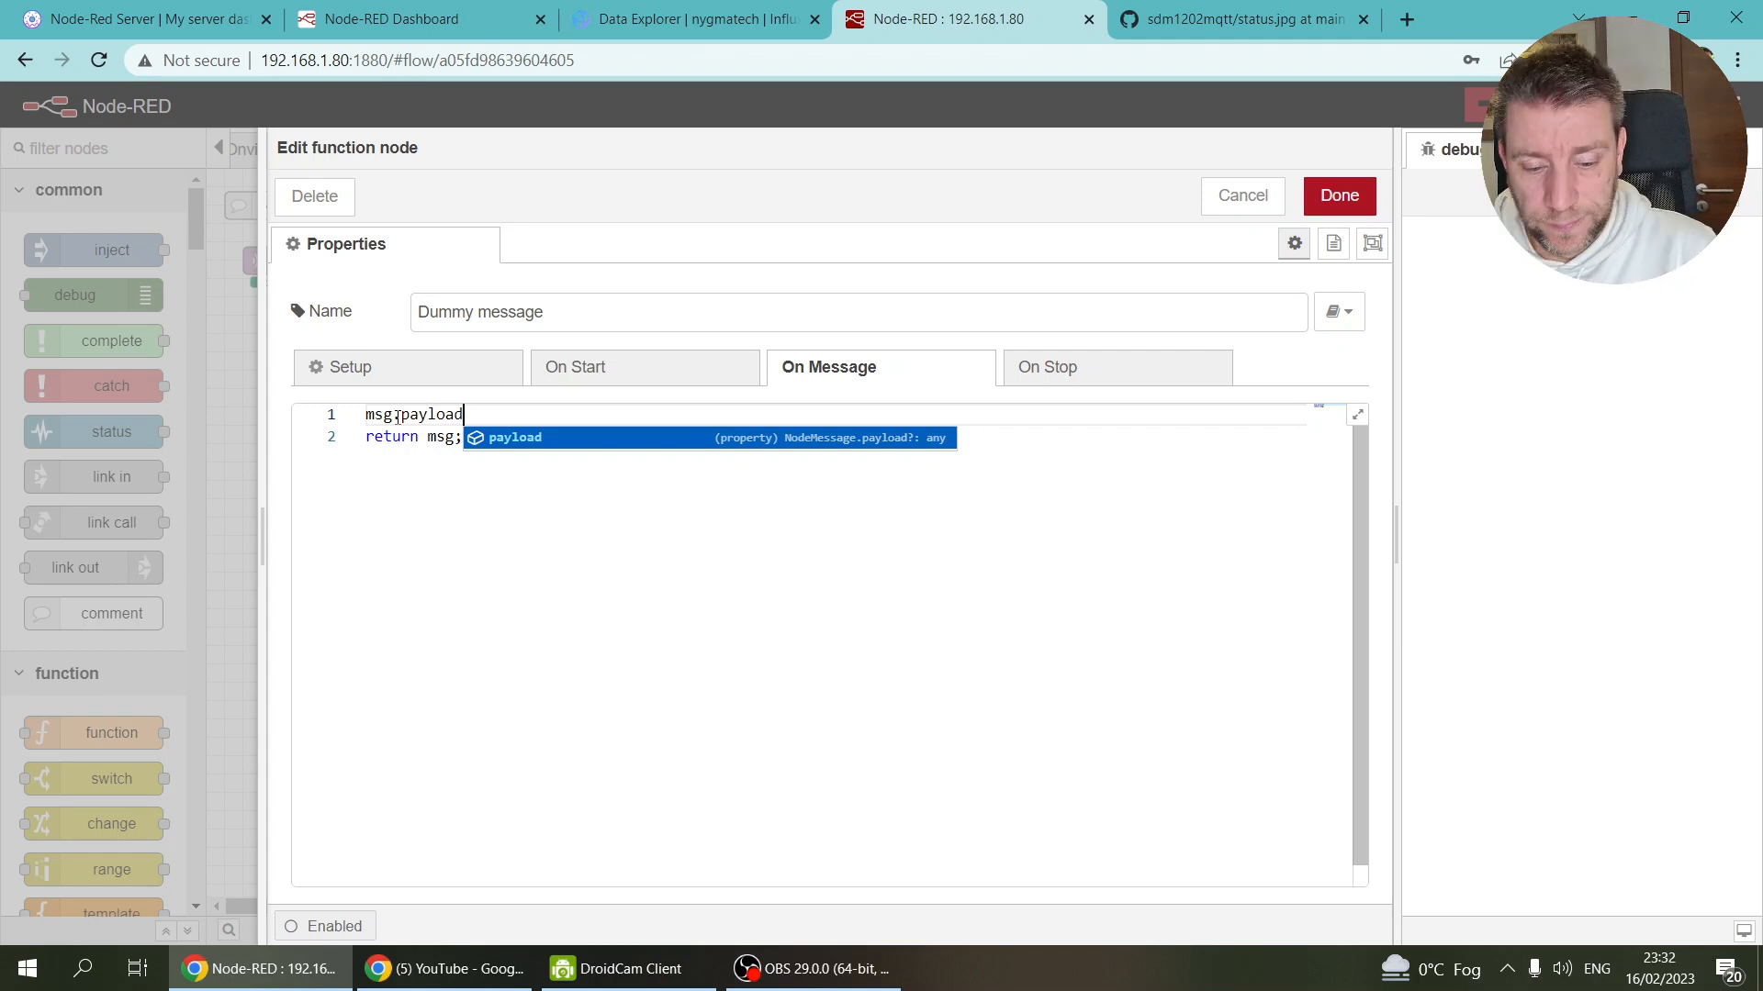
text(=)
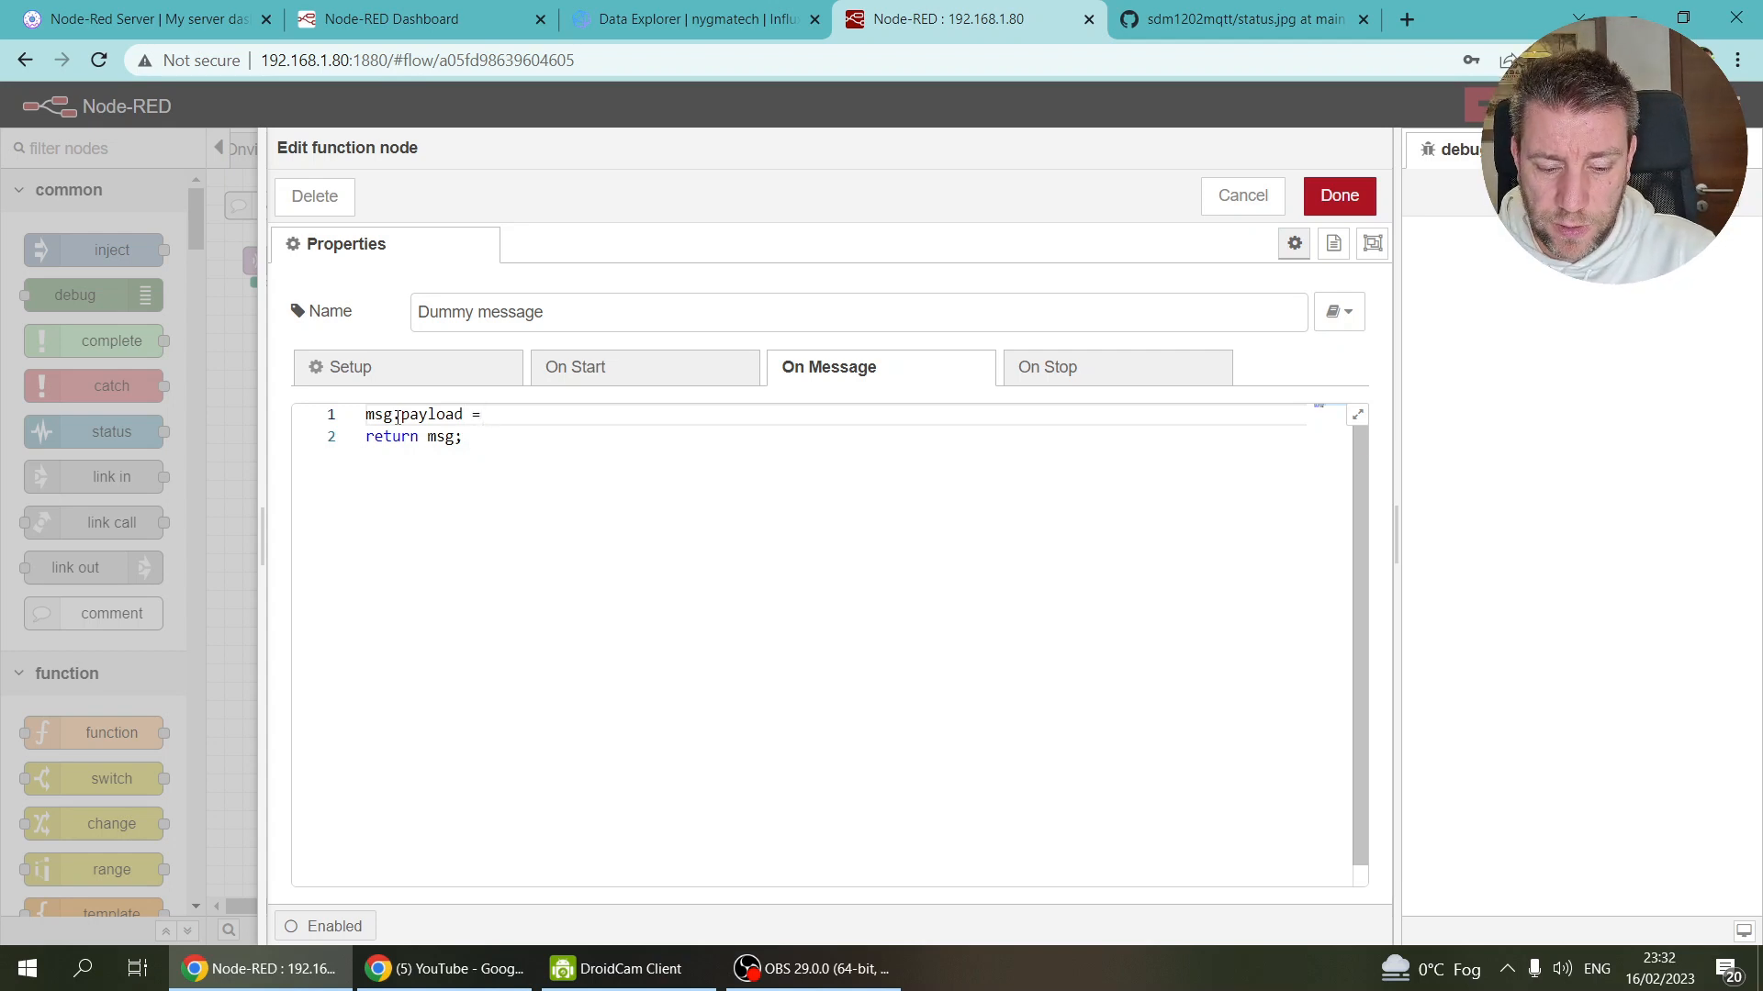
text( {}")
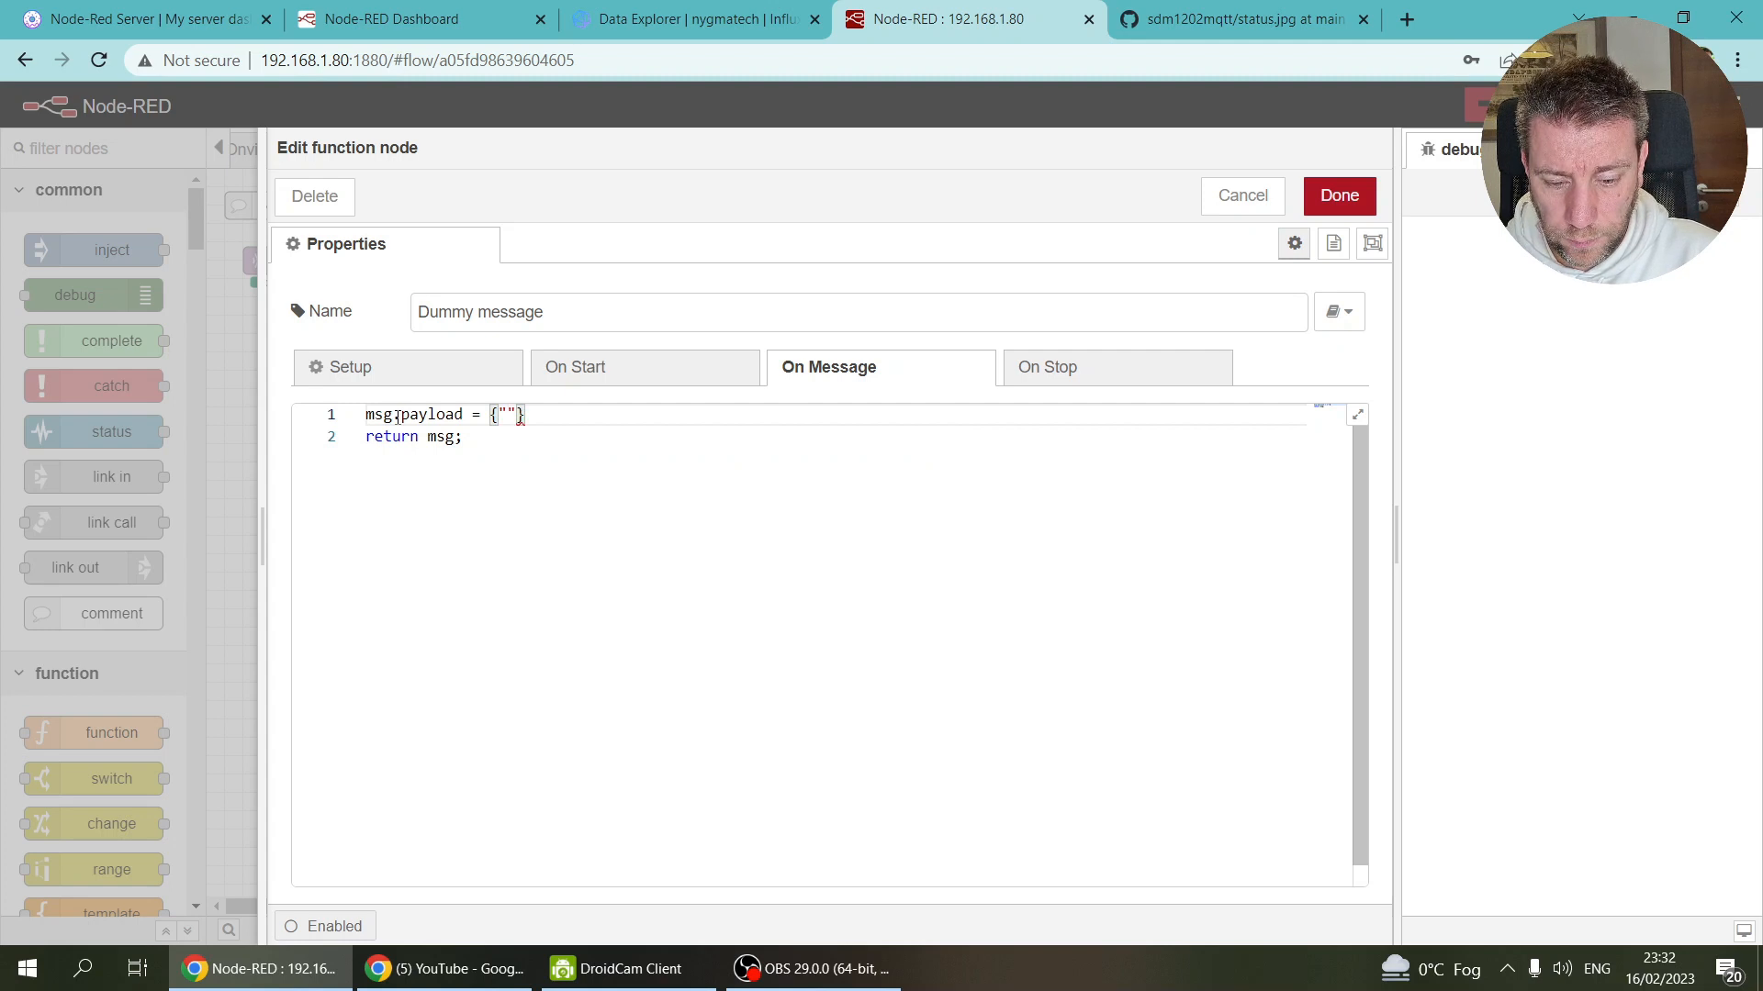
text(voltage")
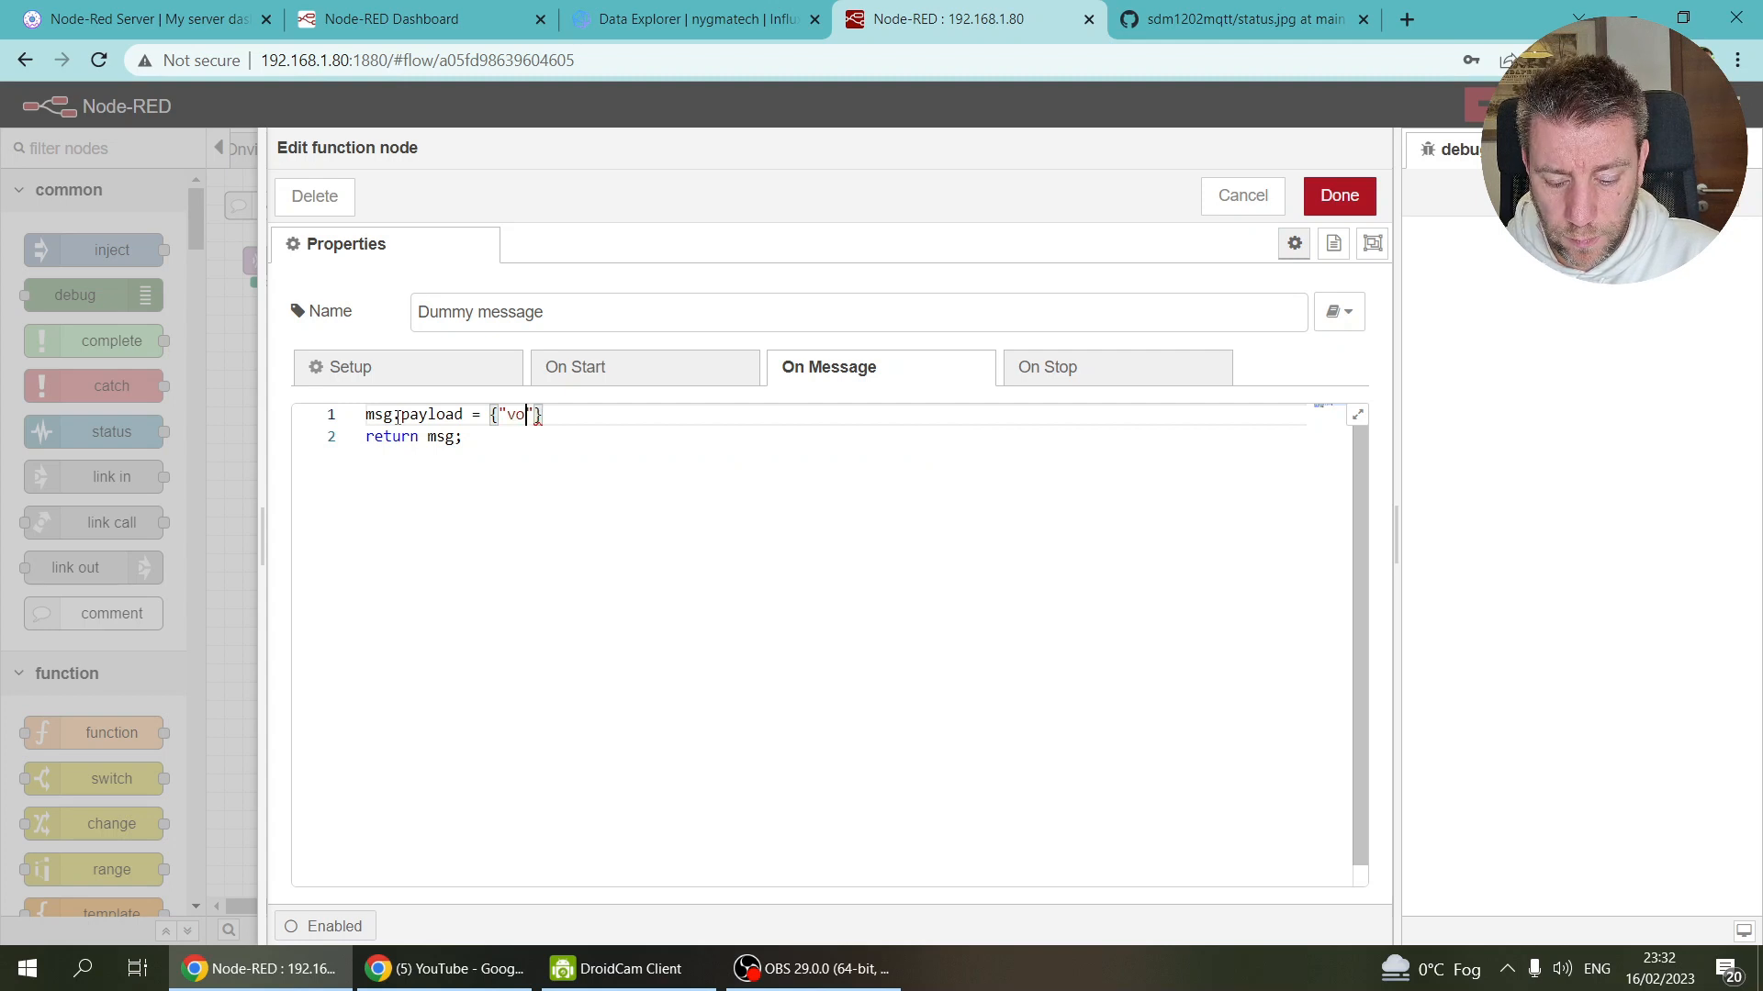
text(: 0)
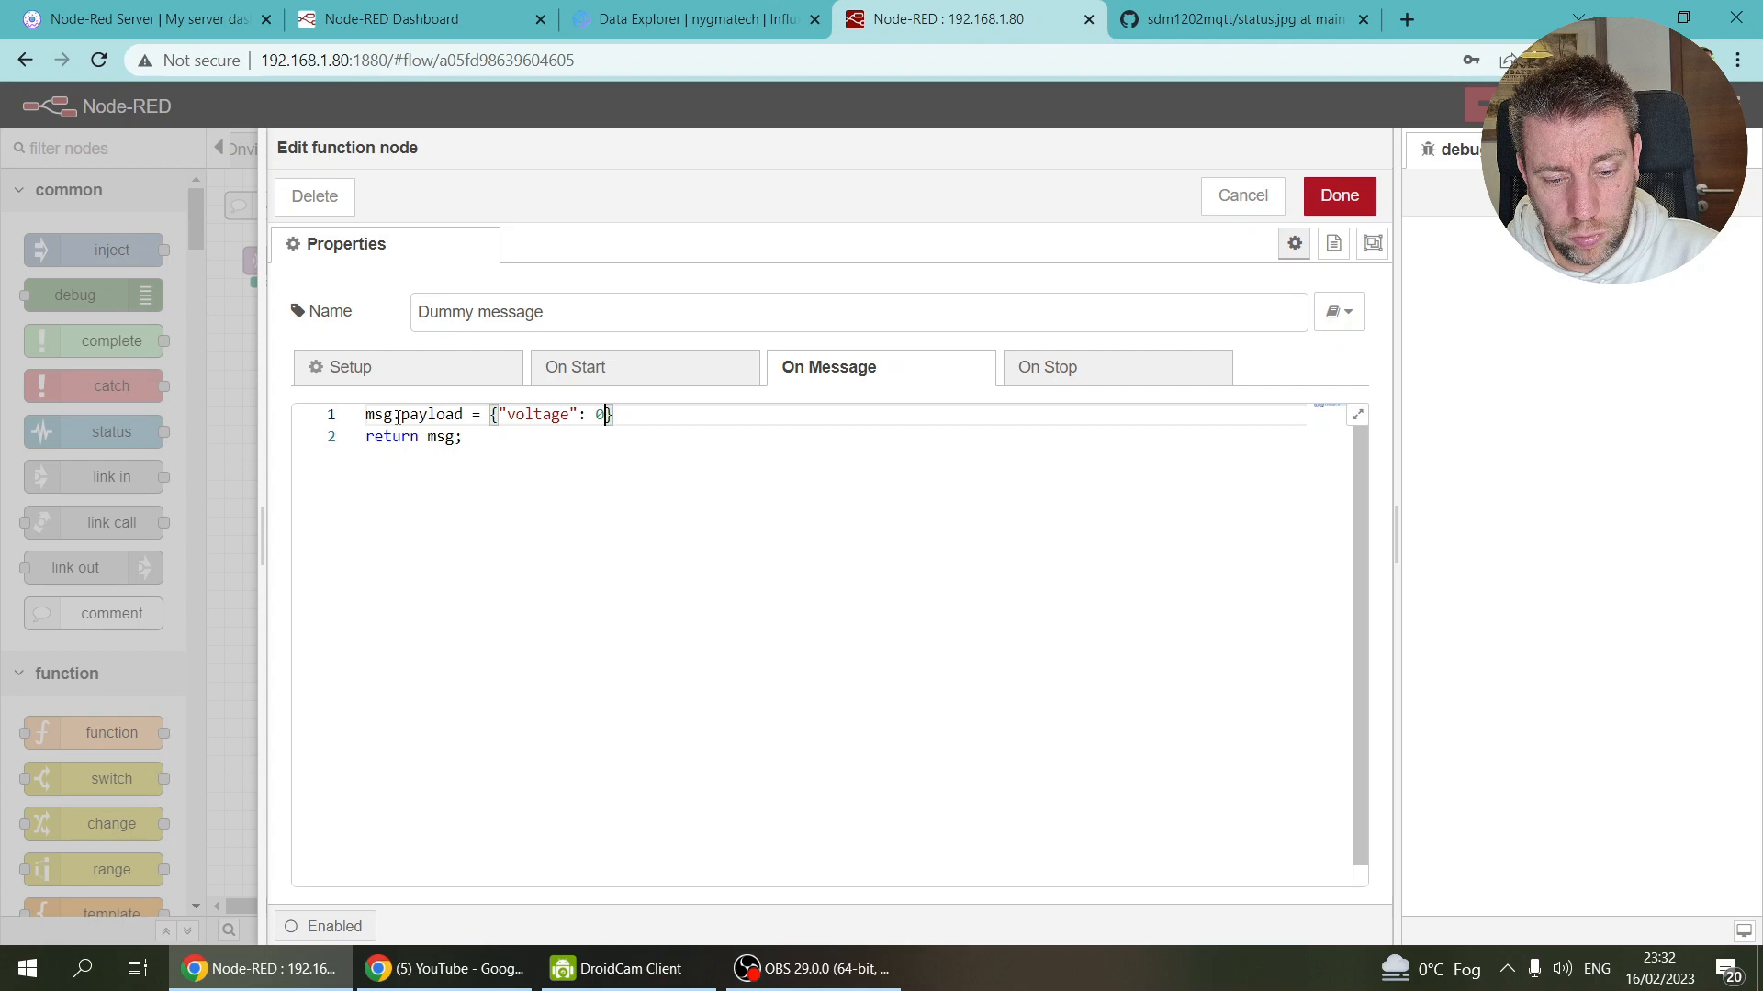
text(, c)
key(BackSpace)
text("current":)
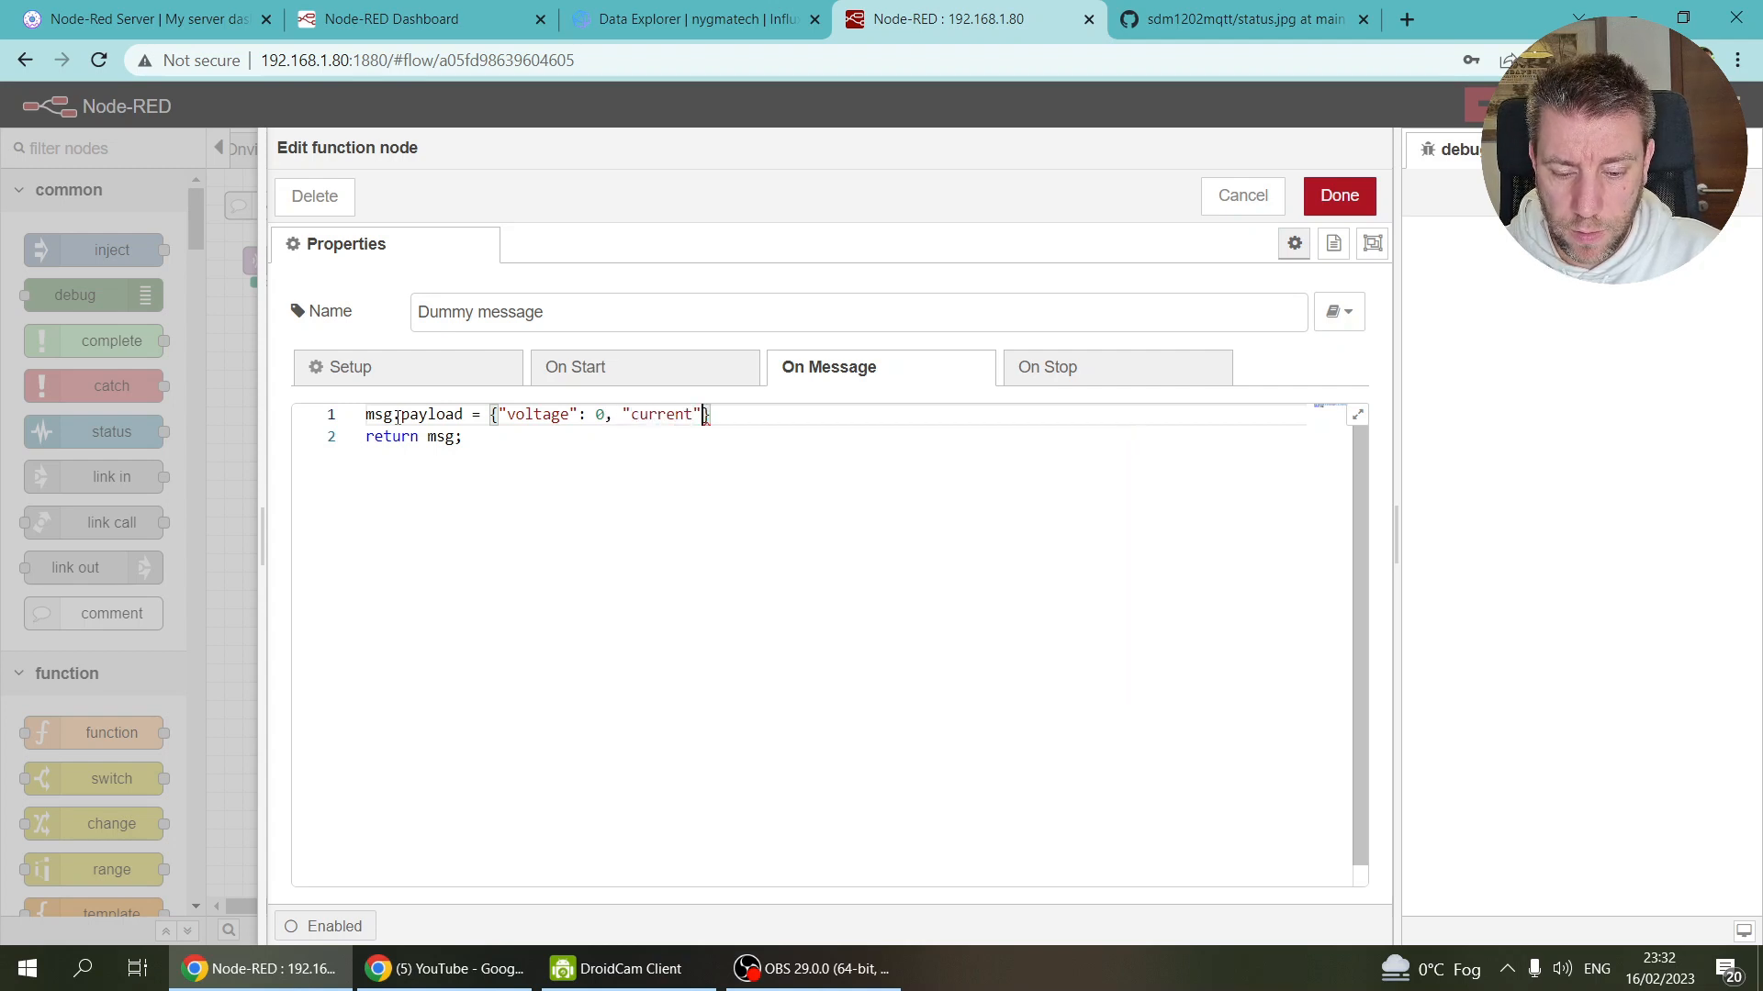
text( 0, ")
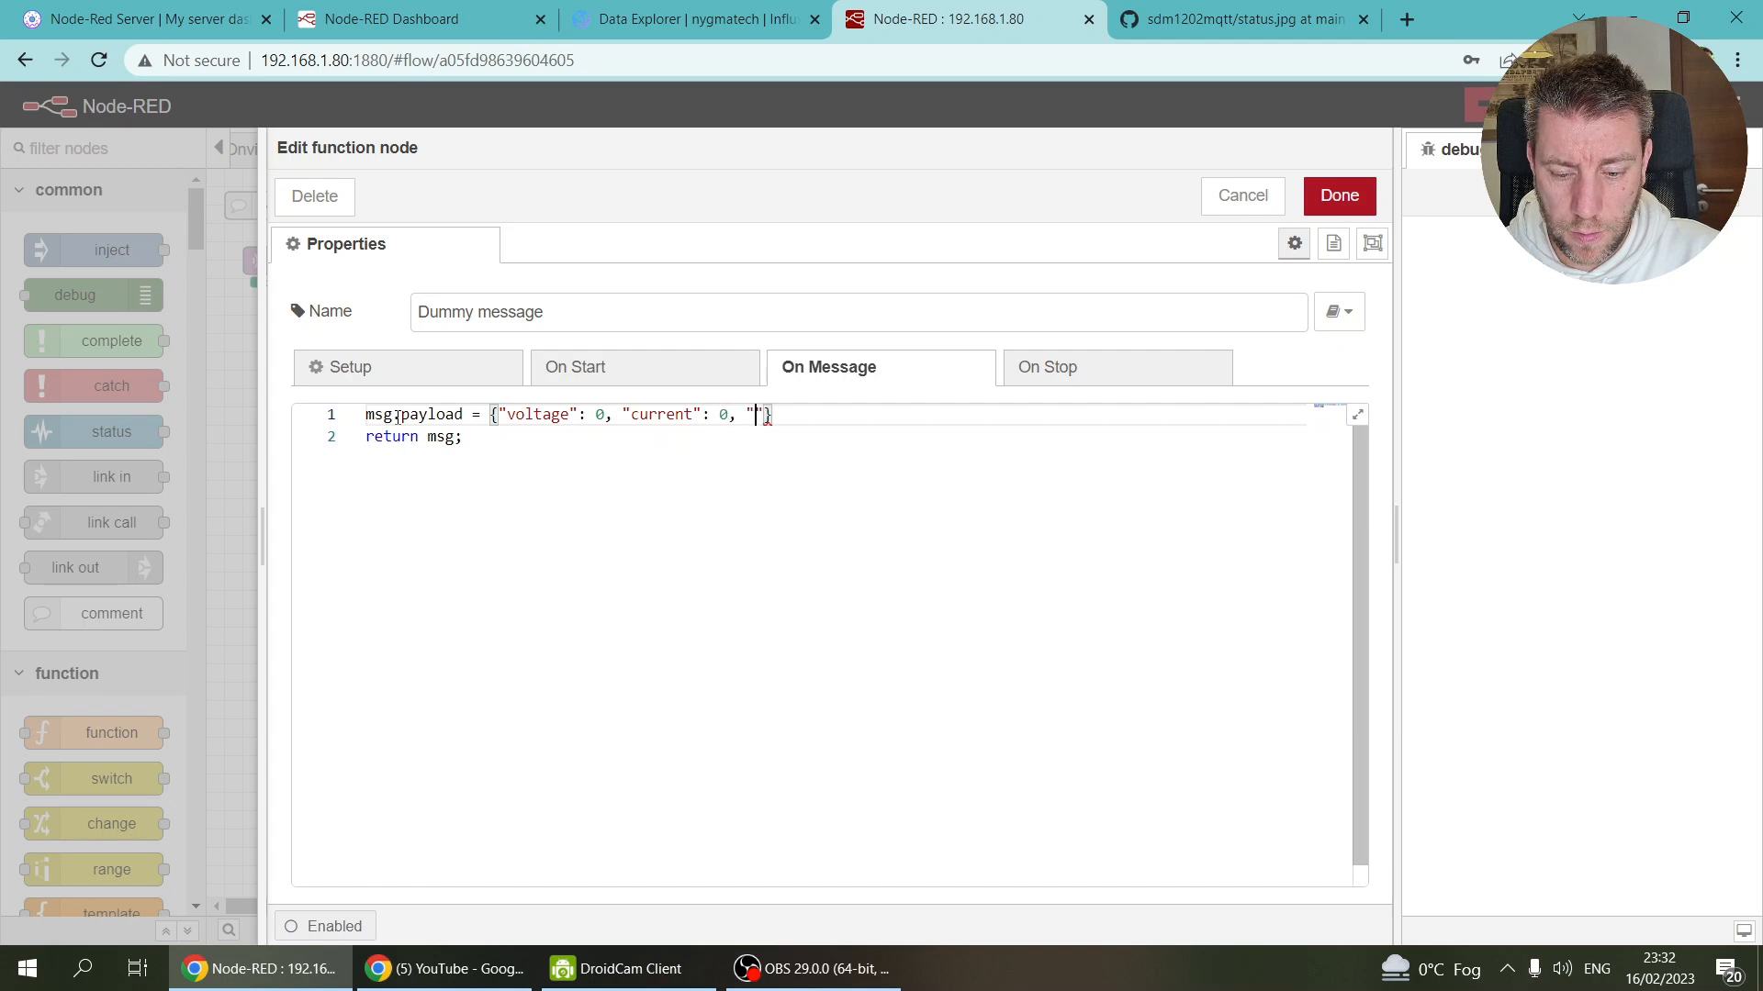
text(aci)
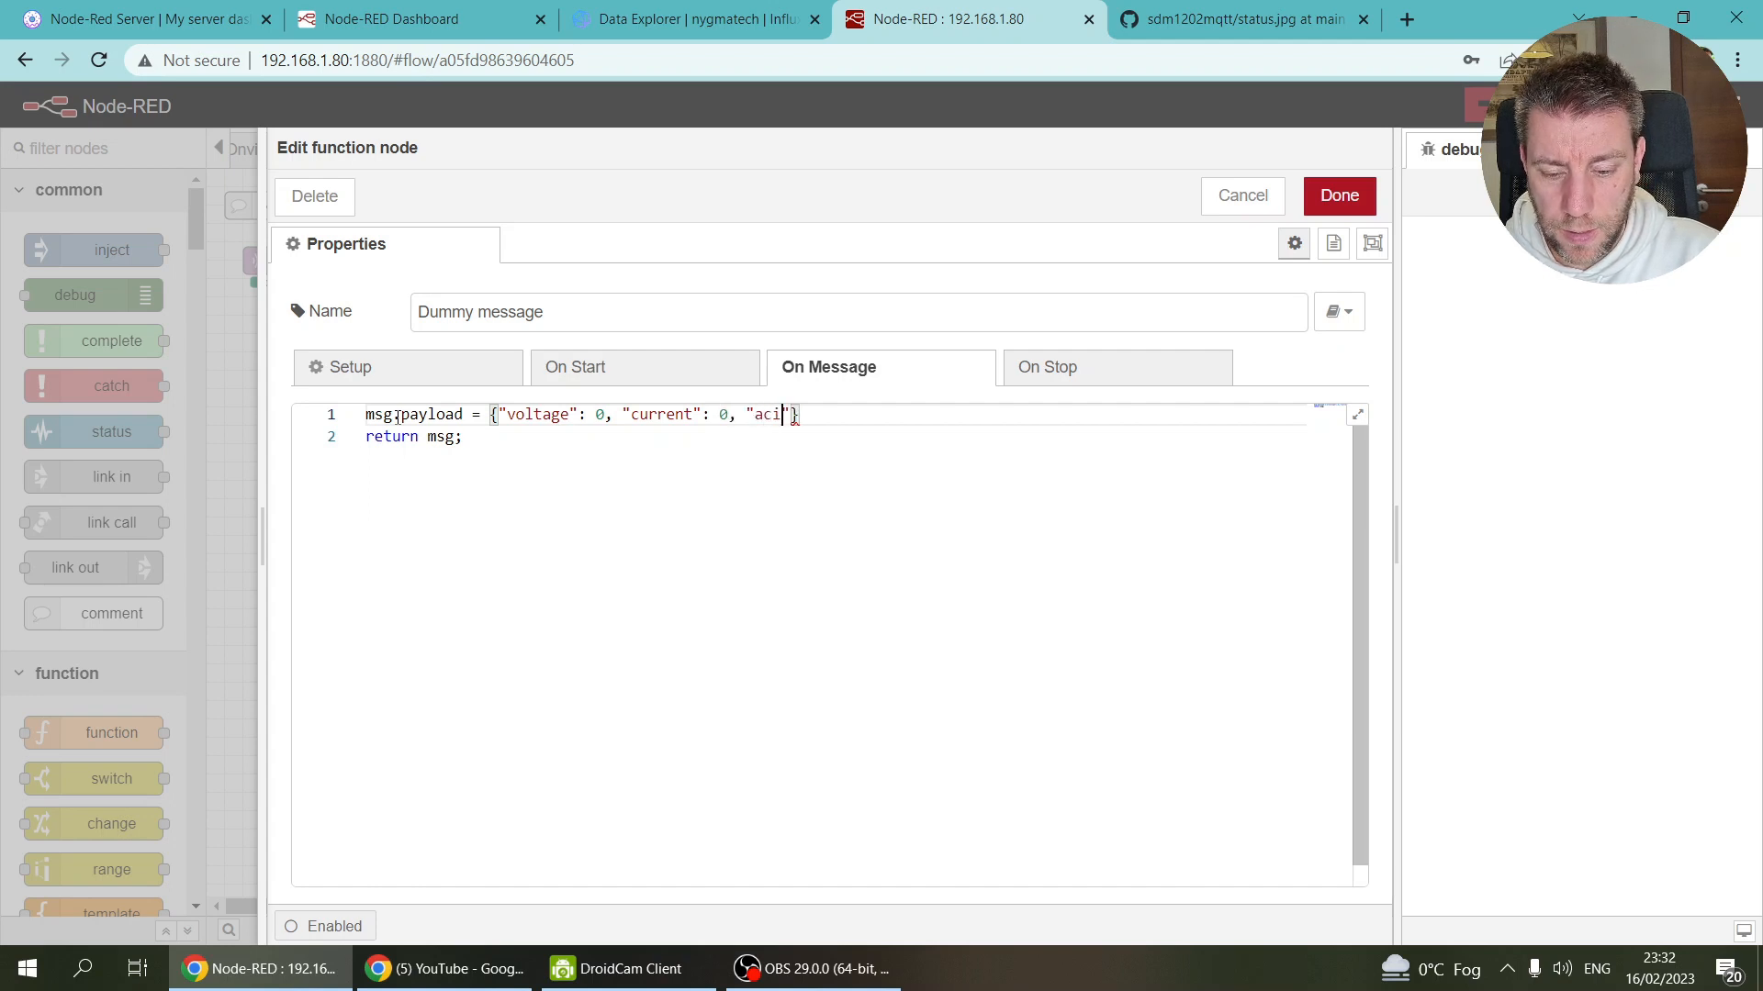
text(tivepowe)
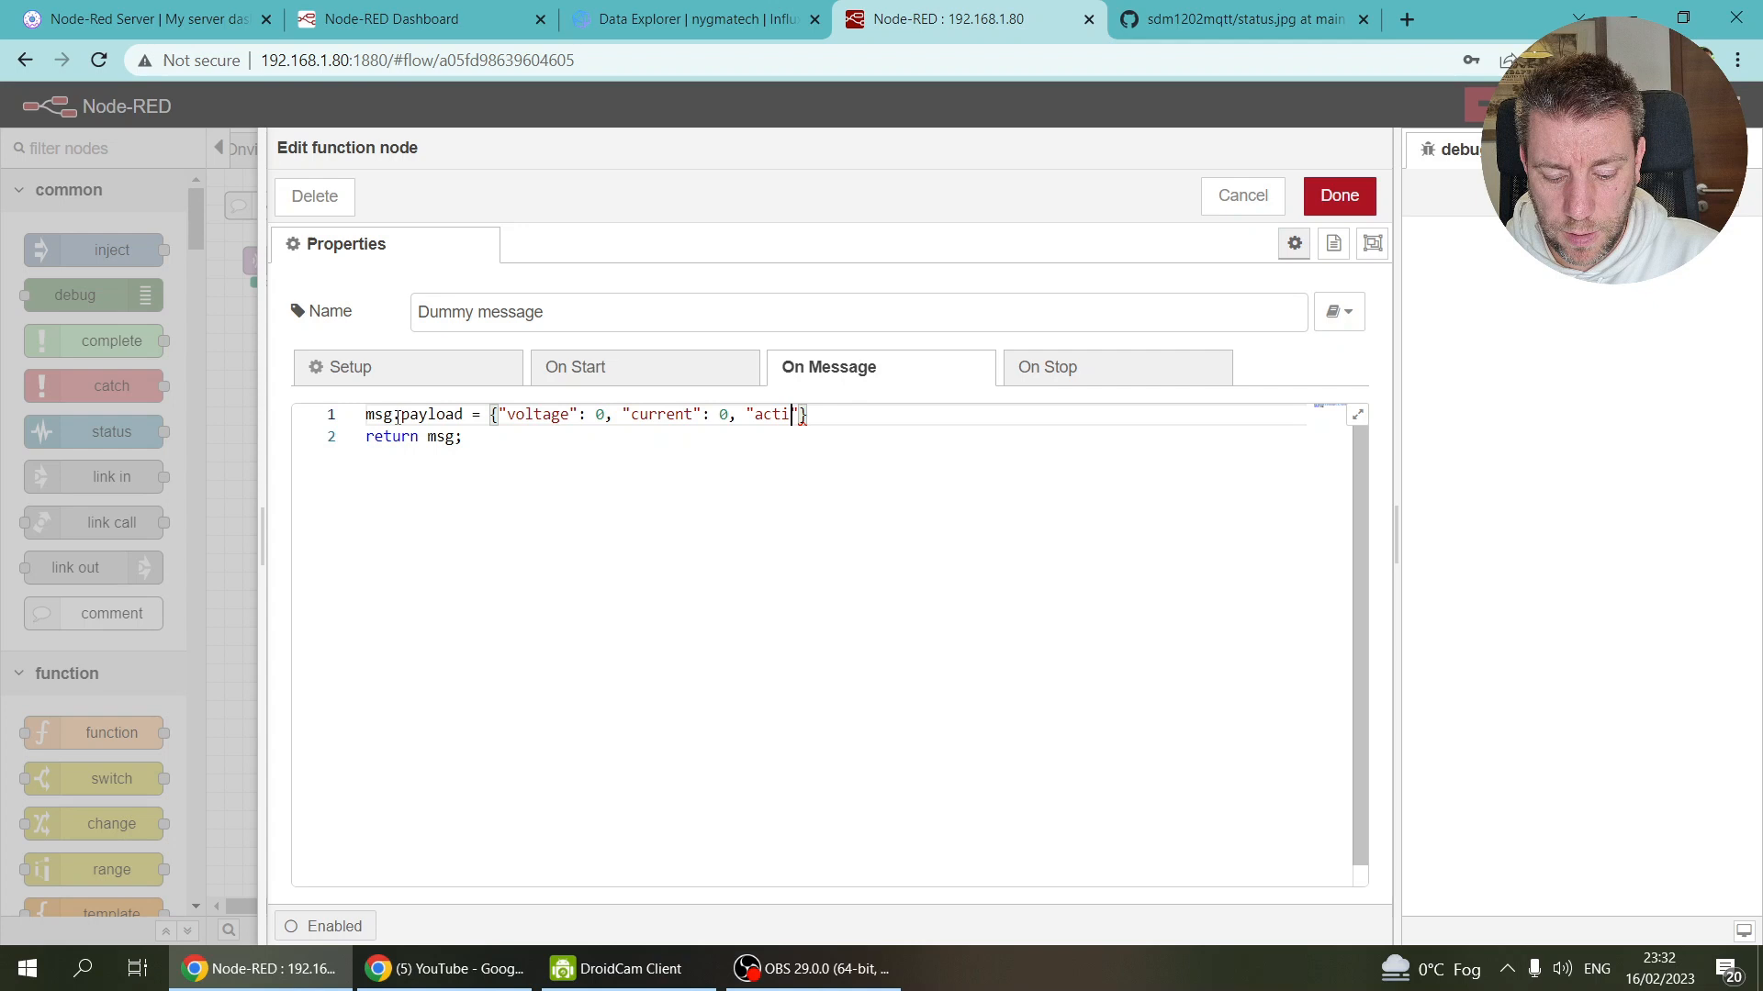
text(r")
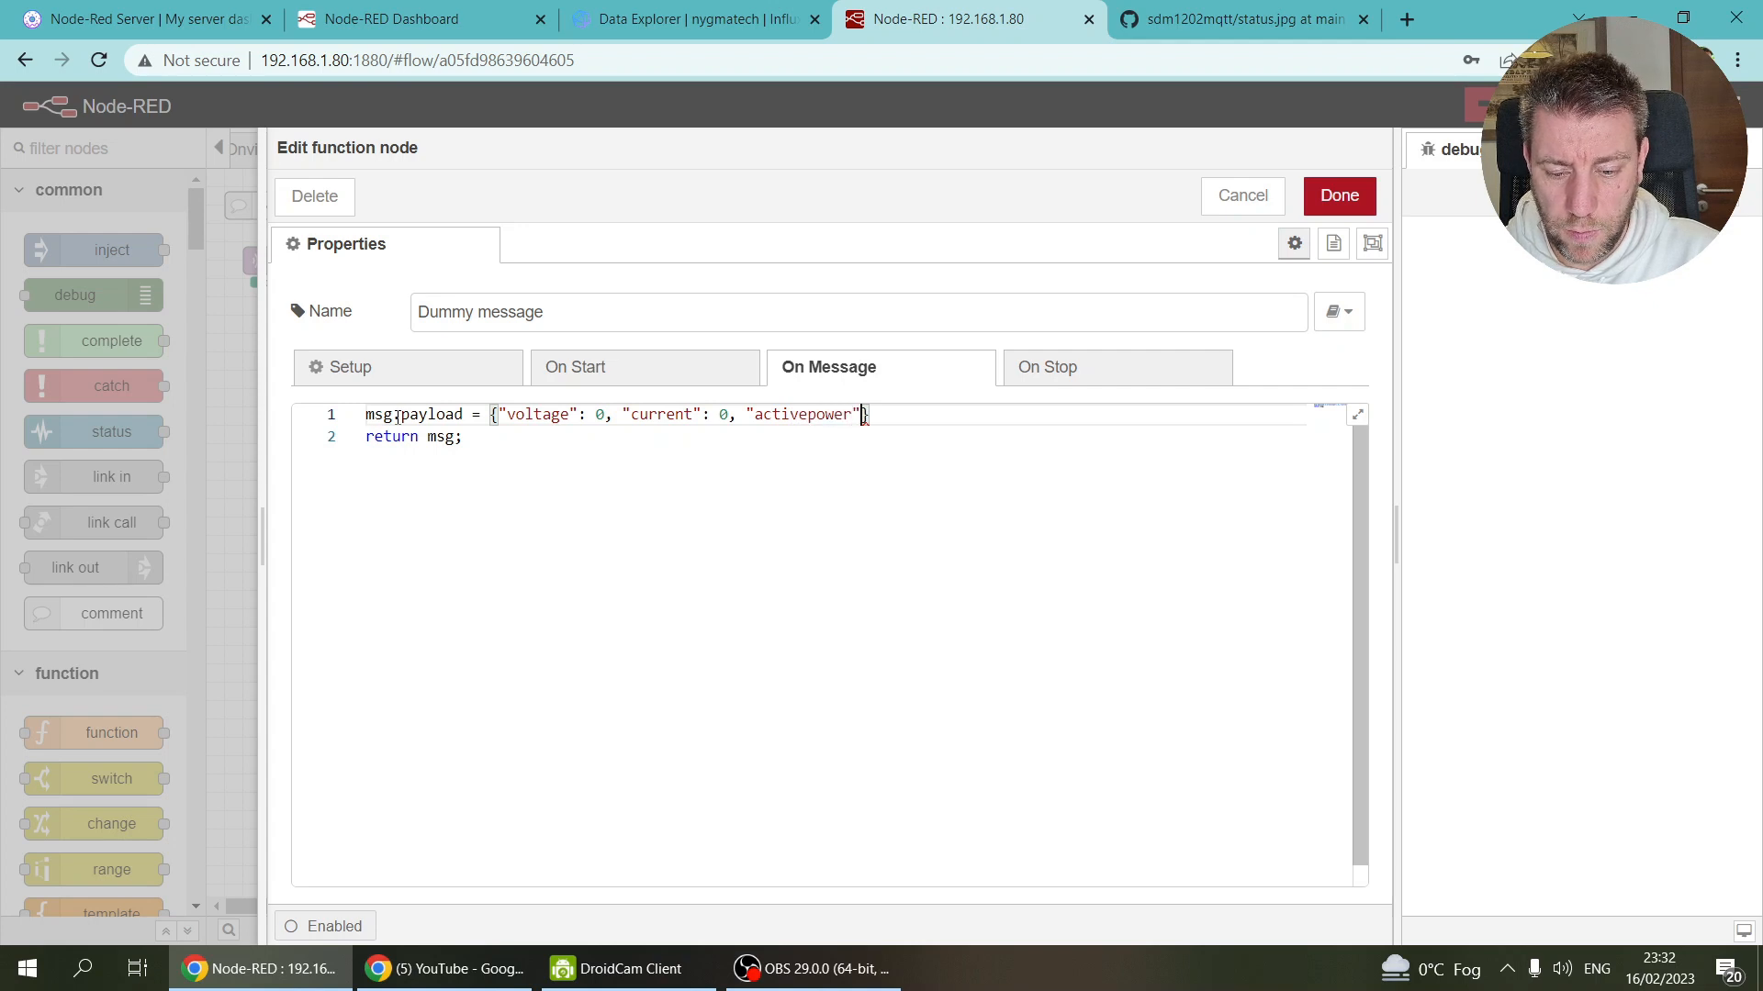
text(: 0,)
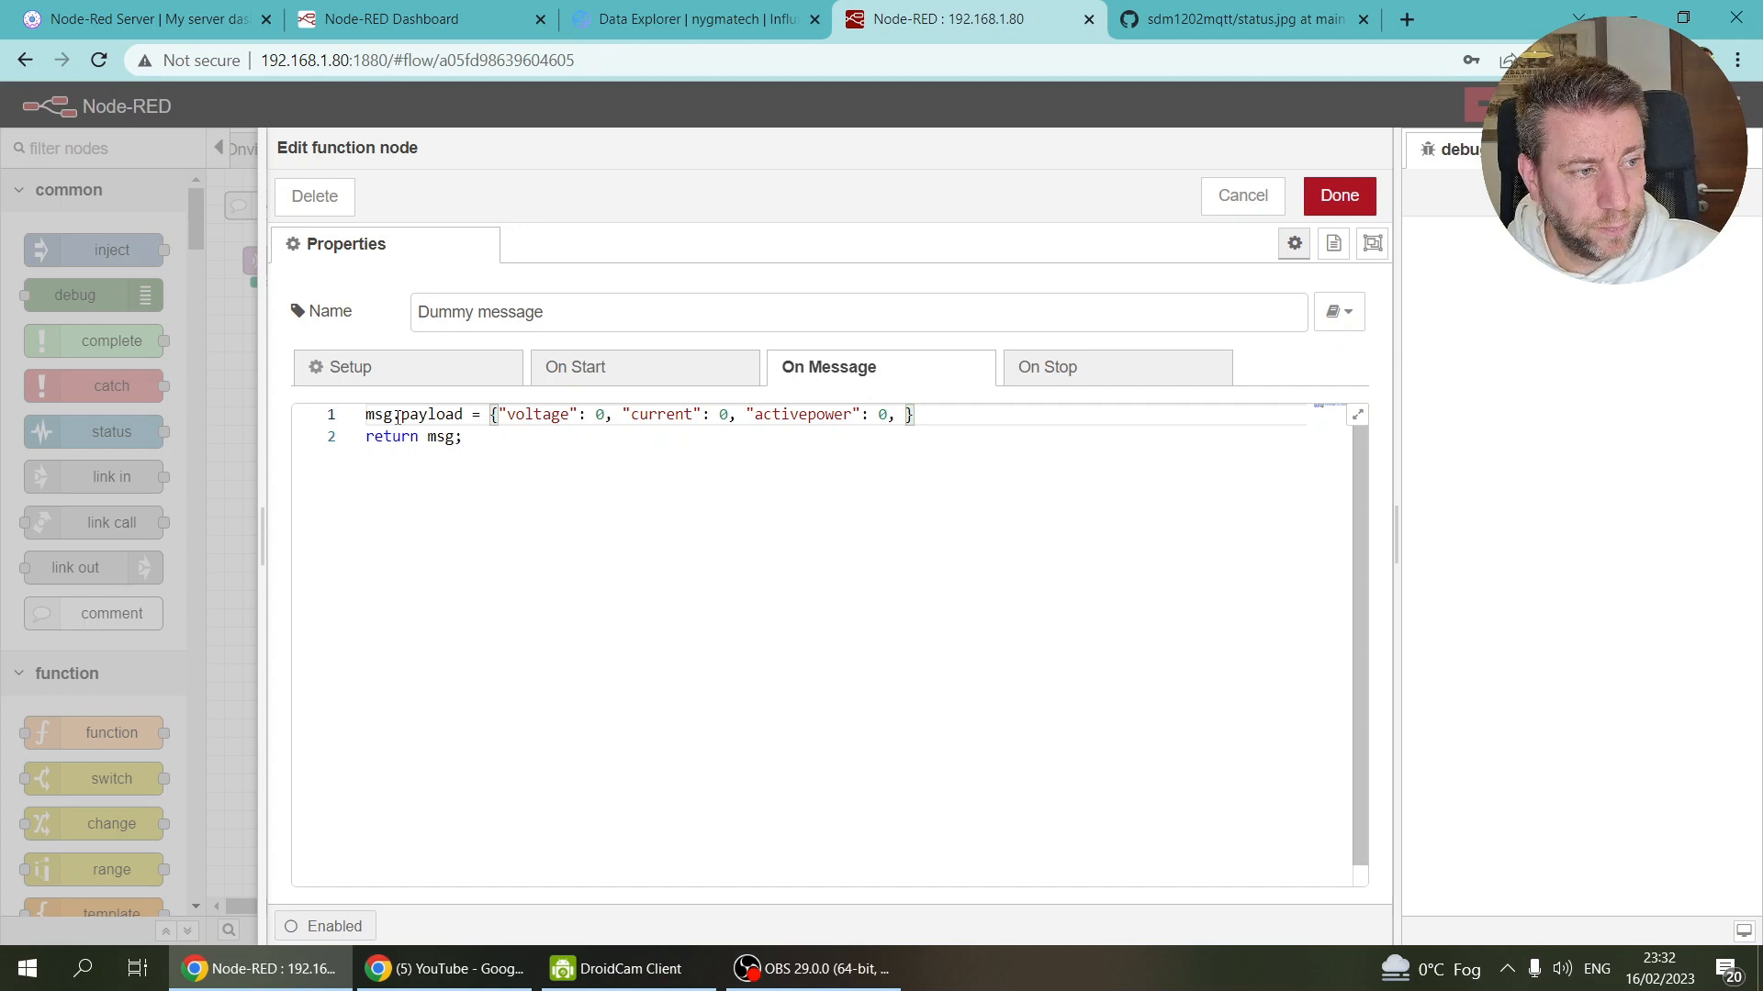
text(frequen)
key(BackSpace)
key(BackSpace)
key(BackSpace)
key(BackSpace)
key(BackSpace)
key(BackSpace)
key(BackSpace)
text("frequency": 0, ")
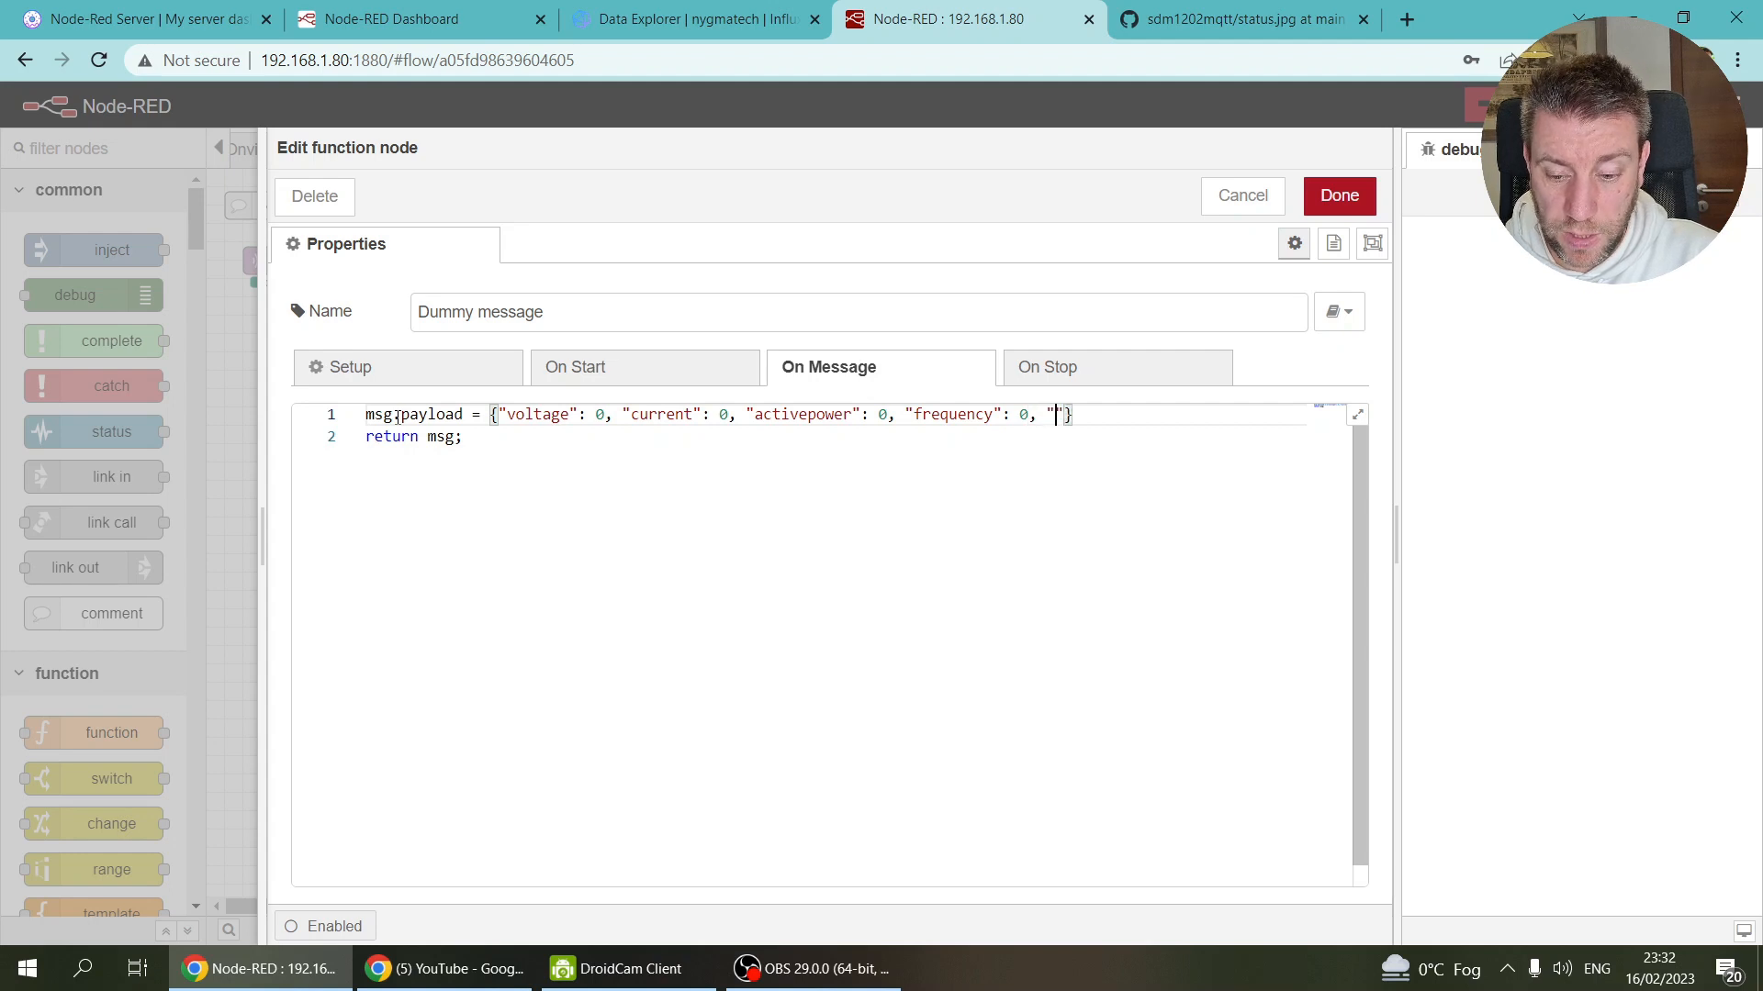
text(powerfactor")
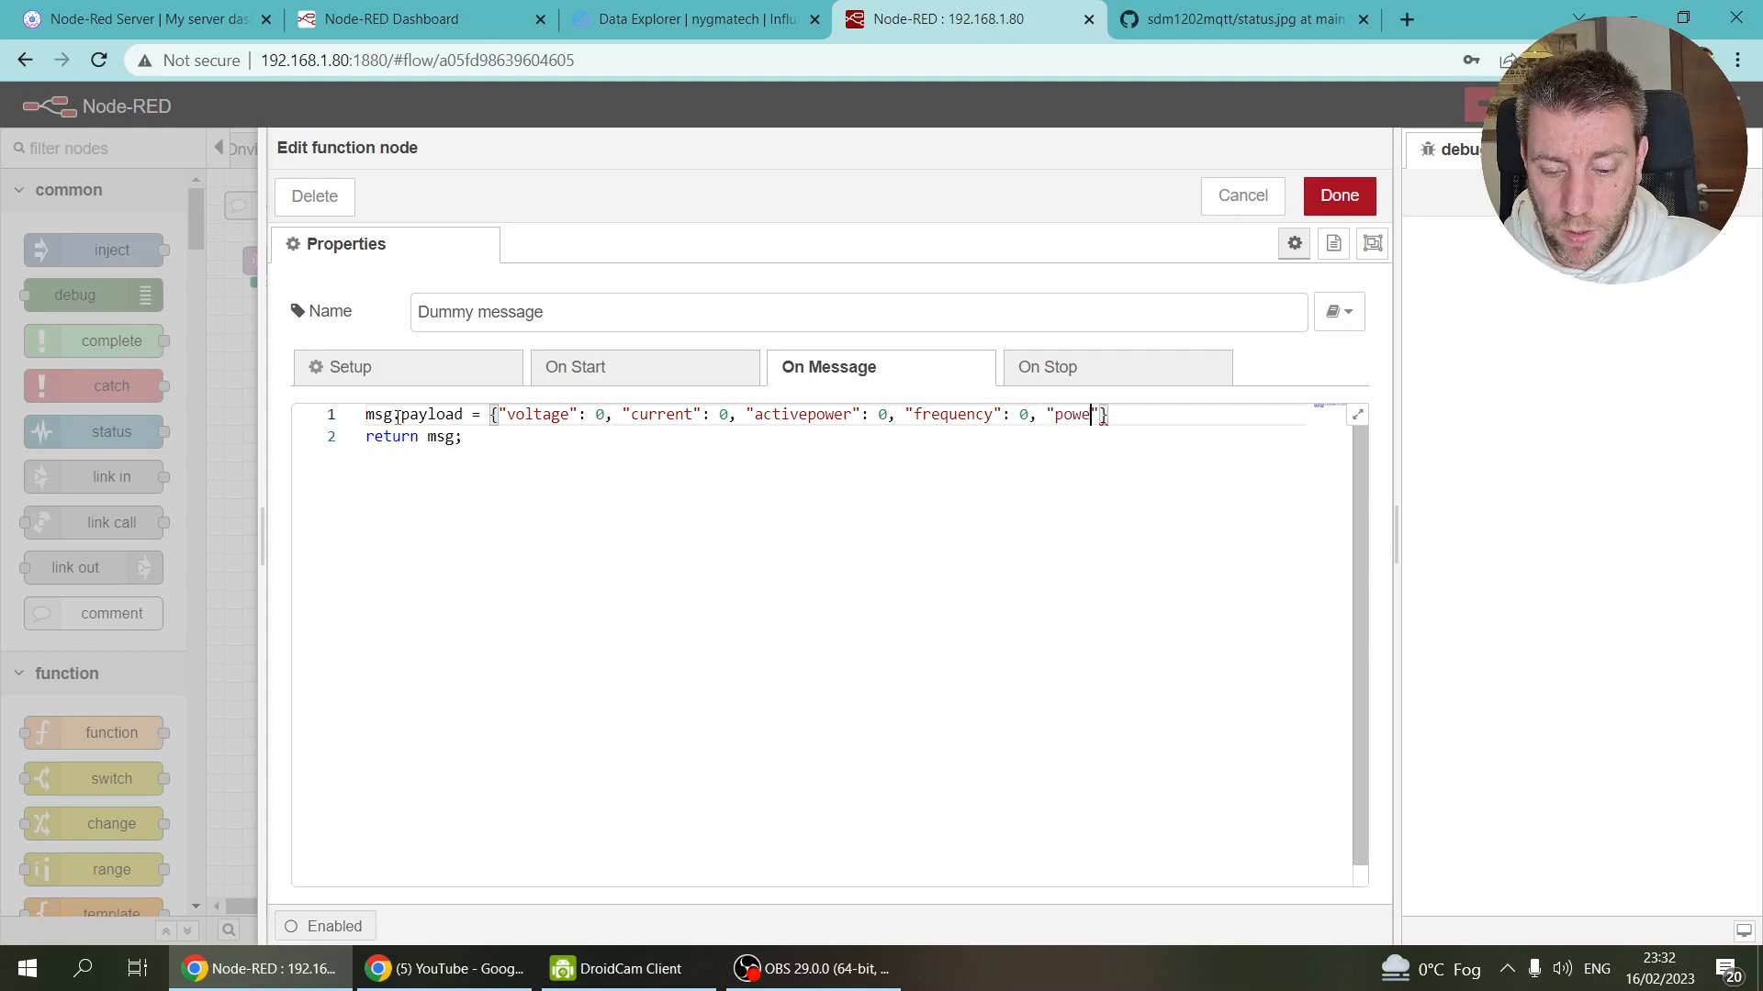
text(: 0, )
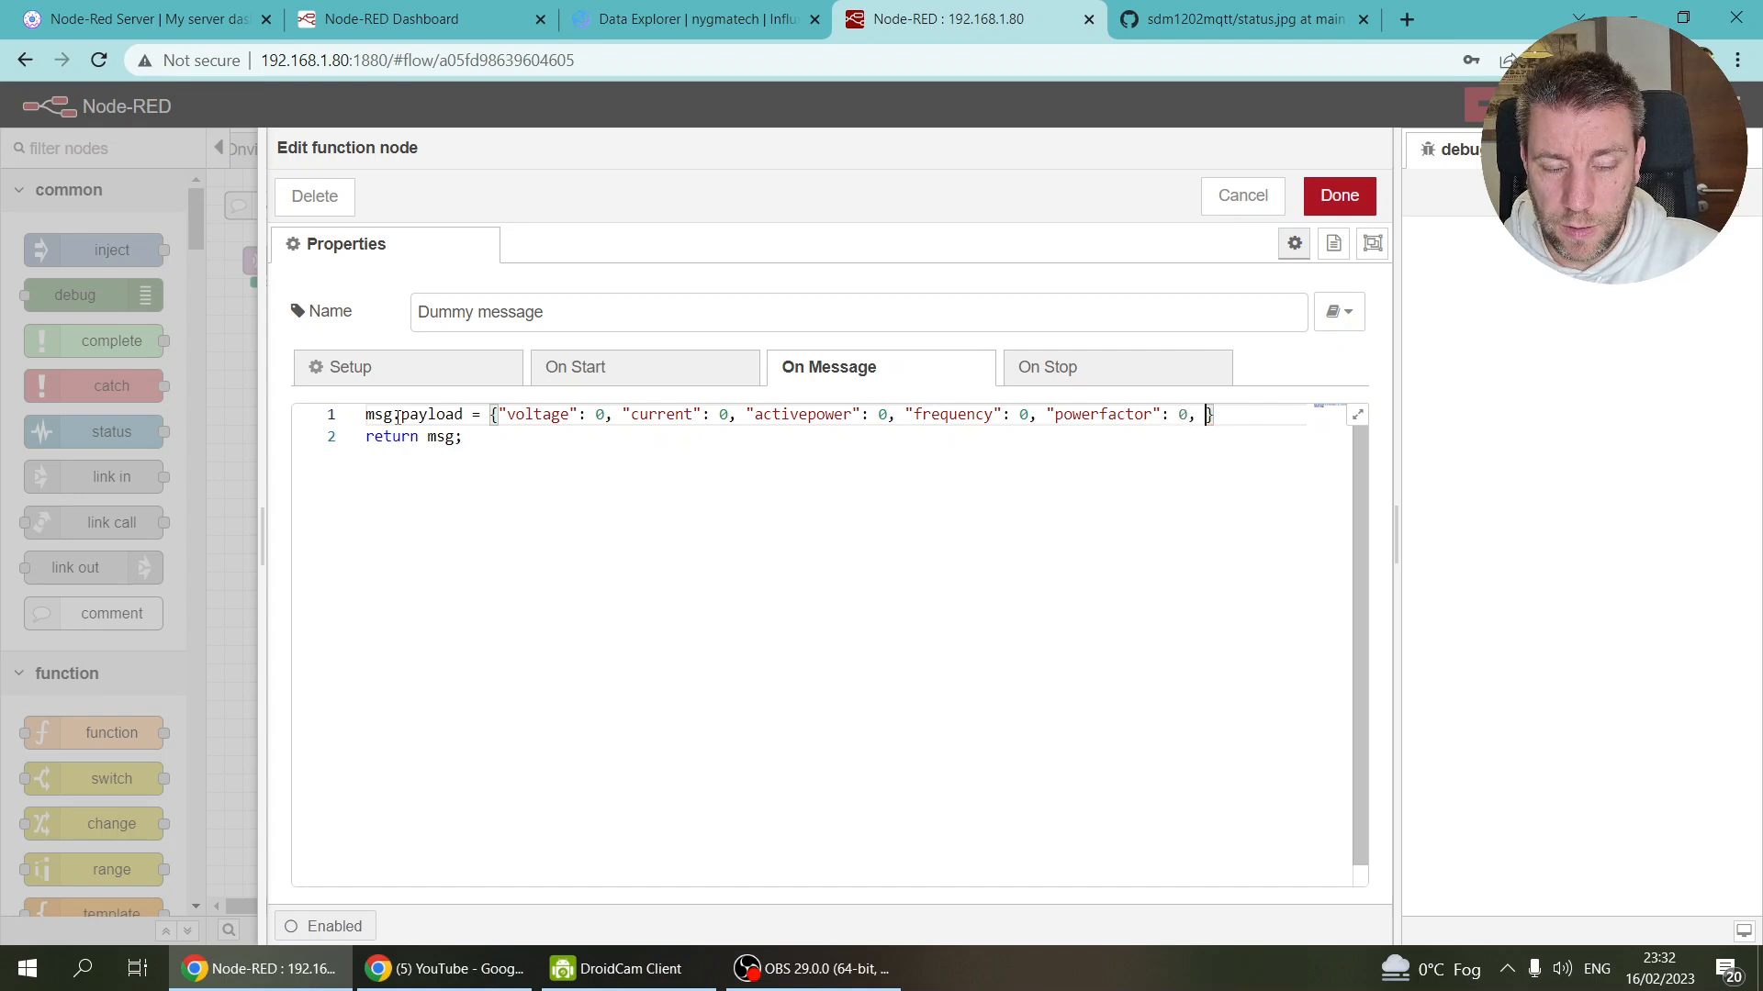
text(total)
key(BackSpace)
key(BackSpace)
key(BackSpace)
key(BackSpace)
key(BackSpace)
text("tota)
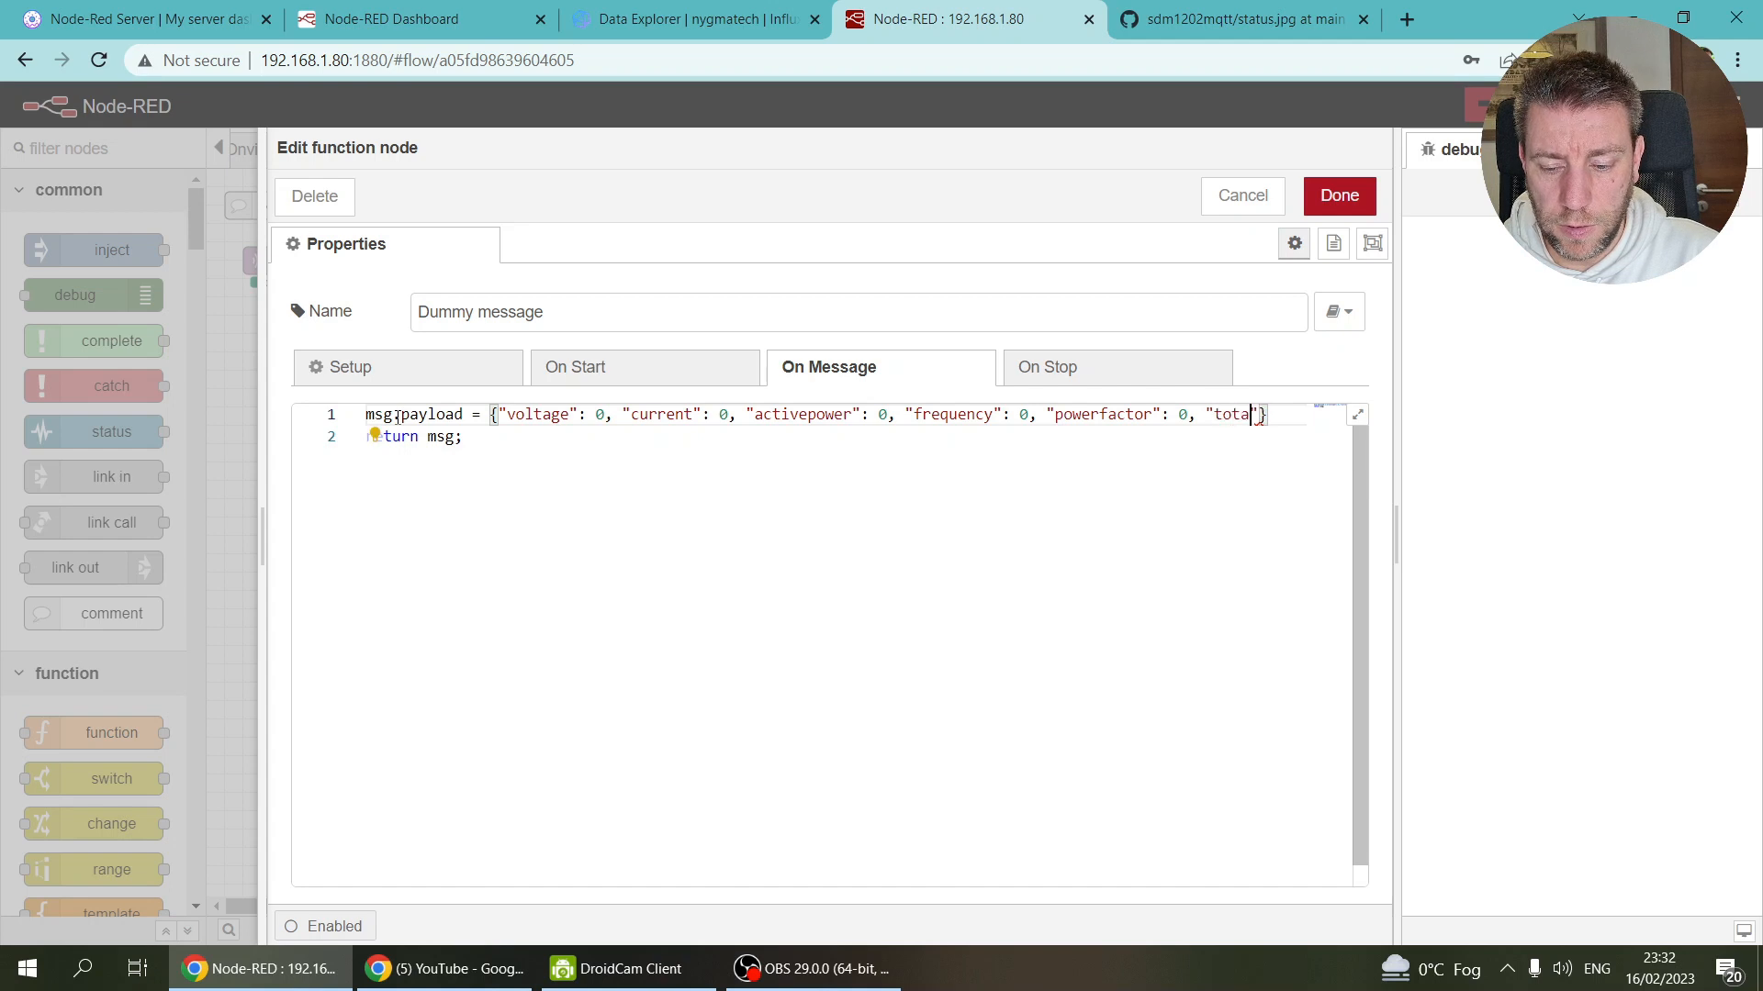
text(lac)
key(BackSpace)
key(BackSpace)
text(aciveenergy": -1)
key(End)
text(;)
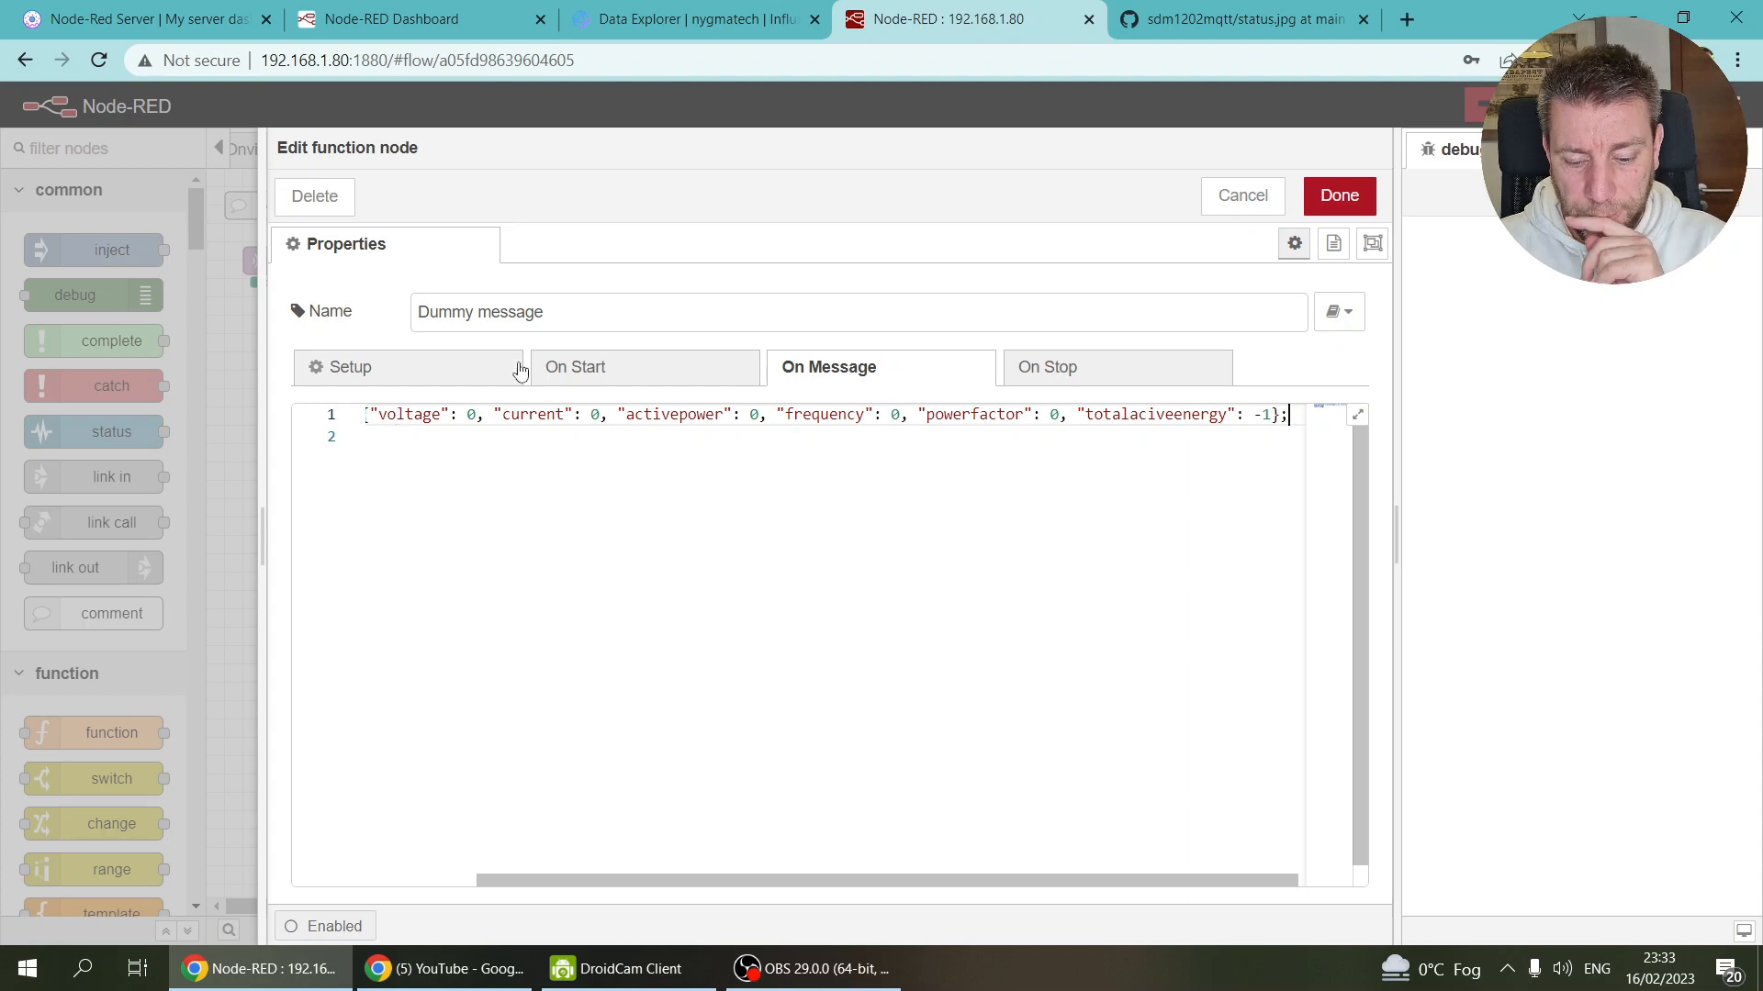
drag(918, 879, 982, 894)
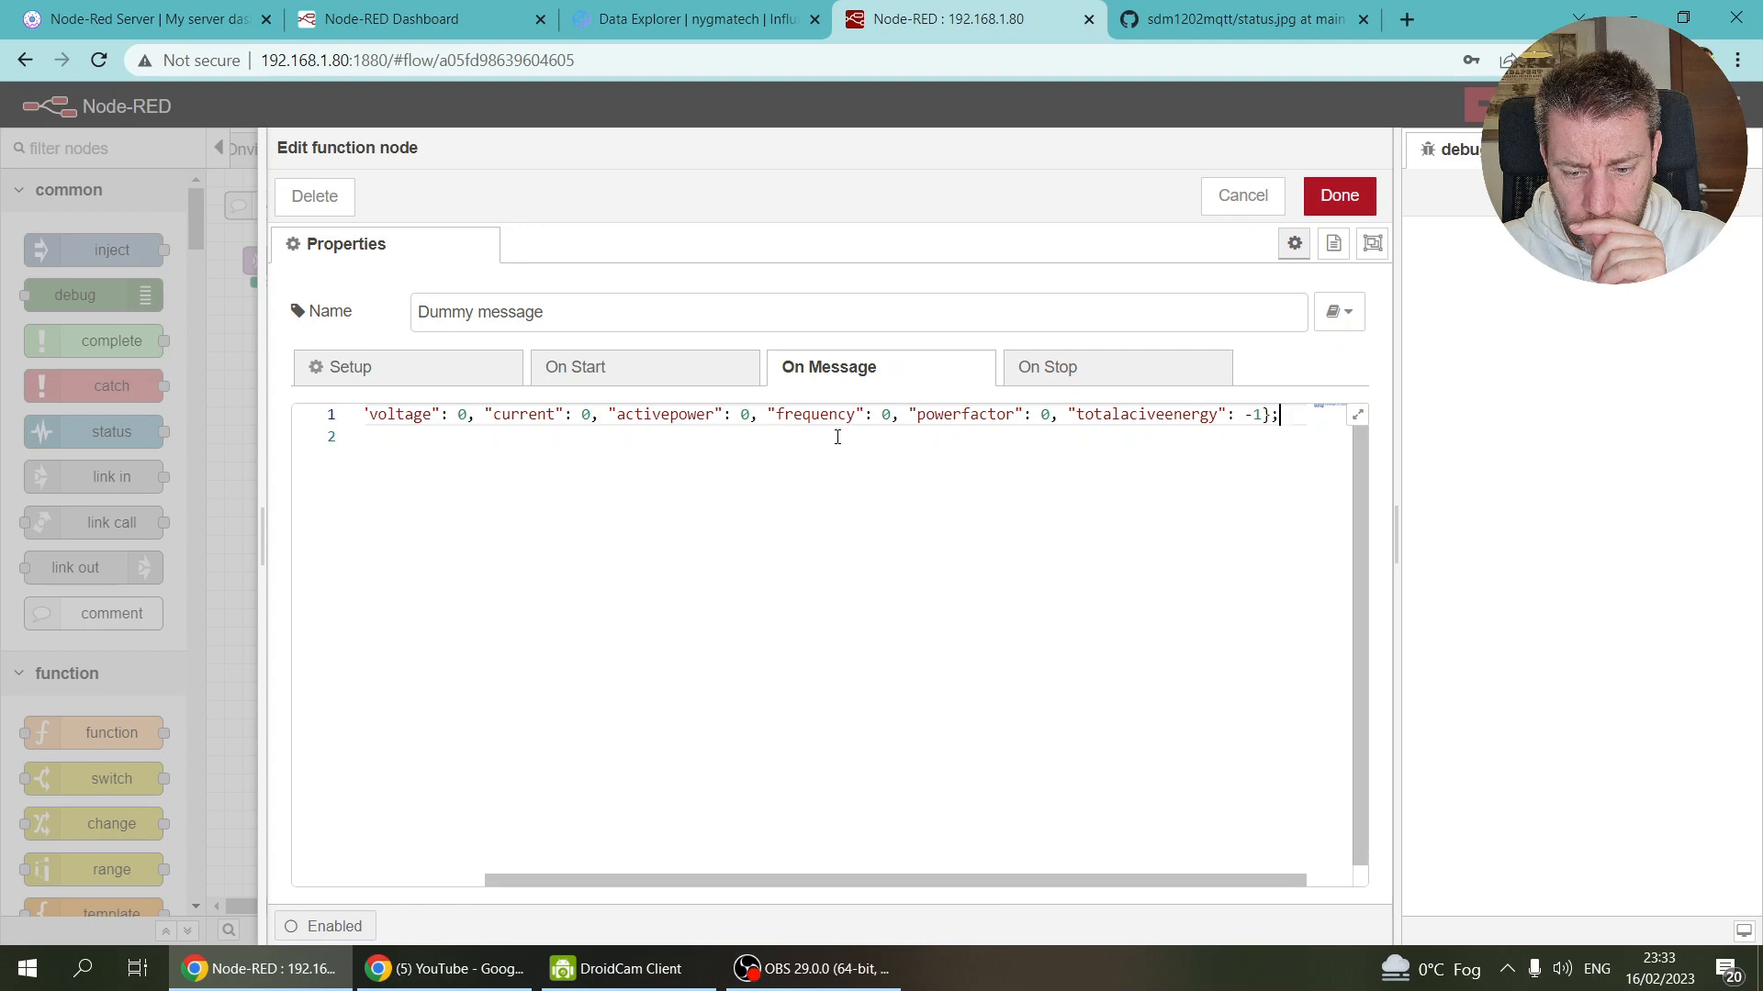
click(1340, 196)
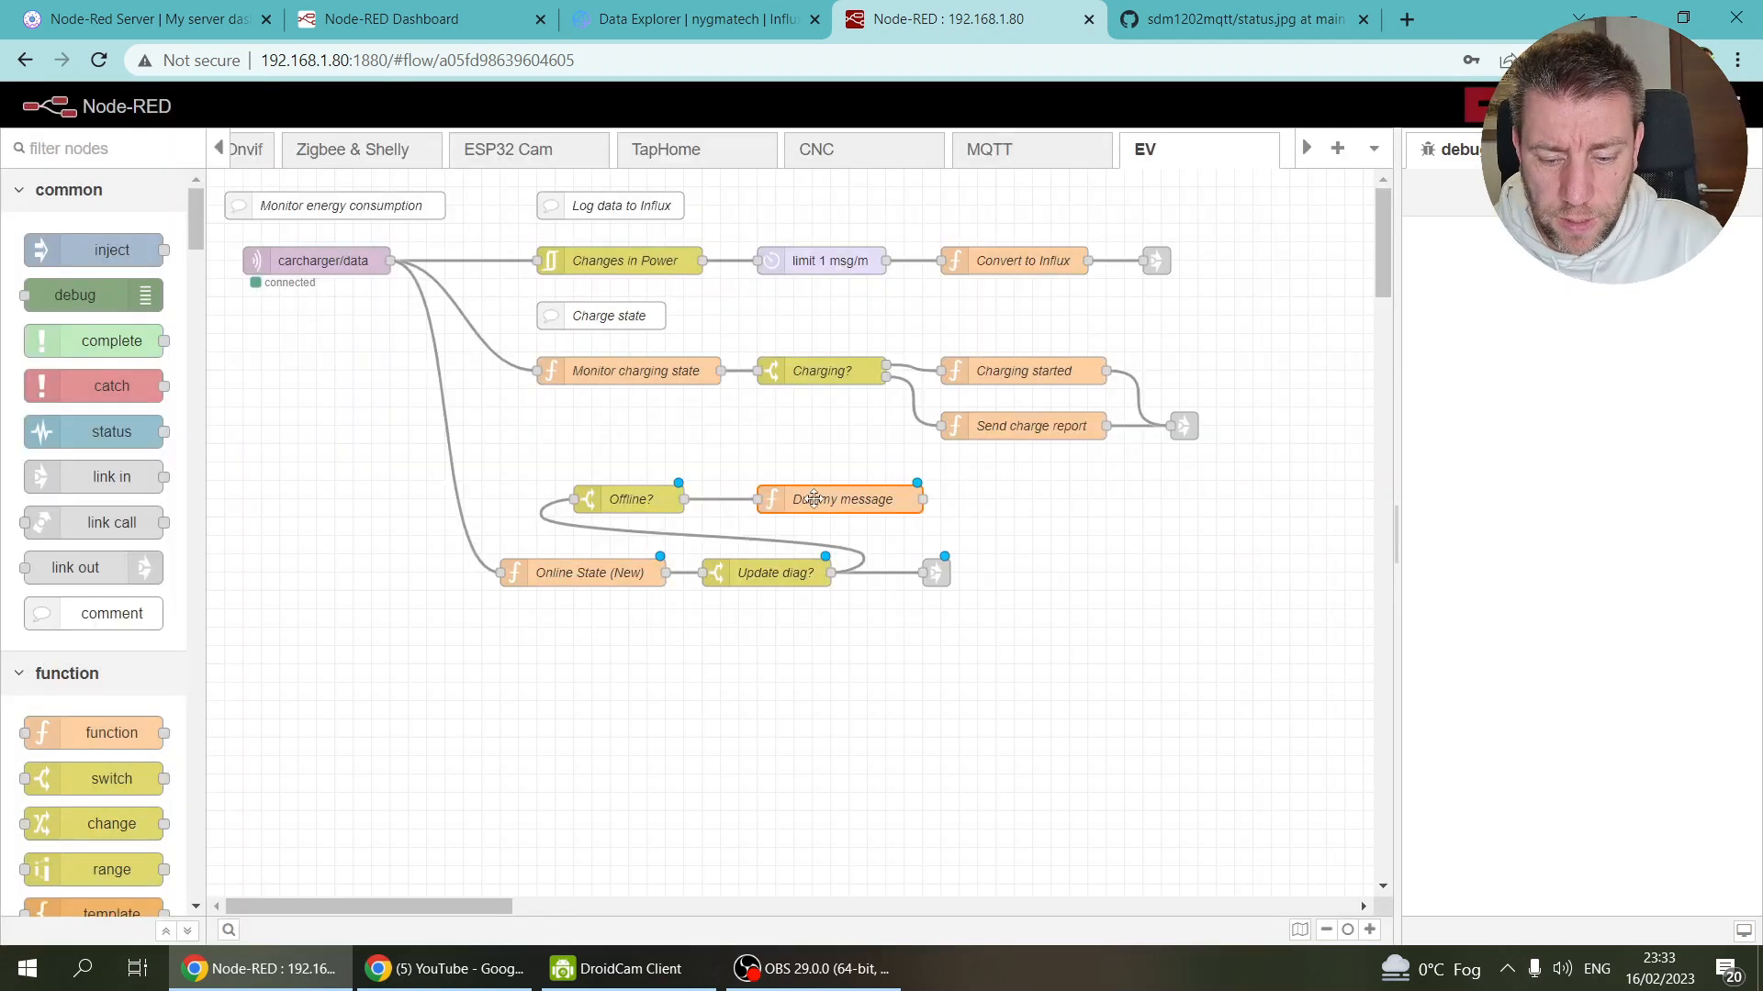
Step: Wire Dummy message into Monitor charging state and add line 3: let lastenergy = context.get("lastenergy") || 0;
drag(925, 500, 537, 371)
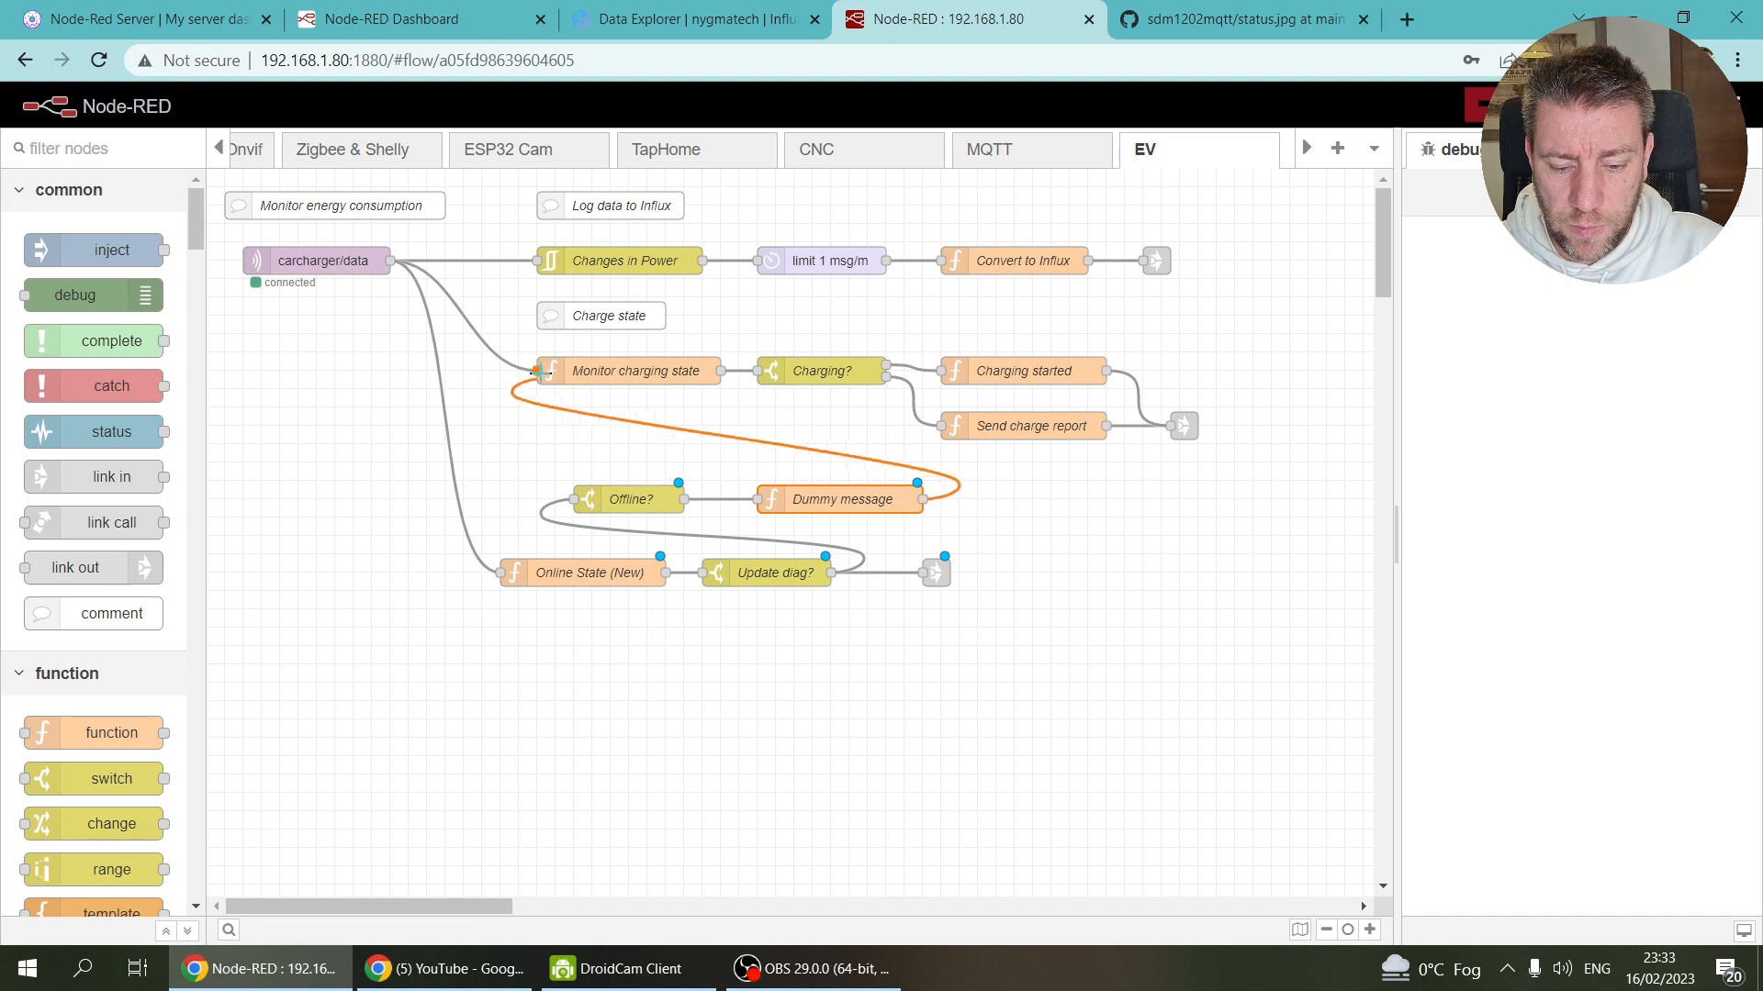
drag(803, 502, 765, 504)
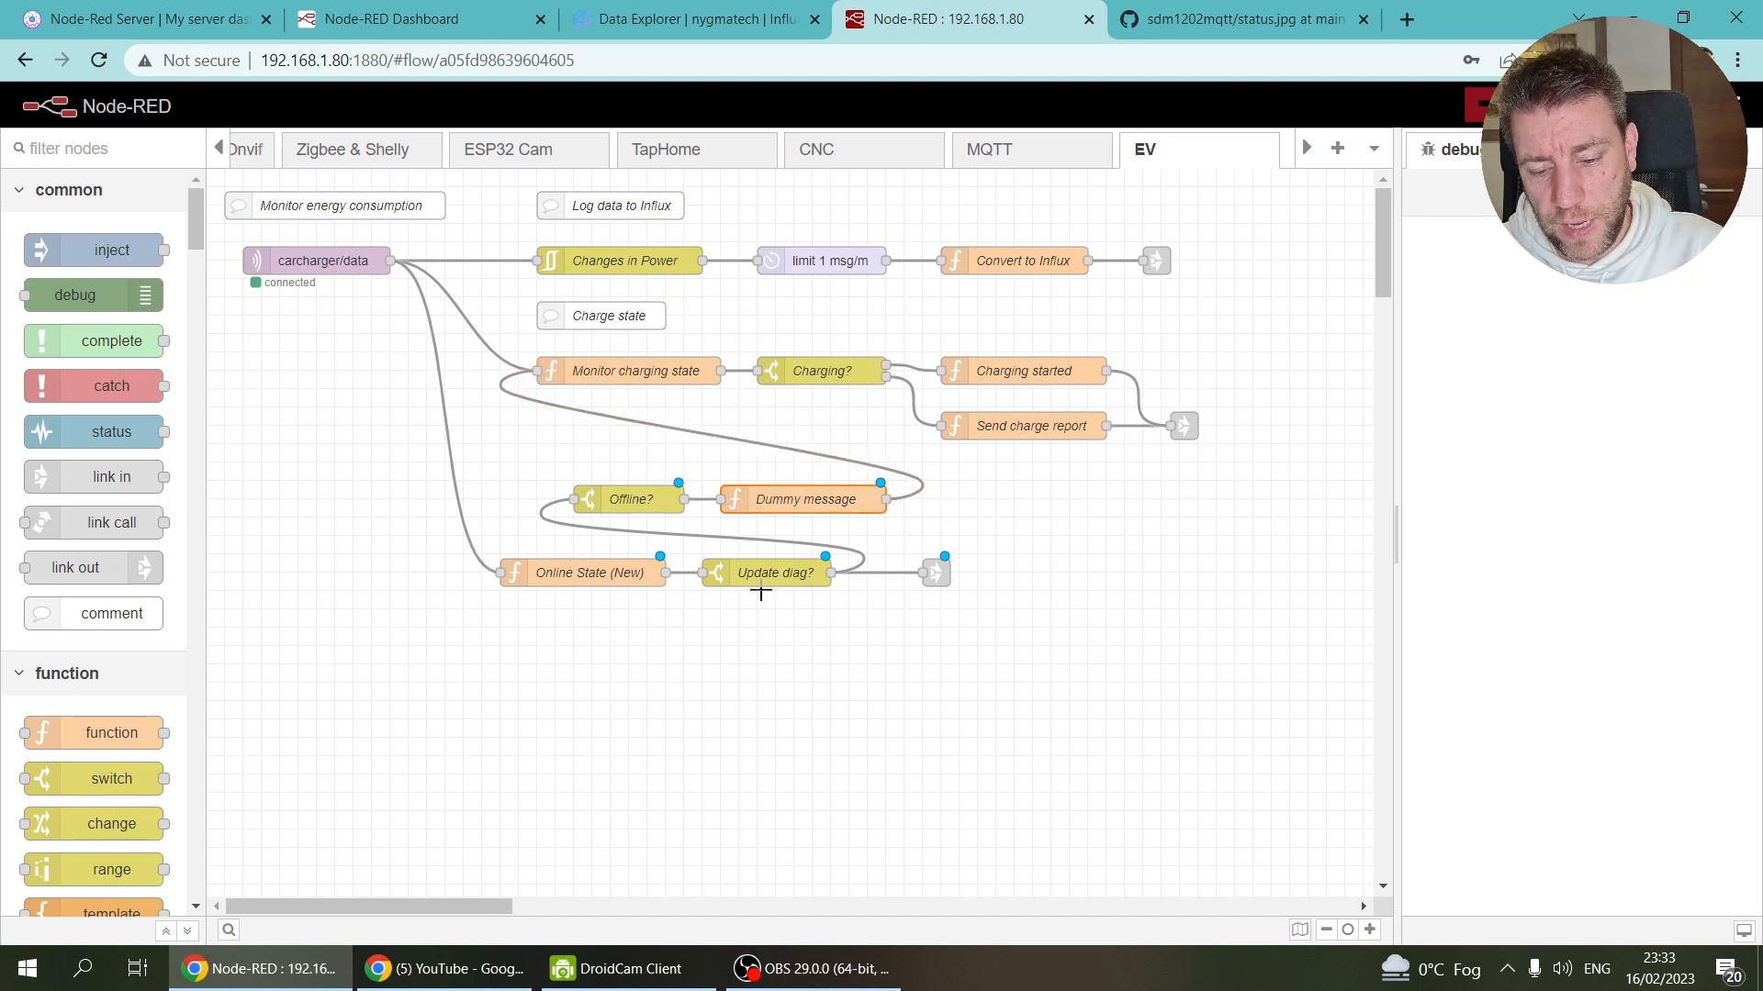
double_click(635, 372)
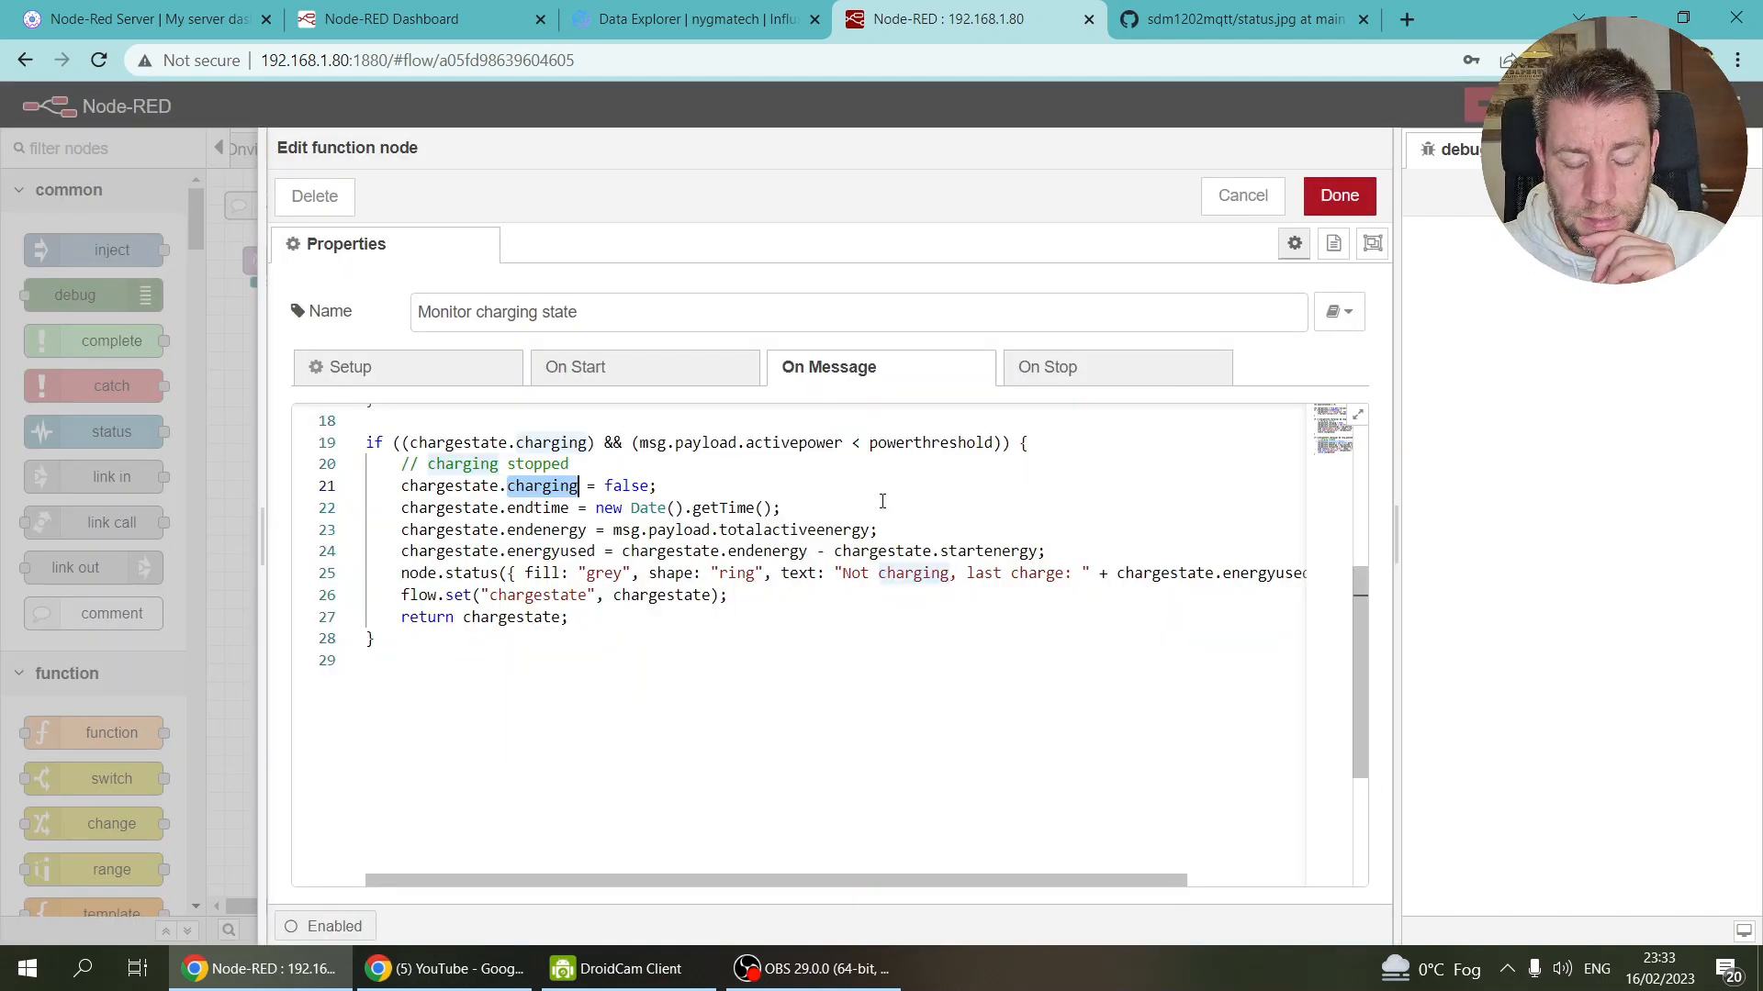
scroll(881, 503, up, 5)
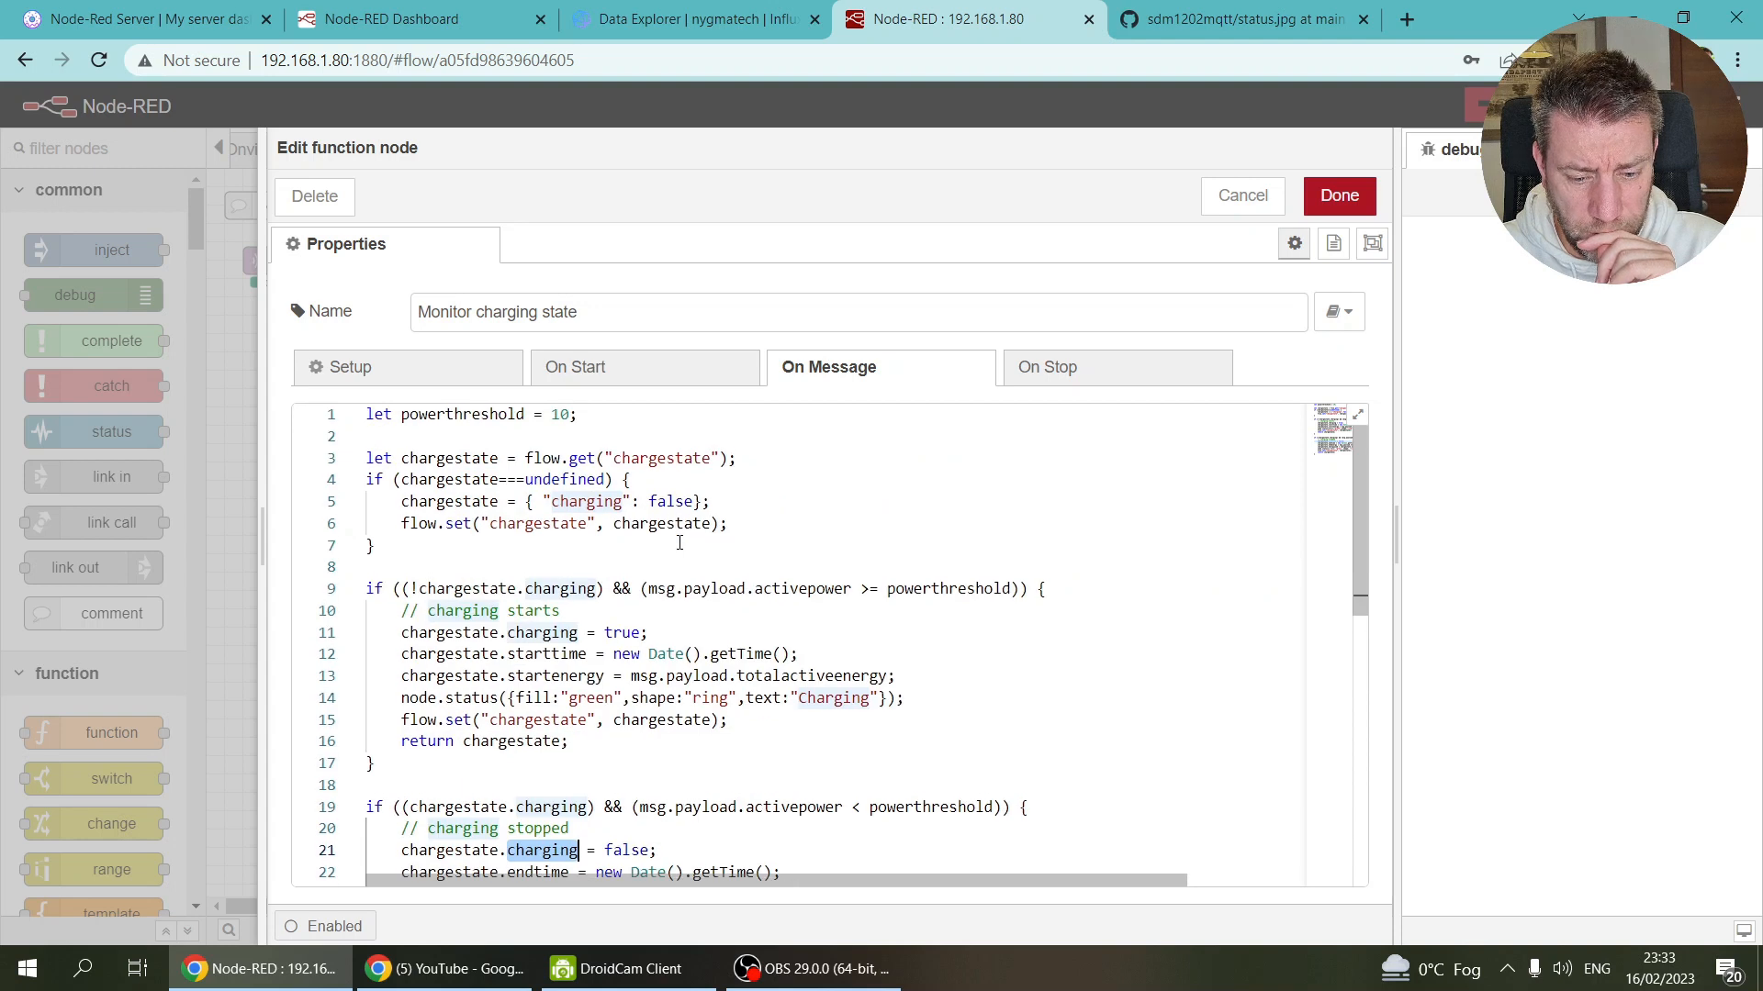
click(607, 420)
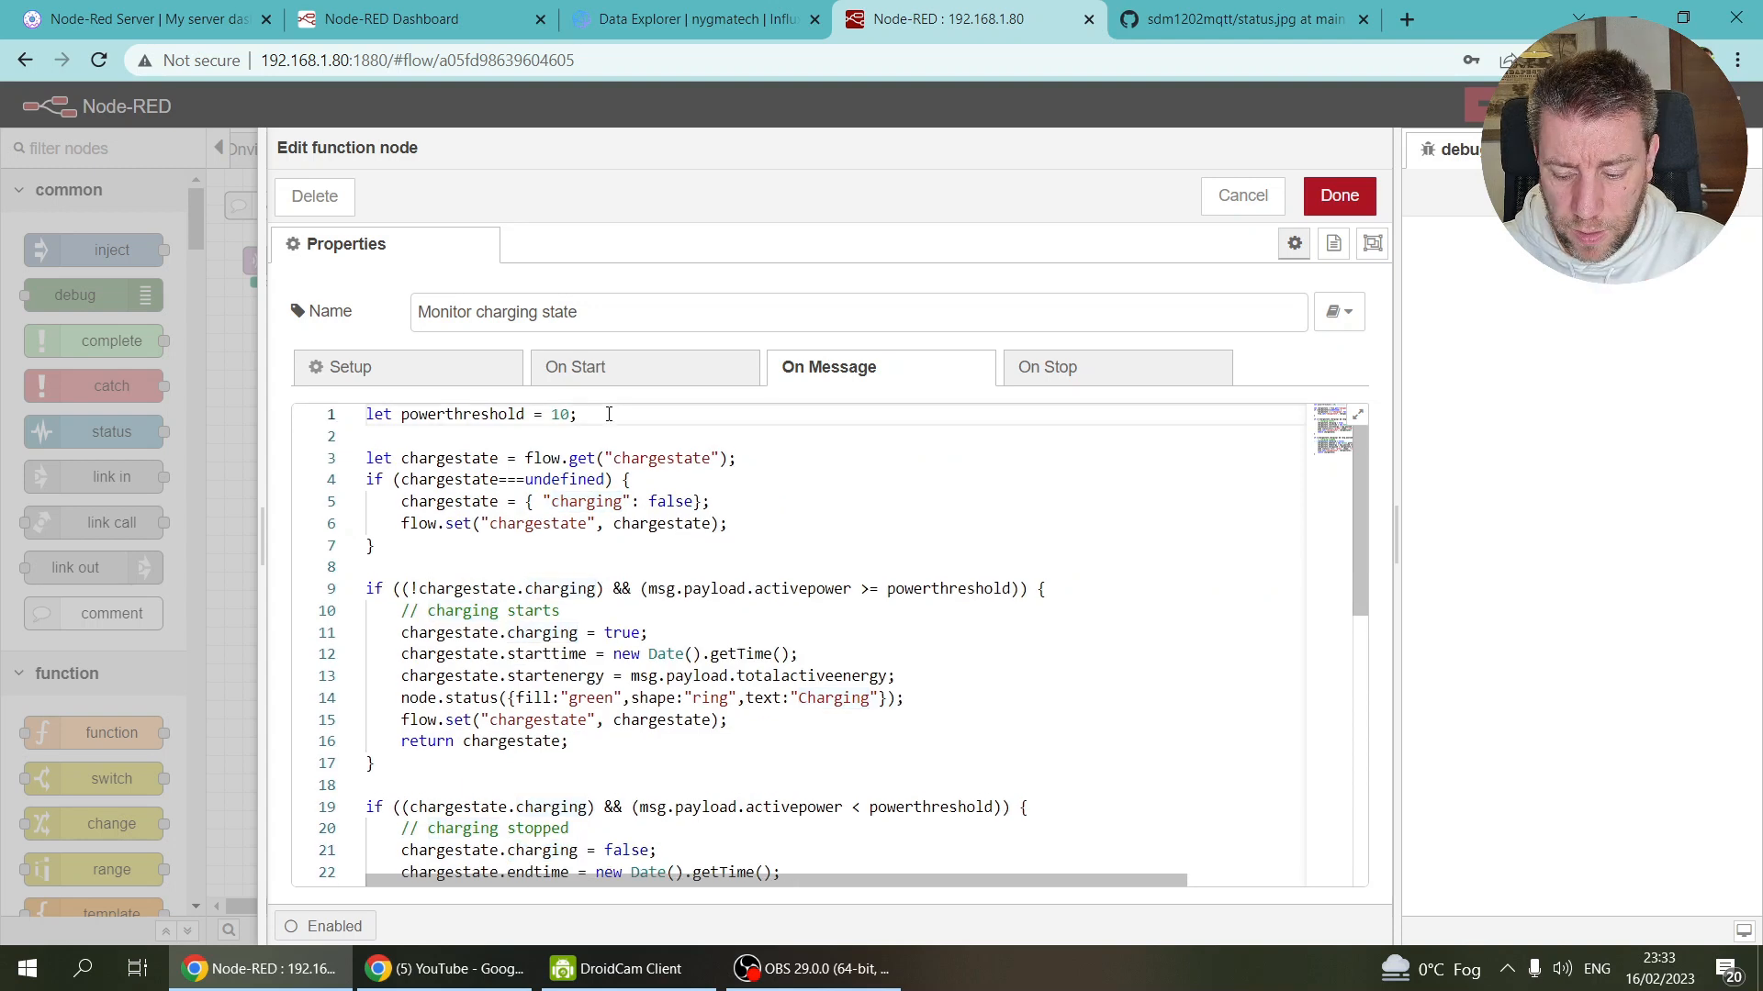
key(Return)
key(Return)
text(let l)
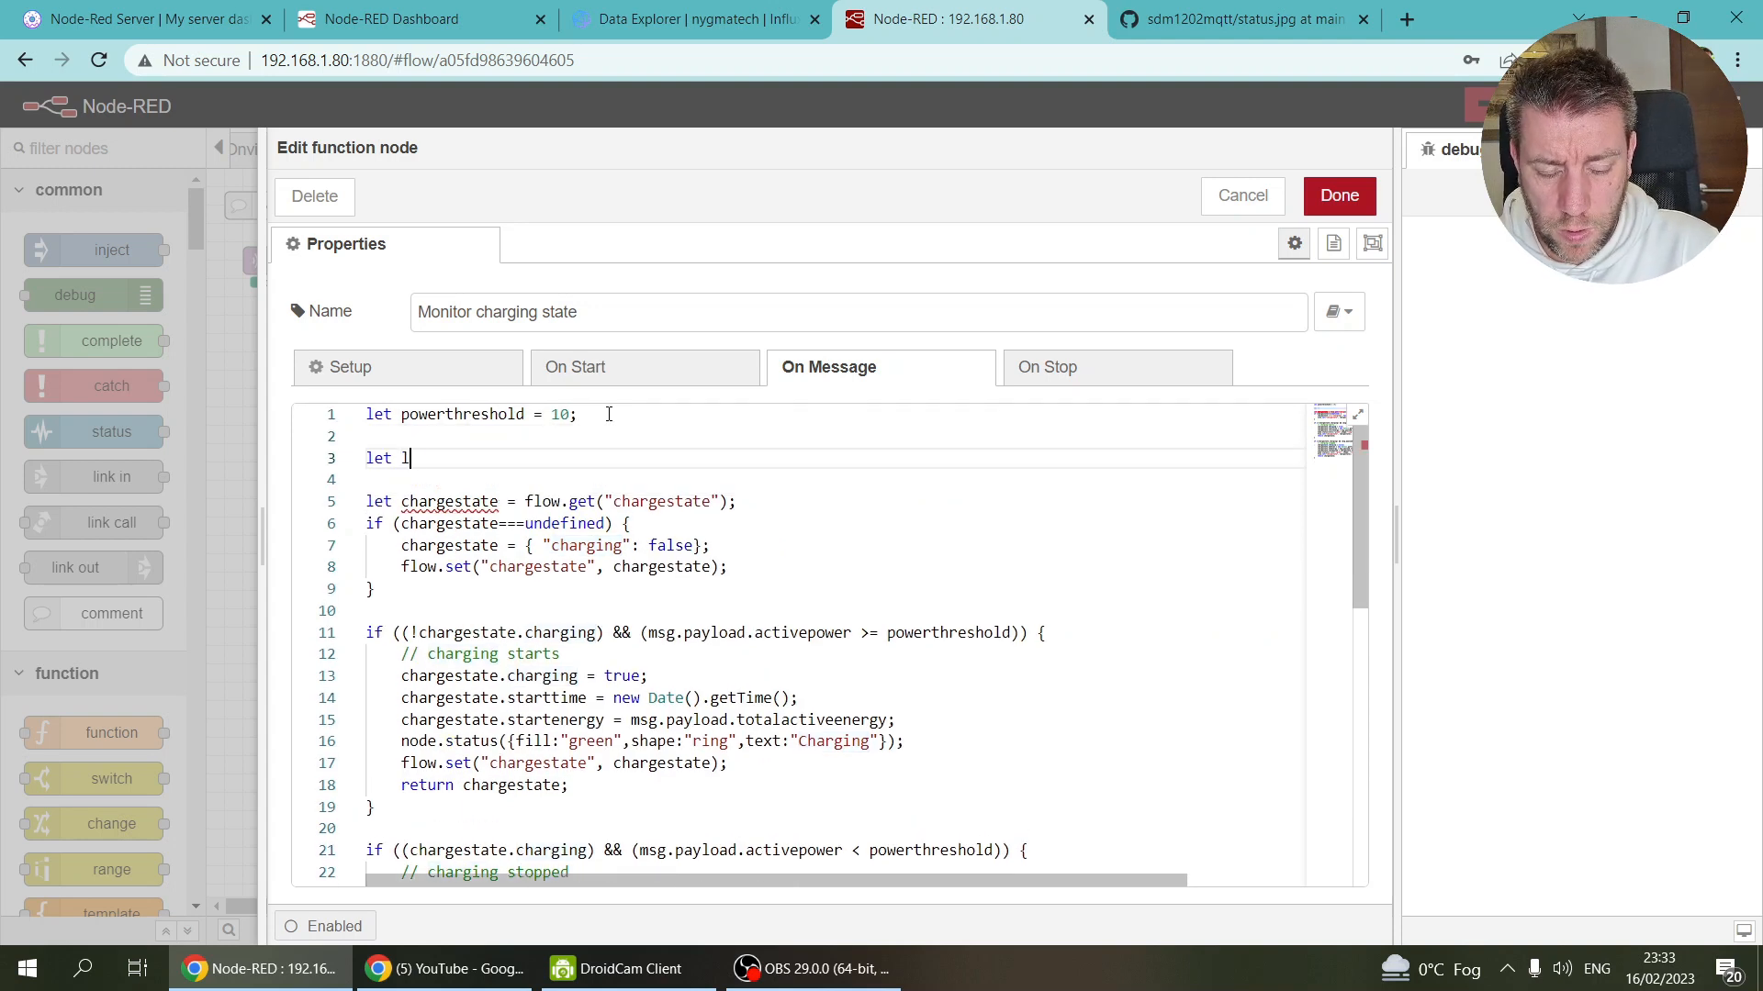
text(astenergy =)
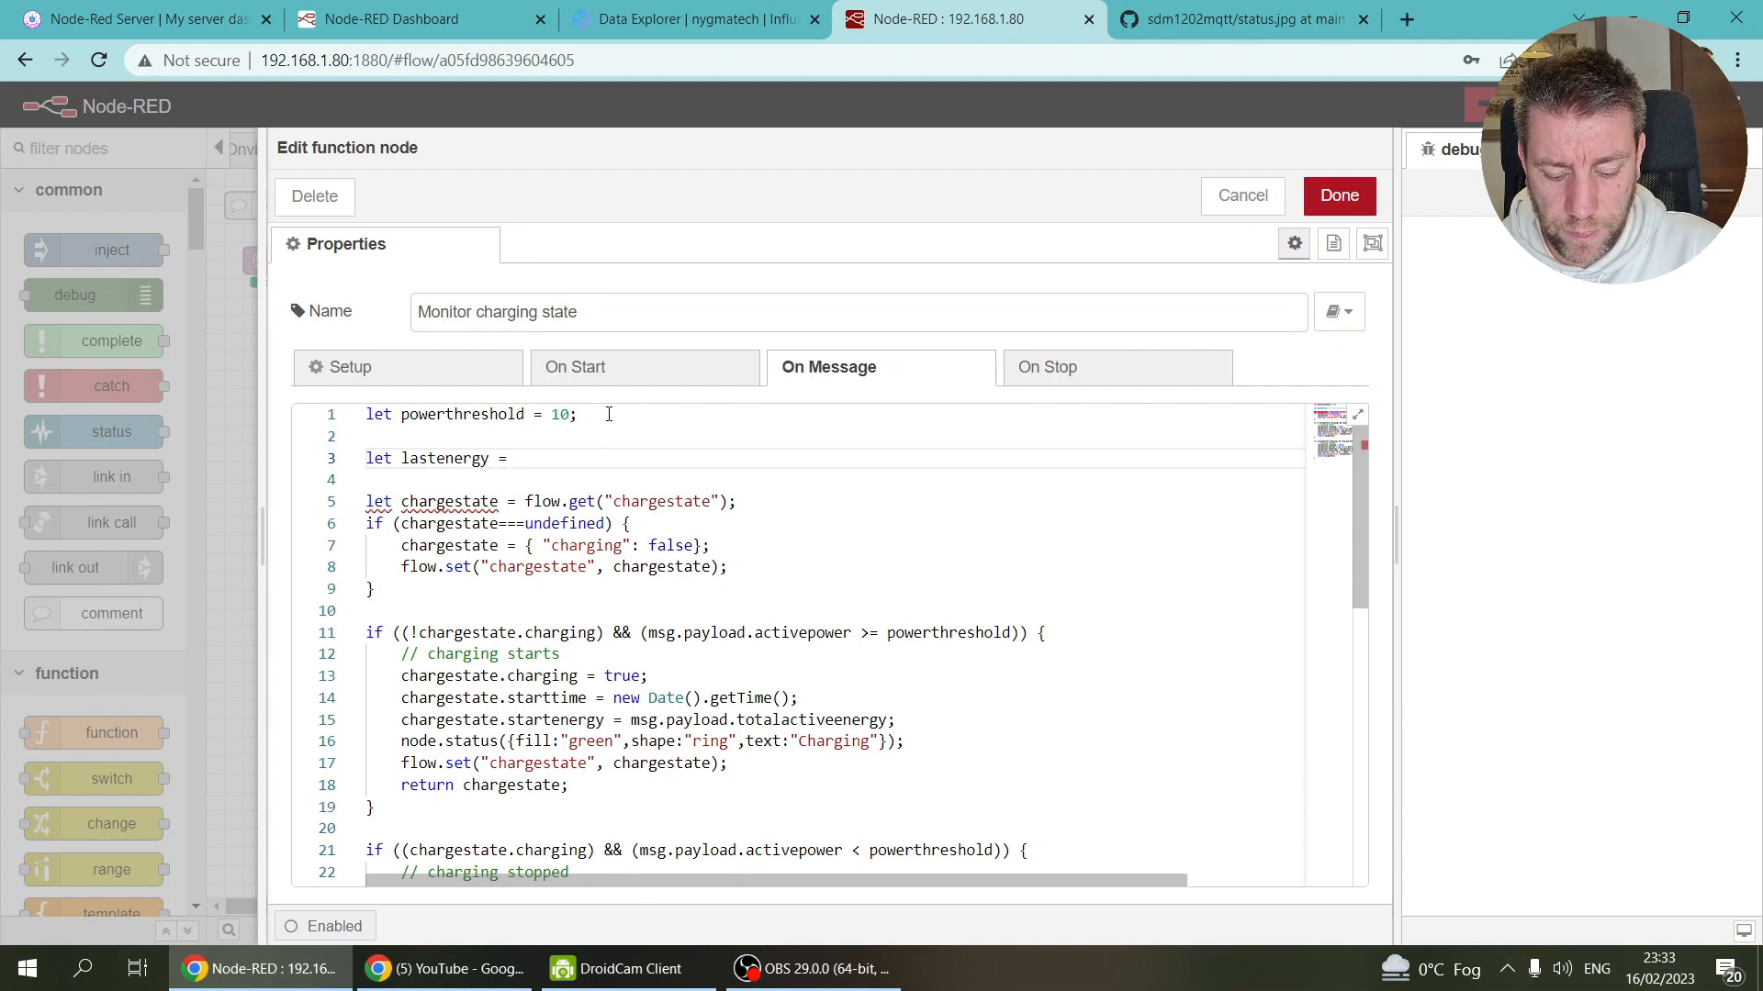
text( context.get)
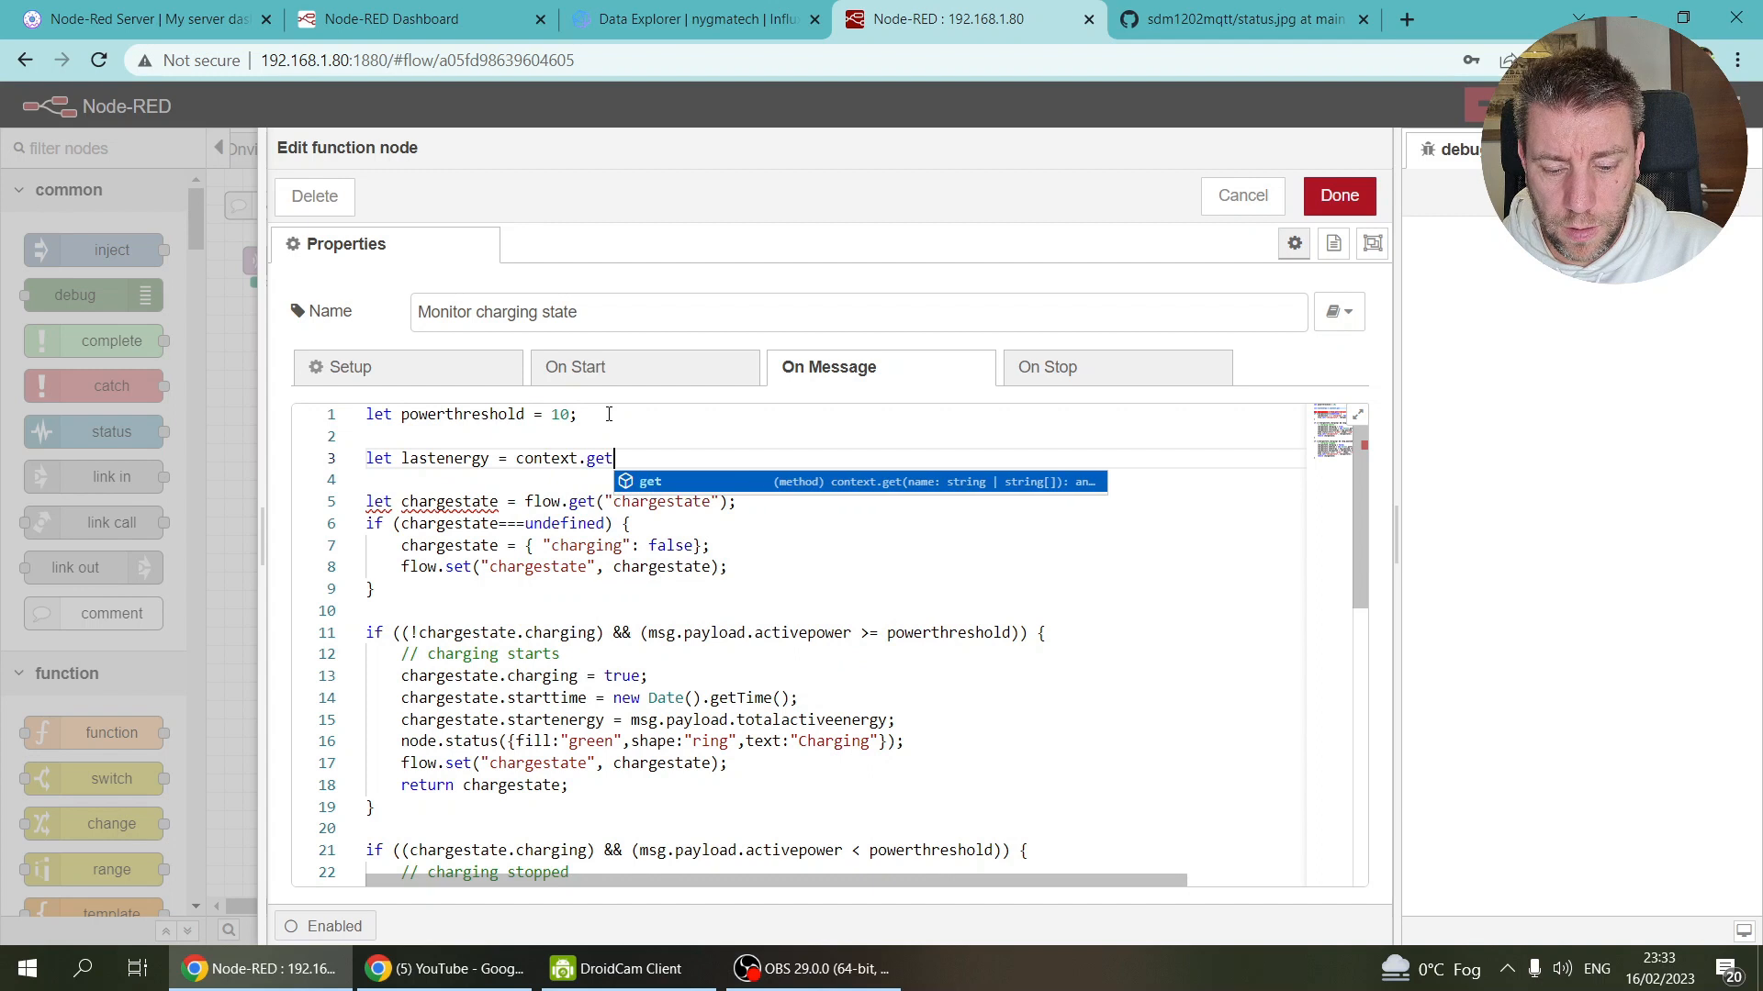
text((")
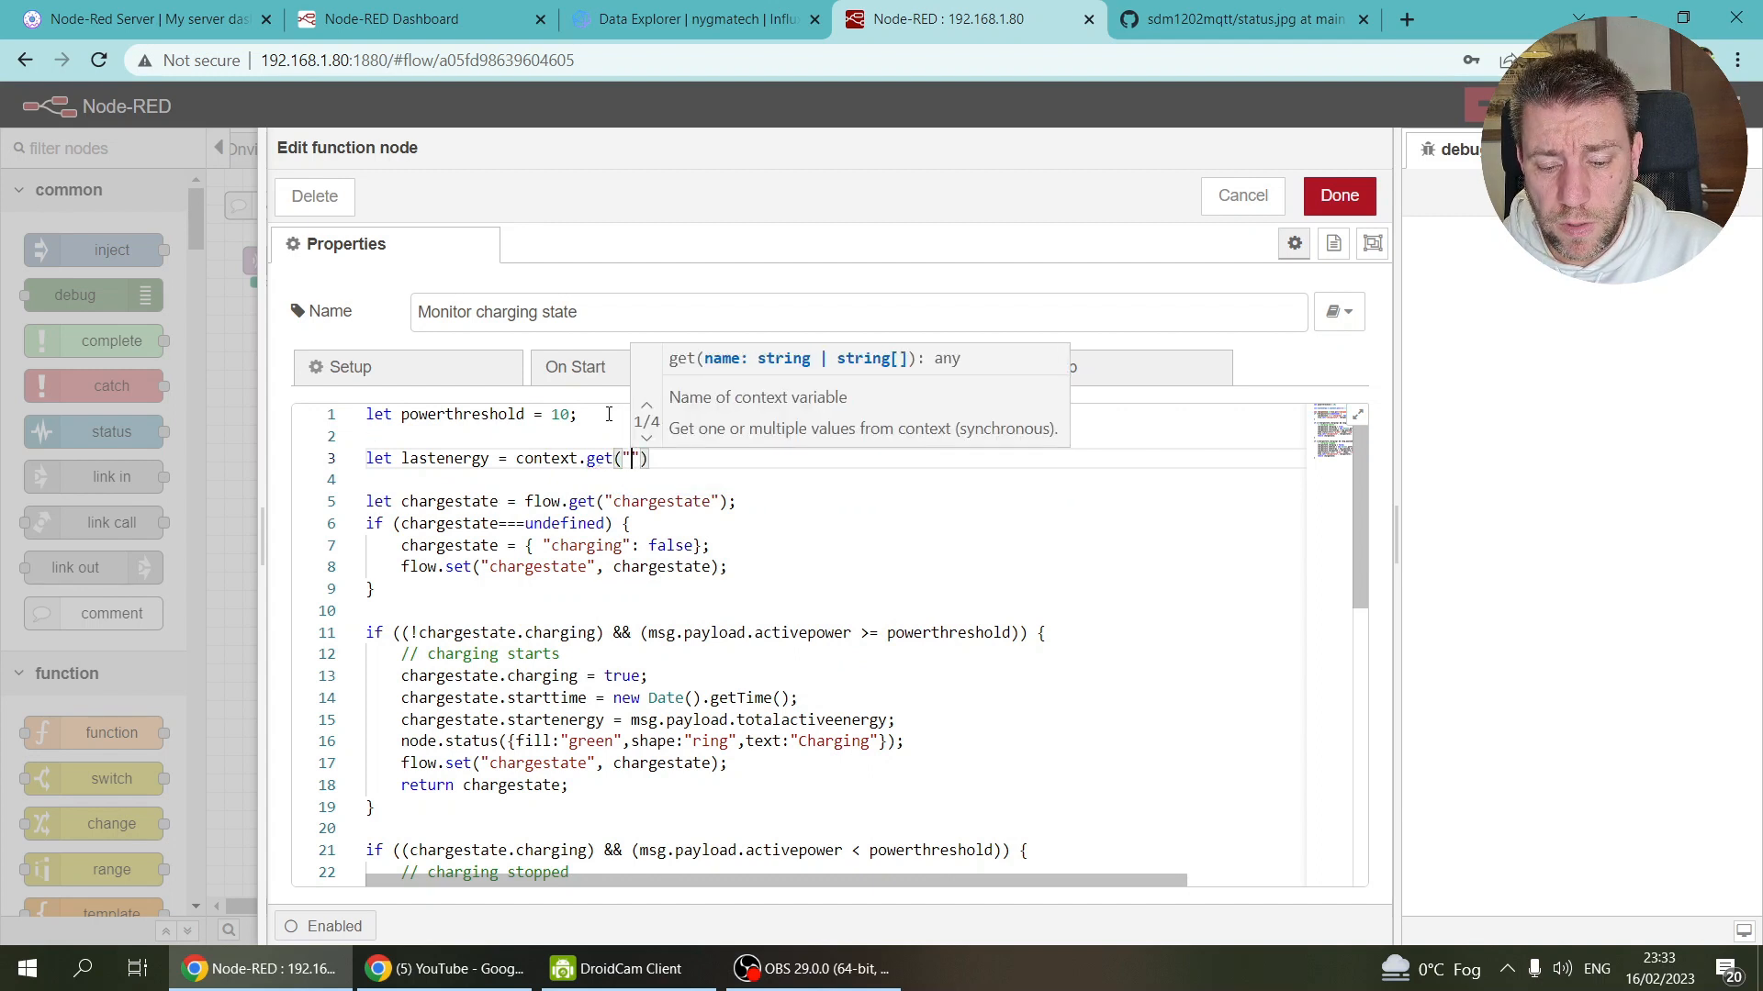
text(lastenergy") )
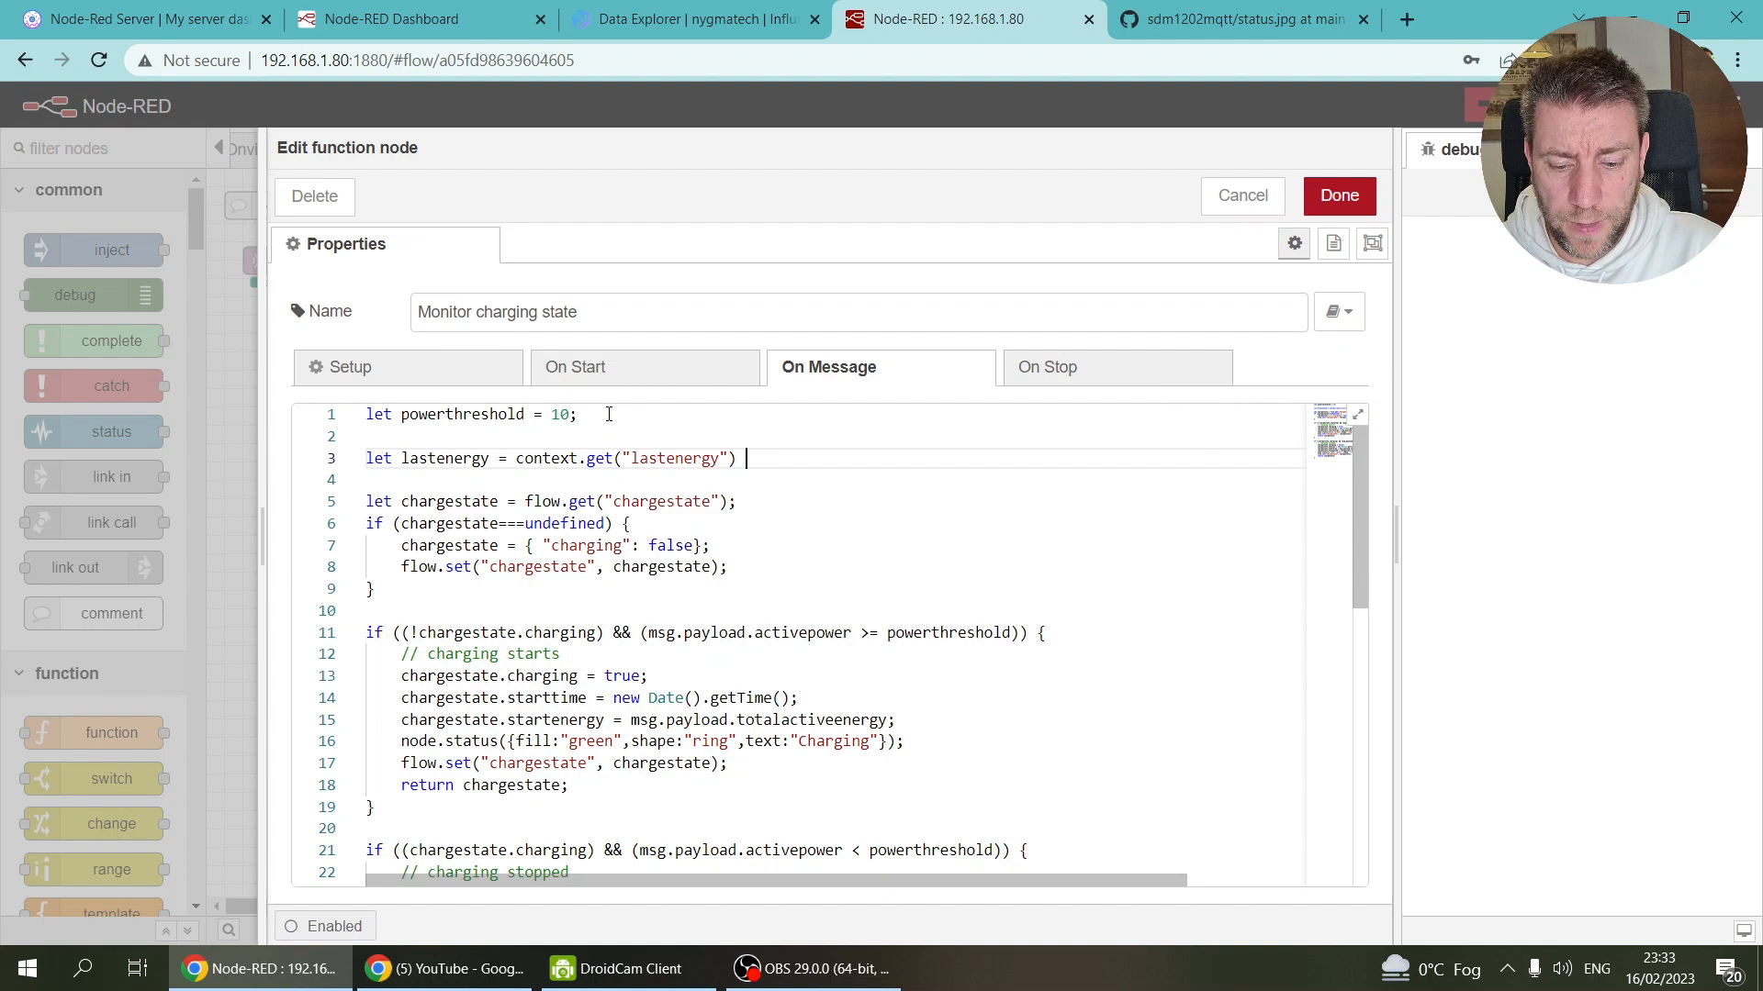
text(|| 0;)
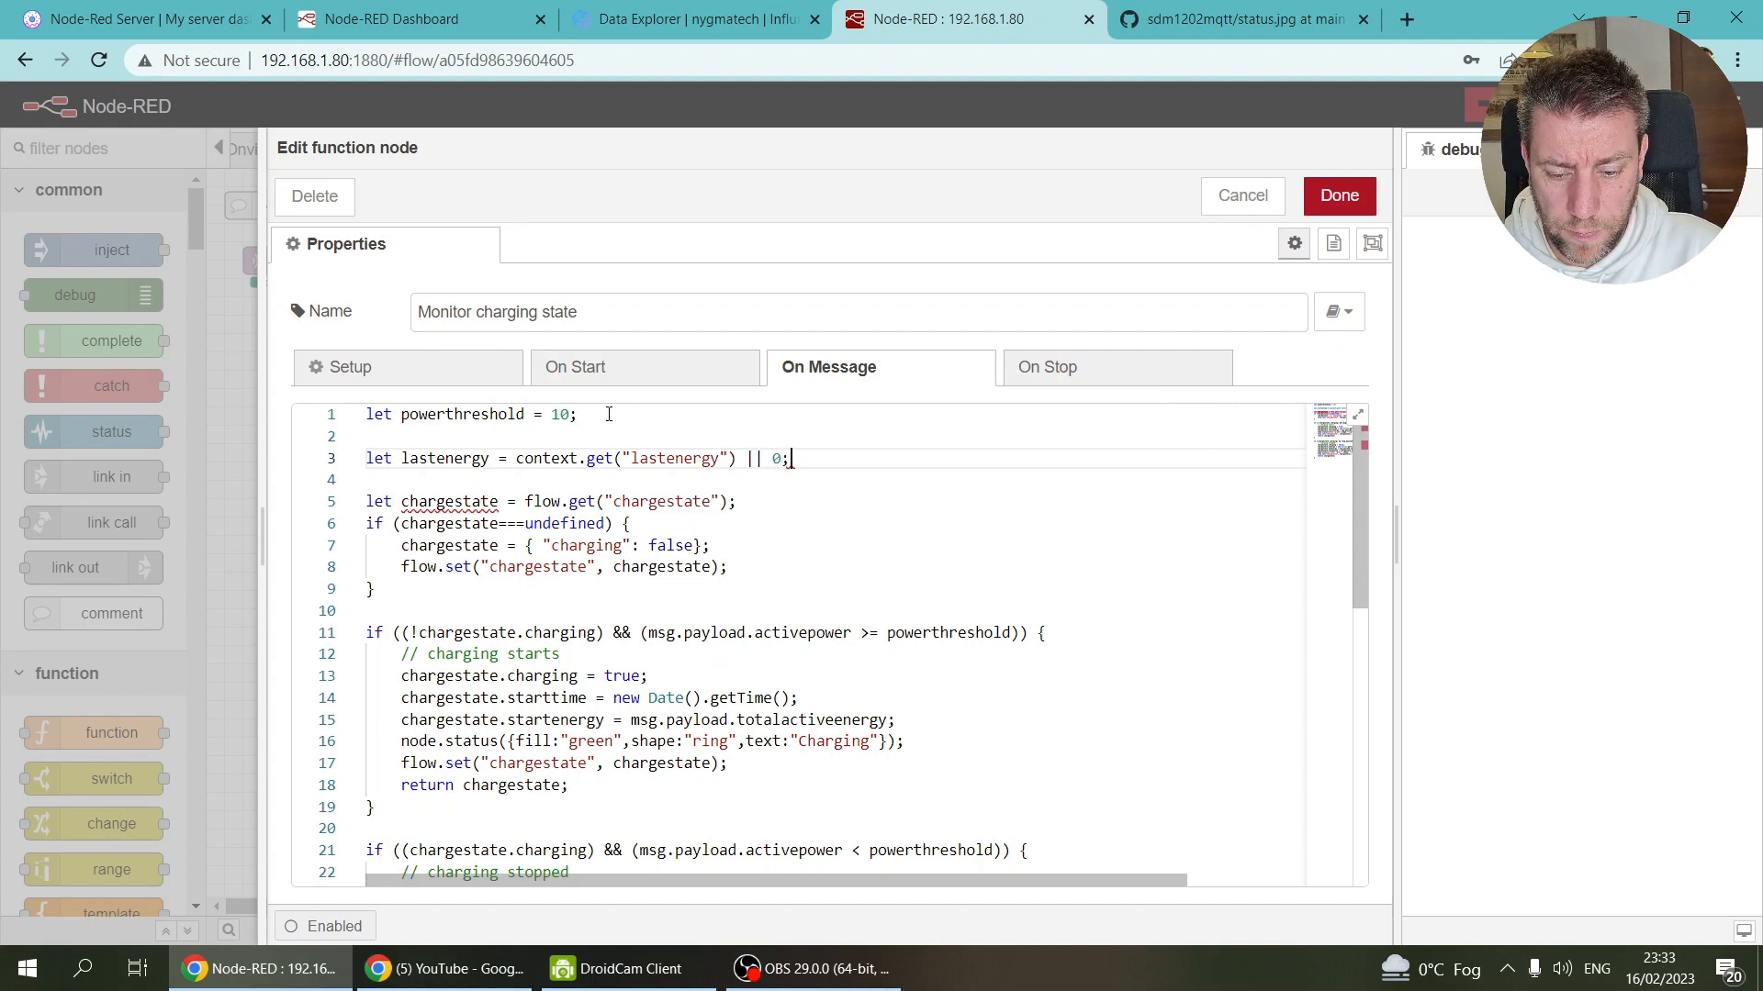
key(Return)
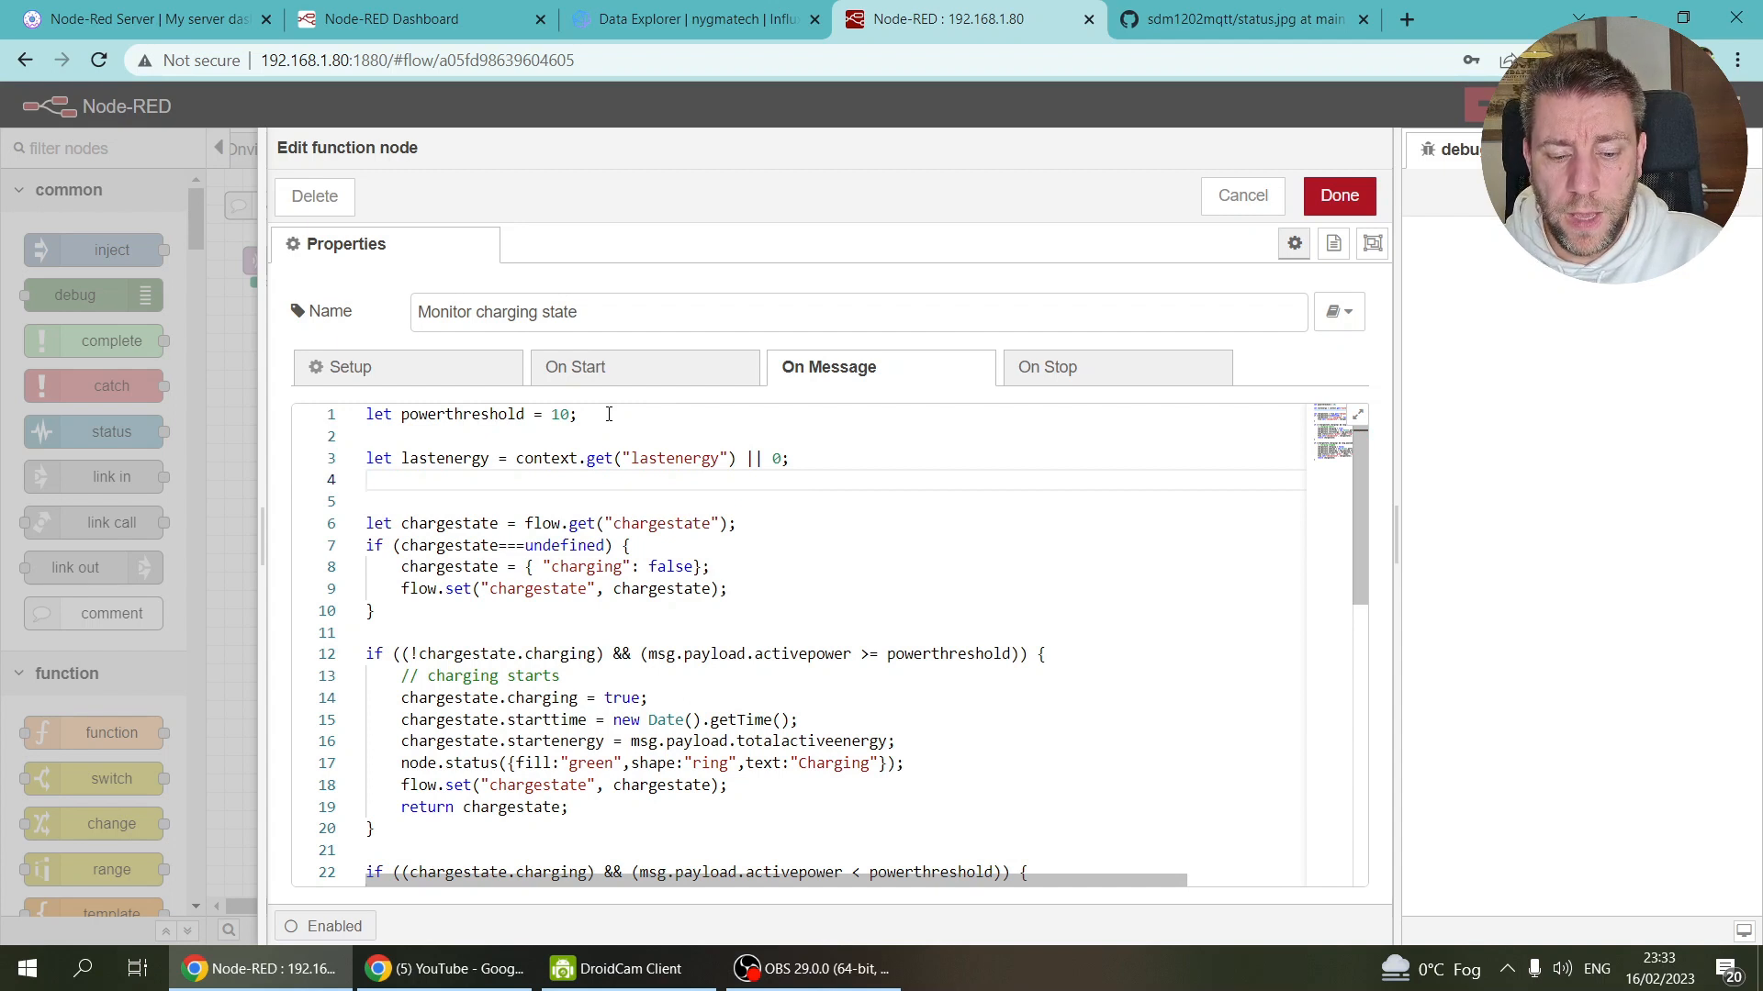
Step: Start an if (msg.payload.totalactiveenergy>0) { block below the lastenergy line
text(if ()
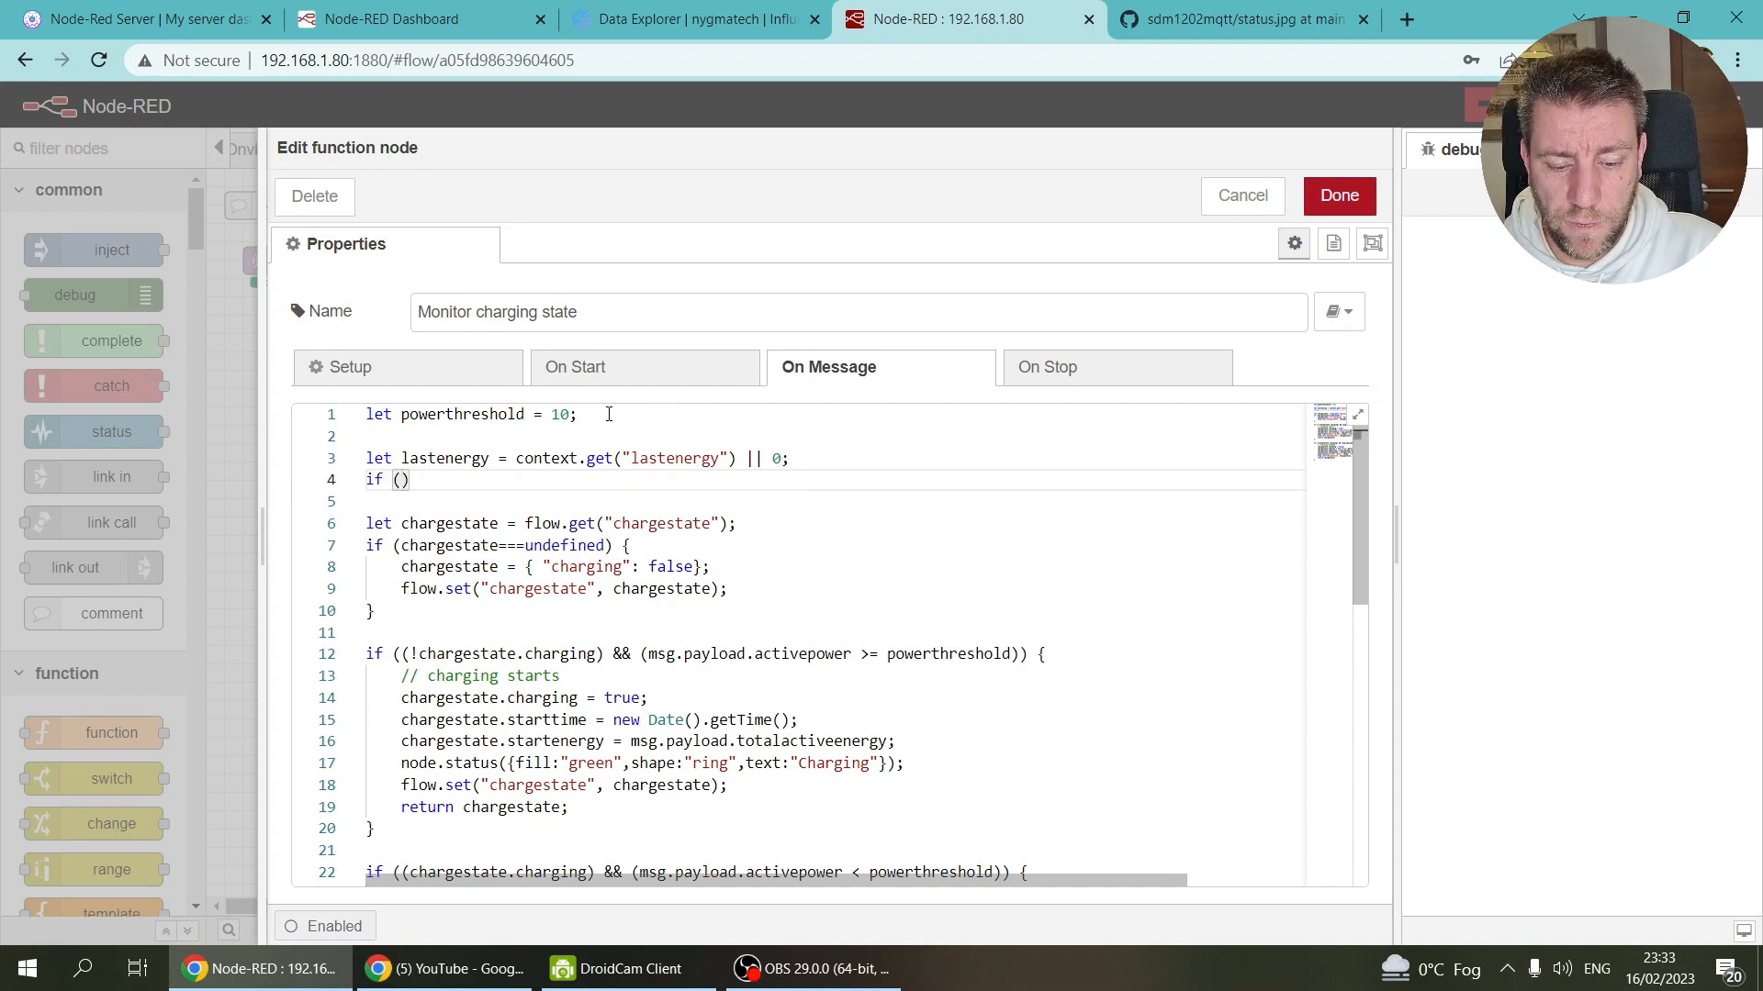
text(msg.payload.)
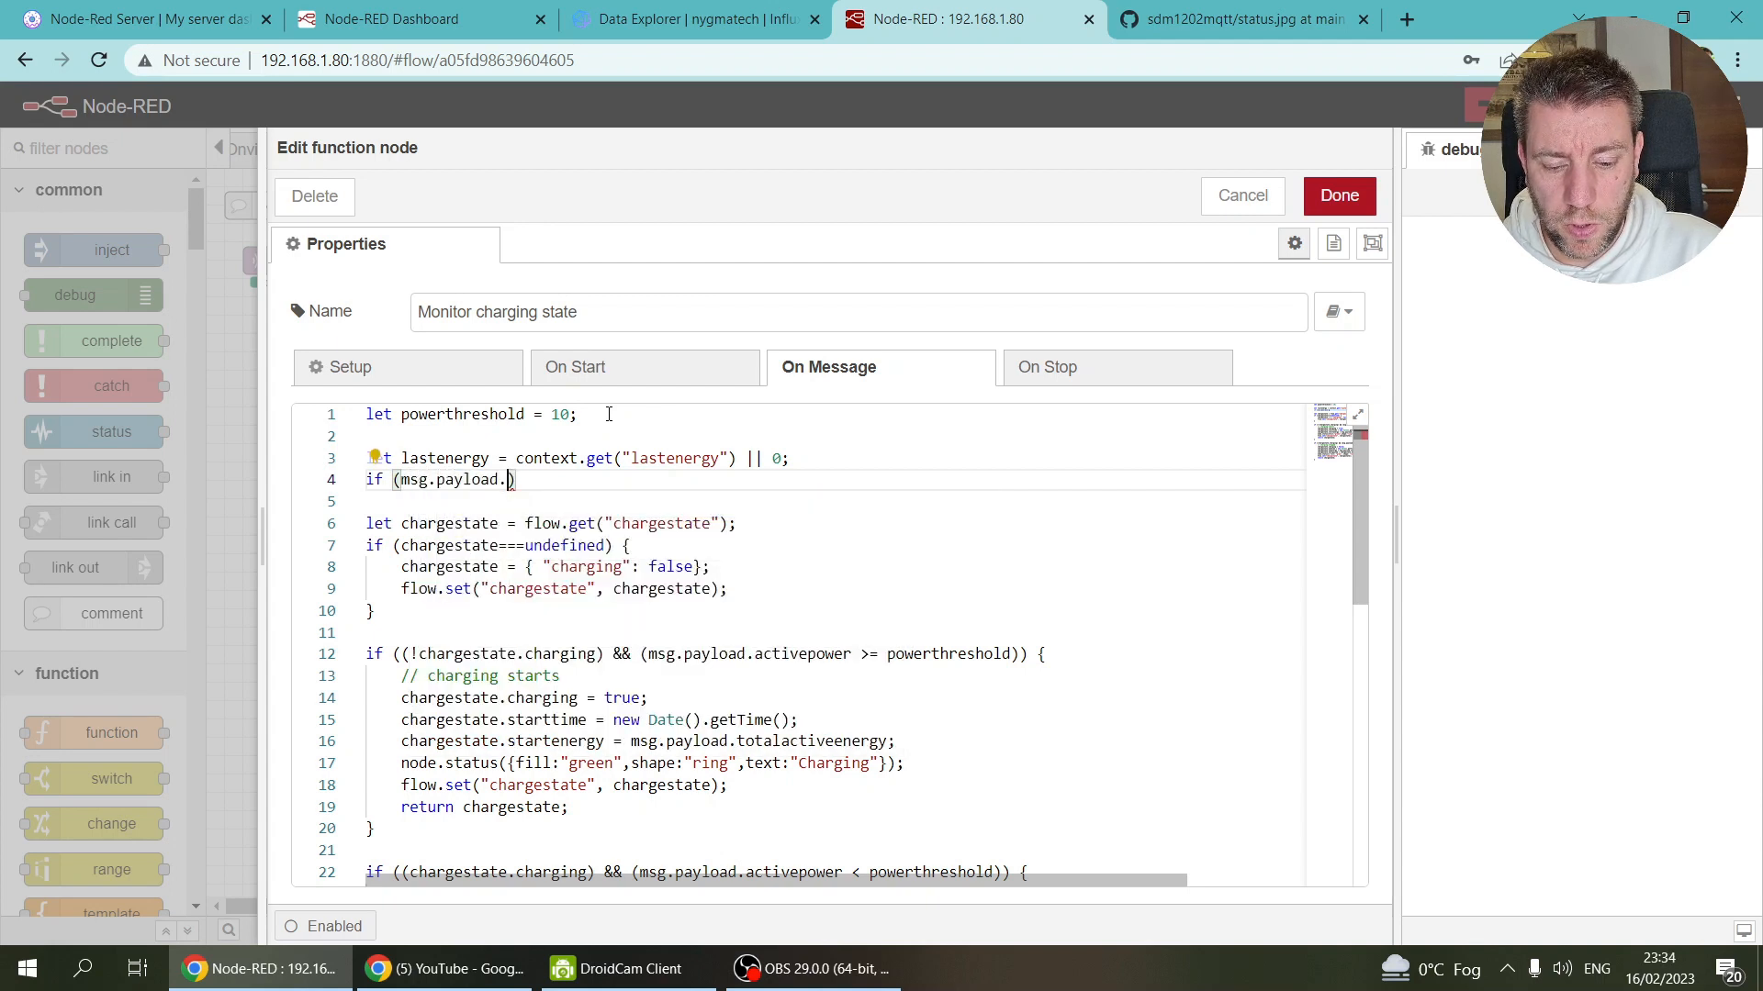
text(totalactiveenergy>0)
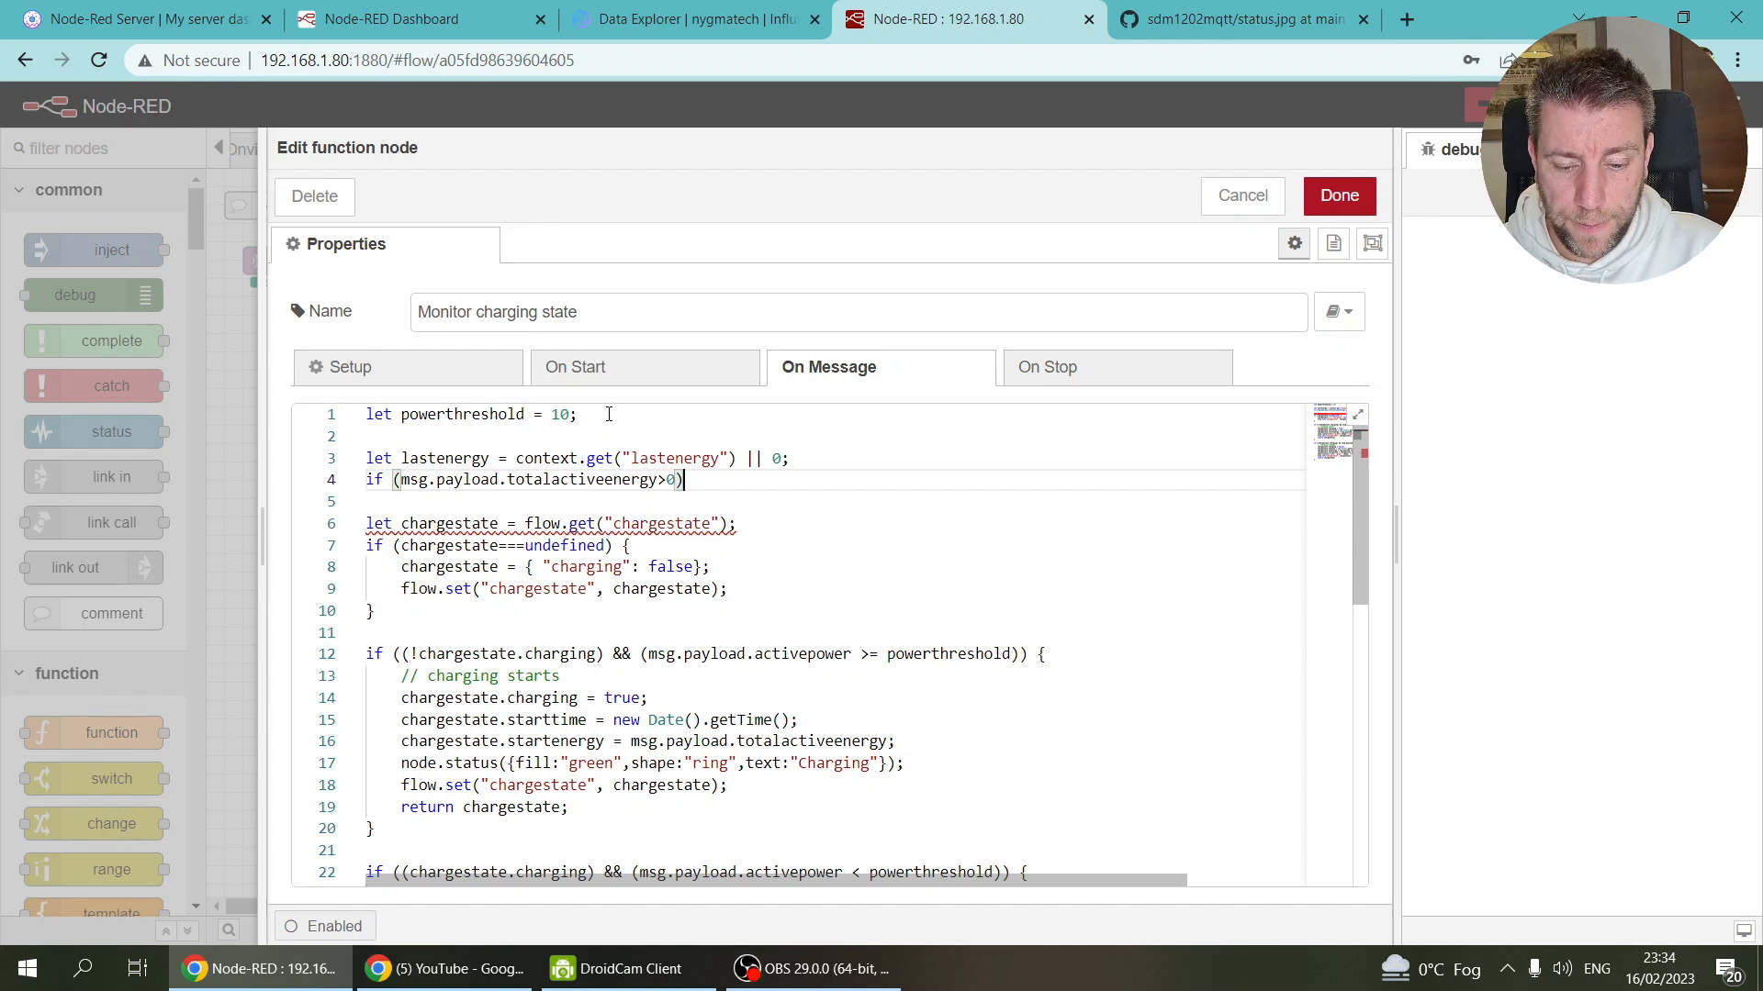
text({)
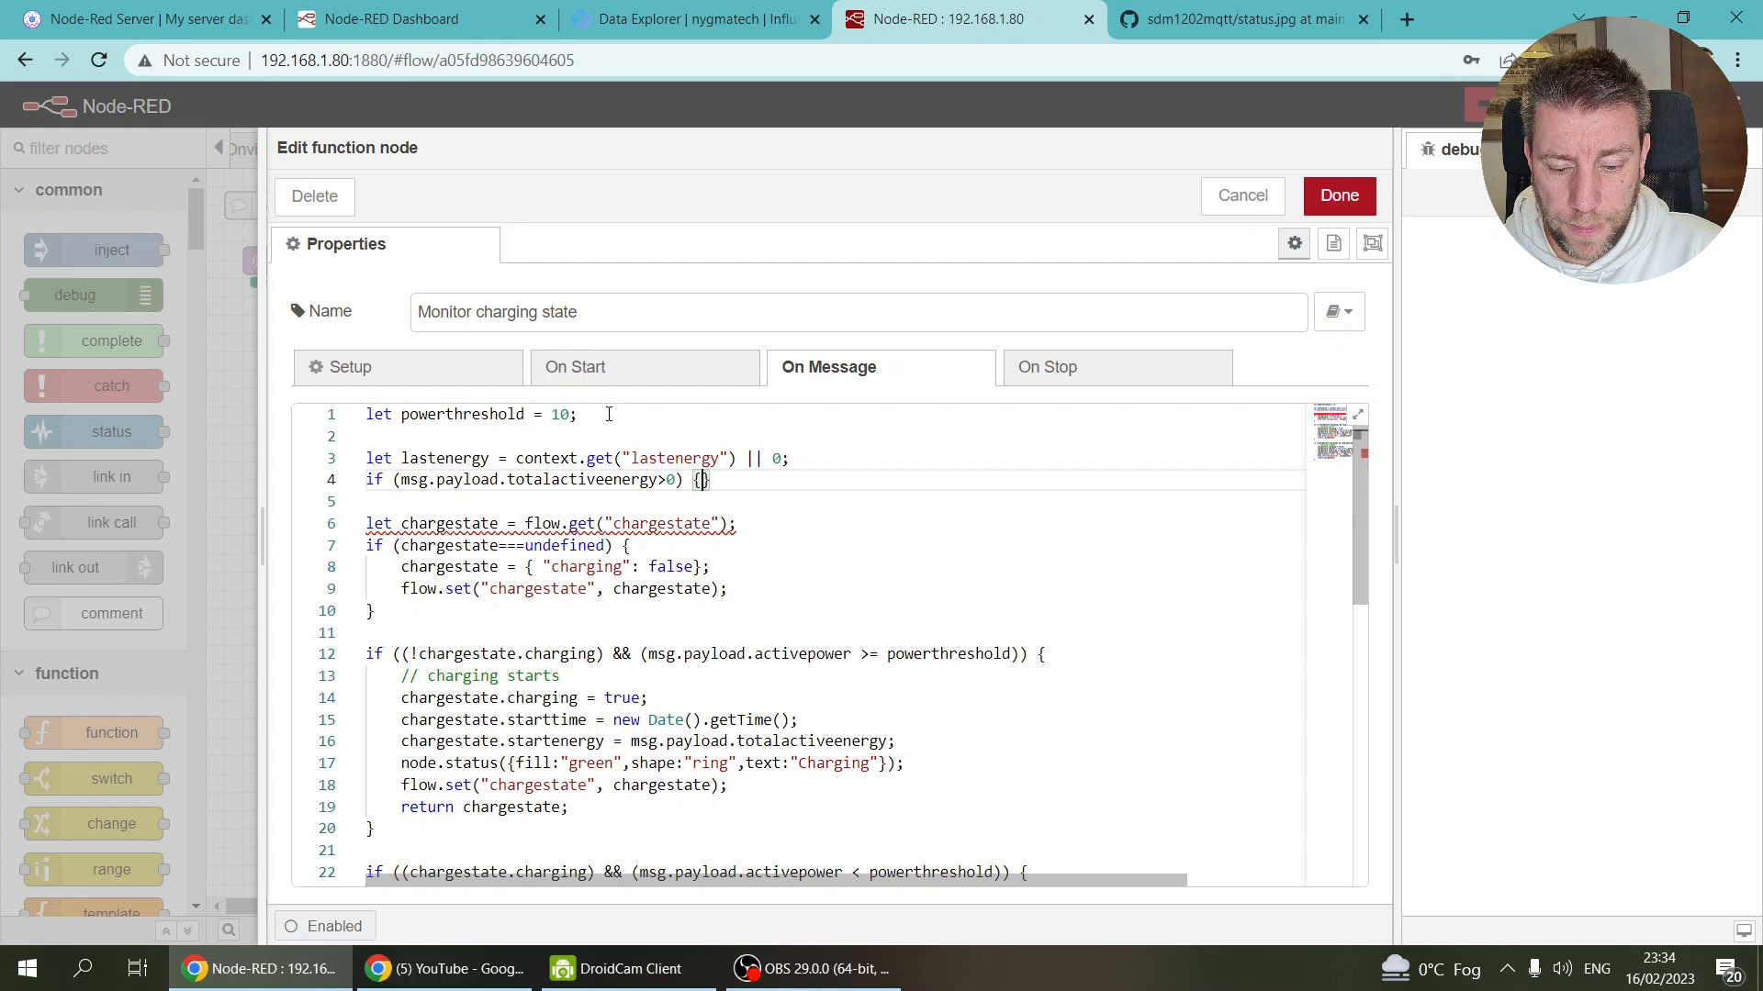
key(Return)
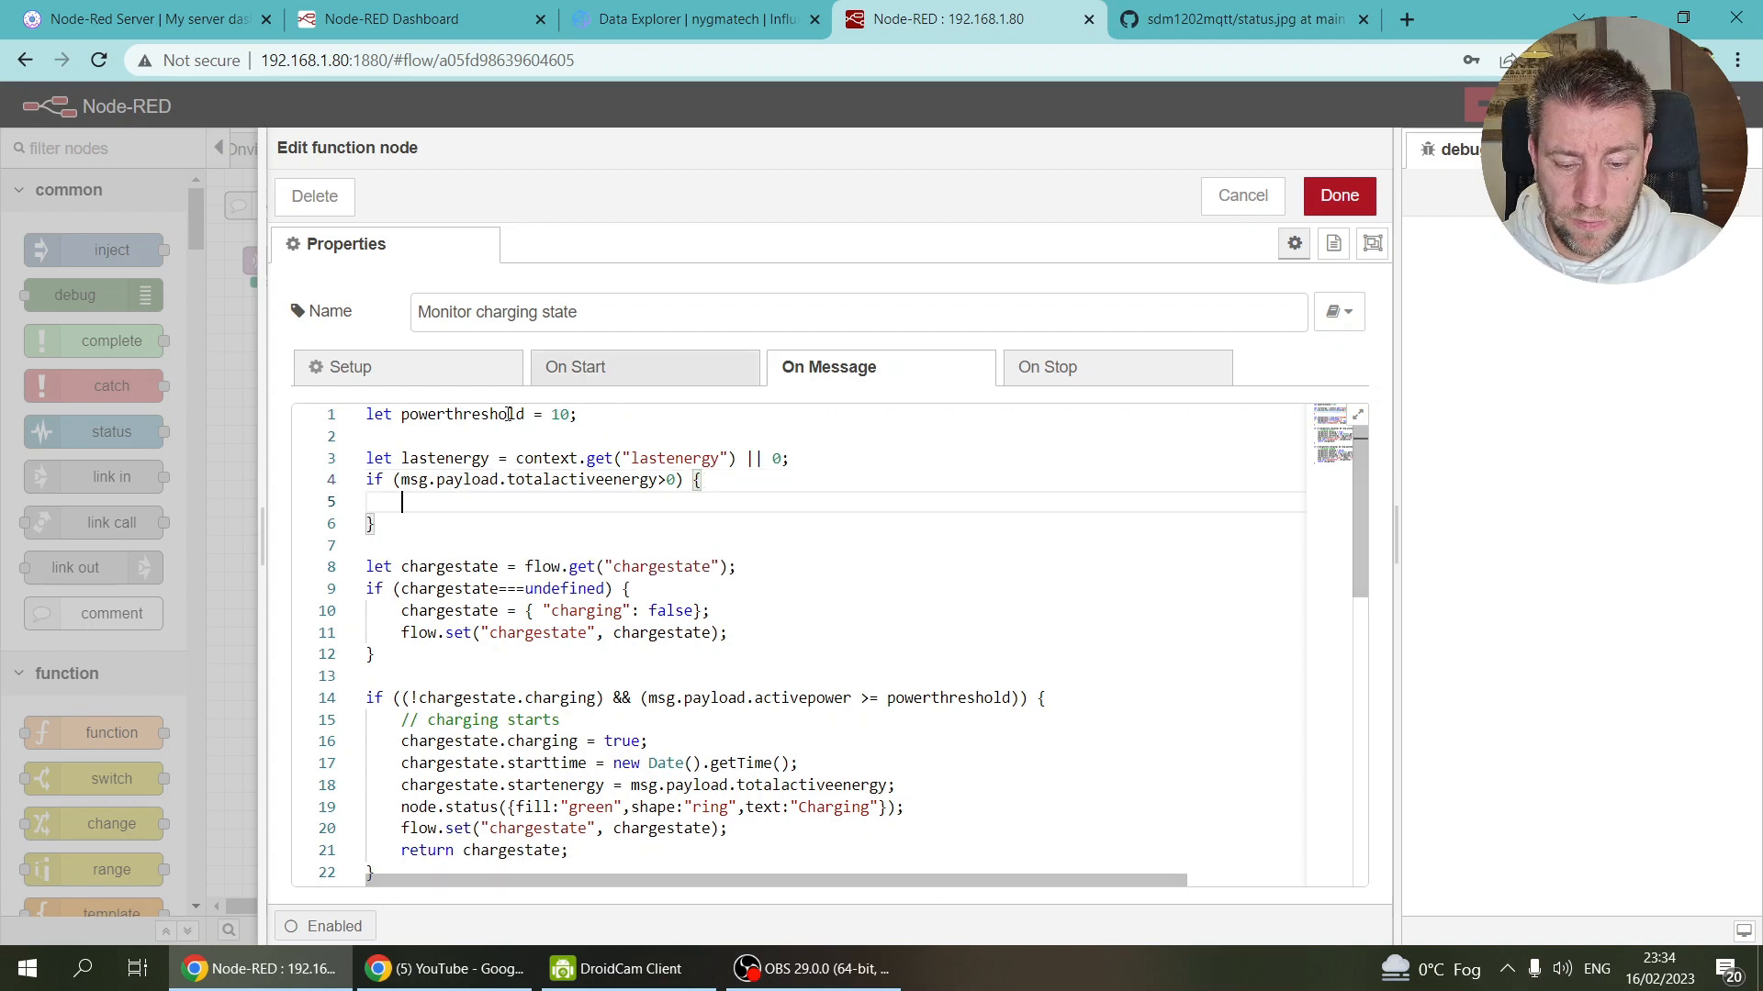
Step: Inside the if block, write context.set("lastenergy", msg.payload.totalactiveenergy);
drag(516, 458, 731, 460)
key(ctrl+c)
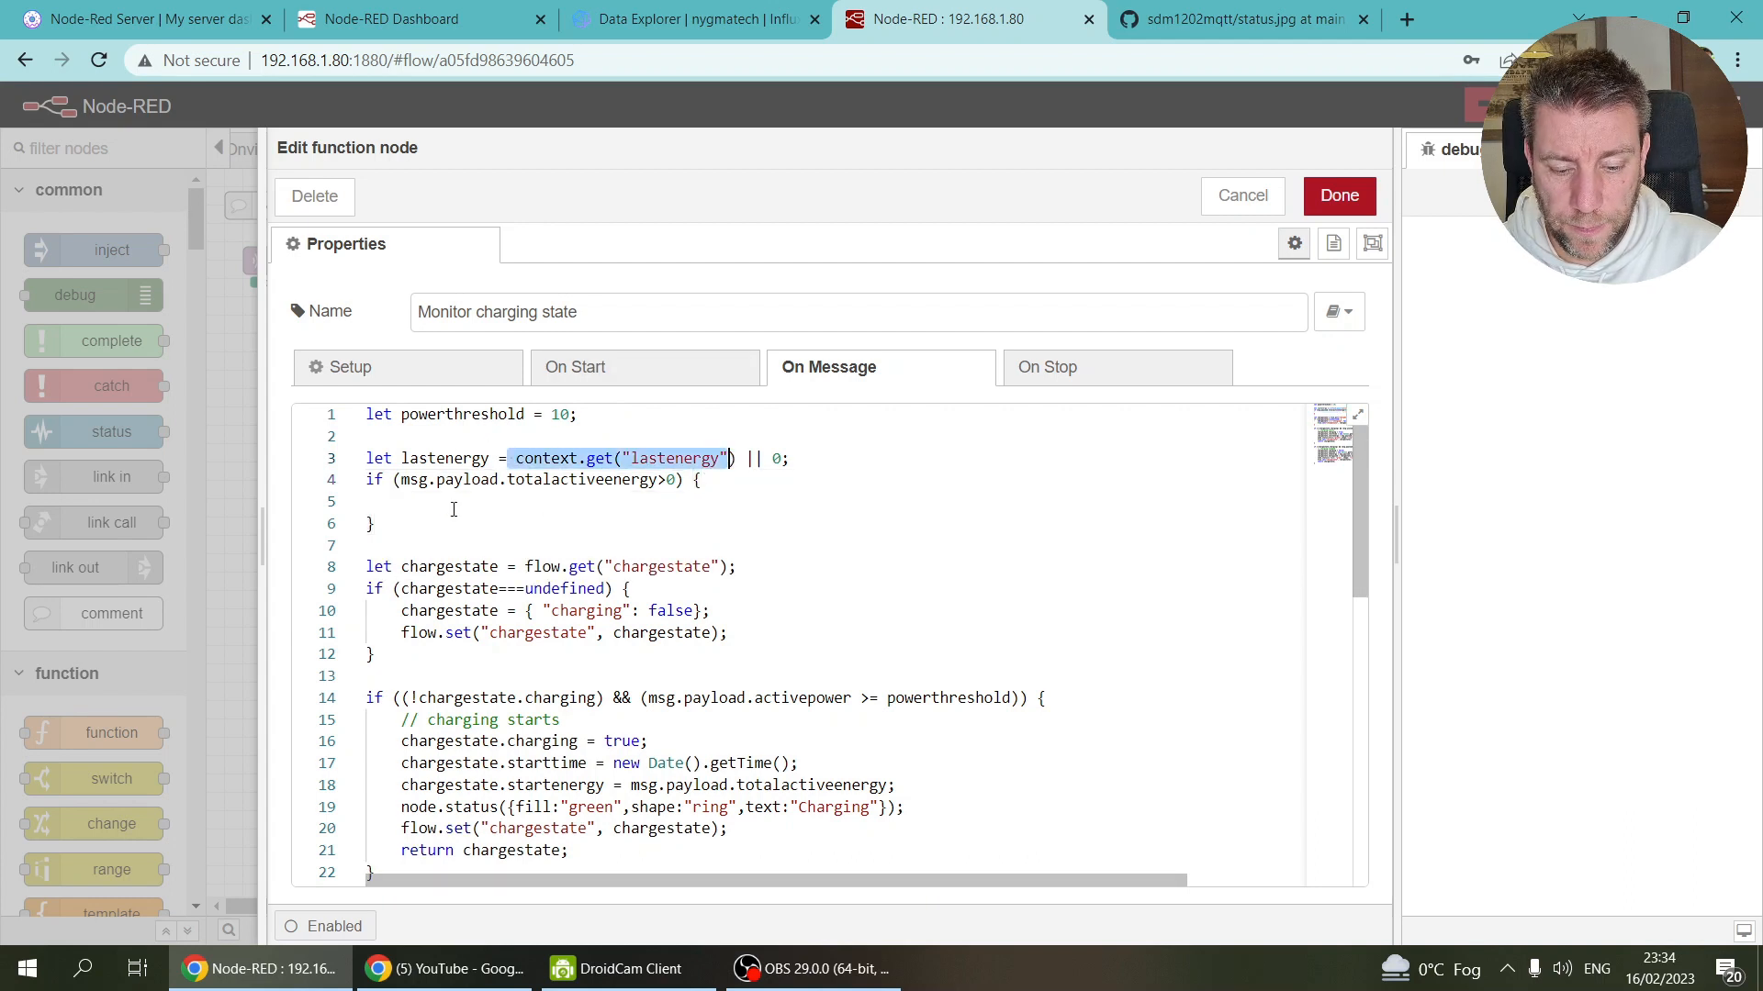
click(450, 508)
key(ctrl+v)
click(481, 503)
key(BackSpace)
text(s)
drag(401, 480, 658, 479)
key(ctrl+c)
click(639, 501)
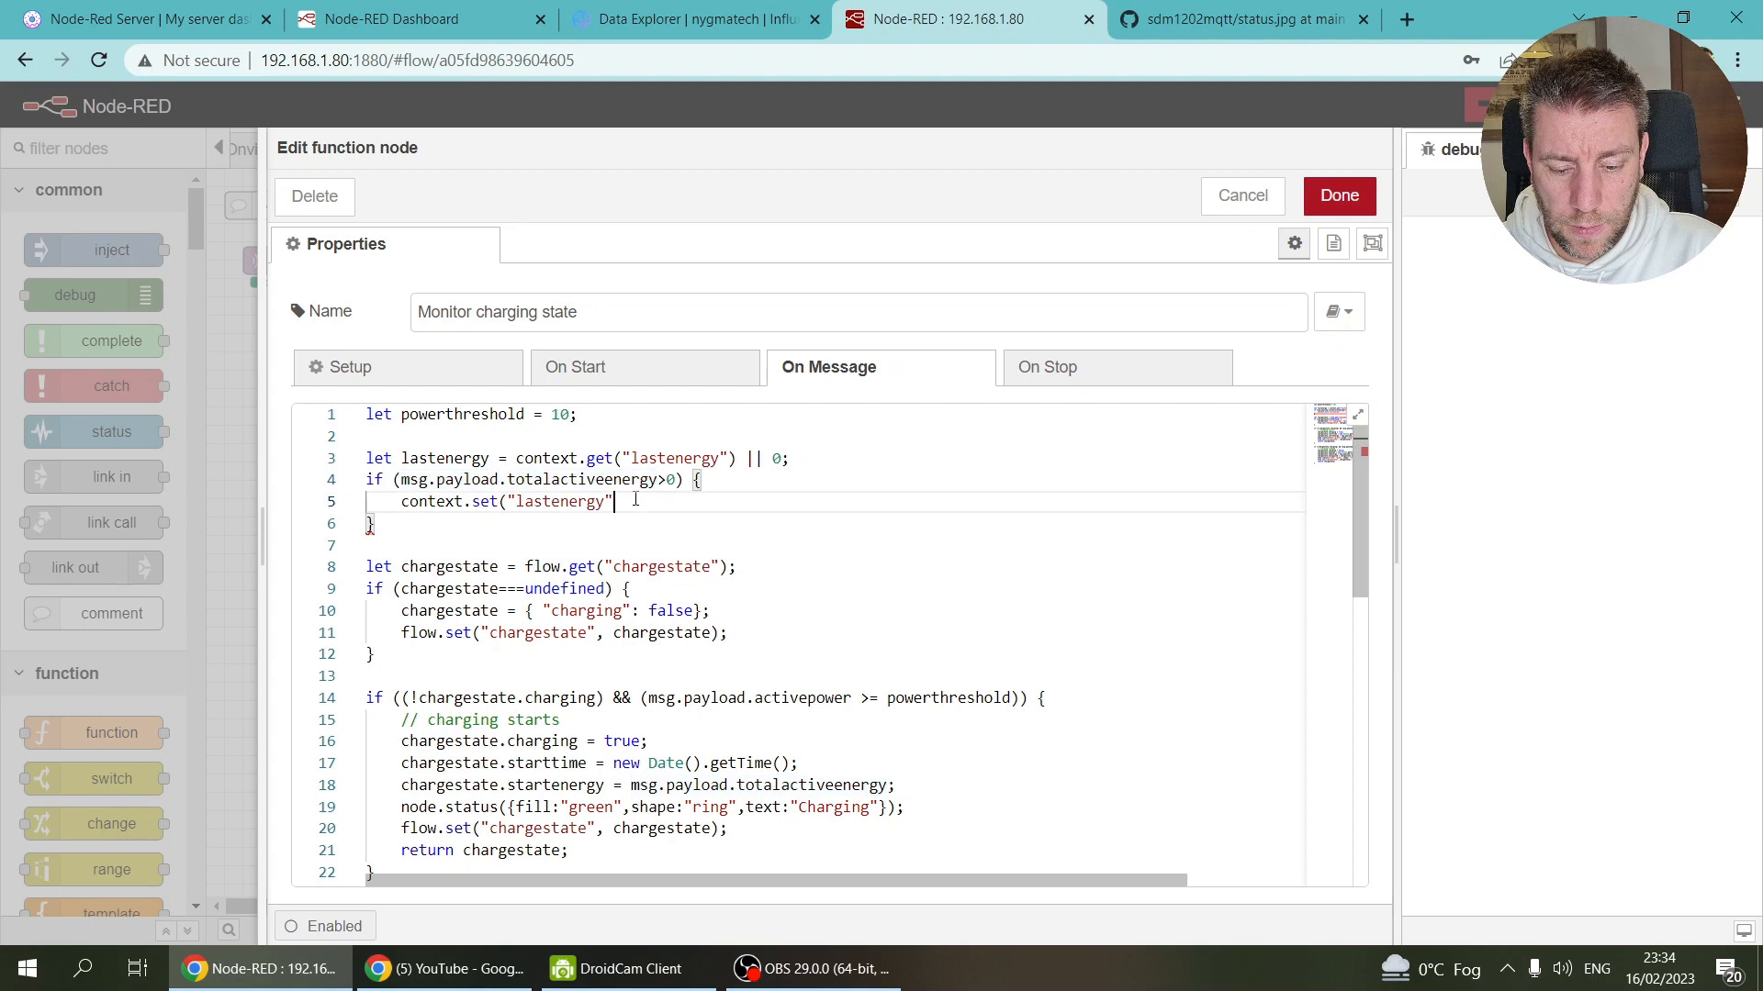
text(,)
key(ctrl+v)
text())
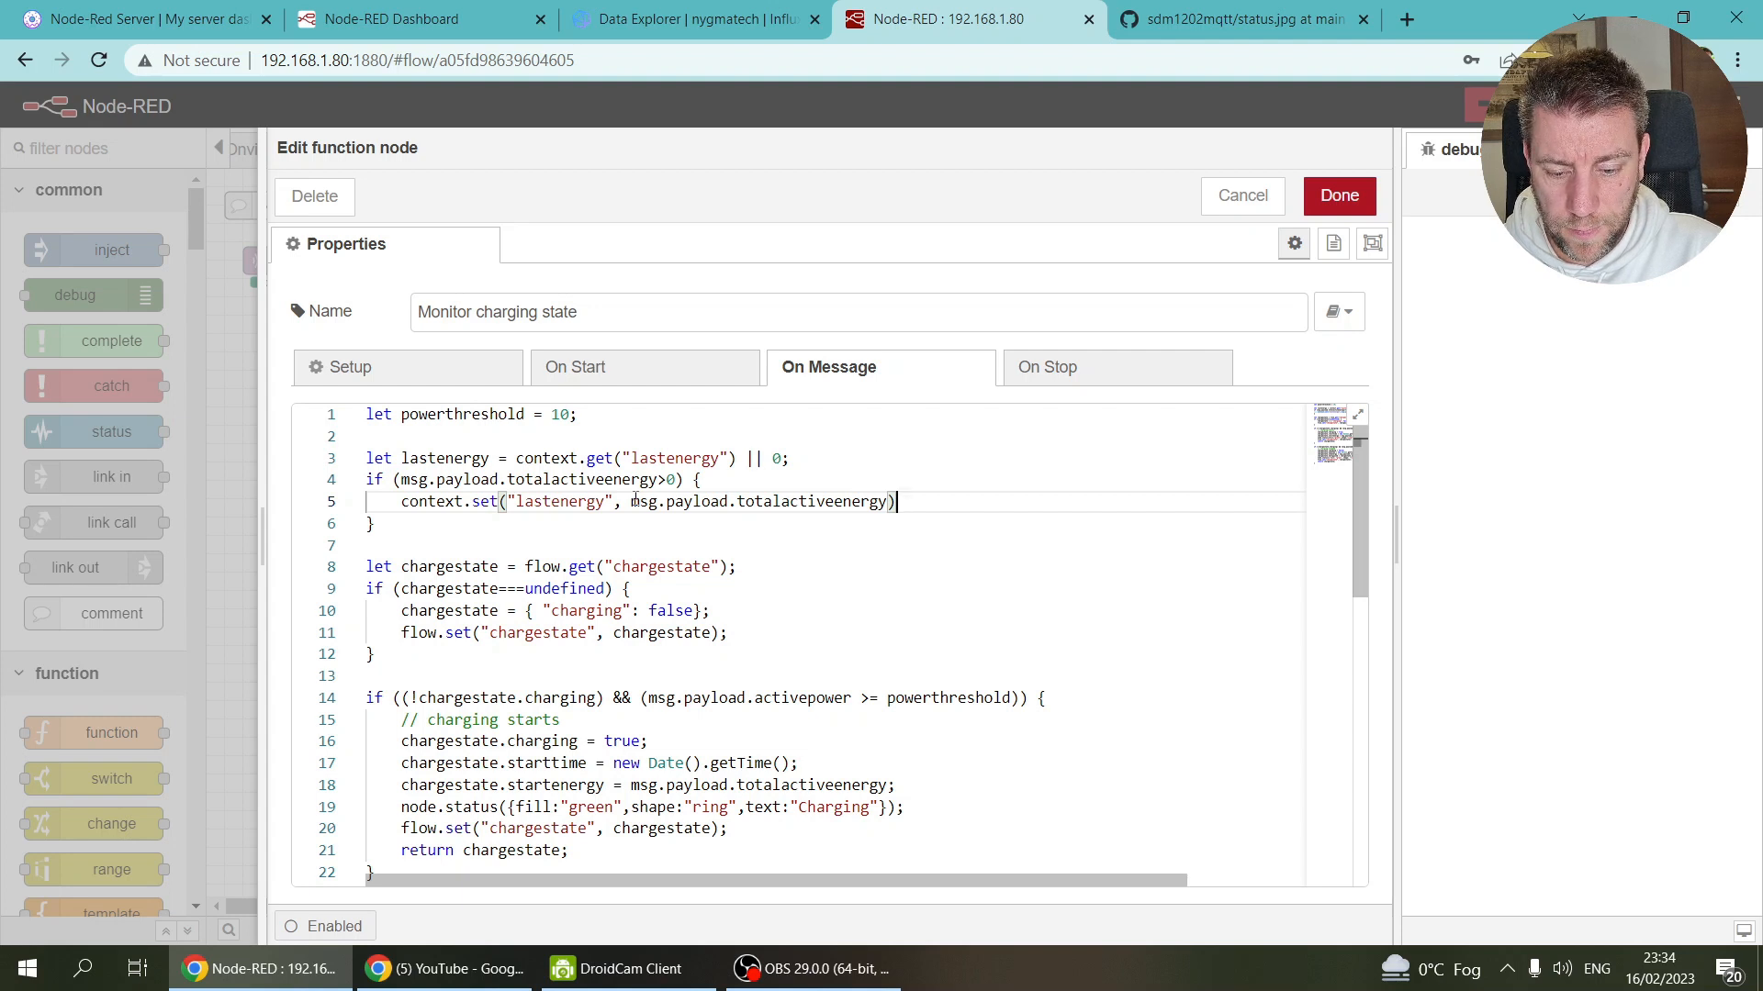
text(;)
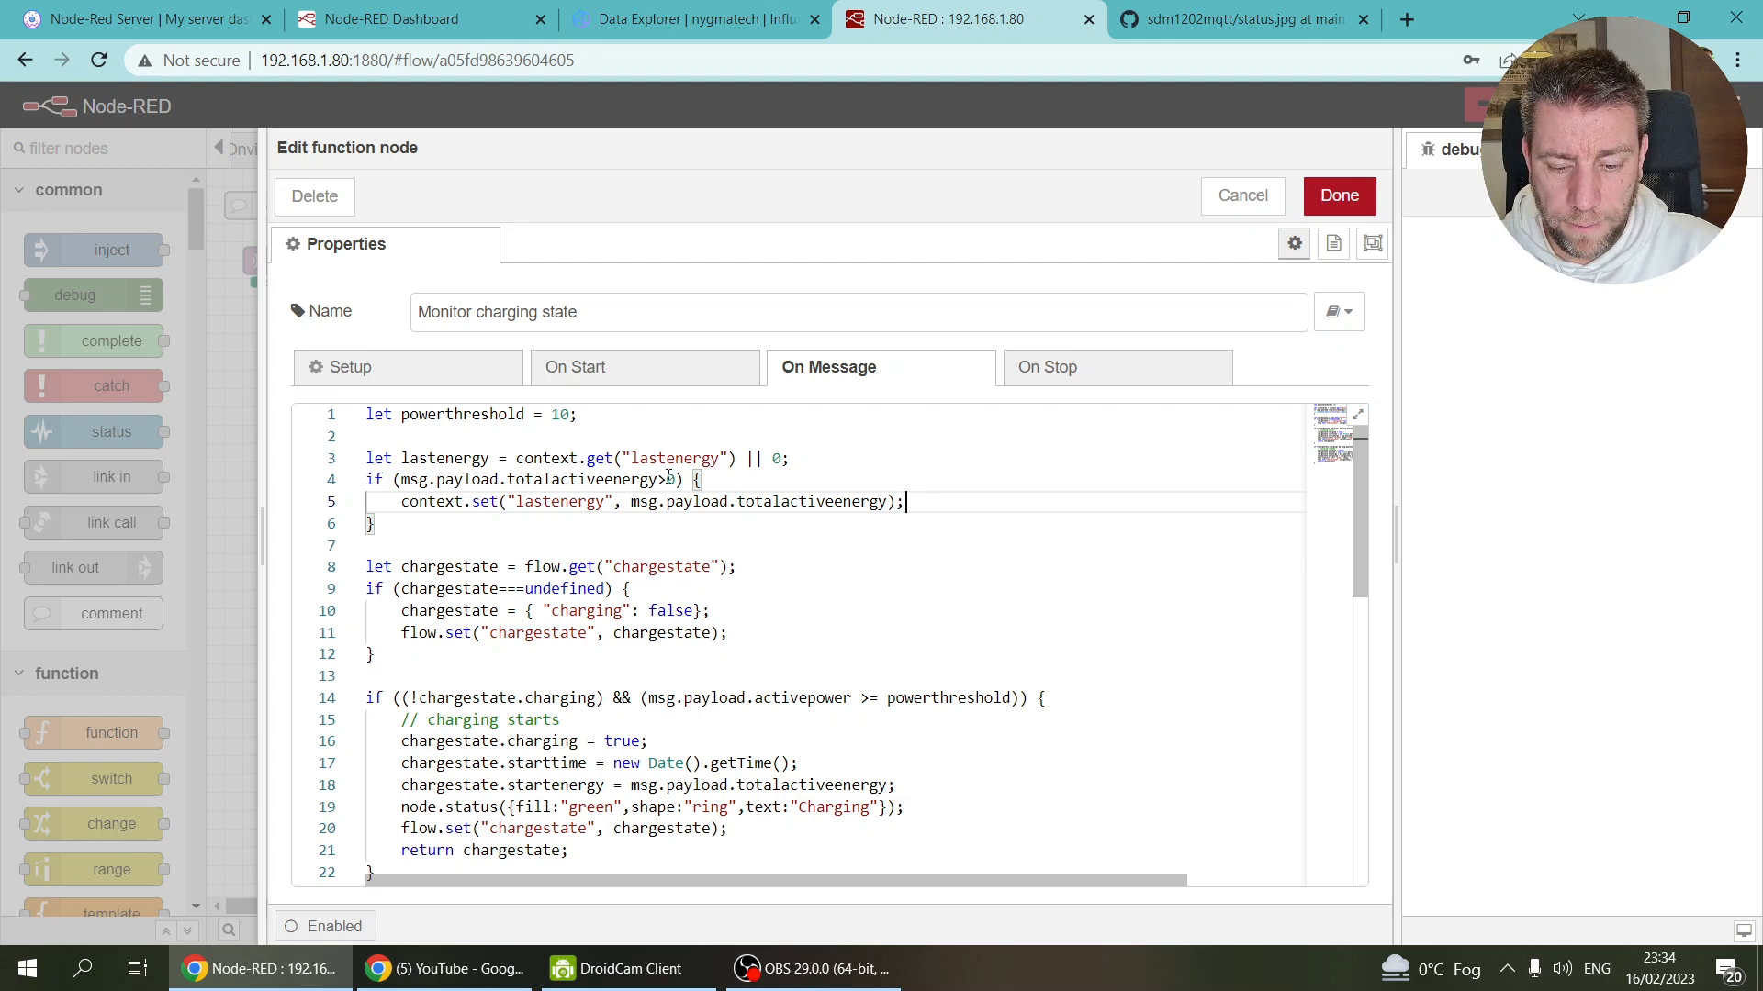
Step: Change the if condition to msg.payload.totalactiveenergy===-1
click(676, 481)
key(BackSpace)
key(BackSpace)
text(===-1)
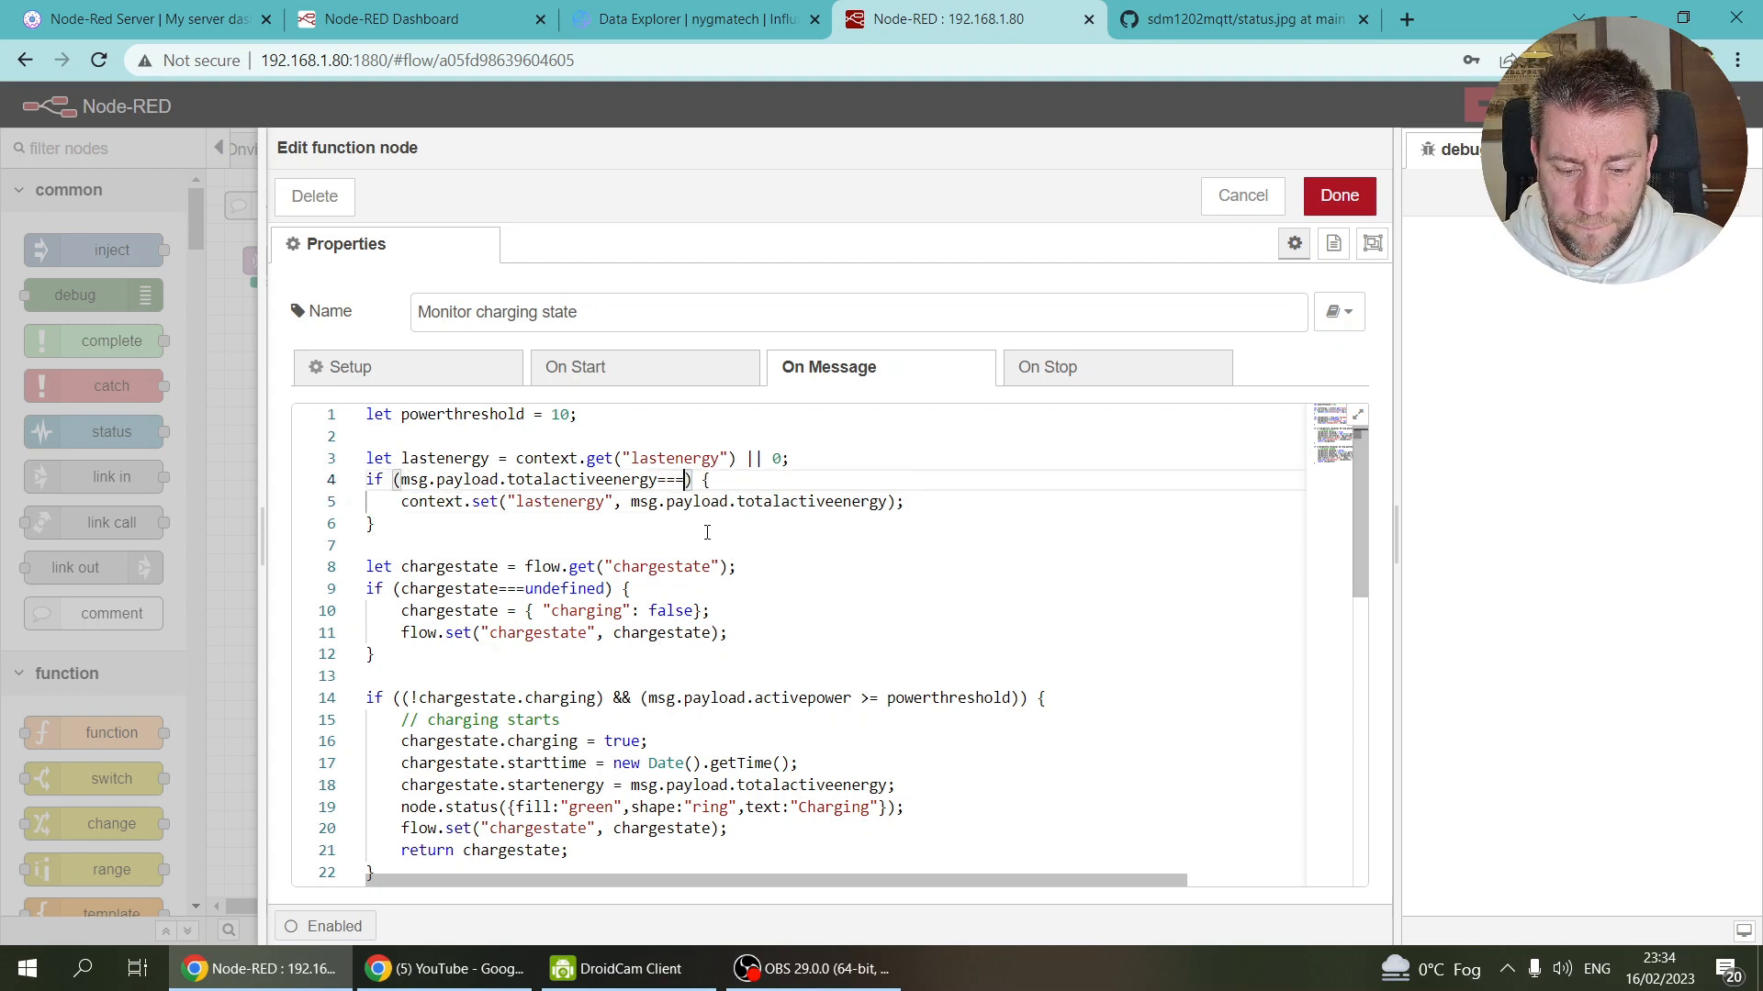
click(768, 466)
Step: Add an else block containing the context.set("lastenergy", msg.payload.totalactiveenergy); statement
click(400, 527)
text(else {)
key(Return)
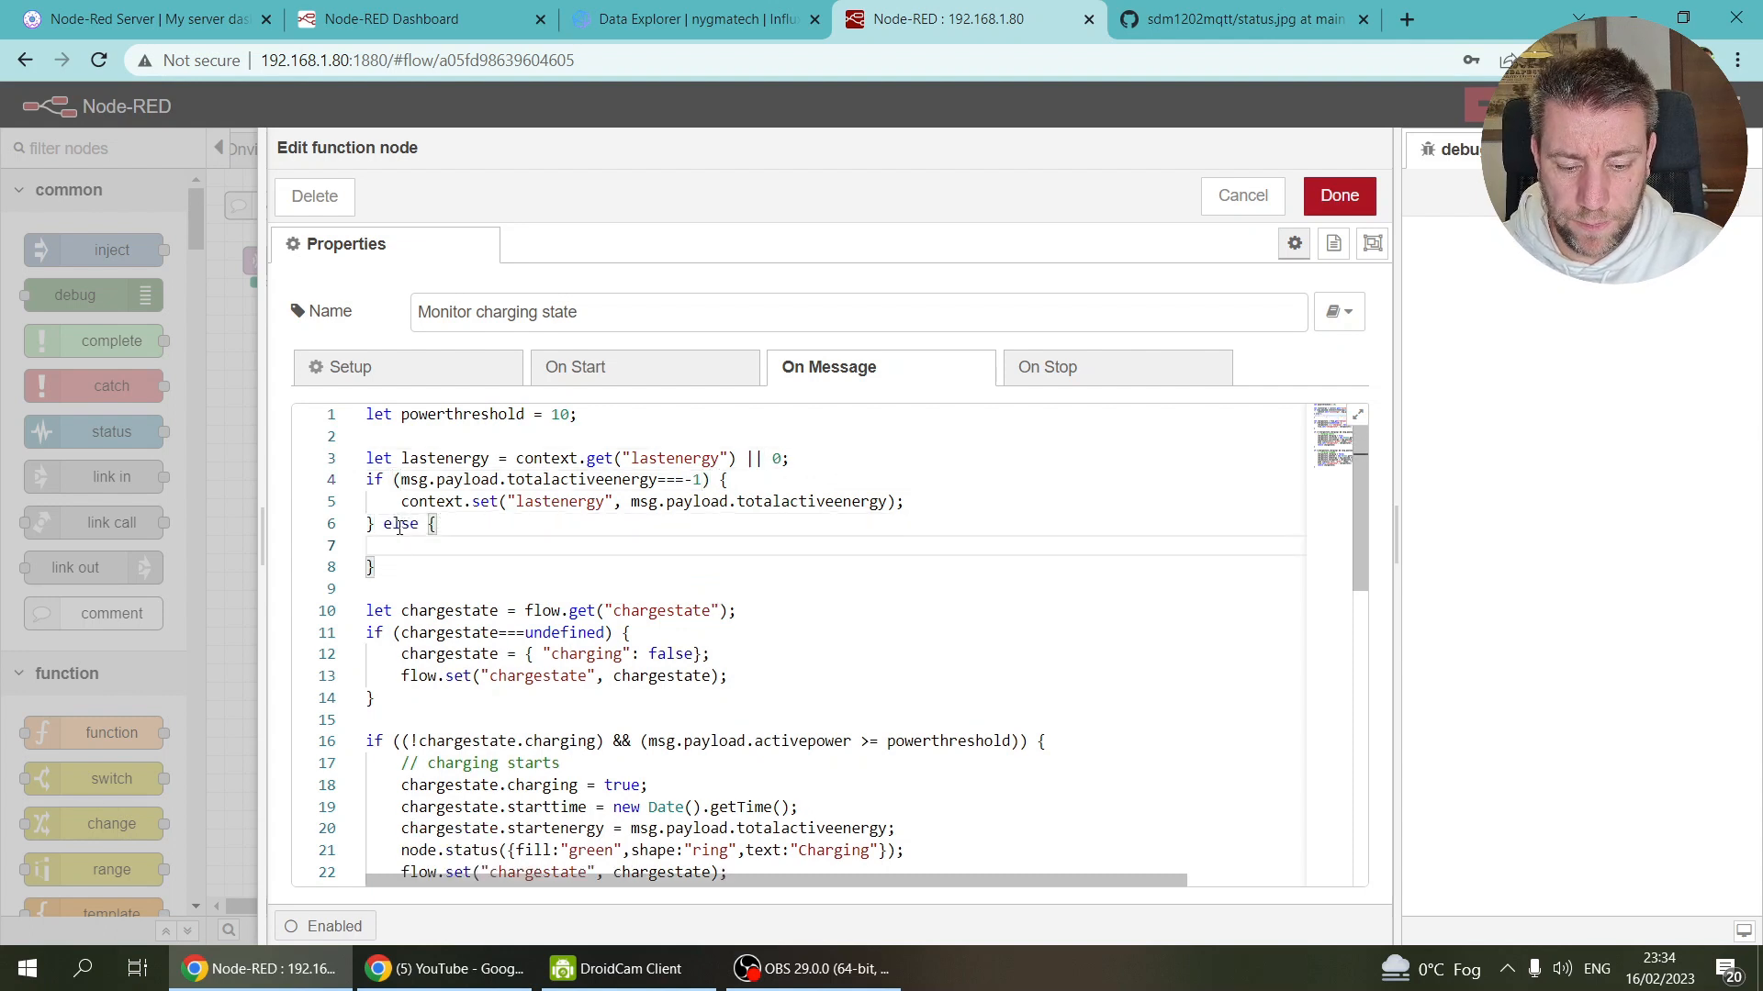
drag(927, 504, 402, 505)
key(ctrl+c)
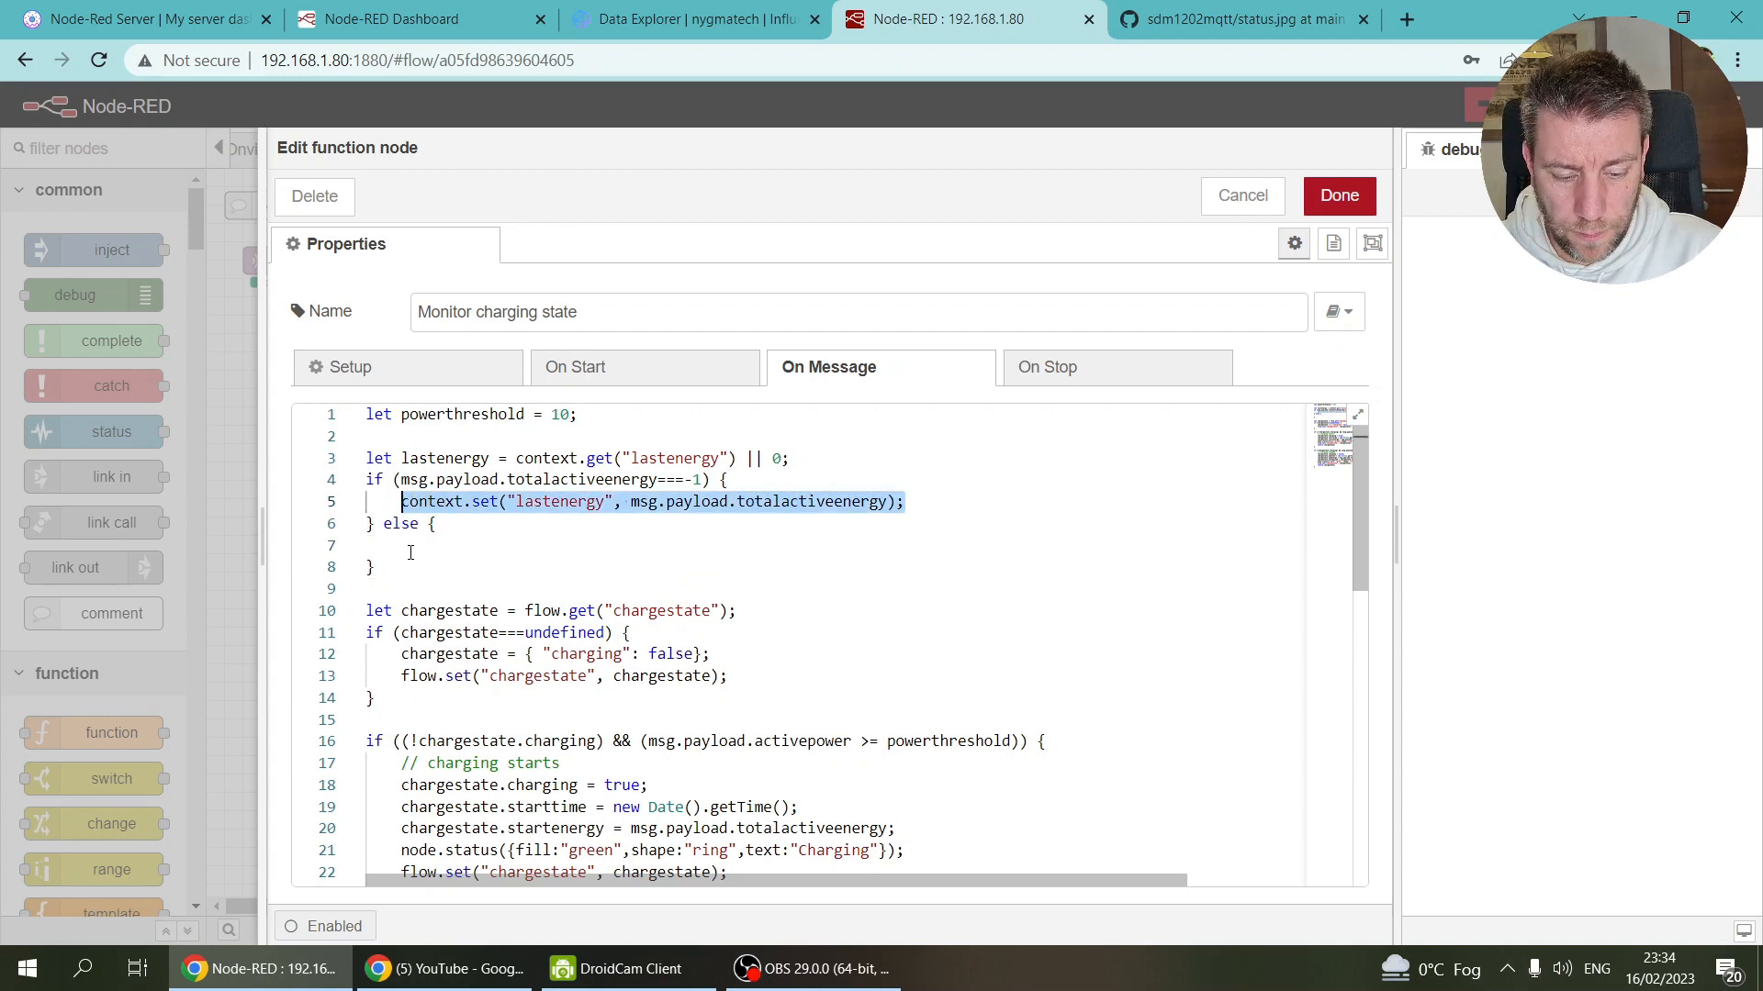
click(418, 547)
key(ctrl+v)
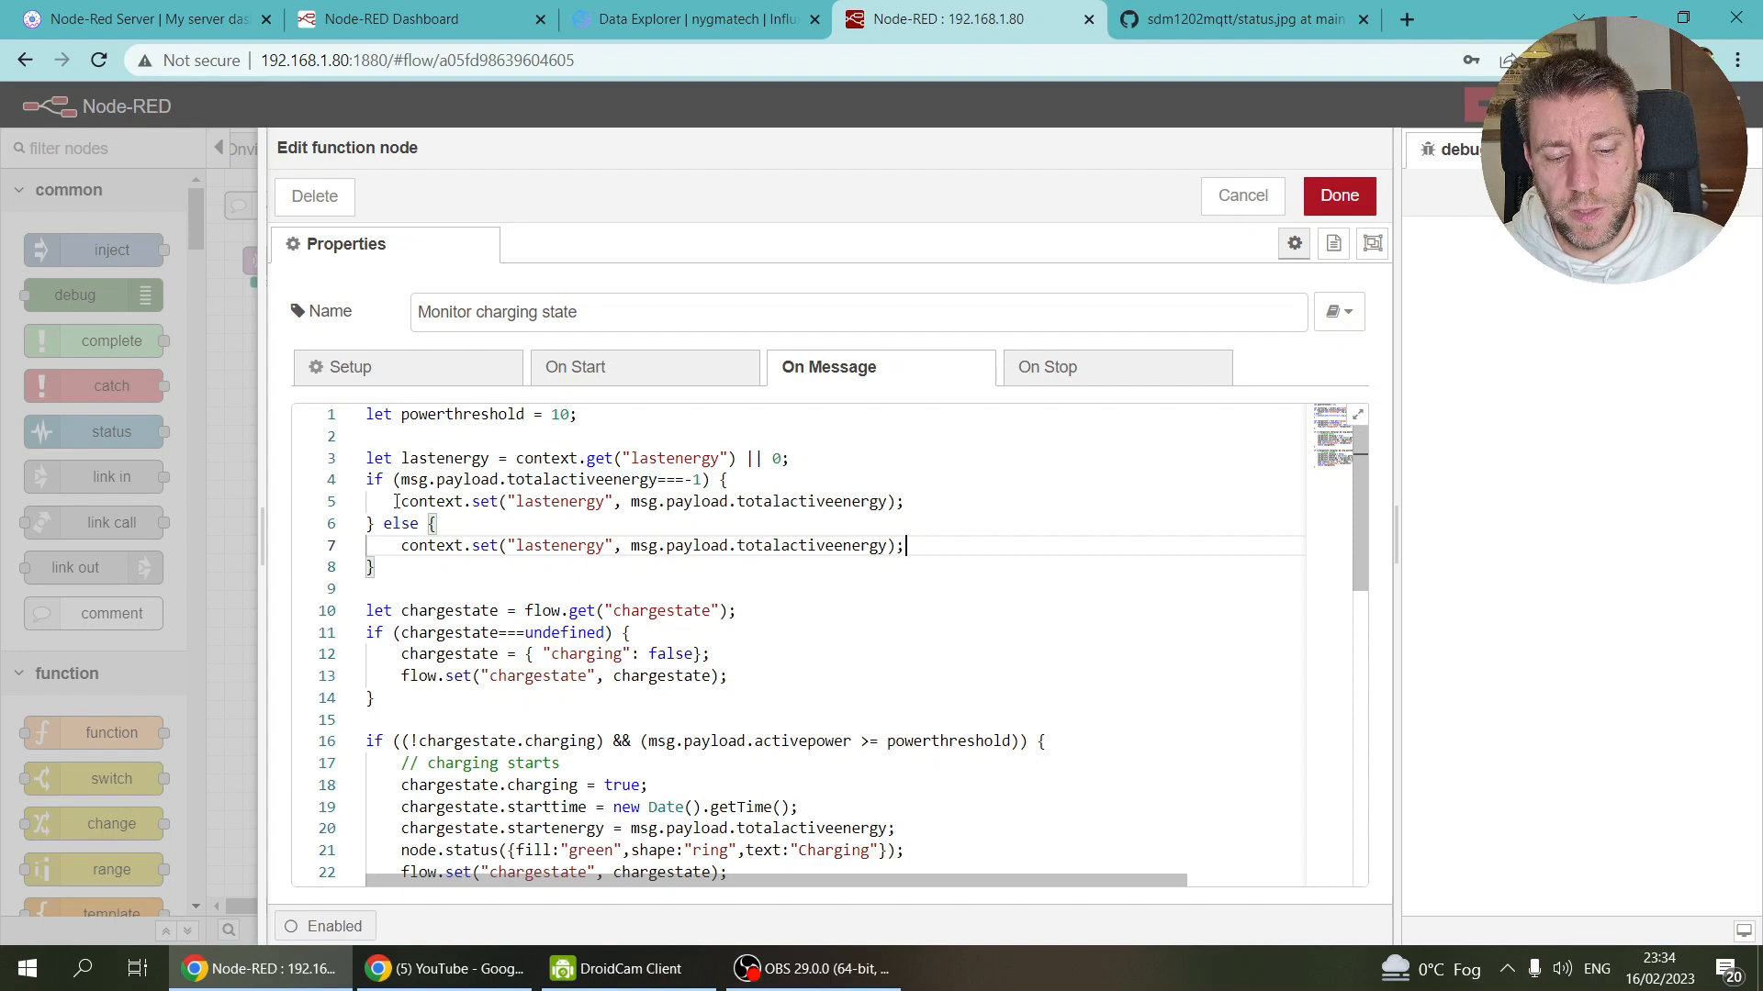
Step: Replace the if block's body with msg.payload.totalactiveenergy = lastenergy;
drag(401, 479, 659, 479)
drag(401, 503, 921, 503)
key(ctrl+v)
text(=)
double_click(445, 460)
key(ctrl+c)
click(726, 503)
key(ctrl+v)
text(;)
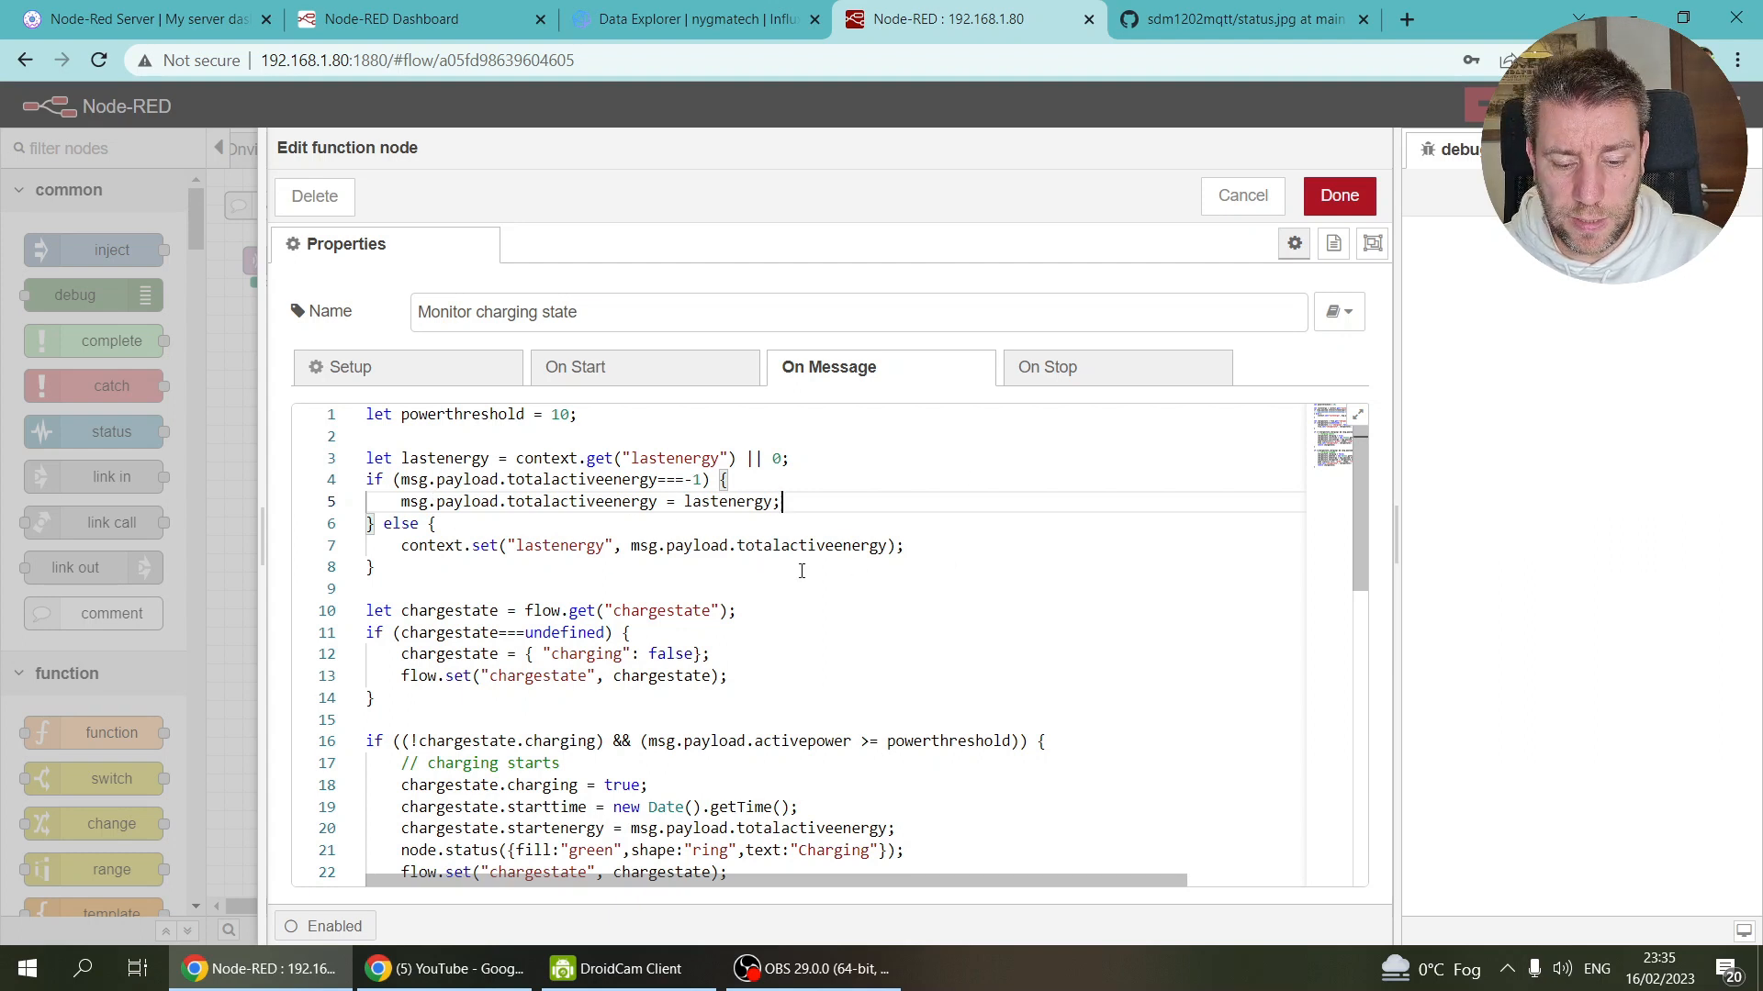
Step: Review the Monitor charging state code, confirm with Done, deploy with Ctrl+D, and dismiss the success notice
scroll(802, 571, down, 1)
scroll(709, 557, down, 2)
scroll(709, 557, up, 4)
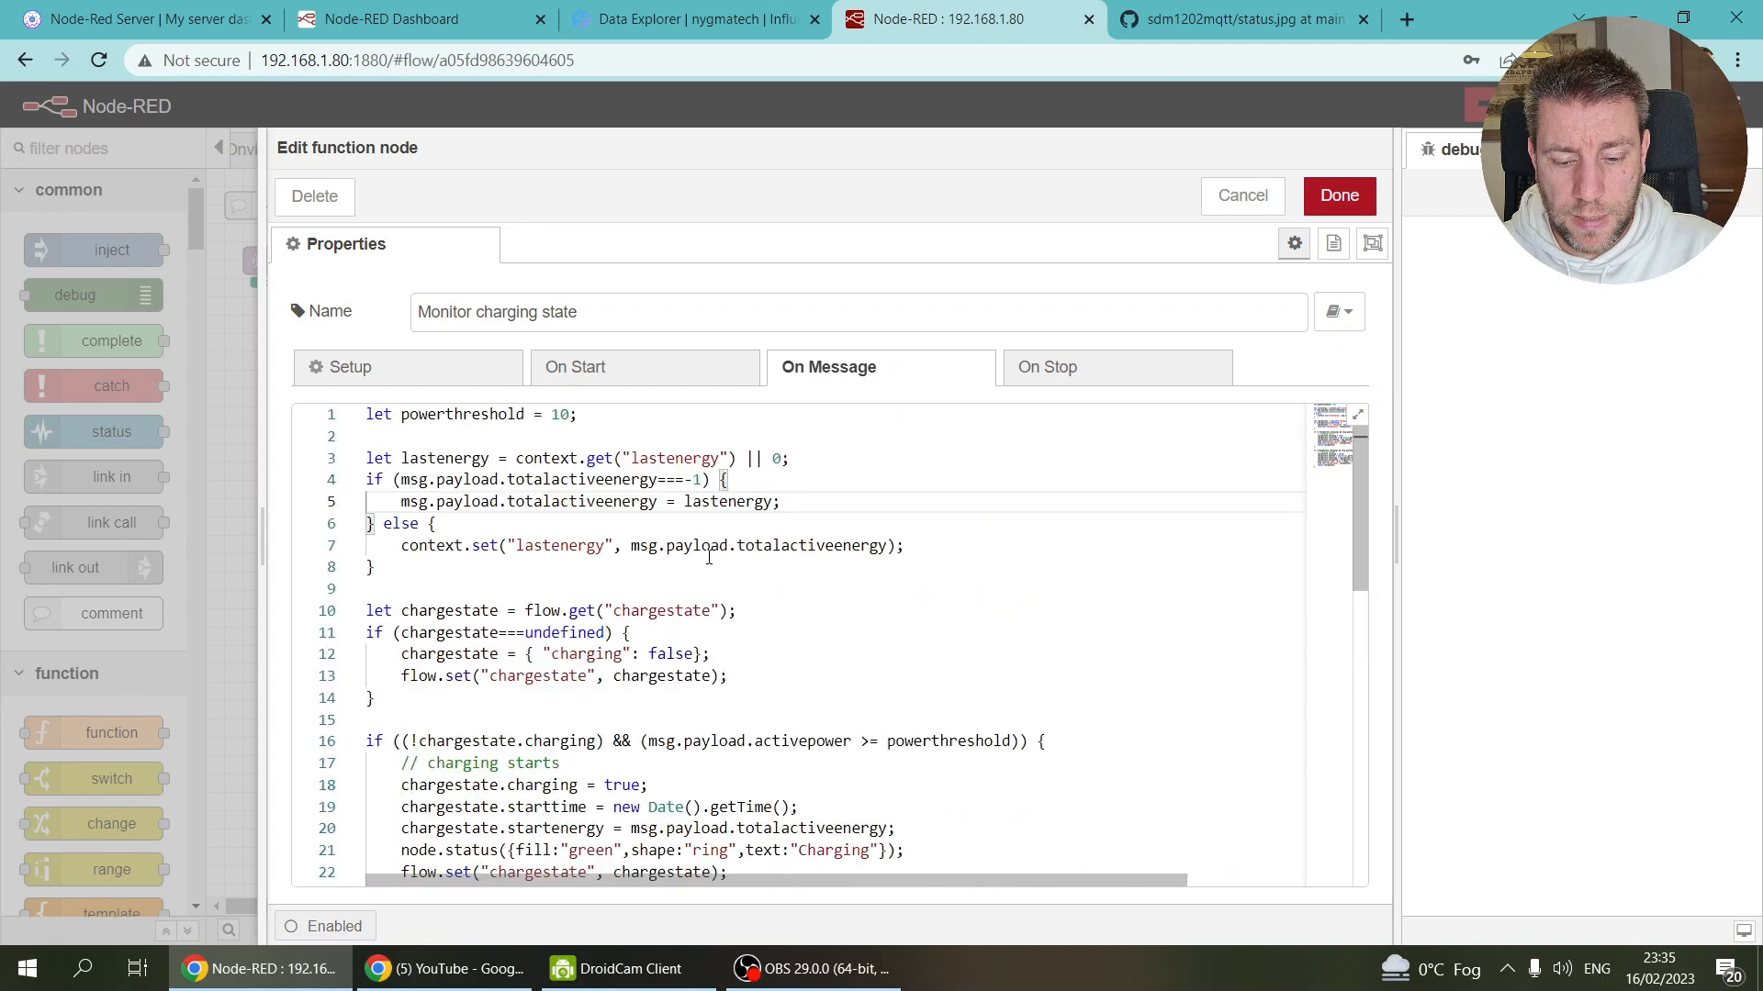
scroll(709, 558, down, 7)
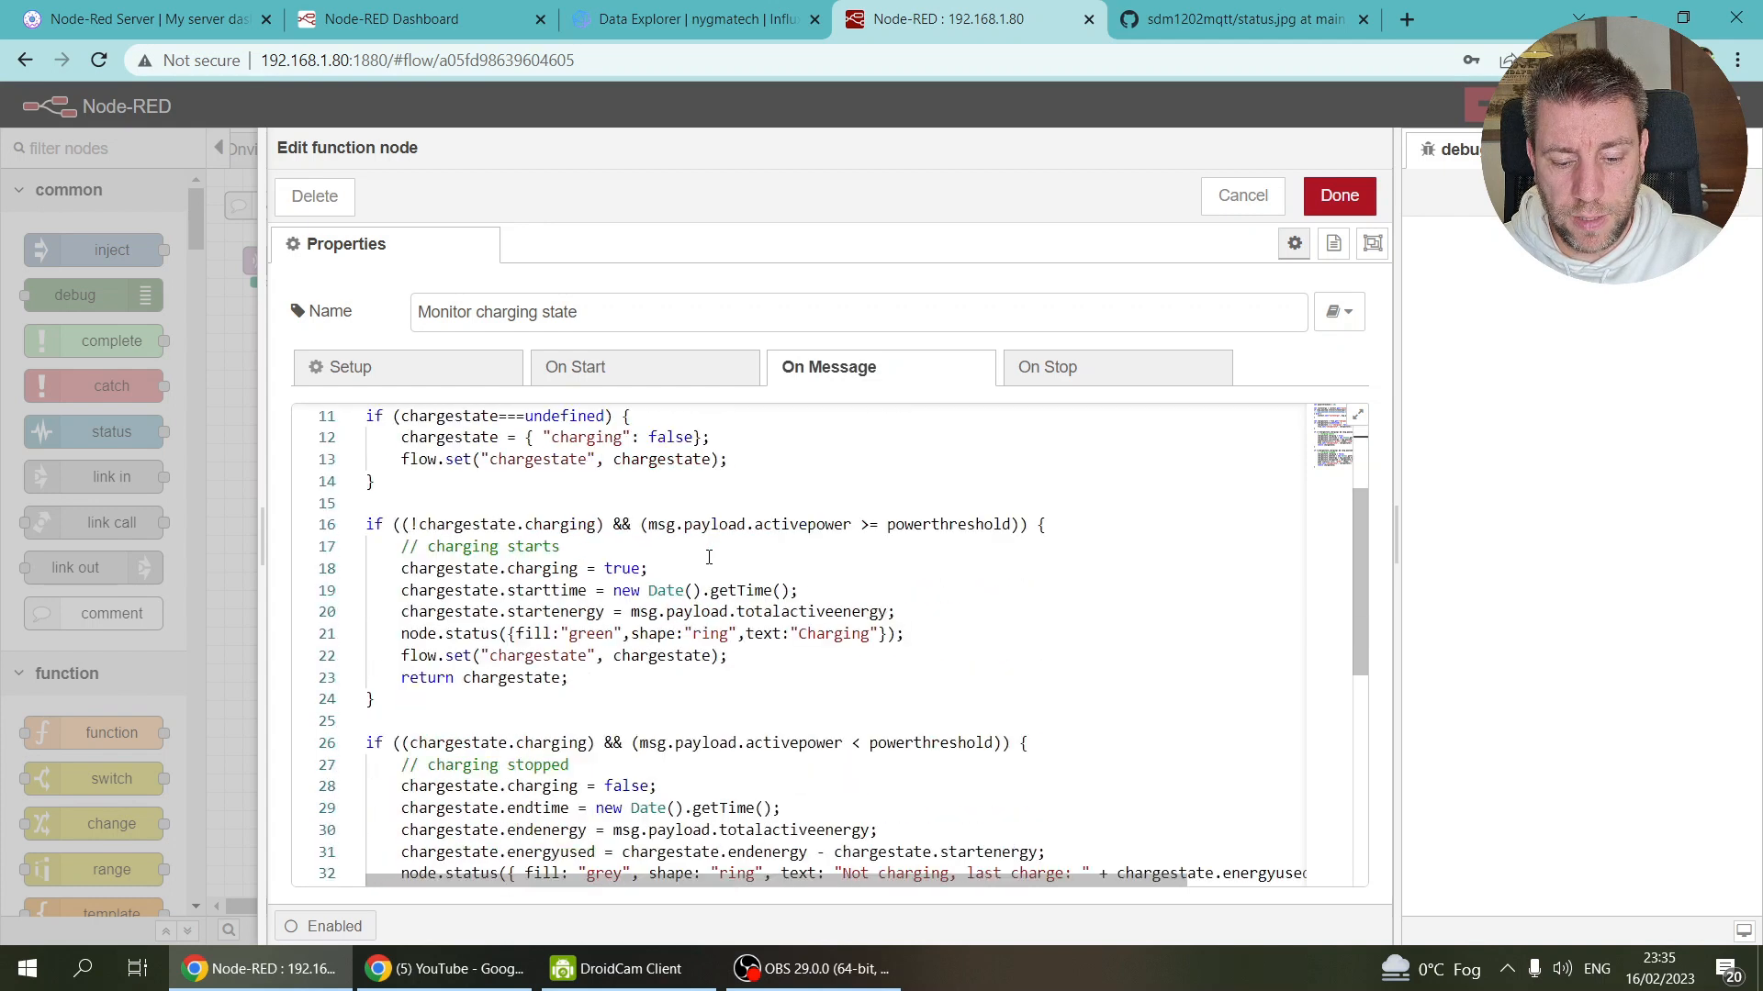
scroll(709, 557, up, 5)
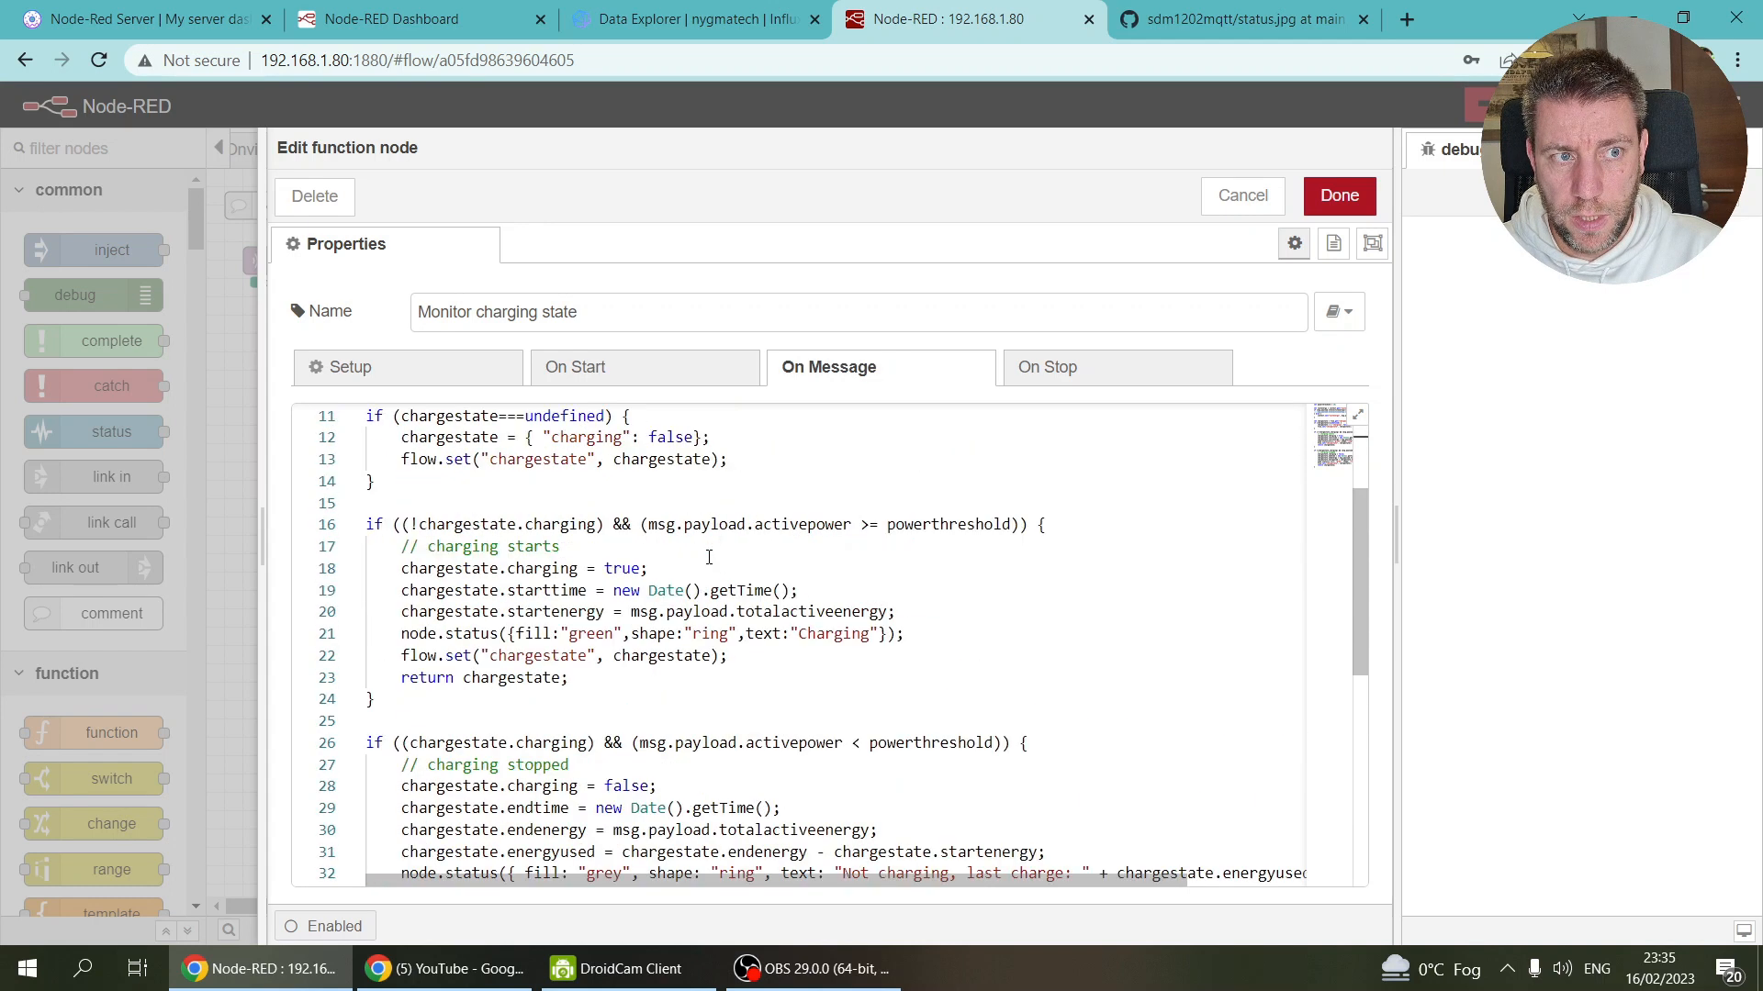
scroll(708, 557, up, 2)
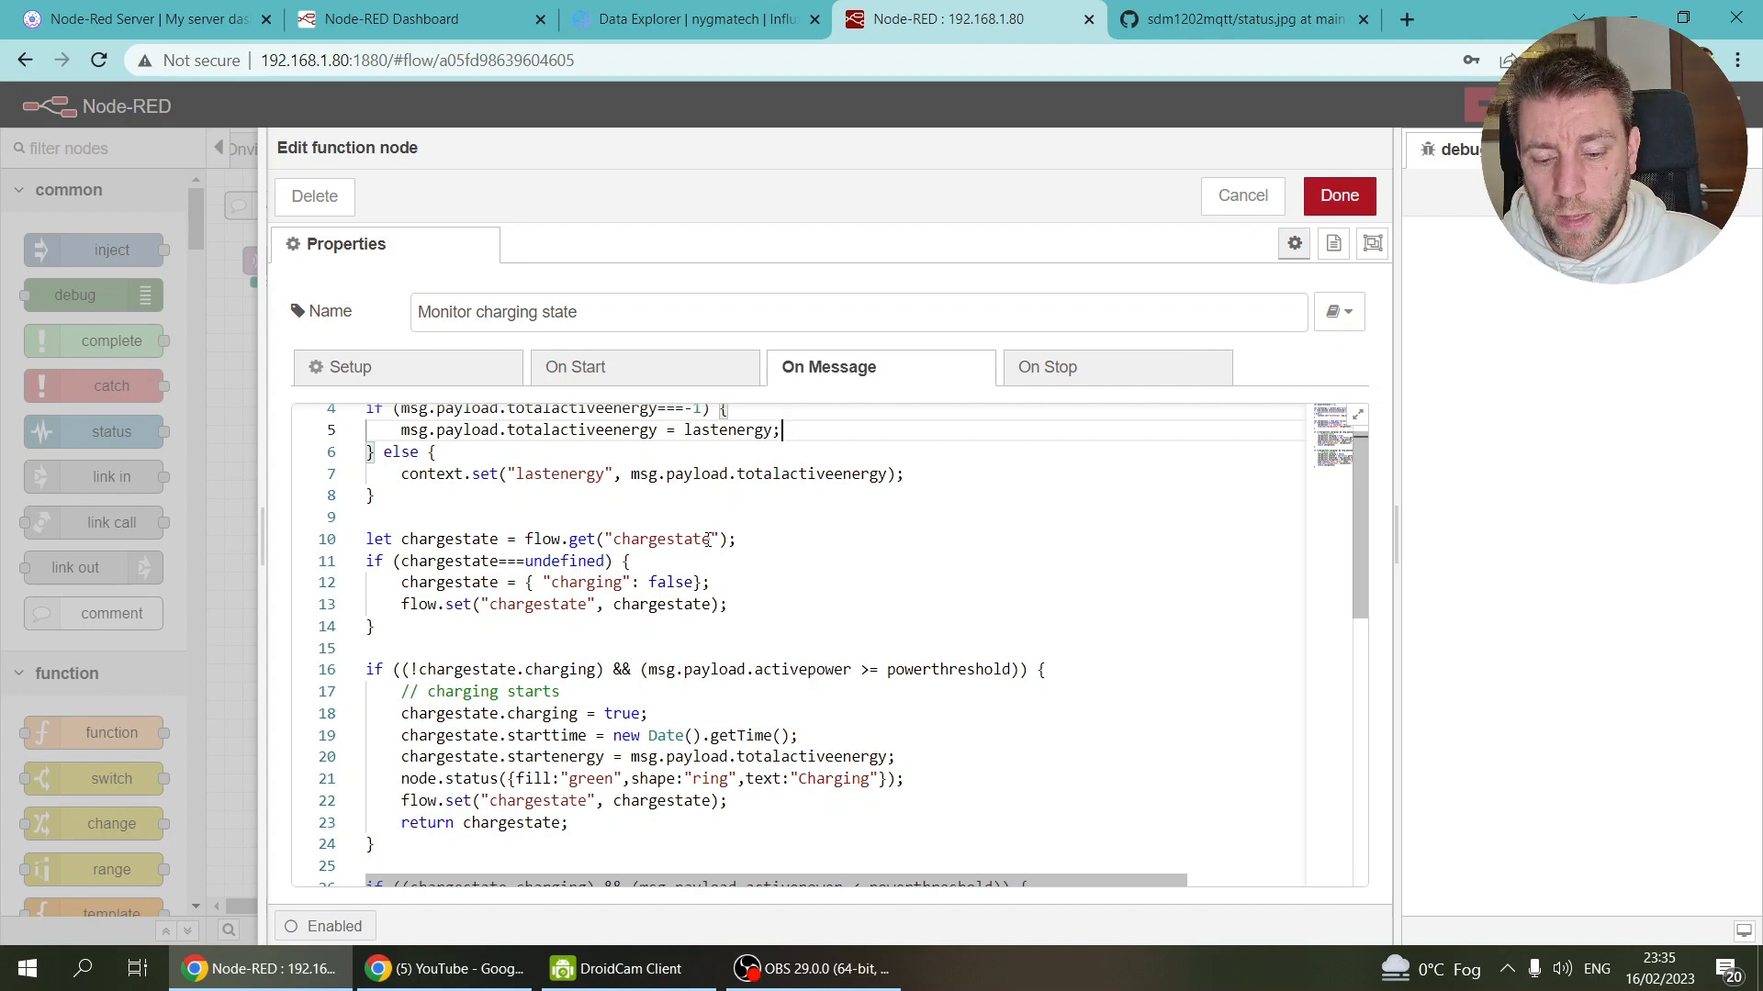
scroll(708, 540, up, 1)
scroll(708, 540, down, 4)
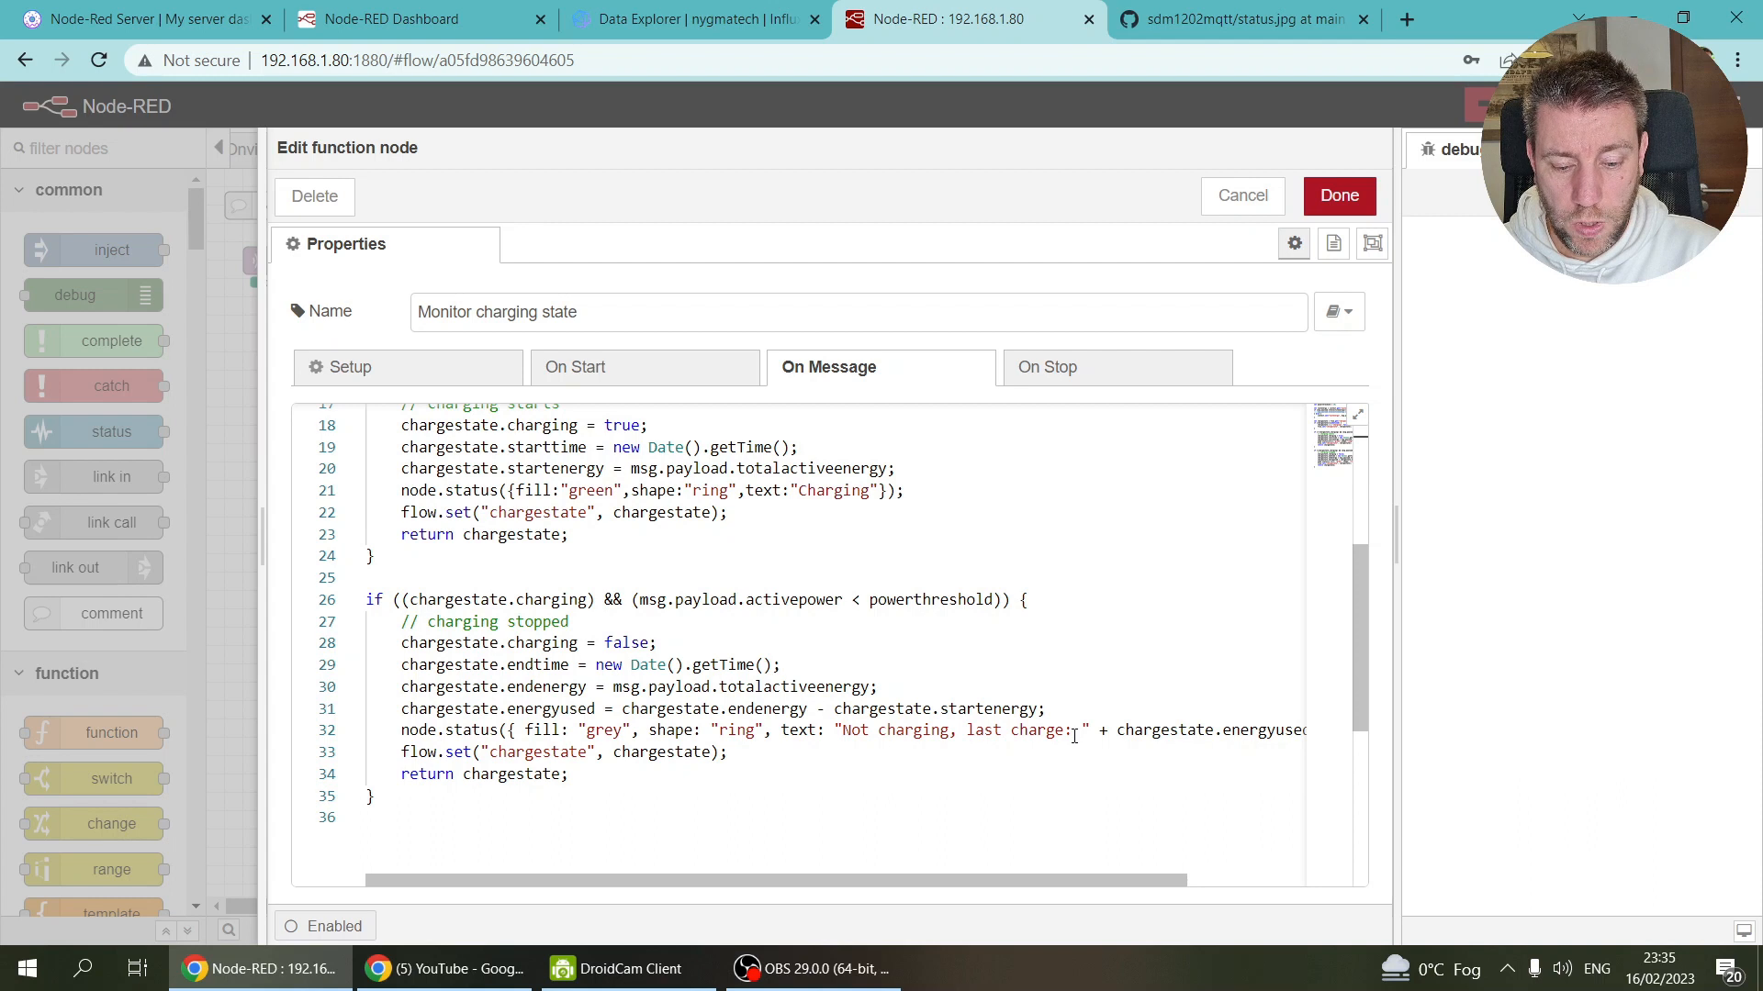
scroll(1074, 737, up, 5)
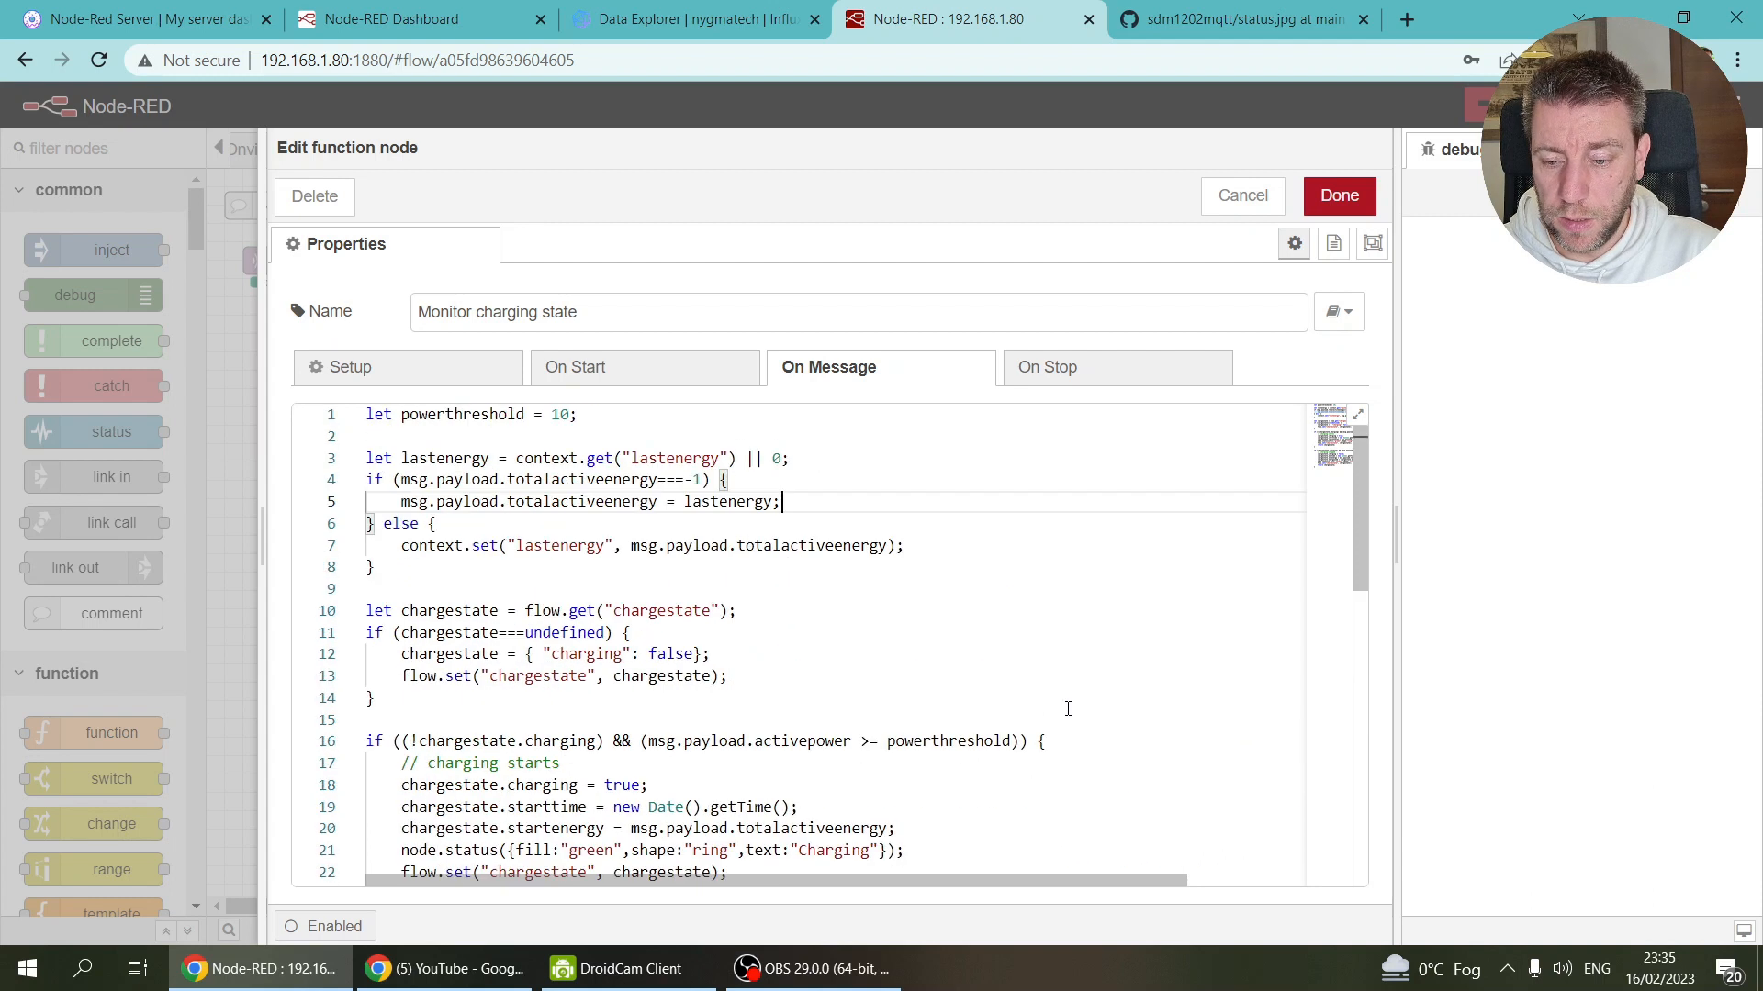
click(1339, 195)
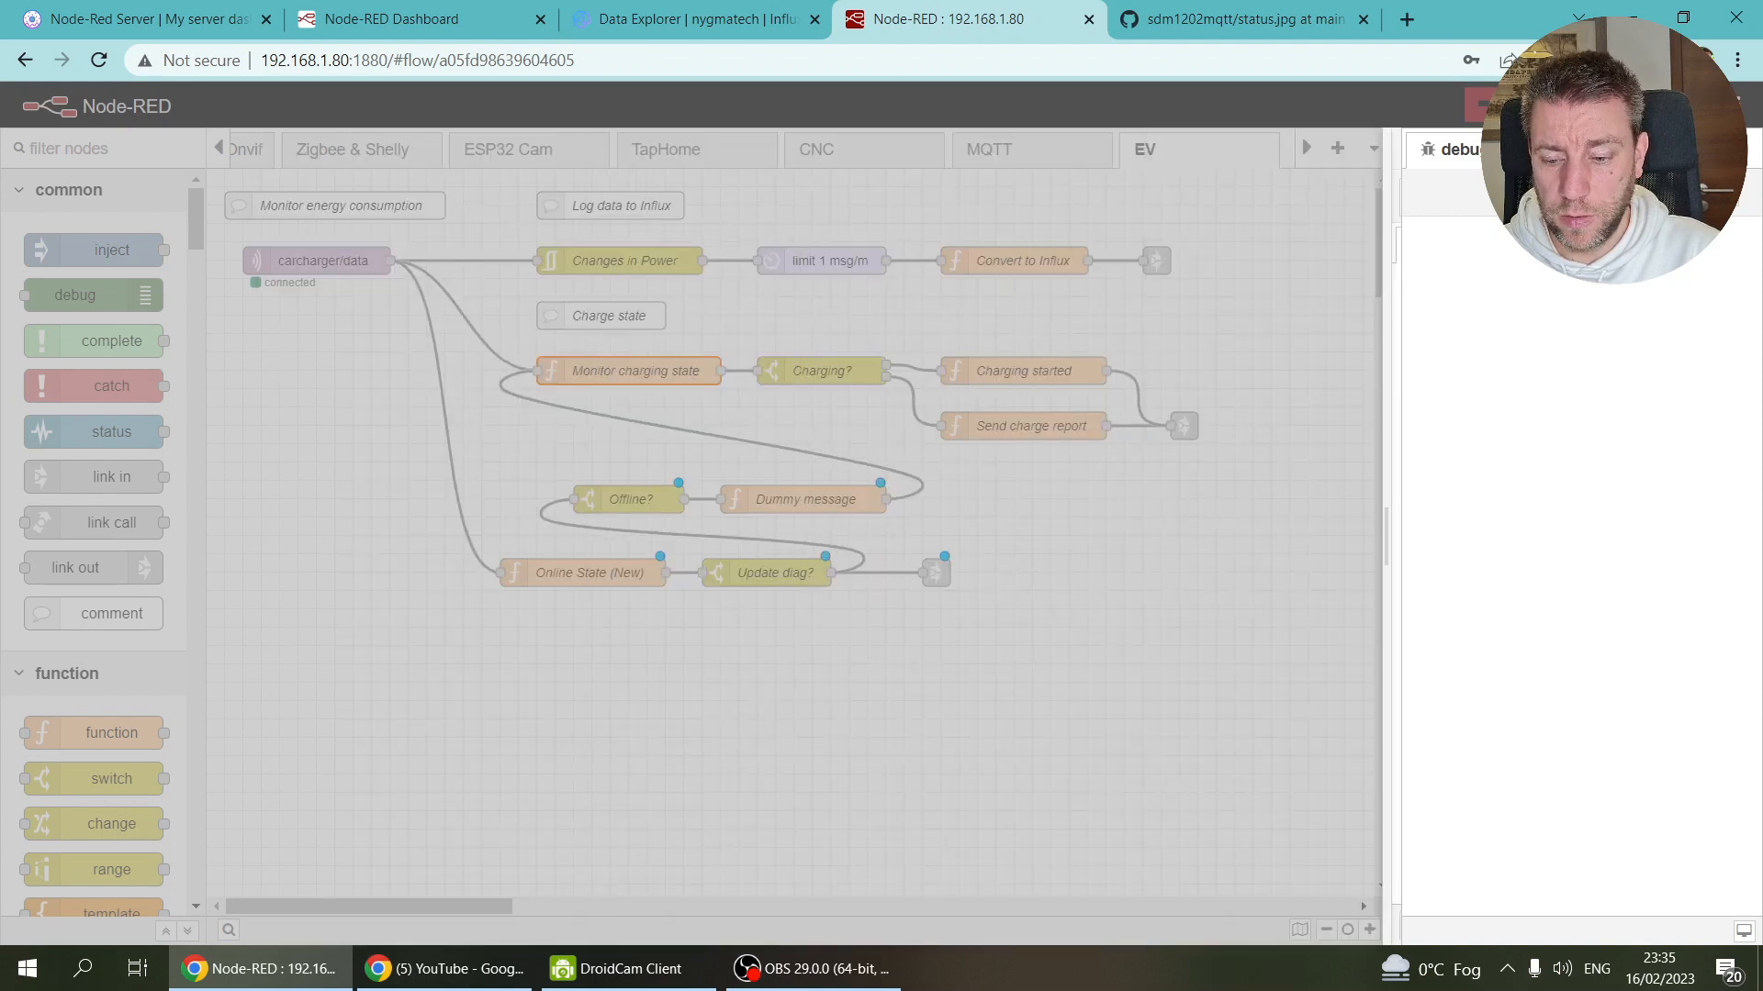
key(ctrl+d)
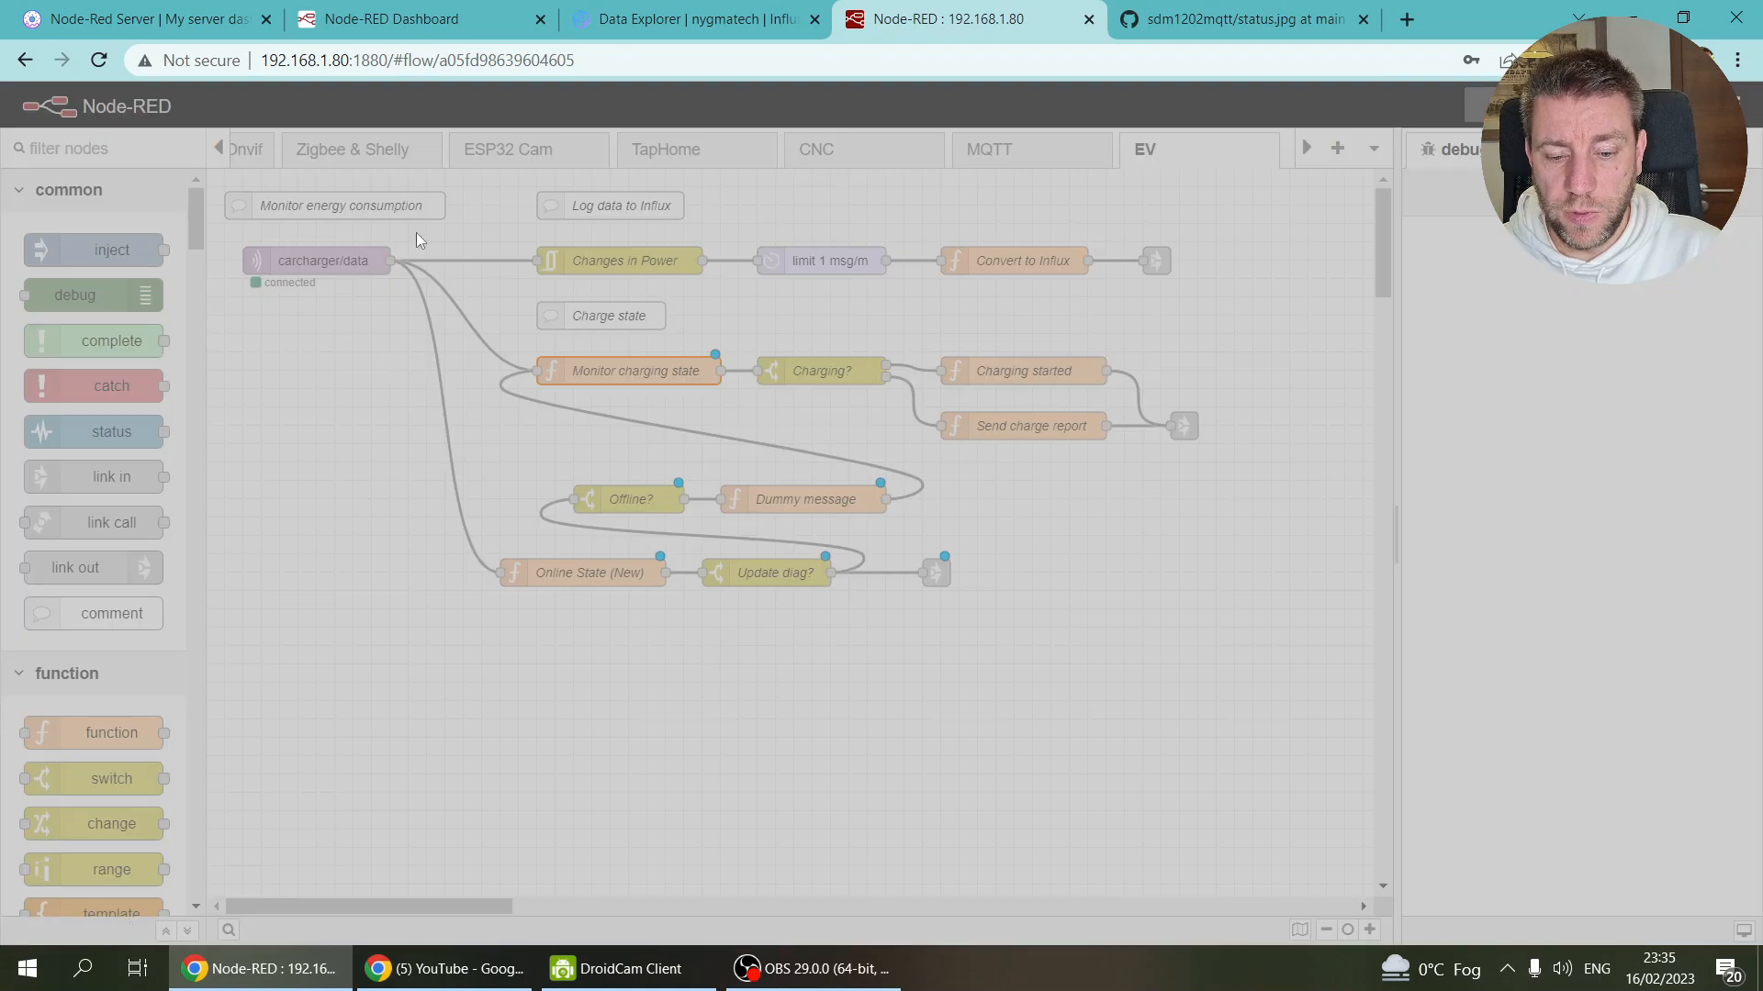
click(1095, 190)
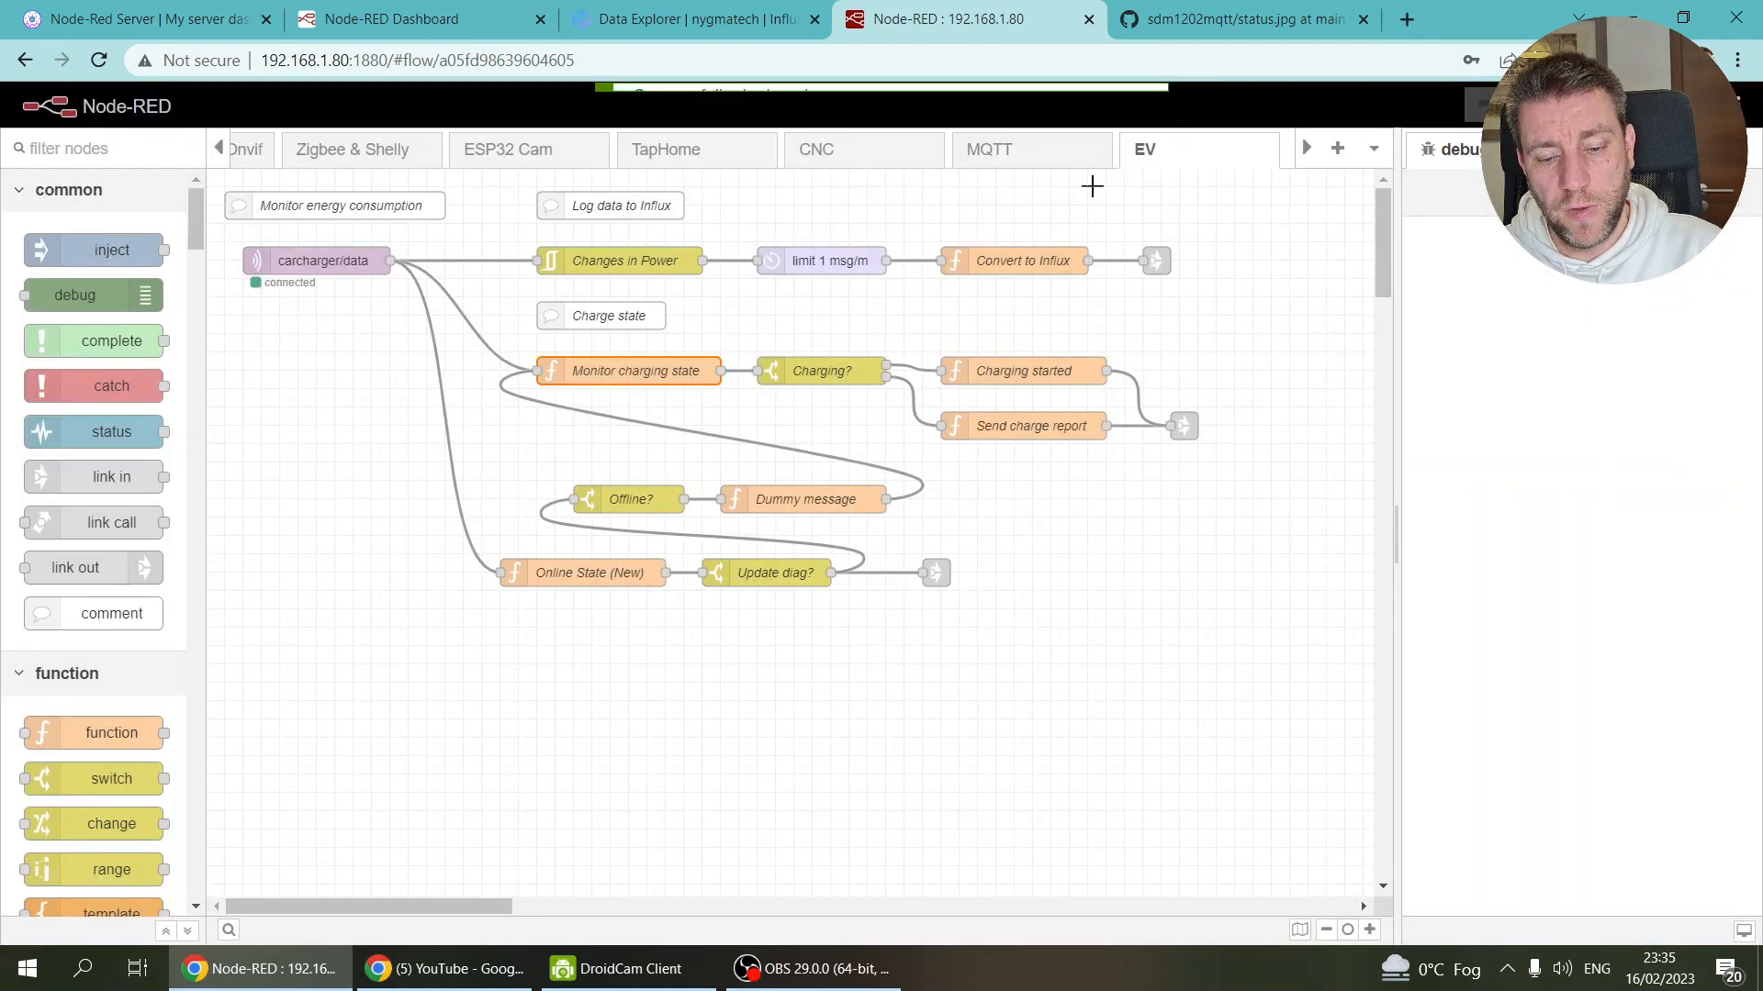